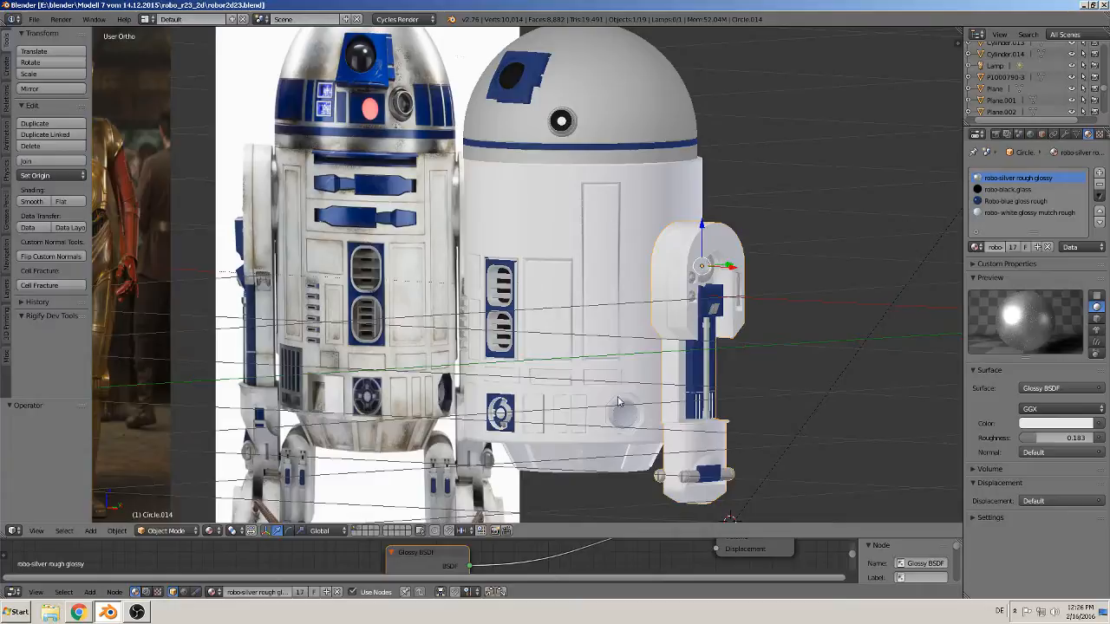
# Examine the R2-D2 reference images, focusing on the shape of the feet
pyautogui.keyDown('shift'); pyautogui.moveTo(708, 427); pyautogui.dragTo(823, 324, button='middle'); pyautogui.keyUp('shift')
pyautogui.keyDown('shift'); pyautogui.moveTo(482, 340); pyautogui.dragTo(751, 219, button='middle'); pyautogui.keyUp('shift')
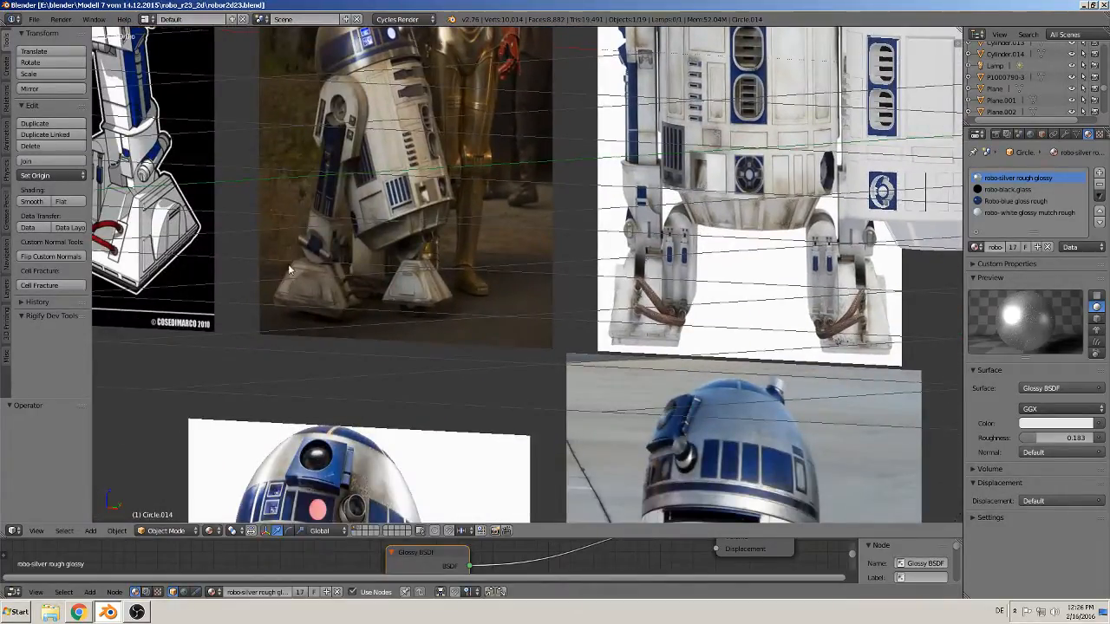
pyautogui.keyDown('shift'); pyautogui.moveTo(386, 311); pyautogui.dragTo(684, 175, button='middle'); pyautogui.keyUp('shift')
pyautogui.scroll(-4, 585, 262)
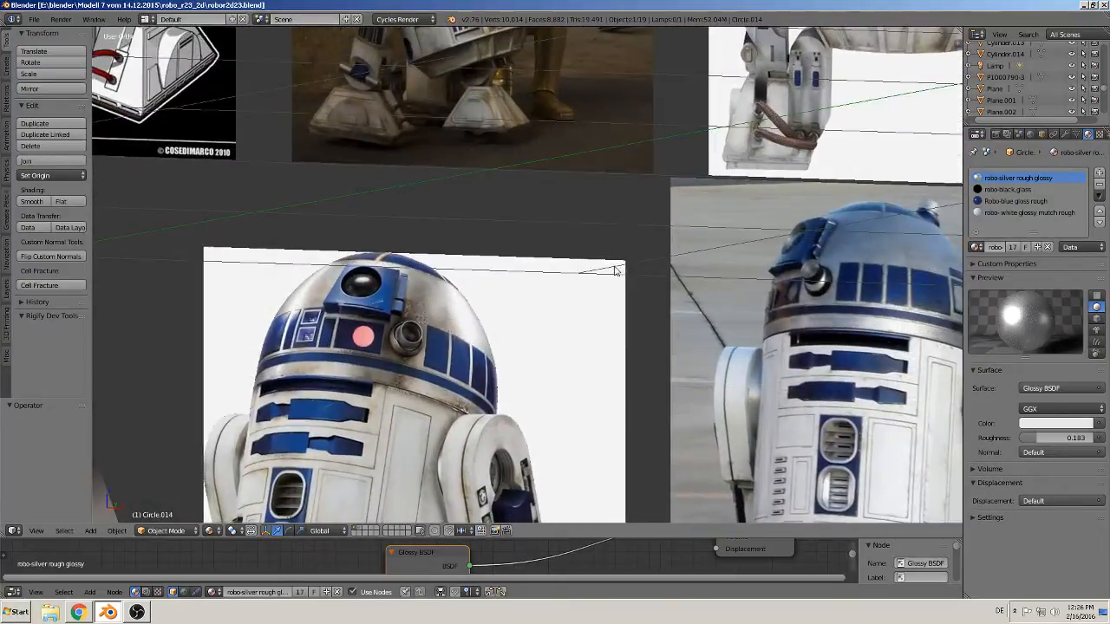
pyautogui.scroll(-1, 597, 345)
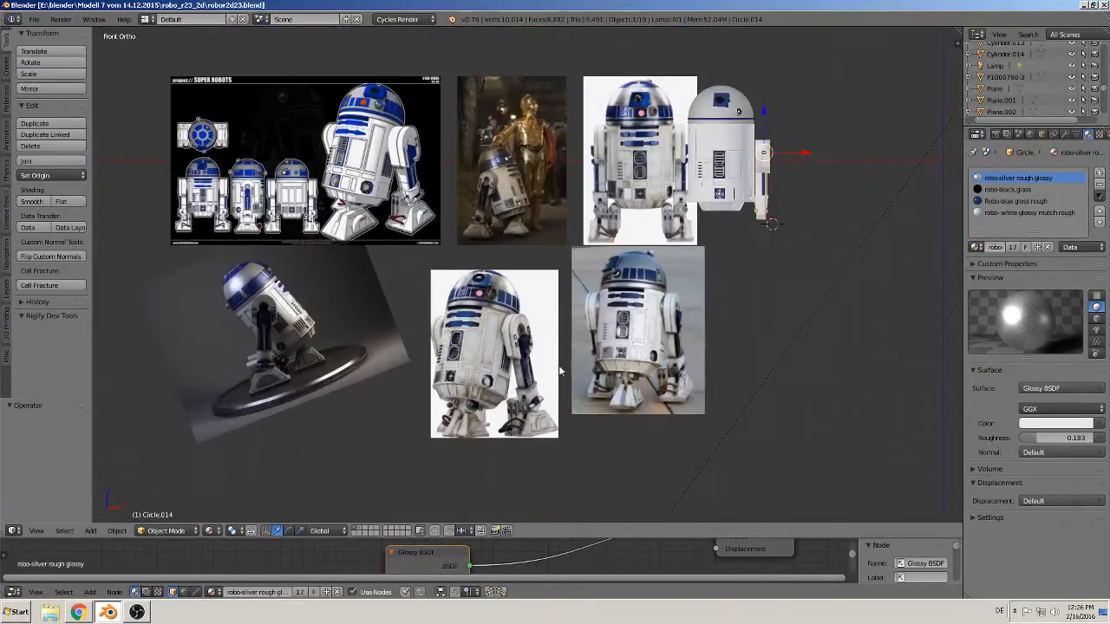
pyautogui.keyDown('shift'); pyautogui.moveTo(382, 323); pyautogui.dragTo(555, 347, button='middle'); pyautogui.keyUp('shift')
pyautogui.scroll(4, 550, 330)
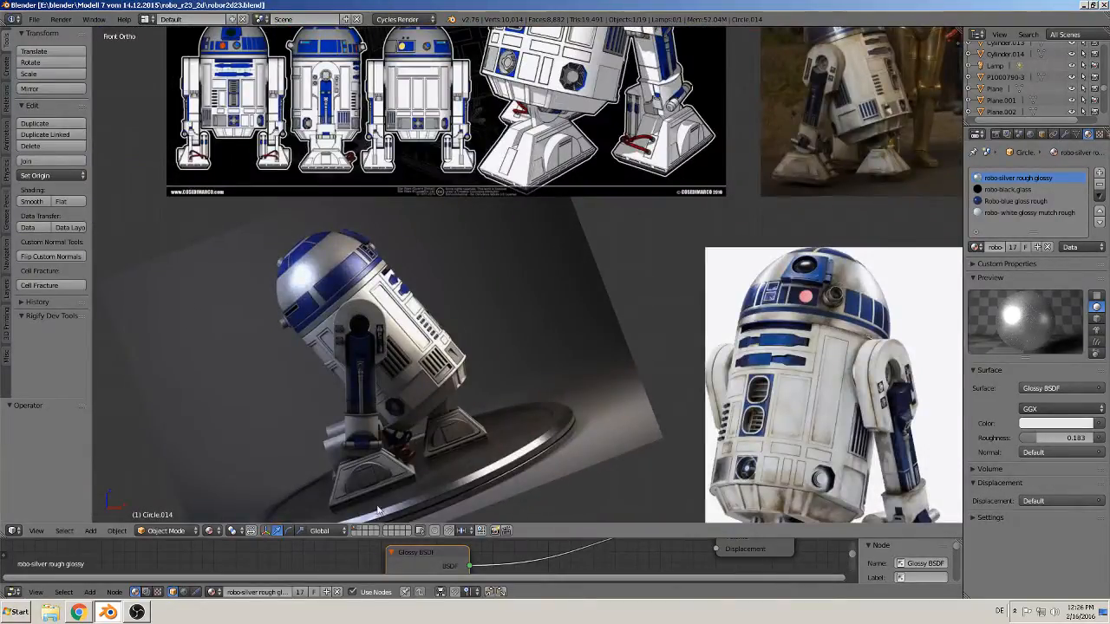
pyautogui.keyDown('shift'); pyautogui.moveTo(735, 217); pyautogui.dragTo(601, 337, button='middle'); pyautogui.keyUp('shift')
pyautogui.scroll(5, 334, 308)
pyautogui.scroll(3, 523, 329)
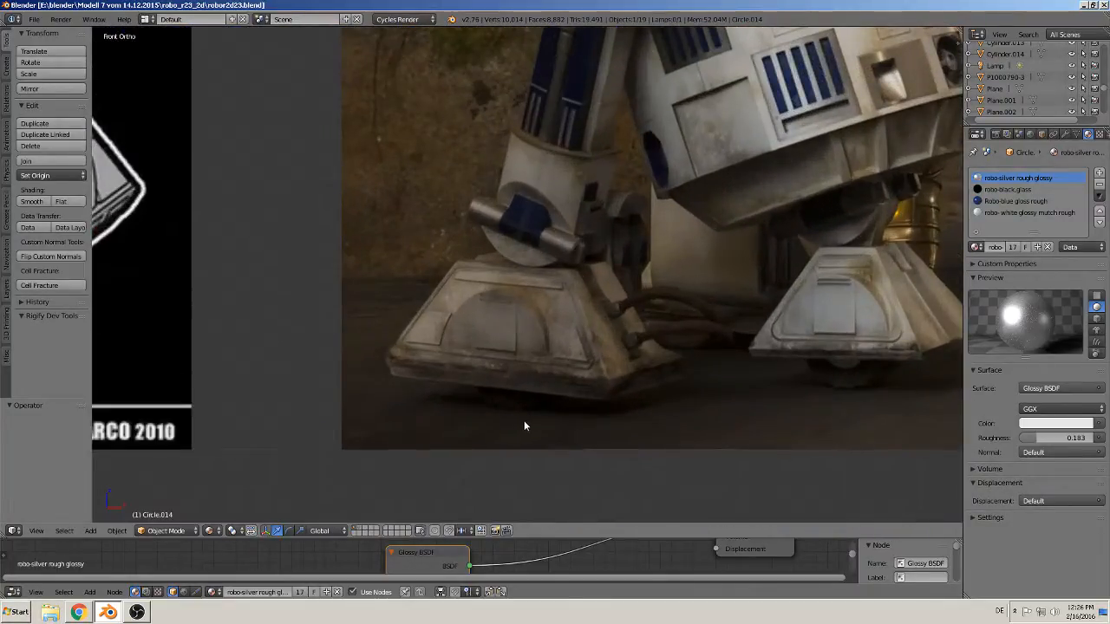
pyautogui.keyDown('shift'); pyautogui.moveTo(524, 426); pyautogui.dragTo(632, 235, button='middle'); pyautogui.keyUp('shift')
pyautogui.scroll(-2, 618, 335)
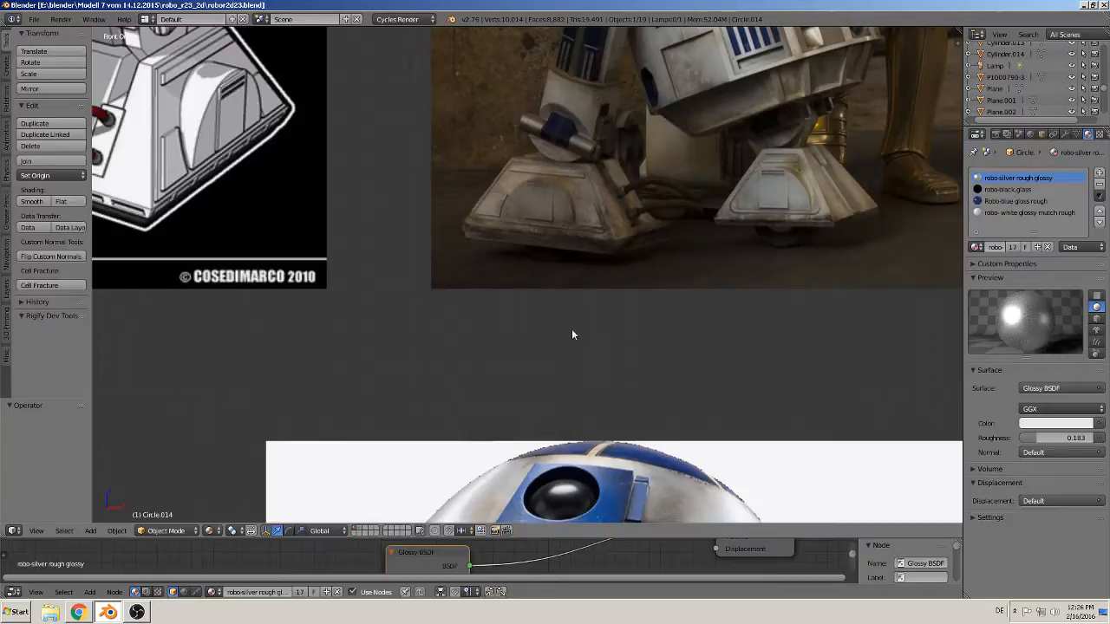
# Add a cube mesh and move it over the reference images, by about -1.38 along X and -0.12 along Z
pyautogui.click(92, 531)
pyautogui.moveTo(108, 518)
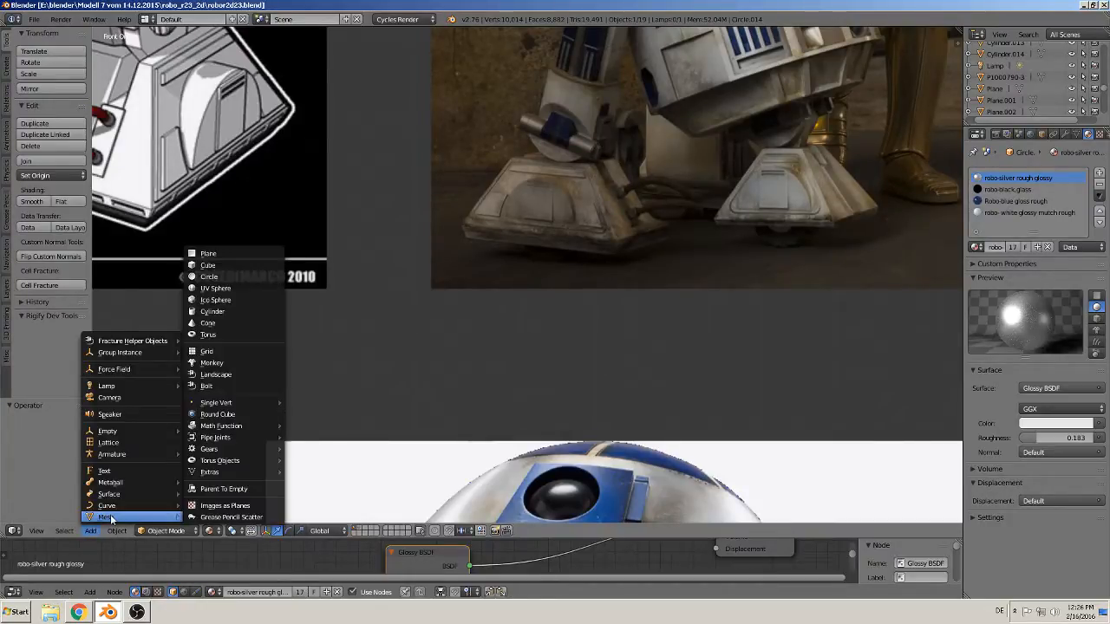
pyautogui.click(242, 271)
pyautogui.scroll(-4, 480, 308)
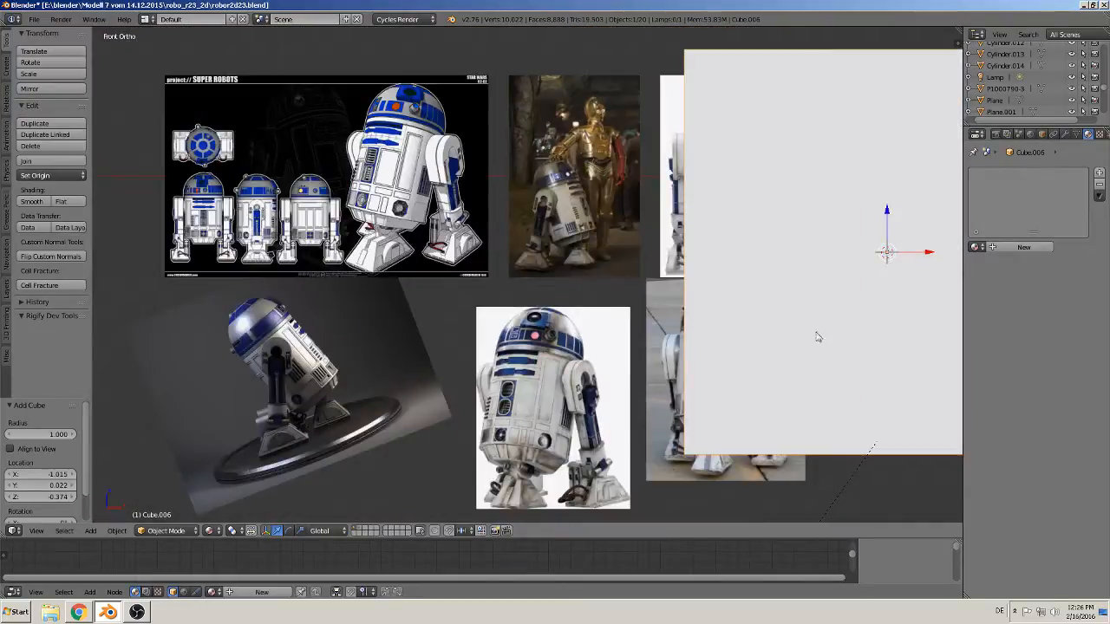
pyautogui.press('g')
pyautogui.click(550, 353)
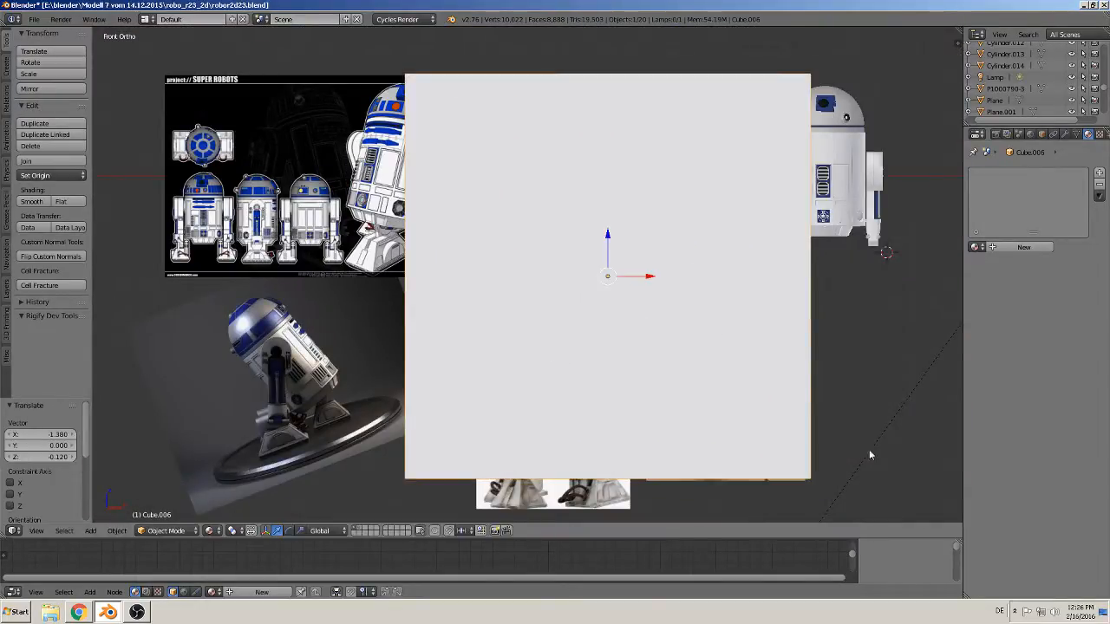
# Scale the cube down by a factor of about 0.227, then again by about 0.145
pyautogui.press('s')
pyautogui.click(636, 309)
pyautogui.scroll(4, 726, 337)
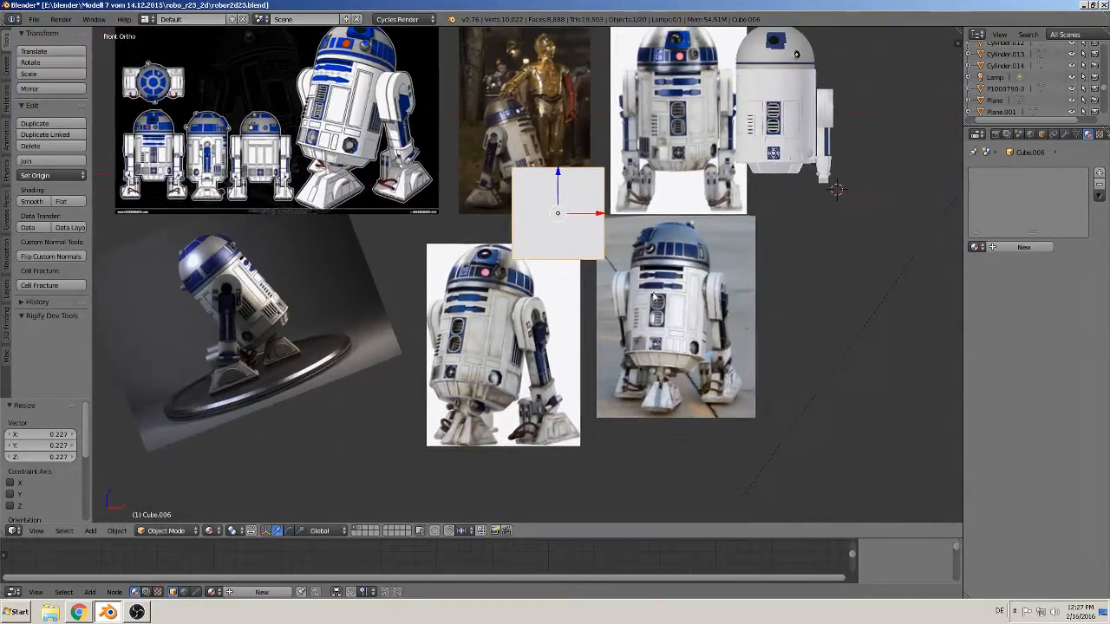
pyautogui.press('s')
pyautogui.click(586, 167)
# Move the cube under the front R2-D2 foot in the photo with C-3PO and scale it up by about 1.864
pyautogui.keyDown('shift'); pyautogui.moveTo(615, 228); pyautogui.dragTo(562, 279, button='middle'); pyautogui.keyUp('shift')
pyautogui.scroll(4, 781, 460)
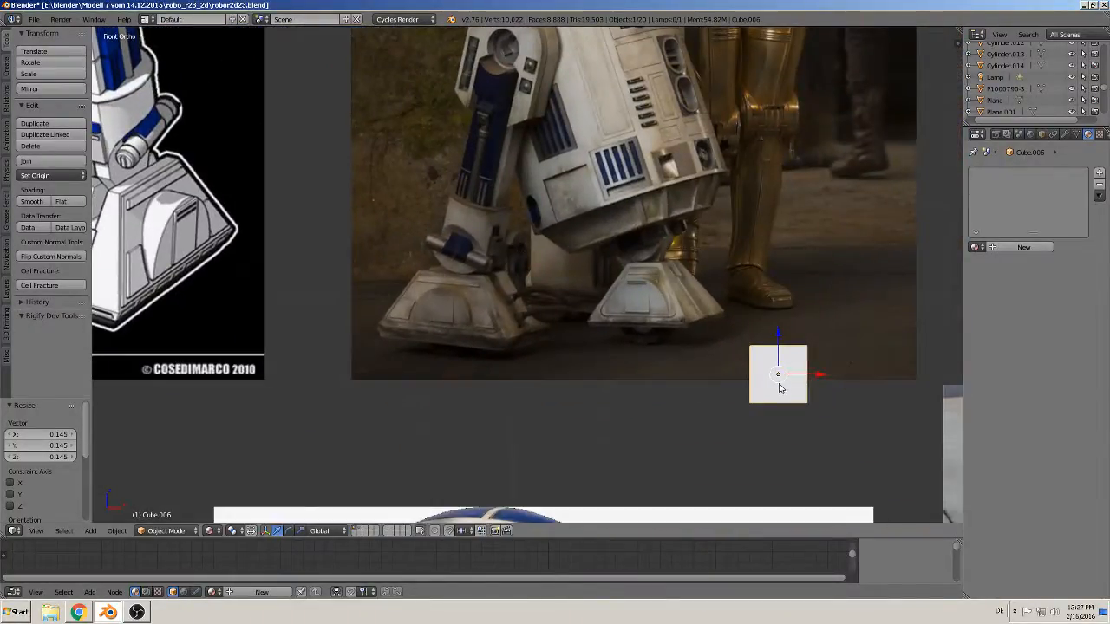
pyautogui.press('g')
pyautogui.click(431, 397)
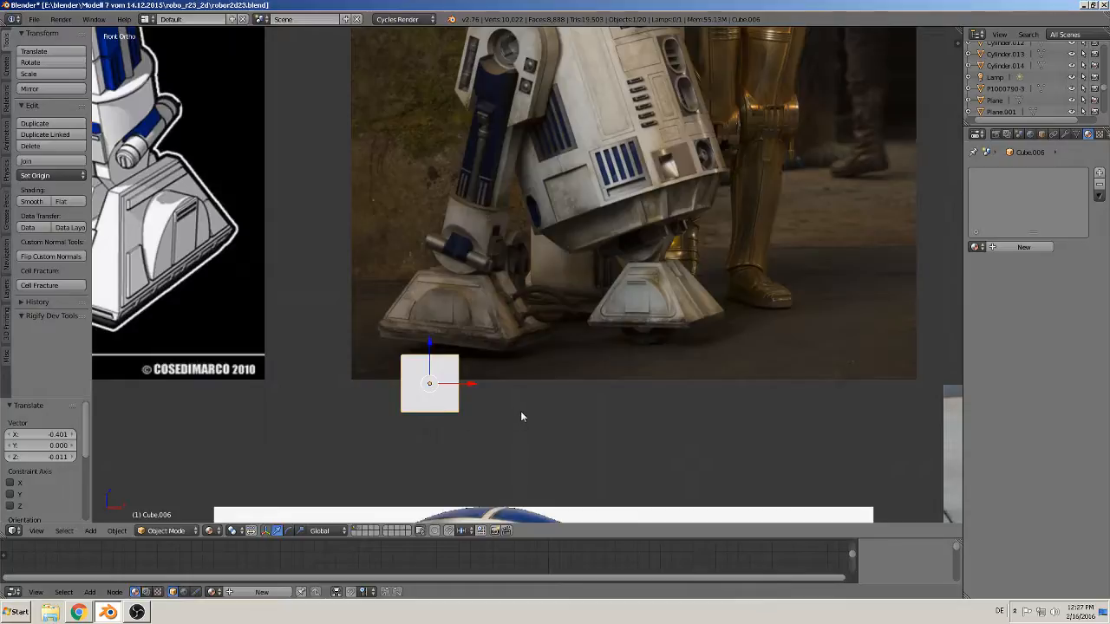
pyautogui.press('s')
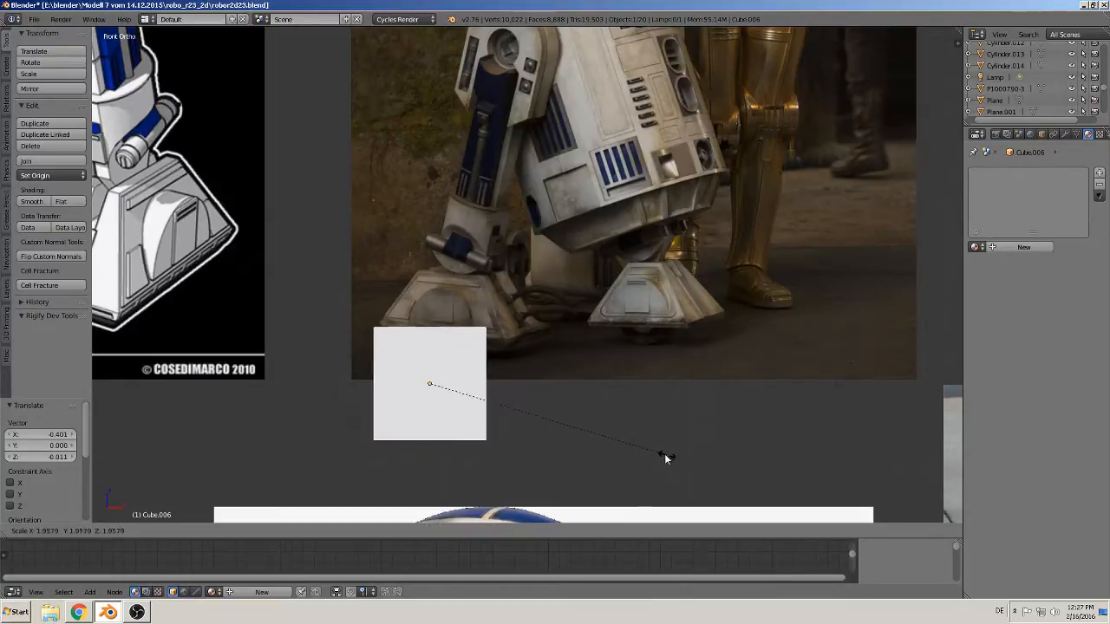
pyautogui.click(655, 452)
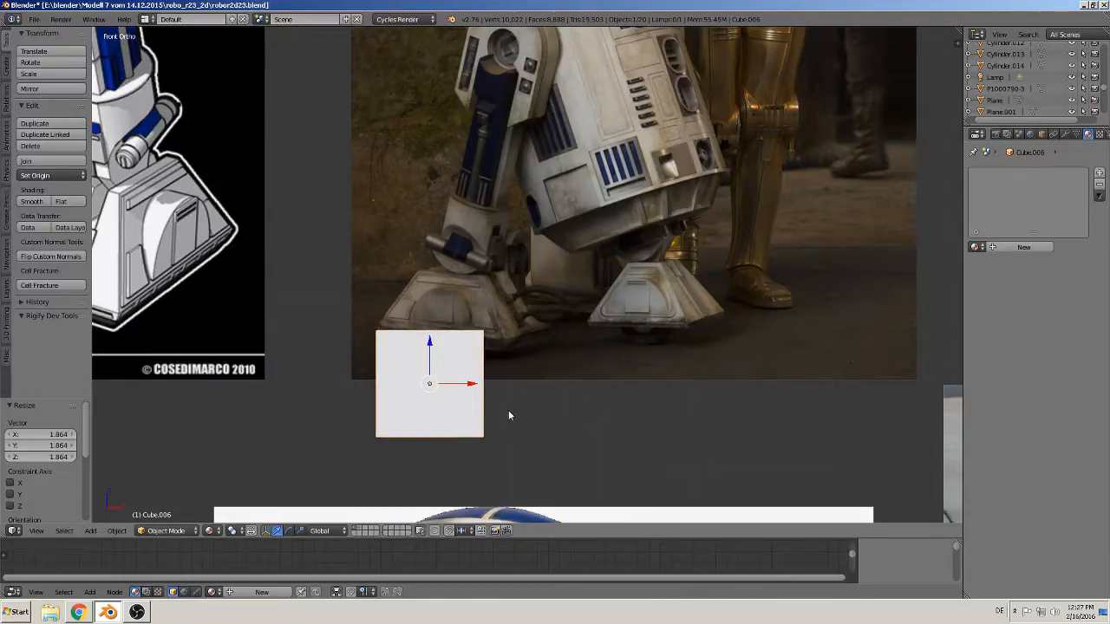
# Scale the cube by about 0.723 against the photographed foot and place it just below that foot
pyautogui.press('g')
pyautogui.click(541, 356)
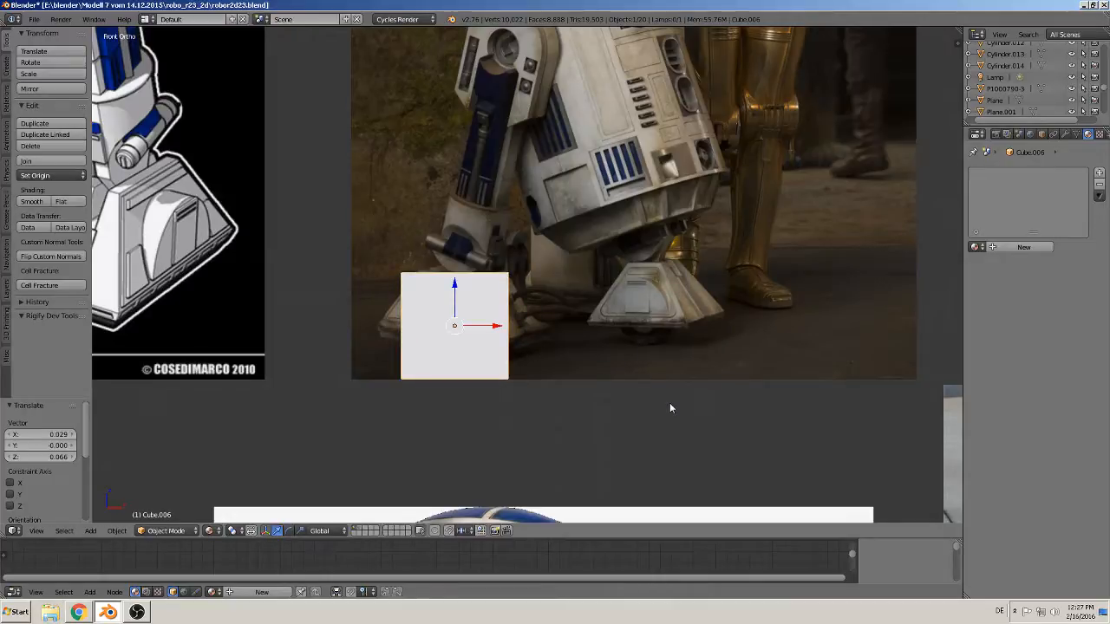
pyautogui.press('s')
pyautogui.click(607, 393)
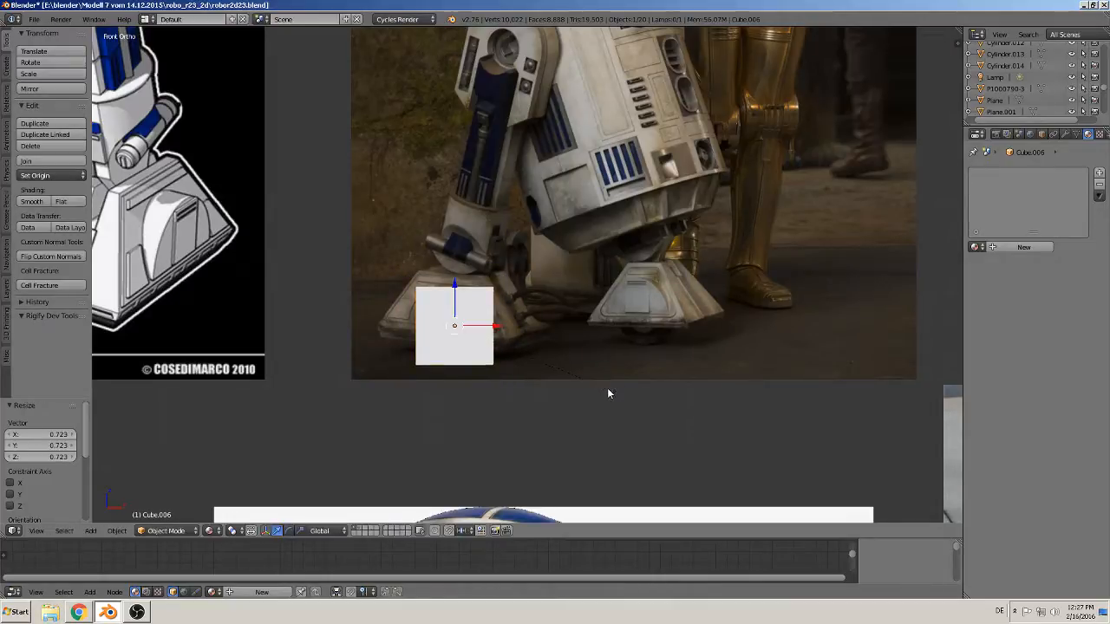
pyautogui.moveTo(457, 286); pyautogui.dragTo(457, 366)
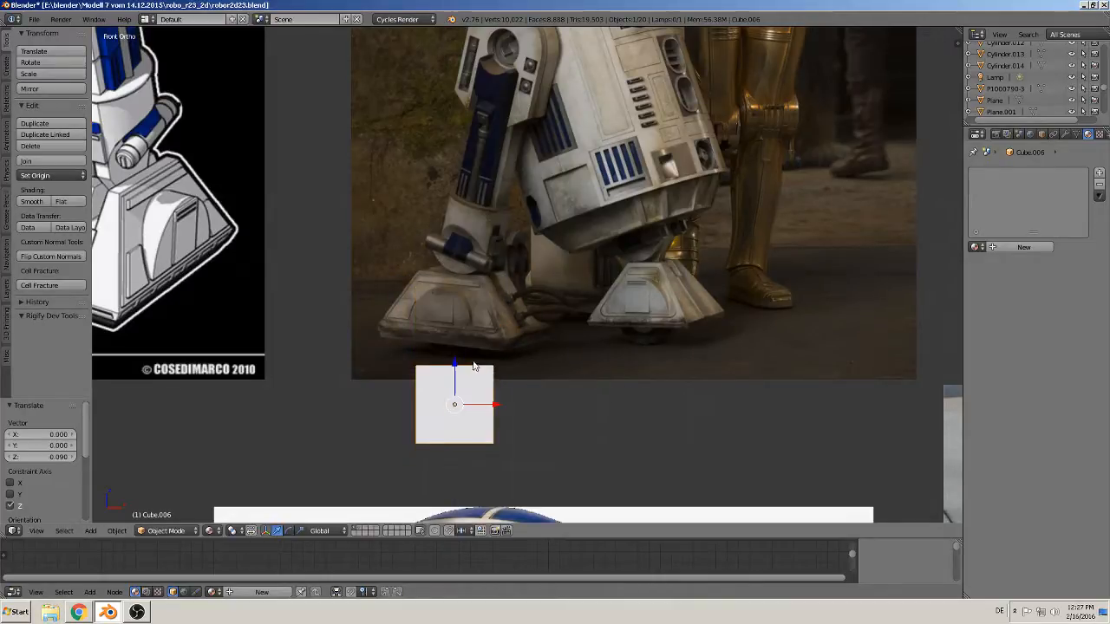
# Enlarge only the cube's bottom face to about twice its size, giving the block a trapezoidal foot profile
pyautogui.keyDown('shift'); pyautogui.moveTo(545, 405); pyautogui.dragTo(626, 413, button='middle'); pyautogui.keyUp('shift')
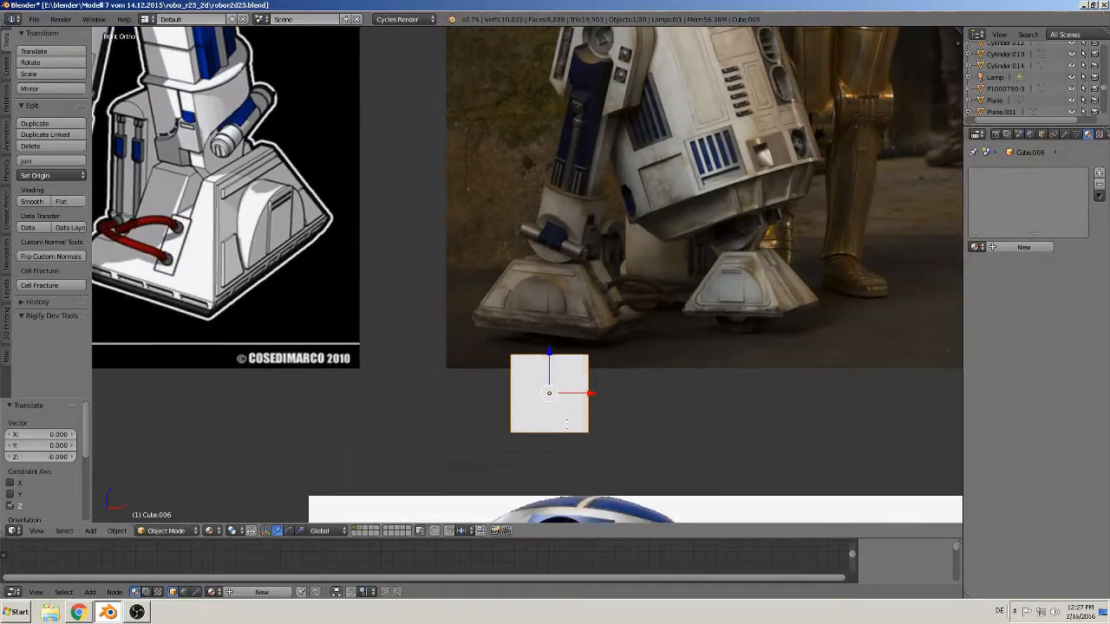
pyautogui.press('Tab')
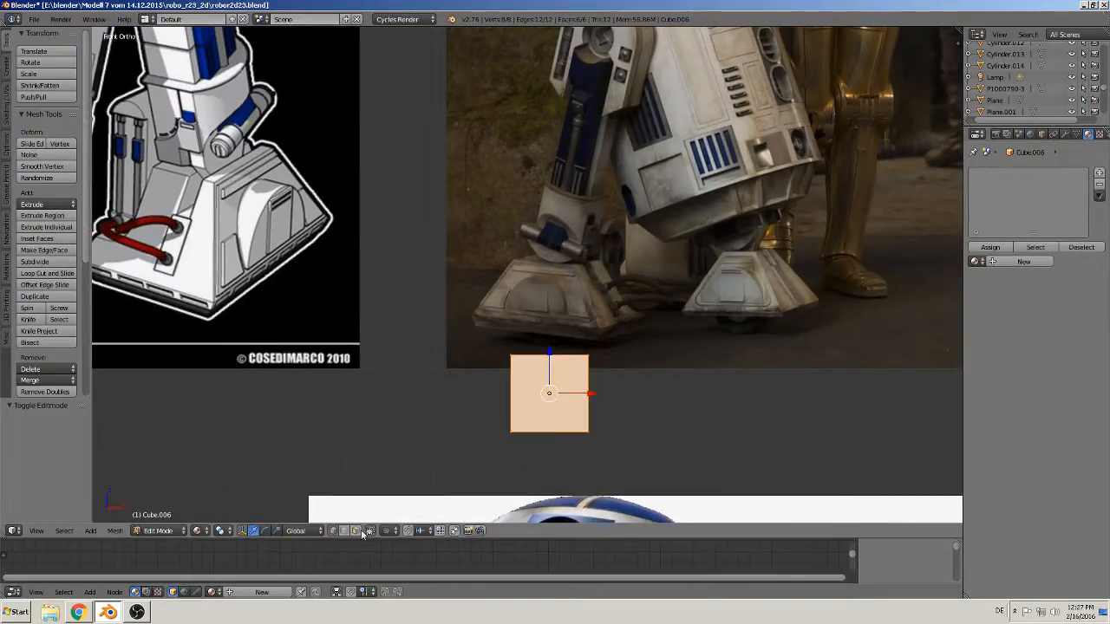
pyautogui.press('a')
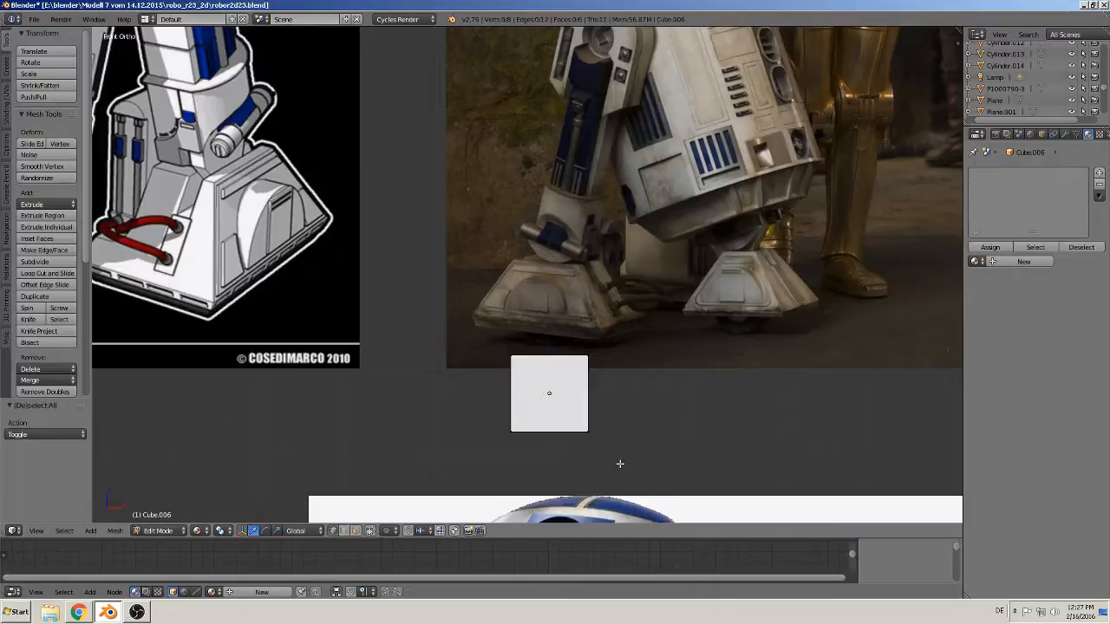
pyautogui.press('b')
pyautogui.moveTo(627, 462); pyautogui.dragTo(474, 414)
pyautogui.press('s')
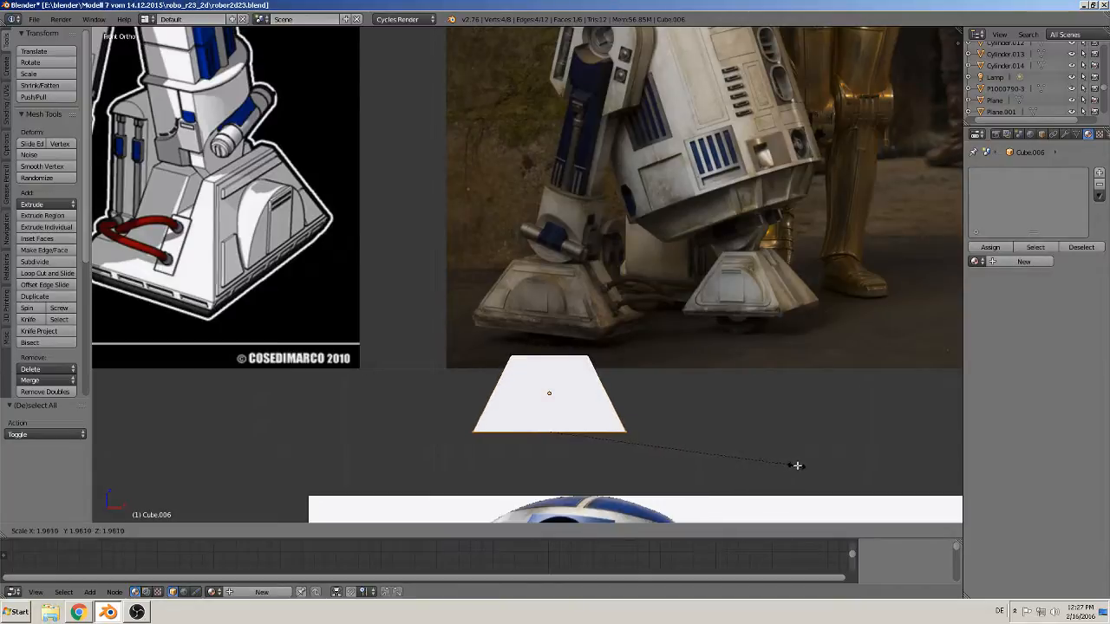
pyautogui.click(804, 469)
# Flatten the foot block by raising its bottom face, and narrow that face with a final scale of about 0.906
pyautogui.moveTo(549, 391); pyautogui.dragTo(549, 365)
pyautogui.press('s')
pyautogui.click(735, 434)
pyautogui.press('Tab')
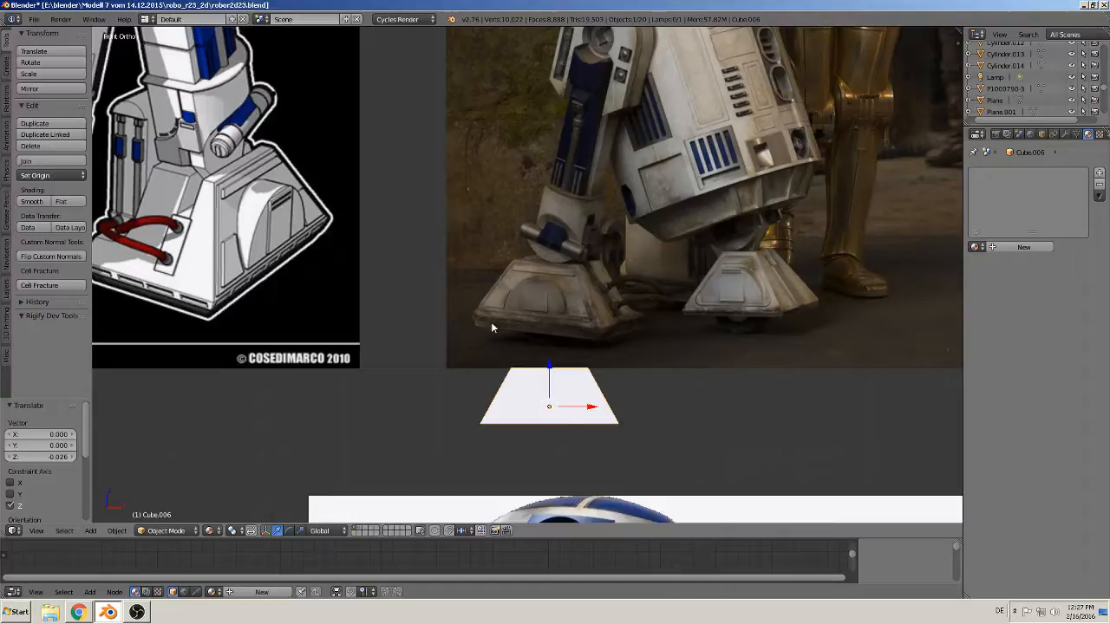
pyautogui.press('Tab')
pyautogui.press('s')
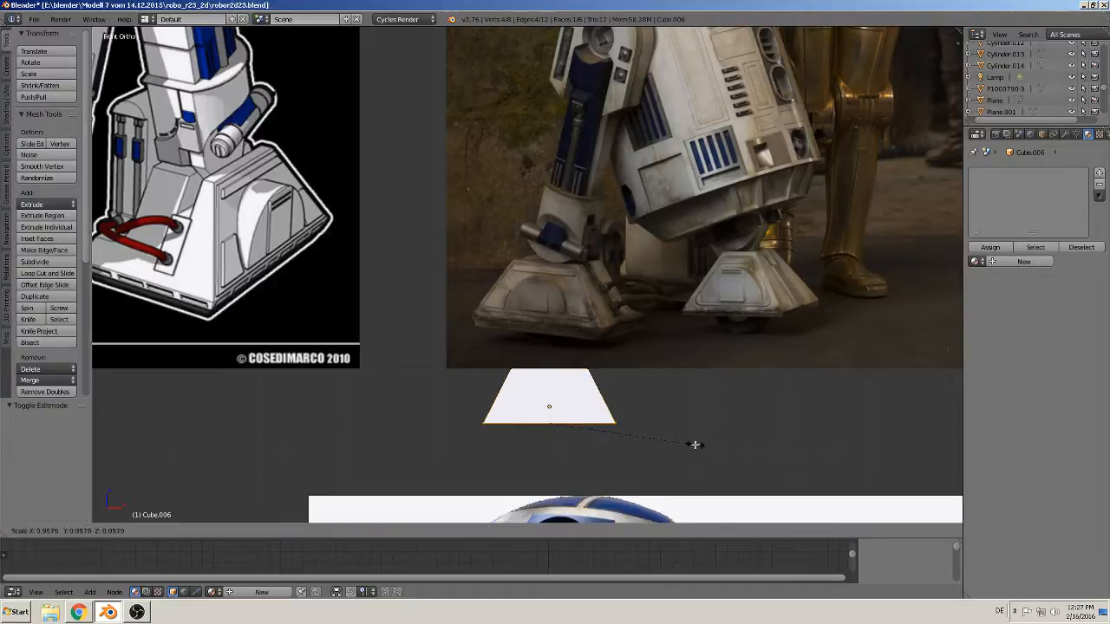
pyautogui.click(687, 445)
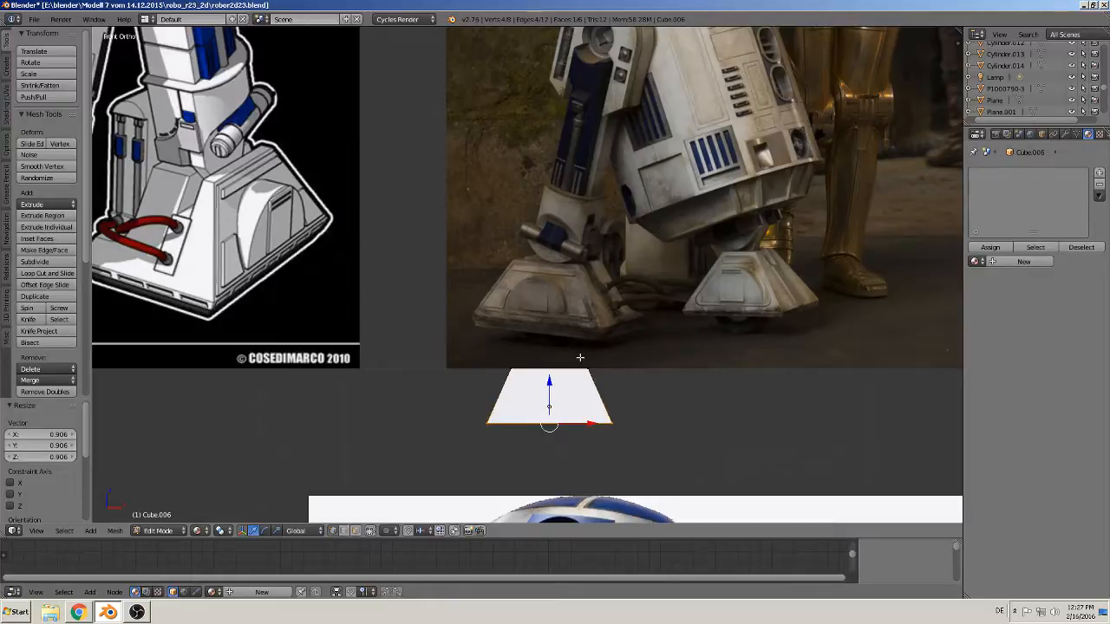
pyautogui.press('a')
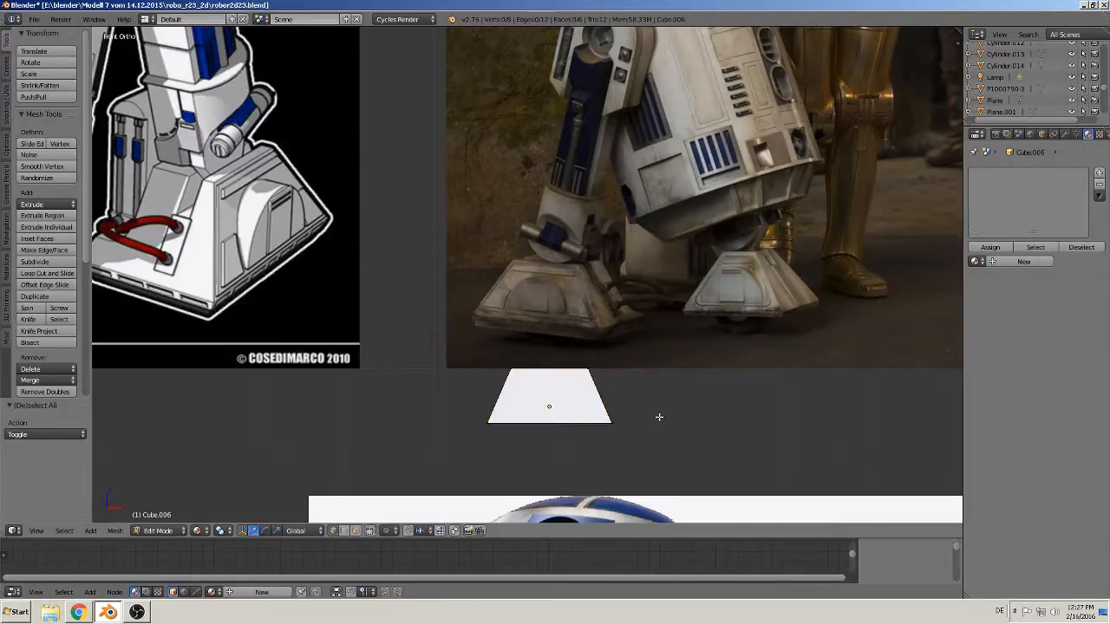
pyautogui.press('Tab')
# Widen the whole foot block along X by a factor of about 1.206 and move it about -0.262 along Y
pyautogui.press('s')
pyautogui.press('x')
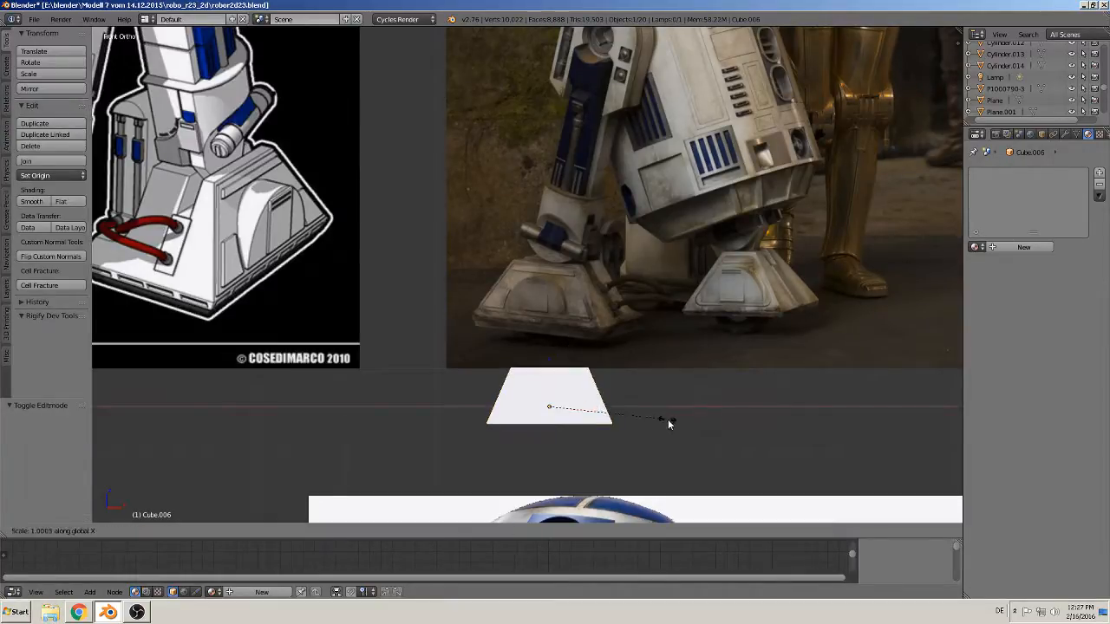
pyautogui.click(692, 426)
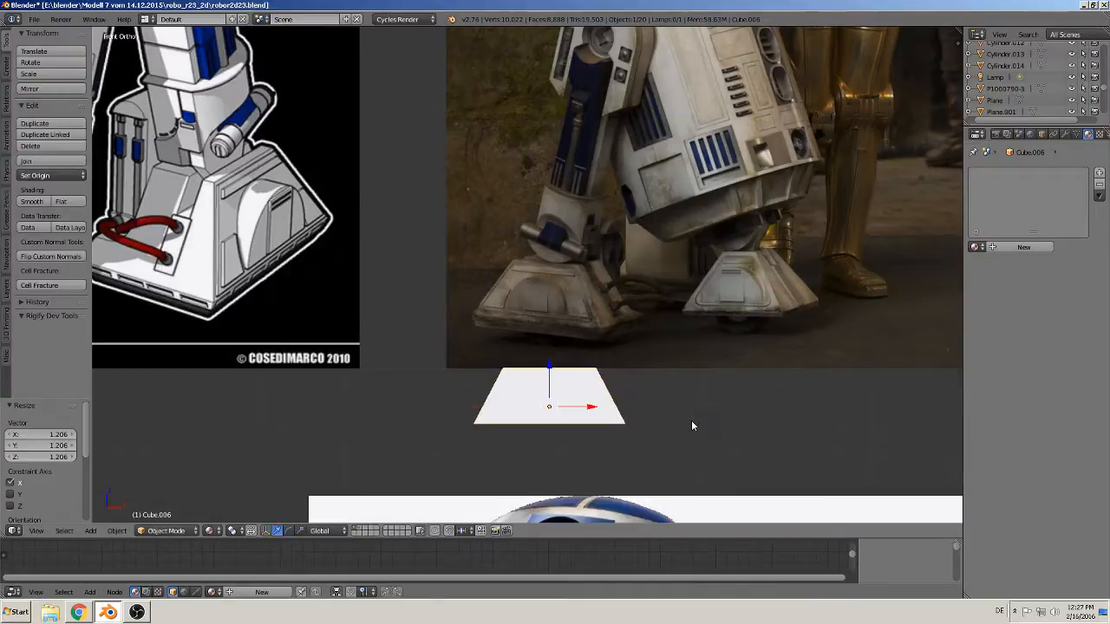
pyautogui.moveTo(570, 434); pyautogui.dragTo(574, 273, button='middle')
pyautogui.scroll(3, 596, 441)
pyautogui.press('g')
pyautogui.press('y')
pyautogui.click(699, 426)
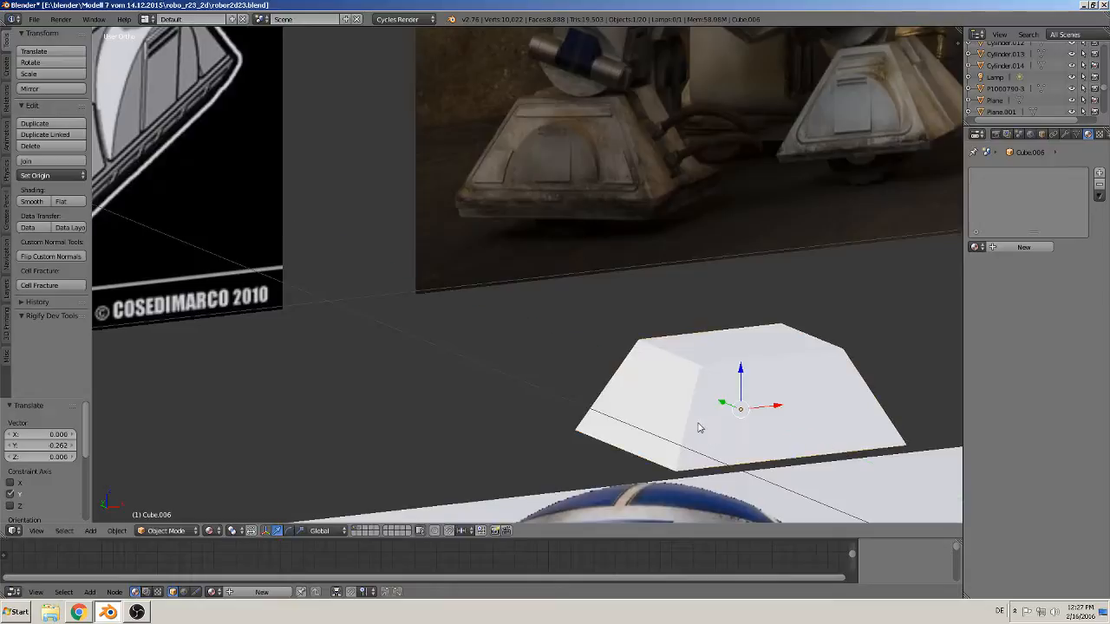
# Select the foot block's four bottom vertices and extrude that face about 0.011 straight down to form a base rim
pyautogui.moveTo(698, 426)
pyautogui.mouseDown(button='middle')
pyautogui.moveTo(761, 431)
pyautogui.moveTo(619, 404)
pyautogui.moveTo(718, 415)
pyautogui.mouseUp(button='middle')
pyautogui.scroll(2, 719, 411)
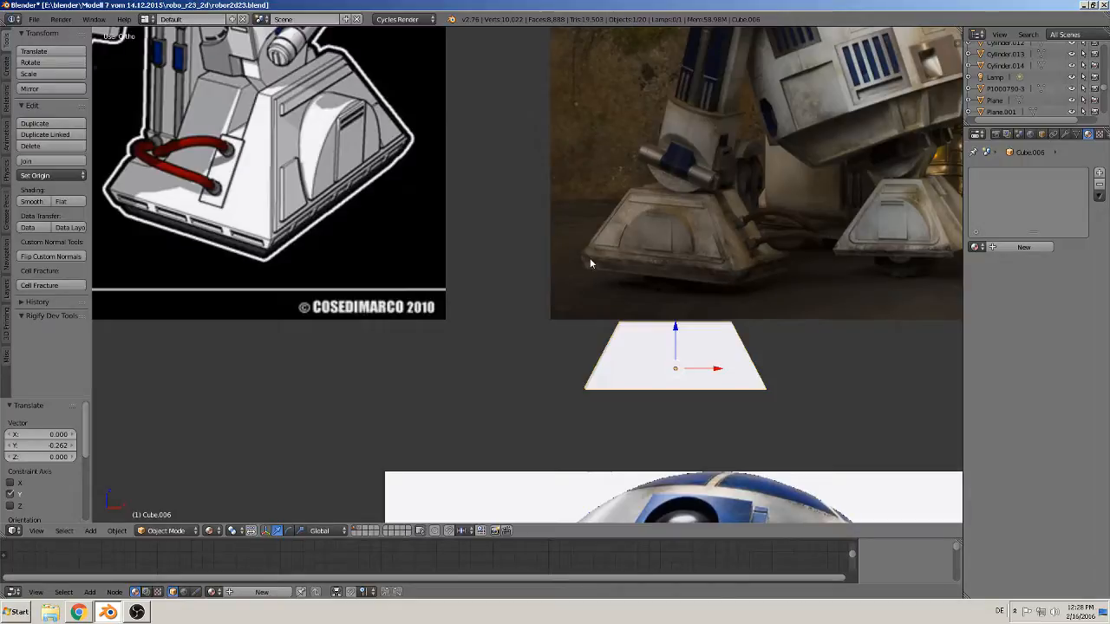
pyautogui.press('KP_1')
pyautogui.press('Tab')
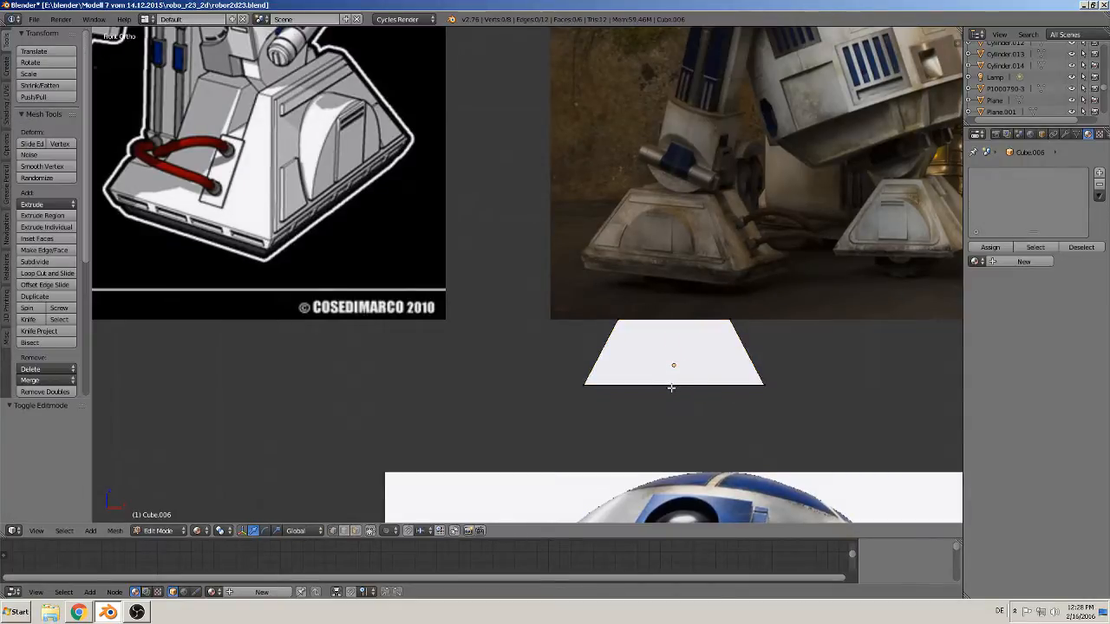
pyautogui.rightClick(671, 387)
pyautogui.moveTo(668, 401)
pyautogui.mouseDown(button='middle')
pyautogui.moveTo(682, 367)
pyautogui.moveTo(677, 386)
pyautogui.mouseUp(button='middle')
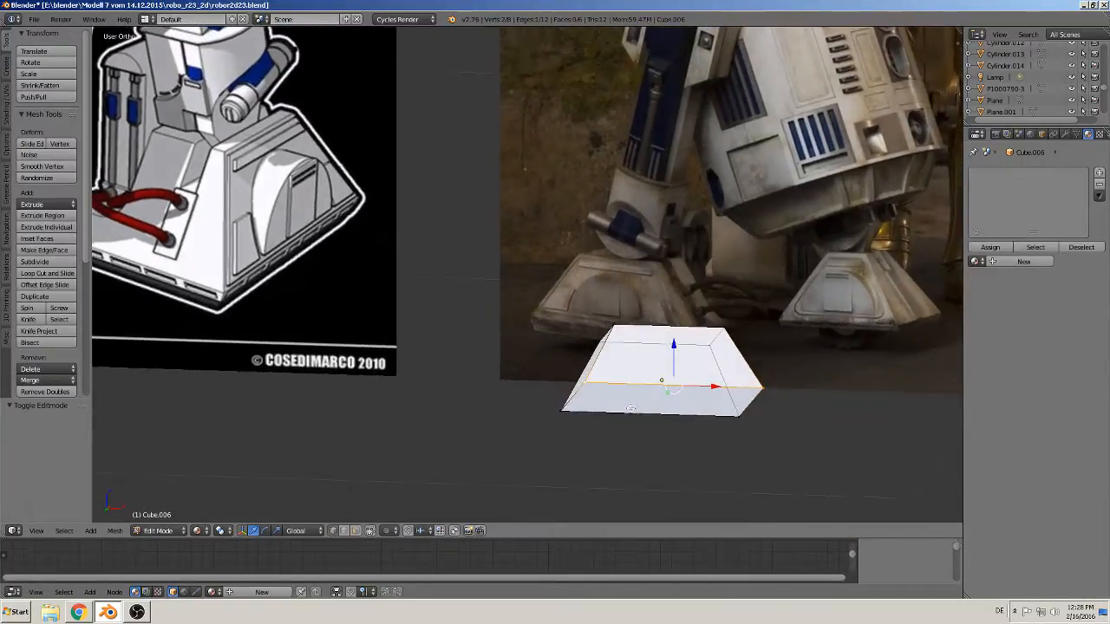
pyautogui.keyDown('shift'); pyautogui.rightClick(574, 413); pyautogui.keyUp('shift')
pyautogui.keyDown('shift'); pyautogui.rightClick(738, 417); pyautogui.keyUp('shift')
pyautogui.moveTo(718, 445); pyautogui.dragTo(707, 462, button='middle')
pyautogui.press('KP_1')
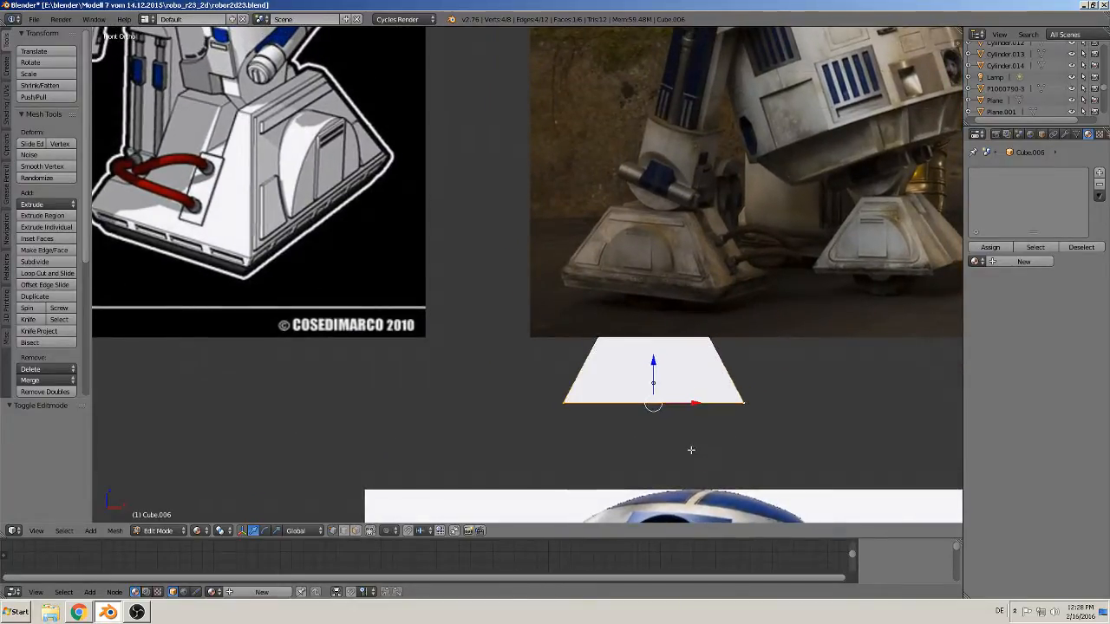
pyautogui.moveTo(632, 421); pyautogui.dragTo(662, 451, button='middle')
pyautogui.press('KP_1')
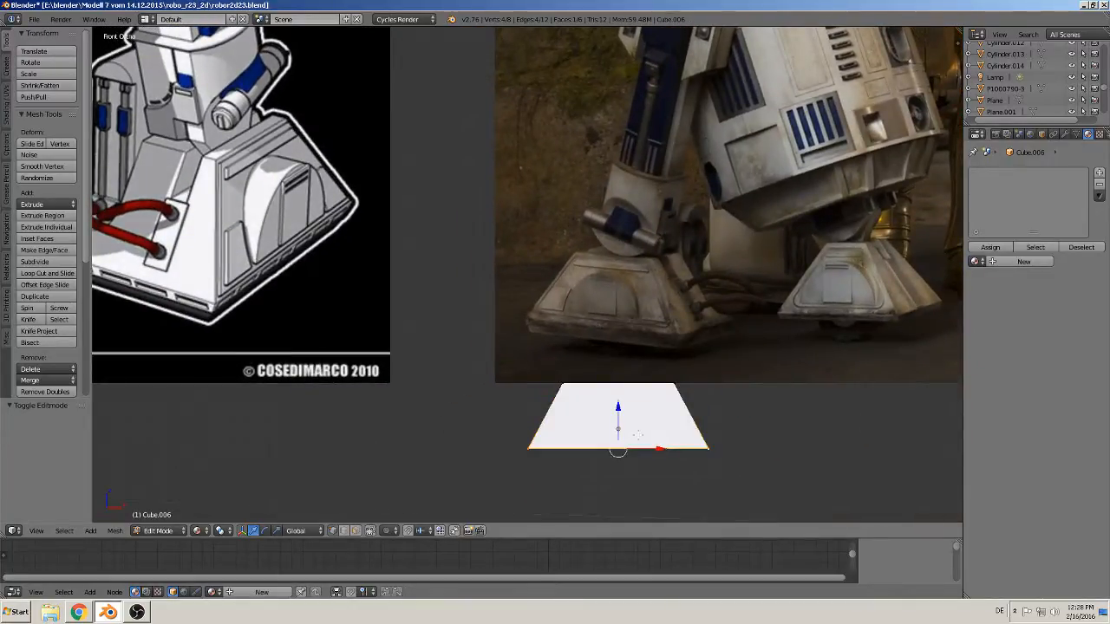
pyautogui.press('e')
pyautogui.rightClick(635, 425)
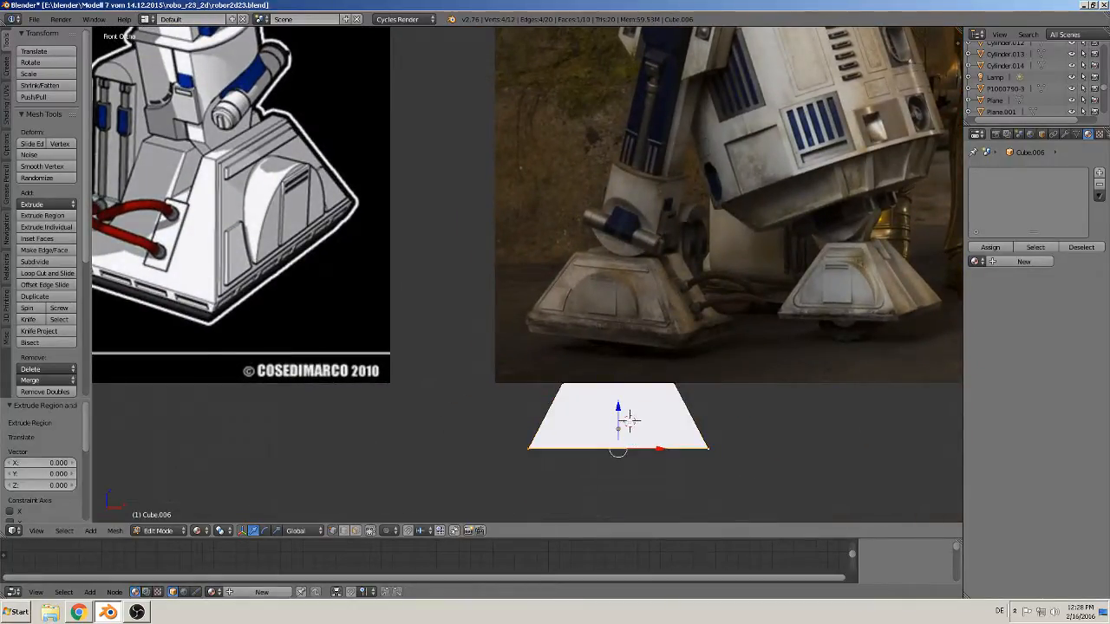
pyautogui.press('g')
pyautogui.press('z')
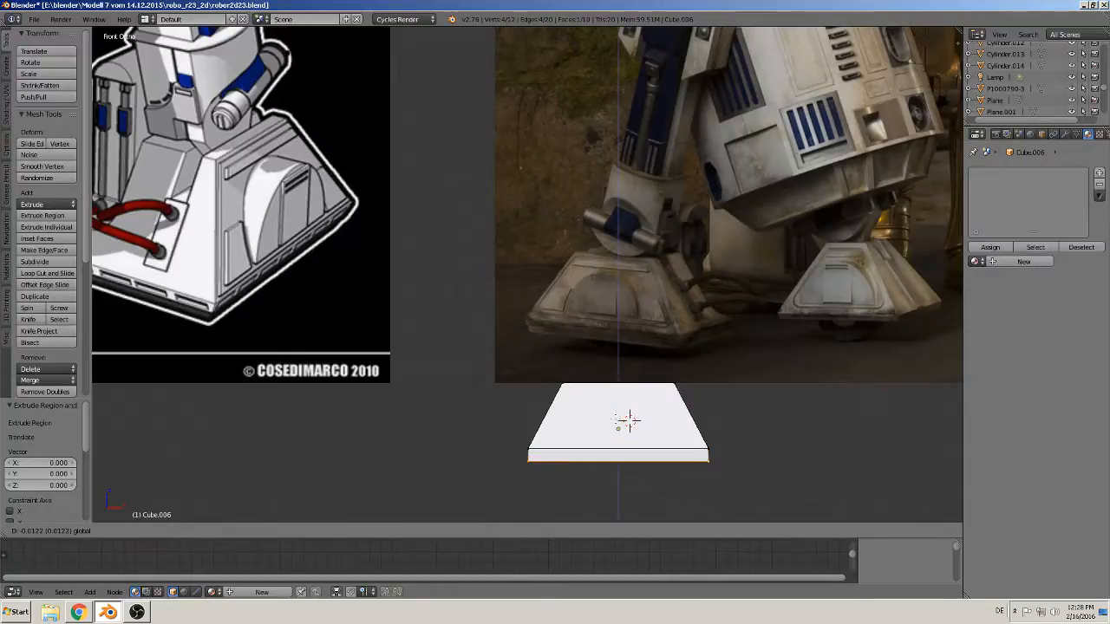
pyautogui.click(629, 420)
pyautogui.moveTo(629, 421); pyautogui.dragTo(642, 400, button='middle')
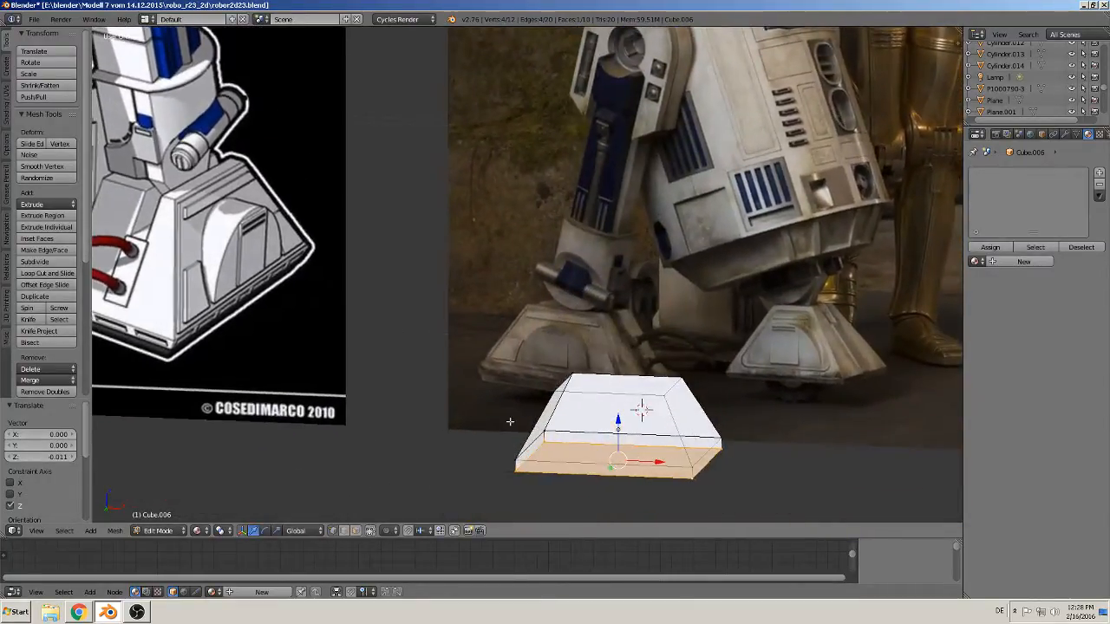
# Extrude the rim's bottom face in place and shrink it inward by a factor of about 0.93
pyautogui.scroll(2, 603, 473)
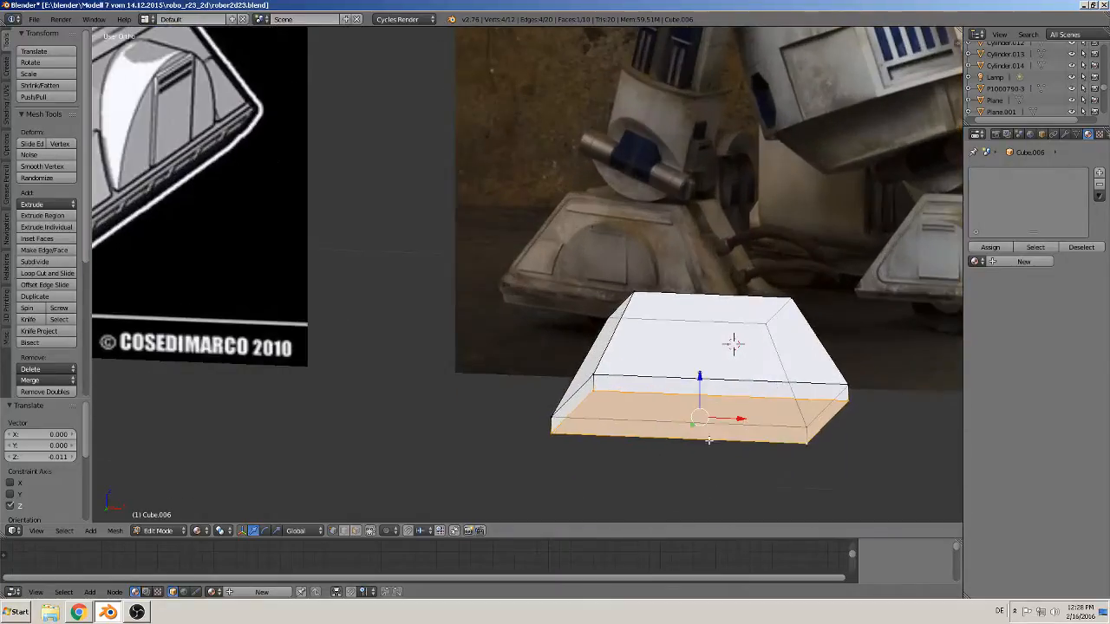
pyautogui.press('e')
pyautogui.rightClick(764, 483)
pyautogui.press('s')
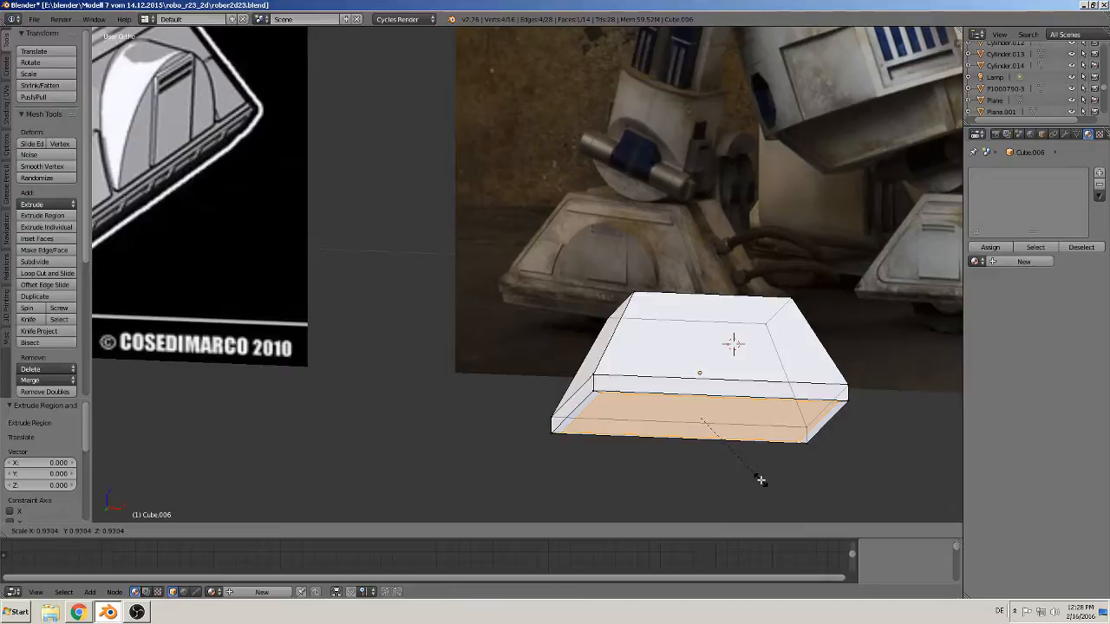
pyautogui.click(762, 478)
pyautogui.moveTo(762, 478); pyautogui.dragTo(727, 461, button='middle')
# Extrude the inset bottom face straight down into a thin stepped sole, and return to Object Mode
pyautogui.press('e')
pyautogui.press('Escape')
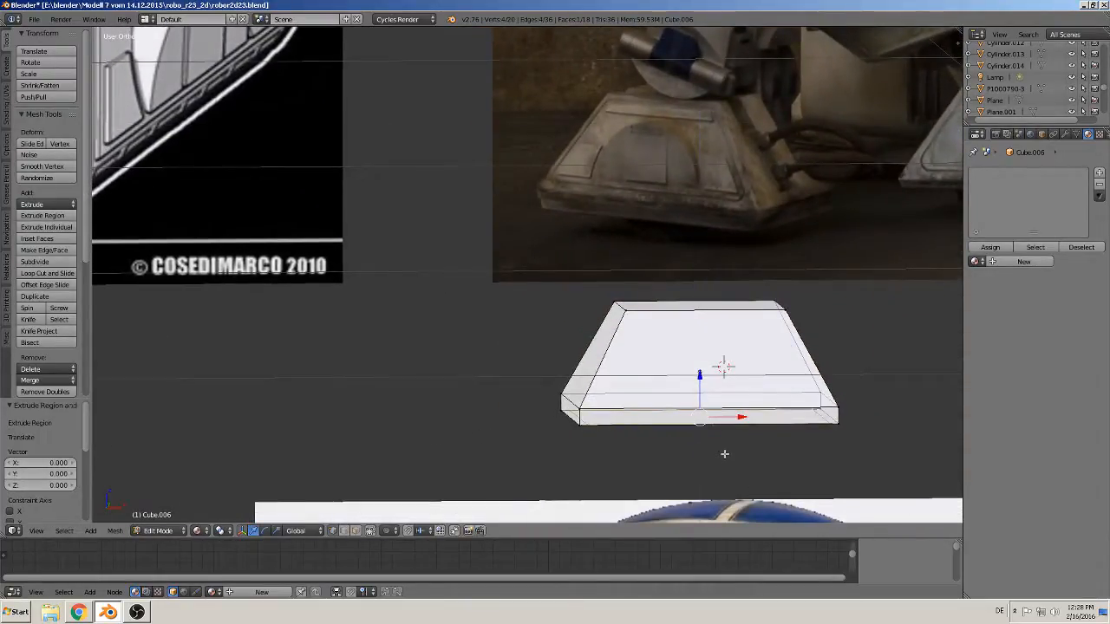
pyautogui.press('g')
pyautogui.press('z')
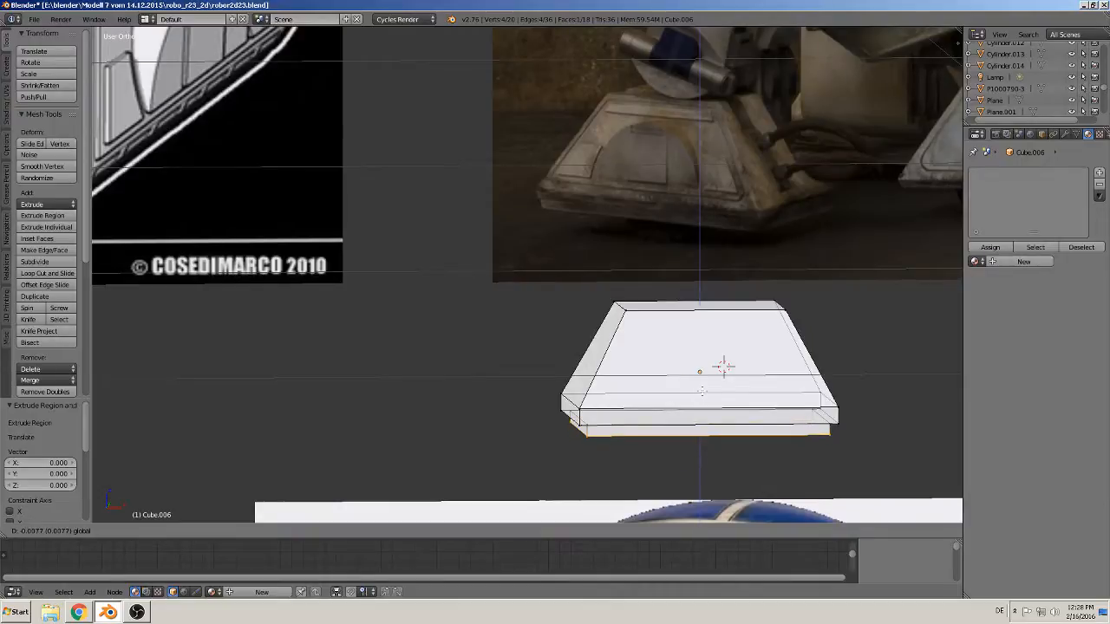
pyautogui.click(703, 391)
pyautogui.press('a')
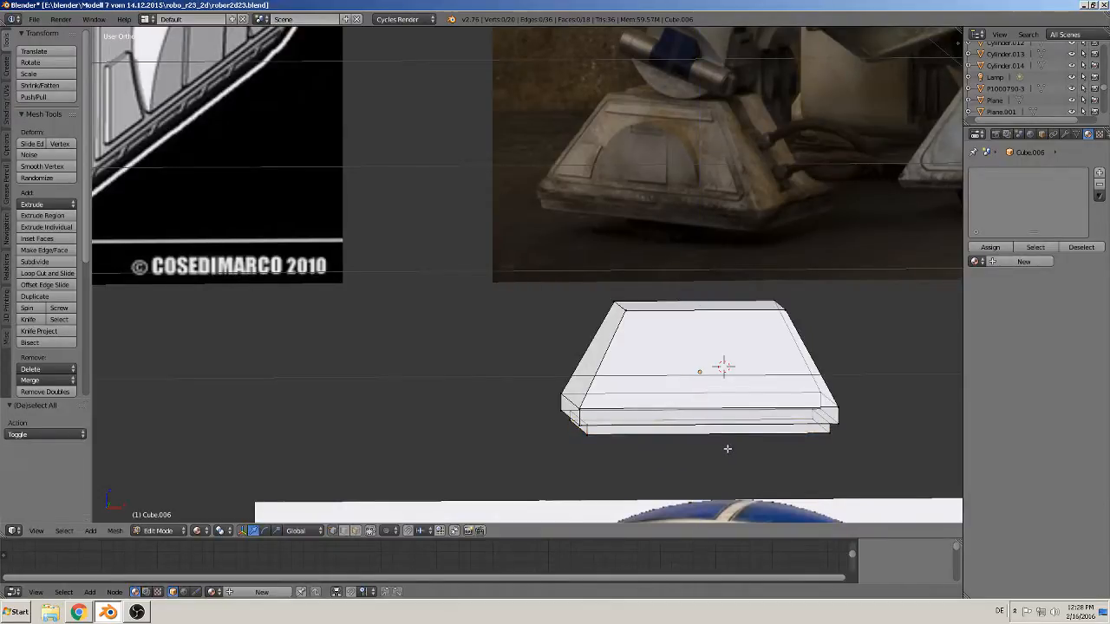
pyautogui.moveTo(726, 448); pyautogui.dragTo(757, 442, button='middle')
pyautogui.press('Tab')
pyautogui.scroll(-4, 721, 441)
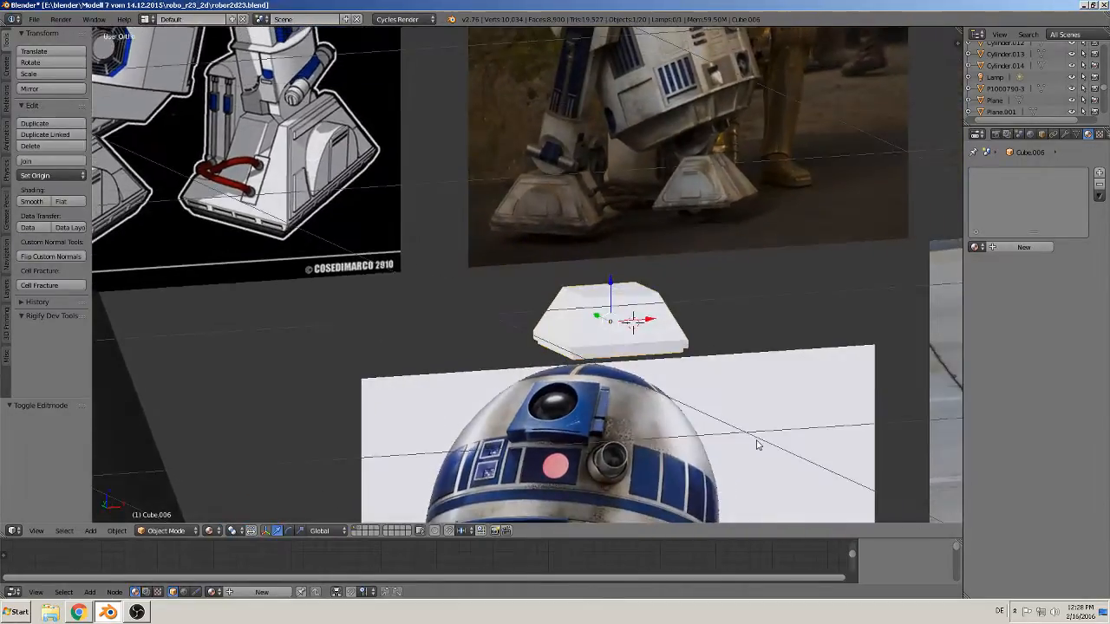
pyautogui.scroll(3, 751, 438)
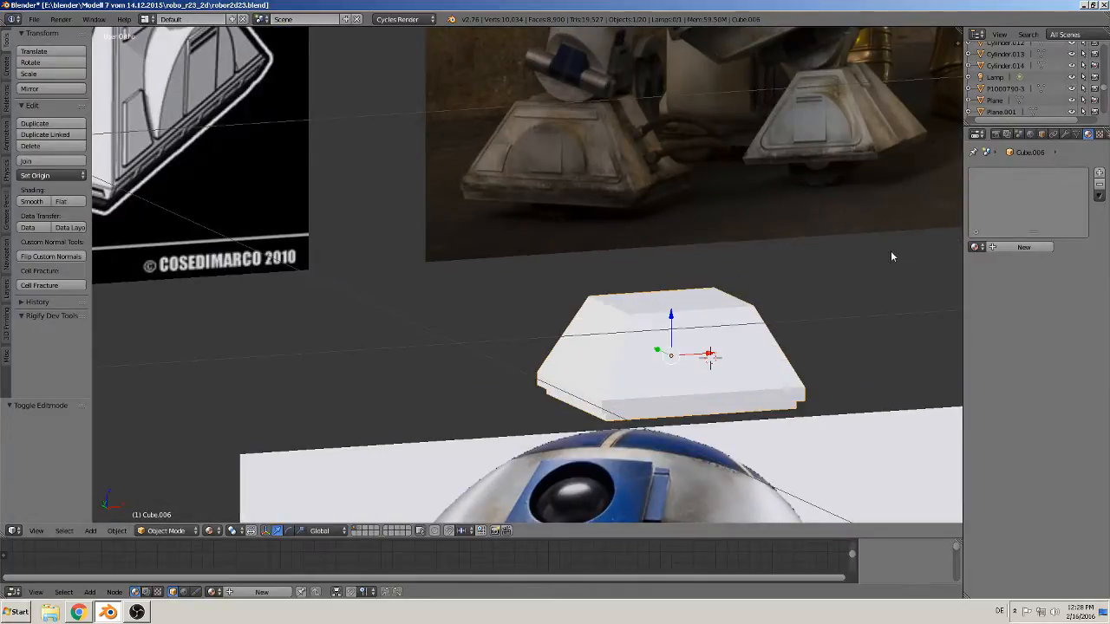
# Turn on the Screencast Keys display in the 3D view
pyautogui.press('n')
pyautogui.click(893, 297)
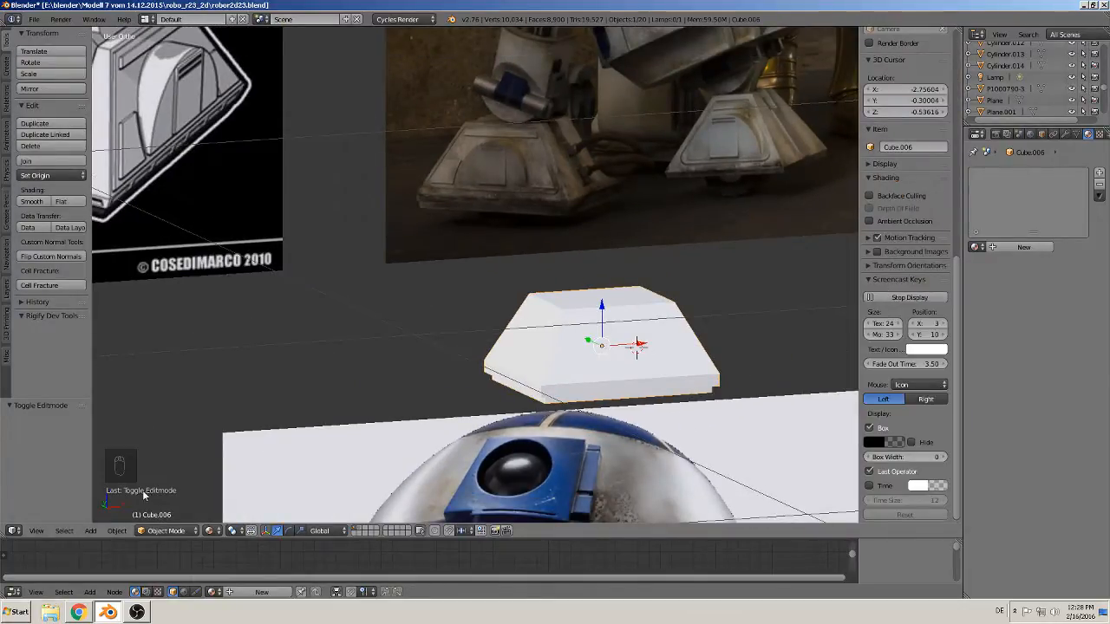
pyautogui.click(199, 421)
pyautogui.press('n')
# Add a new cube at the upper edge of the photographed foot in front view and scale it to about 0.039
pyautogui.moveTo(811, 271); pyautogui.dragTo(774, 283, button='middle')
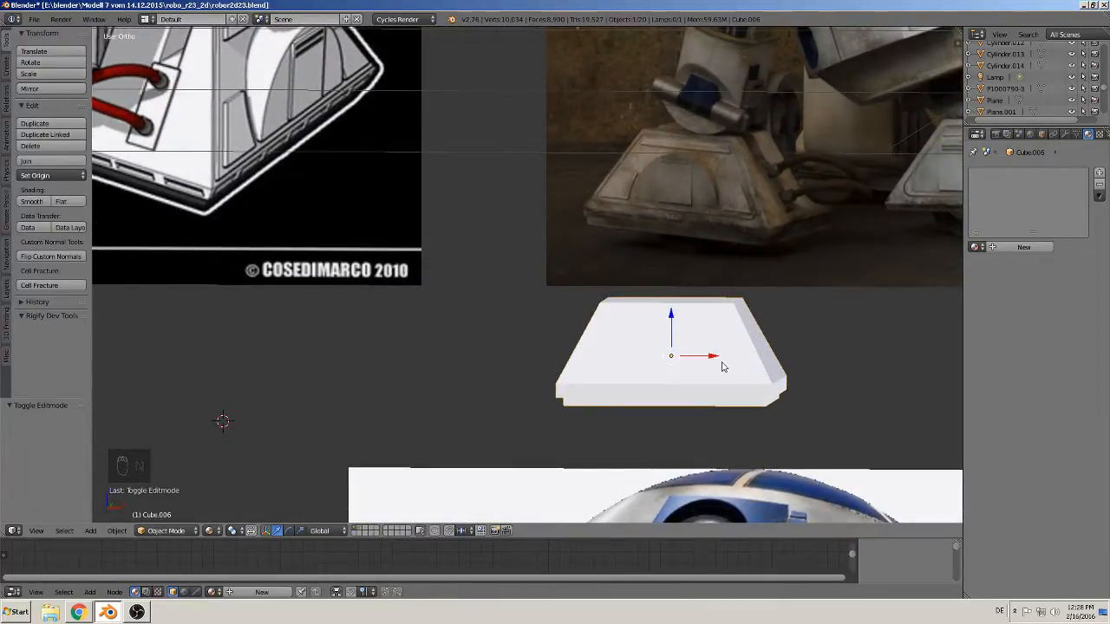
pyautogui.scroll(1, 737, 364)
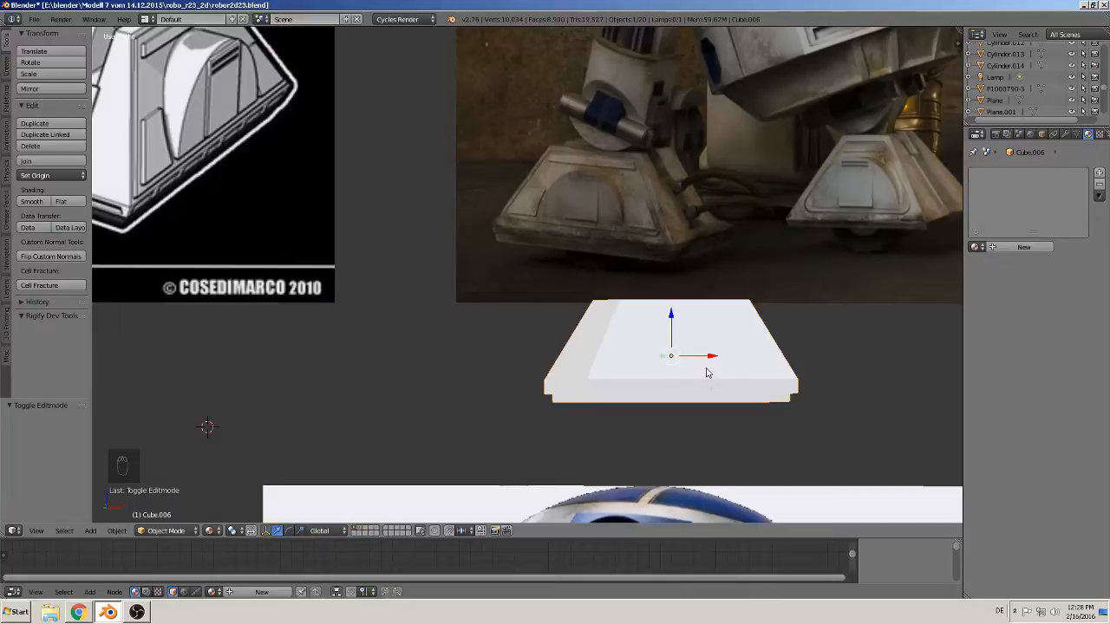
pyautogui.press('KP_1')
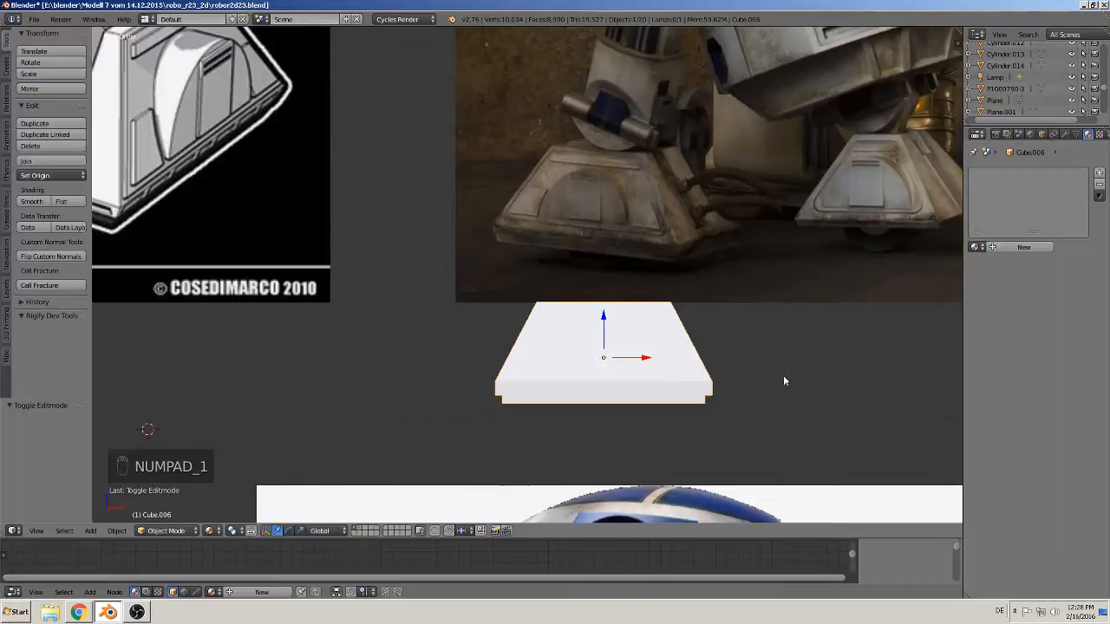
pyautogui.scroll(1, 783, 399)
pyautogui.press('a')
pyautogui.press('a')
pyautogui.scroll(3, 607, 260)
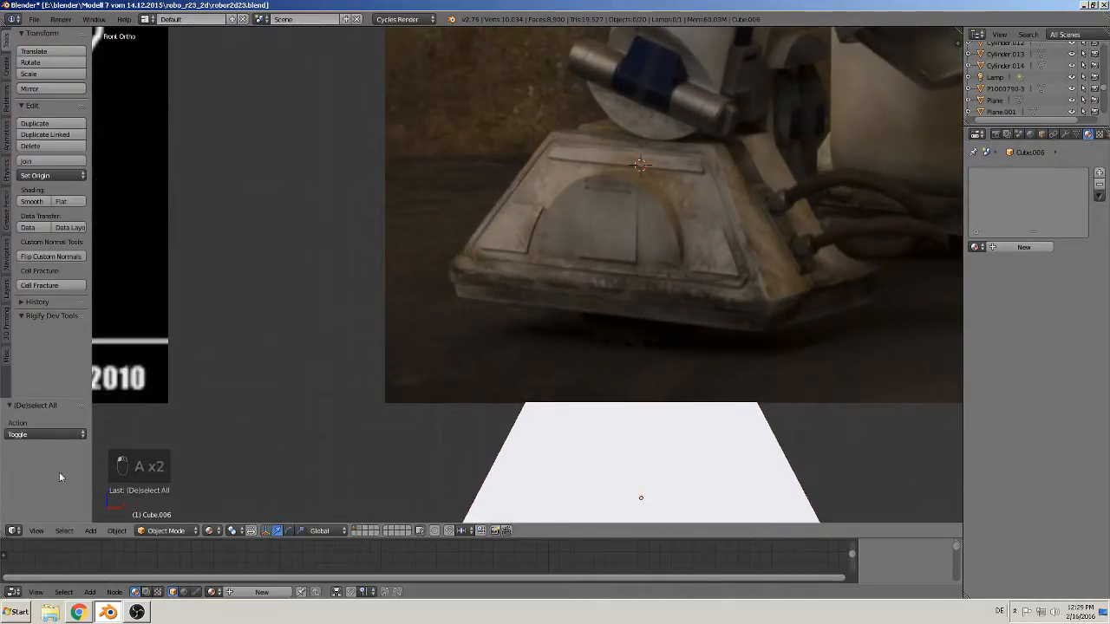
pyautogui.click(90, 530)
pyautogui.moveTo(106, 517)
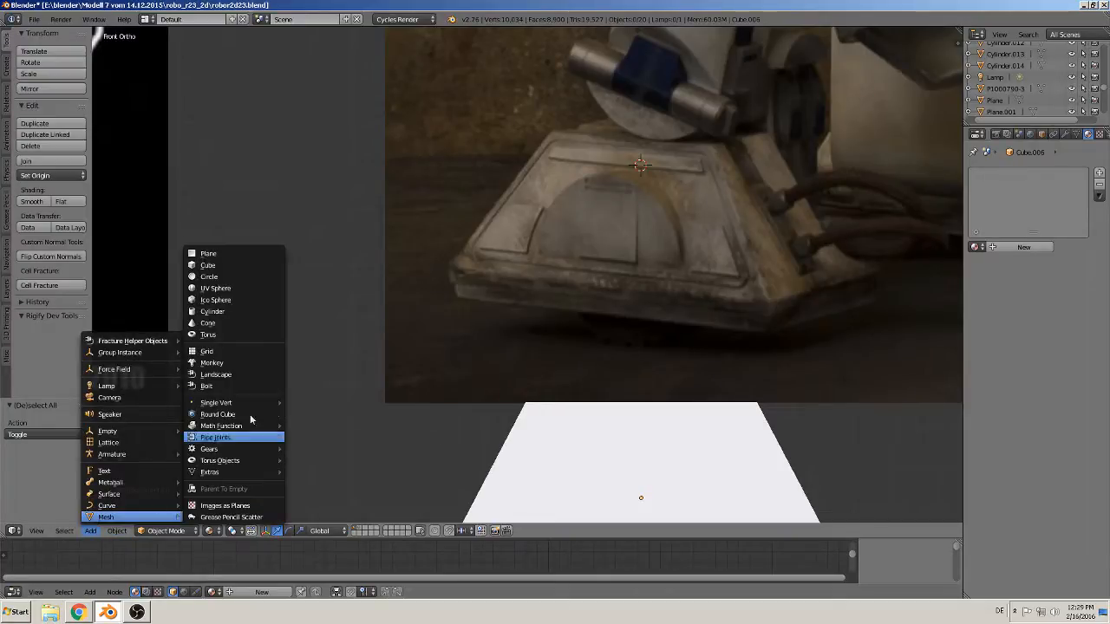
pyautogui.click(229, 265)
pyautogui.press('s')
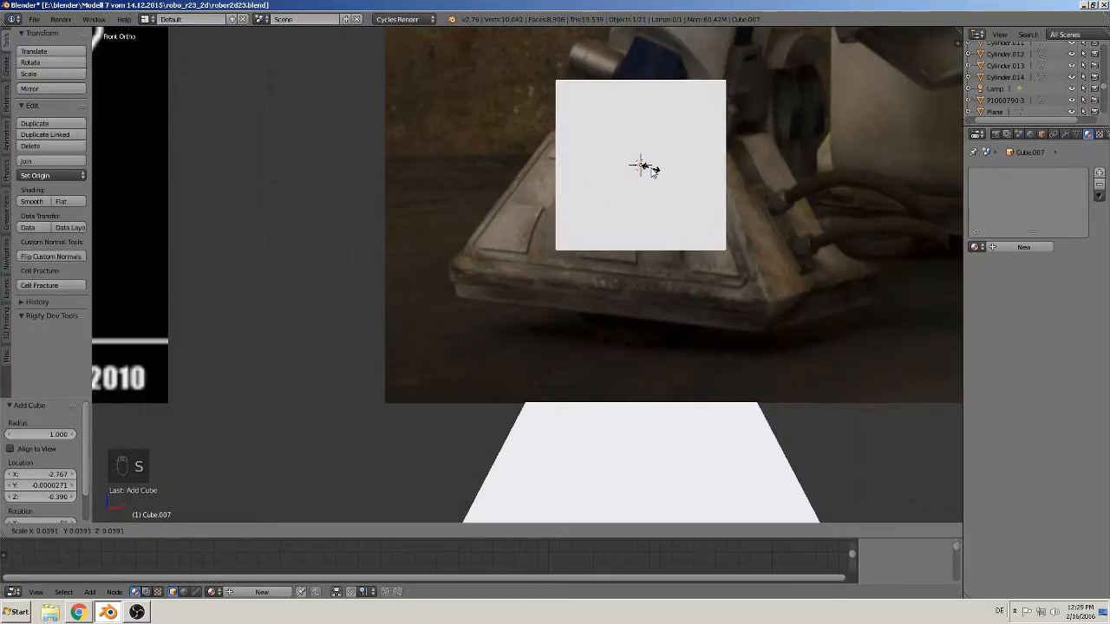
pyautogui.click(652, 170)
# Move the new cube about -0.046 along Z and -0.006 along X over the photographed foot's round panel
pyautogui.moveTo(639, 129); pyautogui.dragTo(612, 229)
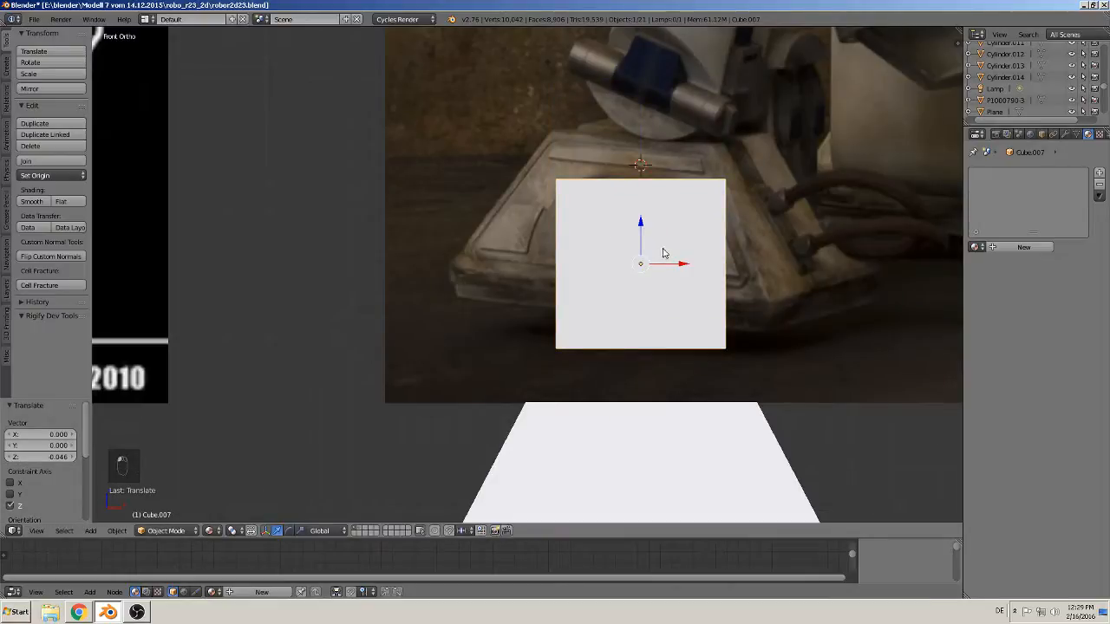
pyautogui.click(672, 256)
pyautogui.moveTo(671, 265); pyautogui.dragTo(667, 265)
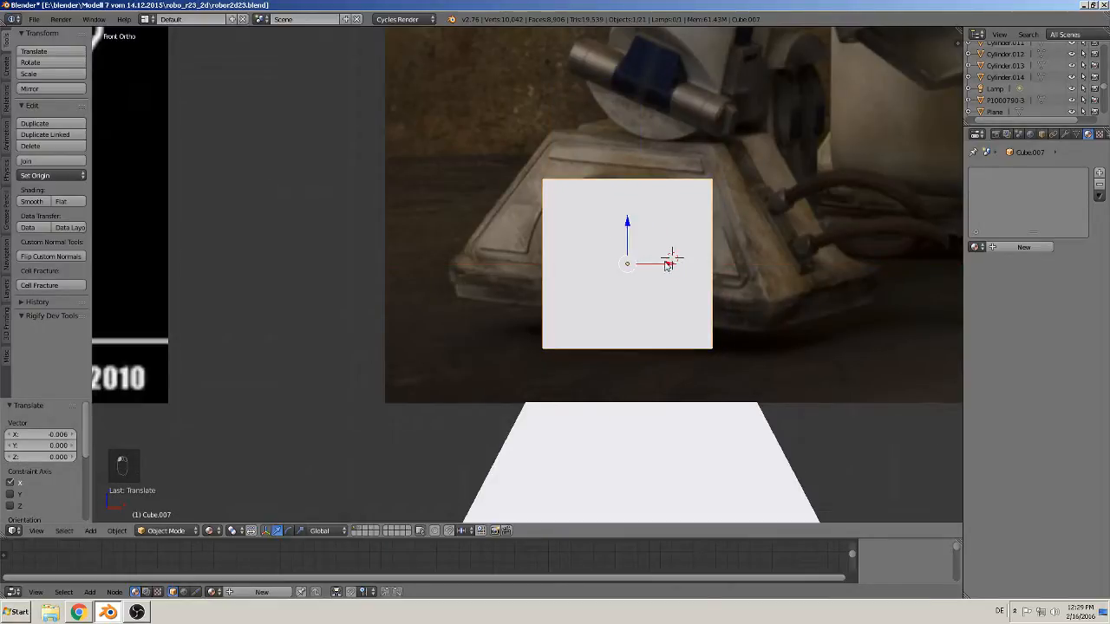
pyautogui.press('s')
pyautogui.rightClick(803, 416)
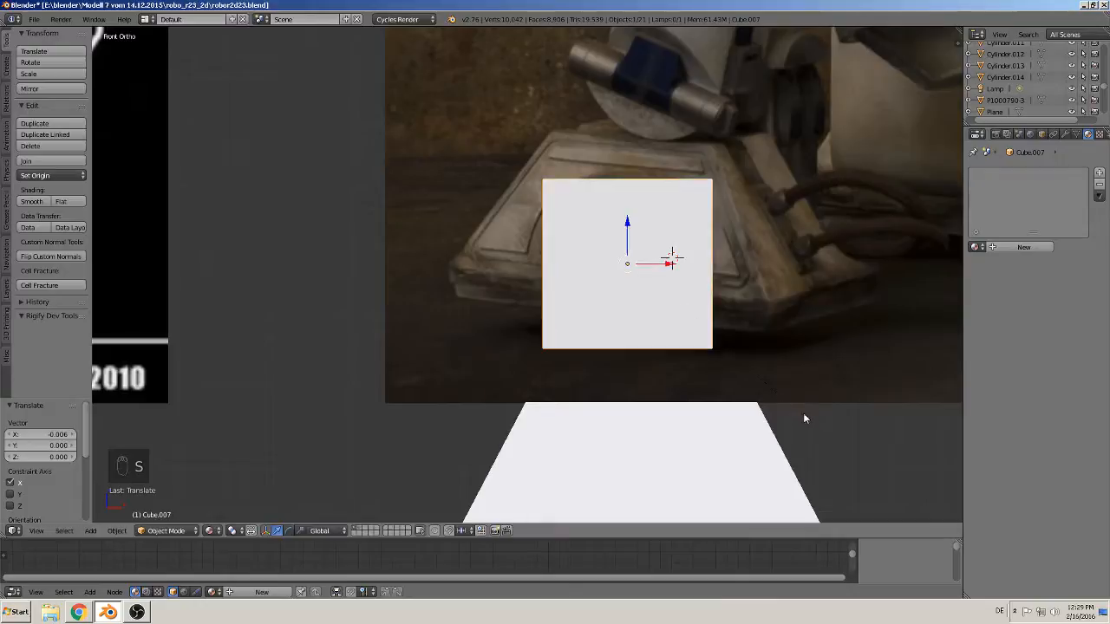
# Flatten the new cube along Z into a thin slab
pyautogui.press('s')
pyautogui.press('z')
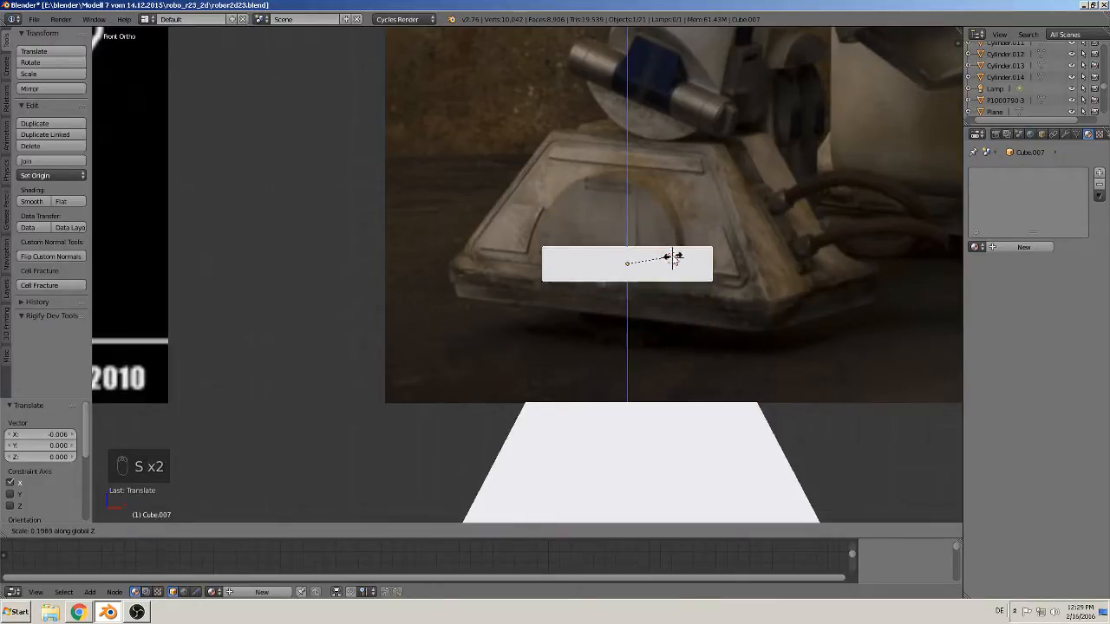
pyautogui.click(642, 274)
# Move the slab about -0.081 along Y in front of the photo and narrow it along Y by a factor of about 0.076
pyautogui.moveTo(642, 274)
pyautogui.mouseDown(button='middle')
pyautogui.moveTo(681, 345)
pyautogui.moveTo(639, 268)
pyautogui.mouseUp(button='middle')
pyautogui.moveTo(600, 256); pyautogui.dragTo(741, 305)
pyautogui.press('s')
pyautogui.press('y')
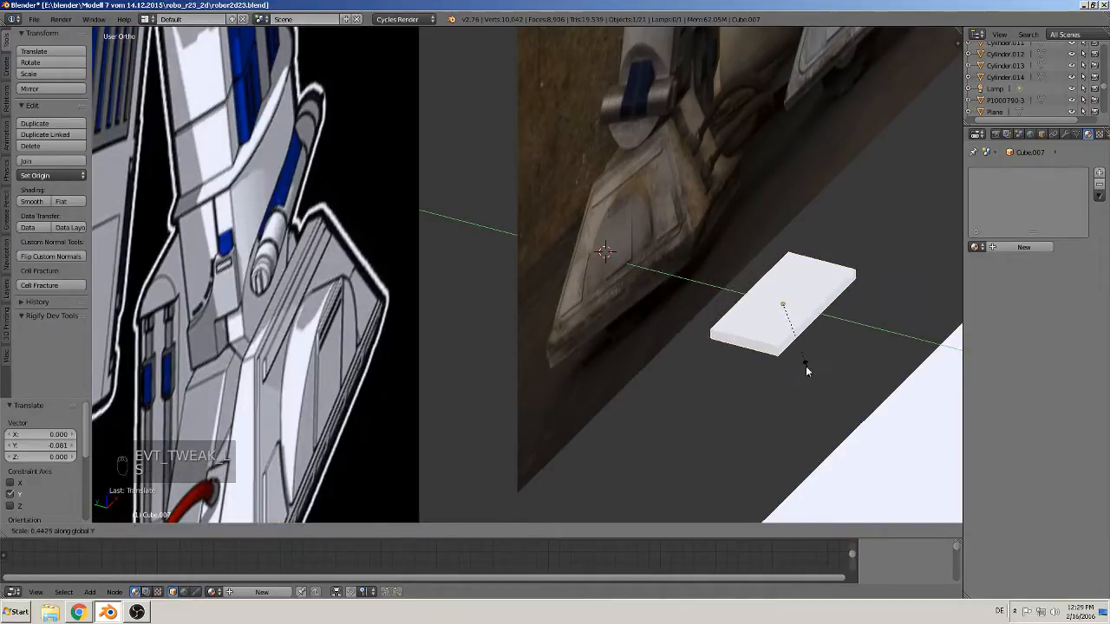
pyautogui.click(786, 315)
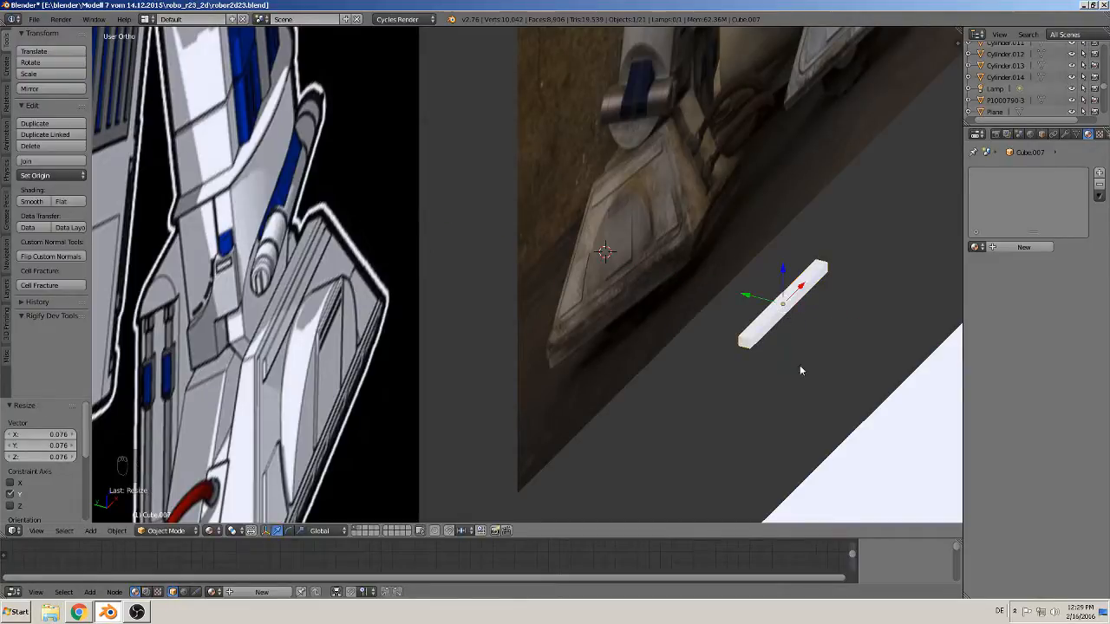
# Raise the bar about 0.039 along Z to just below the photographed foot's upper strip, and scale it down slightly
pyautogui.moveTo(798, 367); pyautogui.dragTo(738, 354, button='middle')
pyautogui.moveTo(755, 261); pyautogui.dragTo(796, 320, button='middle')
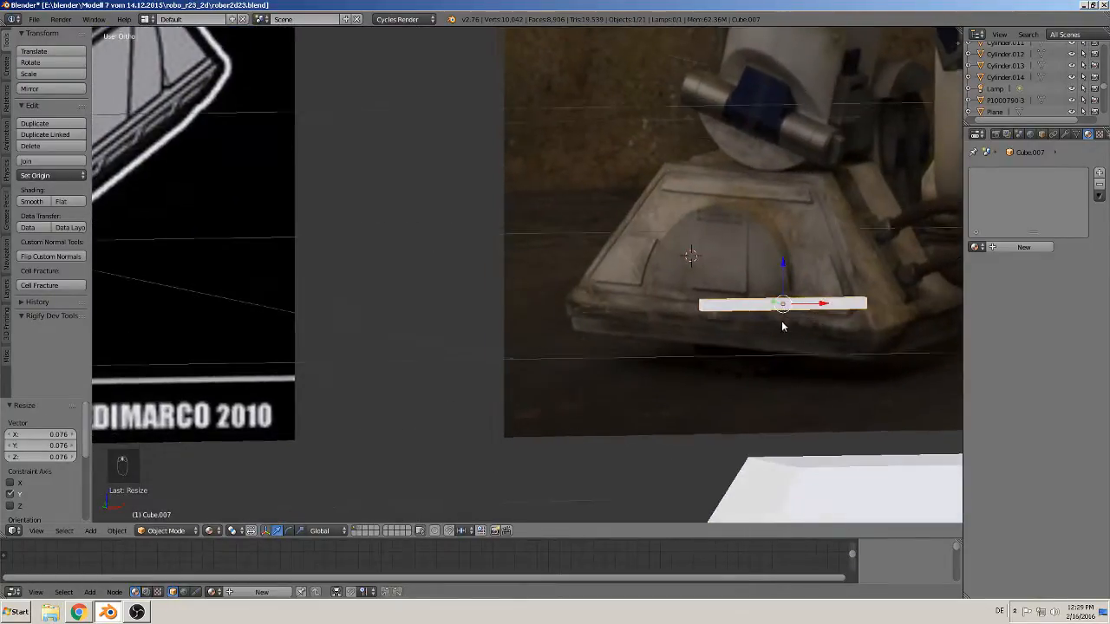
pyautogui.press('KP_1')
pyautogui.scroll(2, 782, 325)
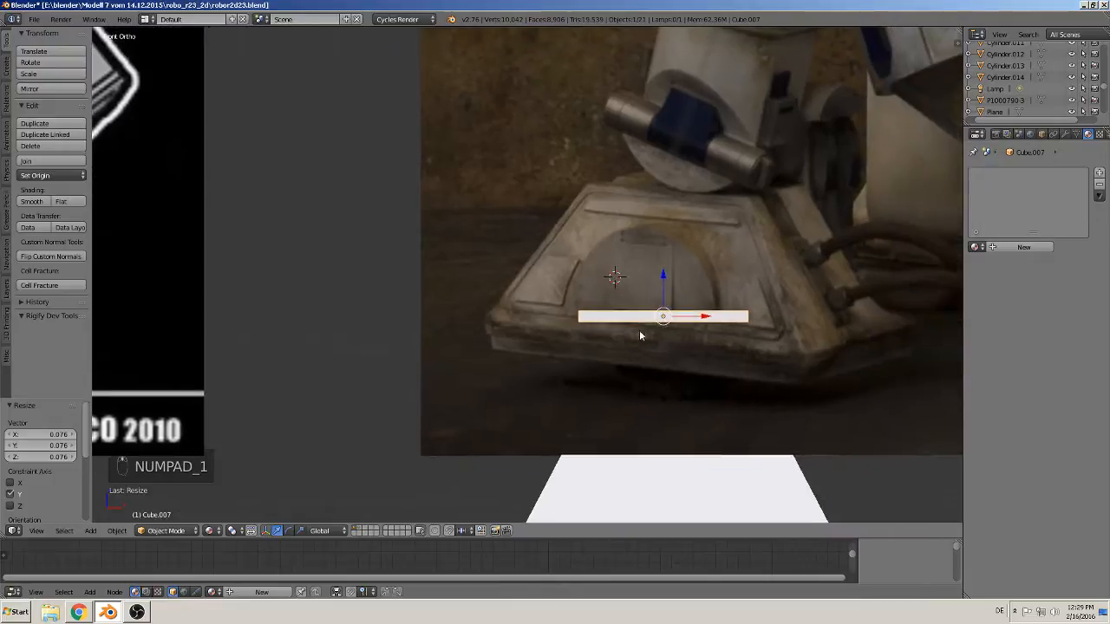
pyautogui.keyDown('shift'); pyautogui.moveTo(807, 377); pyautogui.dragTo(699, 355, button='middle'); pyautogui.keyUp('shift')
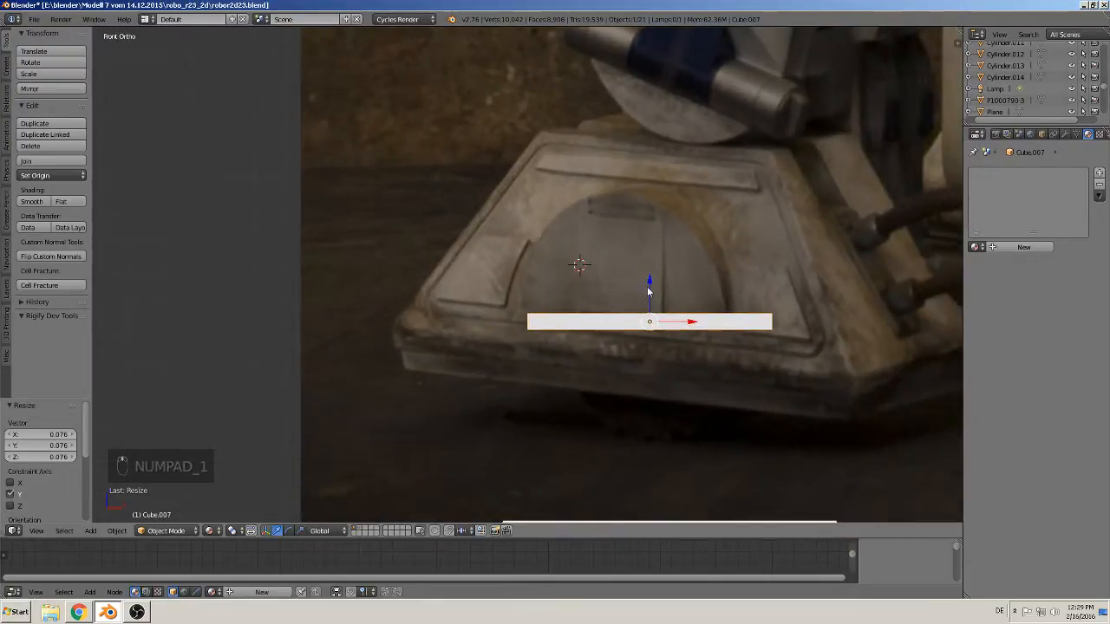
pyautogui.moveTo(650, 279); pyautogui.dragTo(665, 169)
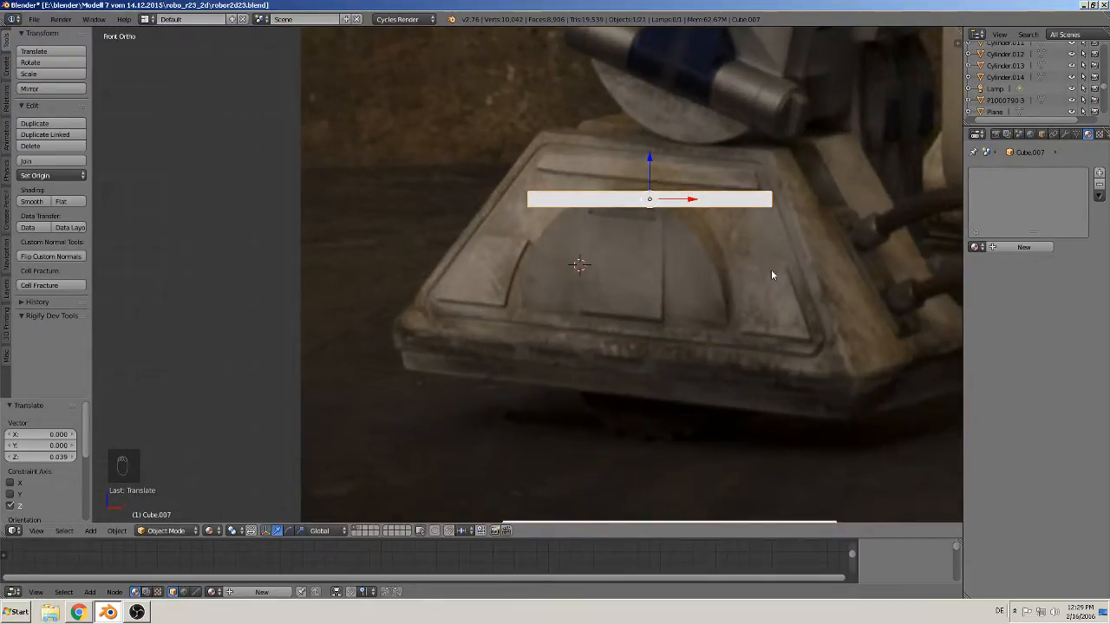
pyautogui.press('s')
pyautogui.click(795, 285)
# Narrow the bar's upper face along X by a factor of about 0.943 to give the bar slanted ends
pyautogui.press('Tab')
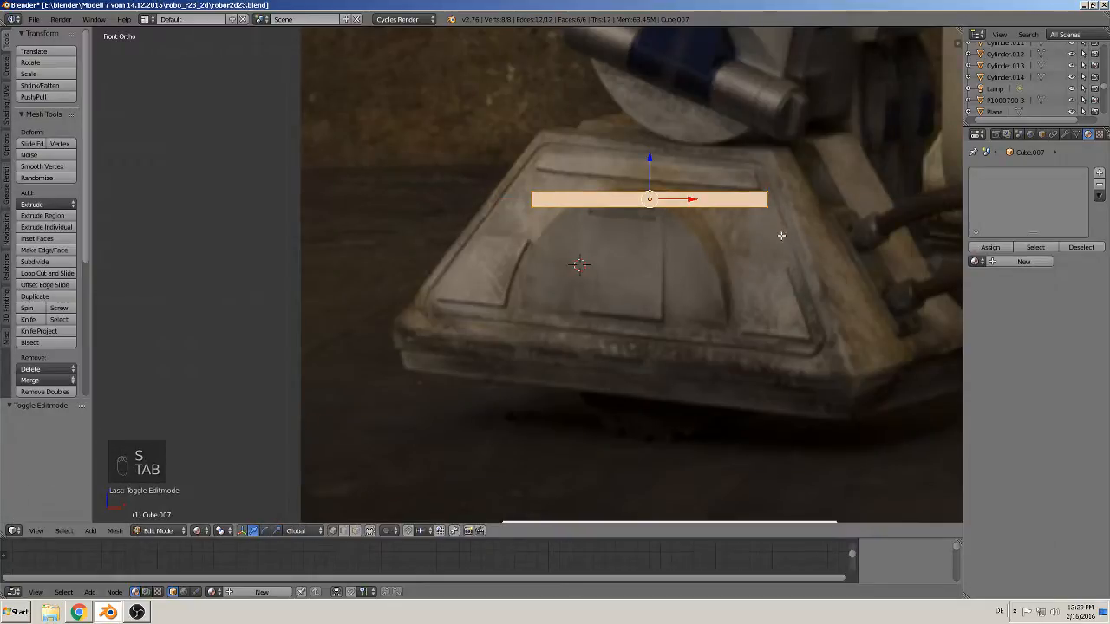
pyautogui.moveTo(781, 235); pyautogui.dragTo(775, 232, button='middle')
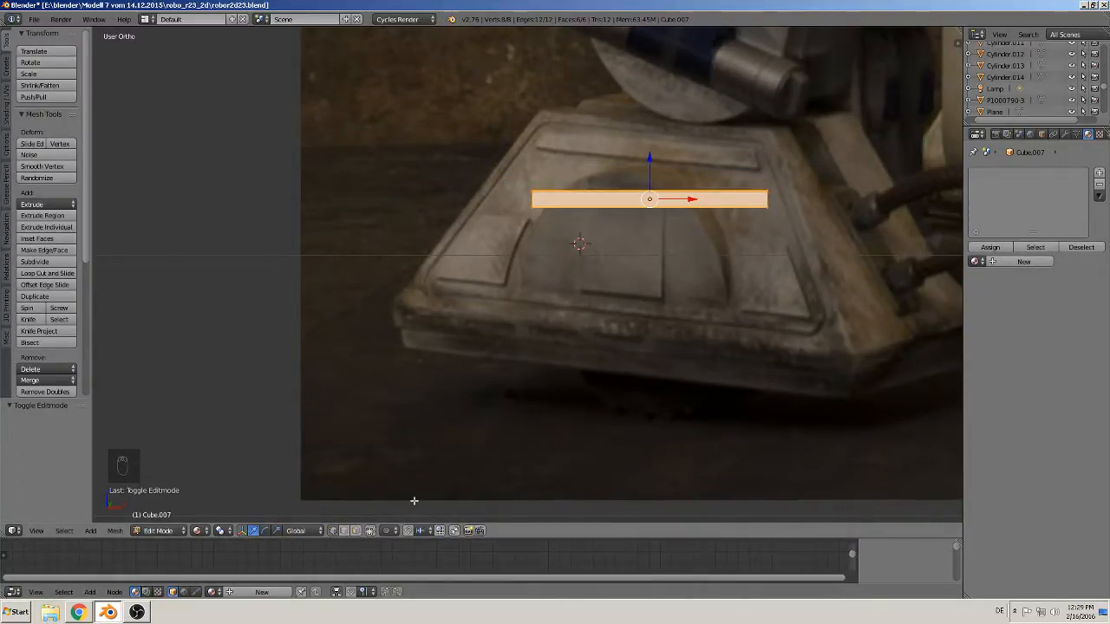
pyautogui.press('a')
pyautogui.press('c')
pyautogui.click(767, 186)
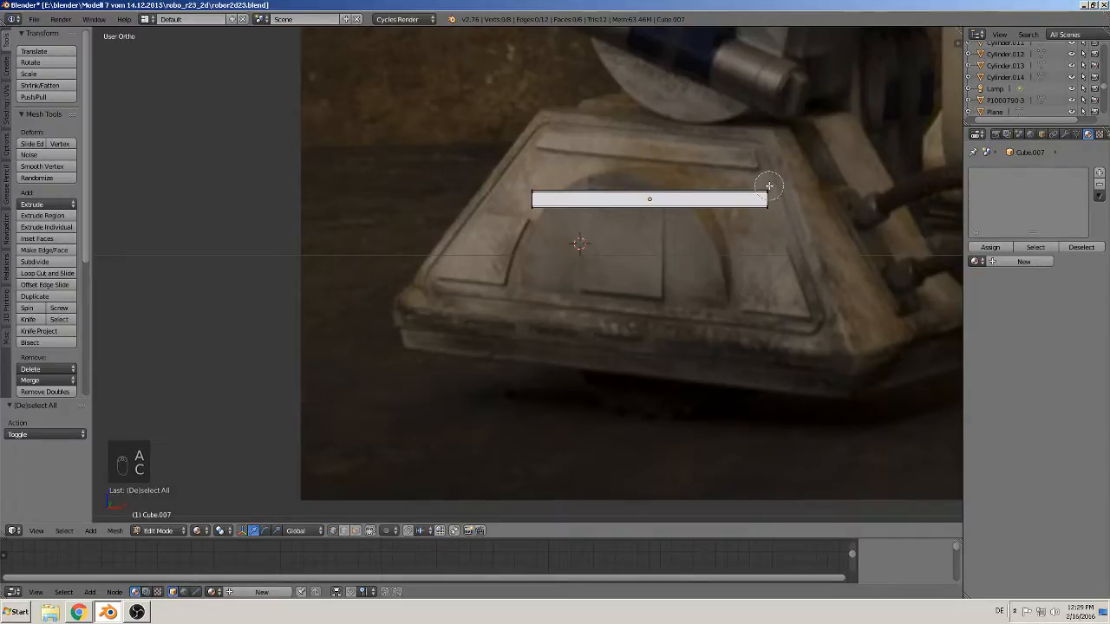
pyautogui.click(529, 185)
pyautogui.rightClick(532, 186)
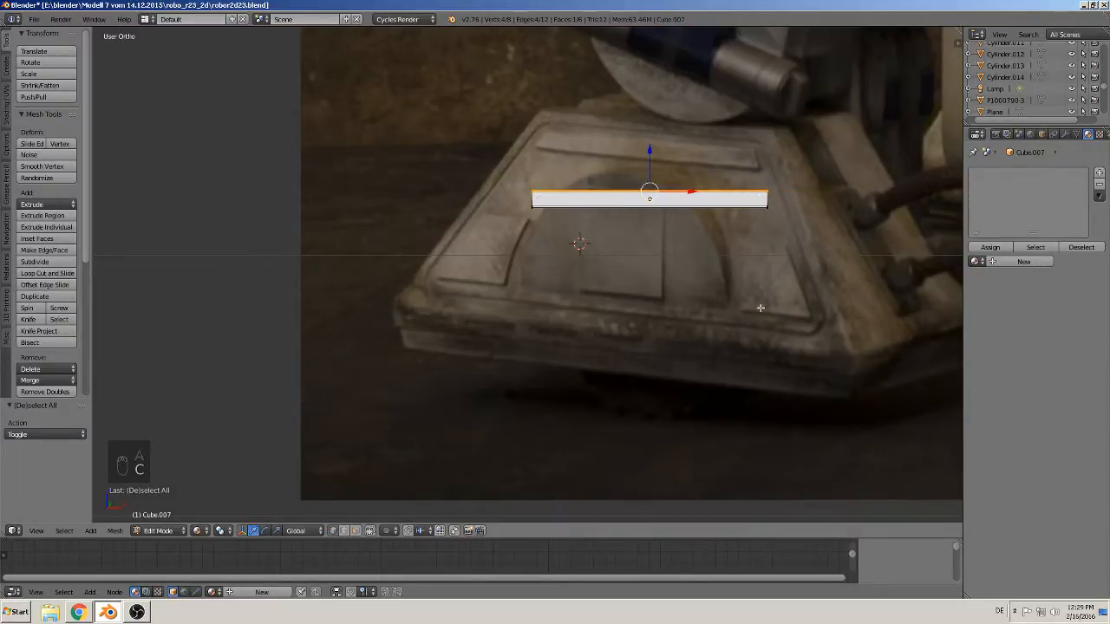
pyautogui.press('s')
pyautogui.press('x')
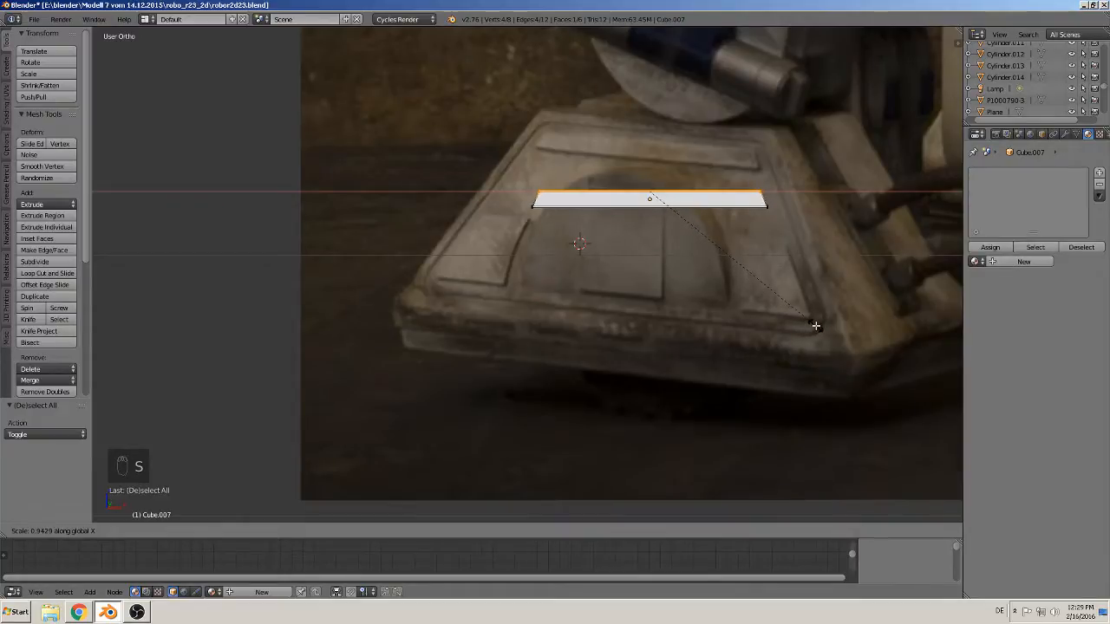
pyautogui.click(818, 326)
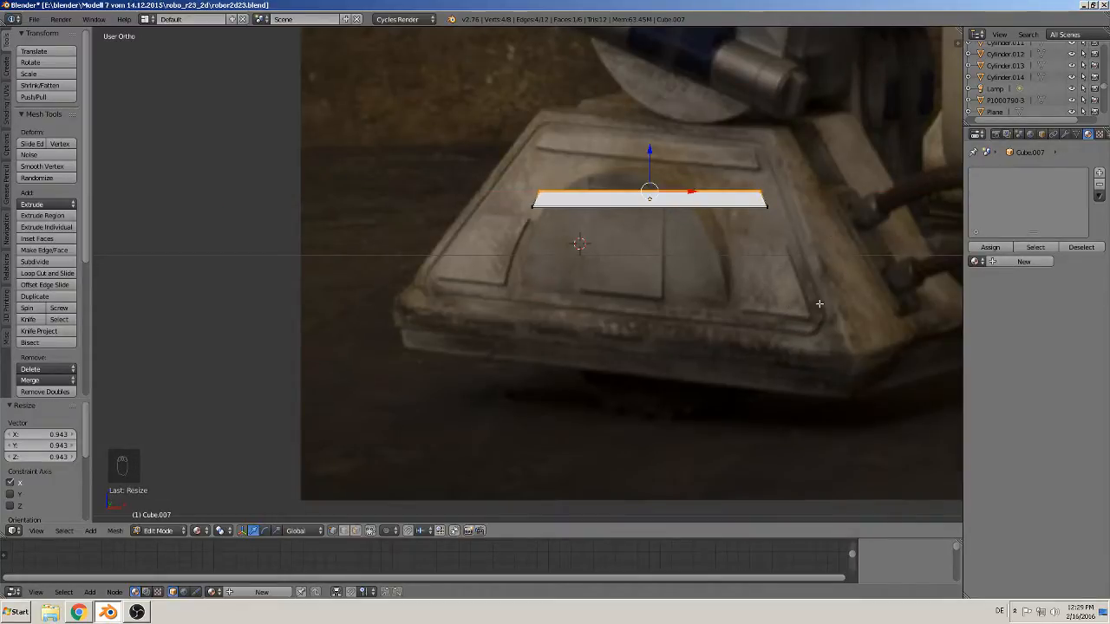
pyautogui.press('Tab')
# Move the bar about -0.17 along Y towards the foot model and lower it along Z to the front face's upper area
pyautogui.scroll(-3, 700, 292)
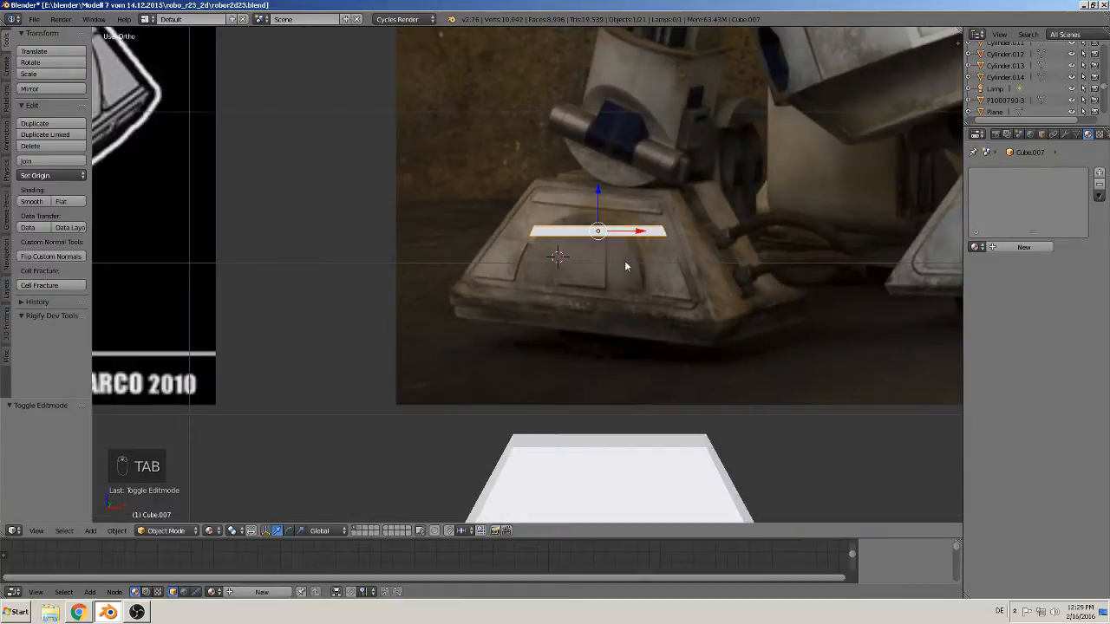
pyautogui.moveTo(626, 266); pyautogui.dragTo(590, 221, button='middle')
pyautogui.moveTo(567, 224); pyautogui.dragTo(785, 379)
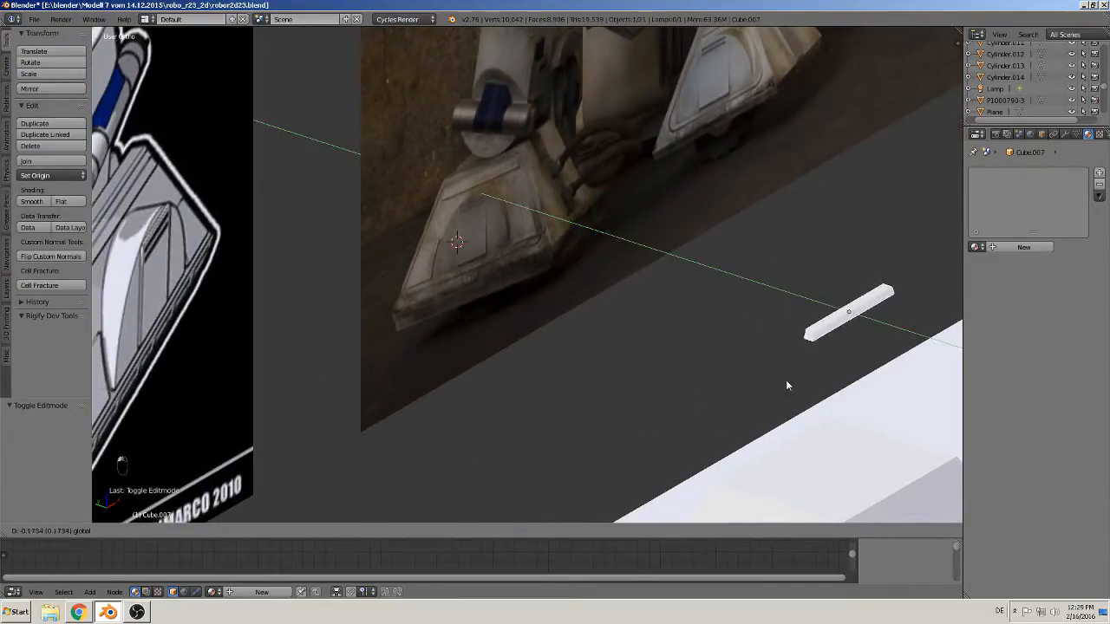
pyautogui.keyDown('shift'); pyautogui.moveTo(786, 379); pyautogui.dragTo(585, 158, button='middle'); pyautogui.keyUp('shift')
pyautogui.scroll(-3, 588, 169)
pyautogui.moveTo(565, 155); pyautogui.dragTo(623, 244)
pyautogui.moveTo(623, 244); pyautogui.dragTo(562, 223, button='middle')
pyautogui.press('KP_1')
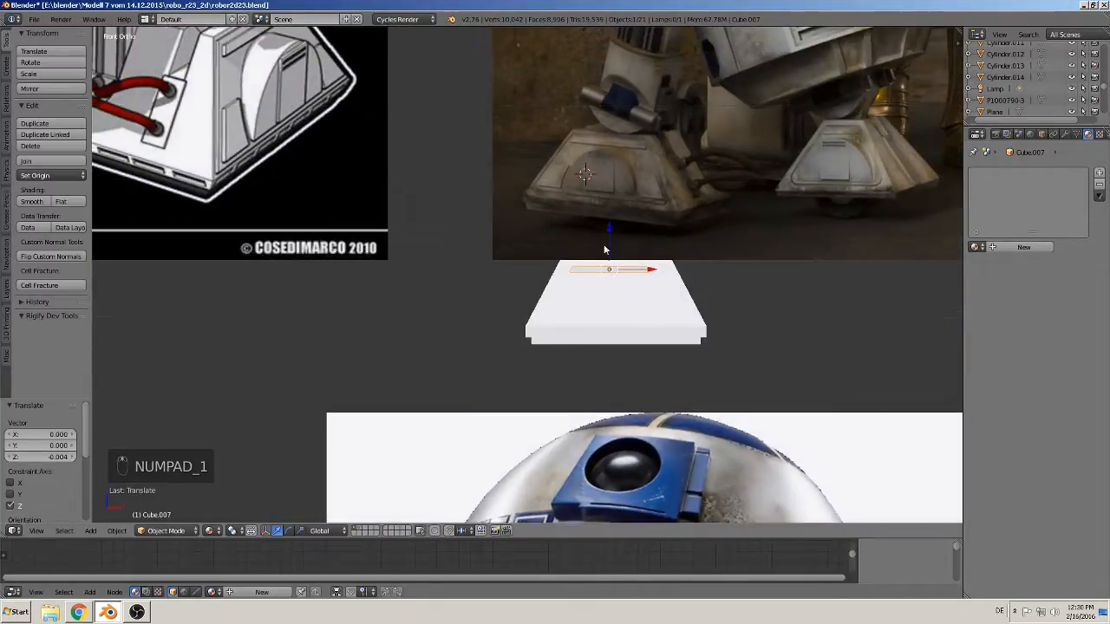
# Nudge the bar about 0.007 along X, and shift it back by about -0.006 along X and 0.001 along Z
pyautogui.scroll(3, 625, 321)
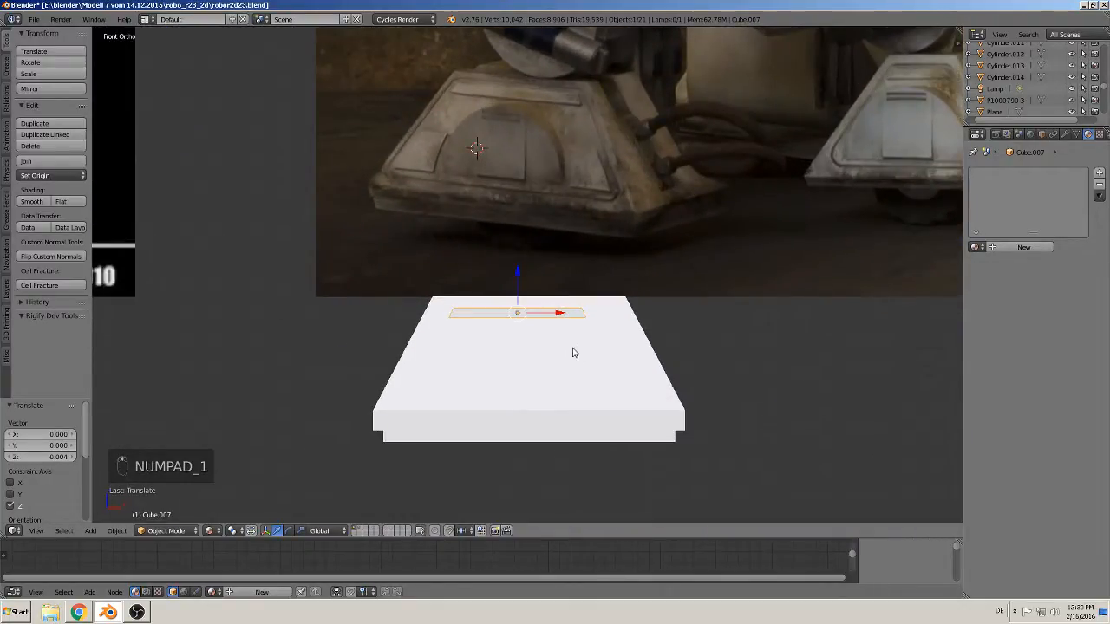
pyautogui.press('f')
pyautogui.rightClick(564, 336)
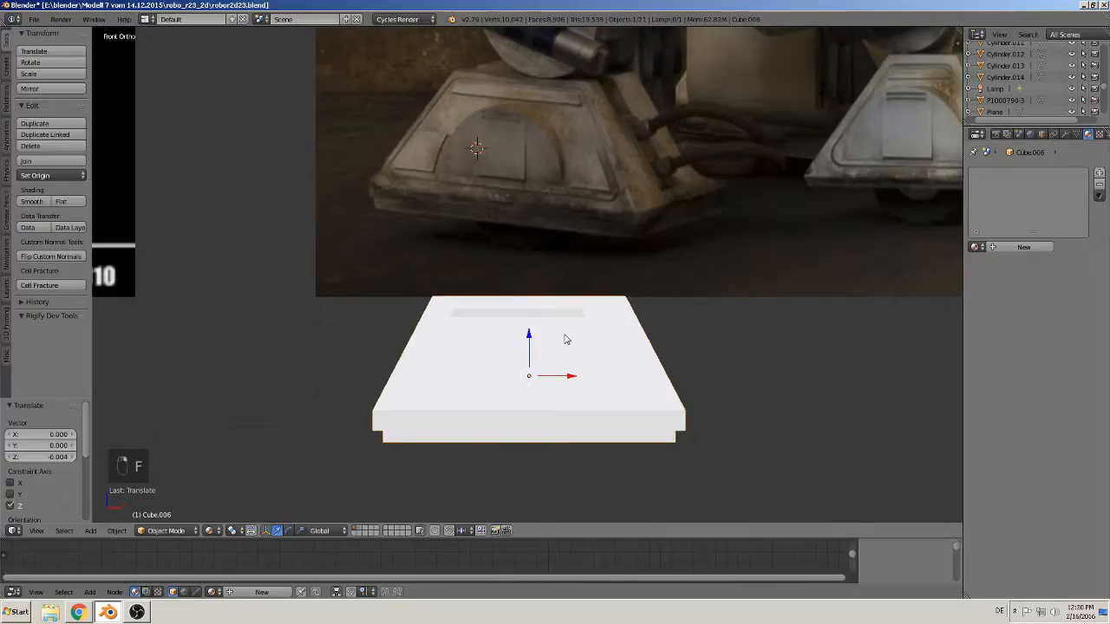
pyautogui.rightClick(541, 317)
pyautogui.press('g')
pyautogui.click(553, 323)
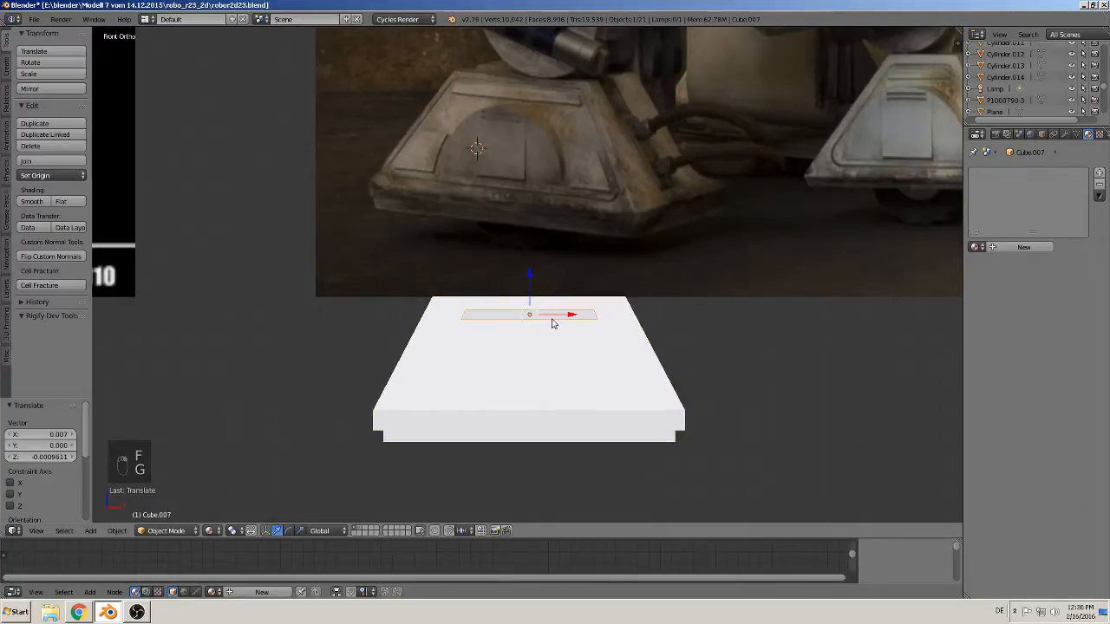
pyautogui.press('g')
pyautogui.click(541, 320)
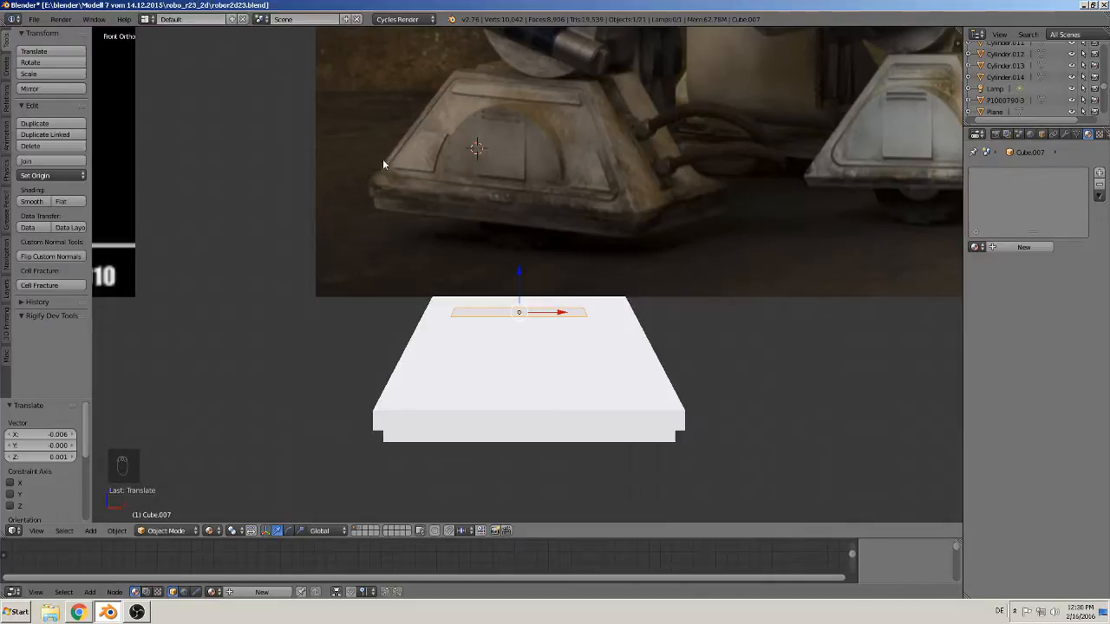
# Open the foot body's mesh for editing in face selection mode, with hidden geometry excluded, and select its sloped front face
pyautogui.rightClick(569, 381)
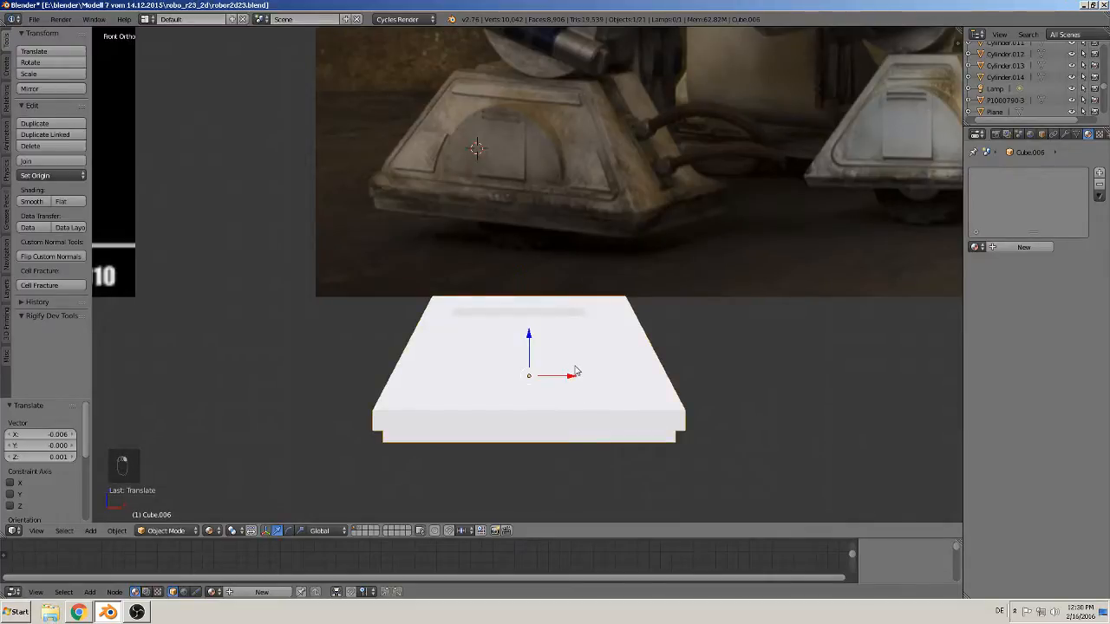
pyautogui.press('Tab')
pyautogui.press('Tab')
pyautogui.press('Tab')
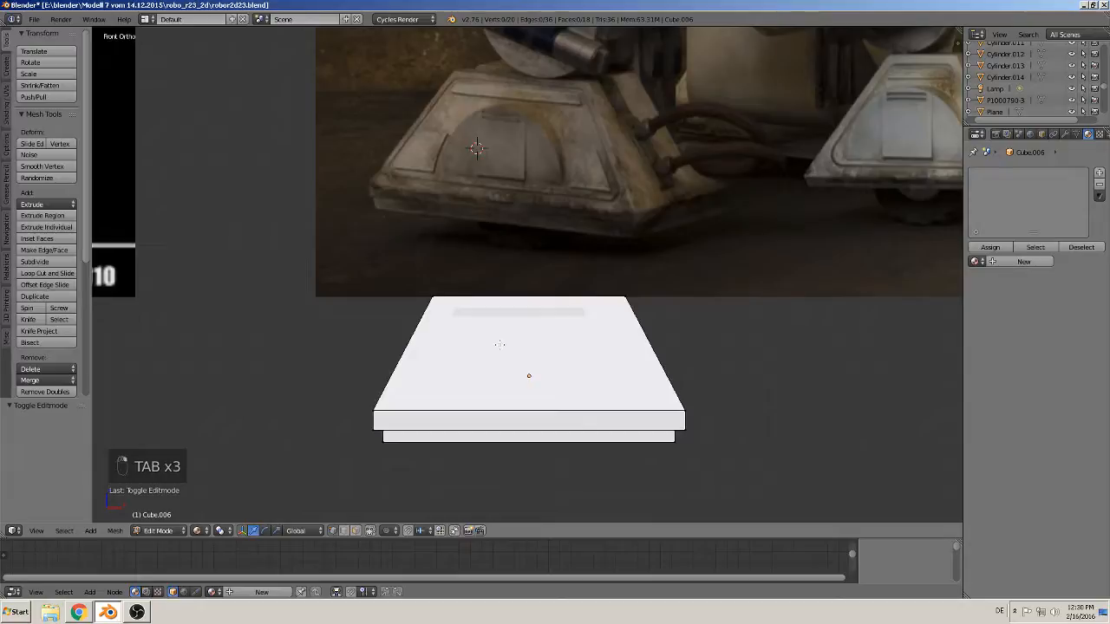
pyautogui.moveTo(501, 347); pyautogui.dragTo(481, 416, button='middle')
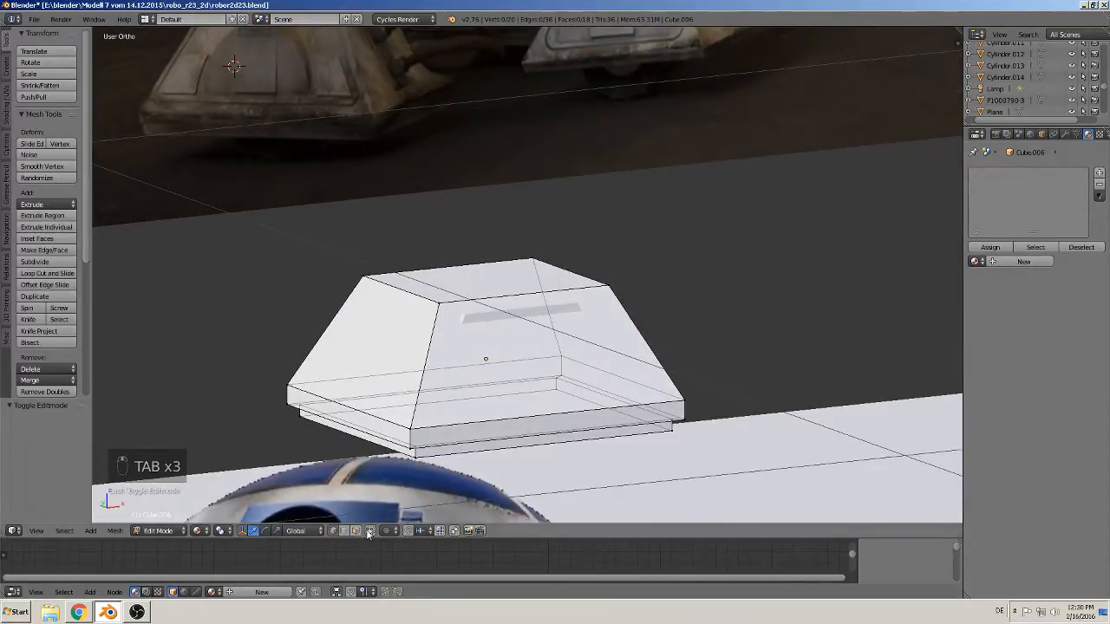
pyautogui.click(368, 532)
pyautogui.click(354, 531)
pyautogui.rightClick(490, 396)
# Scale the foot body's front face down by a factor of about 0.875
pyautogui.moveTo(490, 396); pyautogui.dragTo(645, 488, button='middle')
pyautogui.scroll(1, 595, 445)
pyautogui.press('Escape')
pyautogui.press('e')
pyautogui.press('s')
pyautogui.press('s')
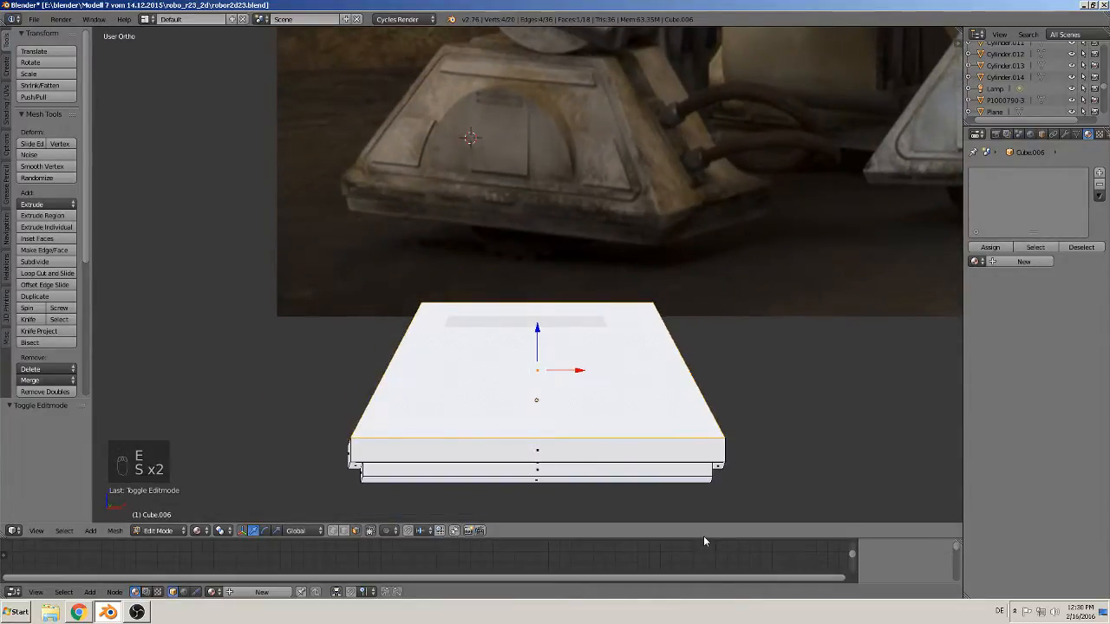
pyautogui.press('s')
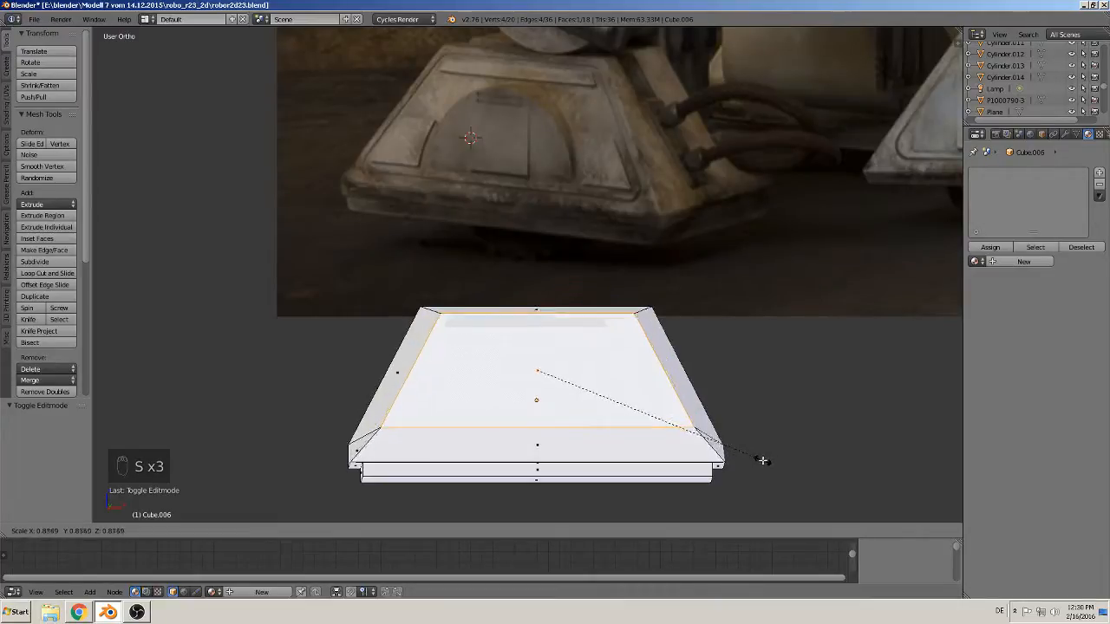
pyautogui.click(773, 459)
# Enlarge the front face by a factor of about 1.057 and move it about -0.005 along Z
pyautogui.moveTo(773, 459); pyautogui.dragTo(644, 399, button='middle')
pyautogui.press('KP_1')
pyautogui.press('KP_1')
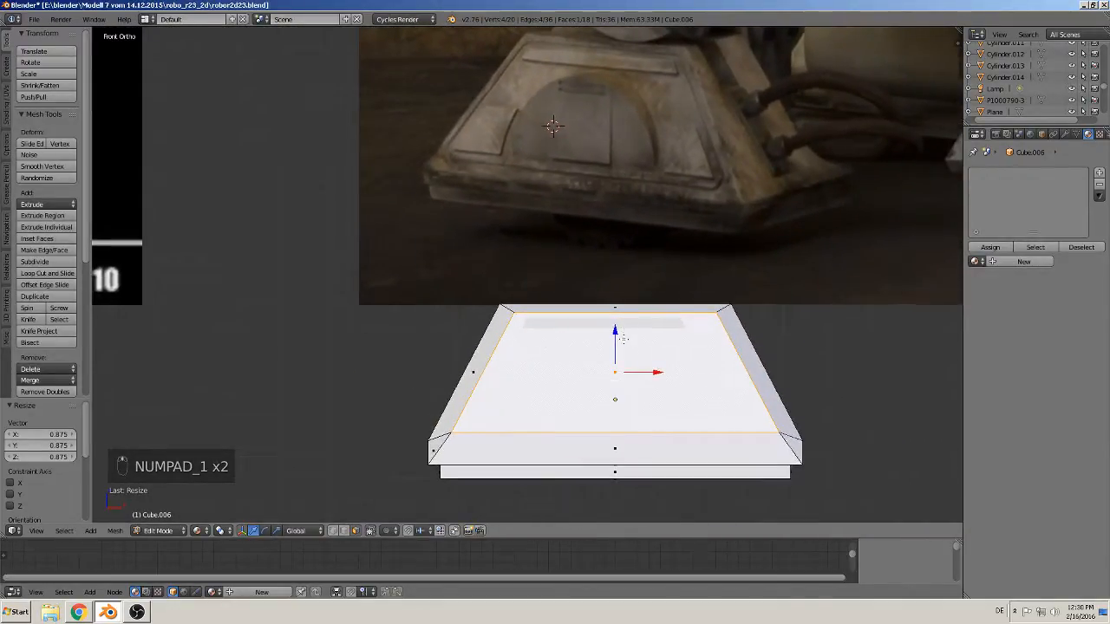
pyautogui.press('s')
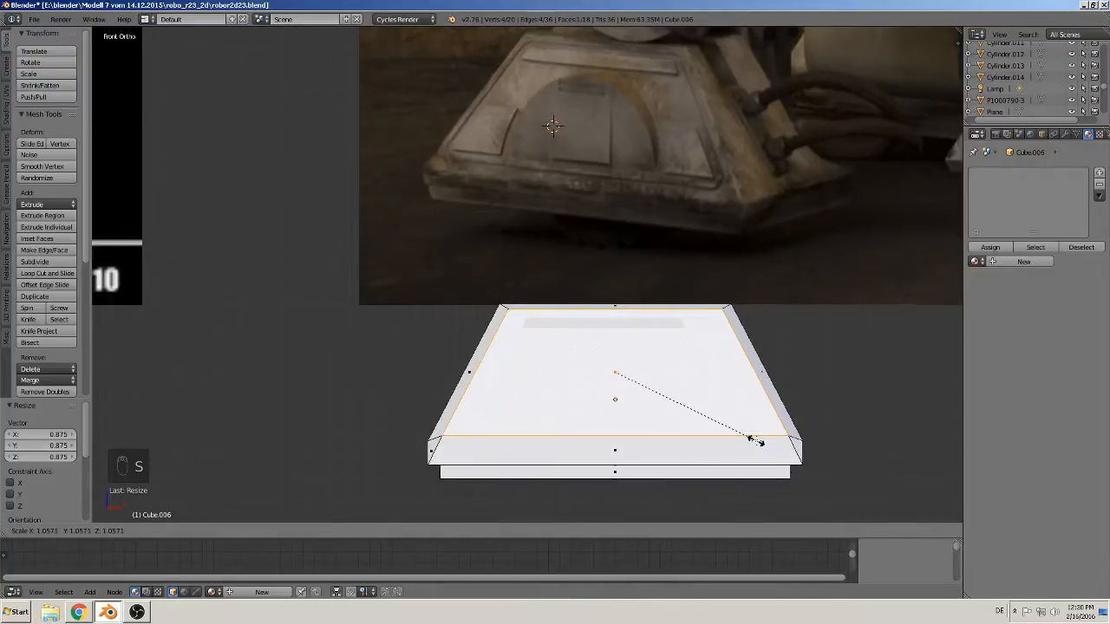
pyautogui.click(756, 441)
pyautogui.moveTo(616, 331); pyautogui.dragTo(660, 417)
# Stretch the front face by a factor of about 1.159 along Z and 1.062 along X
pyautogui.press('s')
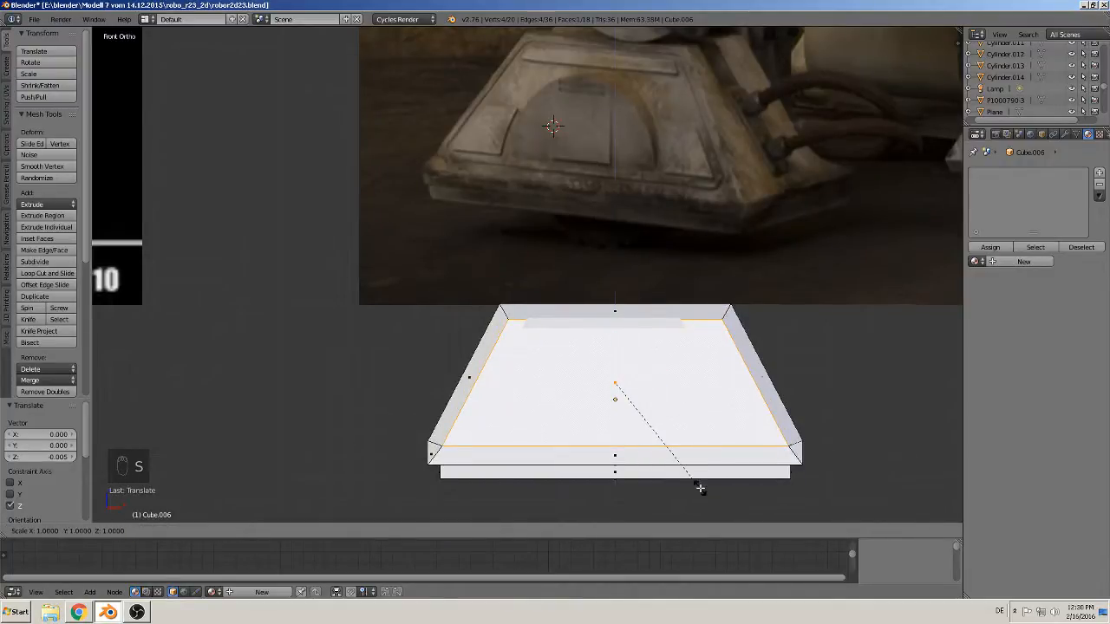
pyautogui.press('z')
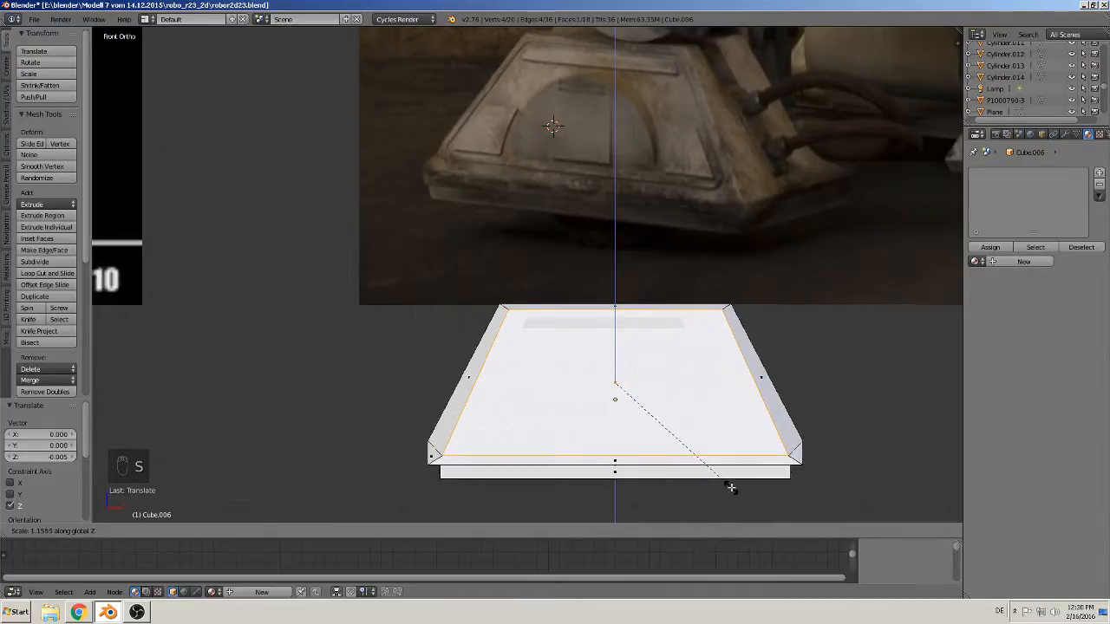
pyautogui.click(731, 488)
pyautogui.press('s')
pyautogui.press('x')
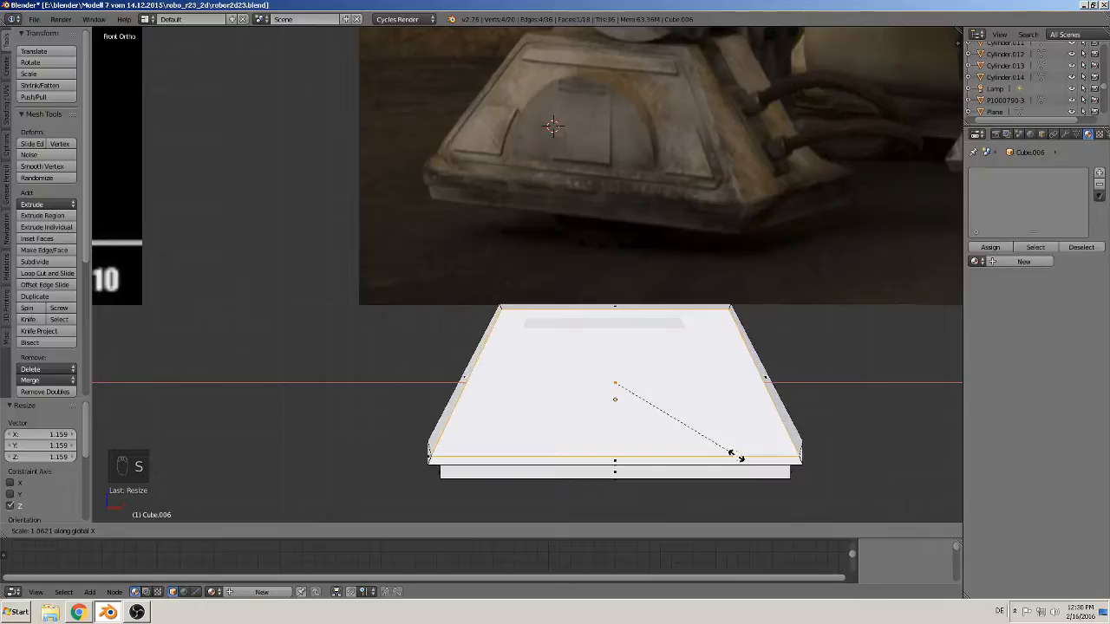
pyautogui.click(731, 452)
pyautogui.moveTo(710, 430); pyautogui.dragTo(846, 457, button='middle')
pyautogui.press('s')
pyautogui.click(815, 447)
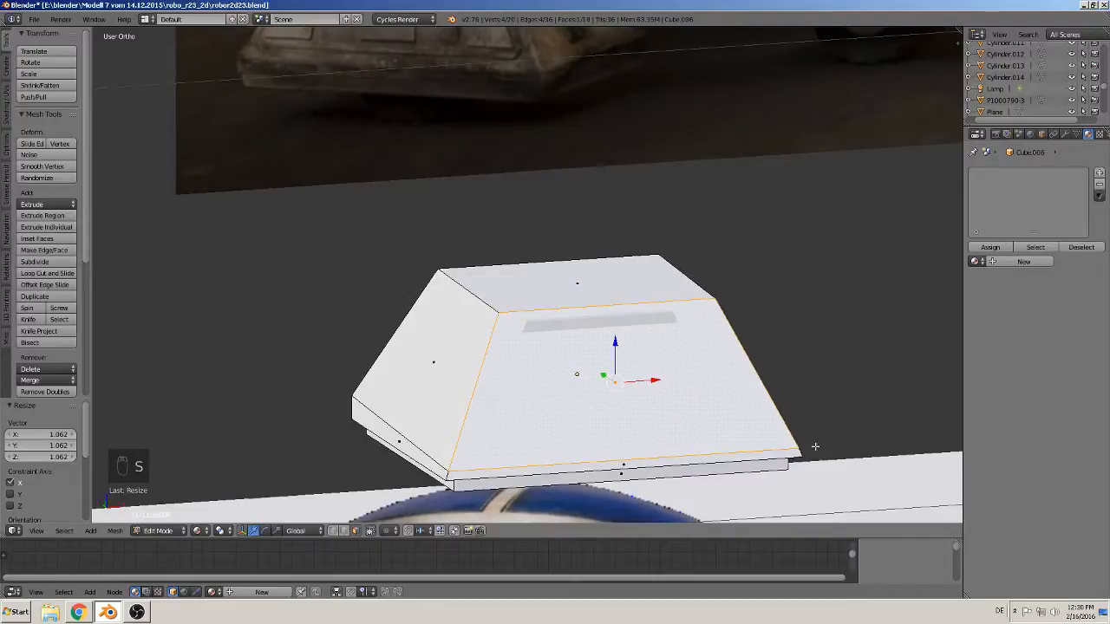
pyautogui.moveTo(669, 422); pyautogui.dragTo(715, 395, button='middle')
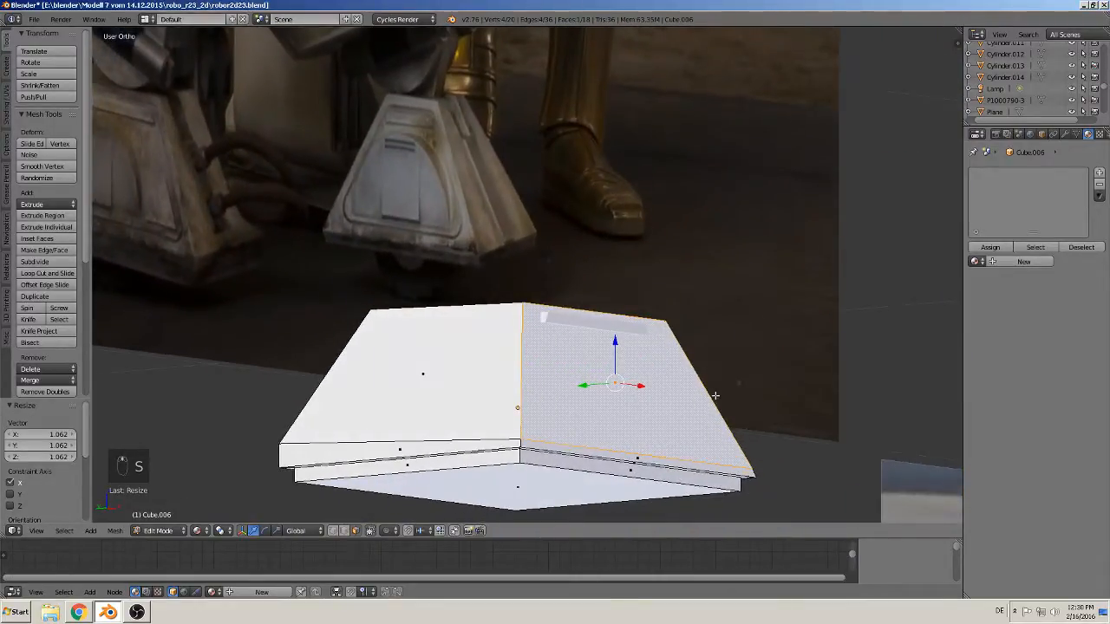
# Undo the enlarging, lowering and stretching of the foot body's front face
pyautogui.hotkey('ctrl', 'z')
pyautogui.hotkey('ctrl', 'z')
pyautogui.hotkey('ctrl', 'z')
pyautogui.hotkey('ctrl', 'z')
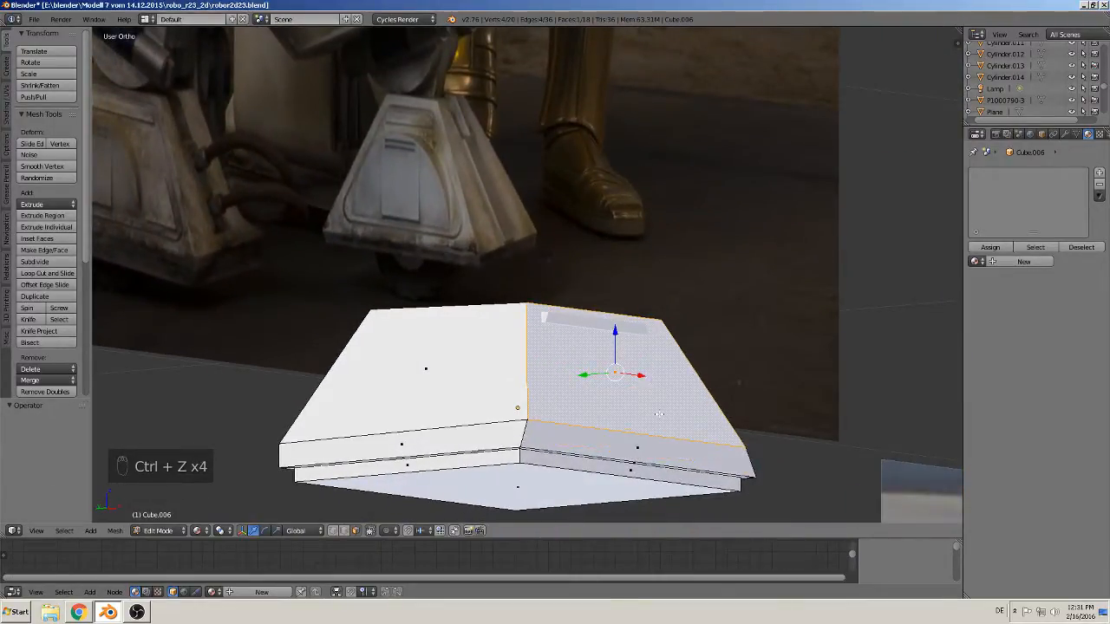
pyautogui.hotkey('ctrl', 'z')
# Extrude the front face in place and scale the new face by a factor of about 0.911
pyautogui.moveTo(627, 397); pyautogui.dragTo(685, 421, button='middle')
pyautogui.press('e')
pyautogui.press('s')
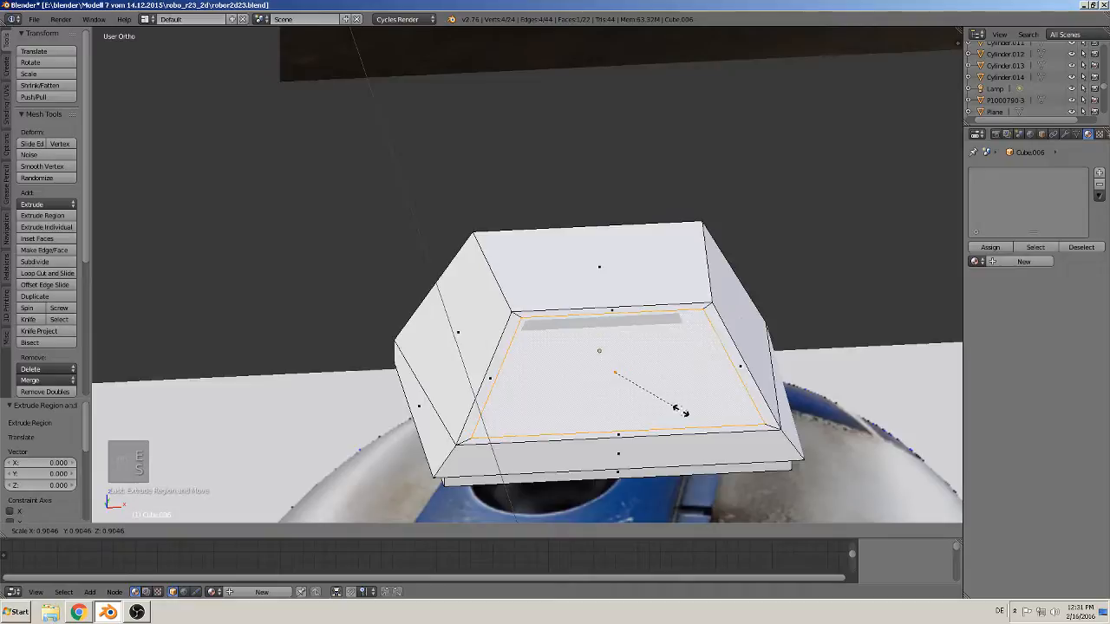
pyautogui.click(683, 410)
pyautogui.scroll(2, 690, 411)
pyautogui.keyDown('shift'); pyautogui.moveTo(713, 427); pyautogui.dragTo(706, 456, button='middle'); pyautogui.keyUp('shift')
pyautogui.scroll(-2, 702, 449)
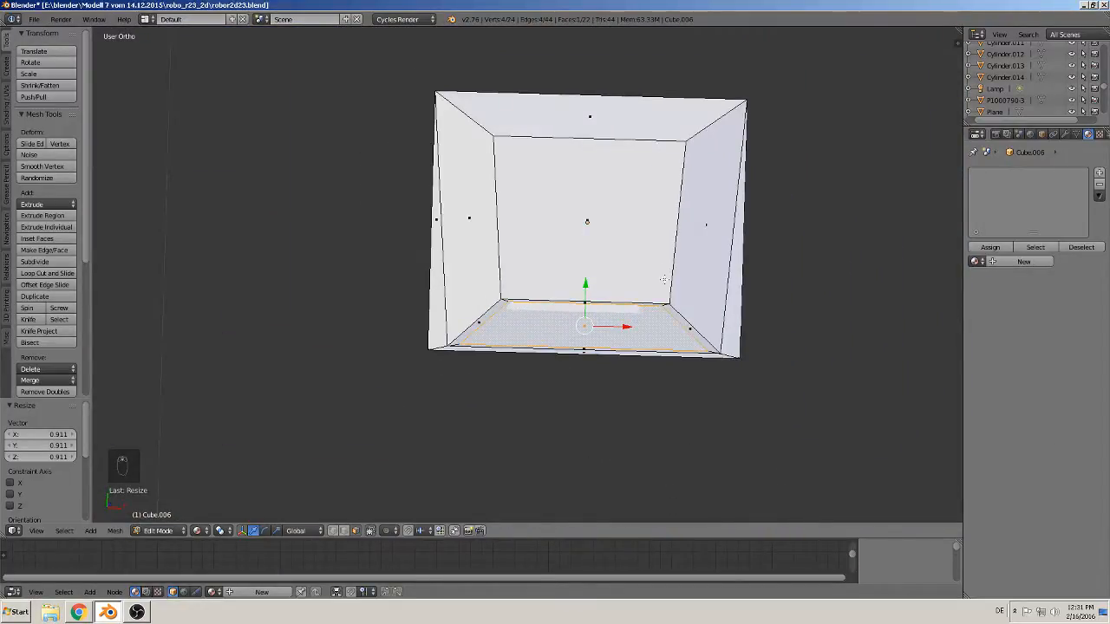
pyautogui.hotkey('ctrl', 'r')
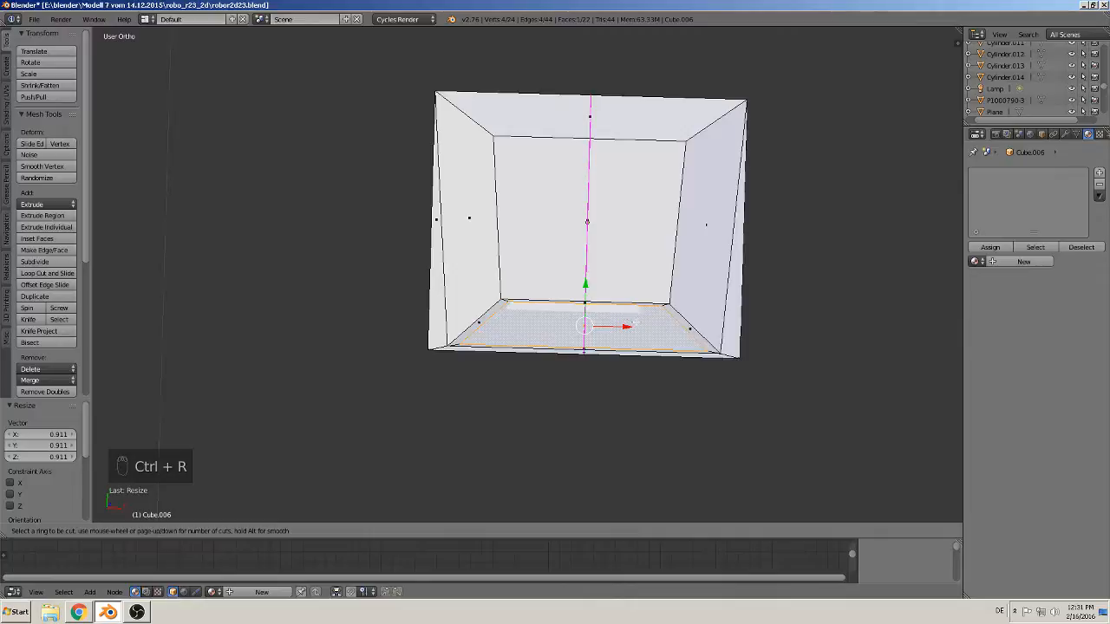
pyautogui.hotkey('ctrl', 'r')
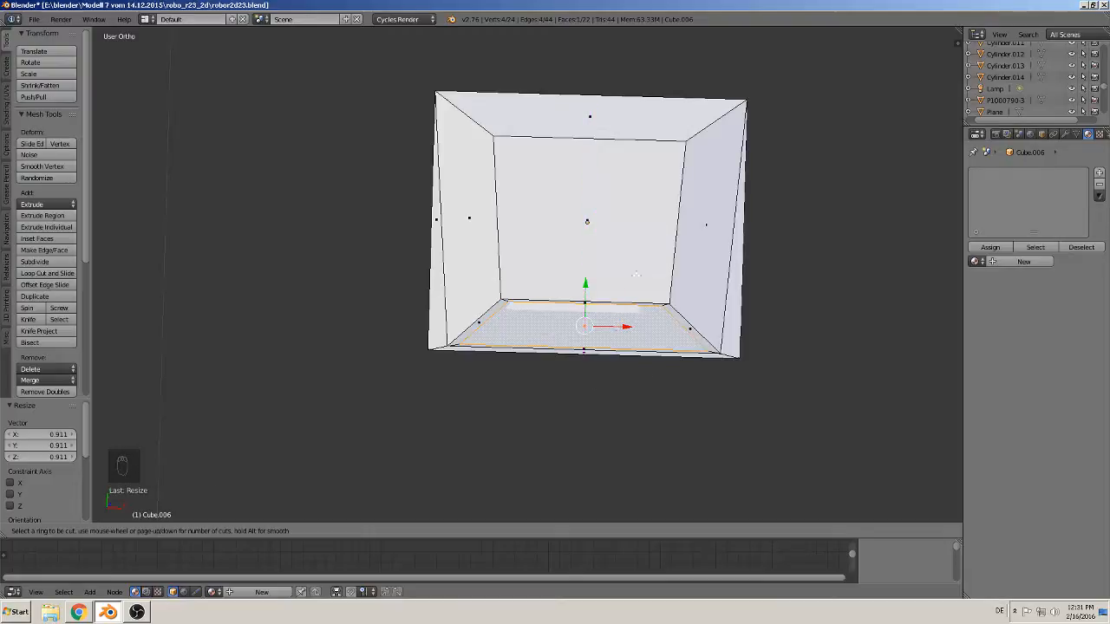
pyautogui.scroll(-1, 567, 338)
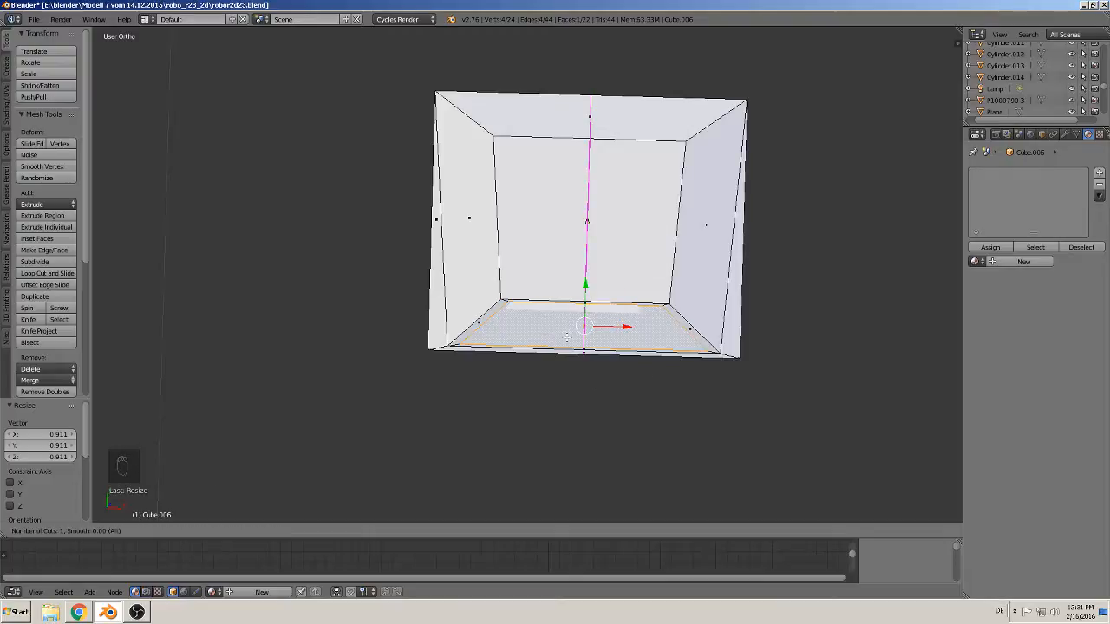
pyautogui.rightClick(512, 368)
pyautogui.press('Tab')
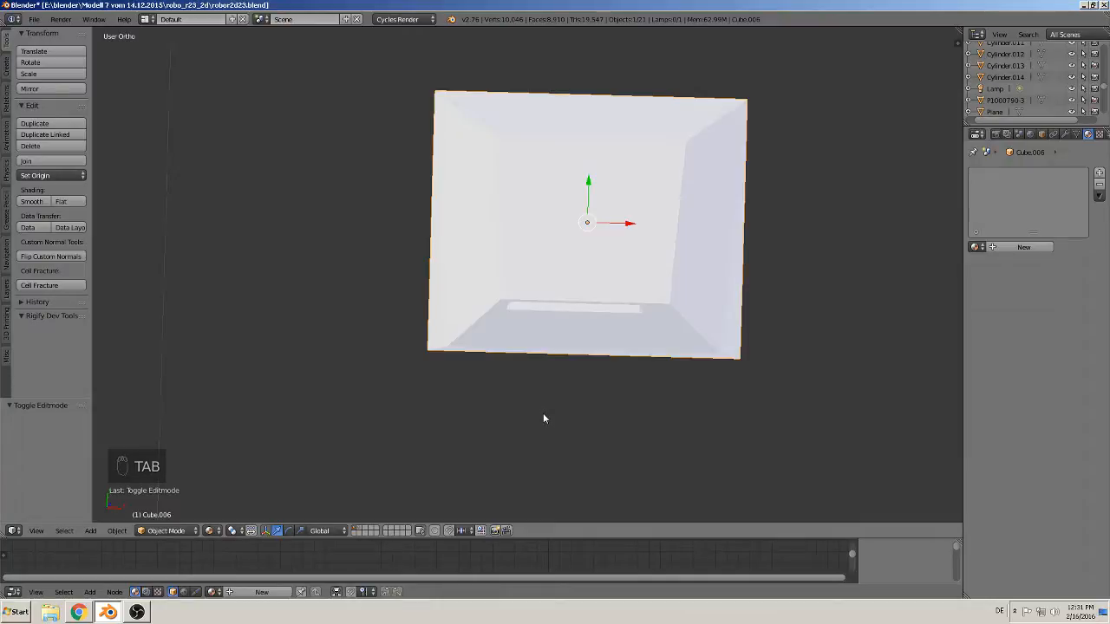
pyautogui.hotkey('ctrl', 'r')
pyautogui.hotkey('ctrl', 'r')
pyautogui.hotkey('ctrl', 'r')
pyautogui.hotkey('ctrl', 'r')
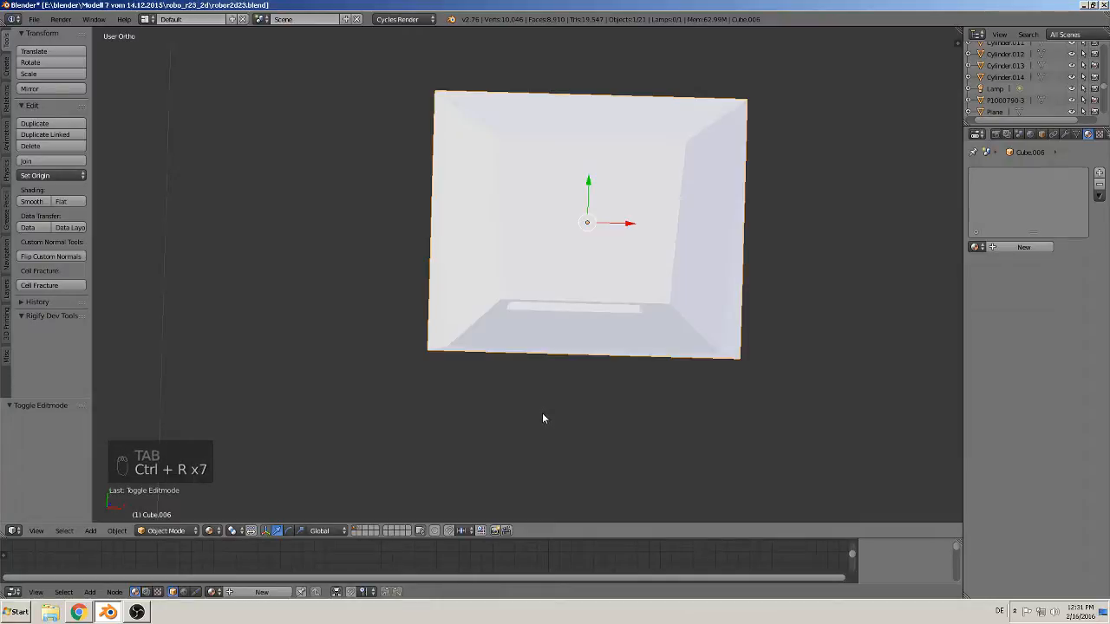
pyautogui.hotkey('ctrl', 'r')
pyautogui.hotkey('ctrl', 'r')
pyautogui.hotkey('ctrl', 'r')
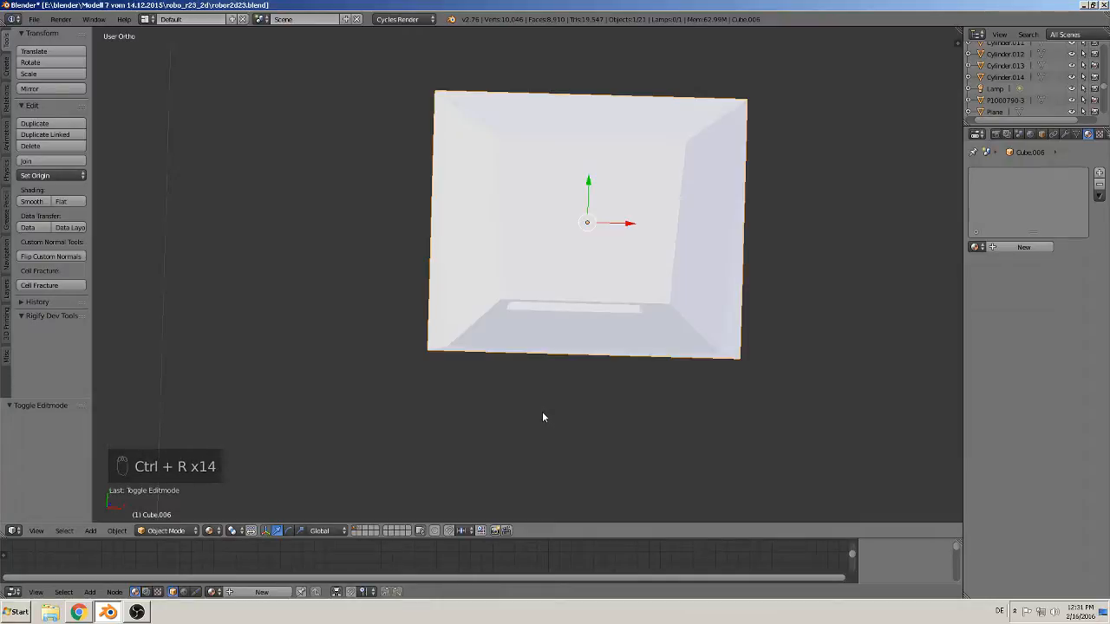
# Undo all edits to the foot body's front face, back to object mode with the bar selected
pyautogui.hotkey('ctrl', 'z')
pyautogui.hotkey('ctrl', 'z')
pyautogui.hotkey('ctrl', 'z')
pyautogui.hotkey('ctrl', 'z')
pyautogui.hotkey('ctrl', 'z')
pyautogui.hotkey('ctrl', 'z')
pyautogui.hotkey('ctrl', 'z')
pyautogui.hotkey('ctrl', 'z')
pyautogui.hotkey('ctrl', 'z')
pyautogui.hotkey('ctrl', 'z')
pyautogui.hotkey('ctrl', 'z')
pyautogui.hotkey('ctrl', 'z')
pyautogui.hotkey('ctrl', 'z')
pyautogui.hotkey('ctrl', 'z')
pyautogui.hotkey('ctrl', 'z')
pyautogui.hotkey('ctrl', 'z')
pyautogui.hotkey('ctrl', 'z')
pyautogui.hotkey('ctrl', 'z')
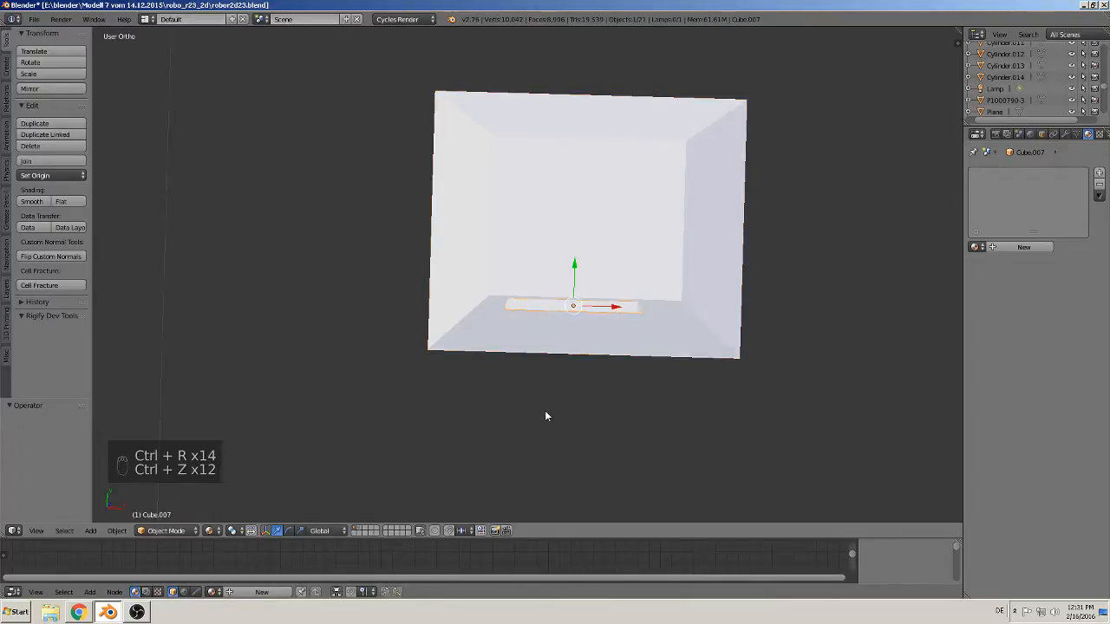
# Open the foot body's mesh for editing in face select mode and select its large sloped front face
pyautogui.press('Tab')
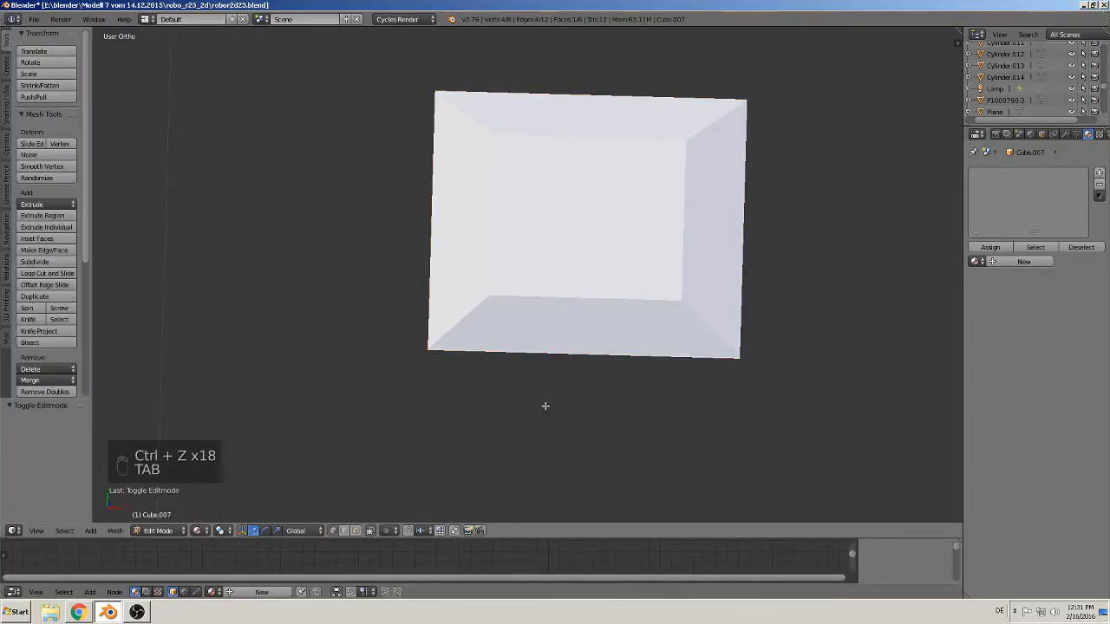
pyautogui.moveTo(566, 380); pyautogui.dragTo(513, 307, button='middle')
pyautogui.scroll(-3, 603, 332)
pyautogui.press('Tab')
pyautogui.scroll(3, 448, 333)
pyautogui.rightClick(449, 333)
pyautogui.press('Tab')
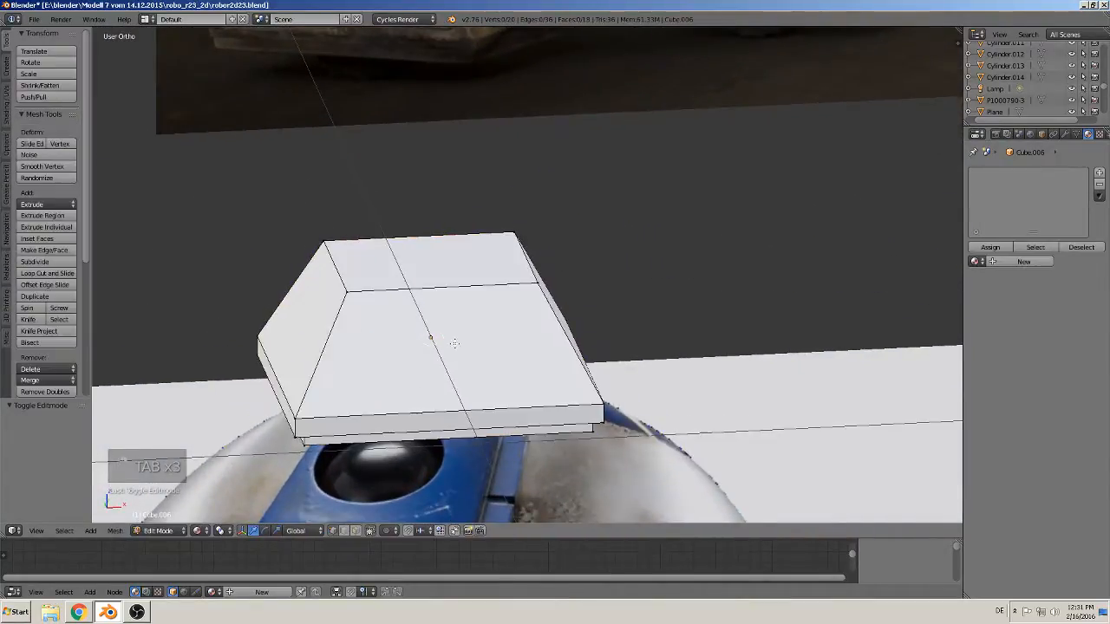
pyautogui.moveTo(499, 370); pyautogui.dragTo(481, 352, button='middle')
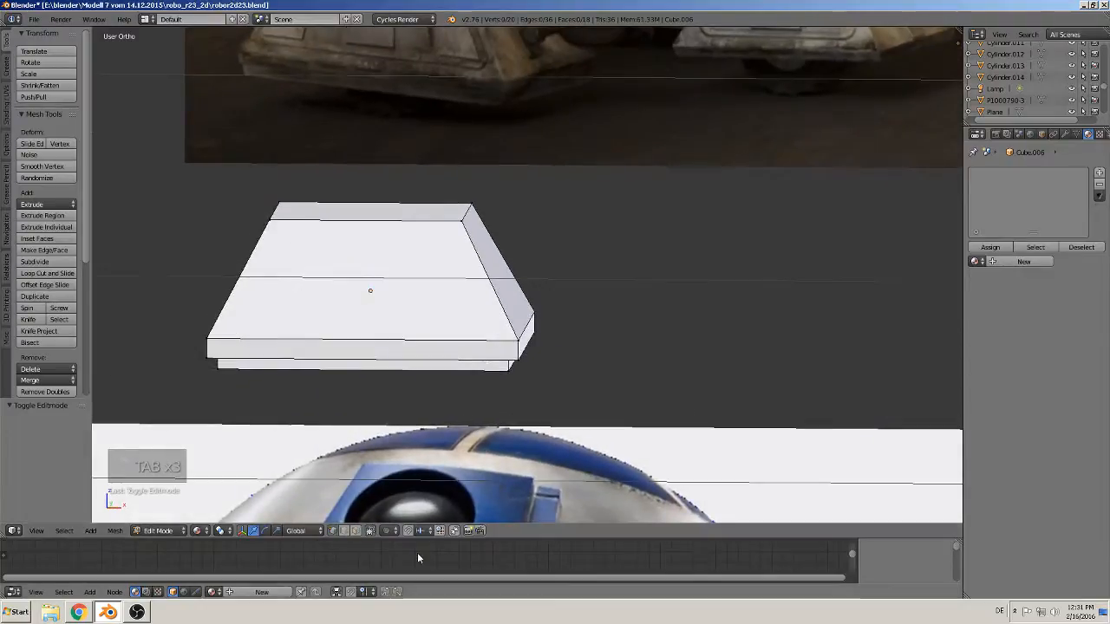
pyautogui.click(355, 530)
pyautogui.rightClick(396, 305)
pyautogui.press('g')
pyautogui.rightClick(492, 354)
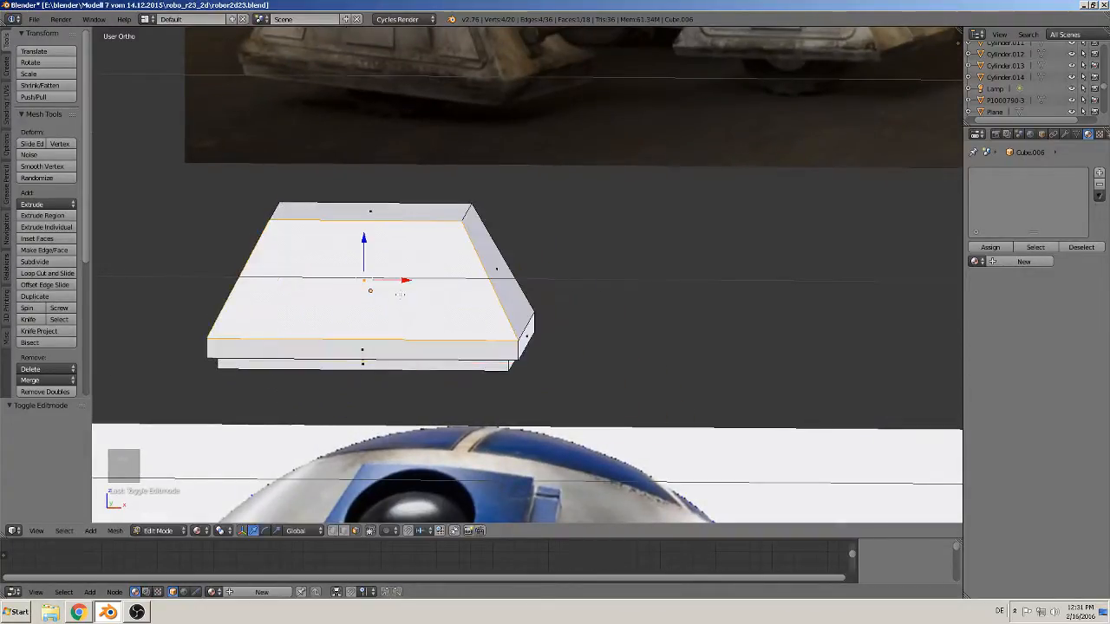
# Extrude the foot body's front face in place and shrink the new face by factors of 0.915 and 0.964
pyautogui.moveTo(675, 407); pyautogui.dragTo(673, 431, button='middle')
pyautogui.press('e')
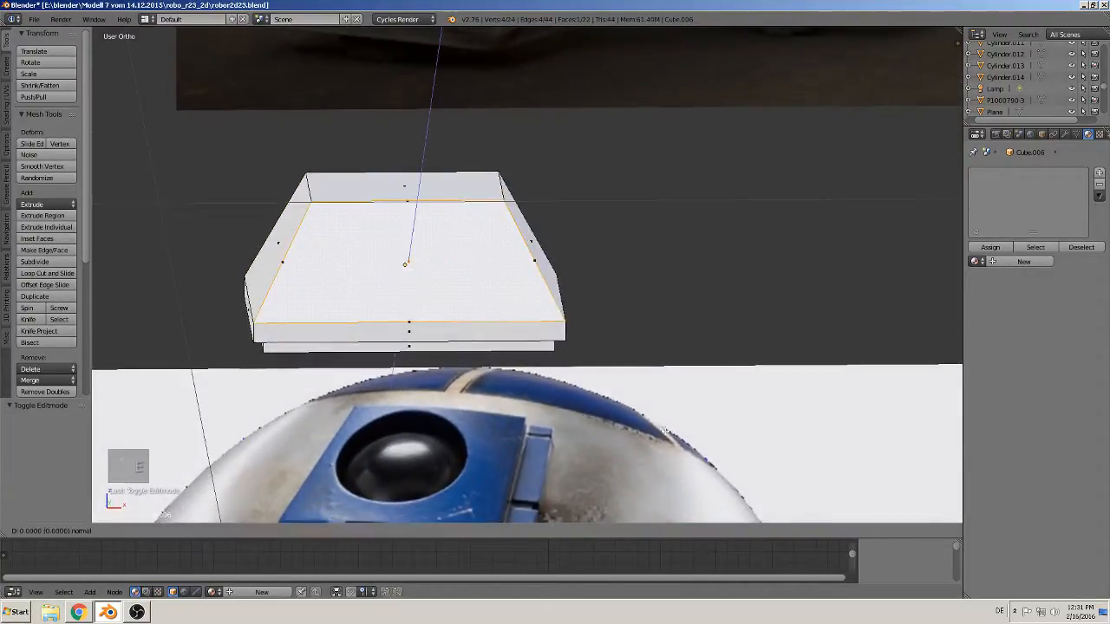
pyautogui.rightClick(673, 431)
pyautogui.press('s')
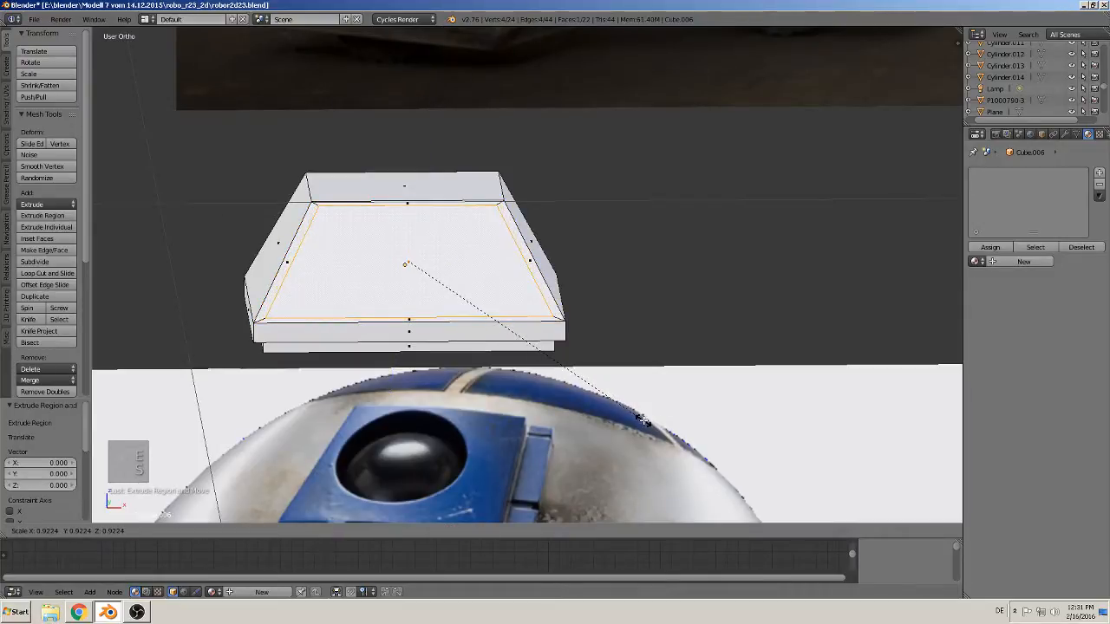
pyautogui.click(642, 417)
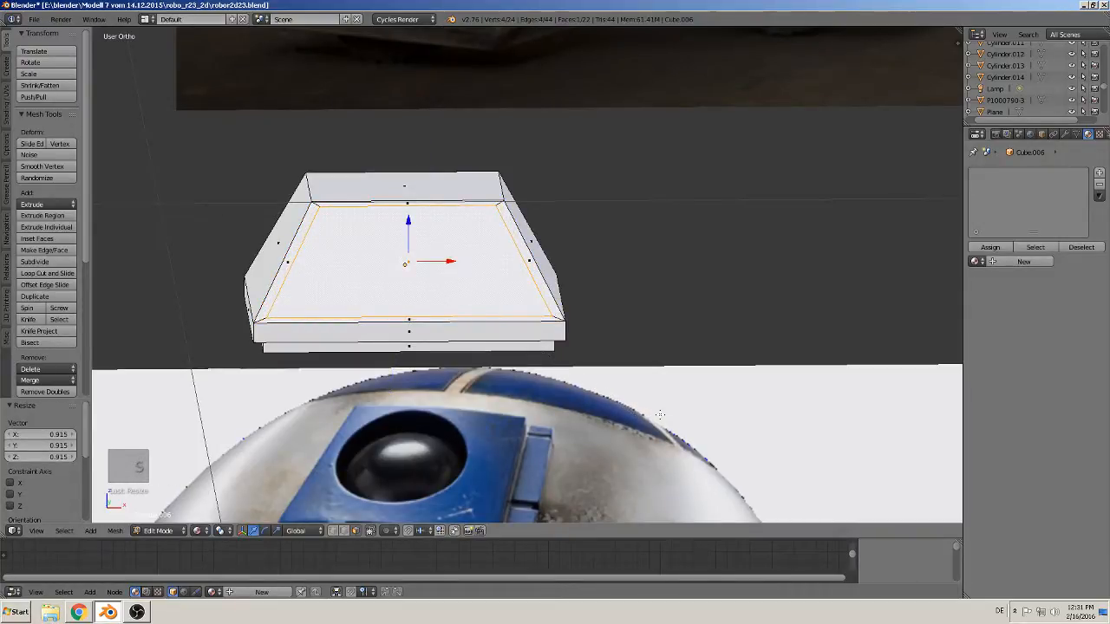
pyautogui.press('s')
pyautogui.click(649, 415)
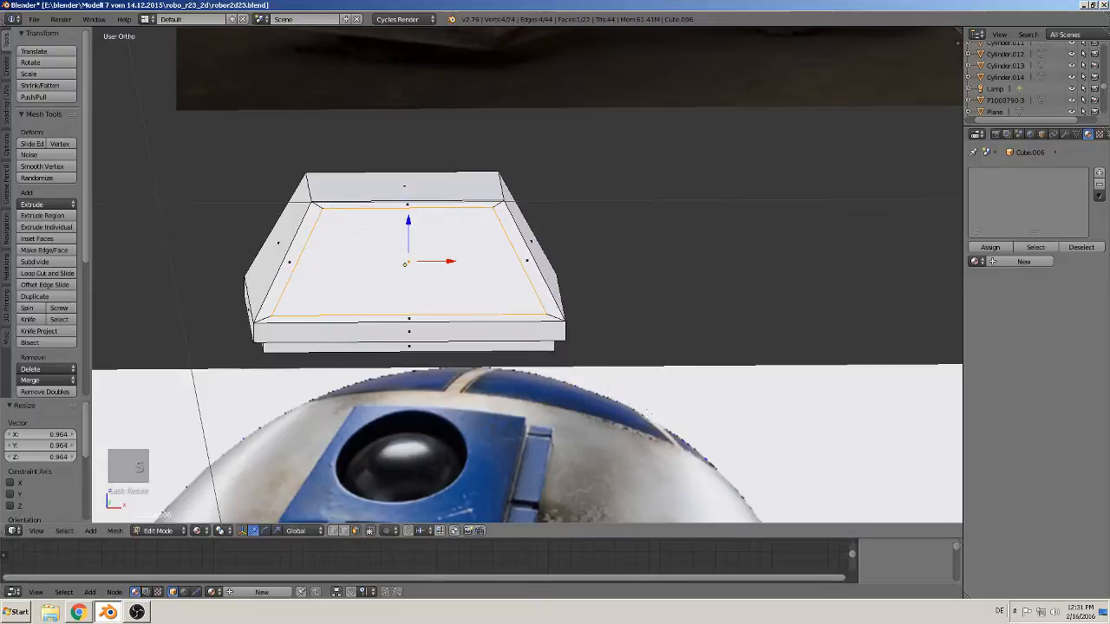
# Stretch the inset front face by a factor of 1.058 along X to even out its border
pyautogui.press('s')
pyautogui.press('x')
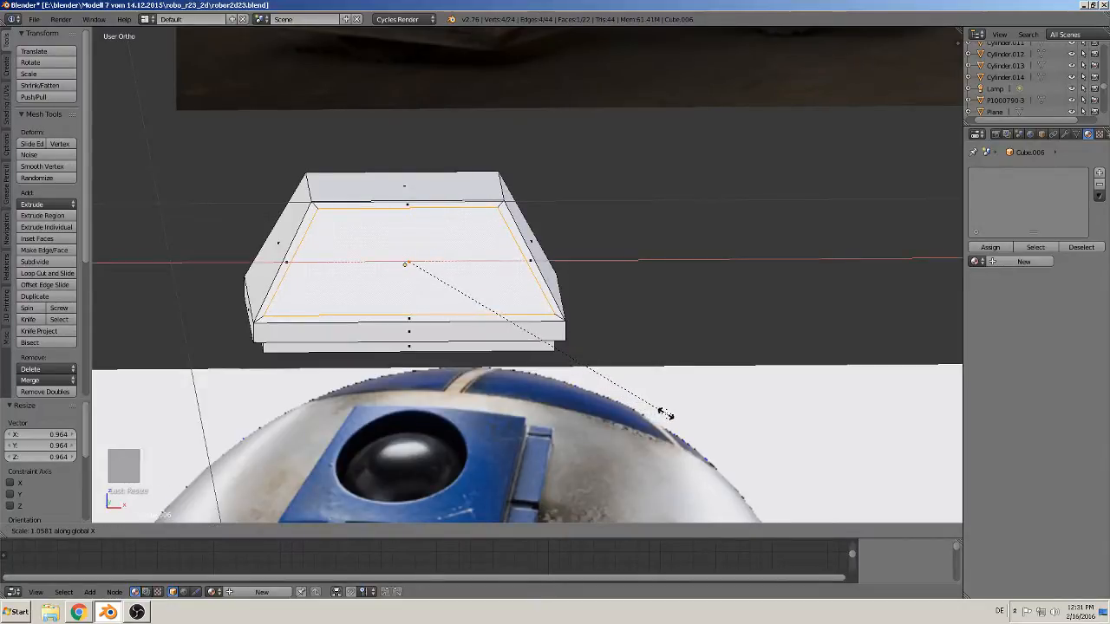
pyautogui.click(665, 416)
# Extrude the inset front face in place again and scale it by 0.973 to form a thin ring
pyautogui.scroll(3, 633, 384)
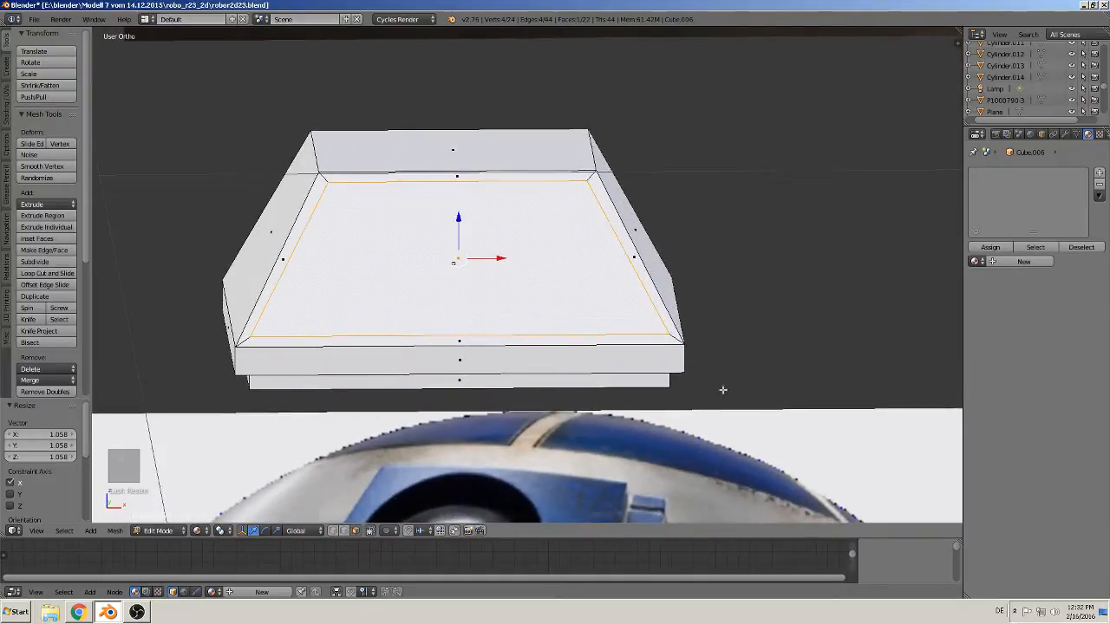
pyautogui.press('e')
pyautogui.press('s')
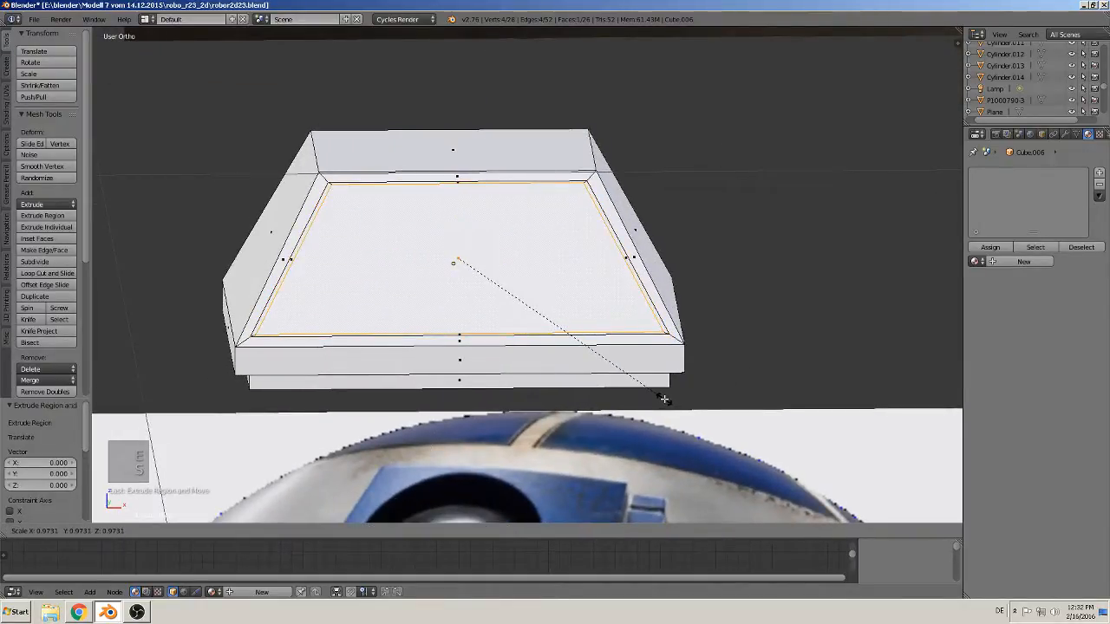
pyautogui.click(664, 398)
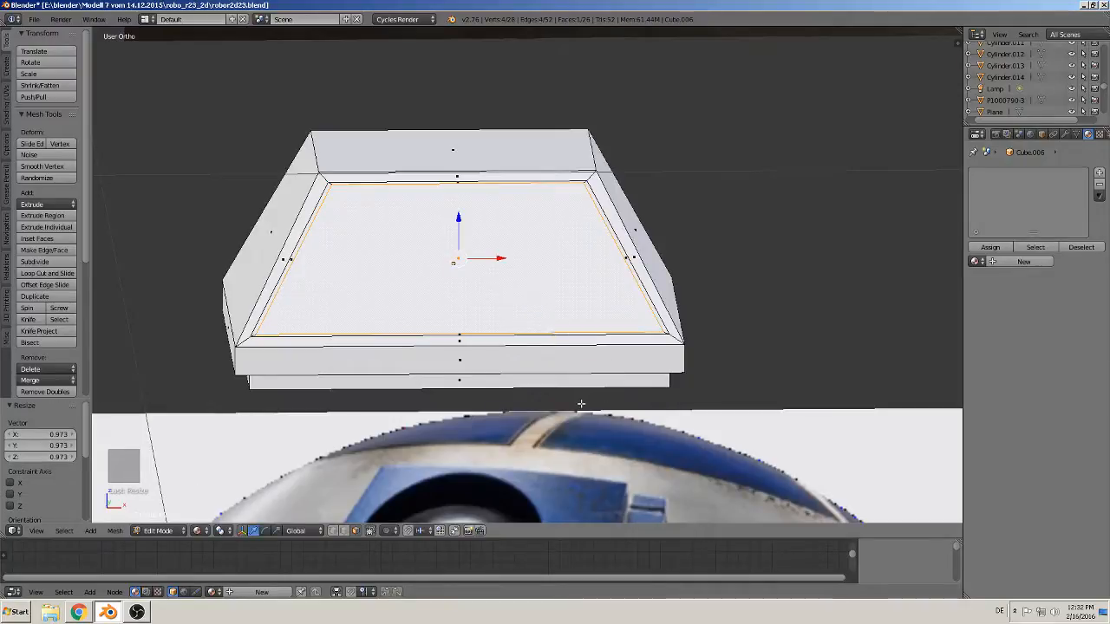
# Add one centred loop cut across the foot body's top and sloped sides, parallel to the front face
pyautogui.moveTo(581, 403); pyautogui.dragTo(496, 400, button='middle')
pyautogui.moveTo(297, 408); pyautogui.dragTo(373, 241, button='middle')
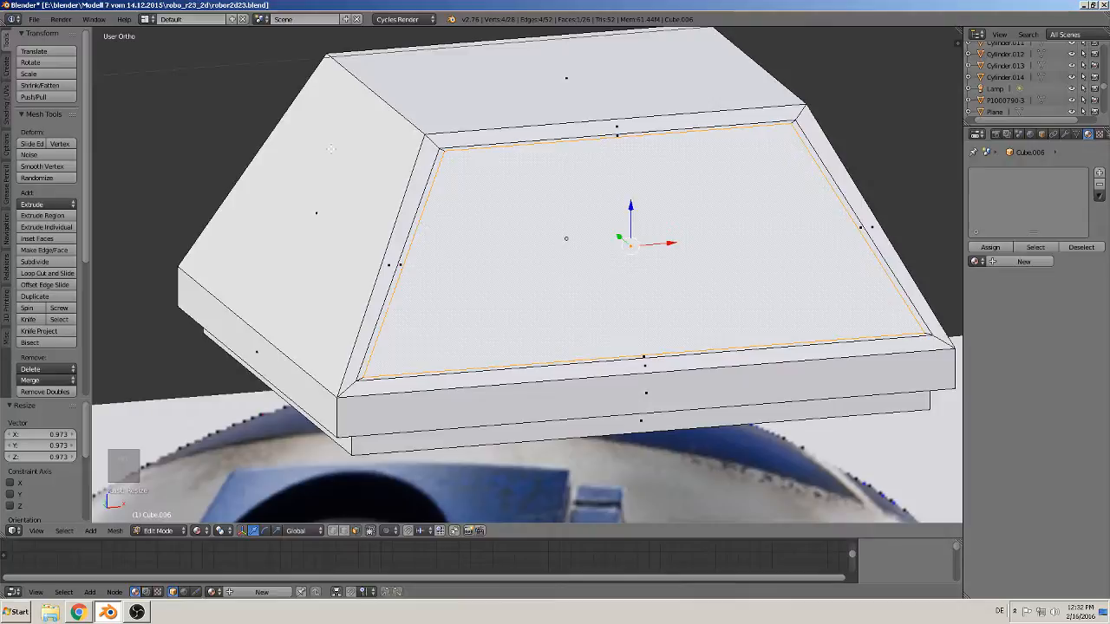
pyautogui.hotkey('ctrl', 'r')
pyautogui.click(392, 103)
pyautogui.rightClick(392, 103)
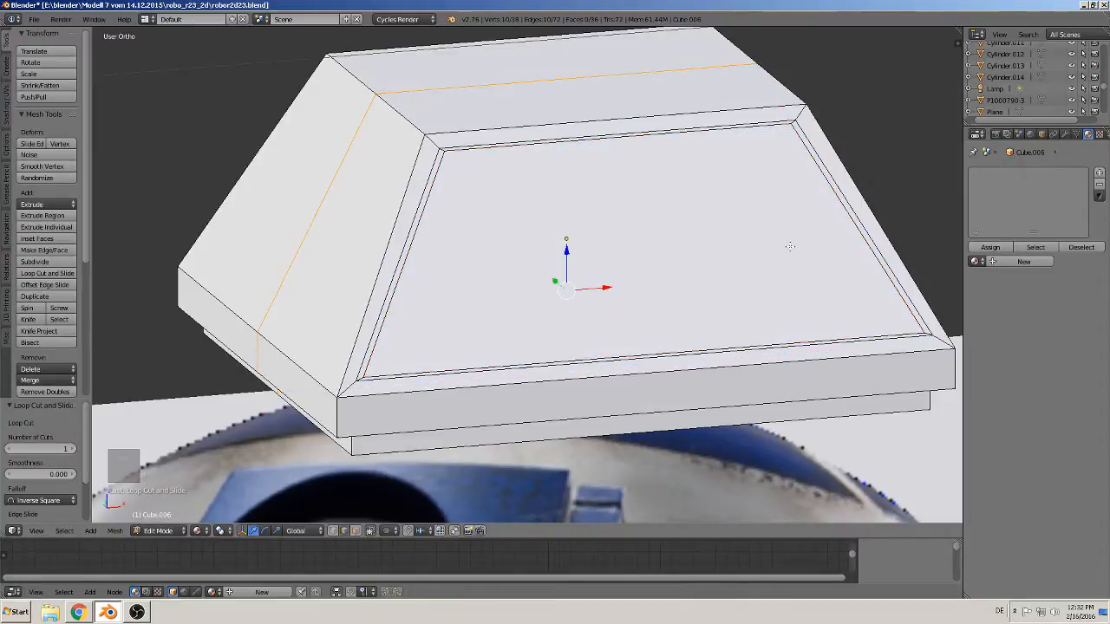
# Select the thin face ring around the front panel, extrude it and push it slightly inward along Y as a groove
pyautogui.click(355, 530)
pyautogui.keyDown('alt'); pyautogui.rightClick(363, 380); pyautogui.keyUp('alt')
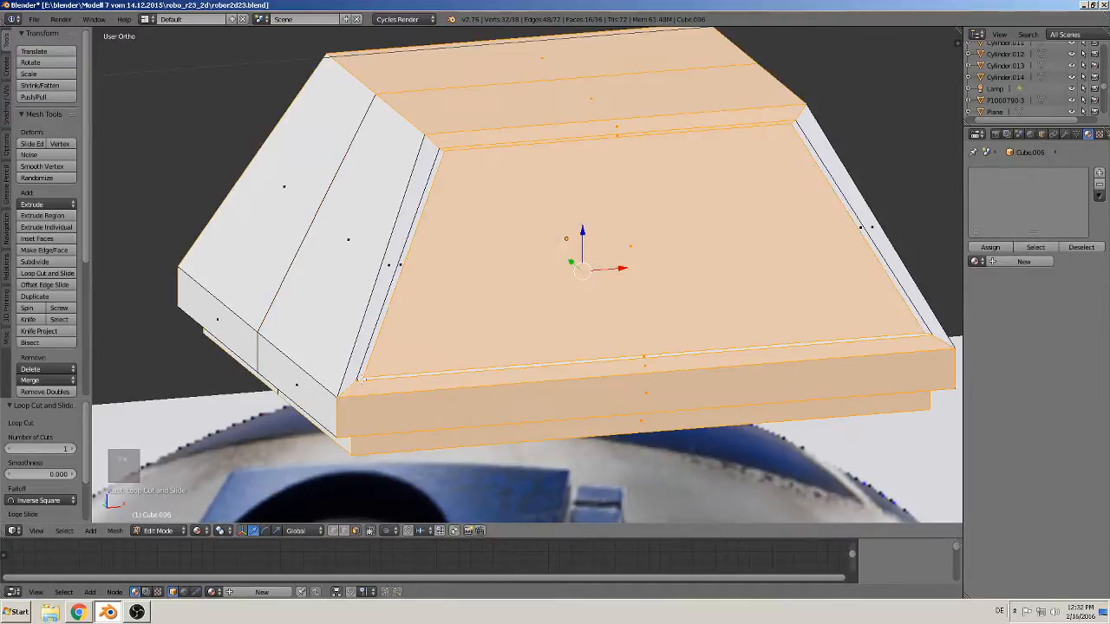
pyautogui.keyDown('alt'); pyautogui.rightClick(360, 376); pyautogui.keyUp('alt')
pyautogui.moveTo(577, 258); pyautogui.dragTo(460, 325, button='middle')
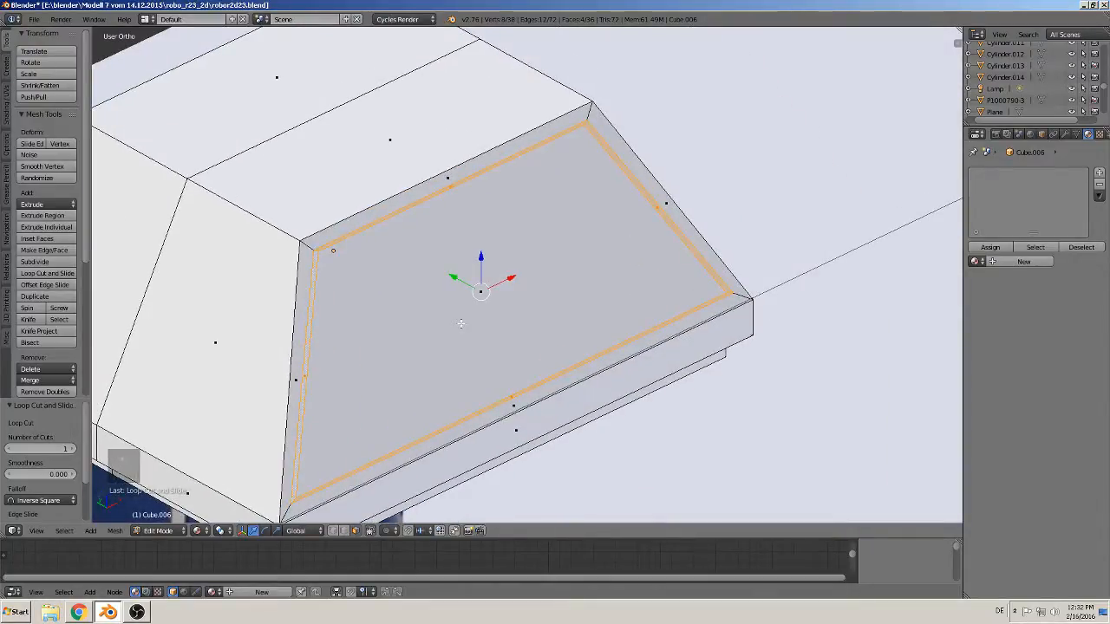
pyautogui.press('e')
pyautogui.rightClick(464, 315)
pyautogui.moveTo(464, 278); pyautogui.dragTo(454, 273)
pyautogui.press('Tab')
# Move the raised bar down along Z from the photo's foot and by -0.213 along Y onto the modelled foot's front
pyautogui.moveTo(535, 344); pyautogui.dragTo(500, 327, button='middle')
pyautogui.press('KP_1')
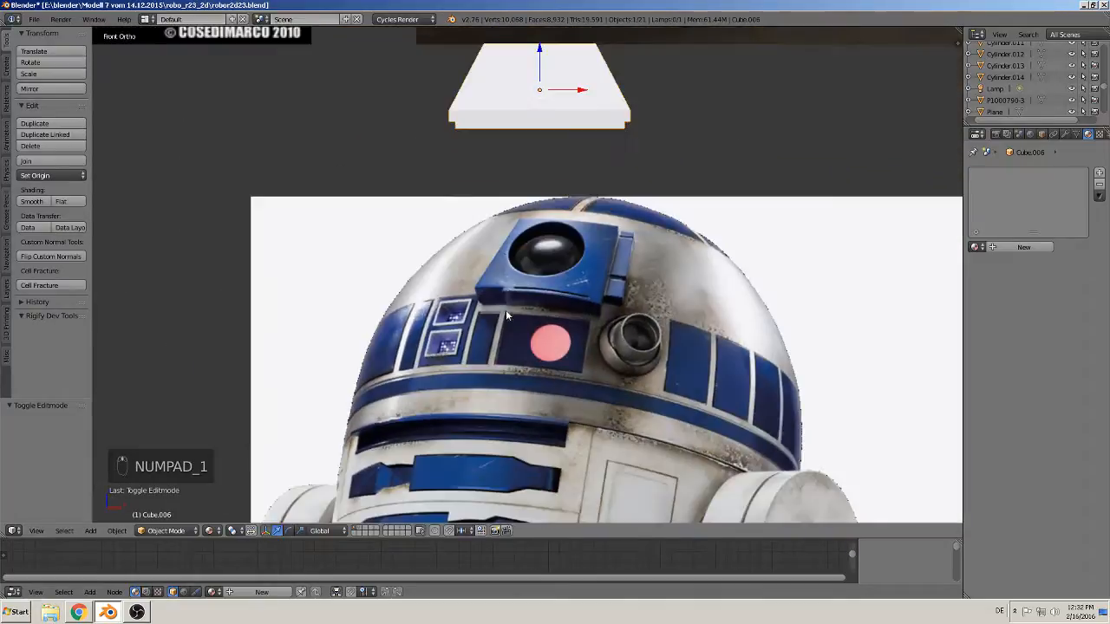
pyautogui.scroll(-3, 510, 299)
pyautogui.keyDown('shift'); pyautogui.moveTo(512, 242); pyautogui.dragTo(487, 368, button='middle'); pyautogui.keyUp('shift')
pyautogui.rightClick(513, 217)
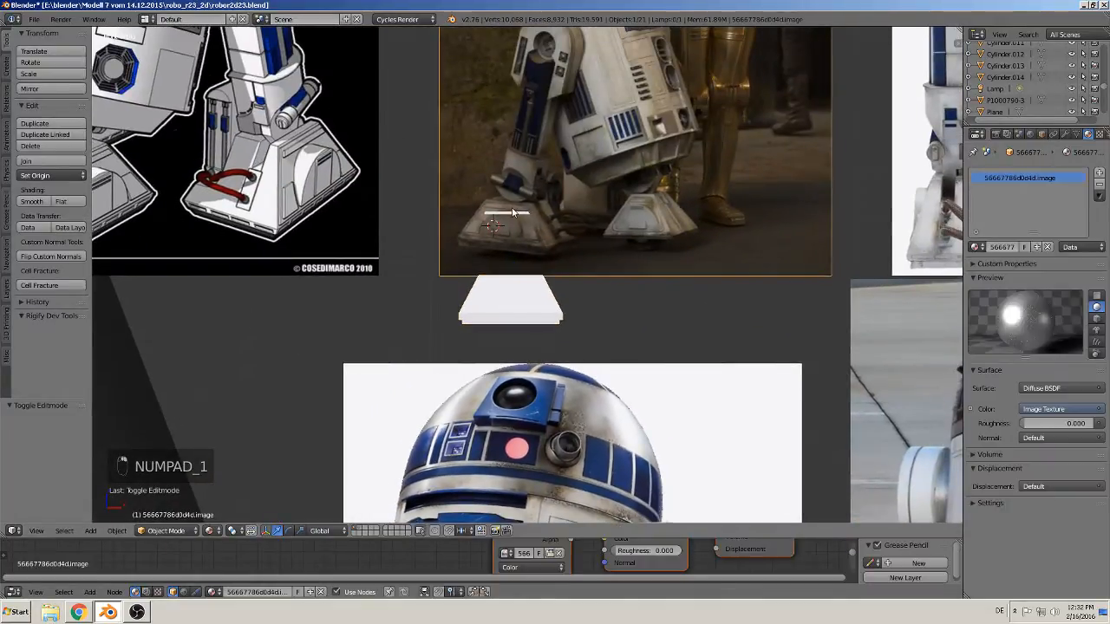
pyautogui.rightClick(512, 215)
pyautogui.moveTo(510, 186); pyautogui.dragTo(509, 268)
pyautogui.moveTo(508, 268); pyautogui.dragTo(597, 330, button='middle')
pyautogui.scroll(2, 597, 330)
pyautogui.moveTo(465, 284); pyautogui.dragTo(628, 333)
# Fine-tune the bar's position along X, Z and Y so it sits centred near the front panel's upper edge, and deselect it
pyautogui.press('KP_1')
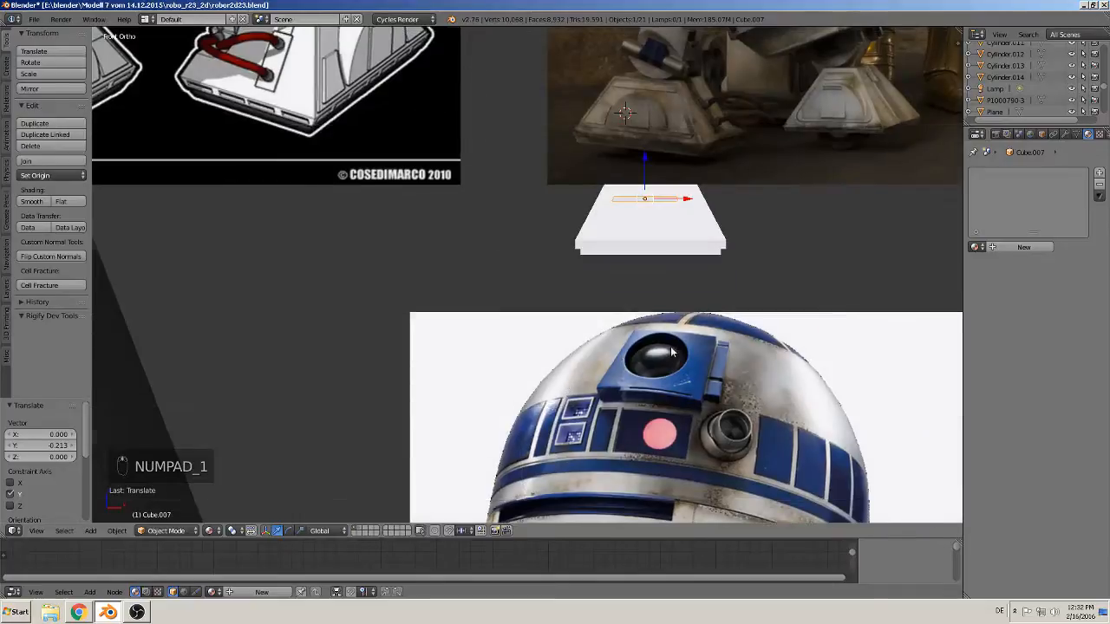
pyautogui.scroll(1, 674, 352)
pyautogui.keyDown('shift'); pyautogui.moveTo(713, 293); pyautogui.dragTo(493, 411, button='middle'); pyautogui.keyUp('shift')
pyautogui.scroll(4, 494, 411)
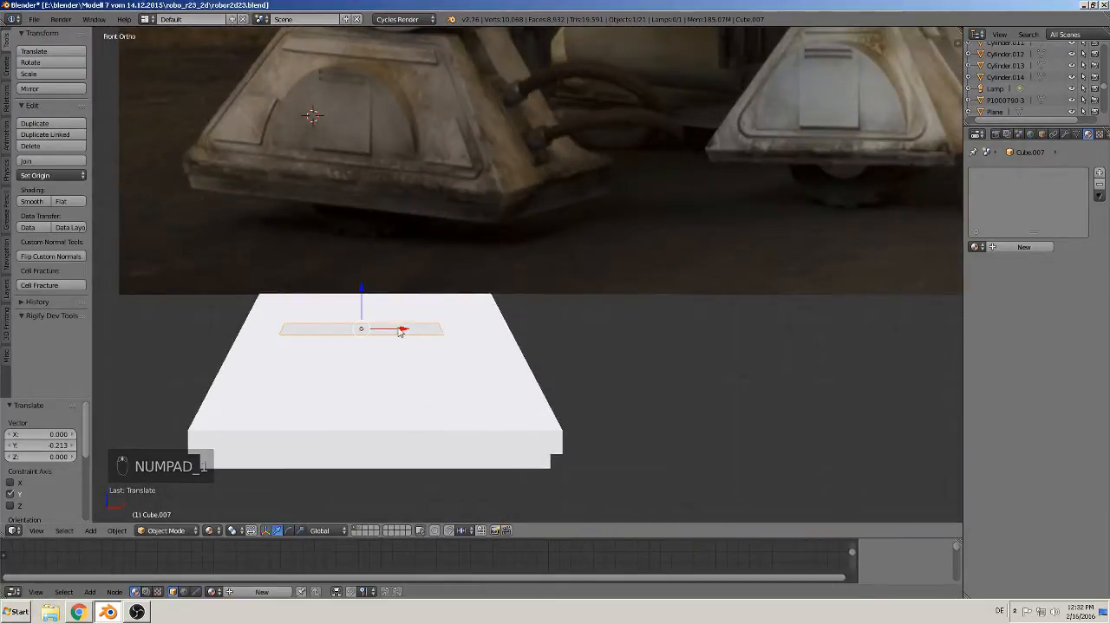
pyautogui.moveTo(400, 332); pyautogui.dragTo(407, 335)
pyautogui.moveTo(367, 298); pyautogui.dragTo(372, 288)
pyautogui.moveTo(404, 322); pyautogui.dragTo(413, 319)
pyautogui.moveTo(414, 319); pyautogui.dragTo(596, 450, button='middle')
pyautogui.moveTo(396, 296); pyautogui.dragTo(391, 296)
pyautogui.press('a')
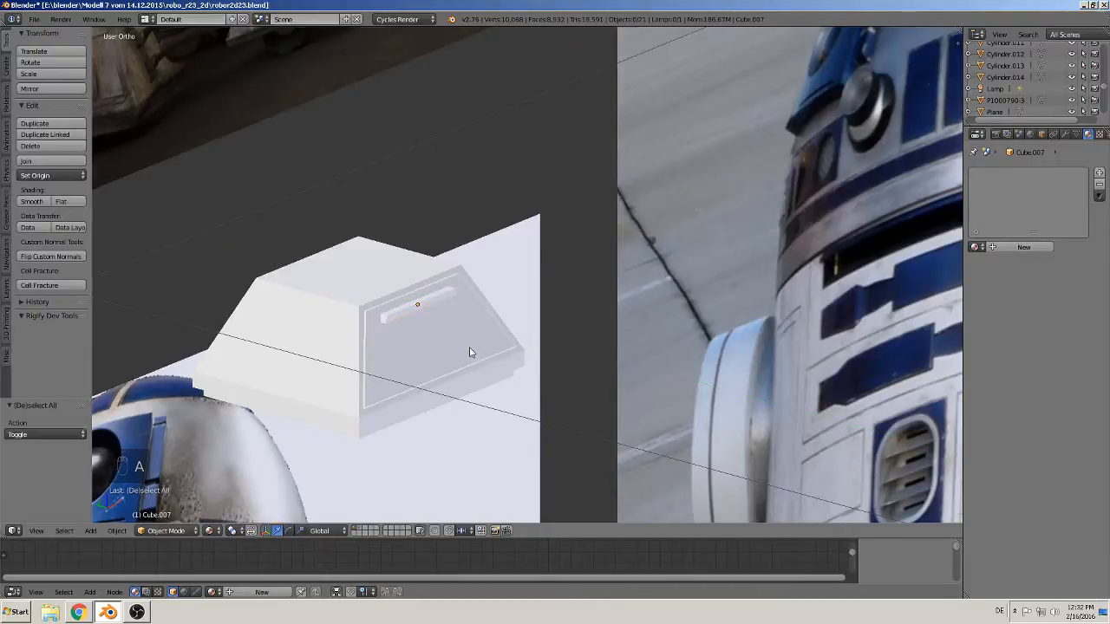
# Add a 24-vertex cylinder mesh at the 3D cursor on the foot in the reference photo
pyautogui.moveTo(469, 349); pyautogui.dragTo(415, 307, button='middle')
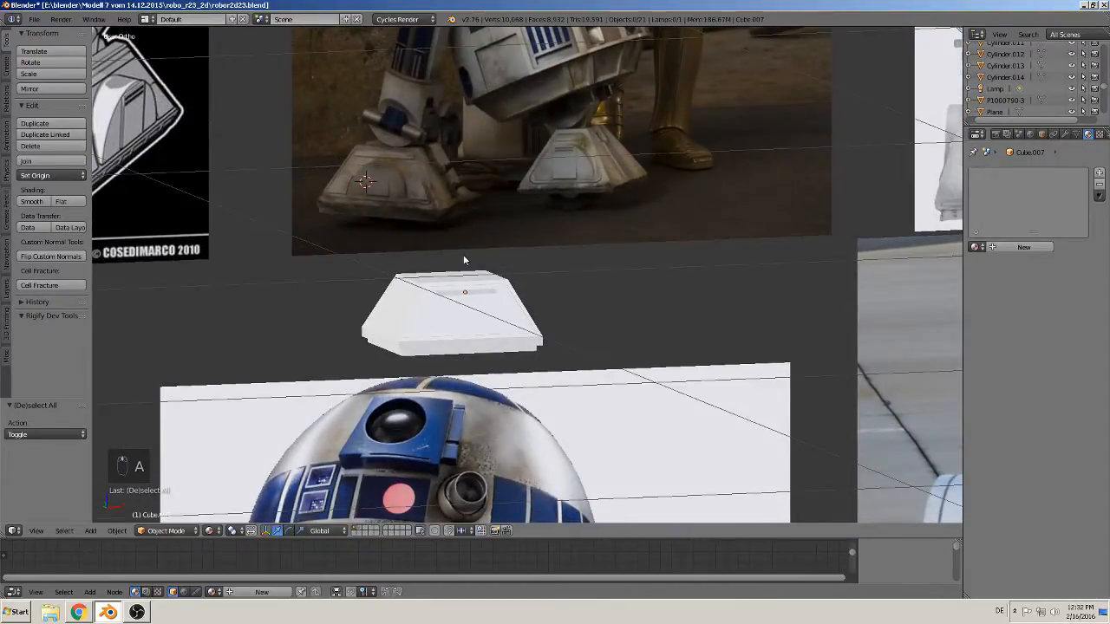
pyautogui.press('KP_1')
pyautogui.scroll(4, 501, 268)
pyautogui.keyDown('shift'); pyautogui.moveTo(157, 118); pyautogui.dragTo(640, 268, button='middle'); pyautogui.keyUp('shift')
pyautogui.scroll(2, 640, 273)
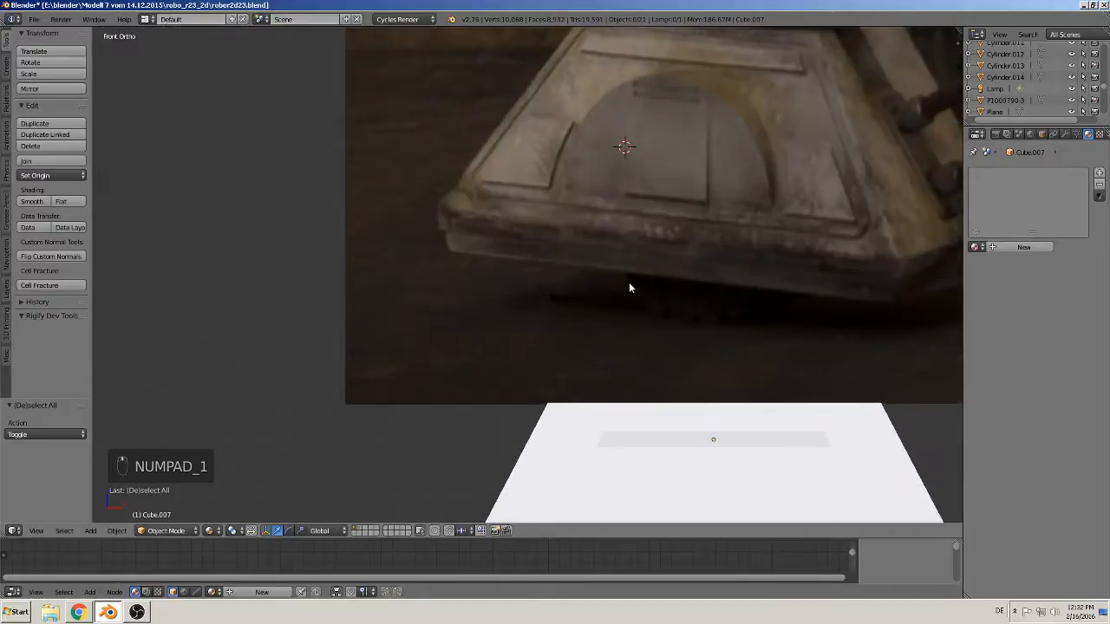
pyautogui.scroll(-1, 628, 282)
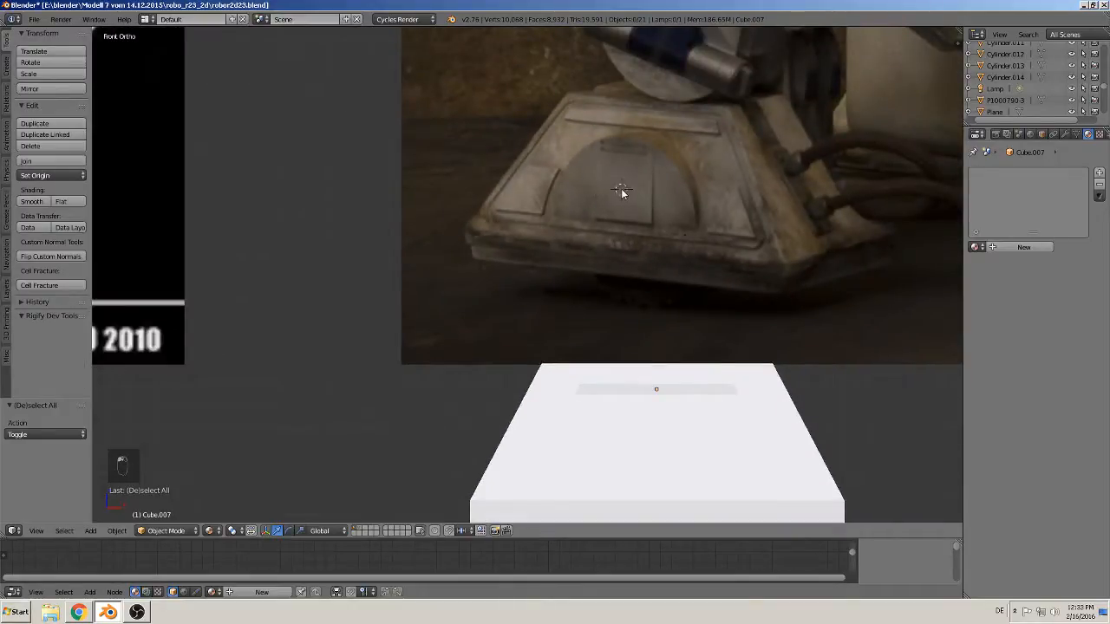
pyautogui.click(96, 532)
pyautogui.click(107, 521)
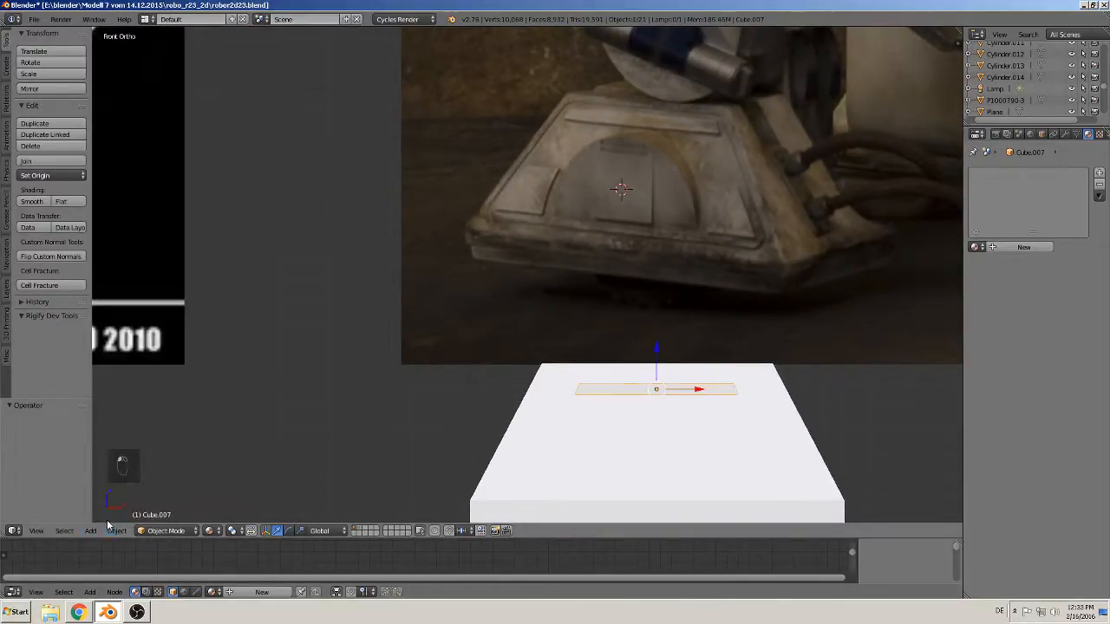
pyautogui.click(91, 532)
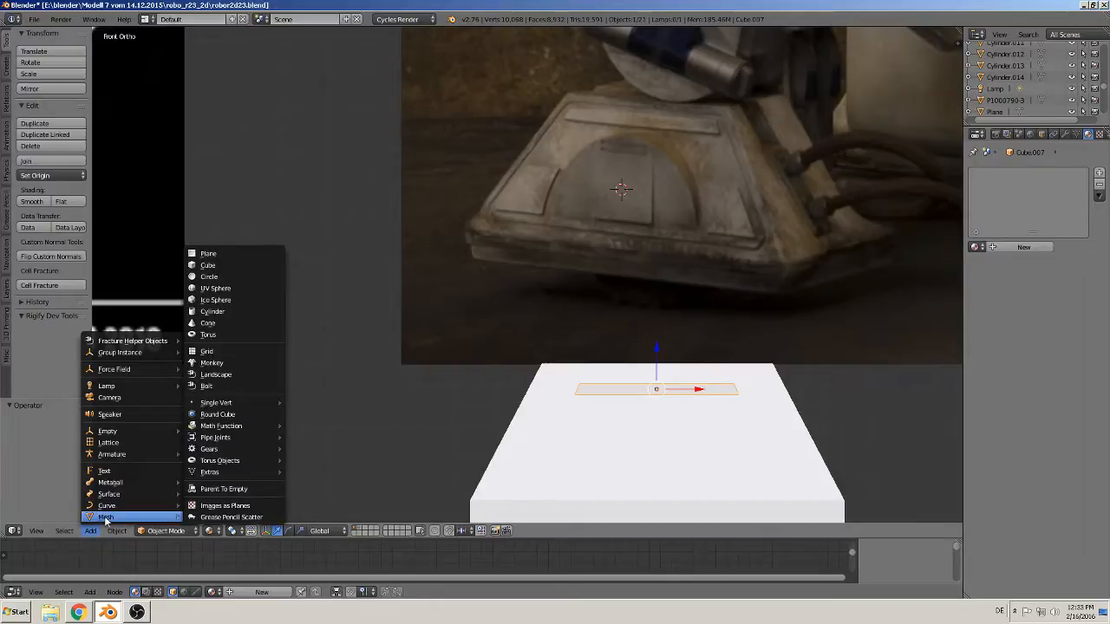
pyautogui.click(228, 317)
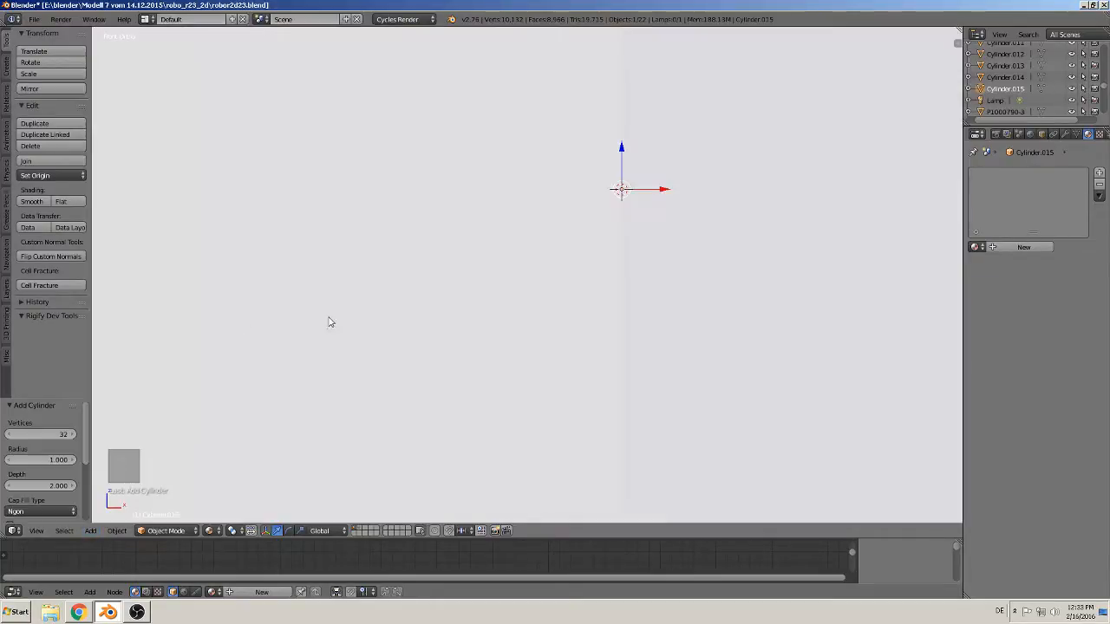
pyautogui.click(44, 435)
pyautogui.write('24')
pyautogui.press('Return')
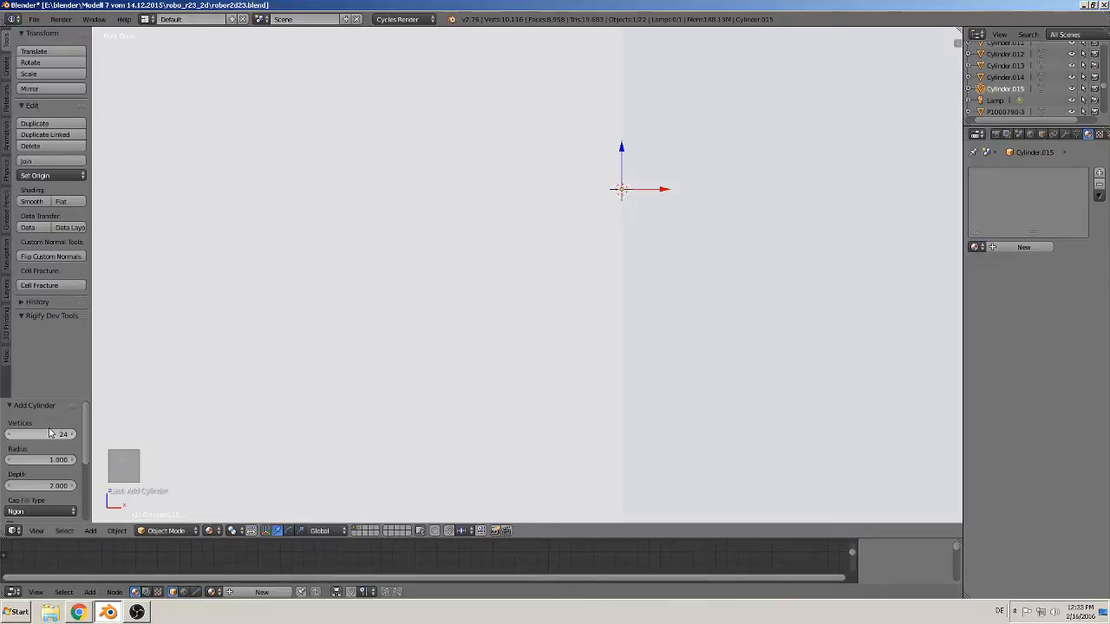
# Rotate the cylinder 90° about X and scale it by 0.039
pyautogui.write('r')
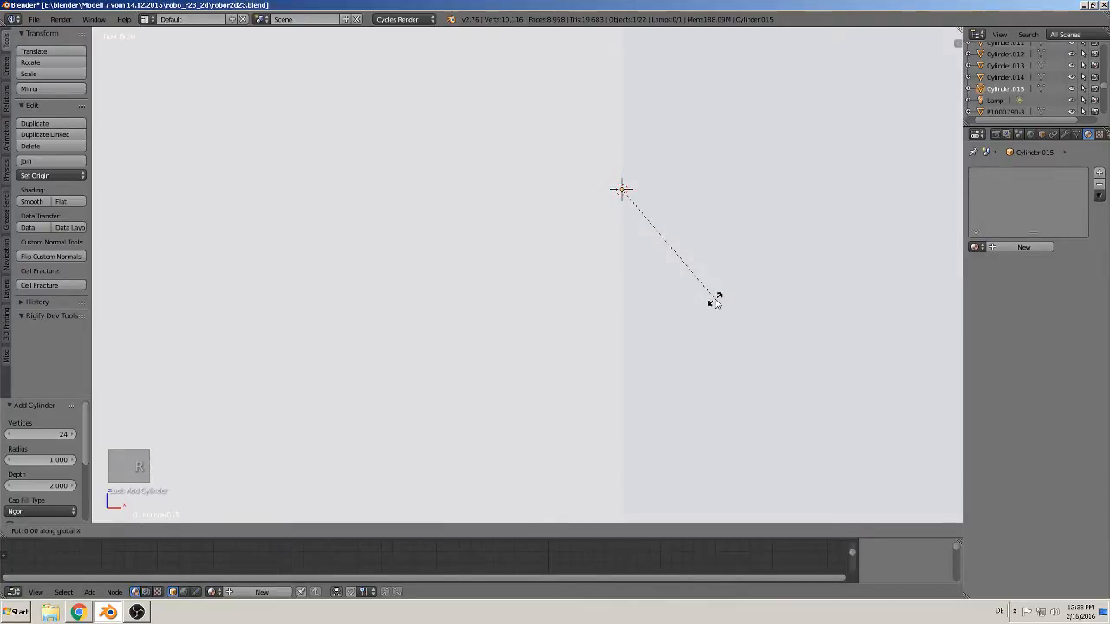
pyautogui.write('x90')
pyautogui.press('s')
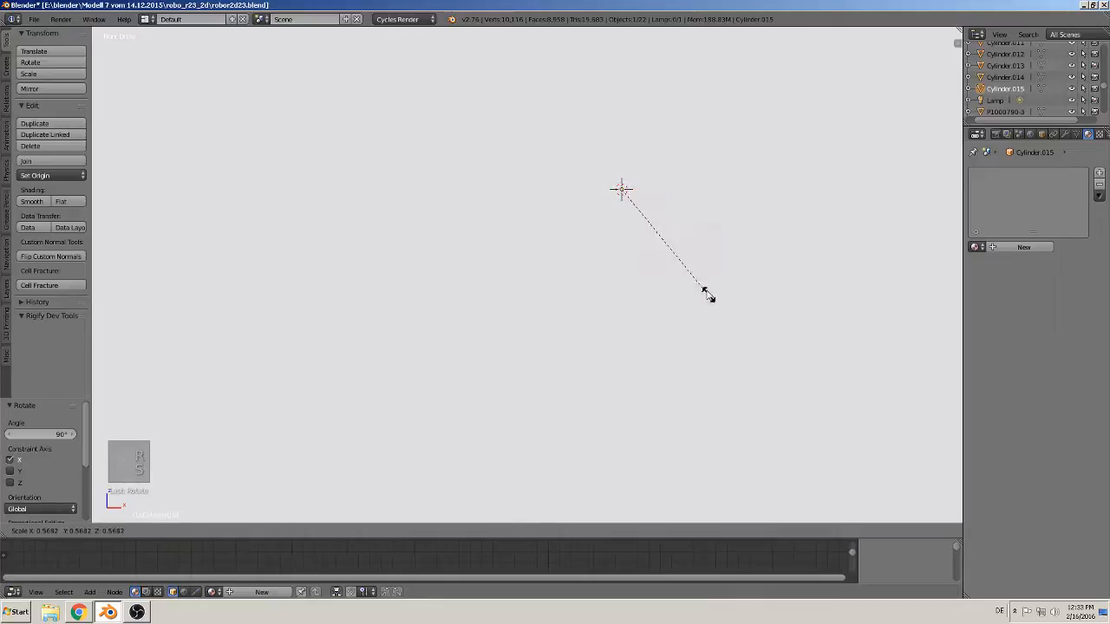
pyautogui.click(626, 207)
# Rescale the cylinder to about the size of the photo's rounded arch and move it down along Z and 0.056 along X
pyautogui.press('s')
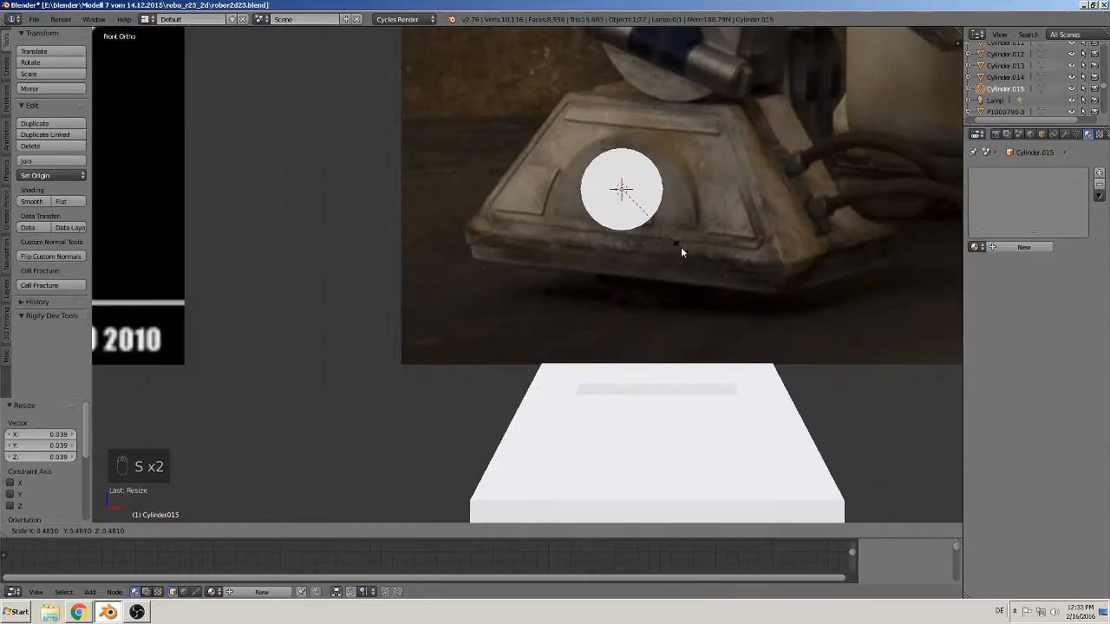
pyautogui.click(729, 264)
pyautogui.moveTo(628, 161); pyautogui.dragTo(621, 227)
pyautogui.press('s')
pyautogui.click(800, 322)
pyautogui.moveTo(673, 282); pyautogui.dragTo(795, 282)
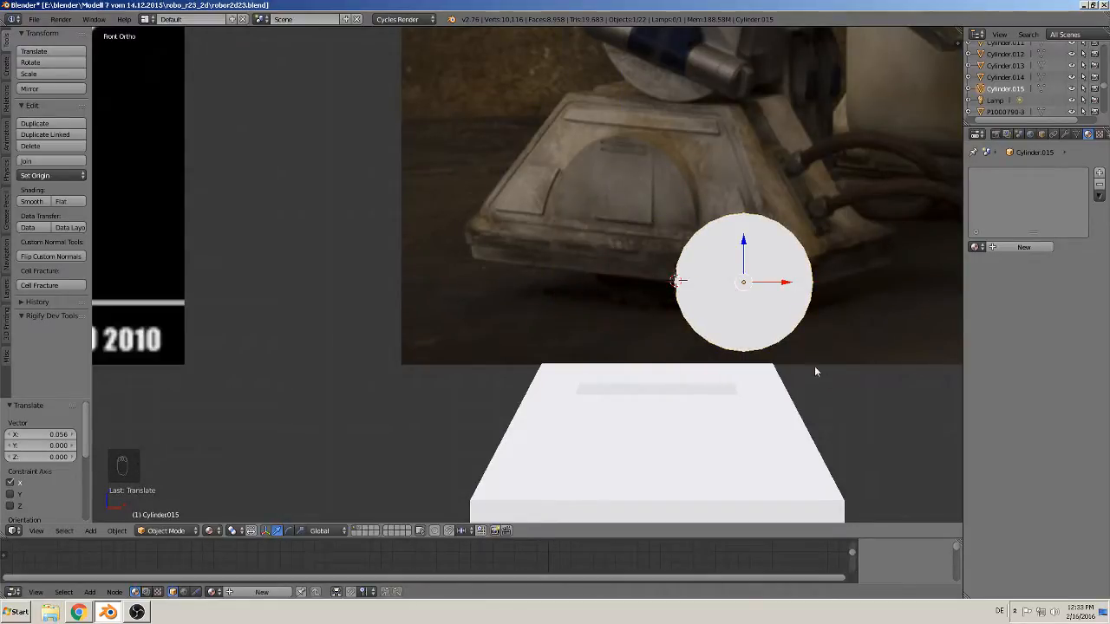
# Delete the vertices of the cylinder's lower half, leaving an upper half-round arch
pyautogui.keyDown('shift'); pyautogui.moveTo(814, 371); pyautogui.dragTo(627, 345, button='middle'); pyautogui.keyUp('shift')
pyautogui.press('Tab')
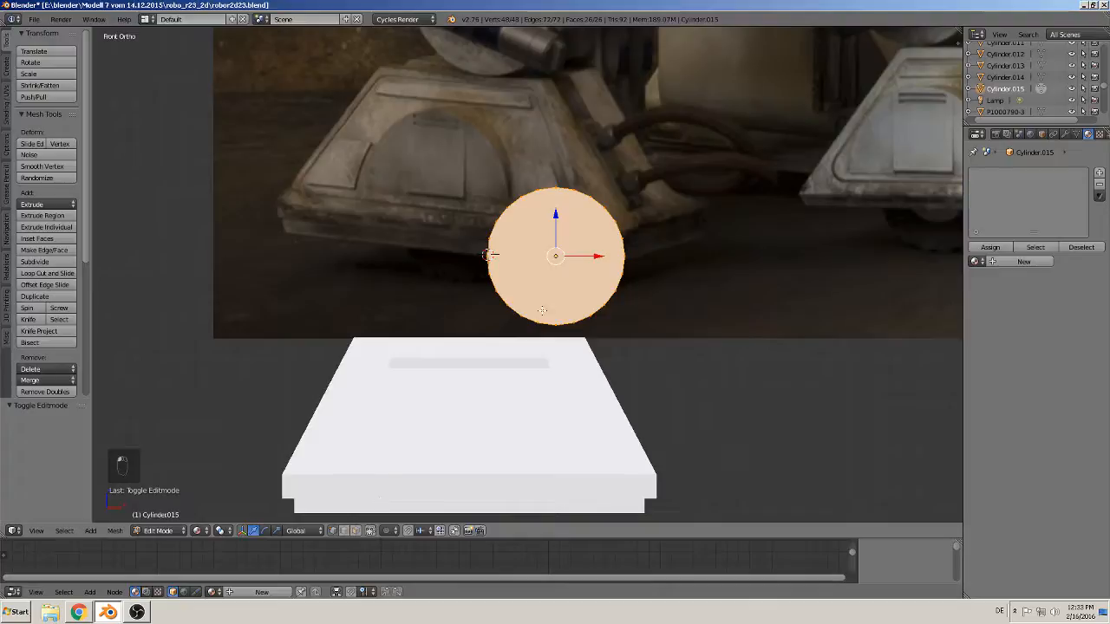
pyautogui.press('a')
pyautogui.press('b')
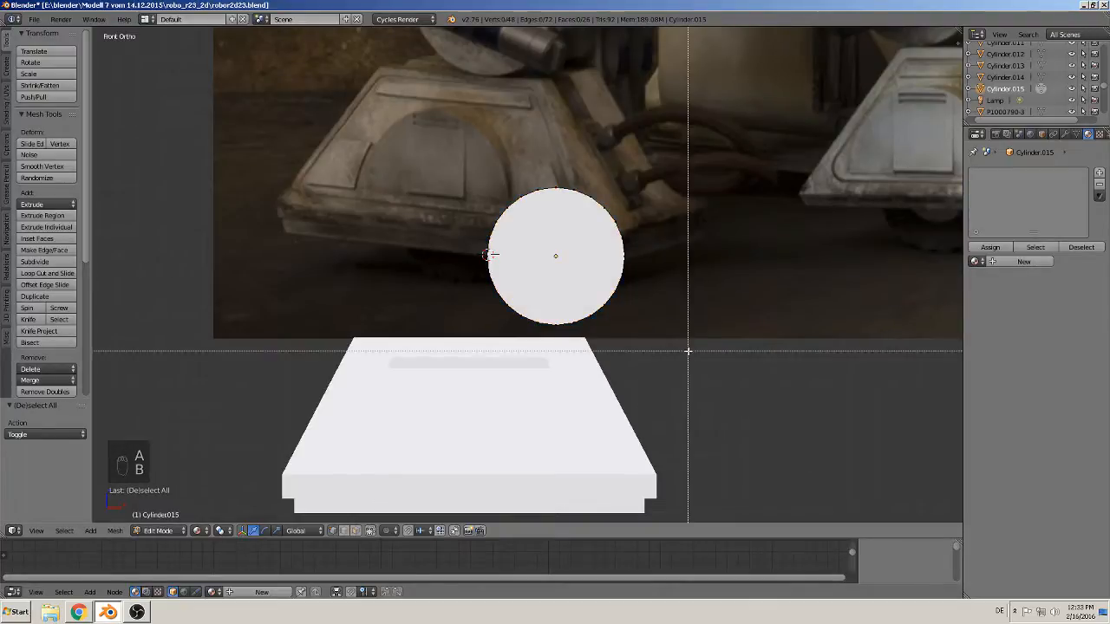
pyautogui.moveTo(682, 349); pyautogui.dragTo(466, 258)
pyautogui.press('x')
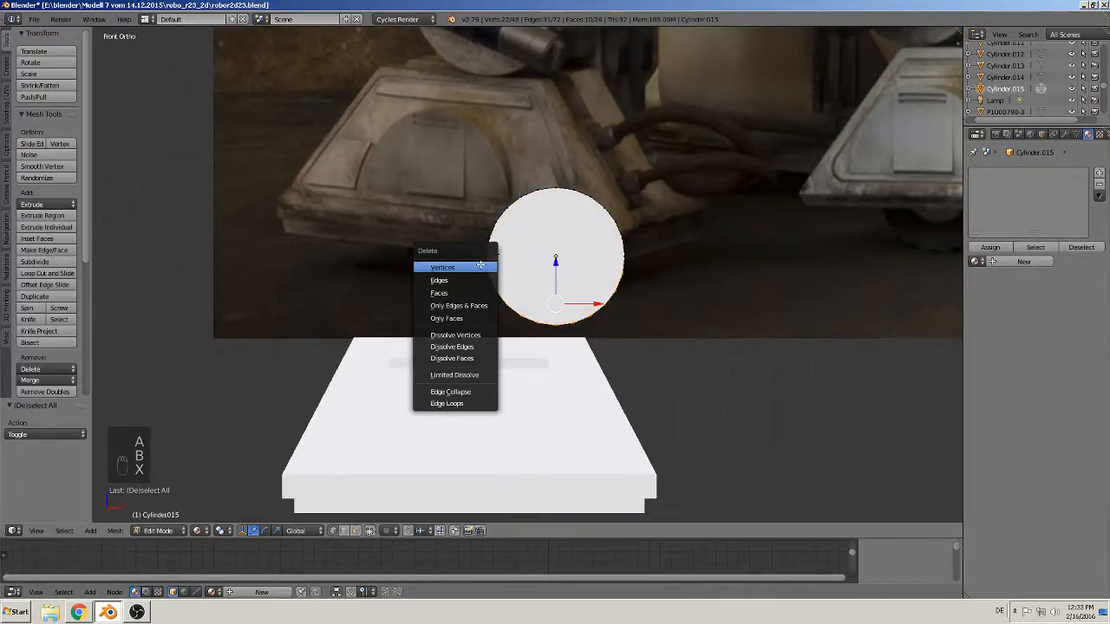
pyautogui.click(482, 265)
# Move the half cylinder -0.128 along Y, away from the reference photo
pyautogui.moveTo(503, 302); pyautogui.dragTo(584, 307, button='middle')
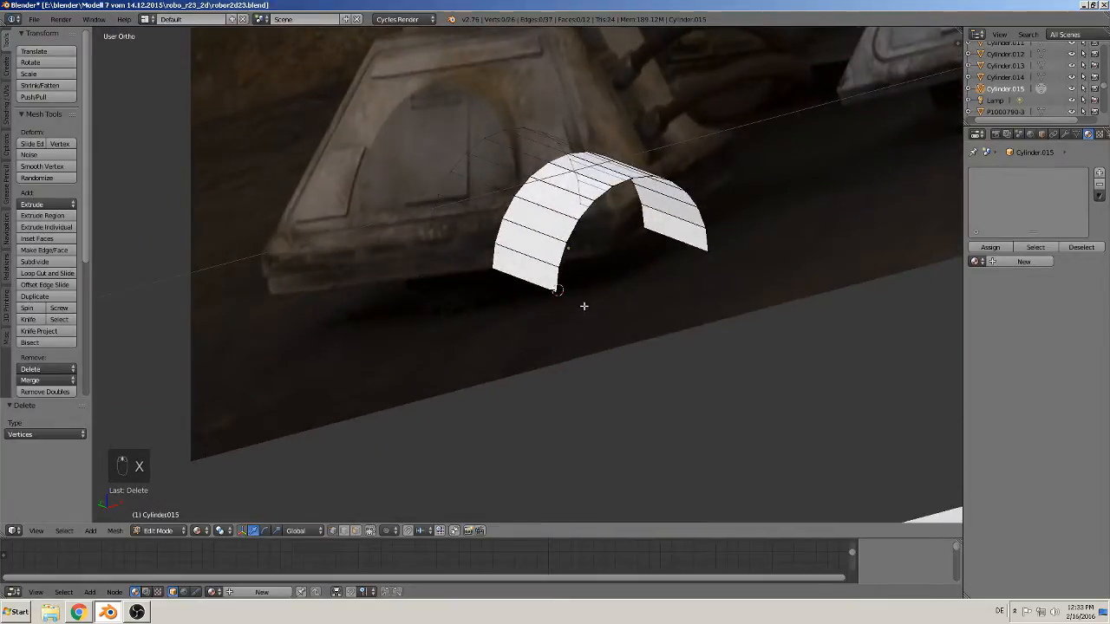
pyautogui.press('Tab')
pyautogui.moveTo(548, 242); pyautogui.dragTo(793, 397)
pyautogui.keyDown('shift'); pyautogui.moveTo(820, 421); pyautogui.dragTo(634, 416, button='middle'); pyautogui.keyUp('shift')
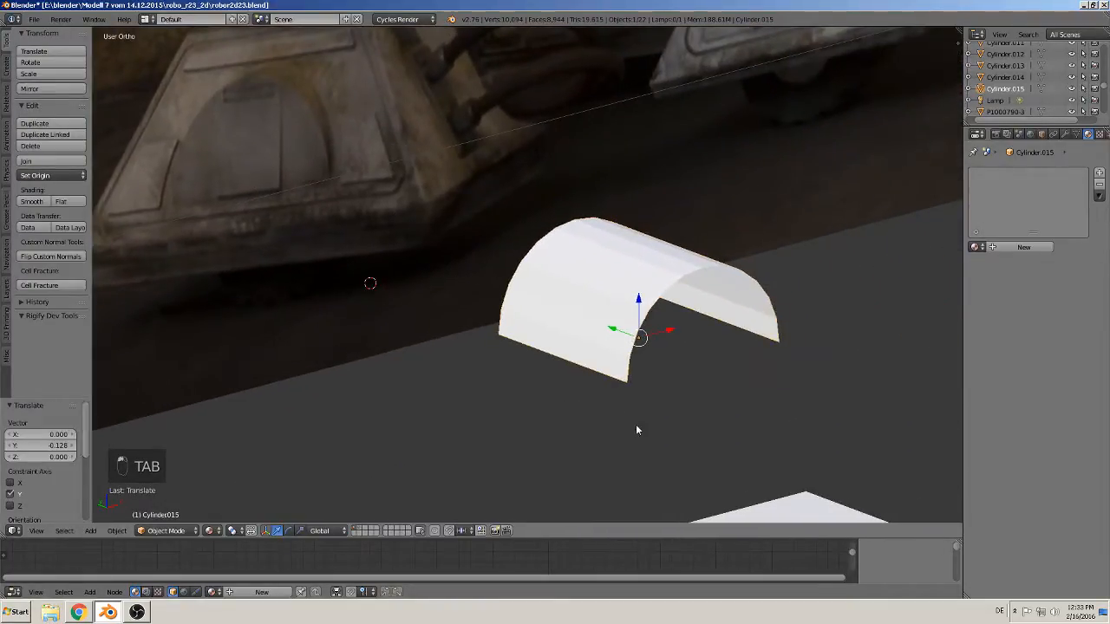
# Shorten the half cylinder by moving its front edge loop 0.040 along Y
pyautogui.press('Tab')
pyautogui.keyDown('alt'); pyautogui.rightClick(660, 302); pyautogui.keyUp('alt')
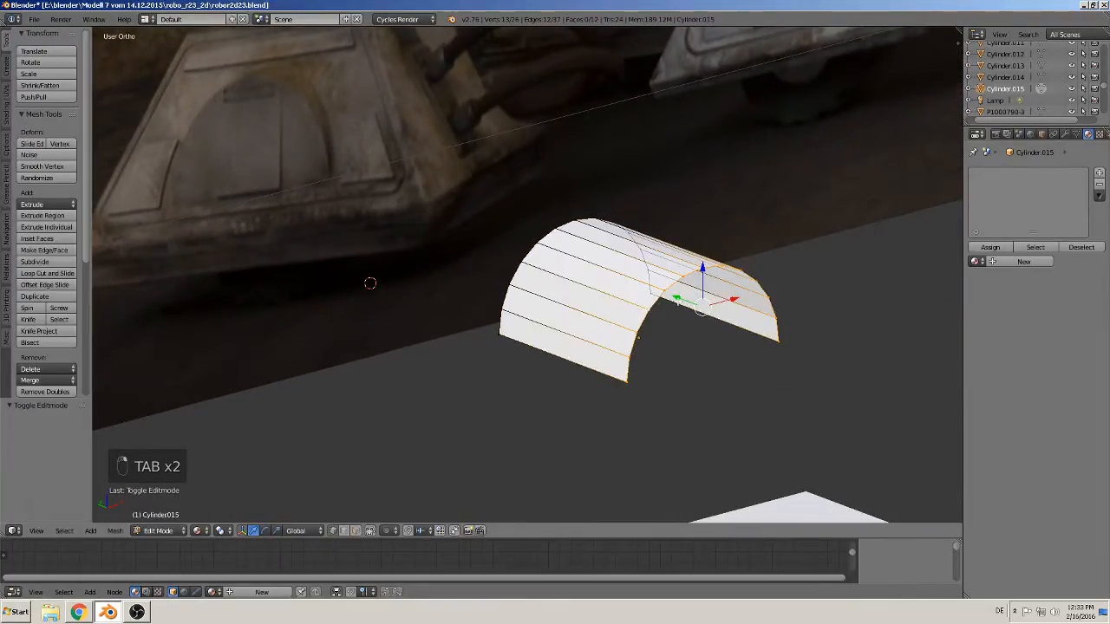
pyautogui.moveTo(676, 299); pyautogui.dragTo(593, 275)
pyautogui.scroll(1, 711, 402)
pyautogui.keyDown('shift'); pyautogui.moveTo(697, 406); pyautogui.dragTo(512, 411, button='middle'); pyautogui.keyUp('shift')
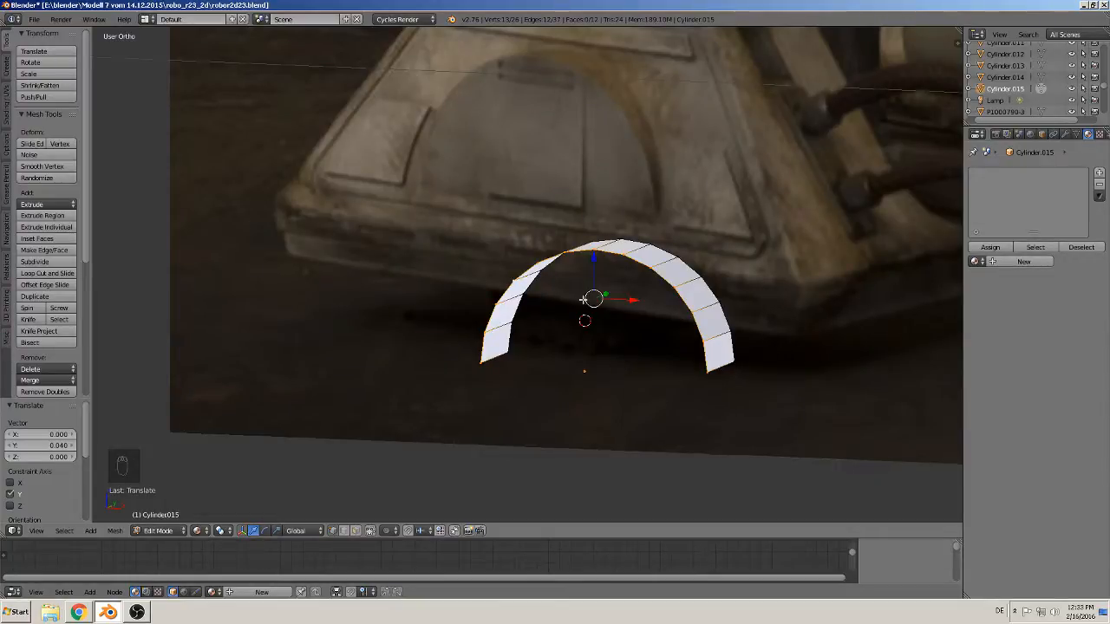
# Fill both open half-round ends of the half cylinder with faces
pyautogui.keyDown('alt'); pyautogui.rightClick(523, 310); pyautogui.keyUp('alt')
pyautogui.press('f')
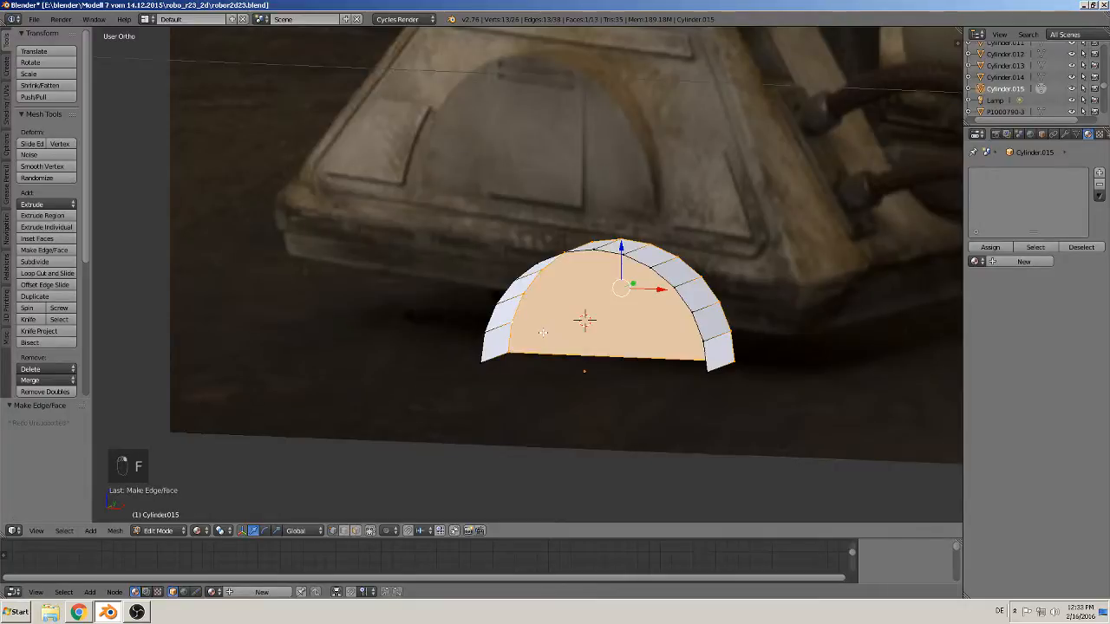
pyautogui.keyDown('alt'); pyautogui.rightClick(491, 322); pyautogui.keyUp('alt')
pyautogui.press('f')
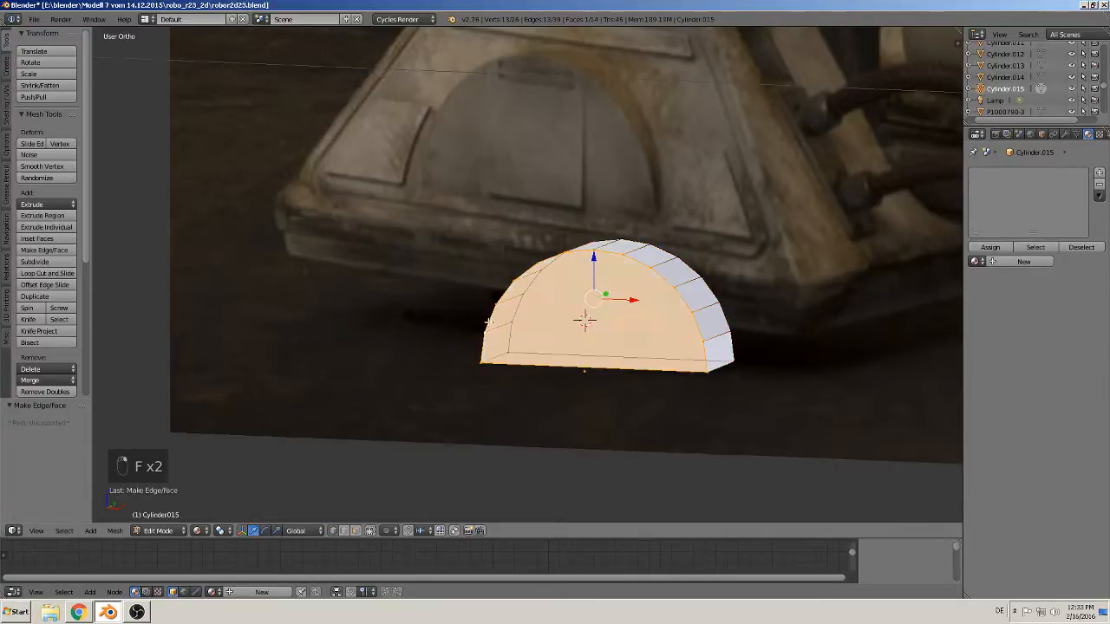
pyautogui.moveTo(550, 387); pyautogui.dragTo(667, 408, button='middle')
pyautogui.scroll(-1, 676, 375)
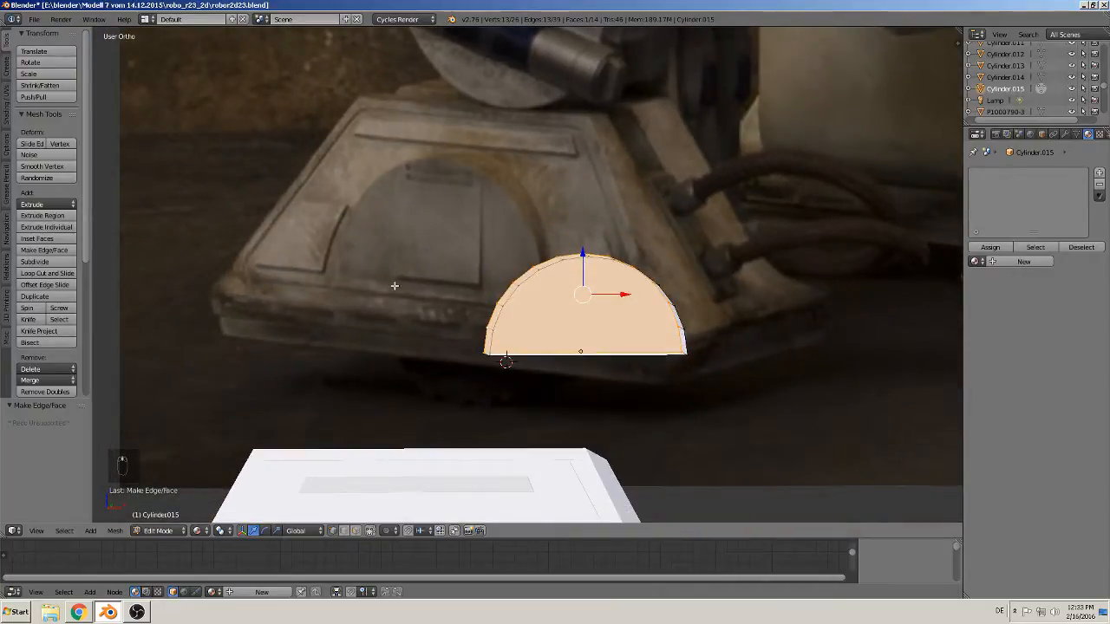
# Fill the half cylinder's flat underside with a face and return to Object Mode
pyautogui.moveTo(514, 340); pyautogui.dragTo(505, 307, button='middle')
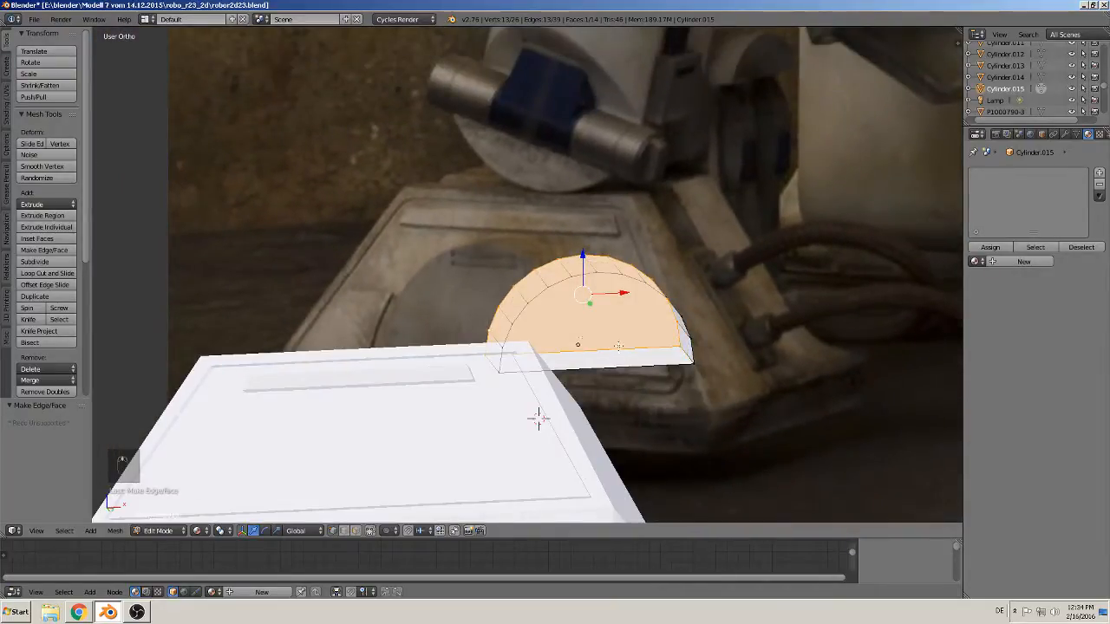
pyautogui.keyDown('alt'); pyautogui.rightClick(635, 348); pyautogui.keyUp('alt')
pyautogui.press('f')
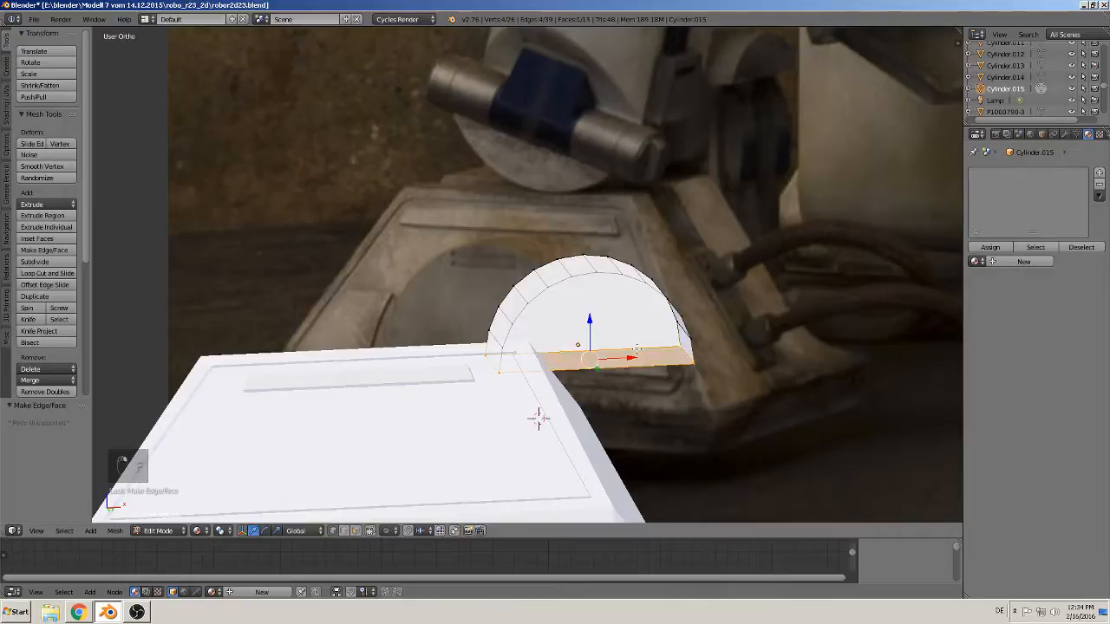
pyautogui.press('Tab')
pyautogui.moveTo(637, 350); pyautogui.dragTo(658, 391, button='middle')
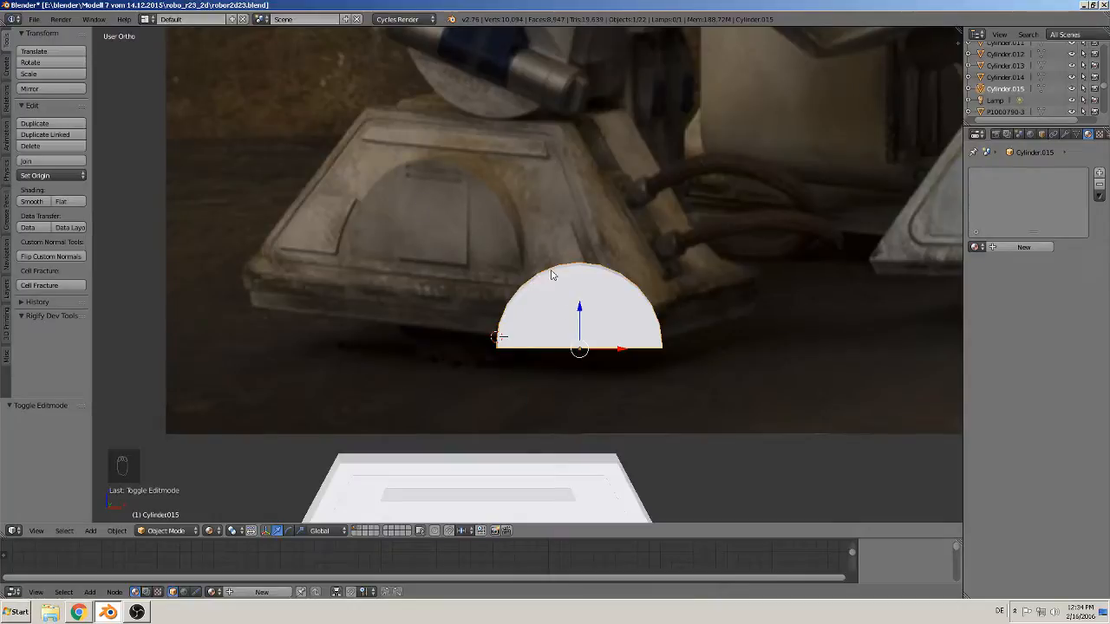
# Move the half cylinder -0.208 along Y to the foot's front and lower it along Z towards the base
pyautogui.scroll(-3, 694, 450)
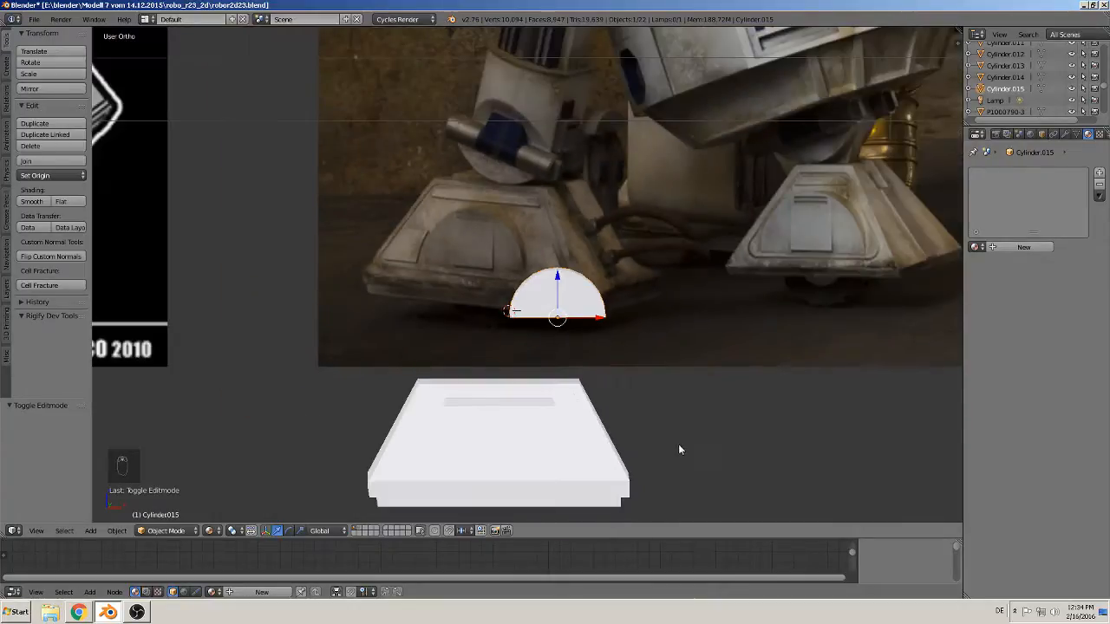
pyautogui.moveTo(679, 448); pyautogui.dragTo(569, 451, button='middle')
pyautogui.press('g')
pyautogui.press('y')
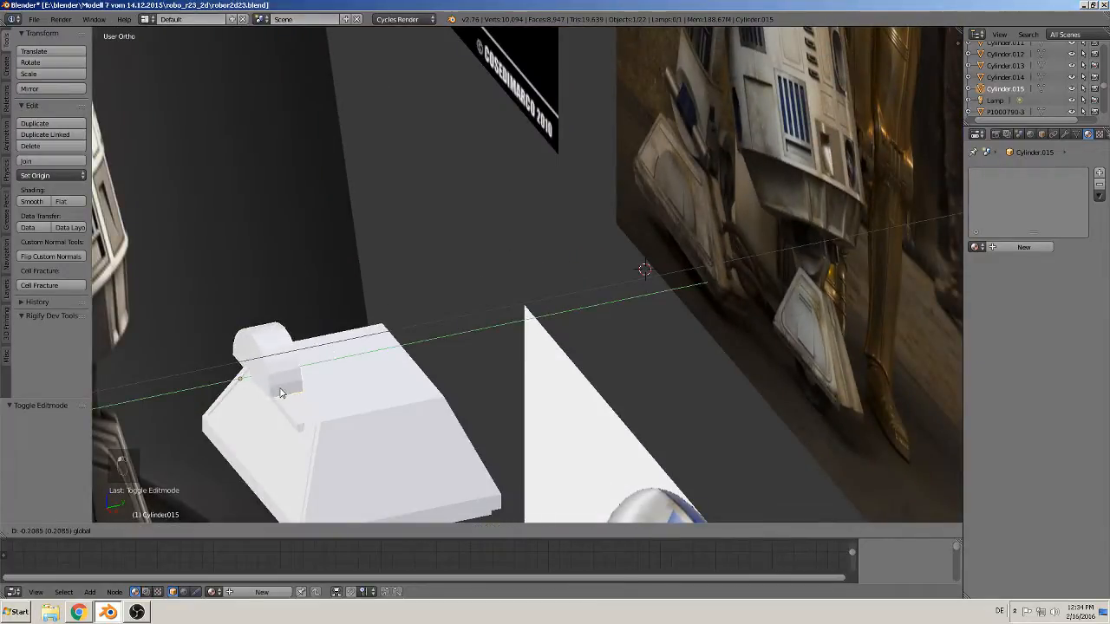
pyautogui.click(286, 386)
pyautogui.moveTo(286, 386); pyautogui.dragTo(247, 353, button='middle')
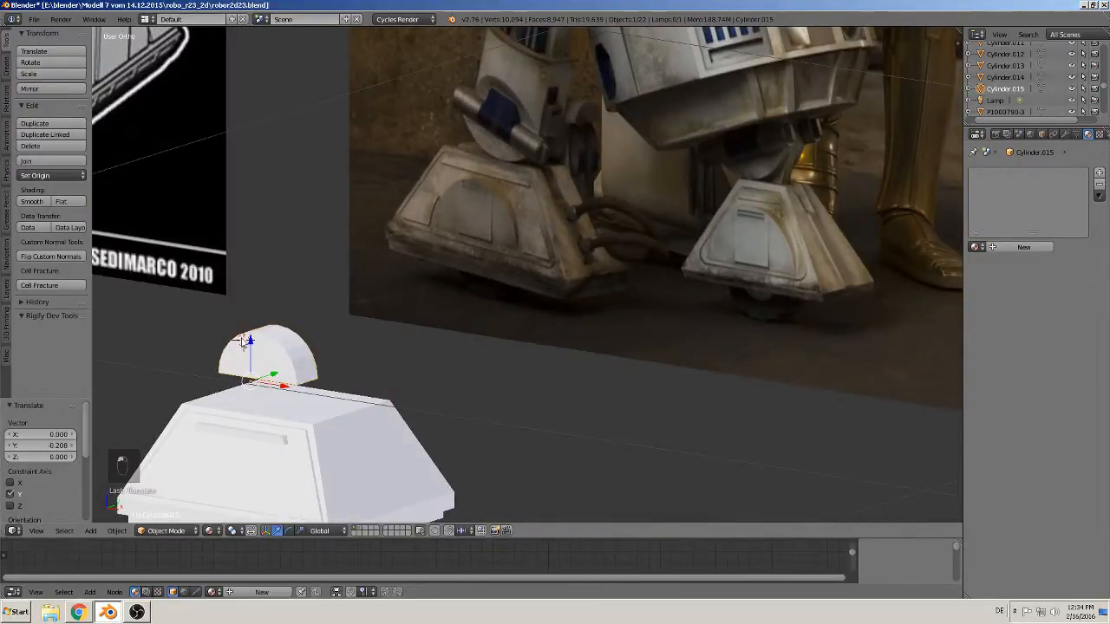
pyautogui.moveTo(249, 342); pyautogui.dragTo(252, 483)
# Move the half cylinder -0.038 along X and 0.019 along Y to centre it and sink it into the front panel
pyautogui.keyDown('shift'); pyautogui.moveTo(321, 438); pyautogui.dragTo(596, 451, button='middle'); pyautogui.keyUp('shift')
pyautogui.press('g')
pyautogui.press('x')
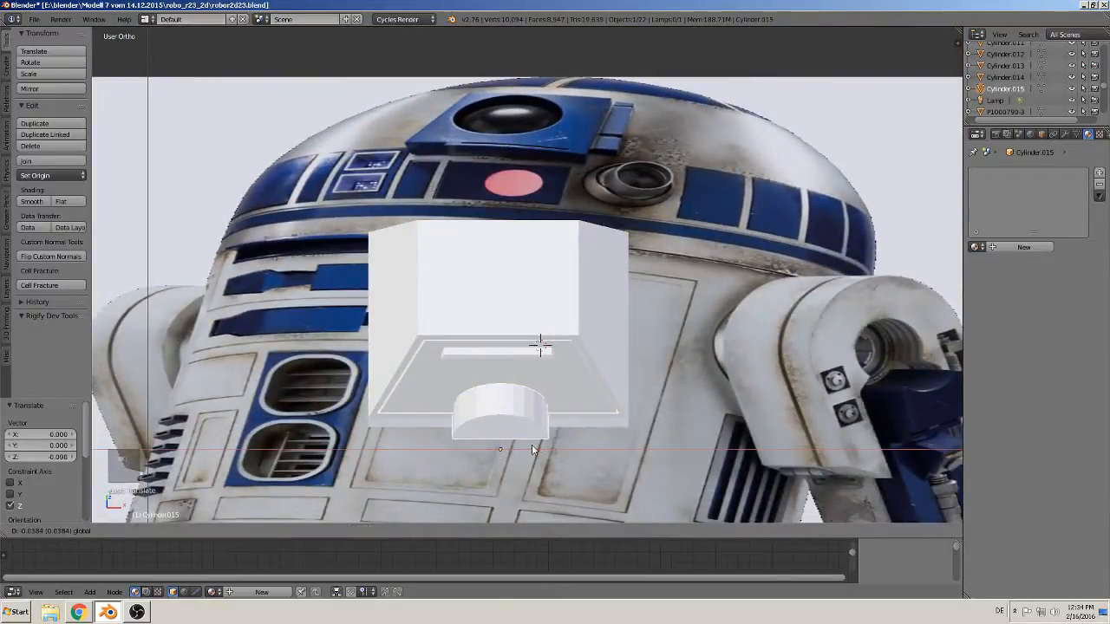
pyautogui.click(532, 449)
pyautogui.press('g')
pyautogui.press('y')
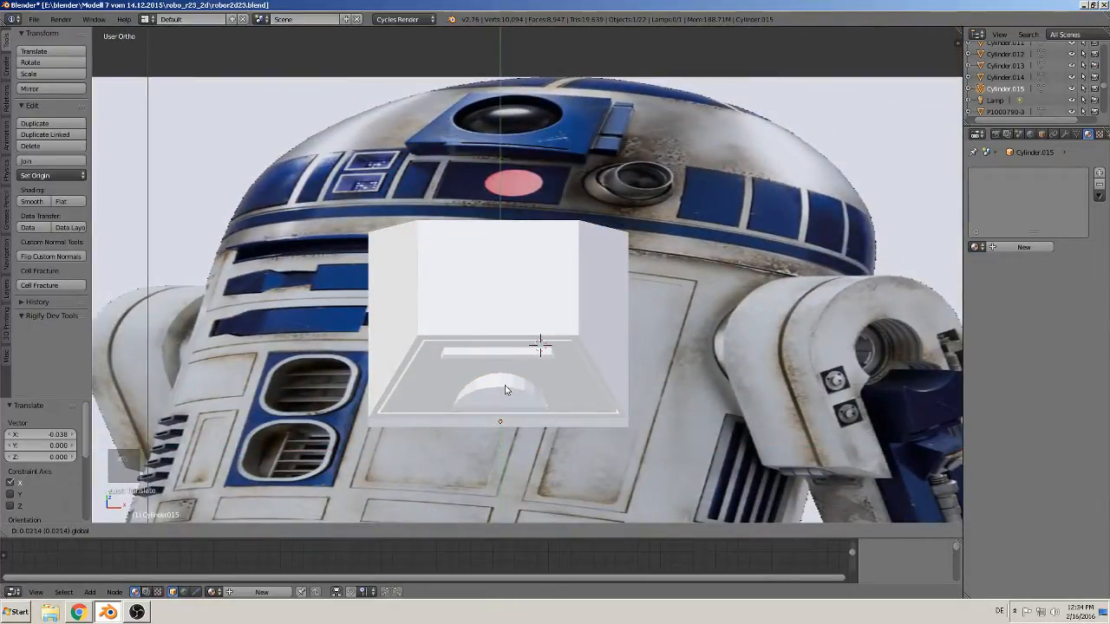
pyautogui.click(508, 391)
# Apply smooth shading to the half cylinder and keep it selected
pyautogui.moveTo(508, 390); pyautogui.dragTo(450, 438, button='middle')
pyautogui.scroll(3, 530, 391)
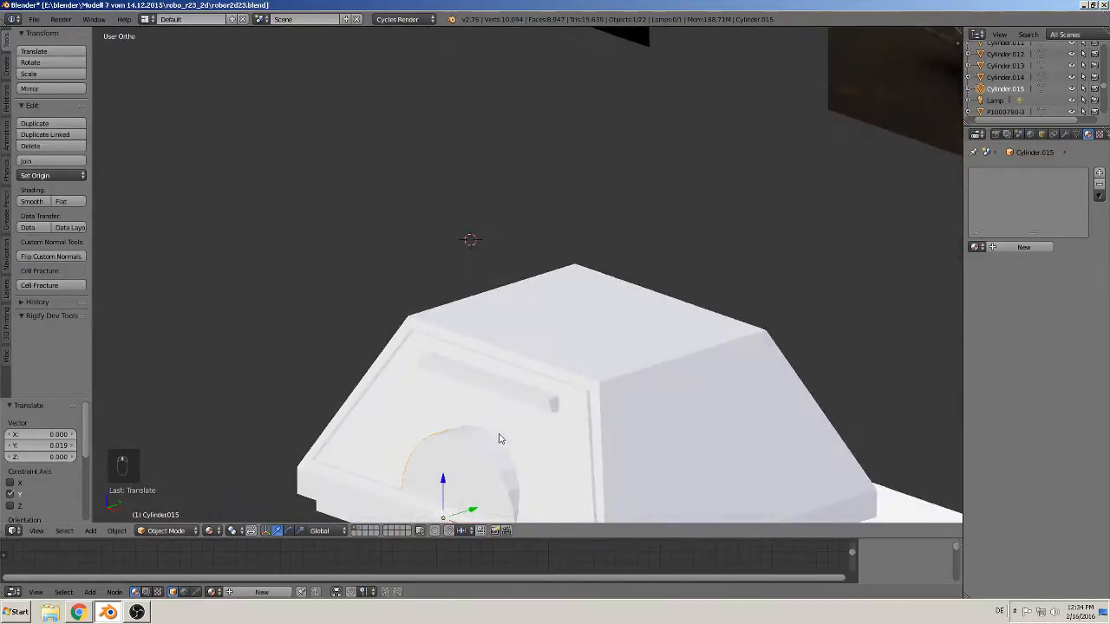
pyautogui.scroll(2, 498, 439)
pyautogui.scroll(2, 598, 312)
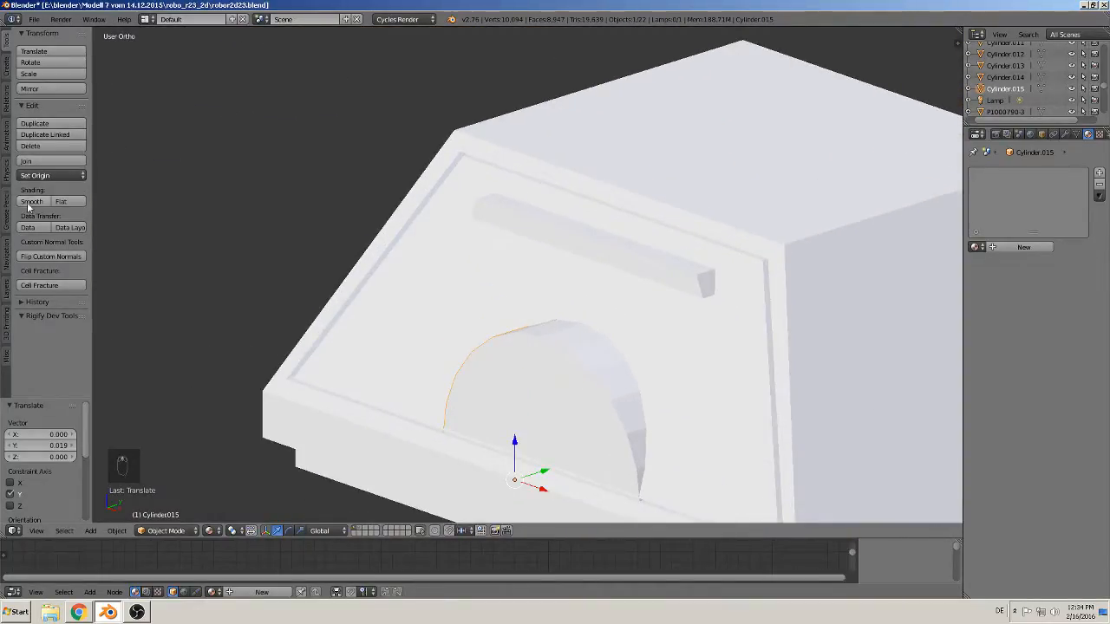
pyautogui.click(31, 201)
pyautogui.rightClick(574, 361)
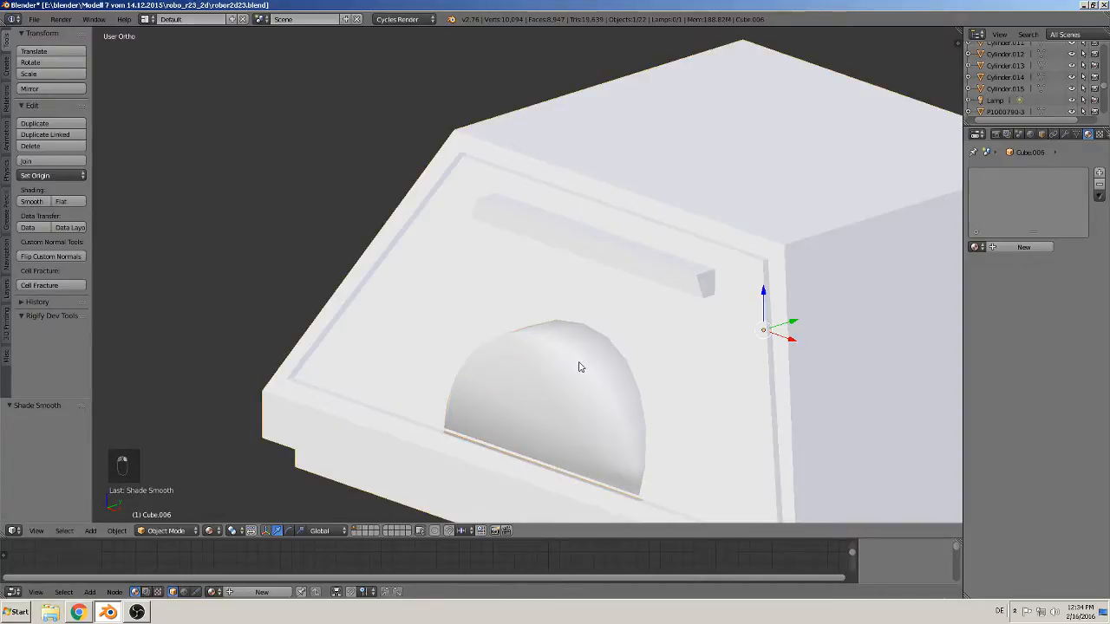
pyautogui.rightClick(569, 364)
# Add two loop cuts around the half cylinder, one slid close to its front end and one to its back end
pyautogui.press('Tab')
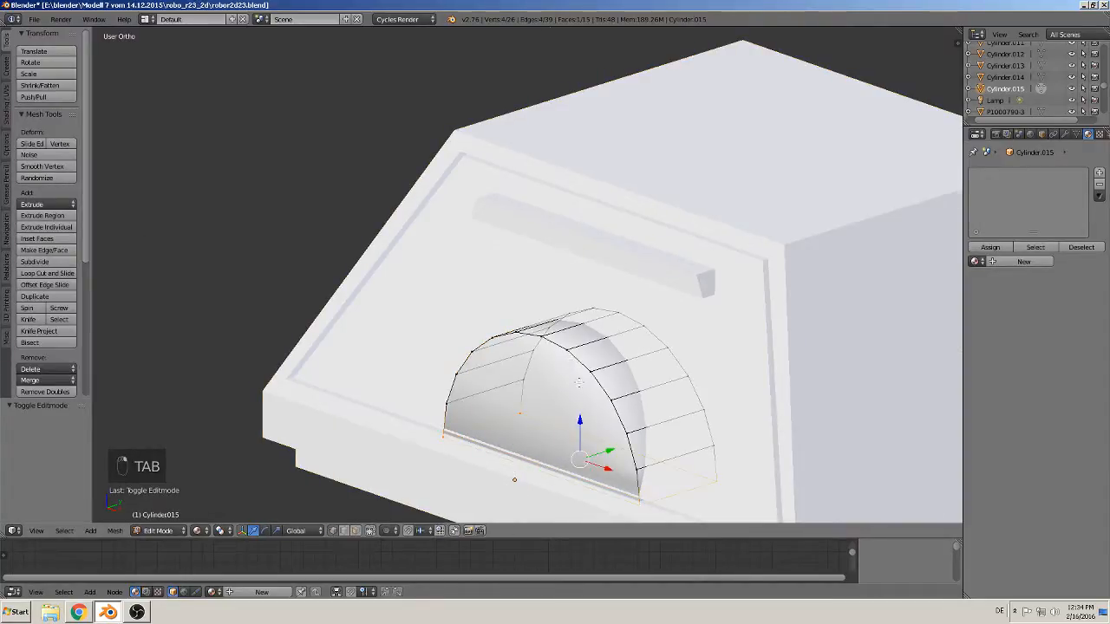
pyautogui.moveTo(580, 382); pyautogui.dragTo(562, 396, button='middle')
pyautogui.hotkey('ctrl', 'r')
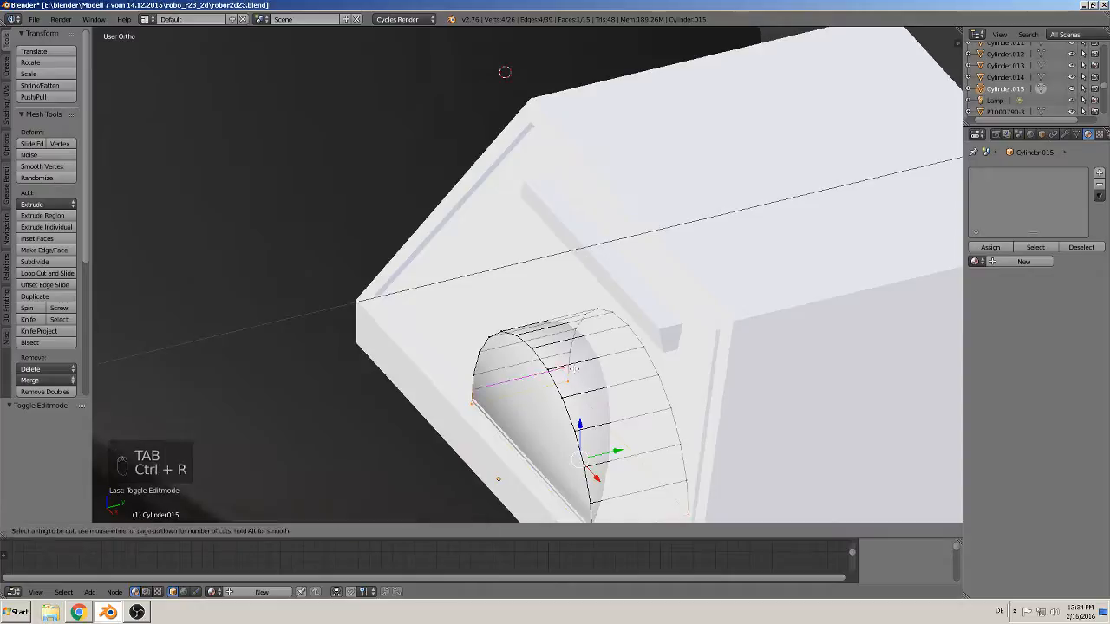
pyautogui.click(579, 368)
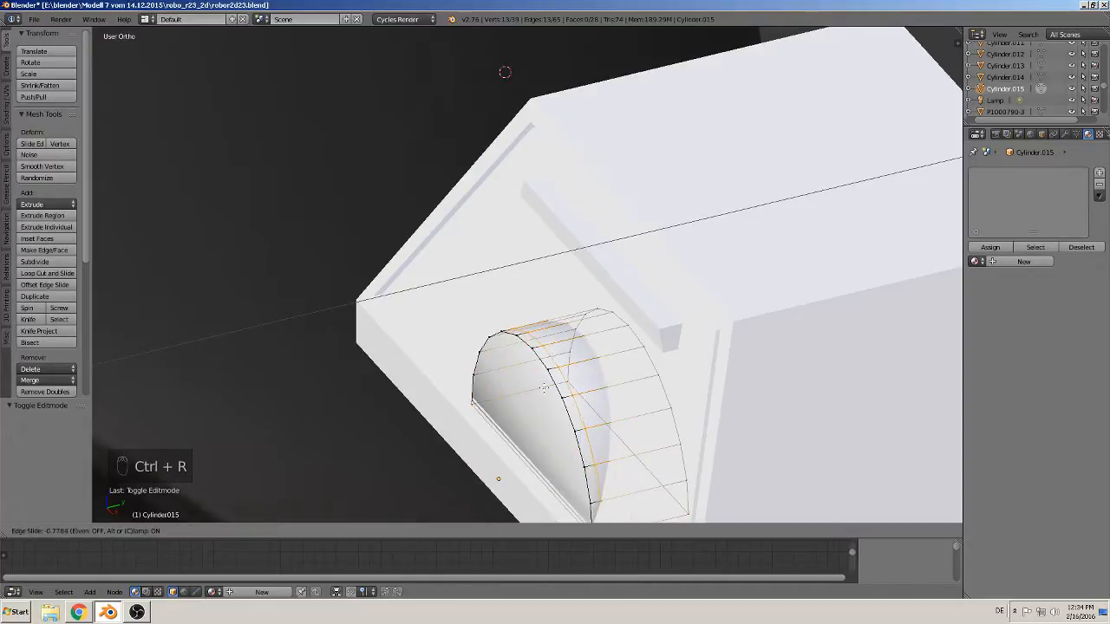
pyautogui.click(536, 397)
pyautogui.hotkey('ctrl', 'r')
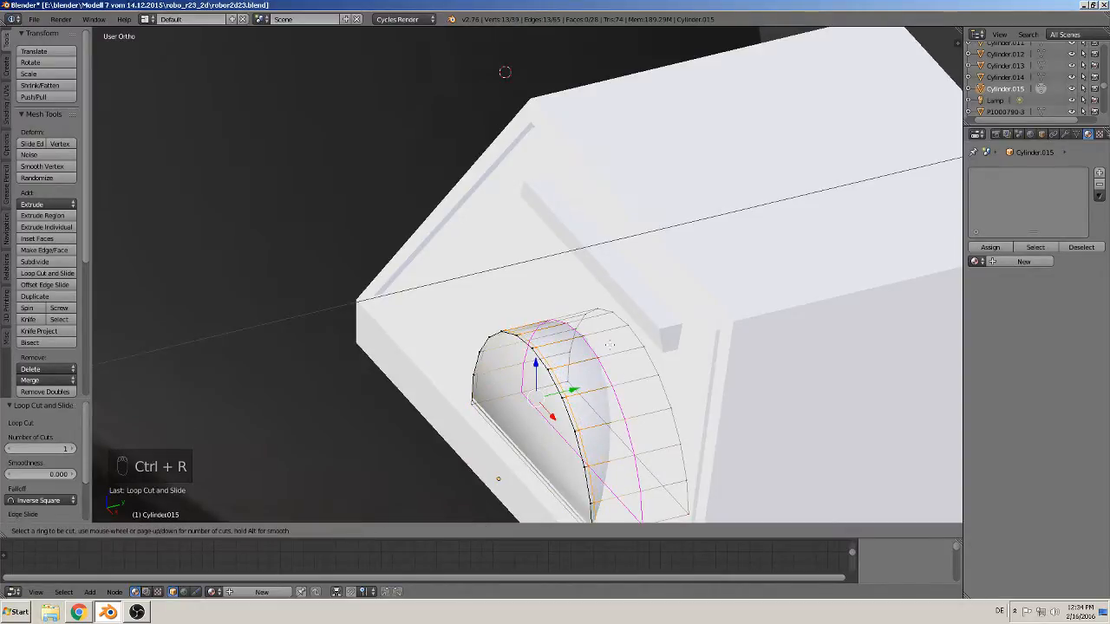
pyautogui.click(611, 347)
pyautogui.click(650, 340)
# Extrude the half cylinder's front face in place without offset and return to Object Mode
pyautogui.moveTo(651, 339); pyautogui.dragTo(555, 355, button='middle')
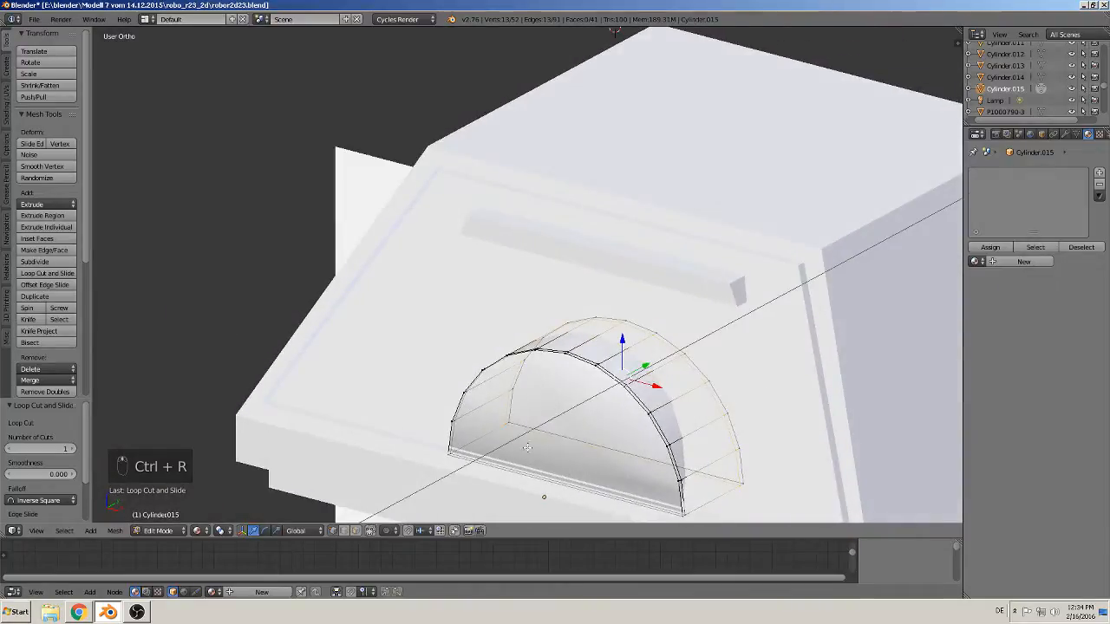
pyautogui.click(356, 530)
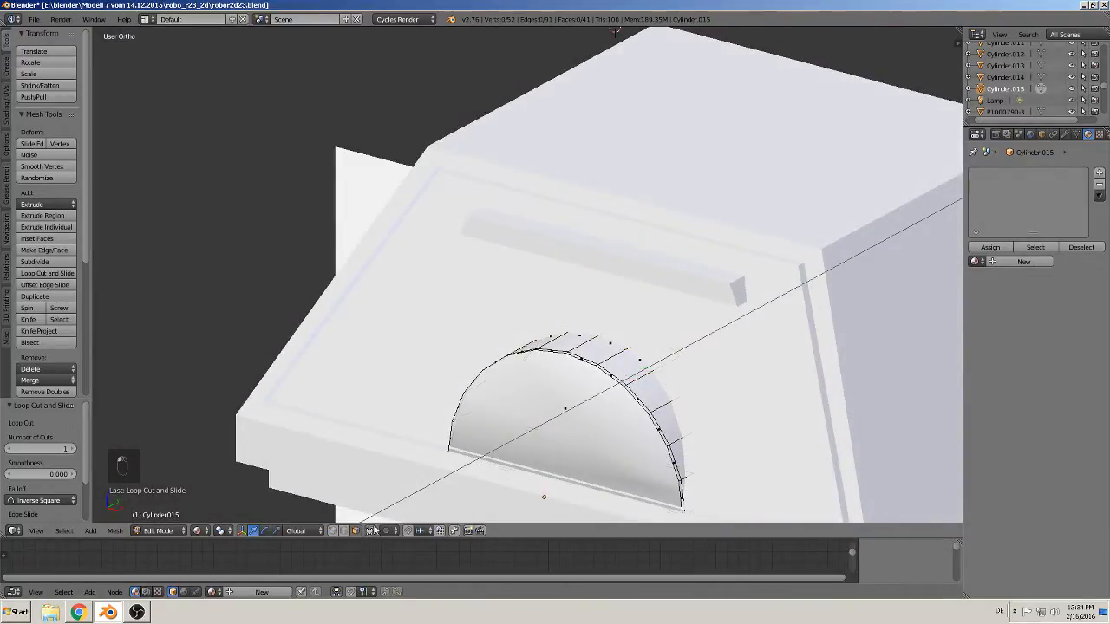
pyautogui.rightClick(571, 421)
pyautogui.press('e')
pyautogui.rightClick(606, 449)
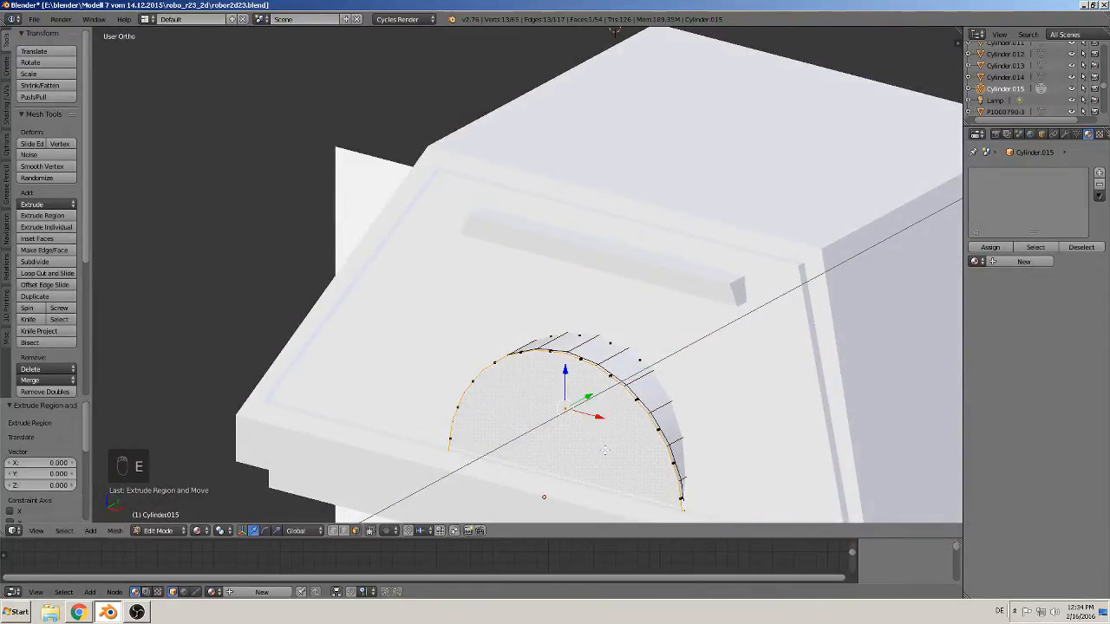
pyautogui.press('a')
pyautogui.press('Tab')
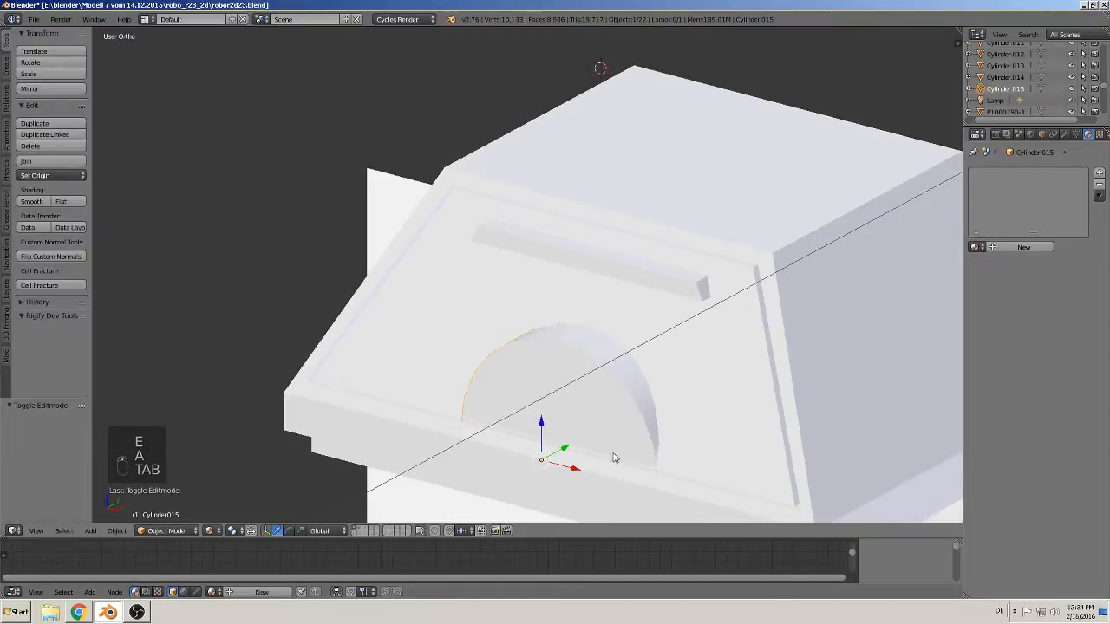
# Deselect all objects and save the Blender file
pyautogui.moveTo(612, 454); pyautogui.dragTo(612, 424, button='middle')
pyautogui.press('a')
pyautogui.scroll(-2, 655, 455)
pyautogui.scroll(-3, 641, 364)
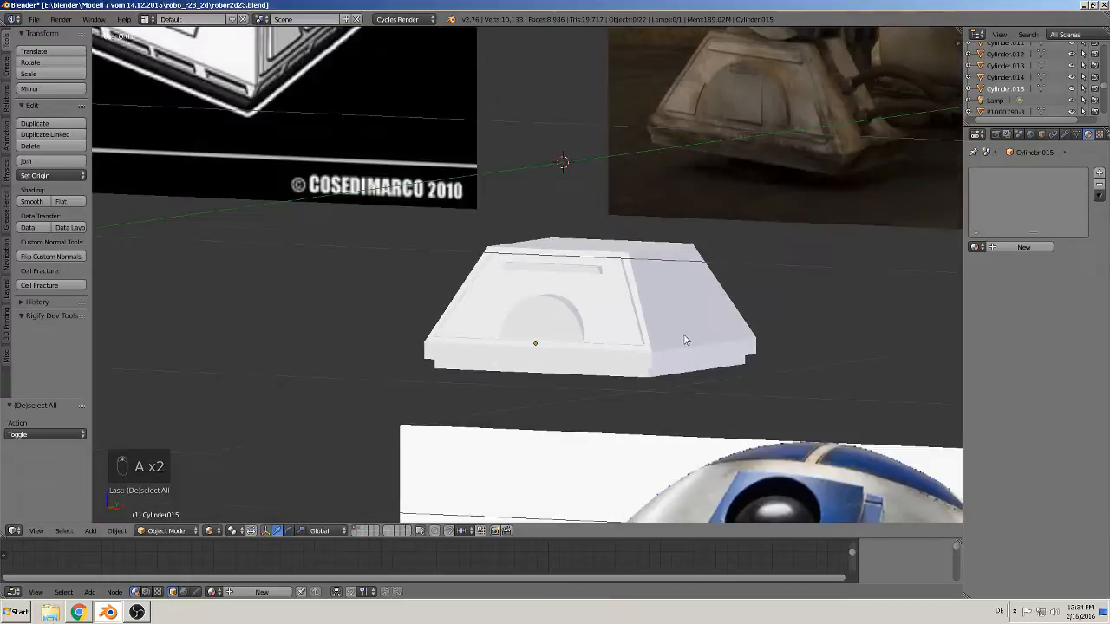
pyautogui.moveTo(639, 339); pyautogui.dragTo(683, 333, button='middle')
pyautogui.click(37, 24)
pyautogui.click(55, 109)
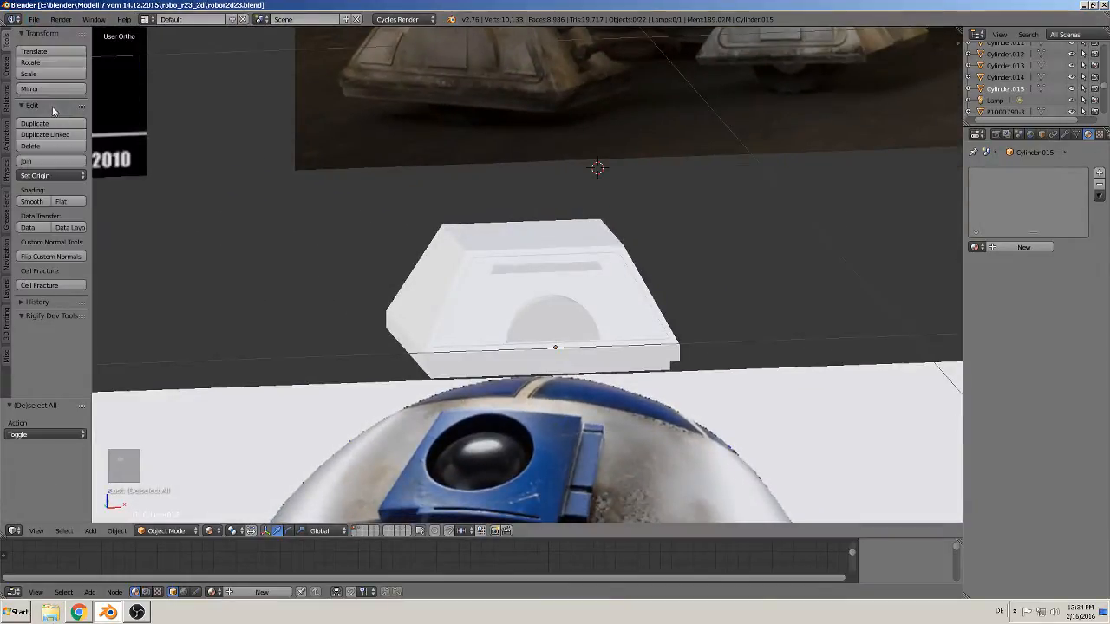
# In front view, add a cube over the arch in the foot reference photo and scale it by about 0.024, then 0.542
pyautogui.scroll(-2, 523, 227)
pyautogui.keyDown('shift'); pyautogui.moveTo(530, 272); pyautogui.dragTo(485, 324, button='middle'); pyautogui.keyUp('shift')
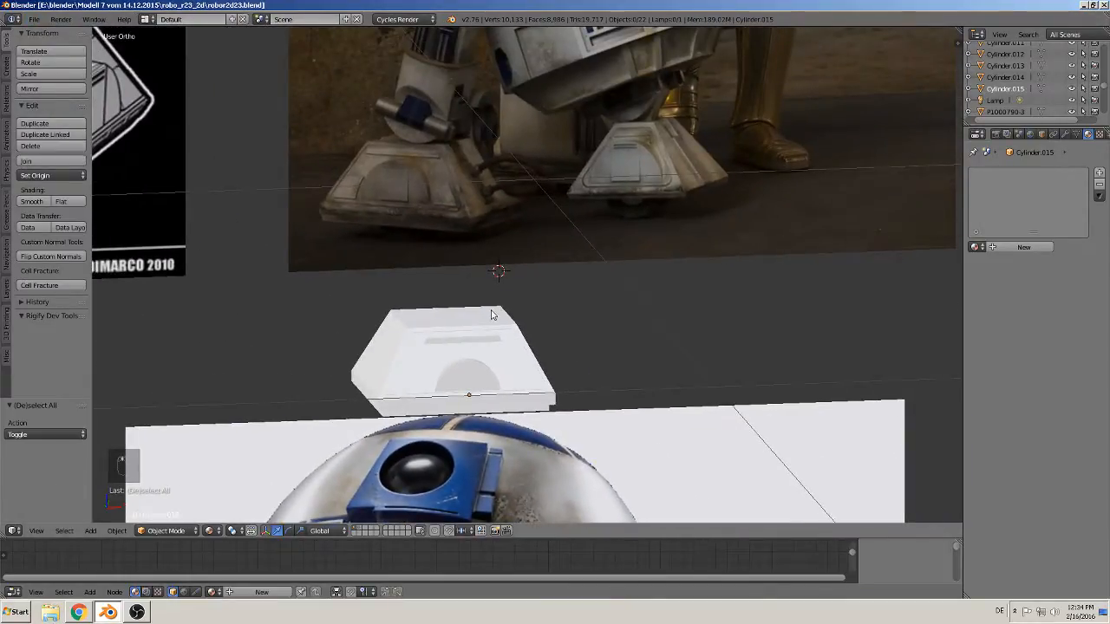
pyautogui.press('KP_1')
pyautogui.scroll(6, 439, 268)
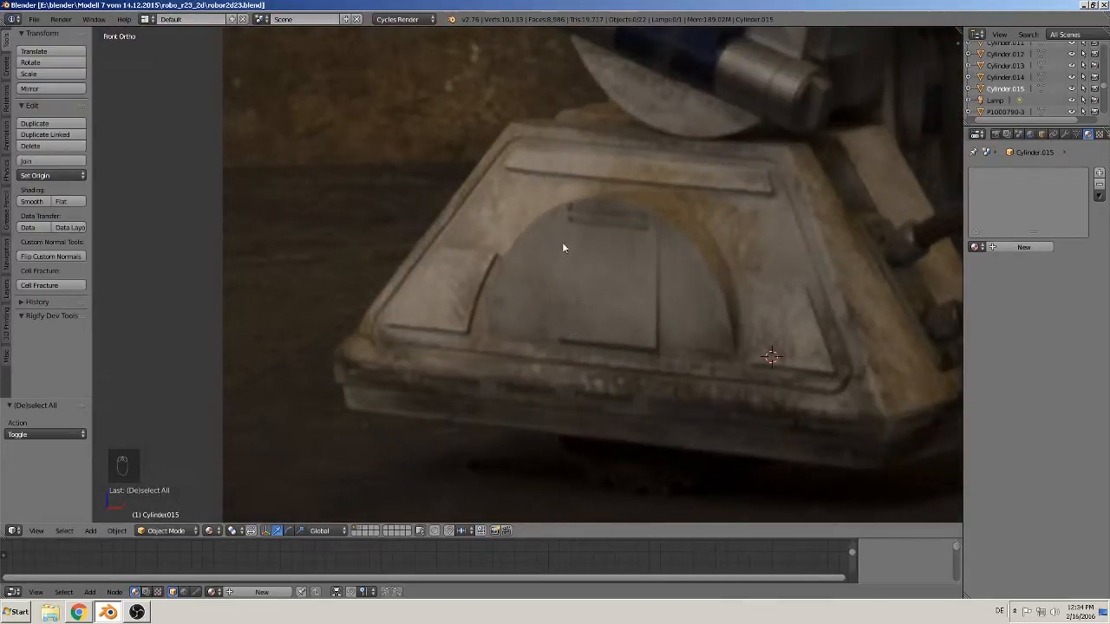
pyautogui.click(91, 531)
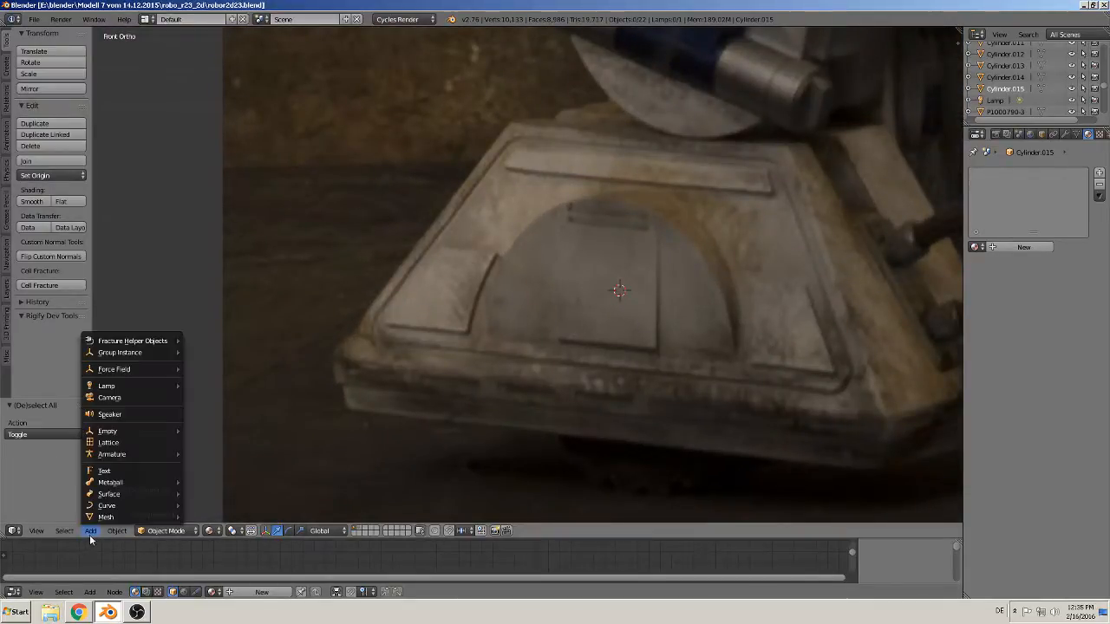
pyautogui.moveTo(106, 517)
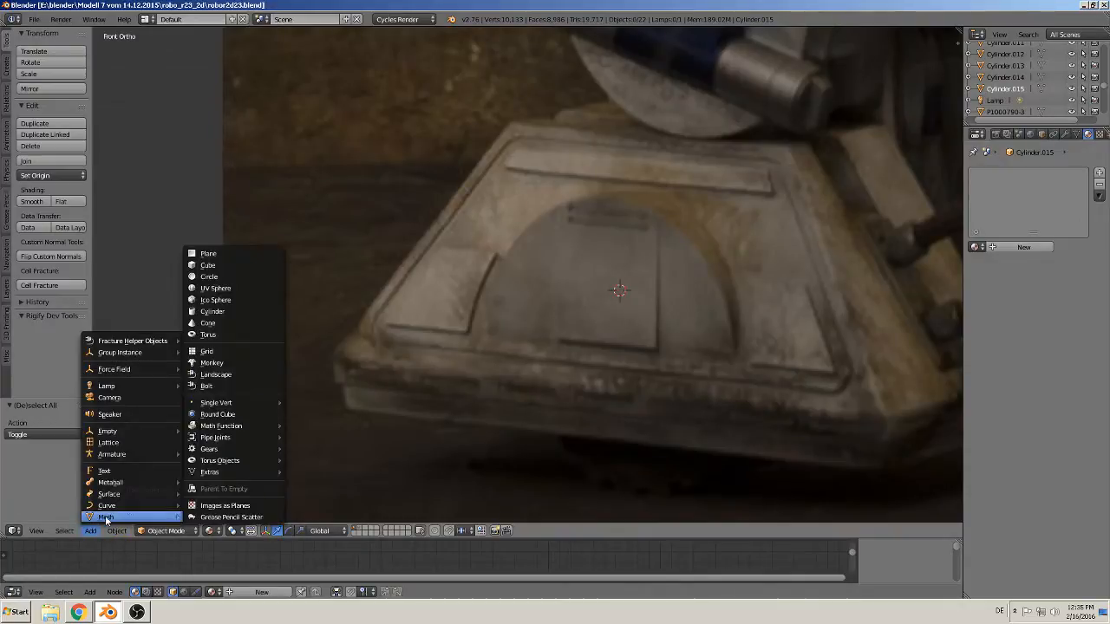
pyautogui.click(243, 274)
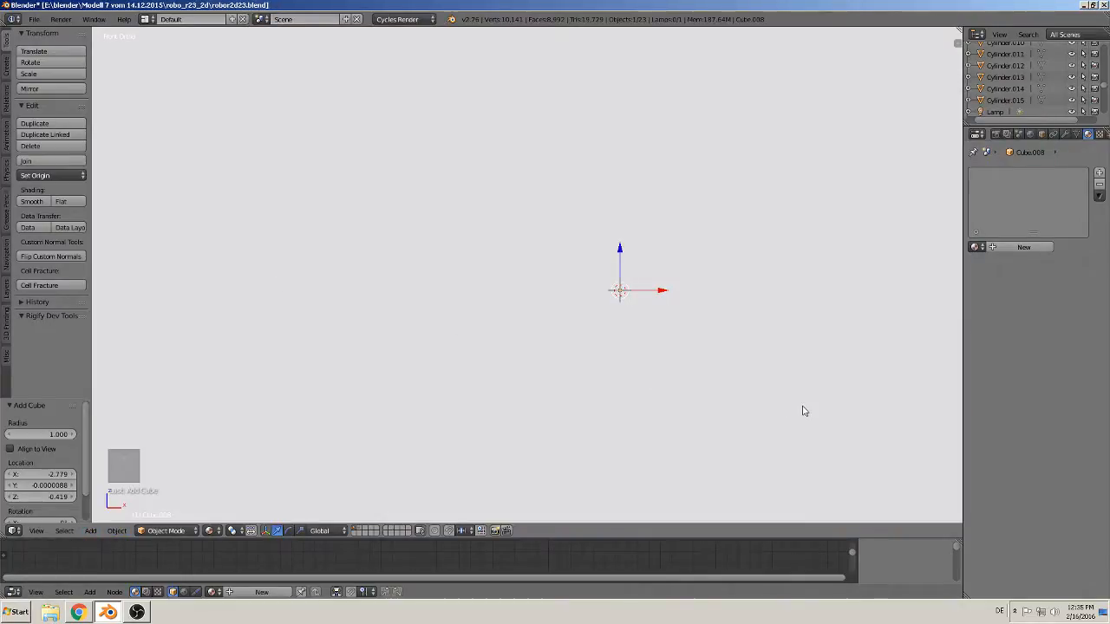
pyautogui.press('s')
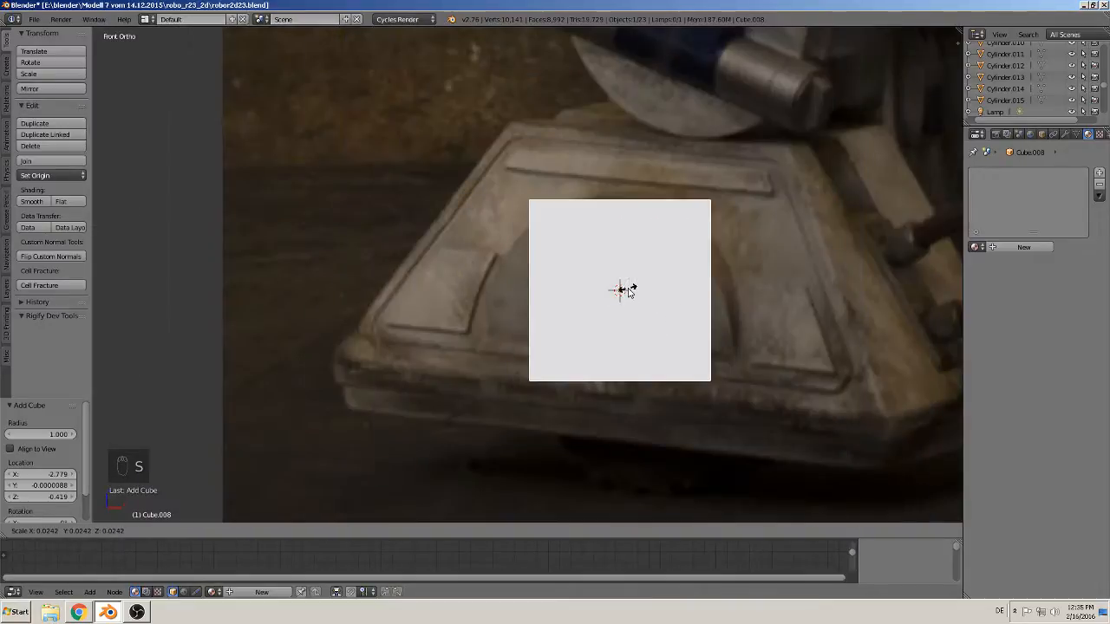
pyautogui.click(628, 291)
pyautogui.press('s')
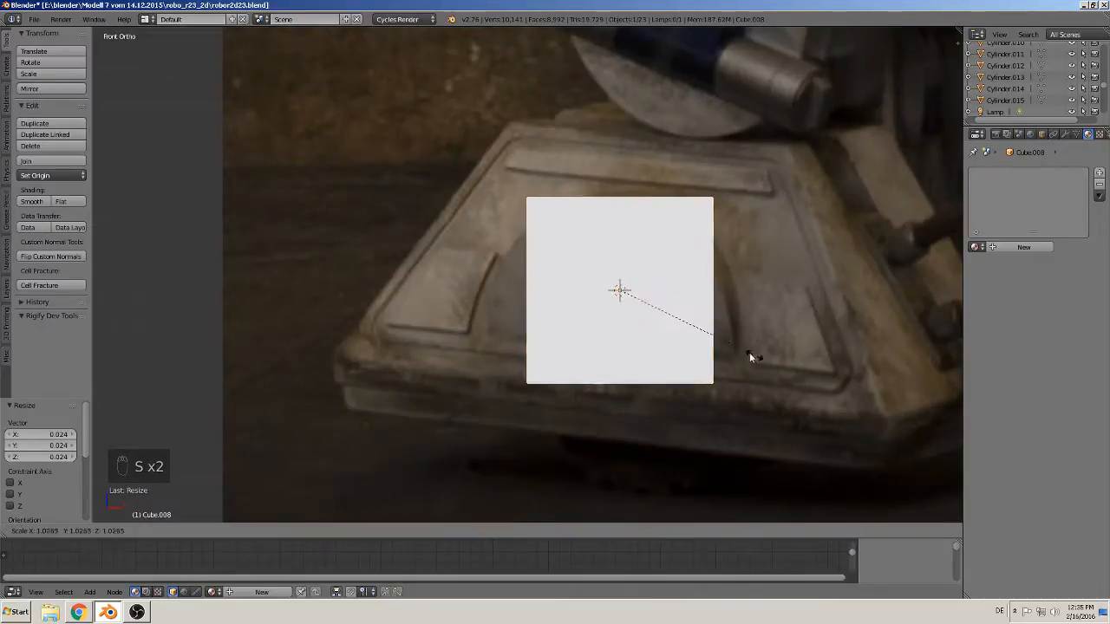
pyautogui.click(689, 326)
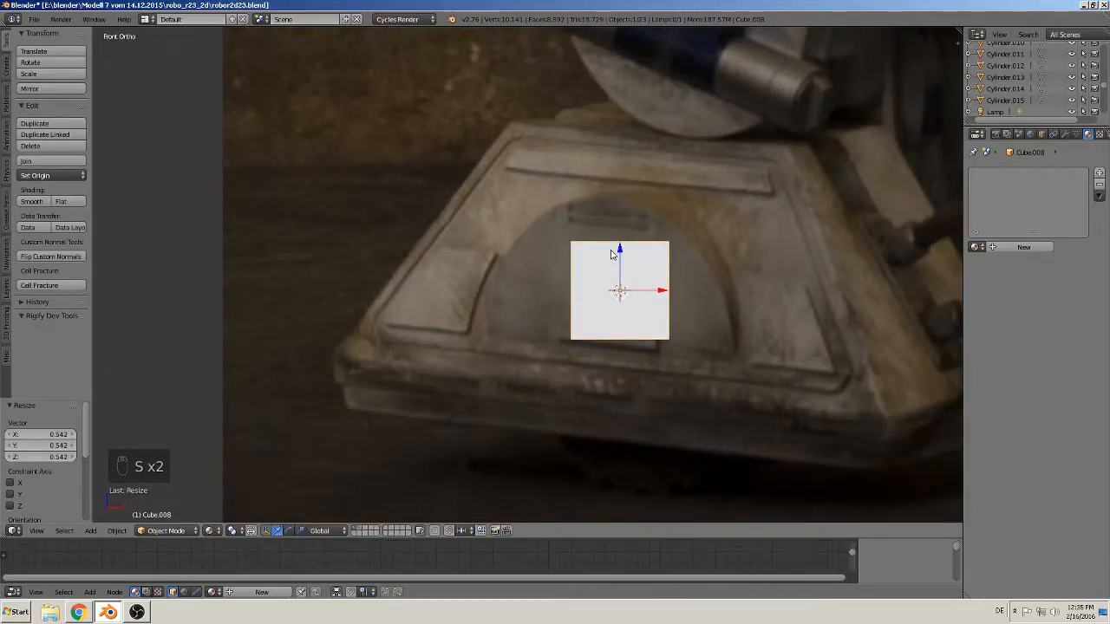
# Move the cube about 0.034 along X to beside the arch's panel and scale it to about 0.939
pyautogui.moveTo(611, 251); pyautogui.dragTo(781, 293)
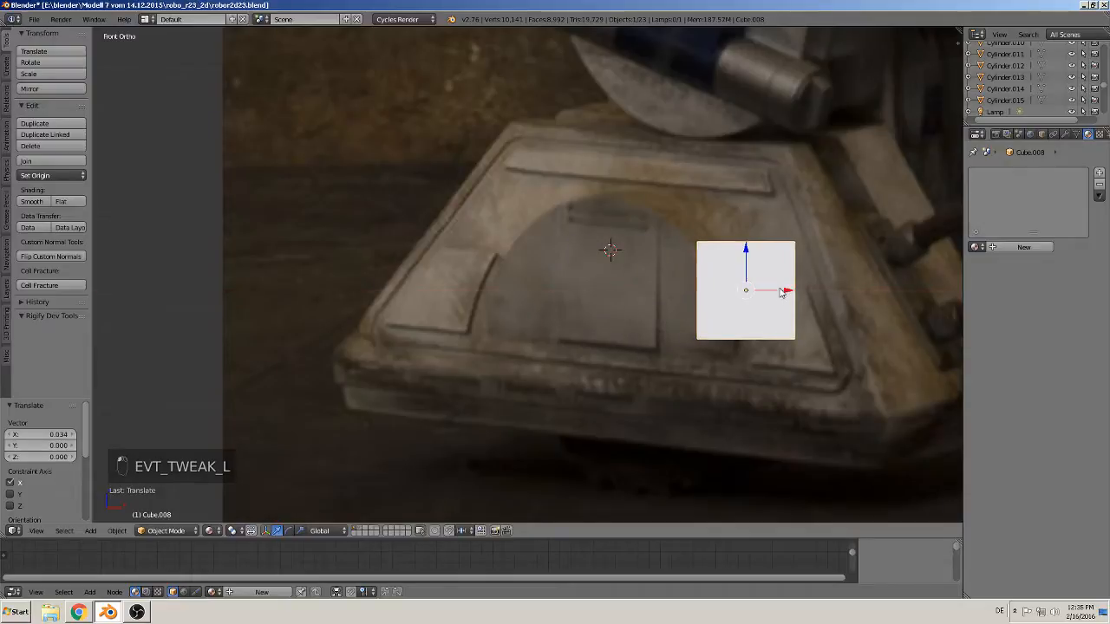
pyautogui.press('s')
pyautogui.rightClick(806, 404)
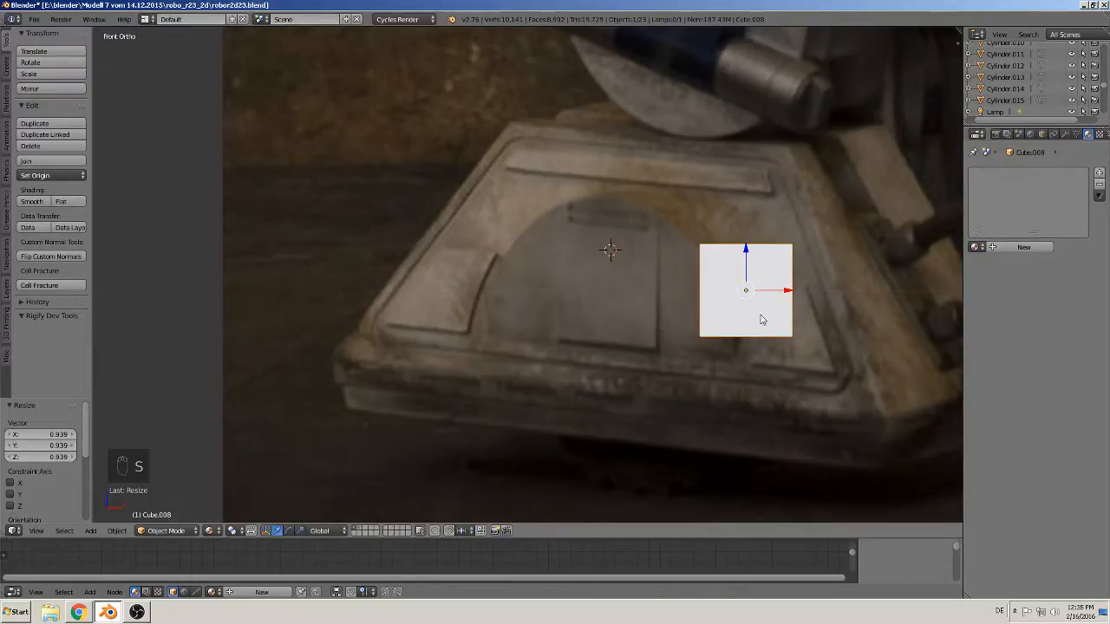
# In Edit Mode, select all the cube's bottom vertices and move them down about 0.011 along Z to match the panel's proportions
pyautogui.press('Tab')
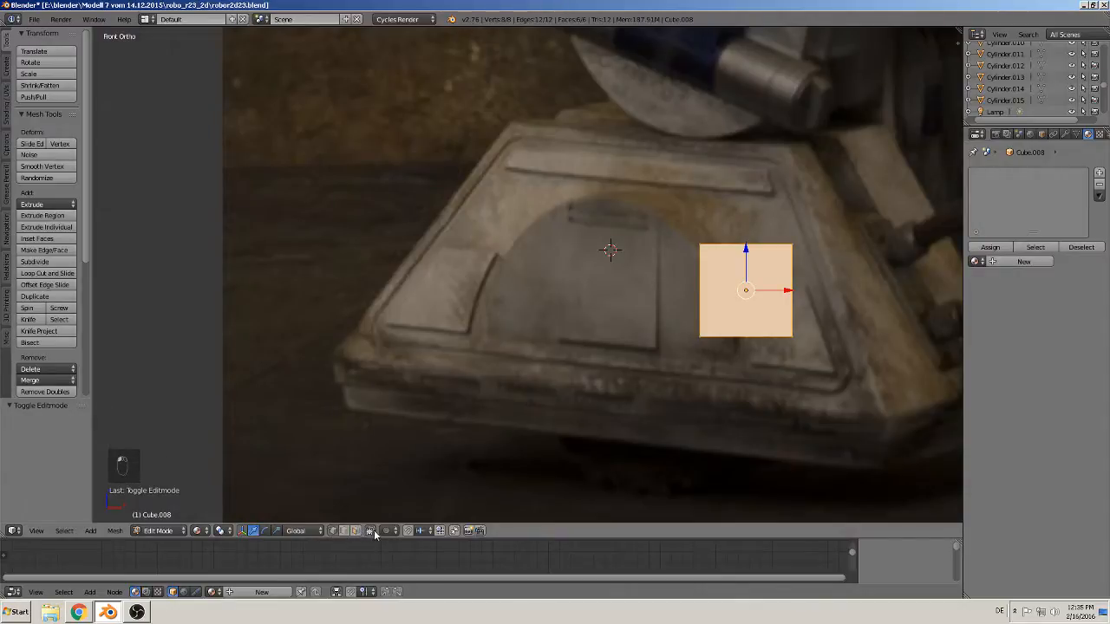
pyautogui.press('a')
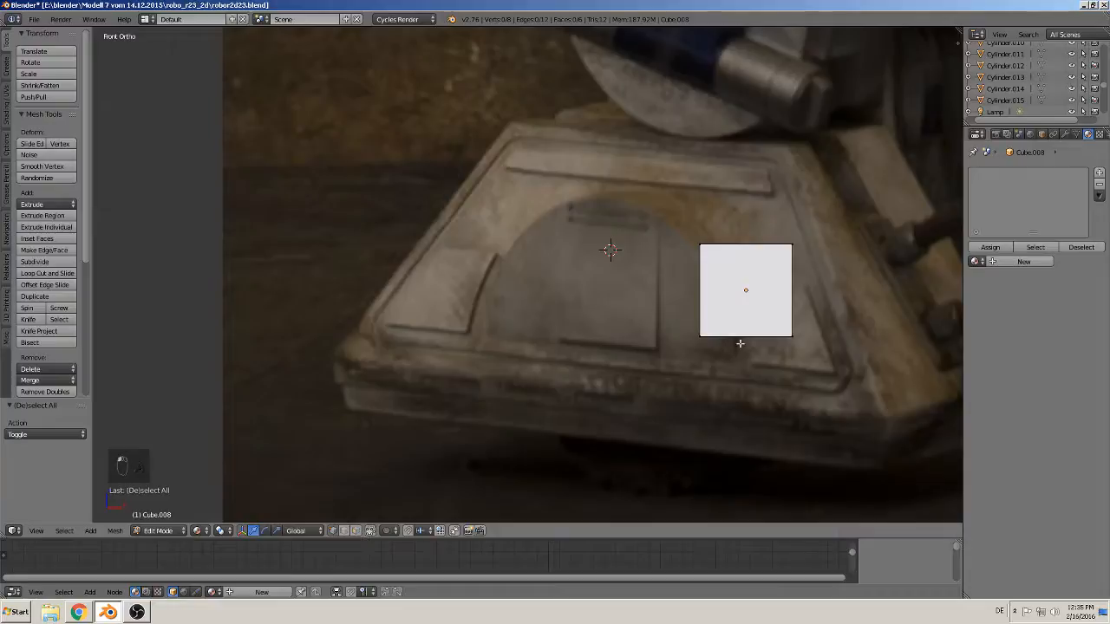
pyautogui.moveTo(833, 391); pyautogui.dragTo(474, 298, button='middle')
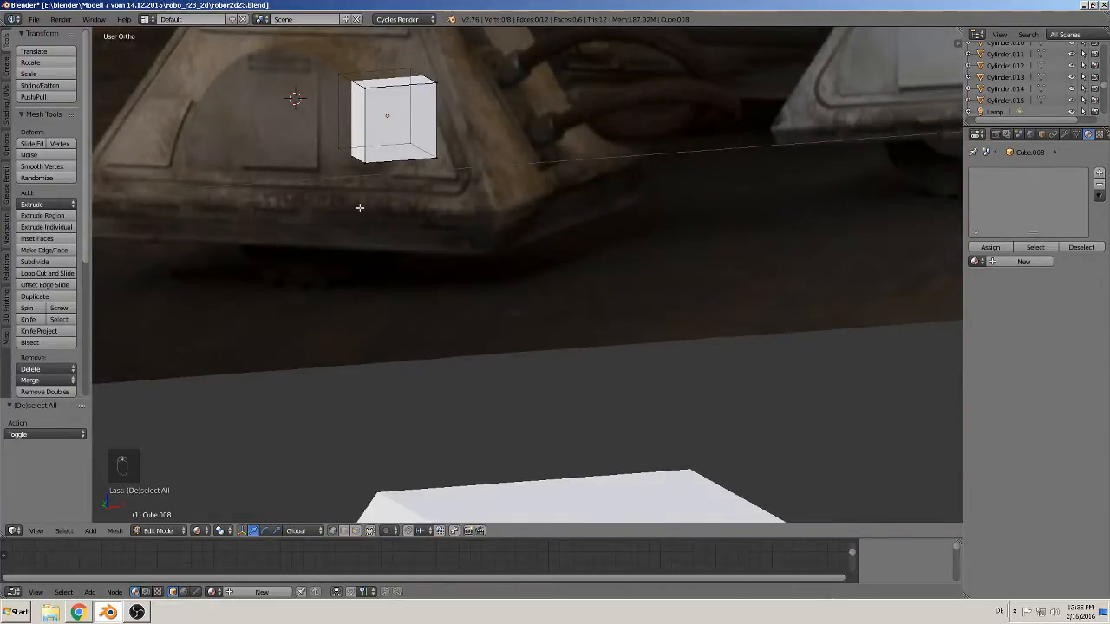
pyautogui.press('KP_1')
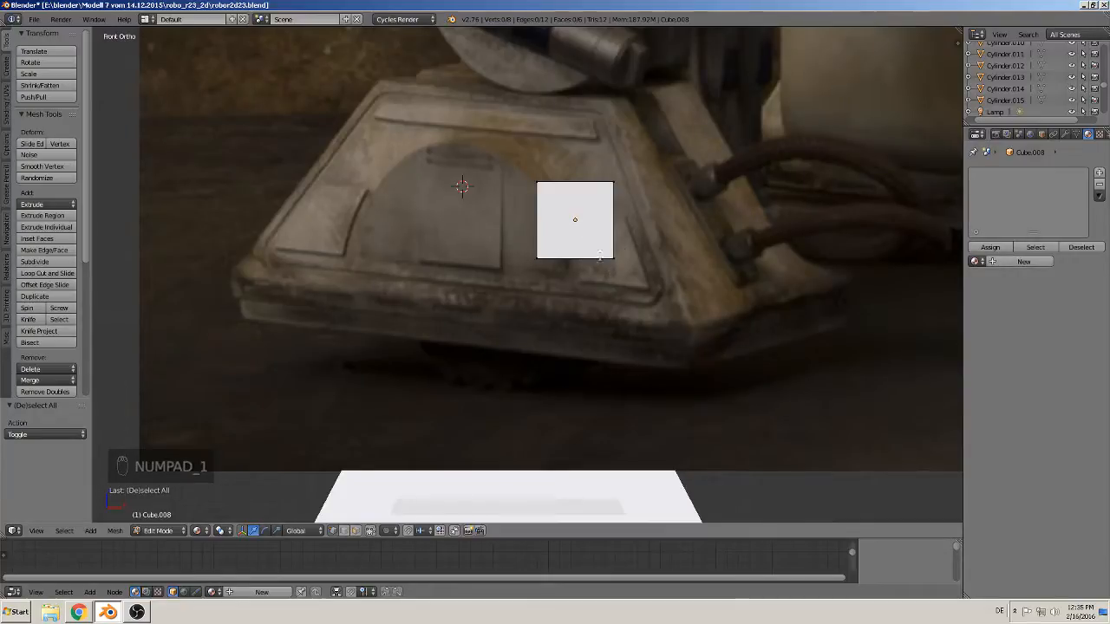
pyautogui.keyDown('shift'); pyautogui.moveTo(635, 363); pyautogui.dragTo(566, 367, button='middle'); pyautogui.keyUp('shift')
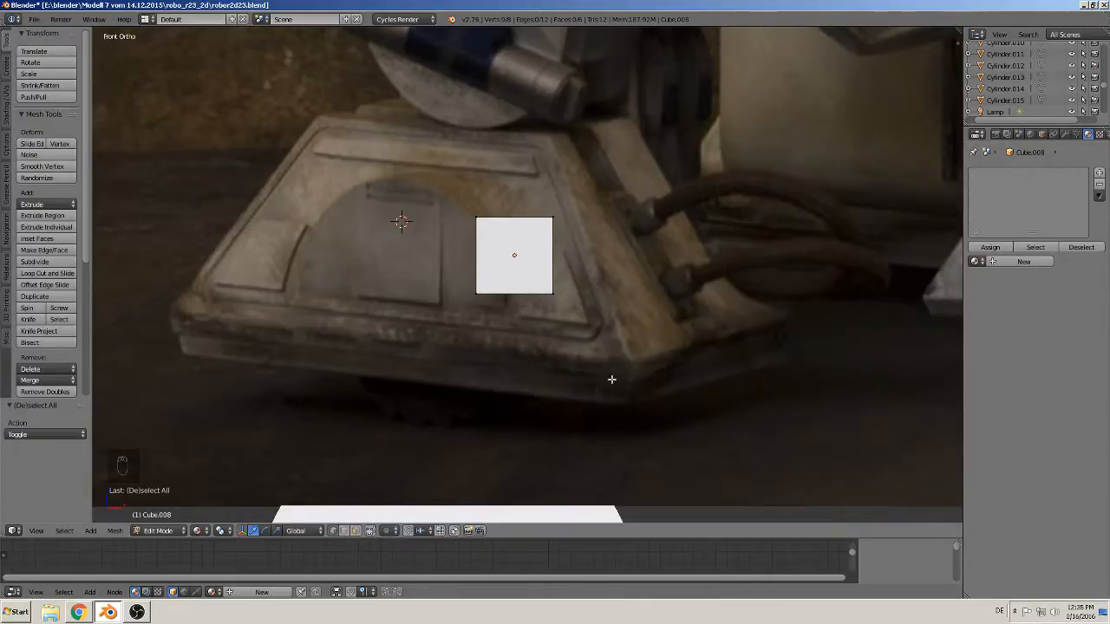
pyautogui.press('b')
pyautogui.moveTo(583, 326); pyautogui.dragTo(427, 275)
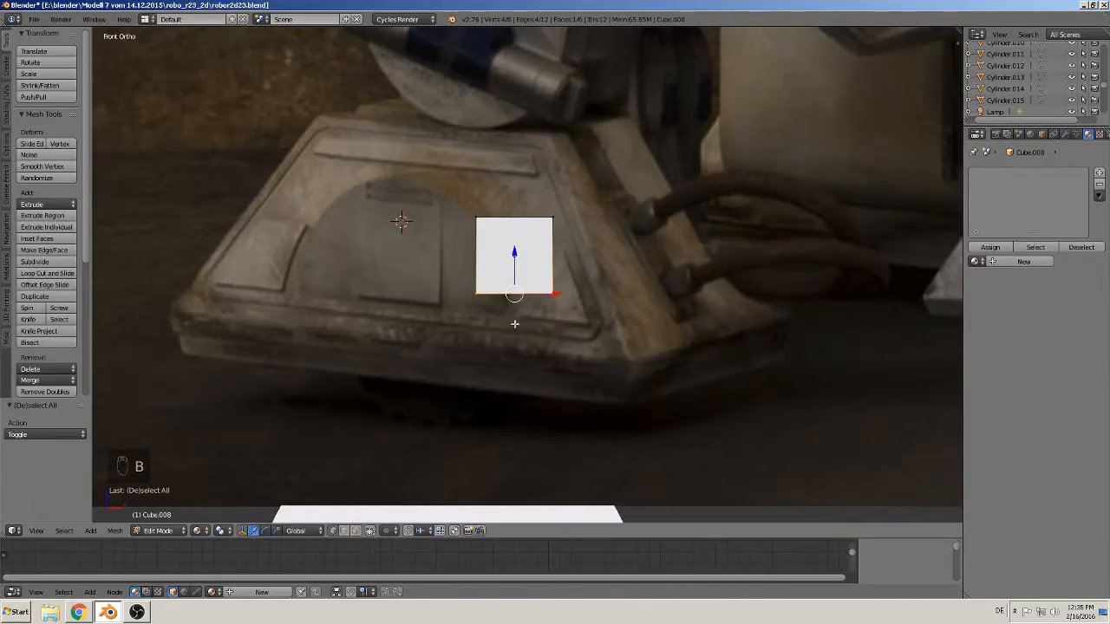
pyautogui.moveTo(509, 244); pyautogui.dragTo(516, 288)
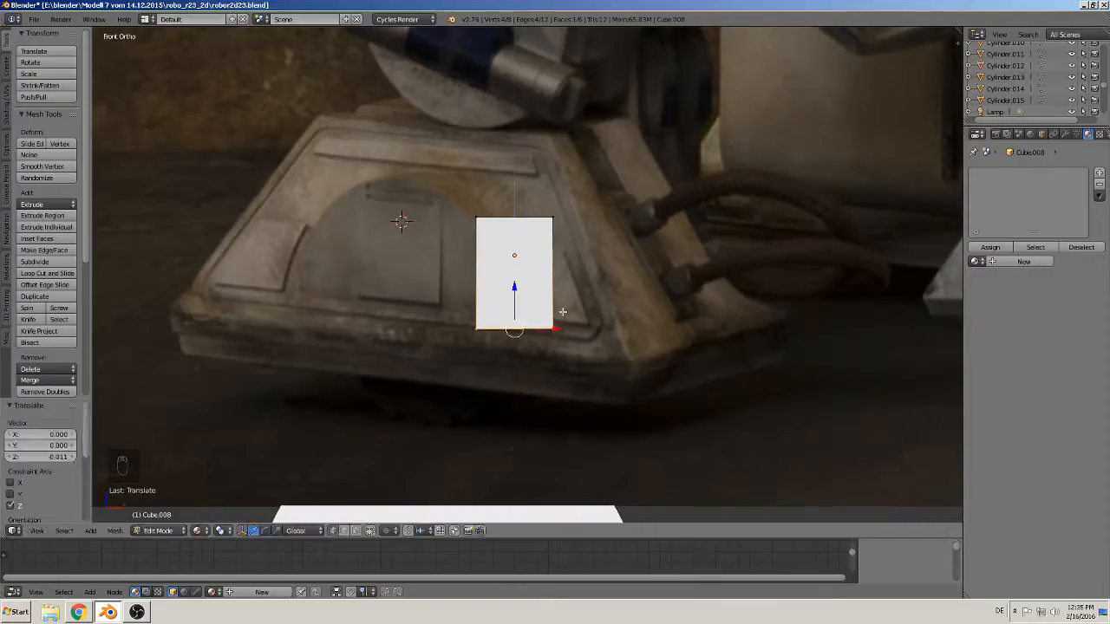
pyautogui.press('s')
pyautogui.rightClick(635, 351)
pyautogui.keyDown('shift'); pyautogui.moveTo(508, 362); pyautogui.dragTo(494, 405, button='middle'); pyautogui.keyUp('shift')
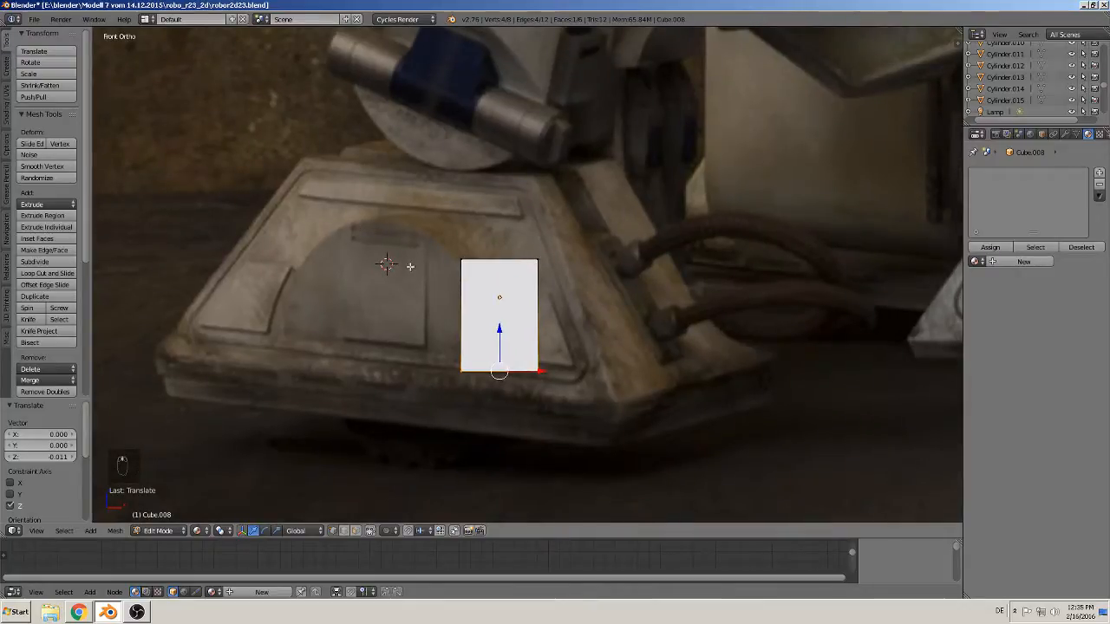
pyautogui.keyDown('shift'); pyautogui.moveTo(480, 341); pyautogui.dragTo(509, 403, button='middle'); pyautogui.keyUp('shift')
pyautogui.scroll(3, 476, 369)
# Return to Object Mode and move the block about -0.076 along Y, out in front of the reference photo
pyautogui.press('Tab')
pyautogui.scroll(-3, 486, 373)
pyautogui.moveTo(458, 329); pyautogui.dragTo(626, 443)
pyautogui.keyDown('shift'); pyautogui.moveTo(670, 478); pyautogui.dragTo(532, 405, button='middle'); pyautogui.keyUp('shift')
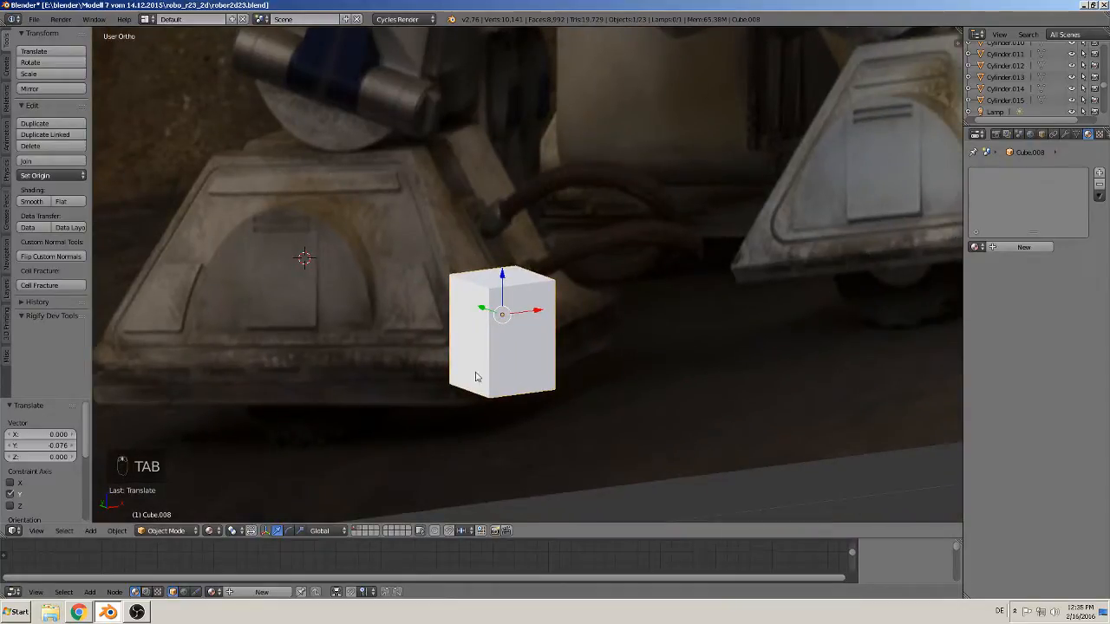
pyautogui.scroll(3, 499, 369)
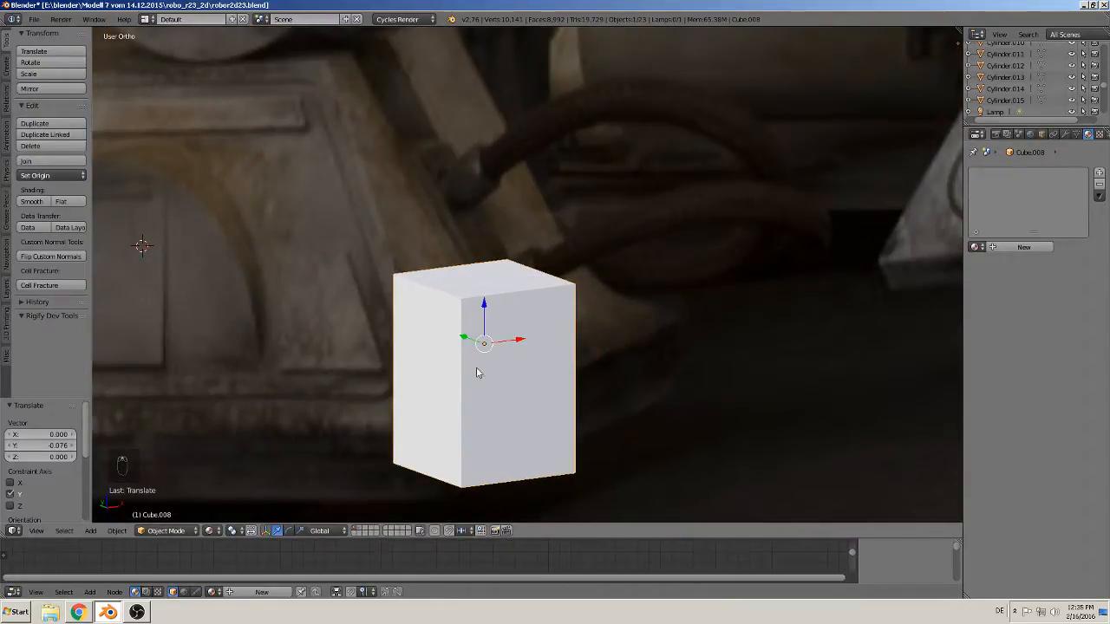
# Flatten the block into a thin plate by scaling it to about 0.091 along Y
pyautogui.press('s')
pyautogui.press('y')
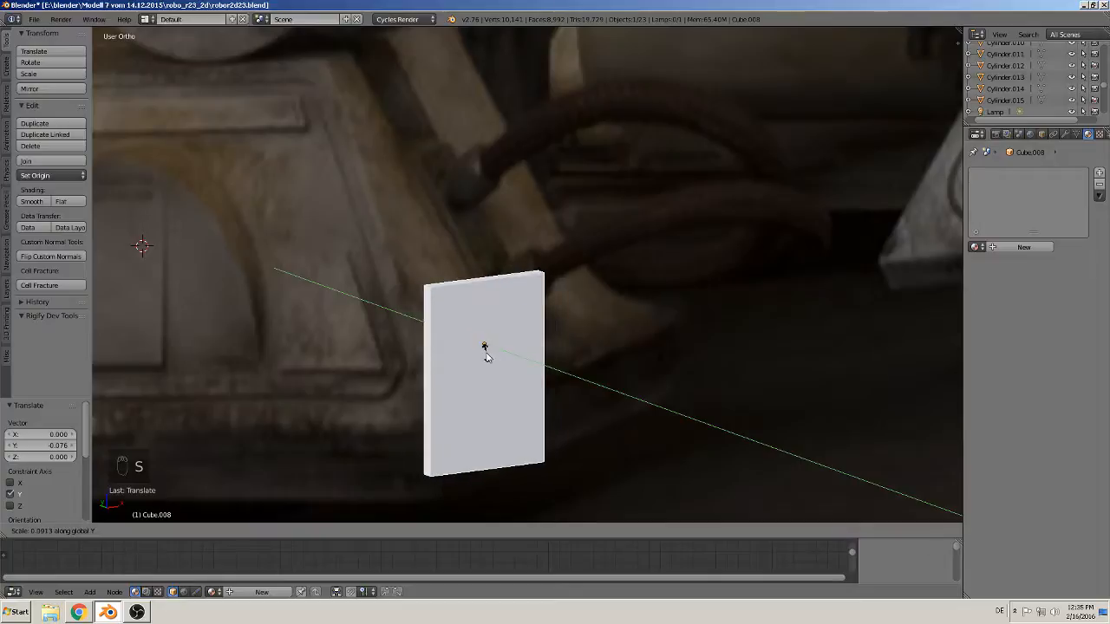
pyautogui.click(479, 369)
pyautogui.scroll(-3, 479, 369)
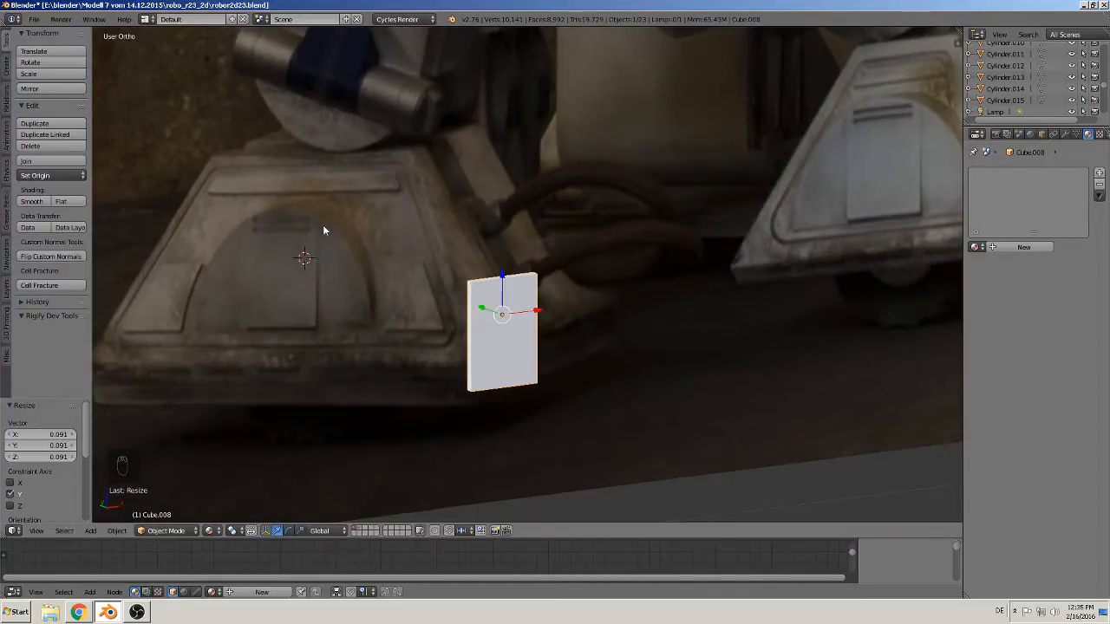
pyautogui.moveTo(474, 288); pyautogui.dragTo(508, 339, button='middle')
pyautogui.scroll(3, 511, 340)
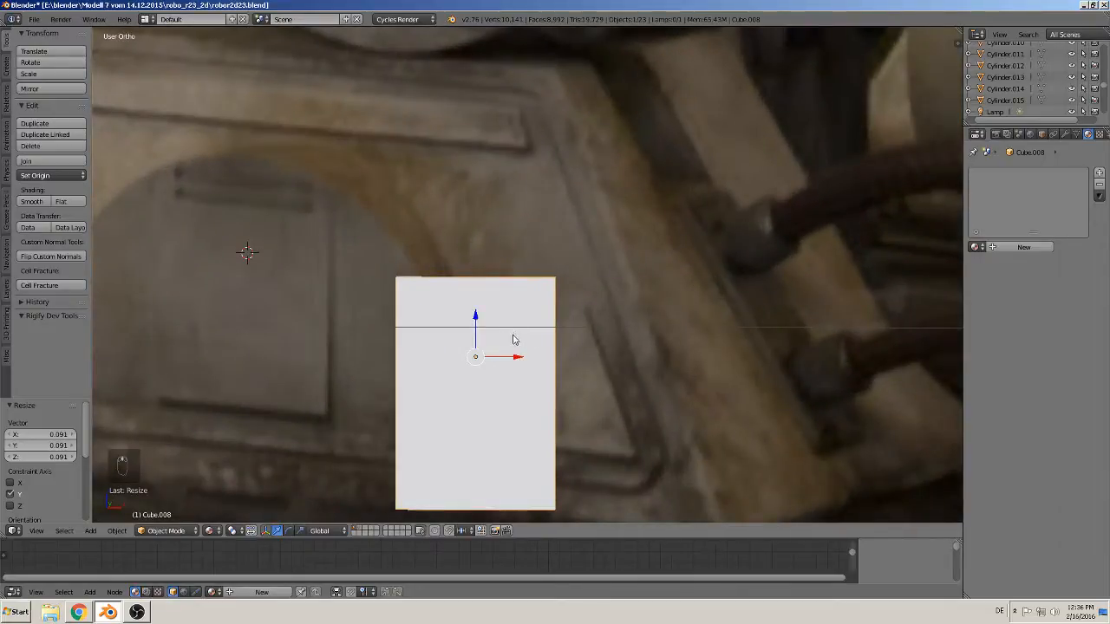
# Add two vertical loop cuts to the plate and spread them toward its side edges by scaling about 2.467 along X
pyautogui.press('Tab')
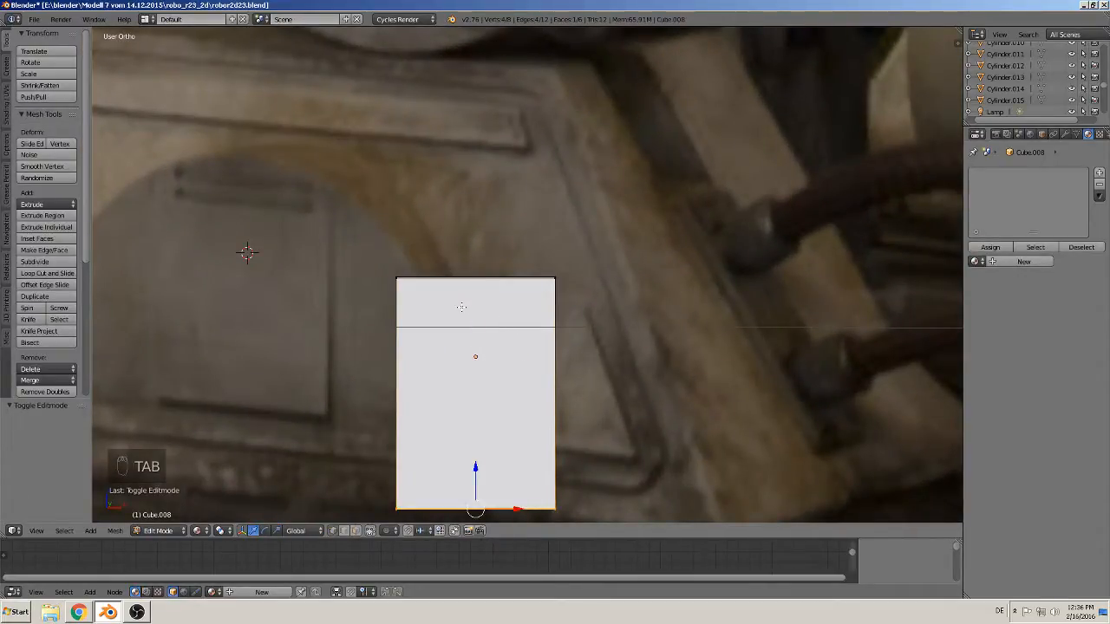
pyautogui.hotkey('ctrl', 'r')
pyautogui.scroll(1, 462, 307)
pyautogui.click(461, 307)
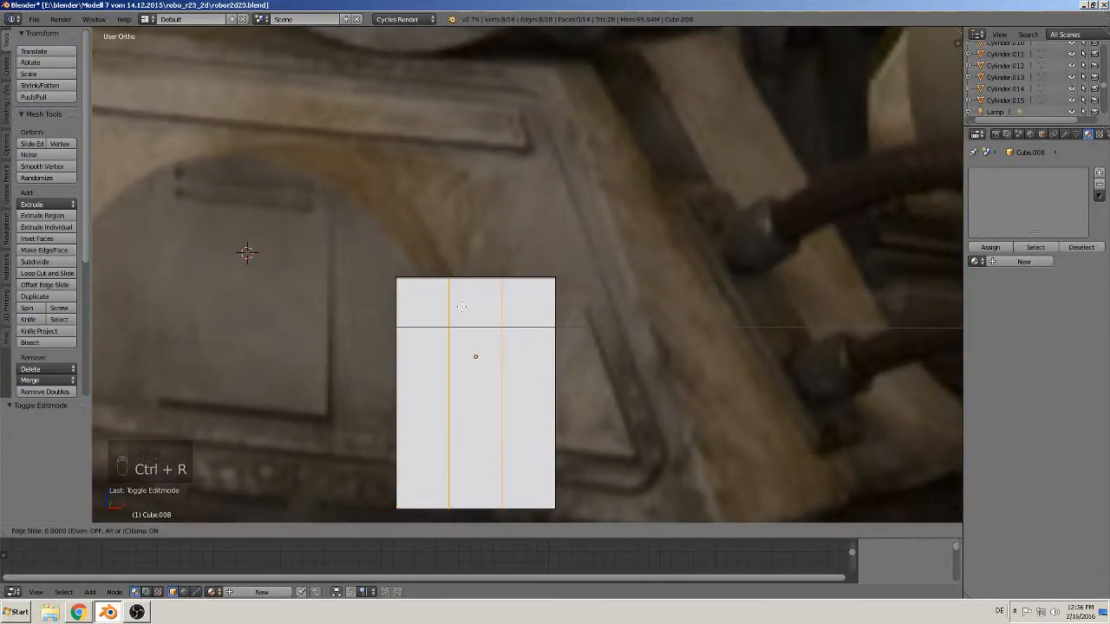
pyautogui.rightClick(464, 307)
pyautogui.press('s')
pyautogui.press('x')
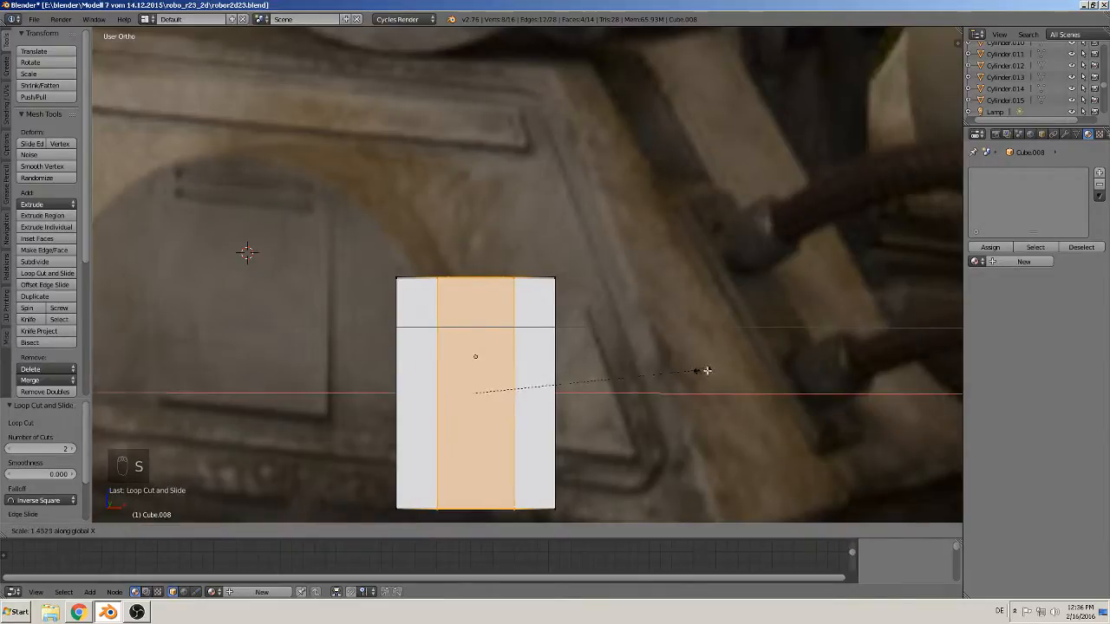
pyautogui.click(859, 394)
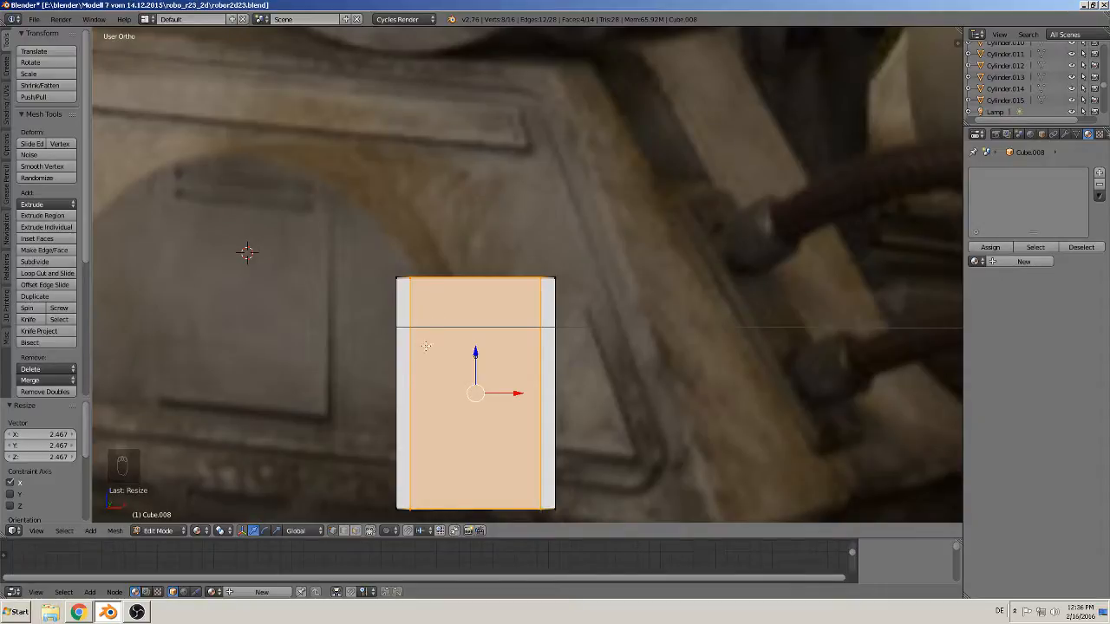
# Add two horizontal loop cuts across the plate, one just below its top edge and one slightly beneath the first
pyautogui.hotkey('ctrl', 'r')
pyautogui.click(399, 379)
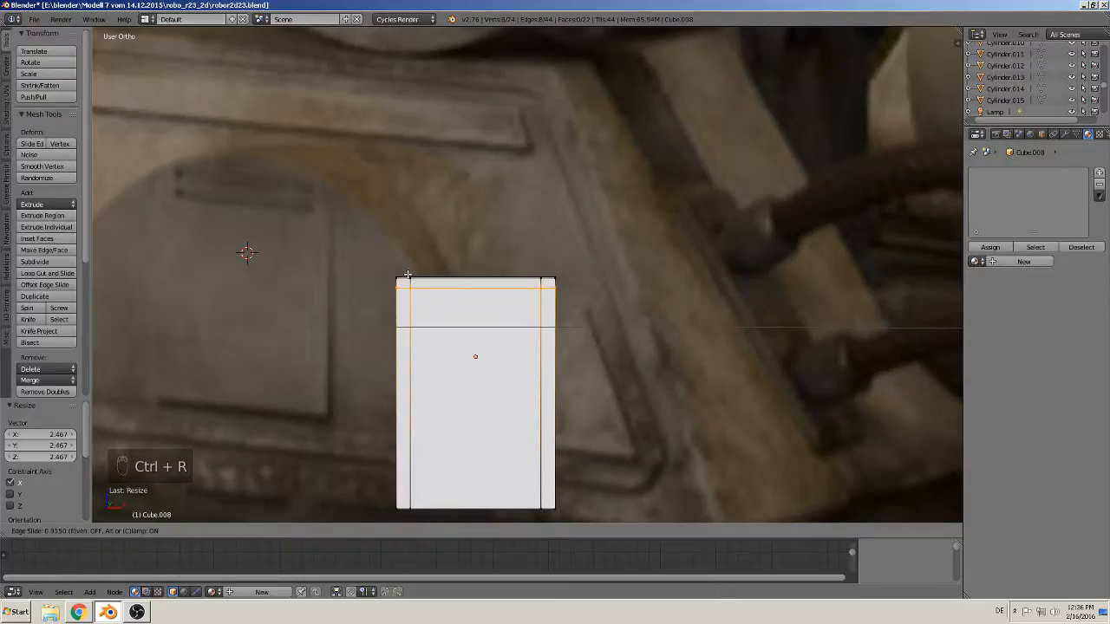
pyautogui.click(408, 272)
pyautogui.hotkey('ctrl', 'r')
pyautogui.click(471, 248)
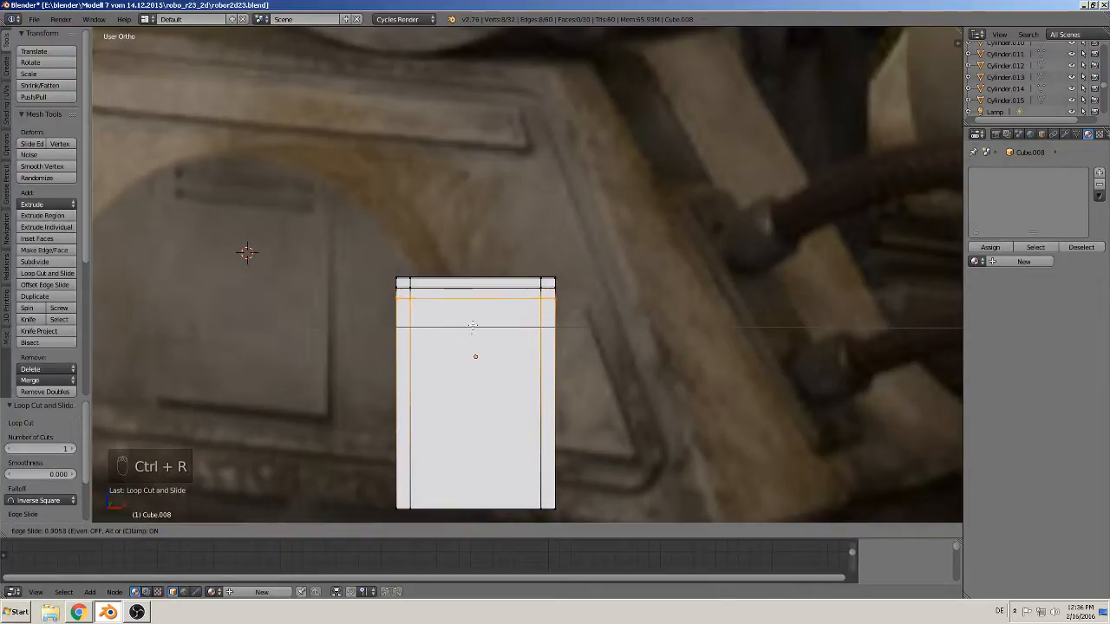
pyautogui.click(476, 323)
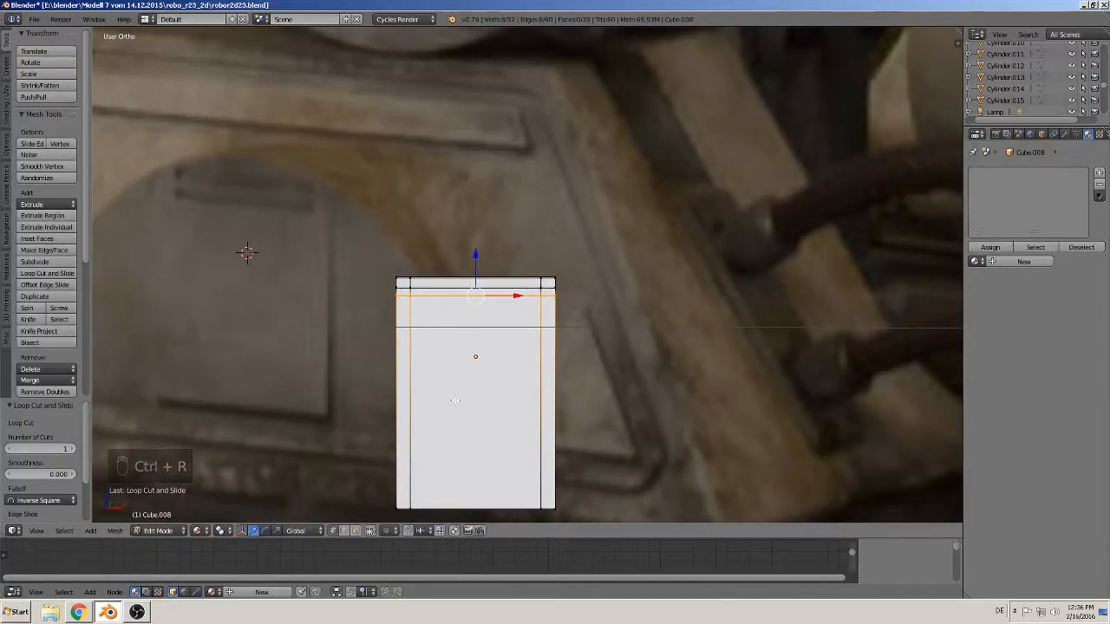
# Add two more closely spaced horizontal loop cuts directly beneath the existing pair to outline the narrow slots near the plate's top
pyautogui.hotkey('ctrl', 'r')
pyautogui.click(471, 321)
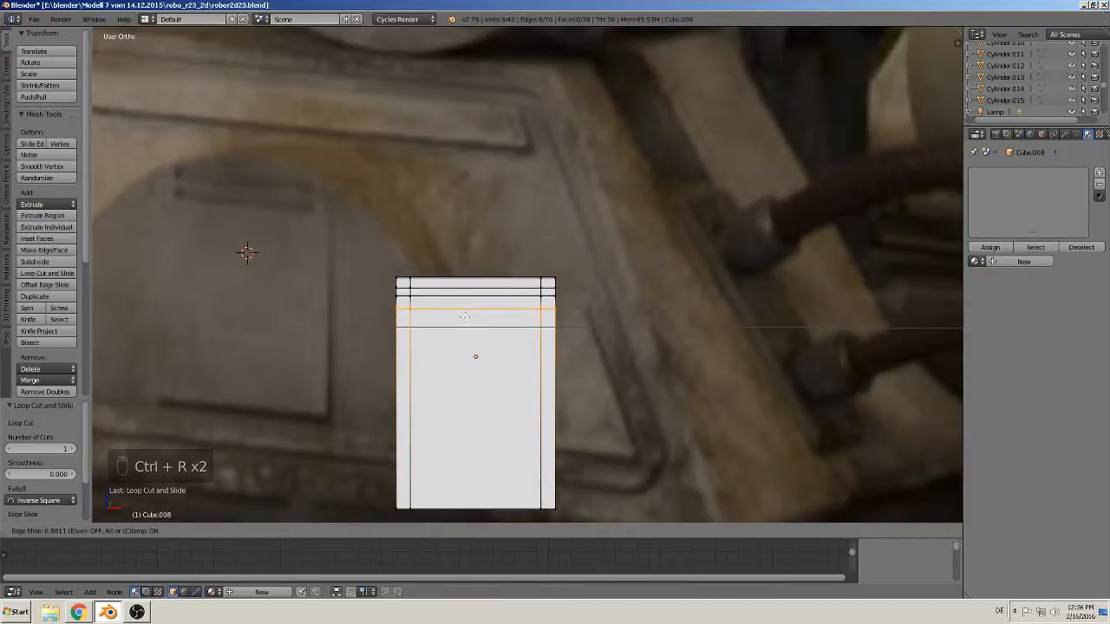
pyautogui.click(471, 350)
pyautogui.hotkey('ctrl', 'r')
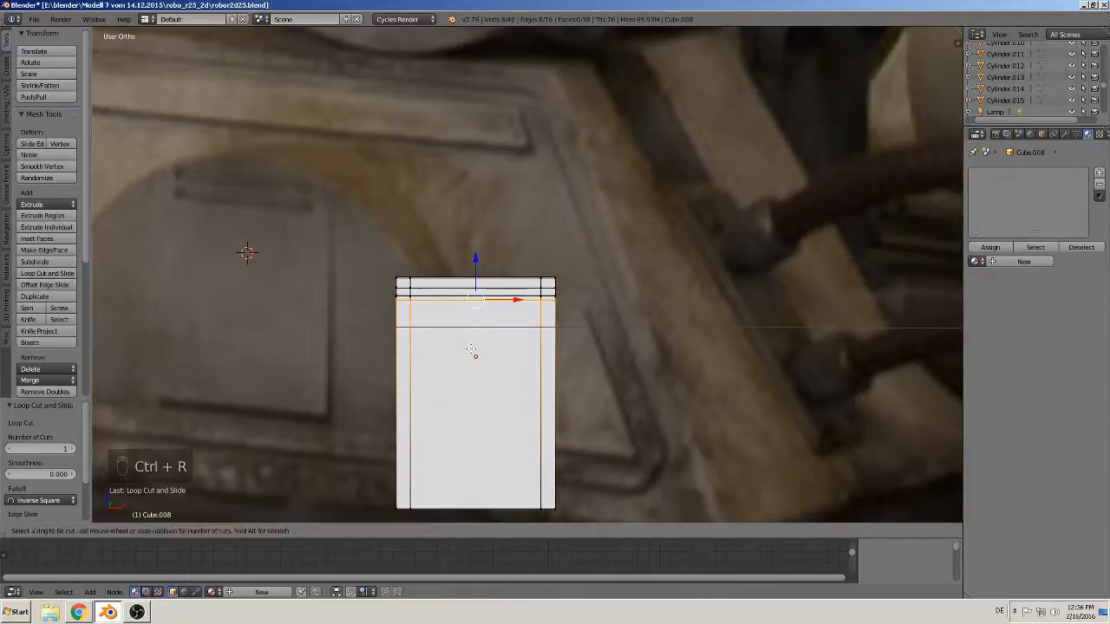
pyautogui.rightClick(469, 341)
pyautogui.hotkey('ctrl', 'r')
pyautogui.click(438, 373)
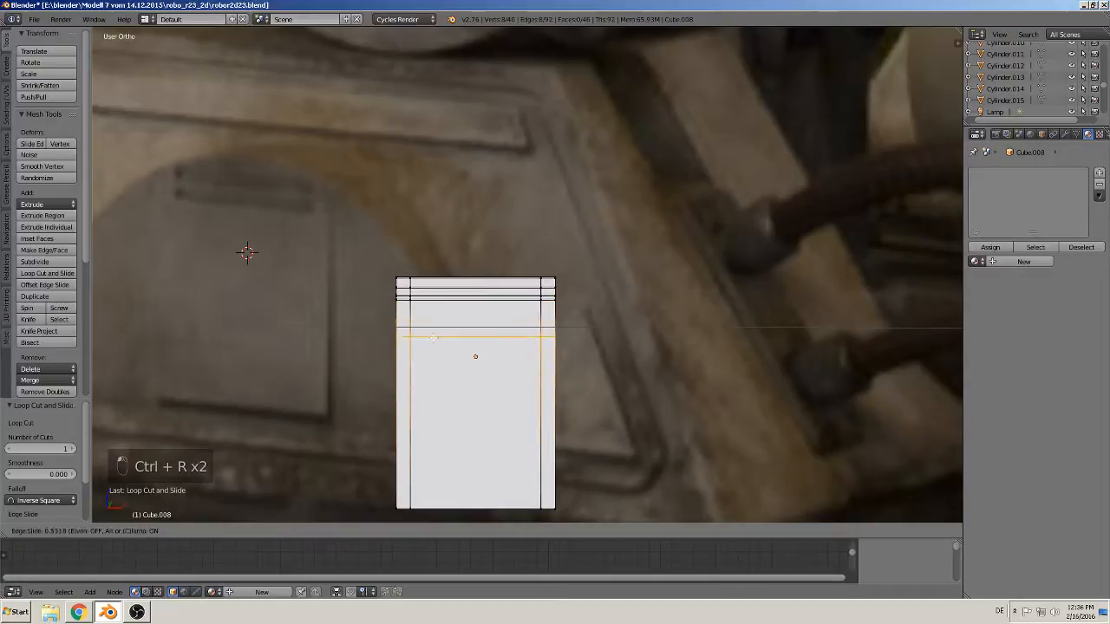
pyautogui.click(442, 318)
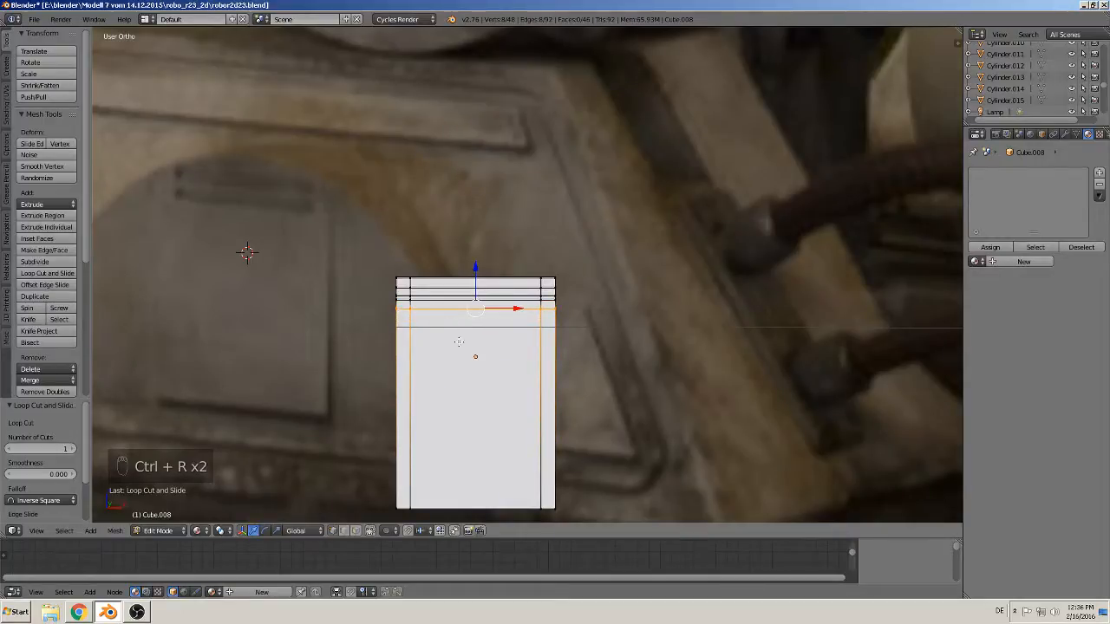
pyautogui.scroll(4, 468, 347)
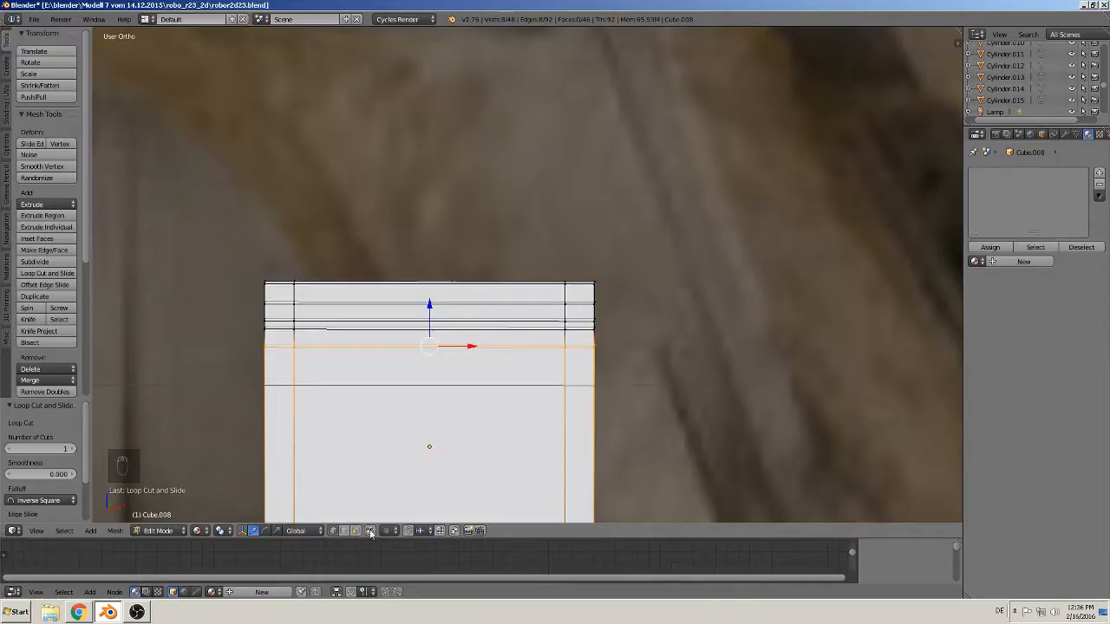
# Select the two narrow slot faces near the plate's top and extrude them inward about 0.00076 along Y
pyautogui.moveTo(374, 499); pyautogui.dragTo(365, 427, button='middle')
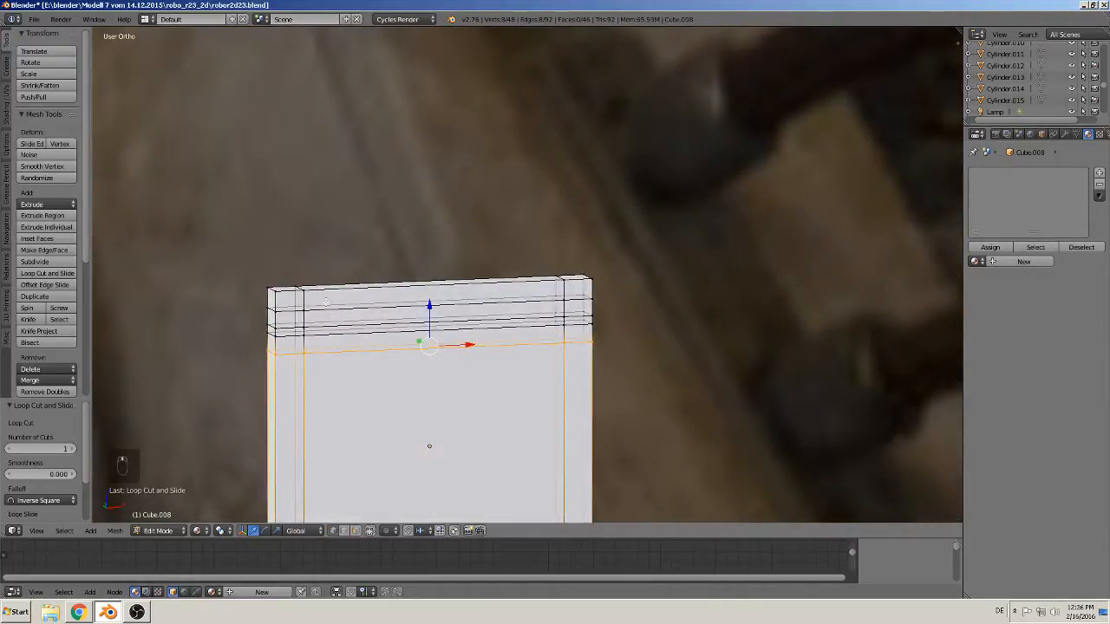
pyautogui.click(370, 532)
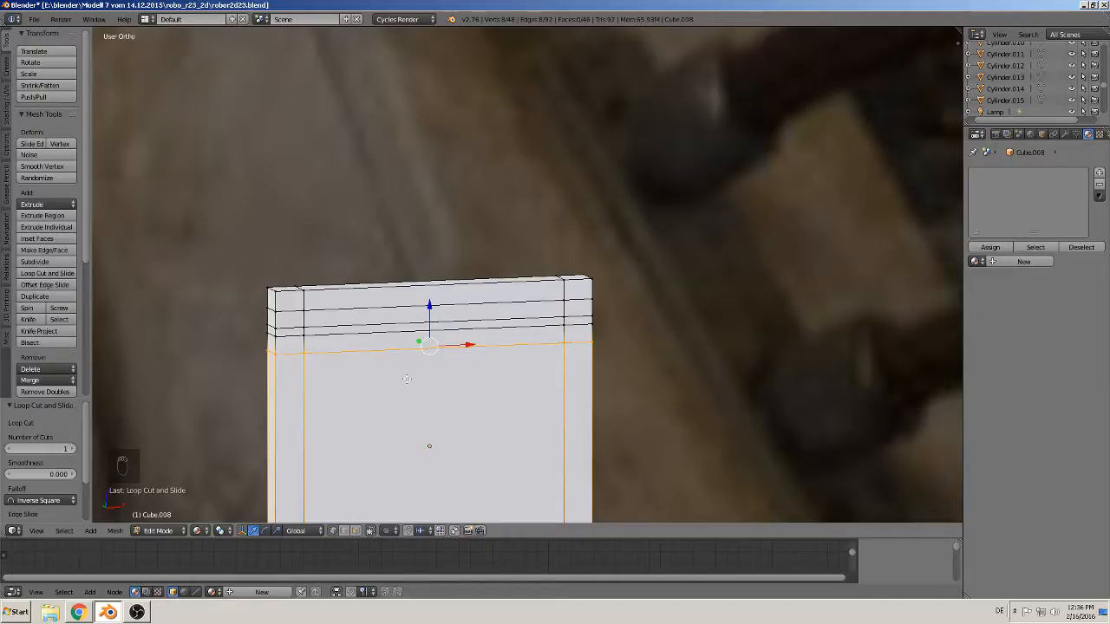
pyautogui.moveTo(403, 412); pyautogui.dragTo(460, 409, button='middle')
pyautogui.click(354, 532)
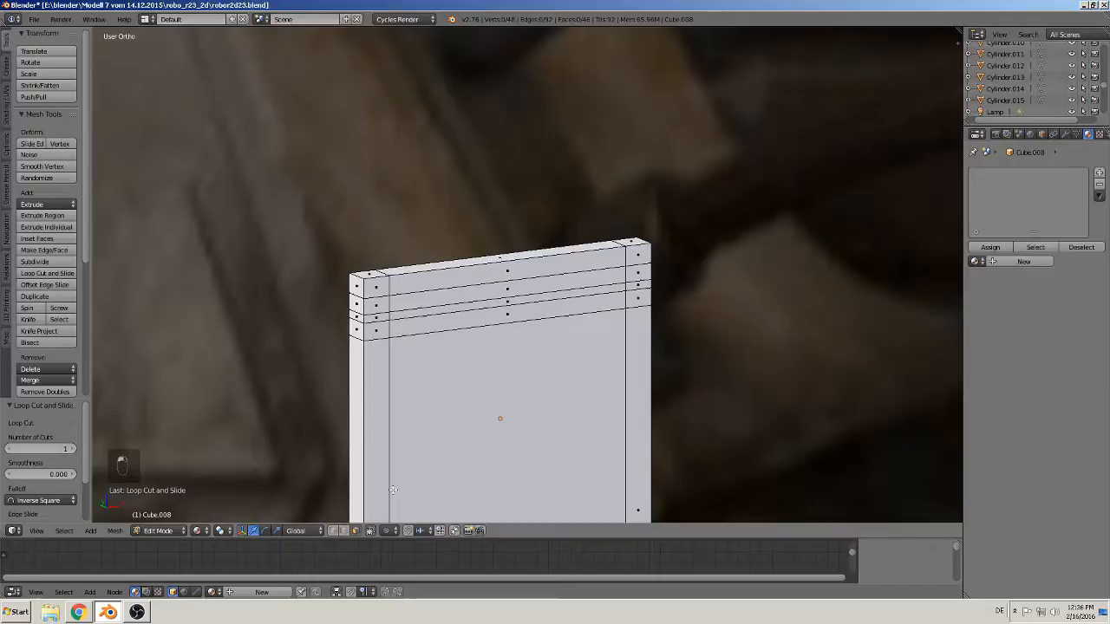
pyautogui.click(481, 289)
pyautogui.keyDown('shift'); pyautogui.click(487, 314); pyautogui.keyUp('shift')
pyautogui.moveTo(485, 344); pyautogui.dragTo(564, 387, button='middle')
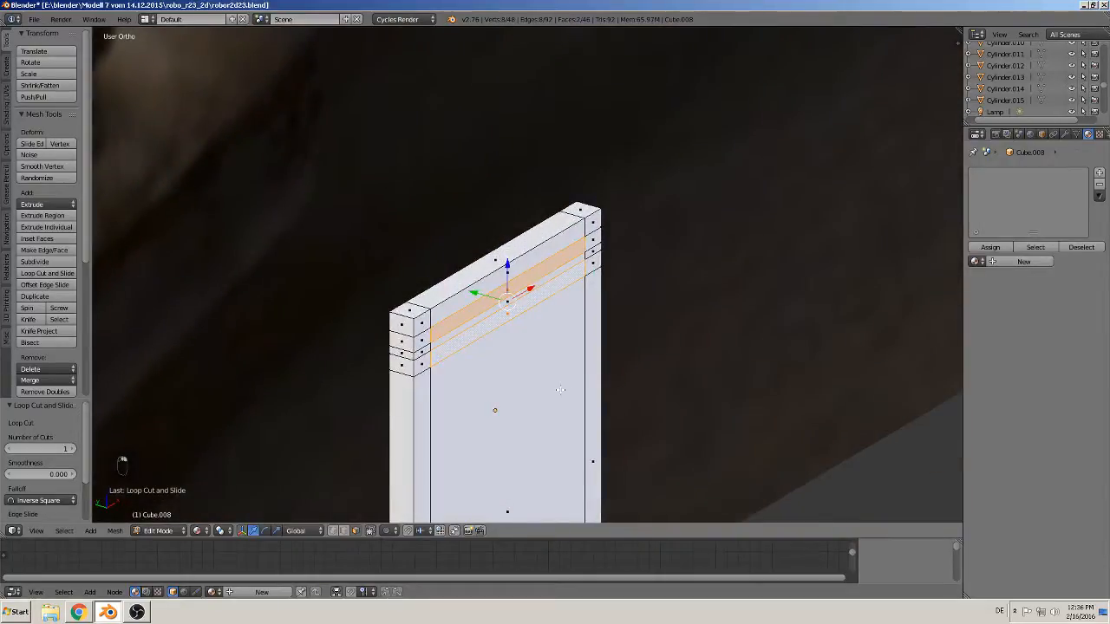
pyautogui.press('e')
pyautogui.moveTo(474, 293); pyautogui.dragTo(471, 286)
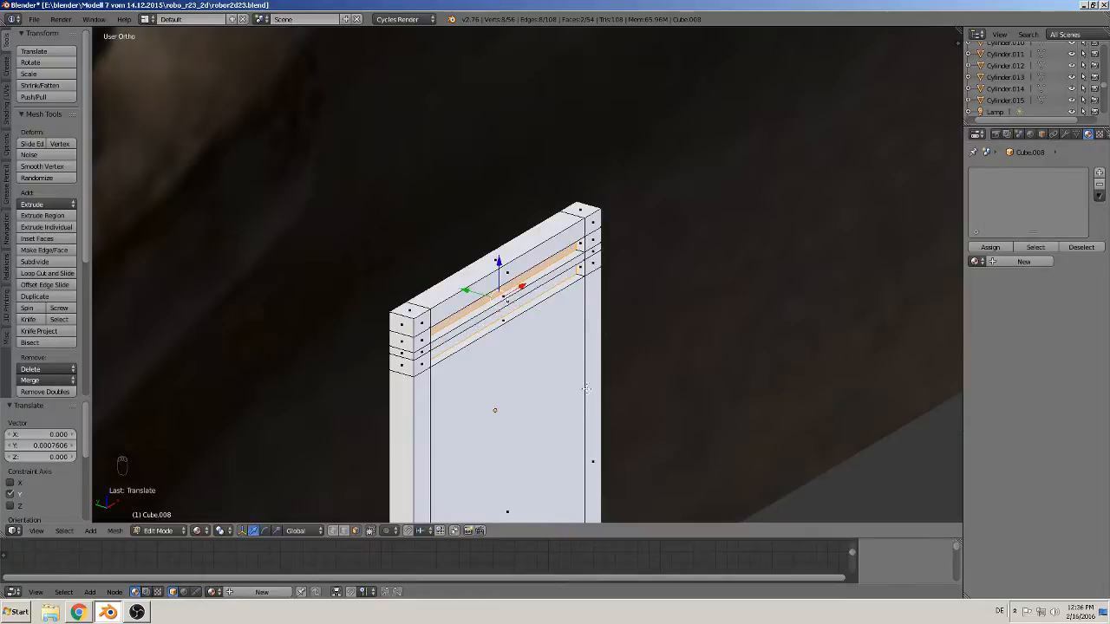
pyautogui.press('Tab')
pyautogui.moveTo(592, 396); pyautogui.dragTo(441, 384, button='middle')
pyautogui.scroll(-1, 499, 368)
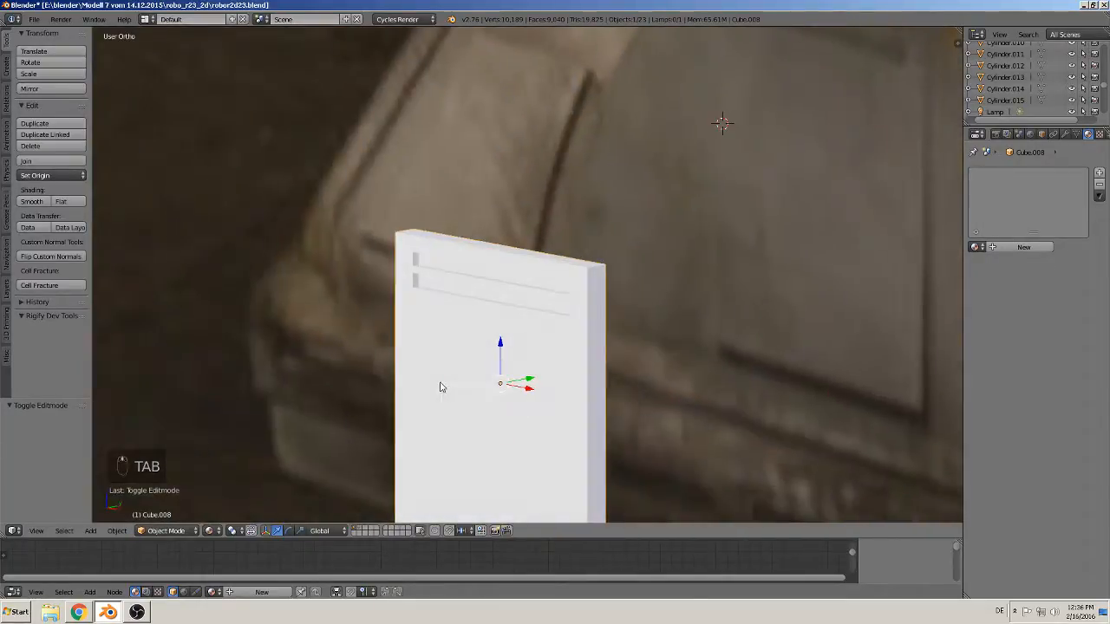
# Bring the slotted plate to the foot model by moving it about -0.258 along Y, plus about -0.021 along X and 0.024 along Y
pyautogui.moveTo(528, 339); pyautogui.dragTo(752, 106, button='middle')
pyautogui.scroll(-6, 685, 286)
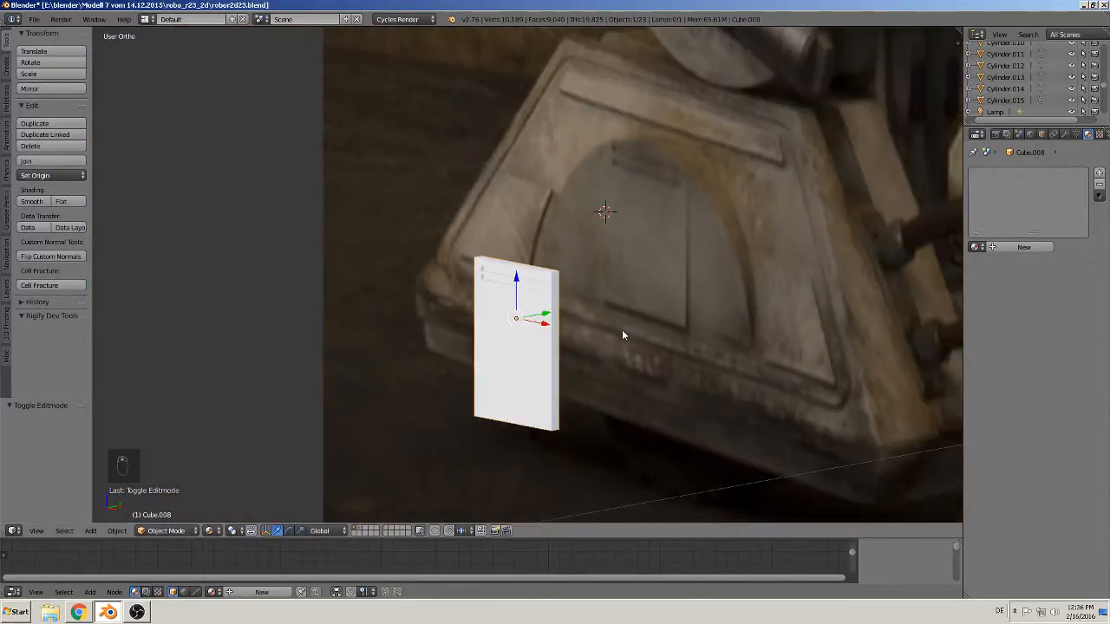
pyautogui.keyDown('shift'); pyautogui.moveTo(314, 482); pyautogui.dragTo(424, 290, button='middle'); pyautogui.keyUp('shift')
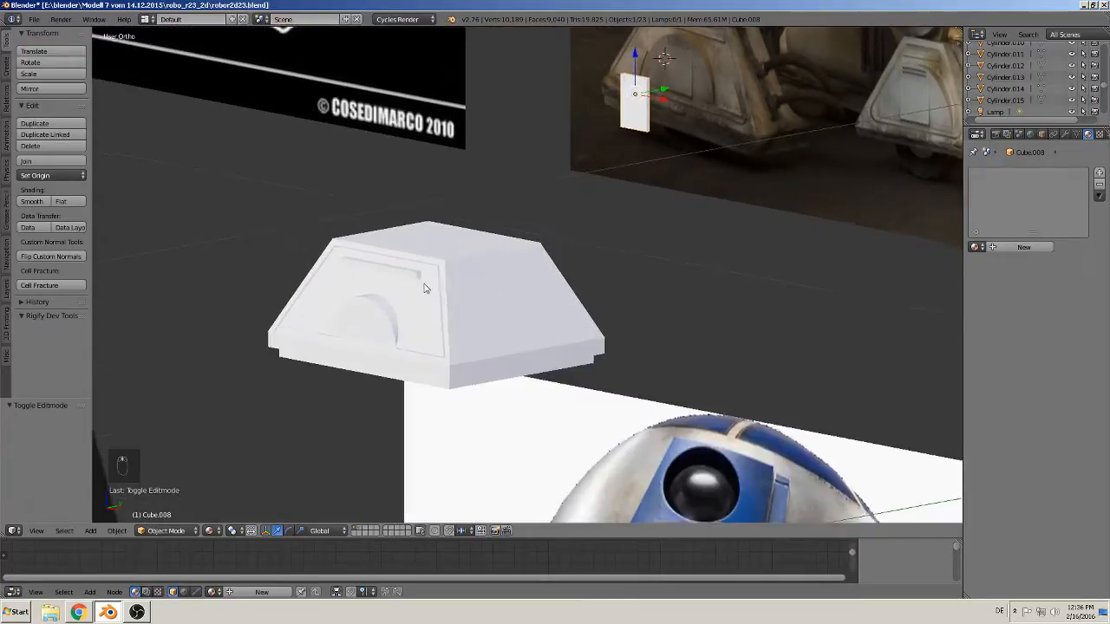
pyautogui.moveTo(663, 92); pyautogui.dragTo(391, 176)
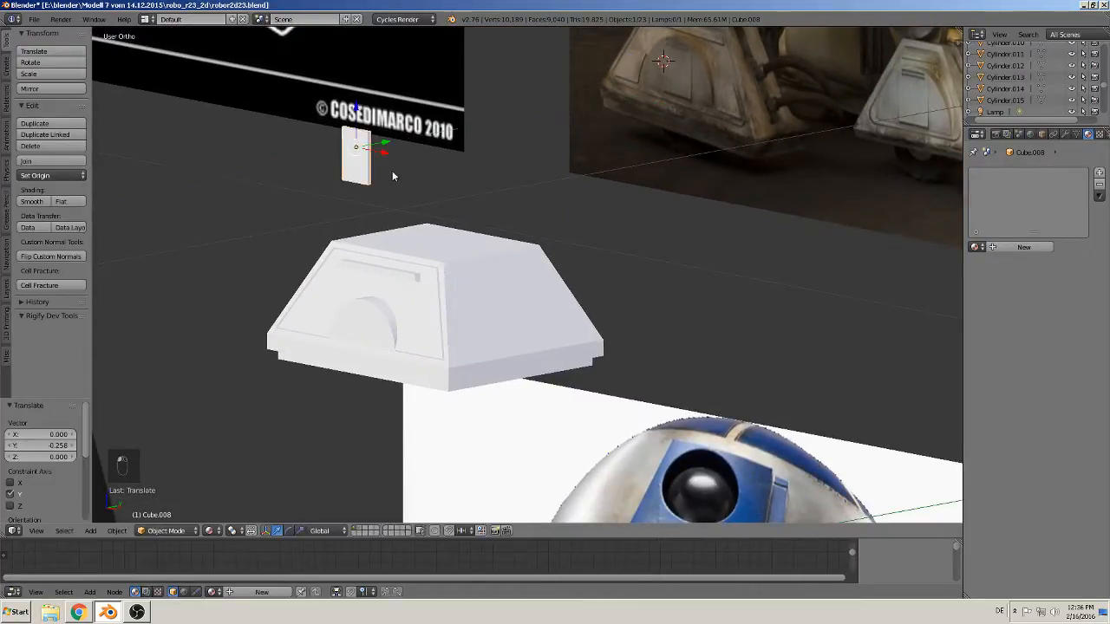
pyautogui.press('KP_7')
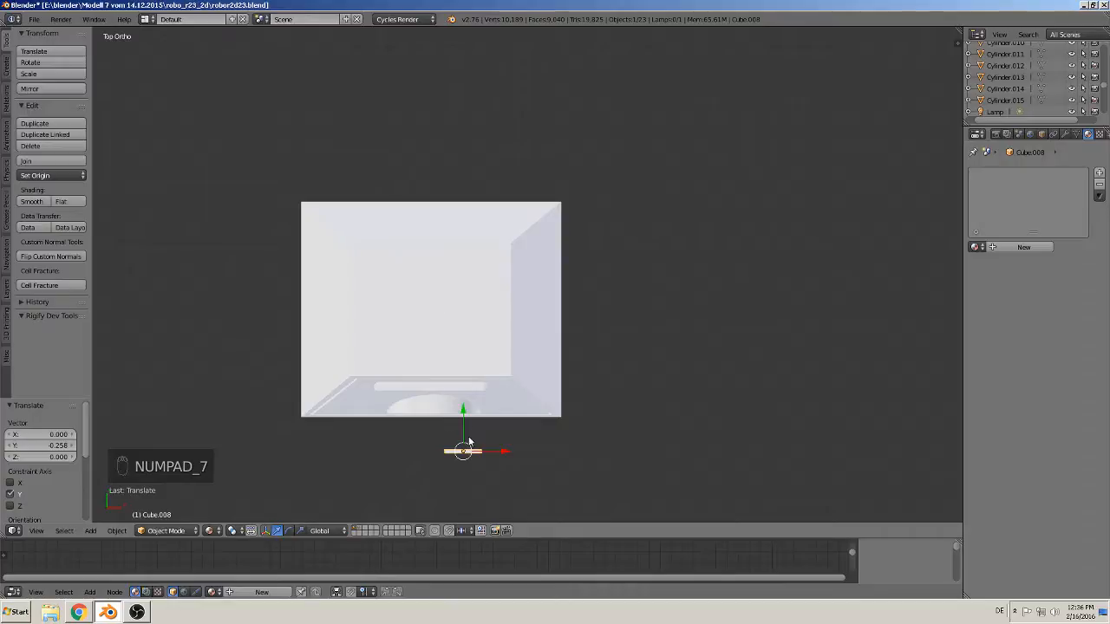
pyautogui.press('g')
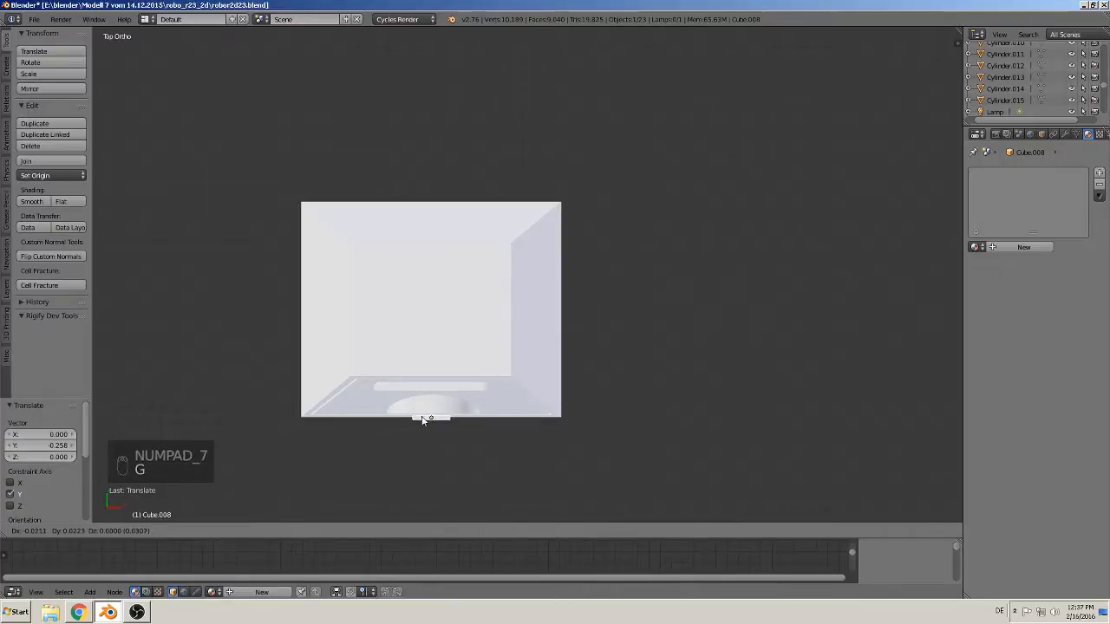
pyautogui.click(423, 418)
# Lower the slotted plate about 0.125 along Z so it sits in front of the half-round arch
pyautogui.press('KP_1')
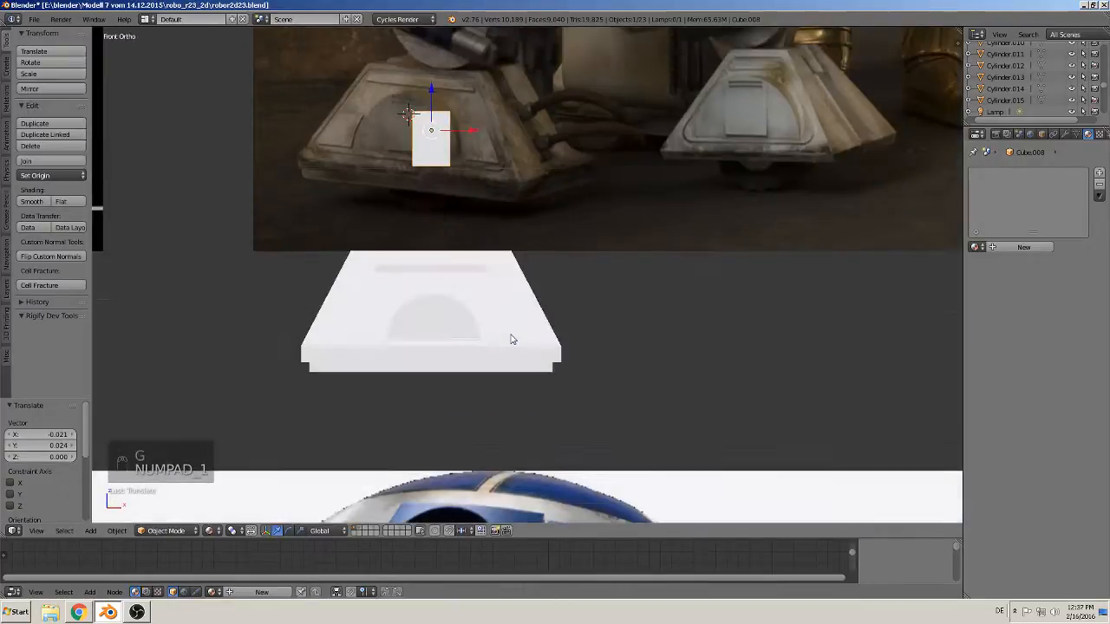
pyautogui.moveTo(440, 91); pyautogui.dragTo(449, 286)
pyautogui.scroll(3, 455, 312)
pyautogui.keyDown('shift'); pyautogui.moveTo(482, 343); pyautogui.dragTo(660, 300, button='middle'); pyautogui.keyUp('shift')
pyautogui.scroll(3, 625, 337)
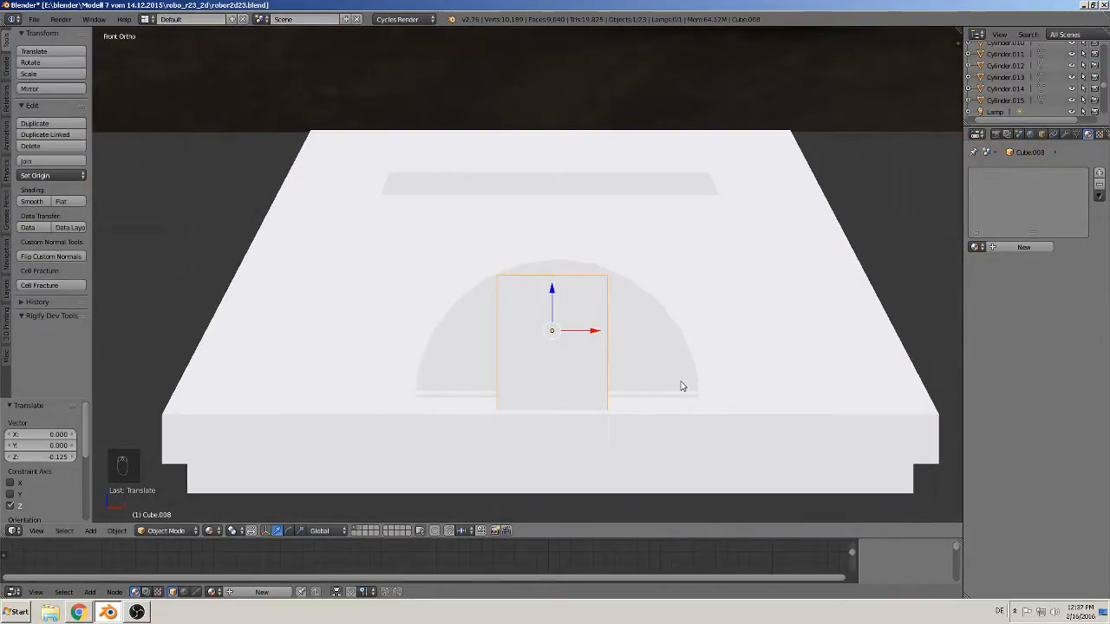
# Scale the slotted plate to about 0.827 and nudge it along Z, X and Y to fit it against the arch
pyautogui.press('s')
pyautogui.click(657, 392)
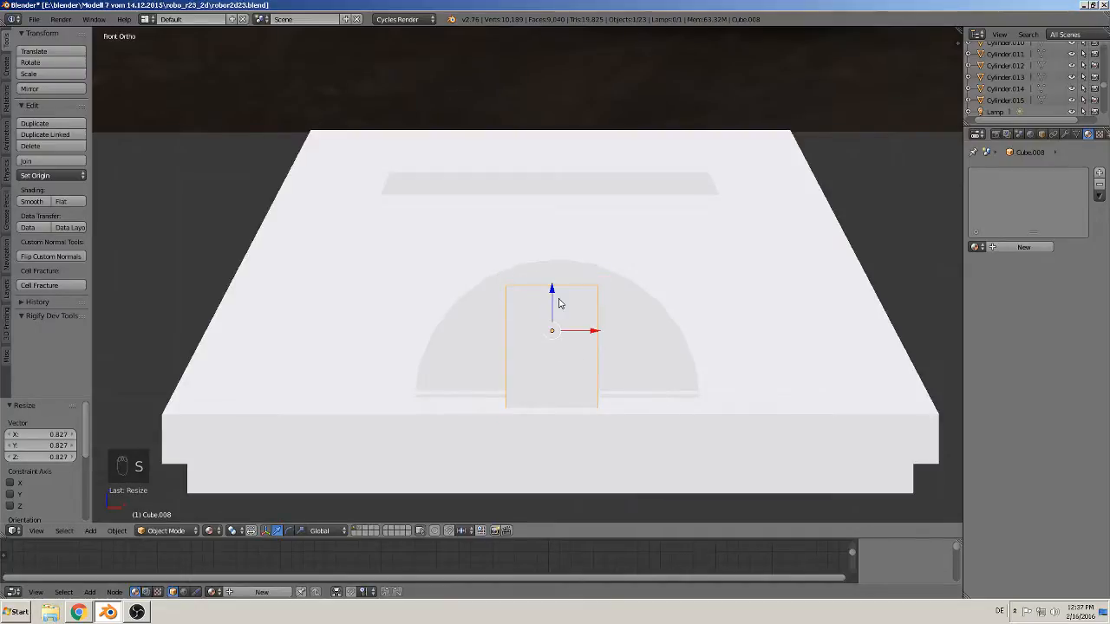
pyautogui.moveTo(559, 303); pyautogui.dragTo(560, 280)
pyautogui.moveTo(590, 317); pyautogui.dragTo(593, 317)
pyautogui.moveTo(593, 318); pyautogui.dragTo(494, 360, button='middle')
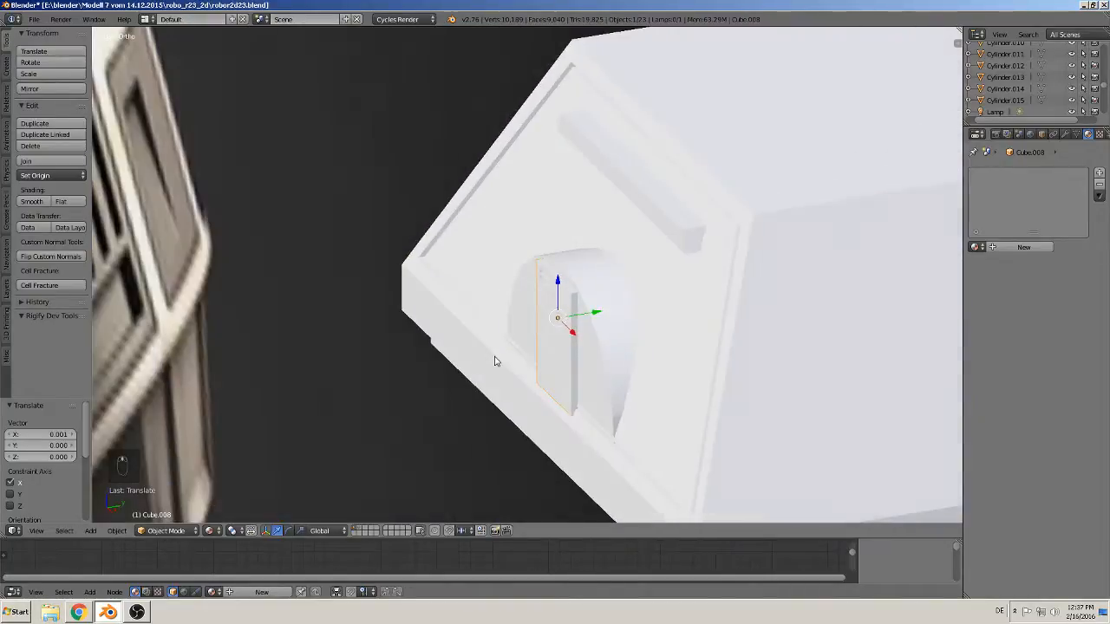
pyautogui.moveTo(596, 317); pyautogui.dragTo(597, 320)
pyautogui.press('a')
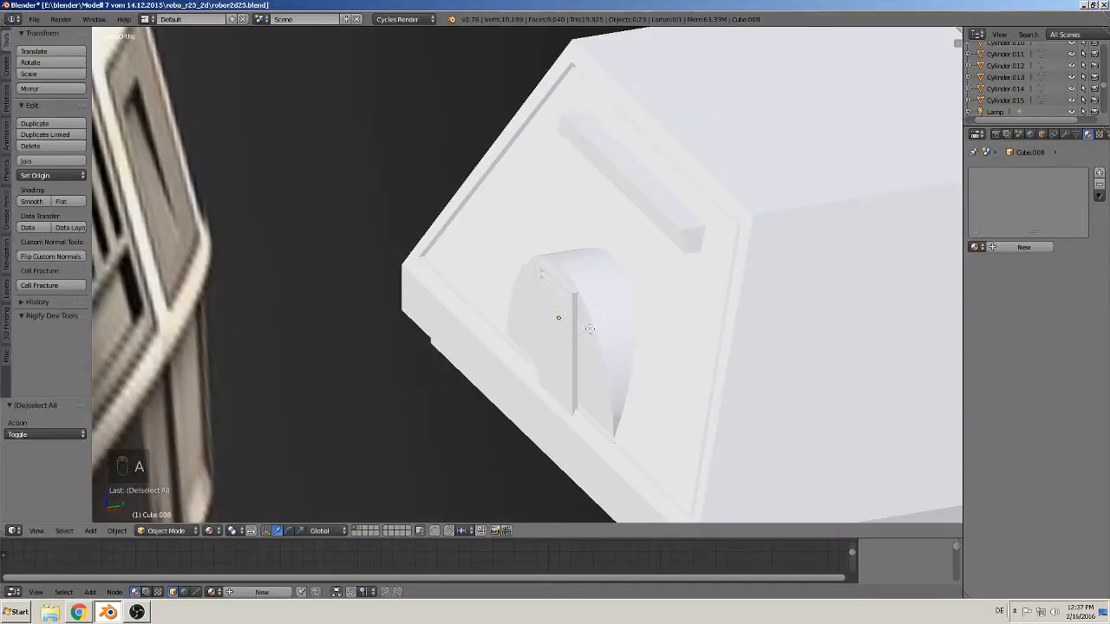
pyautogui.press('Tab')
pyautogui.press('Tab')
# Save the current Blender file
pyautogui.scroll(-5, 572, 339)
pyautogui.moveTo(581, 347); pyautogui.dragTo(633, 322, button='middle')
pyautogui.scroll(-2, 542, 260)
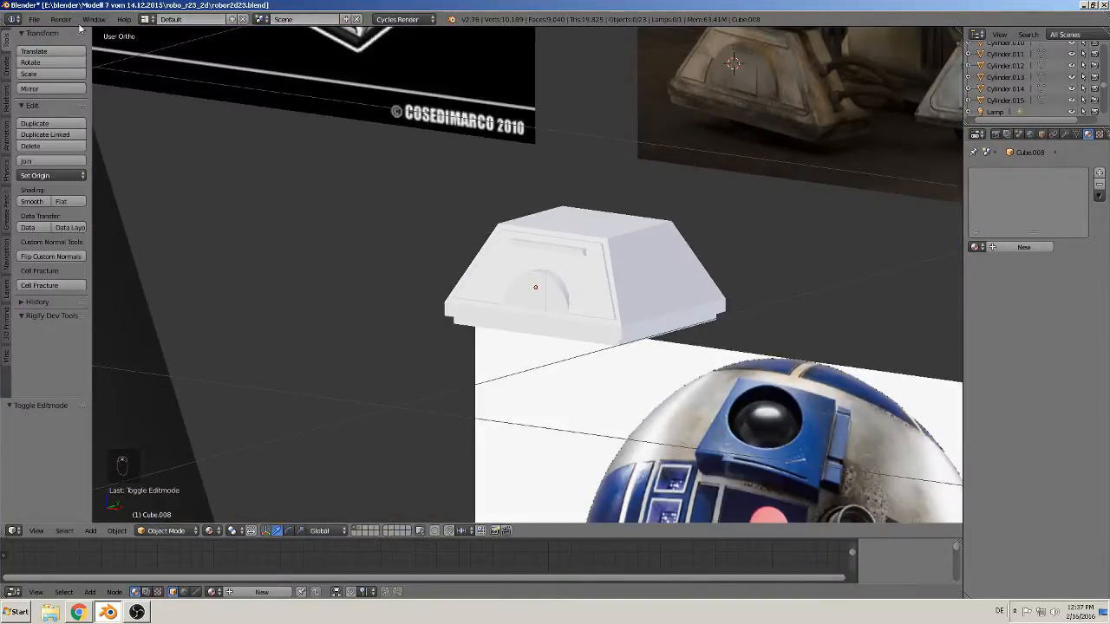
pyautogui.click(40, 19)
pyautogui.click(45, 107)
# Examine the foot in the reference photo, especially the small raised panel beside the arch
pyautogui.scroll(-5, 583, 161)
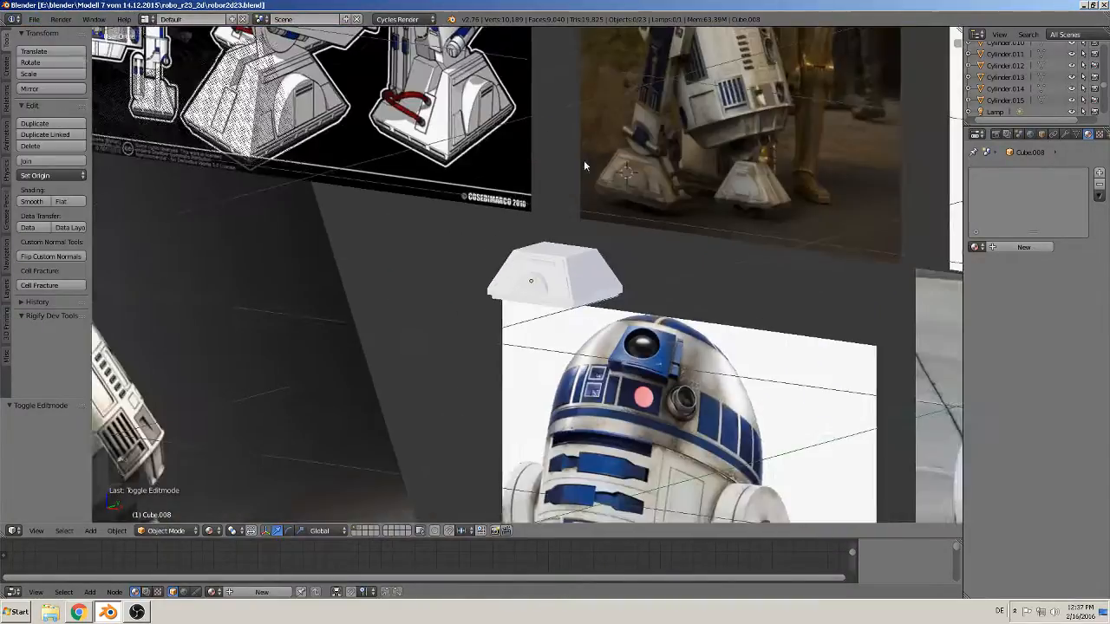
pyautogui.scroll(1, 607, 173)
pyautogui.keyDown('shift'); pyautogui.moveTo(638, 184); pyautogui.dragTo(564, 235, button='middle'); pyautogui.keyUp('shift')
pyautogui.press('KP_1')
pyautogui.scroll(9, 607, 260)
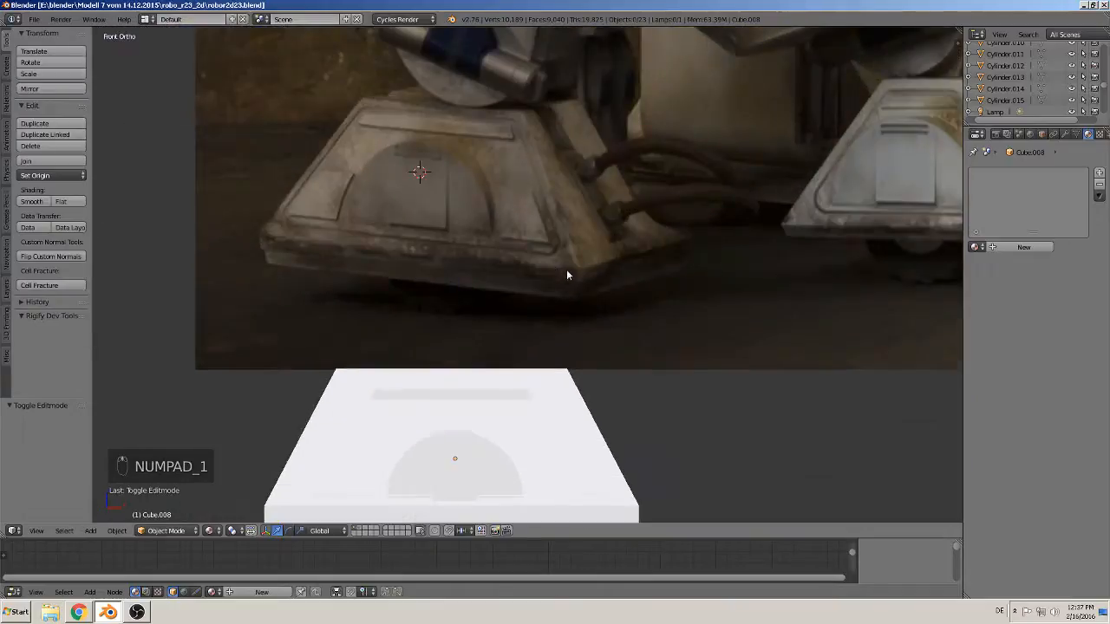
pyautogui.scroll(-2, 530, 270)
pyautogui.scroll(-3, 576, 301)
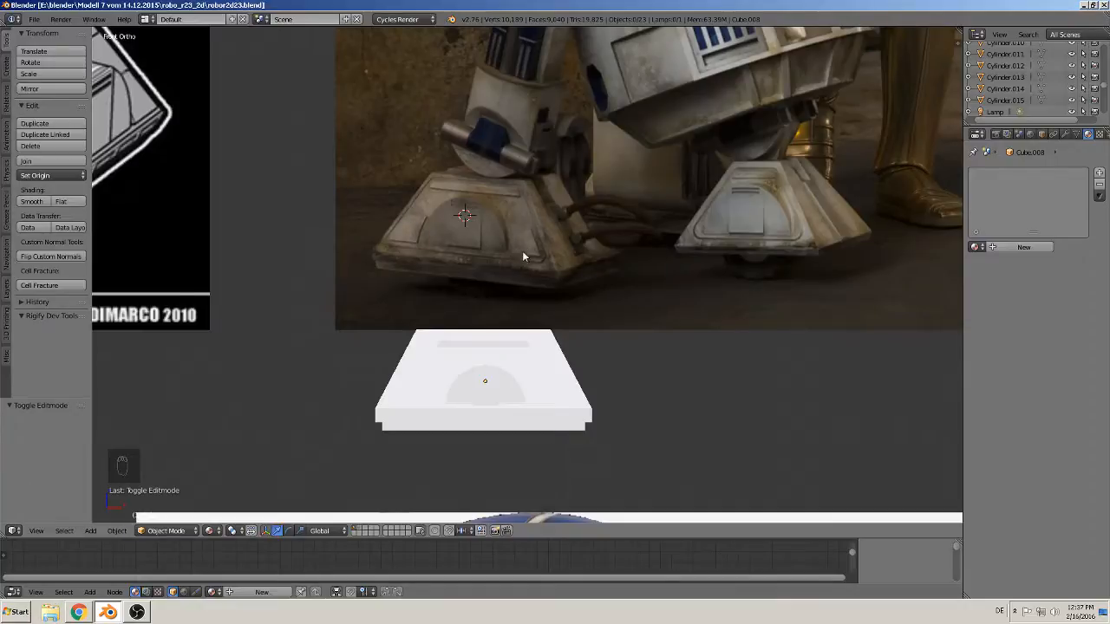
pyautogui.keyDown('shift'); pyautogui.moveTo(522, 257); pyautogui.dragTo(712, 304, button='middle'); pyautogui.keyUp('shift')
pyautogui.scroll(3, 714, 287)
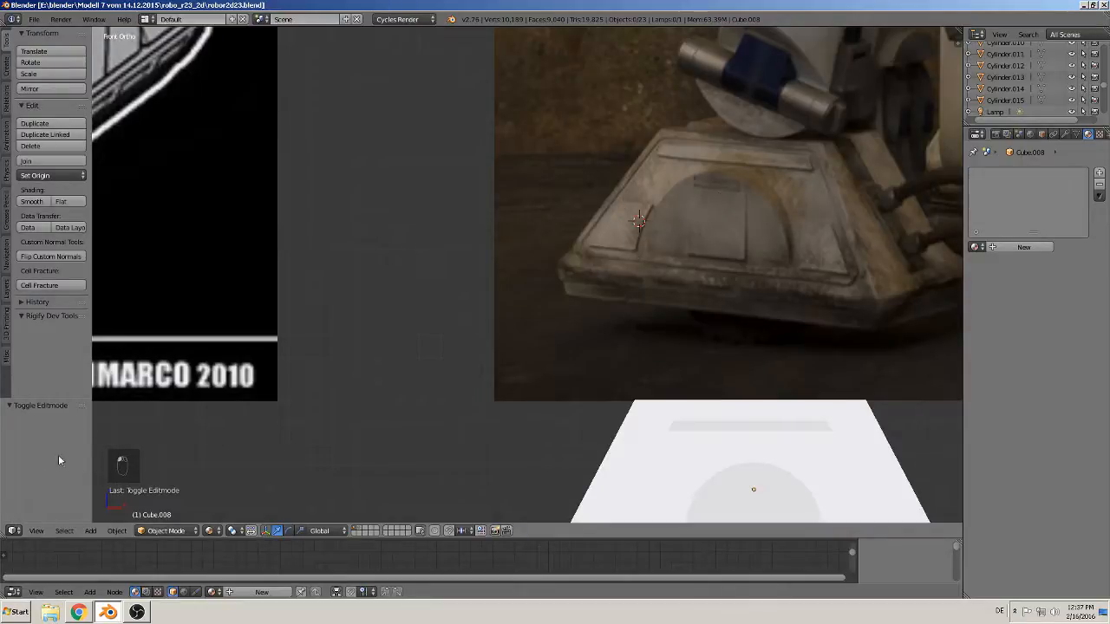
# Add a cube at the small side panel in the foot photo and shrink it twice, the second time to about 0.436
pyautogui.click(90, 533)
pyautogui.moveTo(127, 515)
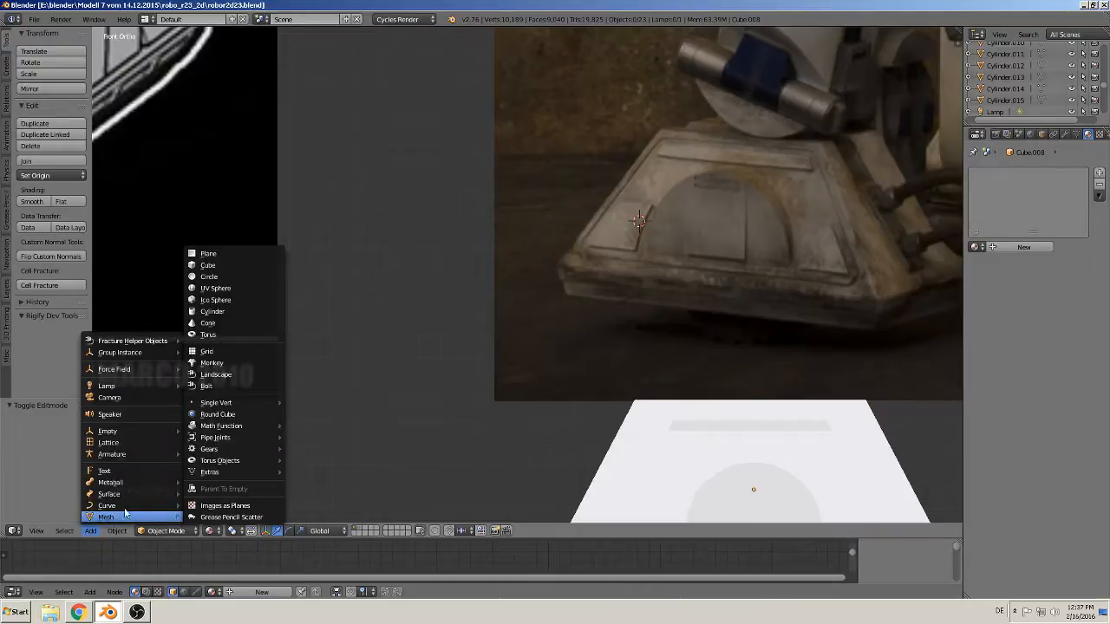
pyautogui.click(218, 266)
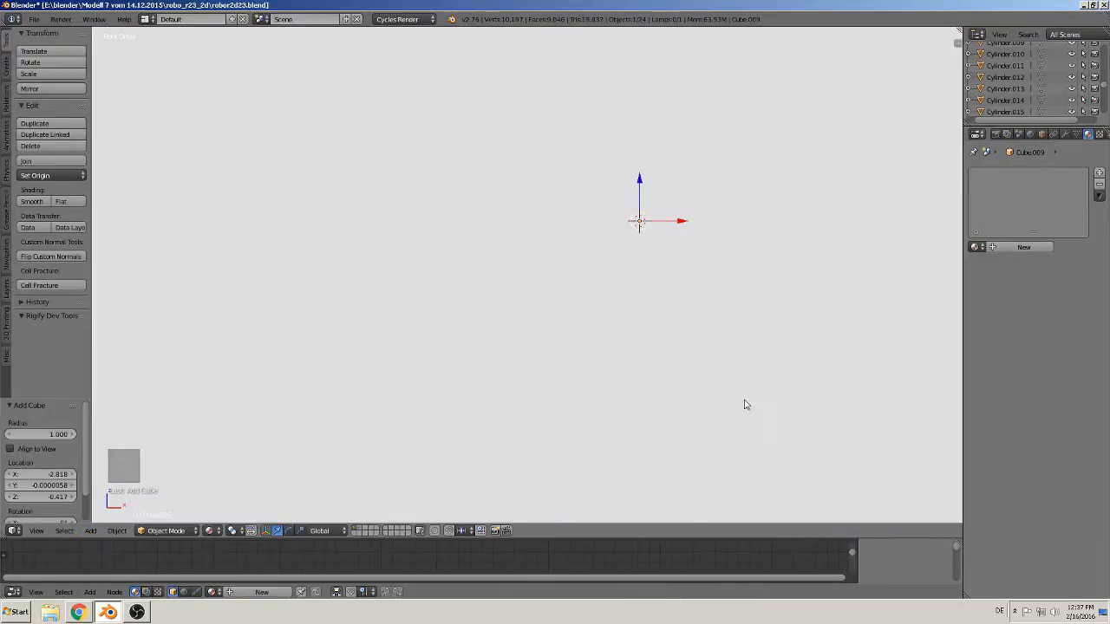
pyautogui.press('s')
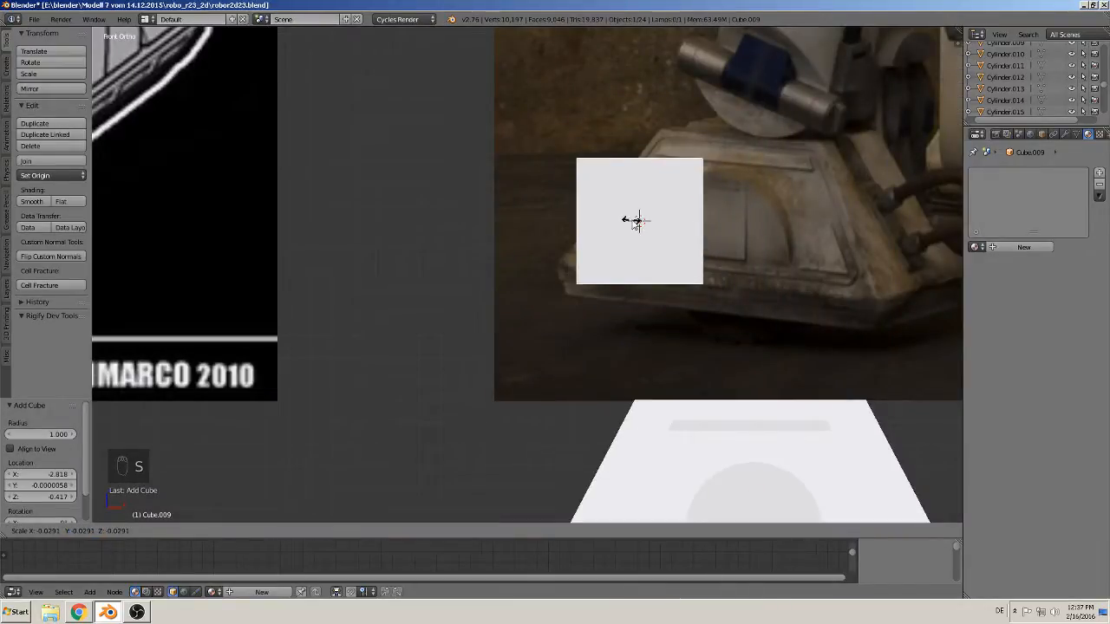
pyautogui.click(638, 220)
pyautogui.press('s')
pyautogui.click(718, 279)
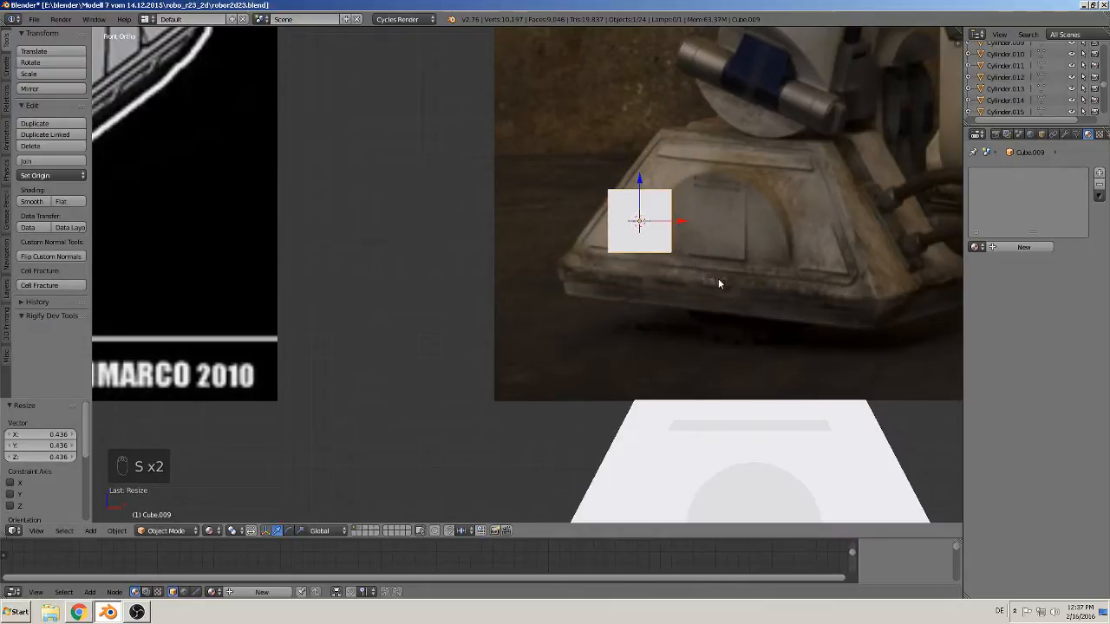
# Move the cube about -0.014 along X and 0.034 downward, below the photo's side panel, and scale it to about 0.753
pyautogui.press('g')
pyautogui.click(652, 353)
pyautogui.press('s')
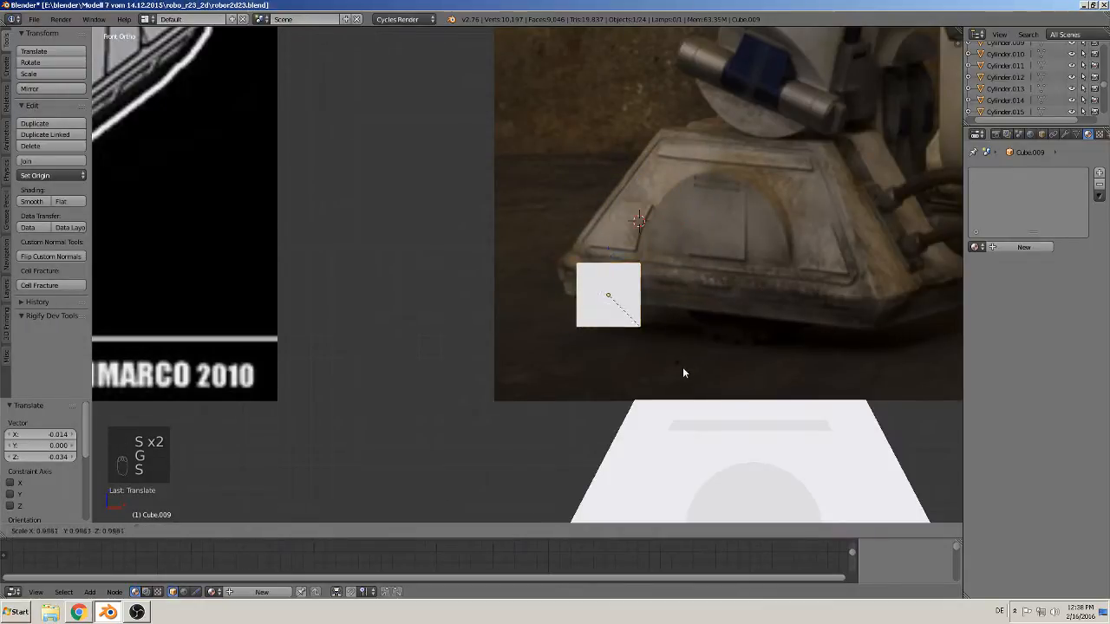
pyautogui.click(663, 355)
pyautogui.scroll(6, 659, 361)
pyautogui.keyDown('shift'); pyautogui.moveTo(659, 362); pyautogui.dragTo(521, 428, button='middle'); pyautogui.keyUp('shift')
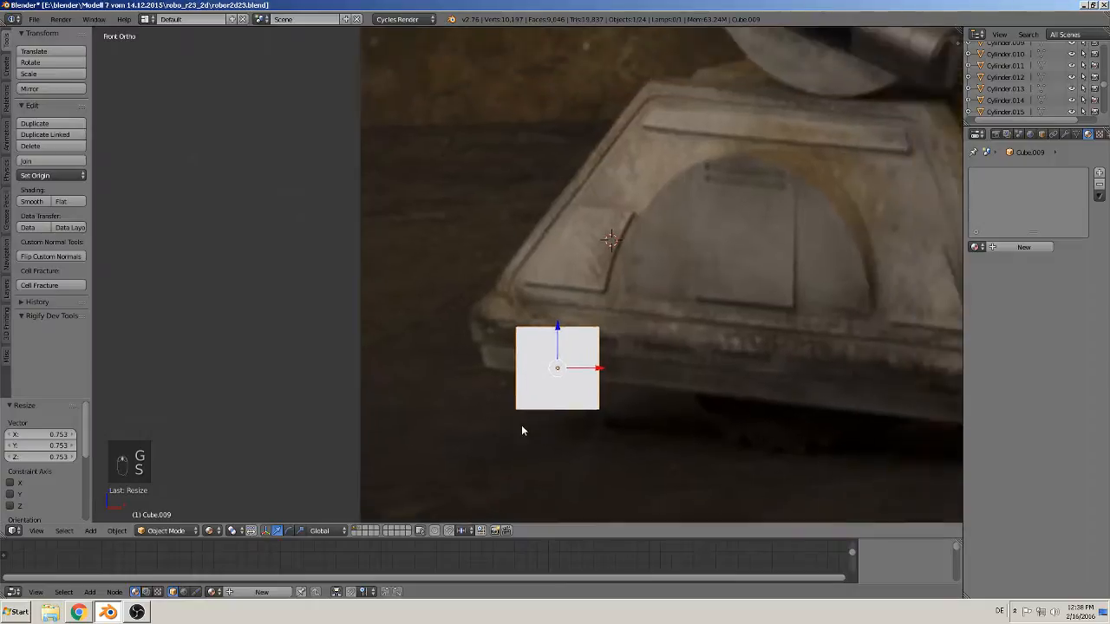
# Stretch the cube by about 1.514 along Z into an upright block
pyautogui.press('s')
pyautogui.press('z')
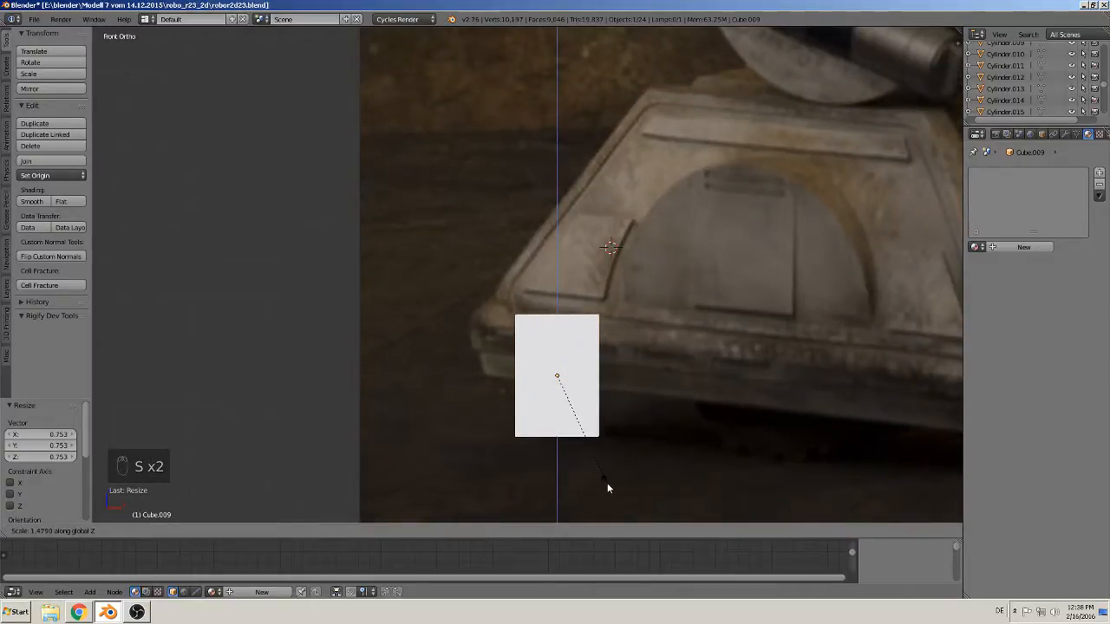
pyautogui.click(598, 483)
# Move the block about -0.060 along Y away from the photo and flatten it to about 0.290 along Y
pyautogui.moveTo(599, 482); pyautogui.dragTo(701, 508, button='middle')
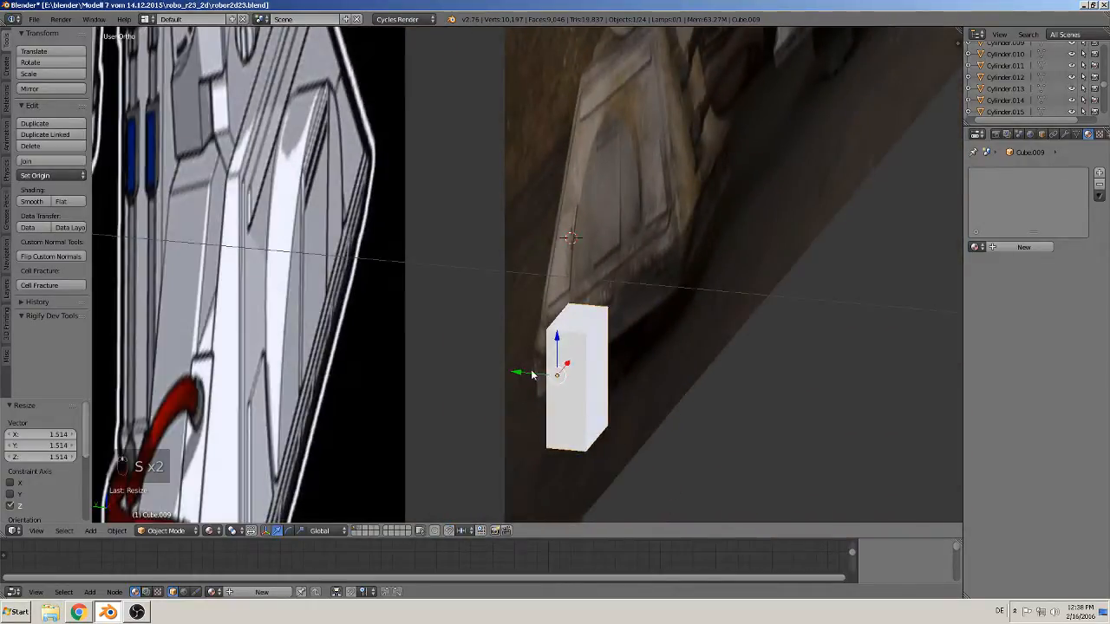
pyautogui.moveTo(532, 373); pyautogui.dragTo(747, 423)
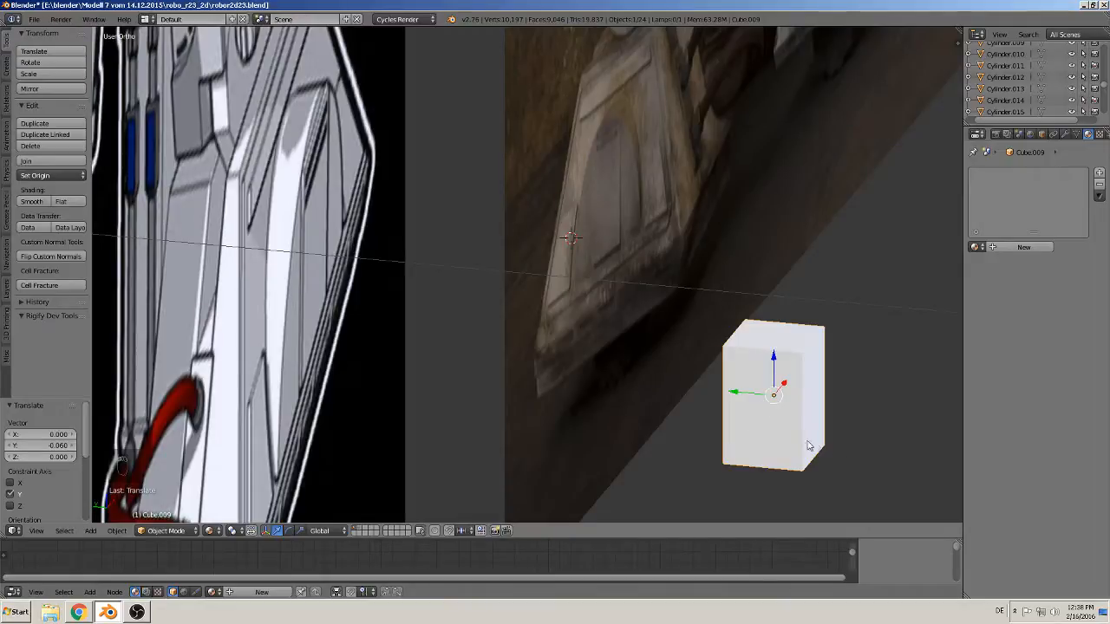
pyautogui.press('s')
pyautogui.press('y')
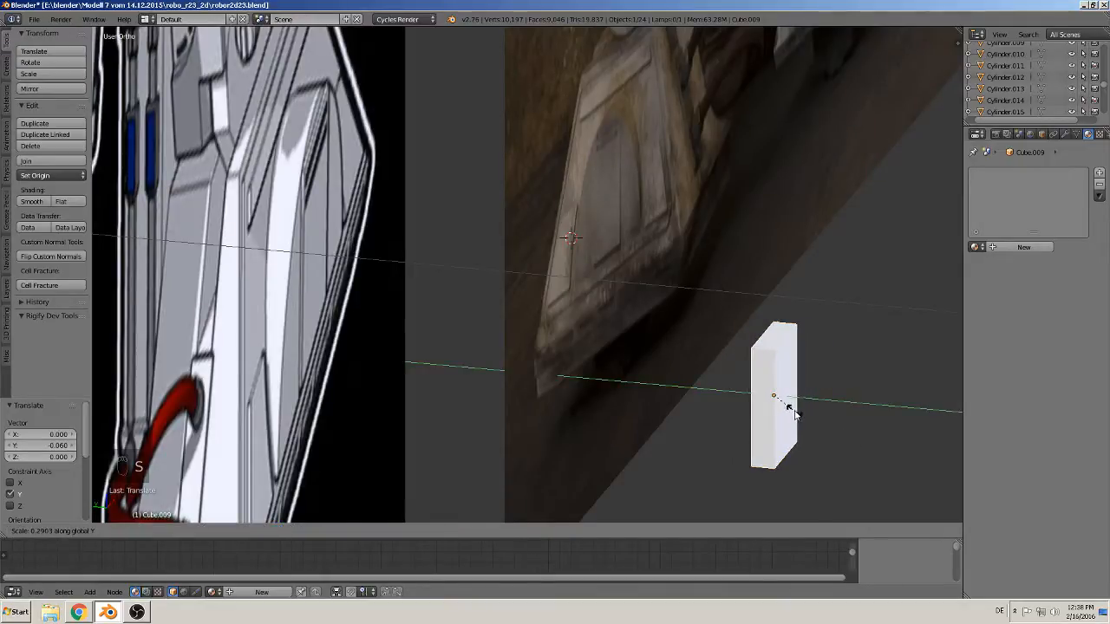
pyautogui.click(807, 425)
pyautogui.moveTo(807, 425); pyautogui.dragTo(493, 275, button='middle')
# Look at the block from the front and open its mesh for editing
pyautogui.press('KP_1')
pyautogui.scroll(3, 536, 302)
pyautogui.scroll(-3, 466, 319)
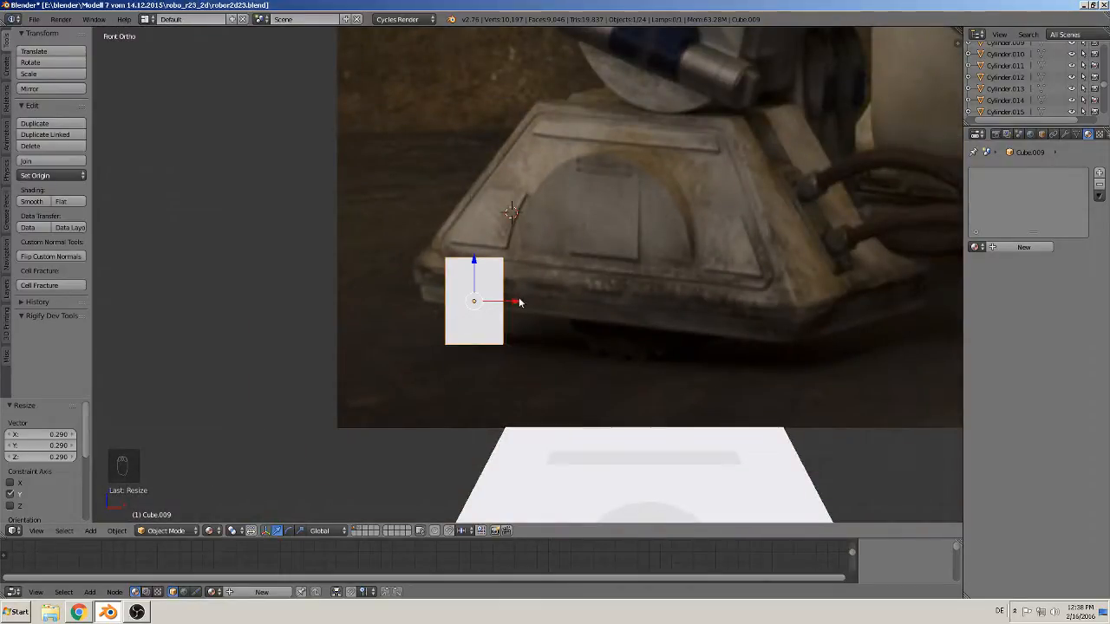
pyautogui.press('Tab')
pyautogui.press('a')
pyautogui.press('a')
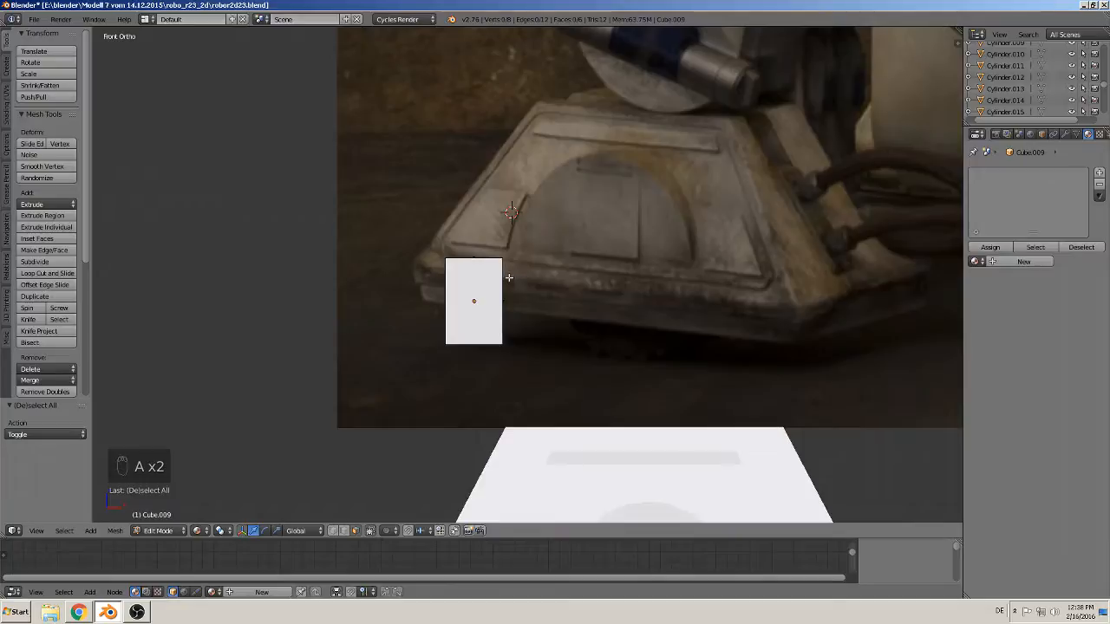
pyautogui.press('b')
pyautogui.moveTo(515, 270); pyautogui.dragTo(377, 238)
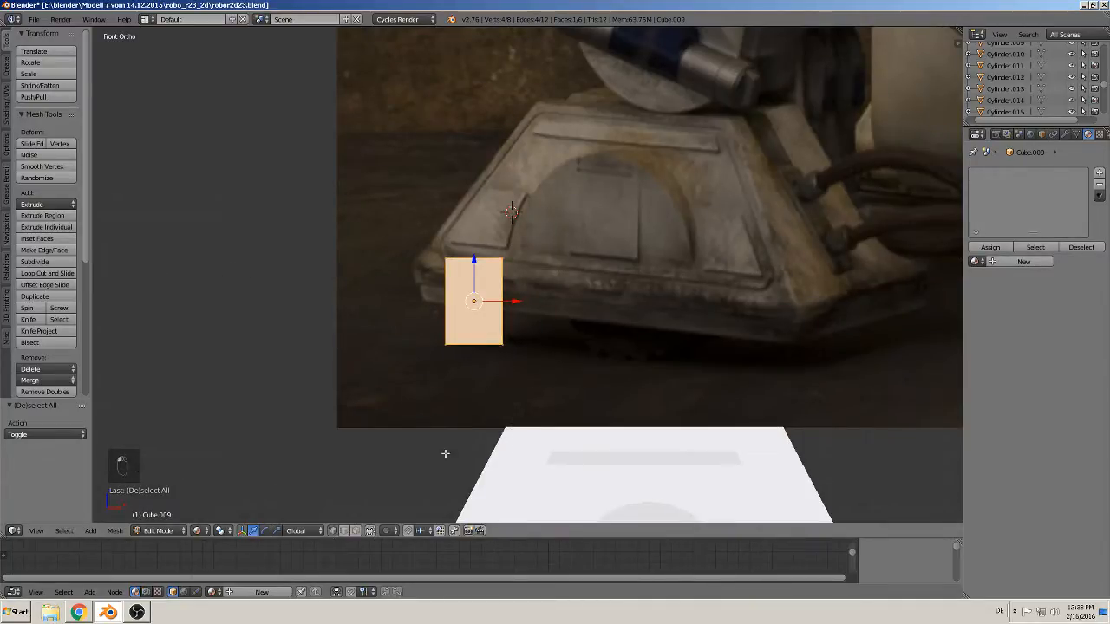
pyautogui.press('Tab')
pyautogui.press('a')
pyautogui.press('a')
pyautogui.press('b')
pyautogui.moveTo(532, 277); pyautogui.dragTo(413, 251)
pyautogui.click(475, 286)
pyautogui.press('Tab')
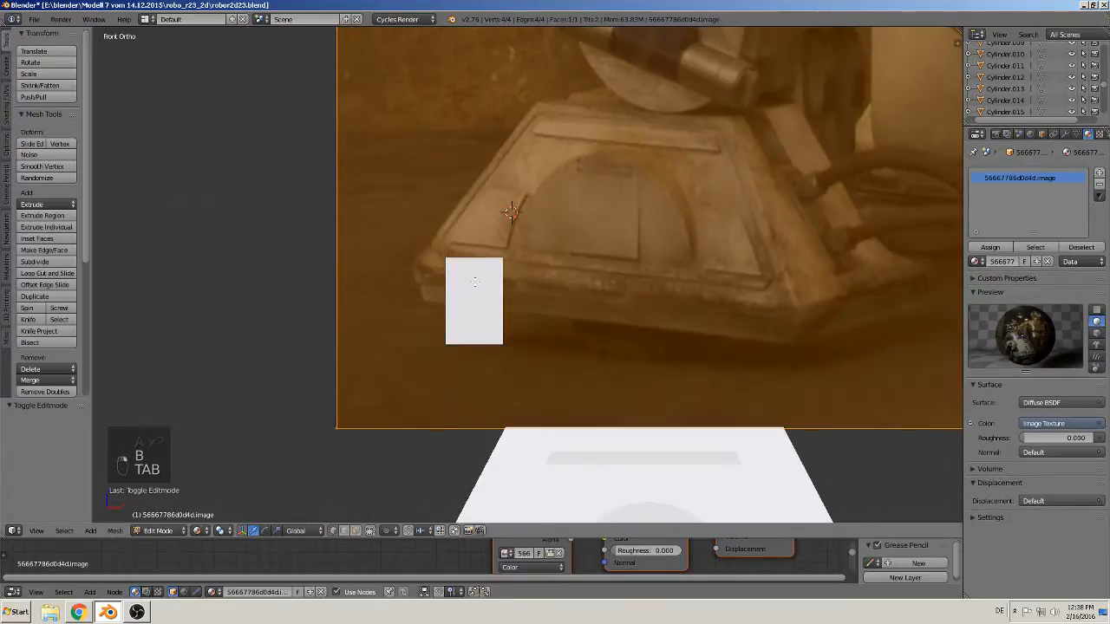
pyautogui.press('Tab')
pyautogui.press('Tab')
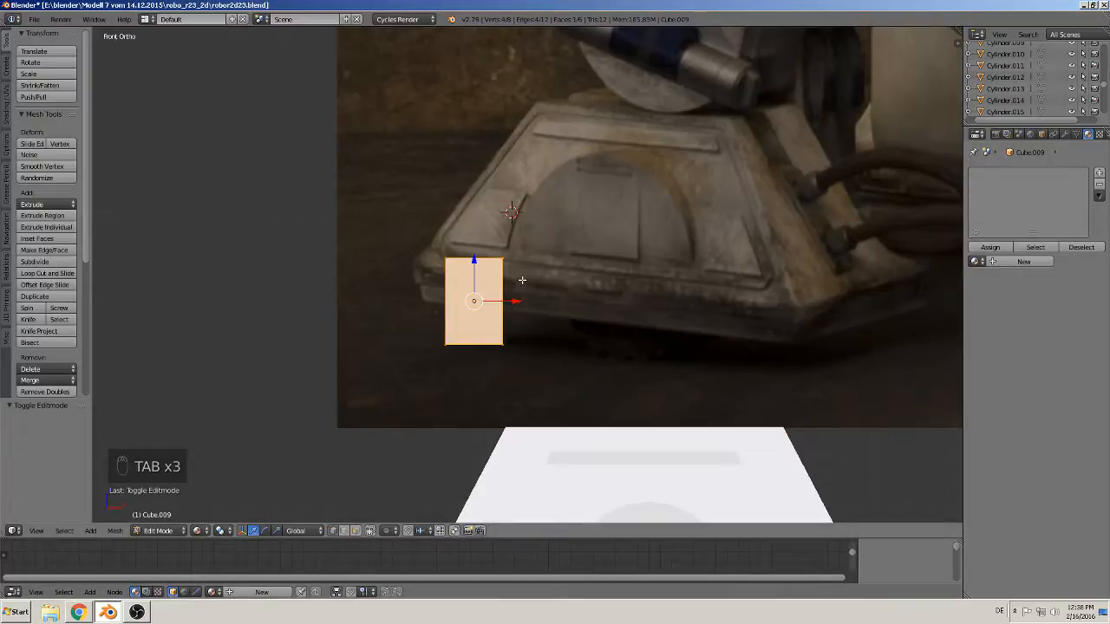
# Select only the block's top face and move it about 0.010 along X so both sides slant
pyautogui.press('a')
pyautogui.press('a')
pyautogui.press('a')
pyautogui.press('a')
pyautogui.press('b')
pyautogui.moveTo(540, 287); pyautogui.dragTo(404, 236)
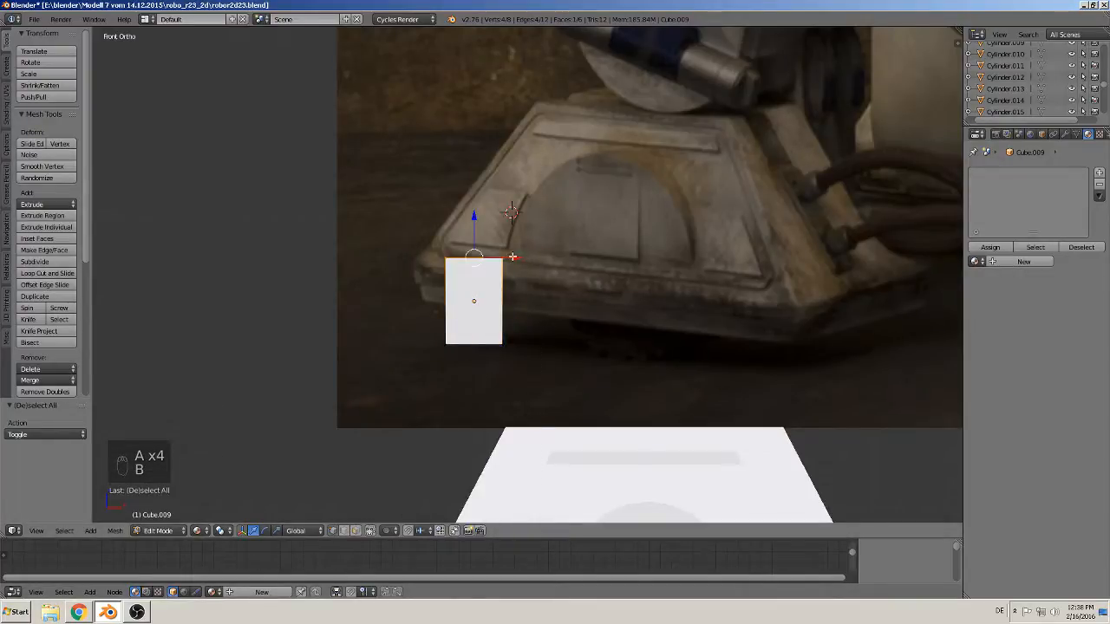
pyautogui.press('g')
pyautogui.press('x')
pyautogui.click(525, 407)
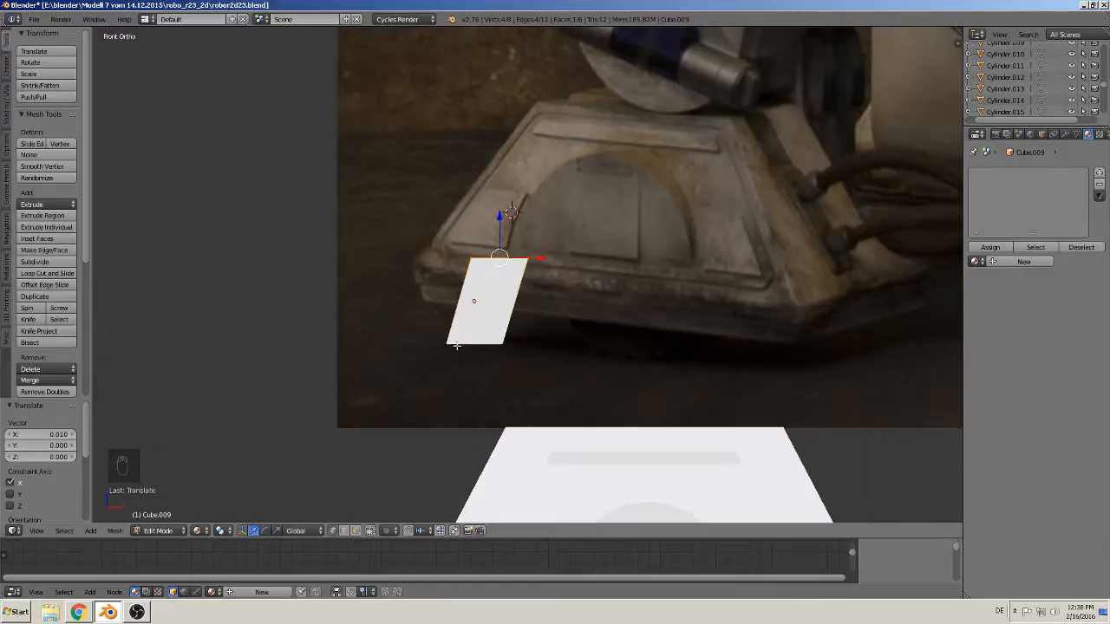
# Move the block's lower right edge about 0.0098 along X to make that side vertical, and finish mesh editing
pyautogui.press('a')
pyautogui.press('c')
pyautogui.click(505, 344)
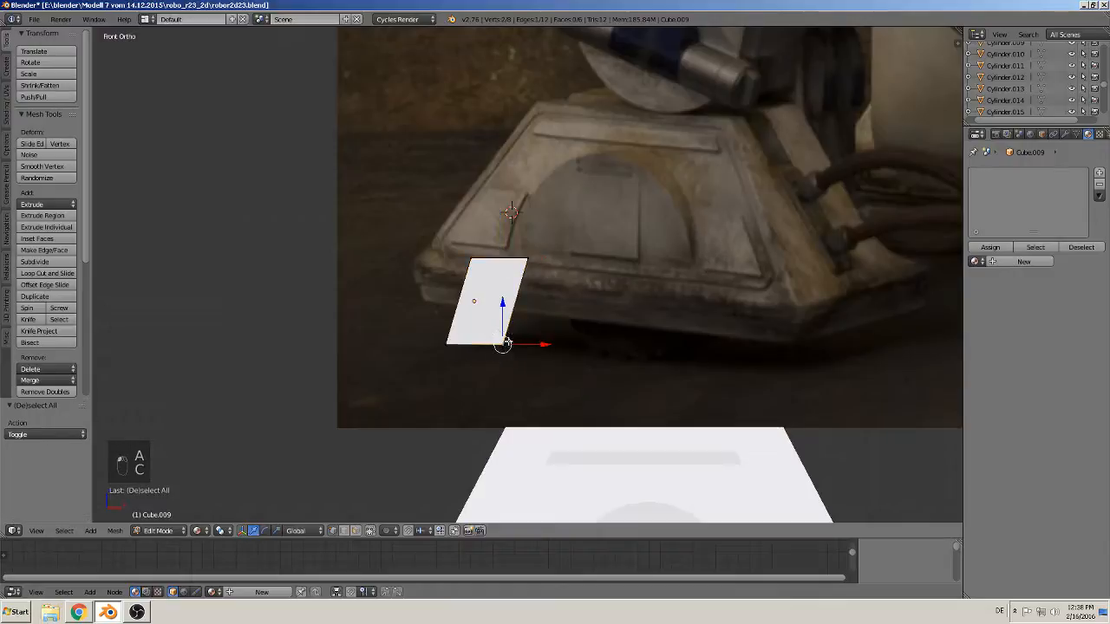
pyautogui.press('Escape')
pyautogui.press('g')
pyautogui.press('x')
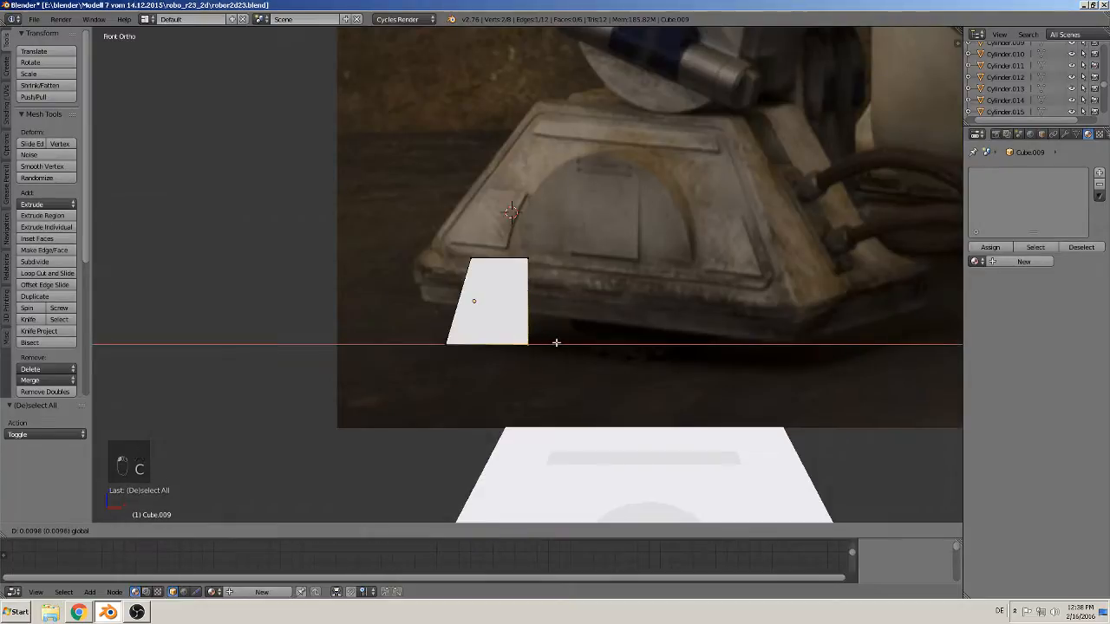
pyautogui.click(555, 343)
pyautogui.press('Tab')
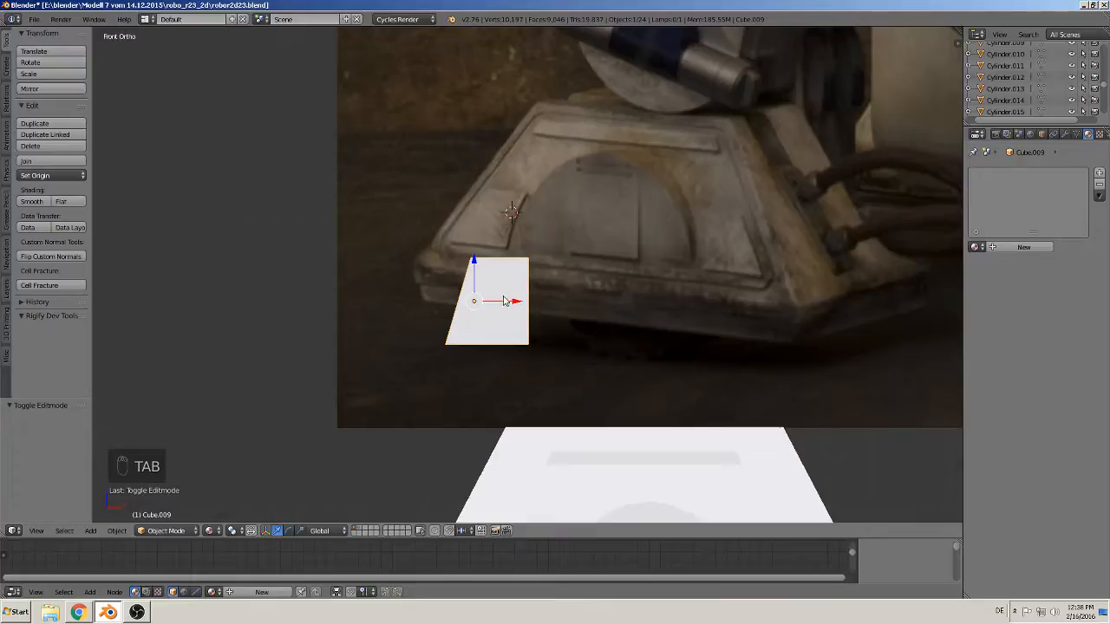
# Shift the block slightly along negative X and move its vertical right face inward to narrow it
pyautogui.moveTo(513, 301); pyautogui.dragTo(509, 308)
pyautogui.press('Tab')
pyautogui.press('a')
pyautogui.press('a')
pyautogui.press('a')
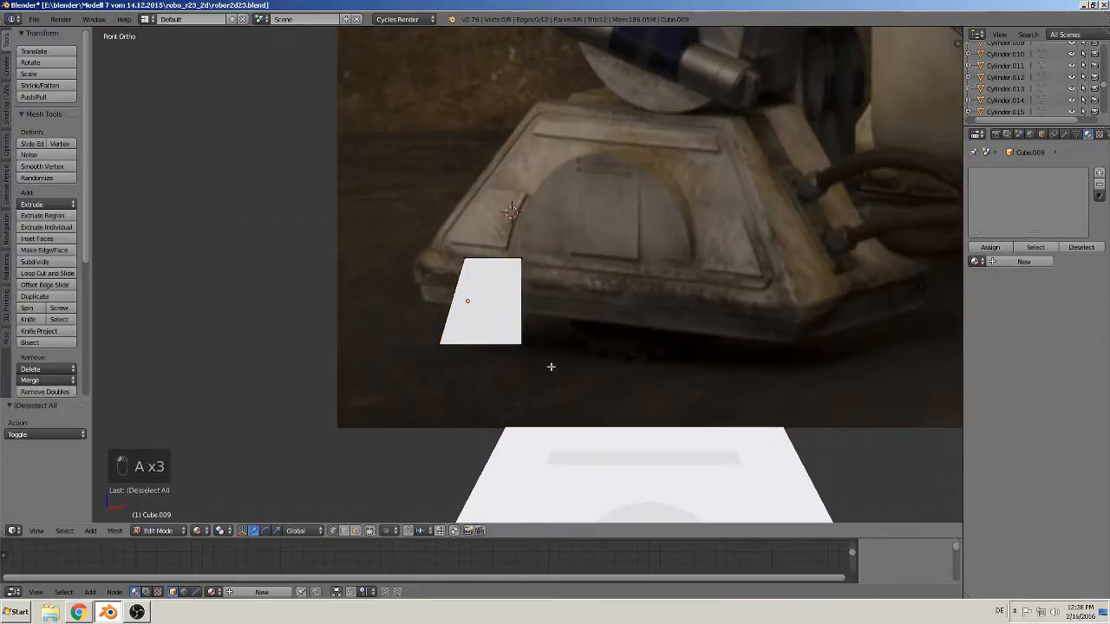
pyautogui.press('b')
pyautogui.moveTo(525, 373); pyautogui.dragTo(528, 246)
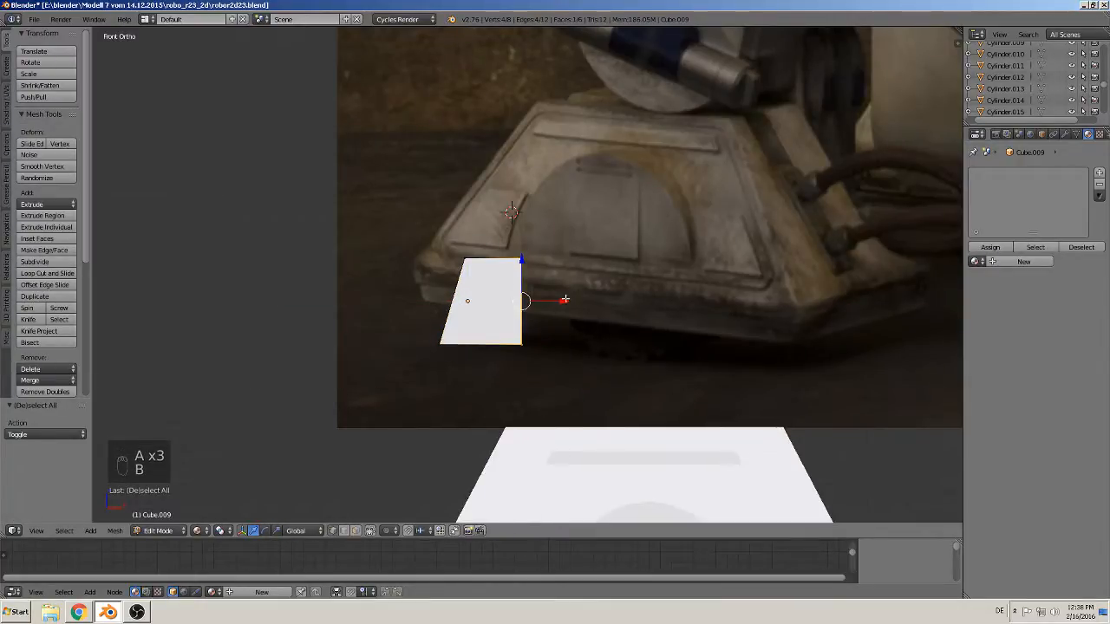
pyautogui.moveTo(565, 299); pyautogui.dragTo(543, 304)
pyautogui.press('Tab')
# Move the block about -0.216 along Y to the modelled foot, then about 0.017 along X and -0.027 along Y
pyautogui.scroll(-2, 517, 344)
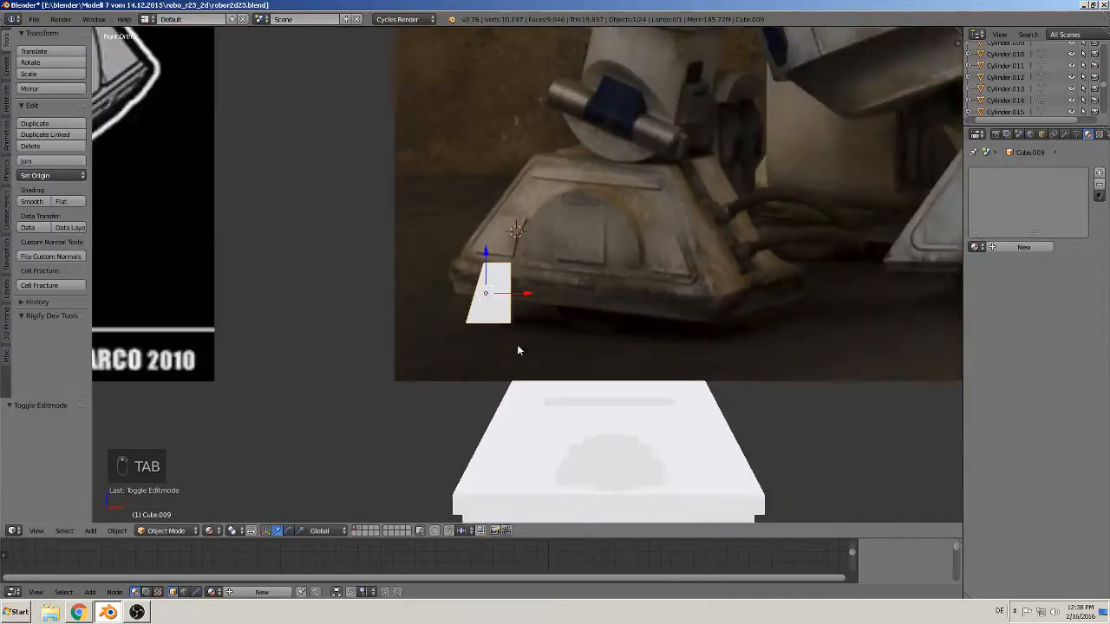
pyautogui.moveTo(518, 349); pyautogui.dragTo(522, 308, button='middle')
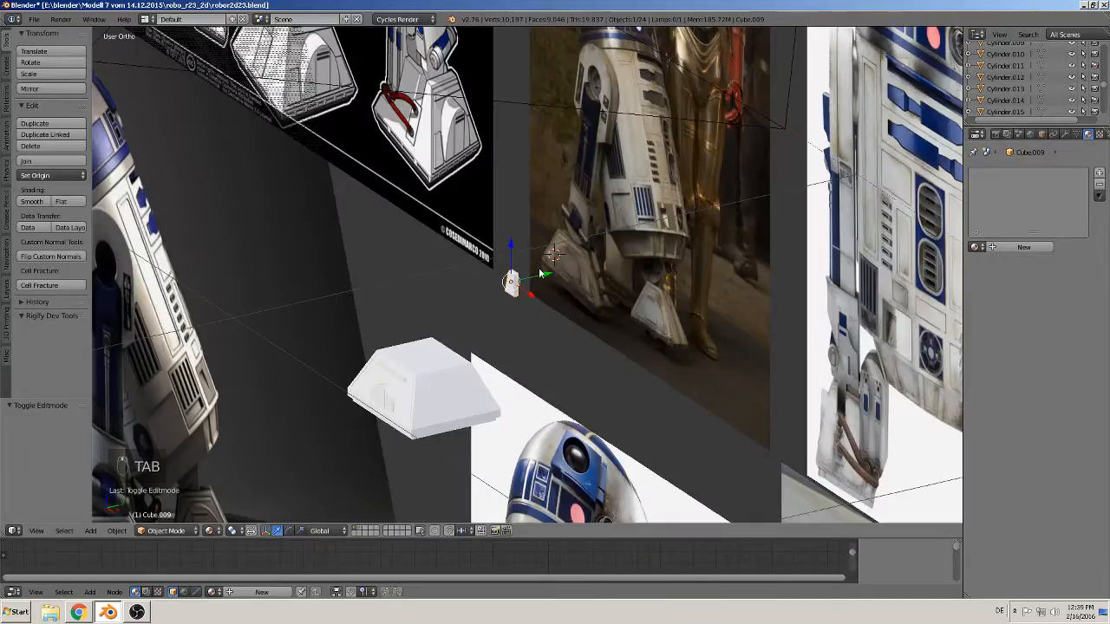
pyautogui.moveTo(539, 273); pyautogui.dragTo(515, 355)
pyautogui.press('KP_7')
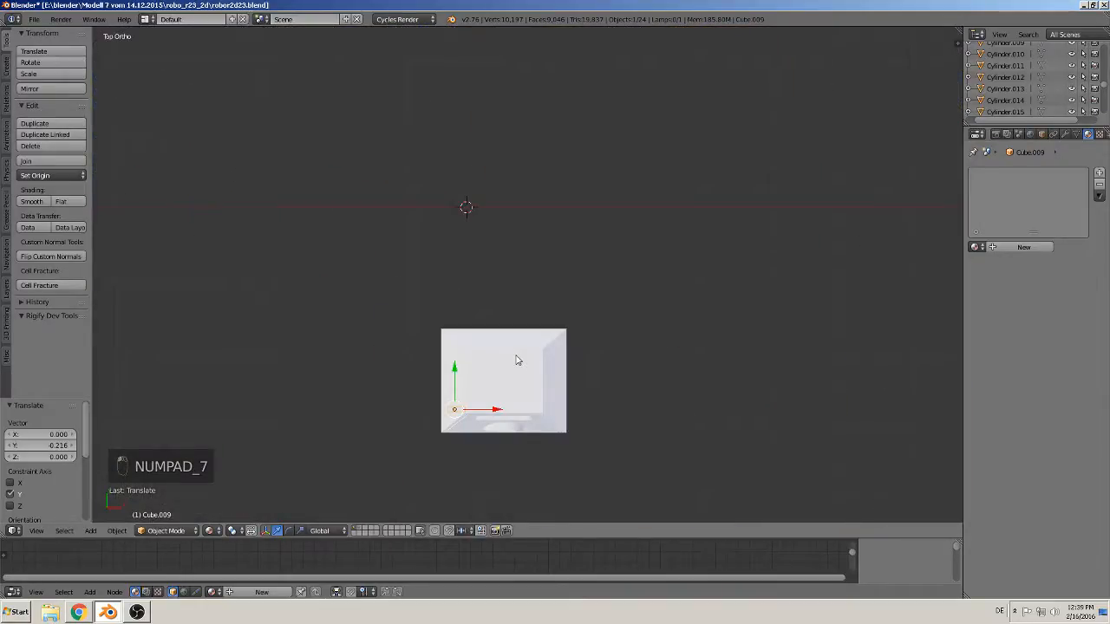
pyautogui.keyDown('shift'); pyautogui.moveTo(497, 381); pyautogui.dragTo(448, 331, button='middle'); pyautogui.keyUp('shift')
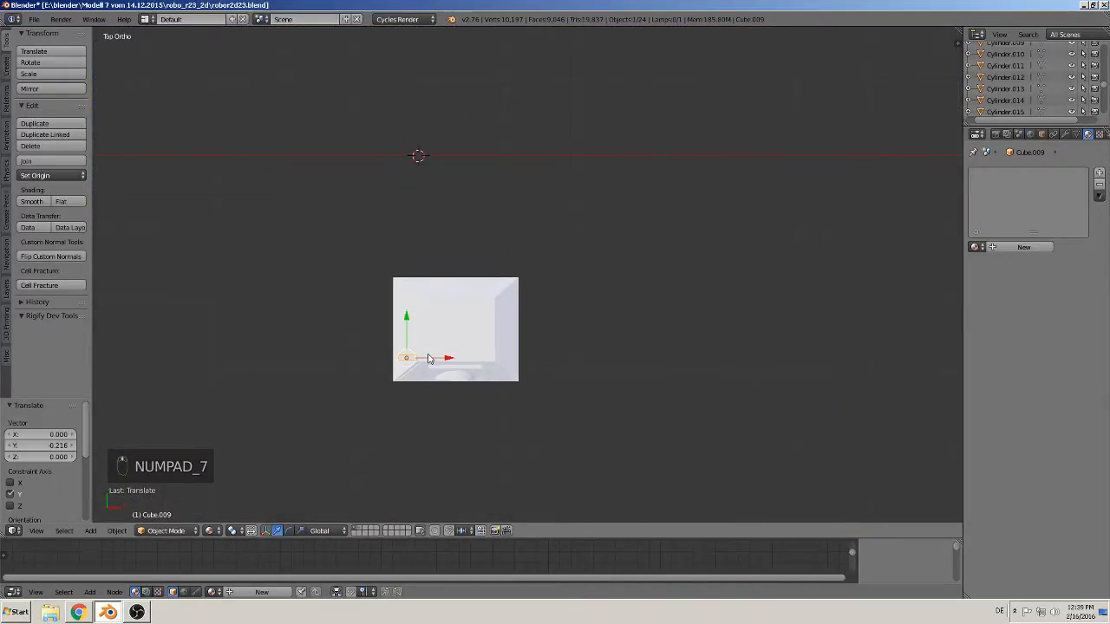
pyautogui.press('g')
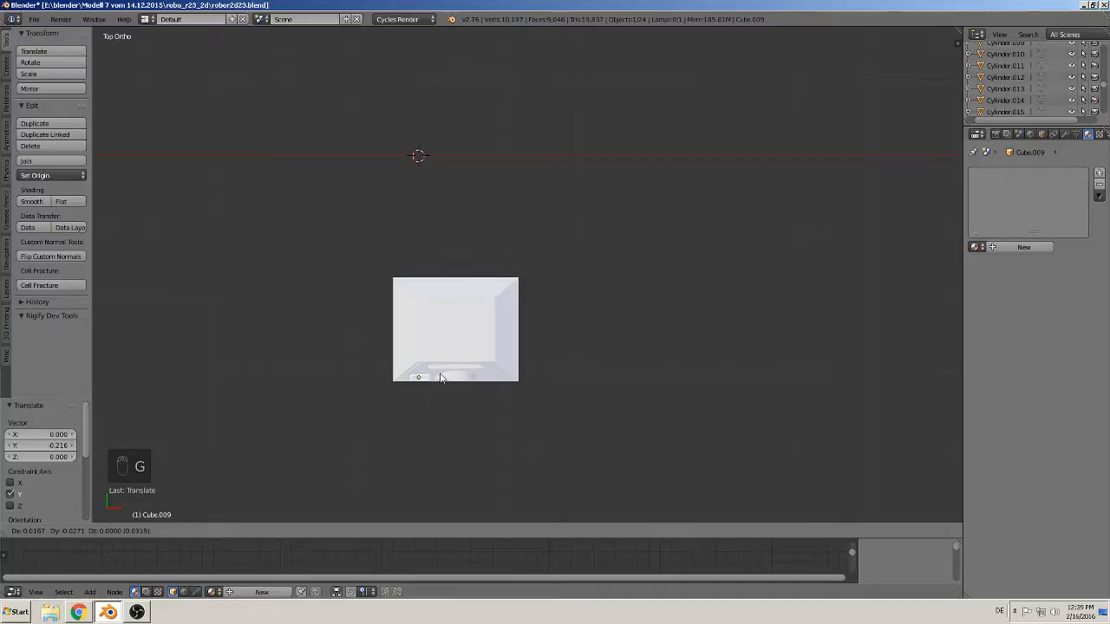
pyautogui.click(441, 378)
# Lower the block about 0.092 along Z onto the foot's front panel, then raise it about 0.002
pyautogui.press('KP_1')
pyautogui.scroll(-1, 423, 337)
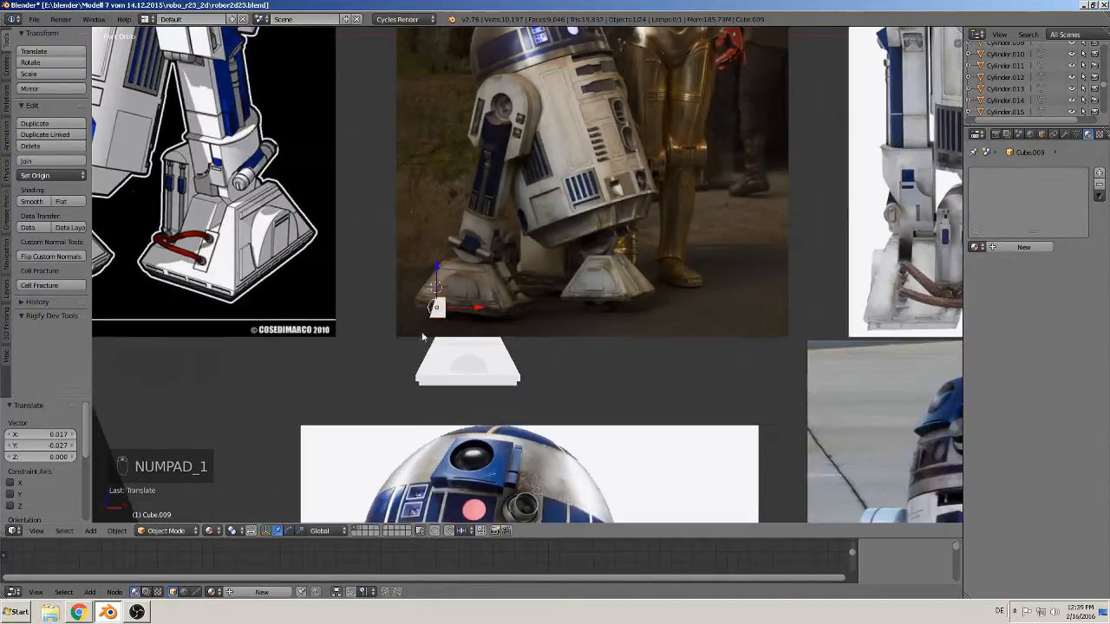
pyautogui.moveTo(438, 264); pyautogui.dragTo(461, 331)
pyautogui.scroll(4, 490, 353)
pyautogui.keyDown('shift'); pyautogui.moveTo(496, 385); pyautogui.dragTo(569, 274, button='middle'); pyautogui.keyUp('shift')
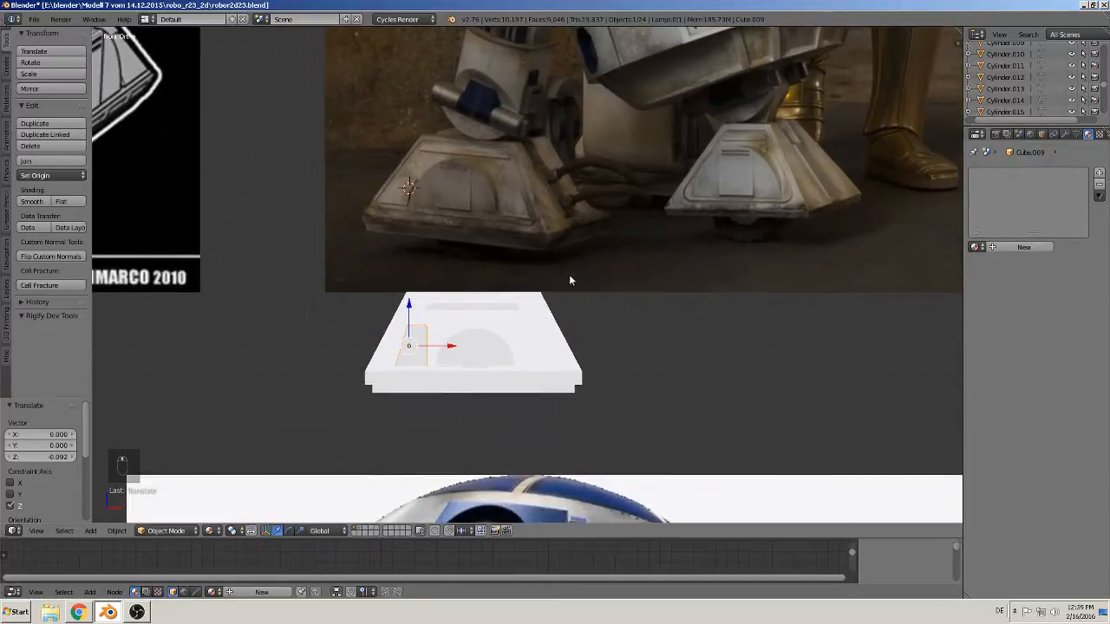
pyautogui.scroll(3, 469, 358)
pyautogui.moveTo(468, 358); pyautogui.dragTo(408, 395, button='middle')
pyautogui.scroll(4, 347, 381)
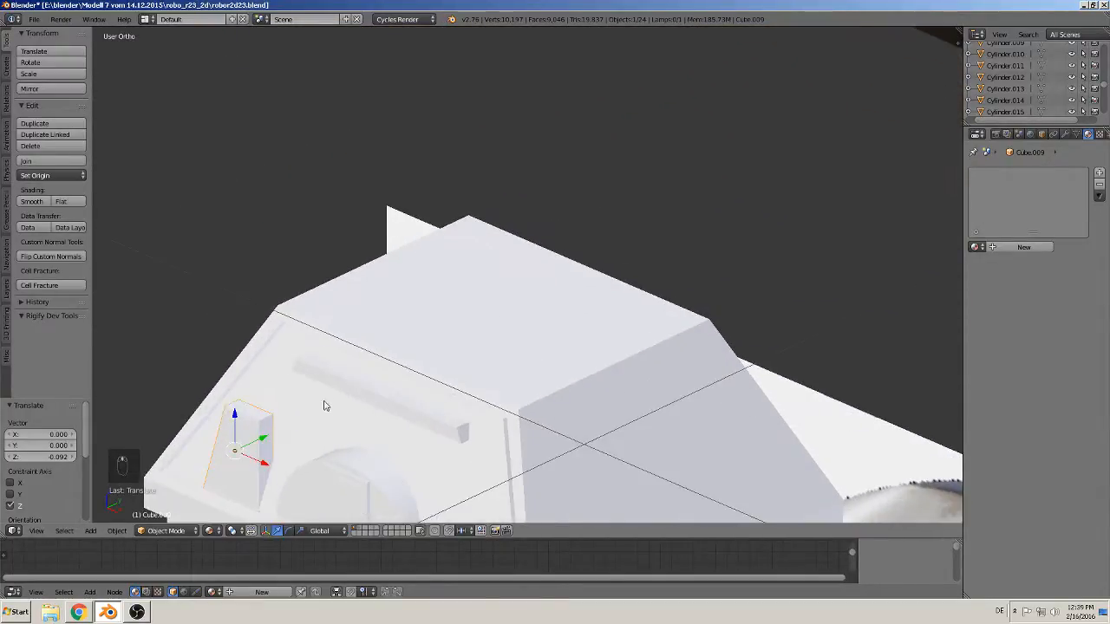
pyautogui.moveTo(356, 340); pyautogui.dragTo(329, 314)
pyautogui.moveTo(372, 331); pyautogui.dragTo(331, 327, button='middle')
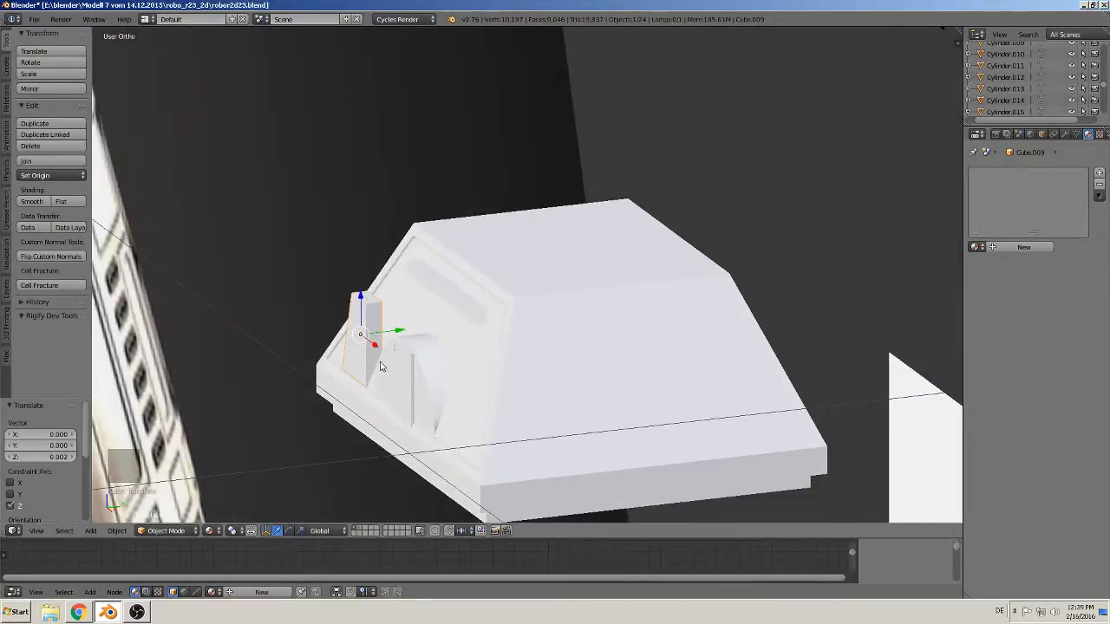
# Rotate the block about -25.984° around X to match the slope of the foot's front panel
pyautogui.moveTo(380, 366); pyautogui.dragTo(375, 377, button='middle')
pyautogui.press('r')
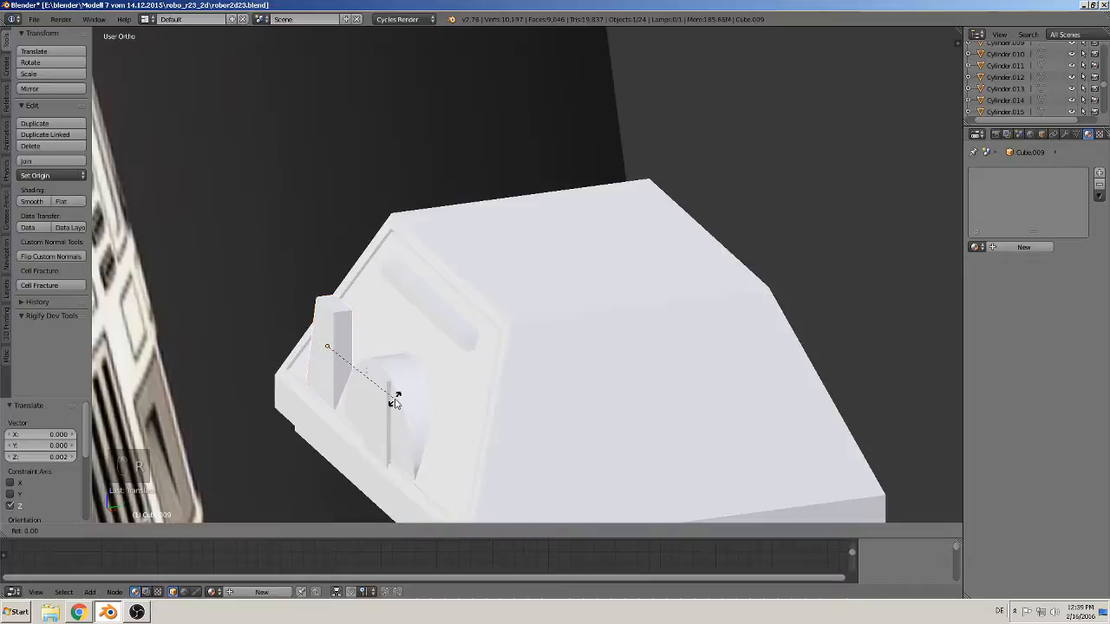
pyautogui.press('x')
pyautogui.click(359, 409)
# Sink the tilted block into the front panel by moving it about 0.004 and another 0.003 along Y
pyautogui.press('g')
pyautogui.press('y')
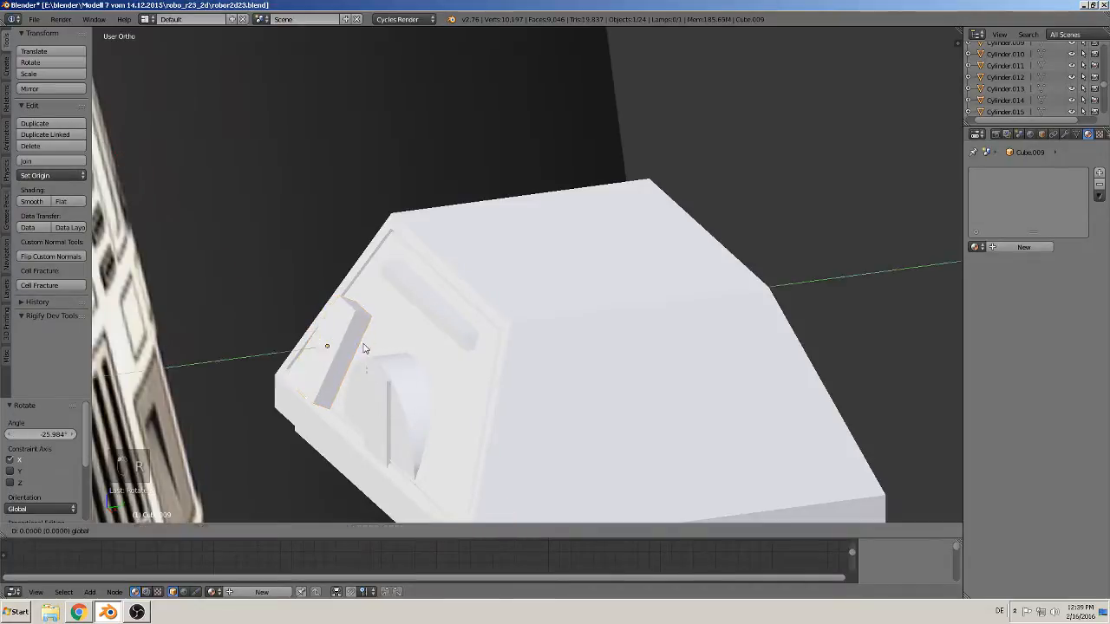
pyautogui.click(378, 349)
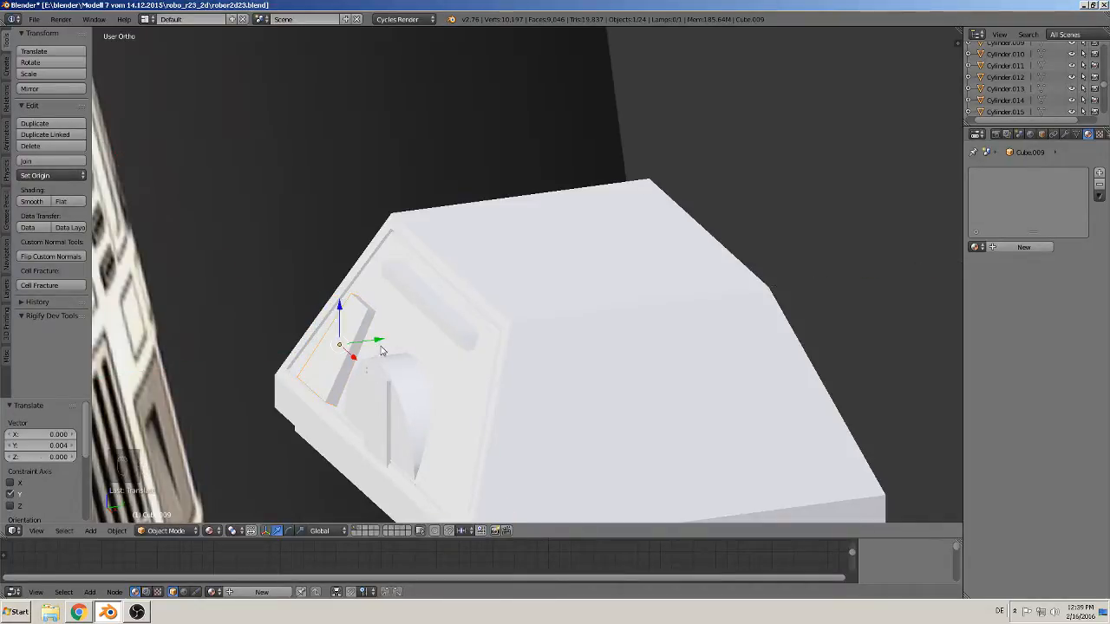
pyautogui.press('g')
pyautogui.press('y')
pyautogui.click(389, 344)
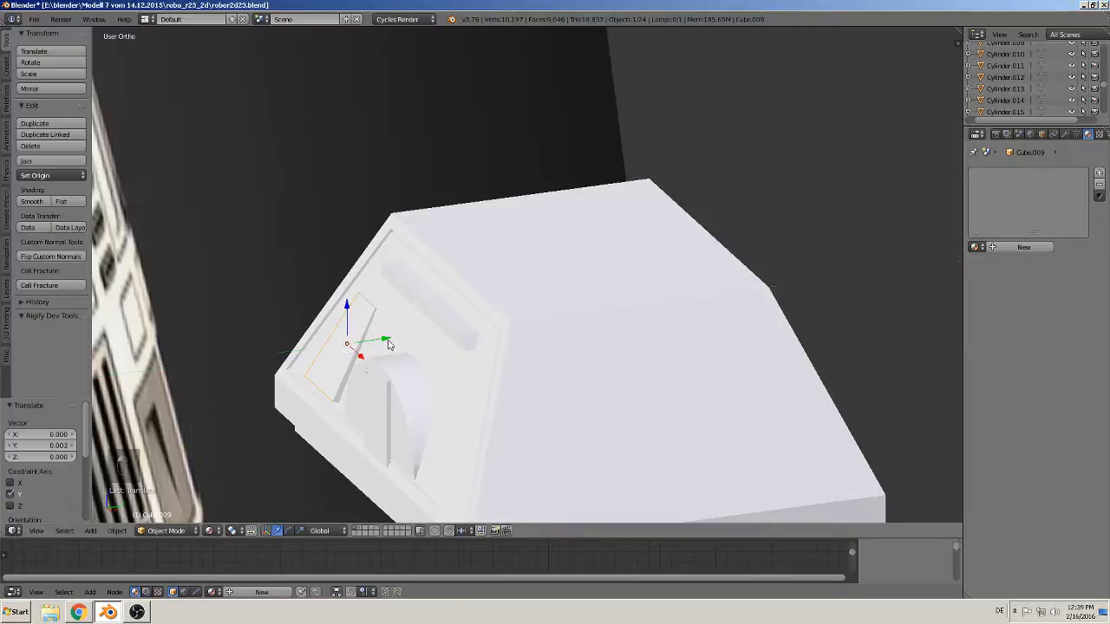
# Fine-tune the block's tilt by rotating it about 2.25° around X
pyautogui.press('r')
pyautogui.press('x')
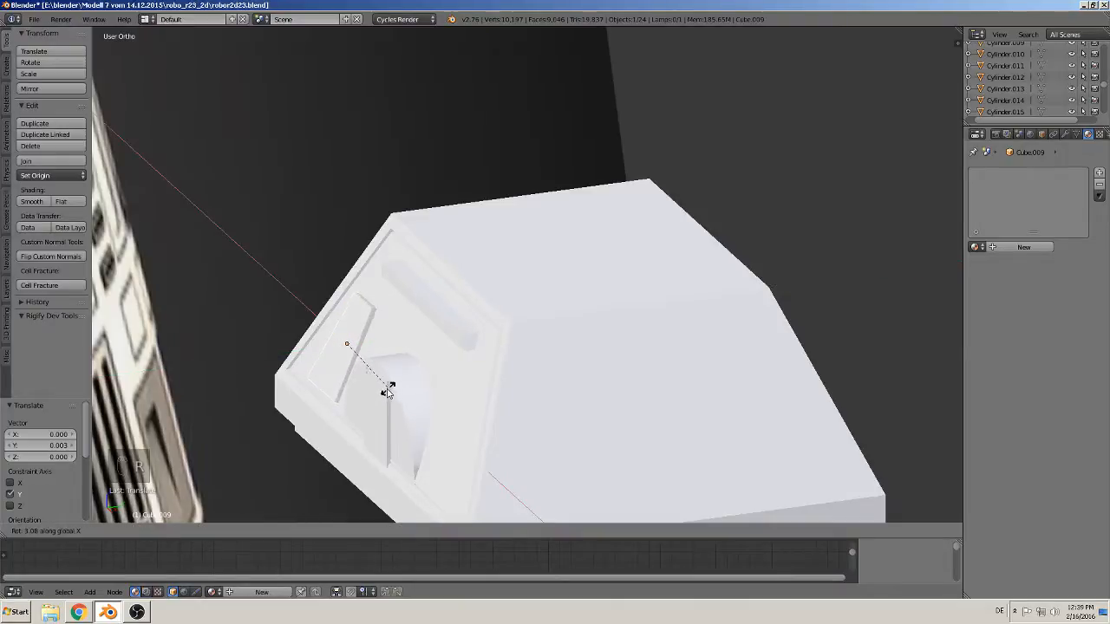
pyautogui.click(387, 391)
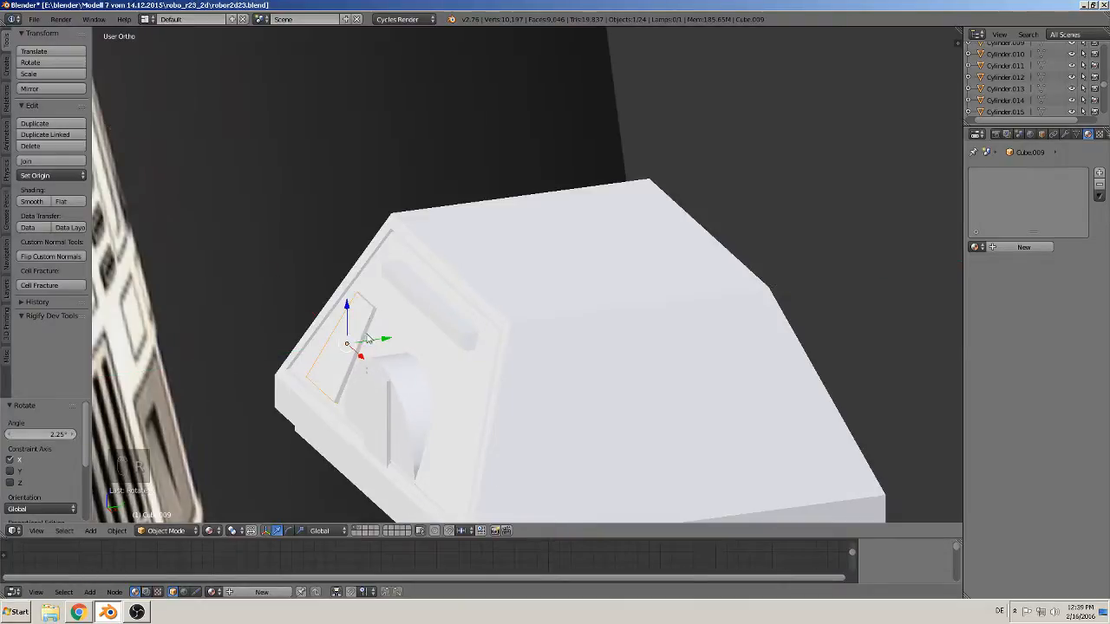
pyautogui.scroll(-3, 392, 399)
pyautogui.moveTo(431, 395); pyautogui.dragTo(516, 372, button='middle')
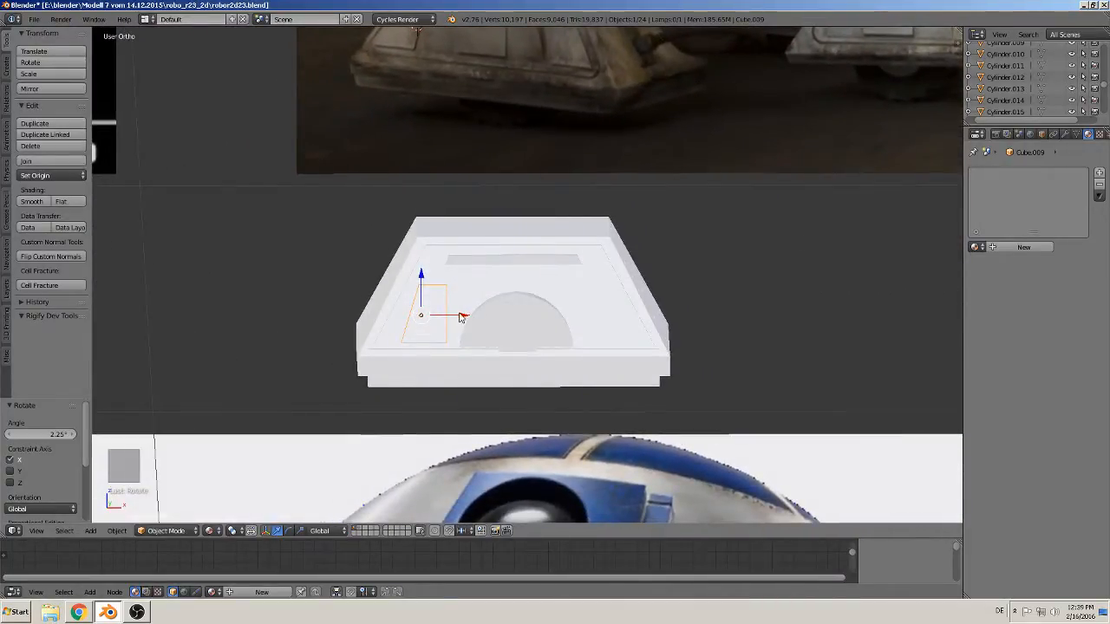
pyautogui.moveTo(461, 318); pyautogui.dragTo(460, 318)
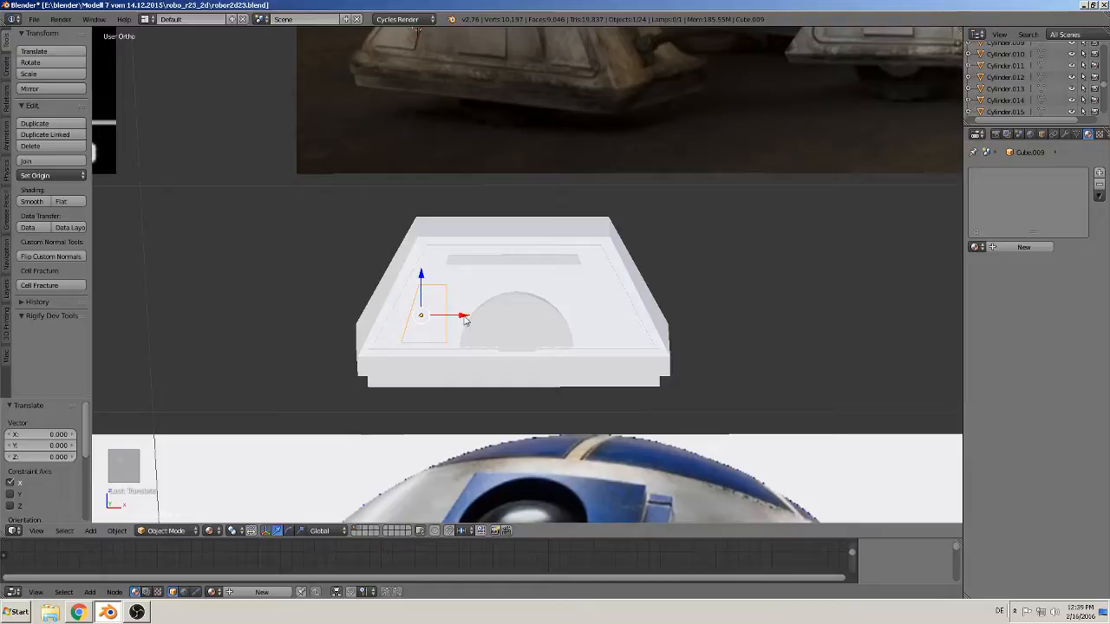
# Move the raised side panel's upper end face about 0.005 along X
pyautogui.scroll(4, 464, 328)
pyautogui.scroll(3, 608, 297)
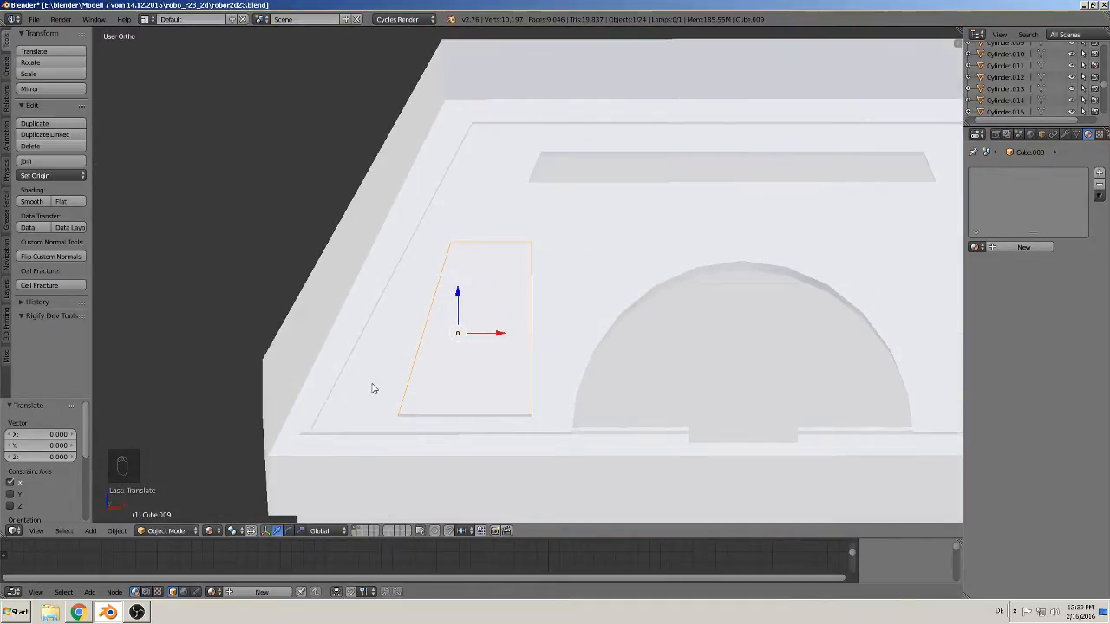
pyautogui.press('Tab')
pyautogui.press('a')
pyautogui.press('a')
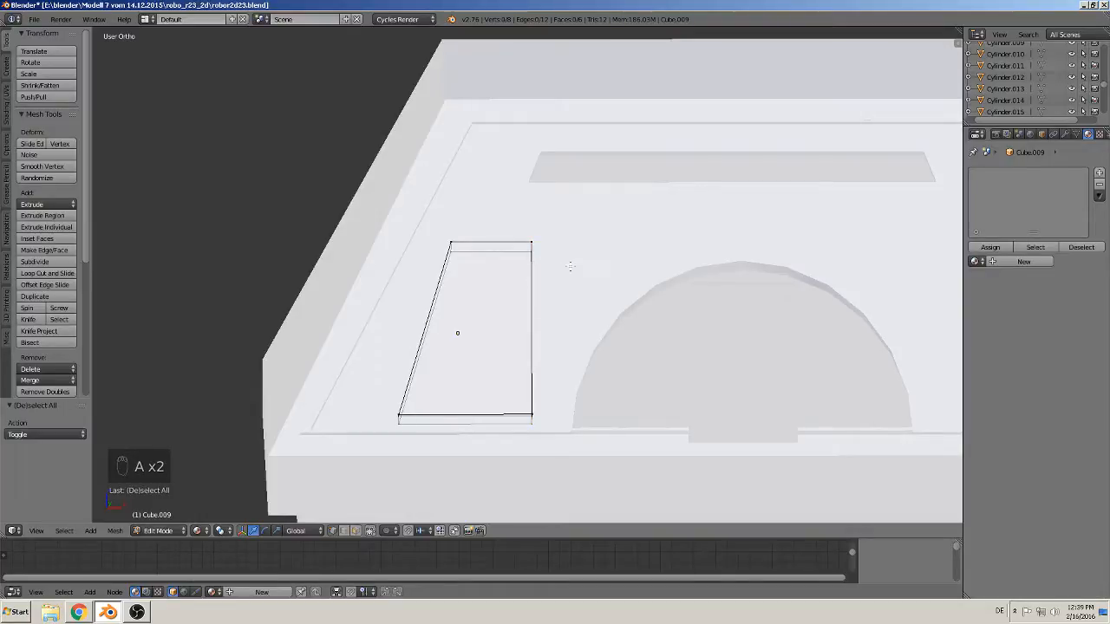
pyautogui.press('b')
pyautogui.moveTo(563, 266); pyautogui.dragTo(446, 242)
pyautogui.moveTo(523, 248); pyautogui.dragTo(549, 252)
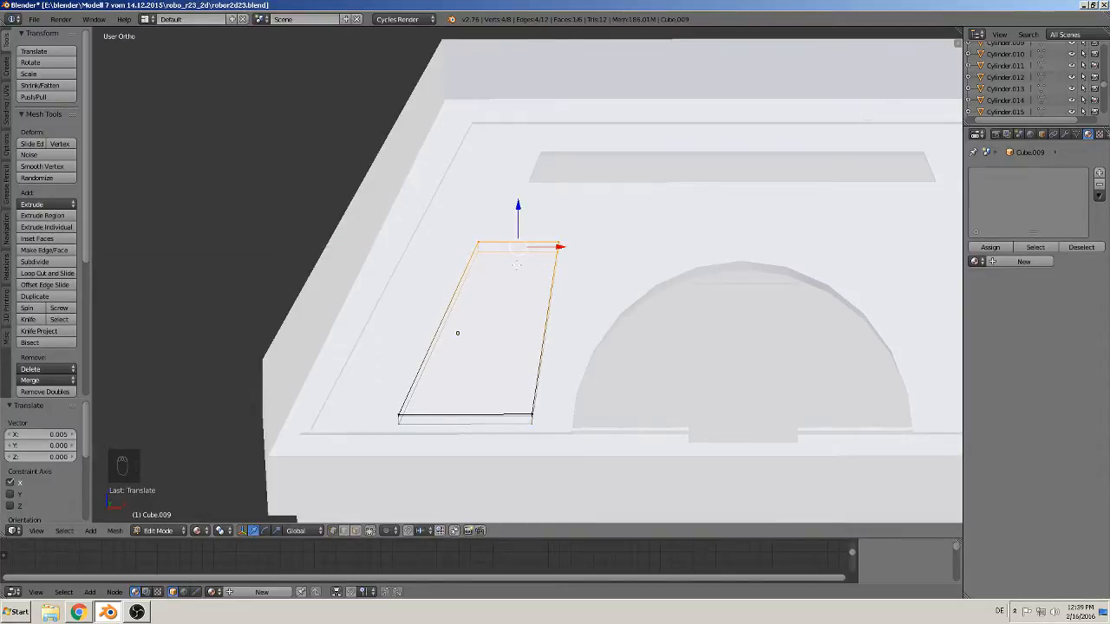
# Widen the side panel by about 1.444 along X and shift it slightly toward the foot's left edge
pyautogui.press('Tab')
pyautogui.press('s')
pyautogui.press('x')
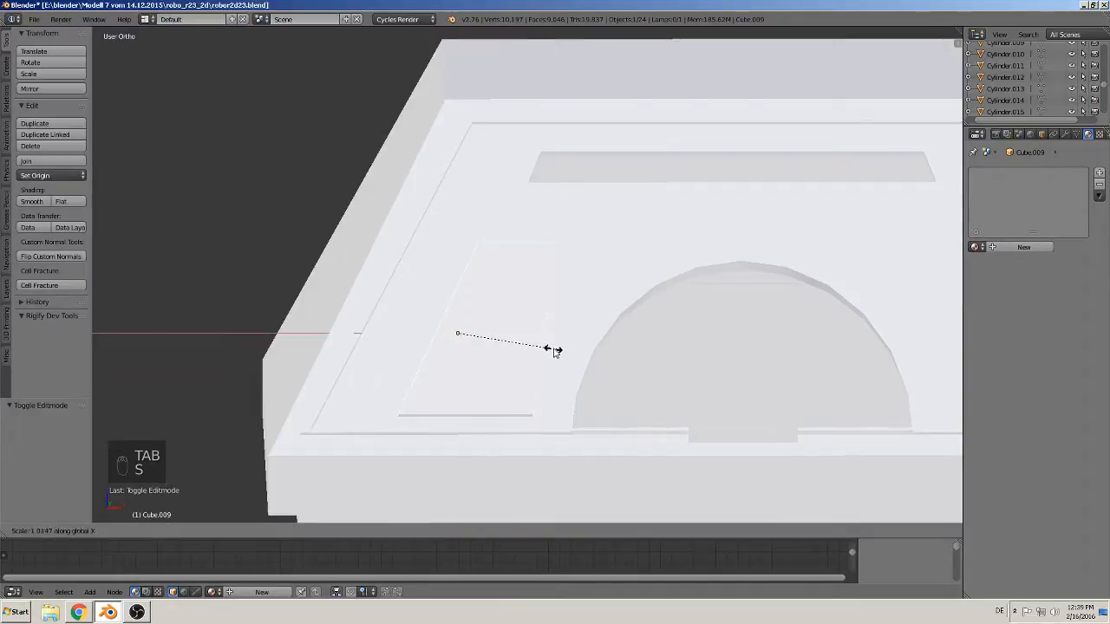
pyautogui.click(595, 350)
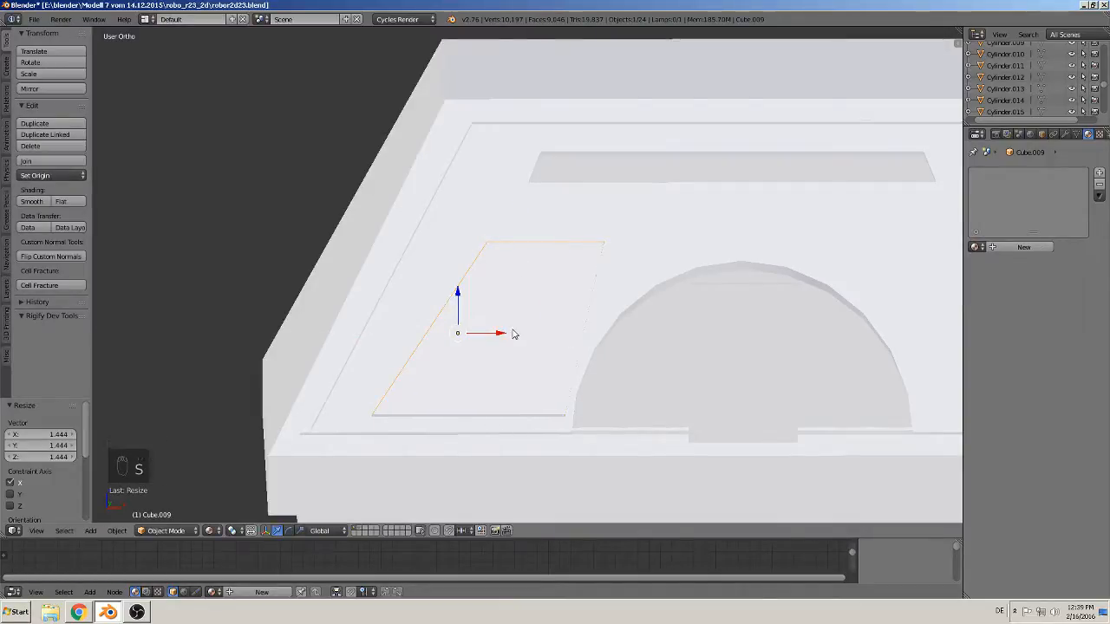
pyautogui.moveTo(499, 333); pyautogui.dragTo(478, 337)
# Move the raised side panel's upper end face about -0.005 along X
pyautogui.press('Tab')
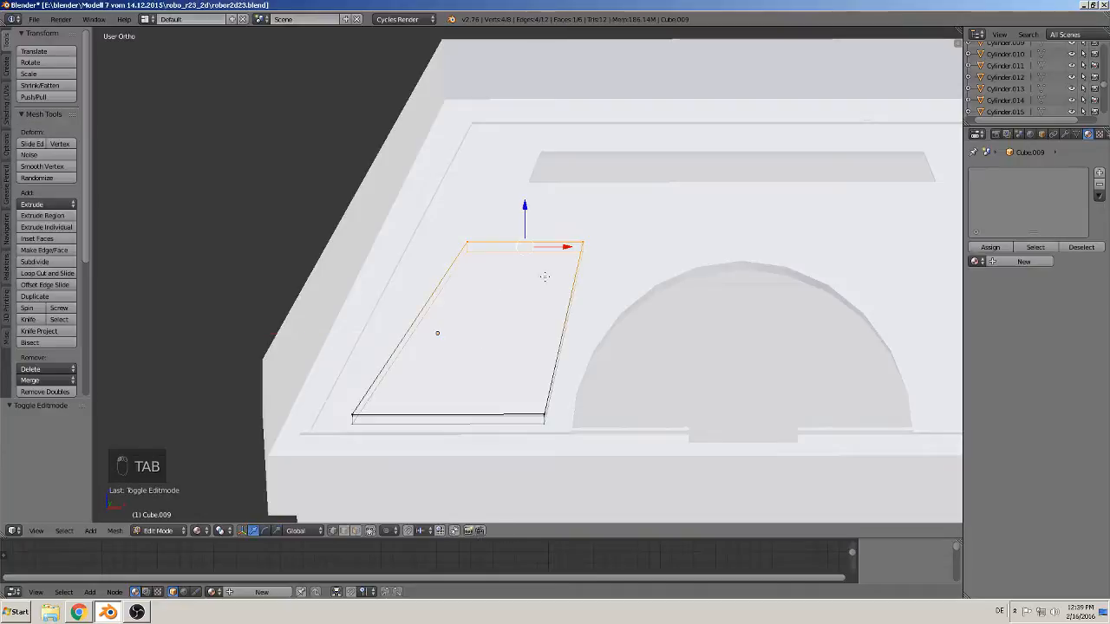
pyautogui.moveTo(562, 249); pyautogui.dragTo(538, 252)
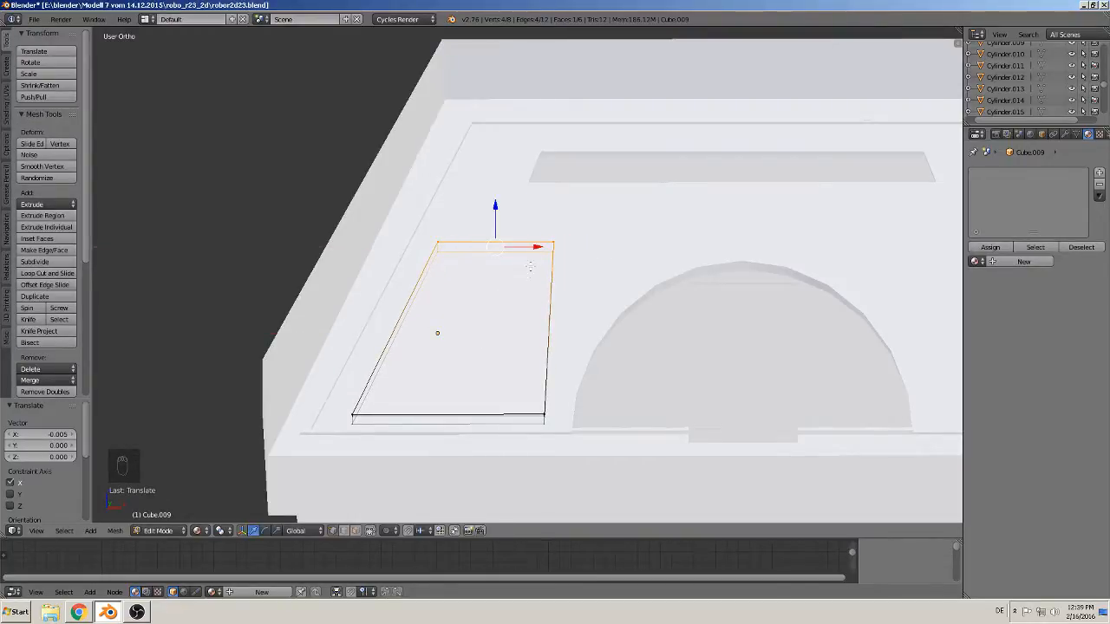
pyautogui.press('Tab')
pyautogui.scroll(-4, 472, 282)
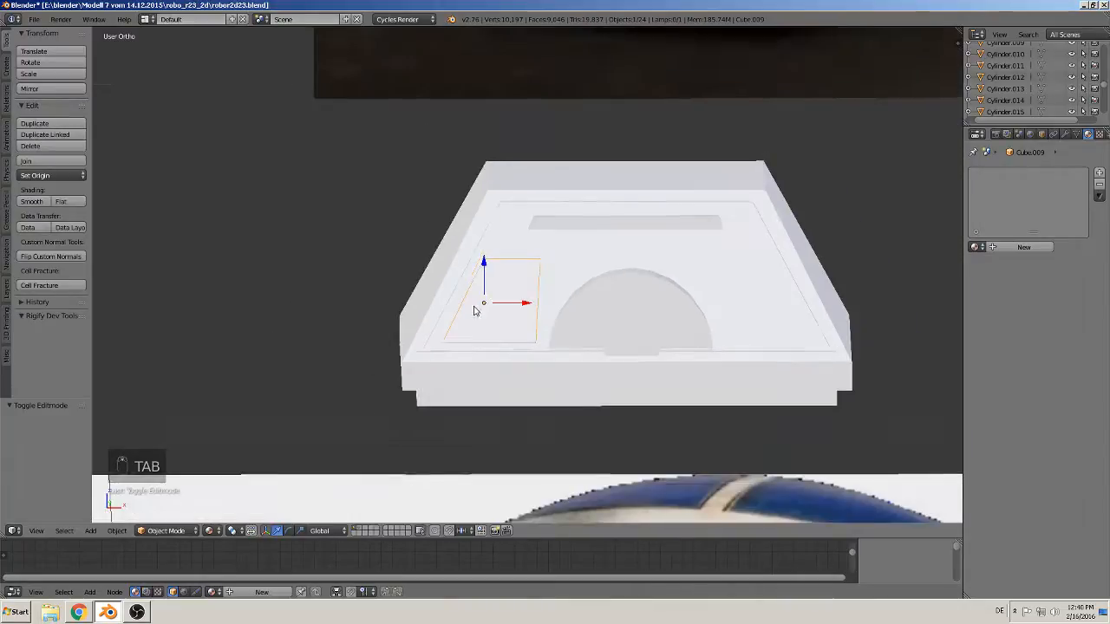
# Duplicate the raised side panel and move the copy about 0.099 along X to the other side of the arch
pyautogui.moveTo(476, 310); pyautogui.dragTo(506, 302, button='middle')
pyautogui.press('a')
pyautogui.press('a')
pyautogui.rightClick(506, 302)
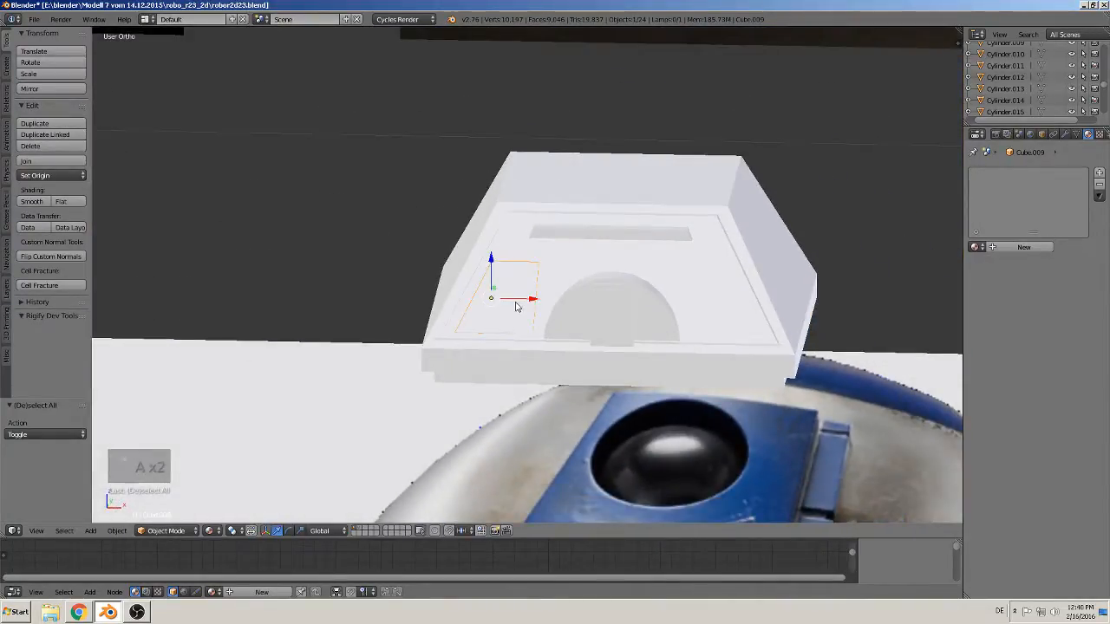
pyautogui.hotkey('shift', 'd')
pyautogui.press('x')
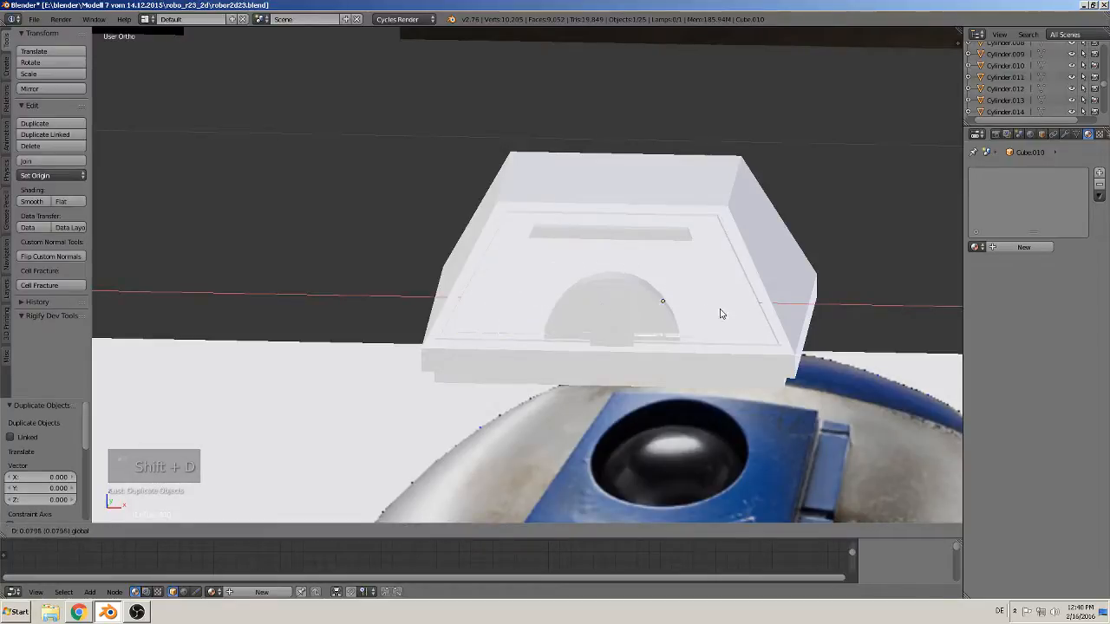
pyautogui.click(706, 304)
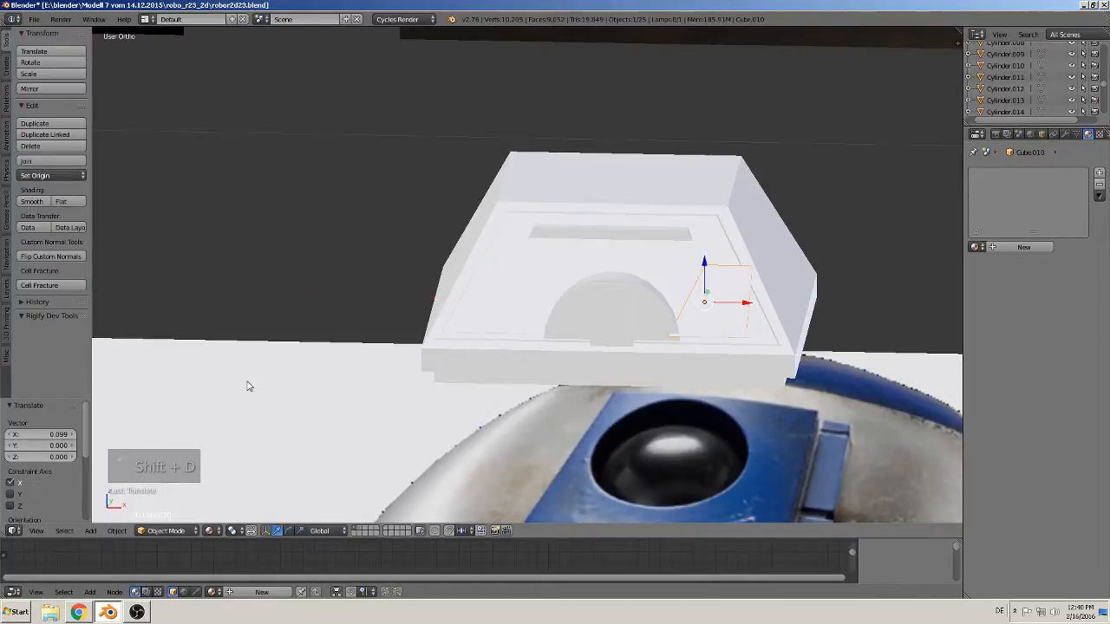
# Mirror the copied side panel along global X and shift it about 0.012 along X toward the foot's outer edge
pyautogui.click(118, 531)
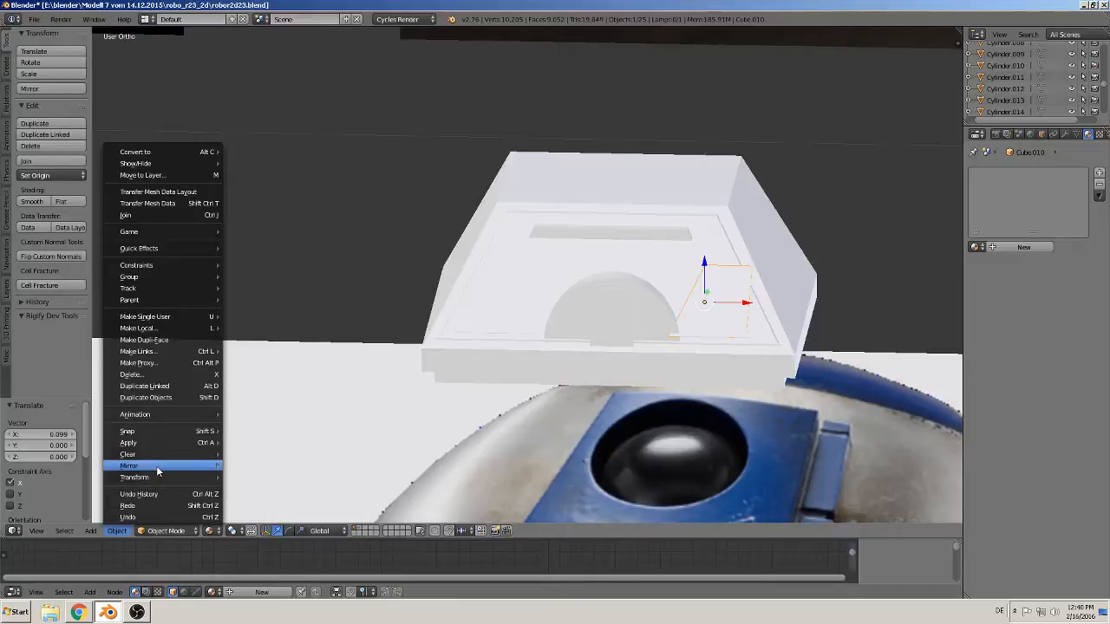
pyautogui.moveTo(156, 466)
pyautogui.click(260, 476)
pyautogui.click(409, 439)
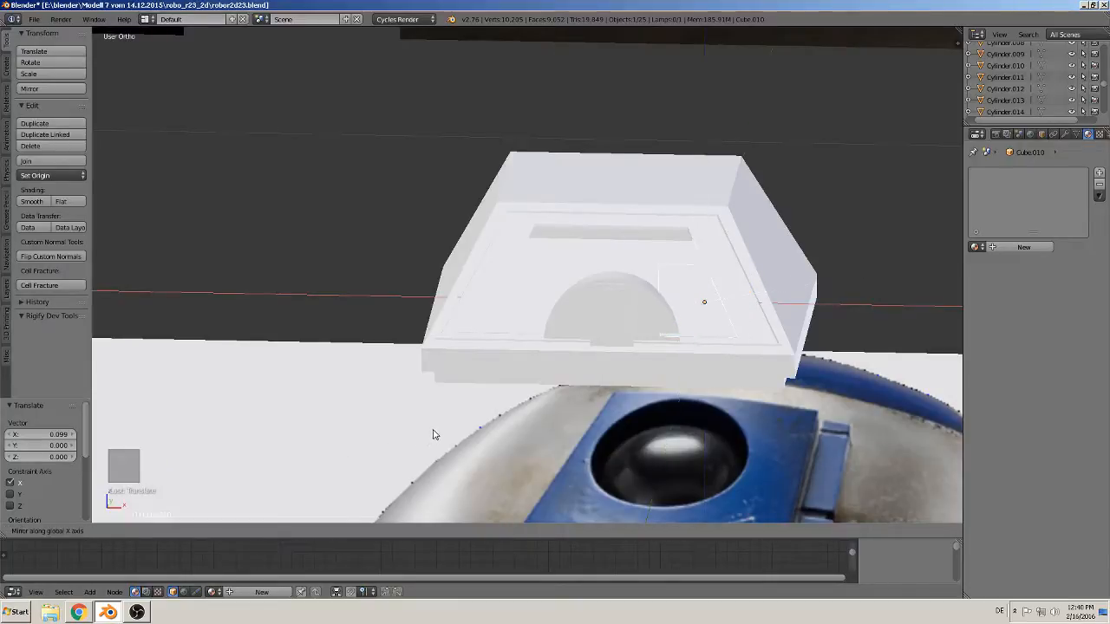
pyautogui.moveTo(743, 302); pyautogui.dragTo(766, 303)
pyautogui.scroll(2, 753, 310)
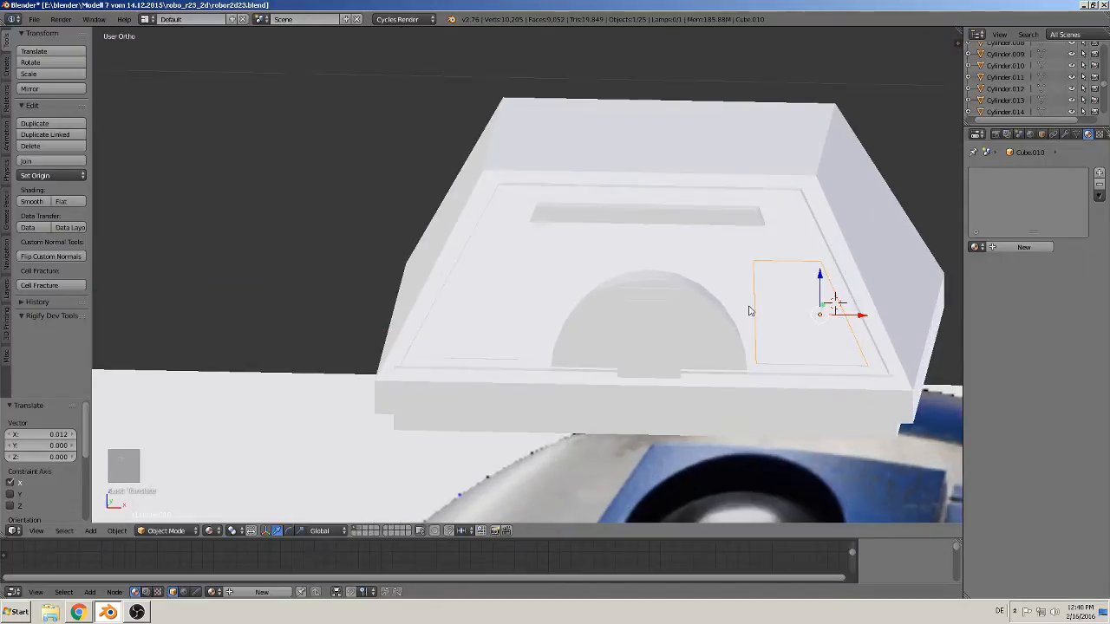
pyautogui.moveTo(750, 310)
pyautogui.mouseDown(button='middle')
pyautogui.moveTo(720, 300)
pyautogui.moveTo(704, 311)
pyautogui.moveTo(753, 327)
pyautogui.moveTo(751, 307)
pyautogui.moveTo(717, 287)
pyautogui.moveTo(755, 292)
pyautogui.mouseUp(button='middle')
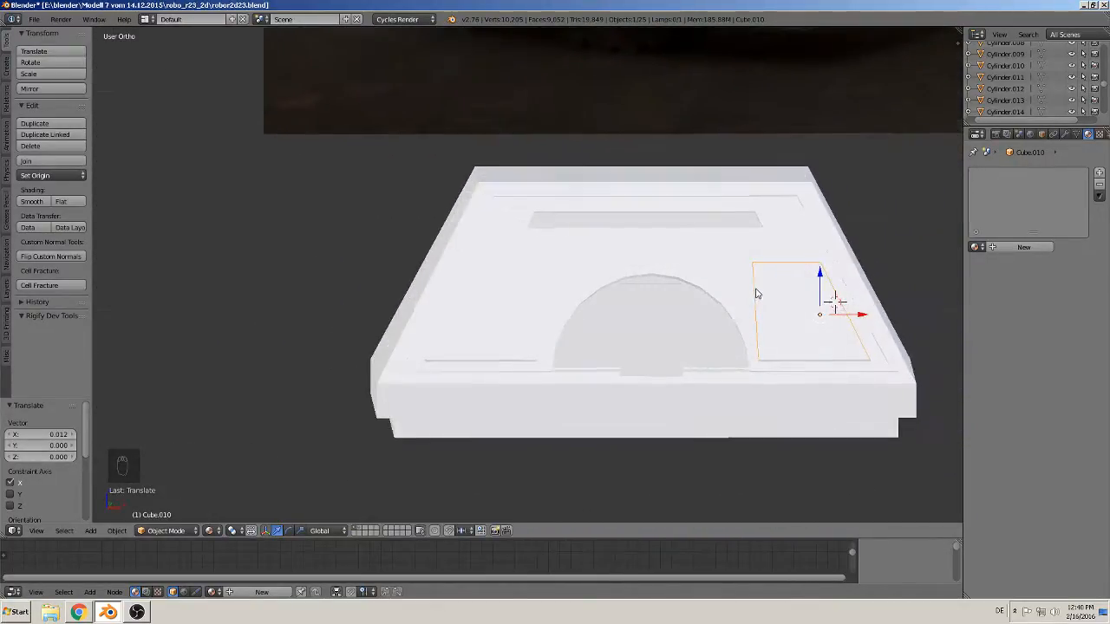
pyautogui.moveTo(853, 314); pyautogui.dragTo(854, 317)
pyautogui.press('a')
# Open the foot's main body for mesh editing and limit selection to visible geometry
pyautogui.moveTo(743, 332); pyautogui.dragTo(644, 359, button='middle')
pyautogui.press('KP_1')
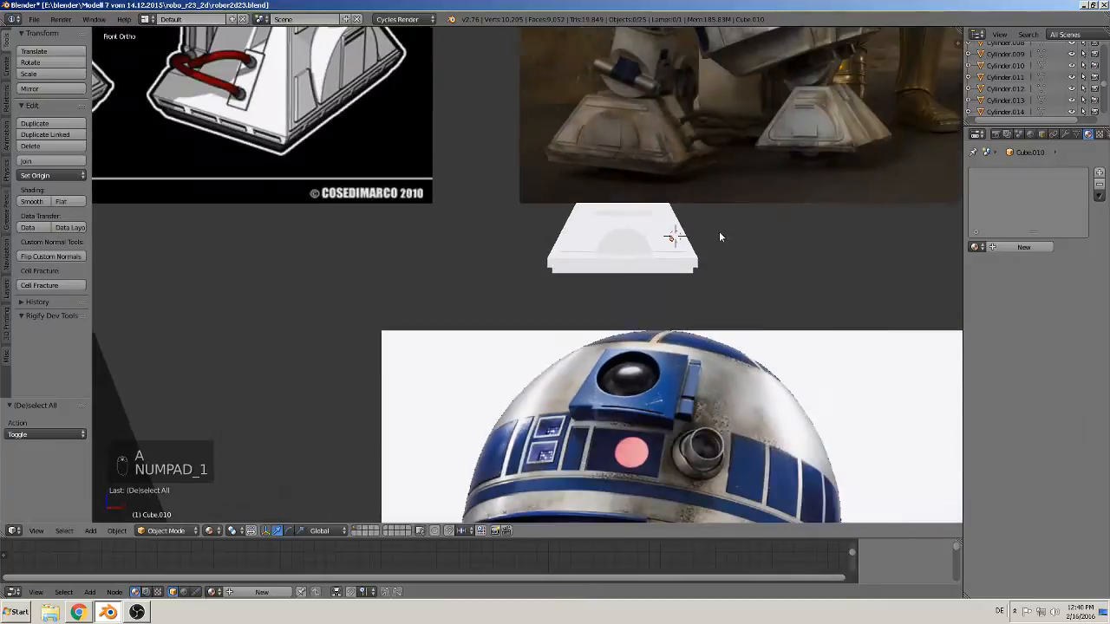
pyautogui.scroll(5, 719, 230)
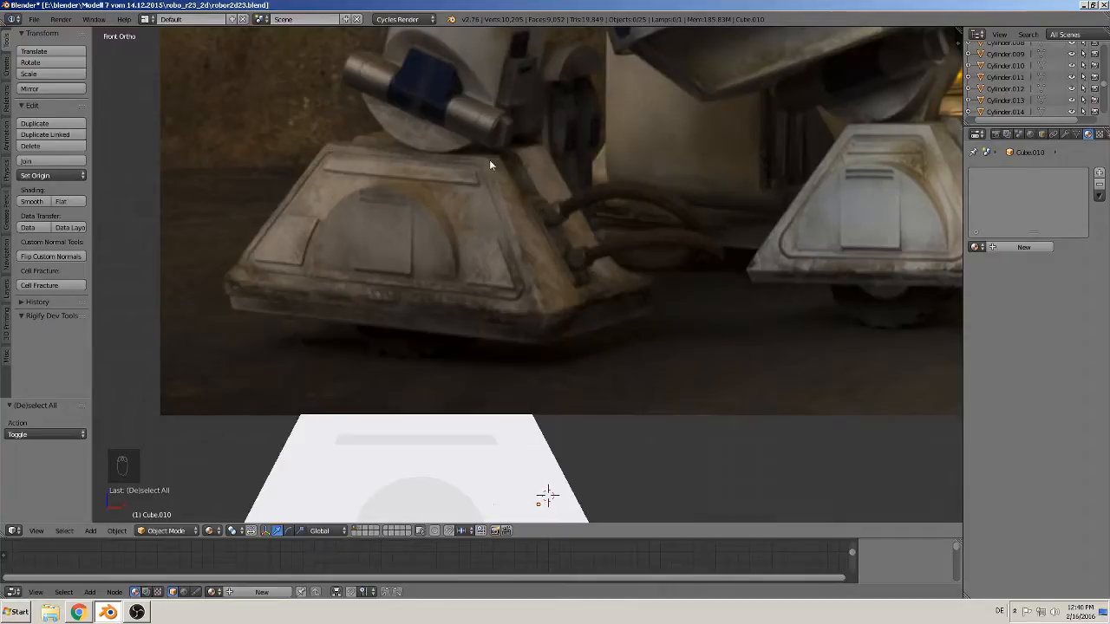
pyautogui.moveTo(589, 323); pyautogui.dragTo(687, 331, button='middle')
pyautogui.press('Tab')
pyautogui.press('Tab')
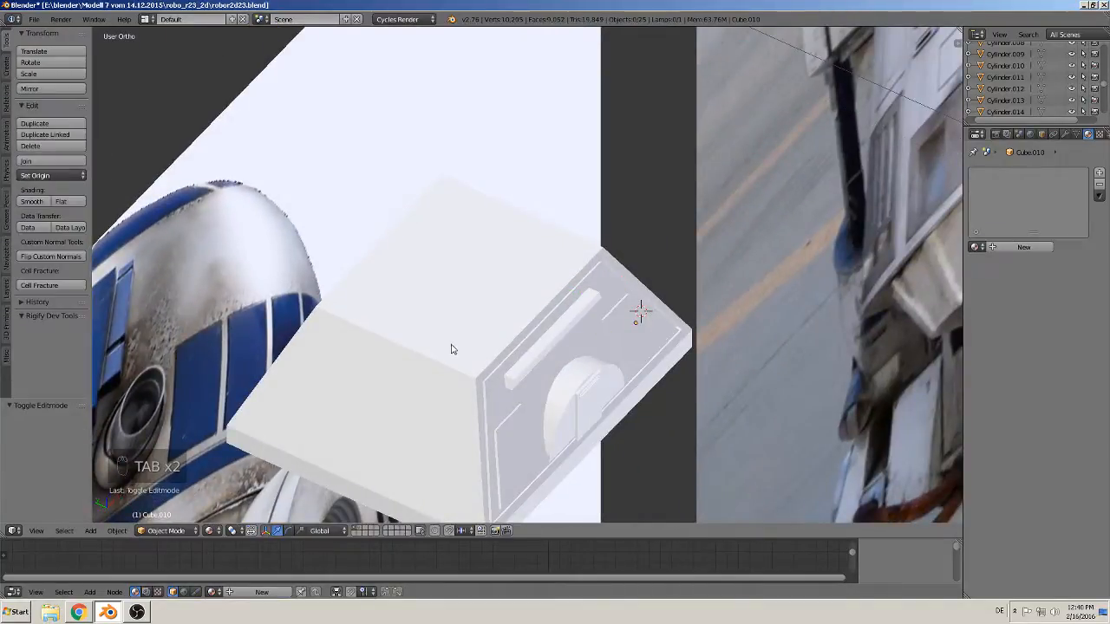
pyautogui.rightClick(452, 348)
pyautogui.press('Tab')
pyautogui.moveTo(461, 348); pyautogui.dragTo(468, 296, button='middle')
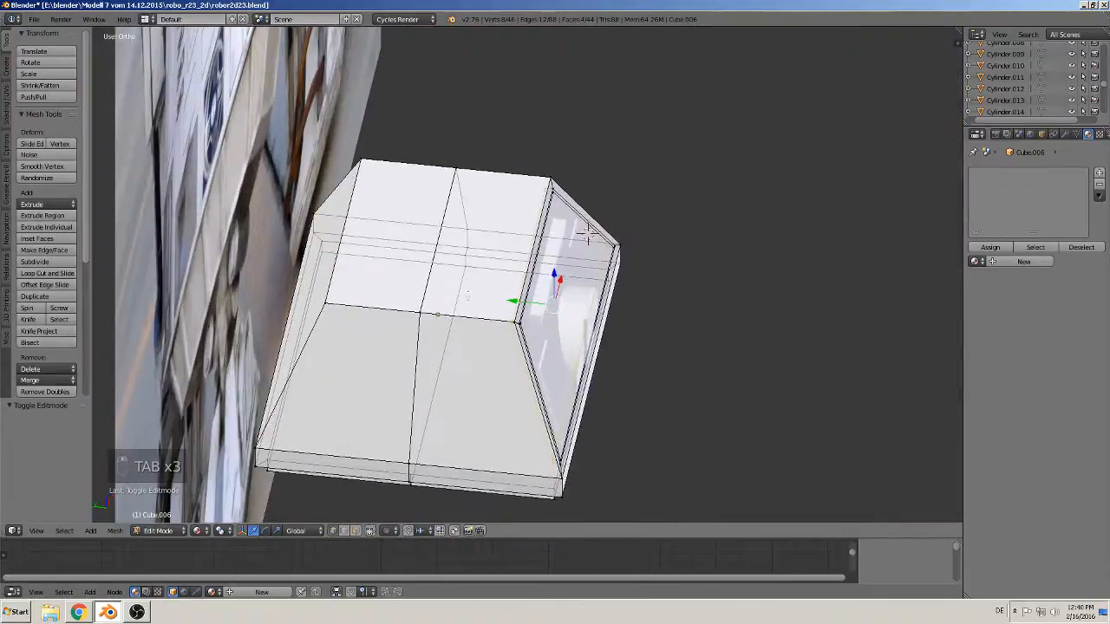
pyautogui.click(373, 531)
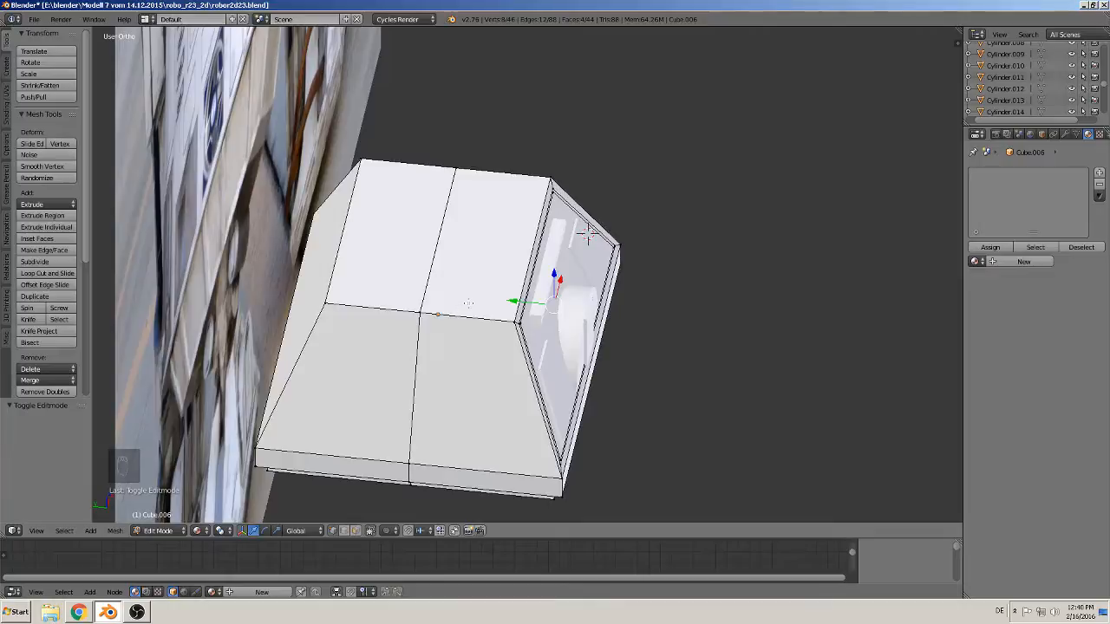
# Add two closely spaced edge loops around the foot body between its middle and the front panel
pyautogui.hotkey('ctrl', 'r')
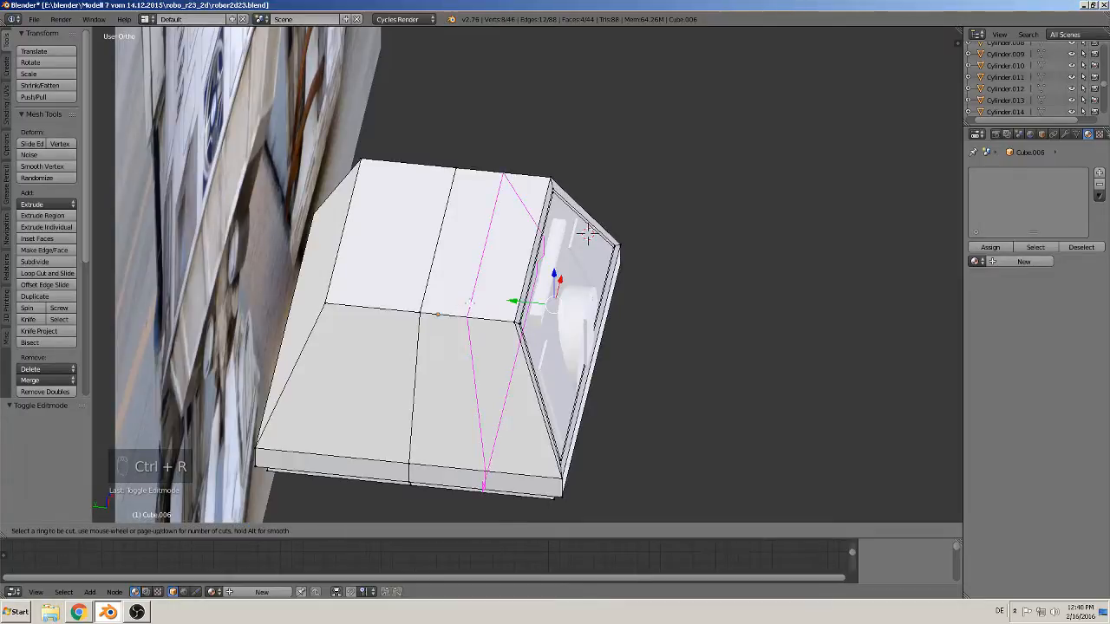
pyautogui.click(469, 301)
pyautogui.click(465, 296)
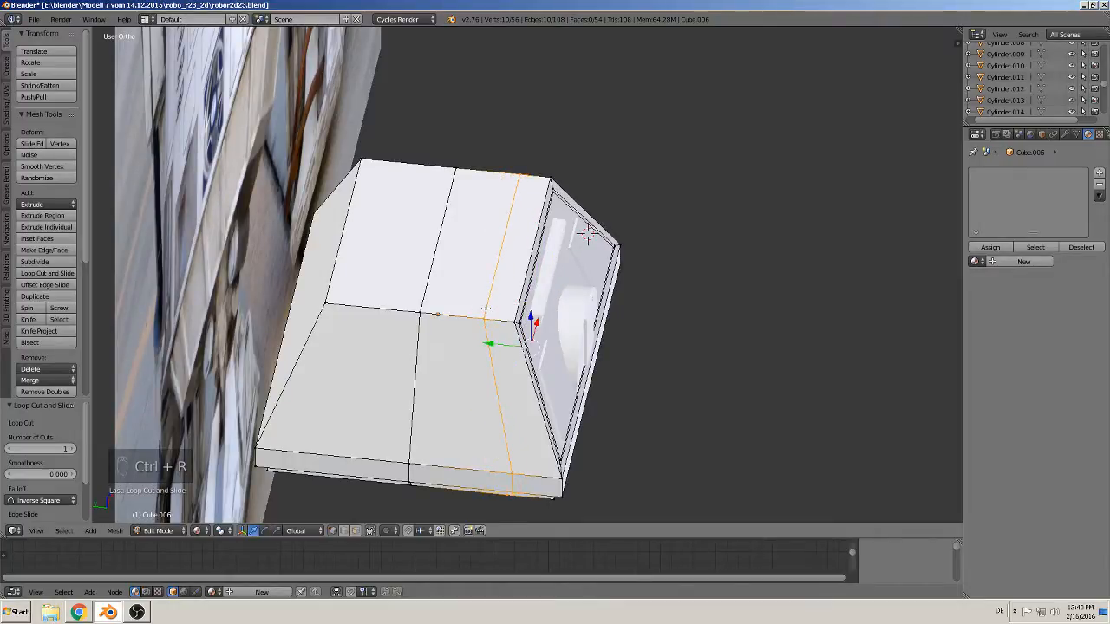
pyautogui.hotkey('ctrl', 'r')
pyautogui.click(465, 298)
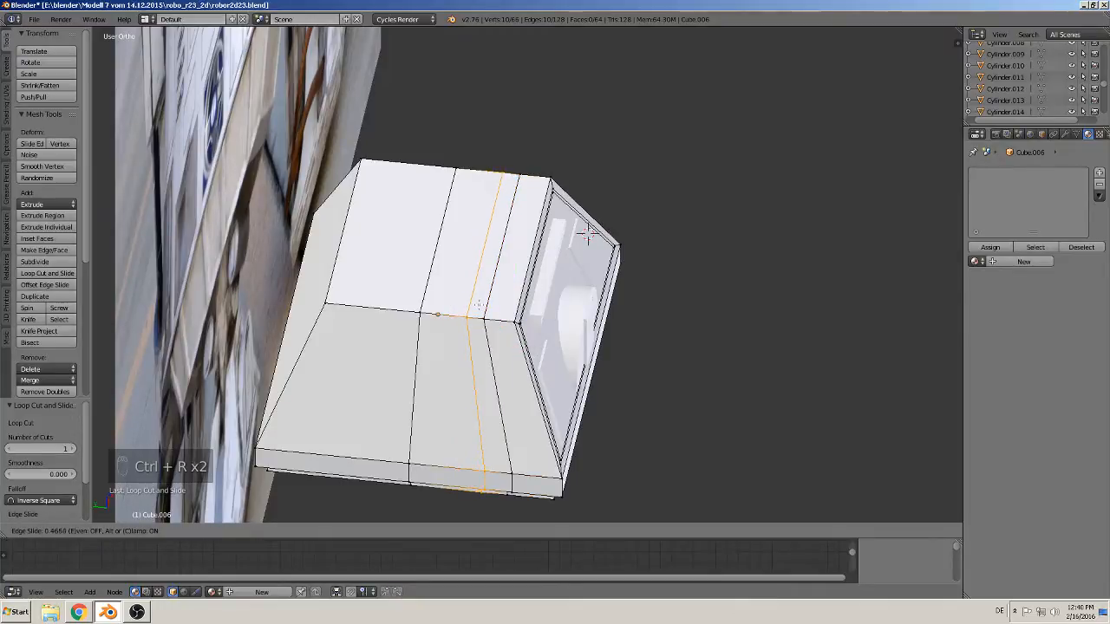
pyautogui.click(477, 306)
# Extrude the face ring between the two new loops in place and scale it to about 0.85 to form a groove
pyautogui.moveTo(522, 332); pyautogui.dragTo(422, 310, button='middle')
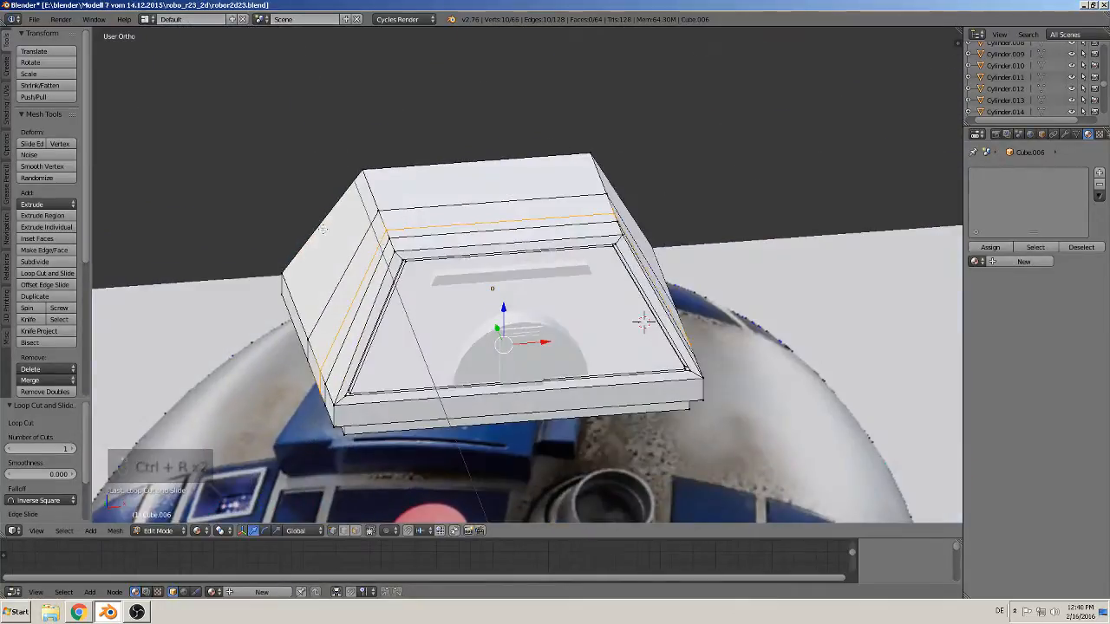
pyautogui.moveTo(349, 440); pyautogui.dragTo(391, 455, button='middle')
pyautogui.click(355, 532)
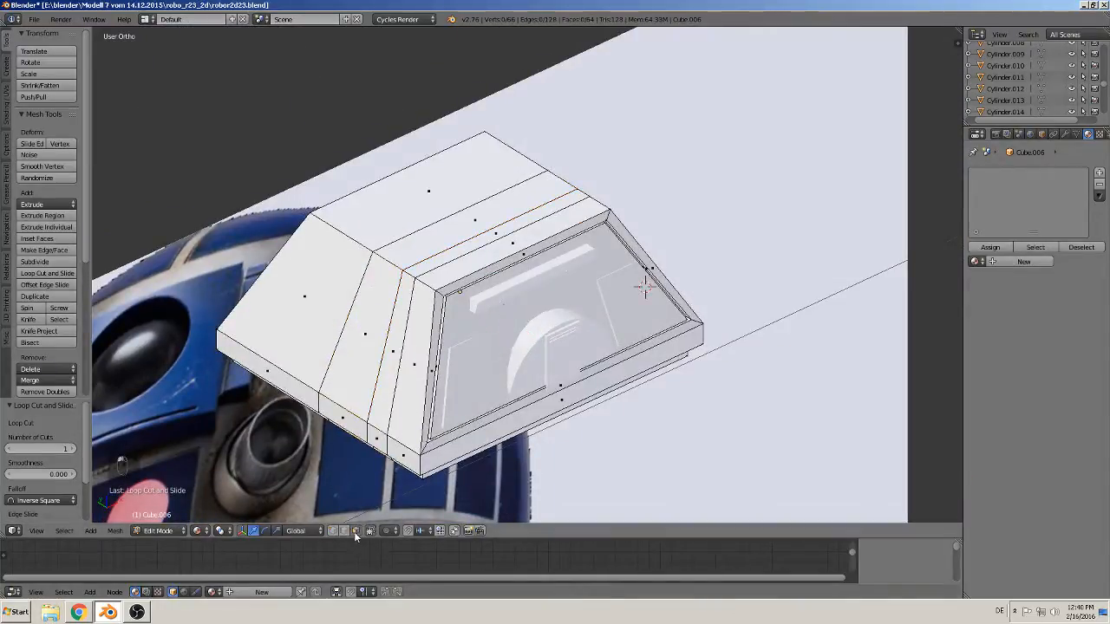
pyautogui.keyDown('alt'); pyautogui.rightClick(411, 279); pyautogui.keyUp('alt')
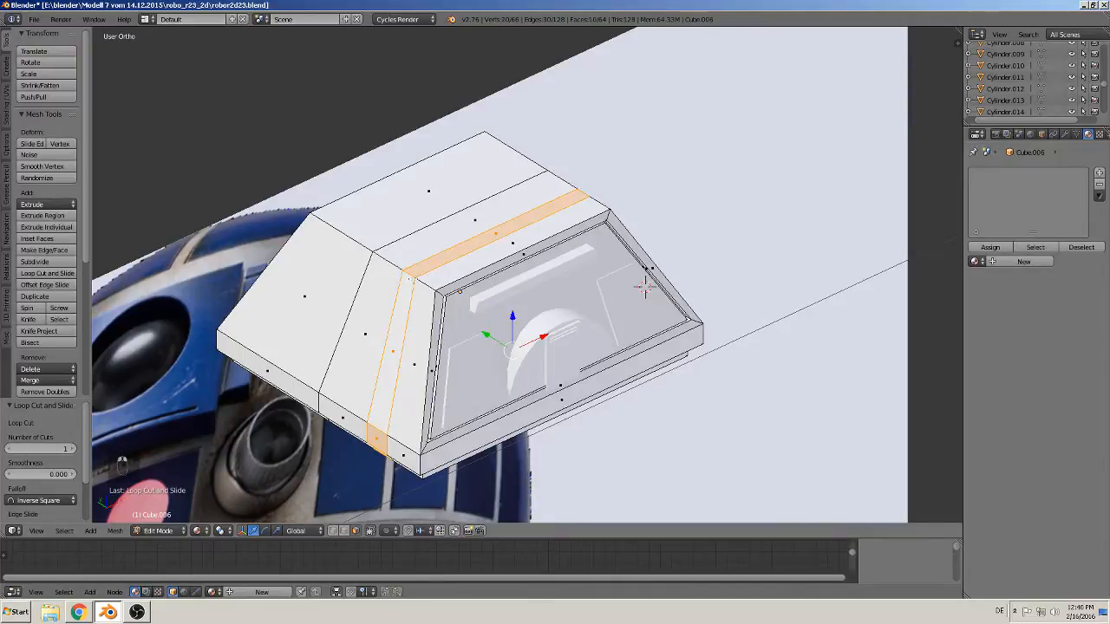
pyautogui.press('e')
pyautogui.rightClick(713, 452)
pyautogui.press('s')
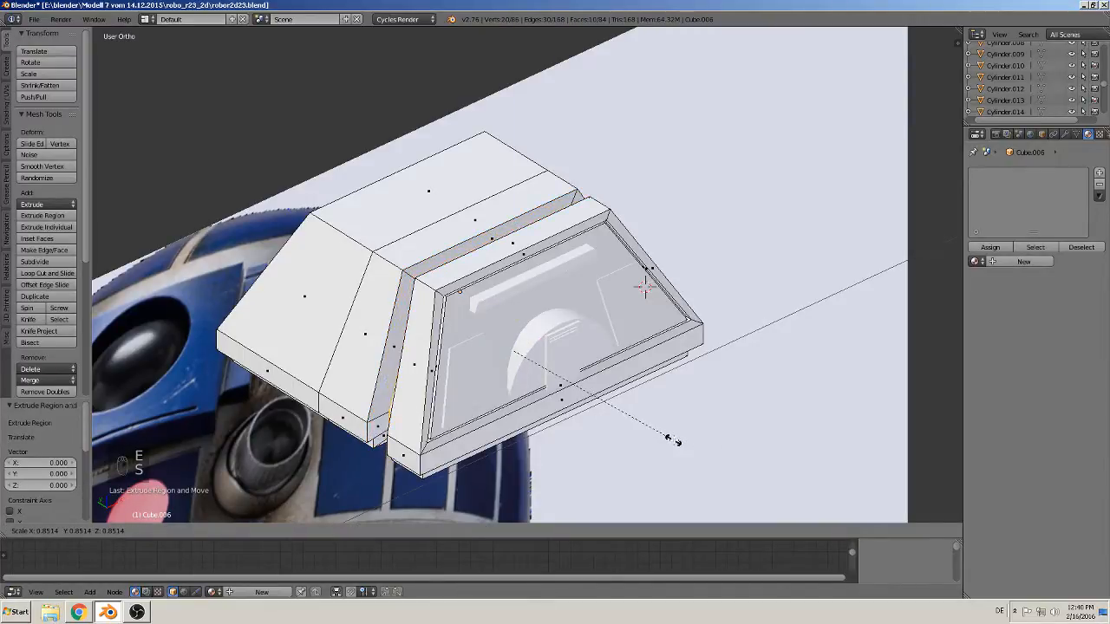
pyautogui.click(675, 440)
pyautogui.moveTo(674, 440); pyautogui.dragTo(477, 356, button='middle')
pyautogui.press('Tab')
# Compare the foot's groove and side shape with the feet in the reference photo
pyautogui.press('KP_1')
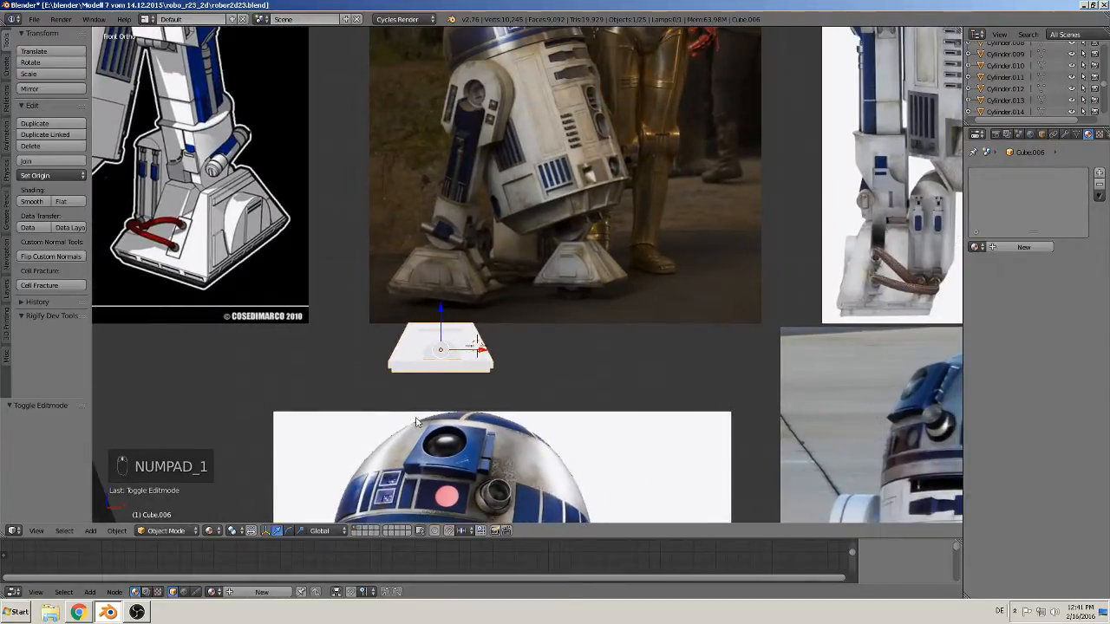
pyautogui.scroll(5, 457, 359)
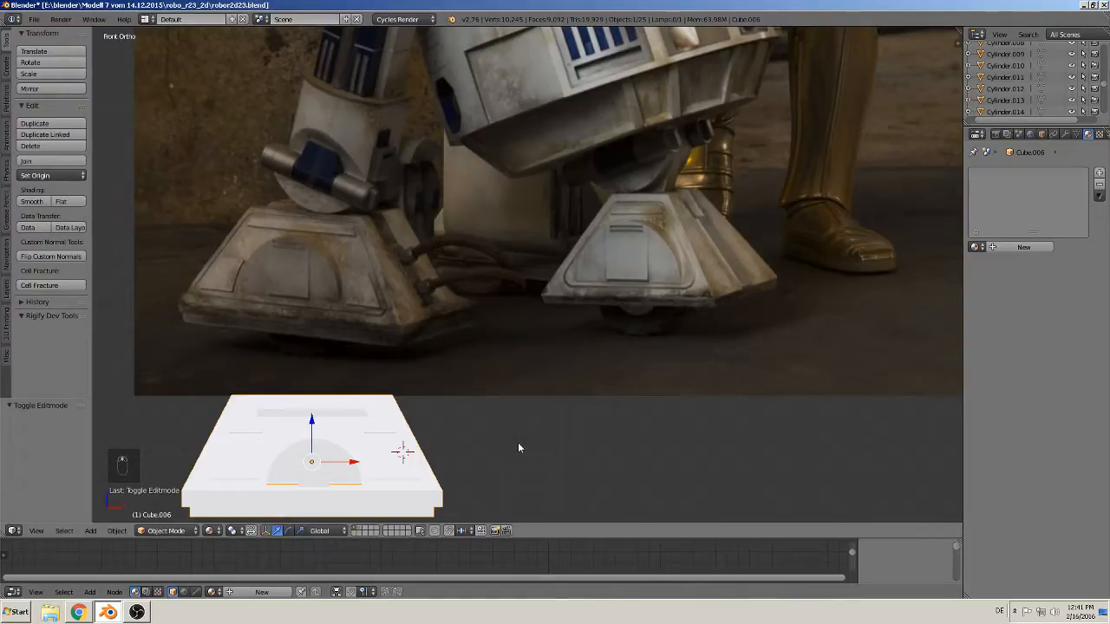
pyautogui.moveTo(519, 448); pyautogui.dragTo(511, 452, button='middle')
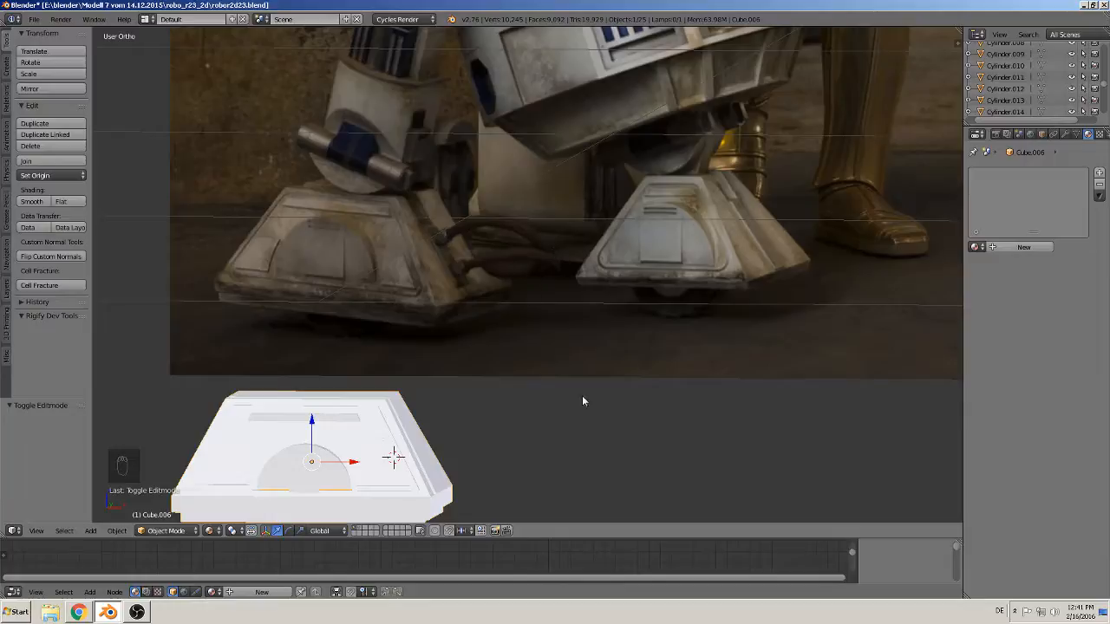
pyautogui.moveTo(585, 399); pyautogui.dragTo(551, 373, button='middle')
pyautogui.scroll(4, 552, 373)
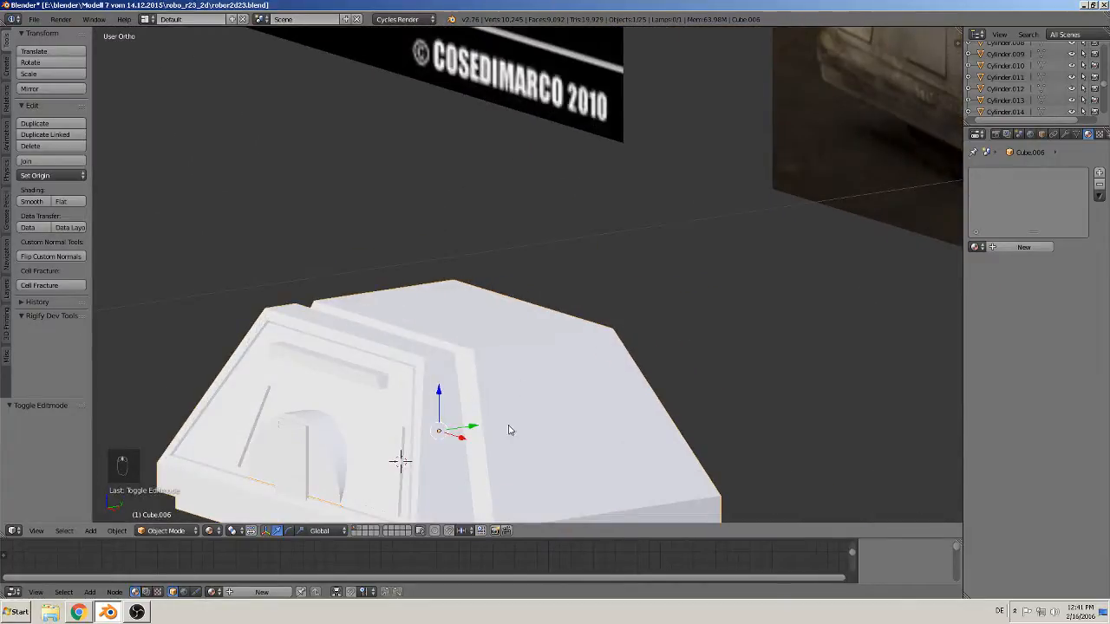
pyautogui.scroll(2, 563, 312)
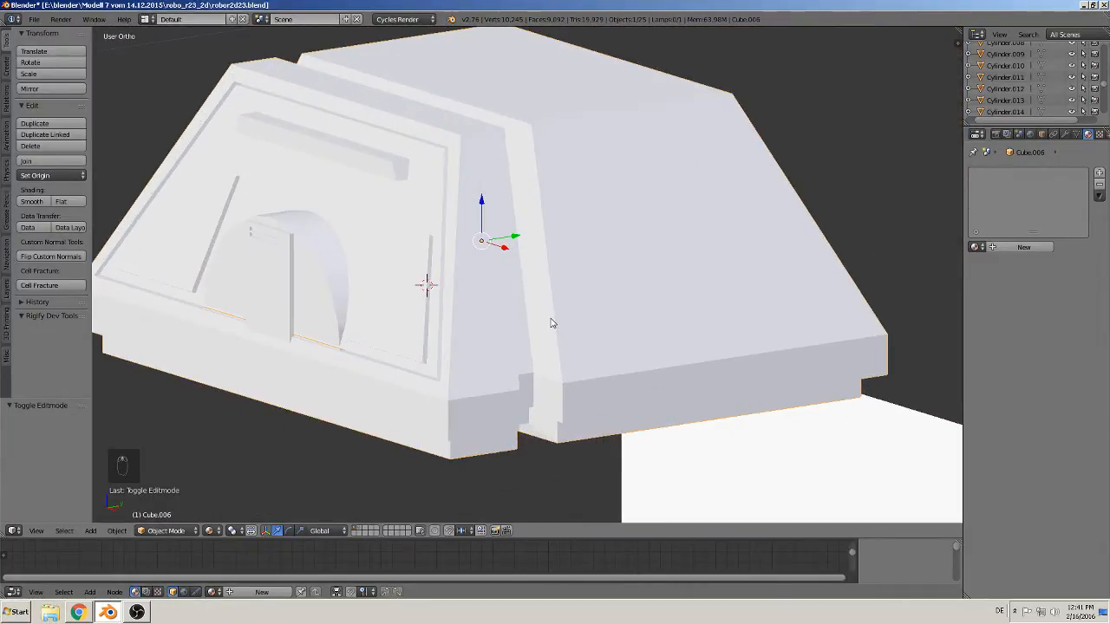
# Add one horizontal edge loop around the foot body at about mid-height, crossing the groove
pyautogui.press('Tab')
pyautogui.scroll(1, 550, 323)
pyautogui.scroll(-4, 552, 321)
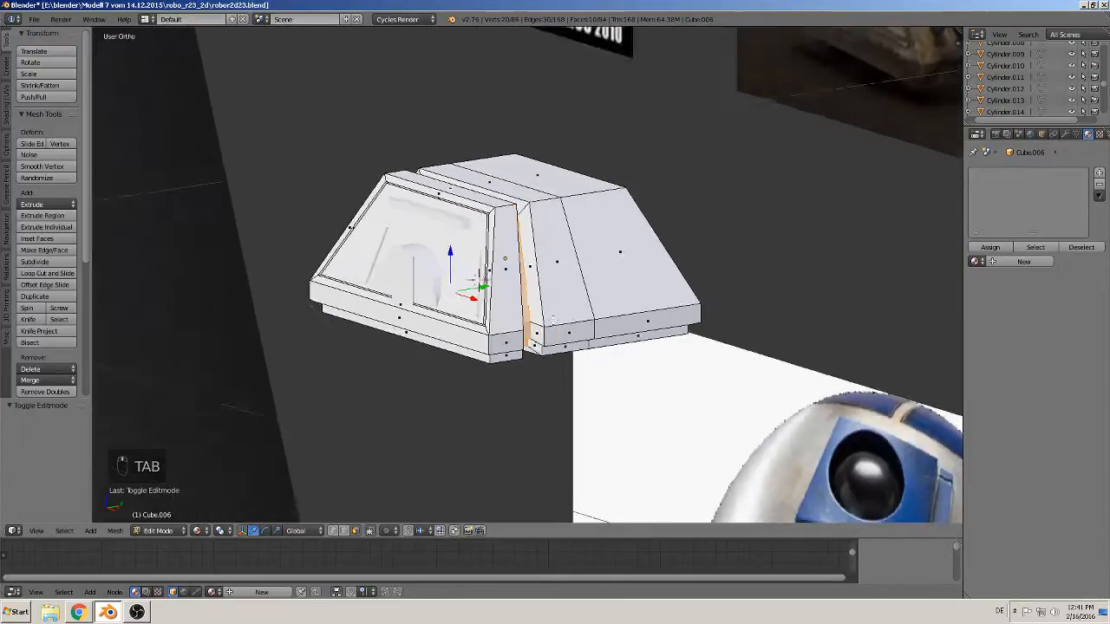
pyautogui.moveTo(554, 321); pyautogui.dragTo(624, 301, button='middle')
pyautogui.keyDown('shift'); pyautogui.moveTo(624, 301); pyautogui.dragTo(516, 414, button='middle'); pyautogui.keyUp('shift')
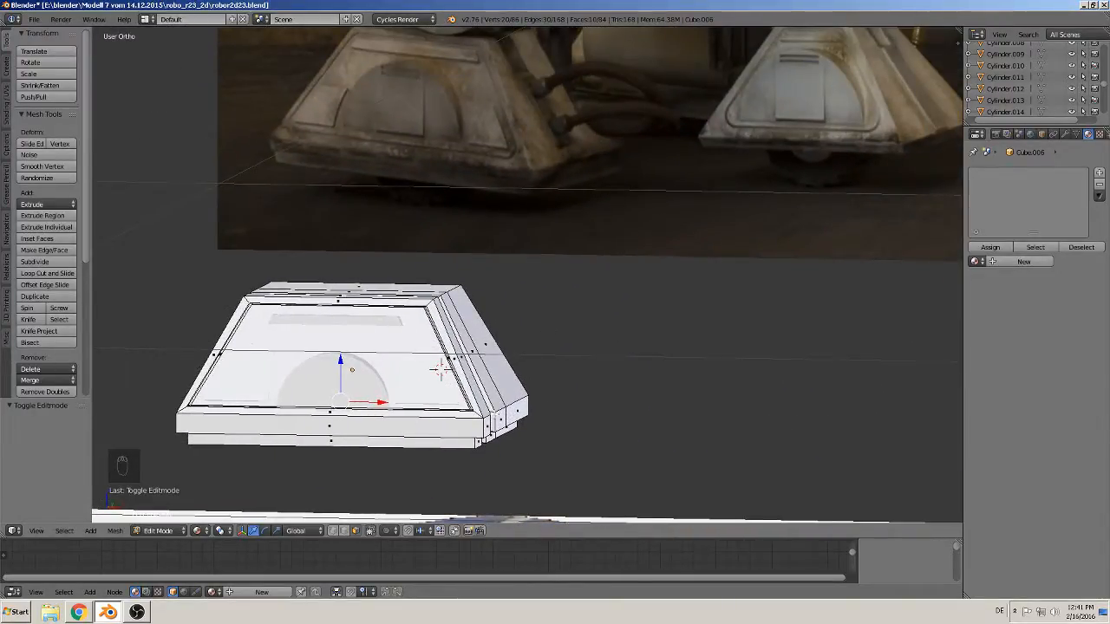
pyautogui.hotkey('ctrl', 'r')
pyautogui.click(439, 371)
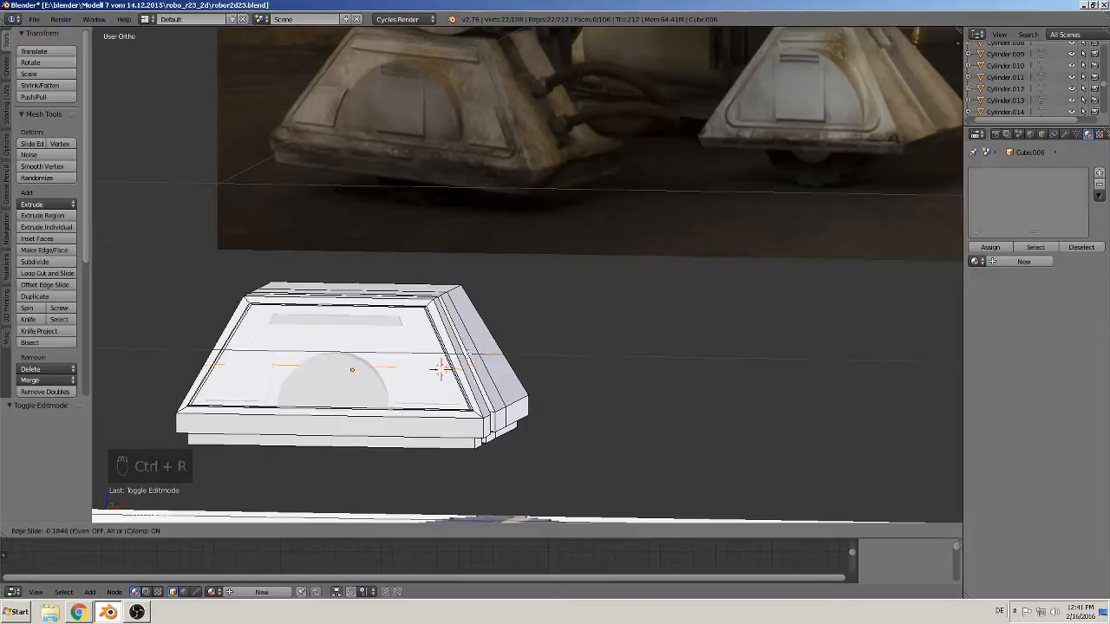
pyautogui.click(440, 370)
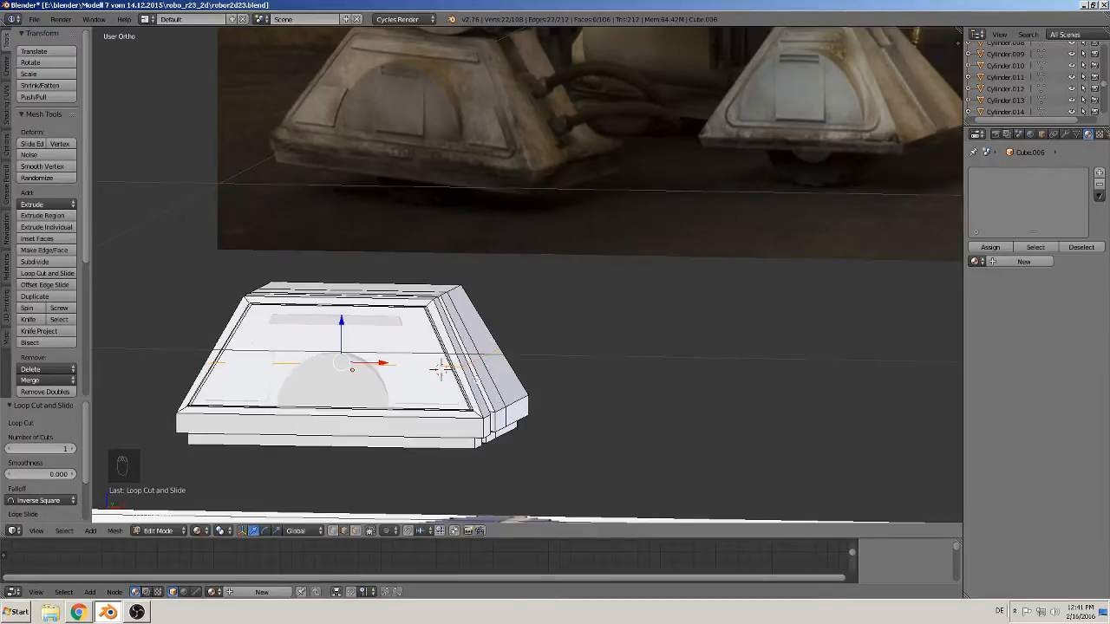
# Cover the lower half of the groove on the foot's side with a face between its two outer edges
pyautogui.scroll(8, 439, 370)
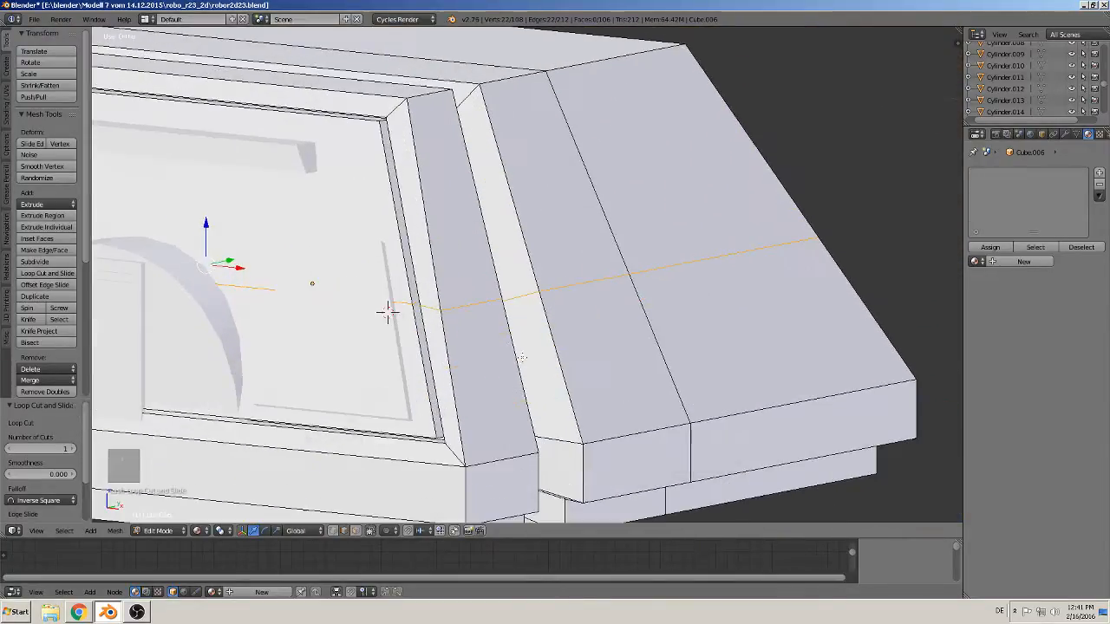
pyautogui.moveTo(522, 357); pyautogui.dragTo(531, 276, button='middle')
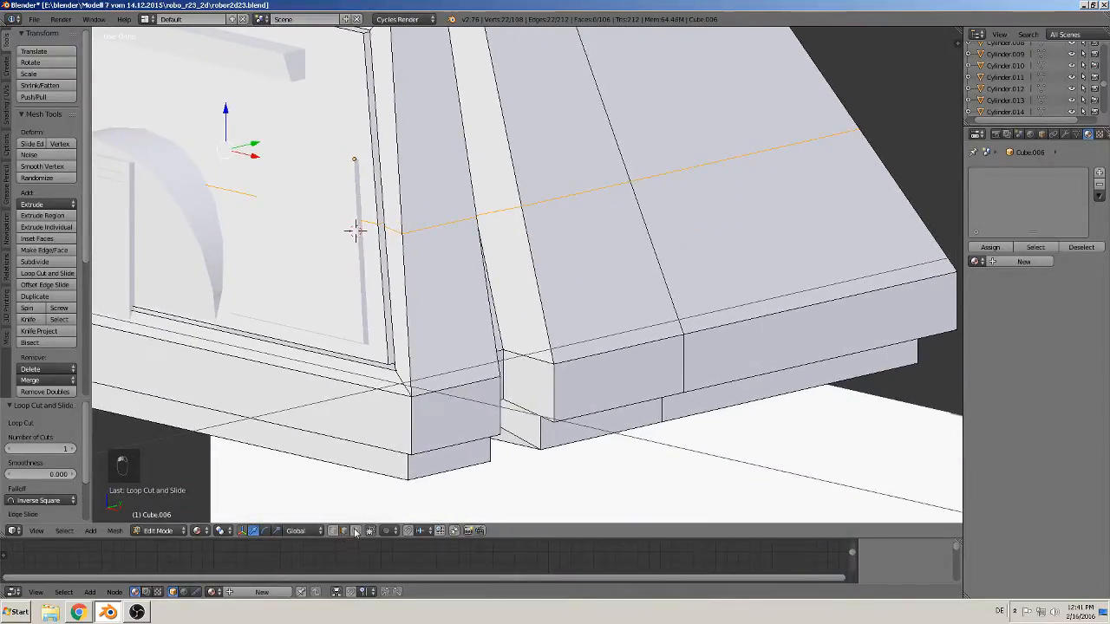
pyautogui.rightClick(503, 211)
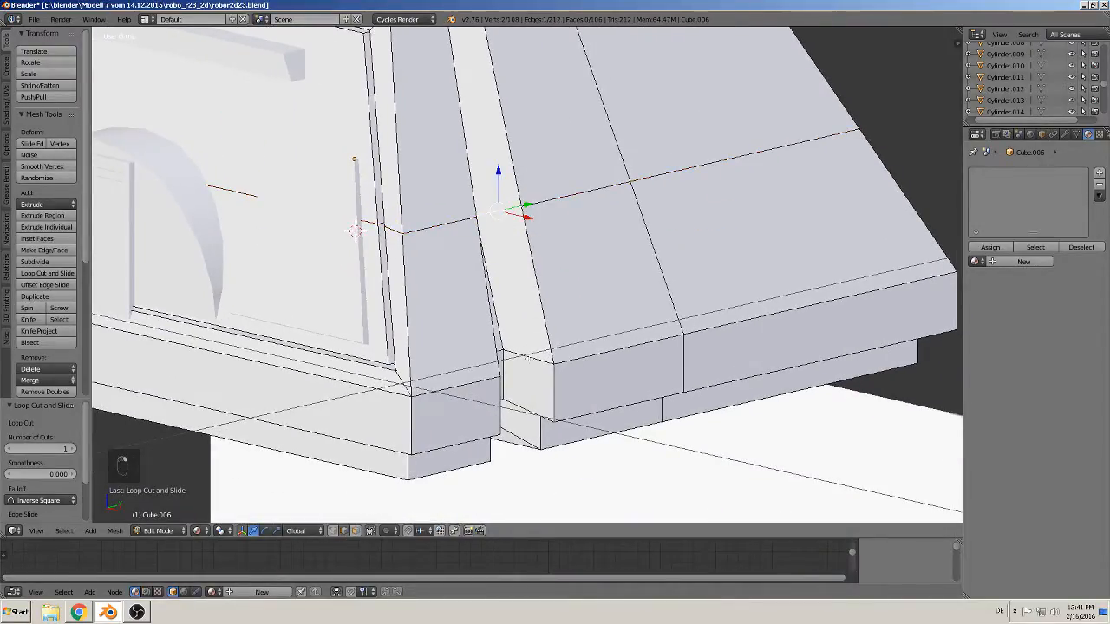
pyautogui.rightClick(513, 356)
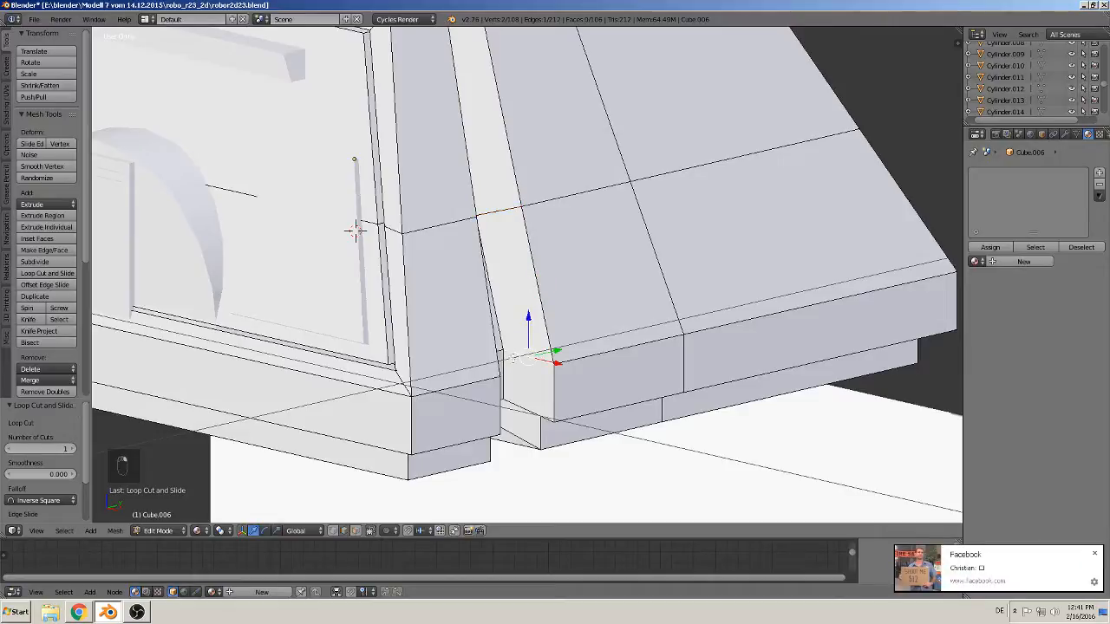
pyautogui.rightClick(511, 354)
pyautogui.rightClick(532, 284)
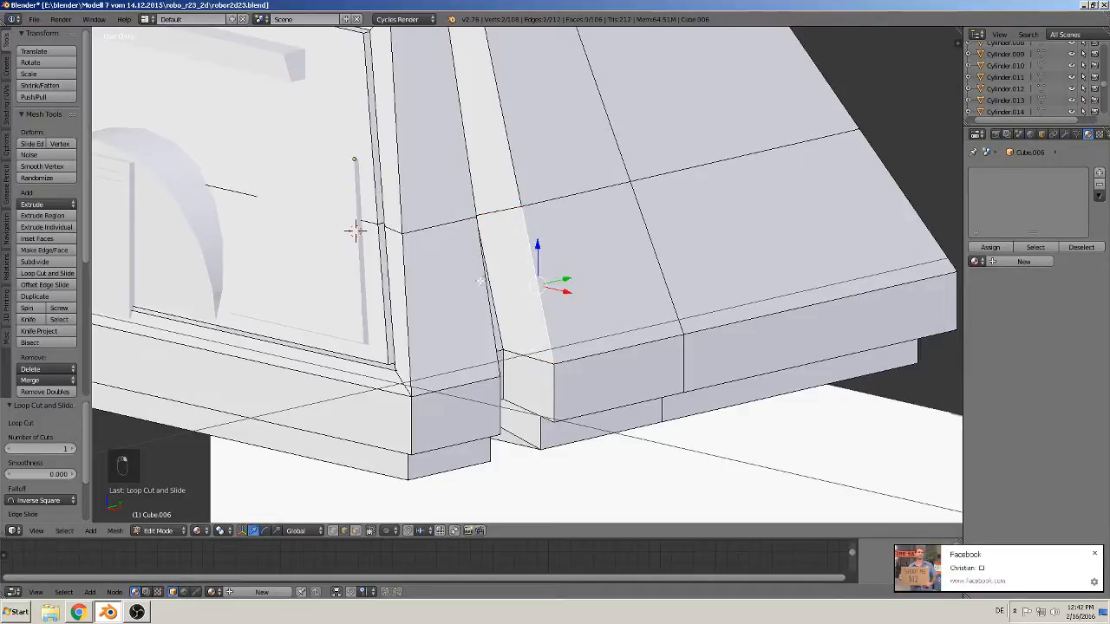
pyautogui.keyDown('shift'); pyautogui.rightClick(481, 280); pyautogui.keyUp('shift')
pyautogui.moveTo(518, 354); pyautogui.dragTo(564, 215, button='middle')
pyautogui.press('f')
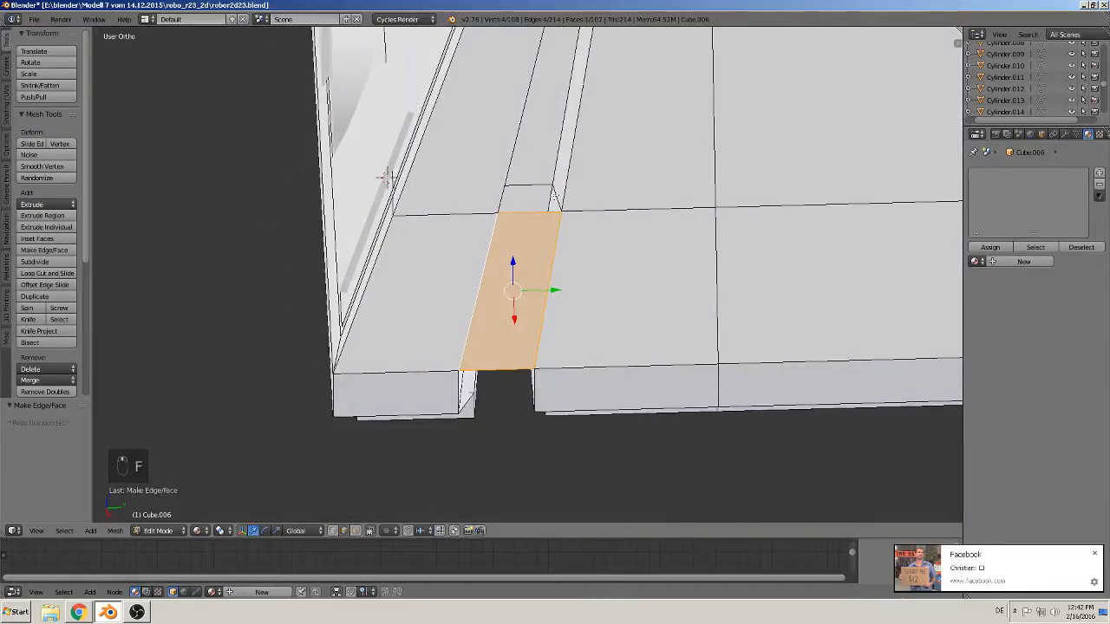
# Fill the gaps at the upper and lower ends of the groove's cover with two more faces
pyautogui.rightClick(552, 196)
pyautogui.press('f')
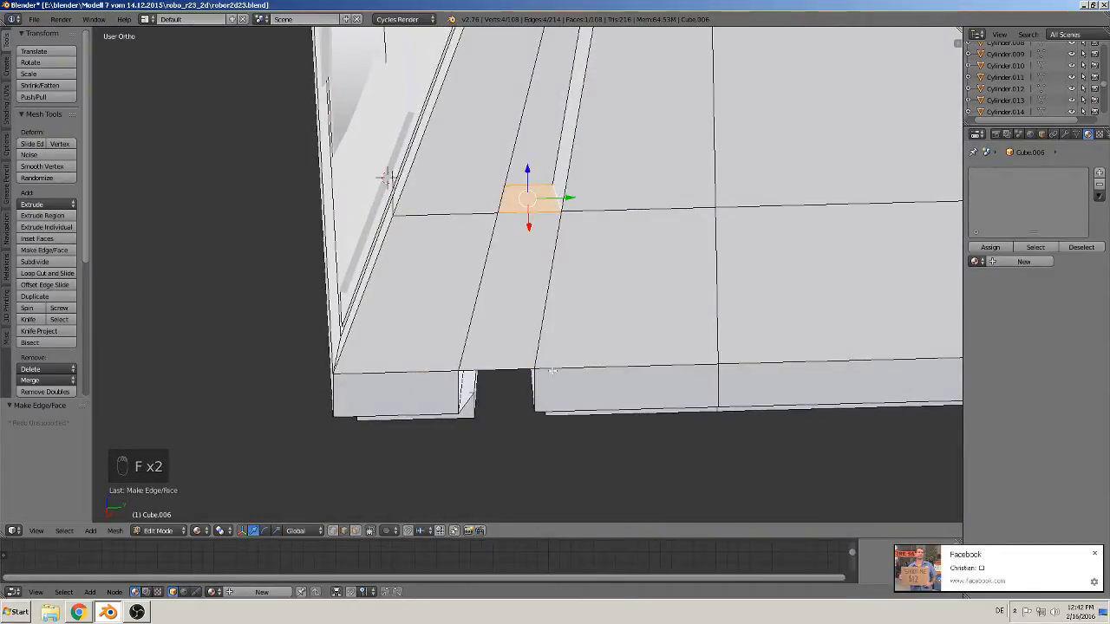
pyautogui.moveTo(539, 225); pyautogui.dragTo(664, 395, button='middle')
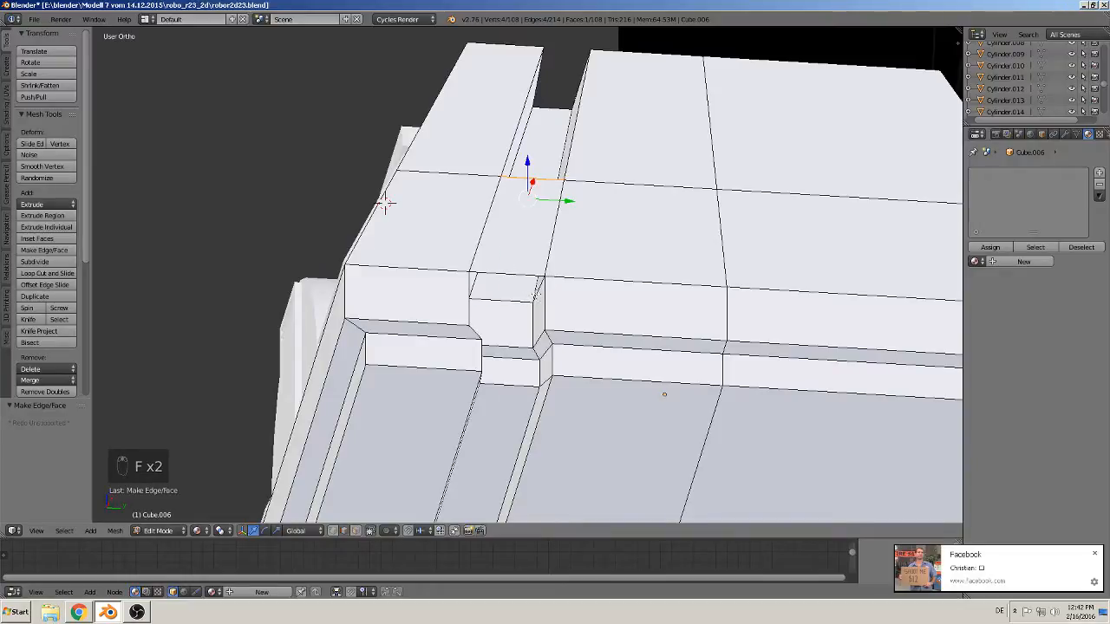
pyautogui.keyDown('shift'); pyautogui.rightClick(536, 295); pyautogui.keyUp('shift')
pyautogui.press('f')
# Leave mesh editing and compare the partly covered groove with the feet in the reference images
pyautogui.moveTo(536, 290); pyautogui.dragTo(543, 191, button='middle')
pyautogui.press('Tab')
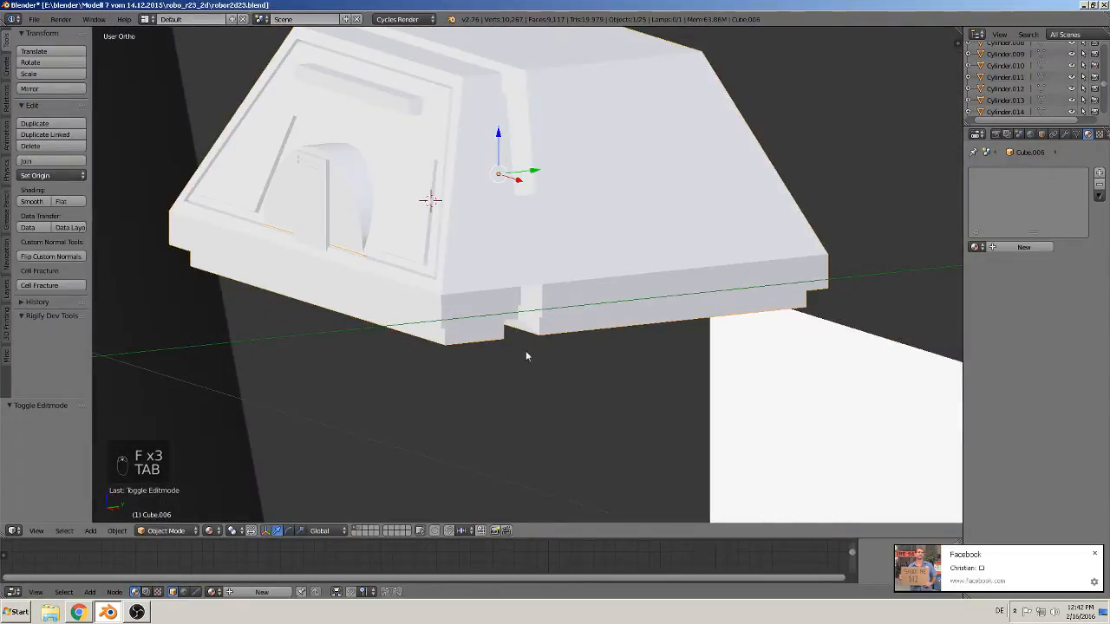
pyautogui.scroll(-2, 527, 295)
pyautogui.scroll(2, 534, 286)
pyautogui.scroll(-6, 544, 294)
pyautogui.moveTo(549, 298); pyautogui.dragTo(640, 280, button='middle')
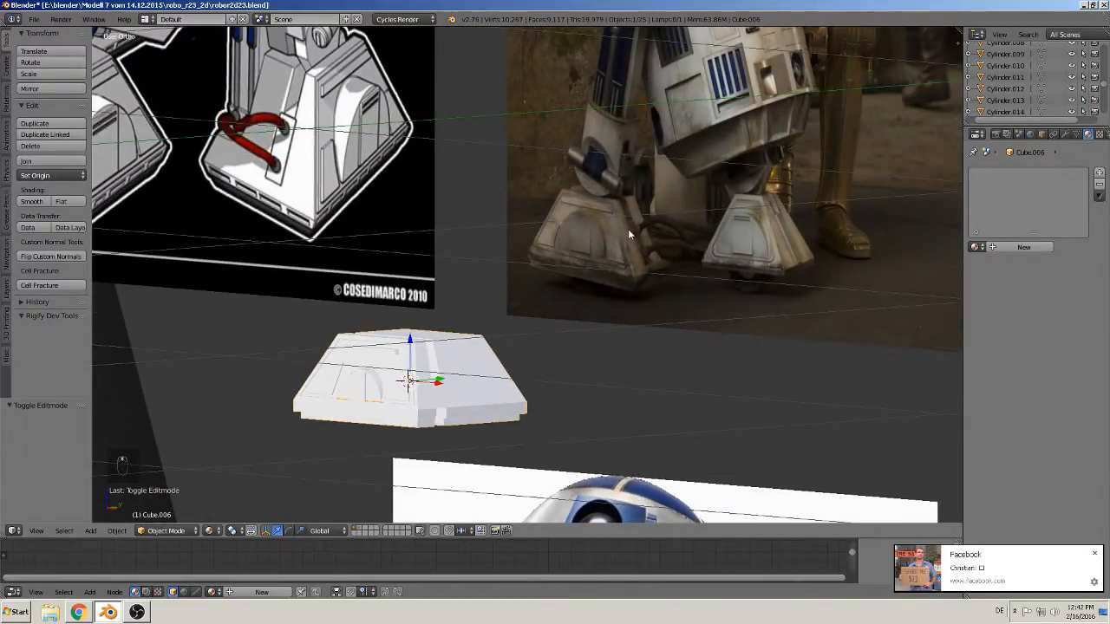
pyautogui.scroll(1, 488, 422)
pyautogui.moveTo(488, 422); pyautogui.dragTo(578, 339, button='middle')
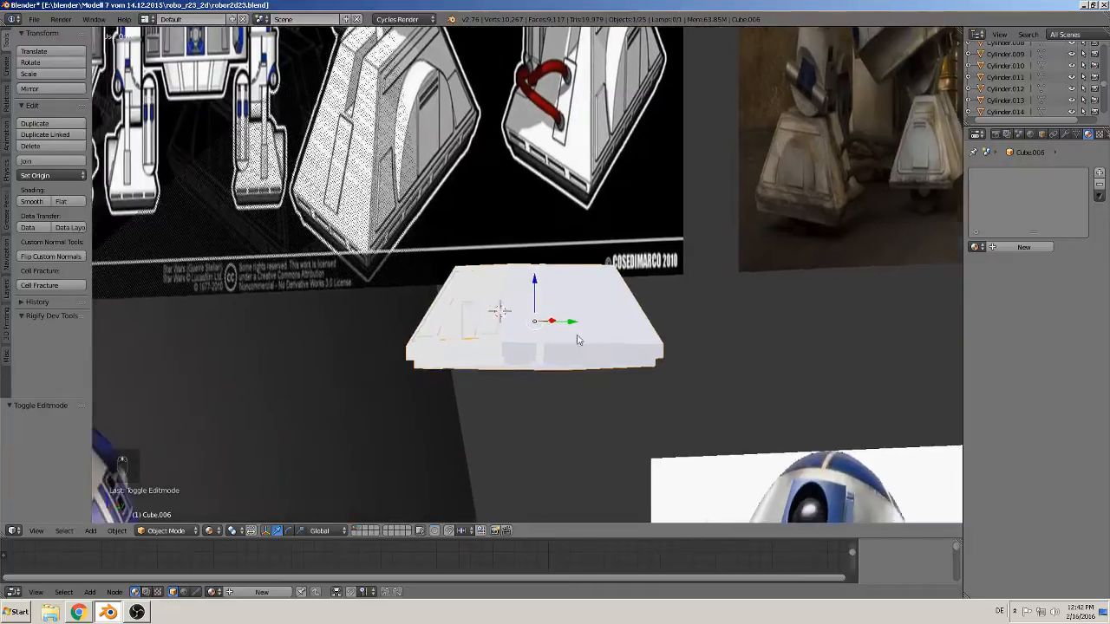
pyautogui.scroll(4, 507, 362)
# Add an edge loop along the groove's cover face, slid about 0.93 toward its front-panel side, and start a second loop
pyautogui.press('Tab')
pyautogui.moveTo(506, 364); pyautogui.dragTo(641, 260, button='middle')
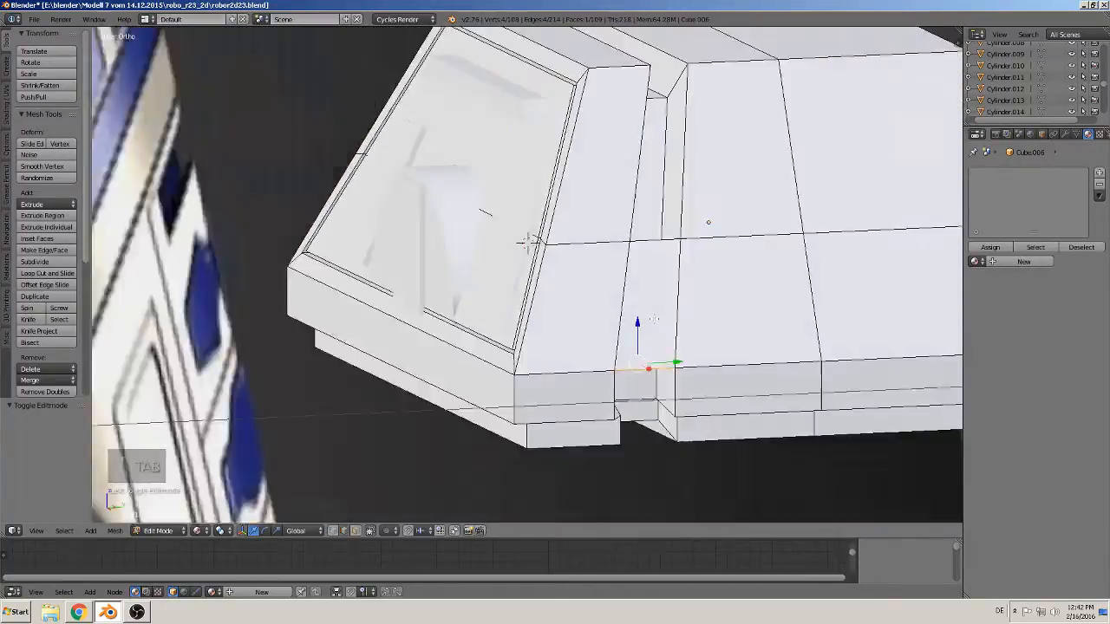
pyautogui.scroll(2, 650, 232)
pyautogui.scroll(3, 649, 233)
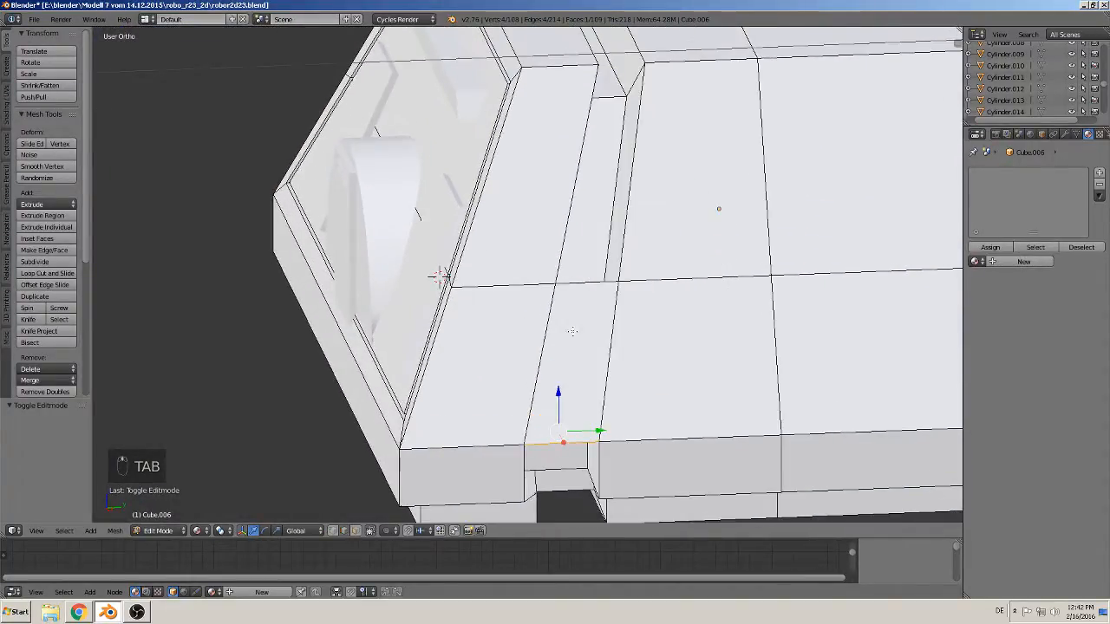
pyautogui.hotkey('ctrl', 'r')
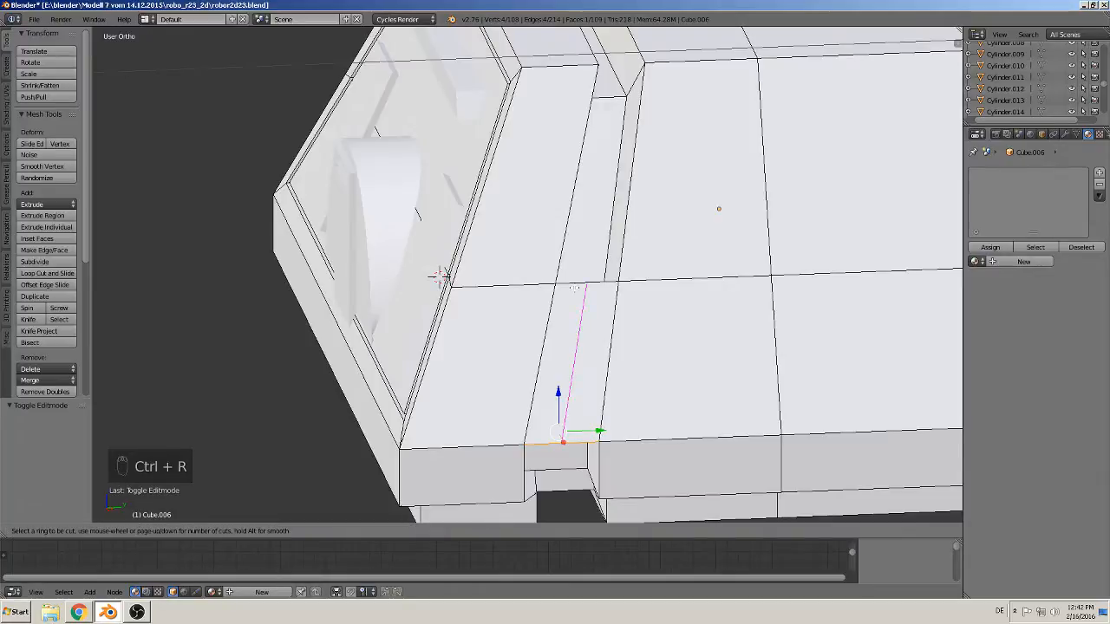
pyautogui.click(573, 288)
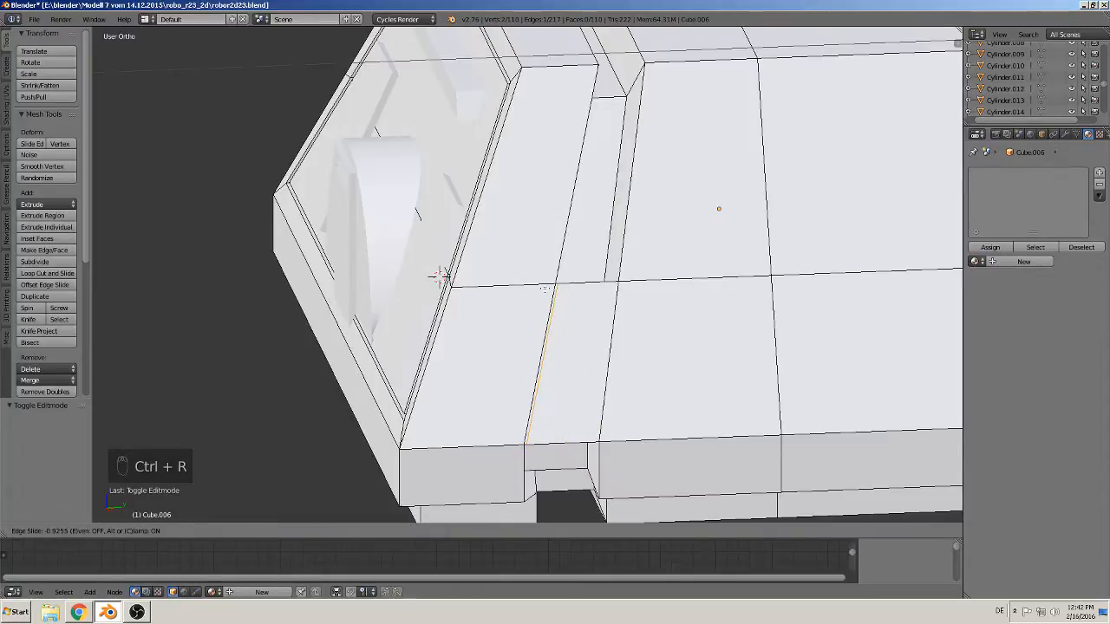
pyautogui.click(546, 290)
pyautogui.hotkey('ctrl', 'r')
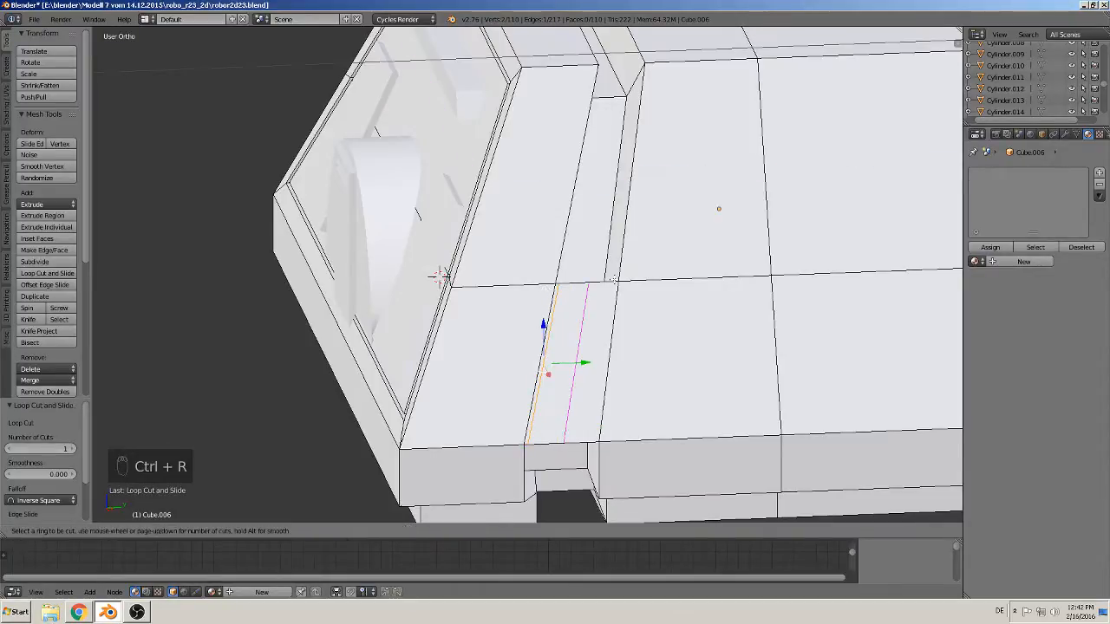
# Add an edge loop close to the second long edge of the lower groove strip on the foot's side
pyautogui.click(613, 279)
pyautogui.click(619, 348)
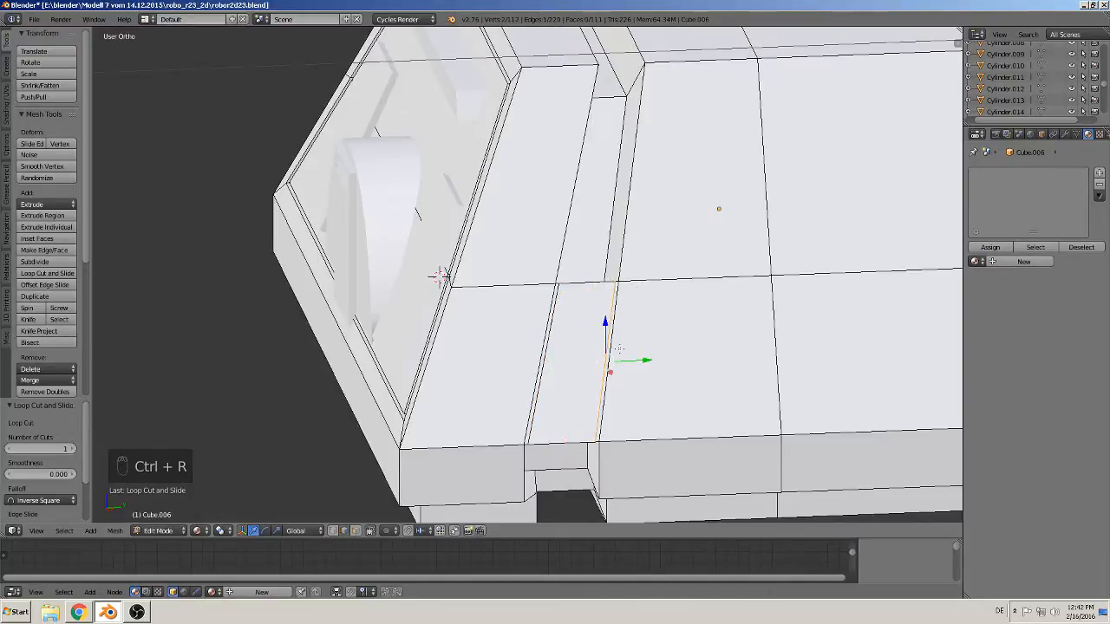
# Extrude the two narrow faces bordering the lower groove strip and shift them about -0.001 along X
pyautogui.click(356, 531)
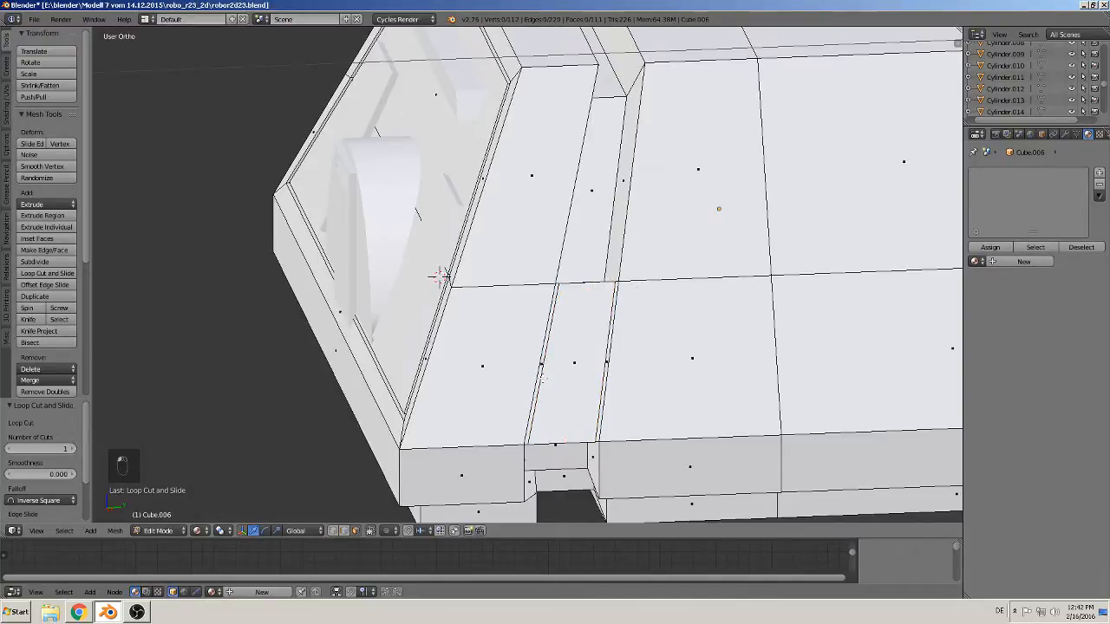
pyautogui.rightClick(543, 363)
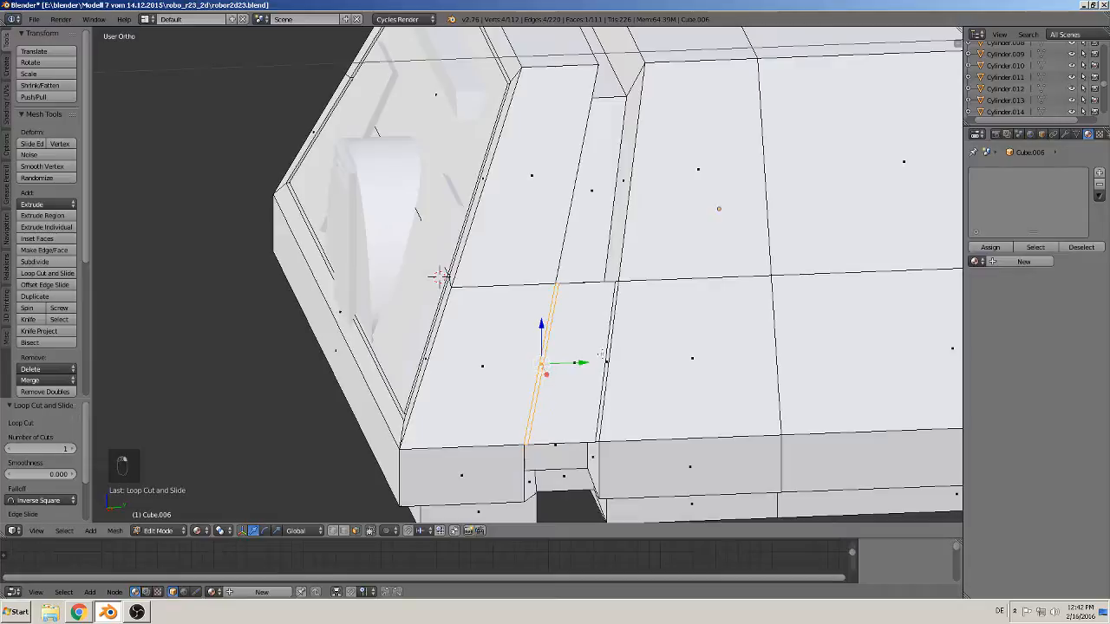
pyautogui.keyDown('shift'); pyautogui.rightClick(607, 360); pyautogui.keyUp('shift')
pyautogui.moveTo(607, 360); pyautogui.dragTo(661, 401, button='middle')
pyautogui.press('e')
pyautogui.press('Escape')
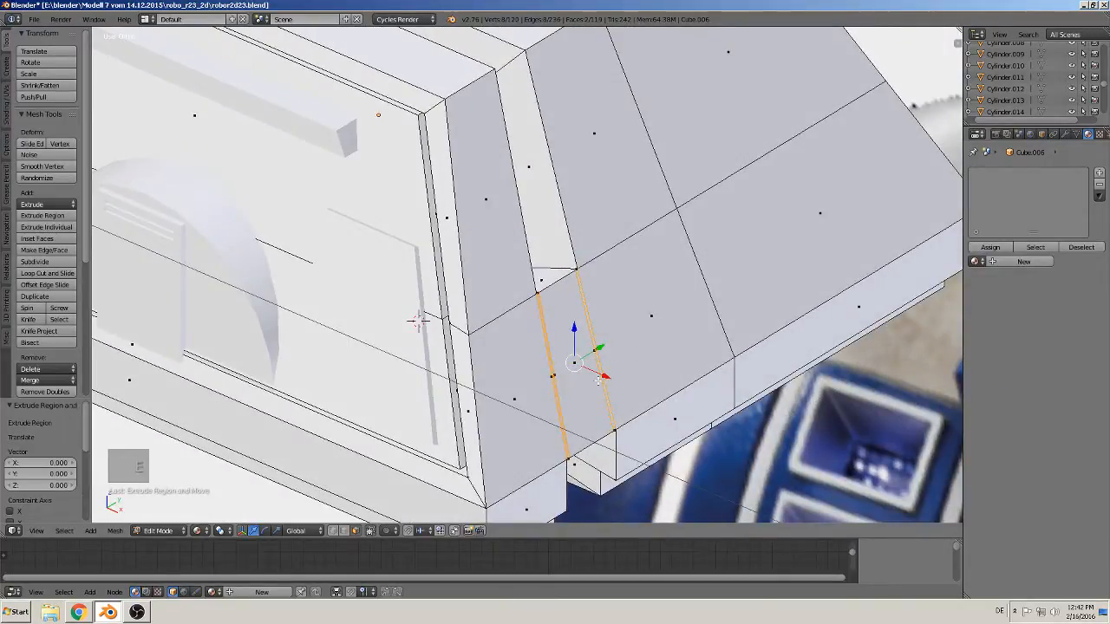
pyautogui.press('g')
pyautogui.press('x')
pyautogui.click(601, 374)
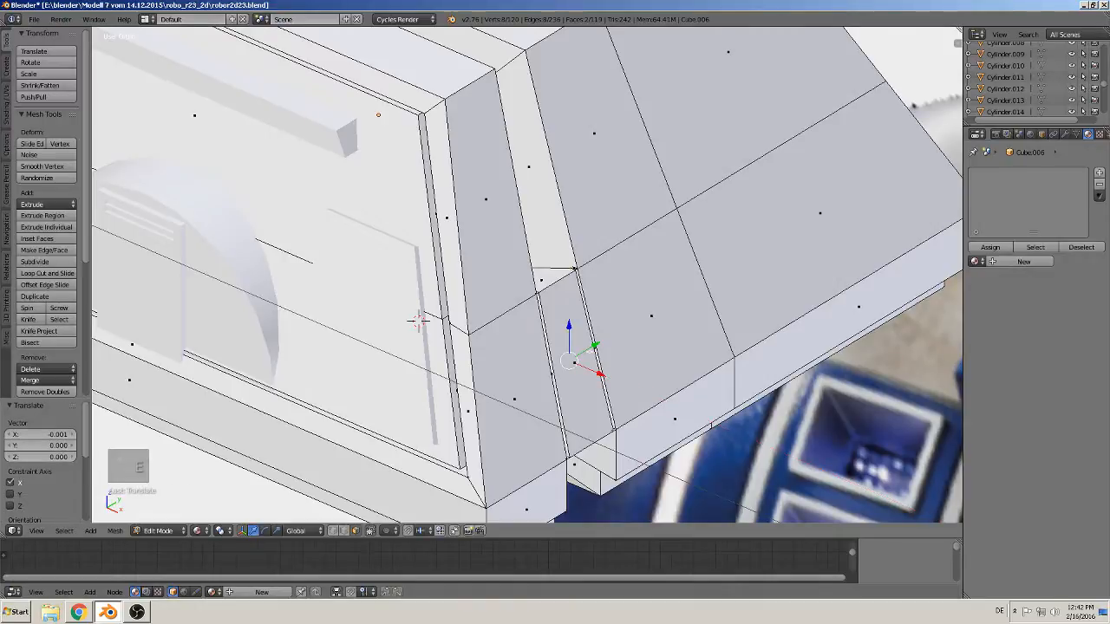
# Raise the extruded narrow strips slightly along Z and leave mesh editing
pyautogui.press('g')
pyautogui.press('z')
pyautogui.click(571, 332)
pyautogui.moveTo(607, 364); pyautogui.dragTo(578, 345, button='middle')
pyautogui.press('Tab')
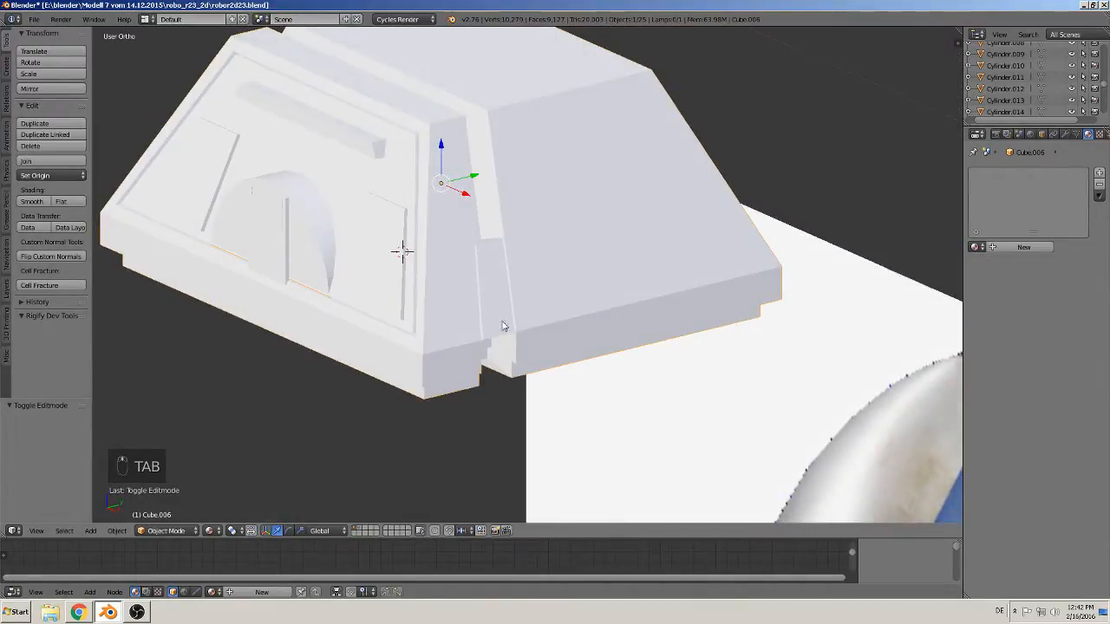
pyautogui.moveTo(503, 321); pyautogui.dragTo(503, 289, button='middle')
# Add one centred lengthwise loop cut through the middle of the foot mesh, without sliding it
pyautogui.press('Tab')
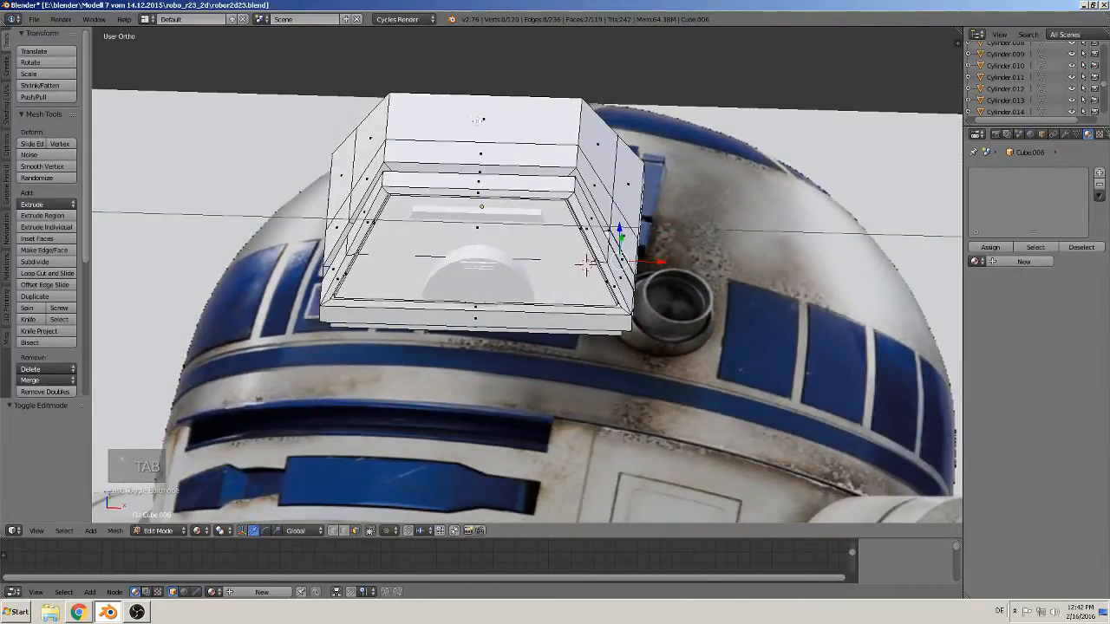
pyautogui.hotkey('ctrl', 'r')
pyautogui.click(482, 128)
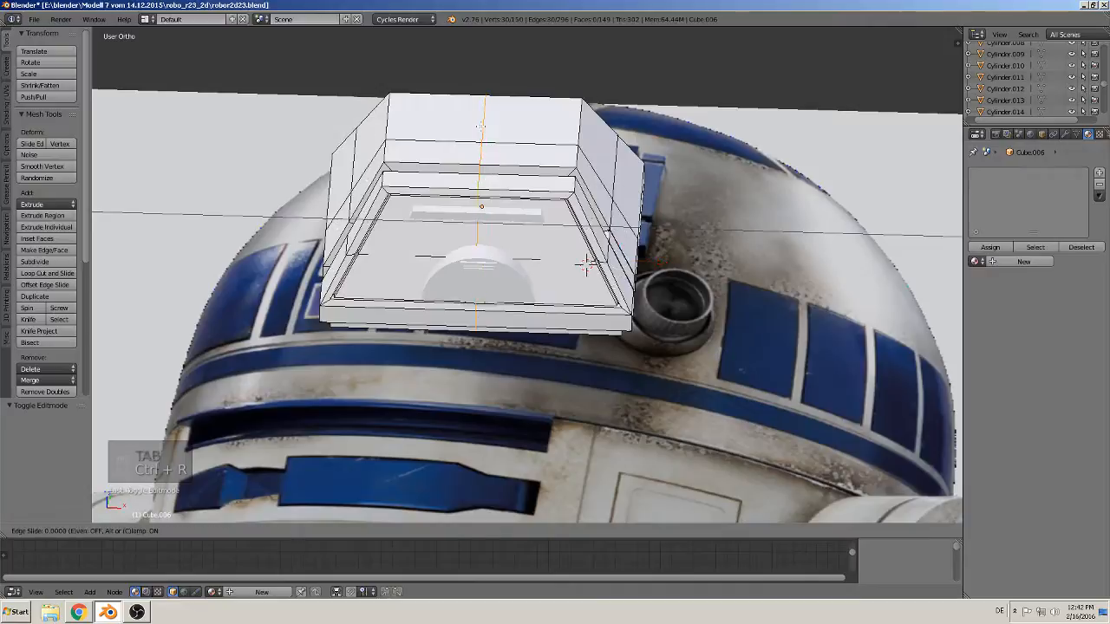
pyautogui.rightClick(479, 130)
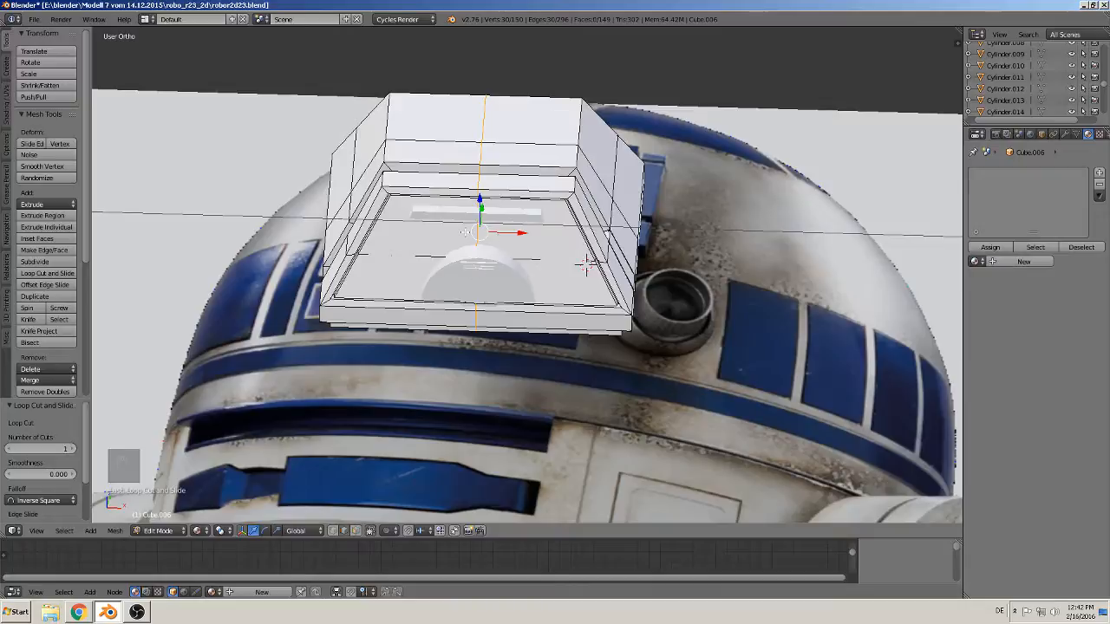
pyautogui.press('Tab')
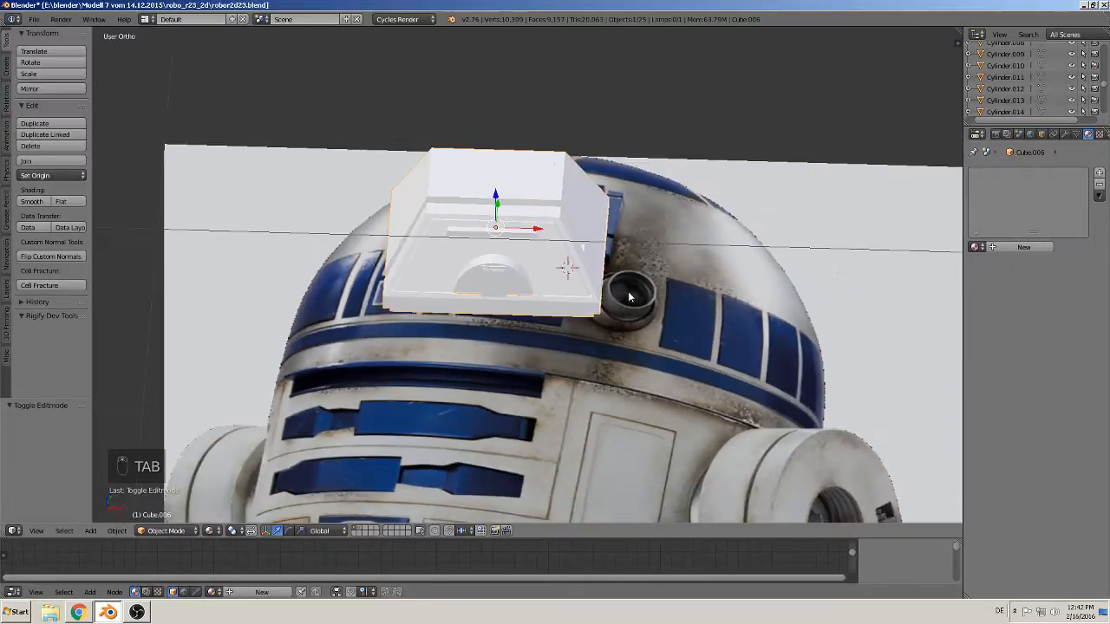
# Place the 3D cursor on the upper hose fitting of the left foot in the front-view reference photo
pyautogui.press('KP_1')
pyautogui.keyDown('shift'); pyautogui.moveTo(539, 258); pyautogui.dragTo(479, 325, button='middle'); pyautogui.keyUp('shift')
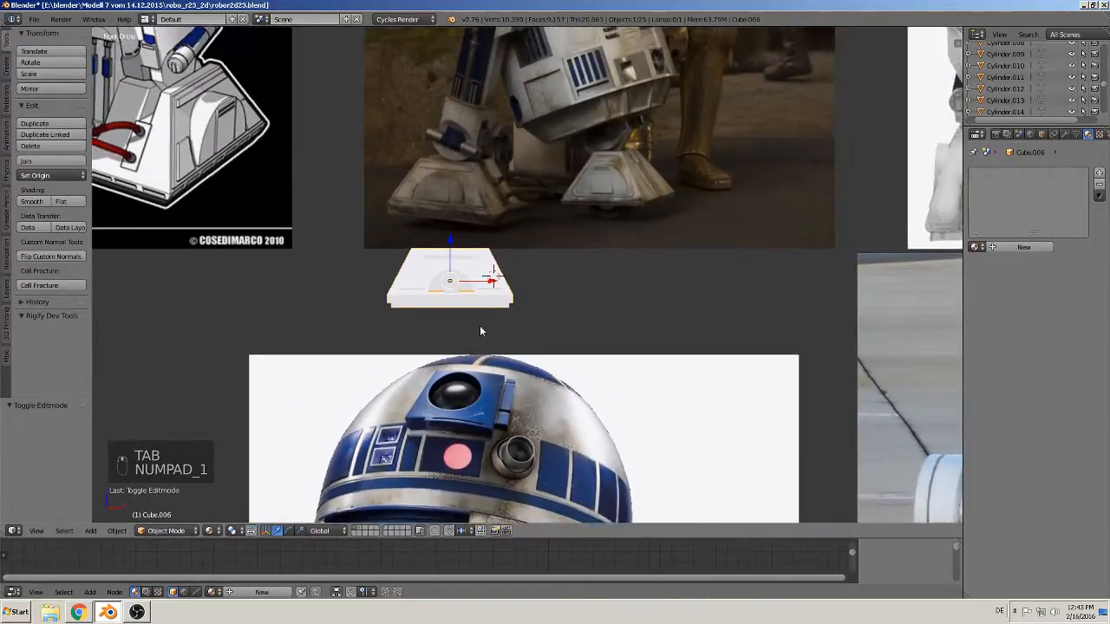
pyautogui.scroll(5, 480, 326)
pyautogui.keyDown('shift'); pyautogui.moveTo(460, 198); pyautogui.dragTo(424, 380, button='middle'); pyautogui.keyUp('shift')
pyautogui.scroll(3, 437, 364)
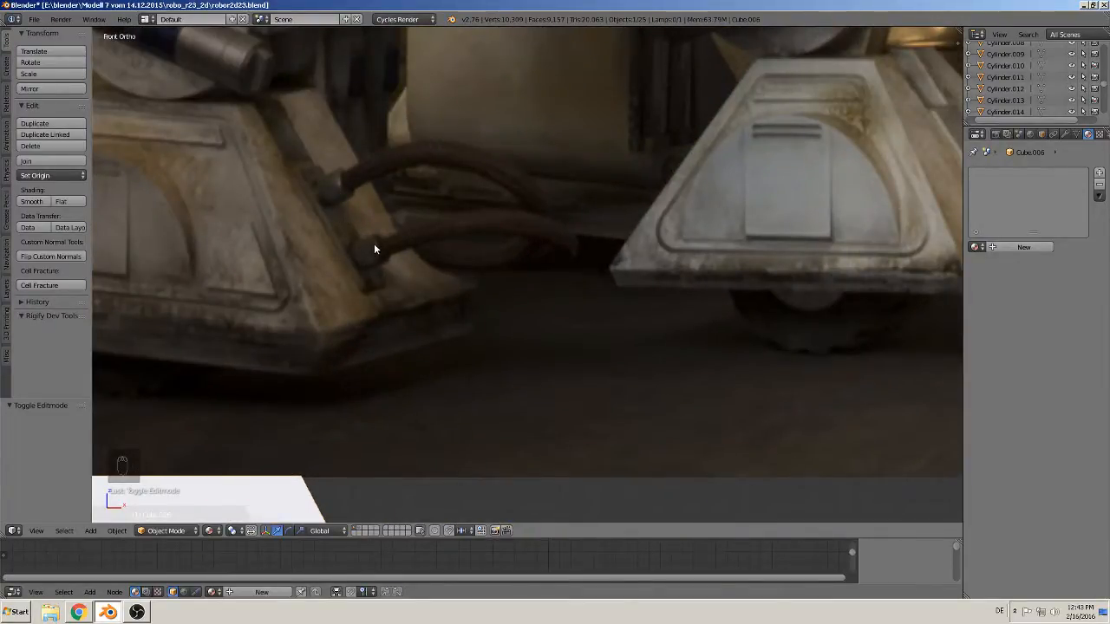
pyautogui.scroll(-3, 360, 216)
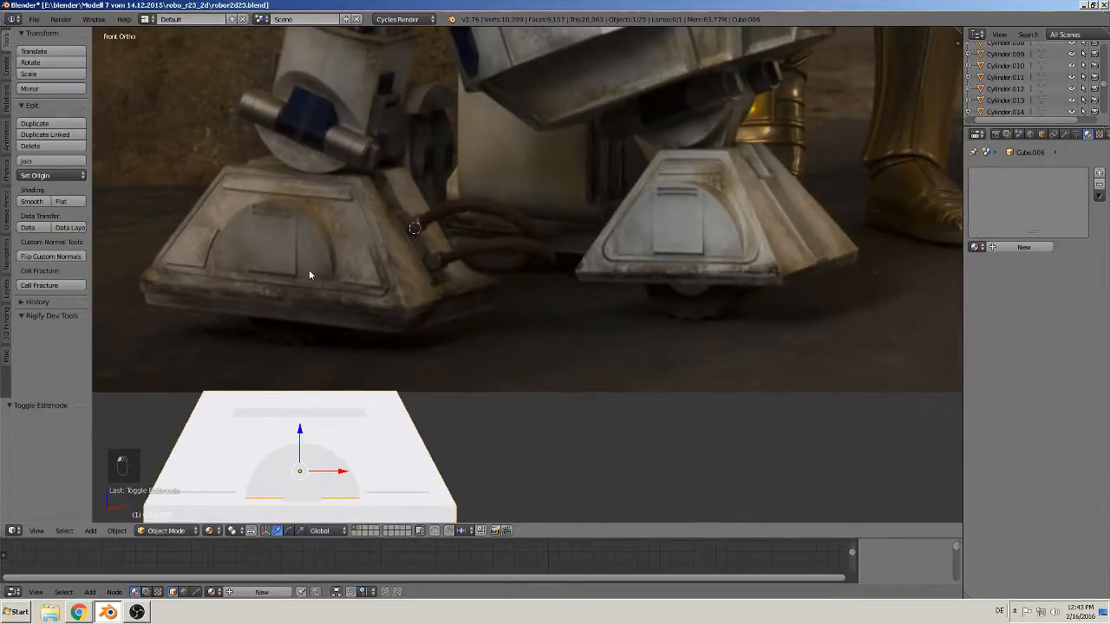
# Deselect everything and add a cylinder mesh with 8 vertices at the 3D cursor
pyautogui.press('a')
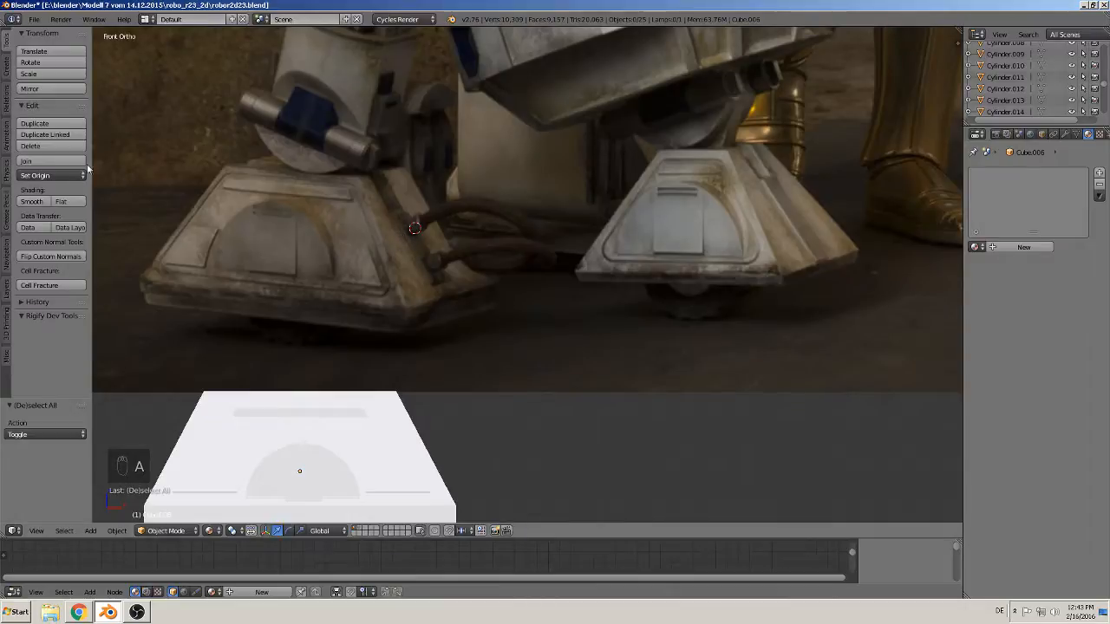
pyautogui.moveTo(90, 530)
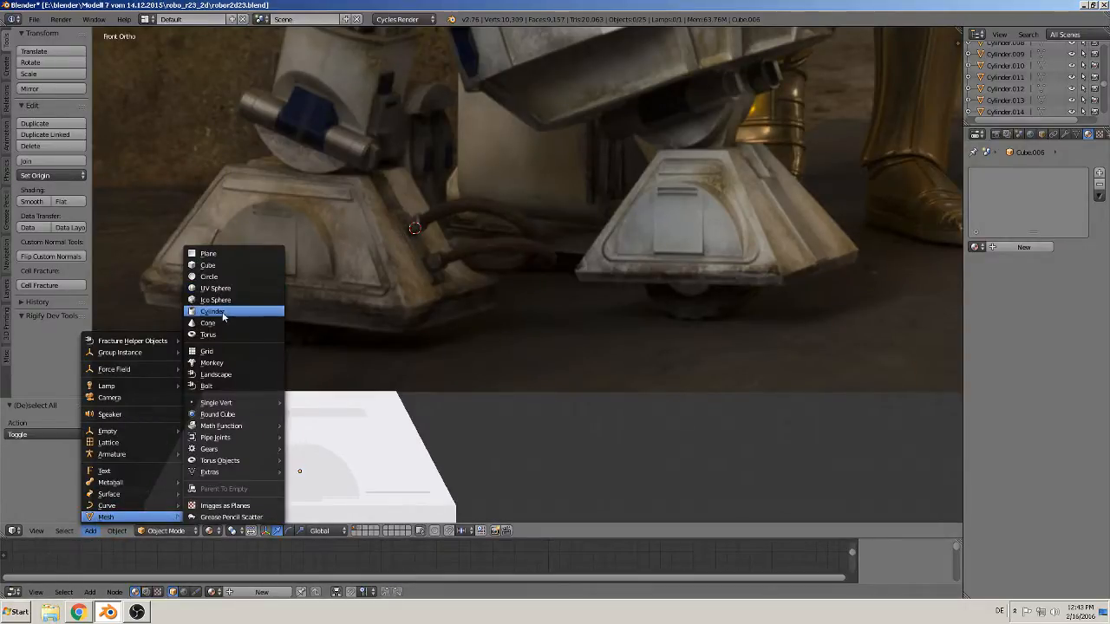
pyautogui.click(224, 311)
pyautogui.click(63, 432)
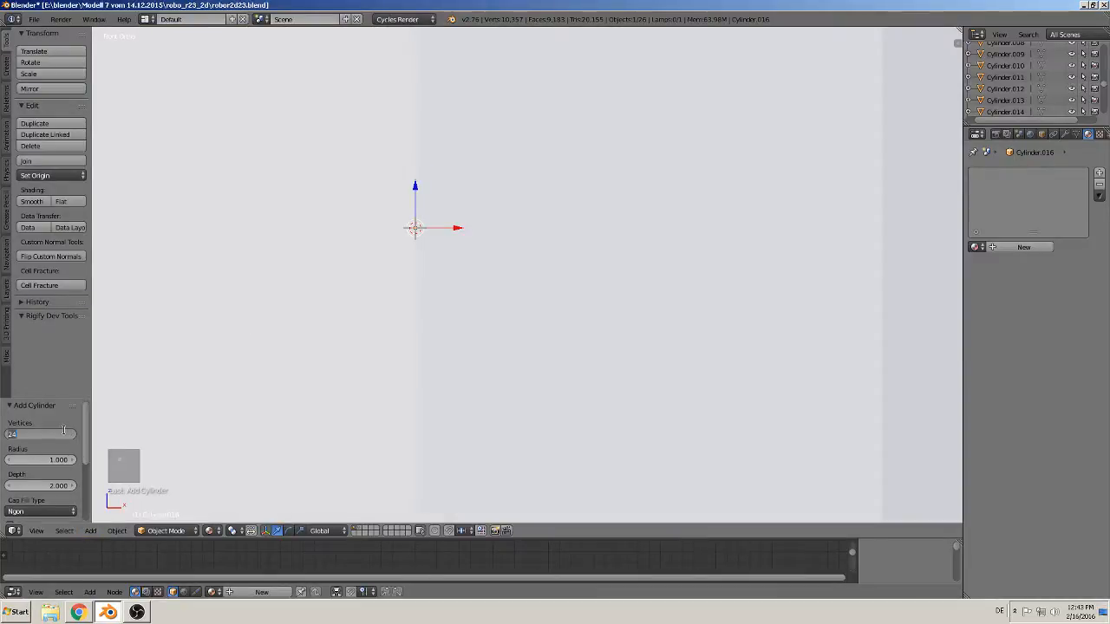
pyautogui.press('Return')
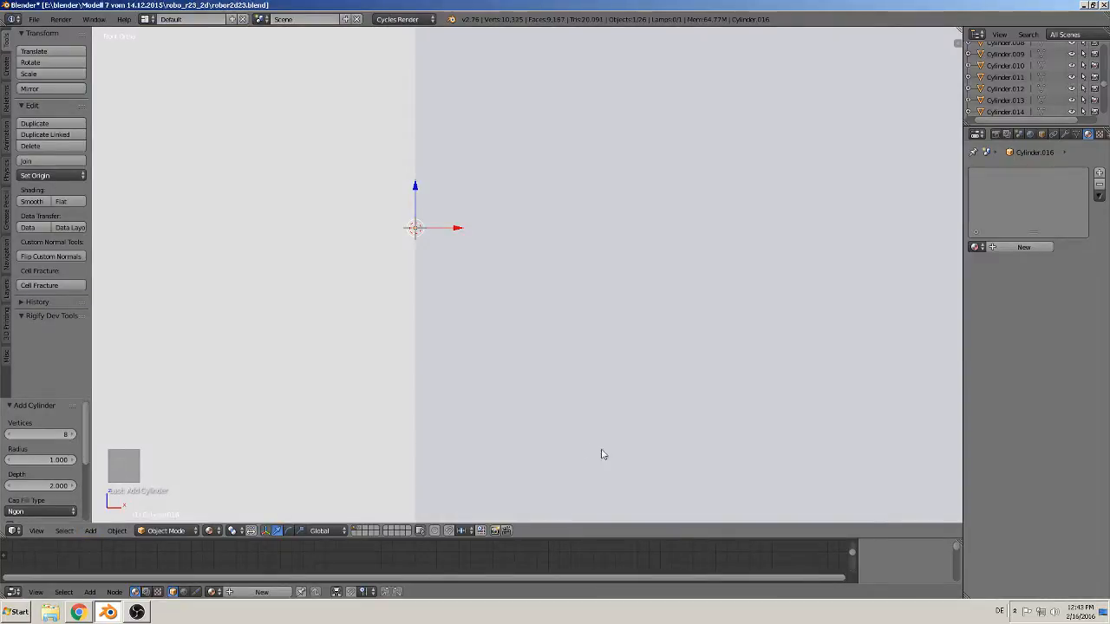
# Scale the cylinder down to the size of the hose fitting in the photo and lower it about 0.013 along Z
pyautogui.press('s')
pyautogui.click(434, 246)
pyautogui.press('s')
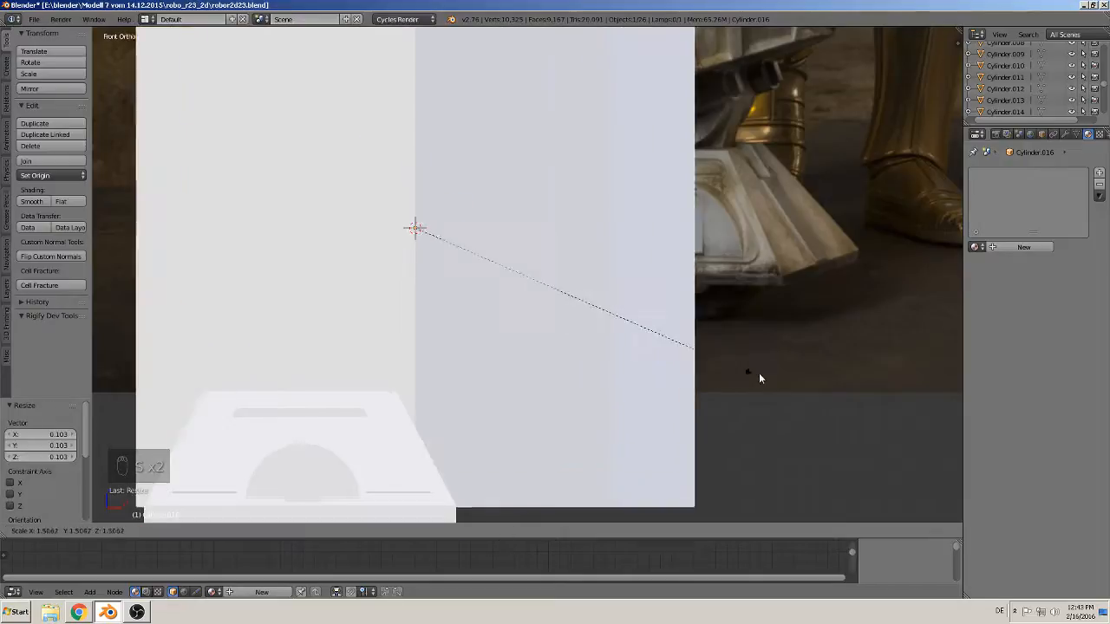
pyautogui.click(422, 239)
pyautogui.scroll(3, 483, 287)
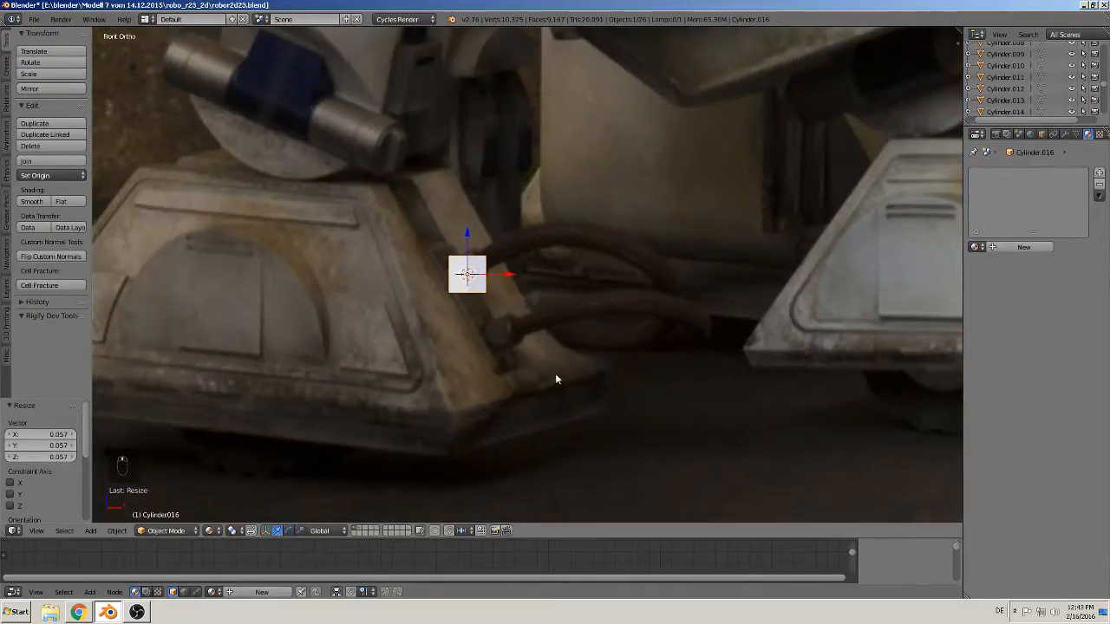
pyautogui.press('s')
pyautogui.click(521, 333)
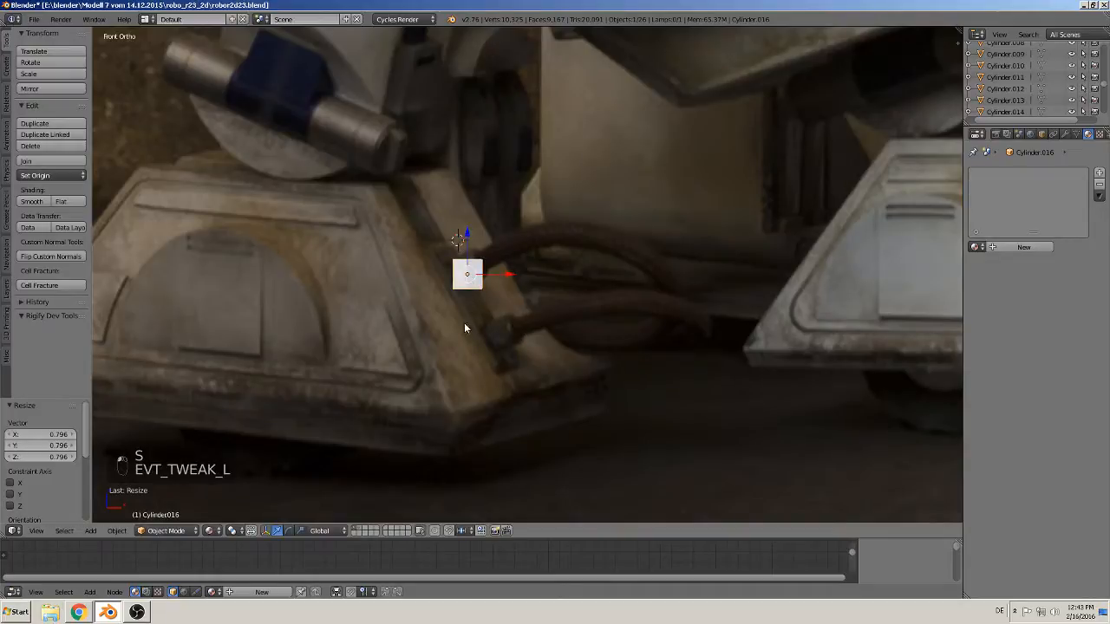
pyautogui.moveTo(466, 235); pyautogui.dragTo(466, 275)
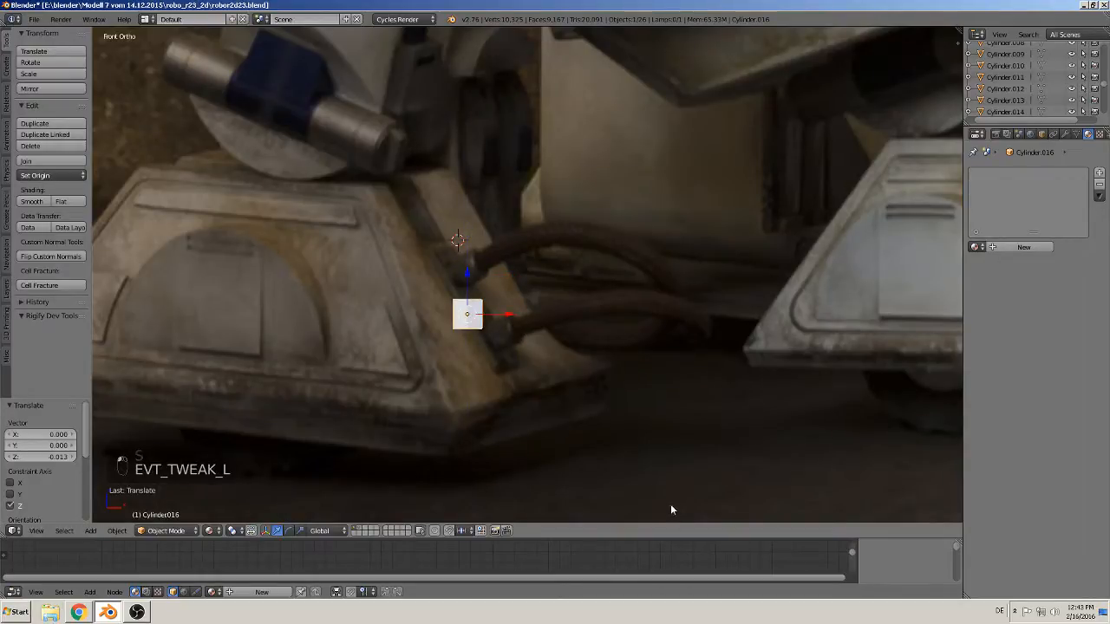
# Bring the cylinder from the reference photo towards the foot model, moving it 0.112 along X and -0.095 along Z
pyautogui.scroll(-5, 664, 501)
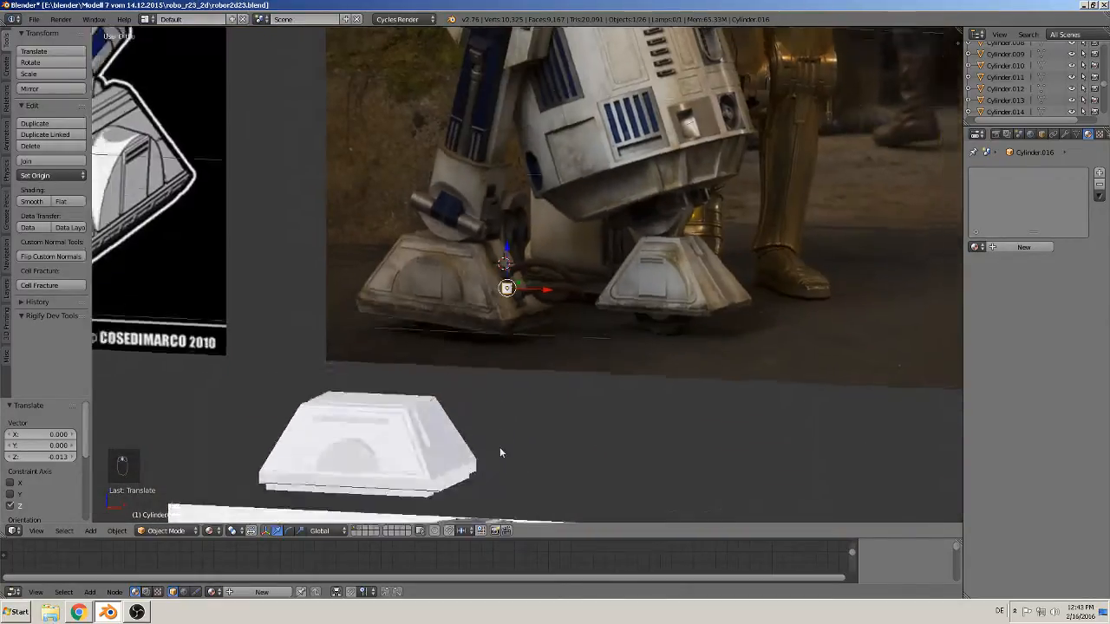
pyautogui.moveTo(500, 451); pyautogui.dragTo(540, 326, button='middle')
pyautogui.moveTo(565, 287); pyautogui.dragTo(289, 361)
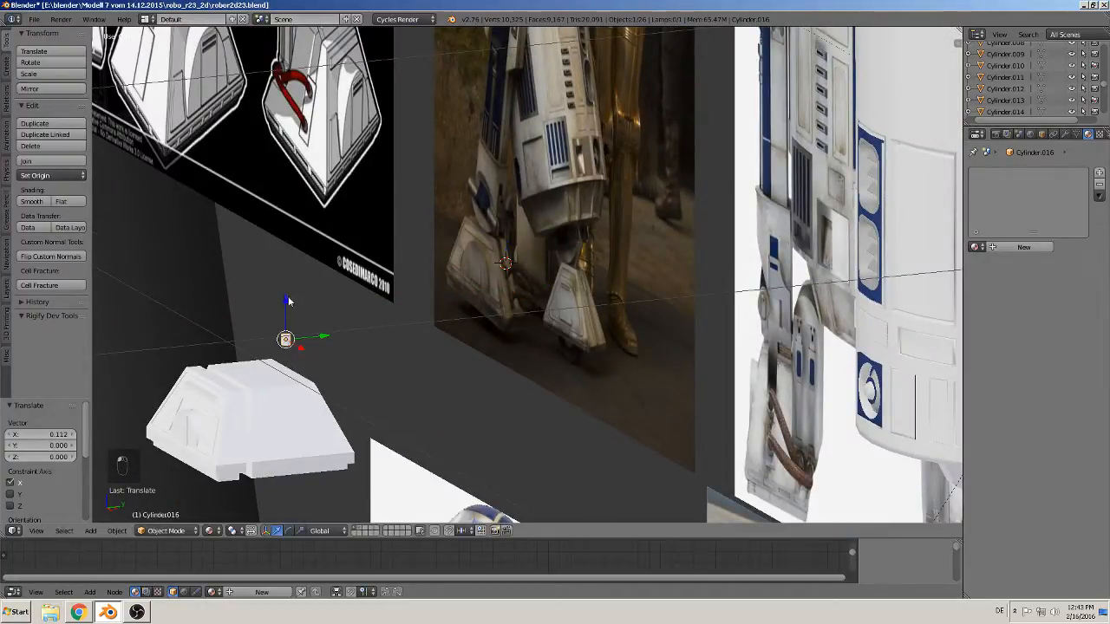
pyautogui.moveTo(288, 301); pyautogui.dragTo(289, 422)
# In the top view, move the cylinder about -0.097 along X onto the groove strip of the foot's sloped side
pyautogui.press('KP_7')
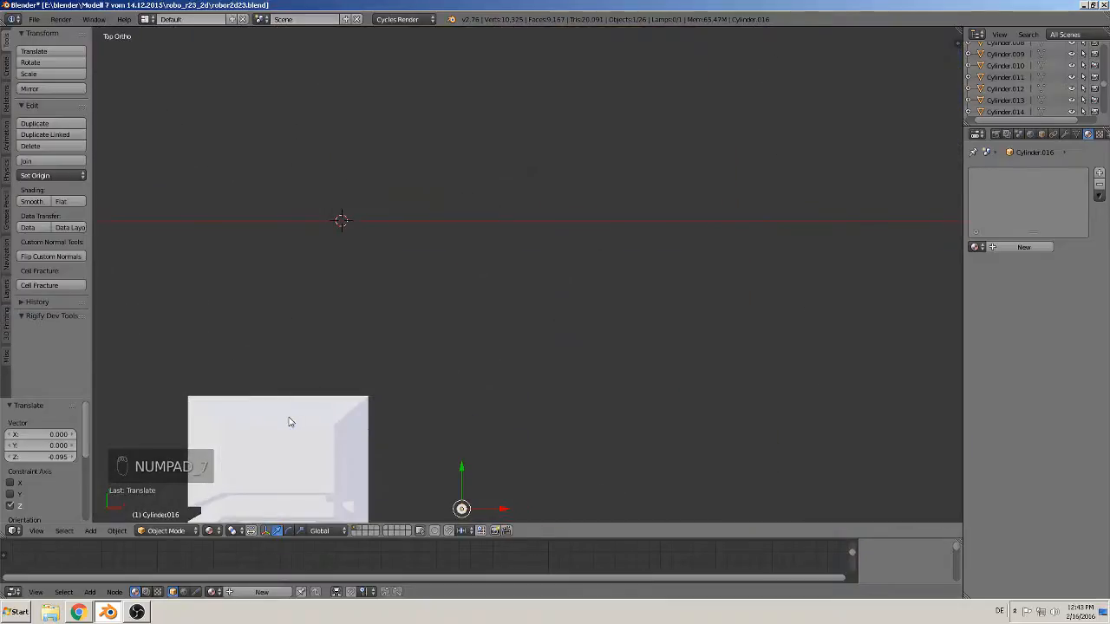
pyautogui.keyDown('shift'); pyautogui.moveTo(491, 449); pyautogui.dragTo(588, 319, button='middle'); pyautogui.keyUp('shift')
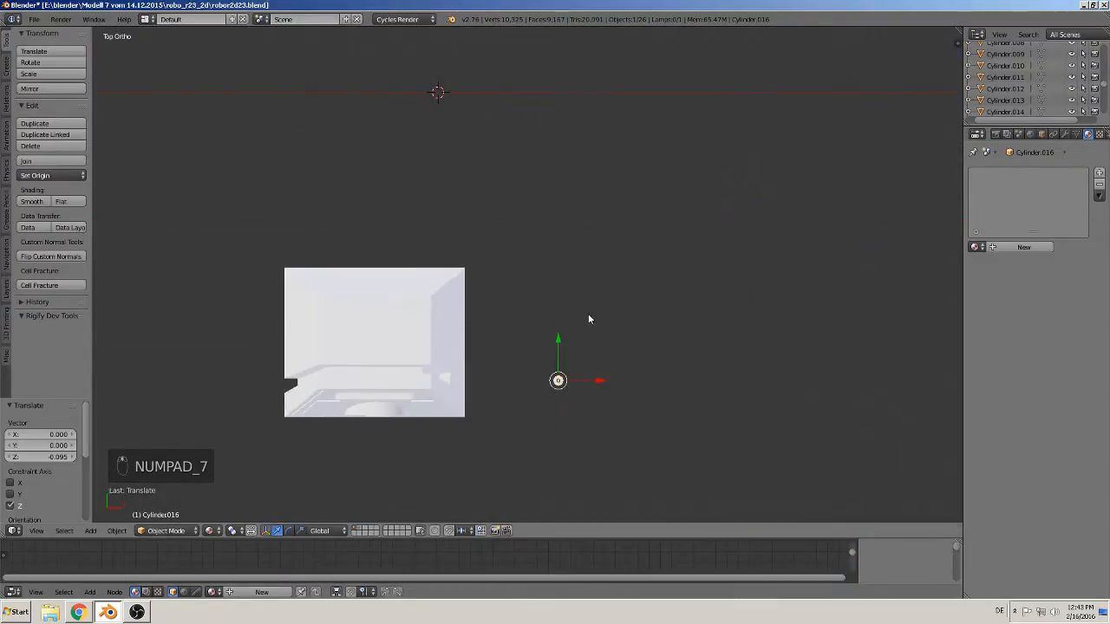
pyautogui.press('g')
pyautogui.click(460, 379)
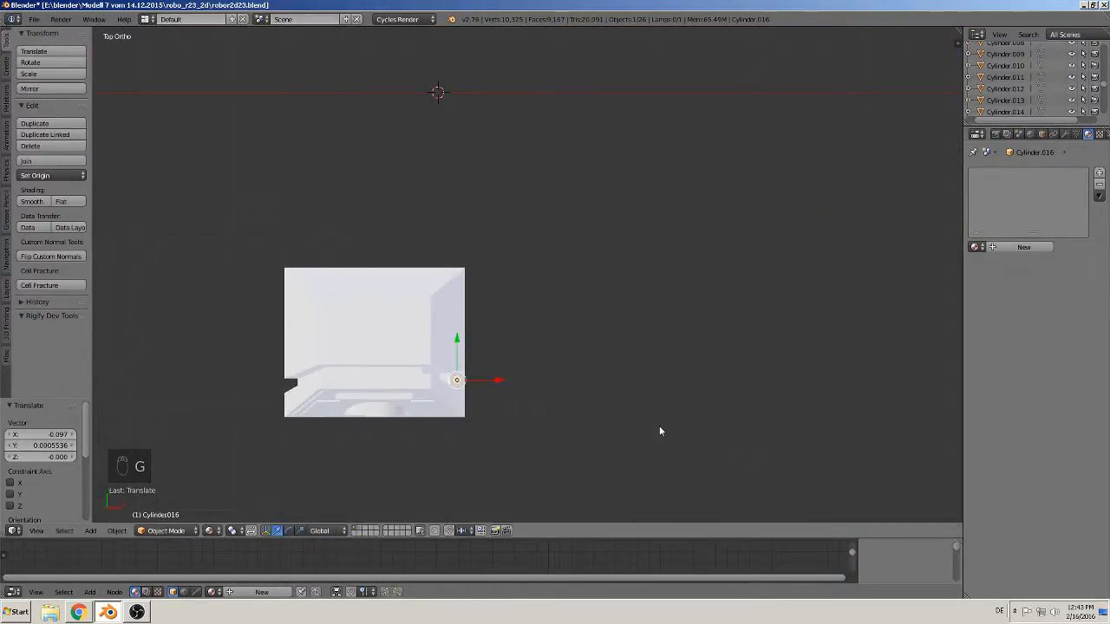
# In the front view, shift the cylinder in along X and down 0.012 along Z onto the foot's sloped edge
pyautogui.press('KP_1')
pyautogui.scroll(3, 624, 446)
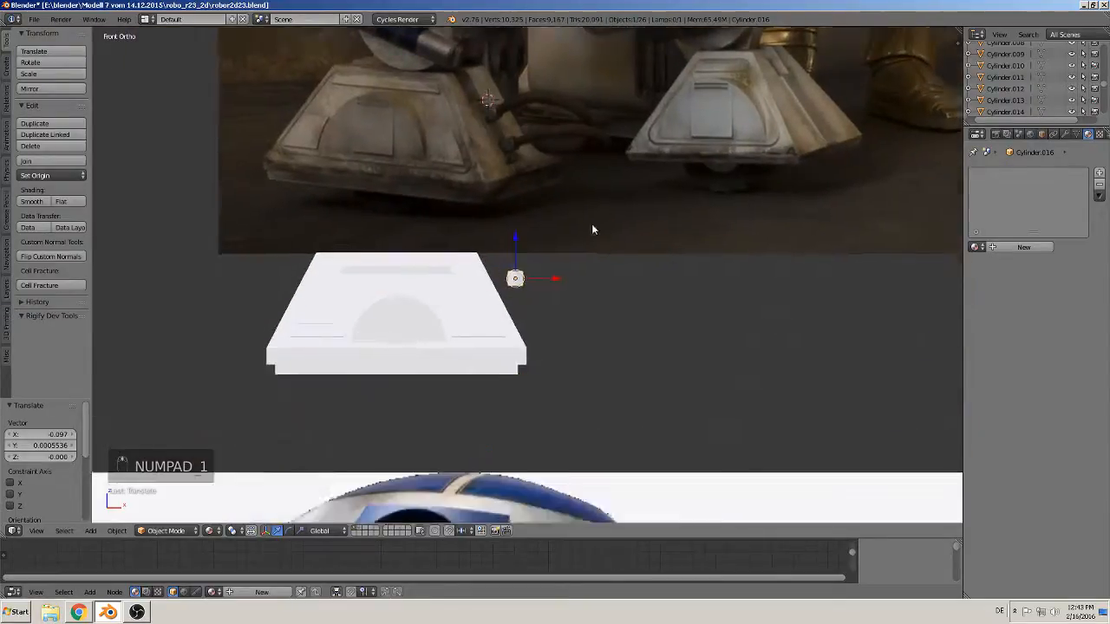
pyautogui.keyDown('shift'); pyautogui.moveTo(593, 225); pyautogui.dragTo(623, 156, button='middle'); pyautogui.keyUp('shift')
pyautogui.moveTo(584, 208); pyautogui.dragTo(566, 209)
pyautogui.moveTo(531, 169); pyautogui.dragTo(531, 190)
# Rotate the cylinder about 60.5° around Y to align it with the foot's slope
pyautogui.scroll(4, 664, 362)
pyautogui.keyDown('shift'); pyautogui.moveTo(623, 336); pyautogui.dragTo(501, 406, button='middle'); pyautogui.keyUp('shift')
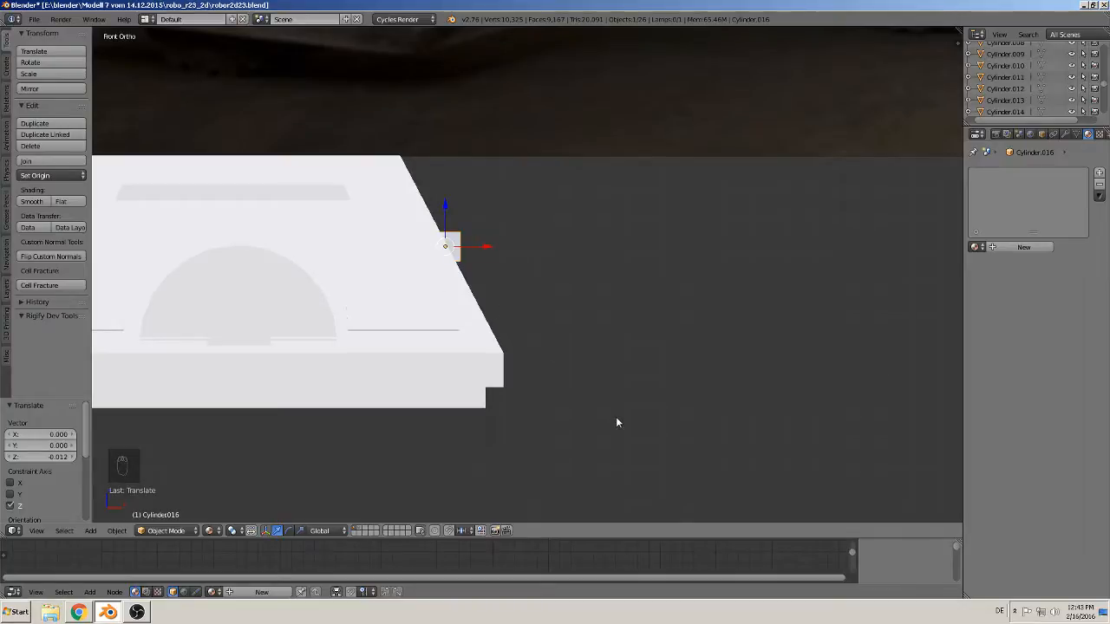
pyautogui.press('r')
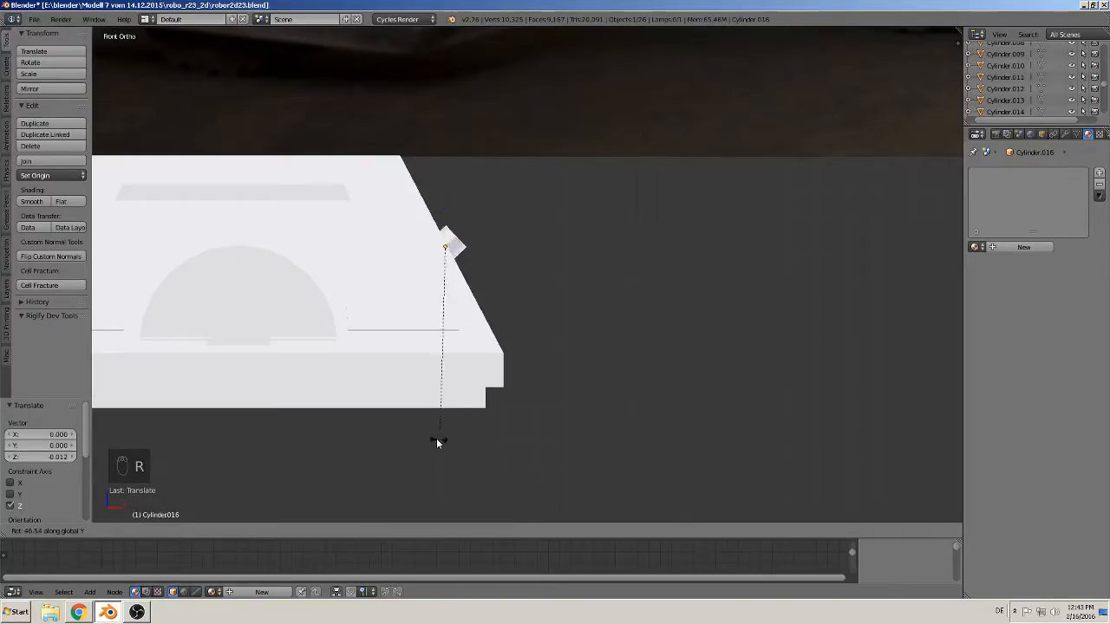
pyautogui.click(402, 399)
# Reposition the tilted cylinder lower on the groove strip along Z and X so it sits partly embedded in the slope
pyautogui.moveTo(401, 399); pyautogui.dragTo(355, 371, button='middle')
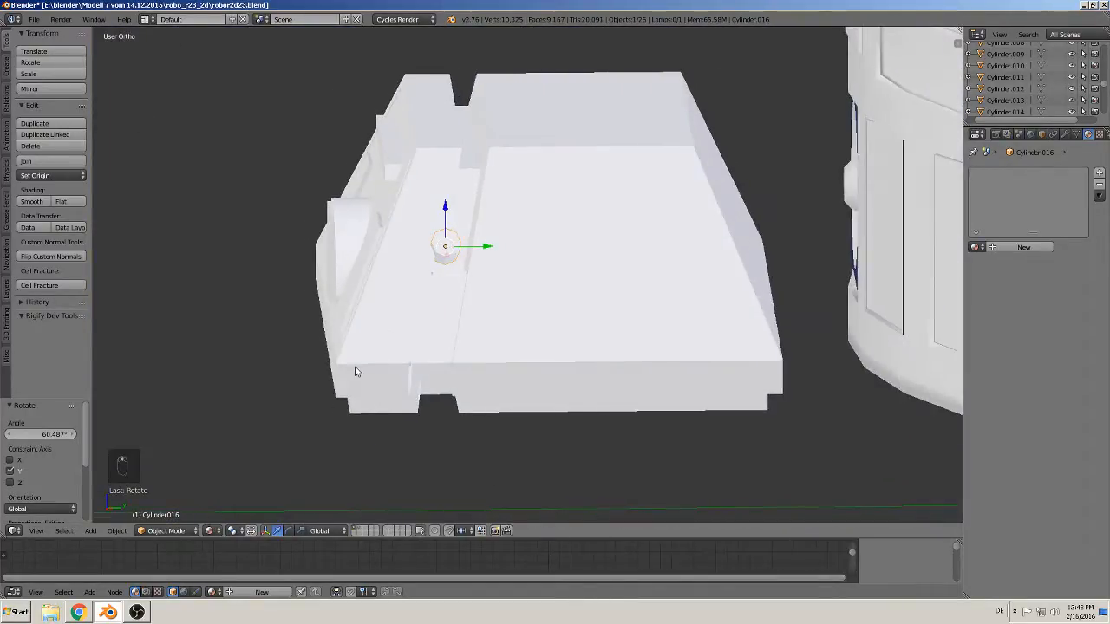
pyautogui.moveTo(447, 217); pyautogui.dragTo(443, 275)
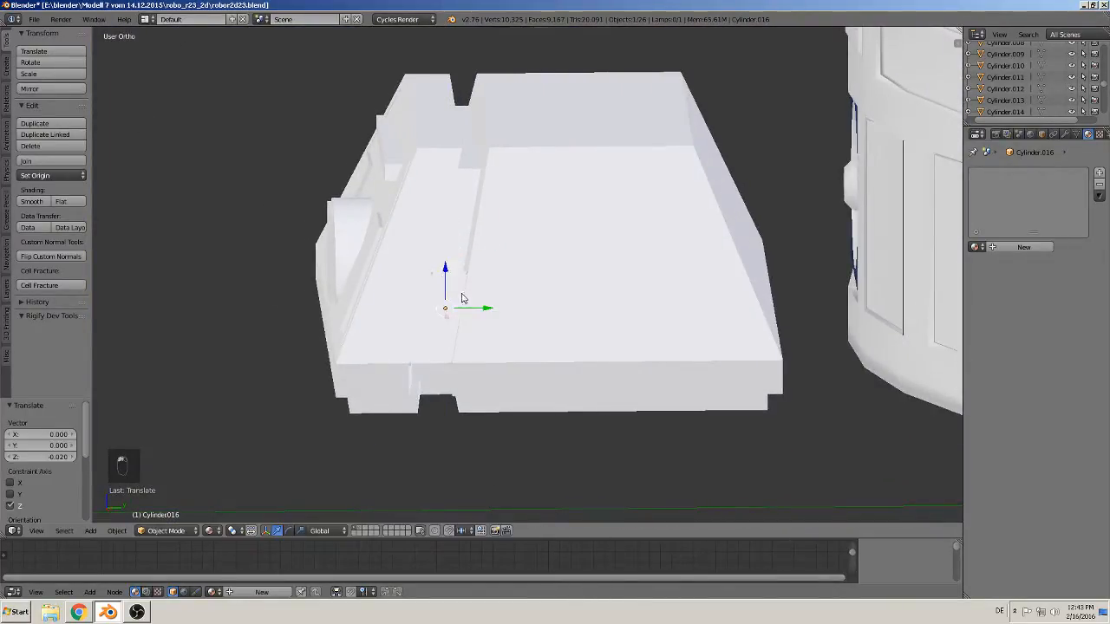
pyautogui.moveTo(463, 298); pyautogui.dragTo(543, 279, button='middle')
pyautogui.moveTo(479, 310); pyautogui.dragTo(500, 322)
pyautogui.moveTo(470, 270); pyautogui.dragTo(467, 254)
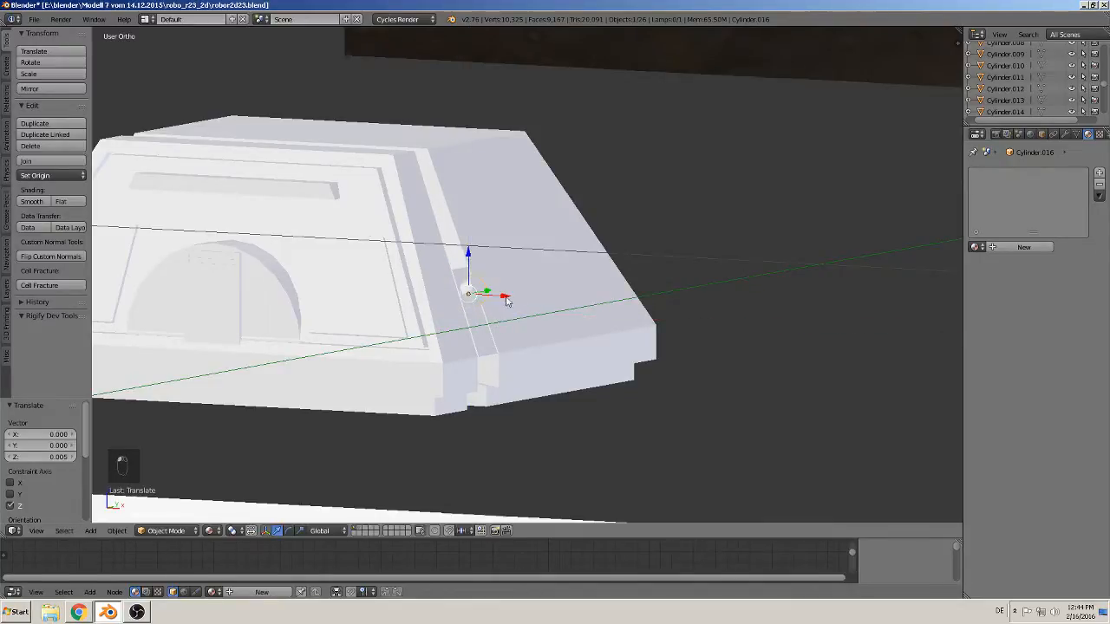
pyautogui.moveTo(507, 300); pyautogui.dragTo(495, 297)
# Duplicate the tilted cylinder in place in the front view
pyautogui.moveTo(495, 297); pyautogui.dragTo(573, 333, button='middle')
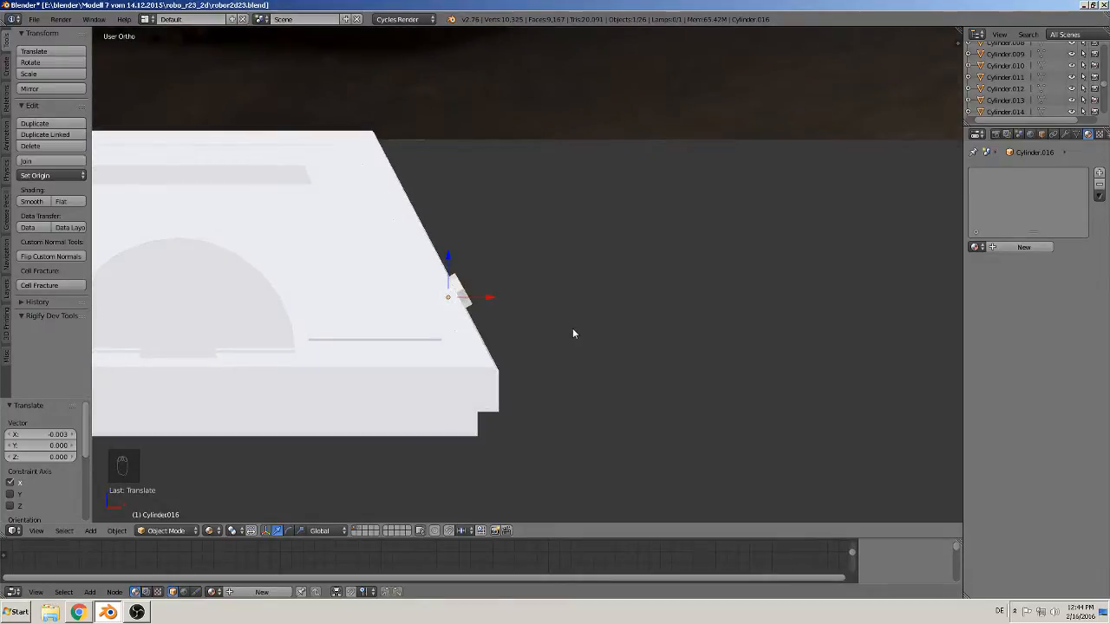
pyautogui.press('KP_1')
pyautogui.scroll(5, 555, 337)
pyautogui.keyDown('shift'); pyautogui.moveTo(485, 359); pyautogui.dragTo(548, 262, button='middle'); pyautogui.keyUp('shift')
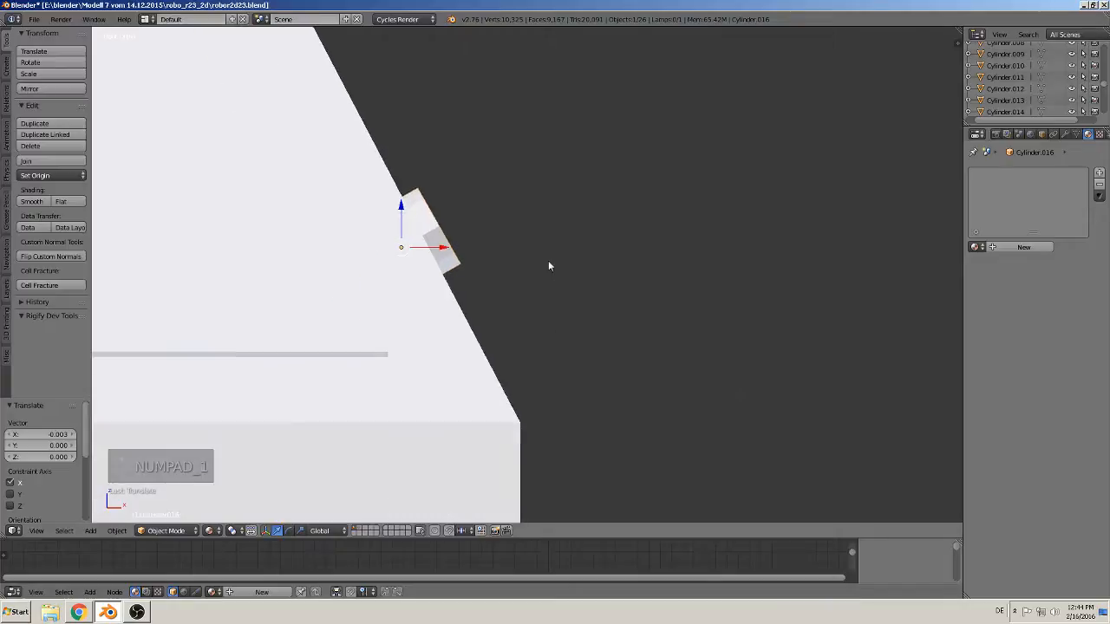
pyautogui.hotkey('shift', 'd')
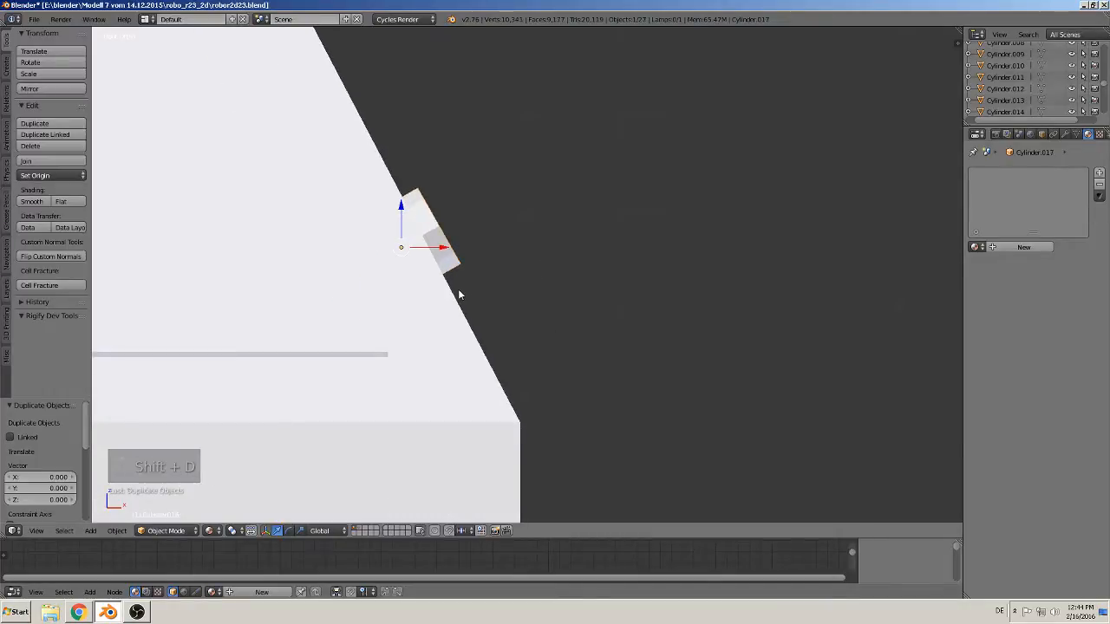
# Move the duplicated cylinder down the foot's slope along Z and 0.006 along X, below the first one
pyautogui.press('z')
pyautogui.moveTo(415, 295); pyautogui.dragTo(488, 340)
pyautogui.moveTo(489, 339)
pyautogui.mouseDown(button='middle')
pyautogui.moveTo(511, 344)
pyautogui.moveTo(446, 362)
pyautogui.moveTo(501, 338)
pyautogui.mouseUp(button='middle')
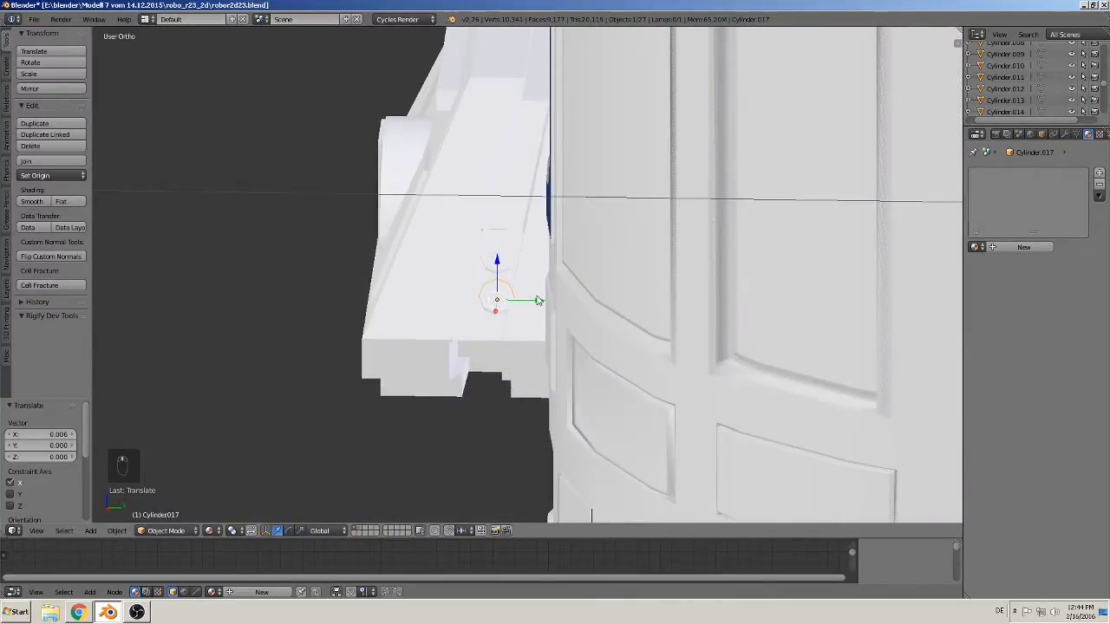
# Nudge the two hose cylinders slightly along Y to line them up on the foot's groove strip
pyautogui.moveTo(537, 300); pyautogui.dragTo(534, 302)
pyautogui.moveTo(534, 302); pyautogui.dragTo(552, 255, button='middle')
pyautogui.rightClick(495, 265)
pyautogui.moveTo(526, 274); pyautogui.dragTo(510, 301)
pyautogui.rightClick(496, 299)
pyautogui.moveTo(510, 302); pyautogui.dragTo(608, 355, button='middle')
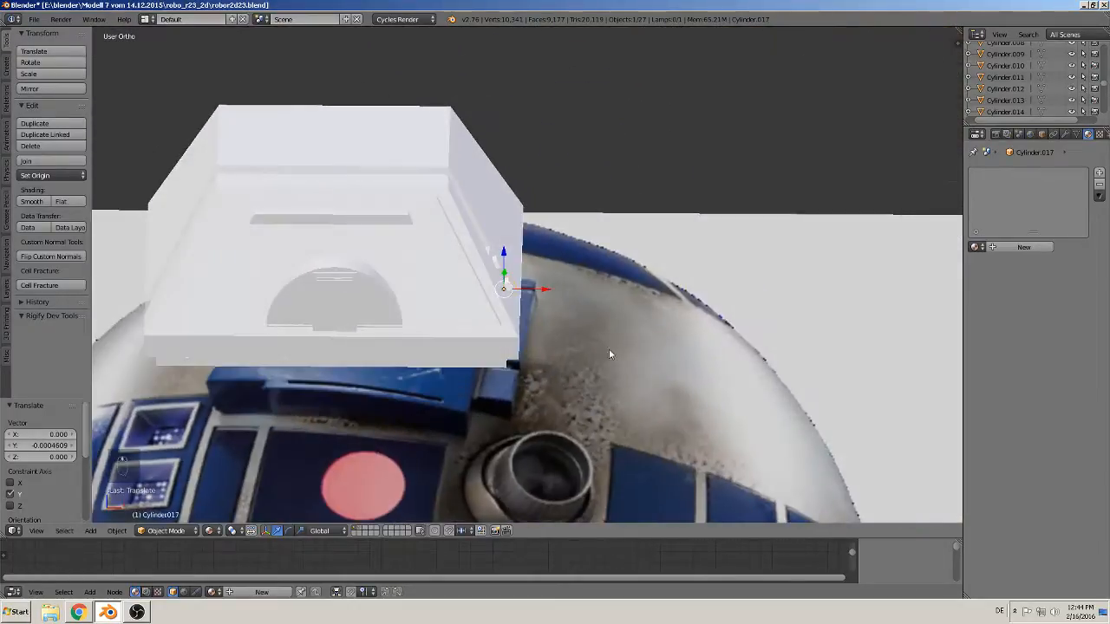
pyautogui.press('Tab')
pyautogui.scroll(-3, 607, 351)
pyautogui.press('a')
pyautogui.scroll(-3, 586, 325)
pyautogui.press('a')
pyautogui.press('a')
pyautogui.press('Tab')
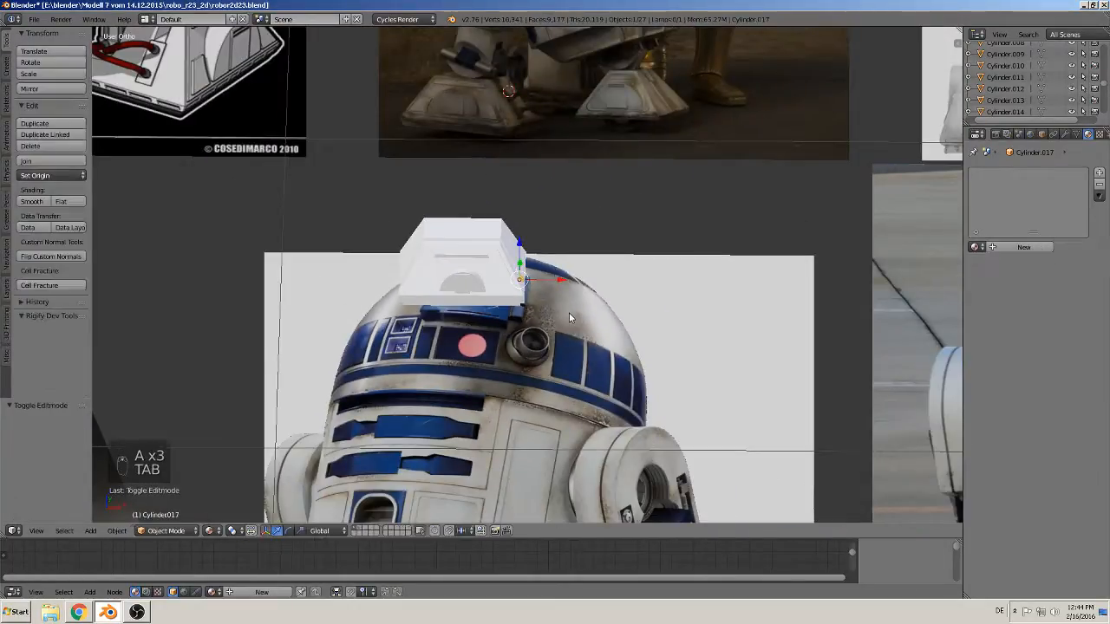
pyautogui.press('a')
pyautogui.press('a')
# Examine the feet and their hose connections in the R2-D2 reference images and compare them with the modelled foot
pyautogui.scroll(-2, 560, 229)
pyautogui.keyDown('shift'); pyautogui.moveTo(542, 229); pyautogui.dragTo(490, 395, button='middle'); pyautogui.keyUp('shift')
pyautogui.scroll(4, 582, 404)
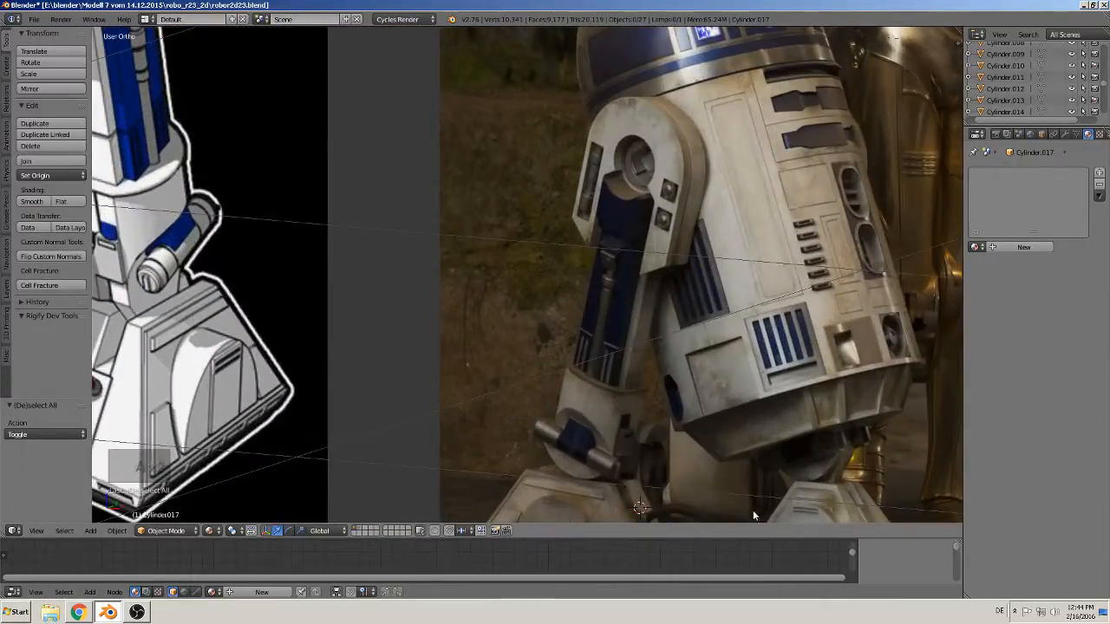
pyautogui.keyDown('shift'); pyautogui.moveTo(753, 516); pyautogui.dragTo(564, 80, button='middle'); pyautogui.keyUp('shift')
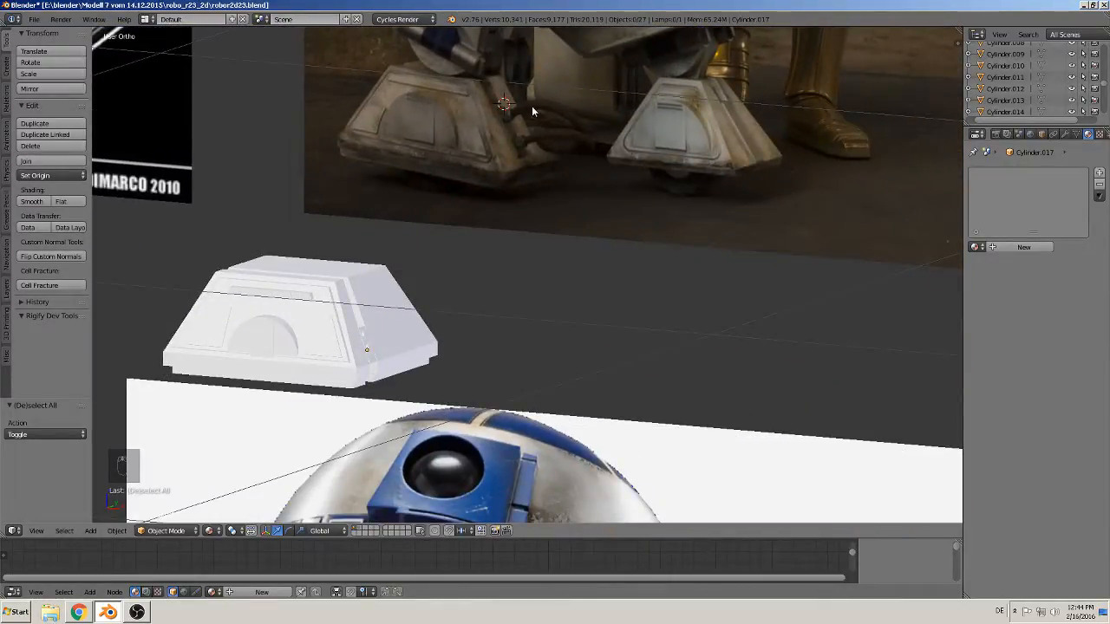
pyautogui.scroll(-7, 538, 136)
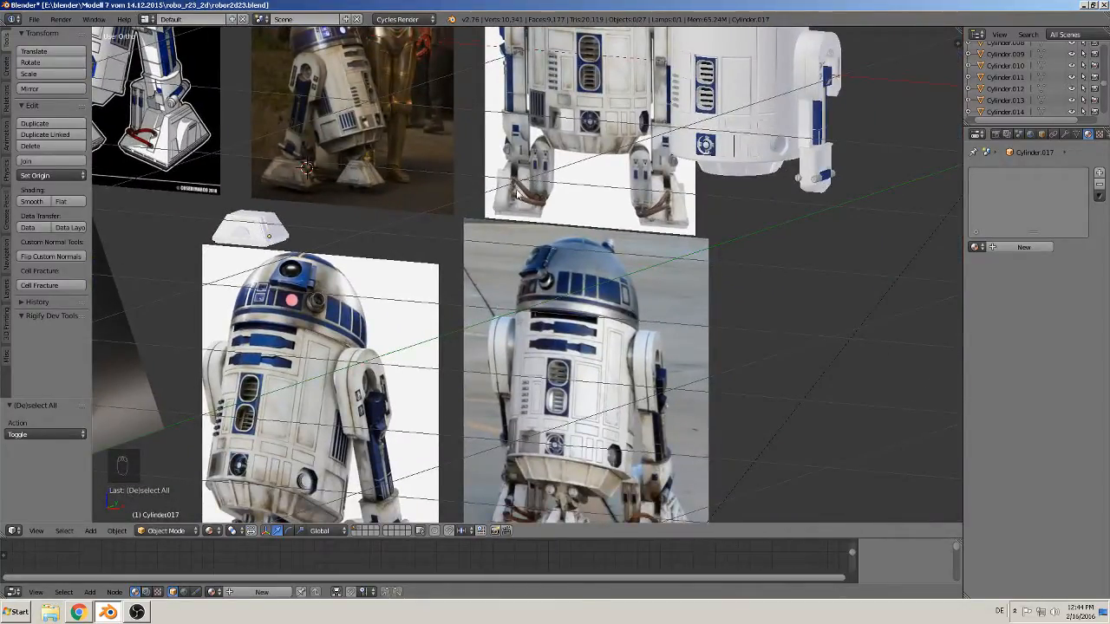
pyautogui.keyDown('shift'); pyautogui.moveTo(537, 309); pyautogui.dragTo(614, 125, button='middle'); pyautogui.keyUp('shift')
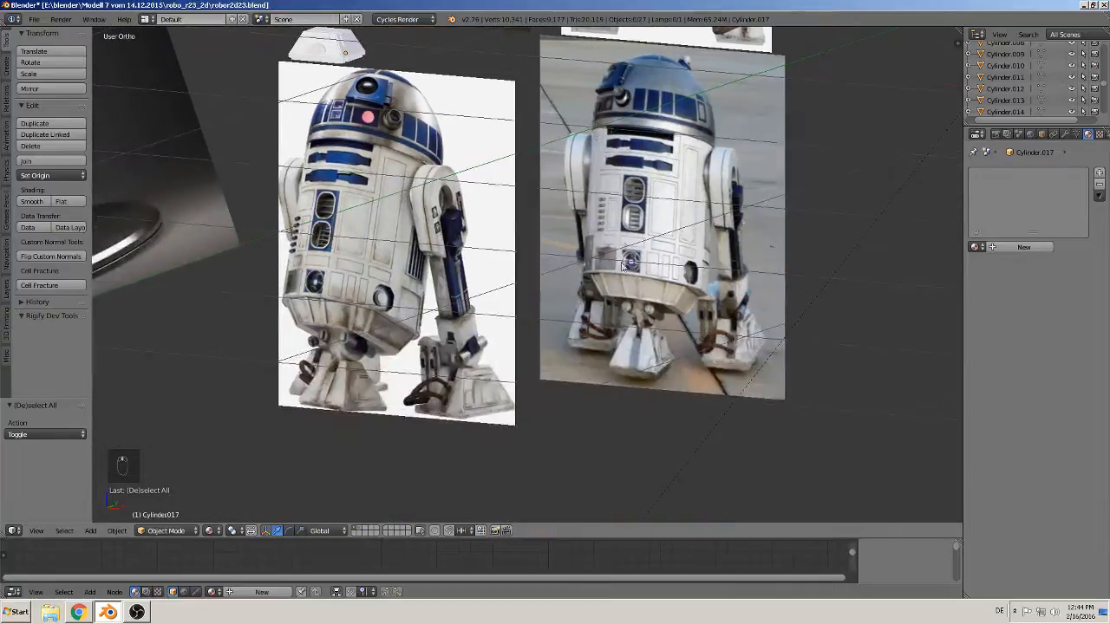
pyautogui.scroll(4, 648, 387)
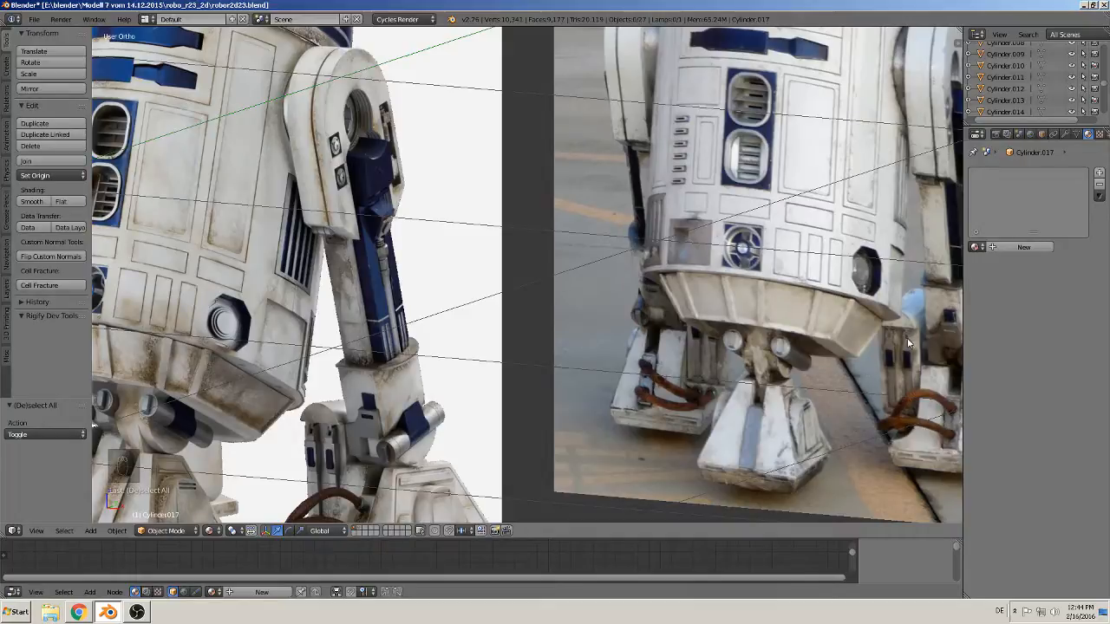
pyautogui.scroll(-3, 897, 374)
pyautogui.keyDown('shift'); pyautogui.moveTo(673, 276); pyautogui.dragTo(704, 364, button='middle'); pyautogui.keyUp('shift')
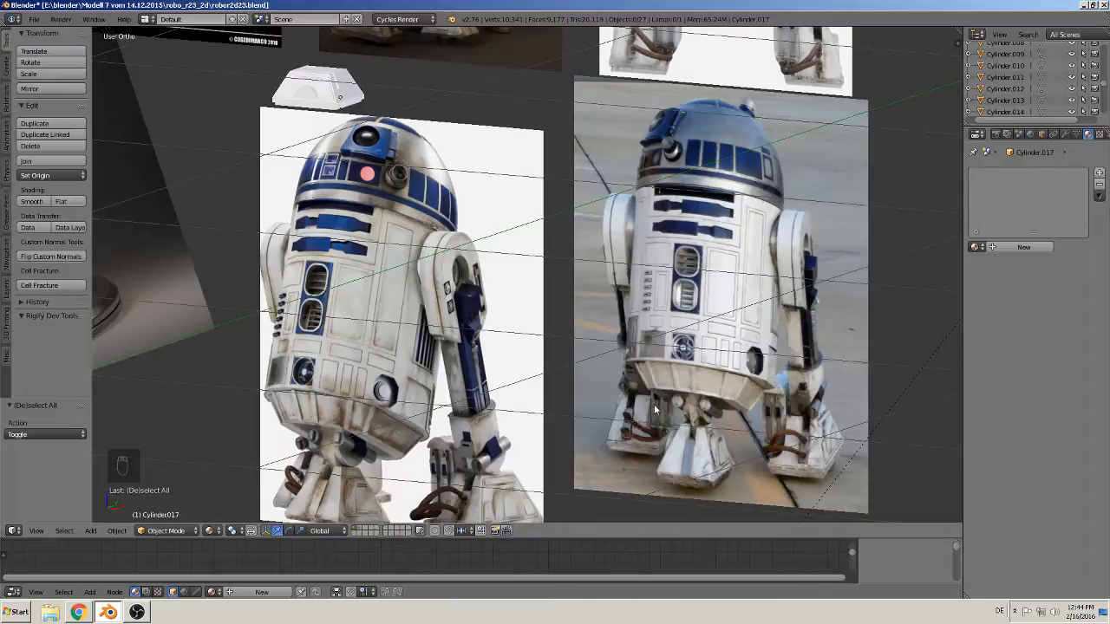
pyautogui.scroll(-1, 522, 397)
pyautogui.scroll(6, 377, 328)
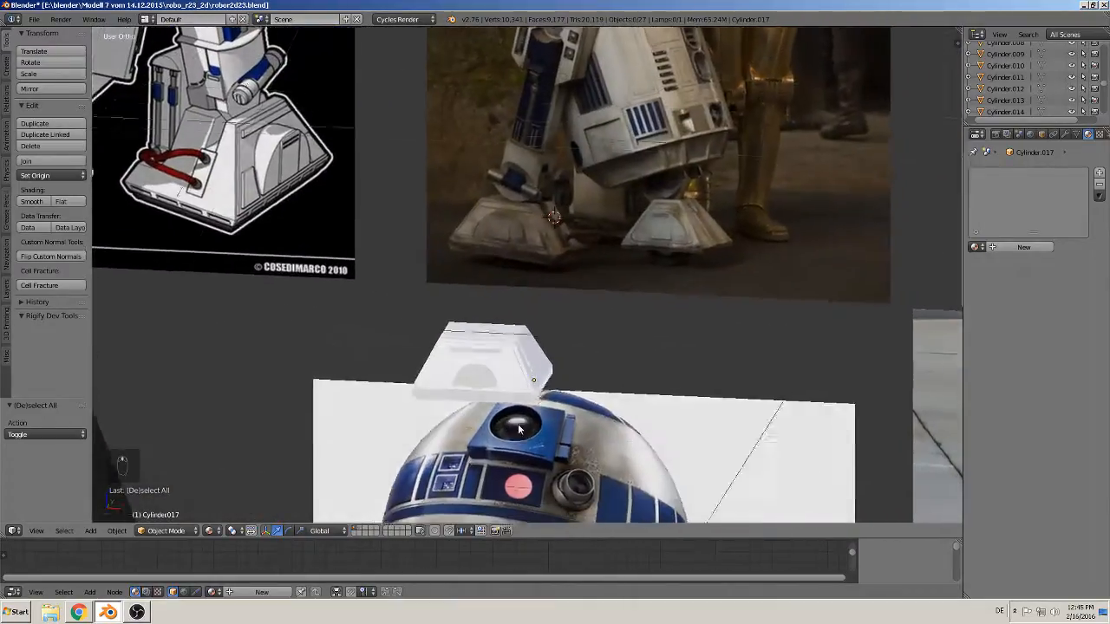
pyautogui.moveTo(518, 428)
pyautogui.mouseDown(button='middle')
pyautogui.moveTo(592, 440)
pyautogui.moveTo(525, 415)
pyautogui.moveTo(538, 419)
pyautogui.mouseUp(button='middle')
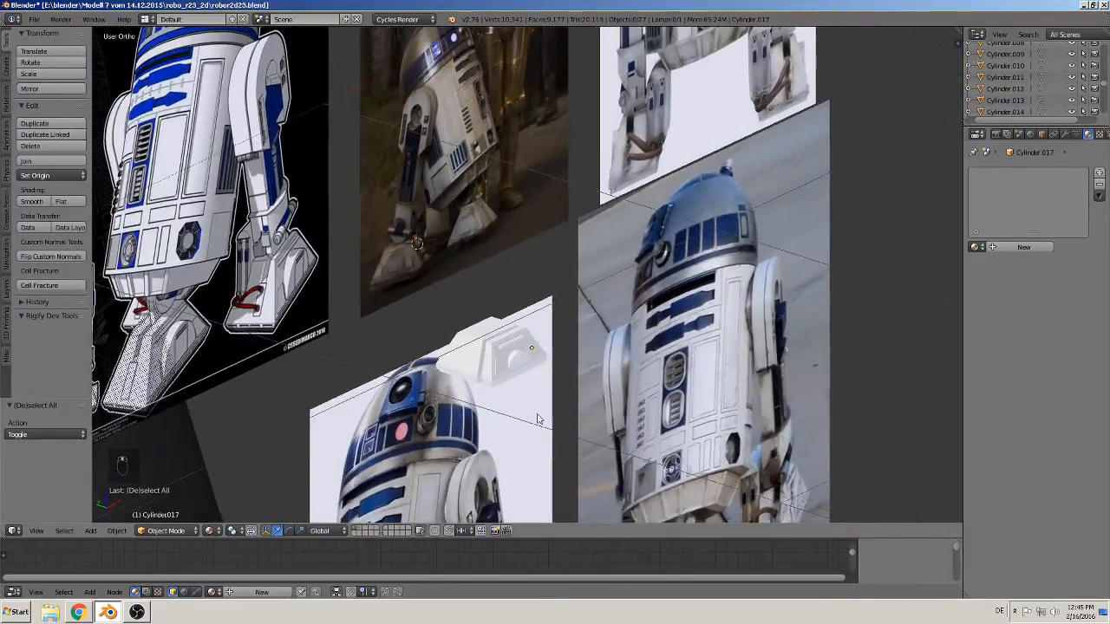
# Delete the foot mesh's rear vertices behind its crosswise centre loop in top view, including hidden ones
pyautogui.rightClick(467, 346)
pyautogui.press('Tab')
pyautogui.moveTo(468, 348); pyautogui.dragTo(392, 459, button='middle')
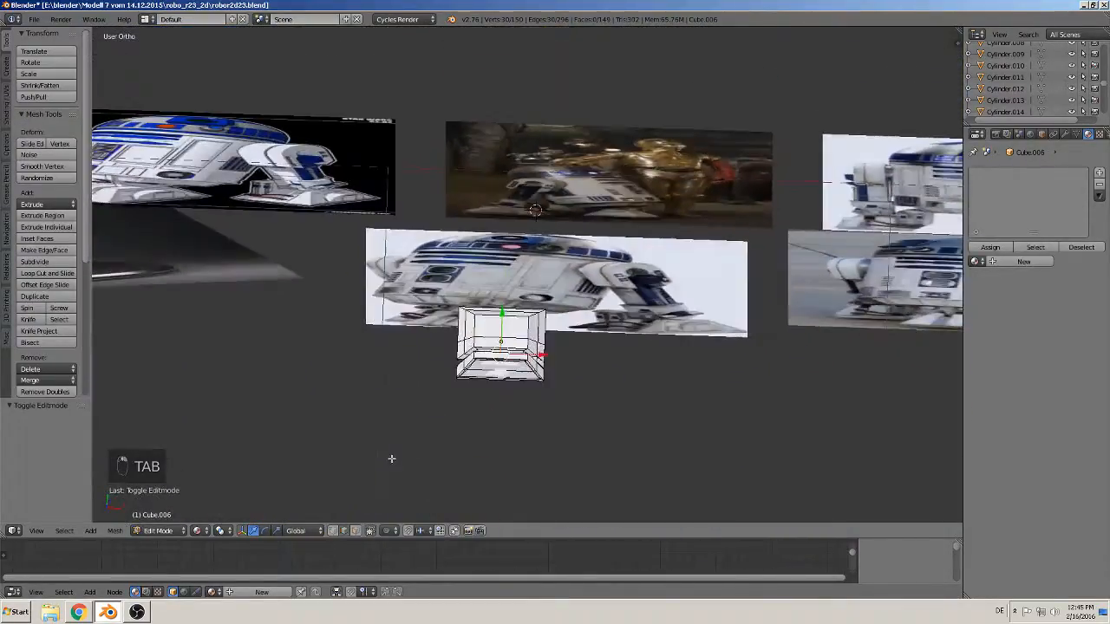
pyautogui.scroll(2, 446, 443)
pyautogui.press('KP_7')
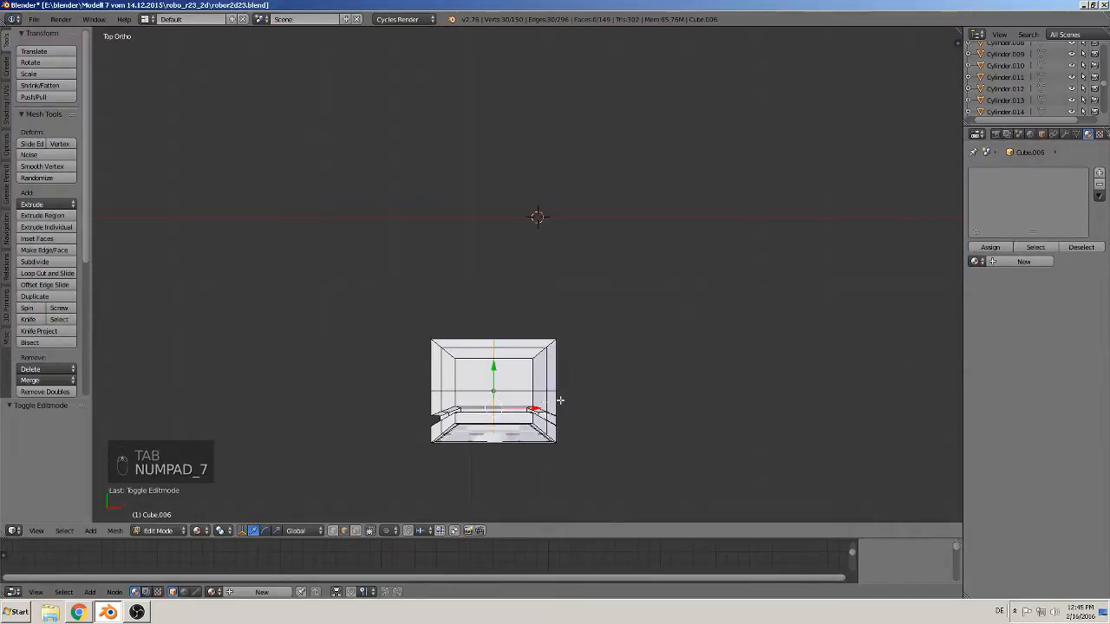
pyautogui.scroll(2, 555, 402)
pyautogui.press('a')
pyautogui.press('a')
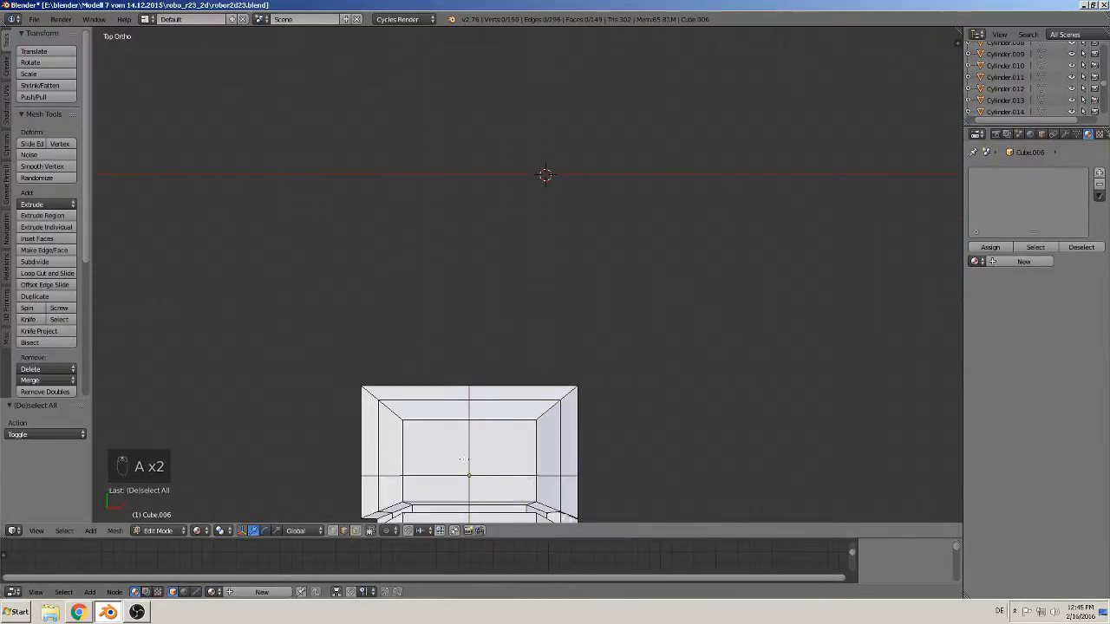
pyautogui.keyDown('shift'); pyautogui.moveTo(588, 481); pyautogui.dragTo(578, 392, button='middle'); pyautogui.keyUp('shift')
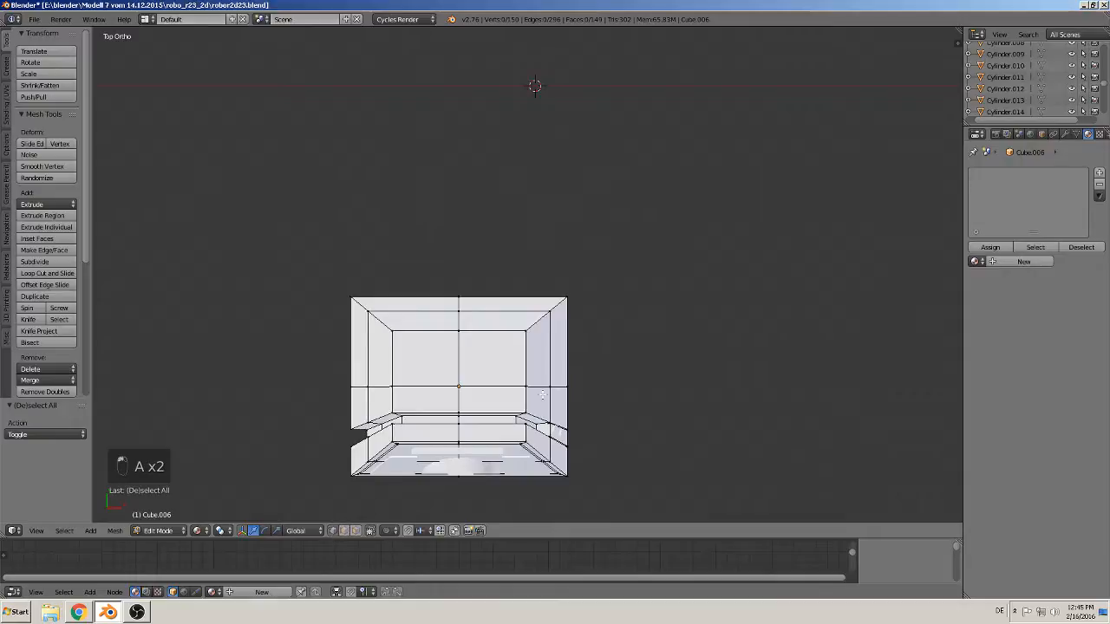
pyautogui.click(370, 531)
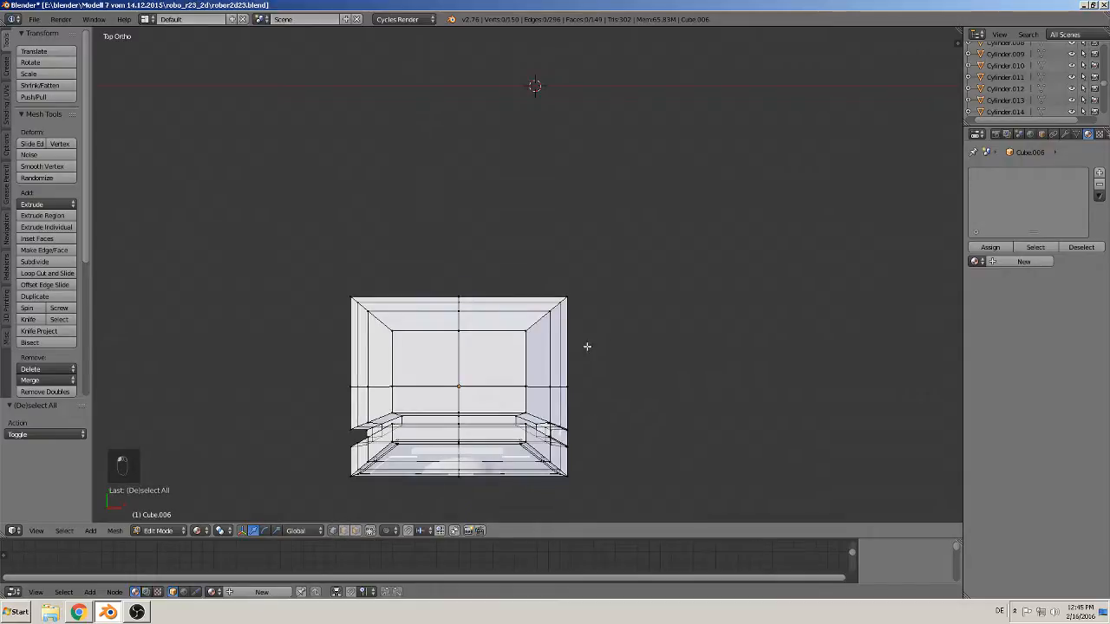
pyautogui.press('b')
pyautogui.moveTo(598, 357); pyautogui.dragTo(297, 251)
pyautogui.press('x')
pyautogui.click(297, 254)
pyautogui.moveTo(412, 503); pyautogui.dragTo(505, 361, button='middle')
pyautogui.press('Tab')
# Save the current Blender file
pyautogui.scroll(-2, 508, 372)
pyautogui.scroll(-4, 509, 422)
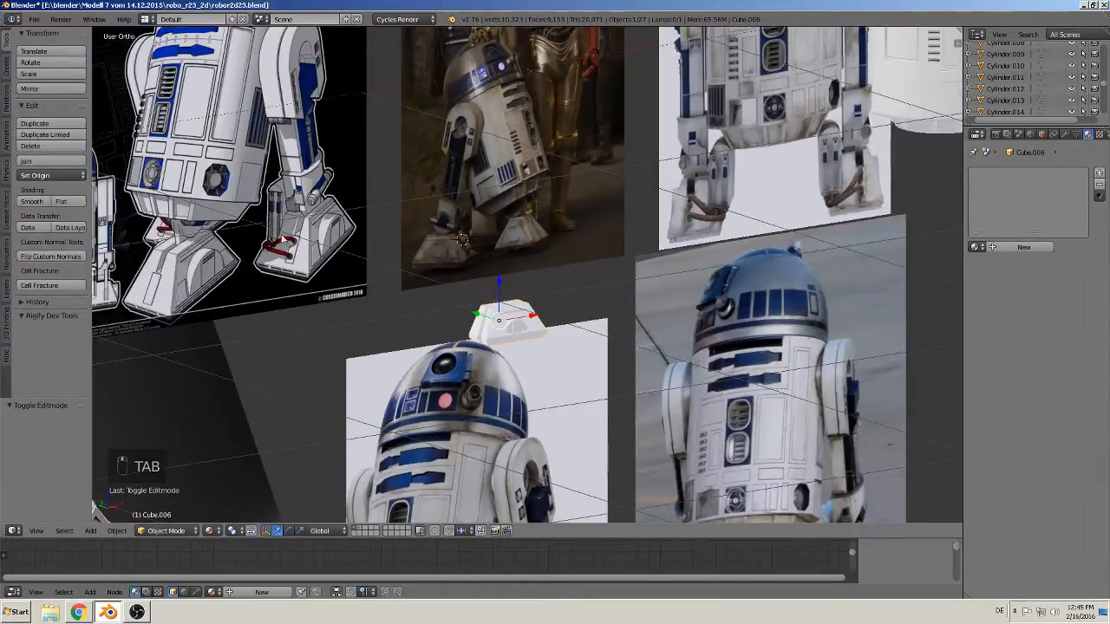
pyautogui.click(34, 19)
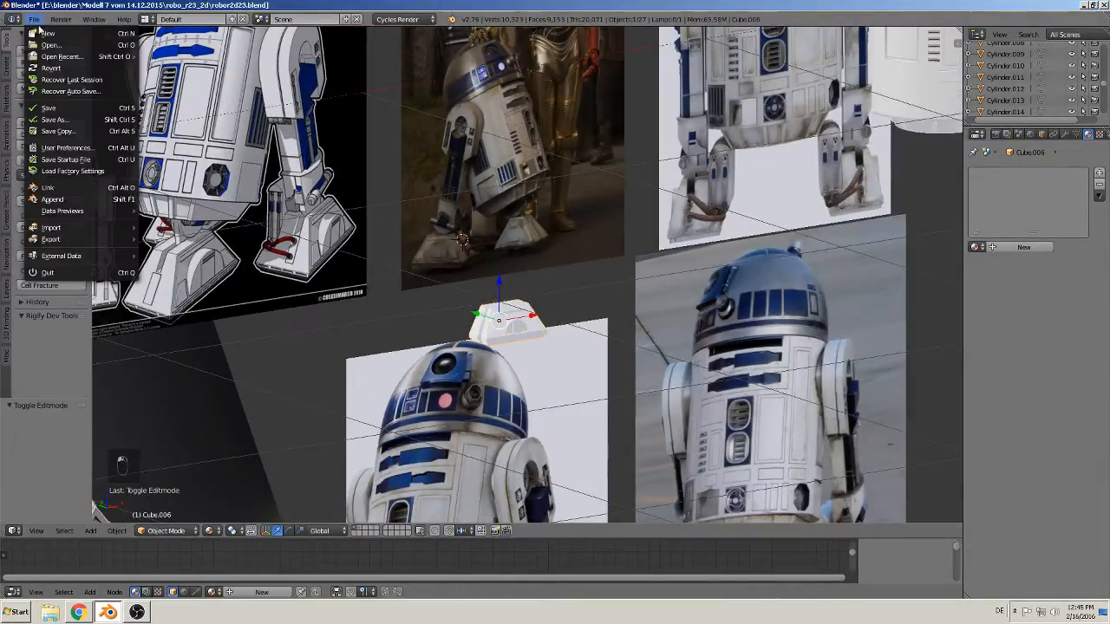
pyautogui.click(79, 109)
# Examine how the hoses attach to the inner sides of the feet in the reference photos
pyautogui.scroll(-2, 581, 336)
pyautogui.keyDown('shift'); pyautogui.moveTo(597, 359); pyautogui.dragTo(685, 290, button='middle'); pyautogui.keyUp('shift')
pyautogui.scroll(3, 426, 351)
pyautogui.scroll(2, 595, 292)
pyautogui.scroll(-4, 699, 379)
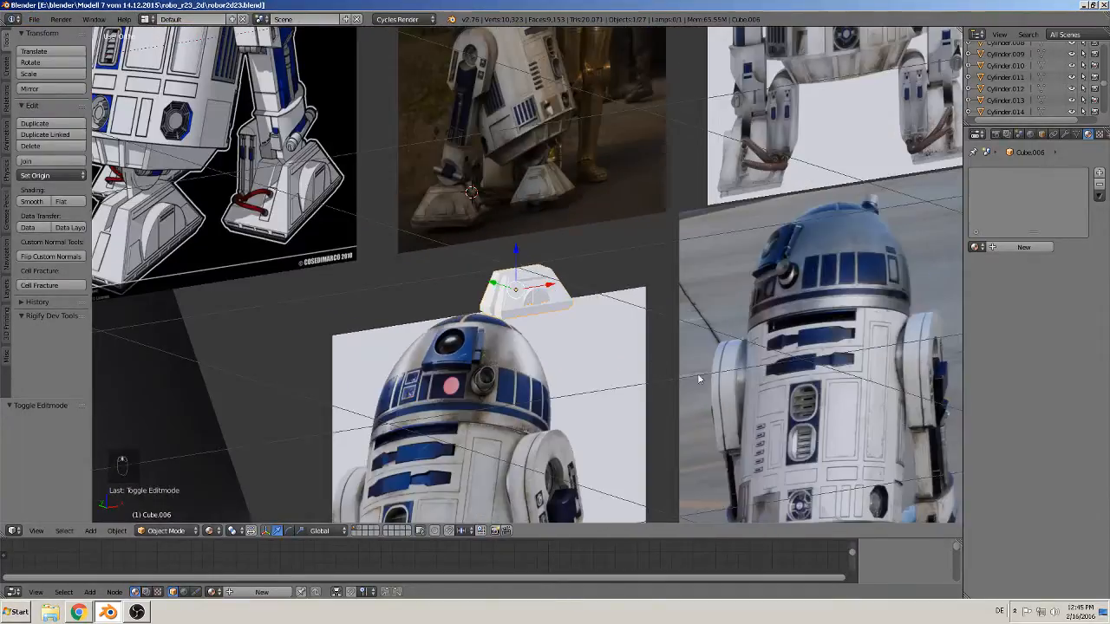
pyautogui.keyDown('shift'); pyautogui.moveTo(807, 517); pyautogui.dragTo(598, 329, button='middle'); pyautogui.keyUp('shift')
pyautogui.scroll(3, 599, 329)
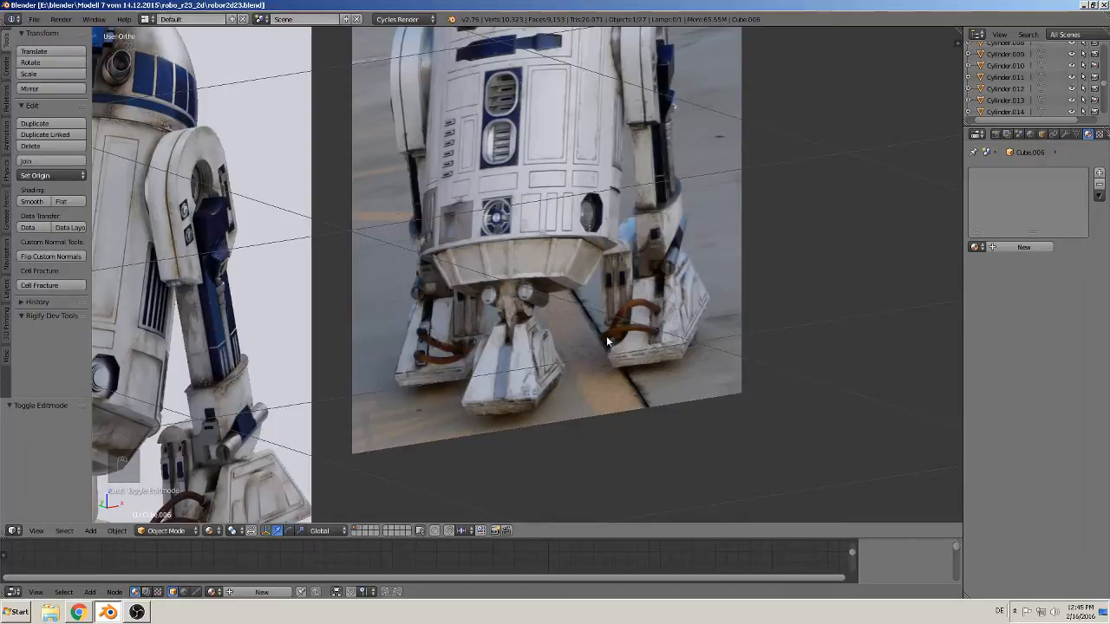
pyautogui.scroll(-3, 607, 298)
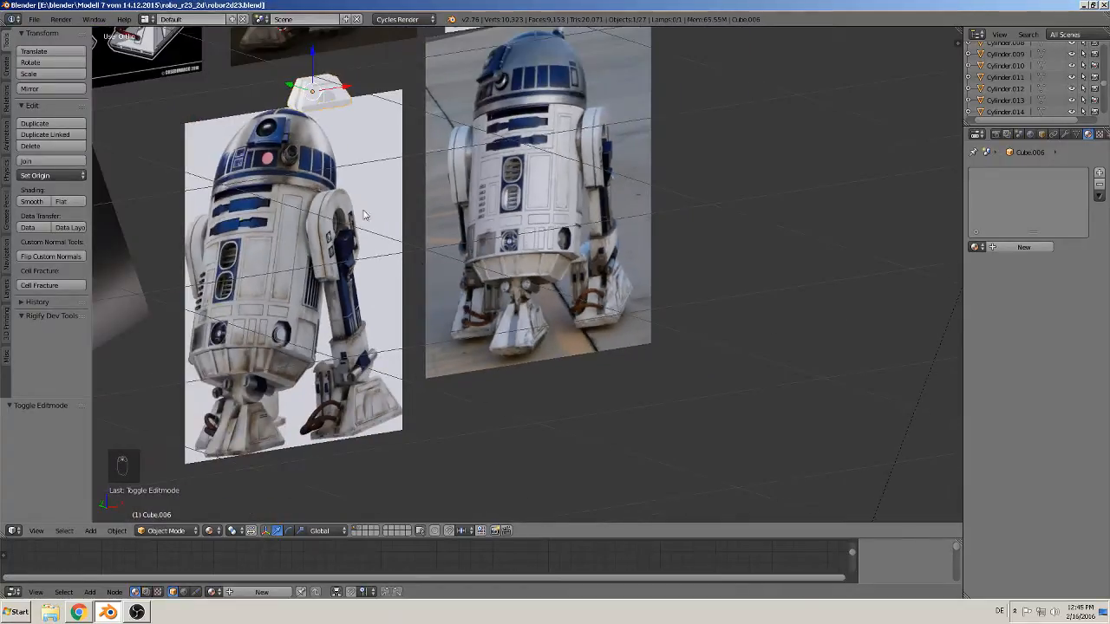
pyautogui.keyDown('shift'); pyautogui.moveTo(405, 182); pyautogui.dragTo(716, 358, button='middle'); pyautogui.keyUp('shift')
# Examine the shortened foot's profile and open rear side, checking its mesh edges
pyautogui.scroll(9, 669, 362)
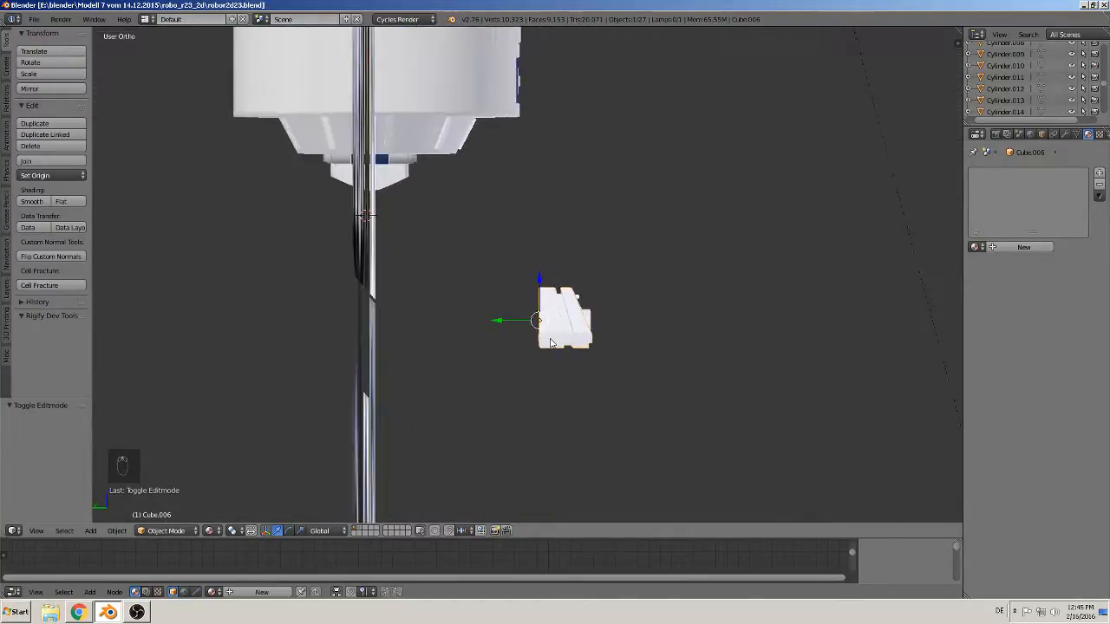
pyautogui.keyDown('shift'); pyautogui.moveTo(586, 391); pyautogui.dragTo(551, 319, button='middle'); pyautogui.keyUp('shift')
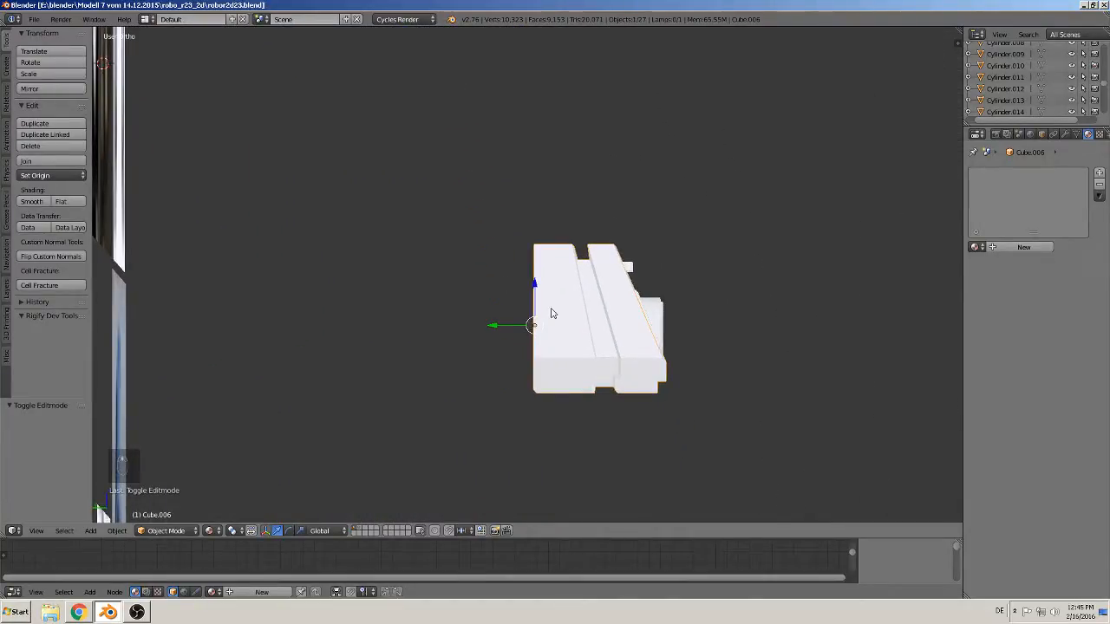
pyautogui.press('Tab')
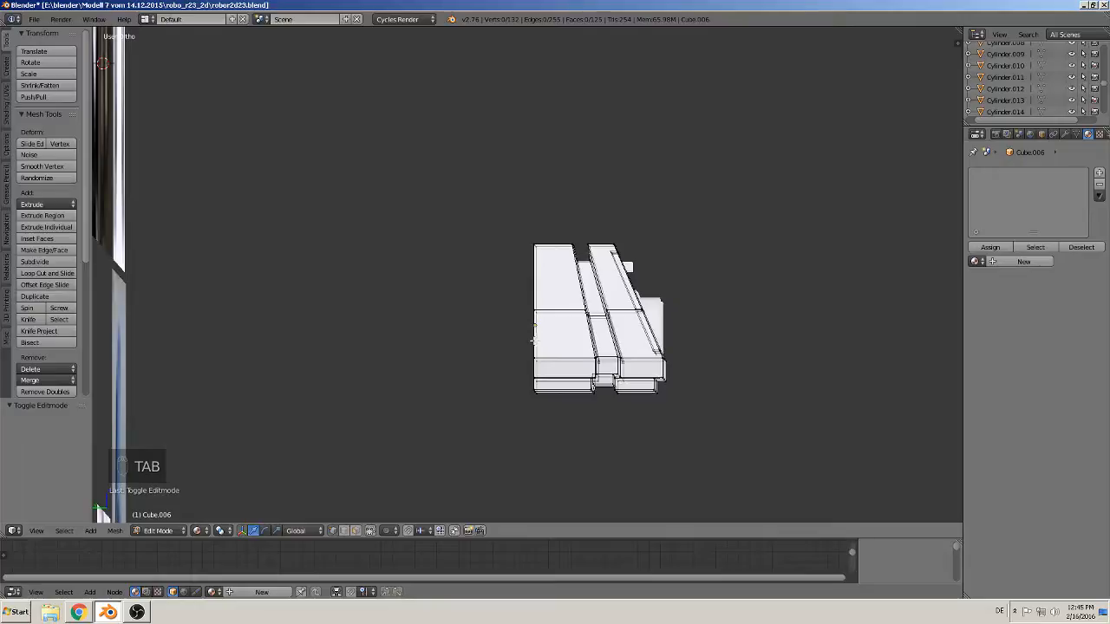
pyautogui.scroll(-3, 532, 342)
pyautogui.press('Tab')
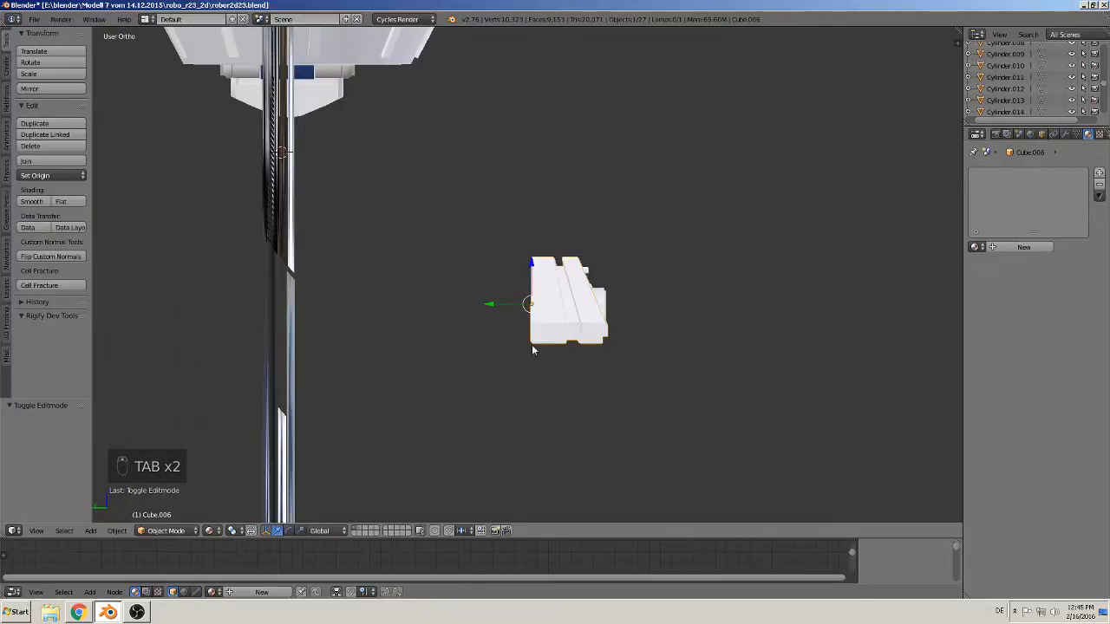
pyautogui.press('a')
pyautogui.press('a')
pyautogui.press('a')
# Place the 3D cursor just behind the foot in left view and add a 24-vertex mesh circle there
pyautogui.press('KP_1')
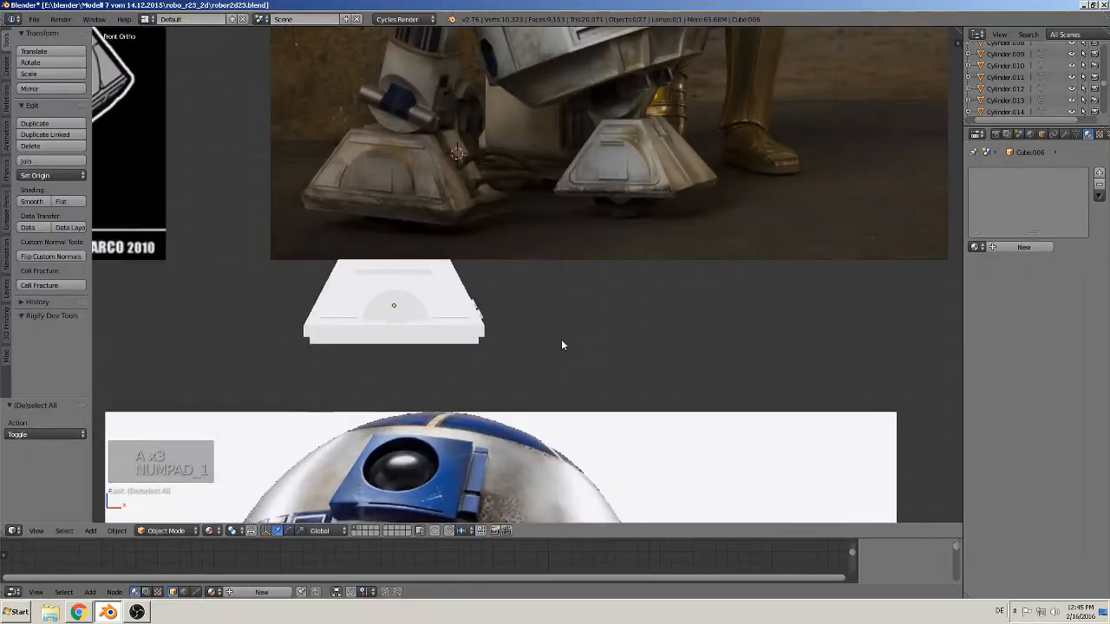
pyautogui.press('KP_3')
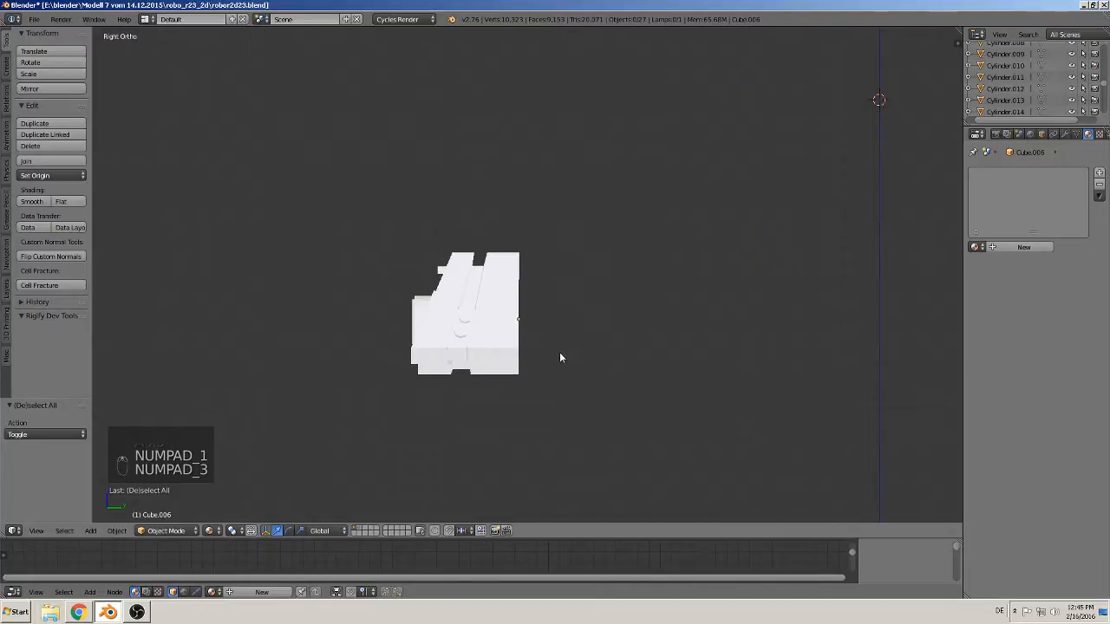
pyautogui.press('ctrl+KP_3')
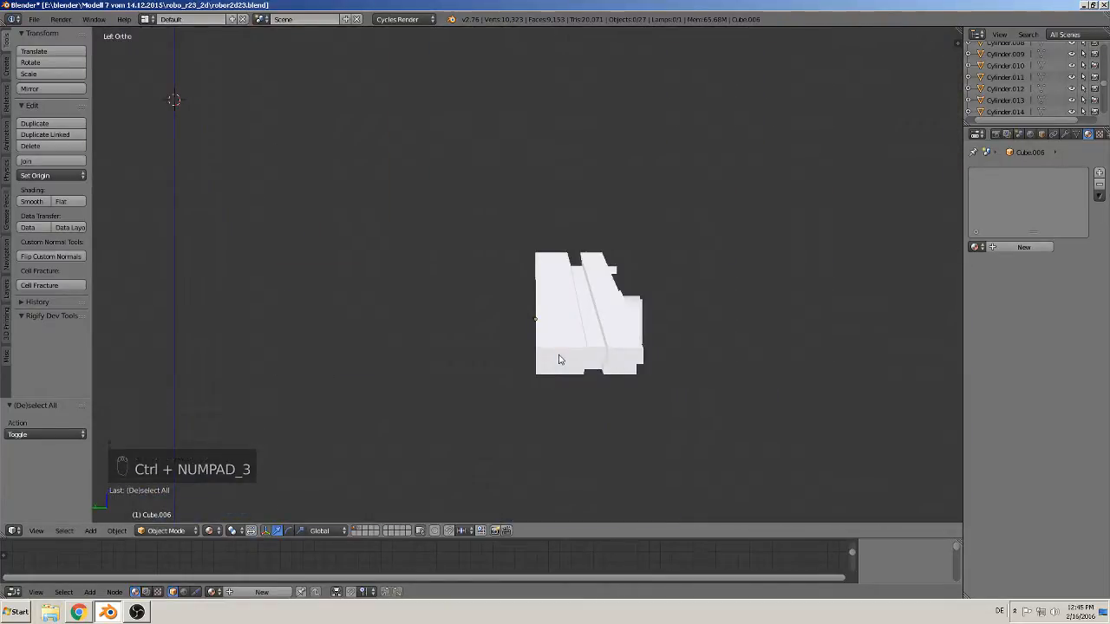
pyautogui.scroll(2, 528, 407)
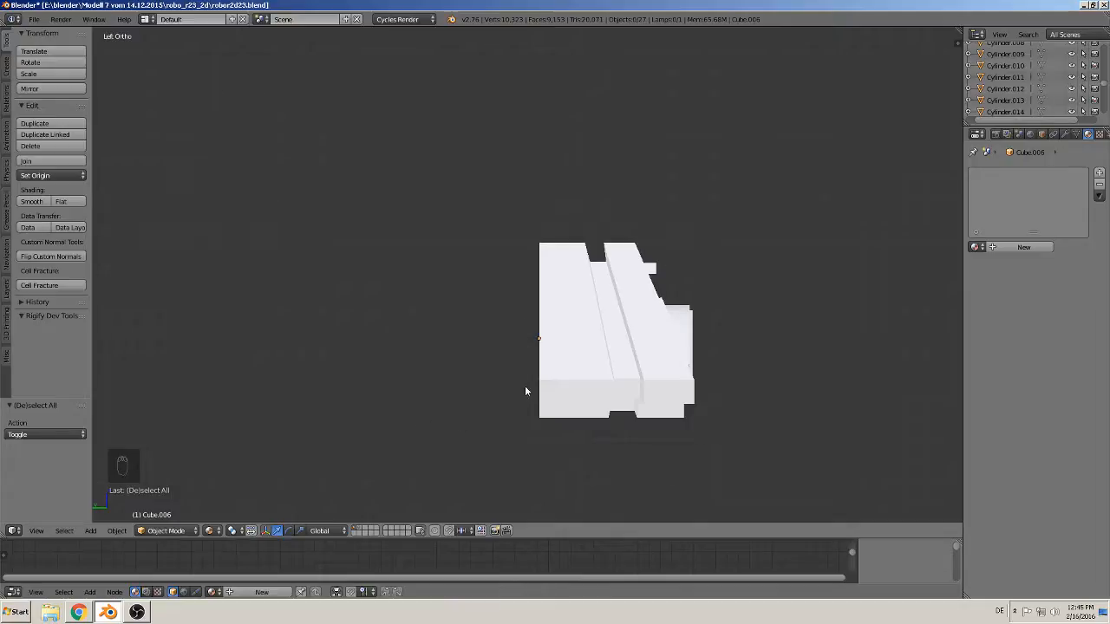
pyautogui.click(90, 531)
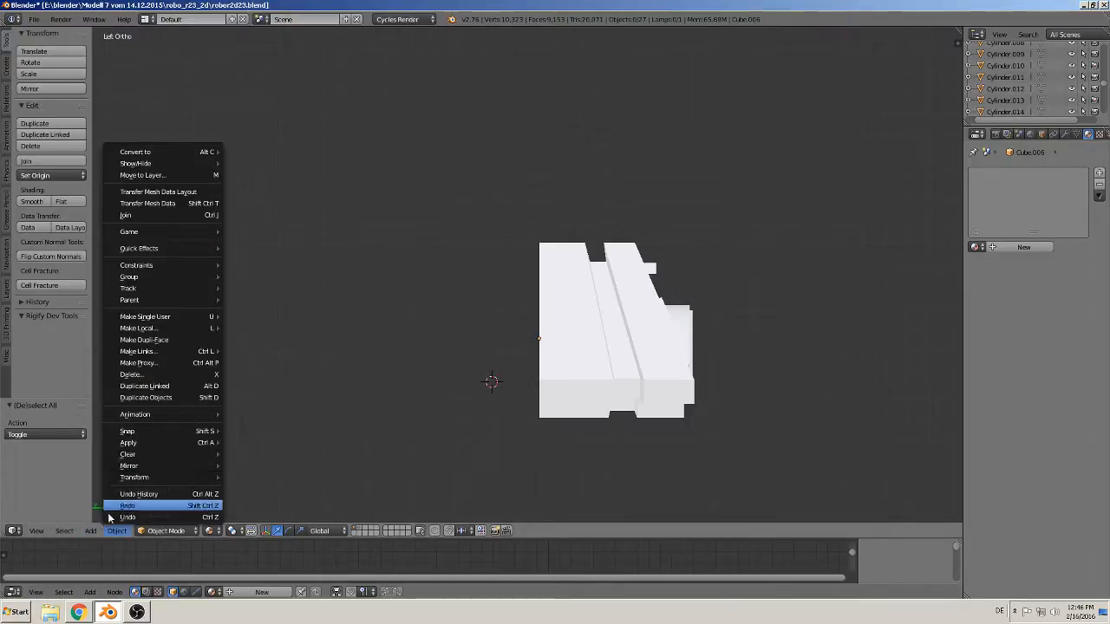
pyautogui.moveTo(102, 517)
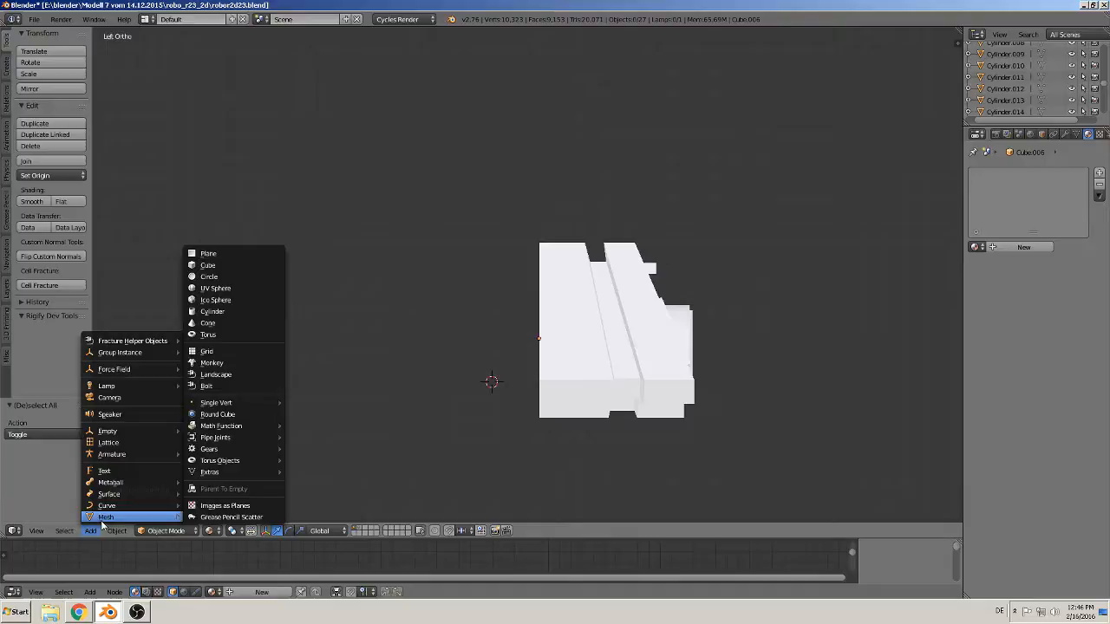
pyautogui.click(225, 277)
pyautogui.click(55, 434)
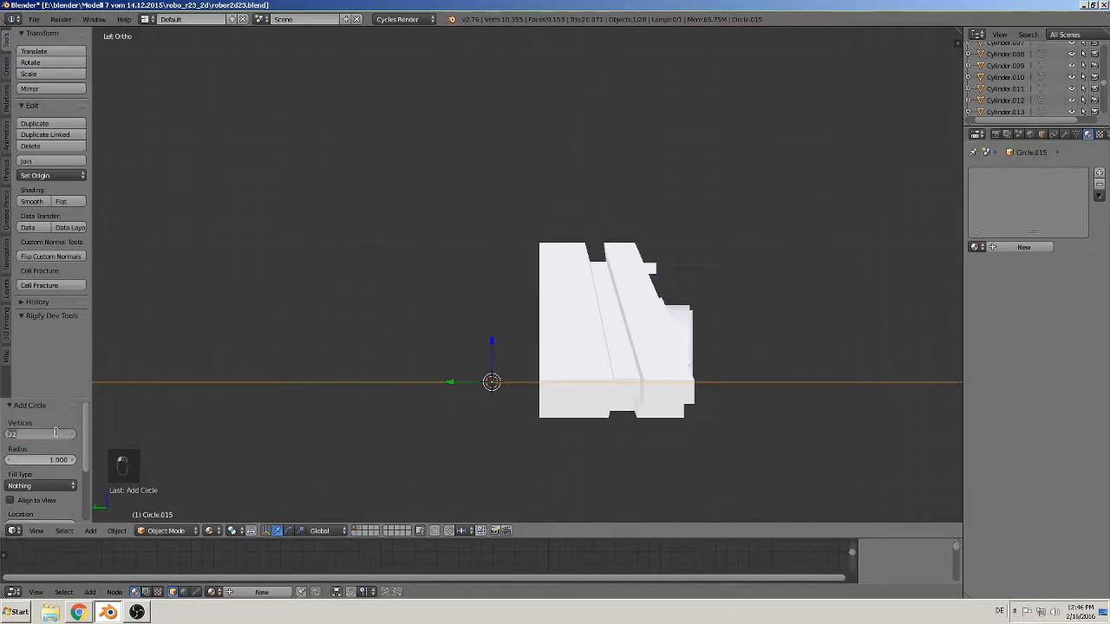
pyautogui.write('24')
pyautogui.press('Return')
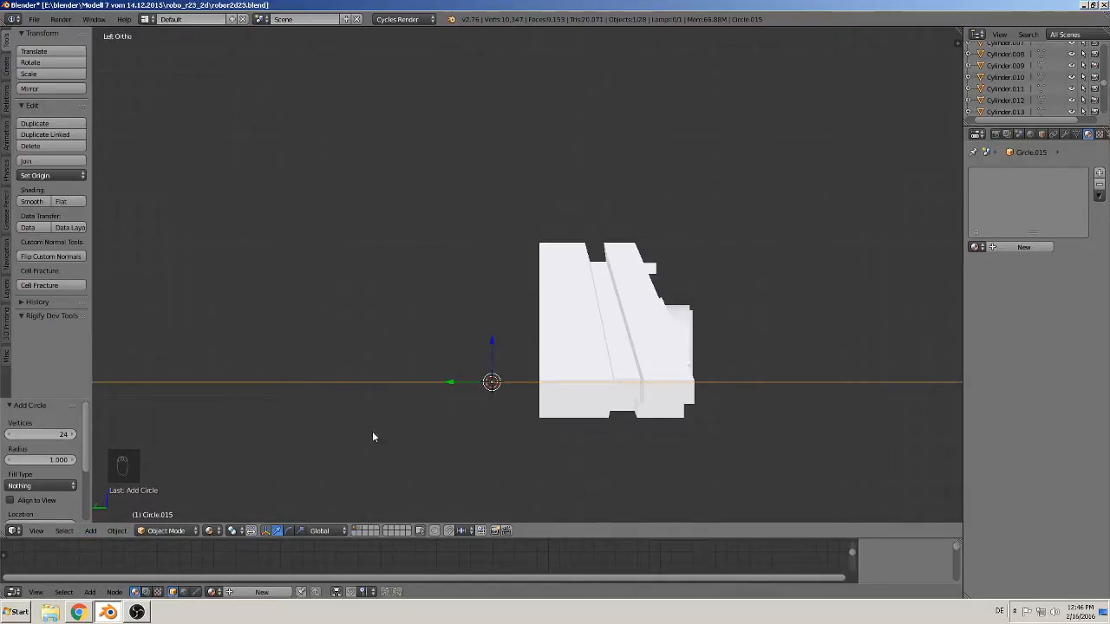
# Rotate the new circle 90° around the X axis so it stands upright
pyautogui.press('r')
pyautogui.press('x')
pyautogui.press('9')
pyautogui.press('0')
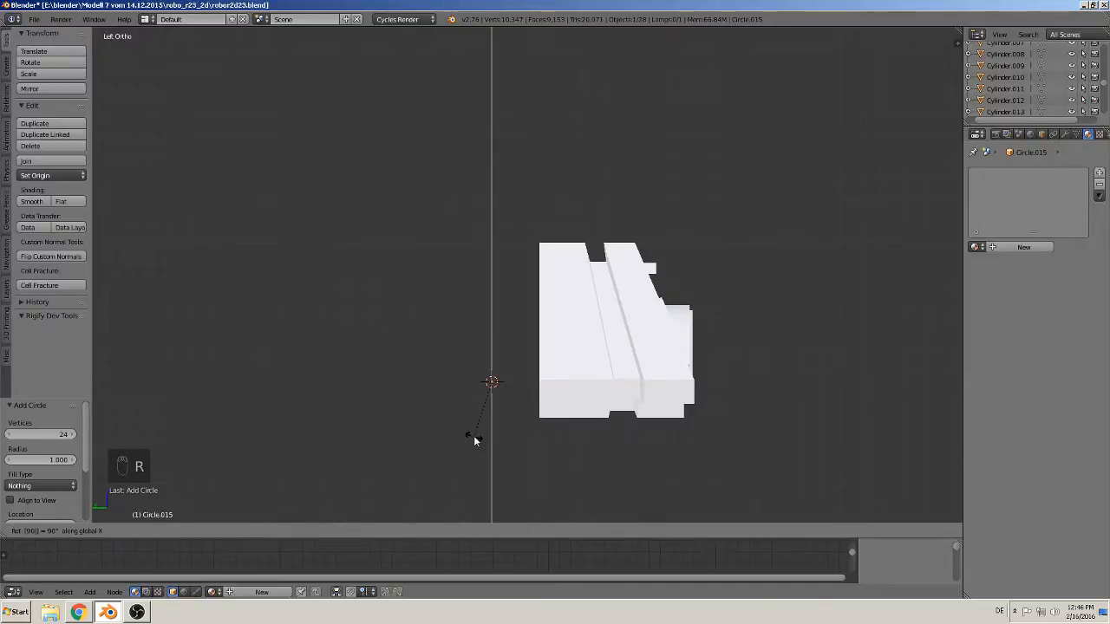
pyautogui.press('Return')
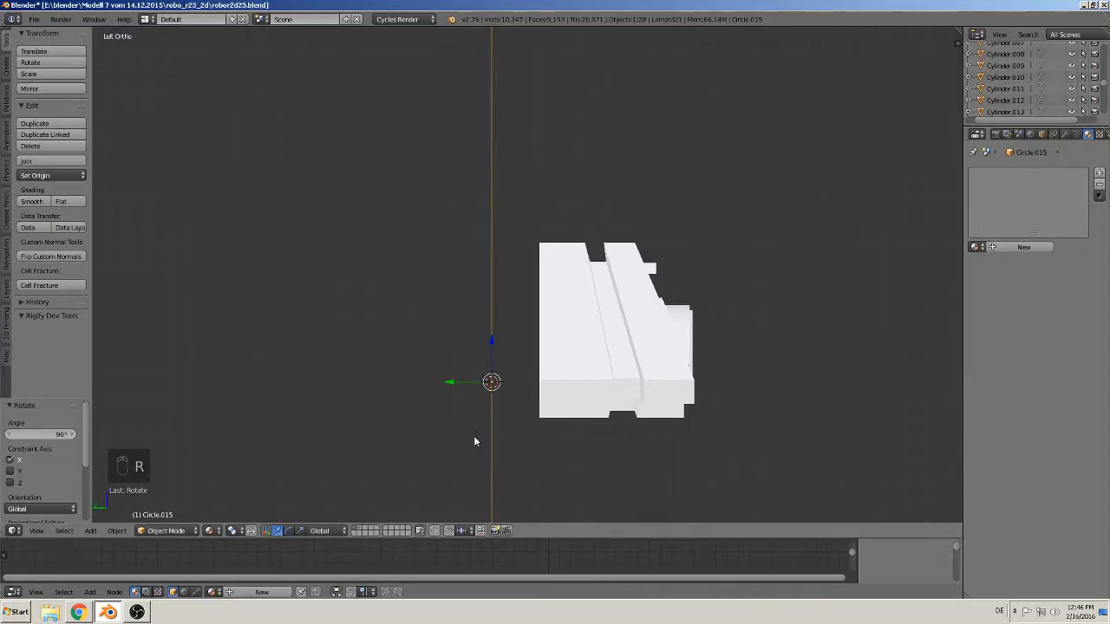
# Rotate the circle 90° around the Z axis so it faces the left view
pyautogui.scroll(-6, 473, 442)
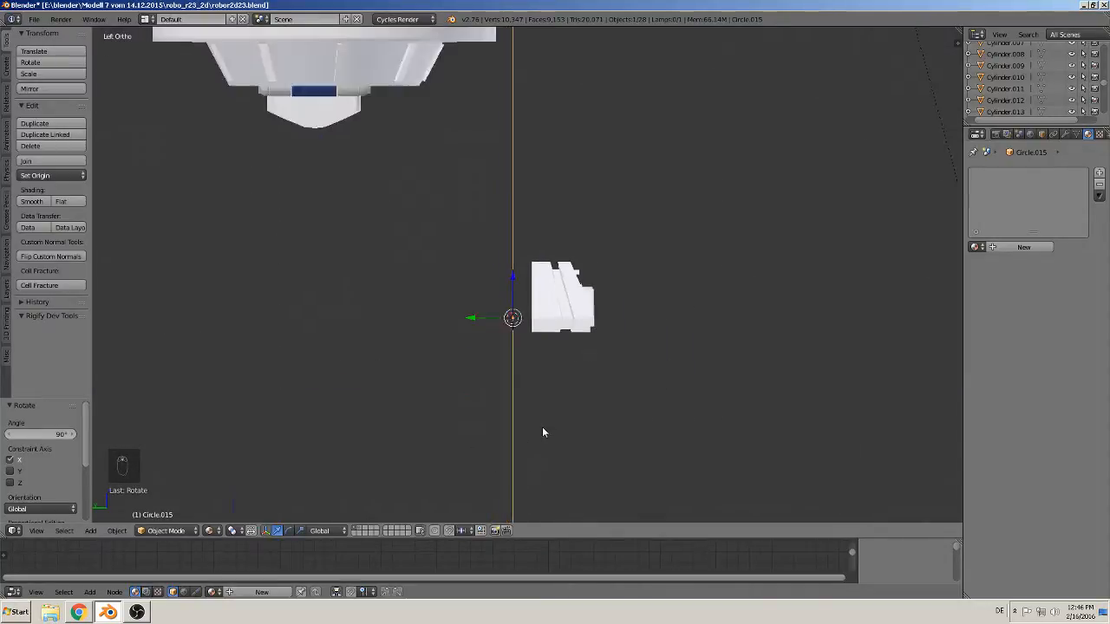
pyautogui.press('r')
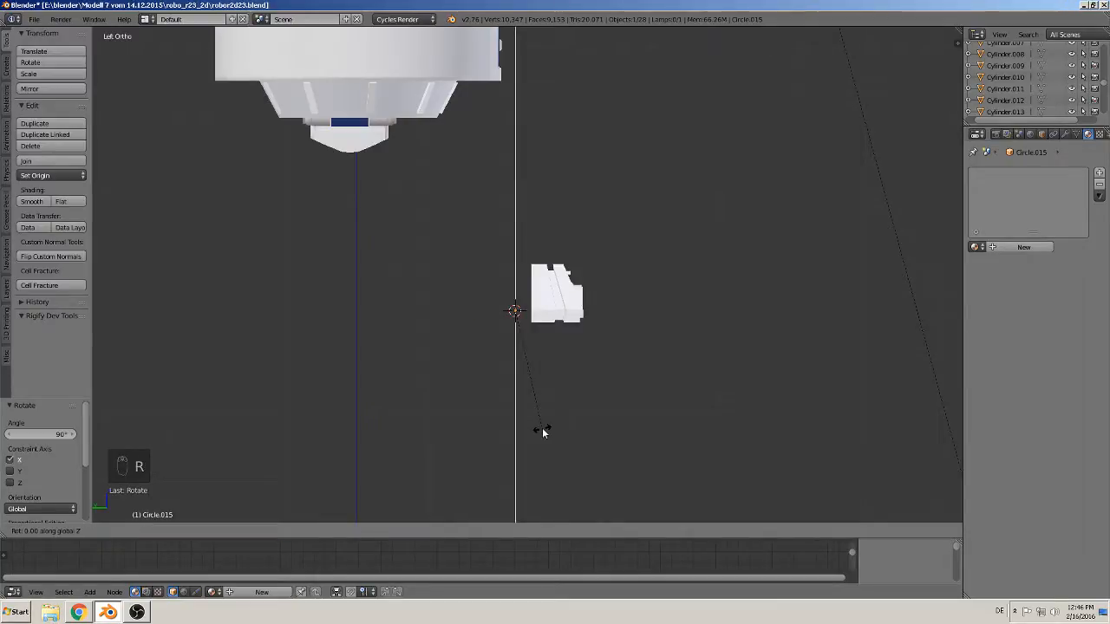
pyautogui.press('z')
pyautogui.press('9')
pyautogui.press('0')
pyautogui.press('Return')
# Scale the circle by a factor of about 0.025 in size and position it just behind the foot's rear face
pyautogui.press('s')
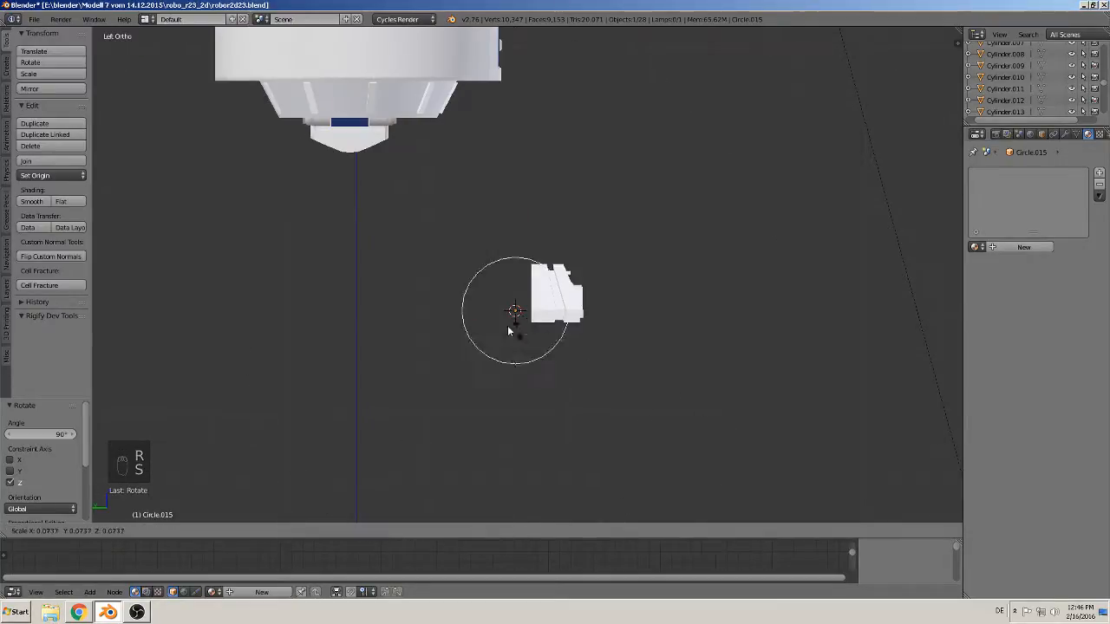
pyautogui.click(513, 309)
pyautogui.scroll(6, 518, 321)
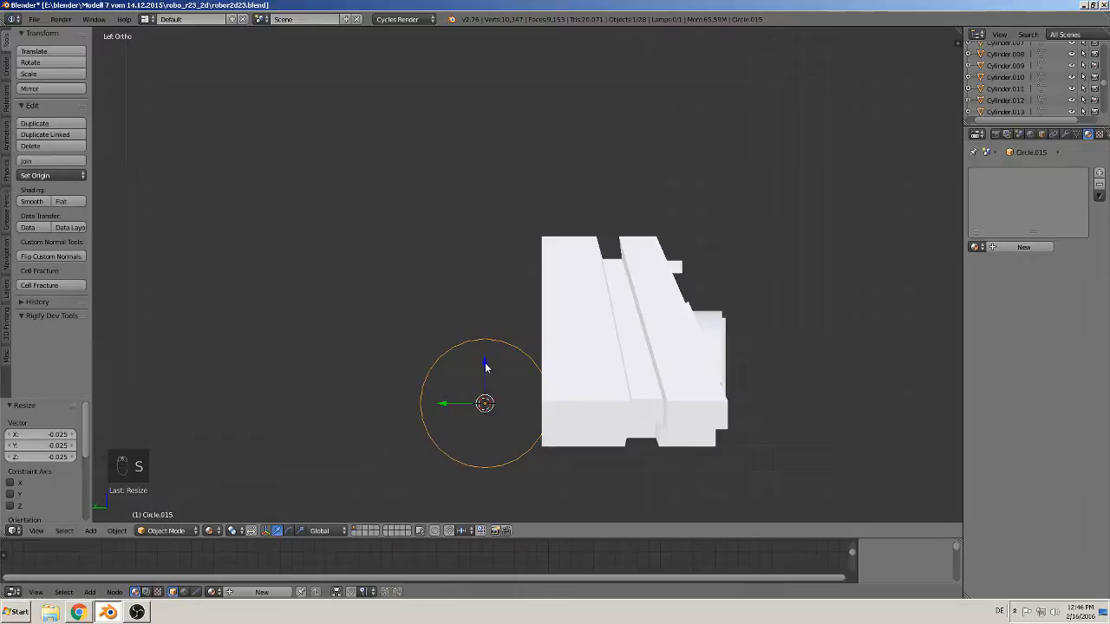
pyautogui.moveTo(486, 367); pyautogui.dragTo(473, 344)
pyautogui.press('g')
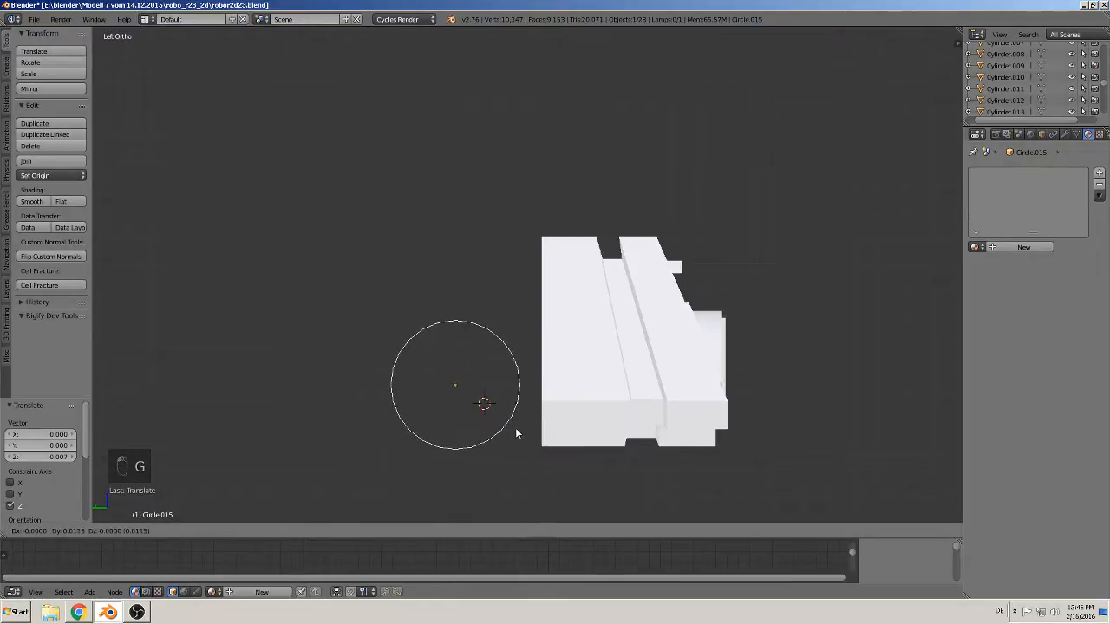
pyautogui.click(525, 425)
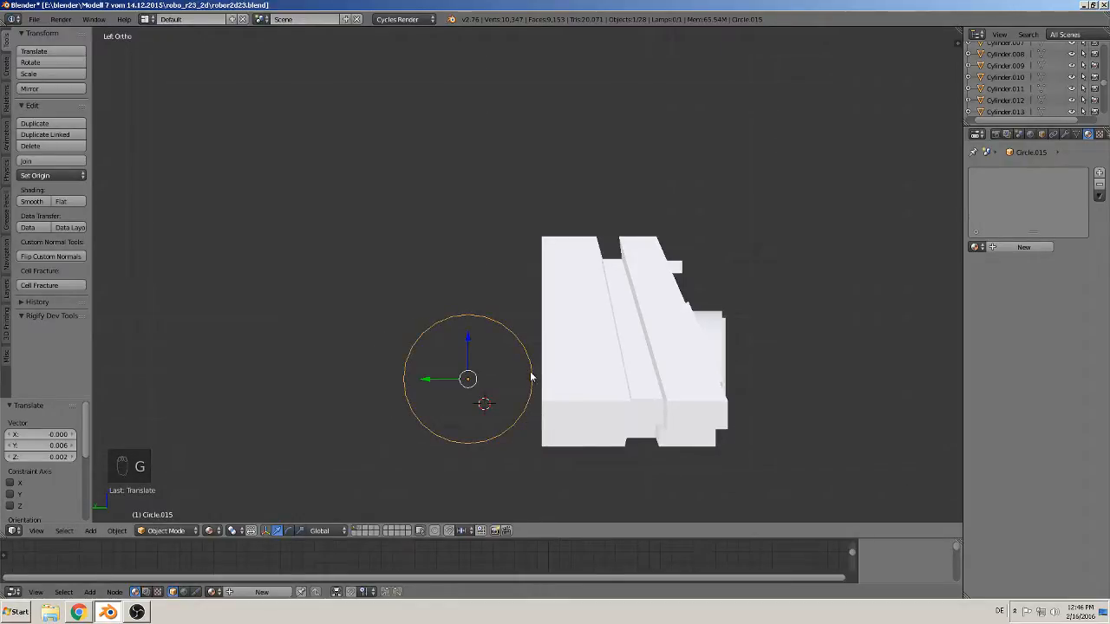
# Examine the shape of the feet in the front-view reference photos and return to the left view of the foot
pyautogui.scroll(-9, 520, 423)
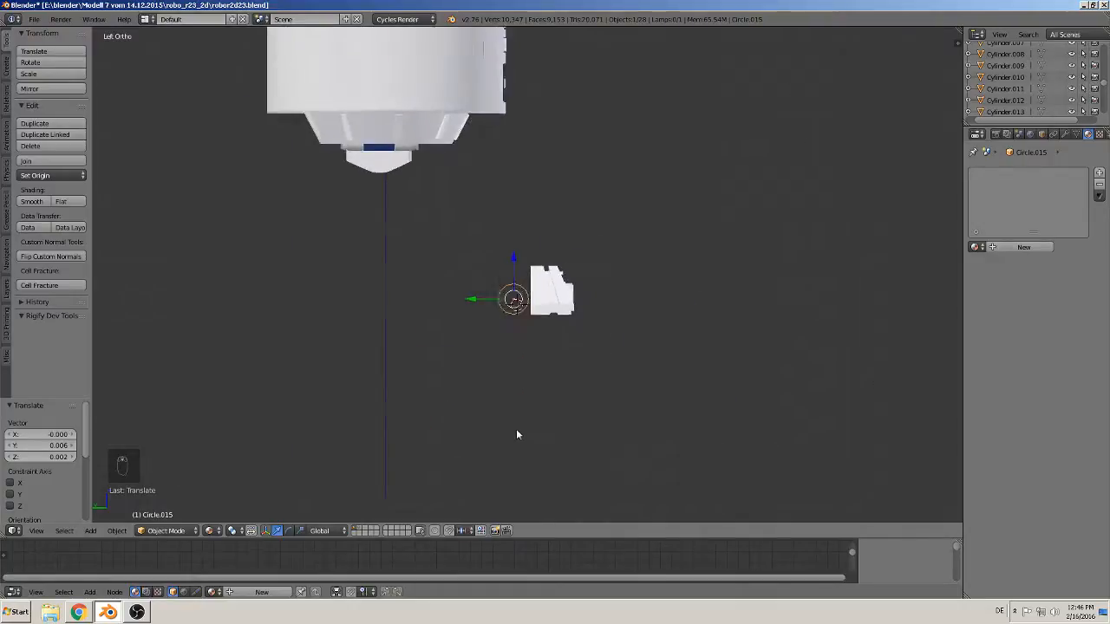
pyautogui.press('KP_1')
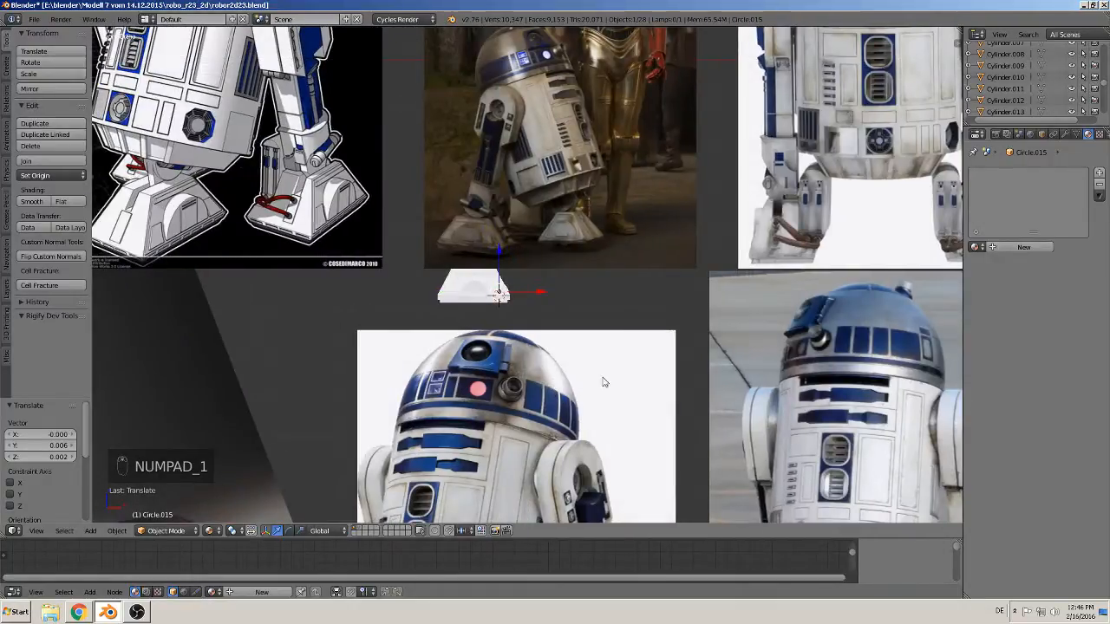
pyautogui.keyDown('shift'); pyautogui.moveTo(704, 288); pyautogui.dragTo(539, 55, button='middle'); pyautogui.keyUp('shift')
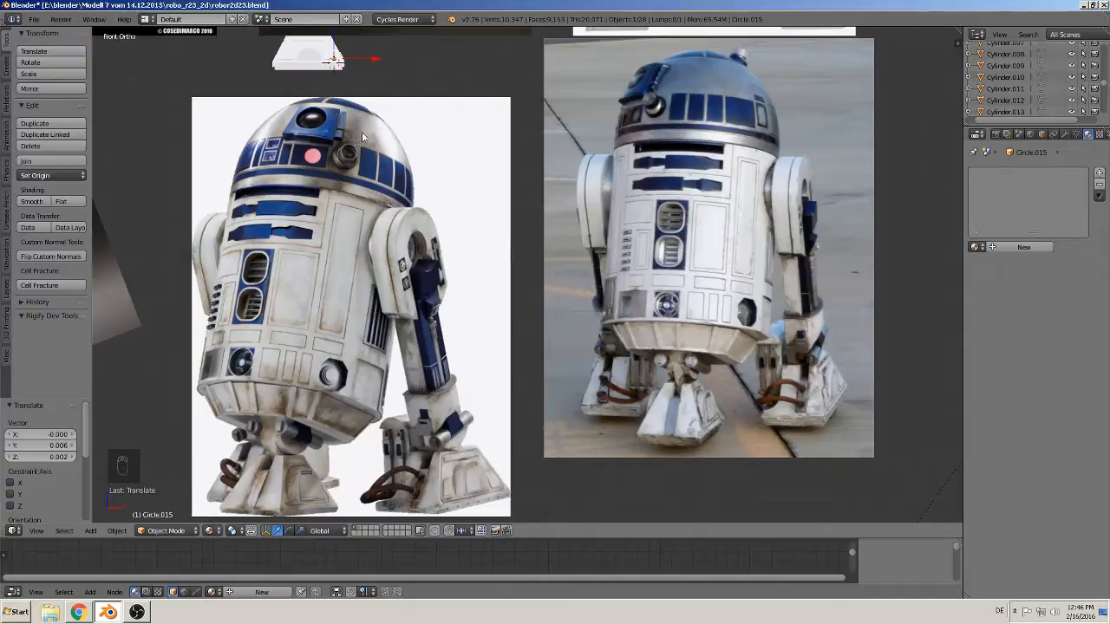
pyautogui.moveTo(363, 136); pyautogui.dragTo(403, 153, button='middle')
pyautogui.press('ctrl+KP_3')
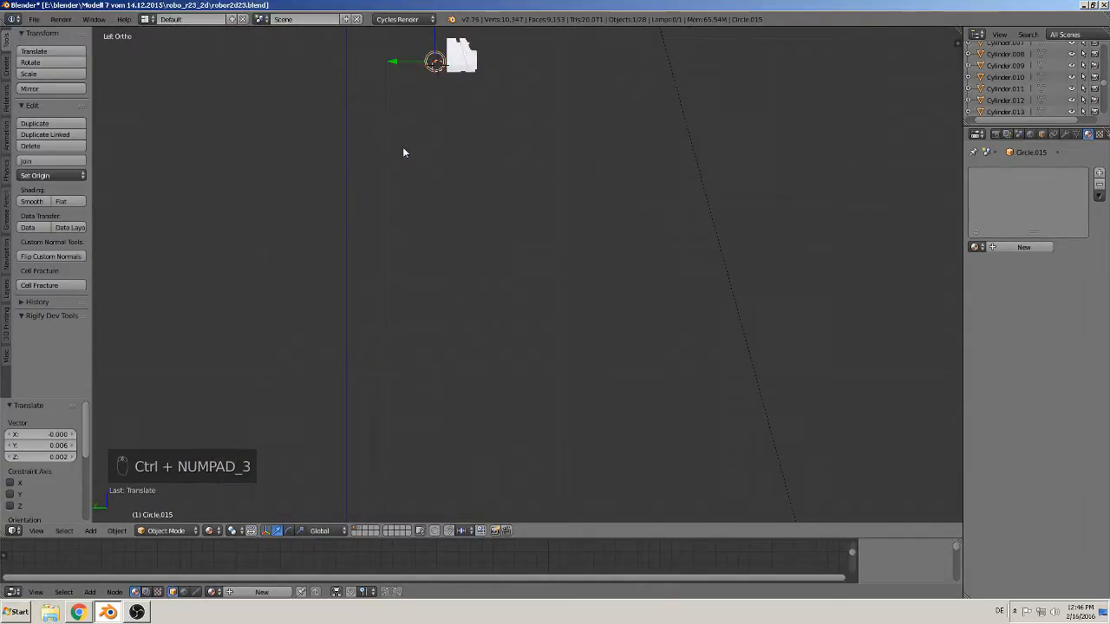
pyautogui.keyDown('shift'); pyautogui.moveTo(441, 259); pyautogui.dragTo(531, 502, button='middle'); pyautogui.keyUp('shift')
pyautogui.scroll(6, 366, 301)
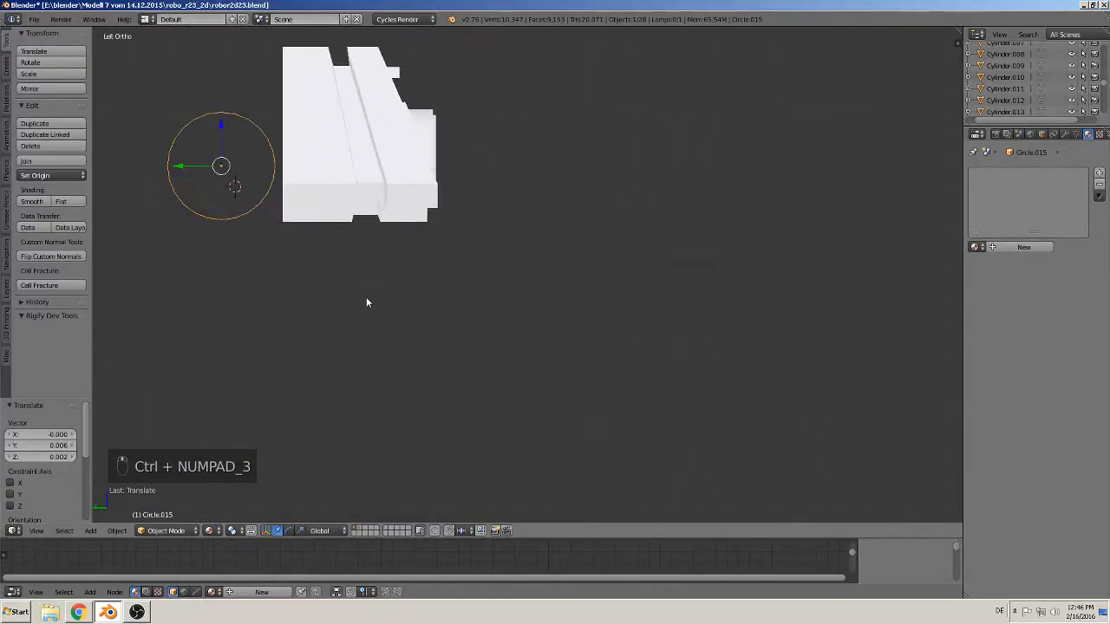
pyautogui.keyDown('shift'); pyautogui.moveTo(365, 300); pyautogui.dragTo(542, 406, button='middle'); pyautogui.keyUp('shift')
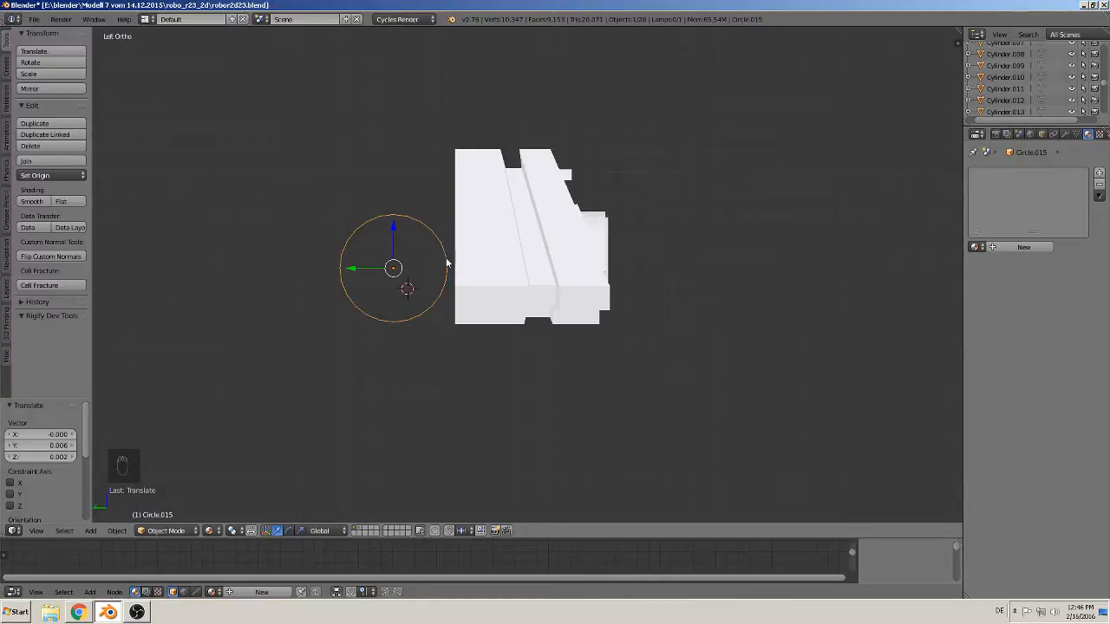
# Delete the vertices of the circle's upper half, keeping the lower semicircle
pyautogui.click(376, 270)
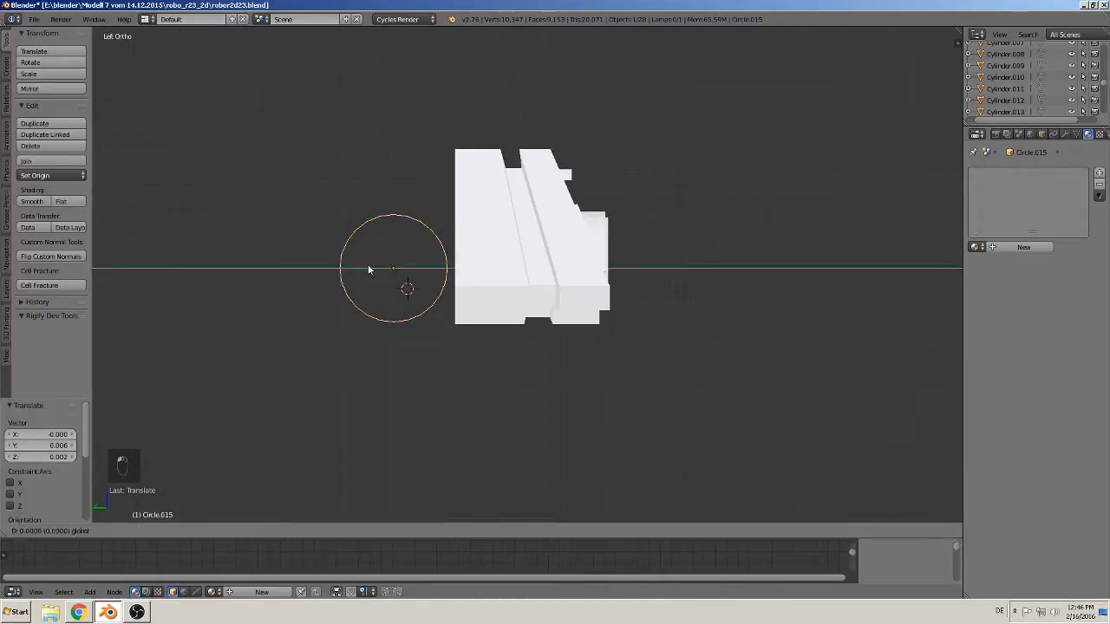
pyautogui.press('Tab')
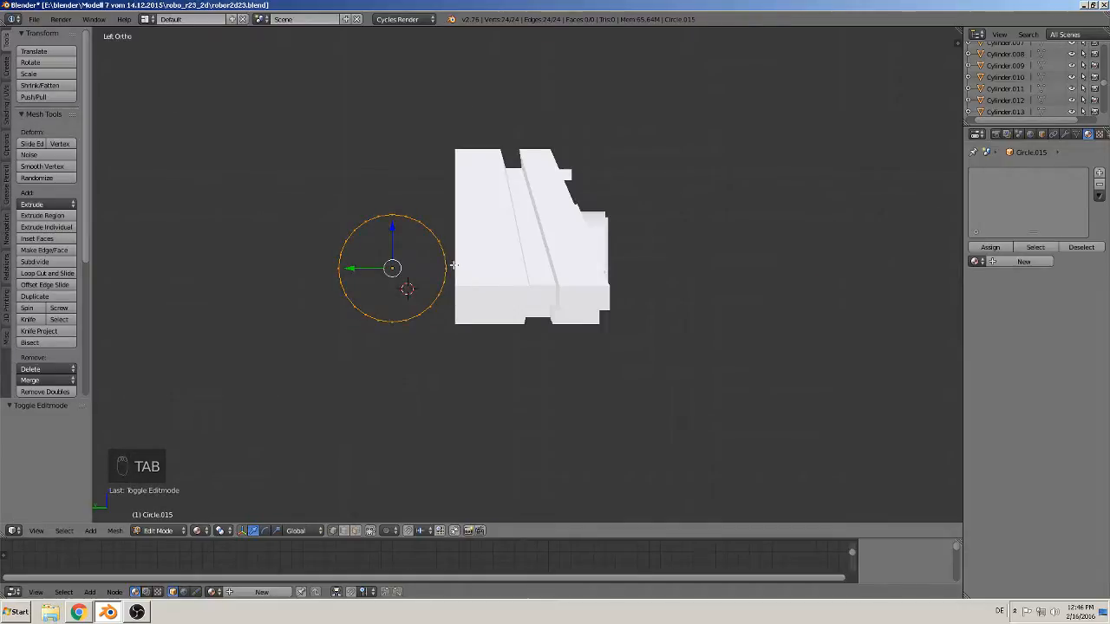
pyautogui.press('a')
pyautogui.press('a')
pyautogui.press('b')
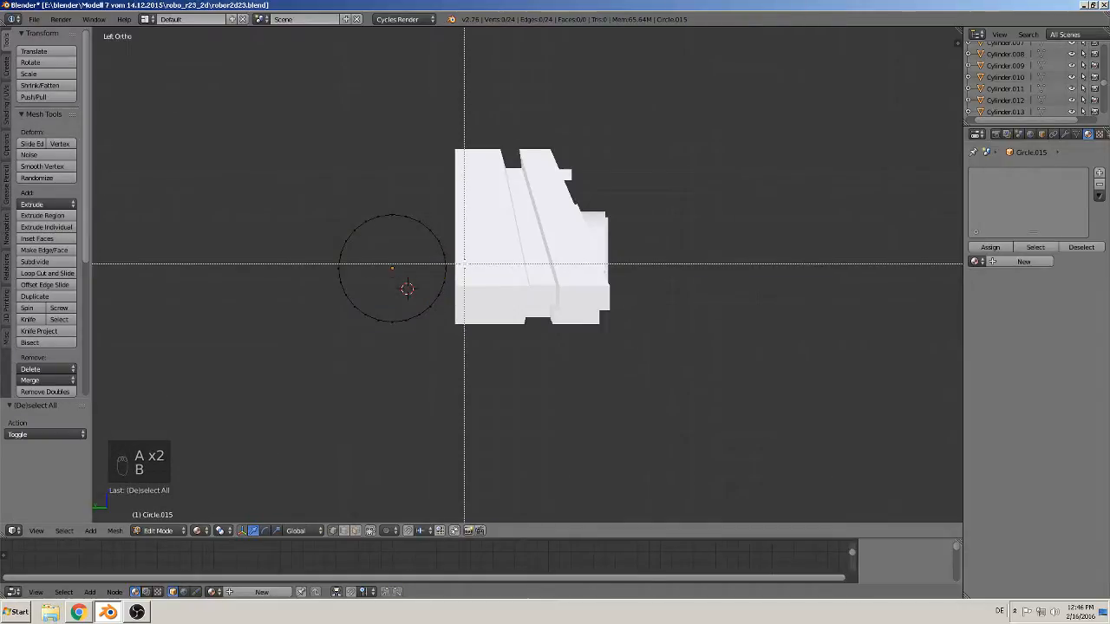
pyautogui.moveTo(463, 262); pyautogui.dragTo(303, 214)
pyautogui.press('x')
pyautogui.click(338, 191)
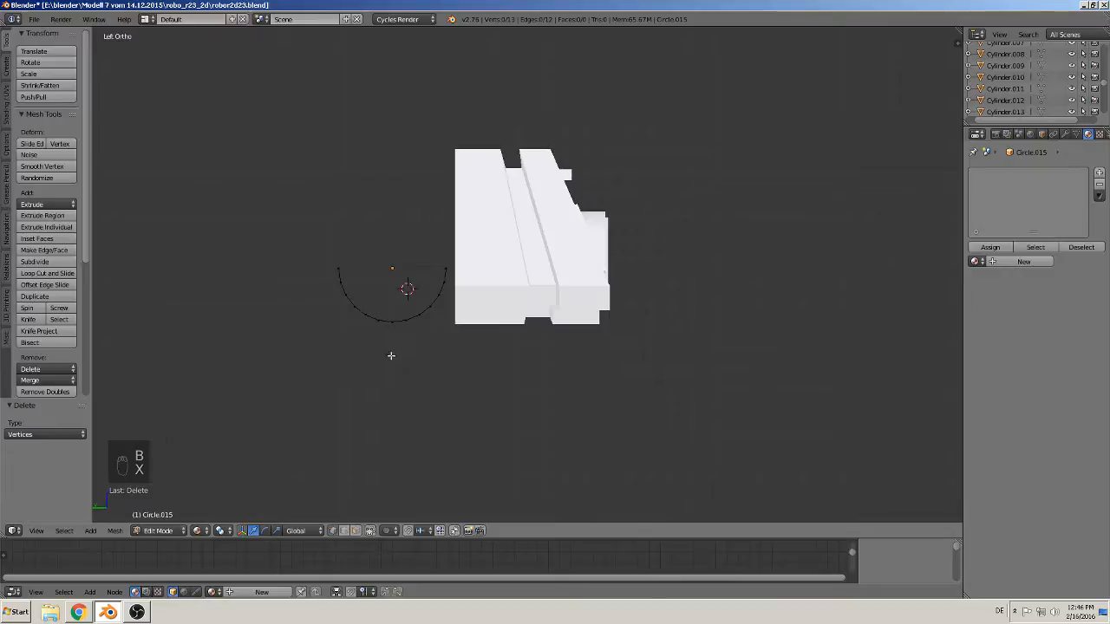
# Delete the semicircle's vertices on the side away from the foot, leaving a quarter arc
pyautogui.press('b')
pyautogui.moveTo(389, 353); pyautogui.dragTo(262, 260)
pyautogui.press('x')
pyautogui.click(255, 233)
pyautogui.scroll(3, 511, 419)
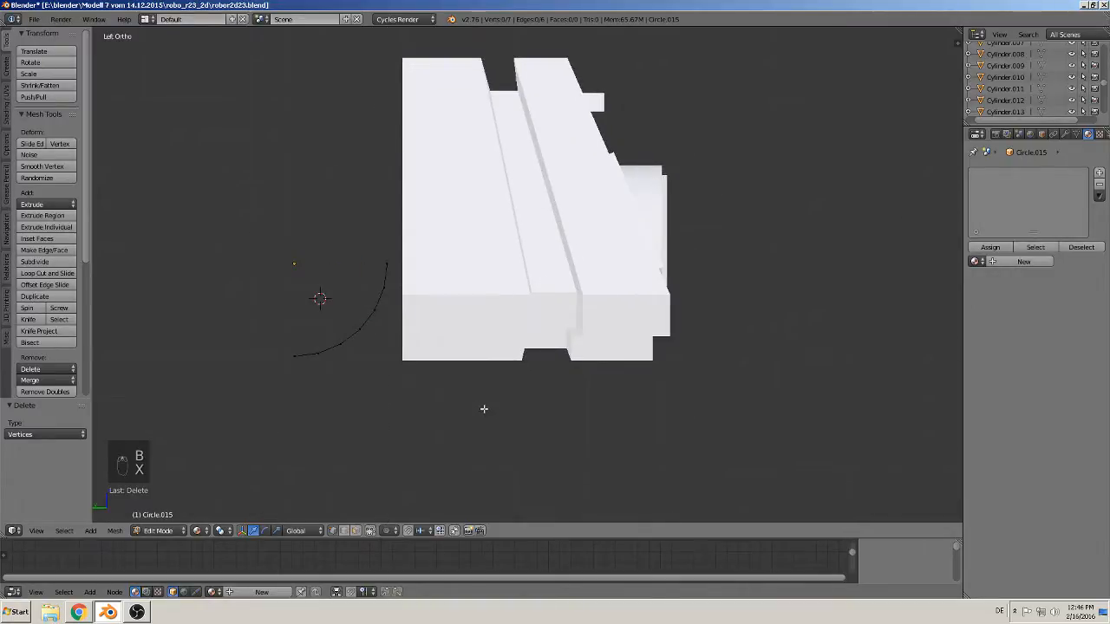
# Move the whole quarter arc up about 0.004 along the Z axis
pyautogui.scroll(-1, 483, 408)
pyautogui.press('a')
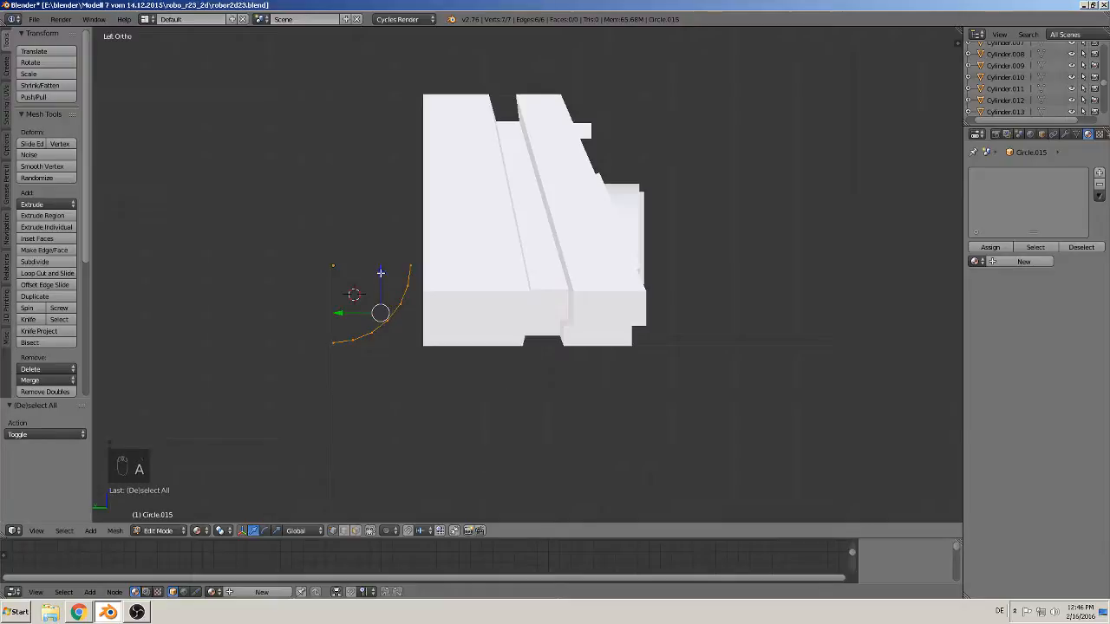
pyautogui.press('g')
pyautogui.press('z')
pyautogui.click(382, 255)
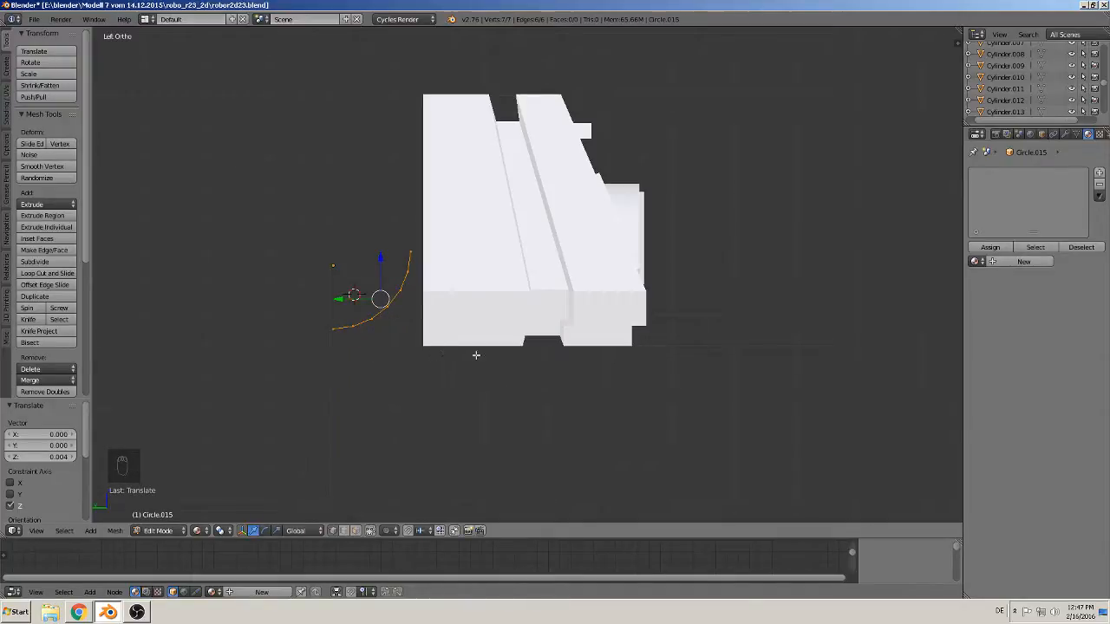
# Extrude the arc's lower end vertex down to the foot's base level, and extrude again horizontally about 0.027 to the foot's rear face
pyautogui.rightClick(330, 327)
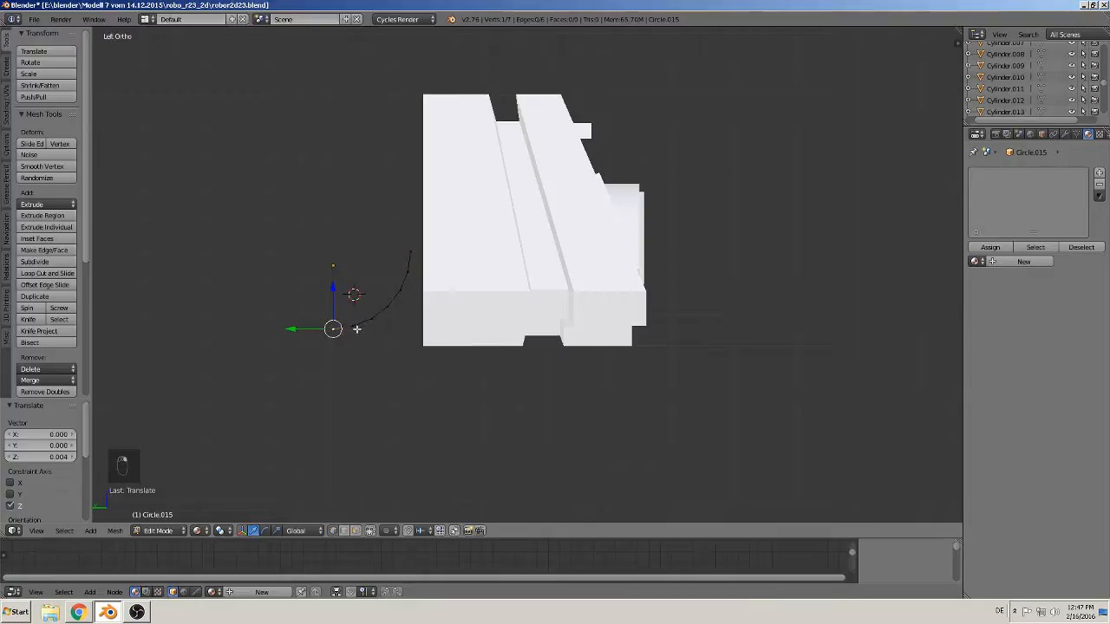
pyautogui.press('e')
pyautogui.moveTo(339, 294); pyautogui.dragTo(356, 346)
pyautogui.press('e')
pyautogui.click(388, 346)
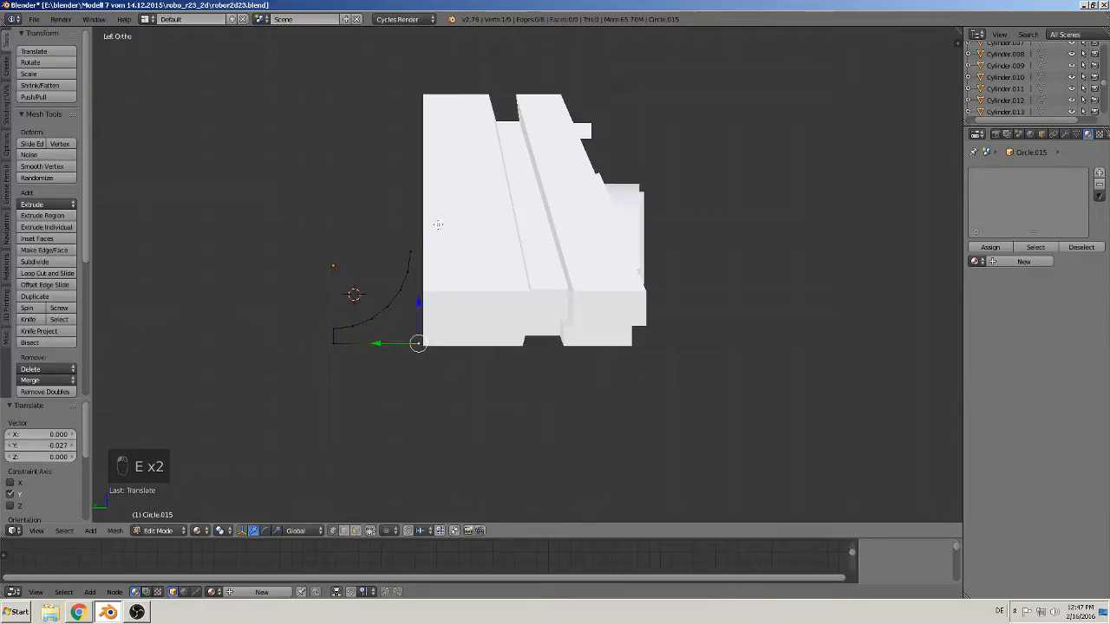
# Extrude the arc's upper end vertex straight up about 0.05 to the height of the foot's top
pyautogui.rightClick(409, 250)
pyautogui.press('e')
pyautogui.click(409, 243)
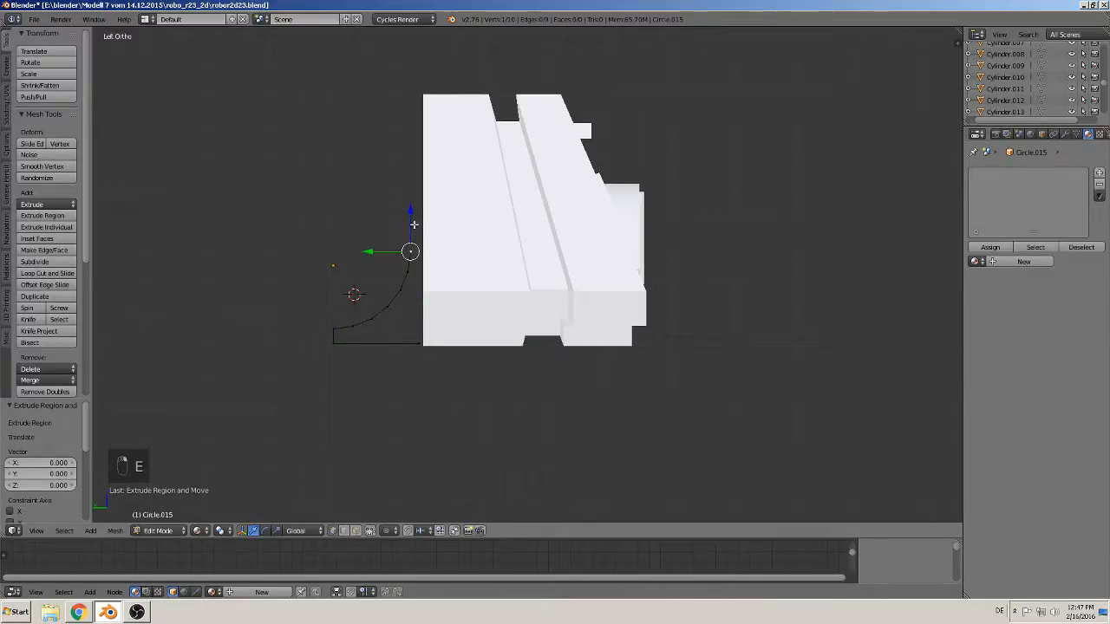
pyautogui.moveTo(411, 215); pyautogui.dragTo(421, 56)
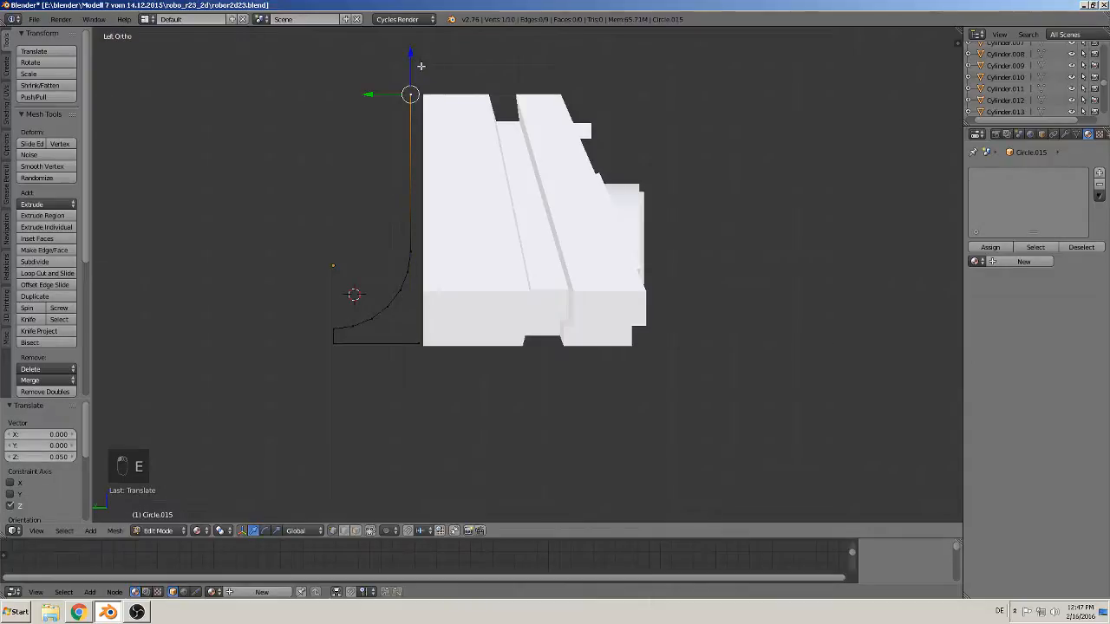
# Extrude the top vertex about 0.004 to the foot's rear face, join it to the bottom vertex with an edge and fill the closed outline
pyautogui.press('e')
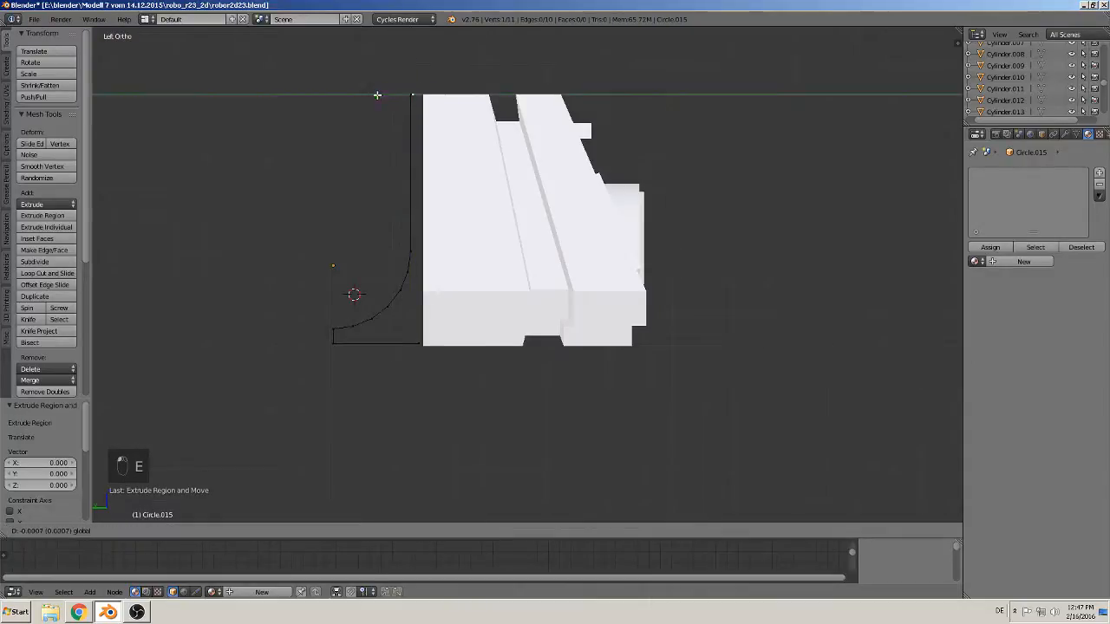
pyautogui.click(385, 95)
pyautogui.keyDown('shift'); pyautogui.rightClick(422, 343); pyautogui.keyUp('shift')
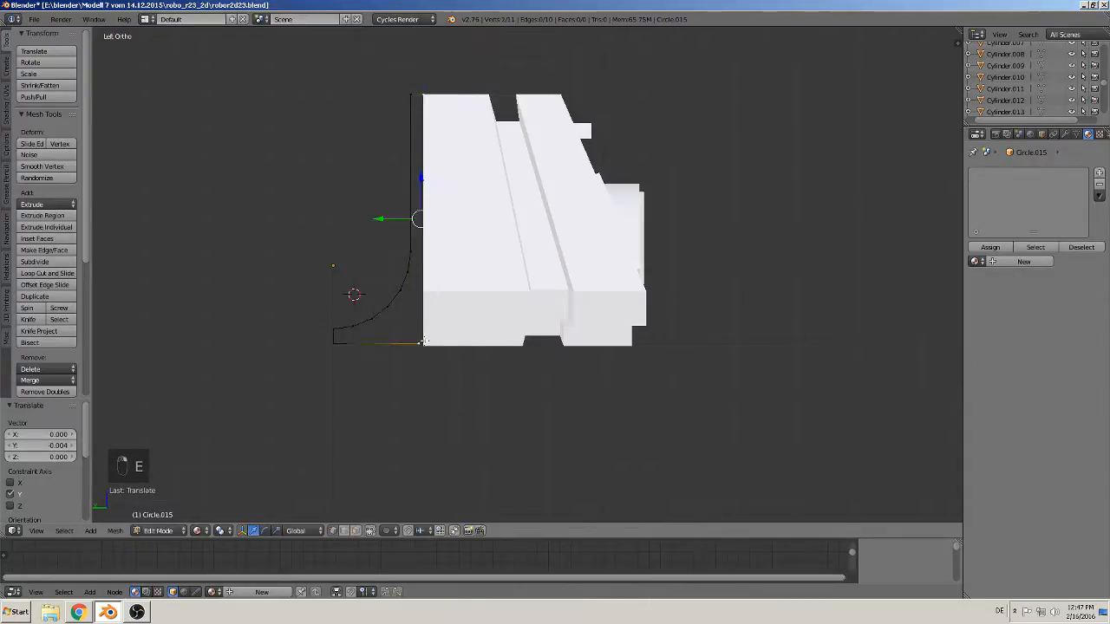
pyautogui.press('f')
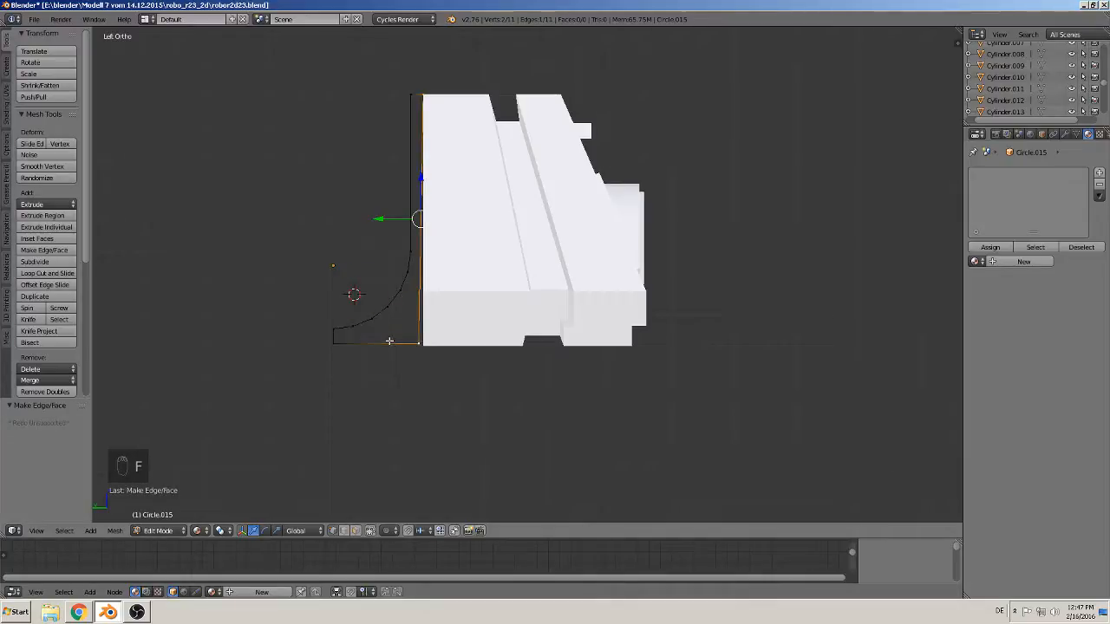
pyautogui.keyDown('alt'); pyautogui.rightClick(389, 342); pyautogui.keyUp('alt')
pyautogui.press('f')
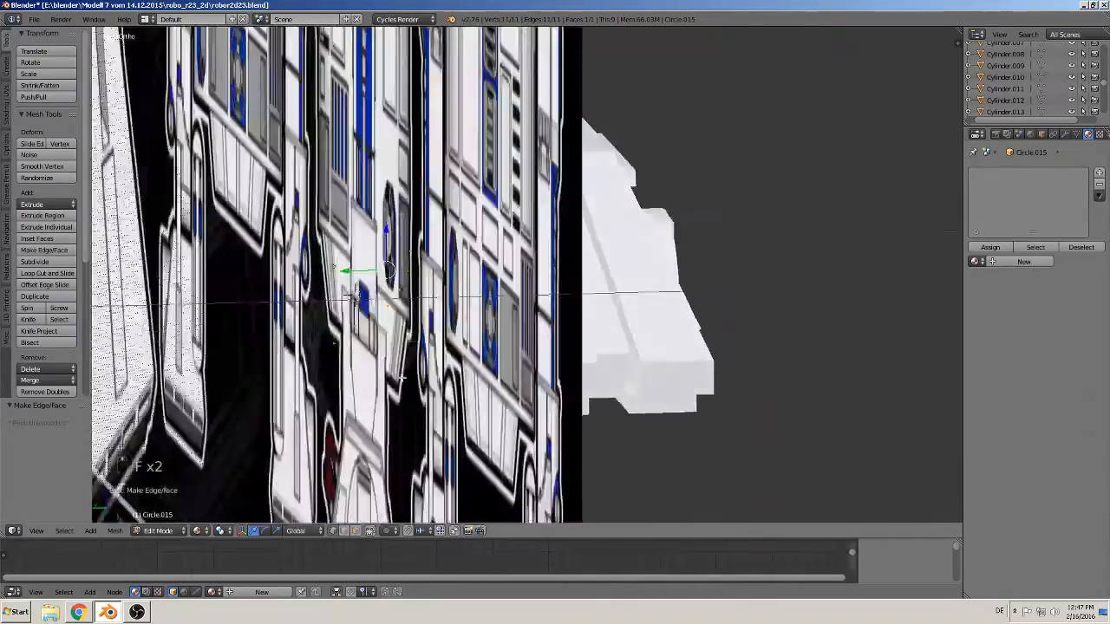
# Leave mesh editing and move the finished profile -0.147 along the X axis to the foot's opposite end
pyautogui.moveTo(372, 347)
pyautogui.mouseDown(button='middle')
pyautogui.moveTo(387, 378)
pyautogui.moveTo(376, 411)
pyautogui.moveTo(390, 359)
pyautogui.mouseUp(button='middle')
pyautogui.scroll(-3, 390, 359)
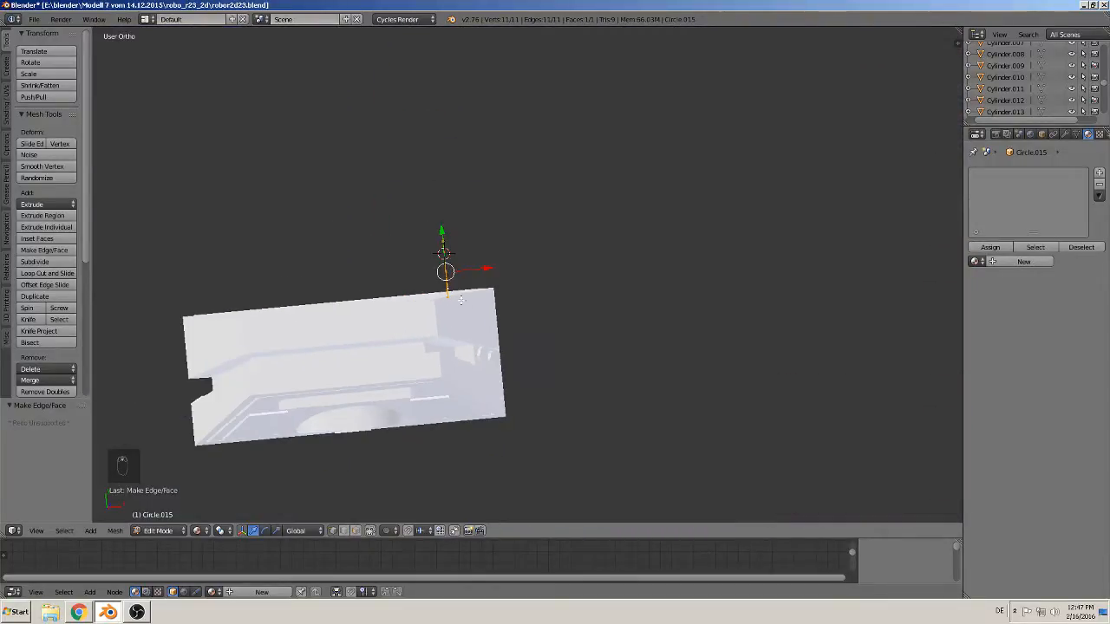
pyautogui.press('Tab')
pyautogui.moveTo(480, 238); pyautogui.dragTo(477, 239)
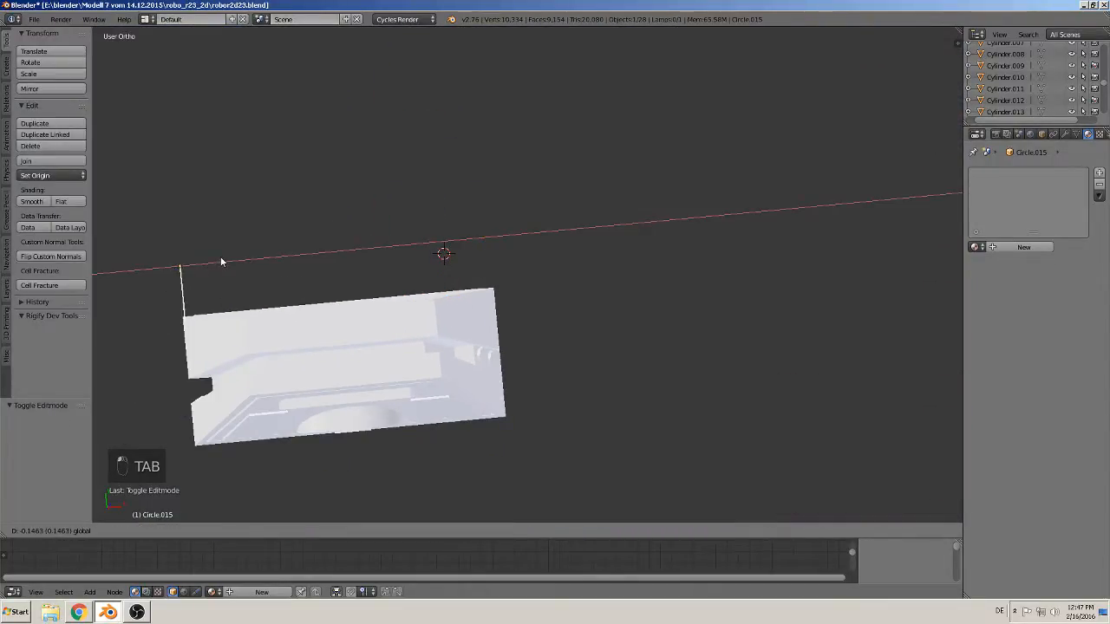
pyautogui.moveTo(220, 259); pyautogui.dragTo(218, 258)
# Rotate the profile about 28.5° around the Y axis in front view to match the foot's sloped side
pyautogui.moveTo(235, 287); pyautogui.dragTo(391, 301, button='middle')
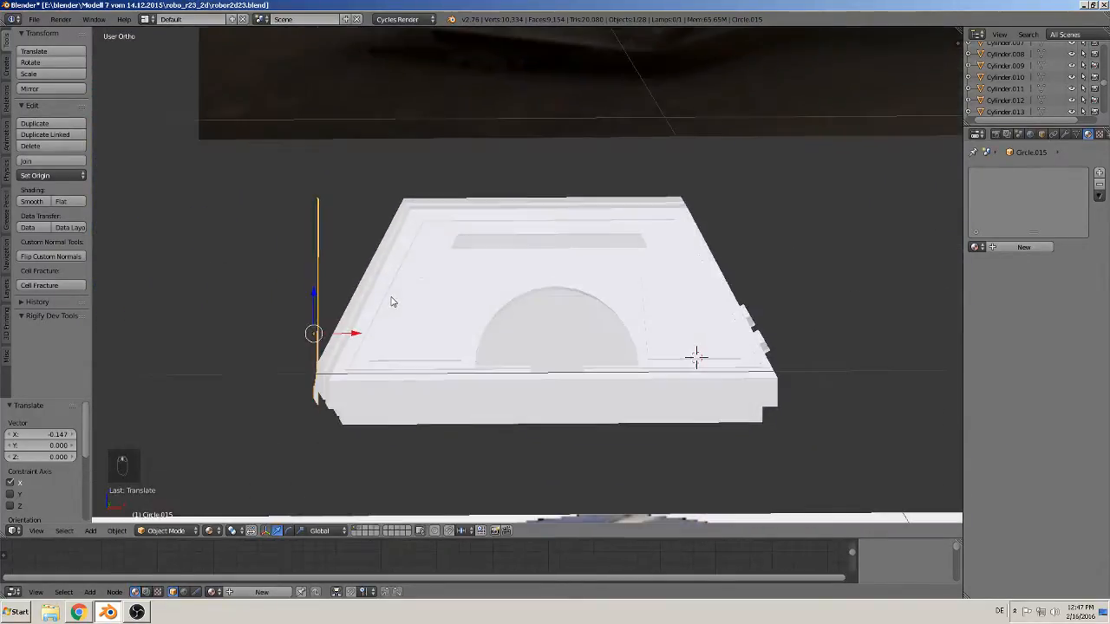
pyautogui.press('KP_1')
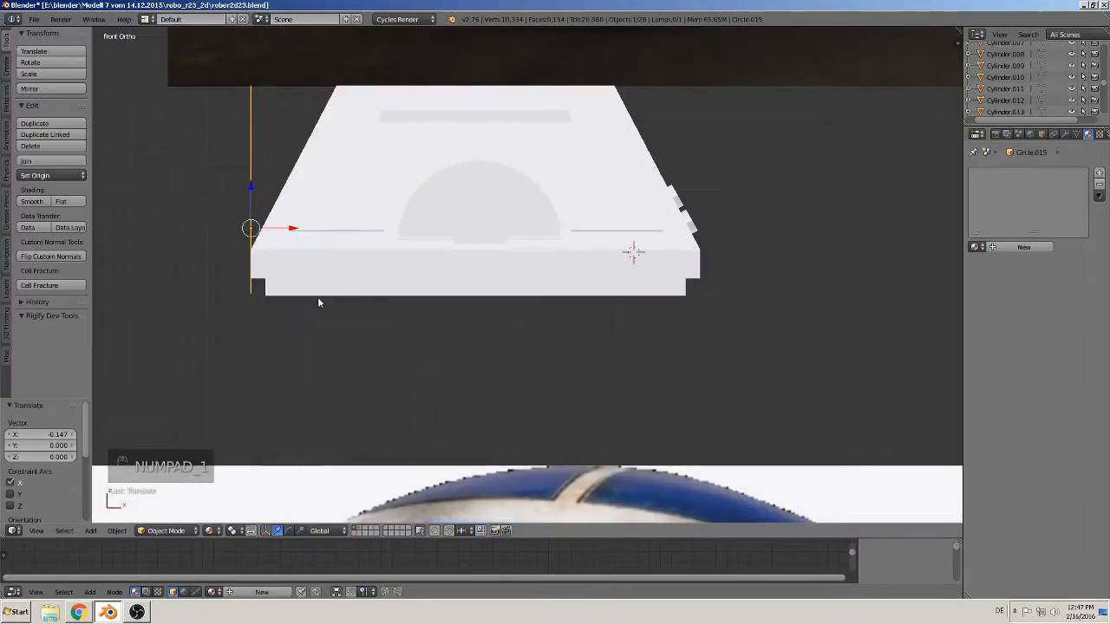
pyautogui.press('r')
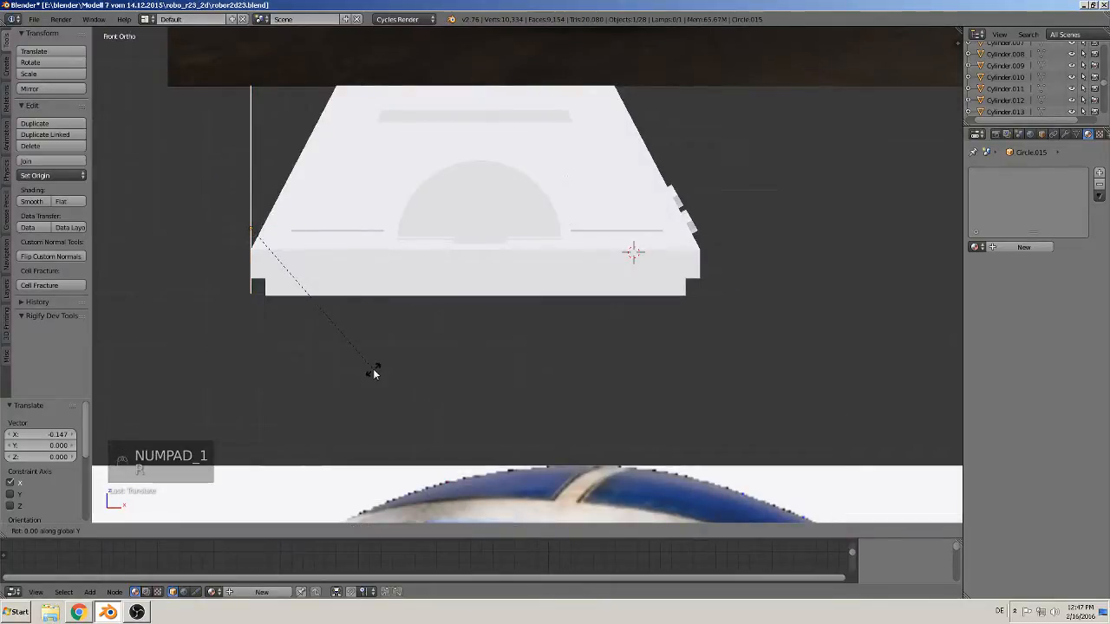
pyautogui.click(286, 384)
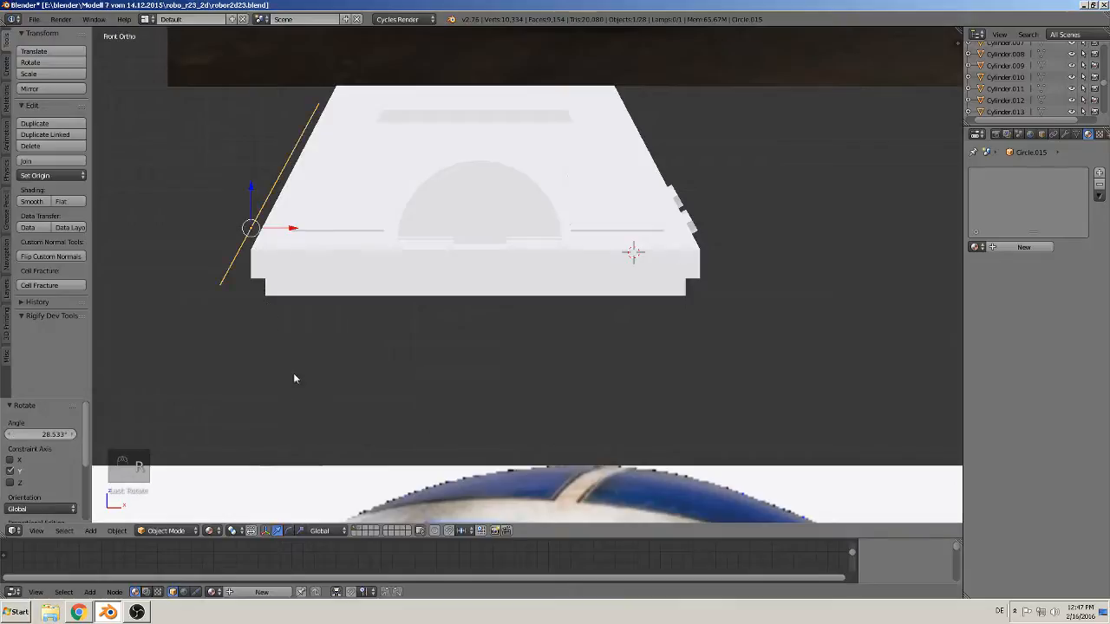
# Move the profile 0.008 along X and 0.008 along Z onto the foot's sloped side and rotate it -1.92° around Y
pyautogui.press('g')
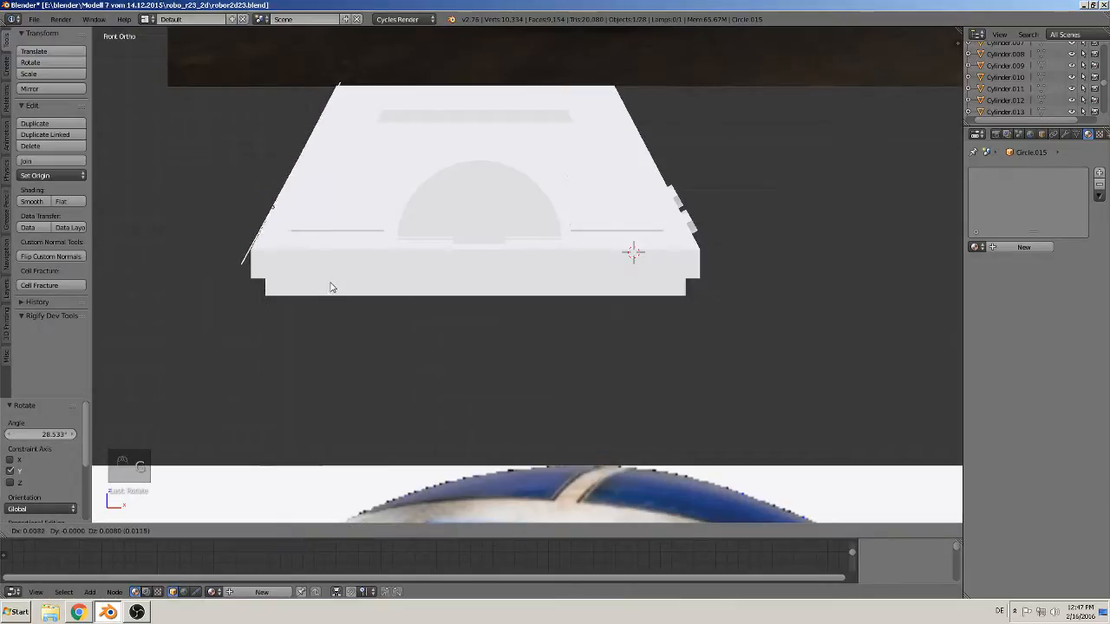
pyautogui.click(329, 288)
pyautogui.press('r')
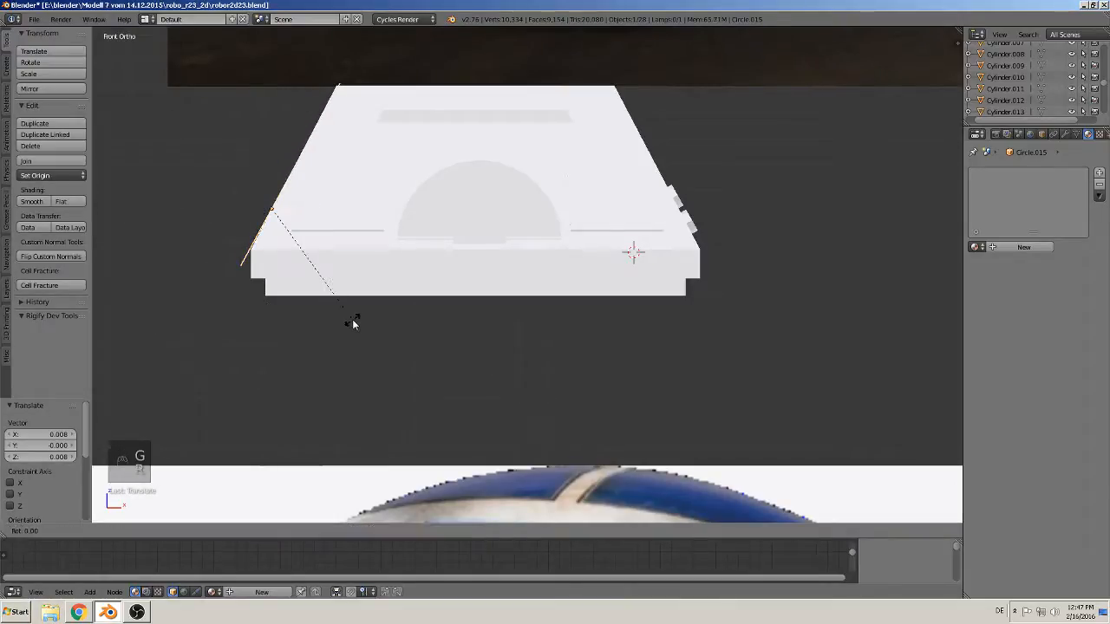
pyautogui.click(355, 318)
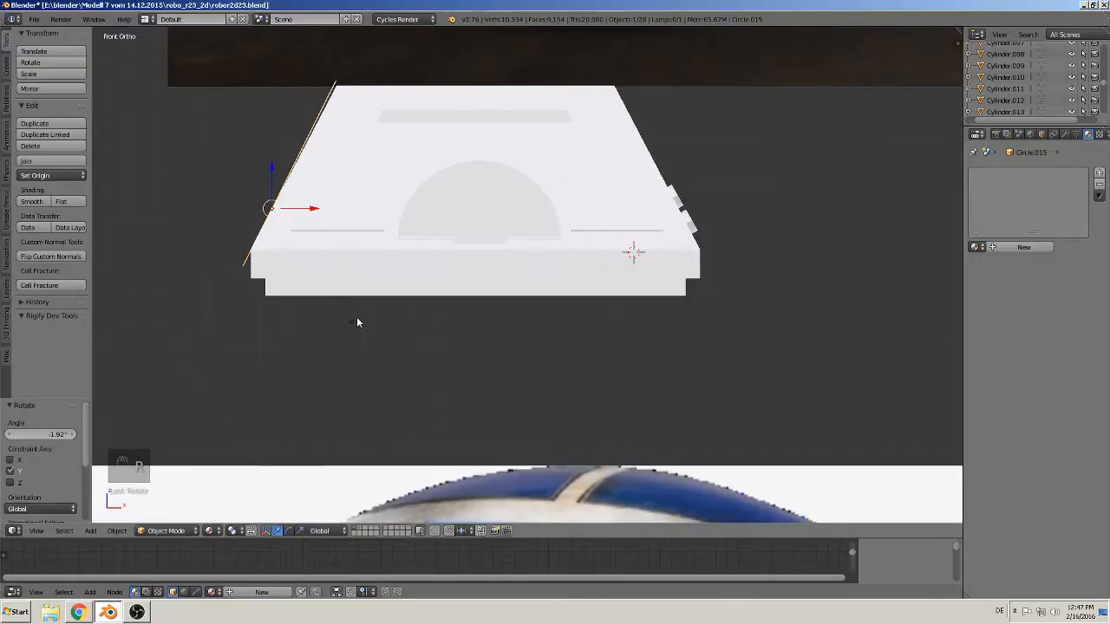
# Scale the profile uniformly to 0.859 and move it -0.005 along the Y axis against the foot's rear face
pyautogui.moveTo(356, 317); pyautogui.dragTo(473, 339, button='middle')
pyautogui.press('s')
pyautogui.click(480, 352)
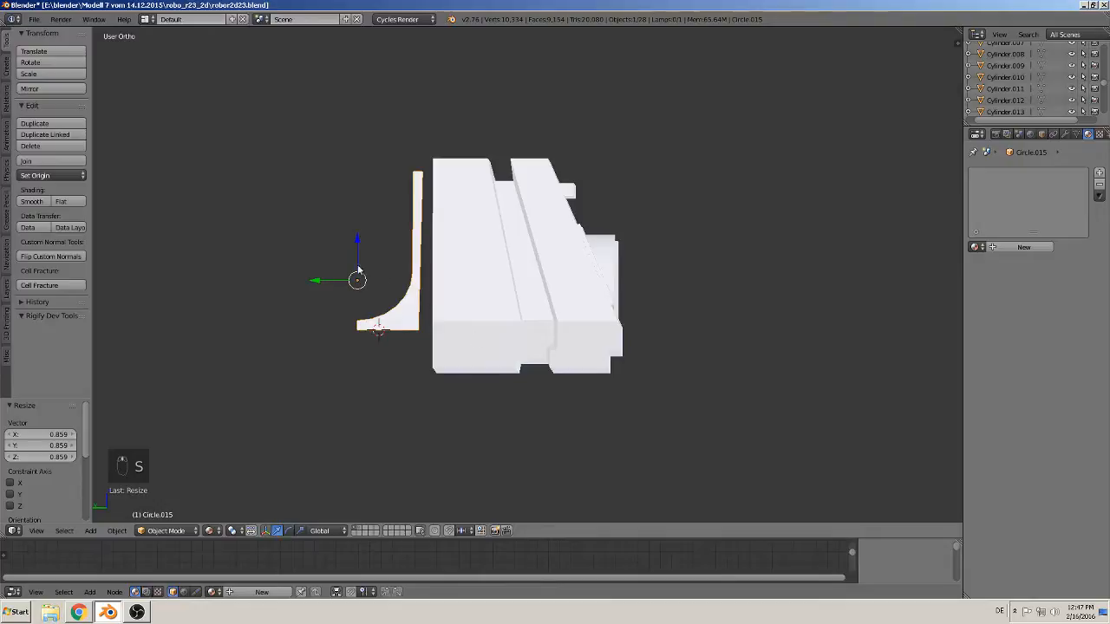
pyautogui.moveTo(357, 269)
pyautogui.mouseDown()
pyautogui.moveTo(365, 233)
pyautogui.moveTo(356, 252)
pyautogui.moveTo(326, 269)
pyautogui.moveTo(337, 269)
pyautogui.mouseUp()
pyautogui.moveTo(338, 269); pyautogui.dragTo(353, 338, button='middle')
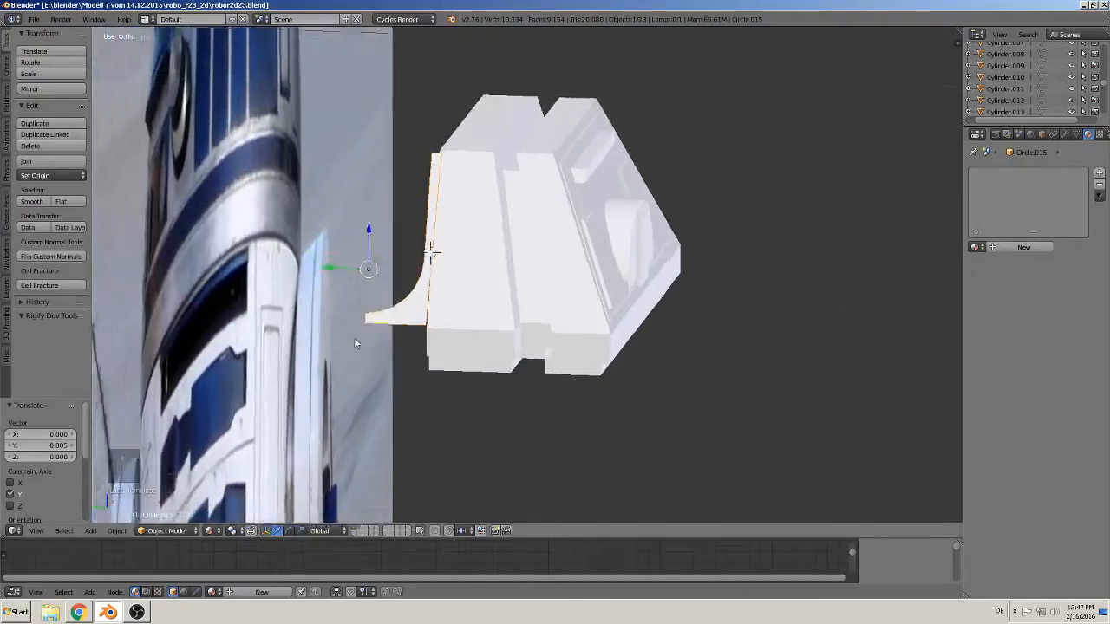
pyautogui.scroll(3, 355, 340)
pyautogui.moveTo(264, 262); pyautogui.dragTo(266, 268)
pyautogui.moveTo(343, 306); pyautogui.dragTo(284, 353, button='middle')
# Duplicate the whole profile in mesh editing and move the copy 0.113 along the X axis towards the foot's other end
pyautogui.press('Tab')
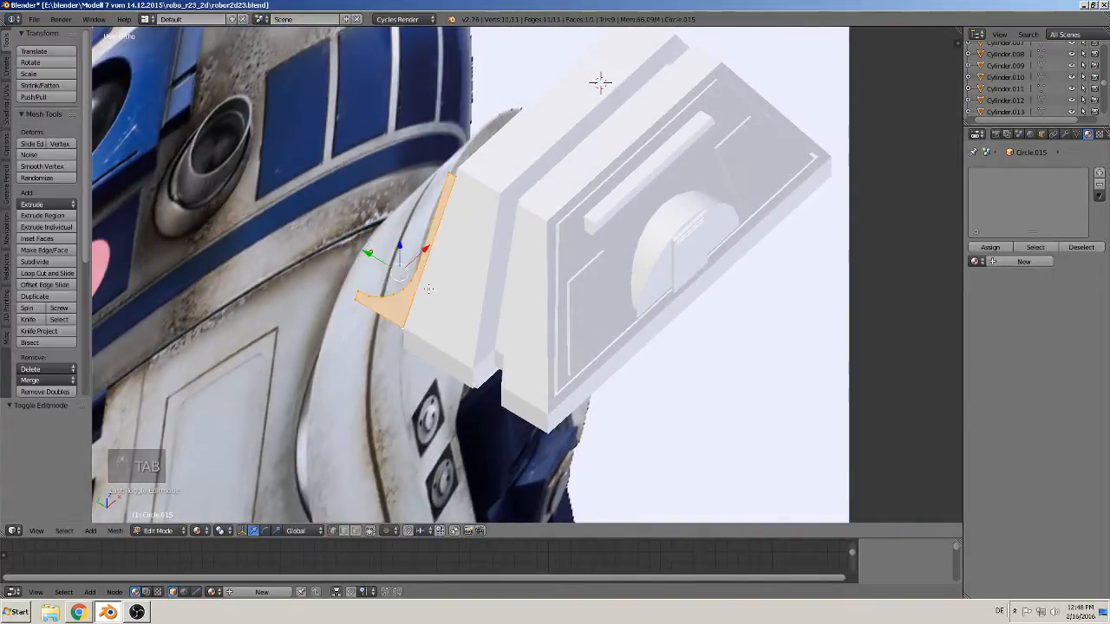
pyautogui.press('a')
pyautogui.press('a')
pyautogui.press('a')
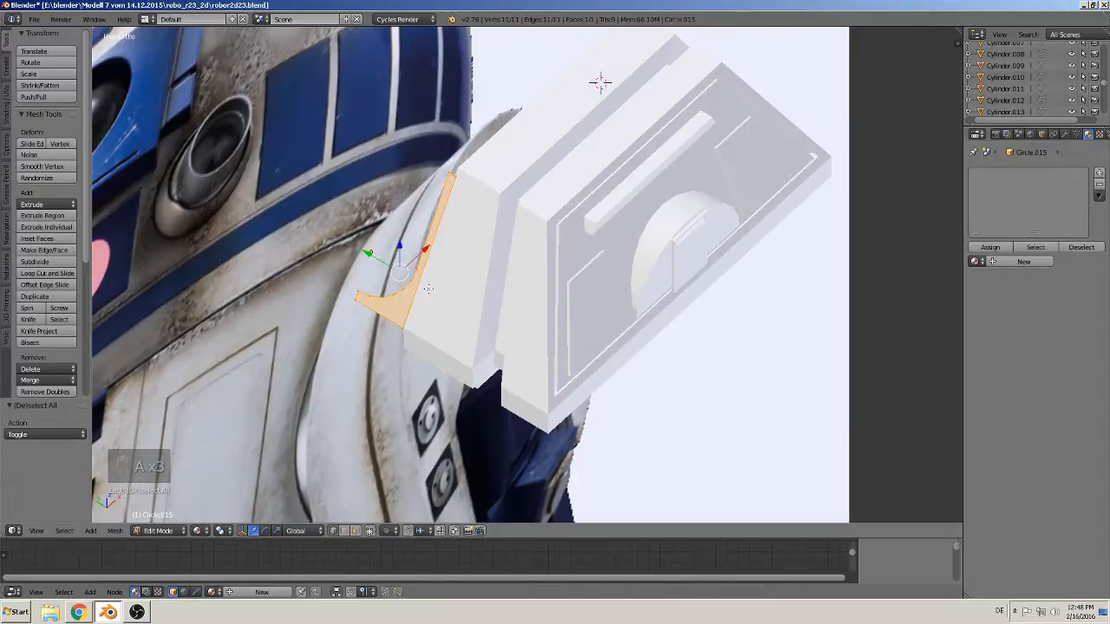
pyautogui.press('KP_7')
pyautogui.press('KP_1')
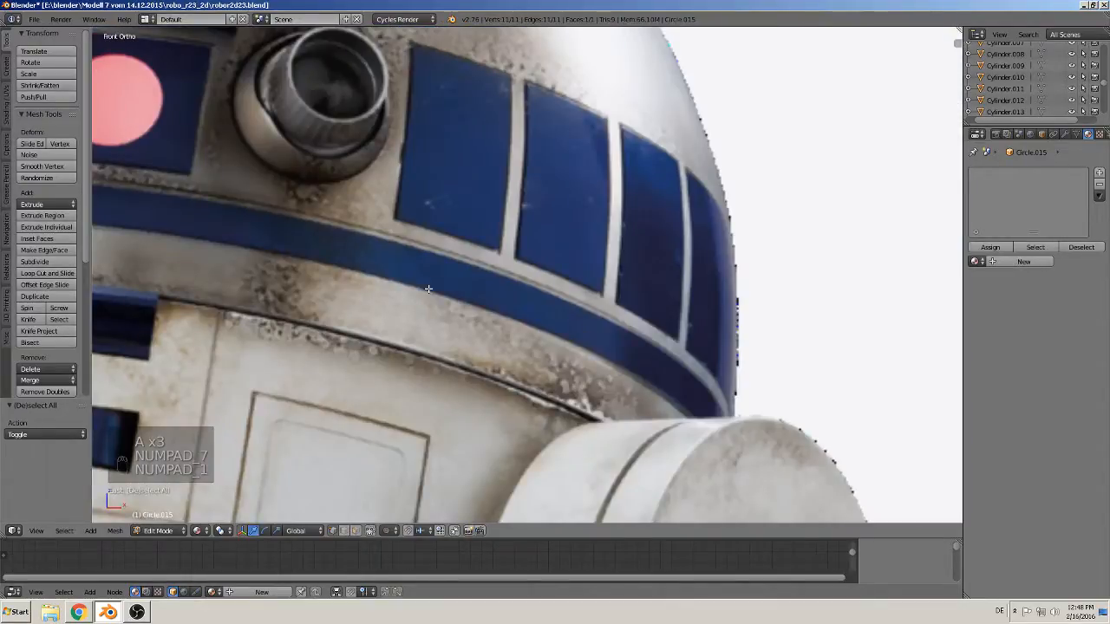
pyautogui.press('KP_Decimal')
pyautogui.moveTo(428, 287); pyautogui.dragTo(526, 389, button='middle')
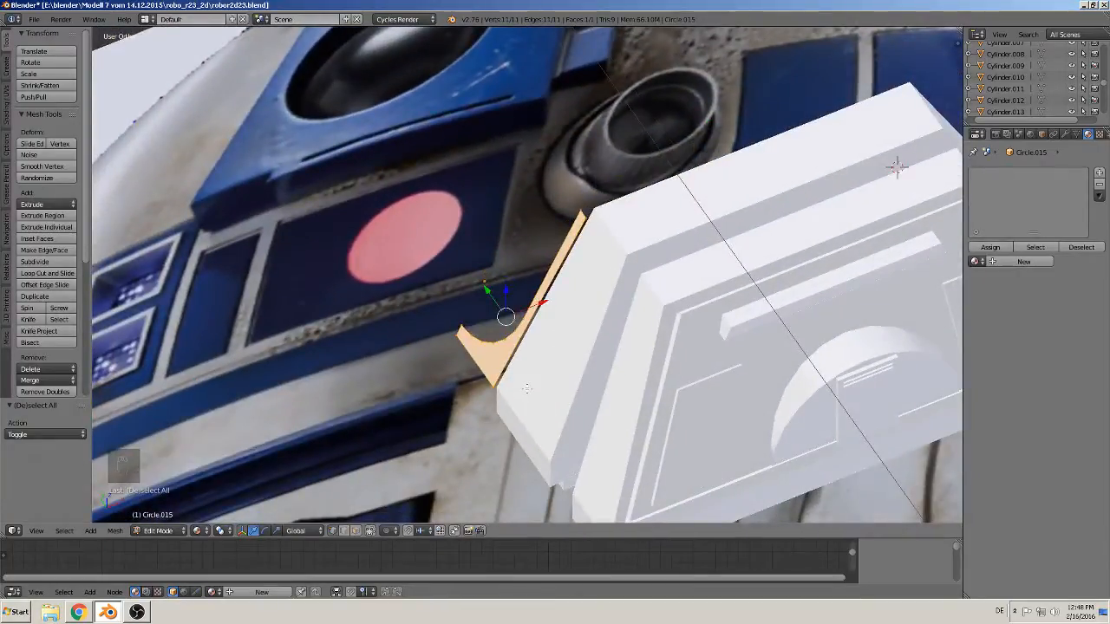
pyautogui.hotkey('shift', 'd')
pyautogui.moveTo(544, 302); pyautogui.dragTo(879, 177)
pyautogui.keyDown('shift'); pyautogui.moveTo(849, 234); pyautogui.dragTo(556, 264, button='middle'); pyautogui.keyUp('shift')
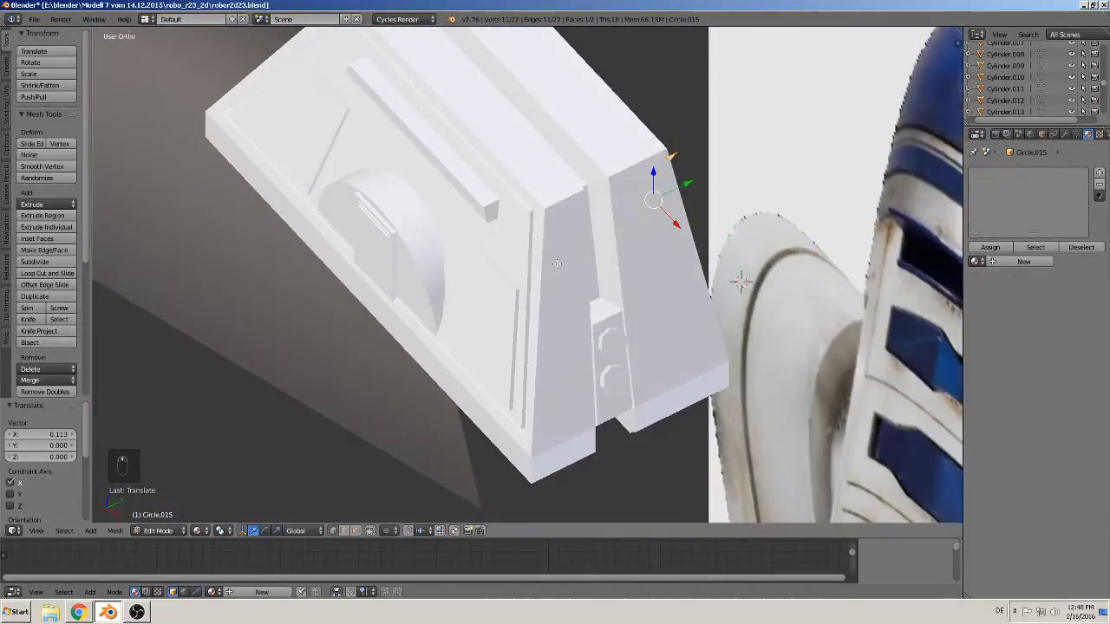
# Mirror the duplicated profile along the global X axis and shift it along X to the foot's opposite sloped side
pyautogui.click(118, 533)
pyautogui.moveTo(156, 454)
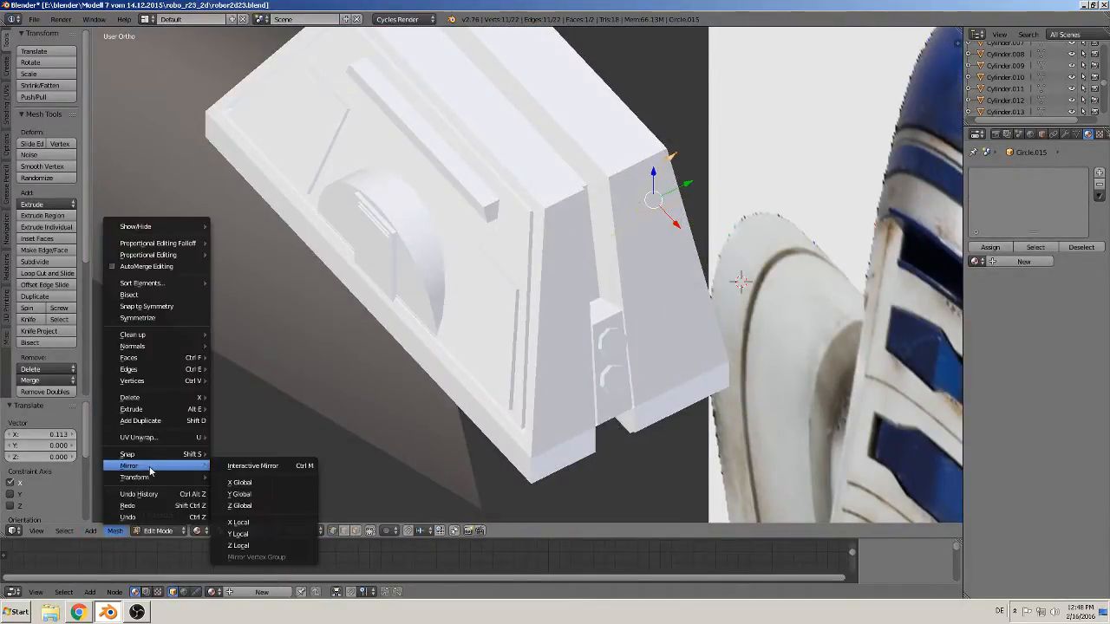
pyautogui.click(251, 465)
pyautogui.press('x')
pyautogui.moveTo(276, 55); pyautogui.dragTo(370, 57, button='middle')
pyautogui.click(372, 56)
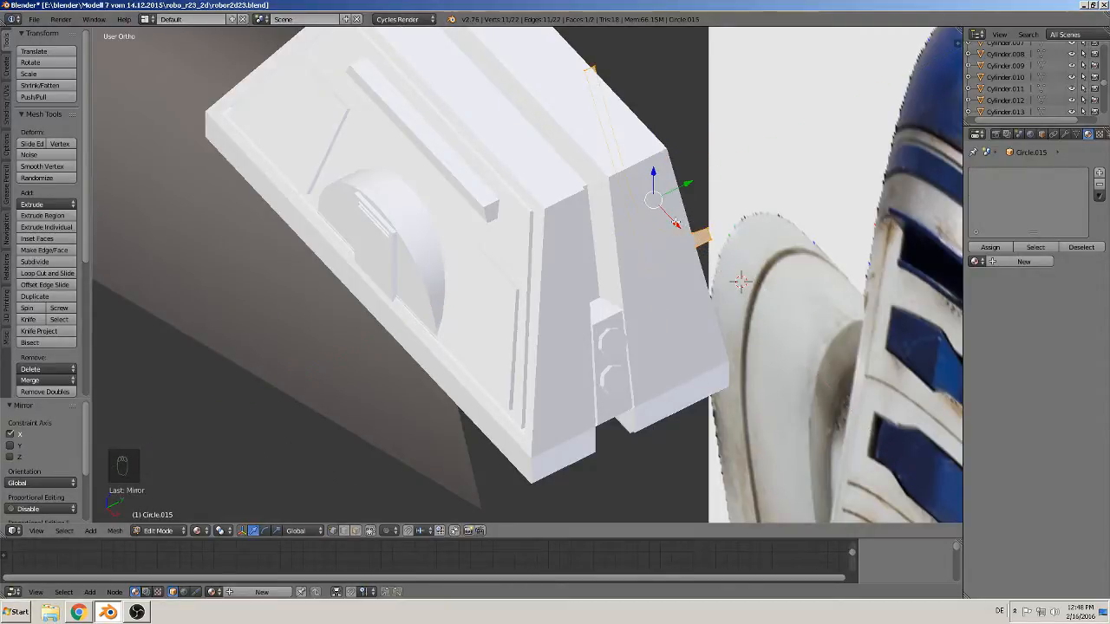
pyautogui.moveTo(676, 224); pyautogui.dragTo(736, 323)
# Select both profiles and connect them across the foot's rear with Bridge Edge Loops
pyautogui.moveTo(736, 324); pyautogui.dragTo(632, 245, button='middle')
pyautogui.press('a')
pyautogui.press('a')
pyautogui.press('a')
pyautogui.scroll(1, 633, 245)
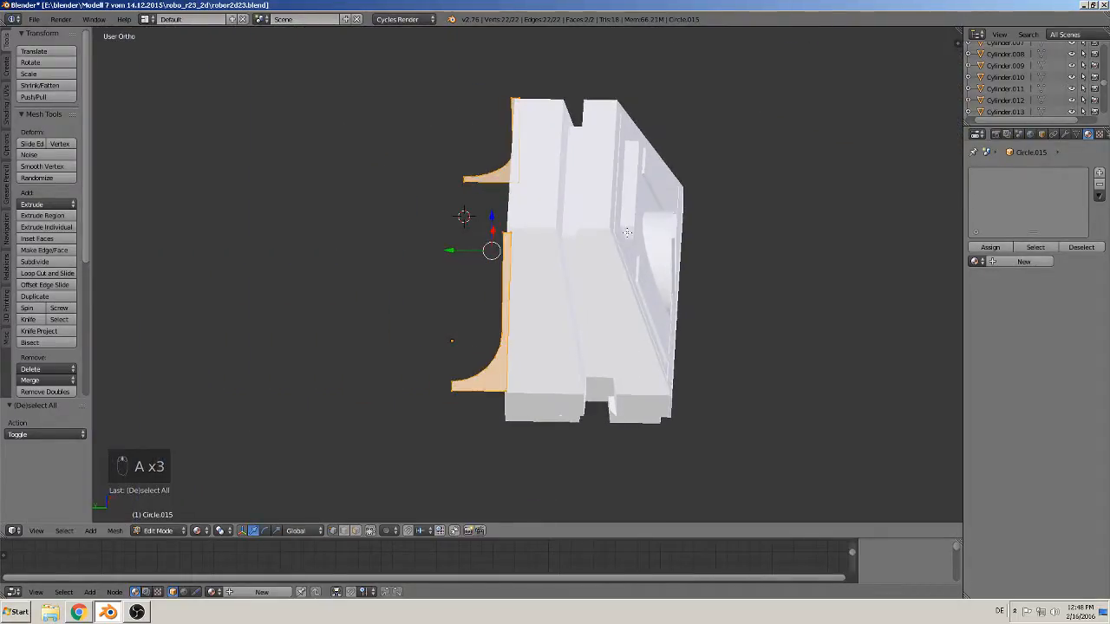
pyautogui.press('space')
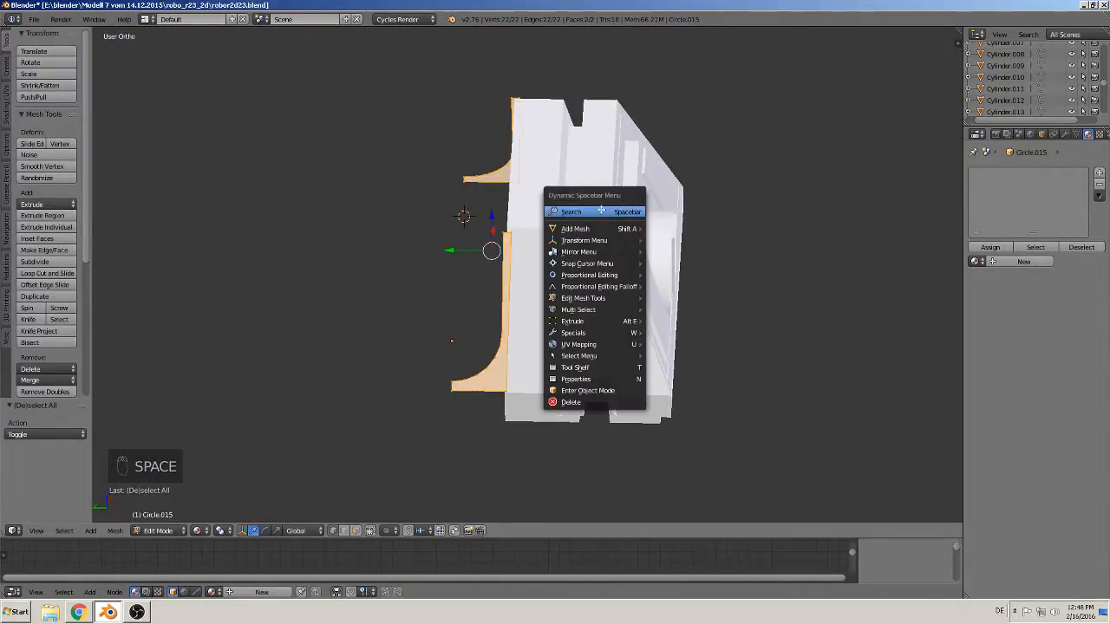
pyautogui.click(601, 211)
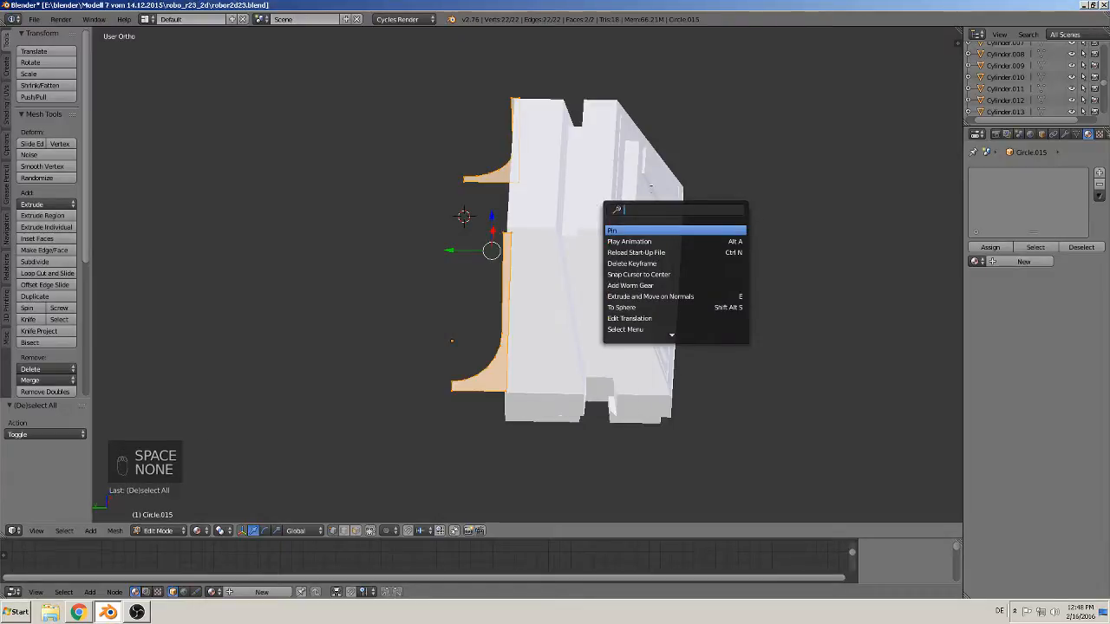
pyautogui.write('bri')
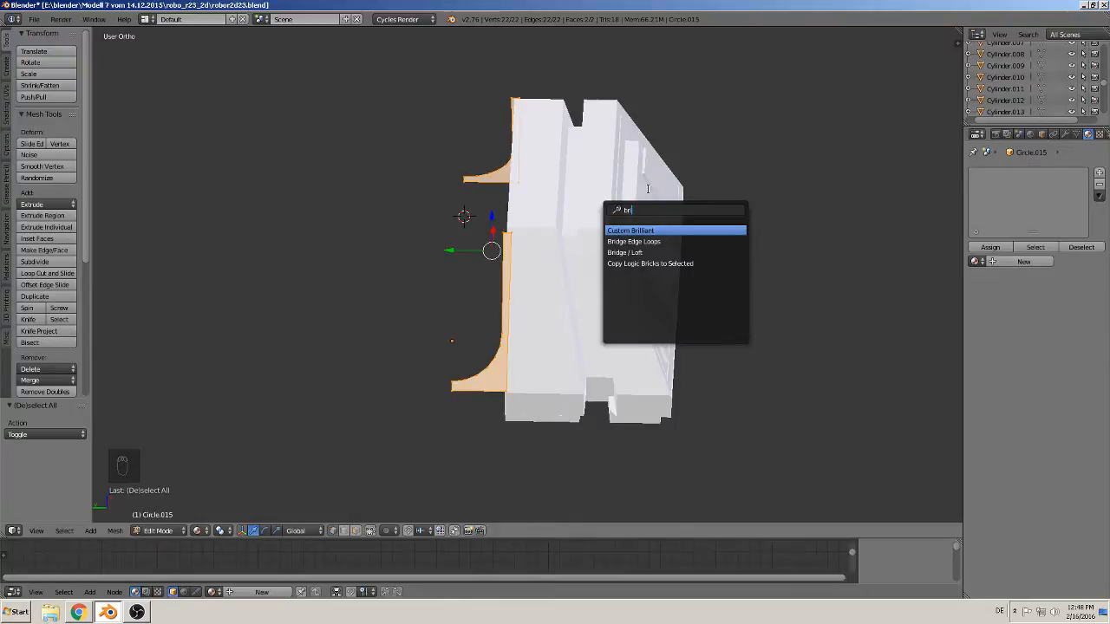
pyautogui.click(609, 241)
pyautogui.moveTo(473, 270); pyautogui.dragTo(524, 356, button='middle')
# Leave mesh editing and apply smooth shading to the bridged curved part
pyautogui.press('Tab')
pyautogui.moveTo(267, 305); pyautogui.dragTo(275, 332, button='middle')
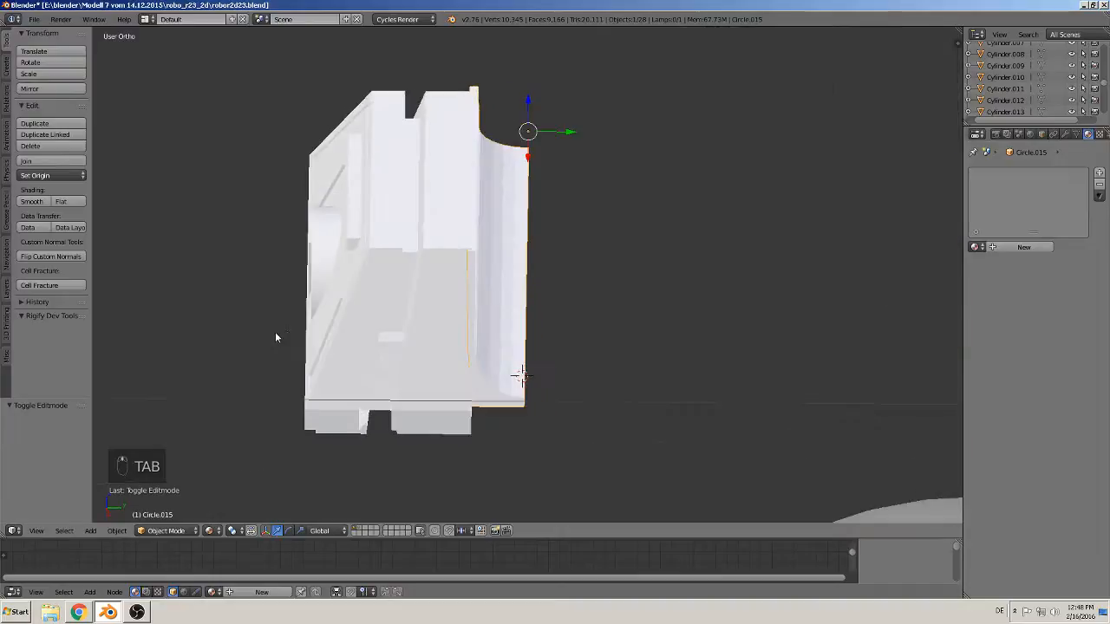
pyautogui.click(32, 201)
pyautogui.moveTo(515, 377)
pyautogui.mouseDown(button='middle')
pyautogui.moveTo(495, 408)
pyautogui.moveTo(555, 449)
pyautogui.moveTo(765, 401)
pyautogui.moveTo(788, 376)
pyautogui.moveTo(679, 378)
pyautogui.mouseUp(button='middle')
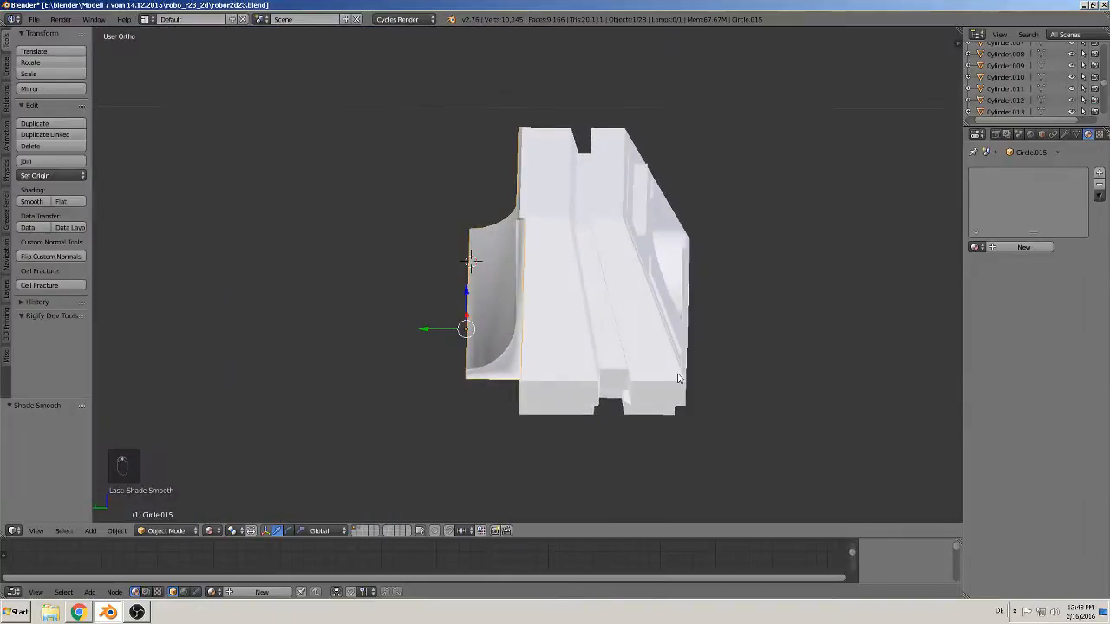
# Add two loop cuts across the curved part's length and scale them 2.925 along X out towards its ends
pyautogui.press('Tab')
pyautogui.hotkey('ctrl', 'r')
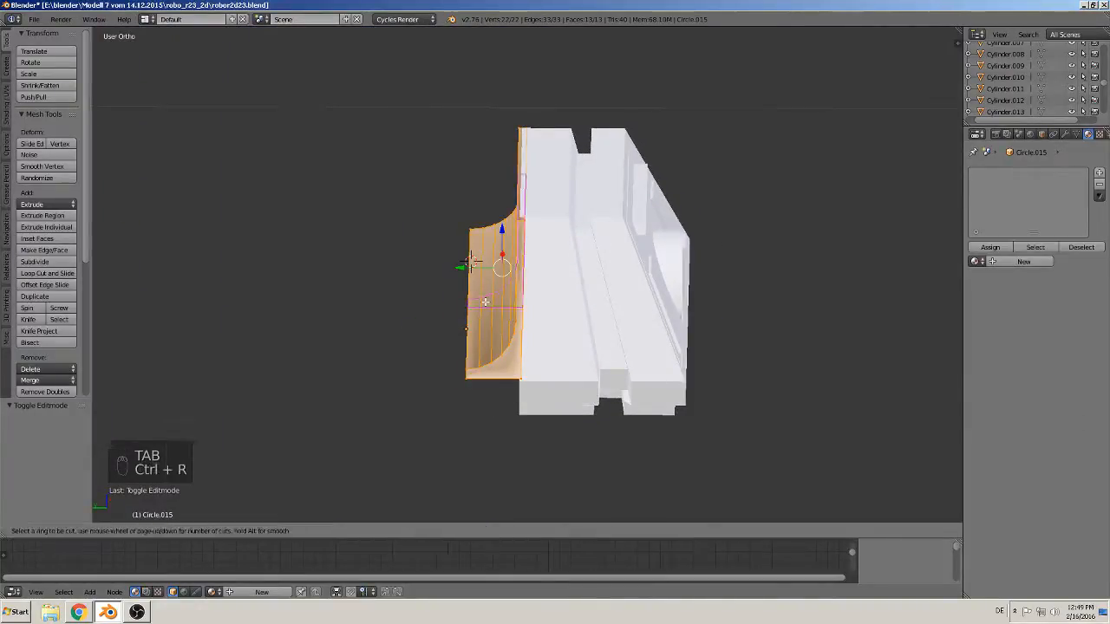
pyautogui.scroll(2, 470, 261)
pyautogui.scroll(-1, 486, 302)
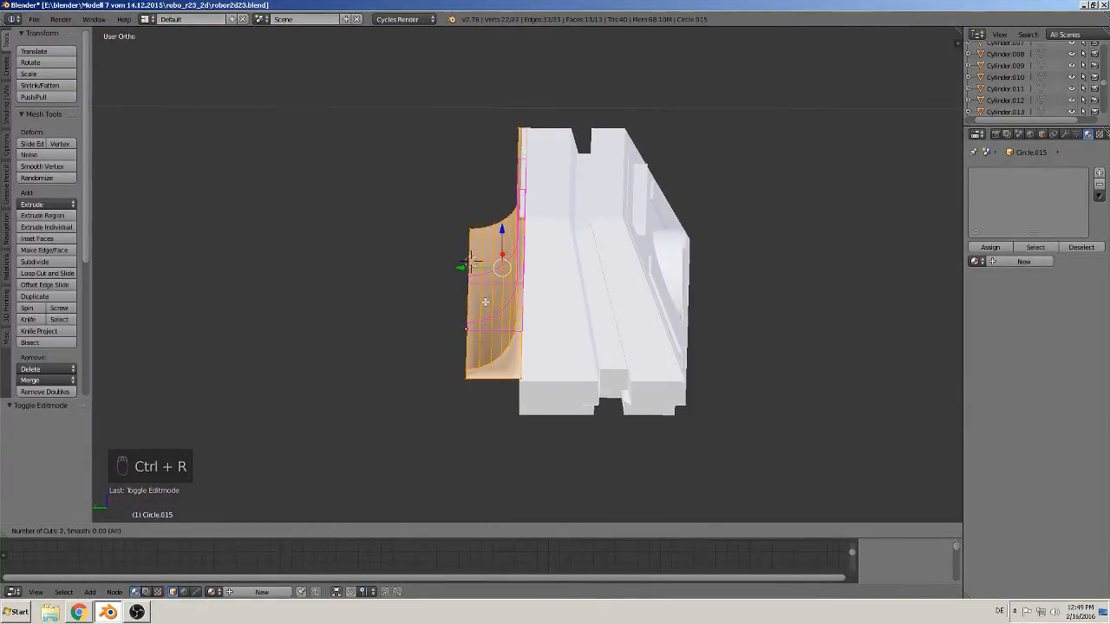
pyautogui.click(485, 302)
pyautogui.rightClick(491, 305)
pyautogui.press('s')
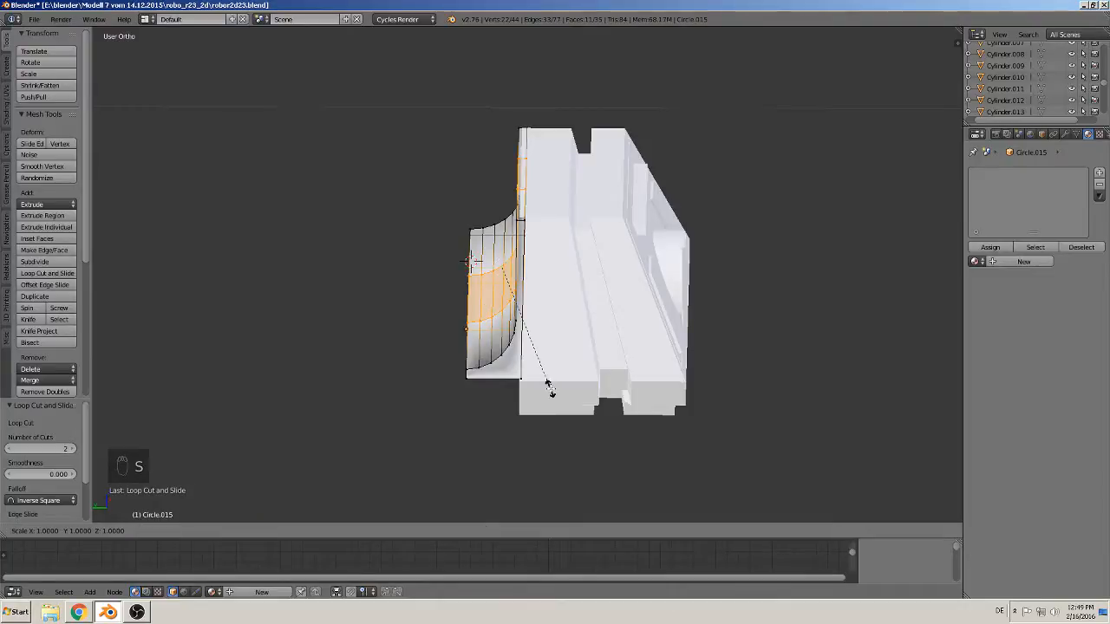
pyautogui.press('x')
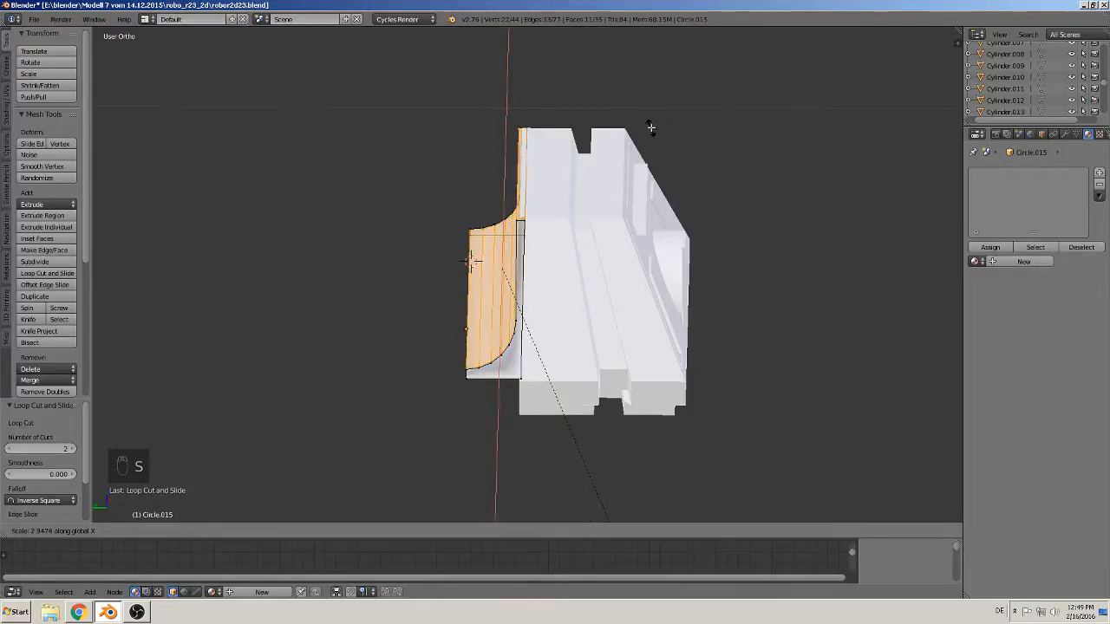
pyautogui.click(650, 126)
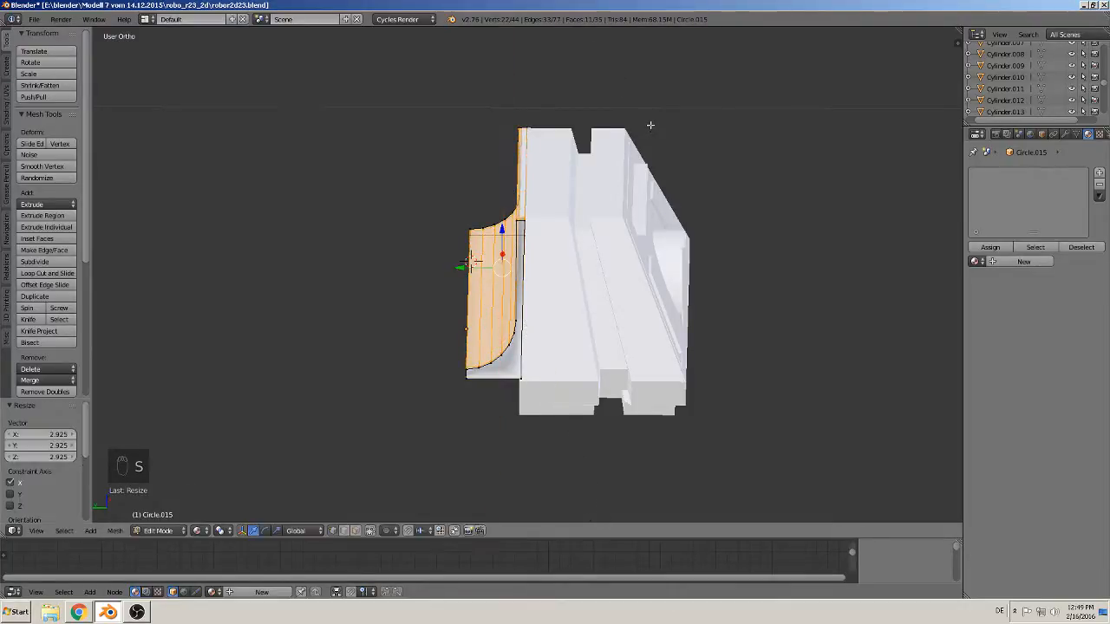
# Extrude the profile-shaped end cap of the curved part in place with zero offset, and leave mesh editing
pyautogui.click(356, 531)
pyautogui.rightClick(516, 360)
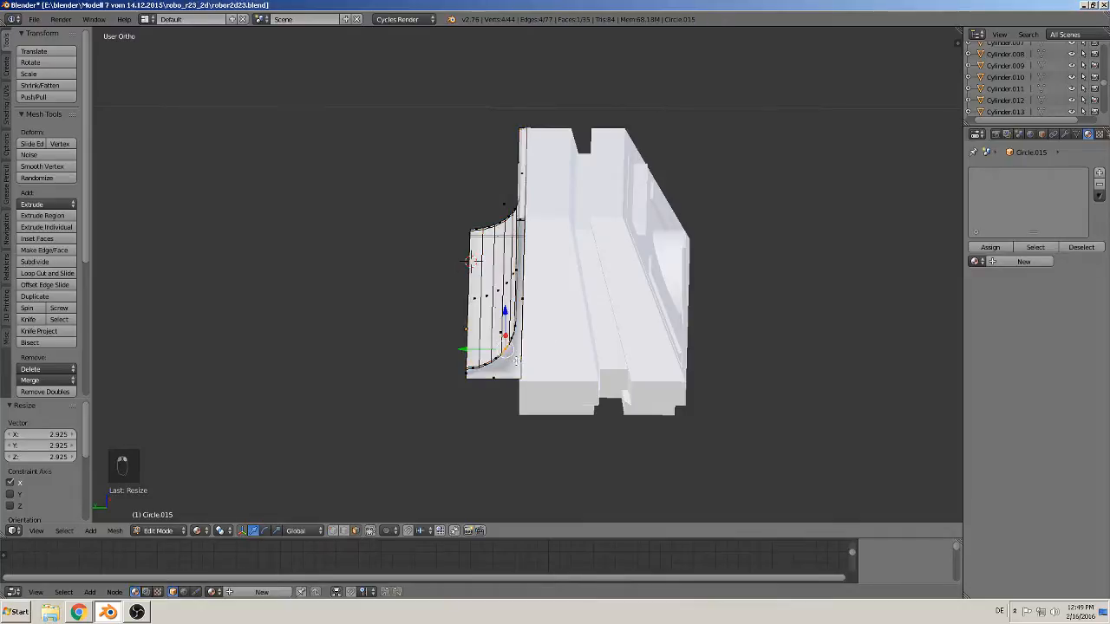
pyautogui.rightClick(512, 364)
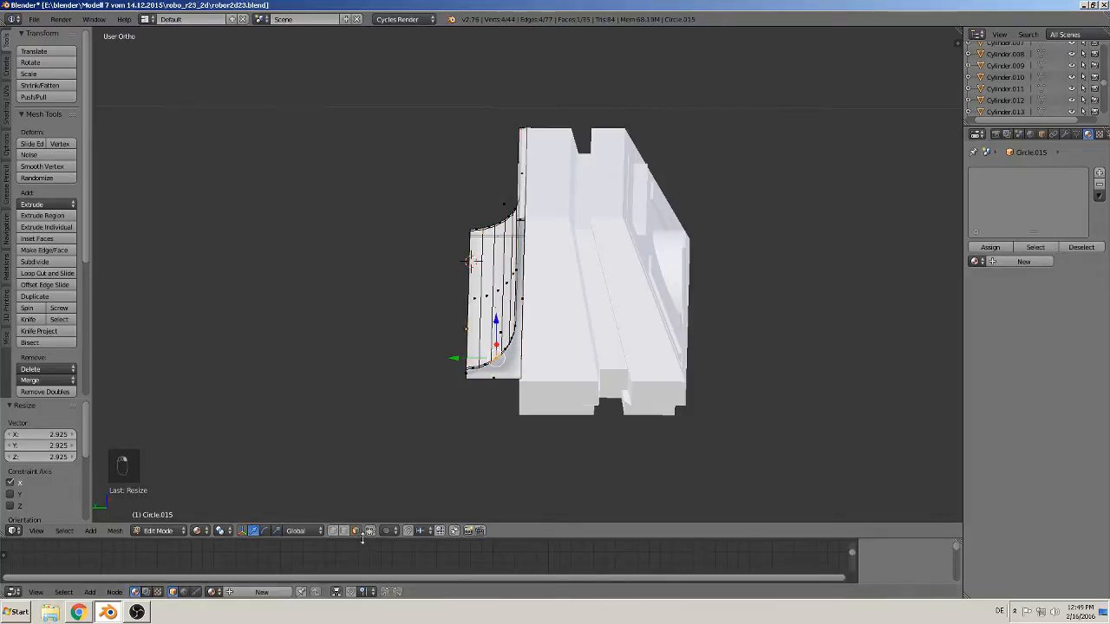
pyautogui.rightClick(520, 366)
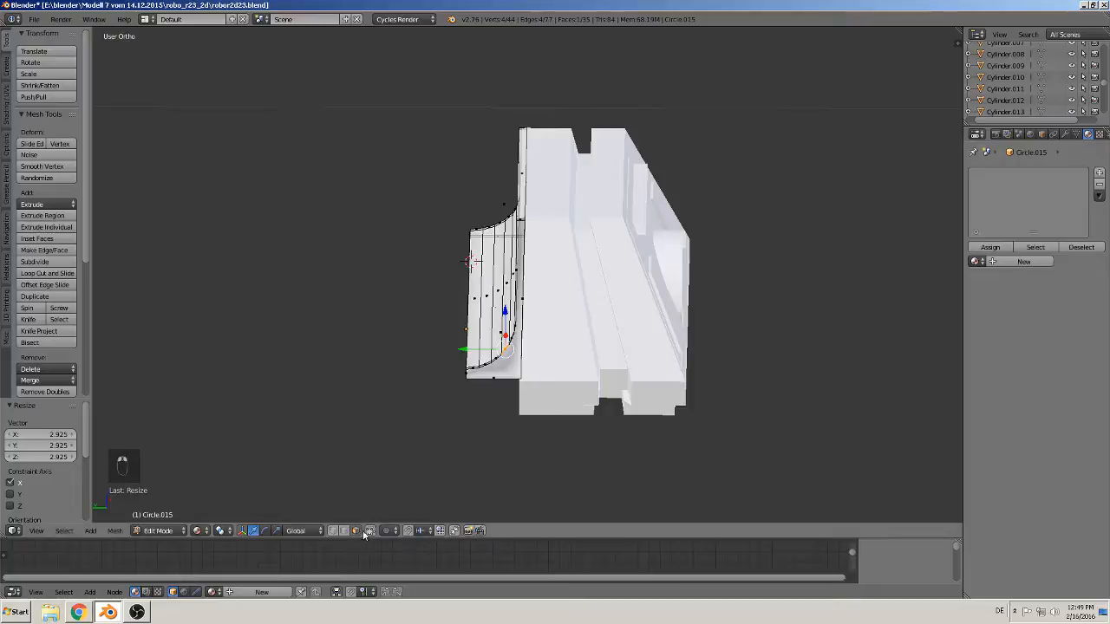
pyautogui.keyDown('alt'); pyautogui.rightClick(511, 365); pyautogui.keyUp('alt')
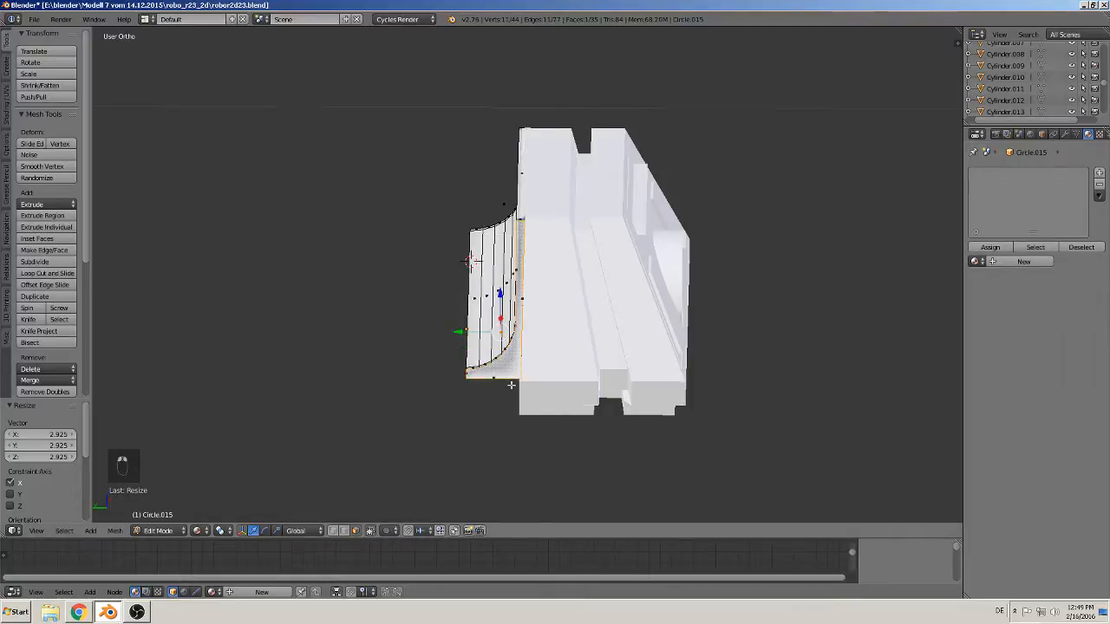
pyautogui.press('e')
pyautogui.moveTo(528, 411); pyautogui.dragTo(686, 439, button='middle')
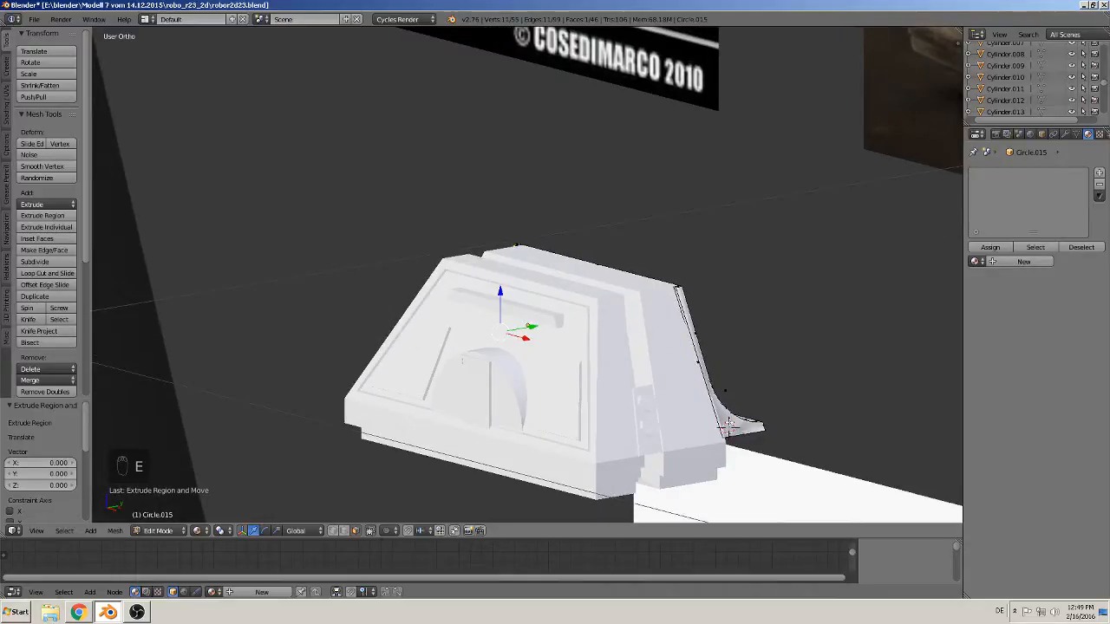
pyautogui.press('Tab')
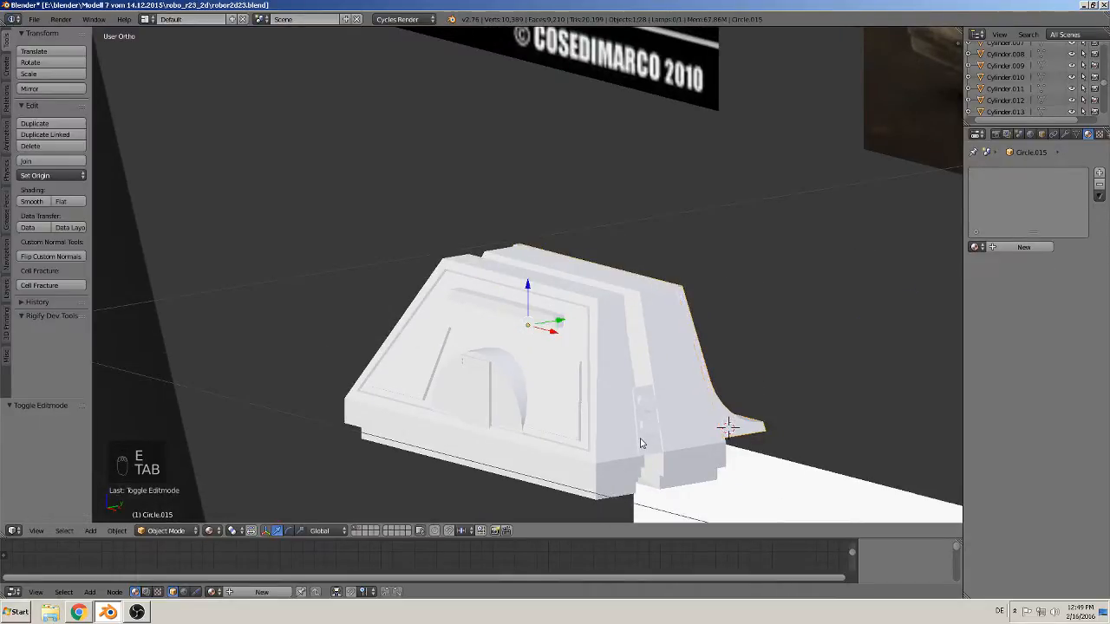
pyautogui.moveTo(641, 443); pyautogui.dragTo(640, 401, button='middle')
pyautogui.scroll(2, 605, 368)
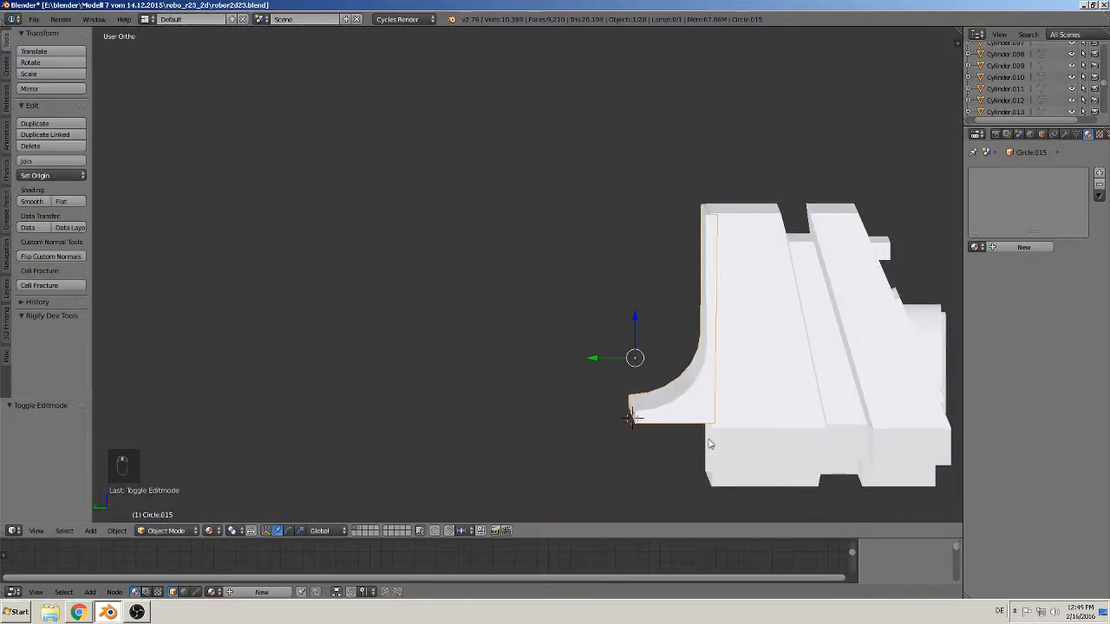
# Select the boundary edges of the open rear end of the foot's base and fill them with a face
pyautogui.rightClick(732, 439)
pyautogui.press('Tab')
pyautogui.moveTo(736, 444); pyautogui.dragTo(731, 407, button='middle')
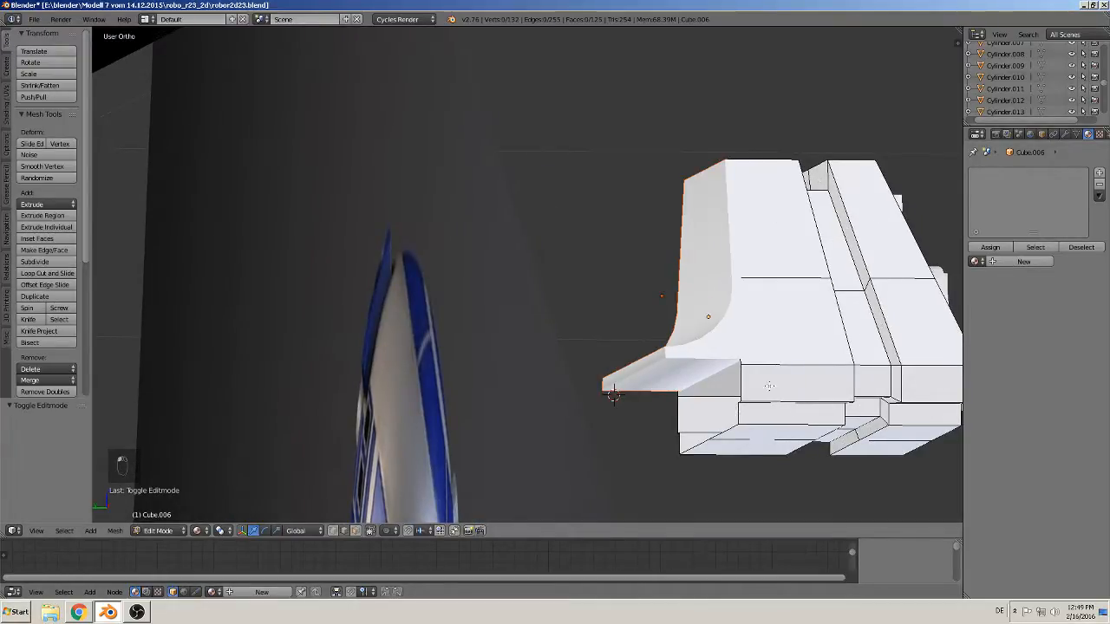
pyautogui.keyDown('shift'); pyautogui.rightClick(678, 421); pyautogui.keyUp('shift')
pyautogui.keyDown('shift'); pyautogui.rightClick(677, 444); pyautogui.keyUp('shift')
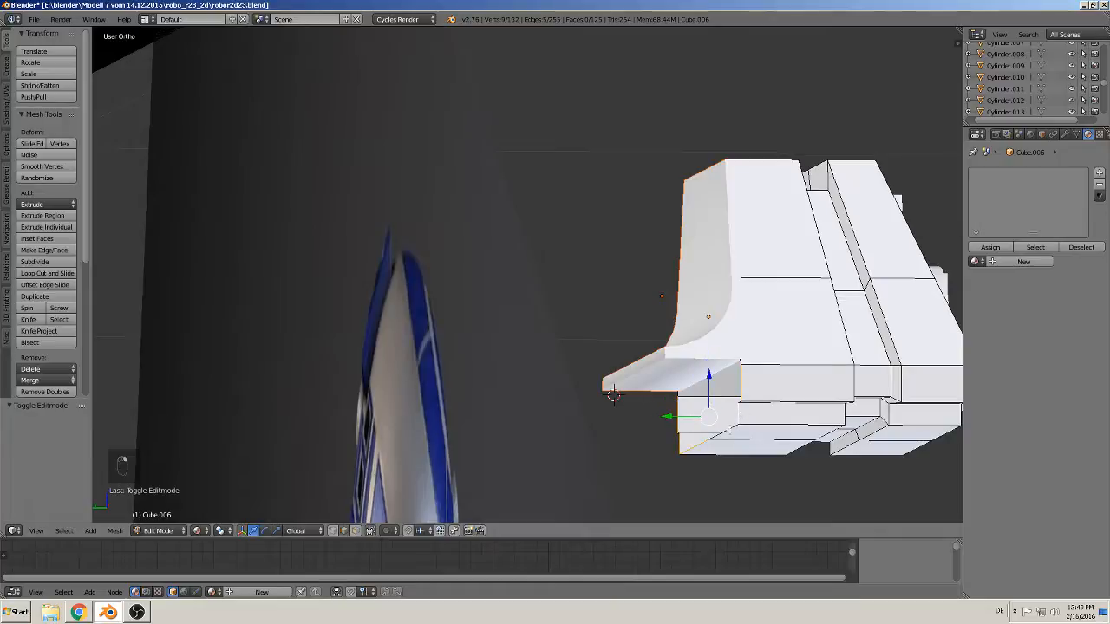
pyautogui.scroll(10, 733, 432)
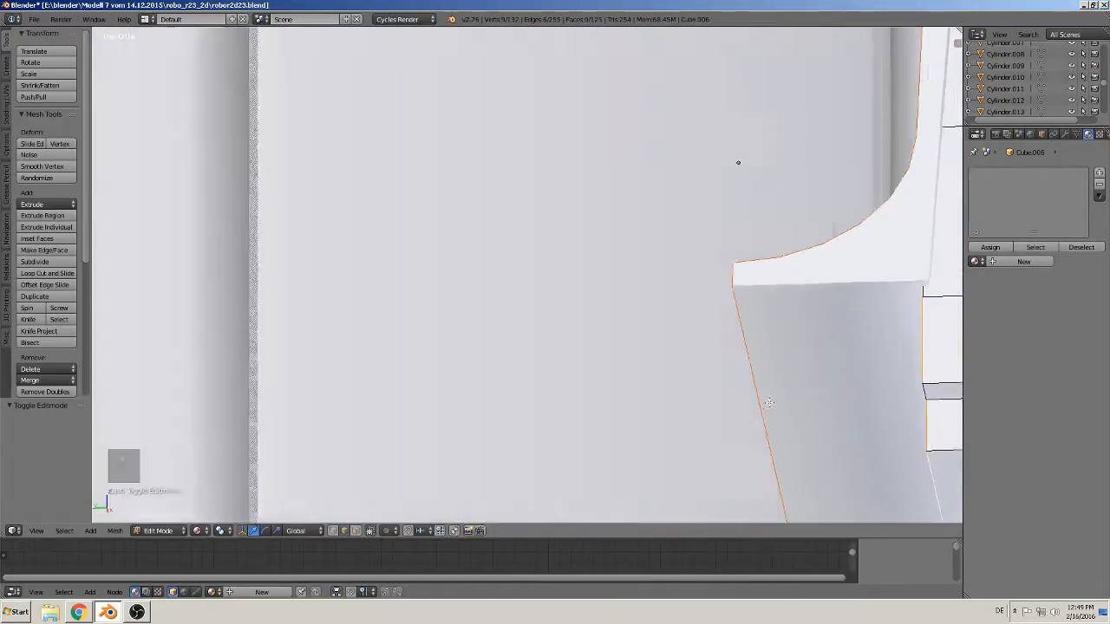
pyautogui.moveTo(769, 402); pyautogui.dragTo(585, 231, button='middle')
pyautogui.moveTo(543, 105); pyautogui.dragTo(574, 468, button='middle')
pyautogui.moveTo(595, 474); pyautogui.dragTo(352, 202, button='middle')
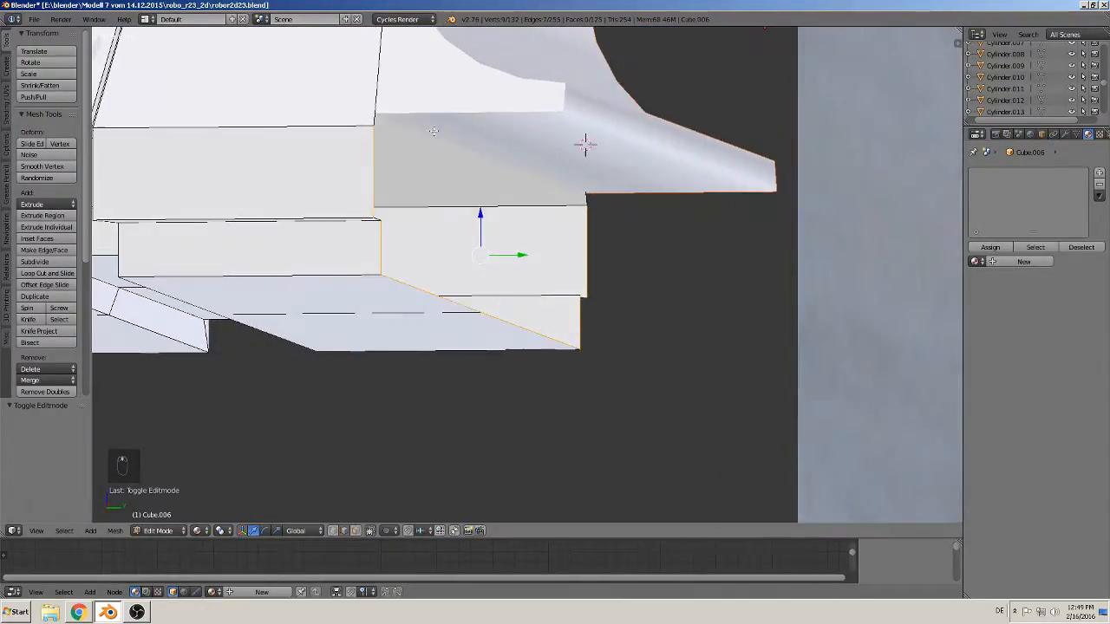
pyautogui.keyDown('shift'); pyautogui.rightClick(377, 219); pyautogui.keyUp('shift')
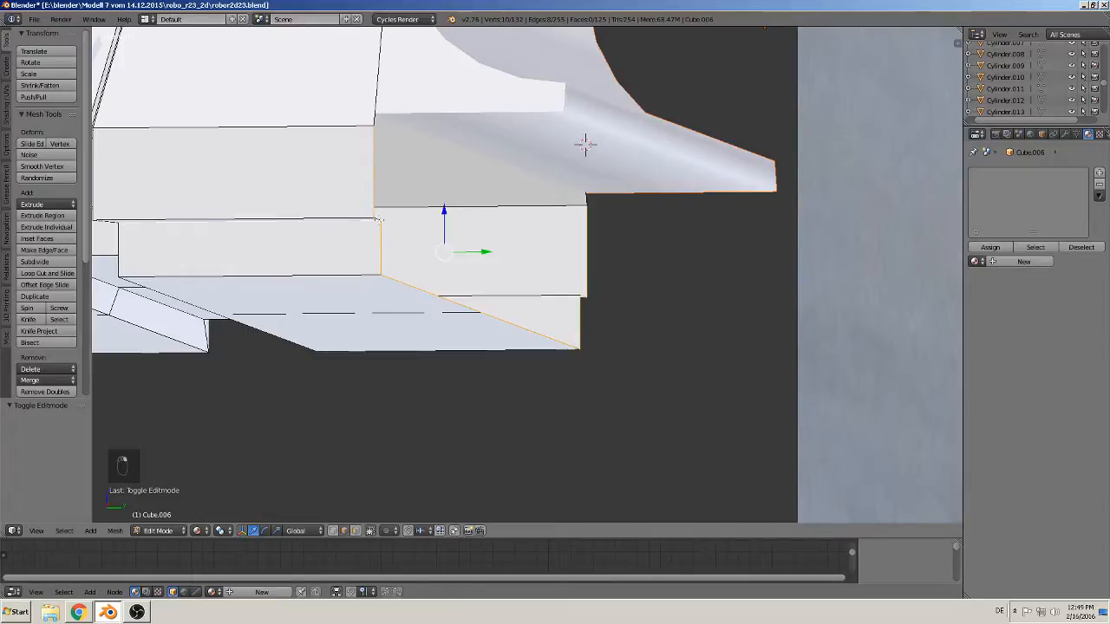
pyautogui.keyDown('shift'); pyautogui.rightClick(369, 223); pyautogui.keyUp('shift')
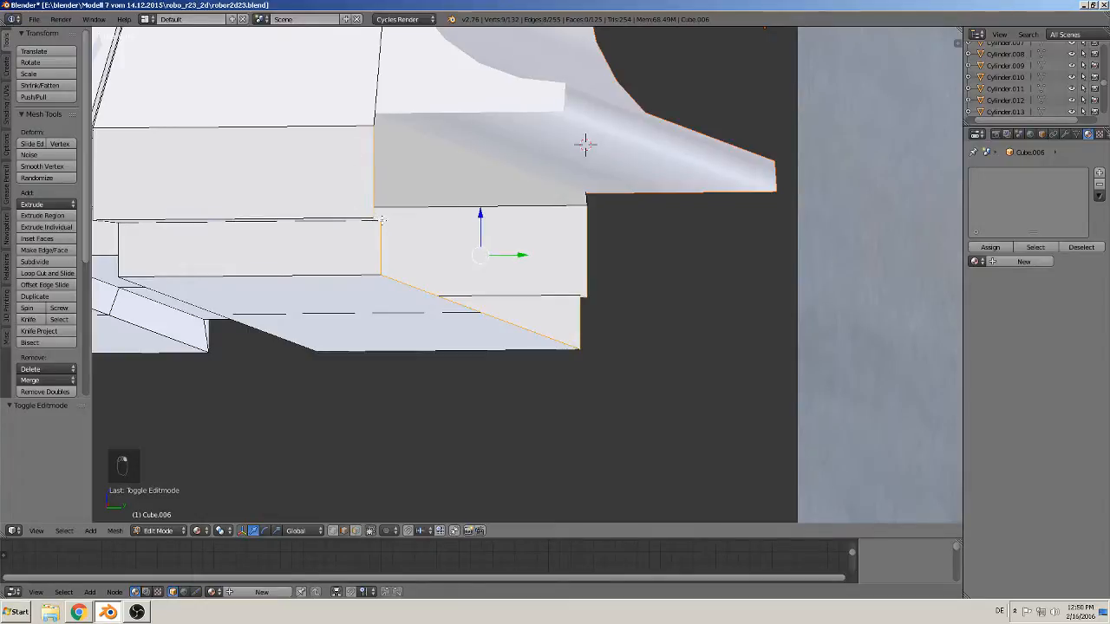
pyautogui.scroll(1, 397, 231)
pyautogui.moveTo(399, 230); pyautogui.dragTo(418, 250, button='middle')
pyautogui.press('f')
# Extrude the base's new rear face along Y until it is flush with the curved part's outer edge
pyautogui.press('Tab')
pyautogui.scroll(-4, 396, 248)
pyautogui.scroll(3, 418, 250)
pyautogui.press('Tab')
pyautogui.moveTo(446, 291); pyautogui.dragTo(460, 267, button='middle')
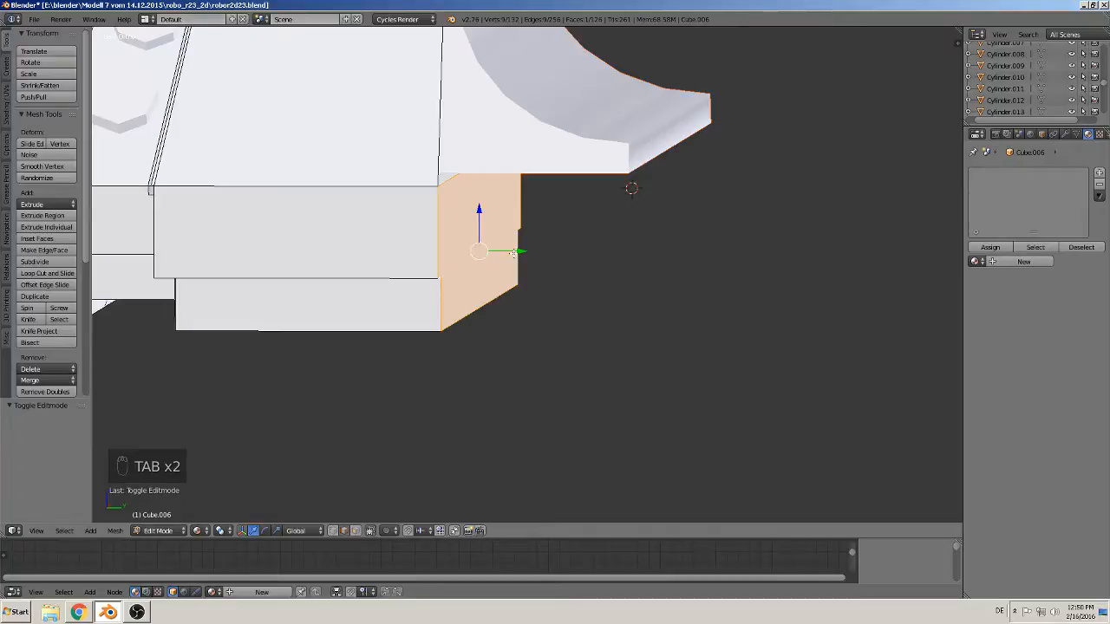
pyautogui.press('e')
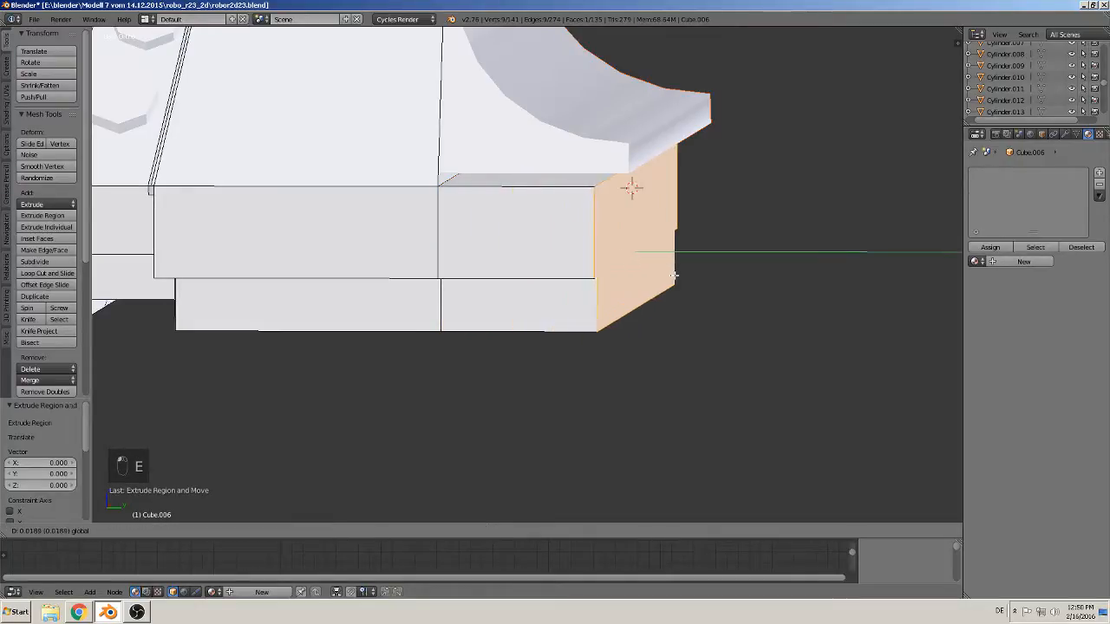
pyautogui.moveTo(718, 280); pyautogui.dragTo(710, 279)
pyautogui.moveTo(710, 279); pyautogui.dragTo(717, 269, button='middle')
pyautogui.moveTo(718, 252); pyautogui.dragTo(716, 254)
pyautogui.press('KP_3')
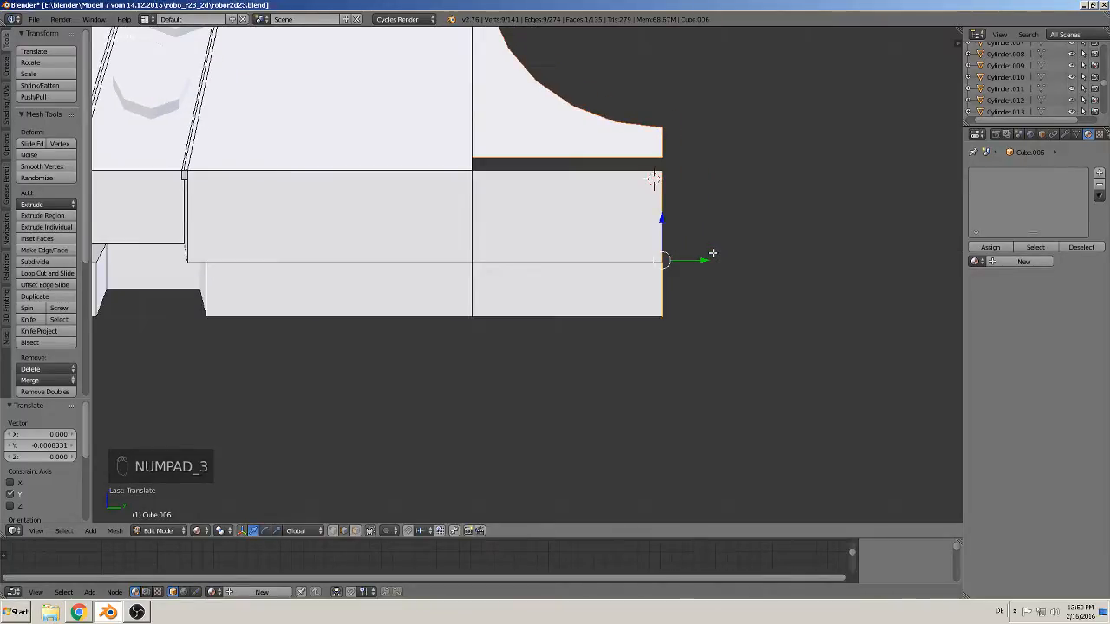
# Leave mesh editing, select the curved part, and move it -0.002 along Z onto the base
pyautogui.press('Tab')
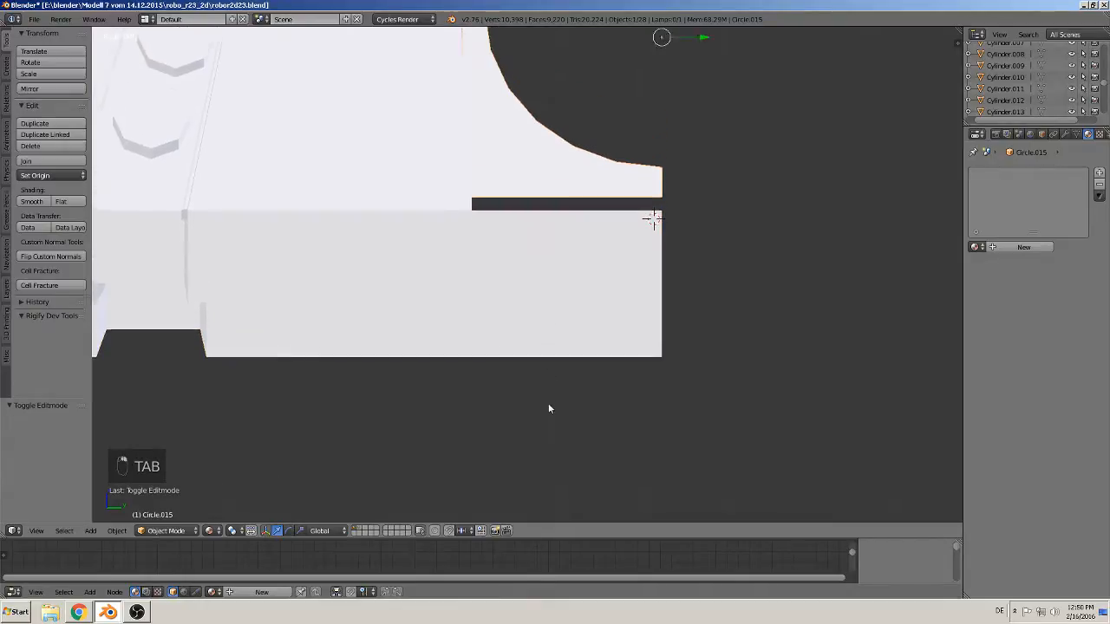
pyautogui.keyDown('shift'); pyautogui.moveTo(548, 409); pyautogui.dragTo(535, 94, button='middle'); pyautogui.keyUp('shift')
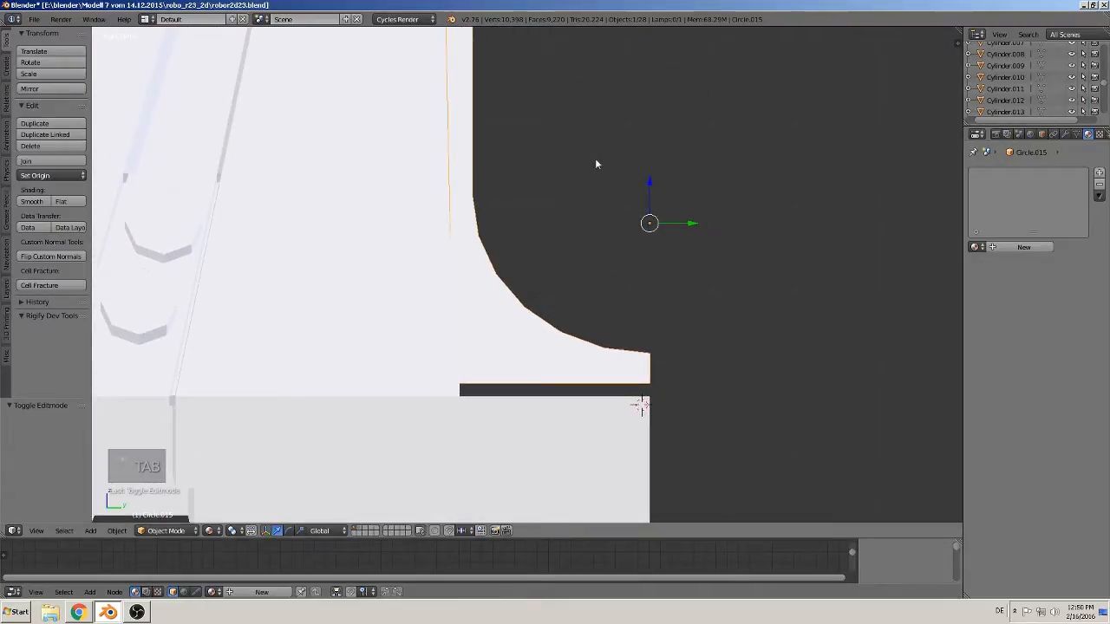
pyautogui.press('g')
pyautogui.press('z')
pyautogui.click(652, 204)
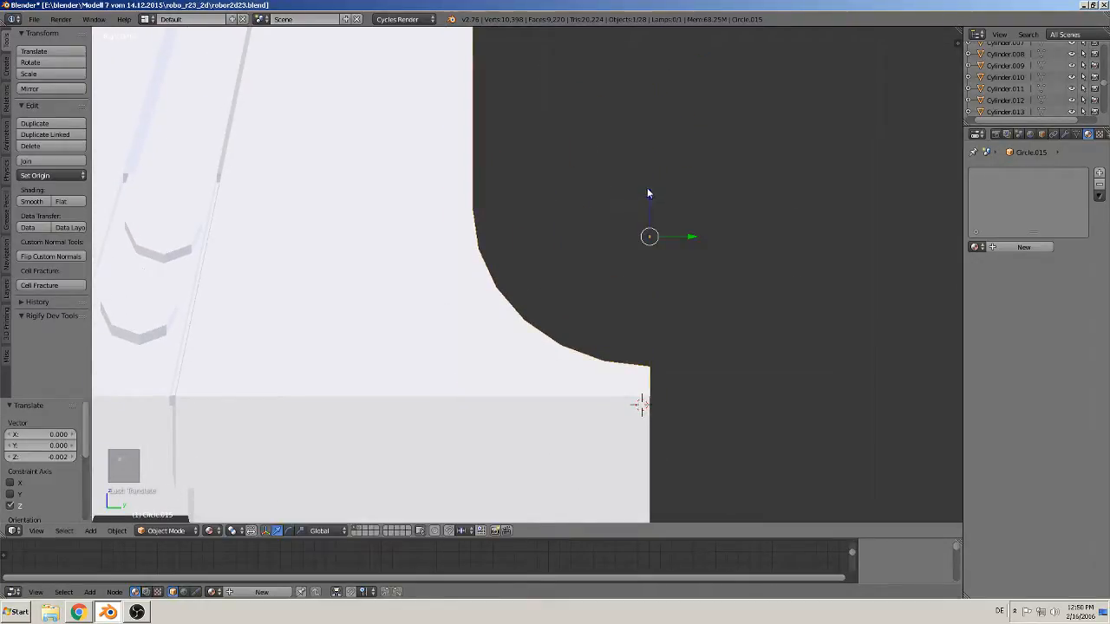
# Turn off limiting selection to visible geometry, select the curved part's top vertices, and raise them about 0.0019 along Z to the foot's top edge
pyautogui.scroll(-3, 647, 187)
pyautogui.keyDown('shift'); pyautogui.moveTo(509, 106); pyautogui.dragTo(533, 254, button='middle'); pyautogui.keyUp('shift')
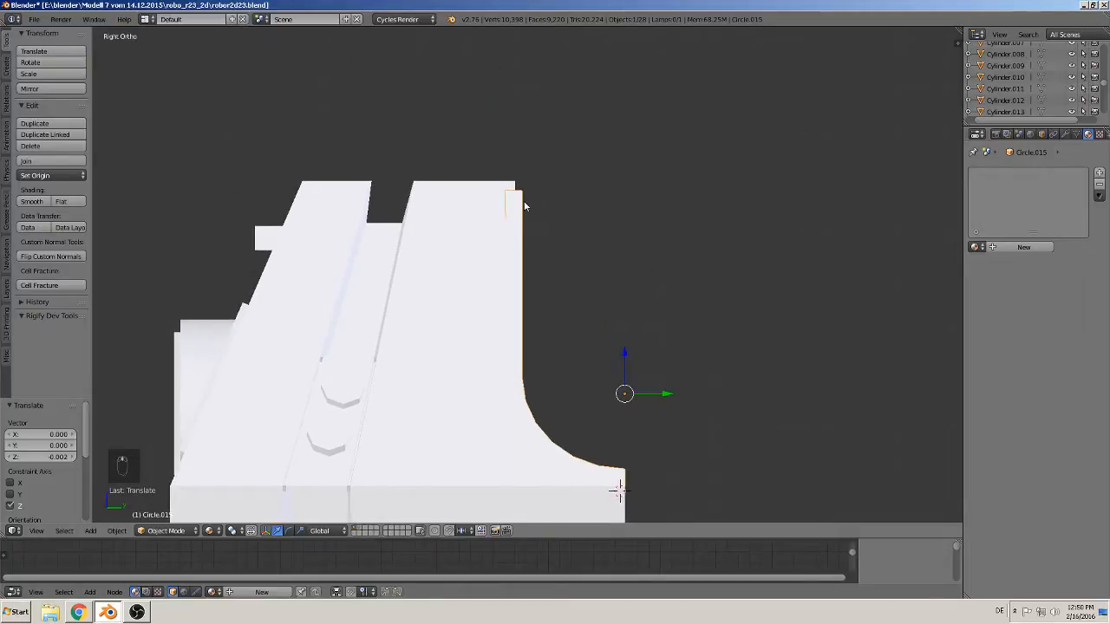
pyautogui.press('Tab')
pyautogui.moveTo(553, 217)
pyautogui.mouseDown(button='middle')
pyautogui.moveTo(532, 241)
pyautogui.moveTo(557, 209)
pyautogui.mouseUp(button='middle')
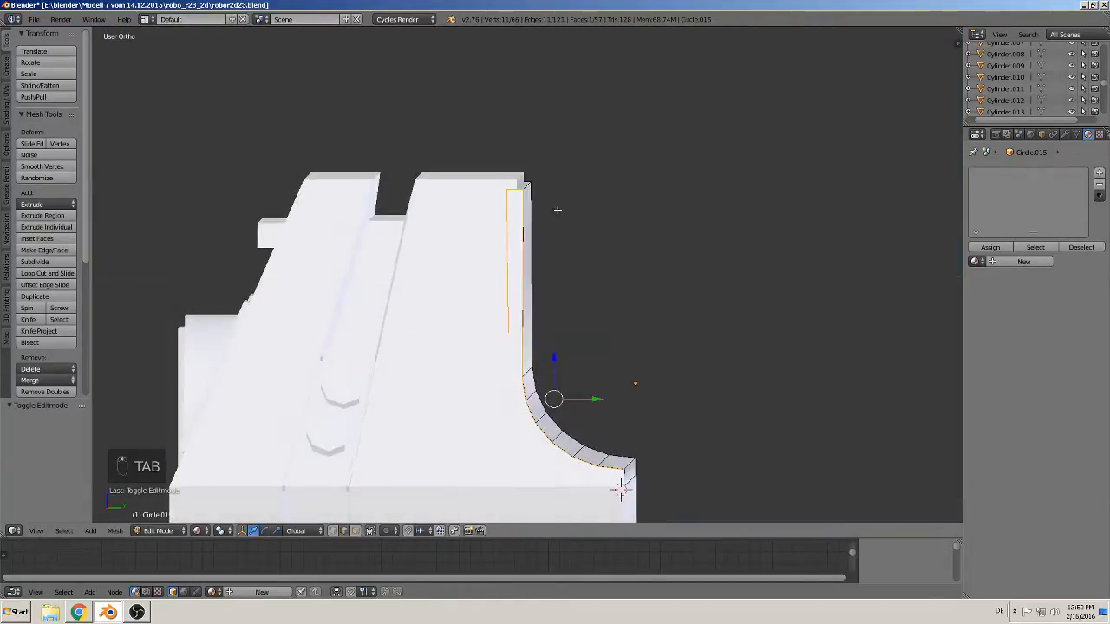
pyautogui.press('KP_1')
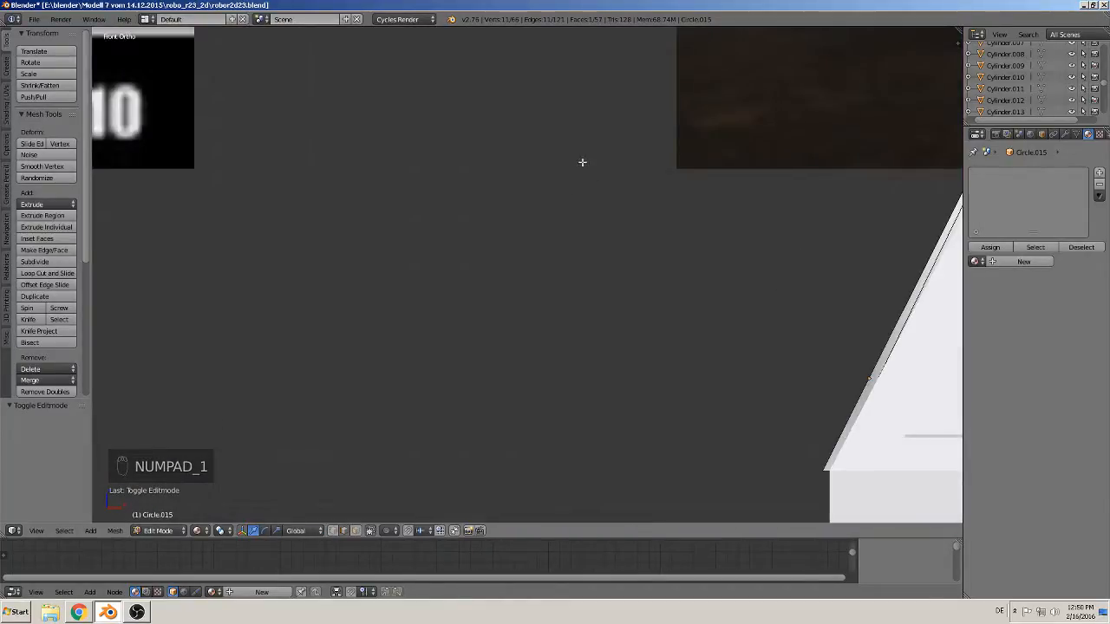
pyautogui.press('KP_Decimal')
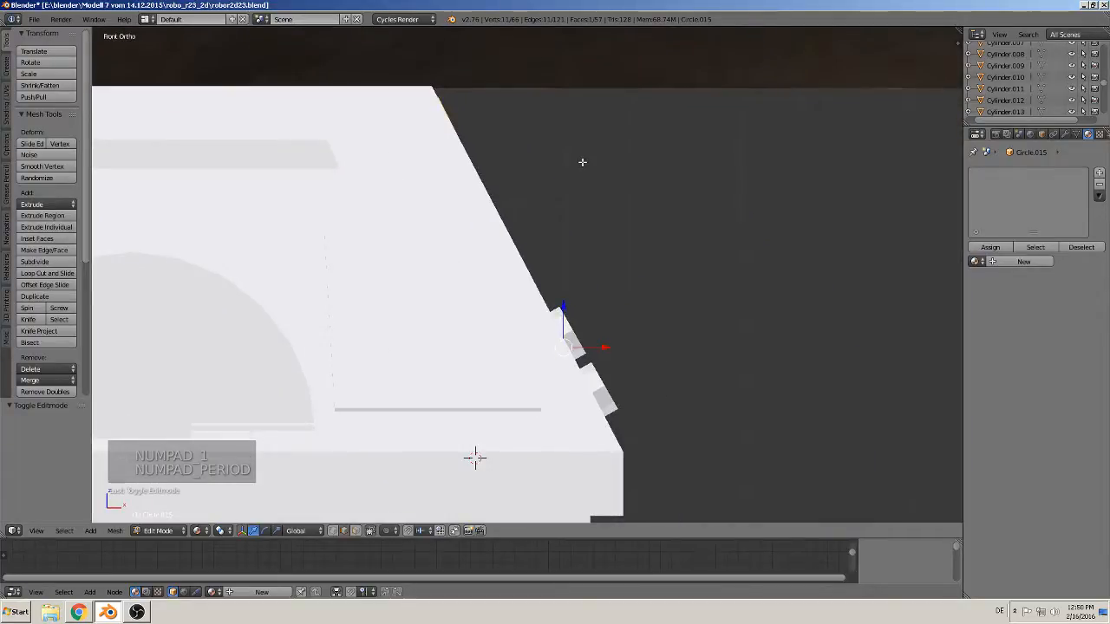
pyautogui.press('KP_3')
pyautogui.press('Tab')
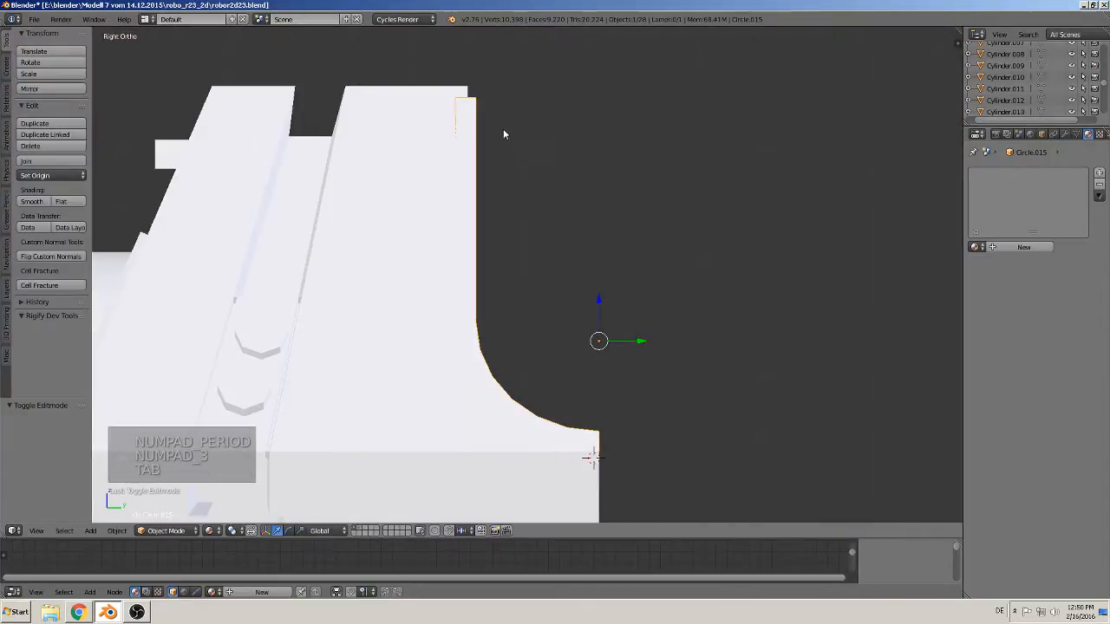
pyautogui.press('Tab')
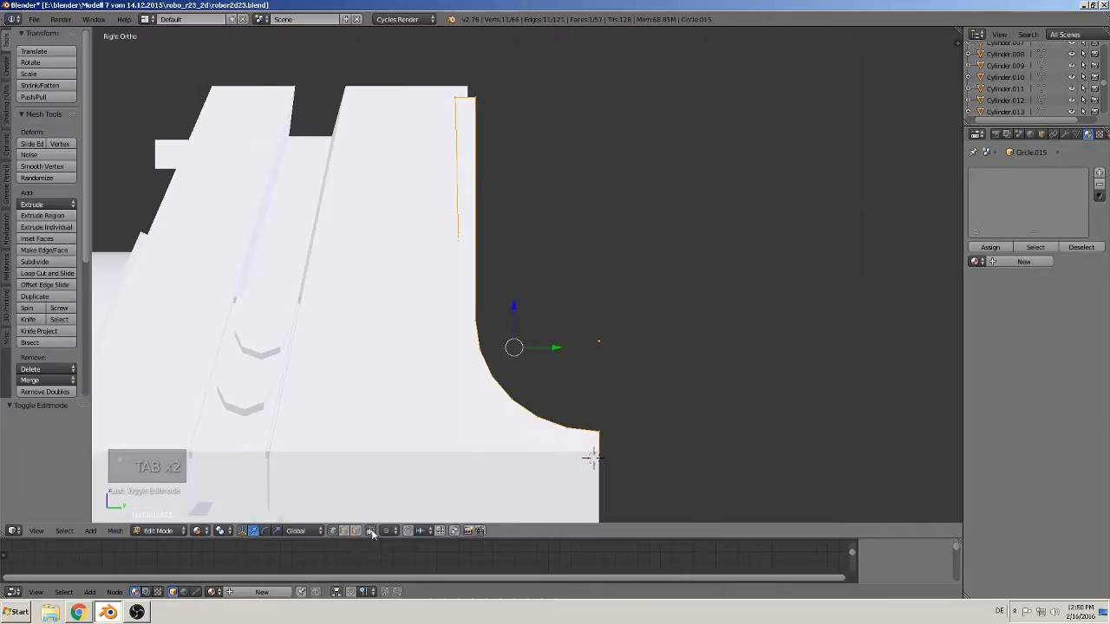
pyautogui.press('a')
pyautogui.press('a')
pyautogui.press('a')
pyautogui.press('b')
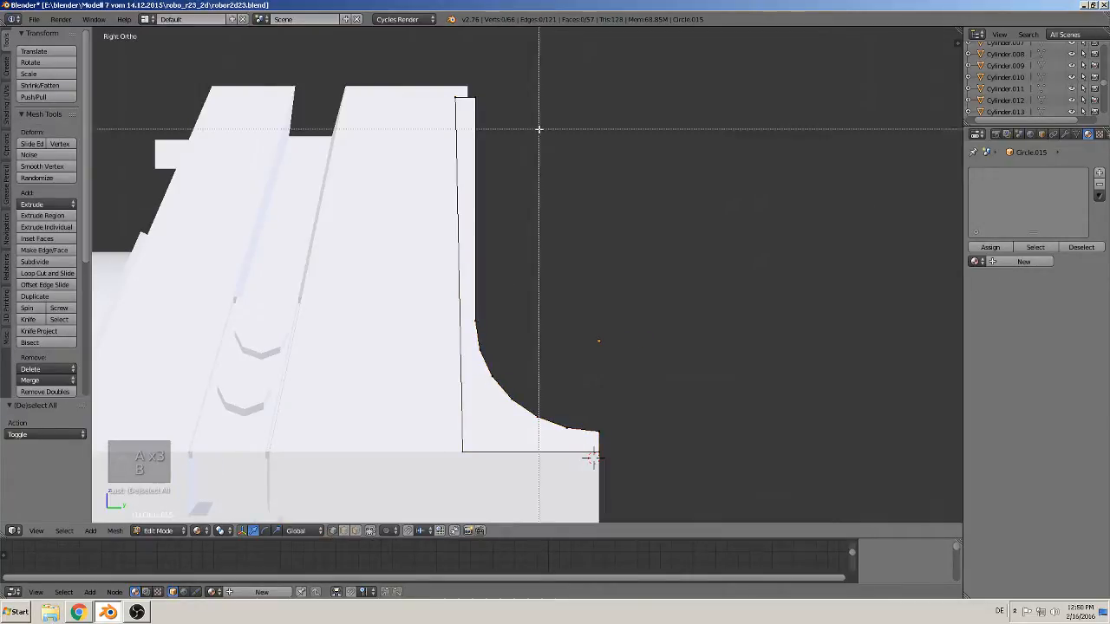
pyautogui.moveTo(540, 128); pyautogui.dragTo(399, 73)
pyautogui.moveTo(503, 94); pyautogui.dragTo(501, 93)
pyautogui.keyDown('shift'); pyautogui.moveTo(500, 92); pyautogui.dragTo(510, 97); pyautogui.keyUp('shift')
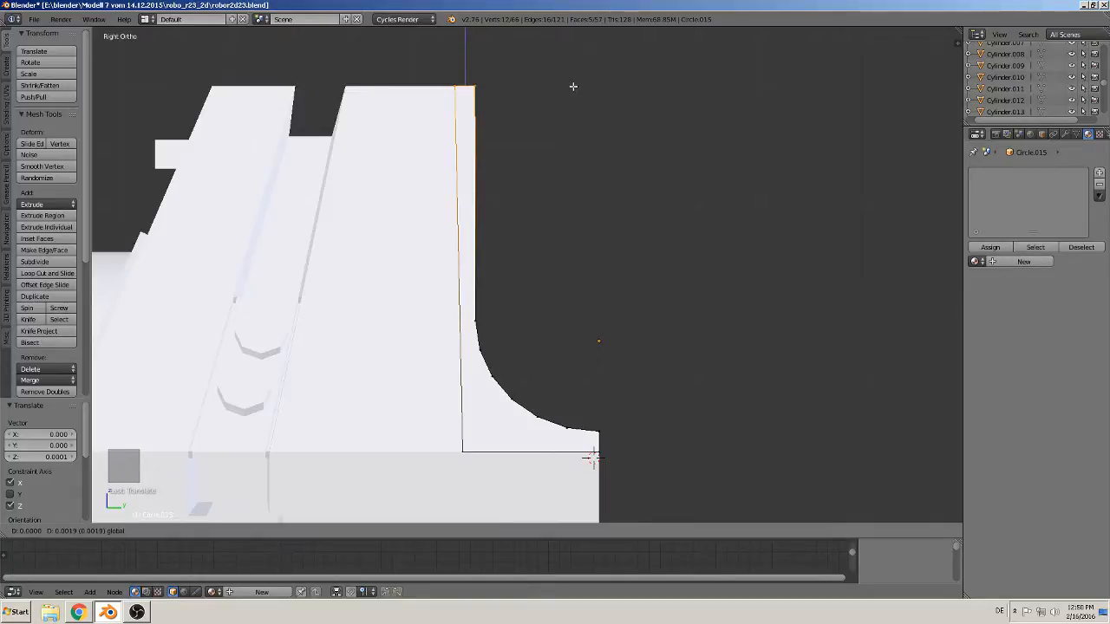
pyautogui.keyDown('shift'); pyautogui.moveTo(573, 87); pyautogui.dragTo(574, 87); pyautogui.keyUp('shift')
pyautogui.press('Tab')
# Examine how the curved part's raised top edge meets the foot body from behind
pyautogui.moveTo(532, 99); pyautogui.dragTo(276, 157, button='middle')
pyautogui.scroll(-3, 473, 218)
pyautogui.press('Tab')
pyautogui.press('Tab')
pyautogui.moveTo(384, 191); pyautogui.dragTo(526, 217, button='middle')
pyautogui.scroll(3, 399, 180)
pyautogui.press('Tab')
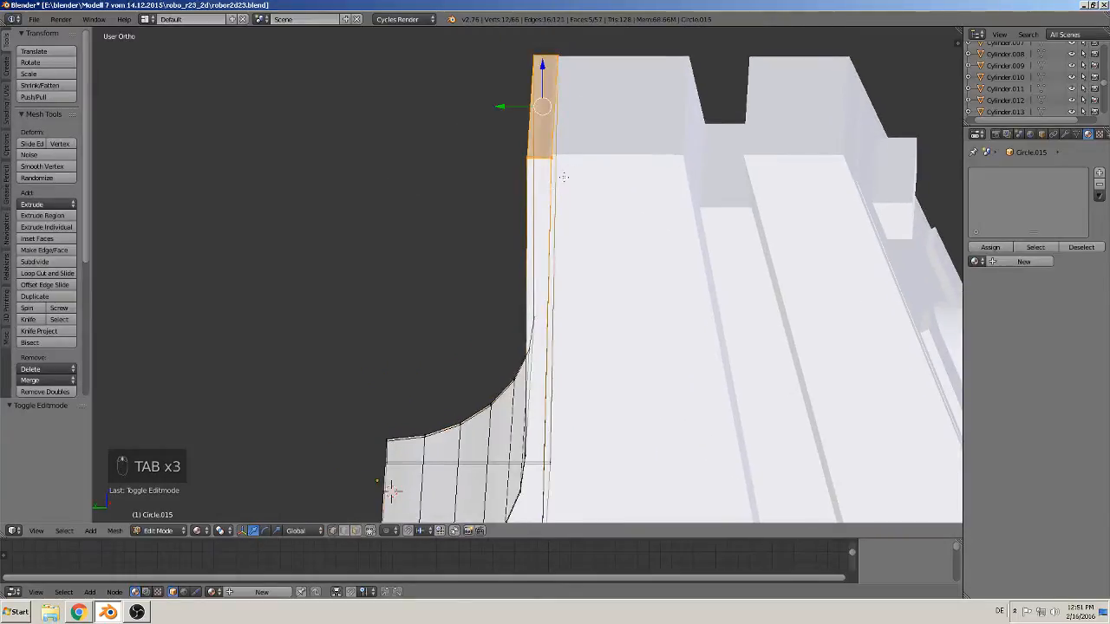
pyautogui.rightClick(579, 150)
pyautogui.scroll(-3, 577, 206)
pyautogui.keyDown('shift'); pyautogui.moveTo(579, 269); pyautogui.dragTo(528, 220, button='middle'); pyautogui.keyUp('shift')
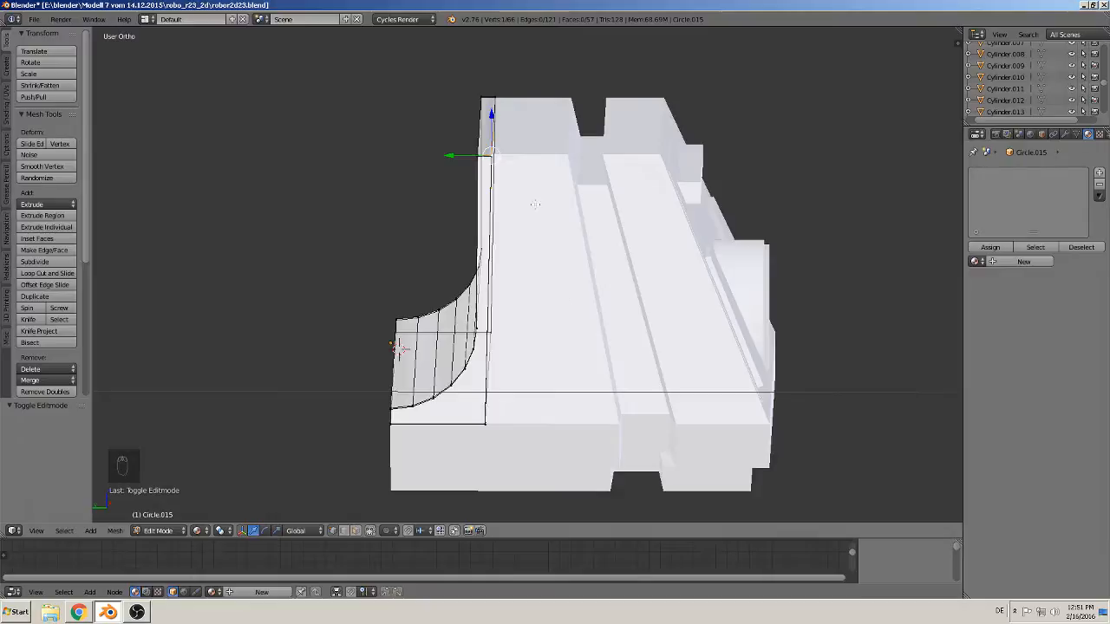
# Leave mesh editing and move the curved part 0.003 along Y away from the foot body
pyautogui.press('Tab')
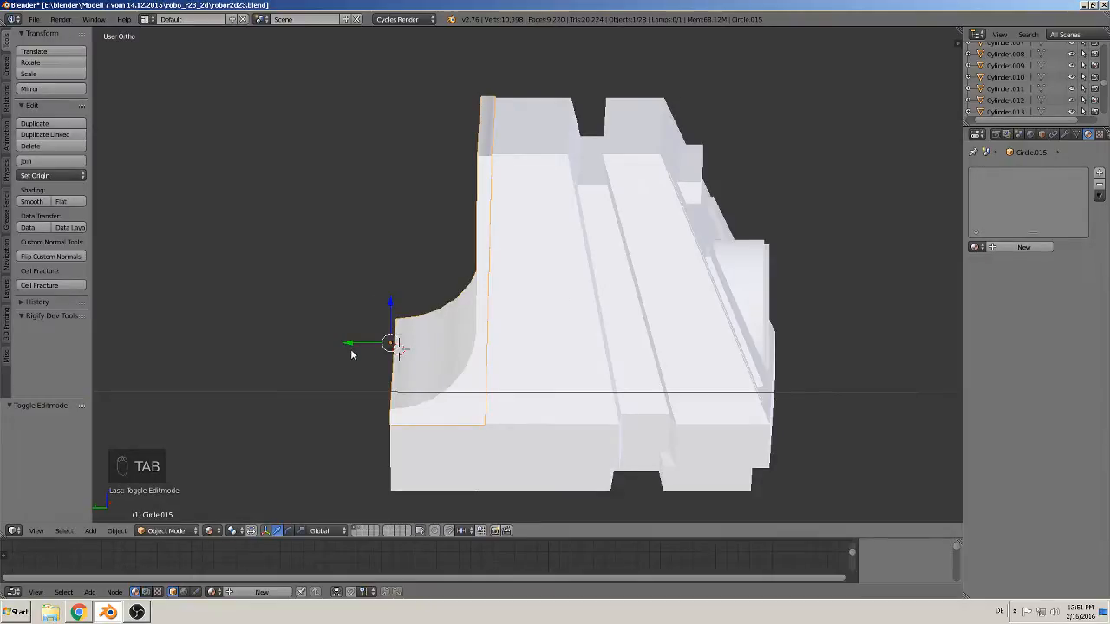
pyautogui.moveTo(351, 354); pyautogui.dragTo(335, 347)
pyautogui.scroll(1, 453, 358)
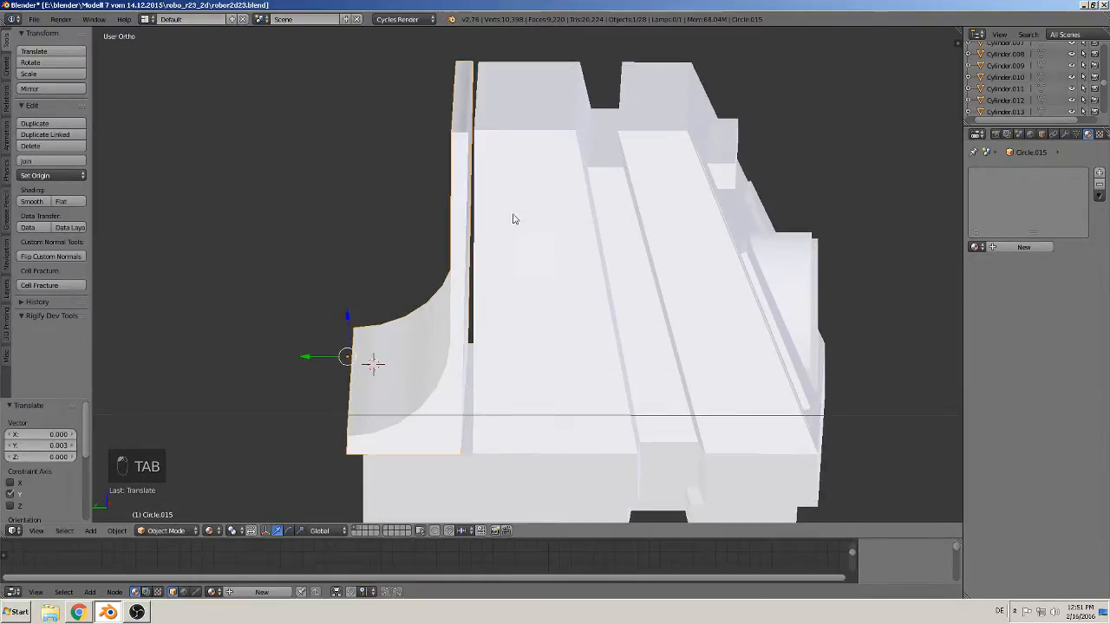
# Duplicate the curved part together with the foot body and move the copies 0.151 along Y
pyautogui.keyDown('shift'); pyautogui.rightClick(512, 144); pyautogui.keyUp('shift')
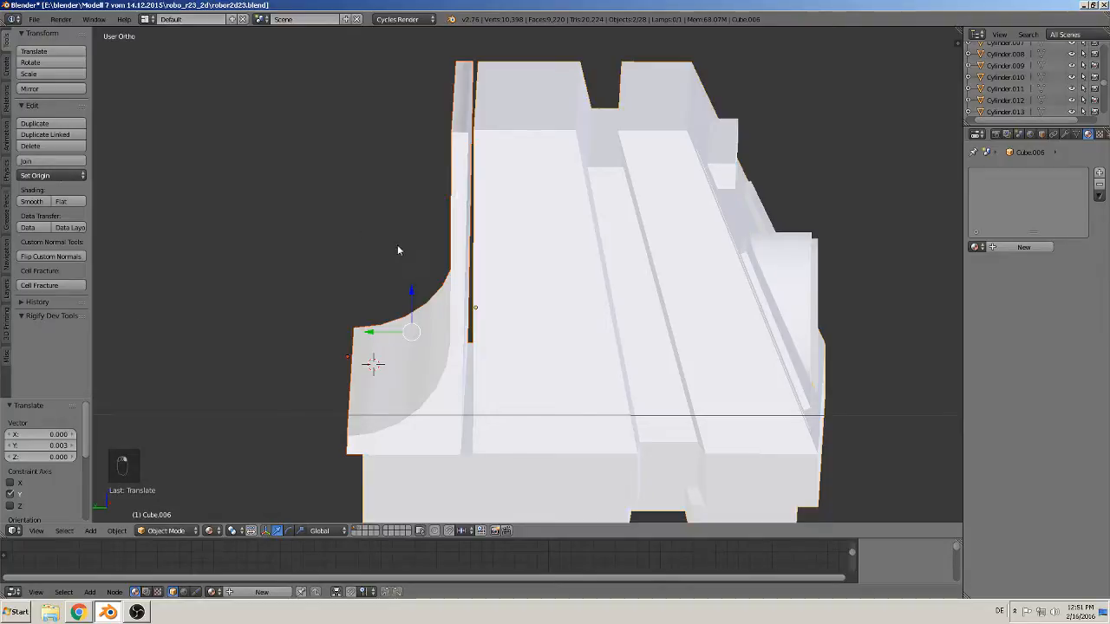
pyautogui.scroll(-4, 415, 390)
pyautogui.hotkey('shift', 'd')
pyautogui.rightClick(411, 383)
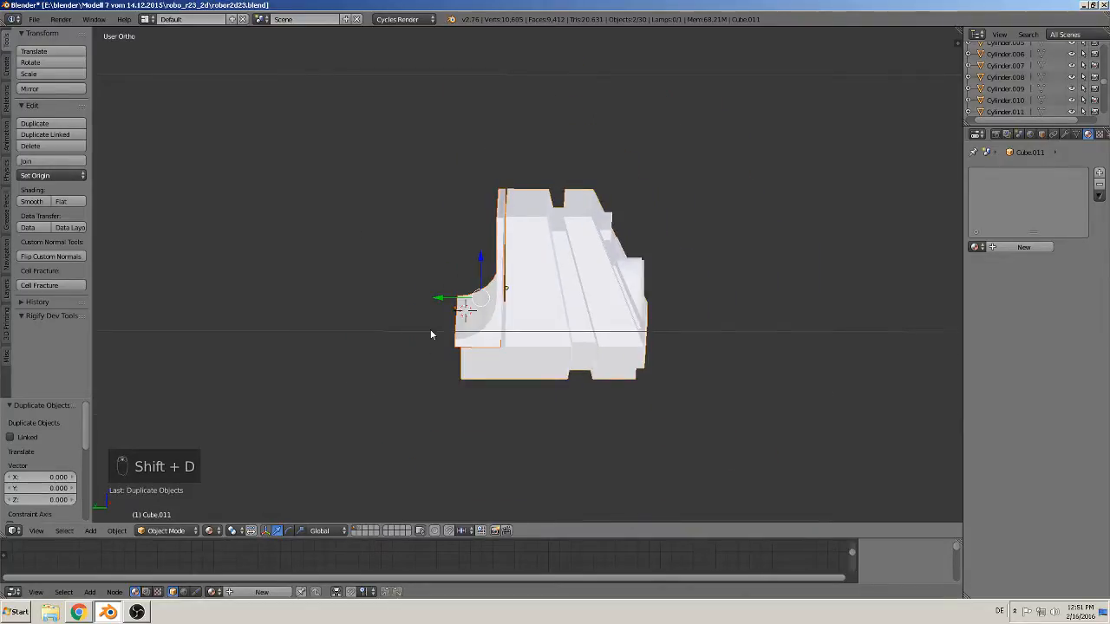
pyautogui.moveTo(441, 298); pyautogui.dragTo(249, 297)
# Select the original foot body and curved part and join them into one object
pyautogui.scroll(6, 555, 261)
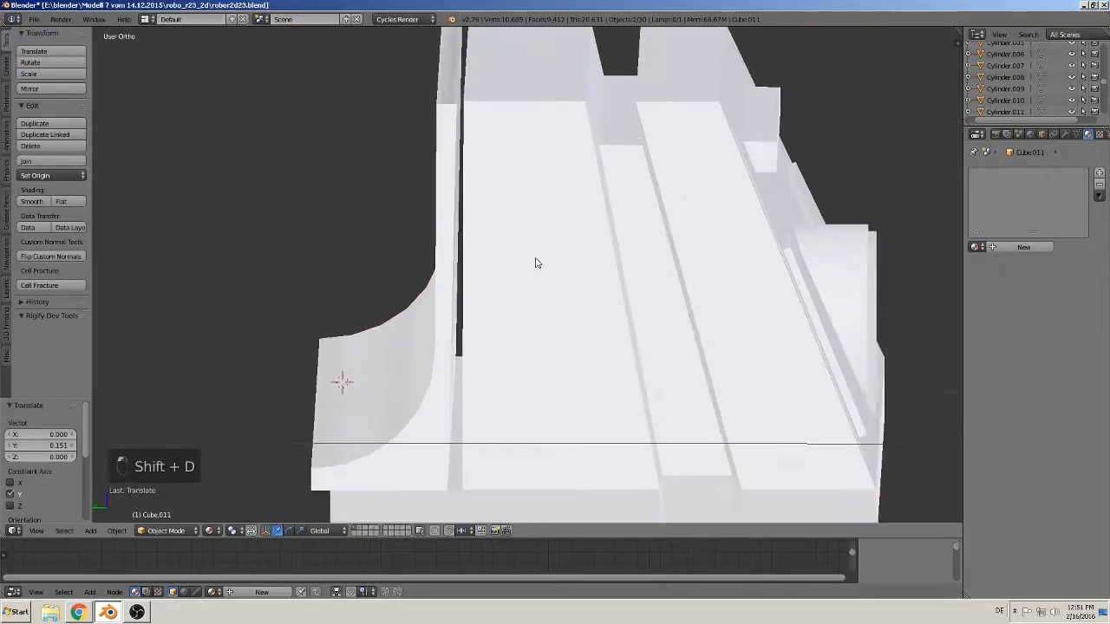
pyautogui.rightClick(464, 190)
pyautogui.keyDown('shift'); pyautogui.rightClick(445, 174); pyautogui.keyUp('shift')
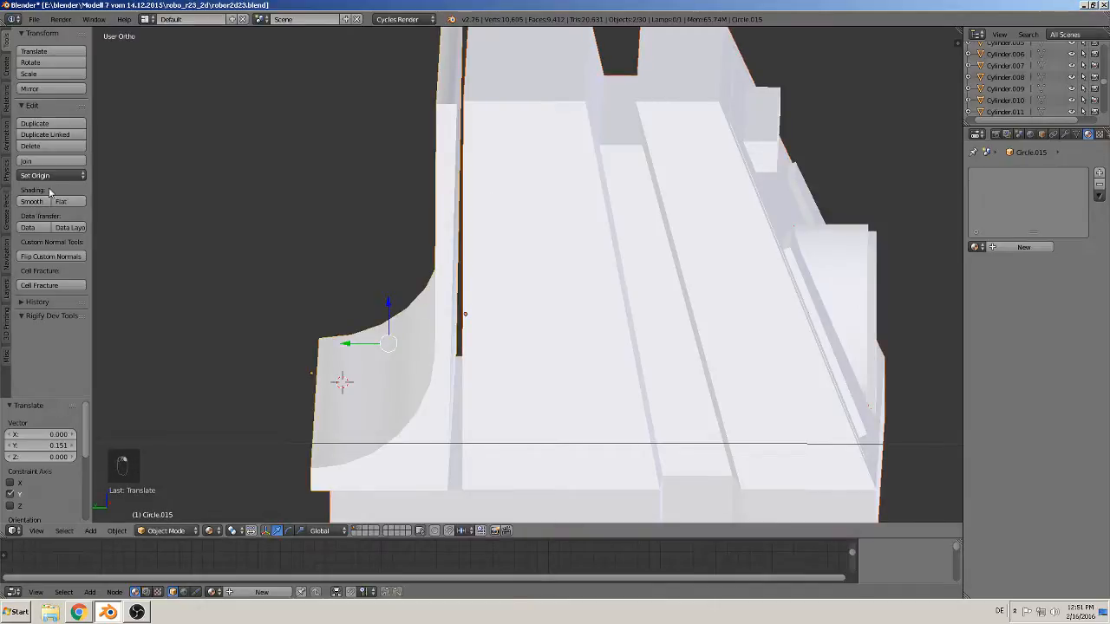
pyautogui.click(44, 163)
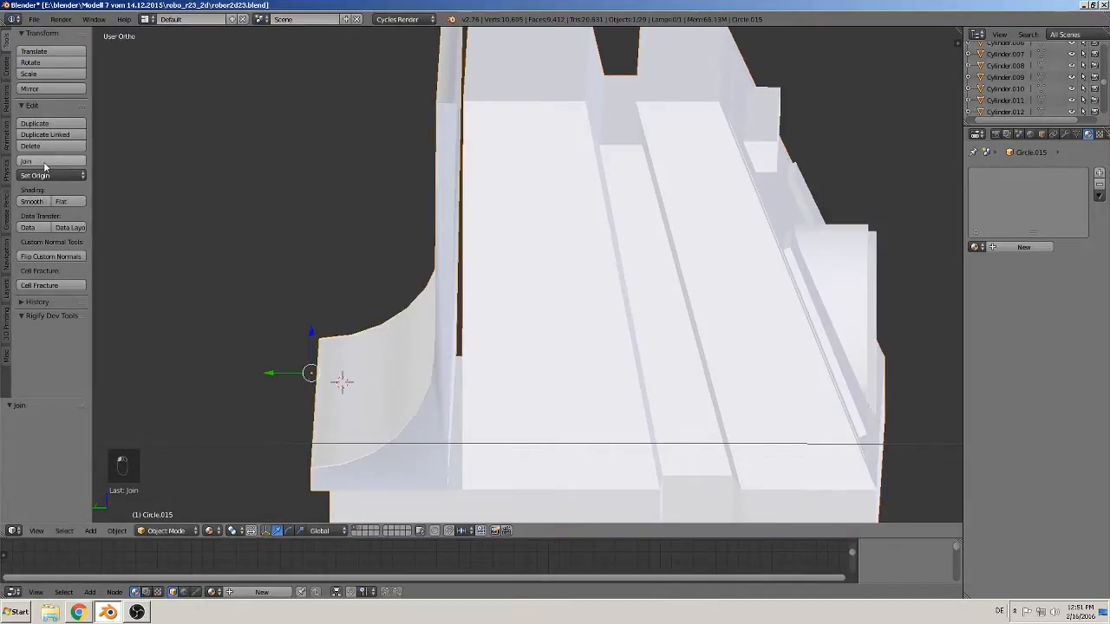
# Enter mesh editing on the joined foot and examine the gap between the curved part and the foot body
pyautogui.scroll(5, 328, 249)
pyautogui.scroll(-4, 328, 249)
pyautogui.press('Tab')
pyautogui.scroll(2, 553, 275)
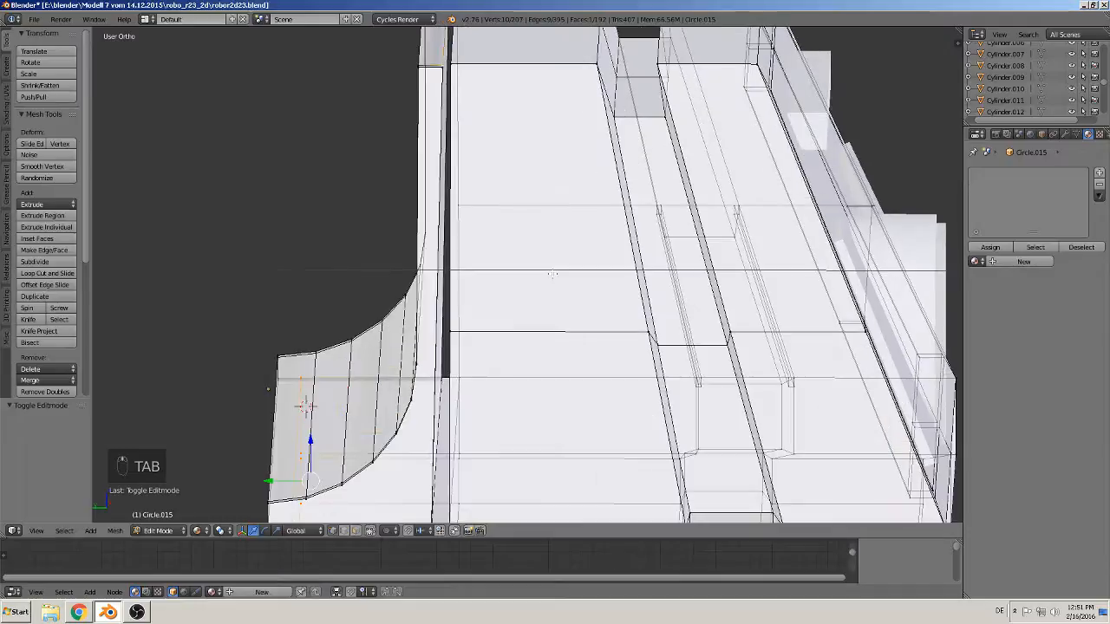
pyautogui.scroll(4, 552, 275)
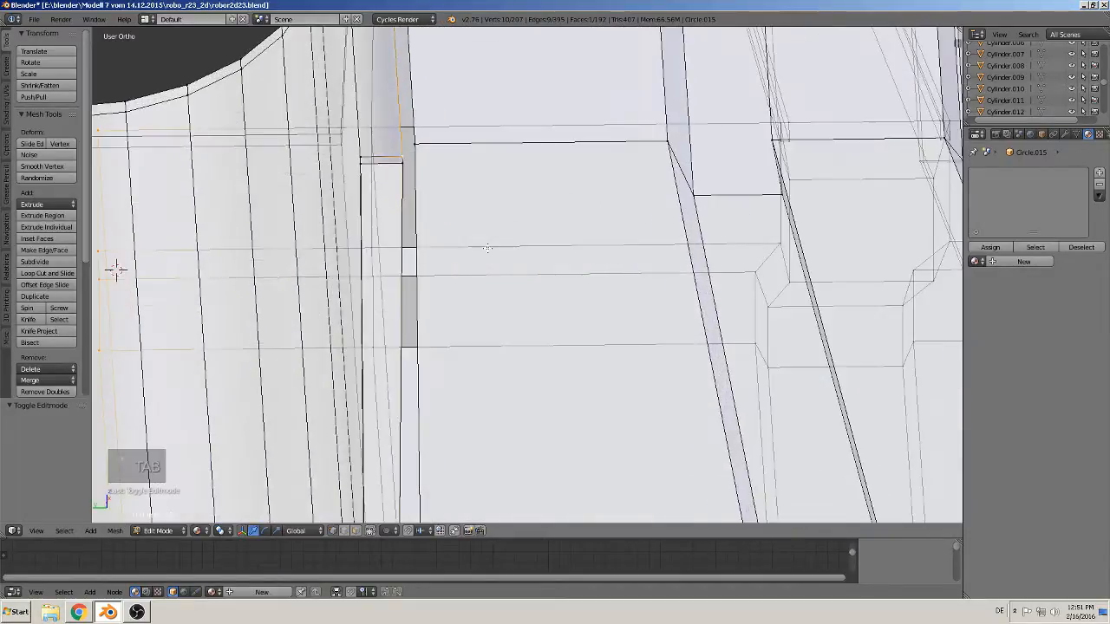
pyautogui.moveTo(487, 248); pyautogui.dragTo(494, 275, button='middle')
pyautogui.scroll(1, 522, 368)
pyautogui.keyDown('shift'); pyautogui.moveTo(501, 399); pyautogui.dragTo(462, 182, button='middle'); pyautogui.keyUp('shift')
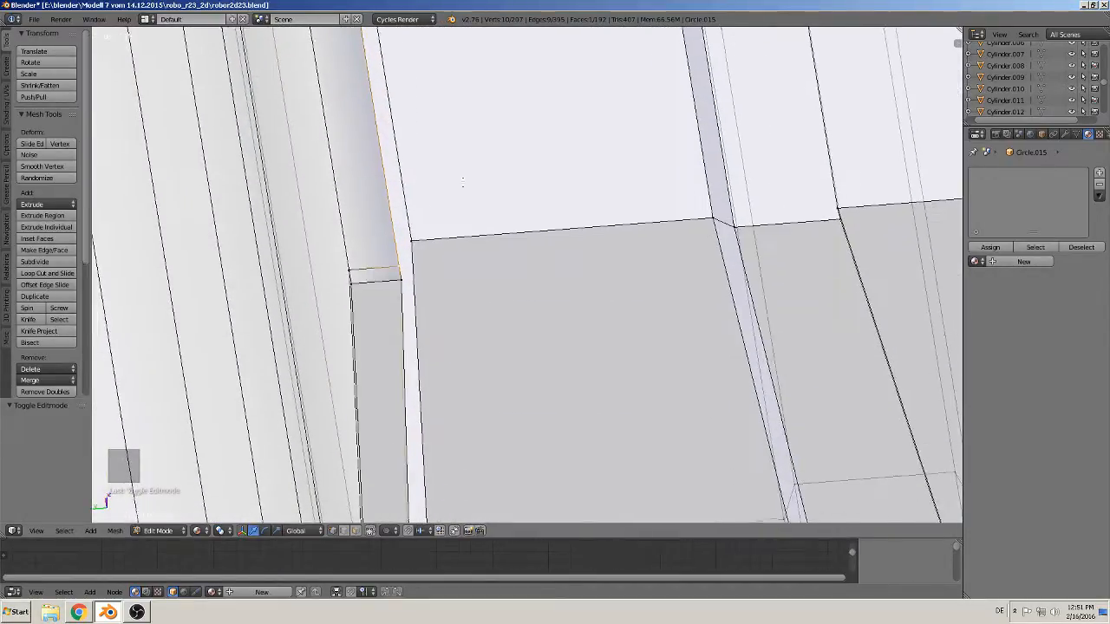
pyautogui.scroll(-2, 463, 182)
pyautogui.scroll(1, 455, 230)
pyautogui.scroll(-3, 464, 267)
pyautogui.moveTo(464, 267)
pyautogui.mouseDown(button='middle')
pyautogui.moveTo(423, 201)
pyautogui.moveTo(453, 149)
pyautogui.moveTo(453, 276)
pyautogui.mouseUp(button='middle')
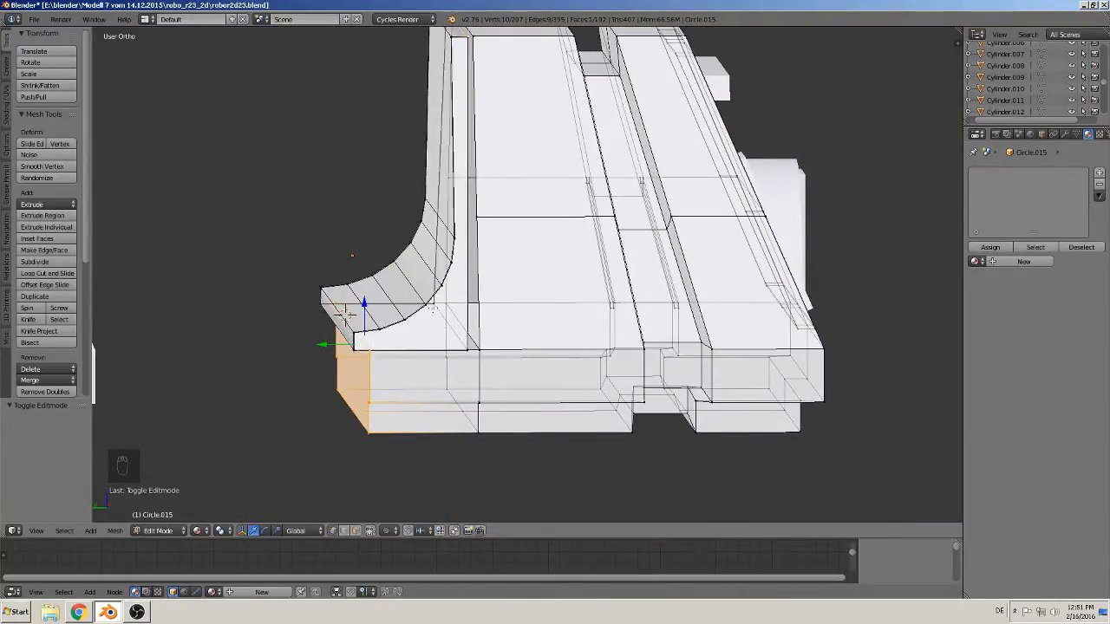
# Add the curved part's linked geometry to the selection and undo the attempted move along Y
pyautogui.press('l')
pyautogui.moveTo(362, 256)
pyautogui.mouseDown()
pyautogui.moveTo(375, 256)
pyautogui.moveTo(363, 257)
pyautogui.mouseUp()
pyautogui.hotkey('ctrl', 'z')
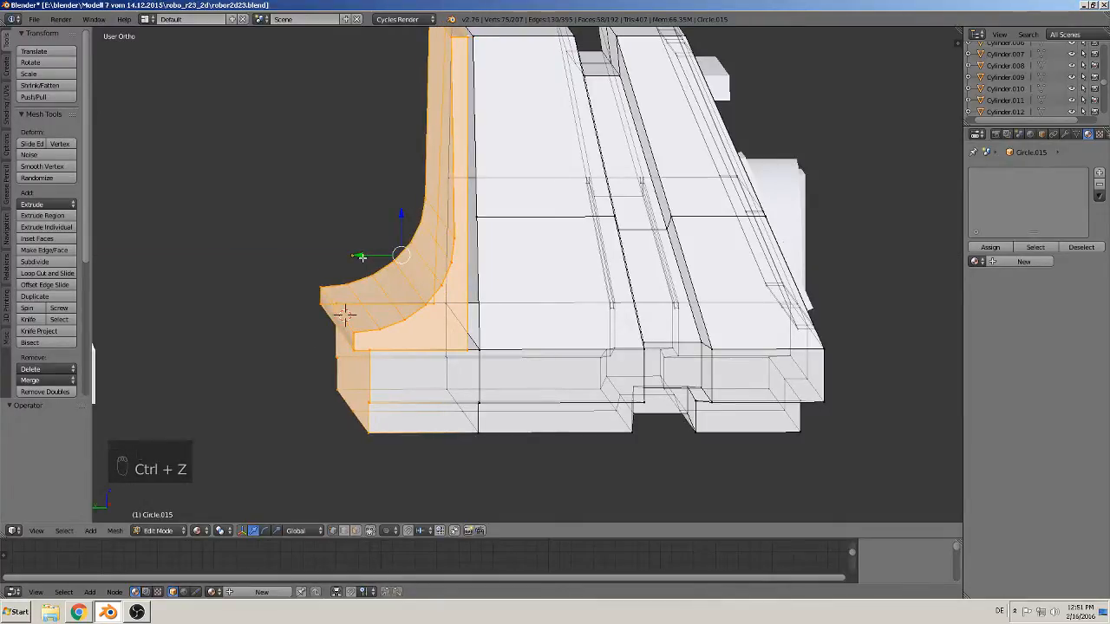
pyautogui.press('Tab')
pyautogui.press('a')
pyautogui.press('a')
pyautogui.press('Tab')
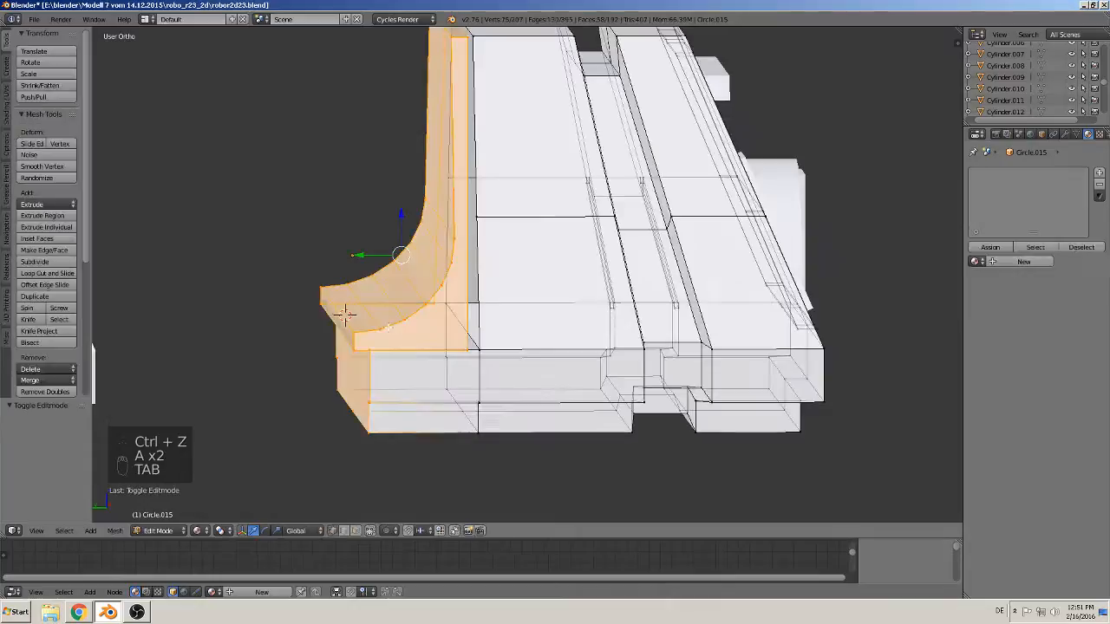
# Clear the selection and add a single centred loop cut across the middle of the curved part
pyautogui.press('l')
pyautogui.moveTo(345, 315); pyautogui.dragTo(325, 480, button='middle')
pyautogui.moveTo(398, 355); pyautogui.dragTo(363, 295, button='middle')
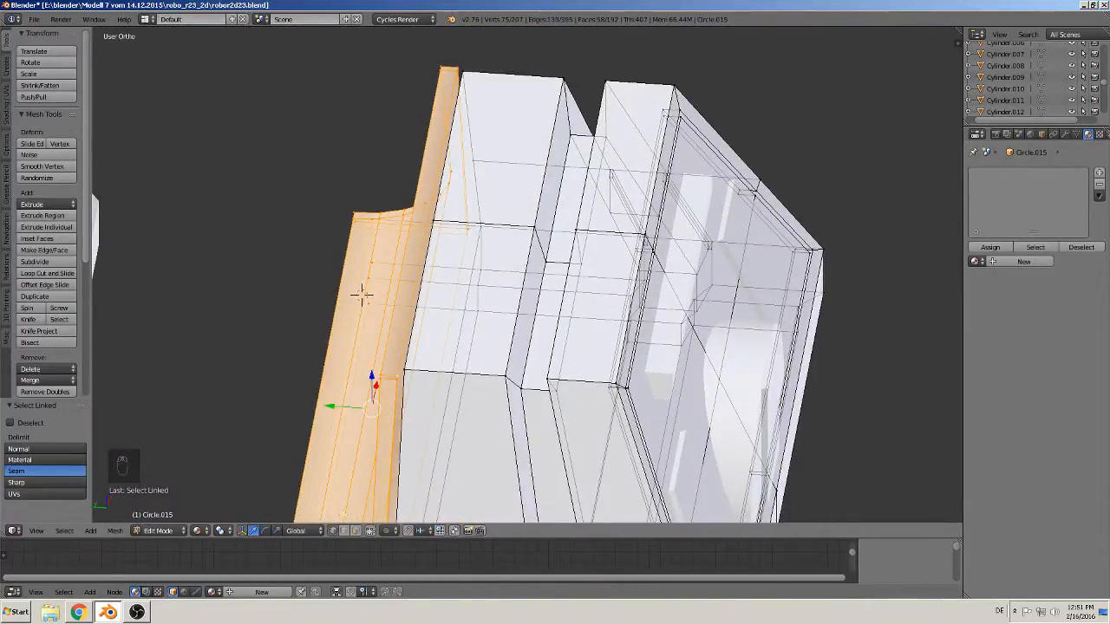
pyautogui.click(370, 531)
pyautogui.moveTo(362, 294); pyautogui.dragTo(377, 347, button='middle')
pyautogui.press('a')
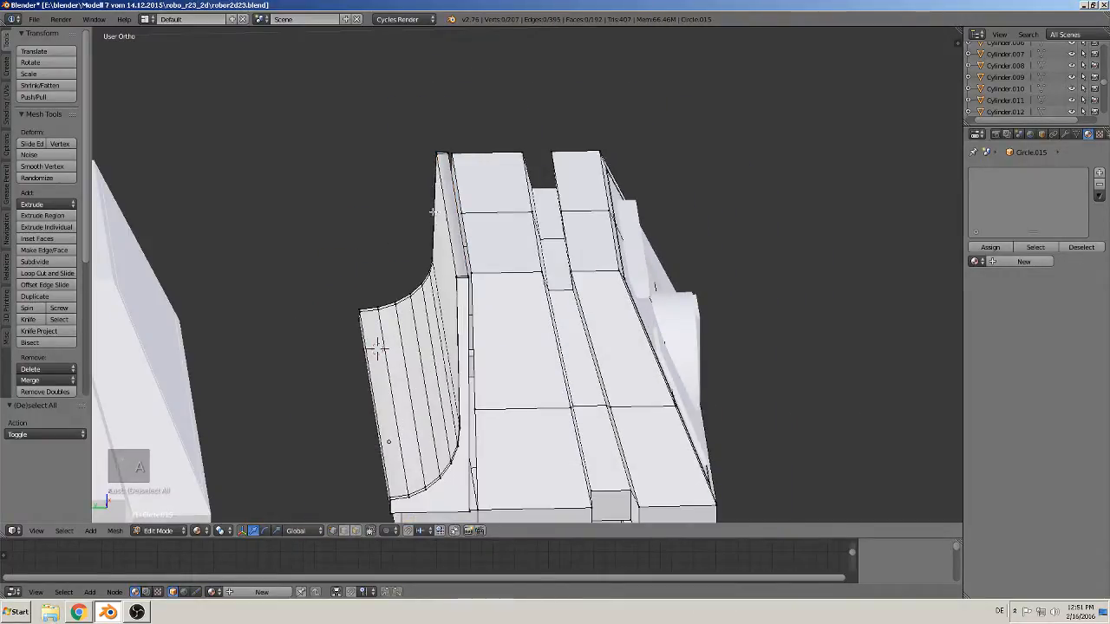
pyautogui.hotkey('ctrl', 'r')
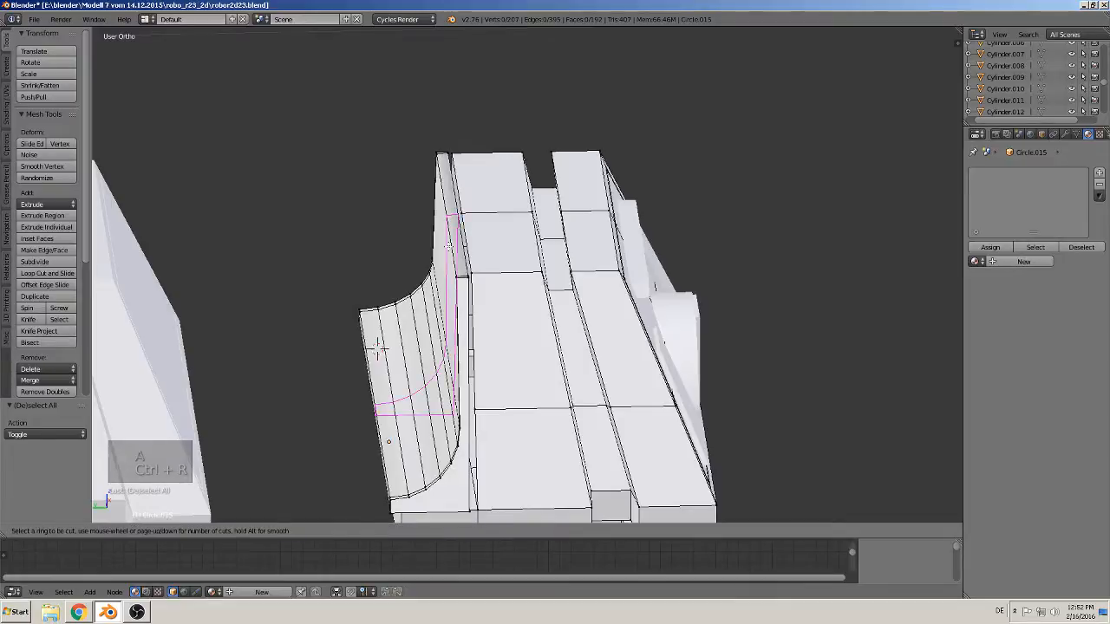
pyautogui.click(378, 347)
pyautogui.rightClick(379, 348)
# Select the edge loops near both ends of the curved part and dissolve their edges
pyautogui.moveTo(450, 247); pyautogui.dragTo(447, 376, button='middle')
pyautogui.keyDown('shift'); pyautogui.moveTo(458, 450); pyautogui.dragTo(527, 306, button='middle'); pyautogui.keyUp('shift')
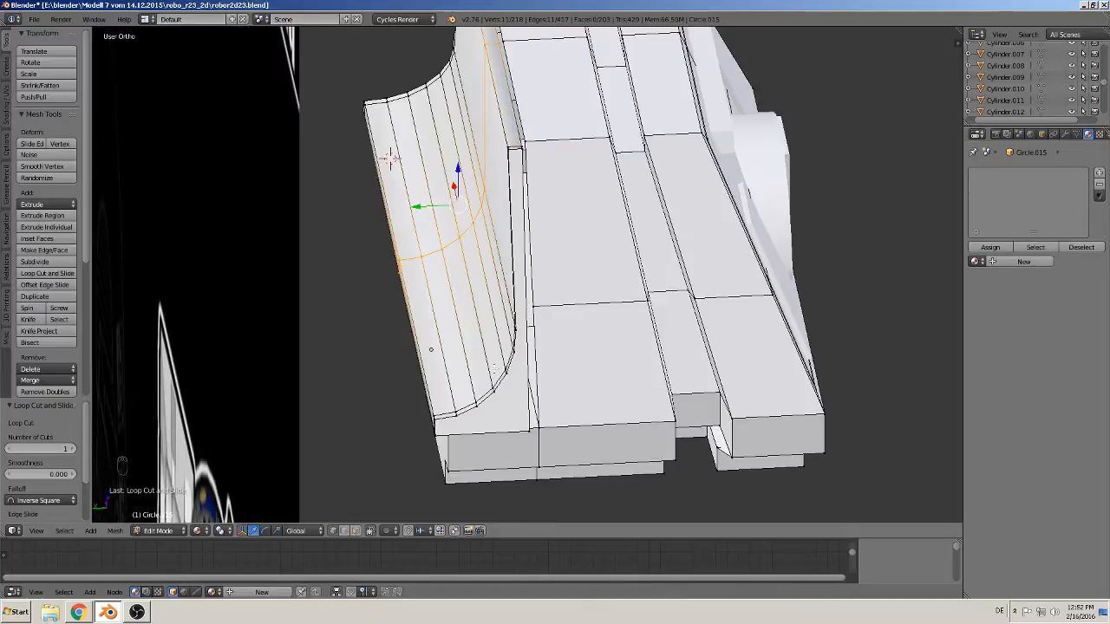
pyautogui.keyDown('alt'); pyautogui.rightClick(482, 394); pyautogui.keyUp('alt')
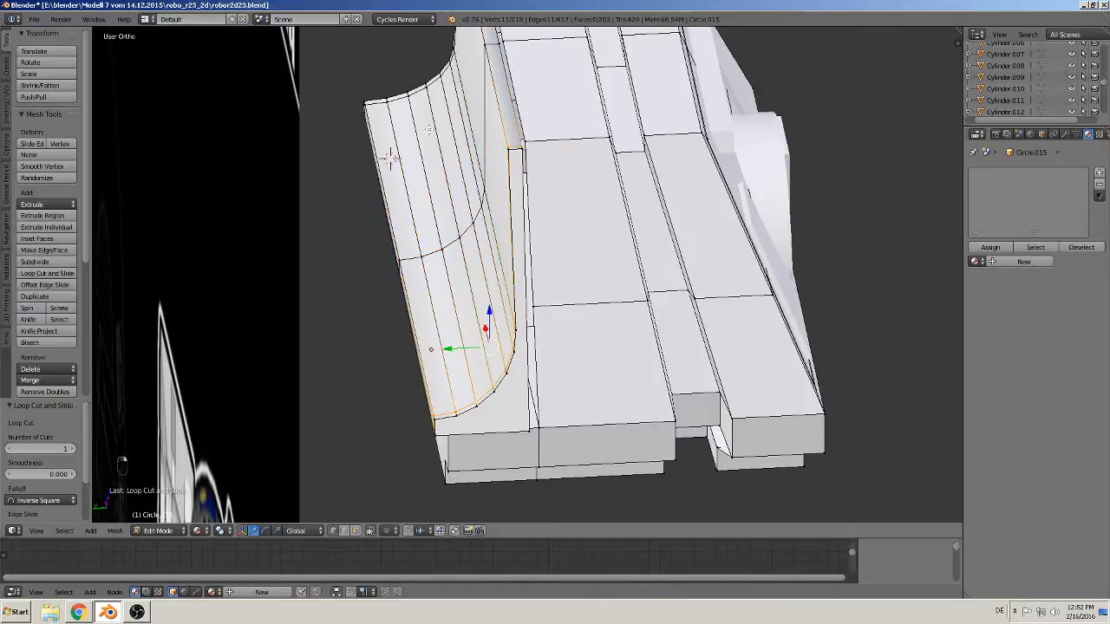
pyautogui.keyDown('alt'); pyautogui.keyDown('shift'); pyautogui.rightClick(419, 97); pyautogui.keyUp('shift'); pyautogui.keyUp('alt')
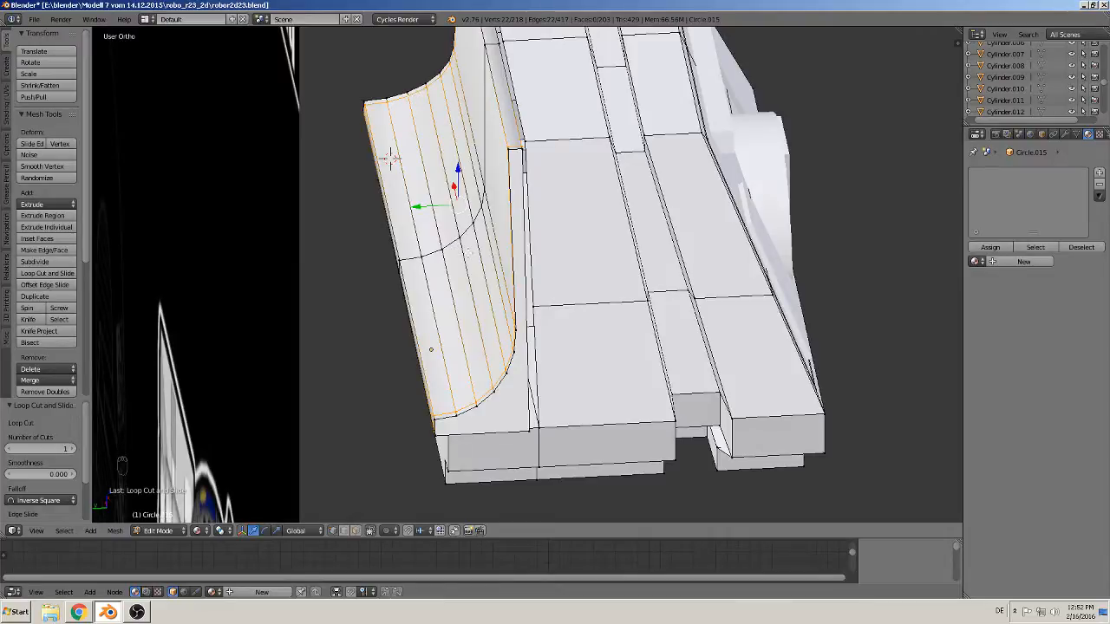
pyautogui.press('x')
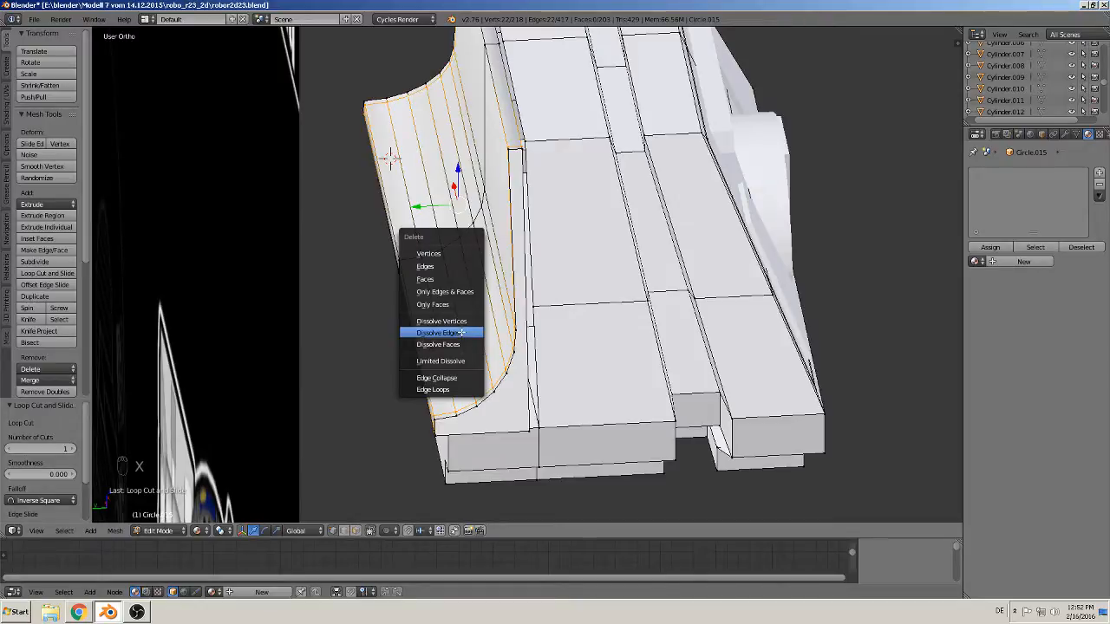
pyautogui.click(460, 333)
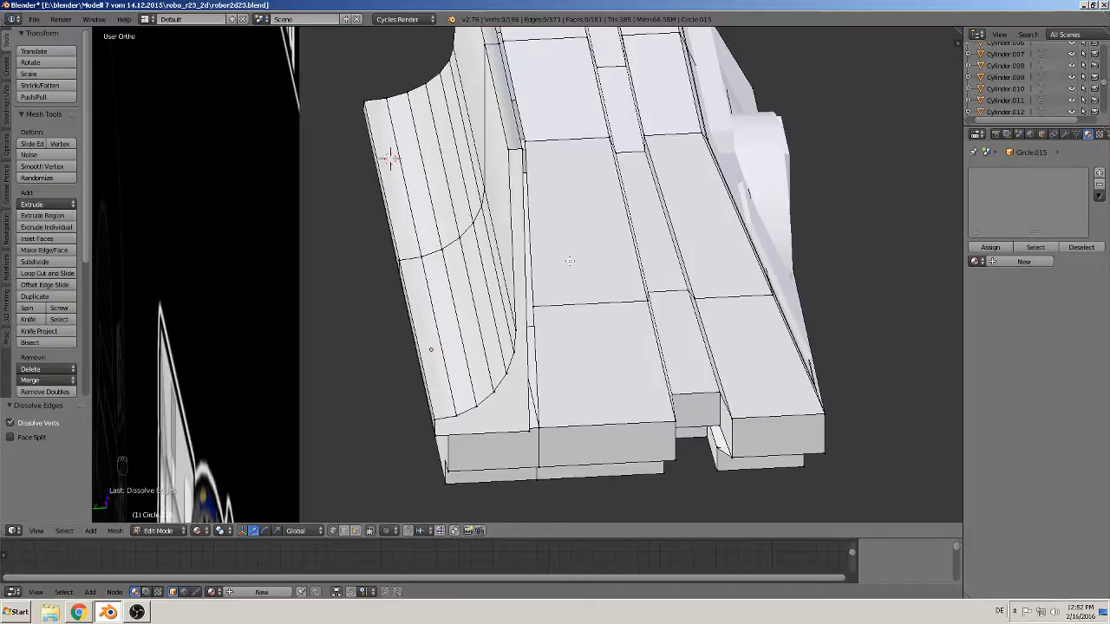
# Select the narrow face strip along the curved part's upper edge, move it 0.001 along X and scale it to 0.961 along X
pyautogui.moveTo(571, 262); pyautogui.dragTo(563, 287, button='middle')
pyautogui.moveTo(469, 256); pyautogui.dragTo(492, 271, button='middle')
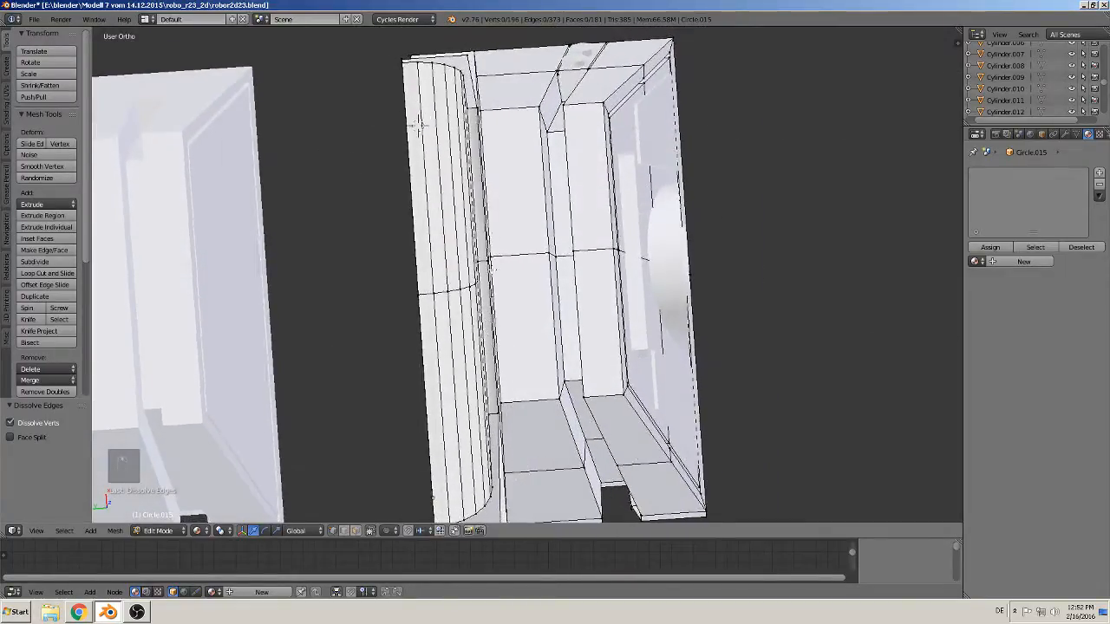
pyautogui.click(355, 531)
pyautogui.keyDown('alt'); pyautogui.rightClick(485, 262); pyautogui.keyUp('alt')
pyautogui.moveTo(523, 311); pyautogui.dragTo(523, 317, button='middle')
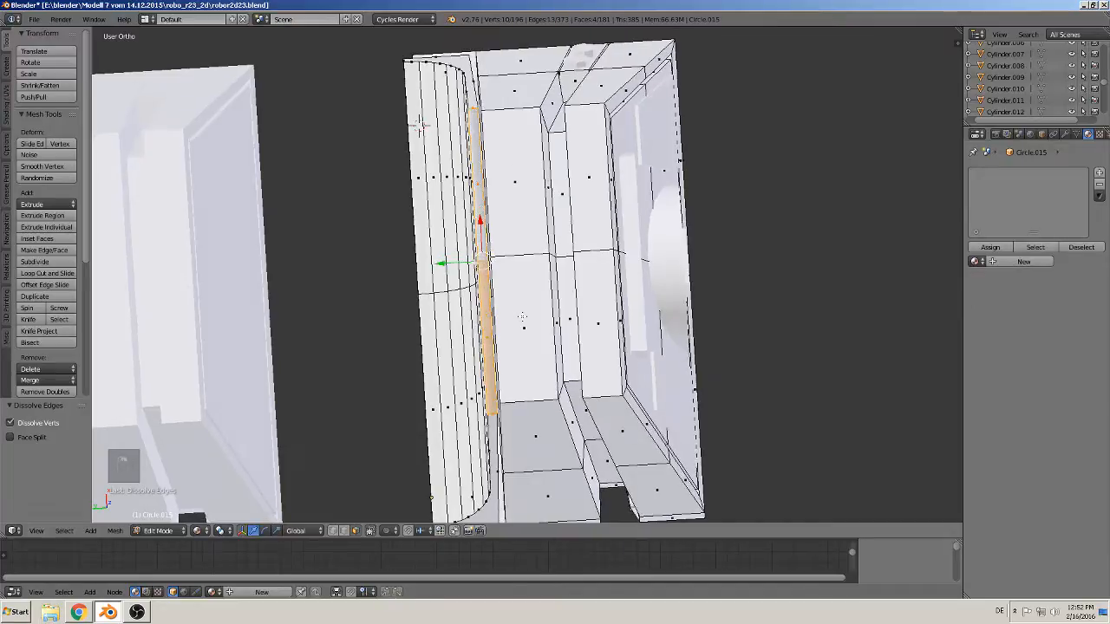
pyautogui.press('KP_7')
pyautogui.scroll(3, 518, 310)
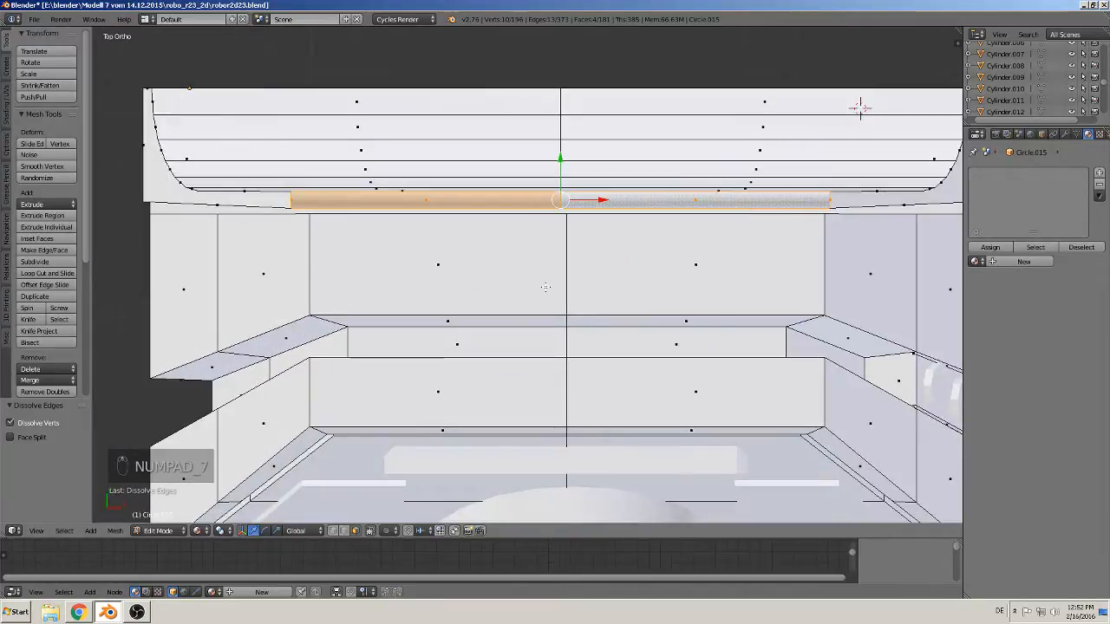
pyautogui.scroll(-1, 545, 287)
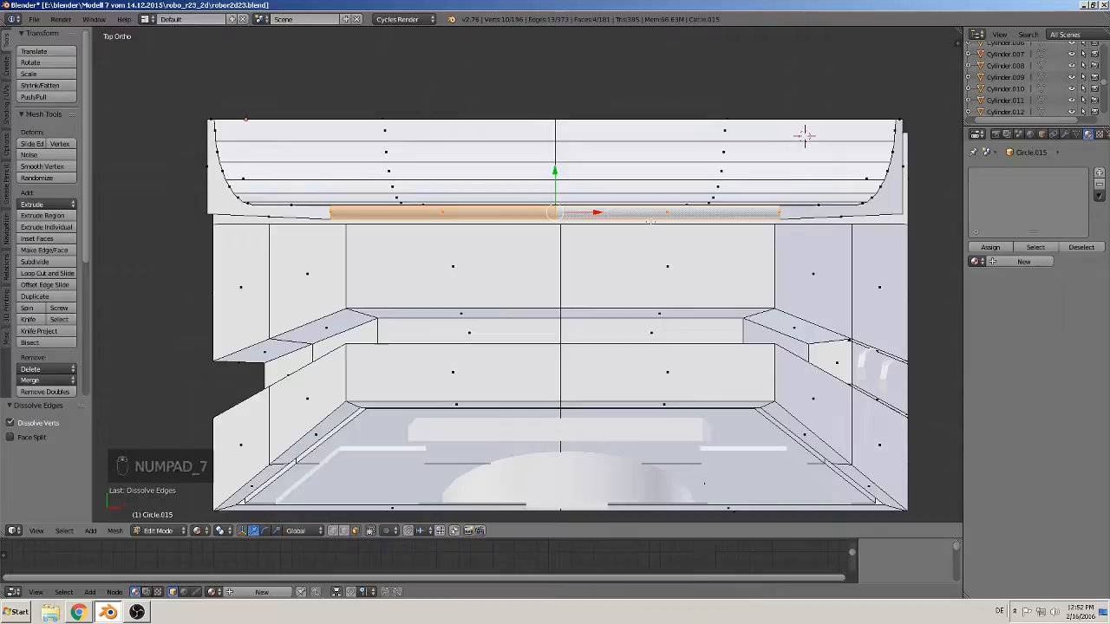
pyautogui.moveTo(597, 212); pyautogui.dragTo(598, 217)
pyautogui.press('s')
pyautogui.press('x')
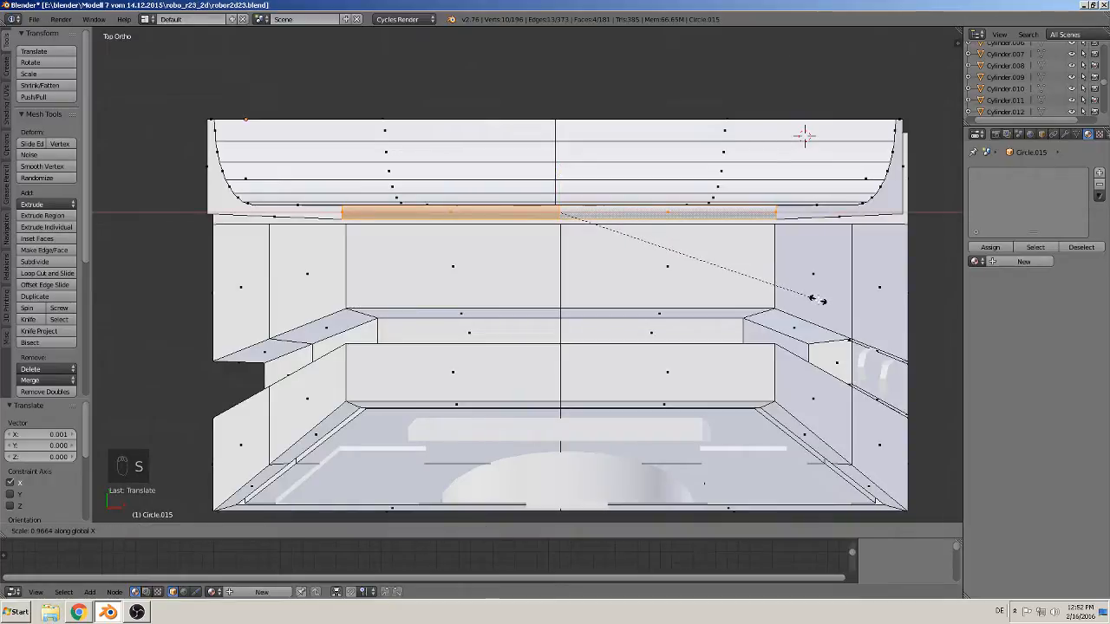
pyautogui.click(816, 299)
pyautogui.moveTo(653, 297); pyautogui.dragTo(738, 216, button='middle')
pyautogui.scroll(2, 677, 320)
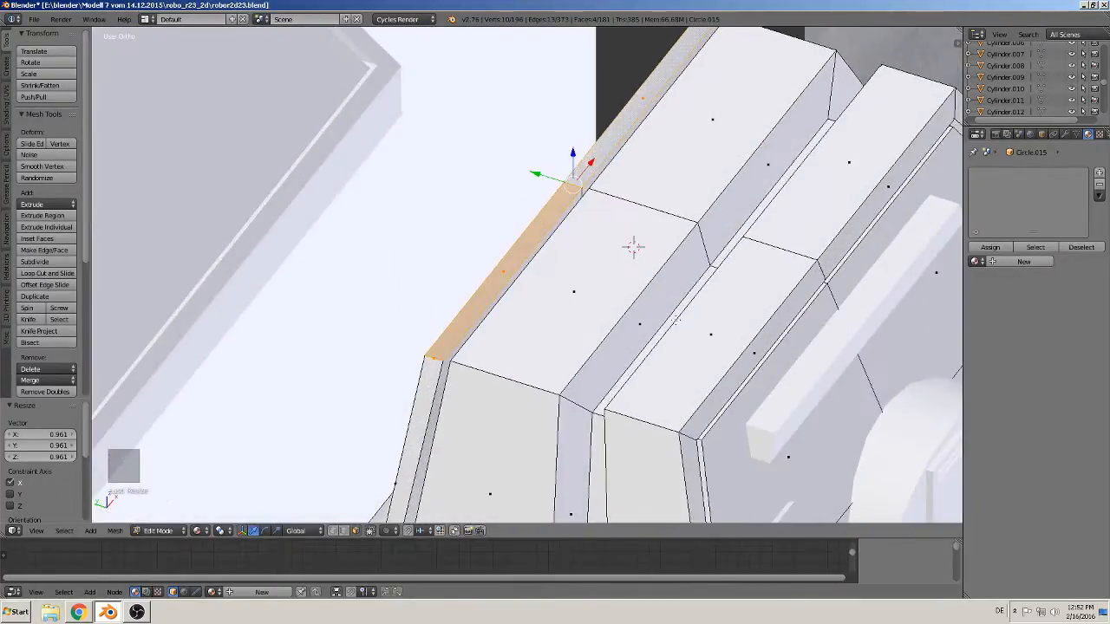
pyautogui.moveTo(675, 321); pyautogui.dragTo(804, 134, button='middle')
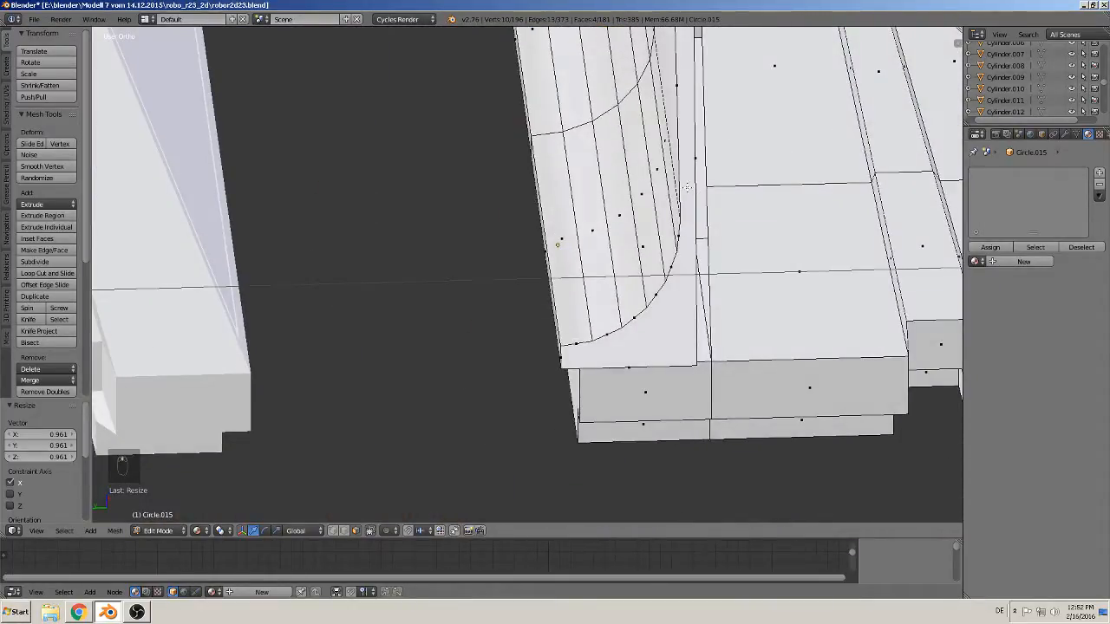
pyautogui.hotkey('ctrl', 'r')
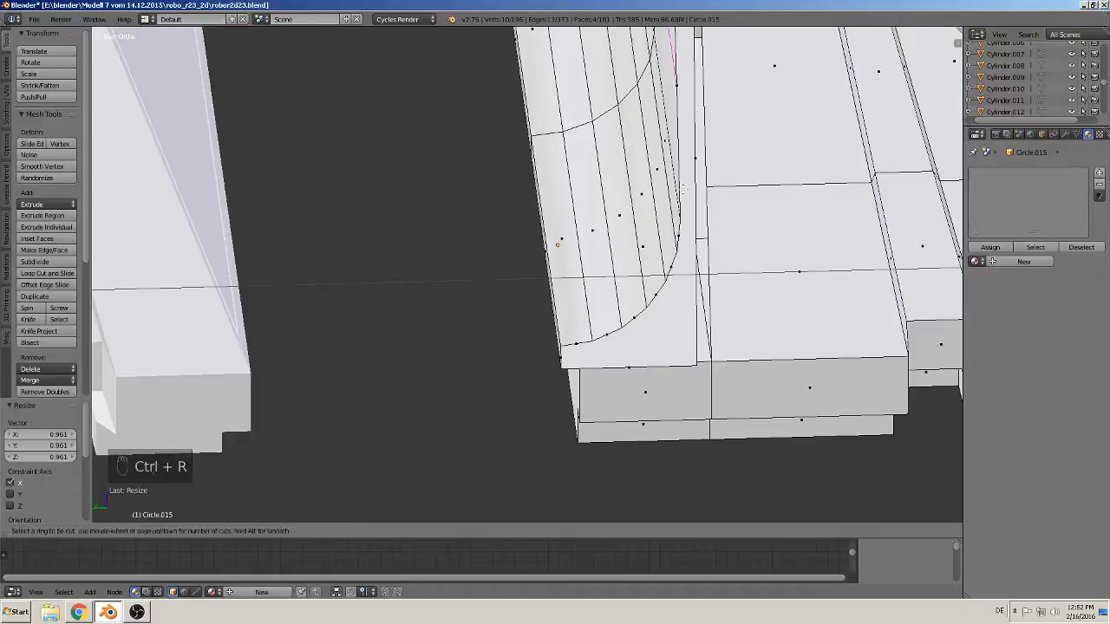
pyautogui.click(672, 176)
pyautogui.click(666, 180)
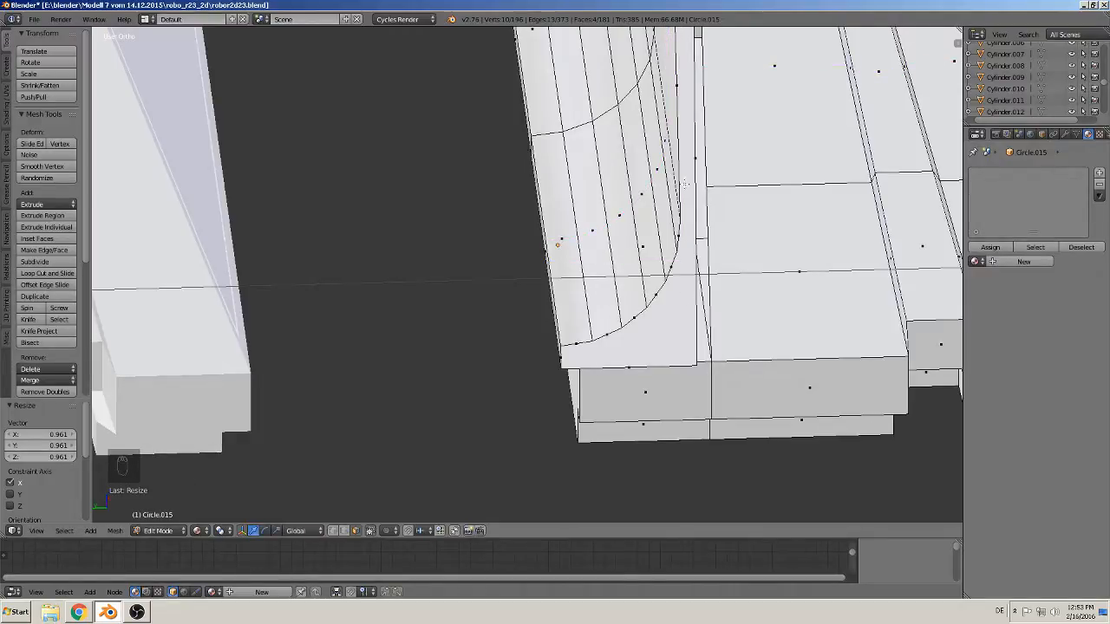
# Select the curved part's linked geometry and move it -0.002 along Y, closing the gap to the foot body
pyautogui.moveTo(732, 295); pyautogui.dragTo(616, 355, button='middle')
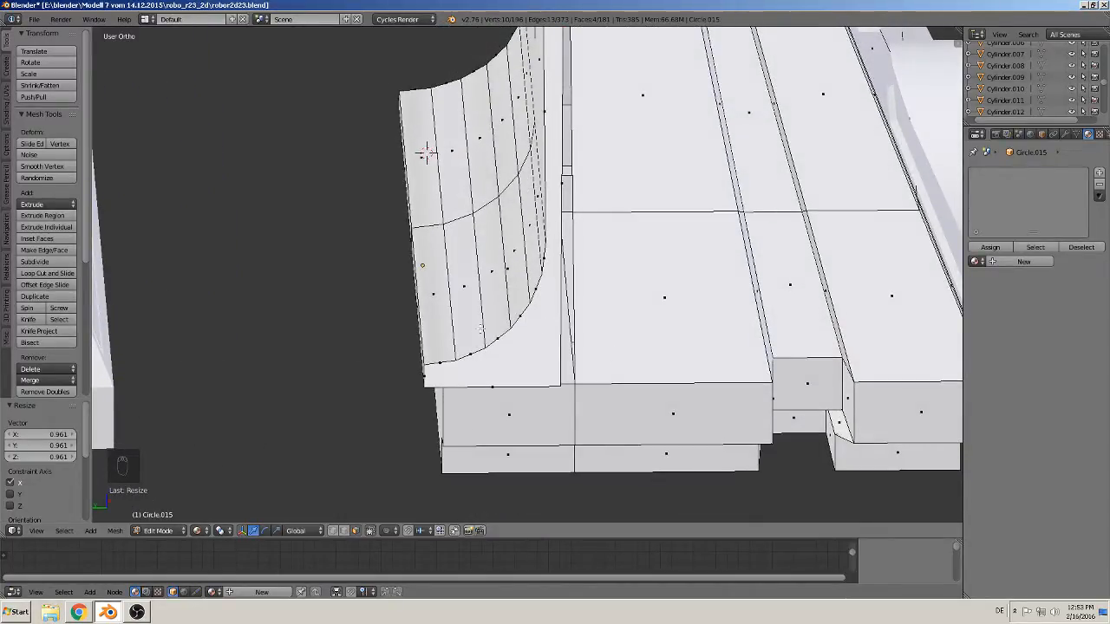
pyautogui.press('l')
pyautogui.moveTo(460, 163)
pyautogui.mouseDown(button='middle')
pyautogui.moveTo(469, 160)
pyautogui.moveTo(458, 159)
pyautogui.mouseUp(button='middle')
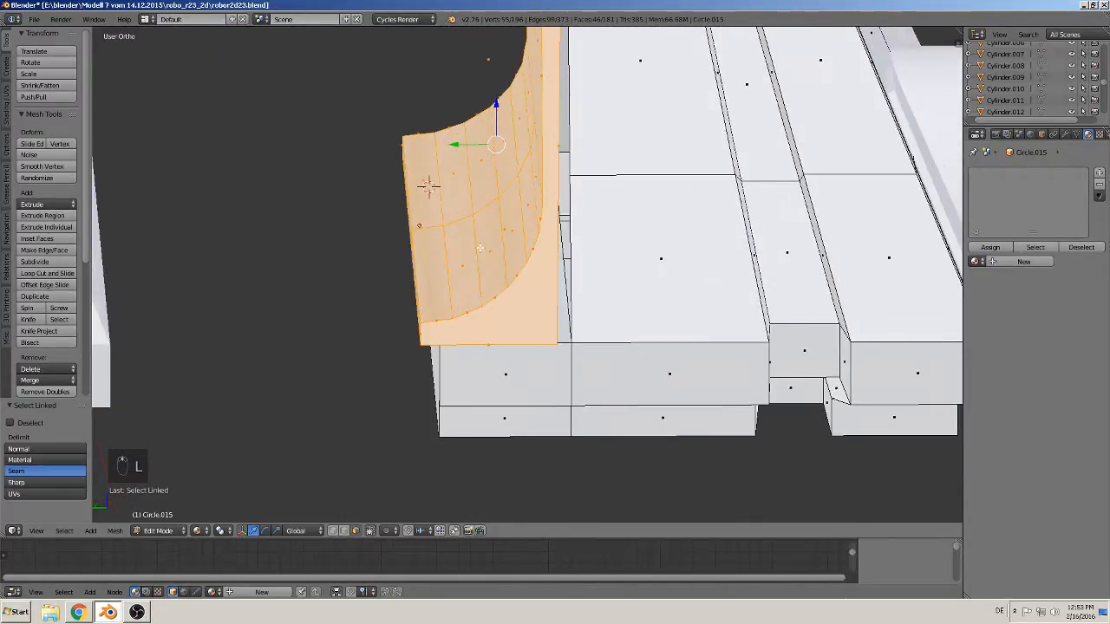
pyautogui.moveTo(455, 146); pyautogui.dragTo(474, 153)
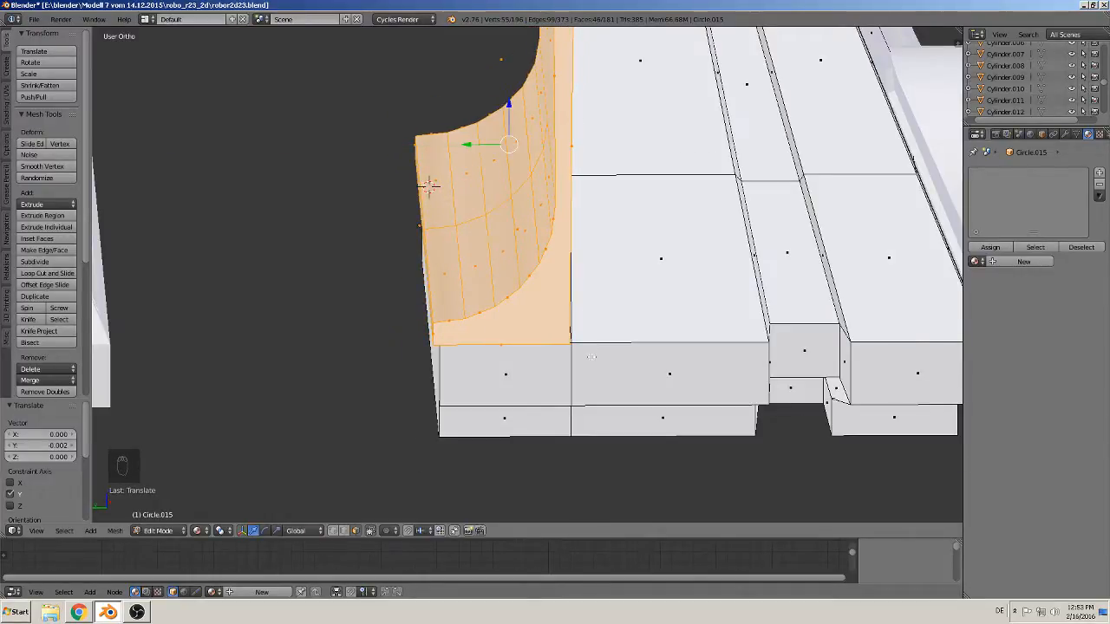
pyautogui.scroll(2, 576, 403)
pyautogui.scroll(2, 577, 403)
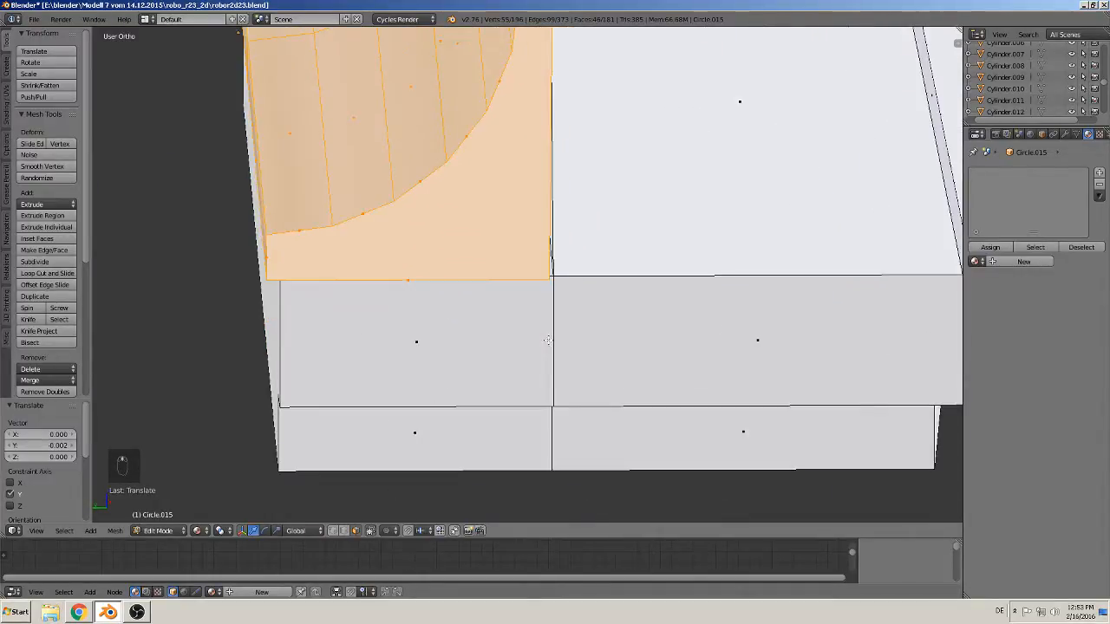
# In wireframe vertex editing, merge a vertex at the curved part's lower inner corner into the foot body's corner vertex, using At Last
pyautogui.click(197, 531)
pyautogui.click(222, 505)
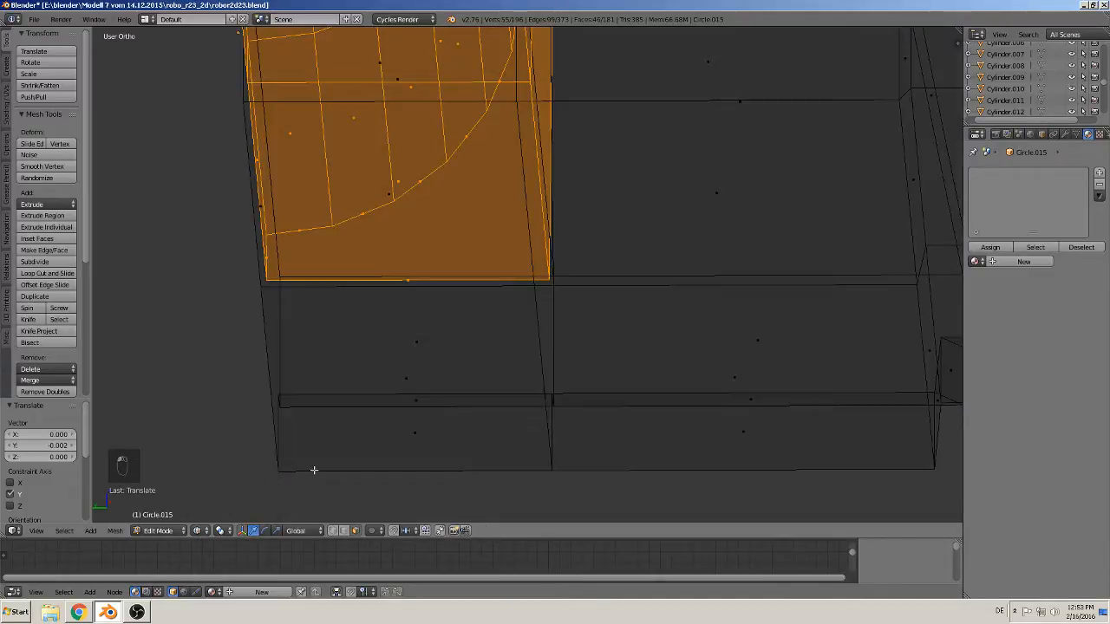
pyautogui.moveTo(310, 466); pyautogui.dragTo(319, 484, button='middle')
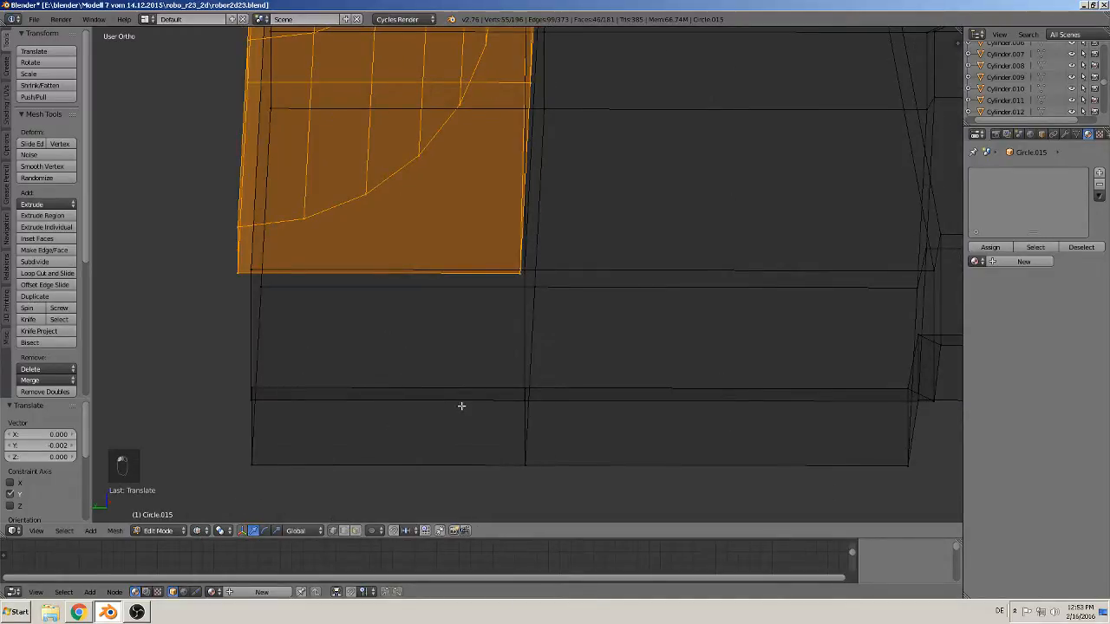
pyautogui.press('a')
pyautogui.rightClick(519, 274)
pyautogui.moveTo(519, 274); pyautogui.dragTo(492, 316, button='middle')
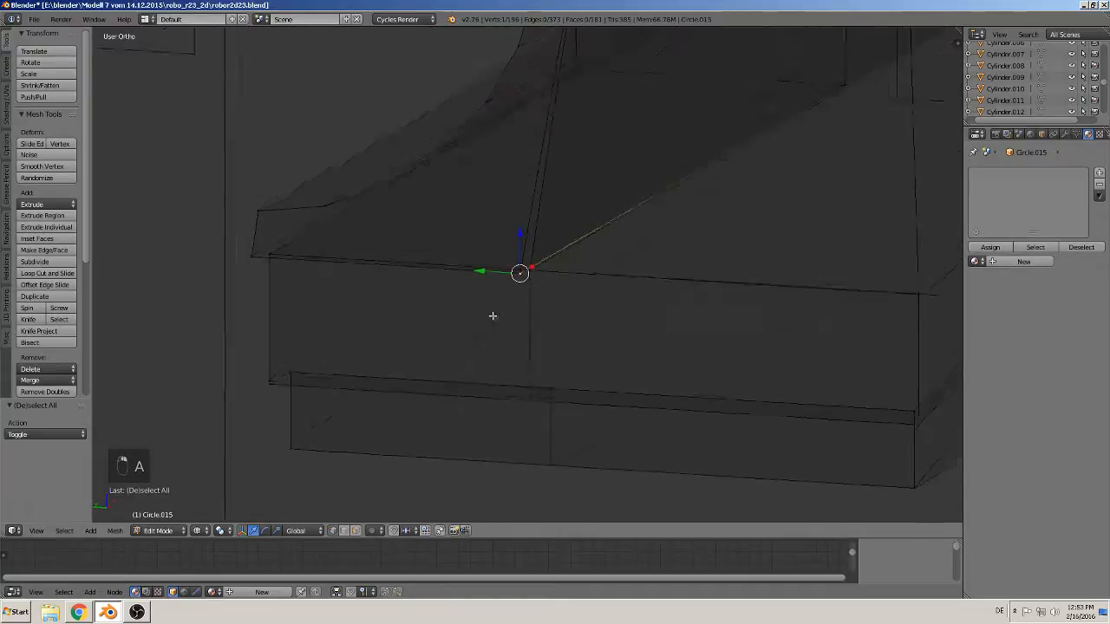
pyautogui.scroll(6, 505, 322)
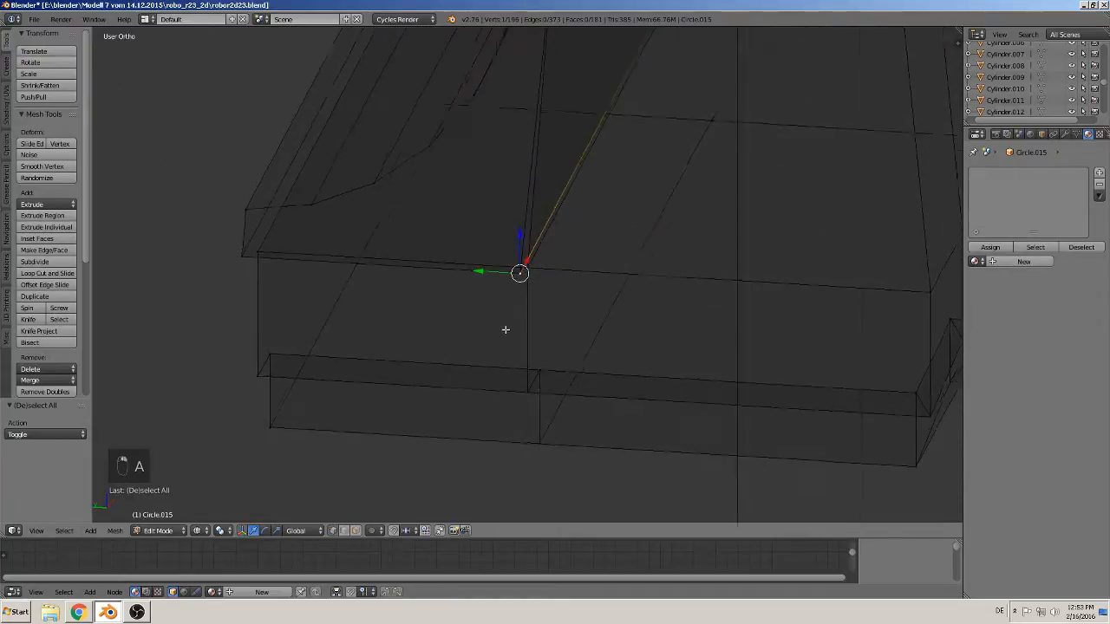
pyautogui.keyDown('shift'); pyautogui.rightClick(529, 250); pyautogui.keyUp('shift')
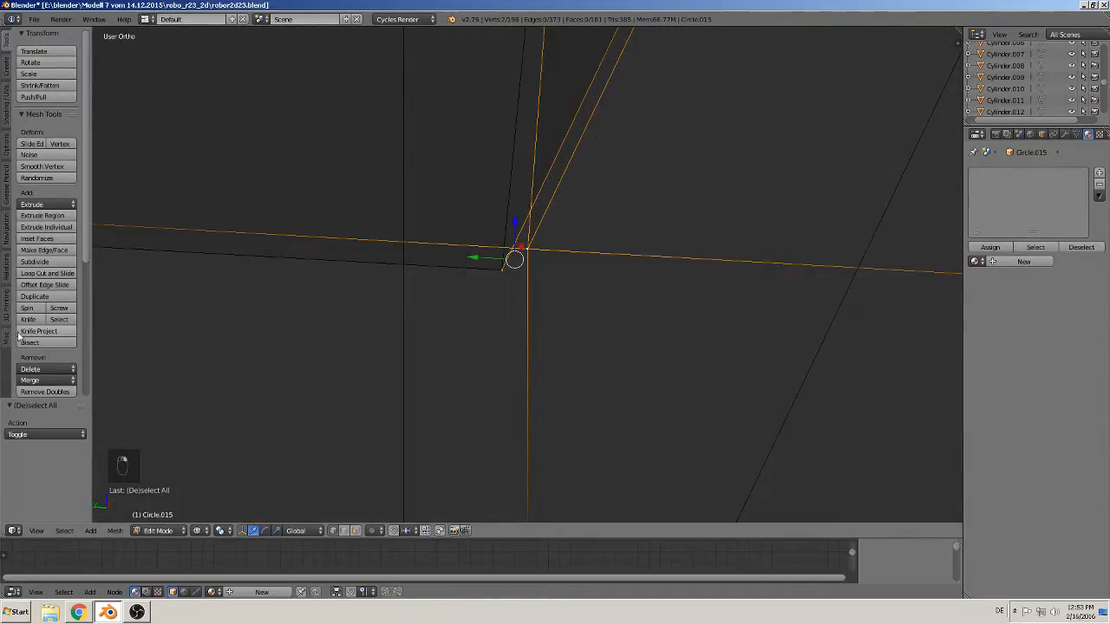
pyautogui.click(43, 380)
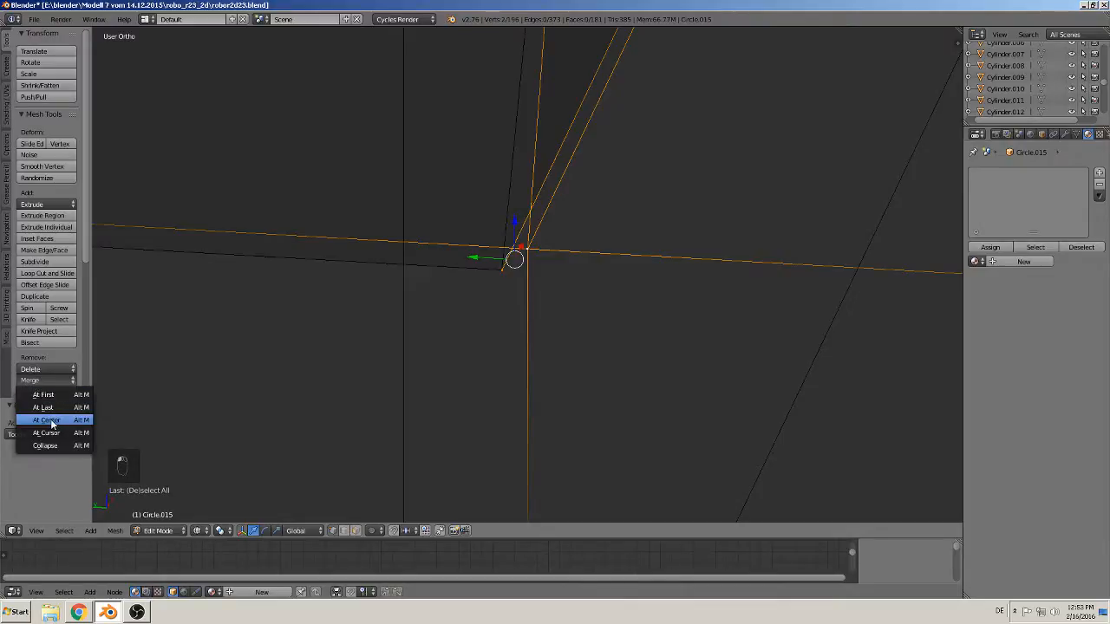
pyautogui.click(56, 408)
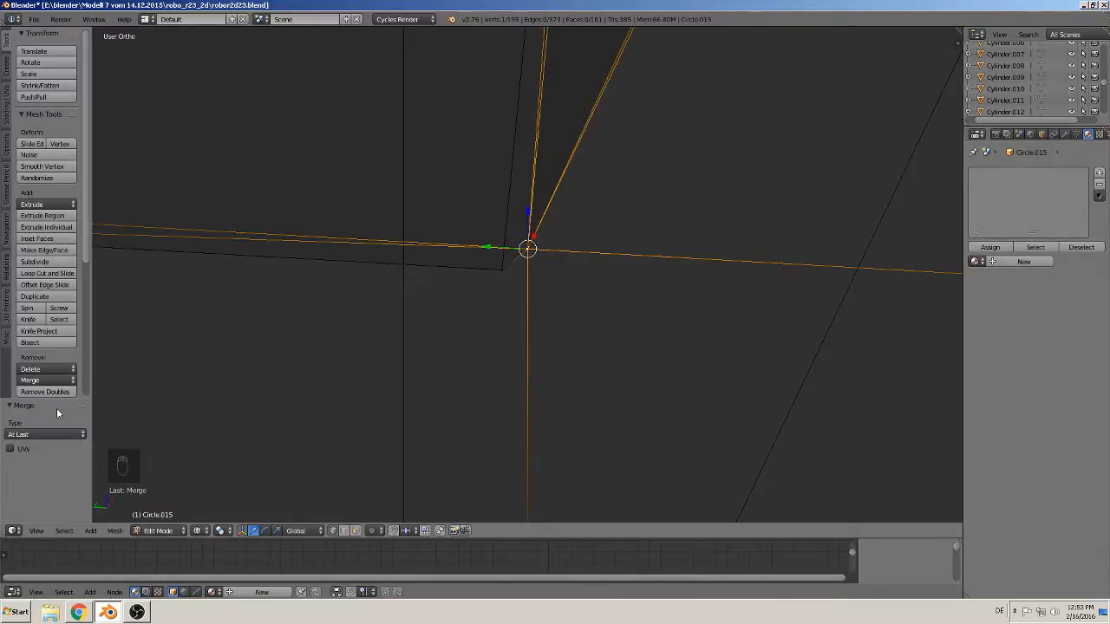
# Merge the remaining vertex at the curved part's lower inner corner into the same foot body corner vertex, using At Last
pyautogui.rightClick(500, 266)
pyautogui.keyDown('shift'); pyautogui.rightClick(528, 248); pyautogui.keyUp('shift')
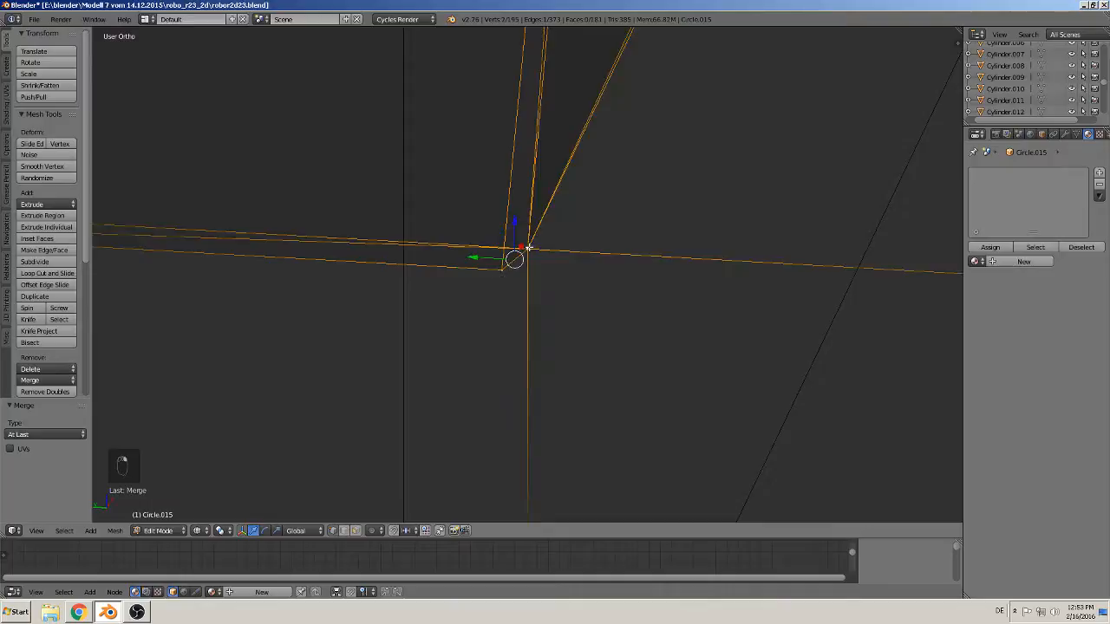
pyautogui.click(43, 379)
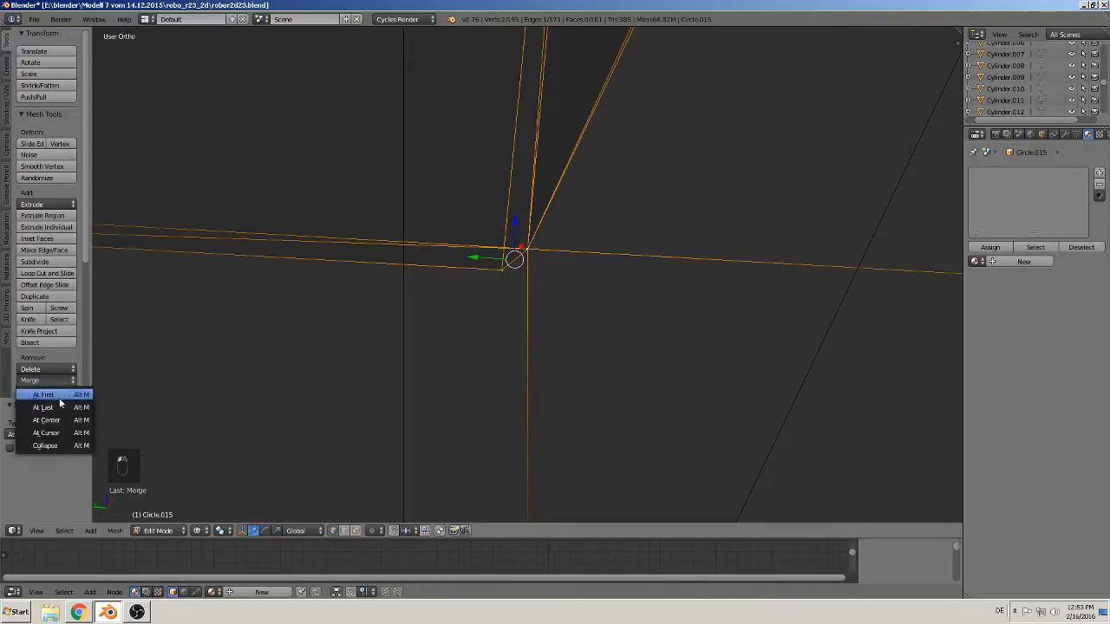
pyautogui.click(57, 408)
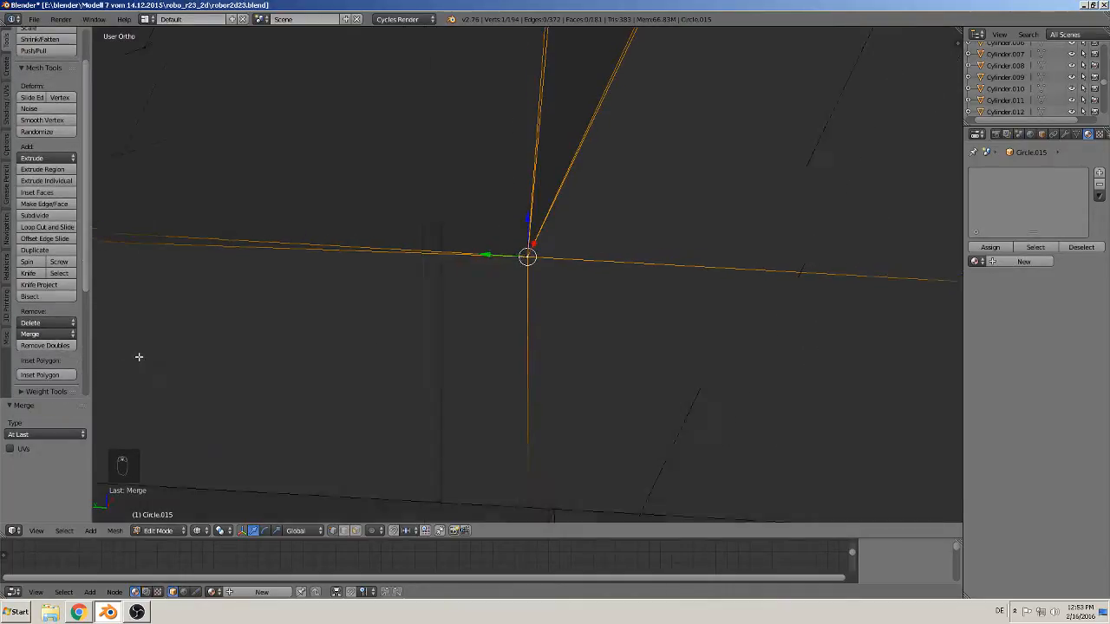
# Merge the doubled vertices at the curved part's lower outer corner into the foot body's corner vertex in two merges, using At Last
pyautogui.moveTo(209, 332); pyautogui.dragTo(373, 352, button='middle')
pyautogui.scroll(4, 389, 342)
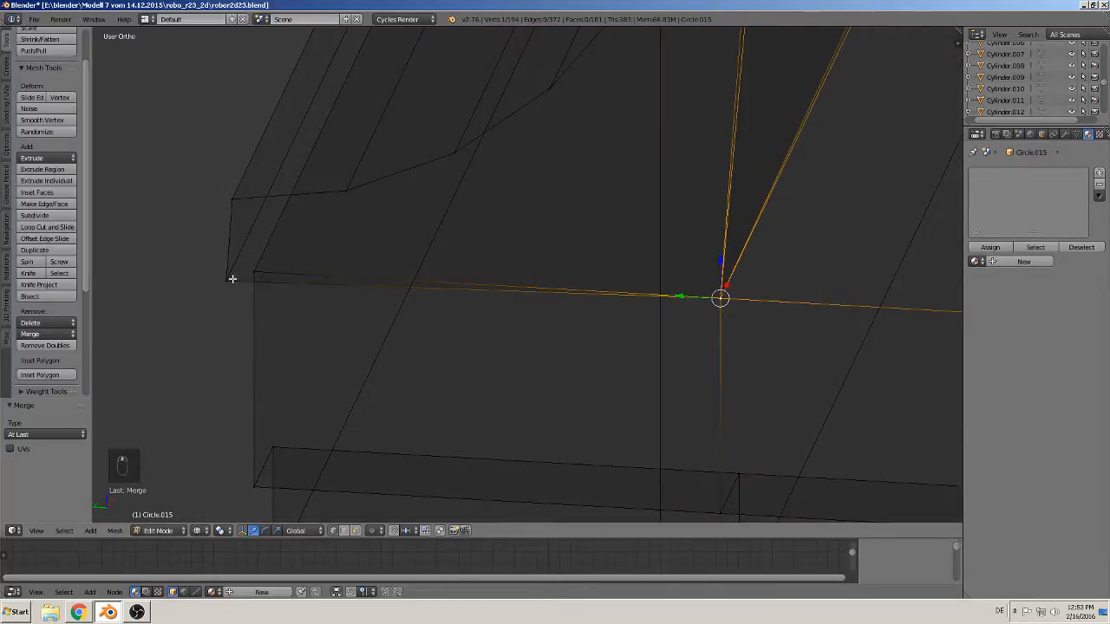
pyautogui.rightClick(232, 279)
pyautogui.keyDown('shift'); pyautogui.rightClick(259, 269); pyautogui.keyUp('shift')
pyautogui.click(47, 334)
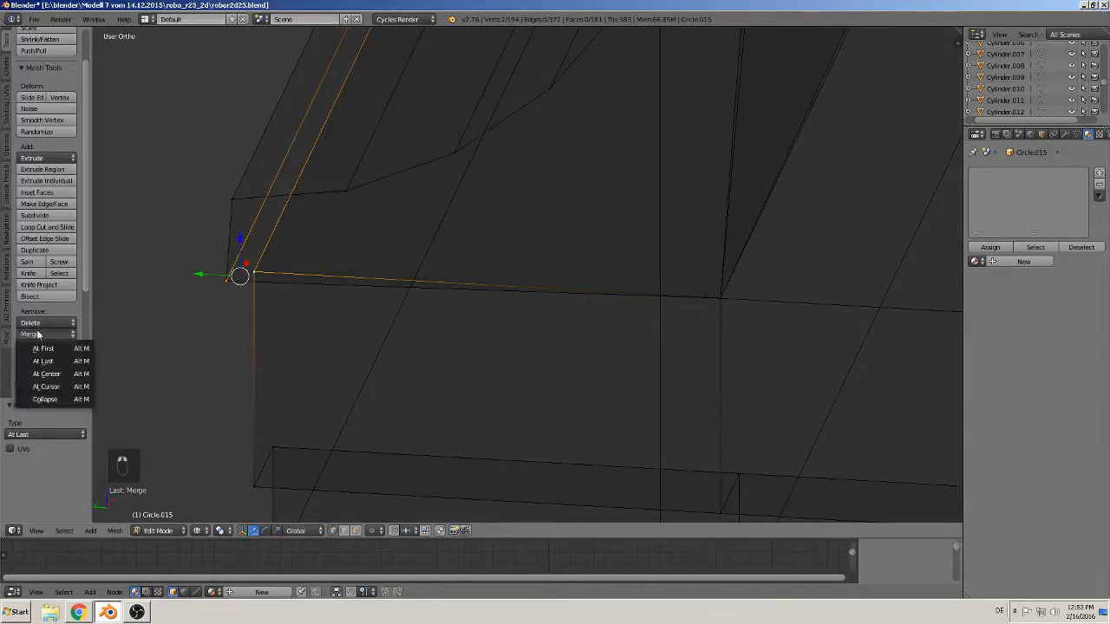
pyautogui.click(56, 361)
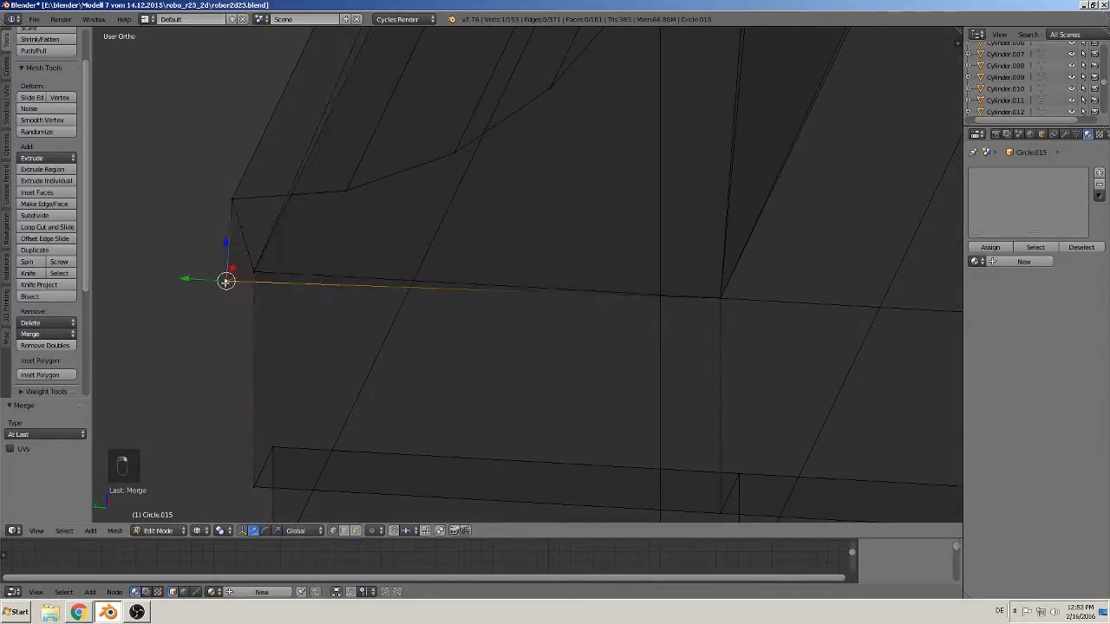
pyautogui.click(47, 334)
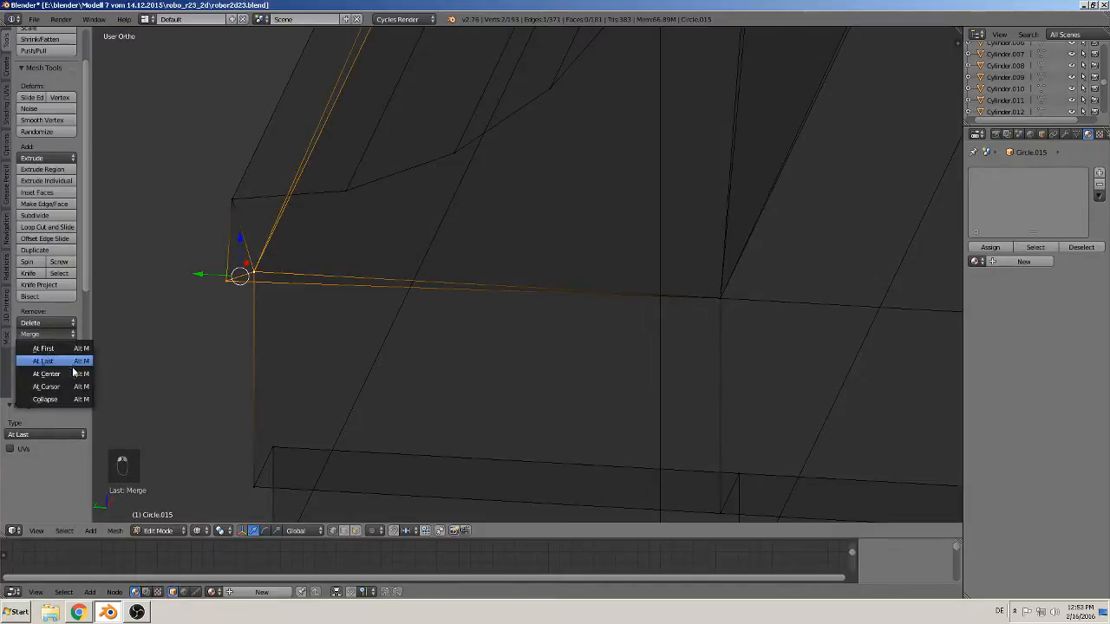
pyautogui.click(61, 362)
pyautogui.scroll(-3, 171, 359)
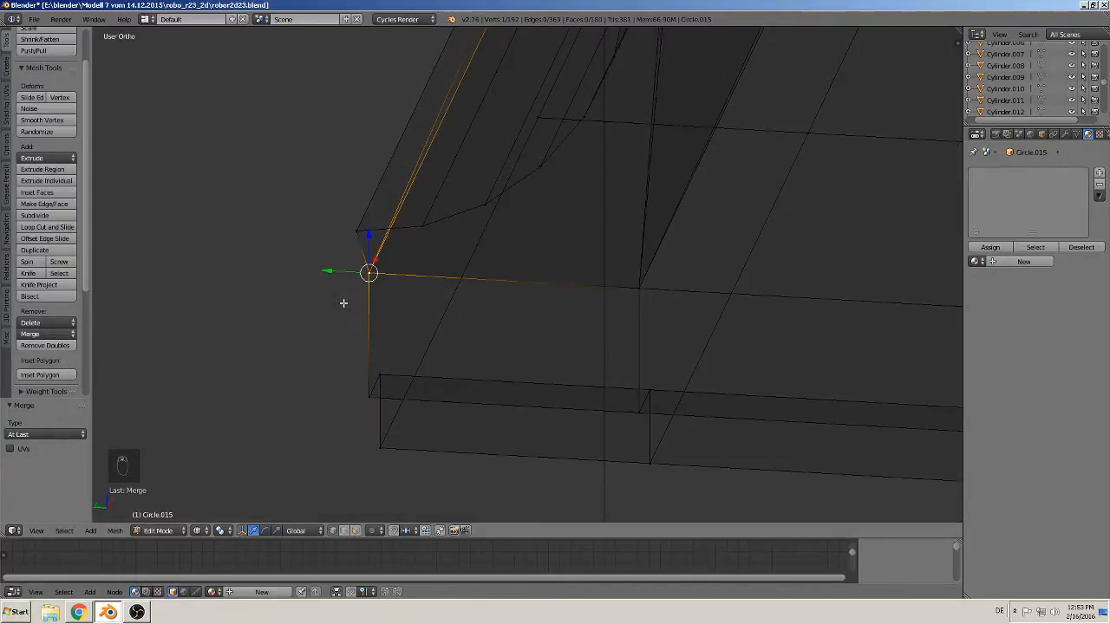
# Merge the first doubled vertex pair along the foot body's sloping upper edge into the body's vertex, using At Last
pyautogui.moveTo(359, 288); pyautogui.dragTo(414, 296, button='middle')
pyautogui.scroll(-1, 320, 292)
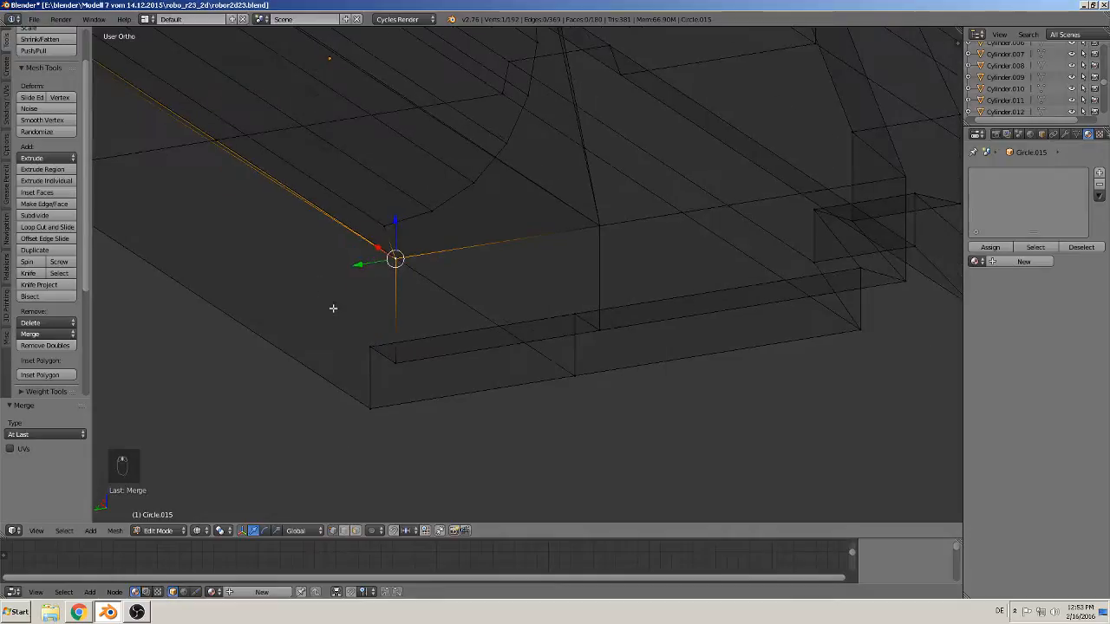
pyautogui.scroll(-1, 332, 307)
pyautogui.keyDown('shift'); pyautogui.moveTo(333, 277); pyautogui.dragTo(500, 402, button='middle'); pyautogui.keyUp('shift')
pyautogui.keyDown('shift'); pyautogui.moveTo(577, 274); pyautogui.dragTo(364, 503, button='middle'); pyautogui.keyUp('shift')
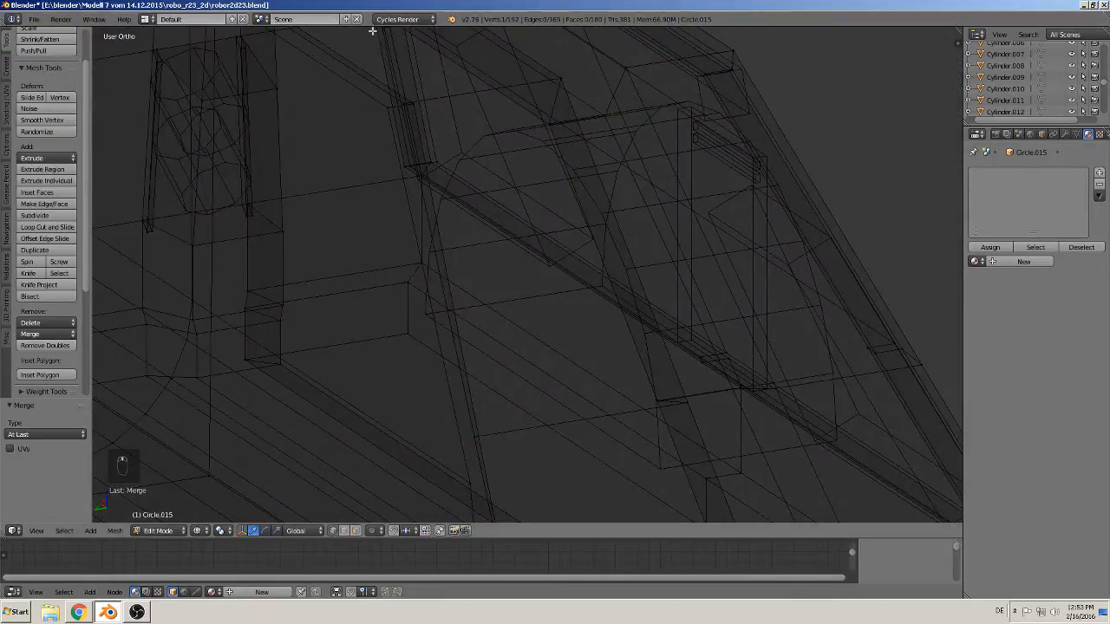
pyautogui.moveTo(372, 31)
pyautogui.keyDown('shift'); pyautogui.mouseDown(button='middle')
pyautogui.moveTo(382, 90)
pyautogui.moveTo(333, 88)
pyautogui.mouseUp(button='middle'); pyautogui.keyUp('shift')
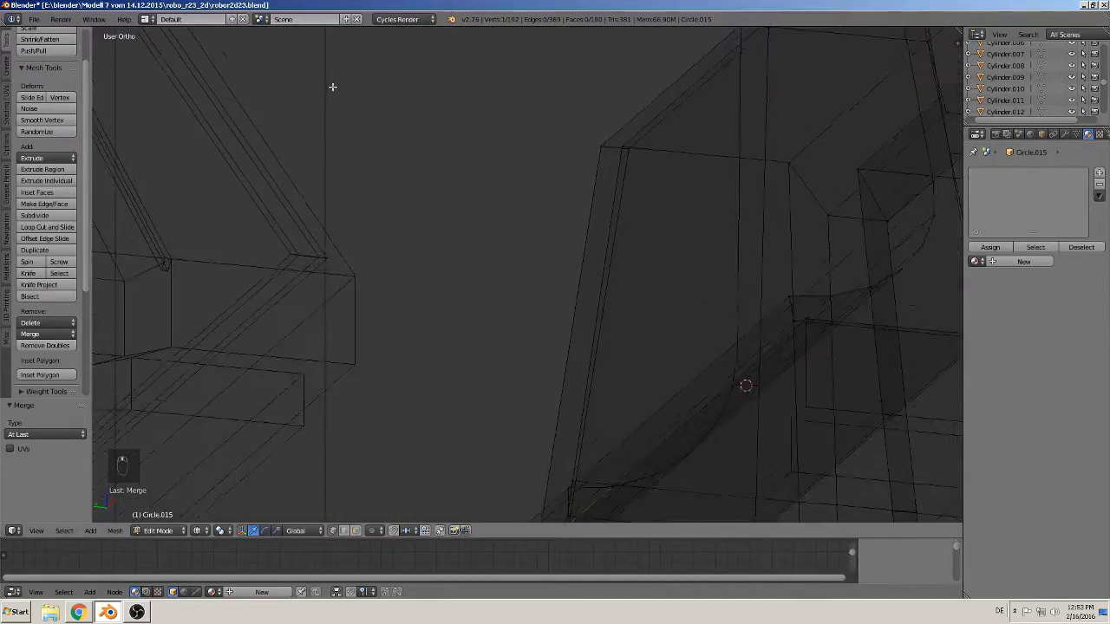
pyautogui.keyDown('shift'); pyautogui.moveTo(534, 90); pyautogui.dragTo(534, 118, button='middle'); pyautogui.keyUp('shift')
pyautogui.keyDown('shift'); pyautogui.moveTo(635, 224); pyautogui.dragTo(527, 238, button='middle'); pyautogui.keyUp('shift')
pyautogui.scroll(1, 520, 233)
pyautogui.scroll(3, 512, 222)
pyautogui.keyDown('shift'); pyautogui.moveTo(476, 163); pyautogui.dragTo(543, 292, button='middle'); pyautogui.keyUp('shift')
pyautogui.rightClick(512, 200)
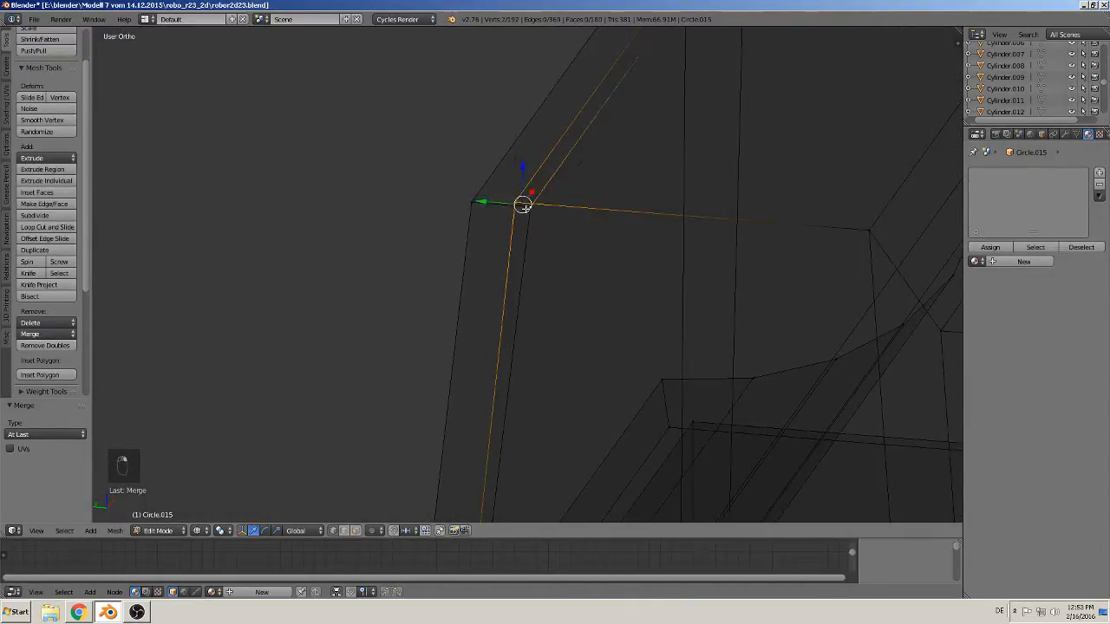
pyautogui.click(43, 335)
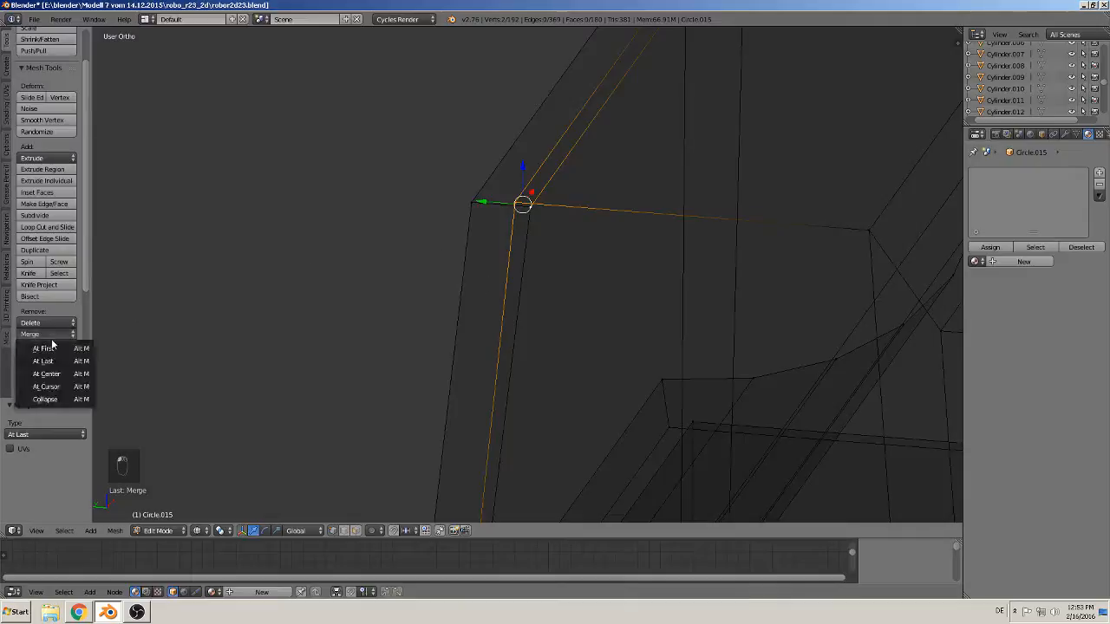
pyautogui.click(67, 363)
# Merge the next two doubled vertex pairs further up the sloping upper edge, each with At Last
pyautogui.scroll(-8, 524, 244)
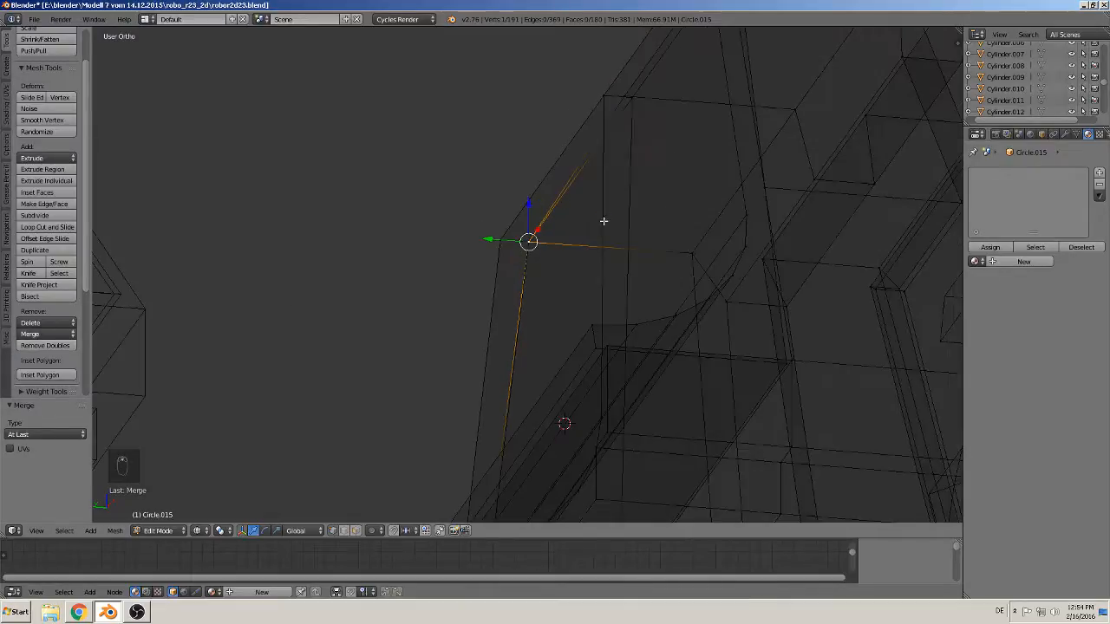
pyautogui.scroll(-2, 441, 432)
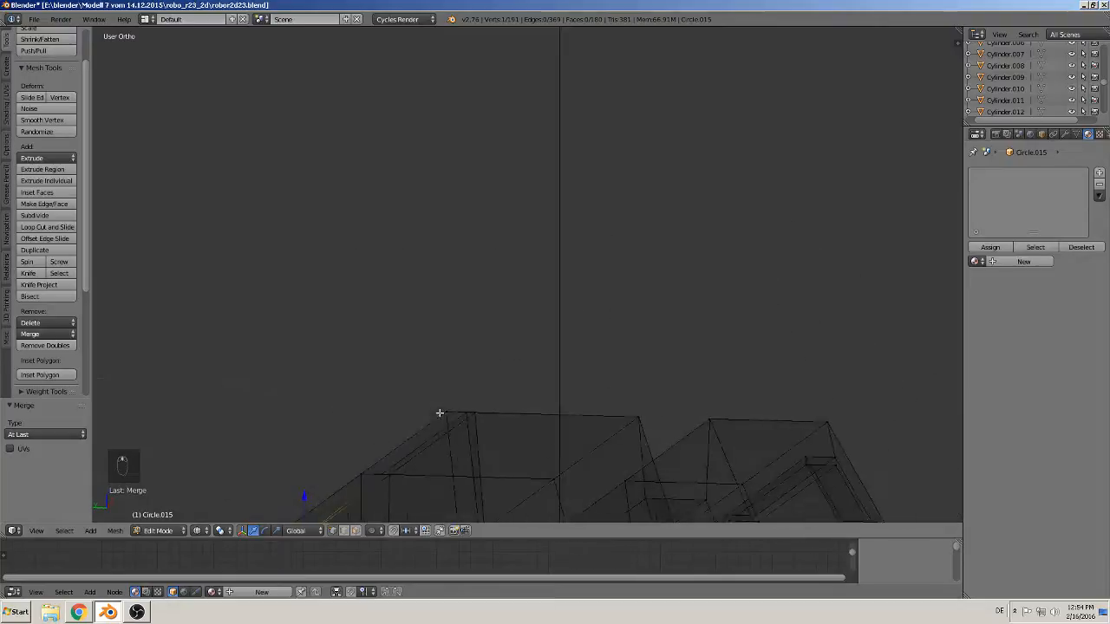
pyautogui.scroll(8, 436, 443)
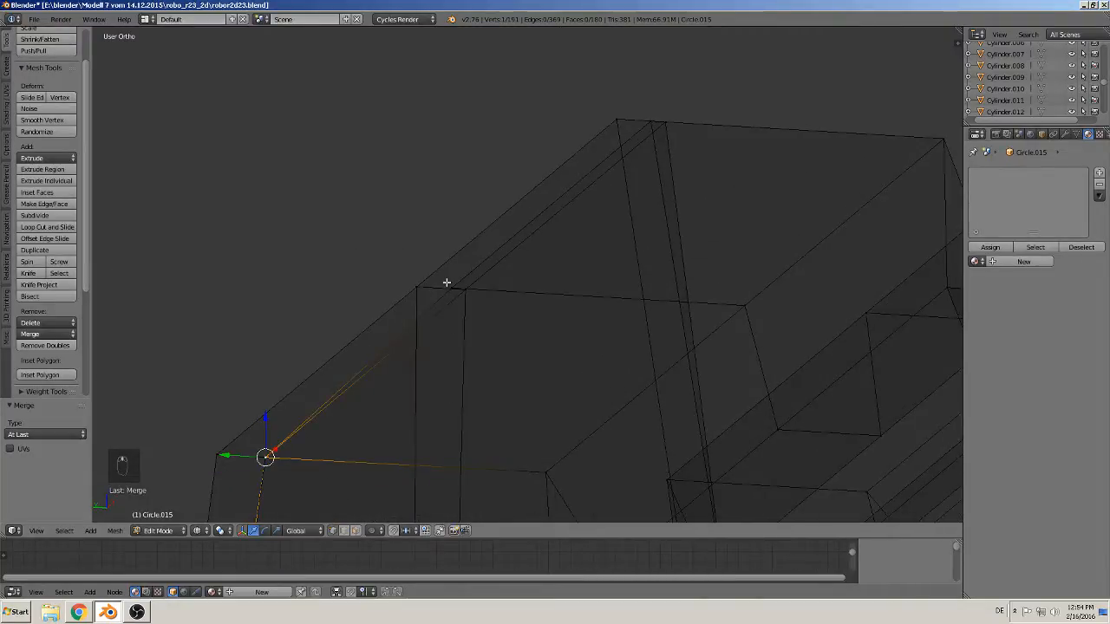
pyautogui.rightClick(448, 286)
pyautogui.keyDown('shift'); pyautogui.rightClick(469, 295); pyautogui.keyUp('shift')
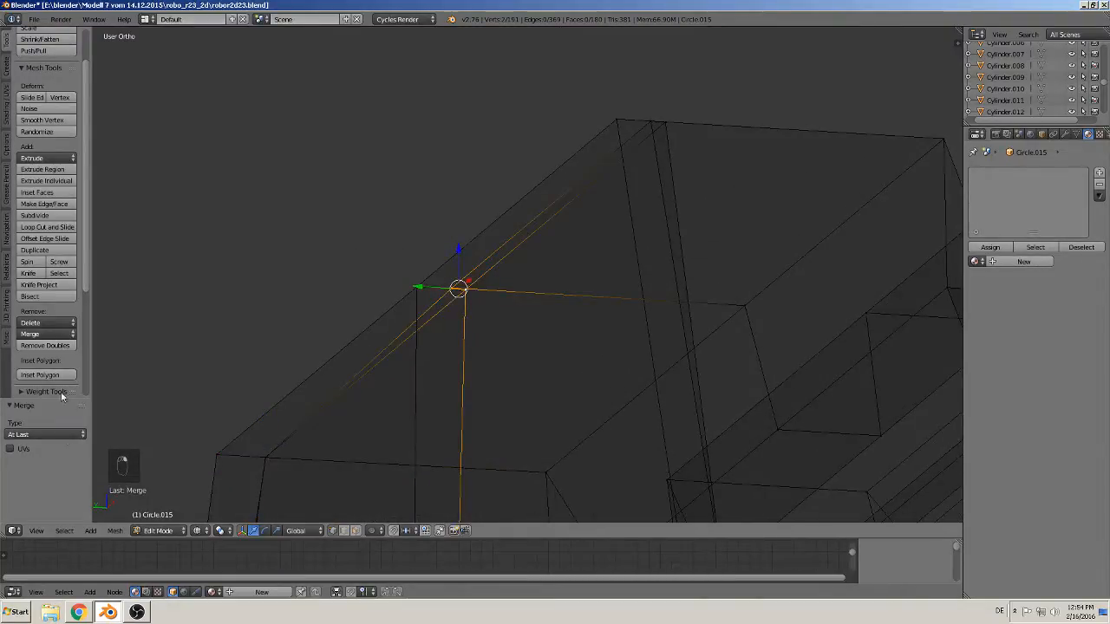
pyautogui.click(50, 337)
pyautogui.click(41, 362)
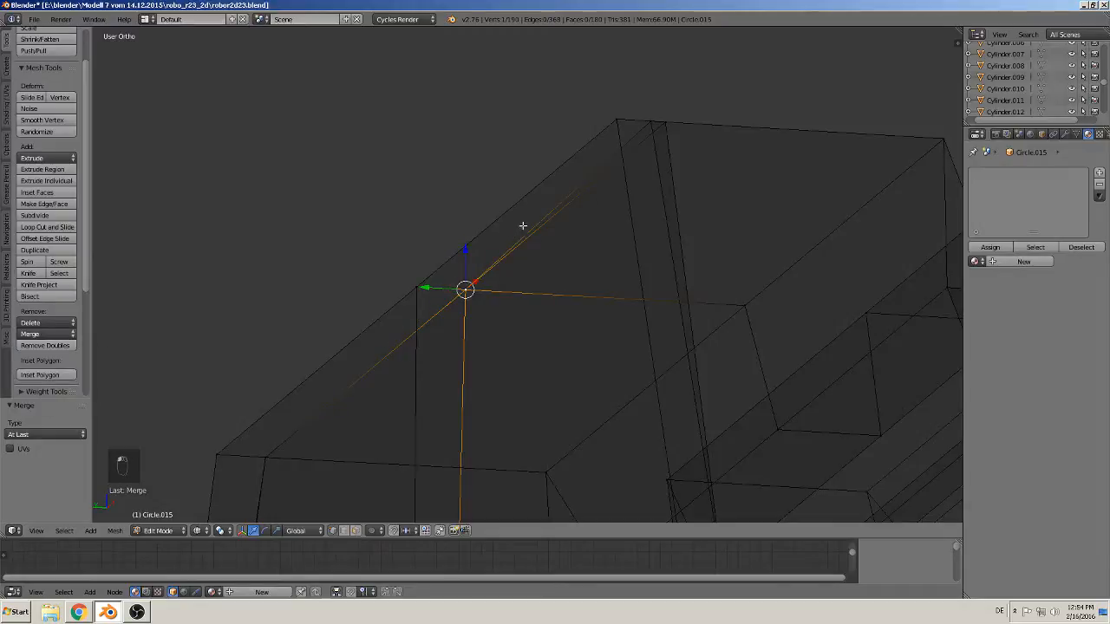
pyautogui.keyDown('shift'); pyautogui.rightClick(652, 120); pyautogui.keyUp('shift')
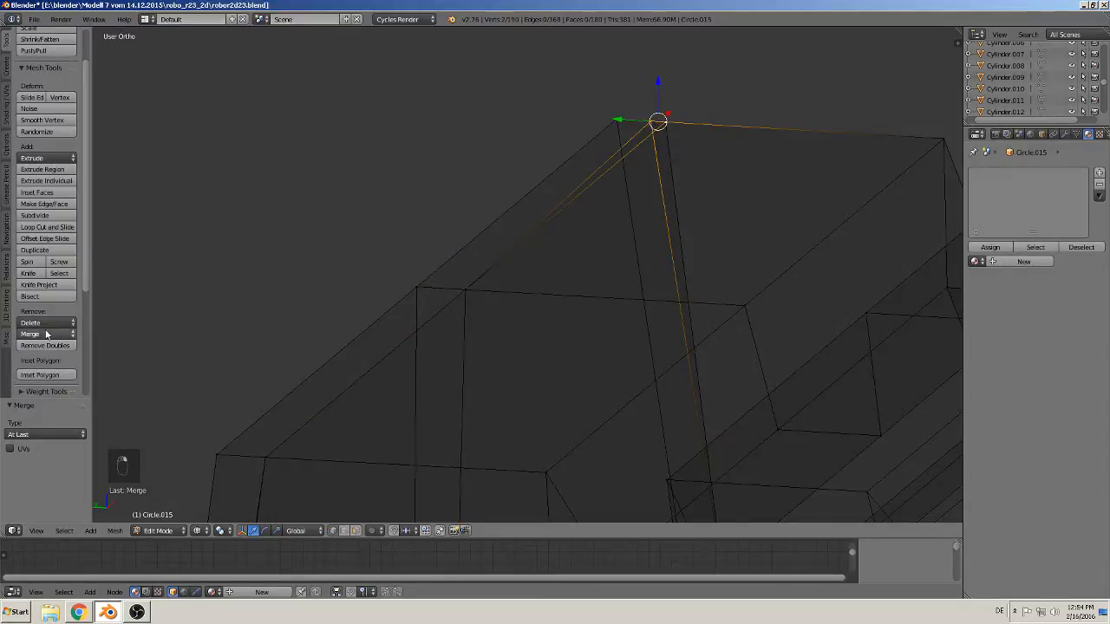
pyautogui.click(50, 336)
pyautogui.click(42, 360)
# At the opposite end of the foot, merge a vertex at the curved part's lower inner corner into the body's corner vertex, using At Last
pyautogui.moveTo(339, 352); pyautogui.dragTo(606, 297, button='middle')
pyautogui.keyDown('shift'); pyautogui.rightClick(533, 371); pyautogui.keyUp('shift')
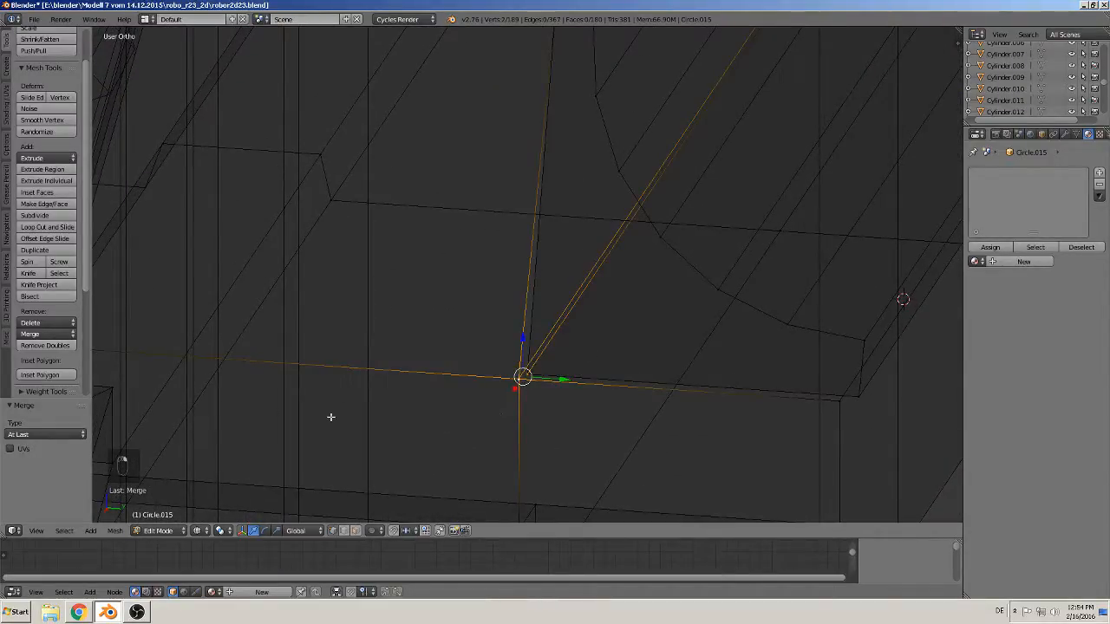
pyautogui.click(26, 335)
pyautogui.moveTo(508, 355); pyautogui.dragTo(515, 366, button='right')
pyautogui.rightClick(512, 364)
pyautogui.press('a')
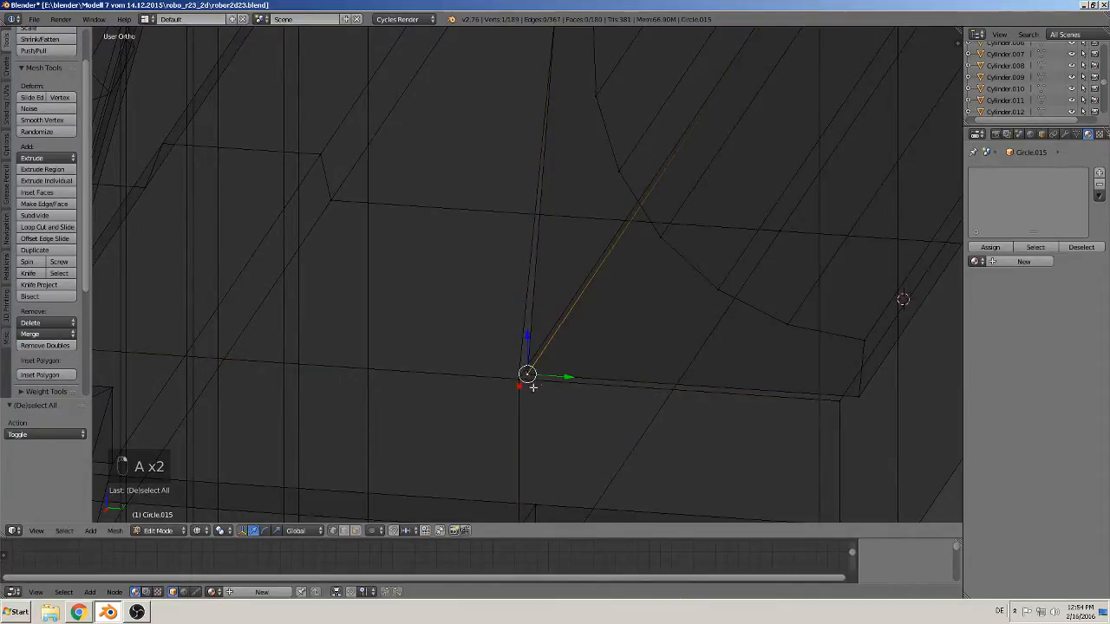
pyautogui.keyDown('shift'); pyautogui.rightClick(515, 381); pyautogui.keyUp('shift')
pyautogui.click(45, 335)
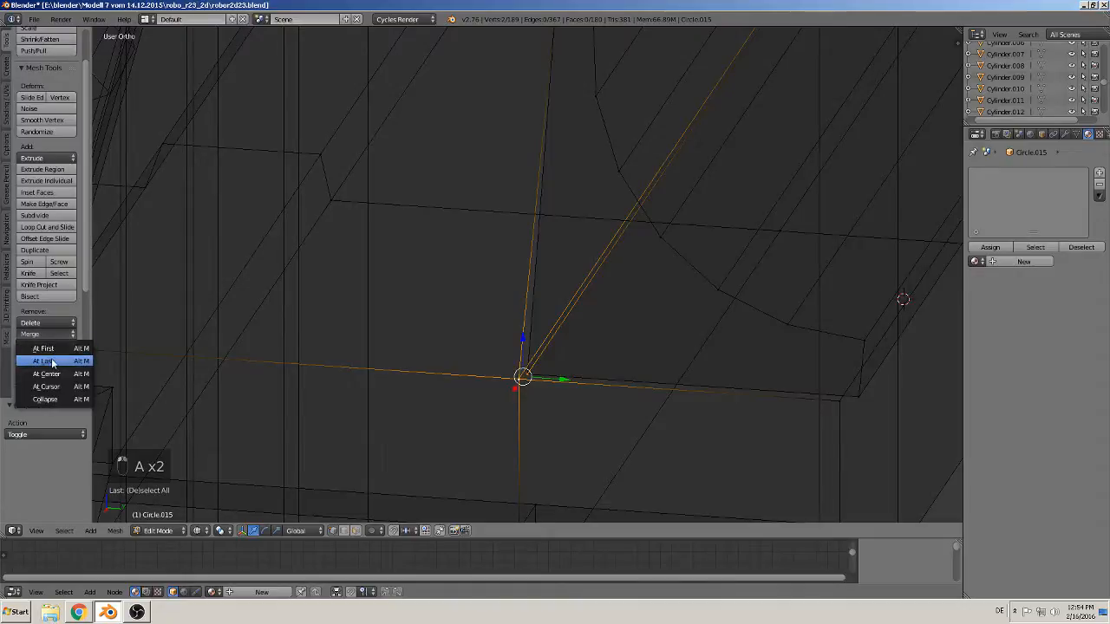
pyautogui.click(52, 362)
# Merge the remaining vertex at this end's lower inner corner into the same foot body corner vertex, using At Last
pyautogui.scroll(-1, 717, 454)
pyautogui.keyDown('shift'); pyautogui.moveTo(716, 454); pyautogui.dragTo(618, 457, button='middle'); pyautogui.keyUp('shift')
pyautogui.rightClick(503, 341)
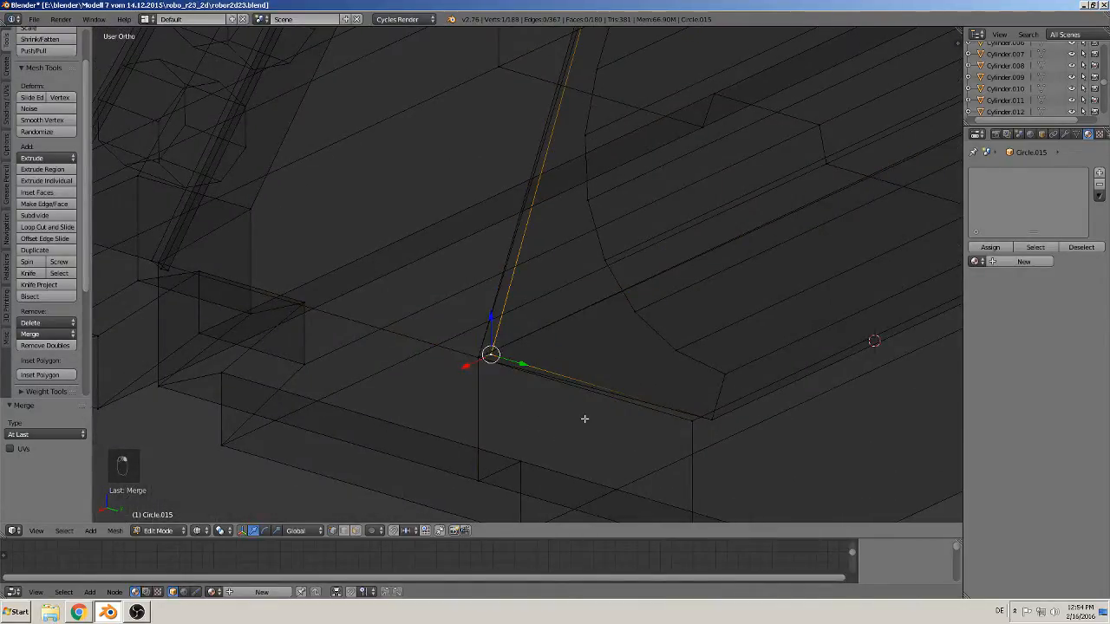
pyautogui.moveTo(584, 419); pyautogui.dragTo(499, 383, button='middle')
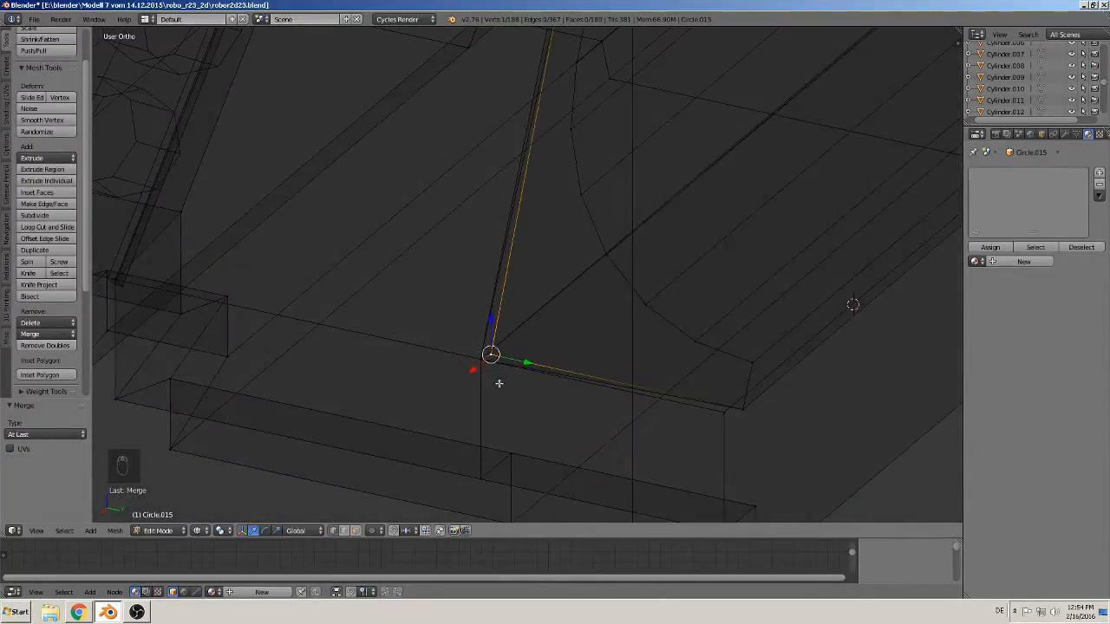
pyautogui.rightClick(480, 364)
pyautogui.click(43, 334)
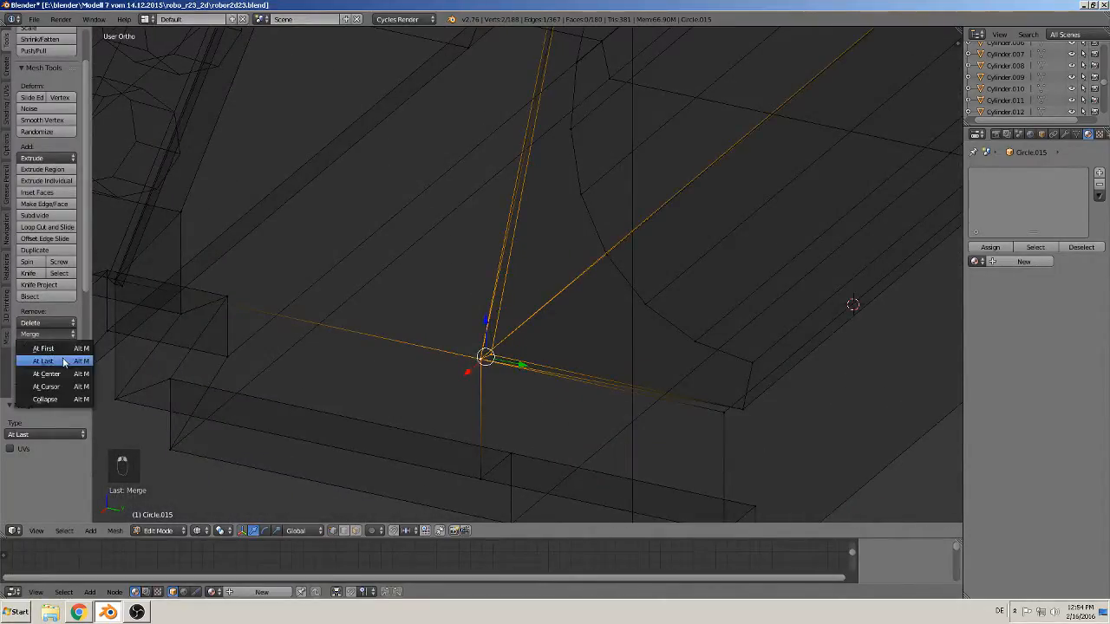
pyautogui.click(43, 362)
# Merge the doubled vertices at this end's lower outer corner into the foot body's corner vertex in two merges, using At Last
pyautogui.keyDown('shift'); pyautogui.rightClick(735, 412); pyautogui.keyUp('shift')
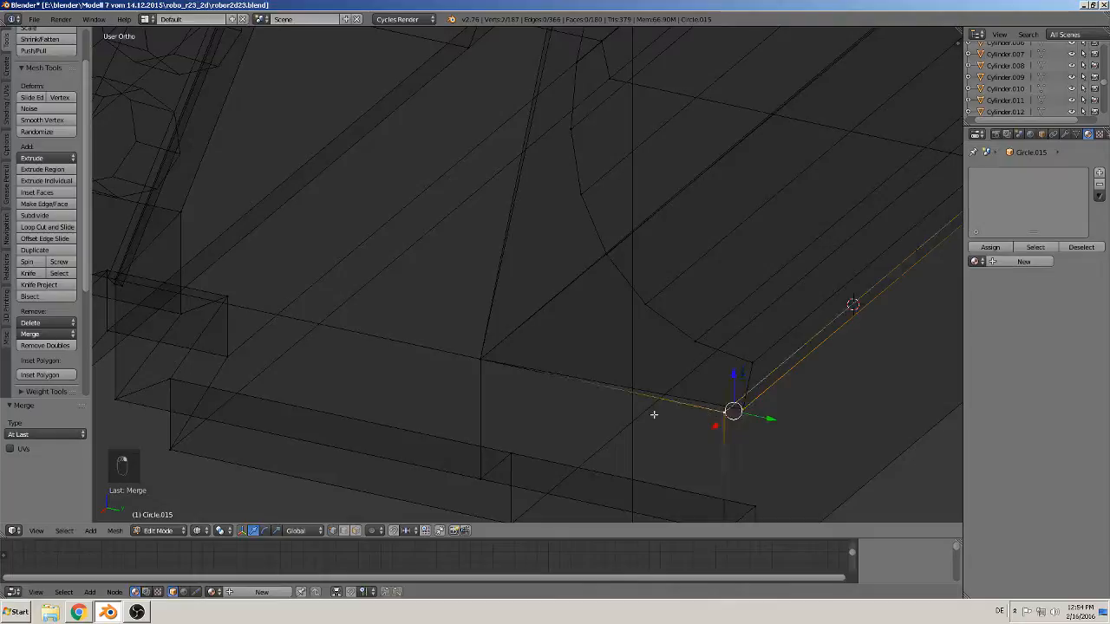
pyautogui.click(41, 336)
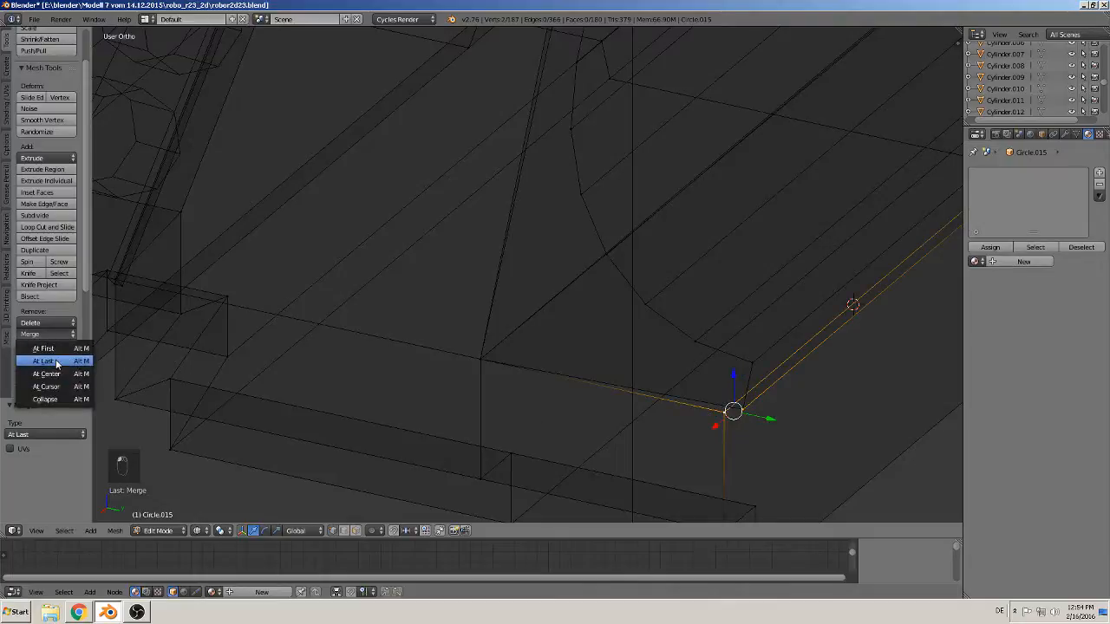
pyautogui.click(56, 359)
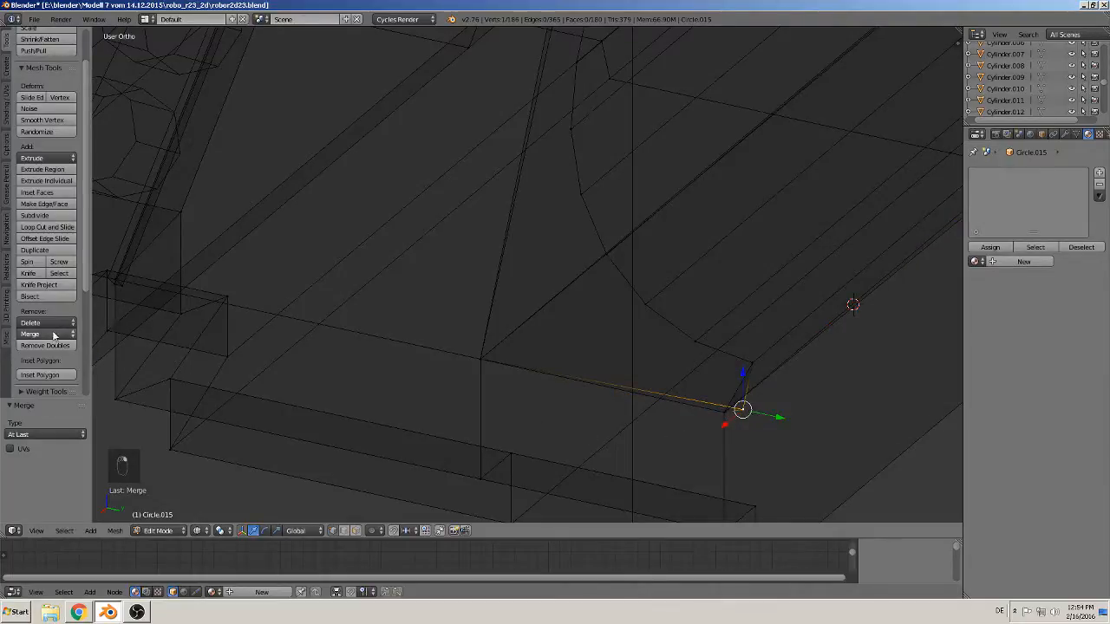
pyautogui.keyDown('shift'); pyautogui.rightClick(732, 408); pyautogui.keyUp('shift')
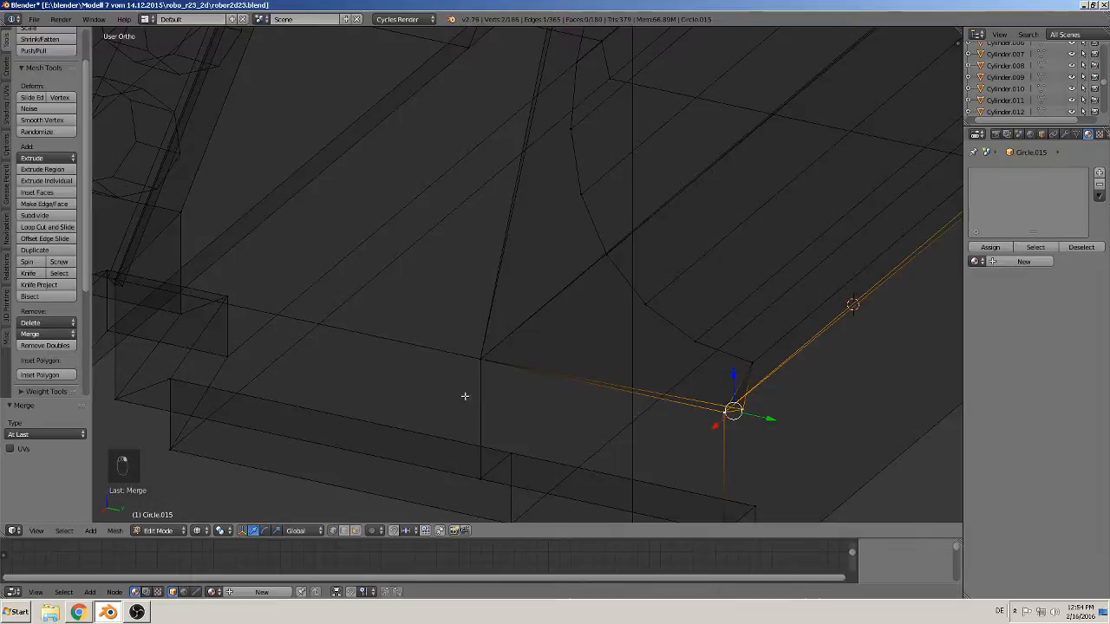
pyautogui.click(43, 334)
pyautogui.click(57, 360)
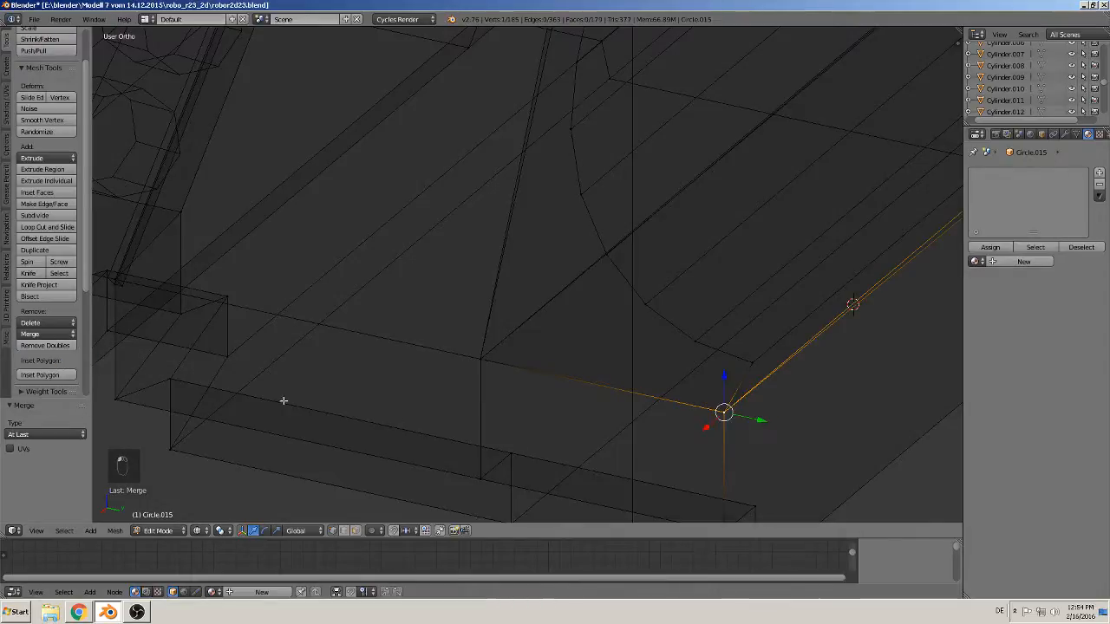
# In edge selection, select the edge loop along the curve's outer lower end and nudge it 0.00003 along Y
pyautogui.scroll(-4, 770, 457)
pyautogui.moveTo(760, 419); pyautogui.dragTo(810, 391, button='middle')
pyautogui.moveTo(745, 407); pyautogui.dragTo(684, 365, button='middle')
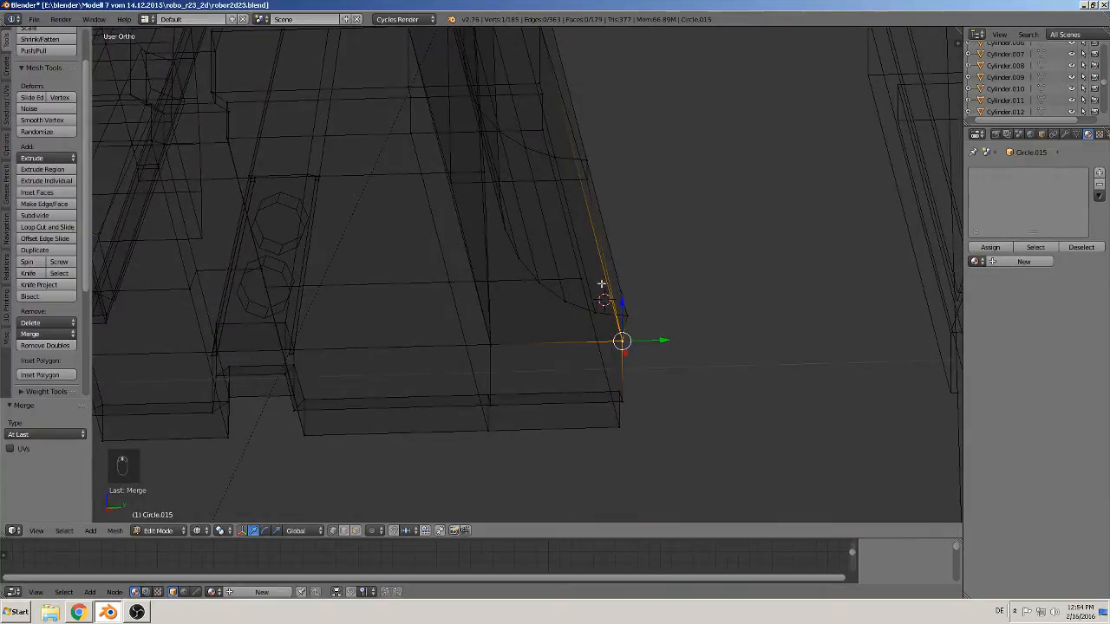
pyautogui.click(345, 533)
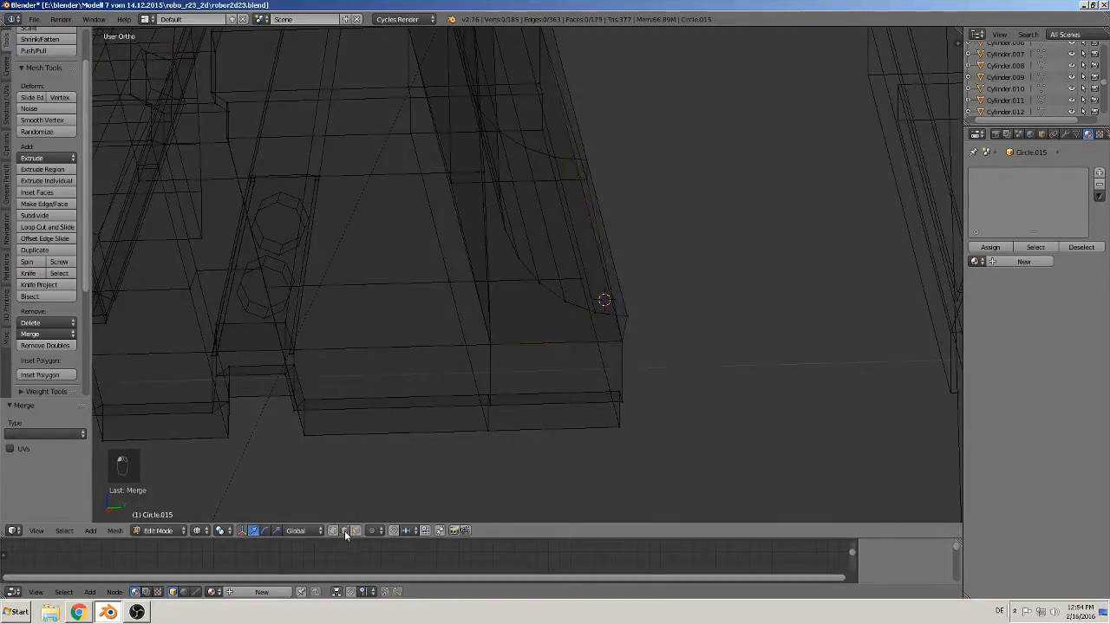
pyautogui.keyDown('alt'); pyautogui.rightClick(625, 277); pyautogui.keyUp('alt')
pyautogui.moveTo(664, 314); pyautogui.dragTo(739, 362, button='middle')
pyautogui.press('KP_1')
pyautogui.press('KP_3')
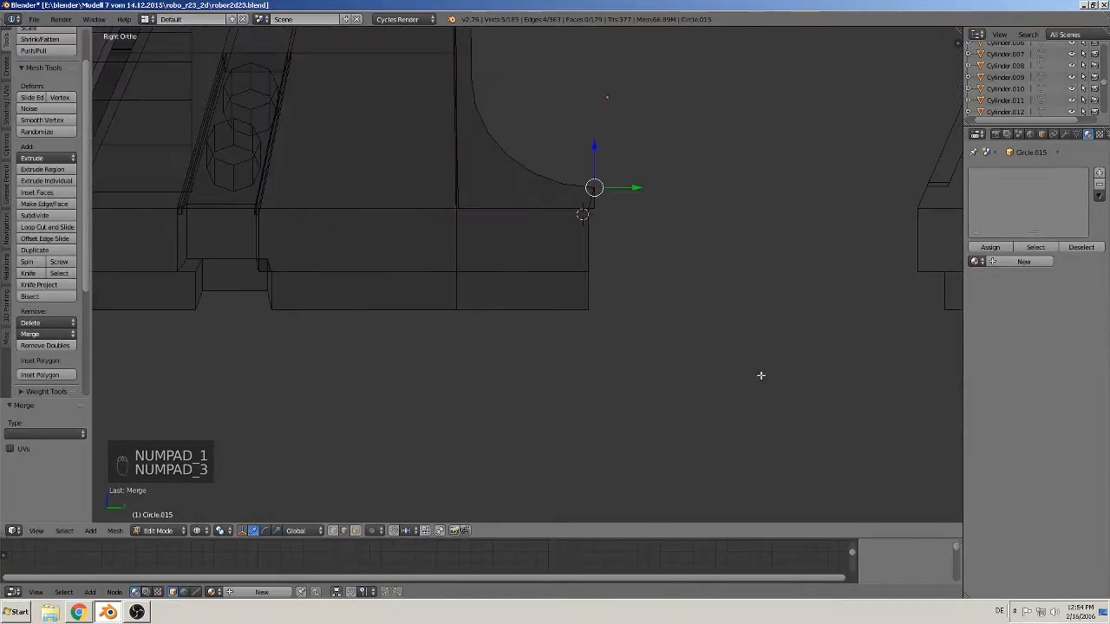
pyautogui.moveTo(642, 189); pyautogui.dragTo(642, 192)
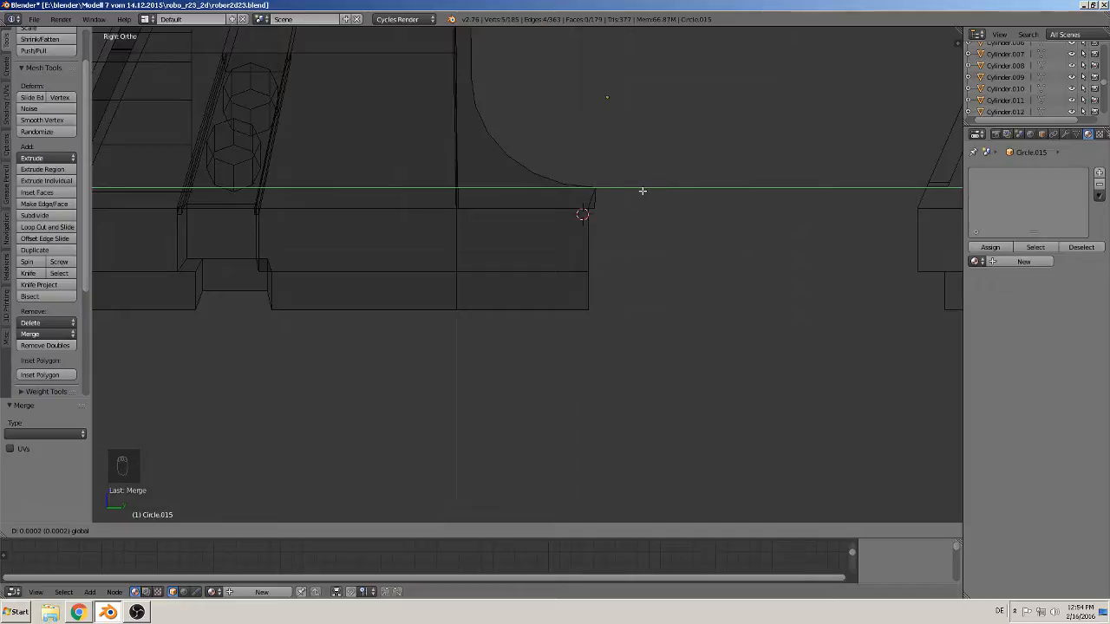
pyautogui.moveTo(633, 193); pyautogui.dragTo(637, 209)
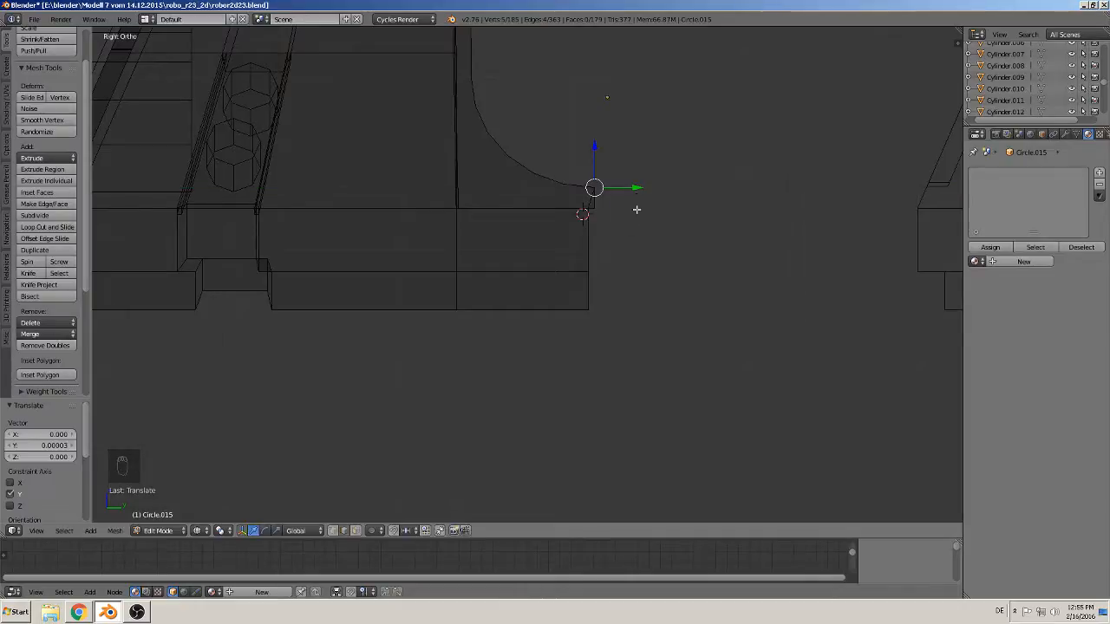
# Move the protruding middle vertex below the curve's outer end inward along Y to line it up with the body's edge
pyautogui.scroll(6, 636, 208)
pyautogui.keyDown('shift'); pyautogui.moveTo(421, 451); pyautogui.dragTo(565, 241, button='middle'); pyautogui.keyUp('shift')
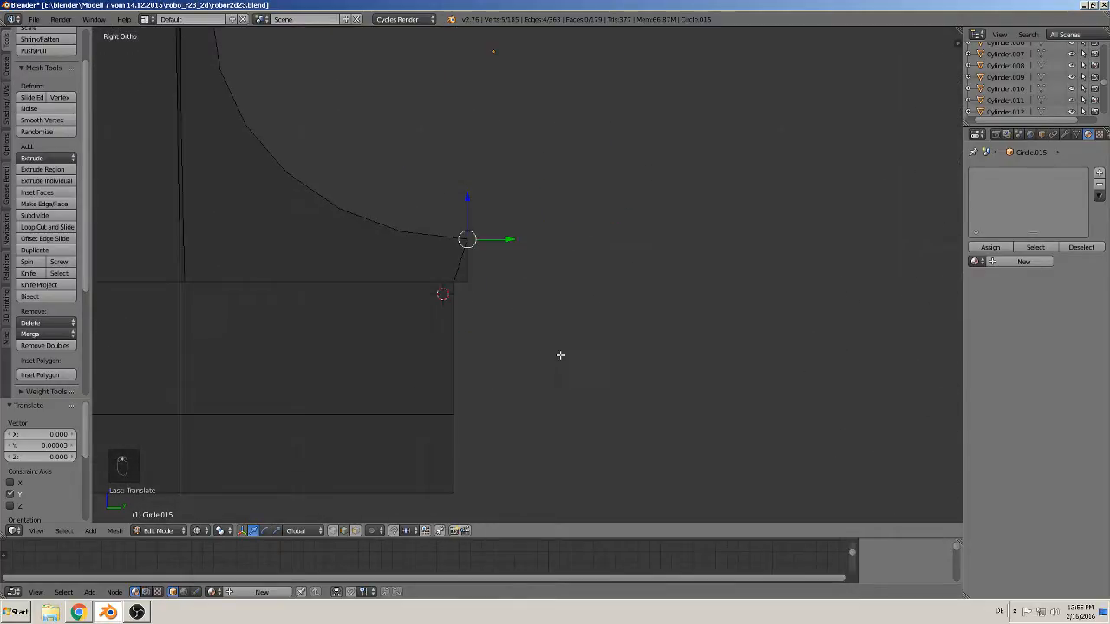
pyautogui.scroll(1, 555, 356)
pyautogui.scroll(2, 482, 398)
pyautogui.moveTo(483, 402); pyautogui.dragTo(508, 377, button='middle')
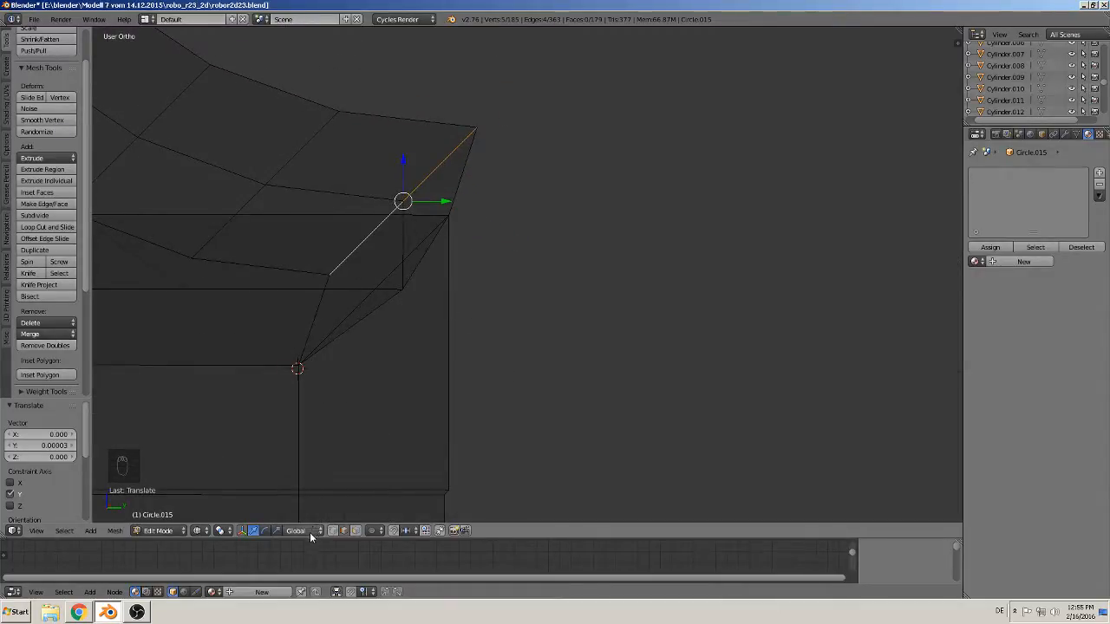
pyautogui.rightClick(420, 299)
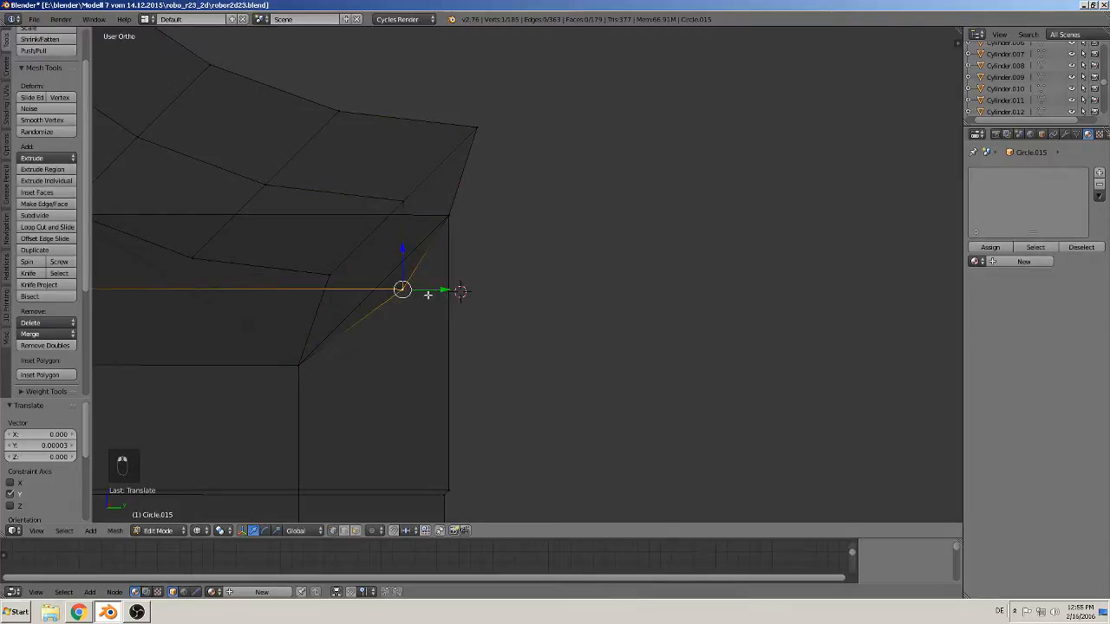
pyautogui.moveTo(446, 291); pyautogui.dragTo(418, 287)
pyautogui.moveTo(418, 288); pyautogui.dragTo(341, 401, button='middle')
pyautogui.press('Tab')
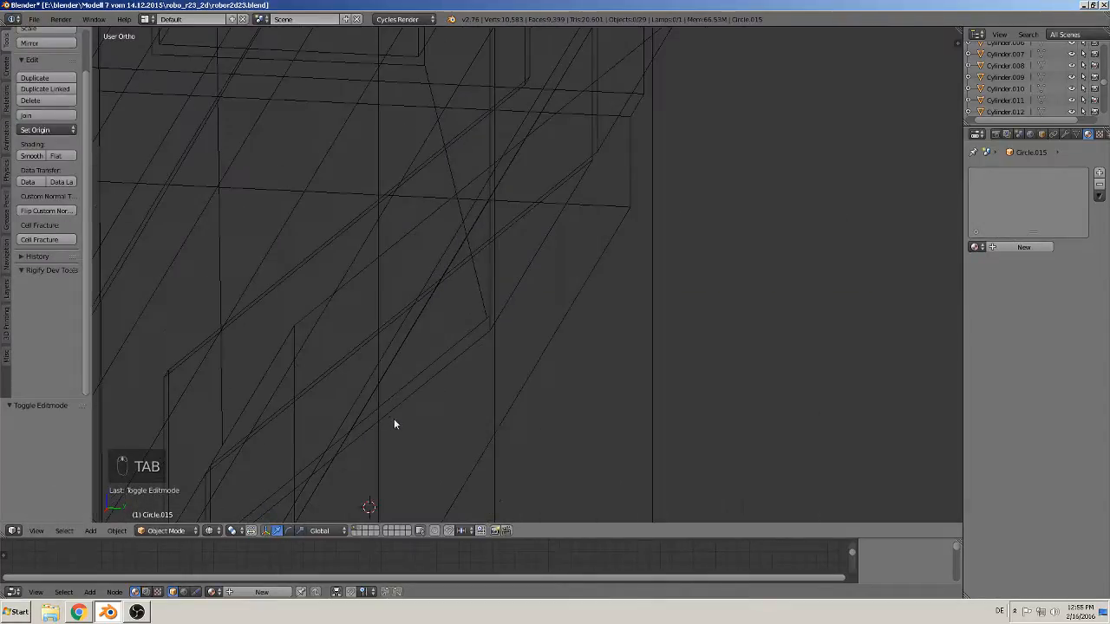
# Switch the viewport from wireframe to shaded display and inspect the foot's flared part
pyautogui.scroll(-10, 394, 424)
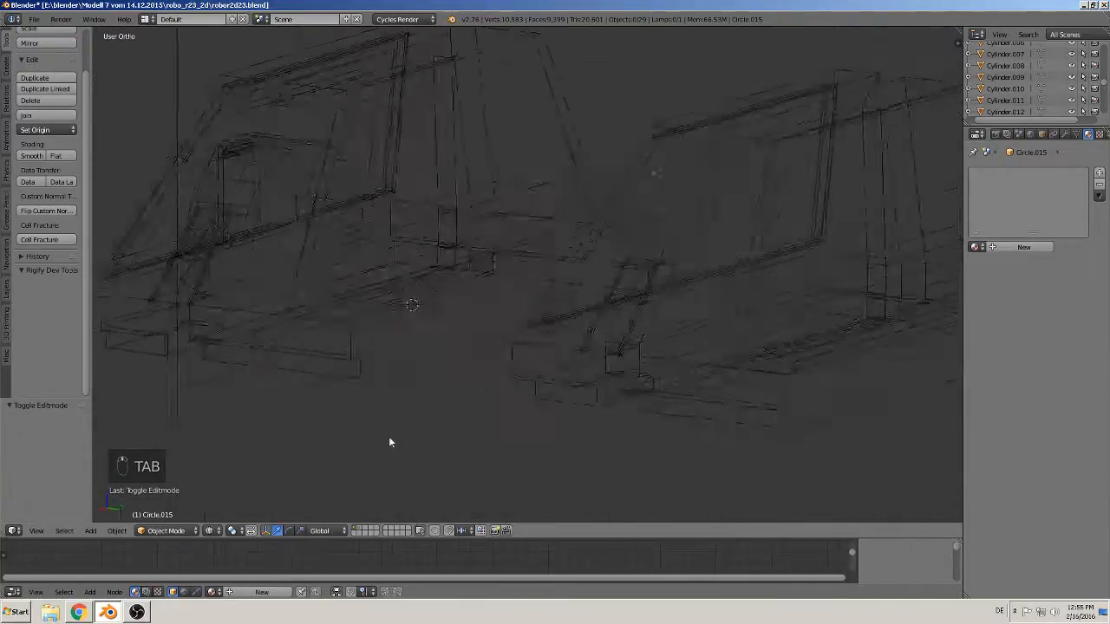
pyautogui.scroll(6, 389, 443)
pyautogui.press('Tab')
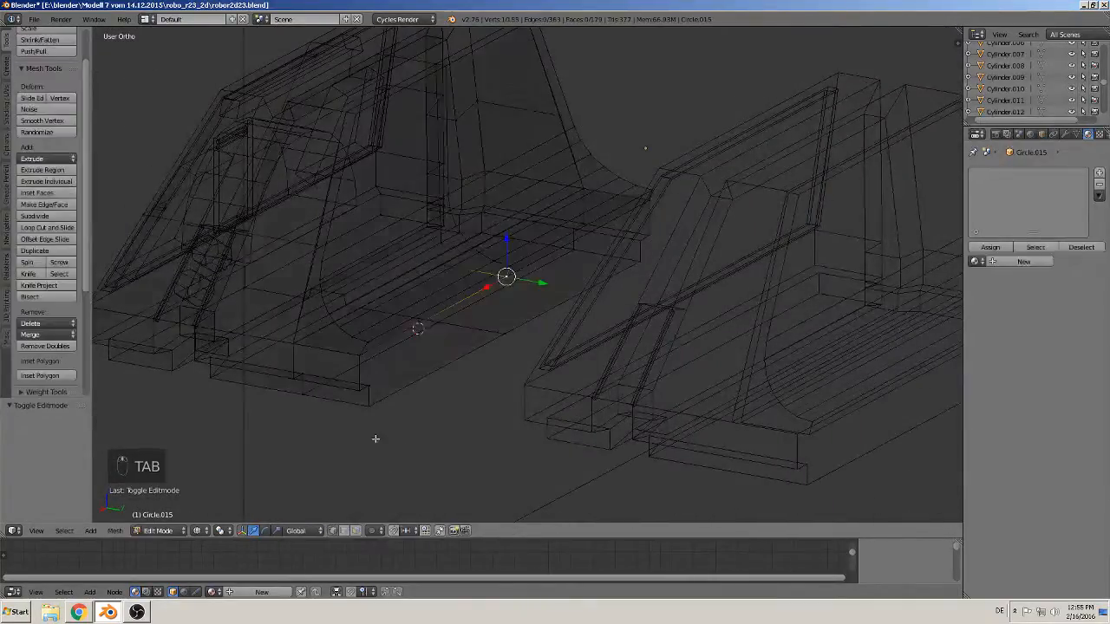
pyautogui.click(200, 533)
pyautogui.click(225, 466)
pyautogui.scroll(-3, 372, 442)
pyautogui.press('Tab')
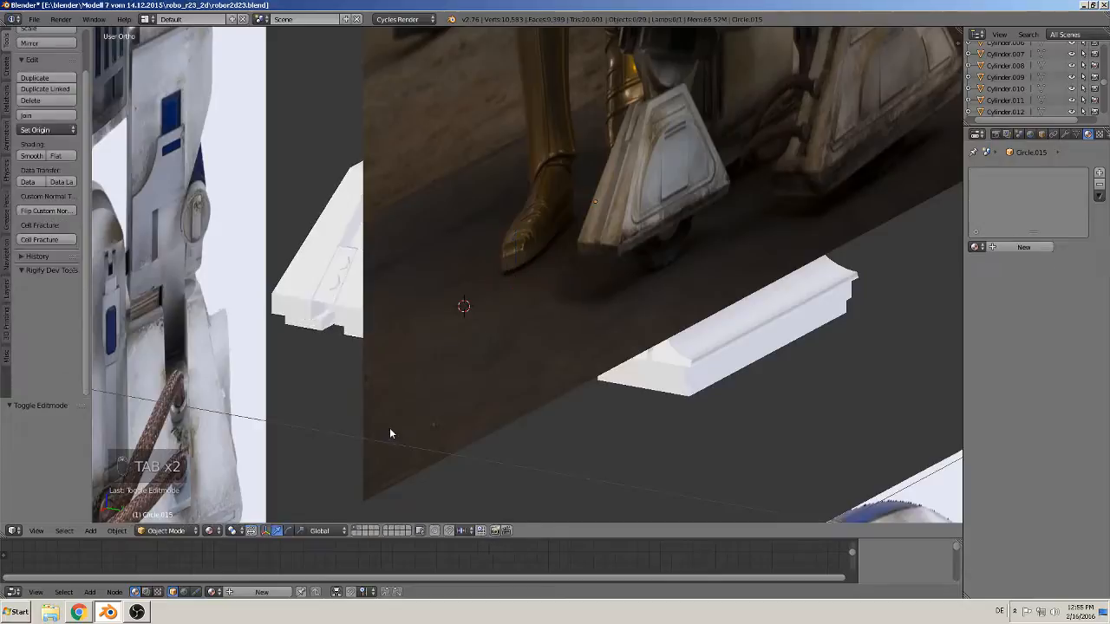
pyautogui.moveTo(389, 429); pyautogui.dragTo(447, 406, button='middle')
pyautogui.keyDown('shift'); pyautogui.moveTo(564, 376); pyautogui.dragTo(661, 438, button='middle'); pyautogui.keyUp('shift')
pyautogui.scroll(4, 633, 429)
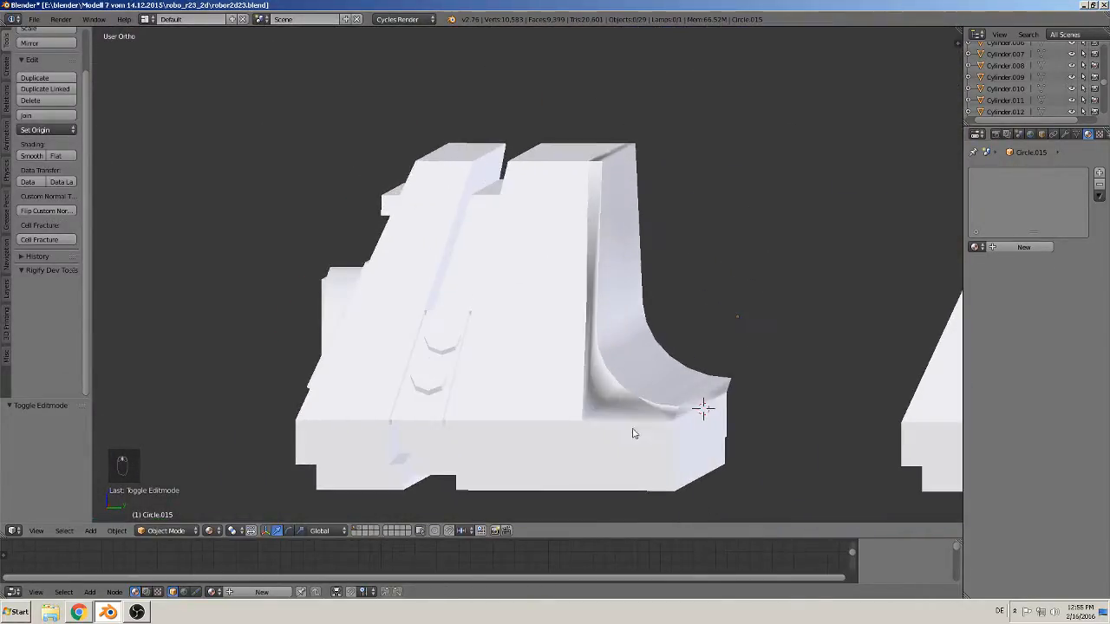
# Move the mid-height vertex on the foot body's edge beside the flare -0.0006016 along Y
pyautogui.press('Tab')
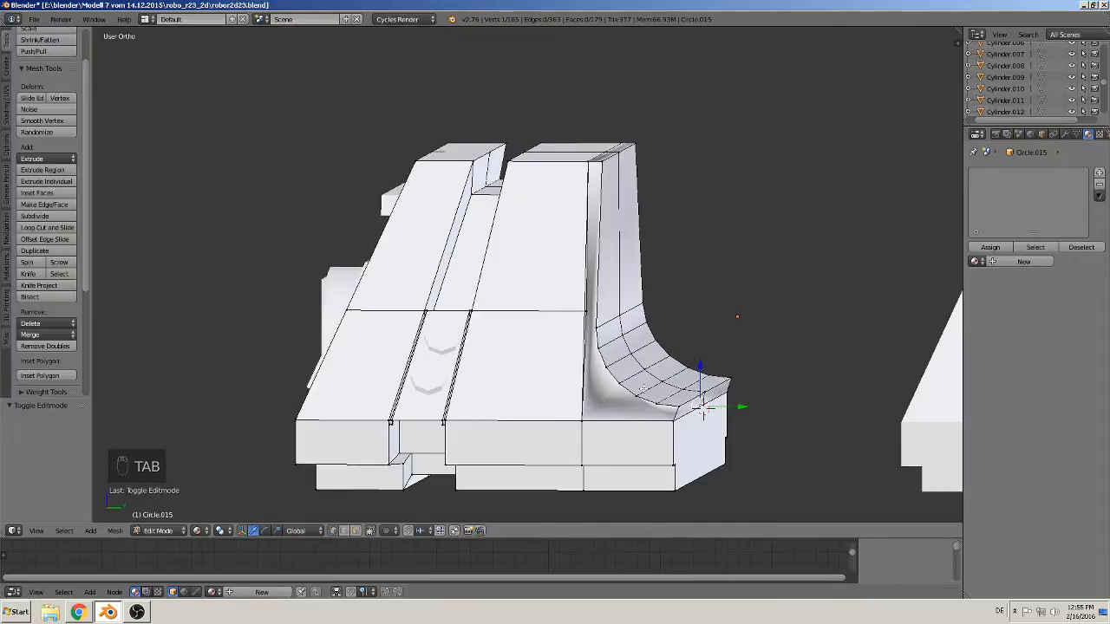
pyautogui.scroll(2, 528, 271)
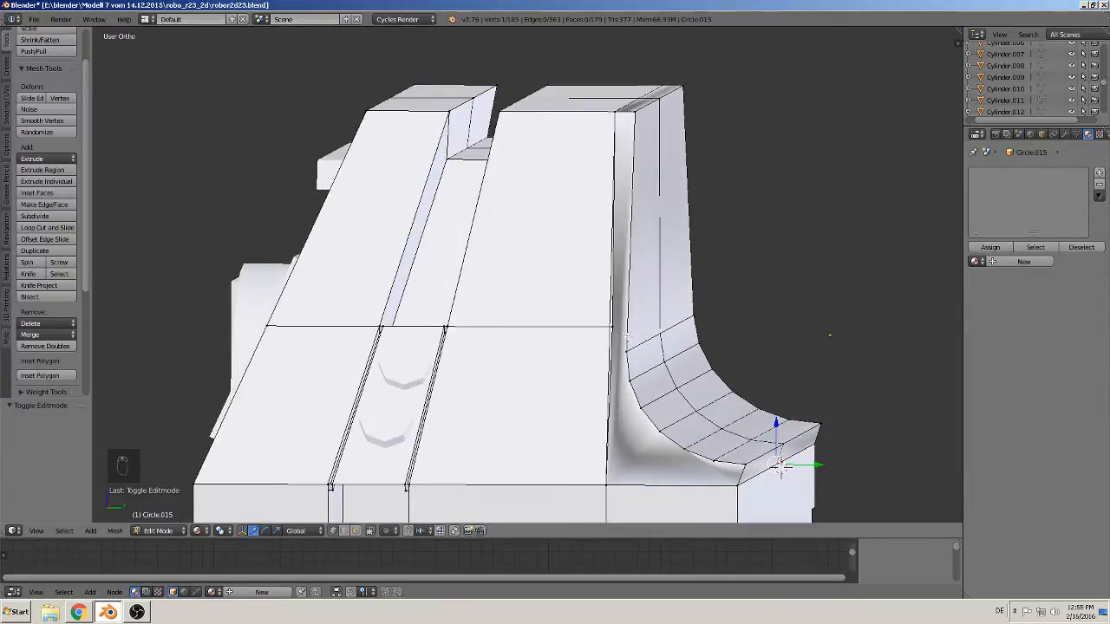
pyautogui.rightClick(617, 329)
pyautogui.moveTo(644, 327); pyautogui.dragTo(640, 326)
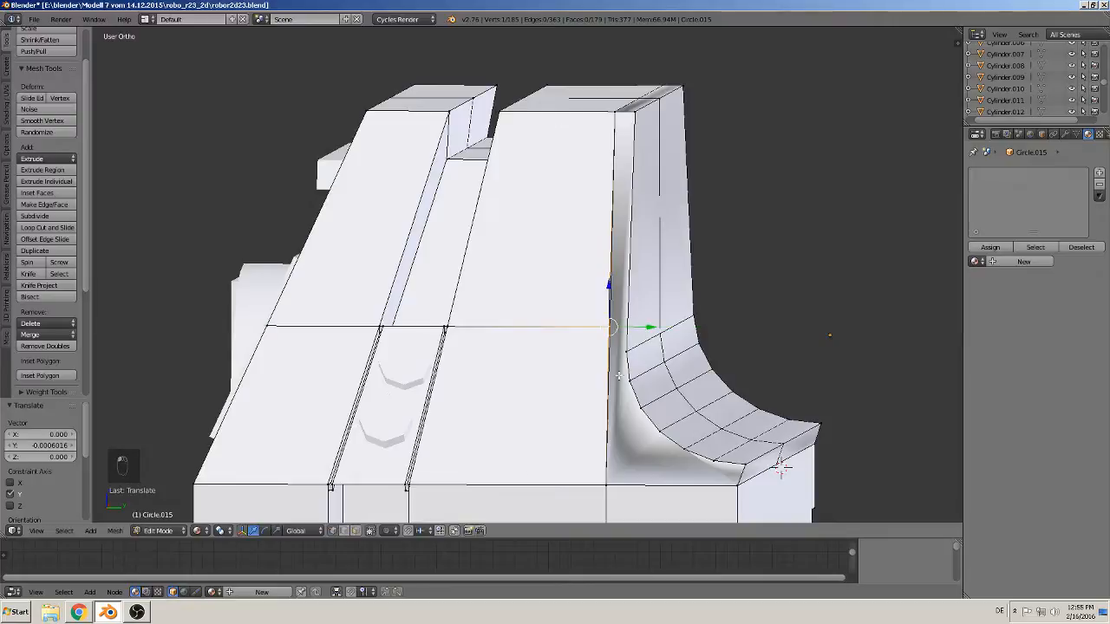
pyautogui.keyDown('alt'); pyautogui.rightClick(651, 449); pyautogui.keyUp('alt')
pyautogui.scroll(-2, 518, 442)
pyautogui.press('Tab')
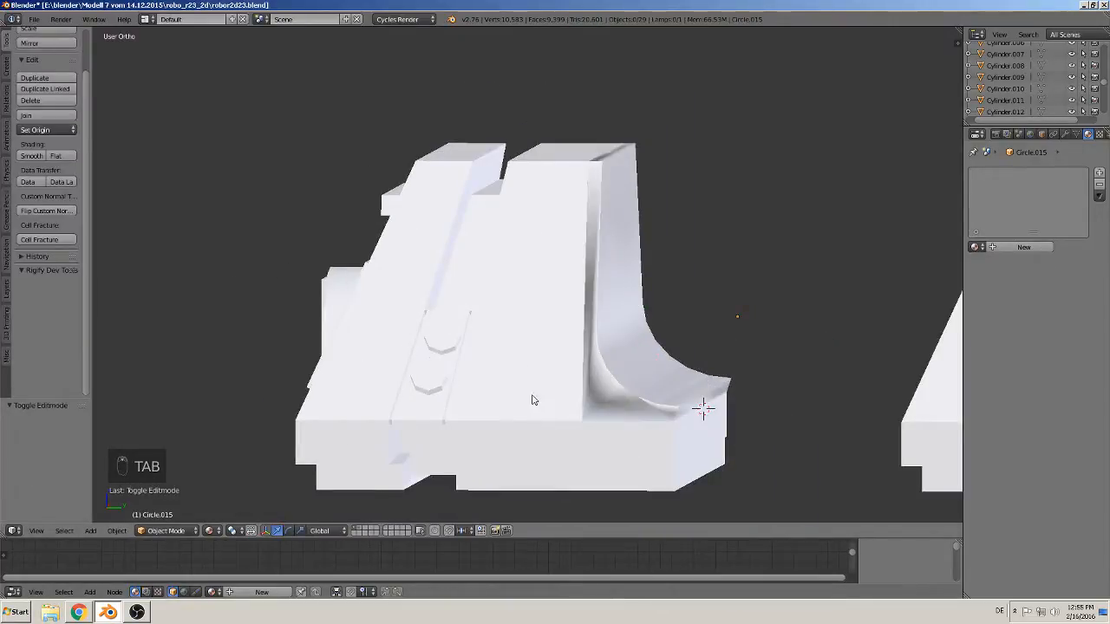
# Select the whole foot mesh, remove its doubled vertices and recalculate its normals
pyautogui.press('Tab')
pyautogui.press('a')
pyautogui.press('a')
pyautogui.press('a')
pyautogui.press('a')
pyautogui.press('a')
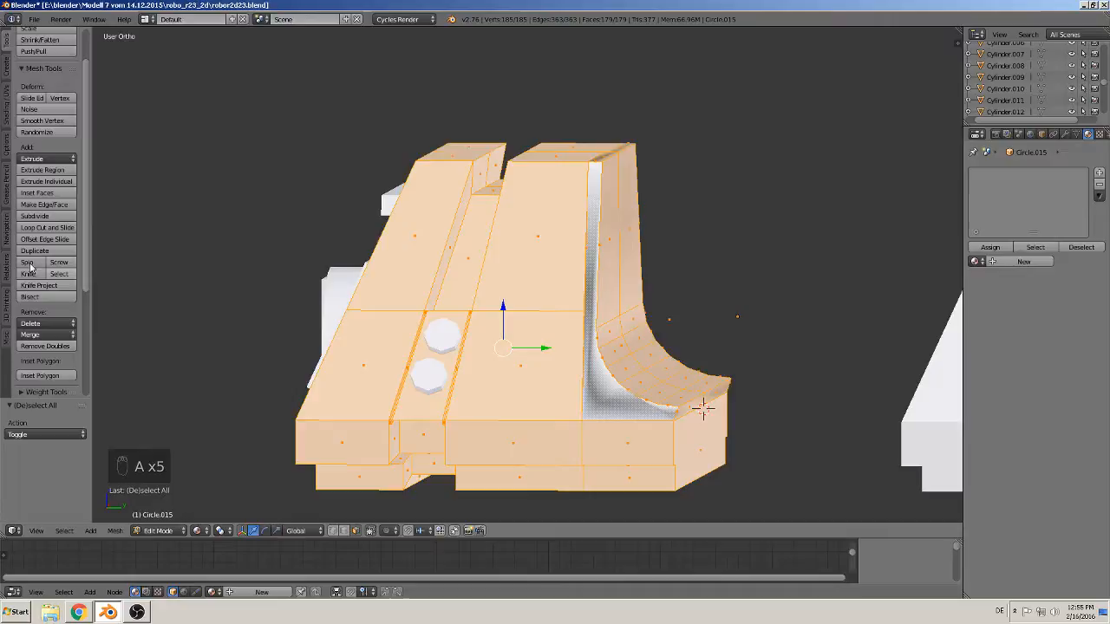
pyautogui.click(45, 346)
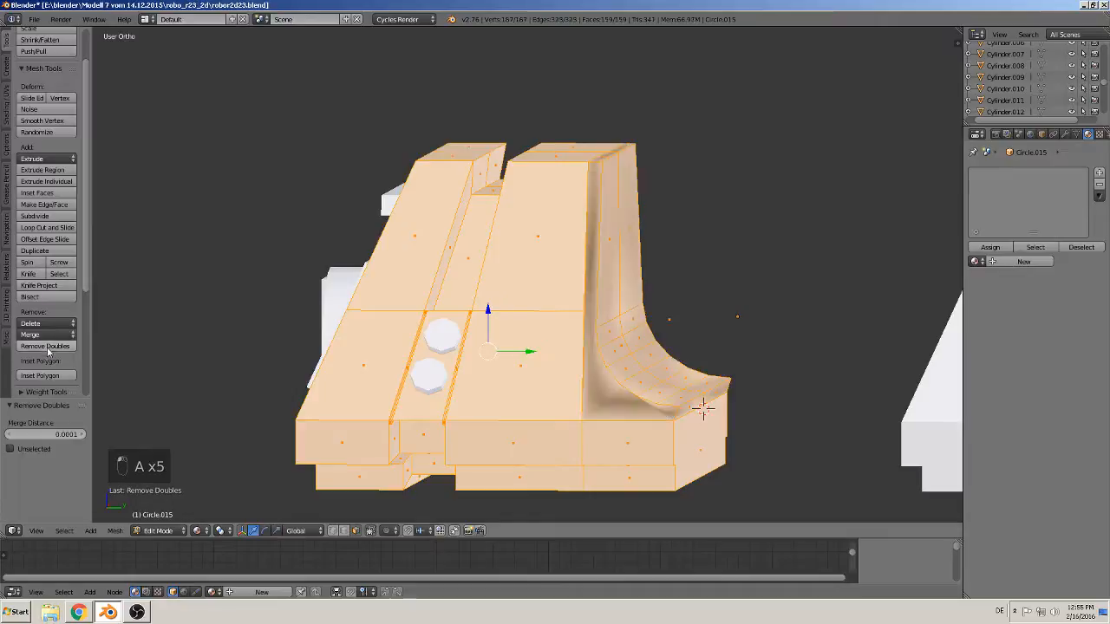
pyautogui.click(6, 105)
pyautogui.click(38, 136)
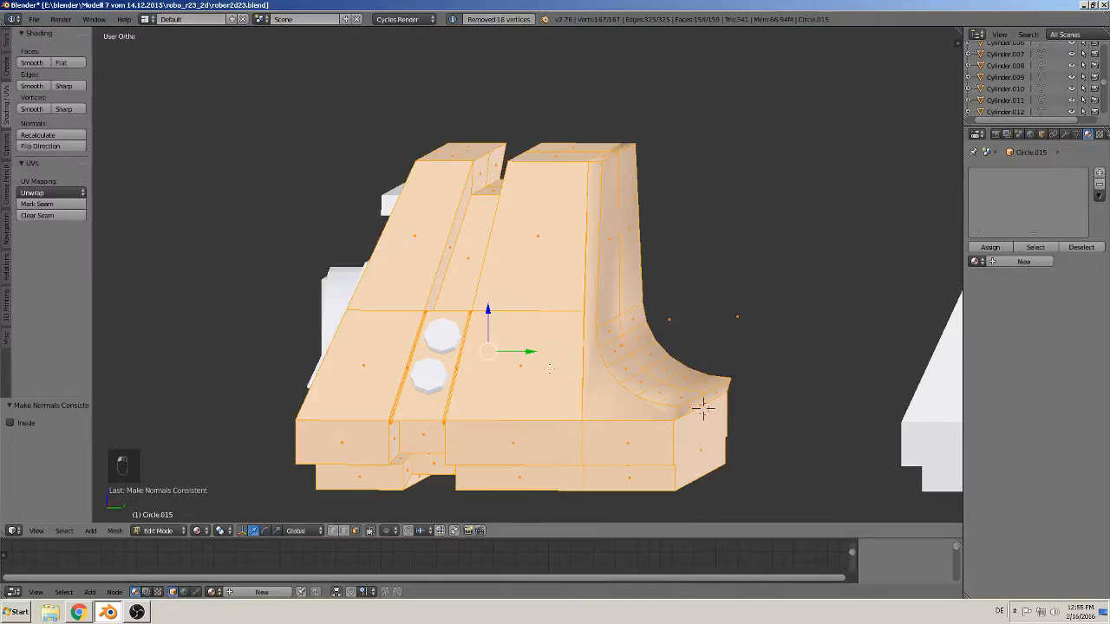
# Add one loop cut across the foot's curved part and slide it close to the curve's far end
pyautogui.press('Tab')
pyautogui.scroll(-2, 550, 384)
pyautogui.moveTo(549, 385); pyautogui.dragTo(336, 434, button='middle')
pyautogui.scroll(5, 569, 403)
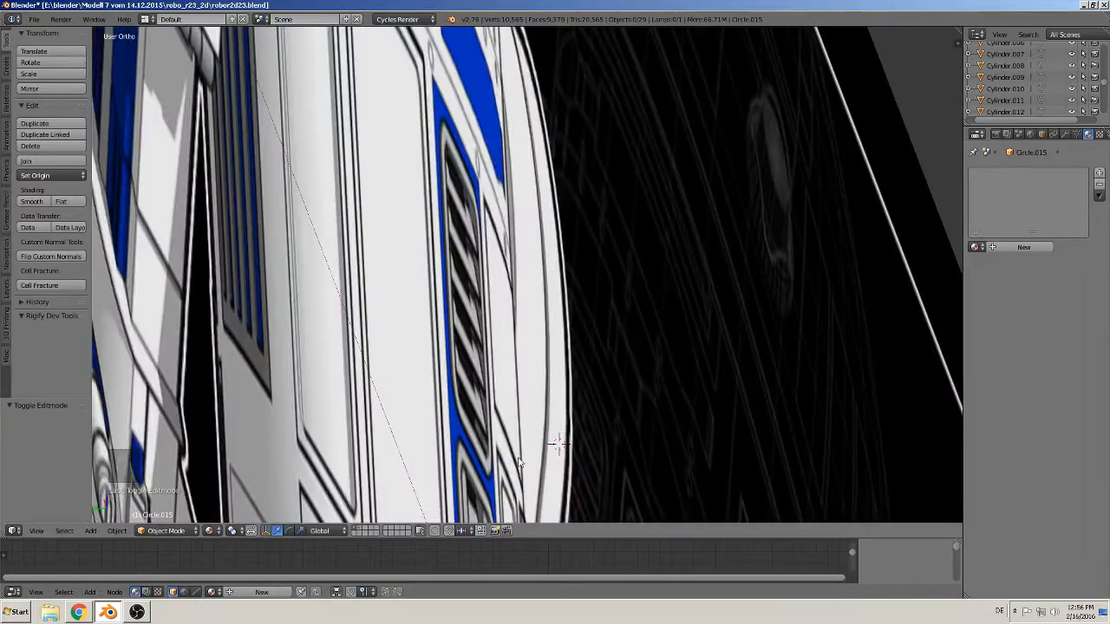
pyautogui.moveTo(518, 462); pyautogui.dragTo(482, 337, button='middle')
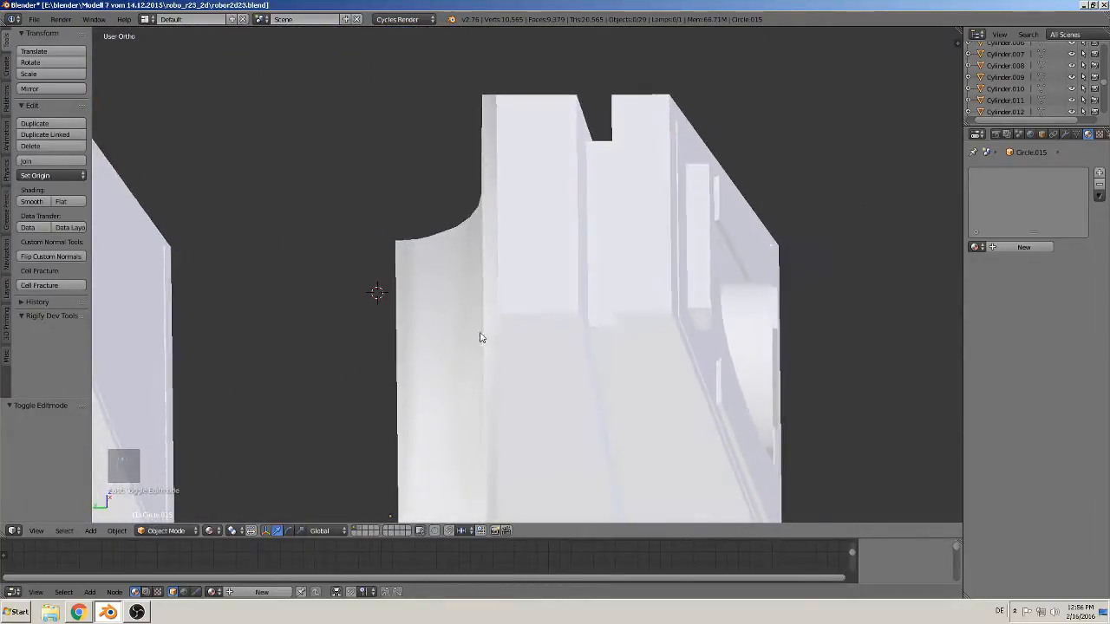
pyautogui.press('Tab')
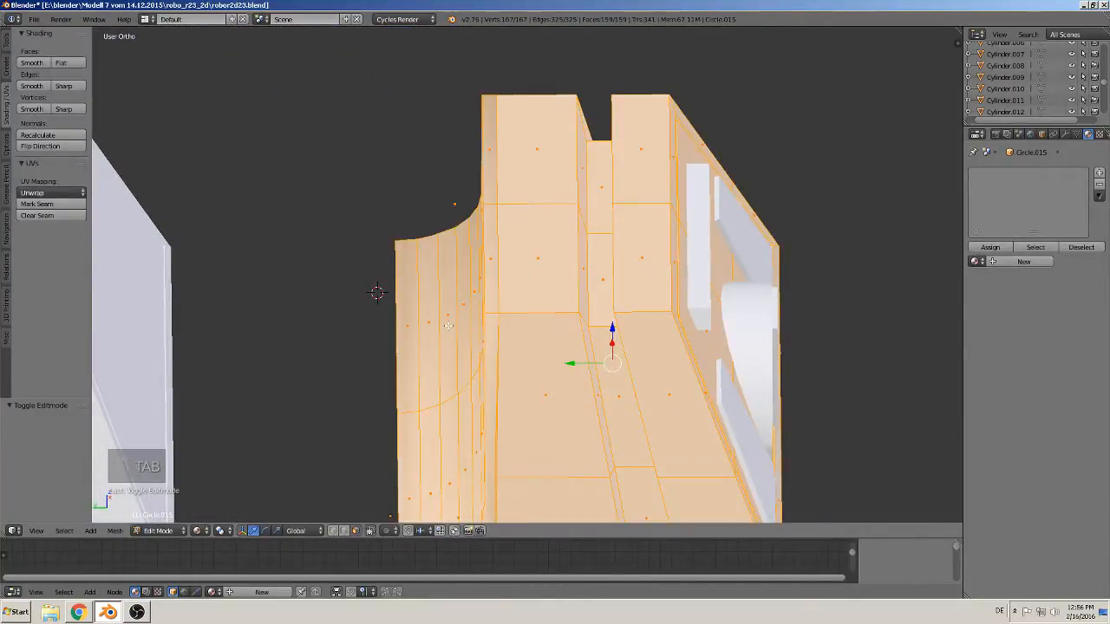
pyautogui.hotkey('shift', 'r')
pyautogui.press('Tab')
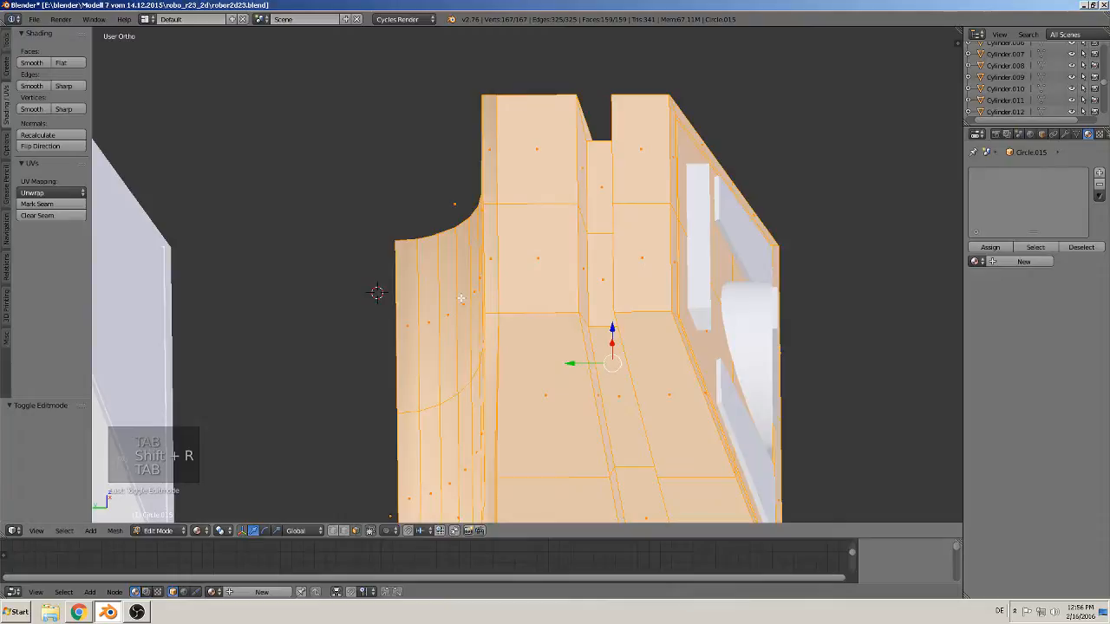
pyautogui.hotkey('ctrl', 'r')
pyautogui.click(460, 297)
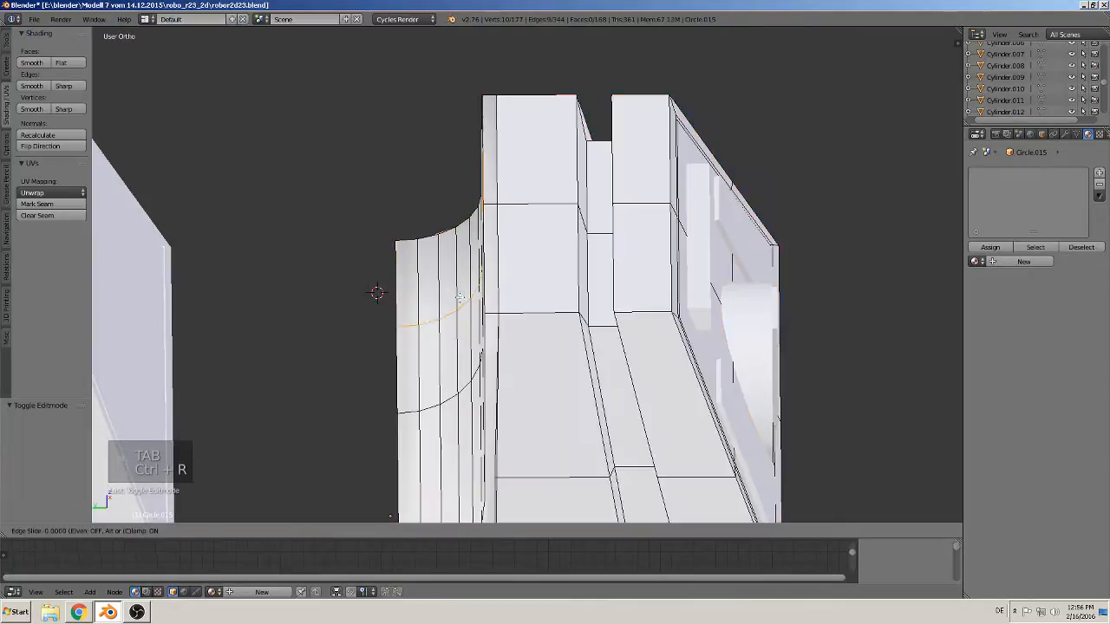
pyautogui.click(439, 216)
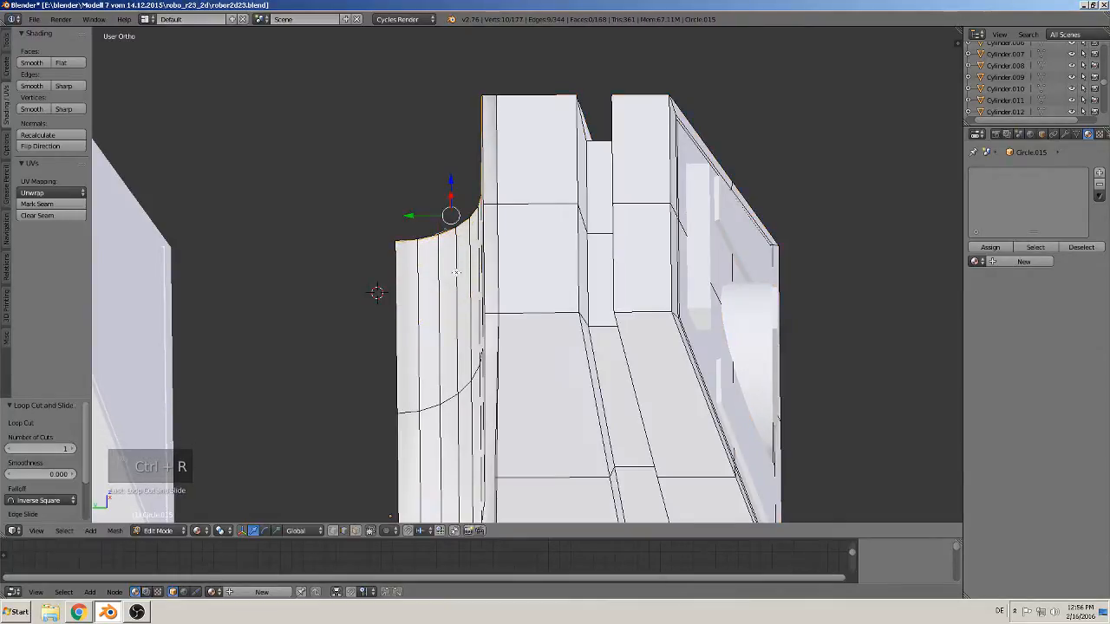
# Add a second loop cut across the curved part, slide it close to the opposite end, and return to Object Mode
pyautogui.keyDown('shift'); pyautogui.moveTo(438, 216); pyautogui.dragTo(435, 51, button='middle'); pyautogui.keyUp('shift')
pyautogui.hotkey('ctrl', 'r')
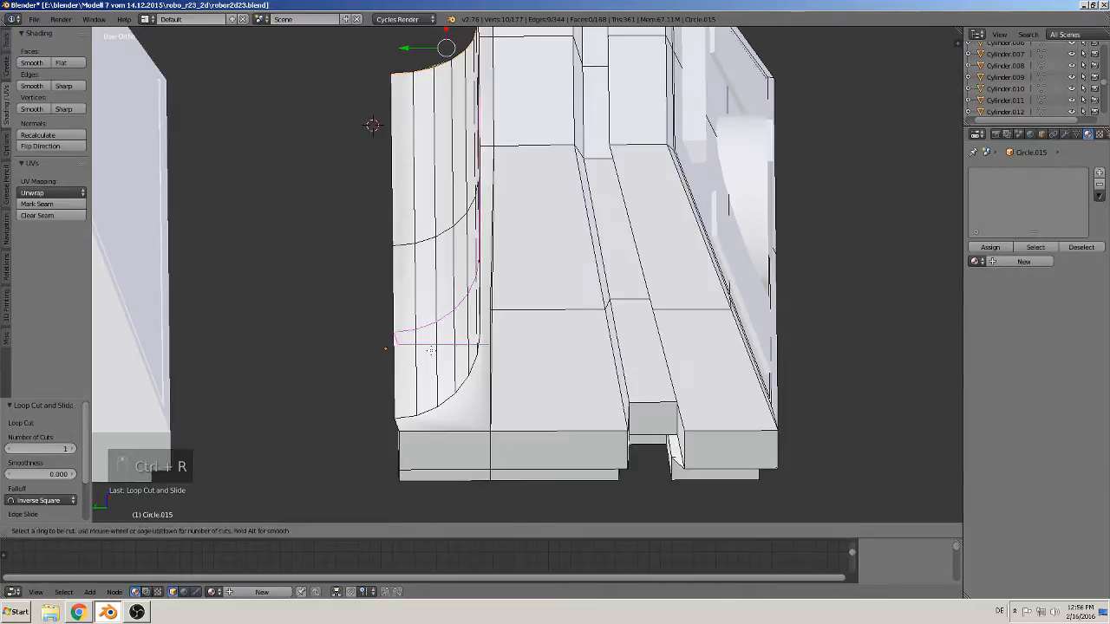
pyautogui.click(429, 364)
pyautogui.click(426, 433)
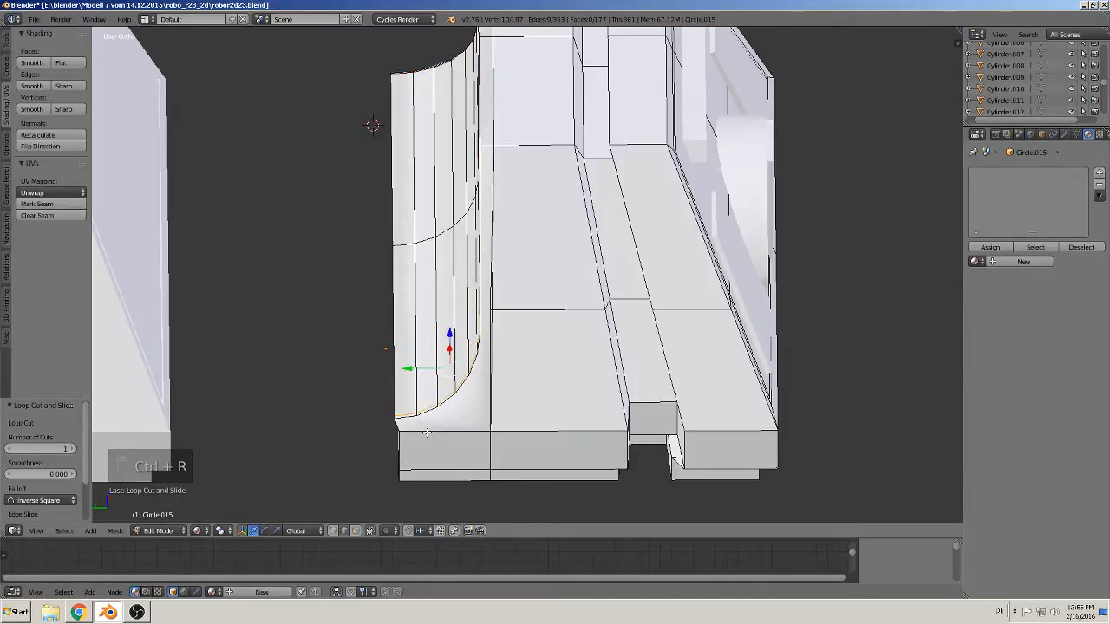
pyautogui.press('Tab')
pyautogui.scroll(-3, 459, 416)
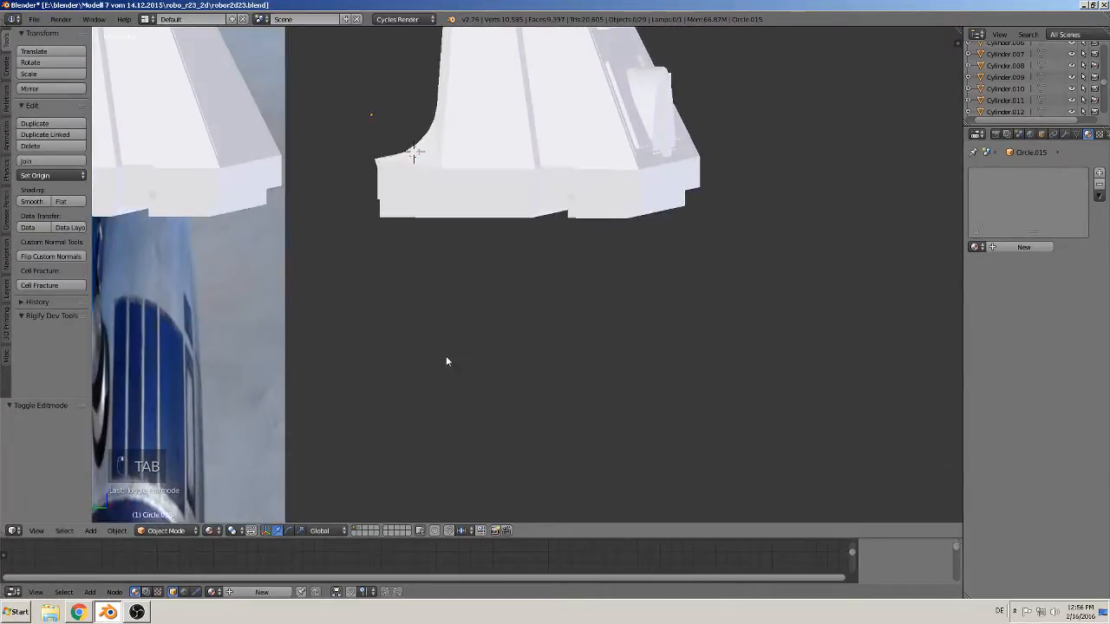
pyautogui.scroll(1, 457, 323)
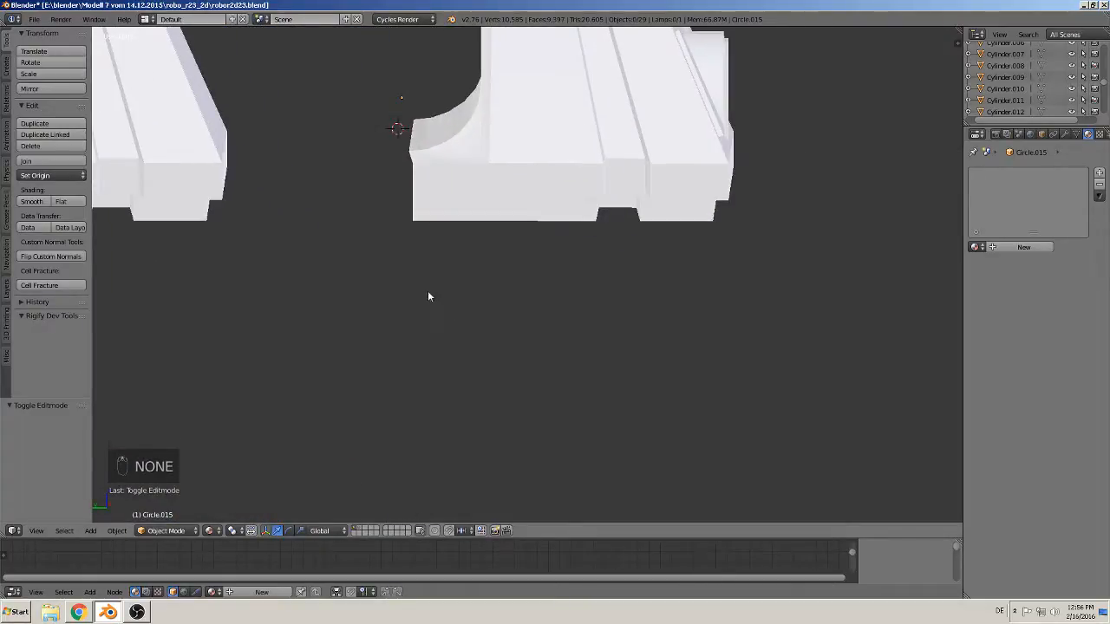
# Select the edge loop at the curved part's outer end and nudge it slightly along Y
pyautogui.press('Tab')
pyautogui.keyDown('alt'); pyautogui.rightClick(406, 145); pyautogui.keyUp('alt')
pyautogui.moveTo(386, 134); pyautogui.dragTo(391, 130)
pyautogui.press('Tab')
# Clear the selection of all objects in the scene
pyautogui.moveTo(396, 126); pyautogui.dragTo(562, 265, button='middle')
pyautogui.press('a')
pyautogui.press('a')
pyautogui.press('a')
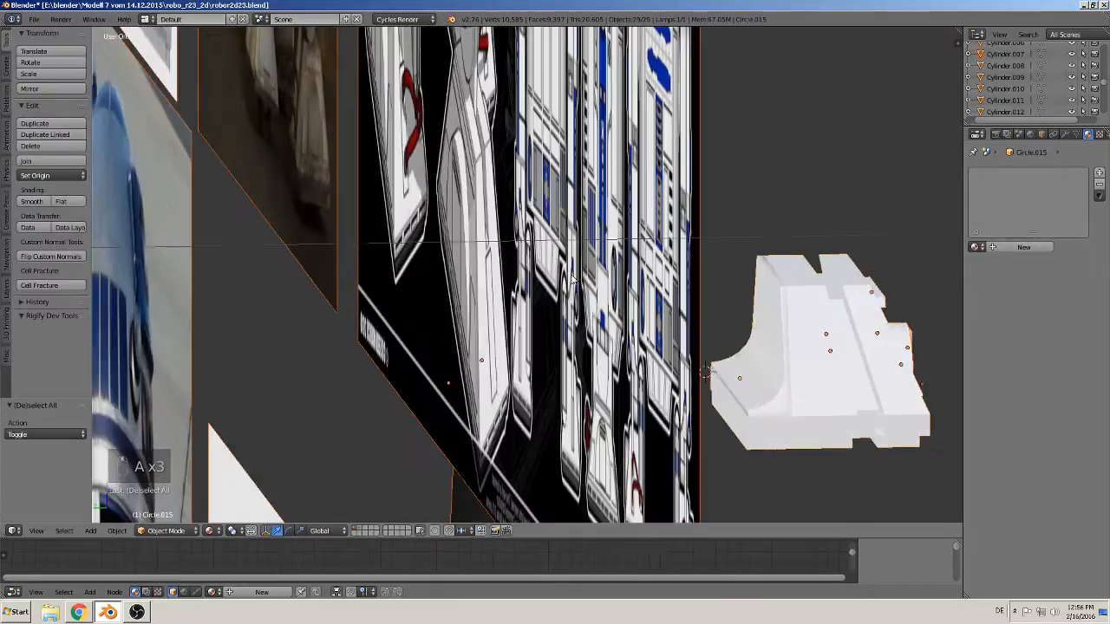
pyautogui.moveTo(571, 279); pyautogui.dragTo(527, 327, button='middle')
pyautogui.scroll(-2, 568, 276)
pyautogui.press('a')
pyautogui.scroll(-3, 567, 296)
pyautogui.scroll(-3, 529, 328)
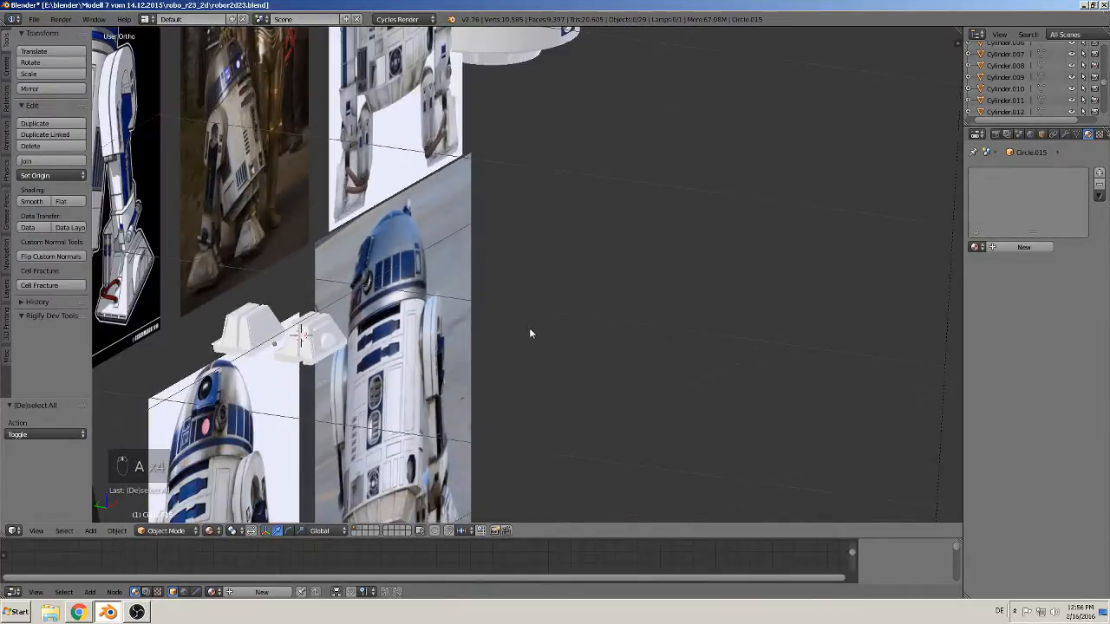
# Move the two selected objects of the second foot 0.485 along X, away from the first foot, and save the file
pyautogui.press('KP_1')
pyautogui.moveTo(501, 373); pyautogui.dragTo(531, 385, button='middle')
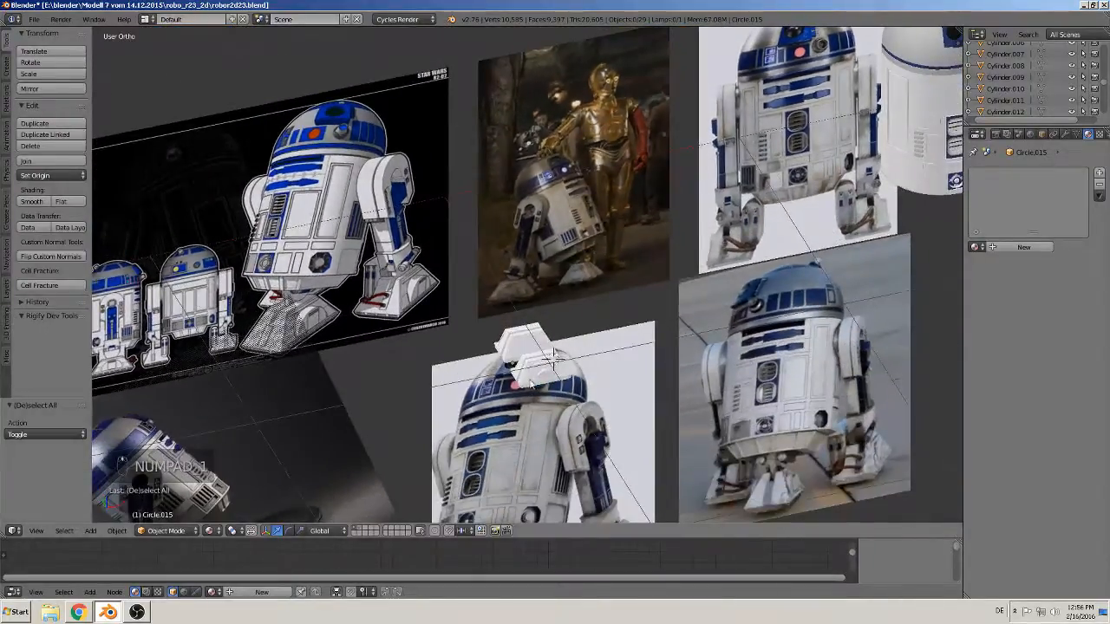
pyautogui.scroll(2, 531, 385)
pyautogui.moveTo(544, 392); pyautogui.dragTo(568, 399, button='middle')
pyautogui.moveTo(532, 429); pyautogui.dragTo(790, 316)
pyautogui.keyDown('shift'); pyautogui.rightClick(468, 436); pyautogui.keyUp('shift')
pyautogui.keyDown('shift'); pyautogui.moveTo(674, 446); pyautogui.dragTo(686, 246, button='middle'); pyautogui.keyUp('shift')
pyautogui.moveTo(669, 299); pyautogui.dragTo(545, 359, button='middle')
pyautogui.scroll(3, 552, 373)
pyautogui.scroll(-3, 484, 326)
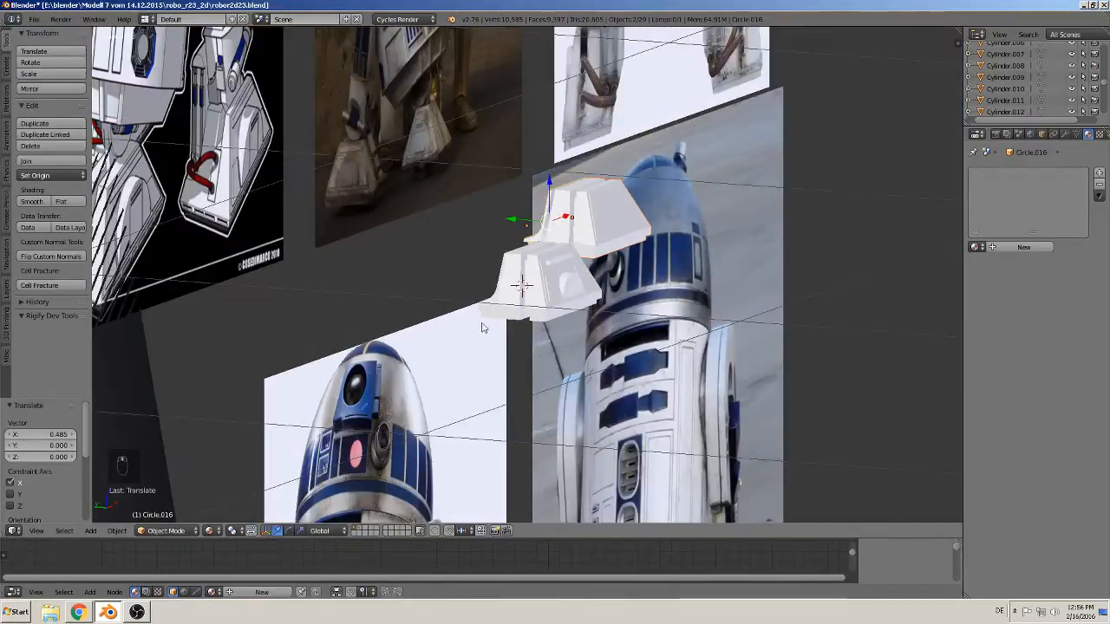
pyautogui.click(34, 19)
# Examine the feet in the R2-D2 reference images around the modelled feet
pyautogui.scroll(-3, 724, 352)
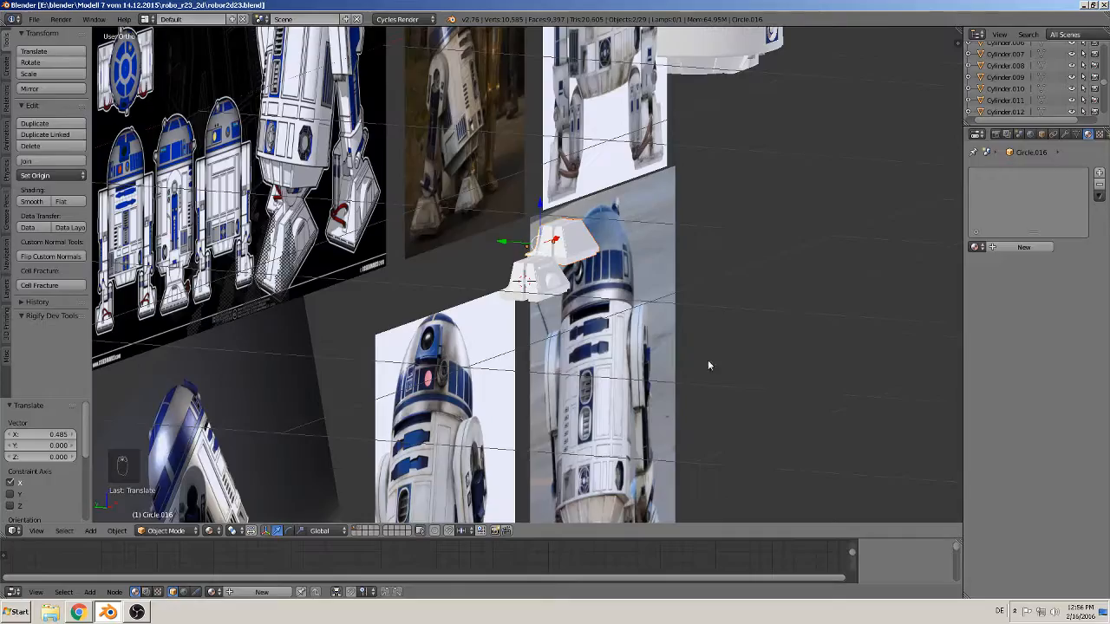
pyautogui.moveTo(708, 360); pyautogui.dragTo(498, 343, button='middle')
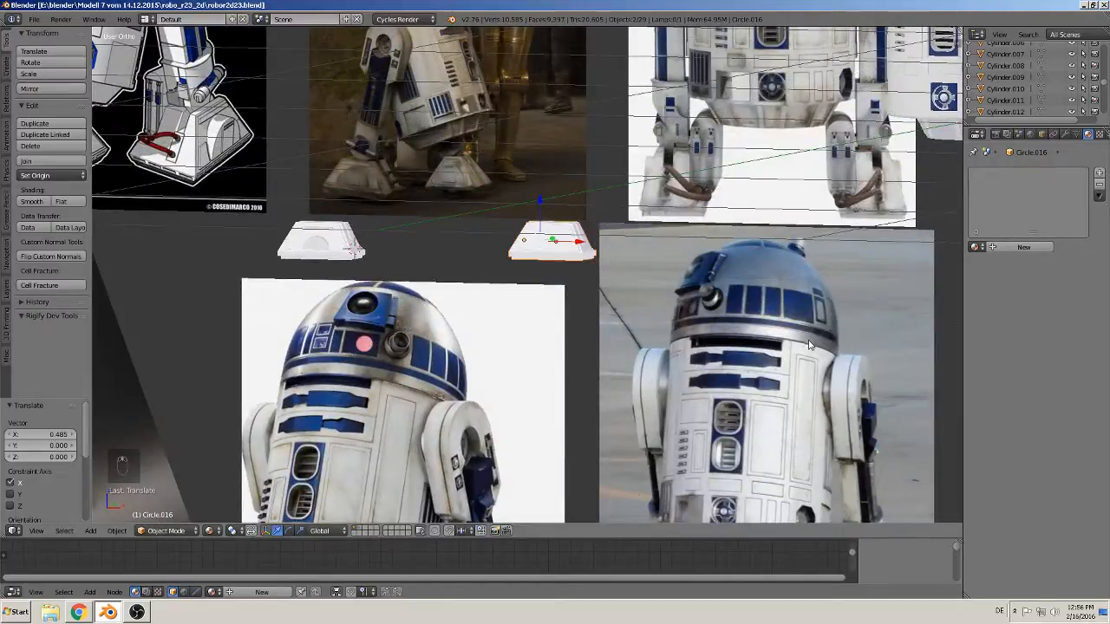
pyautogui.scroll(-2, 778, 401)
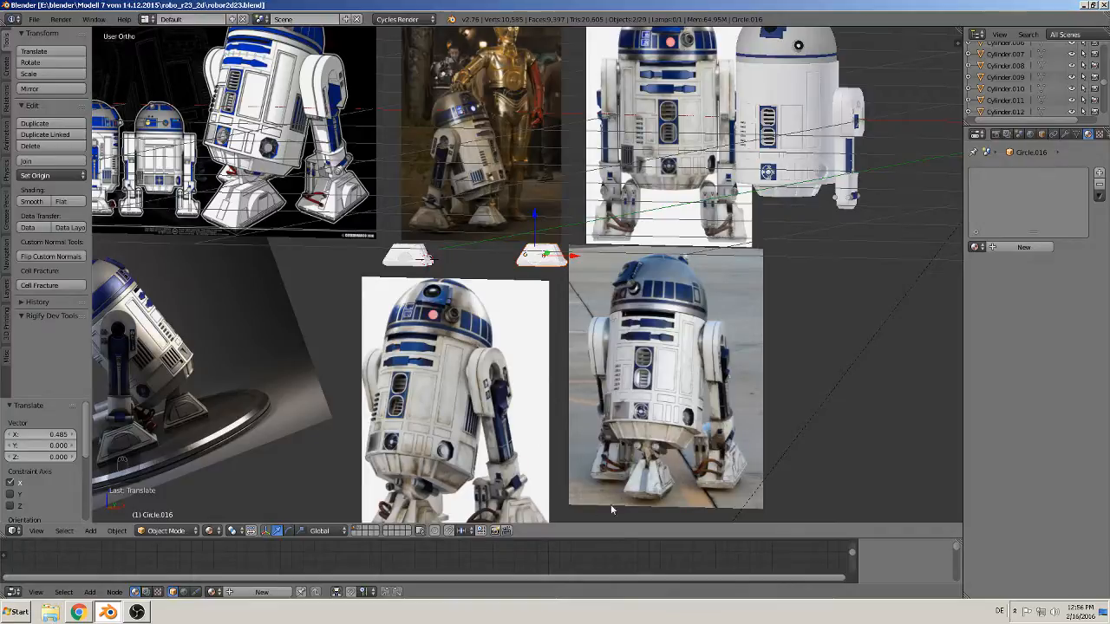
pyautogui.keyDown('shift'); pyautogui.moveTo(772, 404); pyautogui.dragTo(903, 227, button='middle'); pyautogui.keyUp('shift')
pyautogui.keyDown('shift'); pyautogui.moveTo(570, 221); pyautogui.dragTo(717, 457, button='middle'); pyautogui.keyUp('shift')
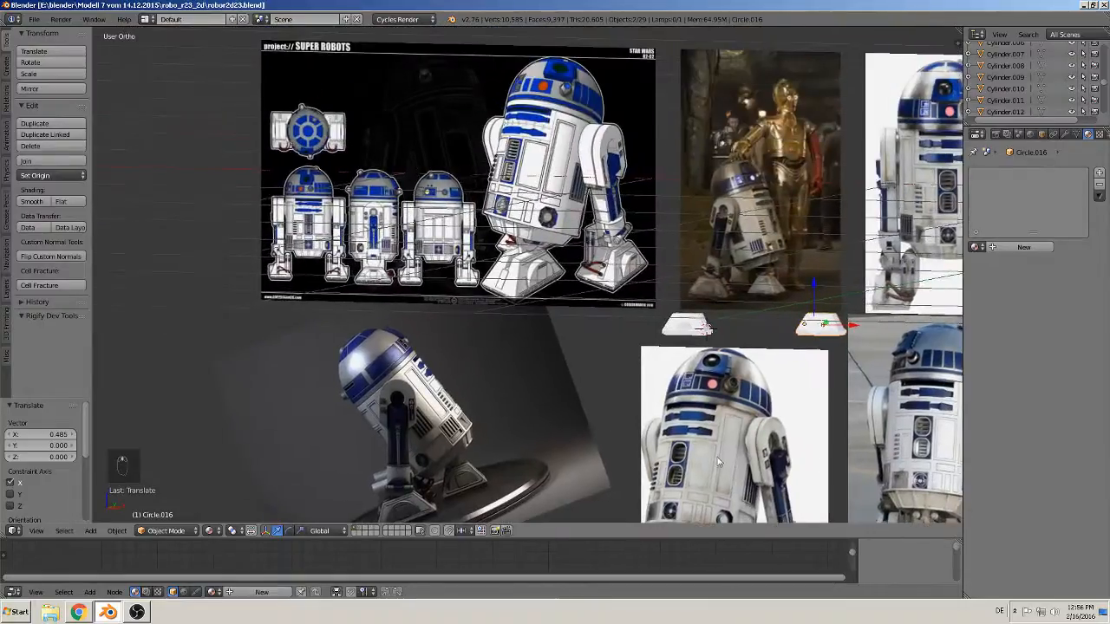
pyautogui.scroll(3, 572, 395)
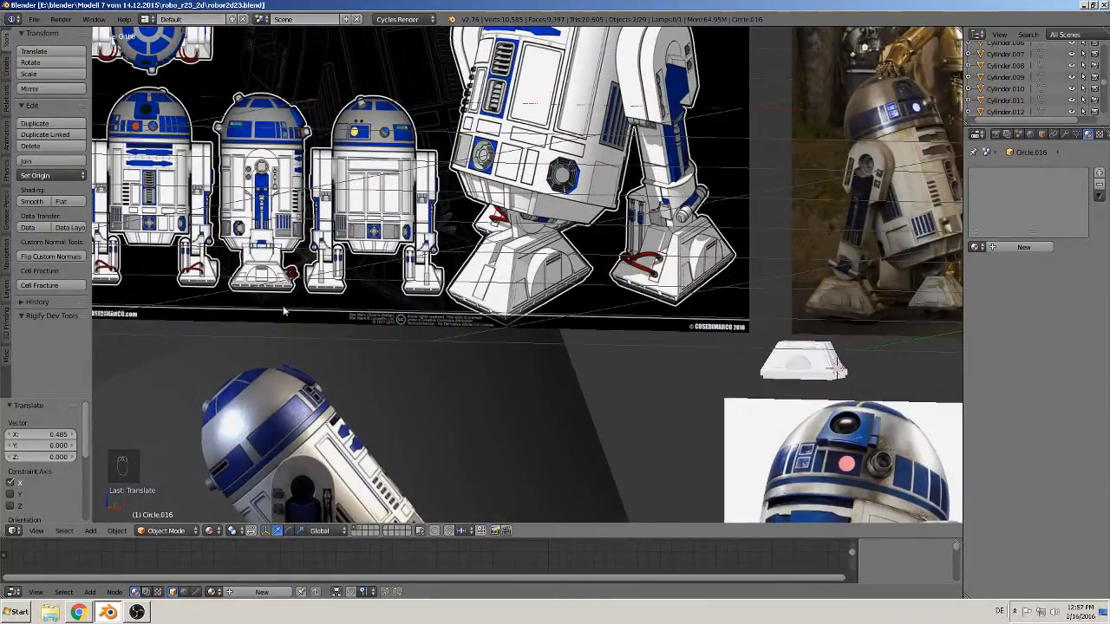
pyautogui.keyDown('shift'); pyautogui.moveTo(665, 440); pyautogui.dragTo(292, 336, button='middle'); pyautogui.keyUp('shift')
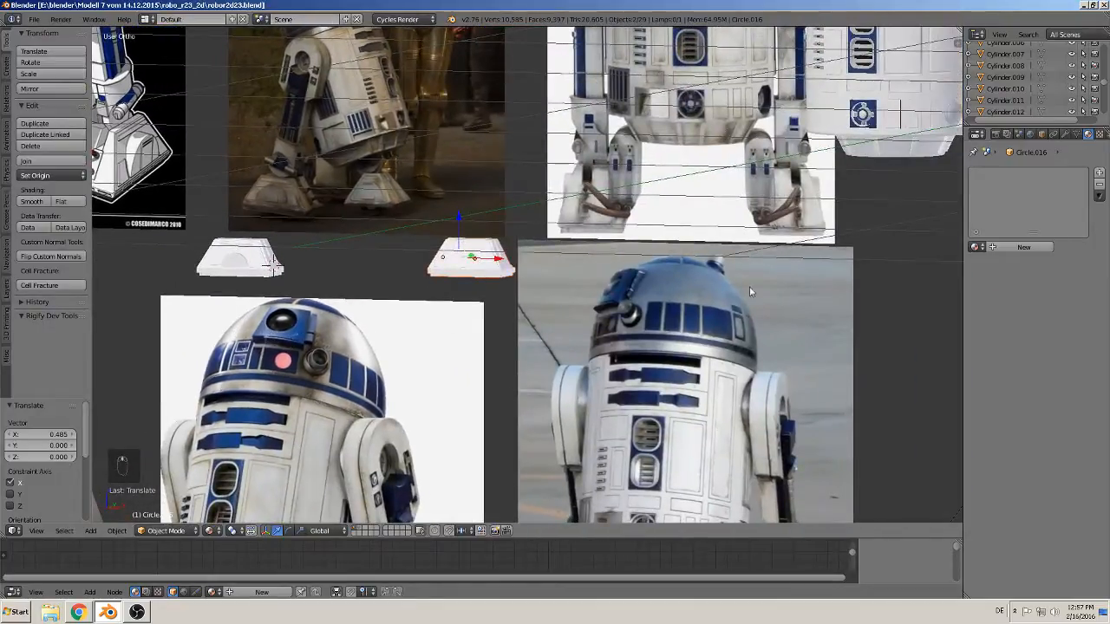
# Add a 24-vertex mesh circle at the rounded top of the front reference's inner leg box on the viewer's right
pyautogui.keyDown('shift'); pyautogui.moveTo(750, 292); pyautogui.dragTo(660, 394, button='middle'); pyautogui.keyUp('shift')
pyautogui.scroll(3, 682, 283)
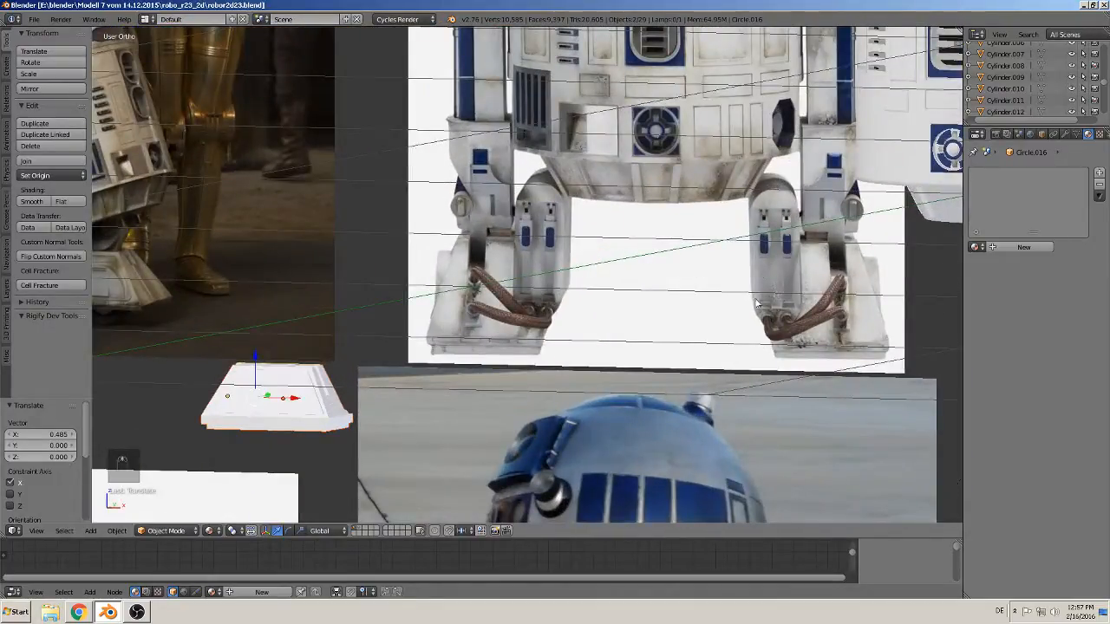
pyautogui.keyDown('shift'); pyautogui.moveTo(812, 308); pyautogui.dragTo(667, 345, button='middle'); pyautogui.keyUp('shift')
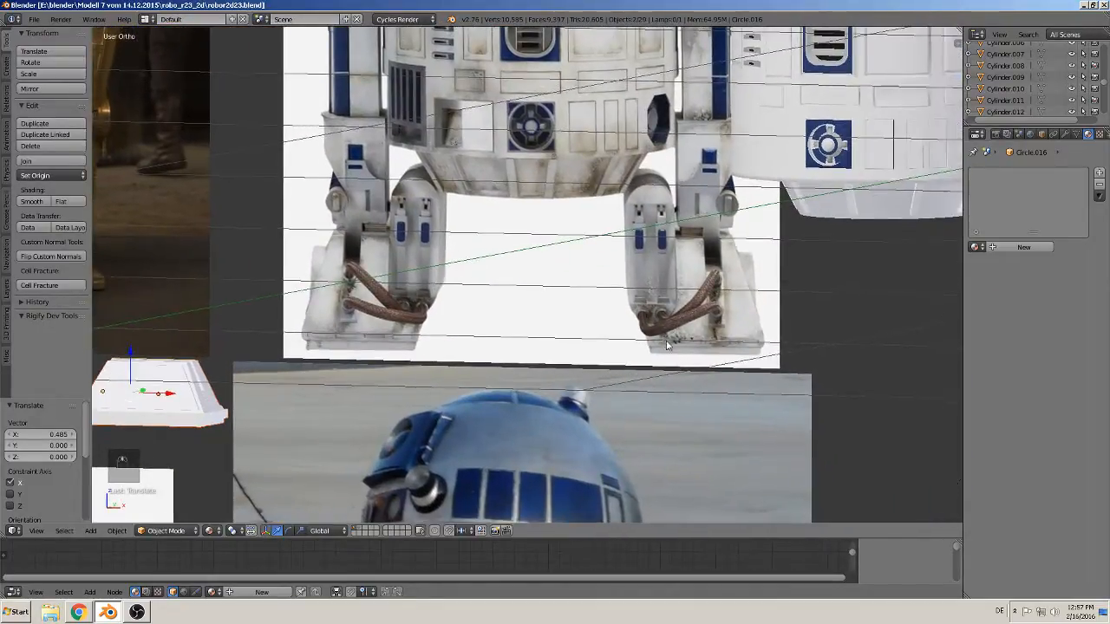
pyautogui.click(655, 203)
pyautogui.click(117, 531)
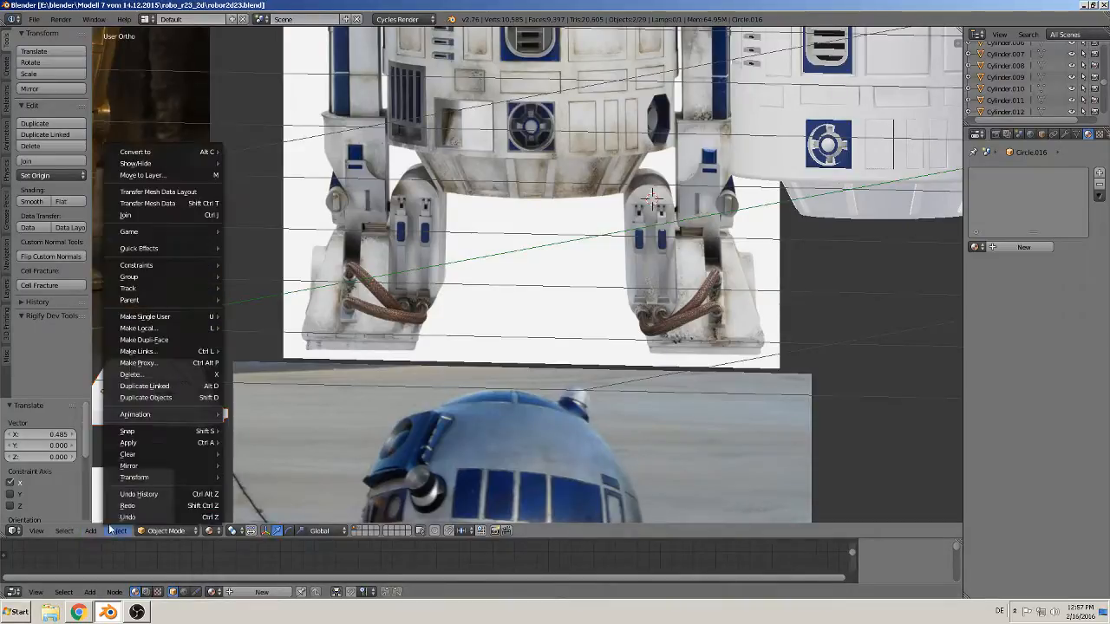
pyautogui.click(90, 530)
pyautogui.moveTo(106, 517)
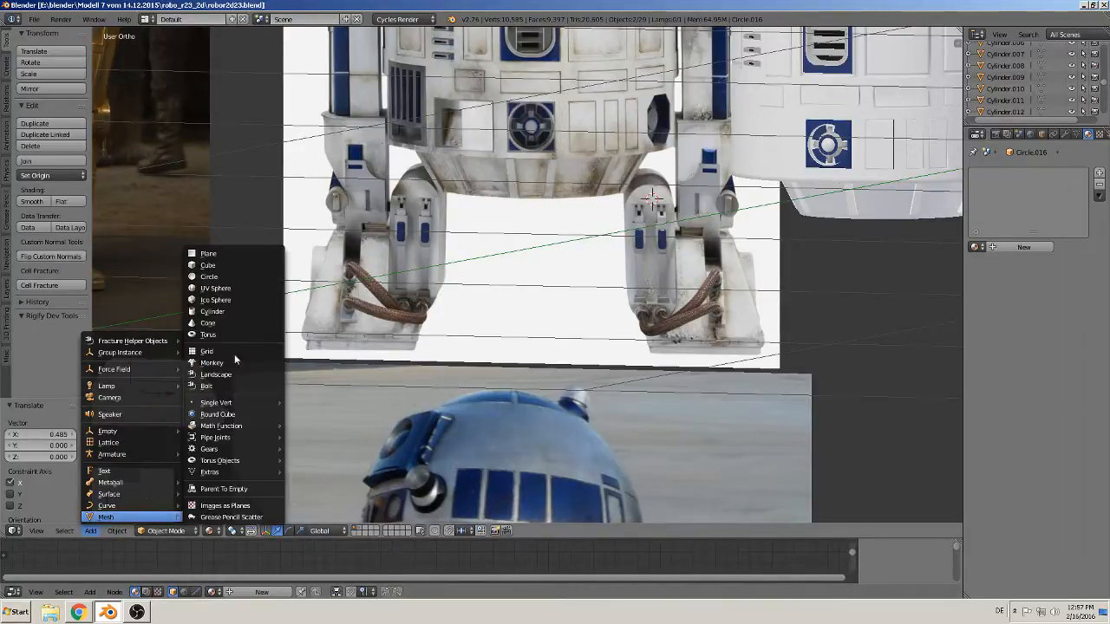
pyautogui.click(231, 277)
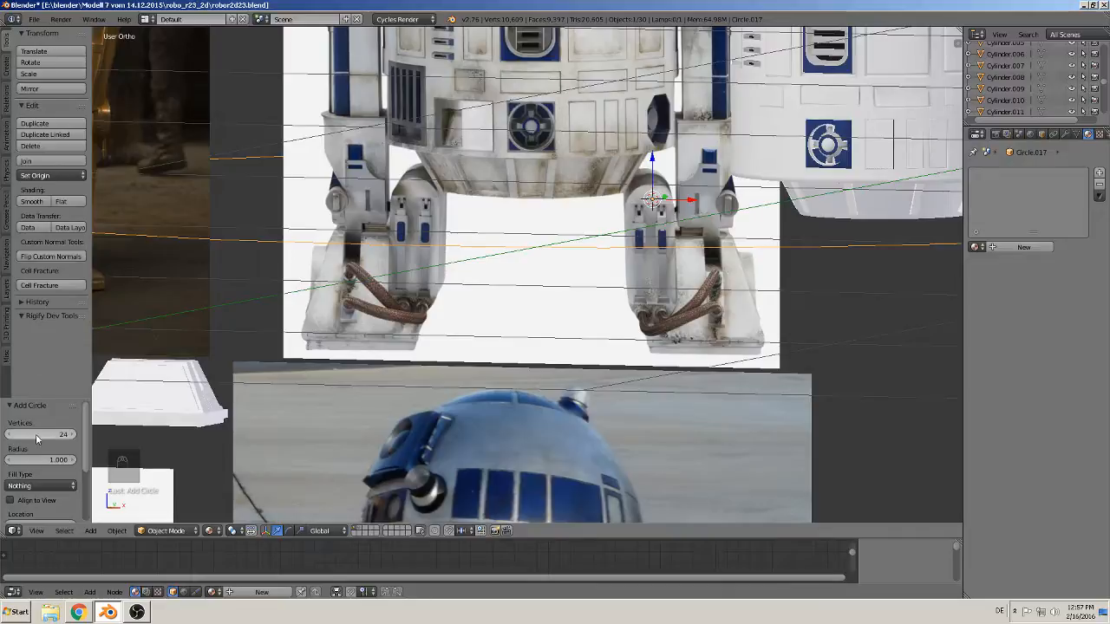
pyautogui.press('r')
pyautogui.press('x')
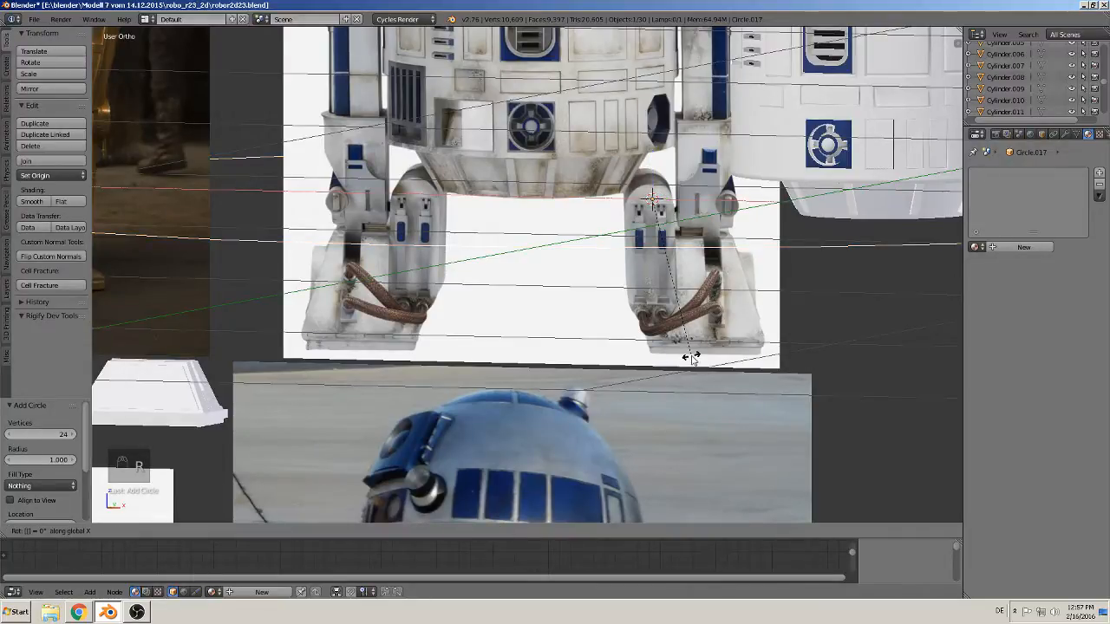
pyautogui.write('-90')
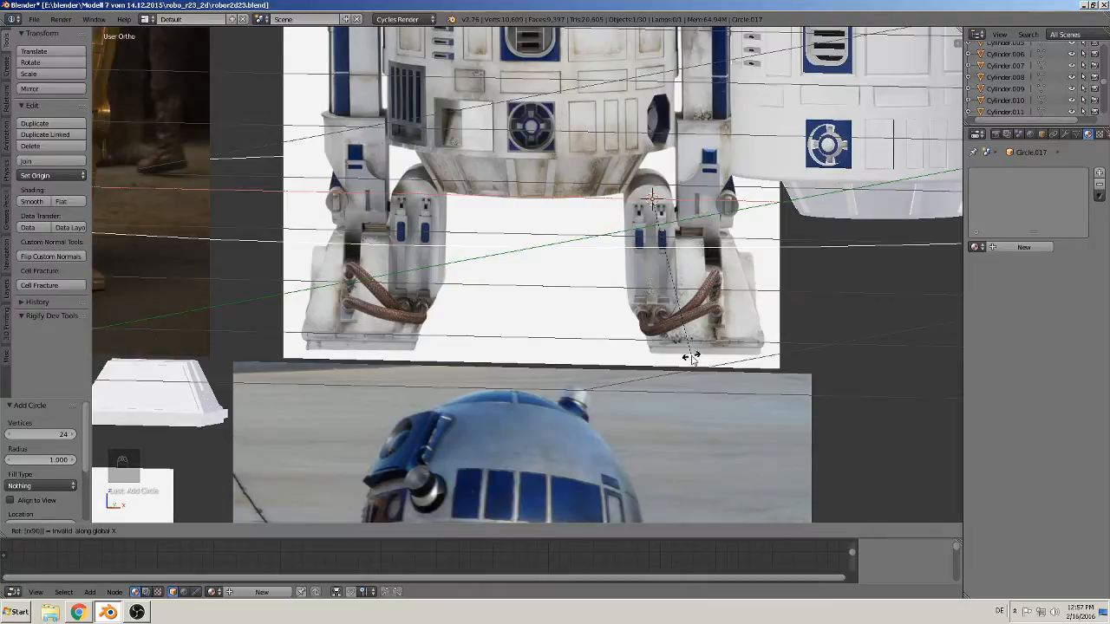
pyautogui.press('Return')
pyautogui.rightClick(677, 364)
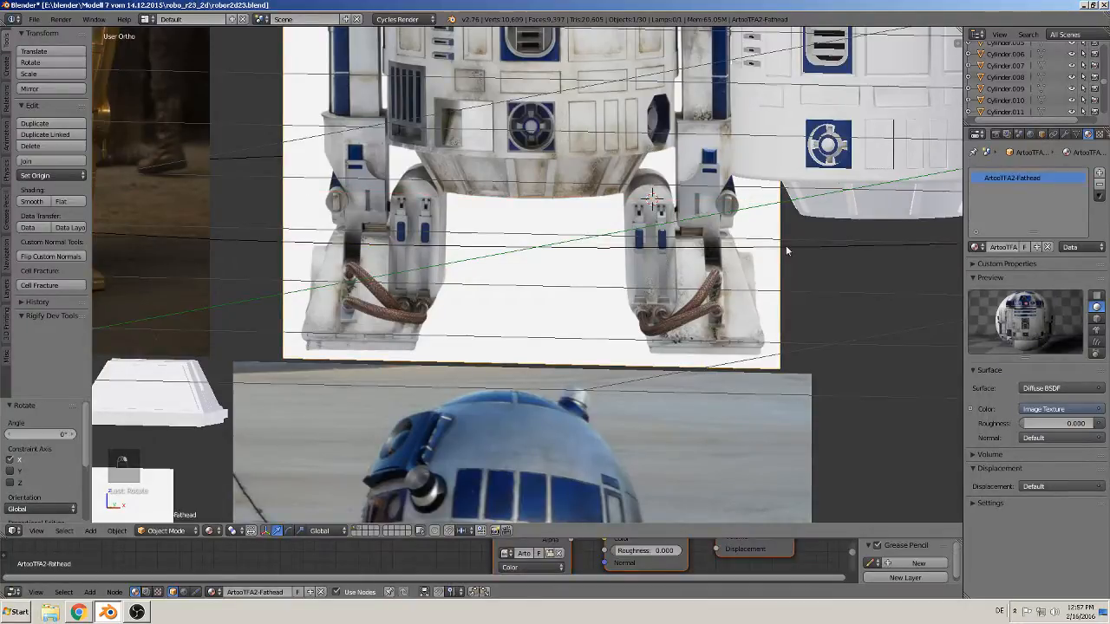
# Select the new circle again and rotate it 90° about the X axis
pyautogui.rightClick(787, 251)
pyautogui.write('rx90')
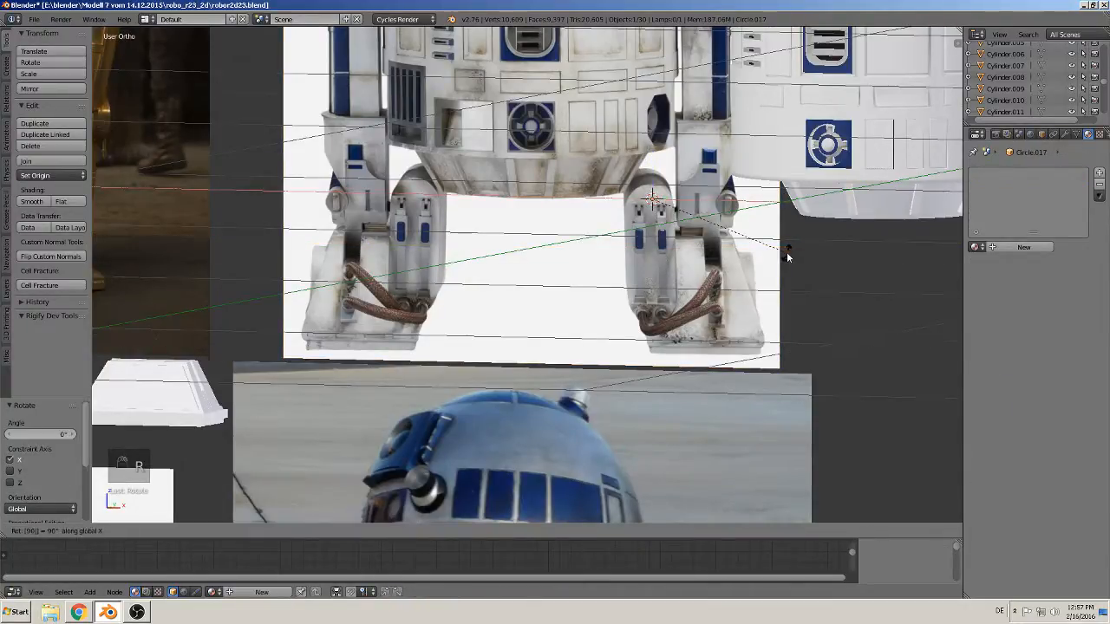
pyautogui.press('Return')
# Scale the circle down and move it to match the rounded top of the leg box in the reference
pyautogui.press('s')
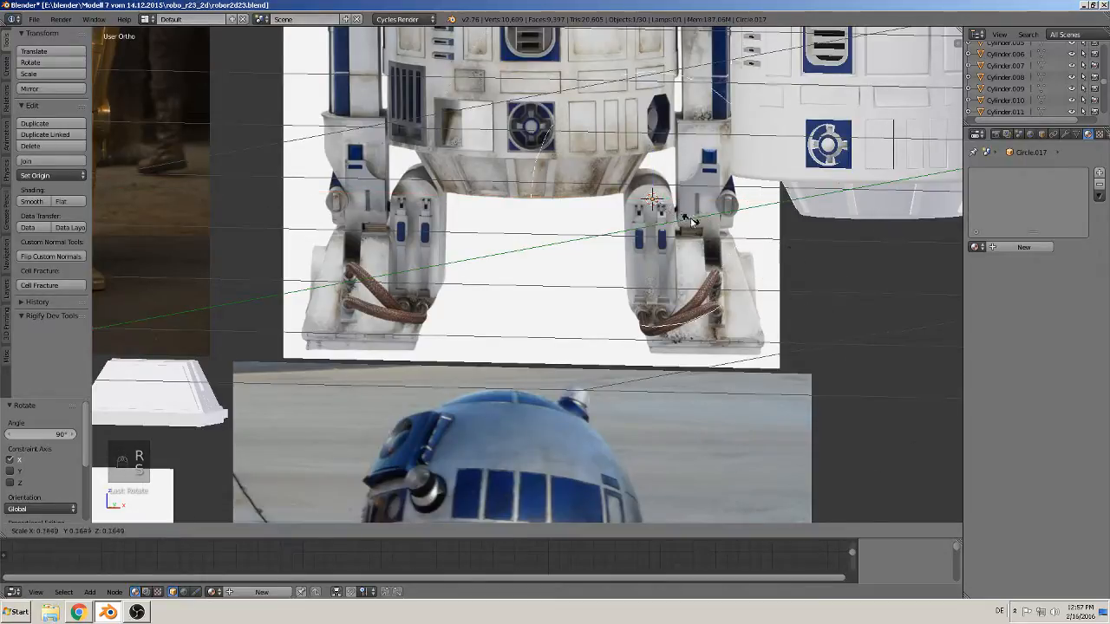
pyautogui.click(654, 198)
pyautogui.scroll(2, 641, 358)
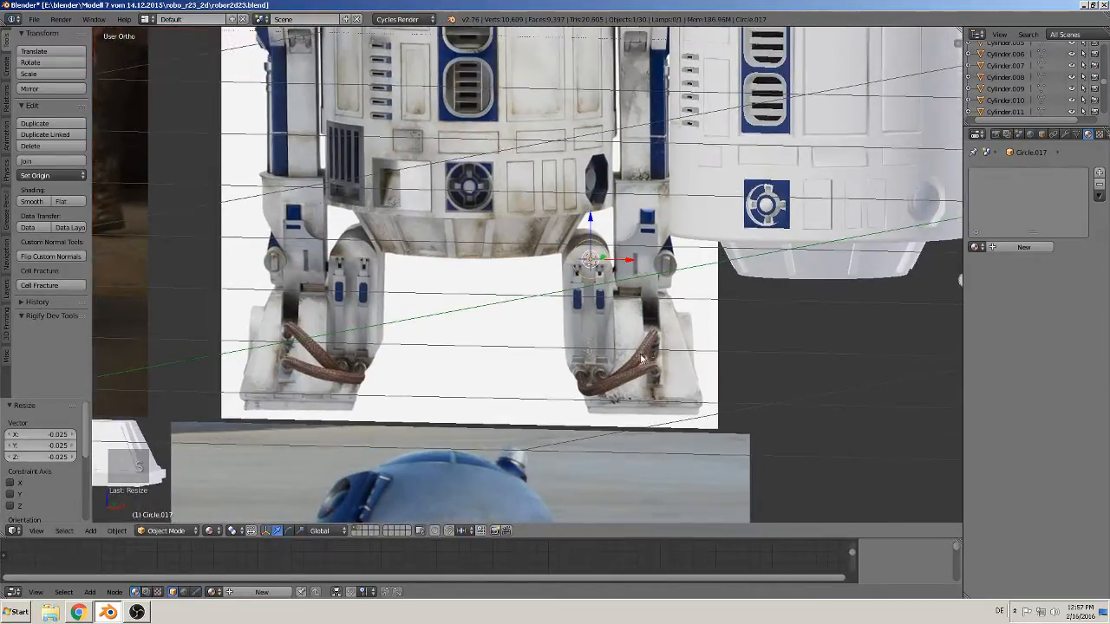
pyautogui.scroll(2, 642, 359)
pyautogui.press('g')
pyautogui.click(692, 373)
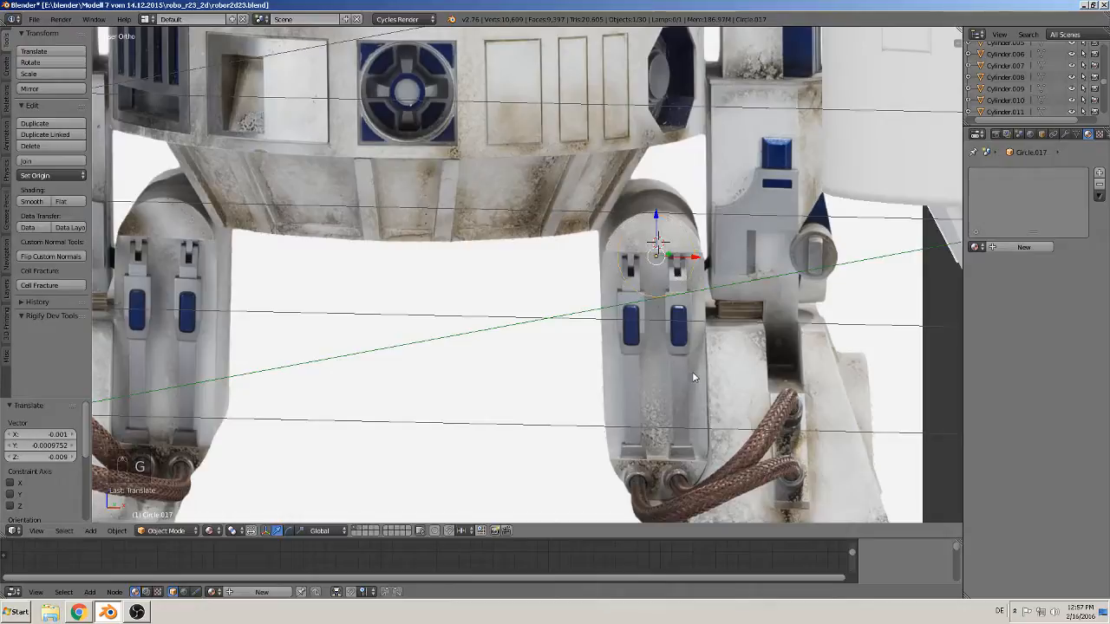
pyautogui.press('s')
pyautogui.click(731, 376)
# Delete the vertices of the circle's lower half, leaving only the upper arc
pyautogui.press('Tab')
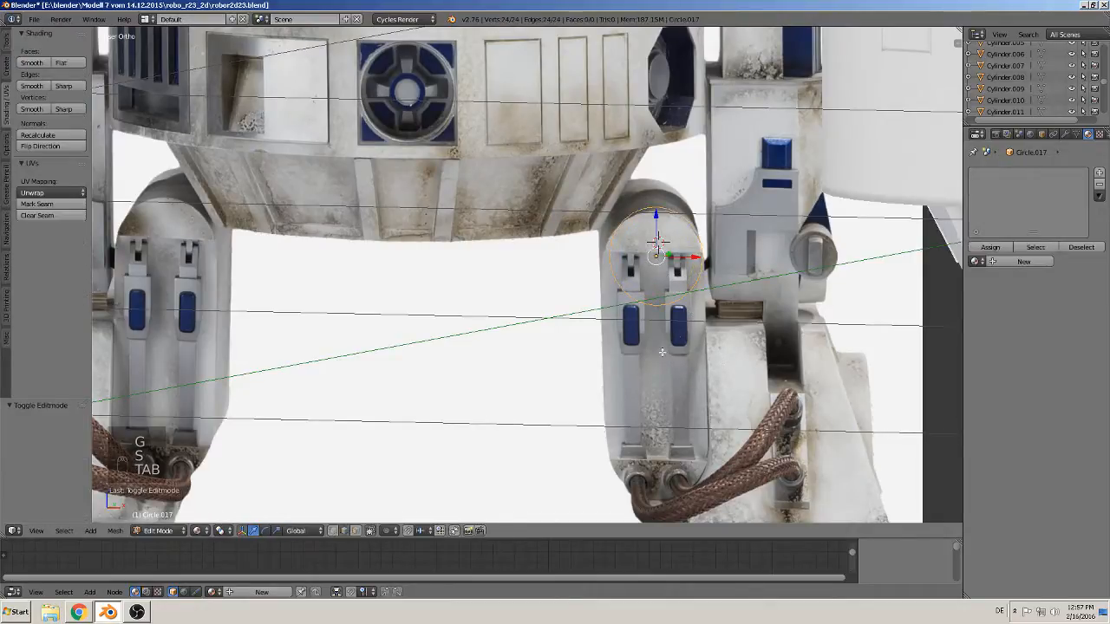
pyautogui.press('a')
pyautogui.press('a')
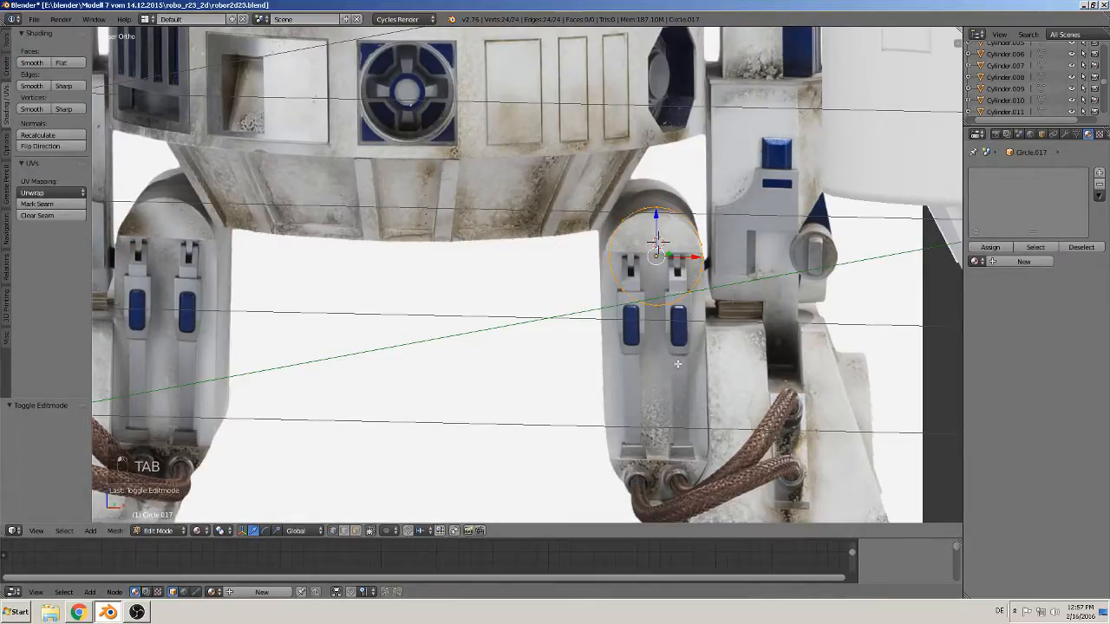
pyautogui.press('b')
pyautogui.moveTo(741, 345); pyautogui.dragTo(600, 260)
pyautogui.press('x')
pyautogui.click(557, 184)
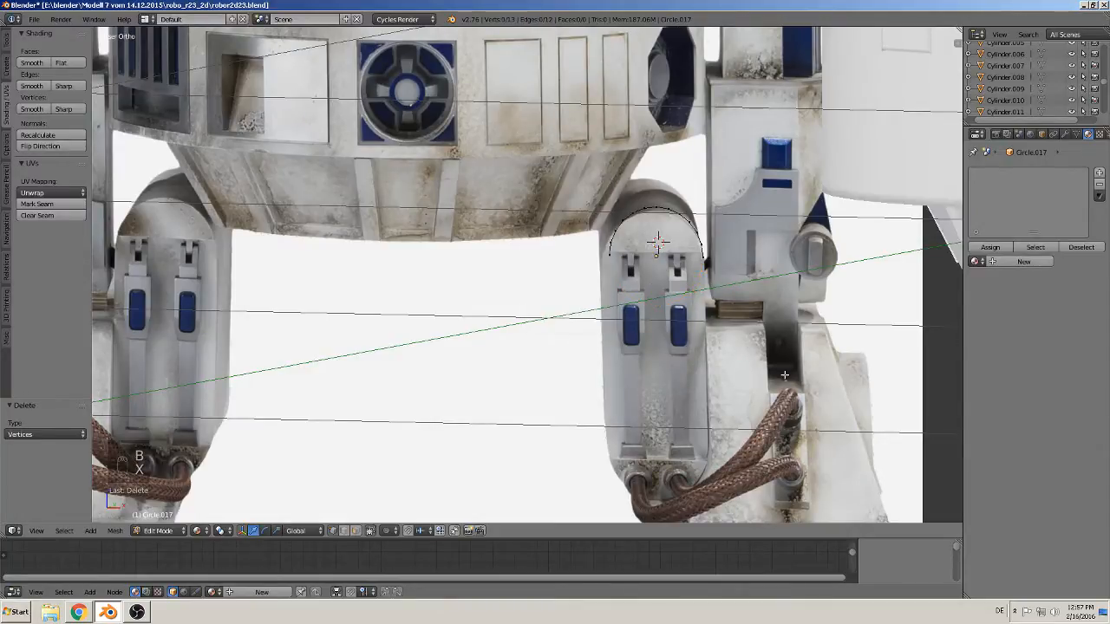
# Duplicate the whole arc and move the copy -0.126 along Z toward the bottom of the leg box
pyautogui.keyDown('shift'); pyautogui.moveTo(733, 295); pyautogui.dragTo(579, 308, button='middle'); pyautogui.keyUp('shift')
pyautogui.press('a')
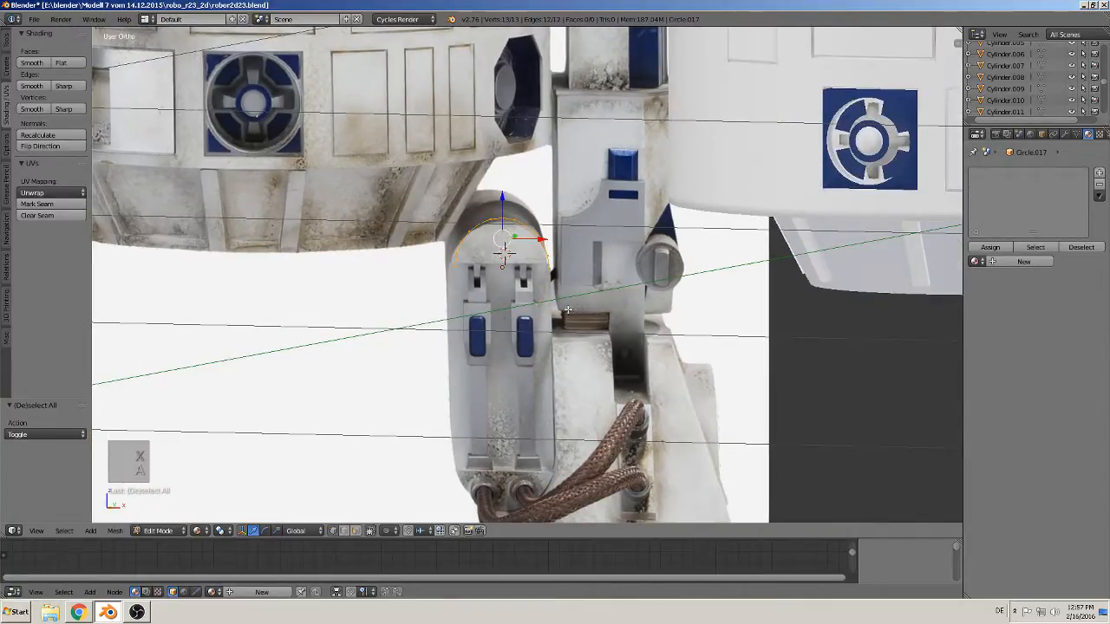
pyautogui.hotkey('shift', 'r')
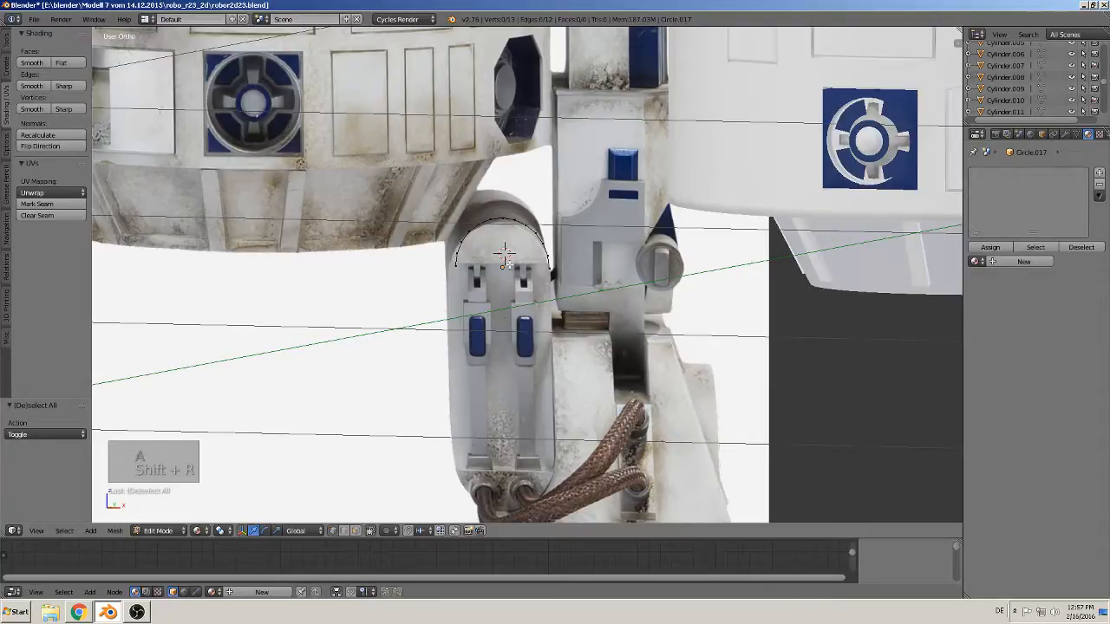
pyautogui.press('a')
pyautogui.moveTo(501, 207)
pyautogui.mouseDown()
pyautogui.moveTo(512, 254)
pyautogui.moveTo(506, 210)
pyautogui.mouseUp()
pyautogui.click(509, 214)
pyautogui.hotkey('shift', 'd')
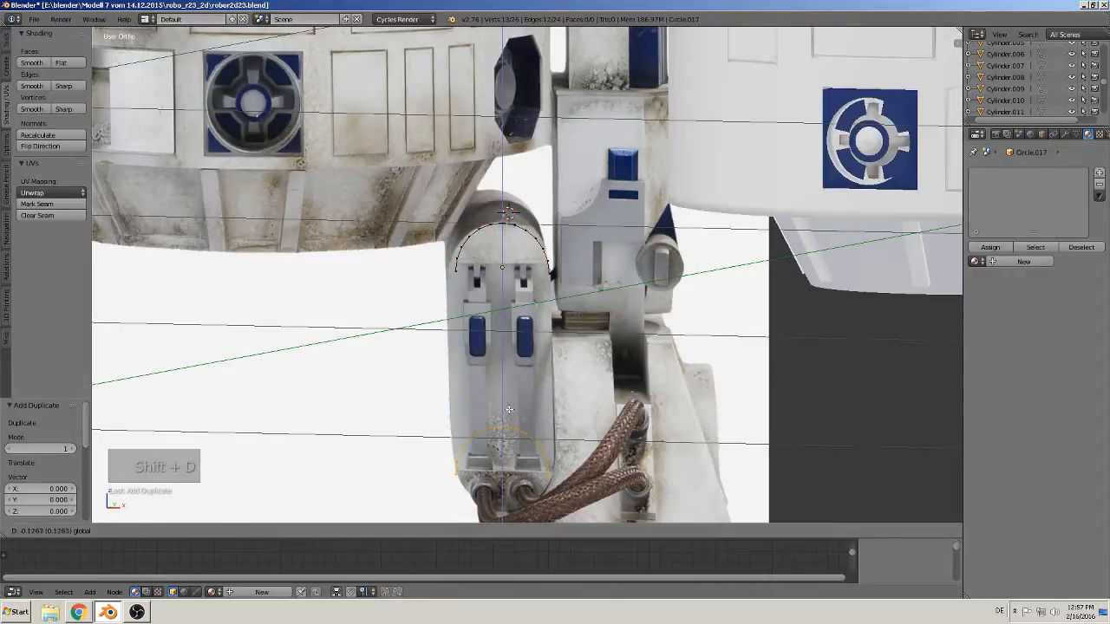
pyautogui.click(509, 408)
# Mirror the duplicated arc along the global Z axis and move it -0.031 along Z to the box's lower end
pyautogui.click(115, 531)
pyautogui.moveTo(141, 471)
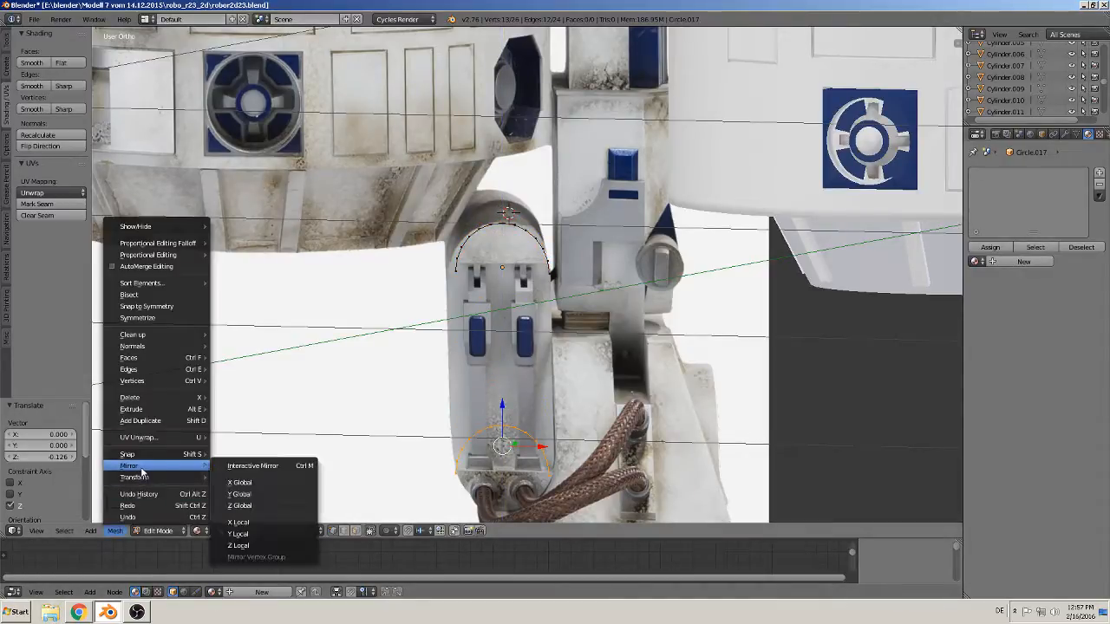
pyautogui.click(262, 466)
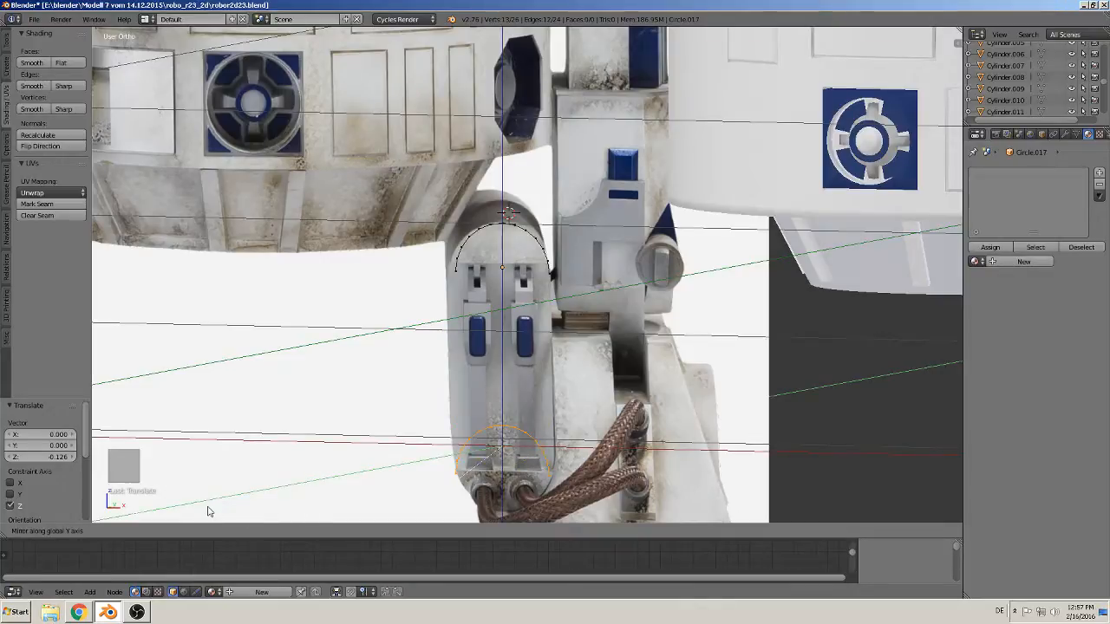
pyautogui.click(279, 512)
pyautogui.moveTo(492, 397); pyautogui.dragTo(490, 464)
# Connect the end vertices of the upper and lower arcs with a straight edge on each side
pyautogui.keyDown('shift'); pyautogui.moveTo(490, 464); pyautogui.dragTo(419, 359, button='middle'); pyautogui.keyUp('shift')
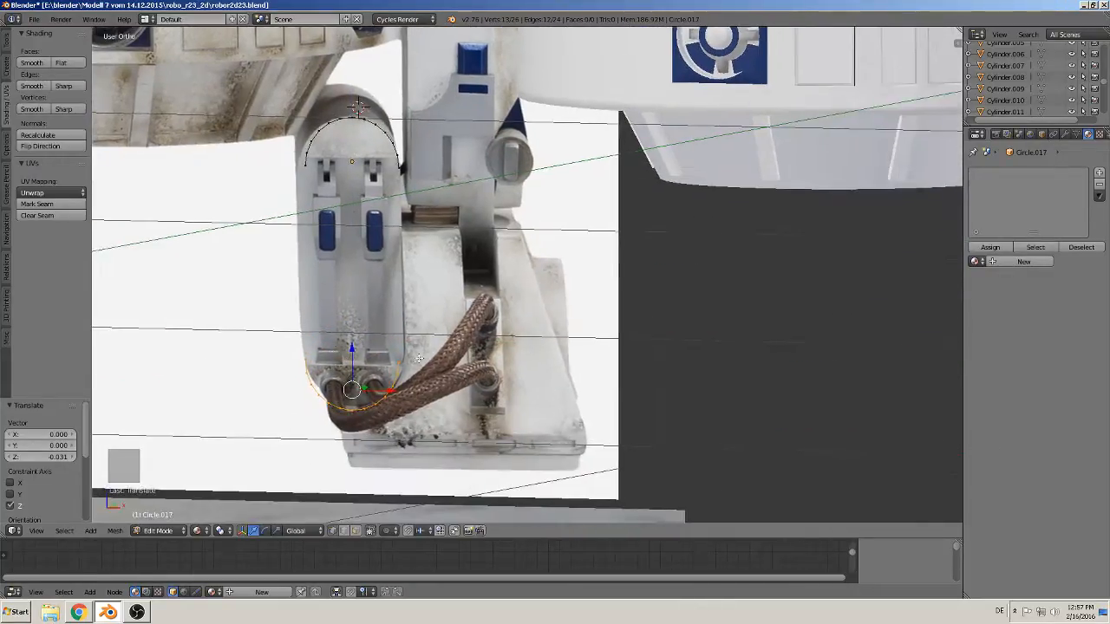
pyautogui.keyDown('shift'); pyautogui.rightClick(400, 179); pyautogui.keyUp('shift')
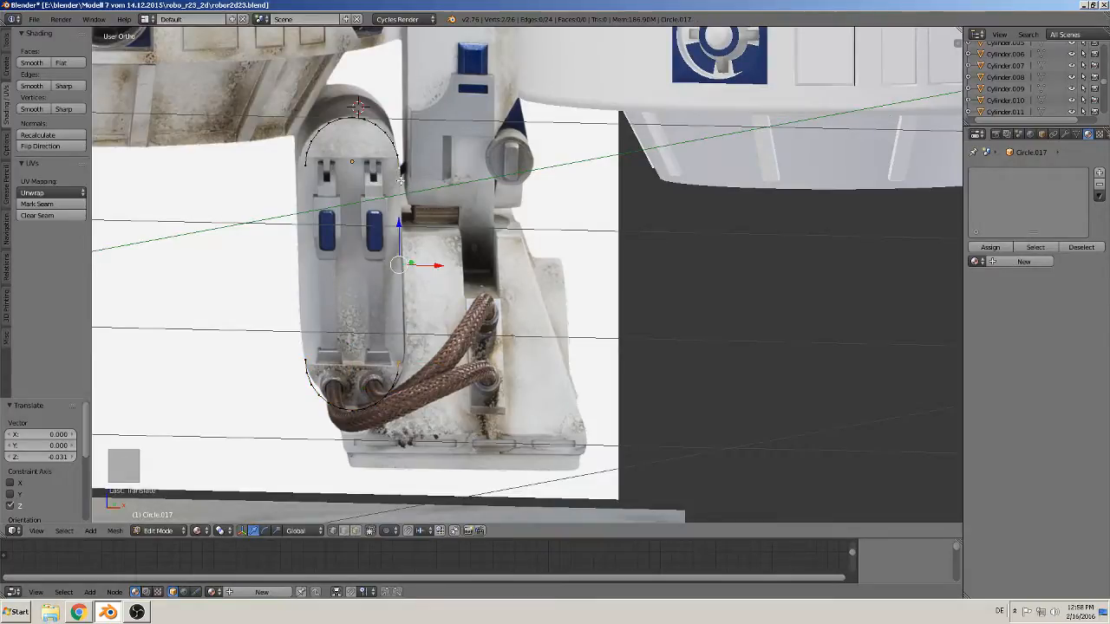
pyautogui.press('f')
pyautogui.rightClick(310, 172)
pyautogui.keyDown('shift'); pyautogui.rightClick(307, 360); pyautogui.keyUp('shift')
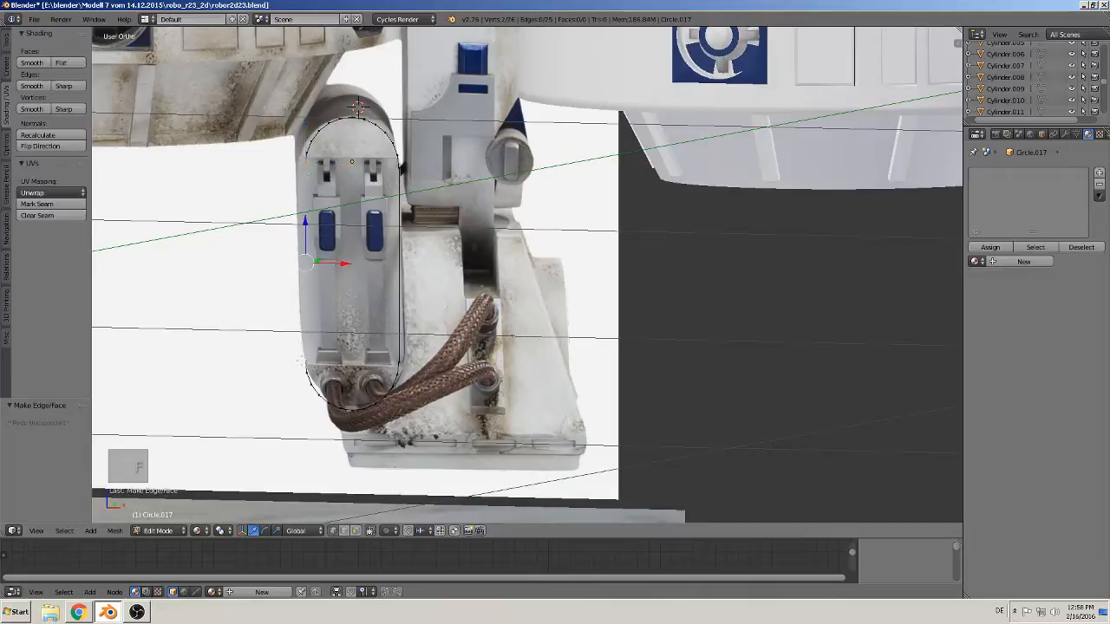
pyautogui.press('f')
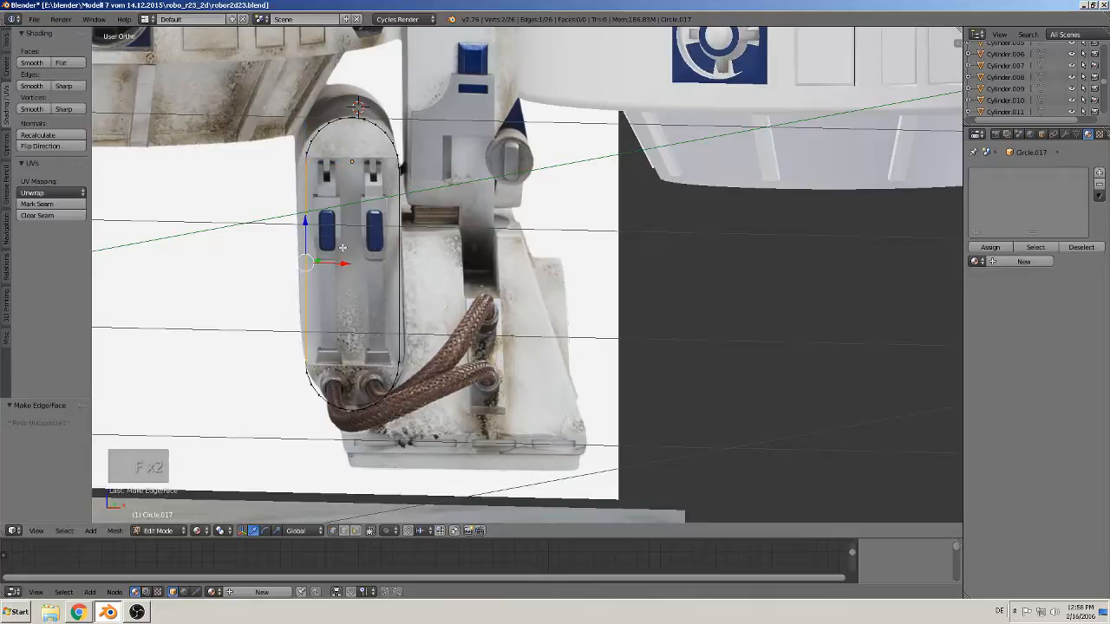
# Select the entire rounded outline and extrude it -0.25 along the Y axis
pyautogui.press('a')
pyautogui.press('a')
pyautogui.moveTo(345, 265); pyautogui.dragTo(399, 316, button='middle')
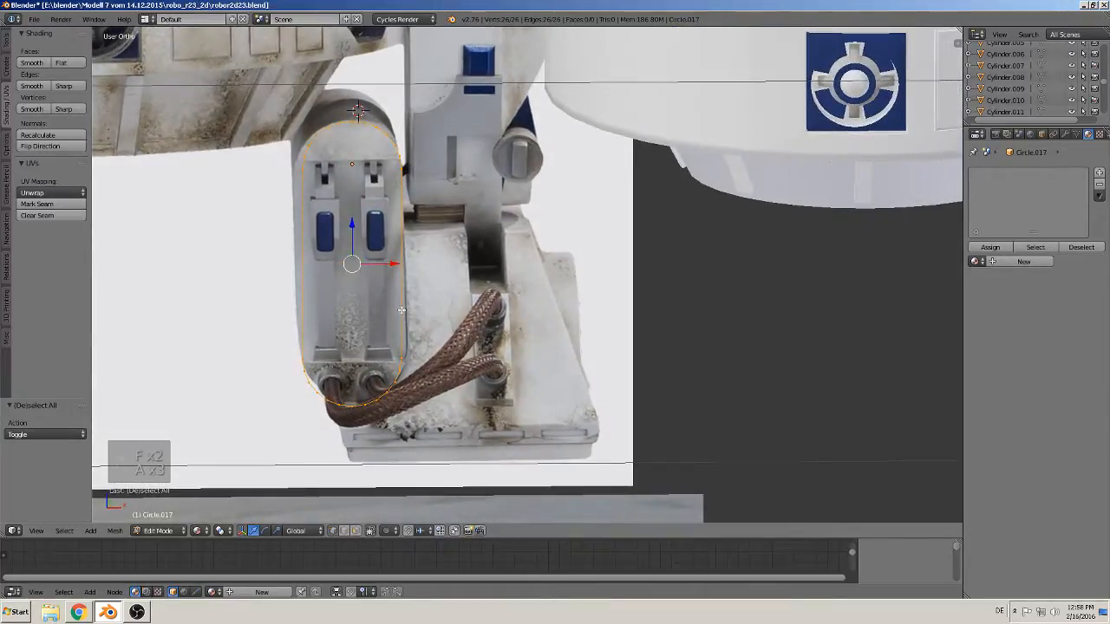
pyautogui.press('e')
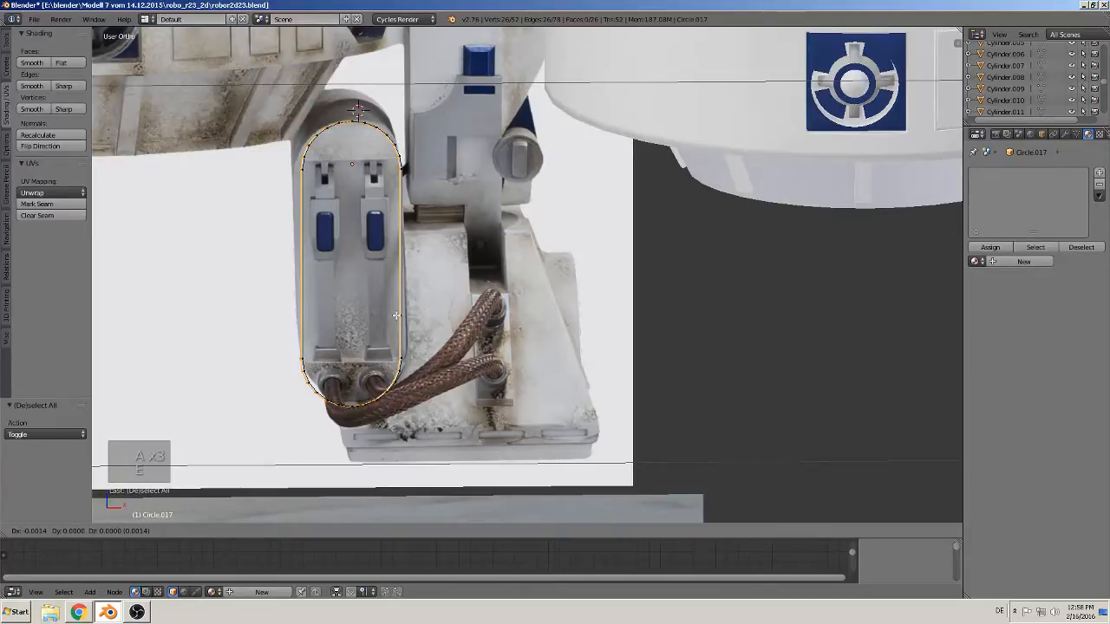
pyautogui.moveTo(401, 324); pyautogui.dragTo(324, 243, button='middle')
pyautogui.rightClick(426, 344)
pyautogui.press('e')
pyautogui.press('y')
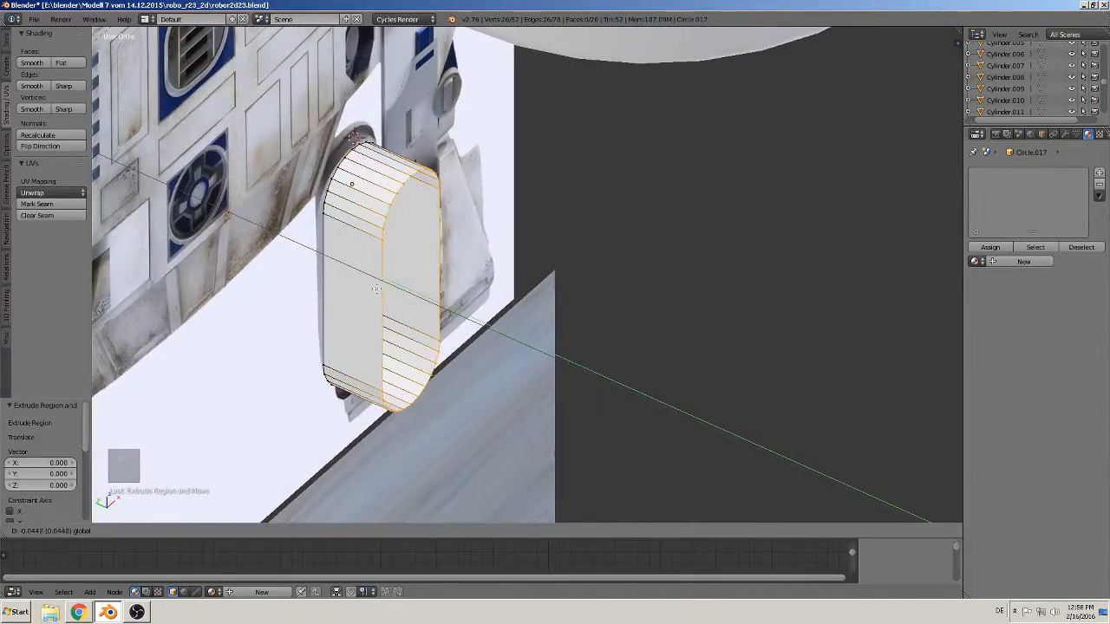
pyautogui.click(644, 404)
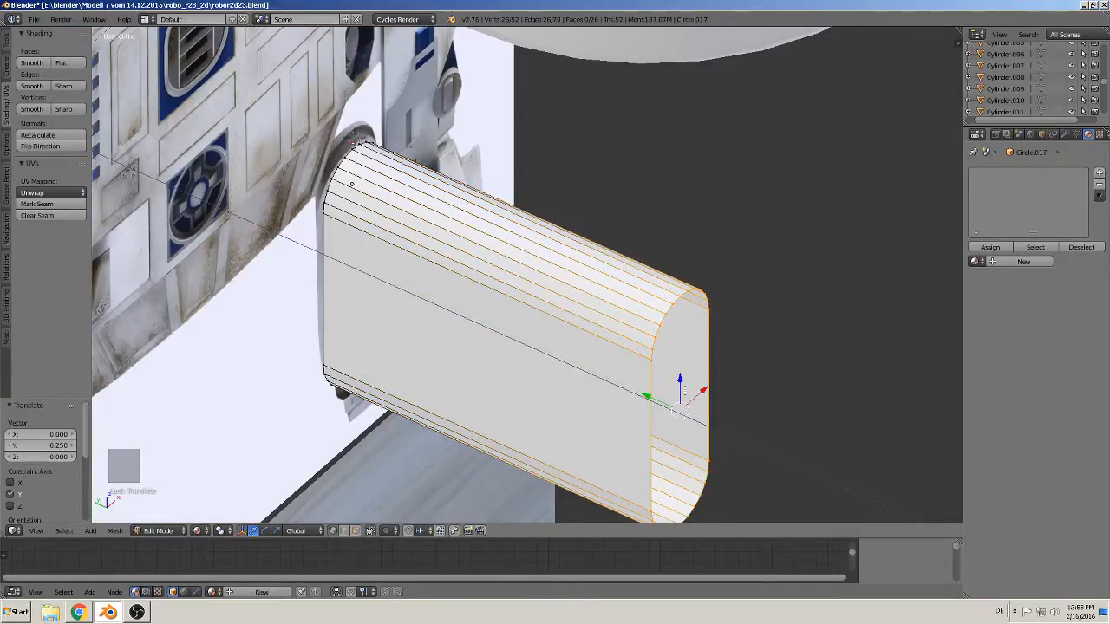
# Fill both open ends of the extruded box with faces and return to Object Mode
pyautogui.press('f')
pyautogui.keyDown('alt'); pyautogui.rightClick(325, 241); pyautogui.keyUp('alt')
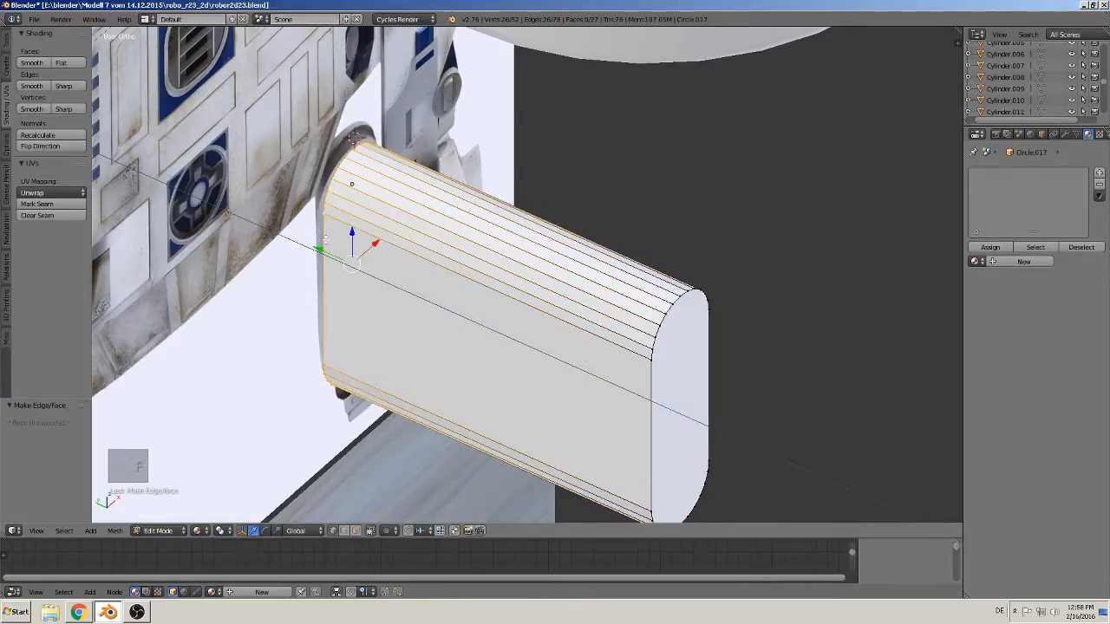
pyautogui.press('f')
pyautogui.press('Tab')
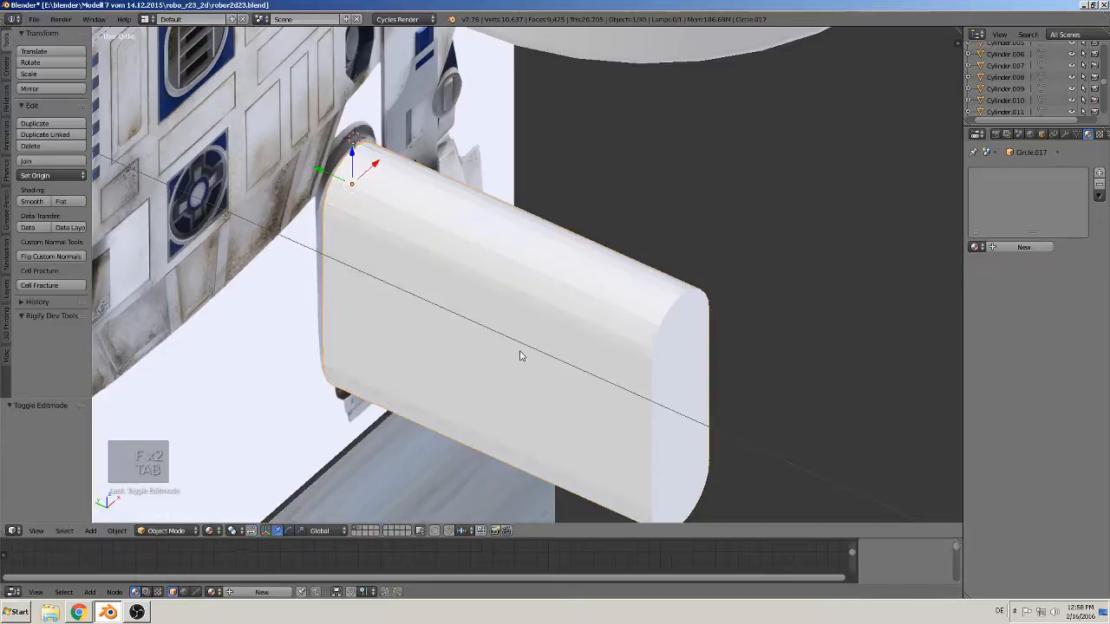
# Move the rounded box -0.547 along the Y axis, out in front of the reference images
pyautogui.moveTo(520, 354); pyautogui.dragTo(456, 395, button='middle')
pyautogui.scroll(-2, 520, 382)
pyautogui.scroll(-1, 546, 304)
pyautogui.moveTo(605, 235); pyautogui.dragTo(324, 320)
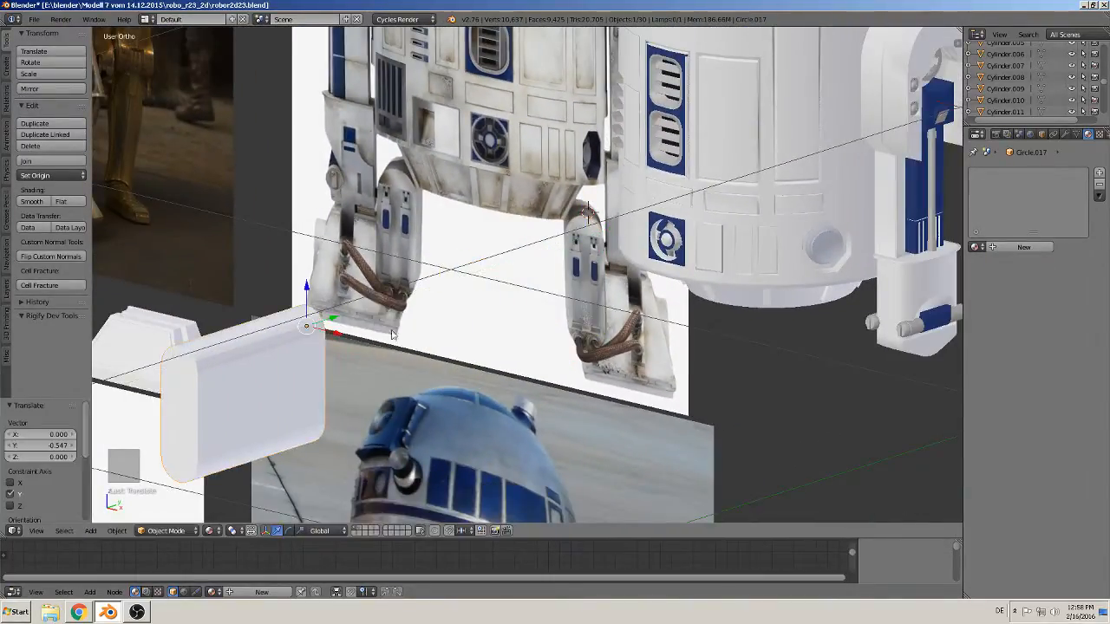
# Examine the legs and feet in the surrounding R2-D2 reference images for the shape of the leg boxes
pyautogui.keyDown('shift'); pyautogui.moveTo(498, 412); pyautogui.dragTo(786, 183, button='middle'); pyautogui.keyUp('shift')
pyautogui.scroll(-4, 704, 357)
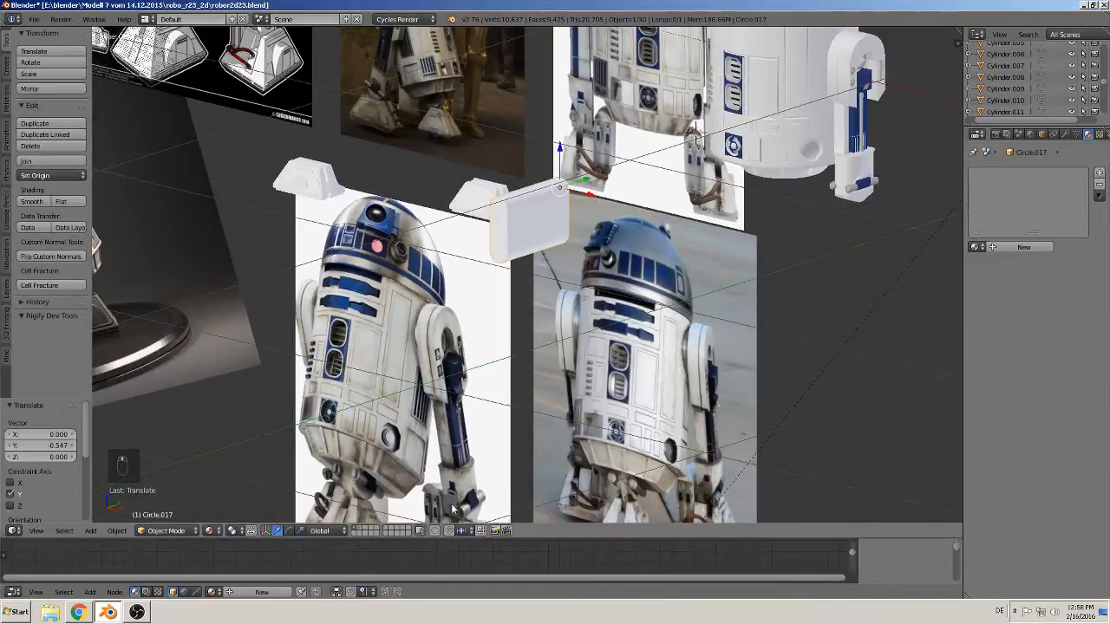
pyautogui.keyDown('shift'); pyautogui.moveTo(452, 509); pyautogui.dragTo(510, 307, button='middle'); pyautogui.keyUp('shift')
pyautogui.moveTo(570, 363); pyautogui.dragTo(512, 353, button='middle')
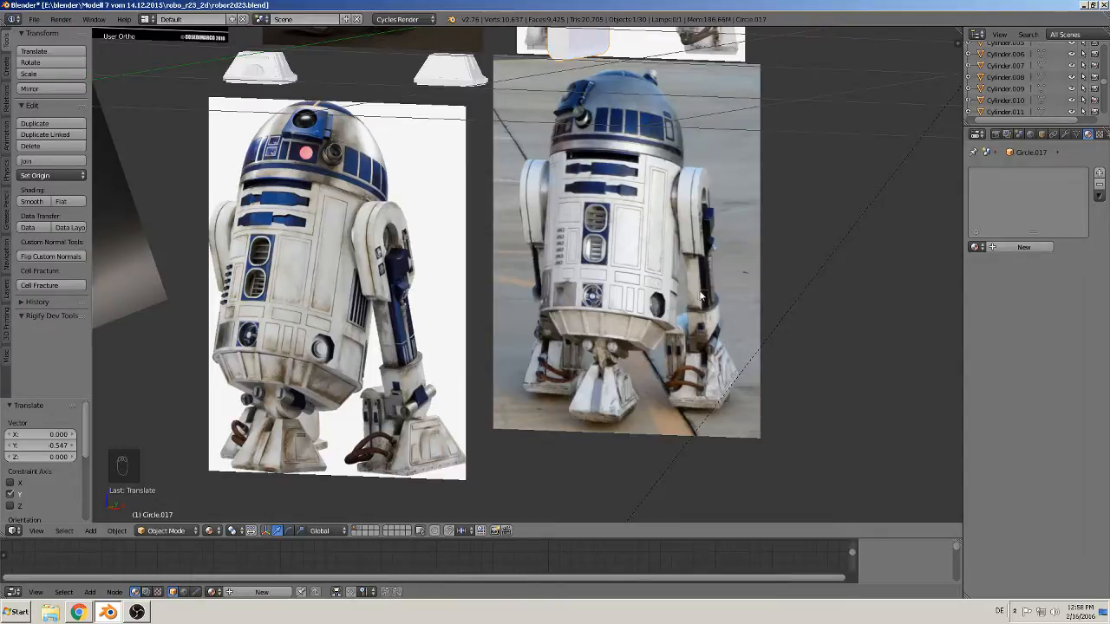
pyautogui.scroll(-4, 658, 276)
pyautogui.press('KP_Decimal')
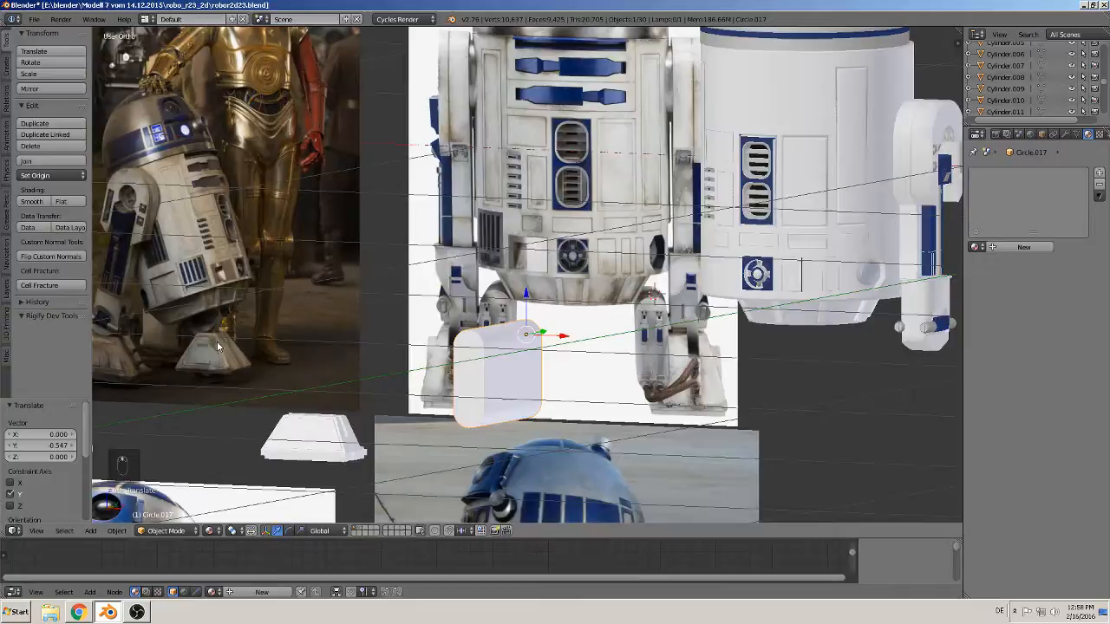
pyautogui.keyDown('shift'); pyautogui.moveTo(217, 347); pyautogui.dragTo(603, 328, button='middle'); pyautogui.keyUp('shift')
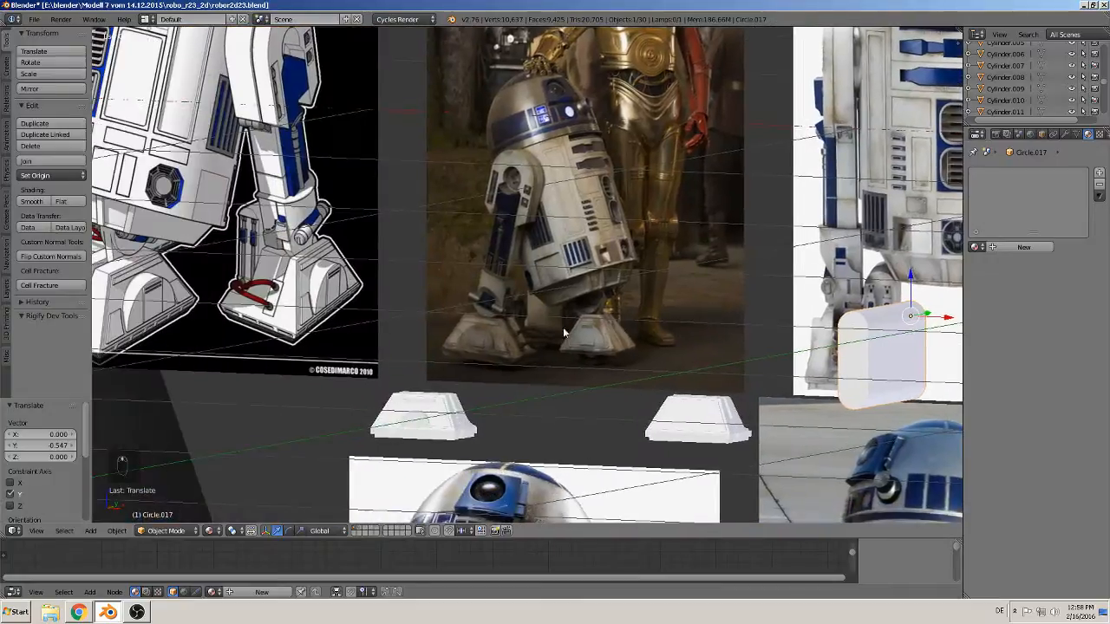
pyautogui.scroll(3, 503, 334)
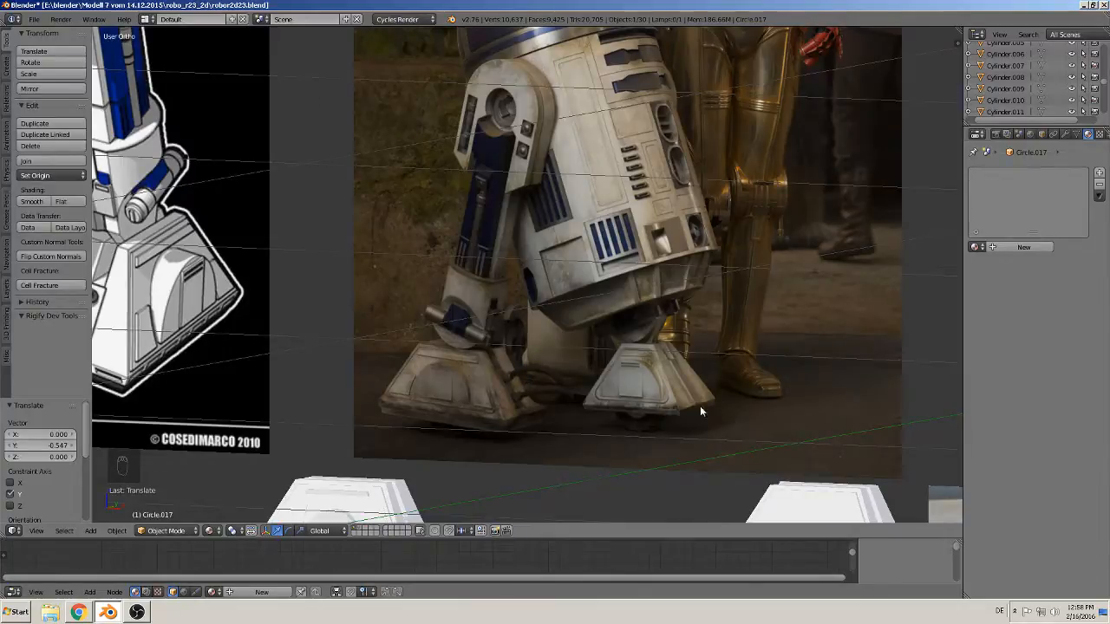
pyautogui.scroll(-6, 711, 408)
pyautogui.keyDown('shift'); pyautogui.moveTo(722, 398); pyautogui.dragTo(488, 233, button='middle'); pyautogui.keyUp('shift')
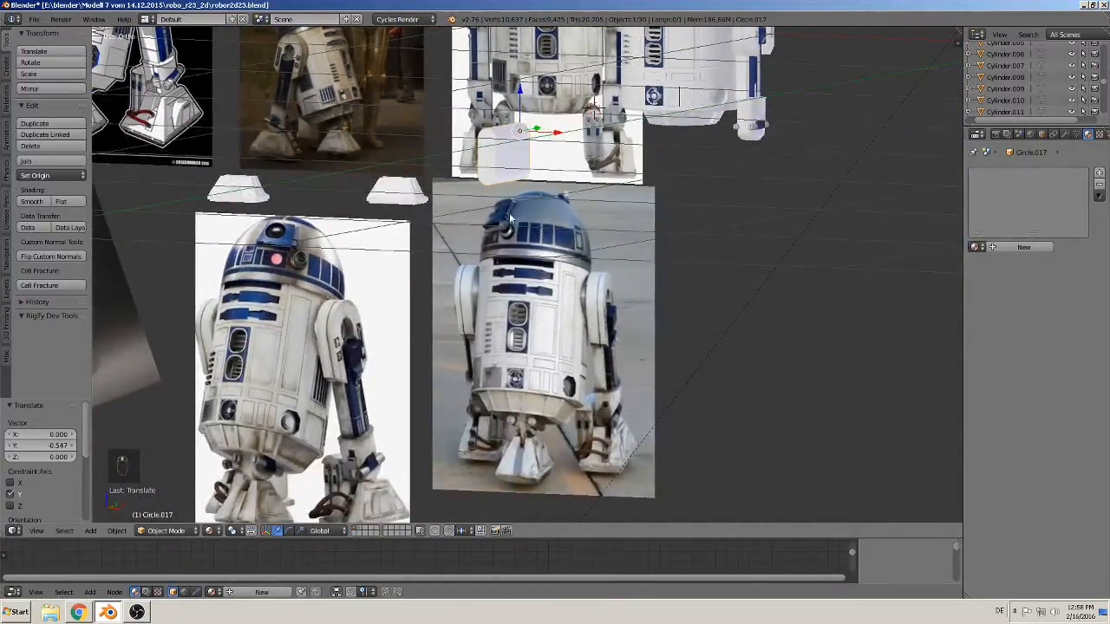
# Apply smooth shading to the rounded box
pyautogui.scroll(2, 509, 217)
pyautogui.keyDown('shift'); pyautogui.moveTo(519, 190); pyautogui.dragTo(565, 352, button='middle'); pyautogui.keyUp('shift')
pyautogui.scroll(6, 568, 350)
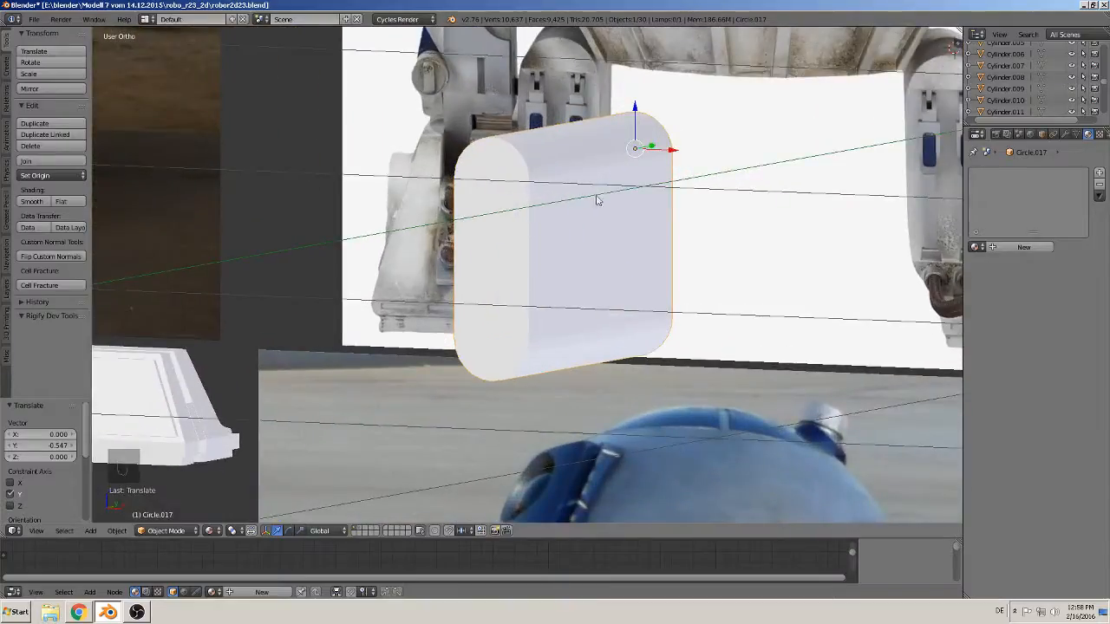
pyautogui.click(36, 202)
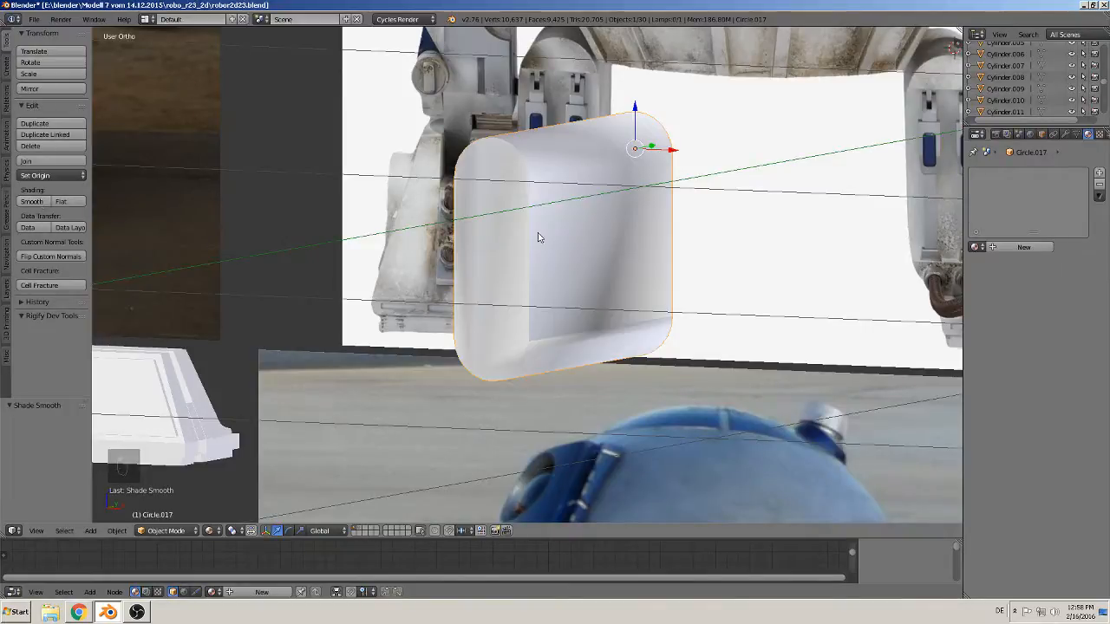
# Add two edge loops around the rounded block, one close to each of its end caps
pyautogui.press('Tab')
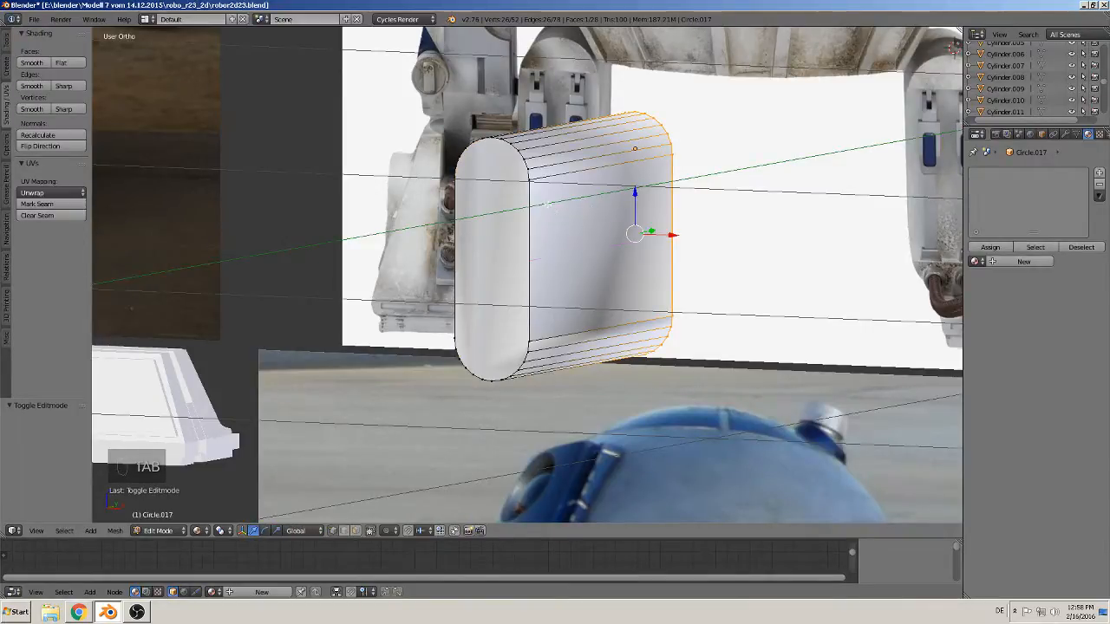
pyautogui.hotkey('ctrl', 'r')
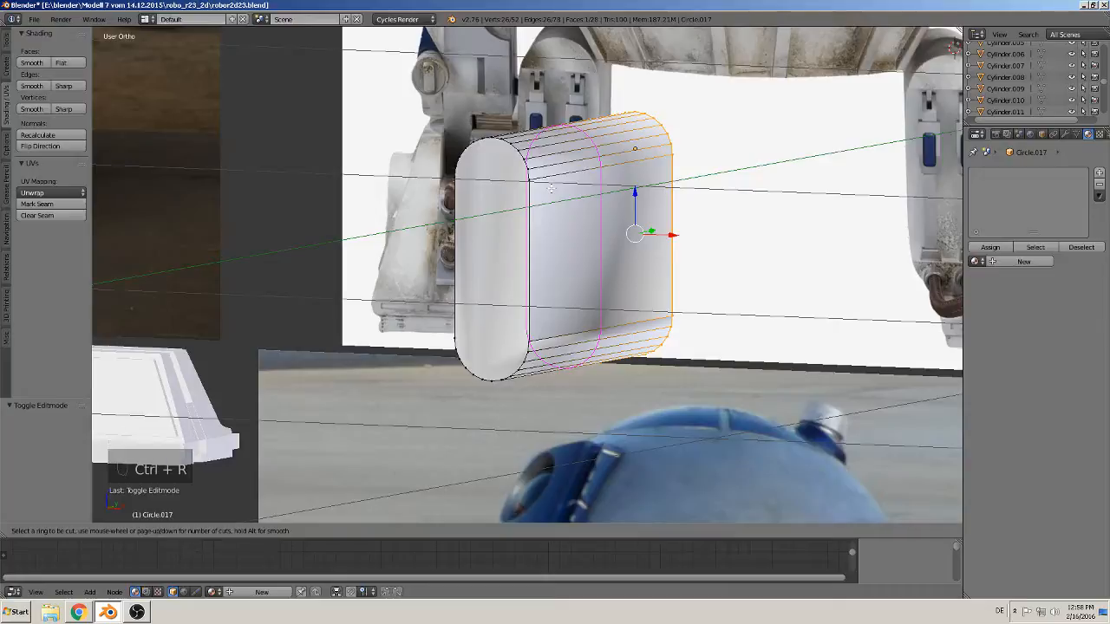
pyautogui.click(548, 188)
pyautogui.click(483, 207)
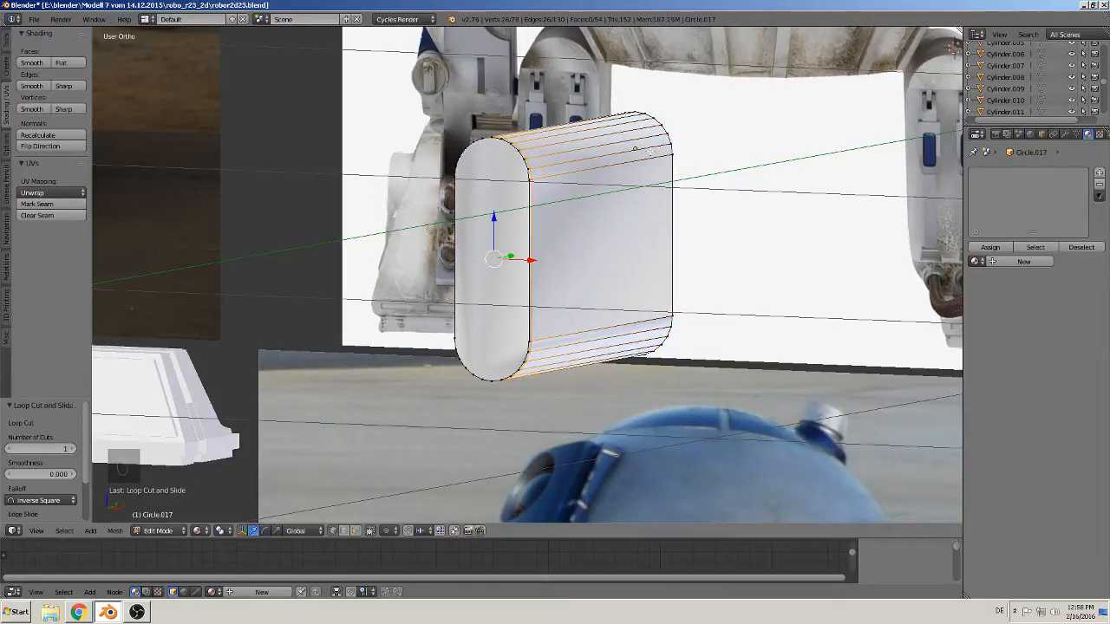
pyautogui.hotkey('ctrl', 'r')
pyautogui.click(657, 150)
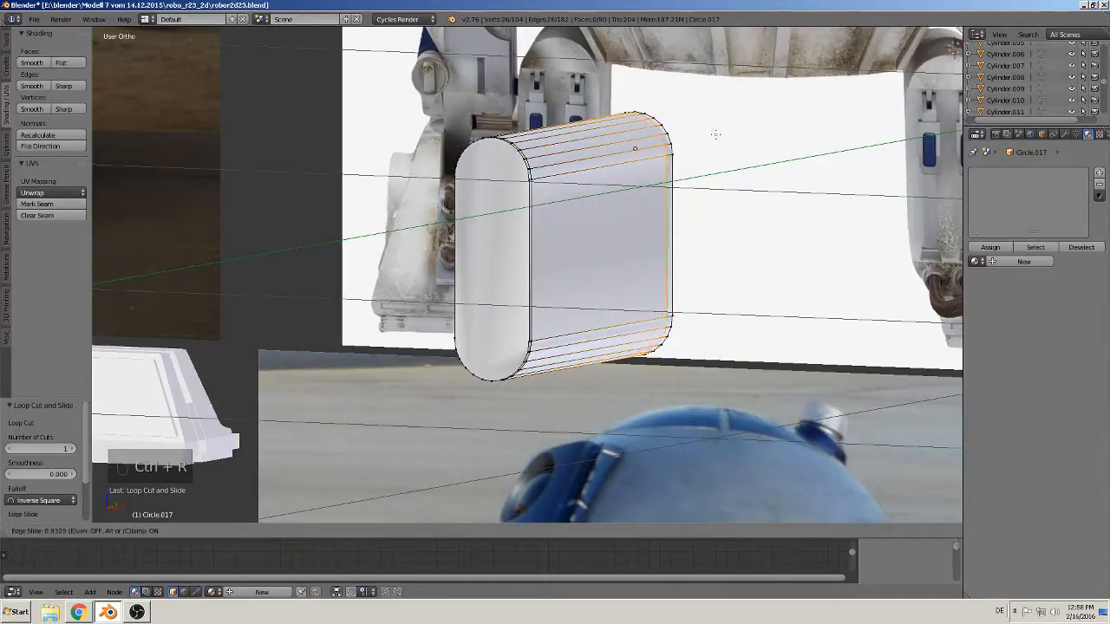
pyautogui.click(715, 136)
pyautogui.press('Tab')
# Inset the block's front end cap by extruding the face in place and scaling it to about 0.96
pyautogui.scroll(-5, 668, 285)
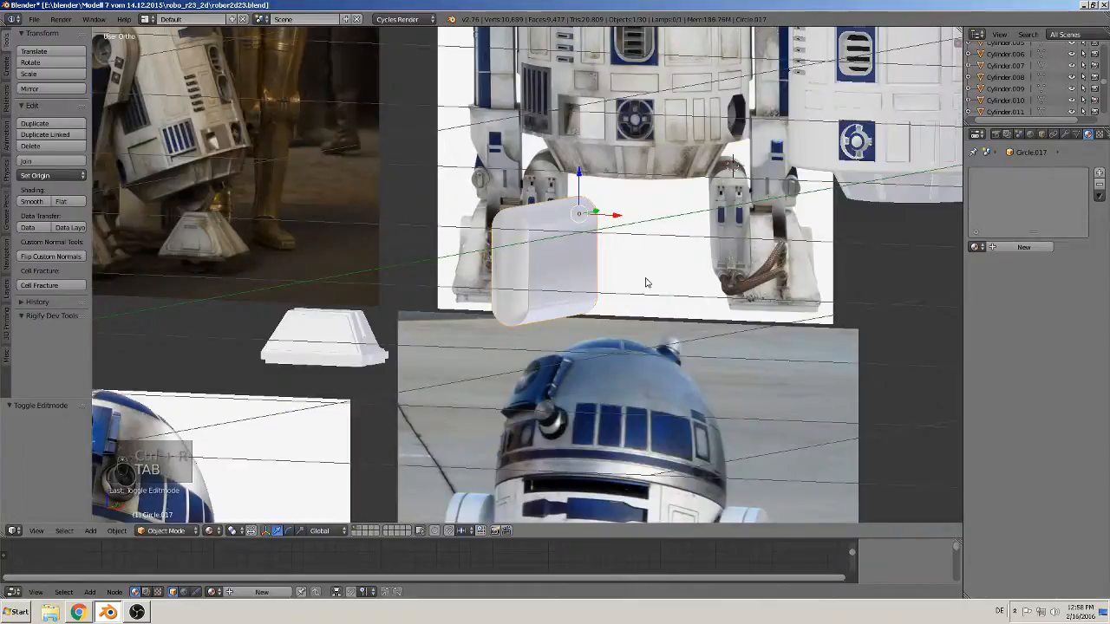
pyautogui.moveTo(666, 285); pyautogui.dragTo(664, 296, button='middle')
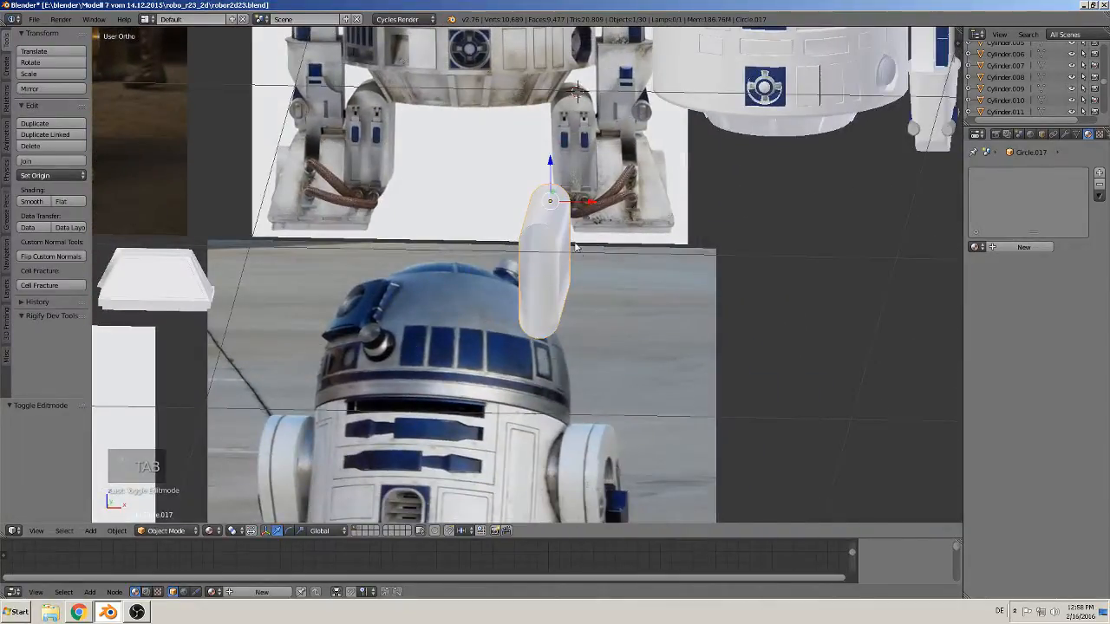
pyautogui.scroll(3, 596, 338)
pyautogui.scroll(-1, 577, 360)
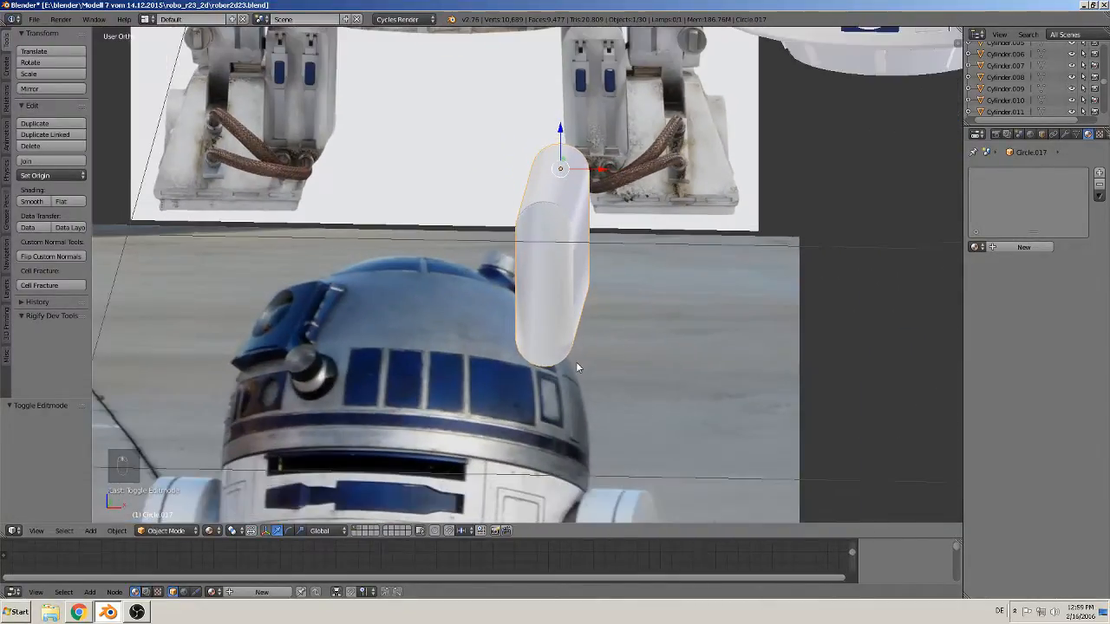
pyautogui.press('Tab')
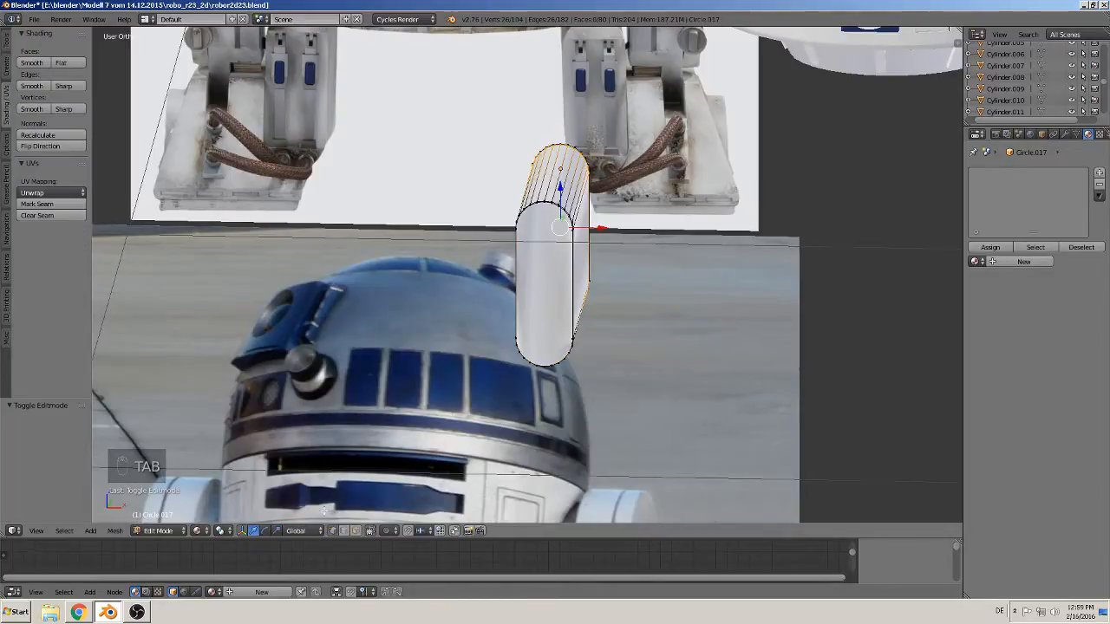
pyautogui.click(354, 531)
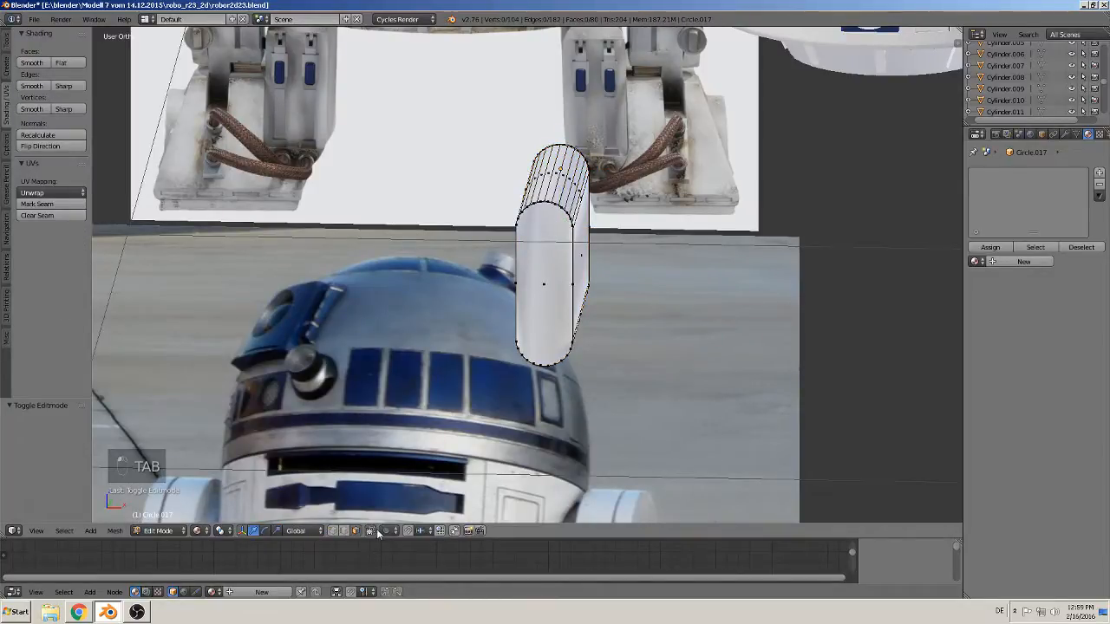
pyautogui.rightClick(546, 246)
pyautogui.press('e')
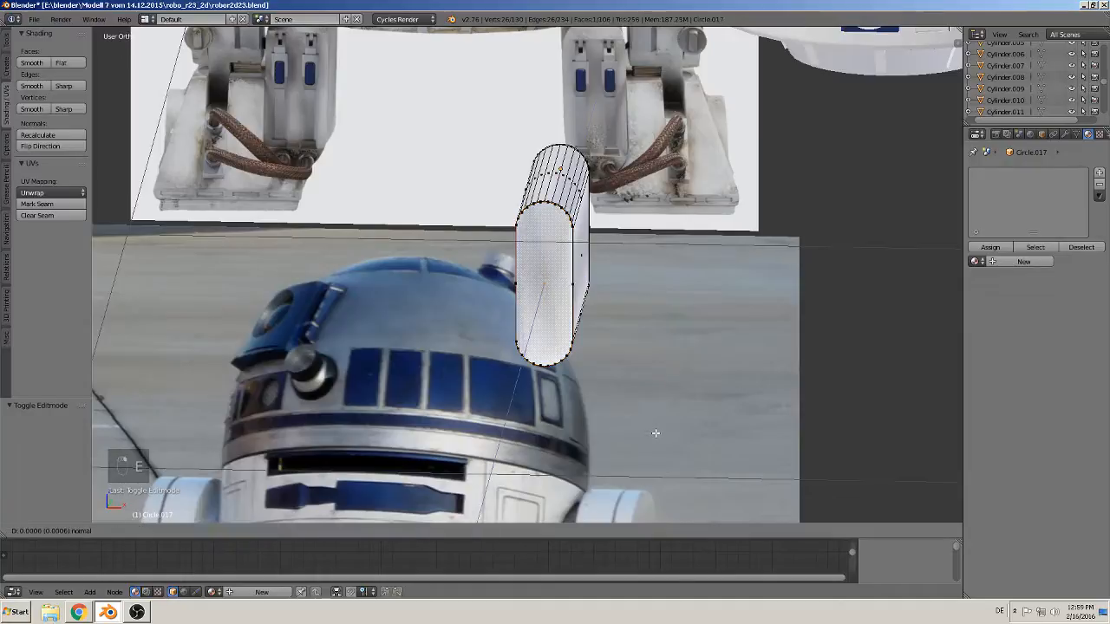
pyautogui.rightClick(655, 431)
pyautogui.press('s')
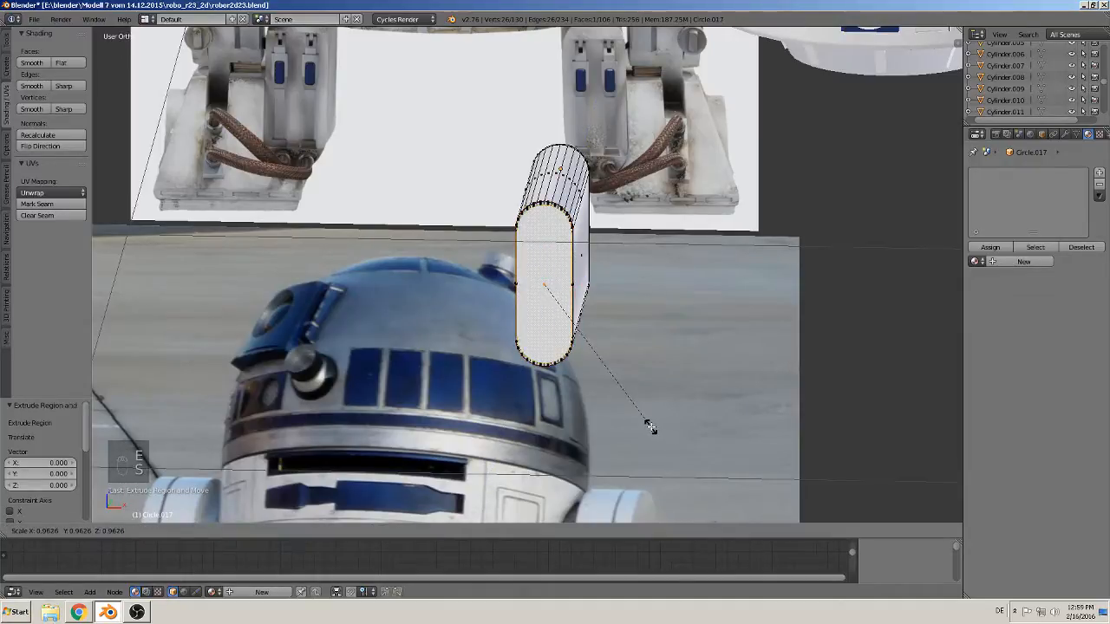
pyautogui.click(650, 424)
pyautogui.press('Tab')
# Inset the block's rear end cap by extruding the face in place and scaling it to about 0.94
pyautogui.moveTo(635, 399); pyautogui.dragTo(450, 381, button='middle')
pyautogui.scroll(3, 619, 374)
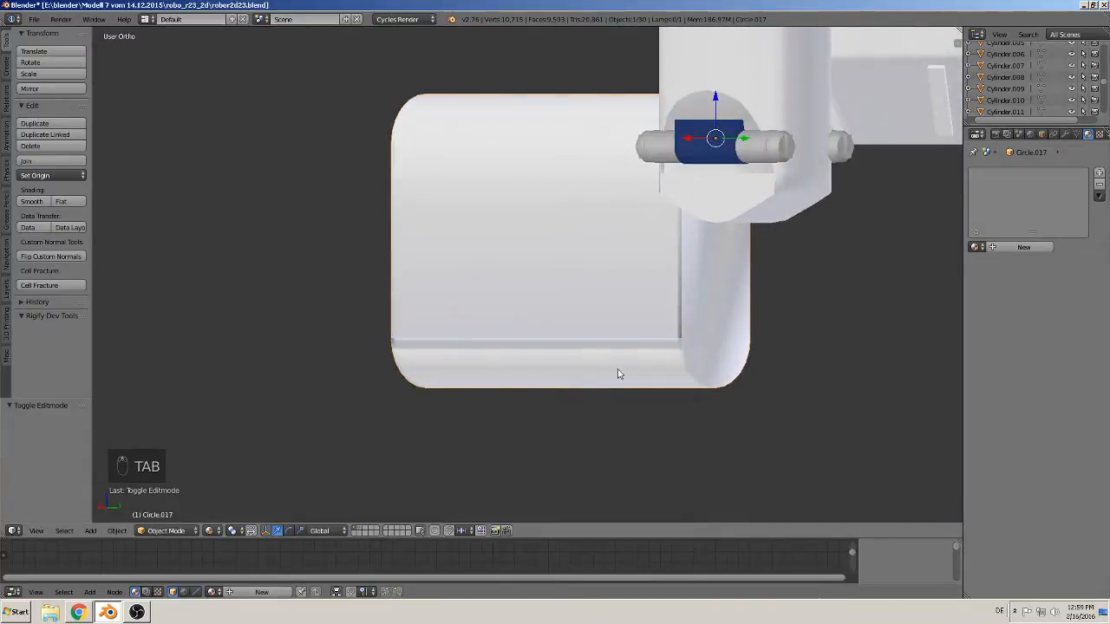
pyautogui.moveTo(619, 373); pyautogui.dragTo(619, 369, button='middle')
pyautogui.press('Tab')
pyautogui.rightClick(734, 254)
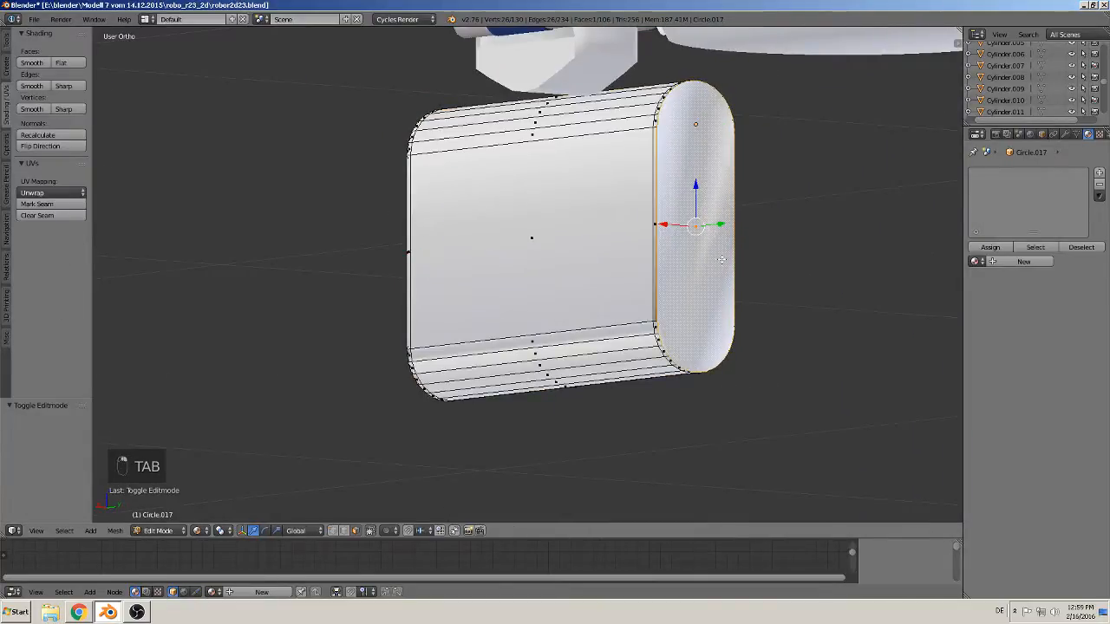
pyautogui.press('e')
pyautogui.rightClick(823, 353)
pyautogui.press('s')
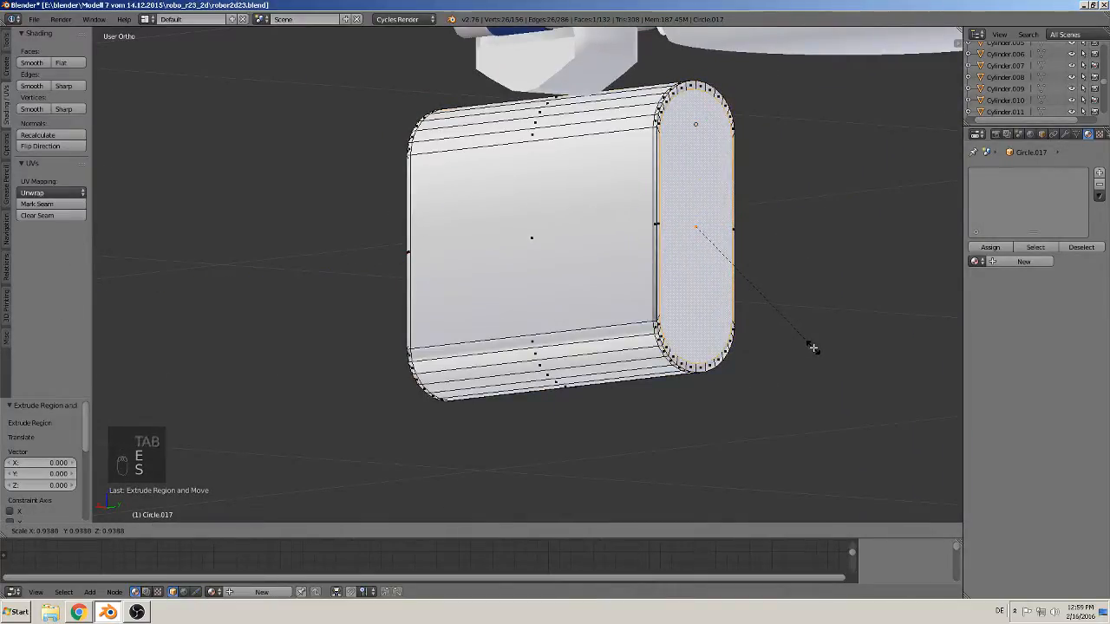
pyautogui.click(816, 349)
pyautogui.press('Tab')
# Move the rounded block about -0.109 along X, away from the foot in the front reference image
pyautogui.moveTo(656, 371); pyautogui.dragTo(713, 367, button='middle')
pyautogui.scroll(-3, 829, 388)
pyautogui.scroll(2, 647, 357)
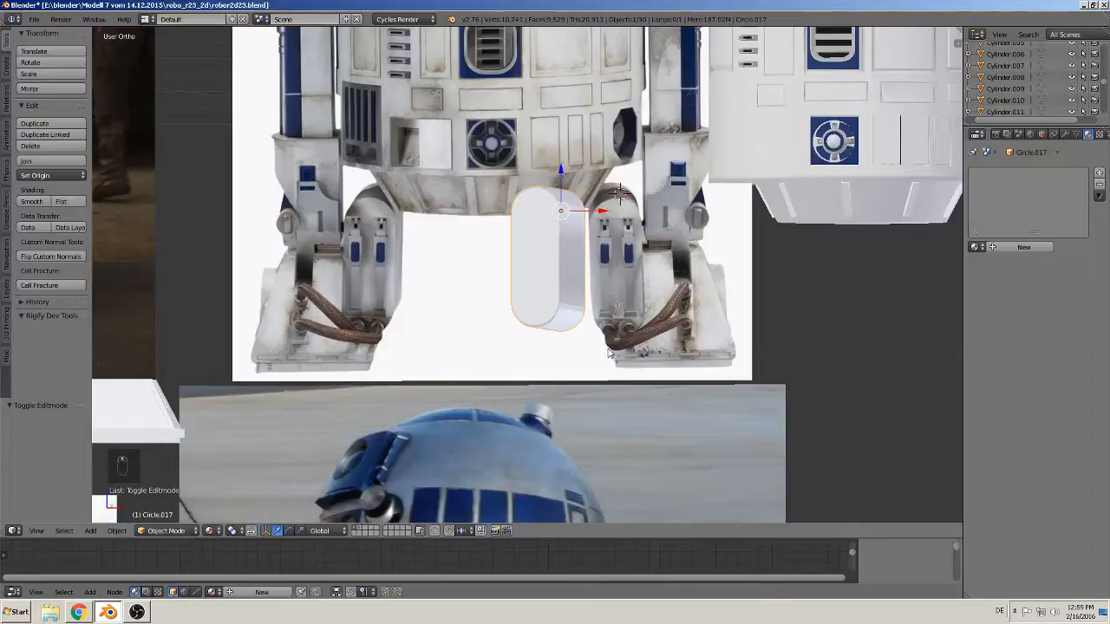
pyautogui.press('KP_1')
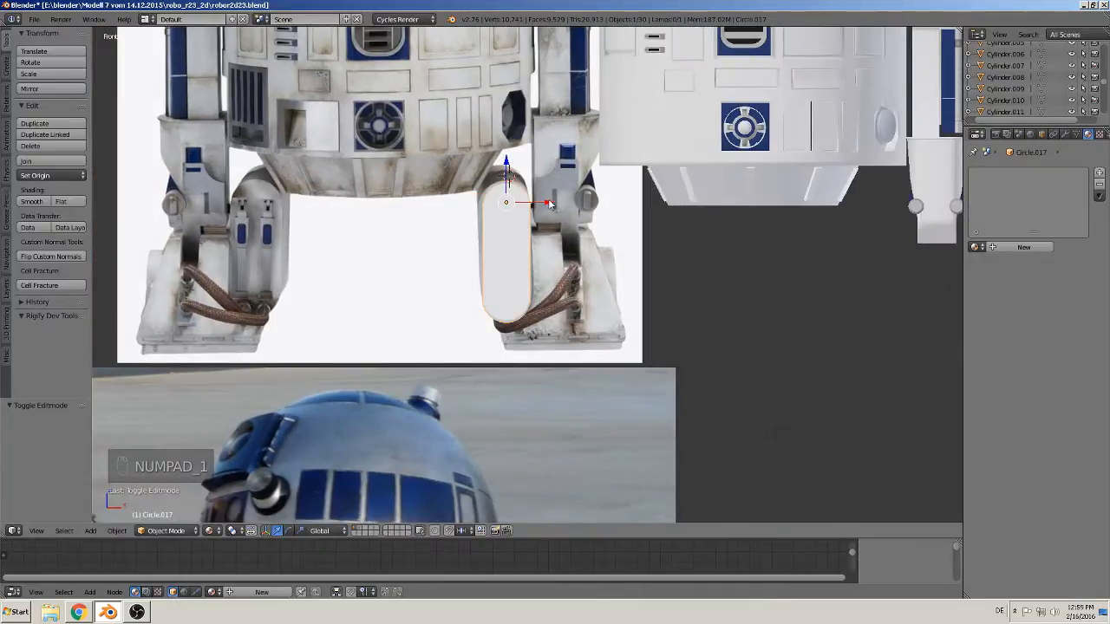
pyautogui.moveTo(549, 203); pyautogui.dragTo(462, 214)
# Add two lengthwise edge loops on one wide flat side, close to its upper and lower rounded edges
pyautogui.scroll(3, 512, 305)
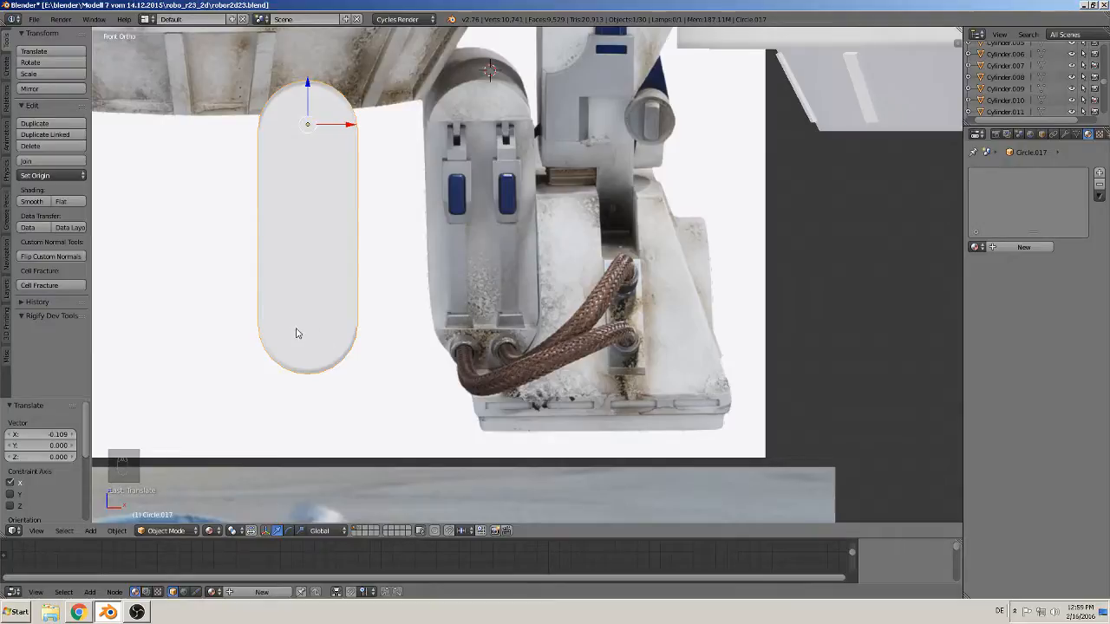
pyautogui.moveTo(331, 247); pyautogui.dragTo(404, 255, button='middle')
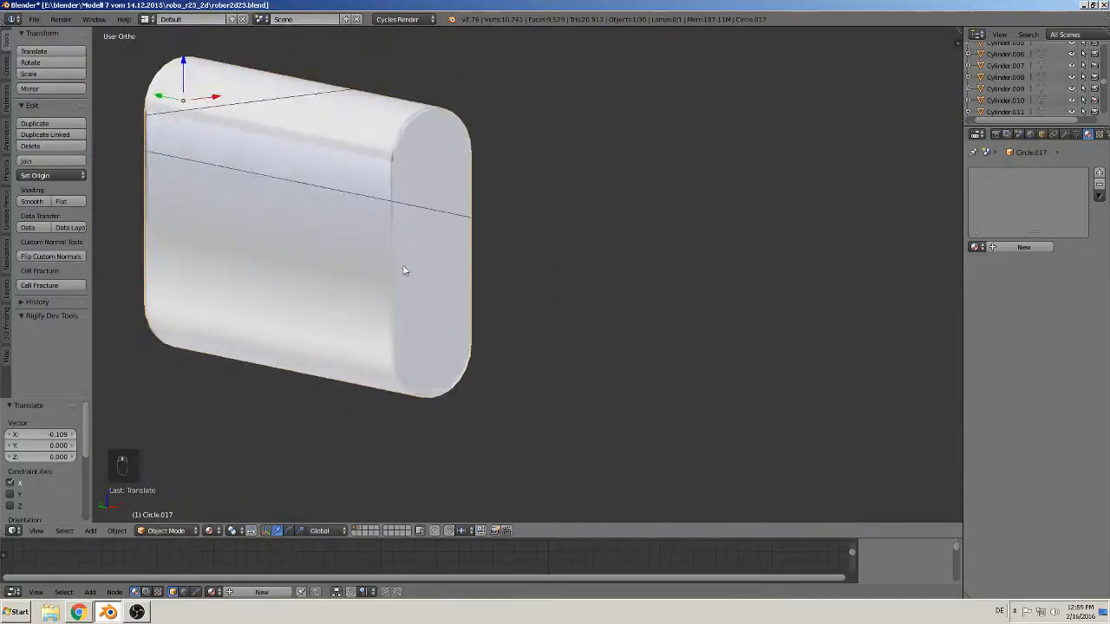
pyautogui.press('Tab')
pyautogui.scroll(2, 438, 221)
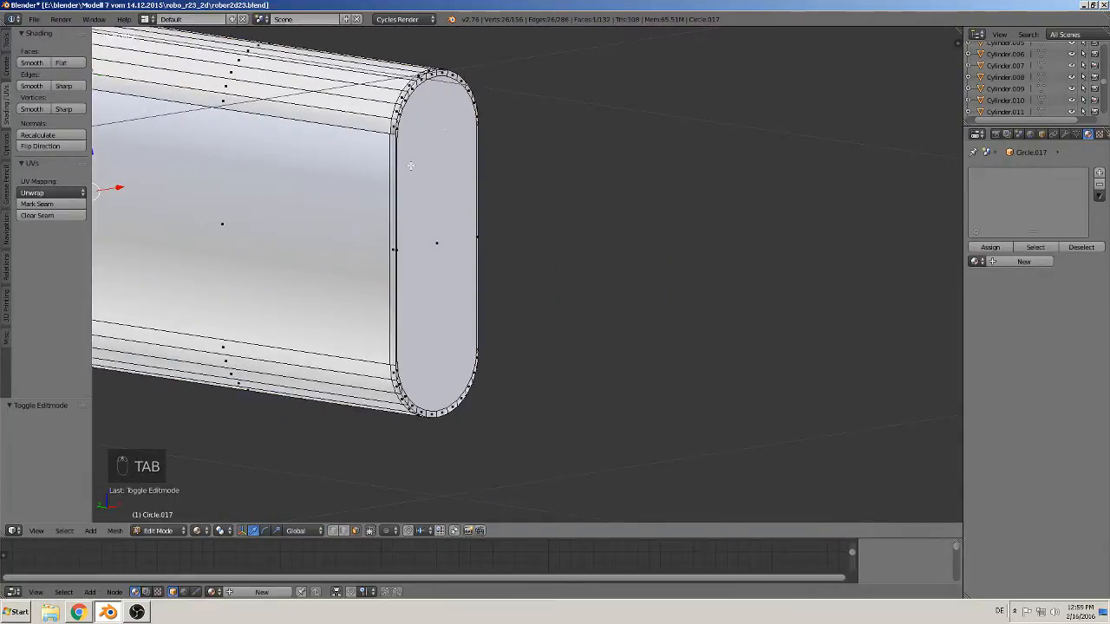
pyautogui.hotkey('ctrl', 'r')
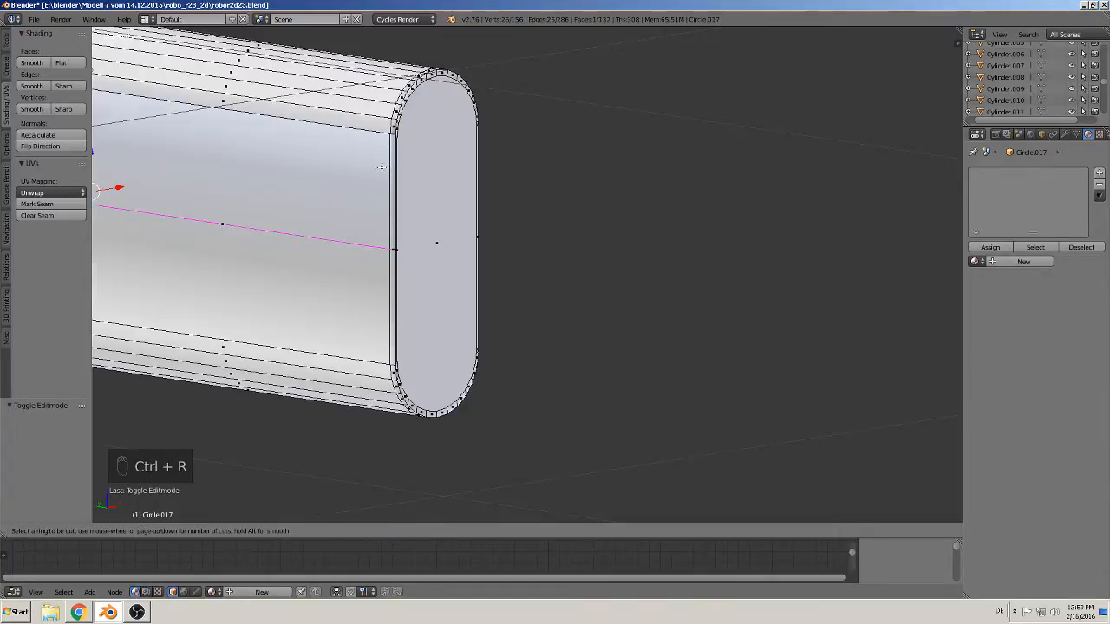
pyautogui.click(390, 174)
pyautogui.click(389, 195)
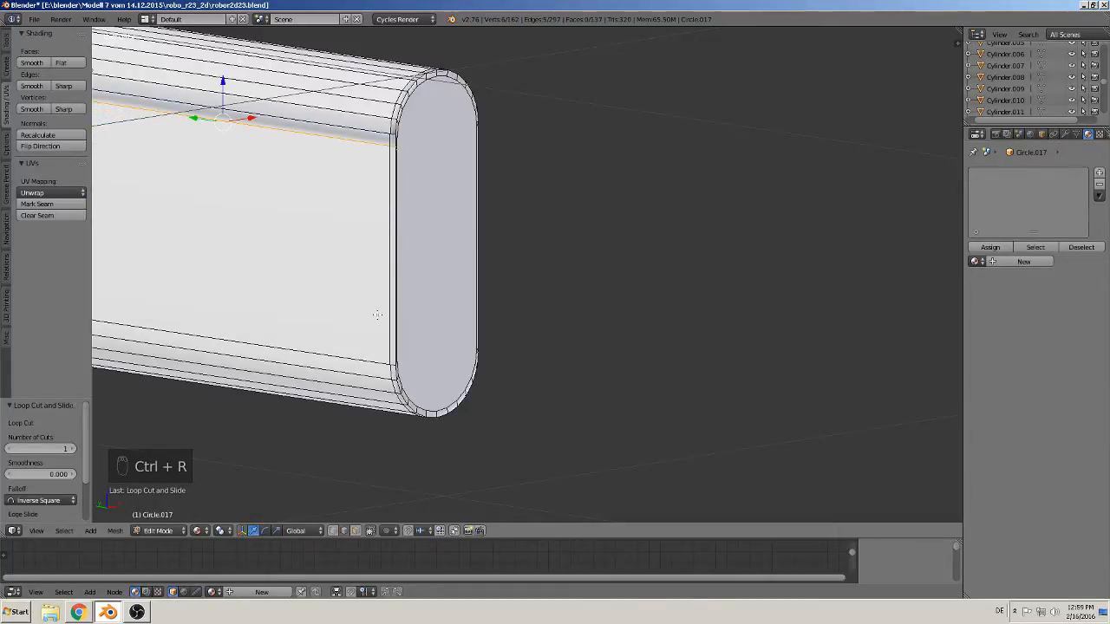
pyautogui.hotkey('ctrl', 'r')
pyautogui.click(384, 309)
pyautogui.click(390, 416)
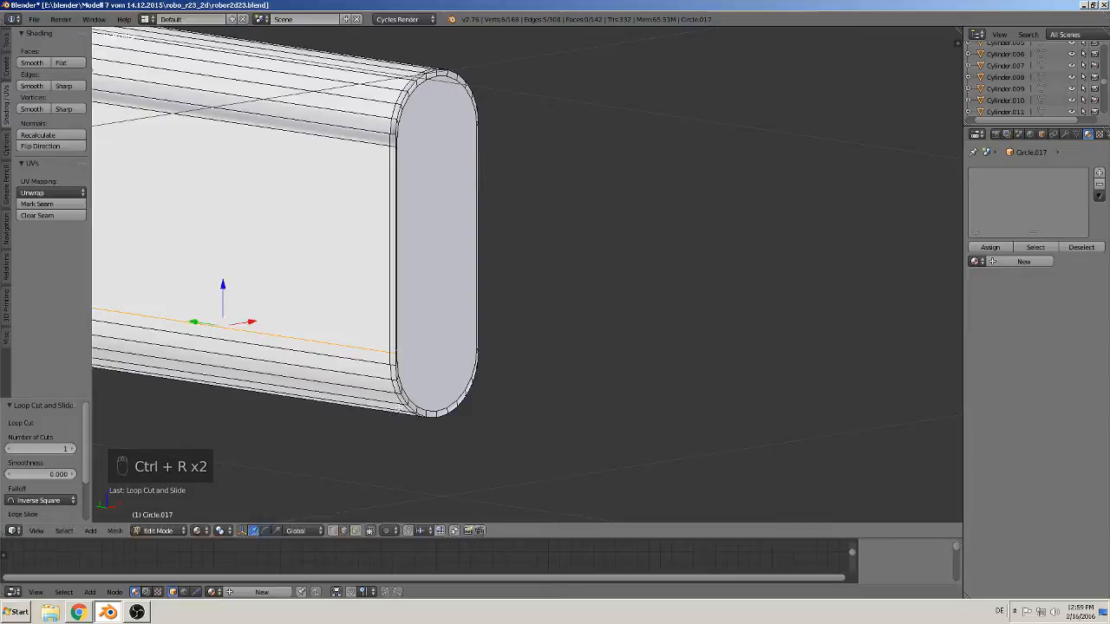
# Add two matching lengthwise edge loops on the opposite wide side, close to its upper and lower rounded edges
pyautogui.moveTo(456, 349); pyautogui.dragTo(338, 340, button='middle')
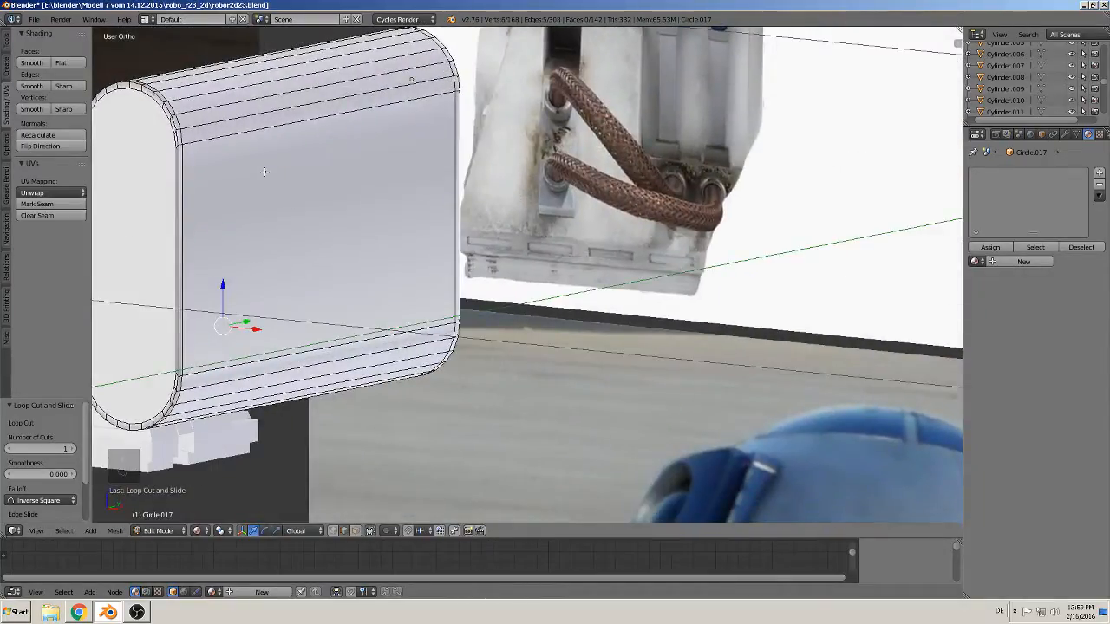
pyautogui.hotkey('ctrl', 'r')
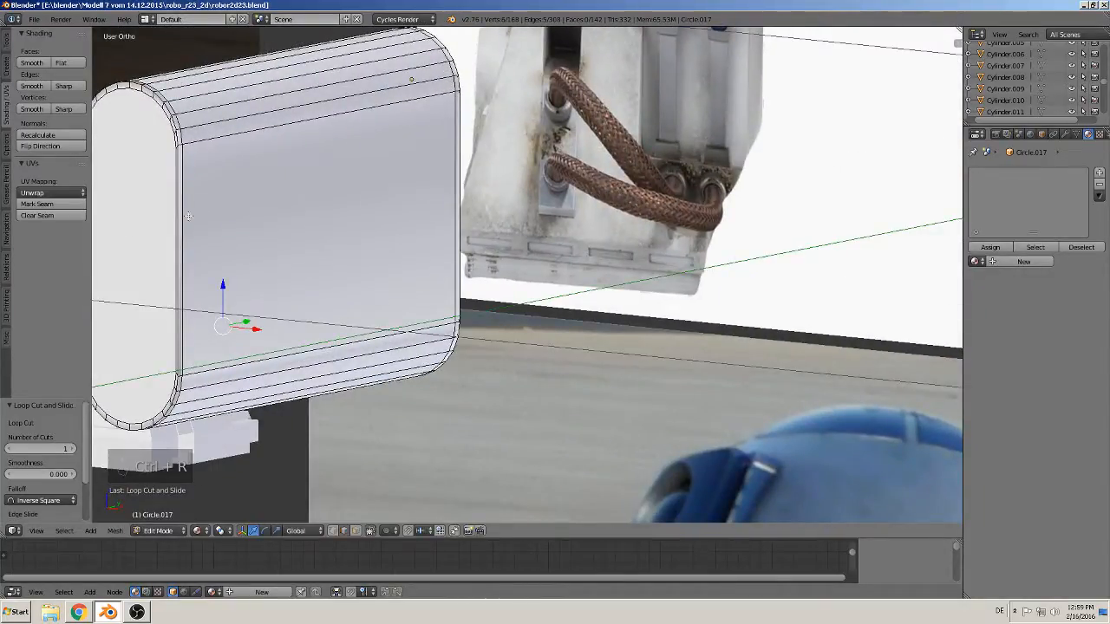
pyautogui.hotkey('ctrl', 'r')
pyautogui.click(189, 203)
pyautogui.click(181, 98)
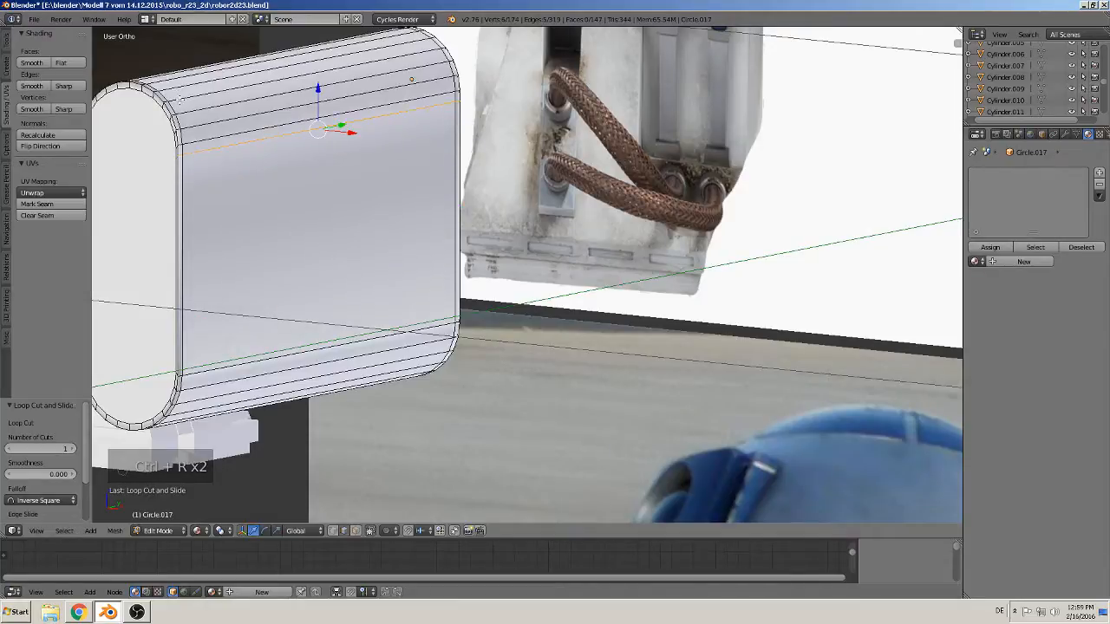
pyautogui.hotkey('ctrl', 'r')
pyautogui.click(186, 287)
pyautogui.click(193, 395)
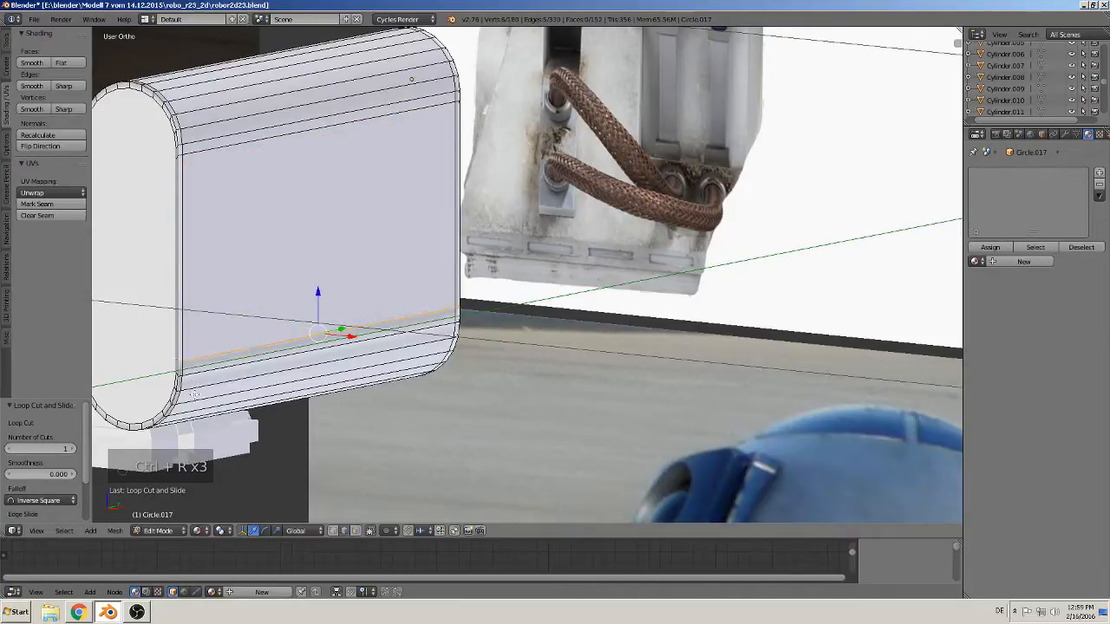
# Knife a straight cut across the front cap's lower part, joining the ends of the lower edge loops
pyautogui.moveTo(193, 395); pyautogui.dragTo(397, 358, button='middle')
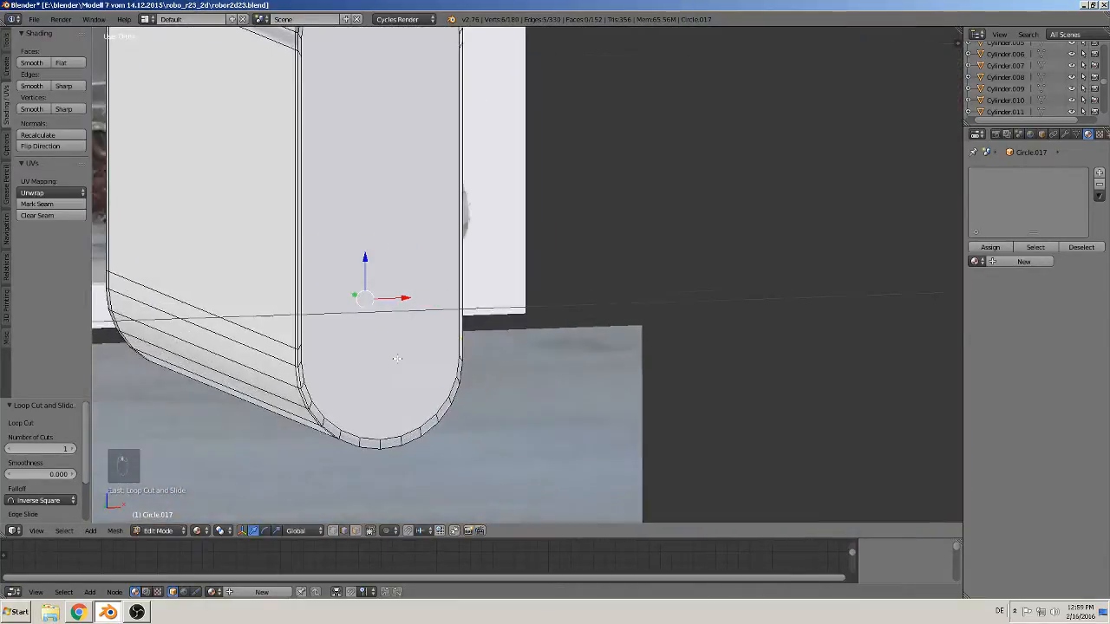
pyautogui.scroll(3, 397, 359)
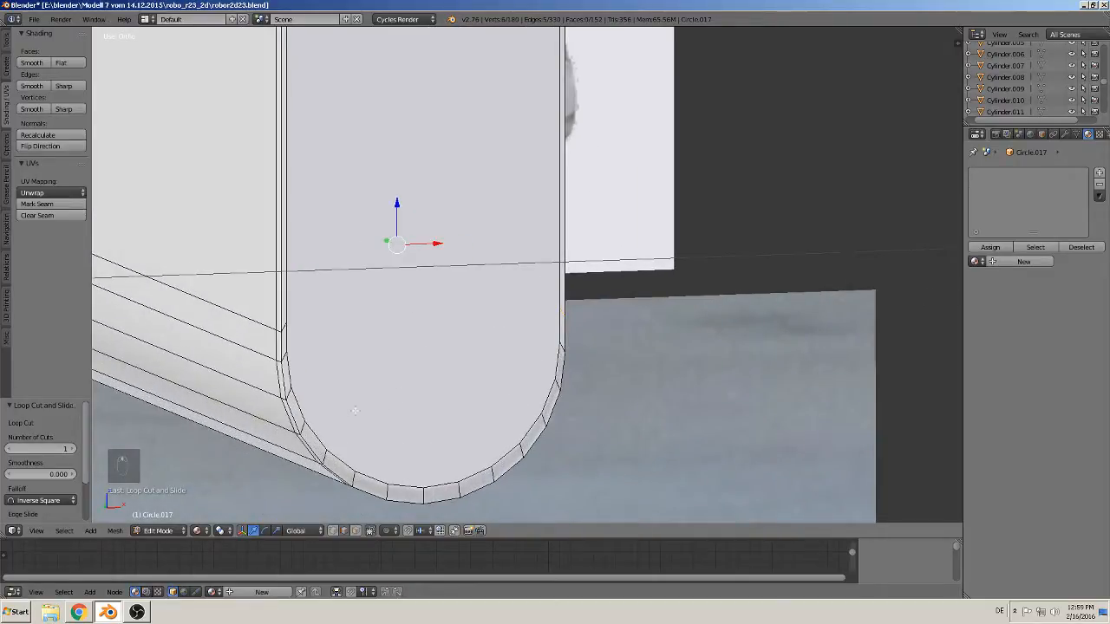
pyautogui.moveTo(375, 376); pyautogui.dragTo(379, 401, button='middle')
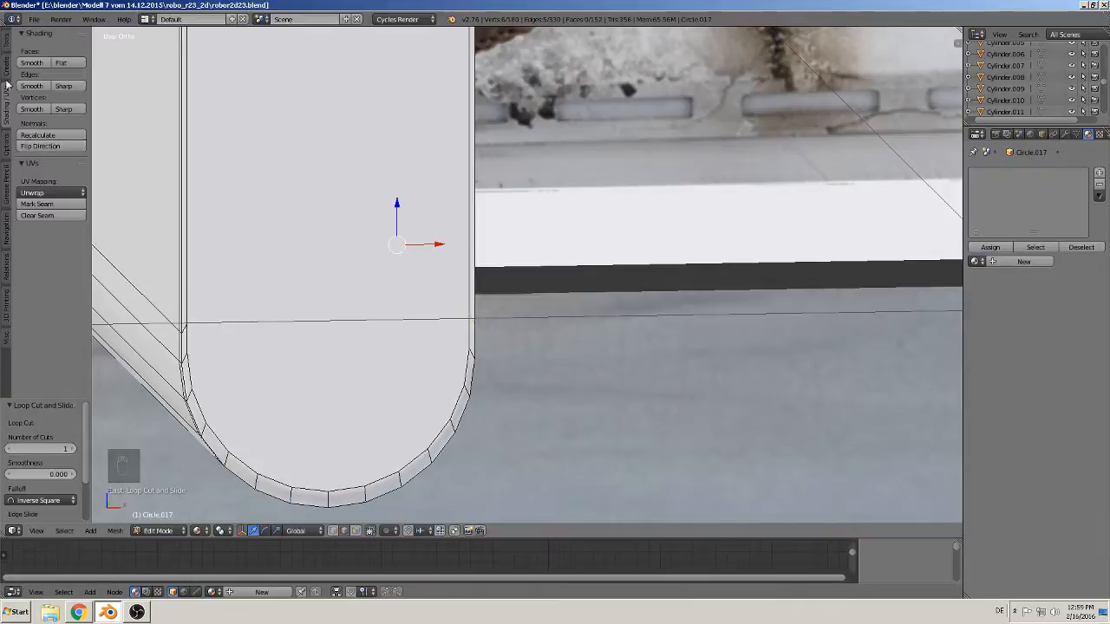
pyautogui.click(6, 38)
pyautogui.click(27, 319)
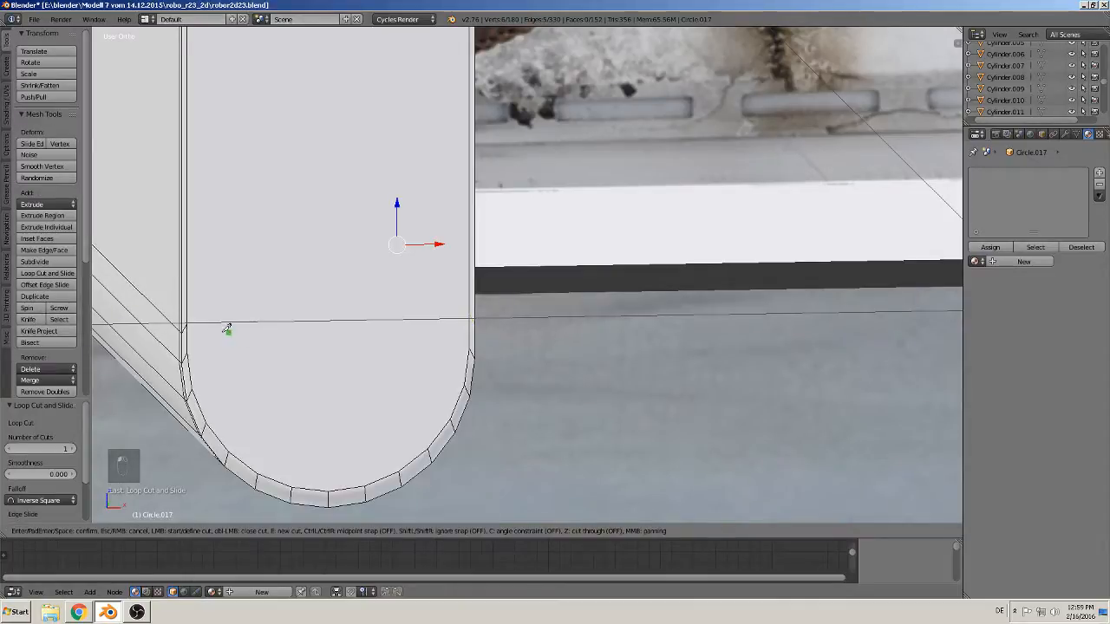
pyautogui.click(188, 324)
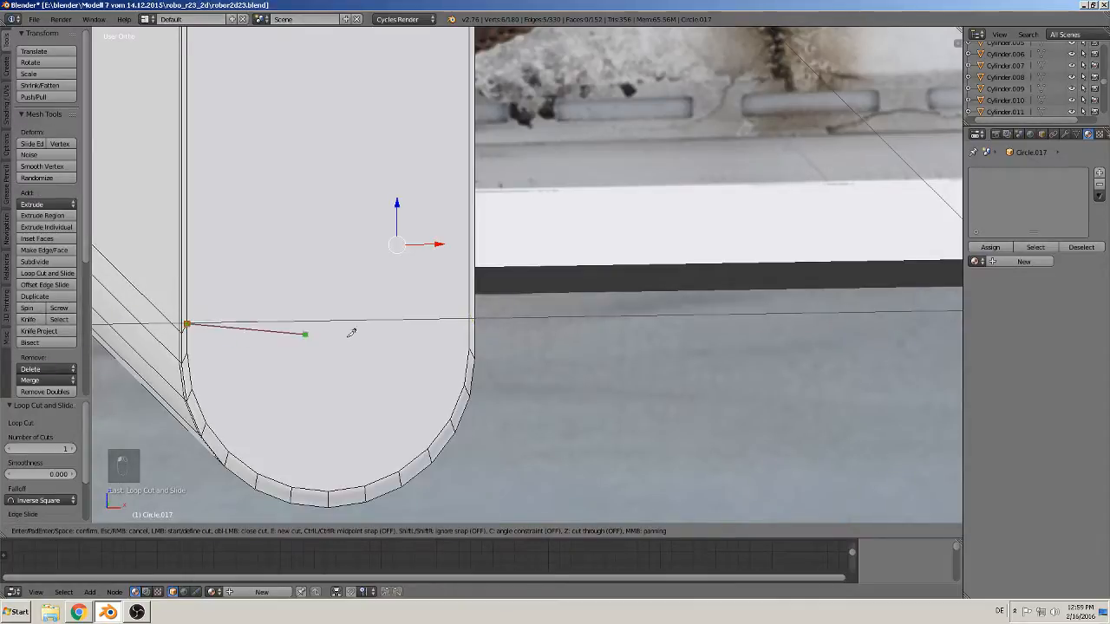
pyautogui.click(469, 313)
pyautogui.press('Return')
# Knife a straight cut across the front cap's upper part, joining the ends of the upper edge loops
pyautogui.moveTo(467, 317); pyautogui.dragTo(427, 364, button='middle')
pyautogui.rightClick(406, 301)
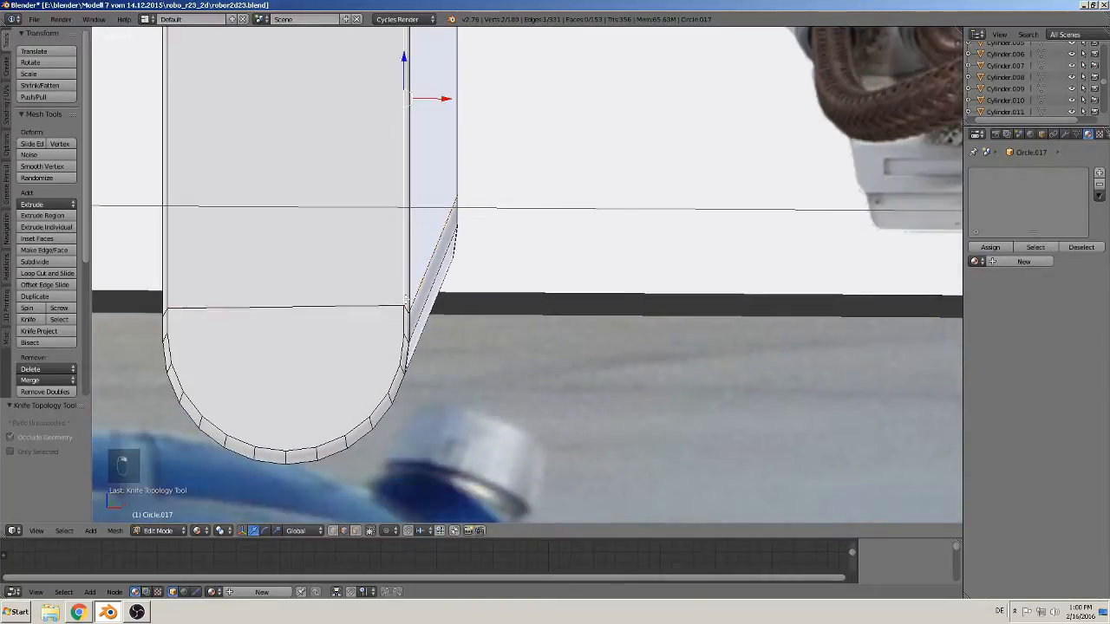
pyautogui.rightClick(404, 321)
pyautogui.moveTo(403, 321); pyautogui.dragTo(445, 439, button='middle')
pyautogui.scroll(6, 437, 437)
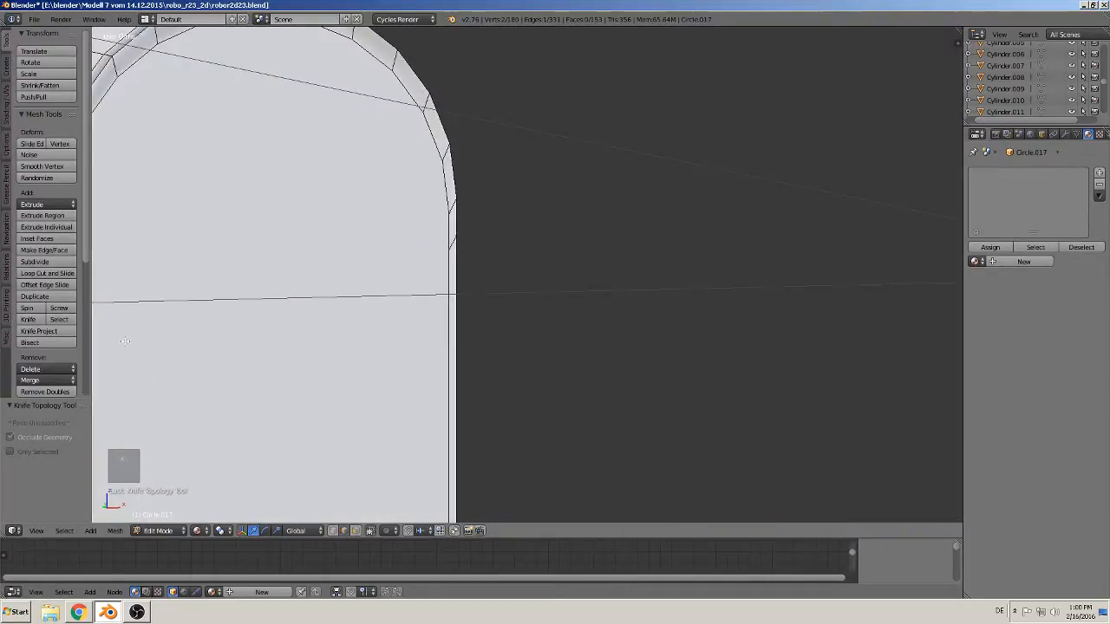
pyautogui.press('shift+less')
pyautogui.keyDown('shift'); pyautogui.moveTo(271, 323); pyautogui.dragTo(639, 291, button='middle'); pyautogui.keyUp('shift')
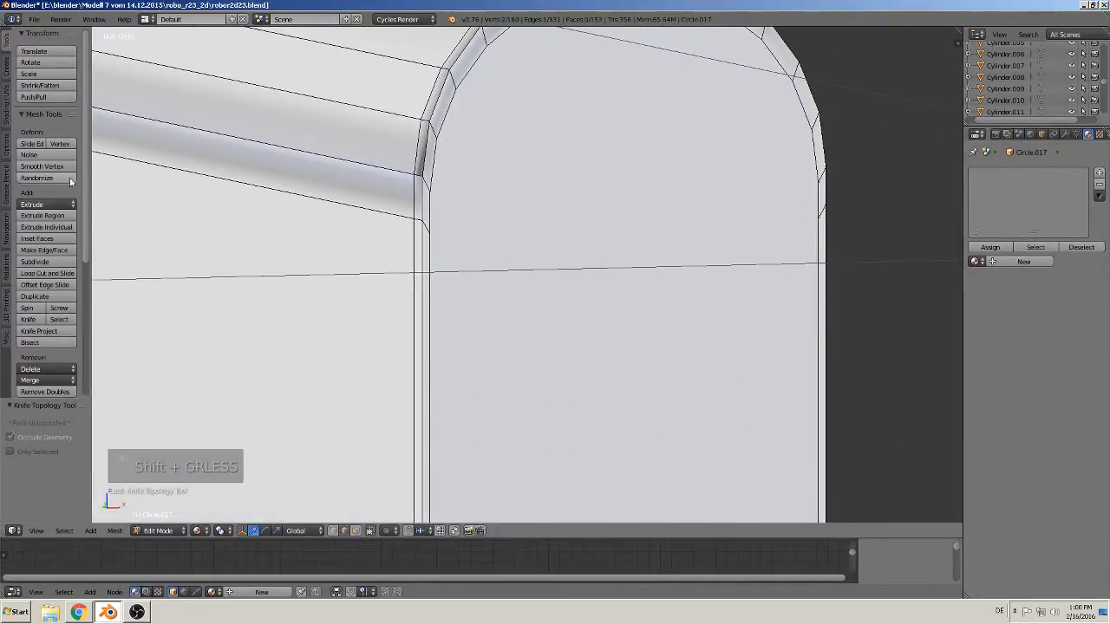
pyautogui.click(27, 319)
pyautogui.click(430, 232)
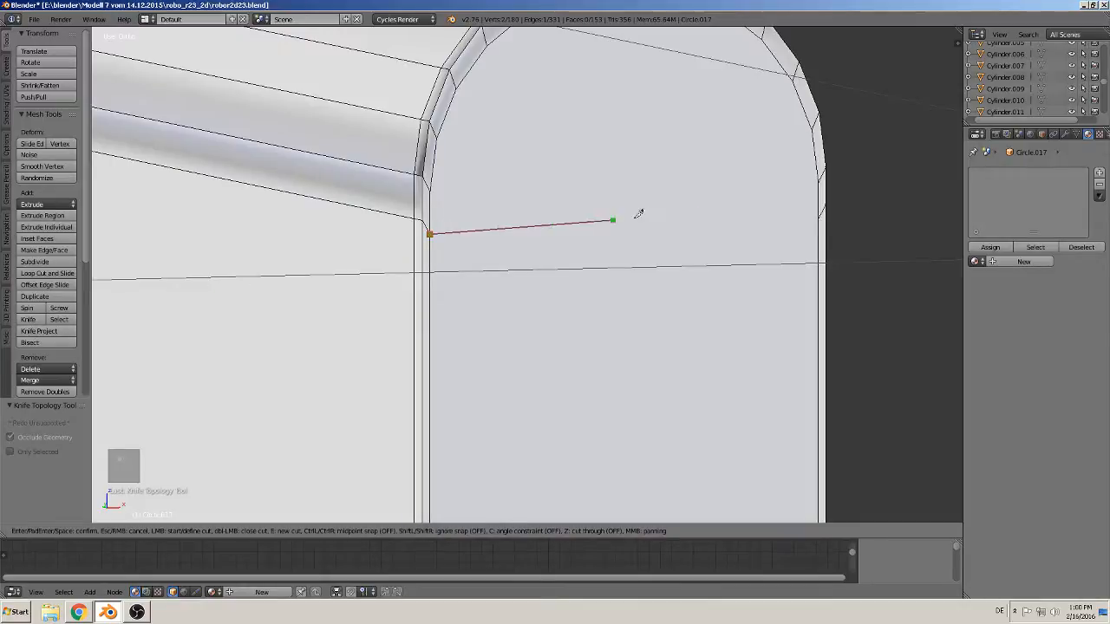
pyautogui.click(819, 216)
pyautogui.press('Return')
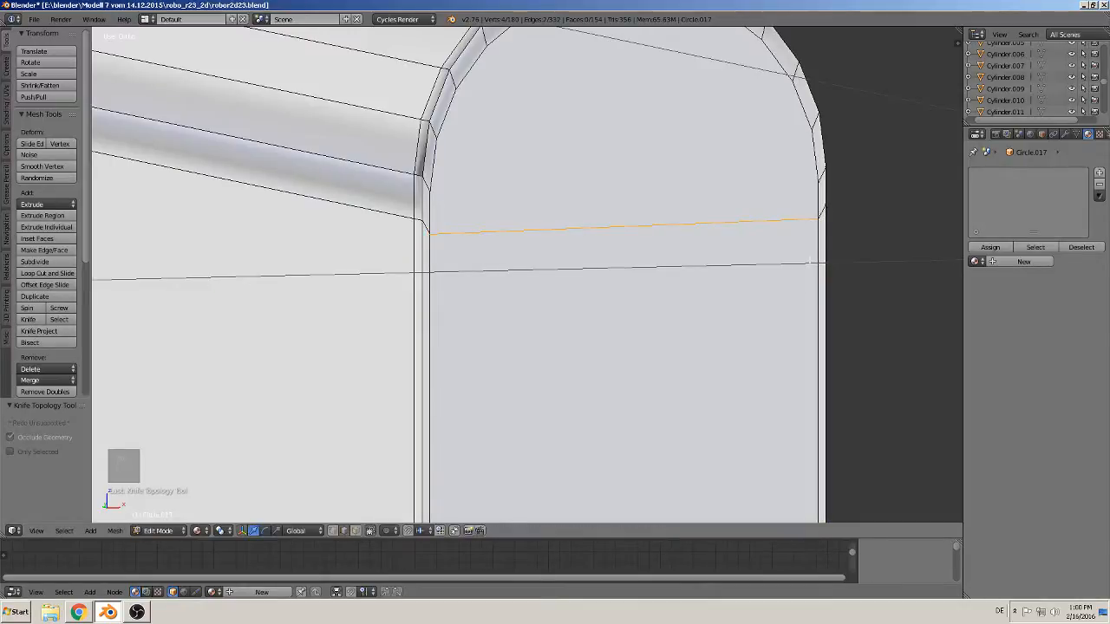
# In front view, level the cap's upper cut by moving its +X end vertex about -0.0008 along Z
pyautogui.press('KP_1')
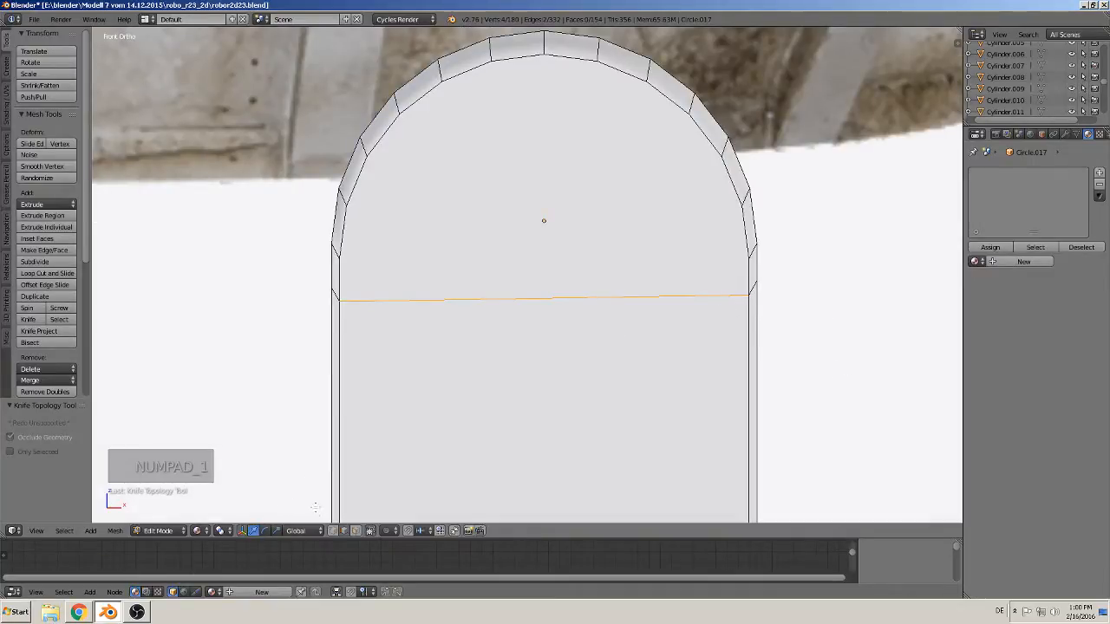
pyautogui.click(334, 531)
pyautogui.rightClick(746, 295)
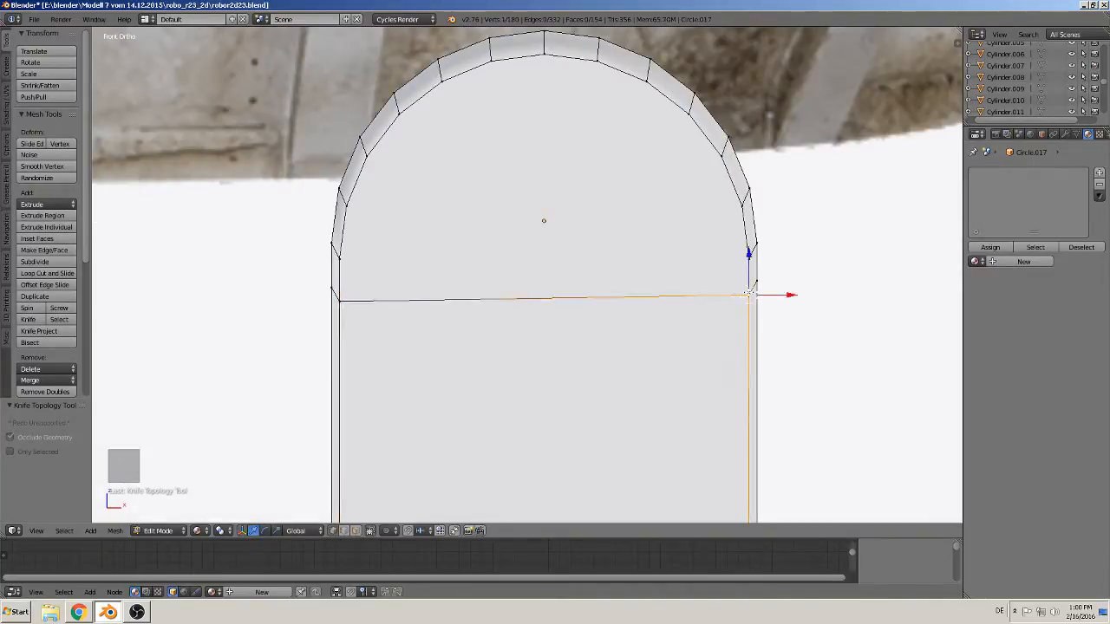
pyautogui.scroll(3, 742, 310)
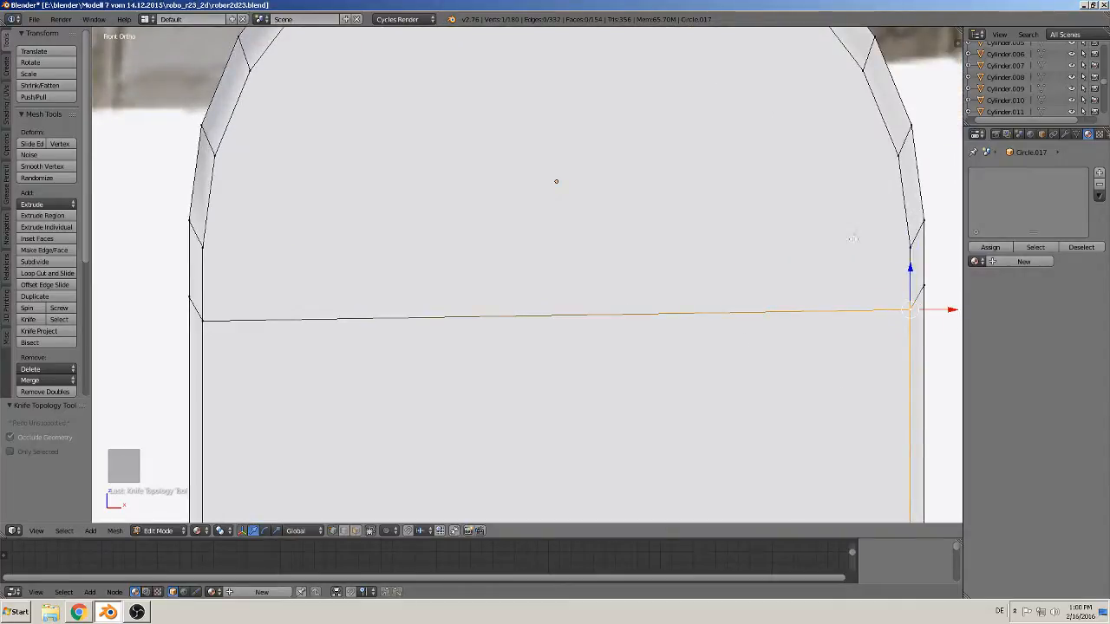
pyautogui.press('g')
pyautogui.press('x')
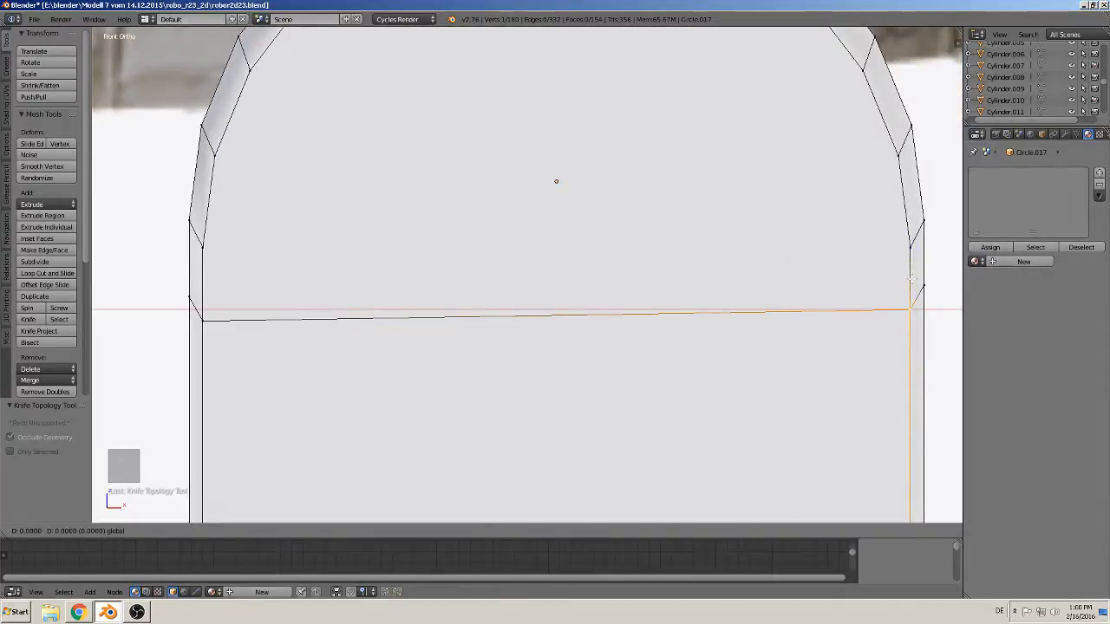
pyautogui.keyDown('shift'); pyautogui.moveTo(911, 277); pyautogui.dragTo(912, 280); pyautogui.keyUp('shift')
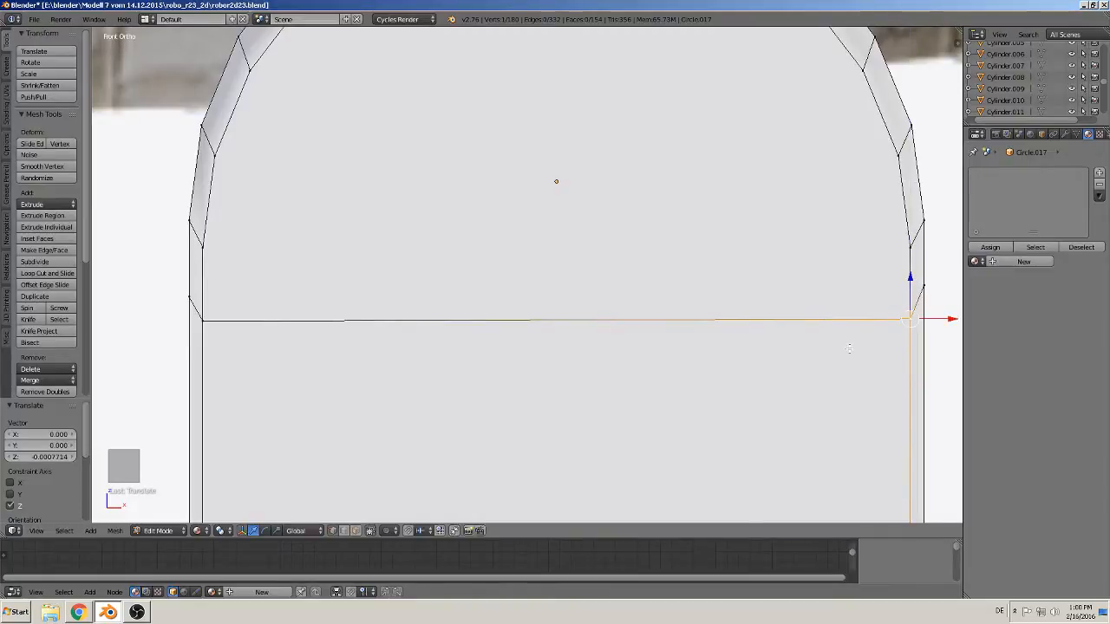
# Level the cap's lower cut by moving its +X end vertex about -0.001 along Z
pyautogui.scroll(-6, 807, 377)
pyautogui.keyDown('shift'); pyautogui.moveTo(718, 380); pyautogui.dragTo(630, 53, button='middle'); pyautogui.keyUp('shift')
pyautogui.scroll(2, 516, 326)
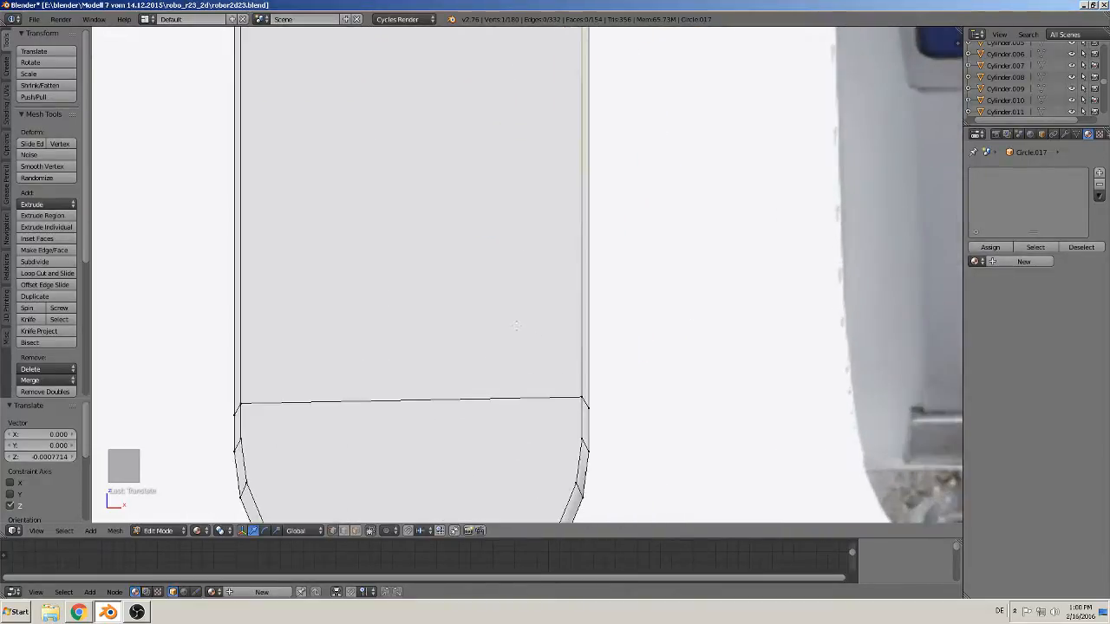
pyautogui.rightClick(581, 398)
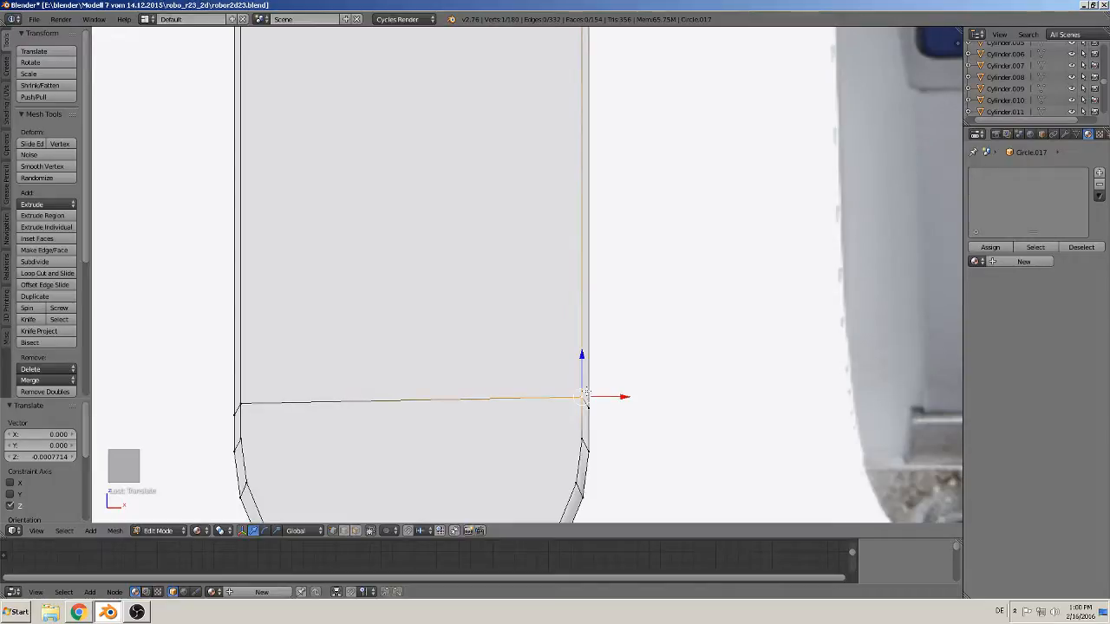
pyautogui.moveTo(583, 366); pyautogui.dragTo(587, 363)
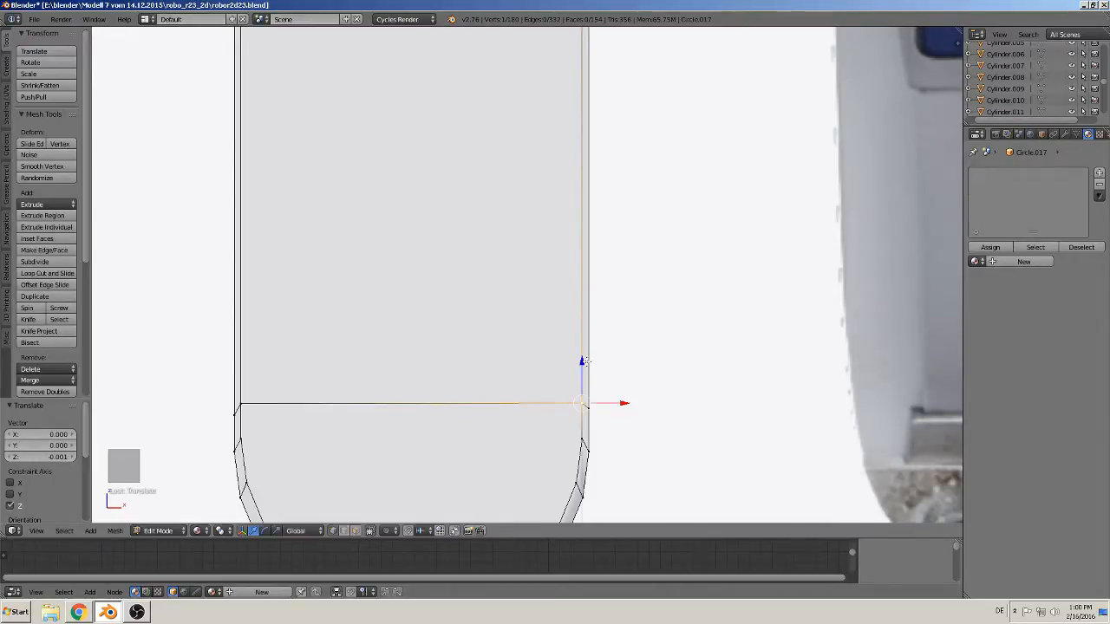
# Move both end vertices of the cap's lower cut about -0.002 along Z, in line with the side edge loops
pyautogui.scroll(-2, 483, 338)
pyautogui.moveTo(406, 295); pyautogui.dragTo(424, 189, button='middle')
pyautogui.scroll(-3, 451, 310)
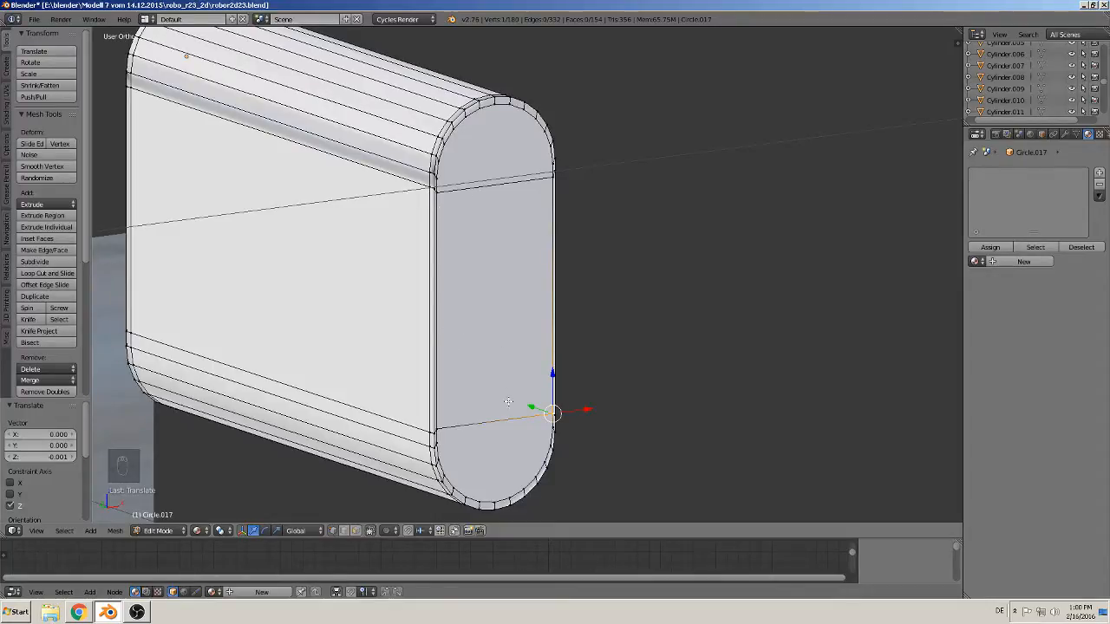
pyautogui.keyDown('alt'); pyautogui.rightClick(485, 424); pyautogui.keyUp('alt')
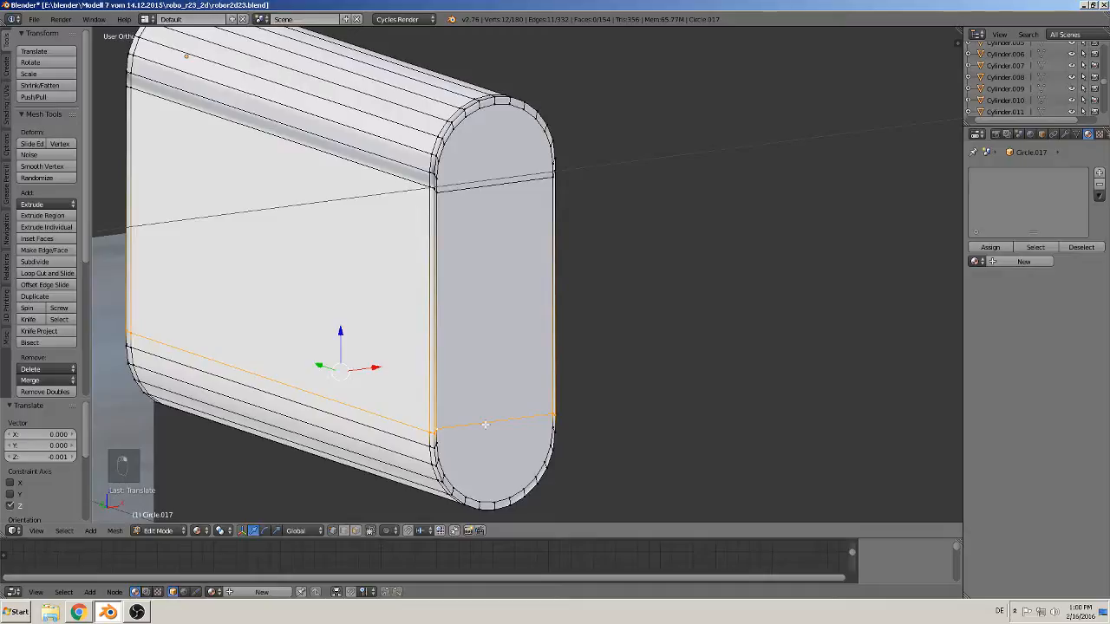
pyautogui.scroll(3, 505, 317)
pyautogui.scroll(1, 502, 340)
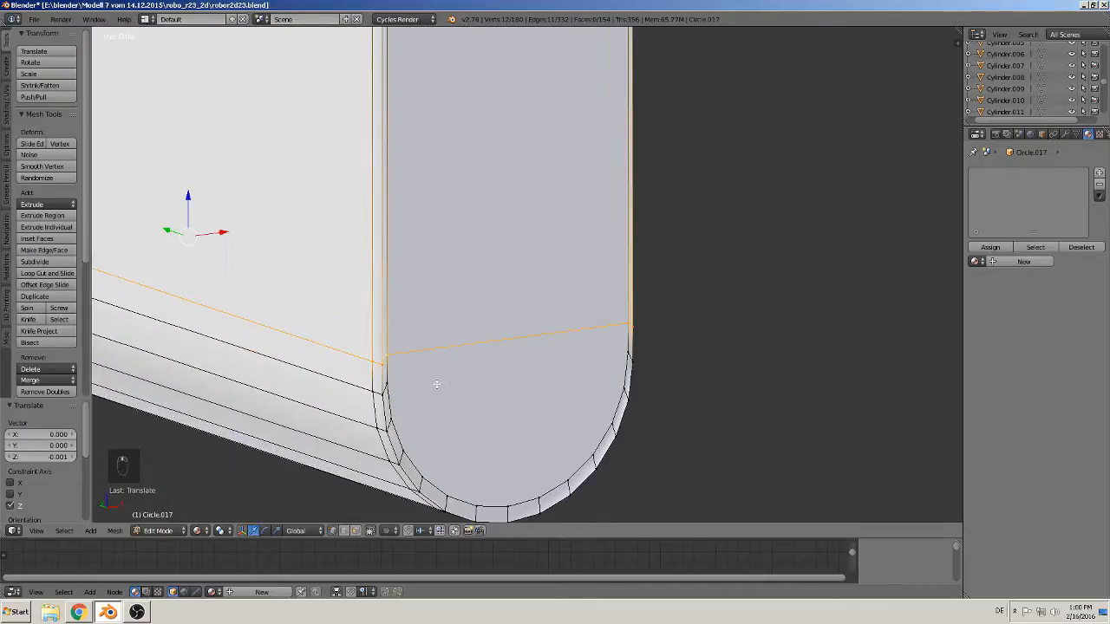
pyautogui.rightClick(399, 356)
pyautogui.keyDown('shift'); pyautogui.rightClick(626, 326); pyautogui.keyUp('shift')
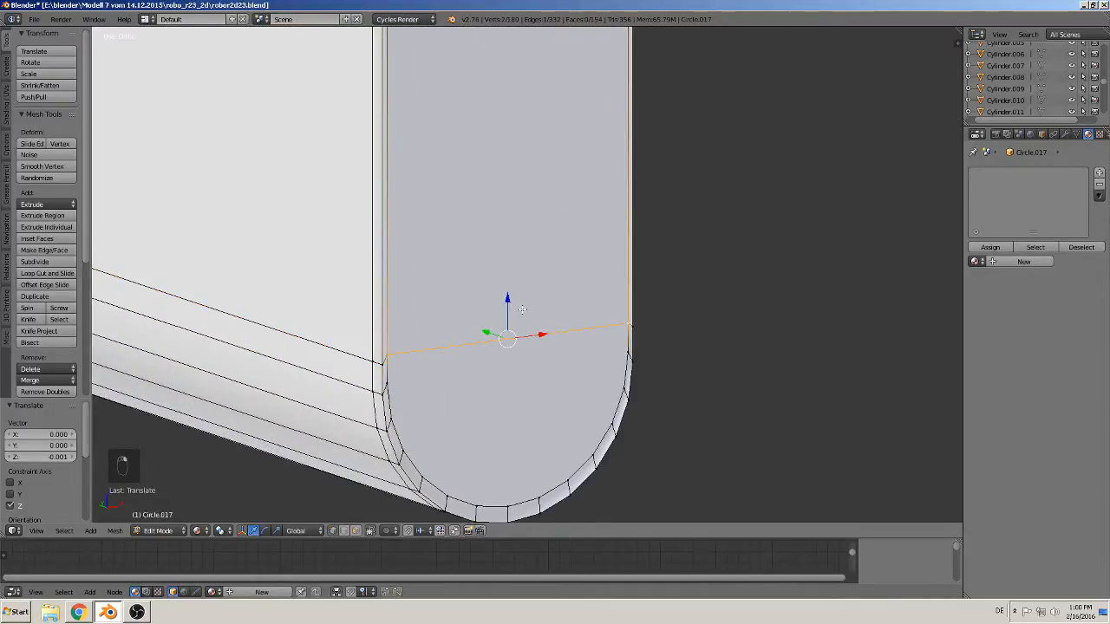
pyautogui.press('g')
pyautogui.press('z')
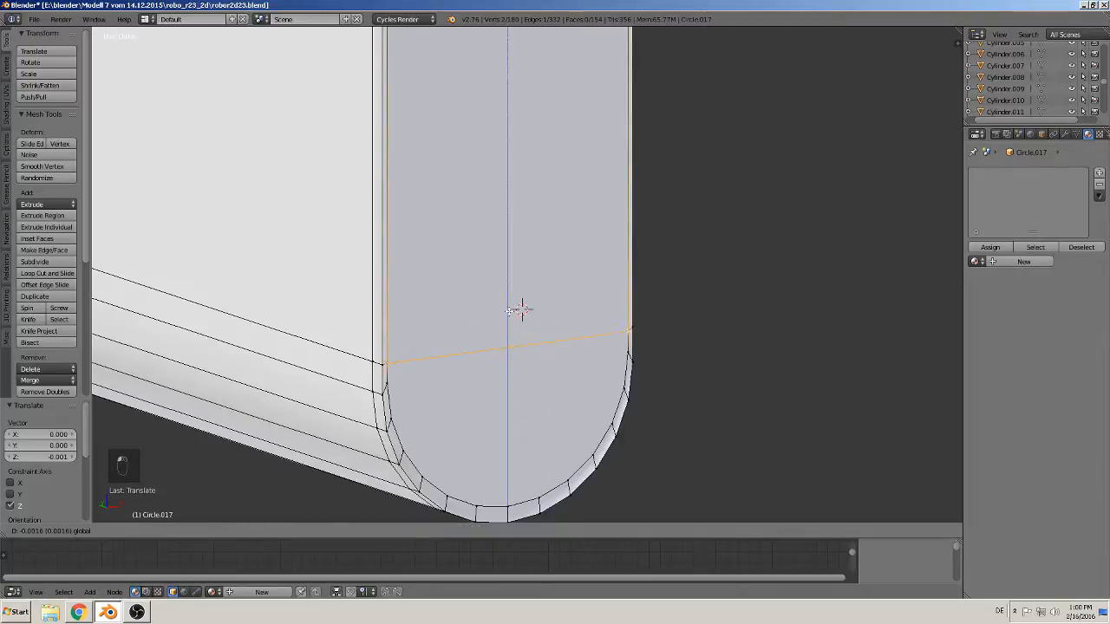
pyautogui.click(510, 319)
# Move both end vertices of the cap's upper cut about 0.002 along Z, in line with the side edge loops
pyautogui.keyDown('shift'); pyautogui.moveTo(512, 321); pyautogui.dragTo(650, 516, button='middle'); pyautogui.keyUp('shift')
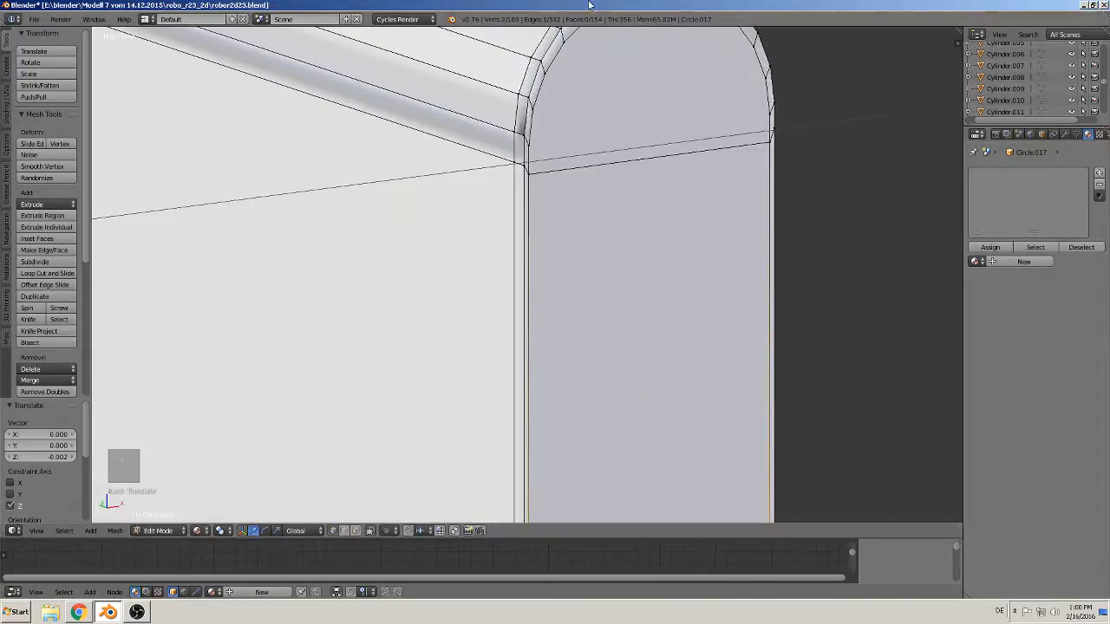
pyautogui.rightClick(533, 175)
pyautogui.keyDown('shift'); pyautogui.rightClick(770, 137); pyautogui.keyUp('shift')
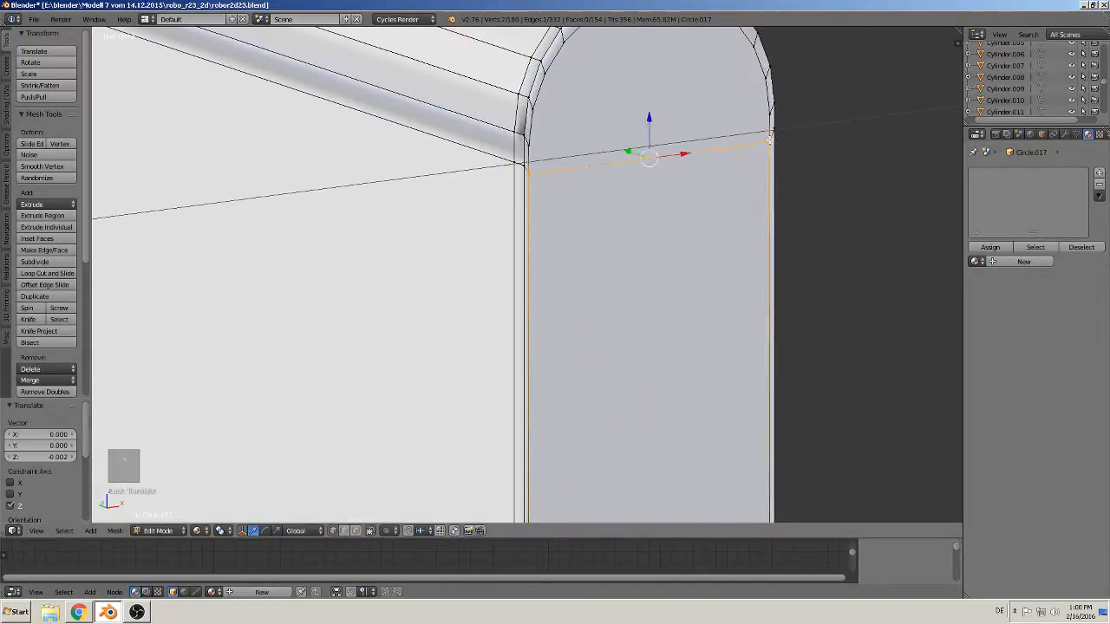
pyautogui.press('g')
pyautogui.press('z')
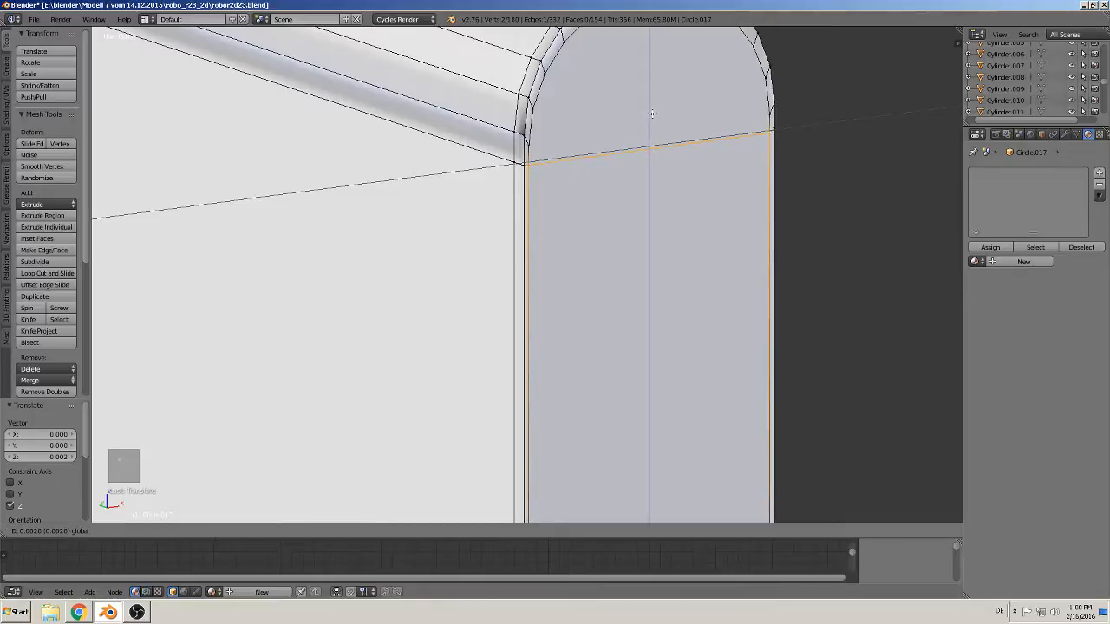
pyautogui.moveTo(652, 113); pyautogui.dragTo(652, 113)
pyautogui.scroll(-2, 650, 148)
pyautogui.keyDown('shift'); pyautogui.moveTo(592, 216); pyautogui.dragTo(556, 117, button='middle'); pyautogui.keyUp('shift')
pyautogui.scroll(-2, 545, 174)
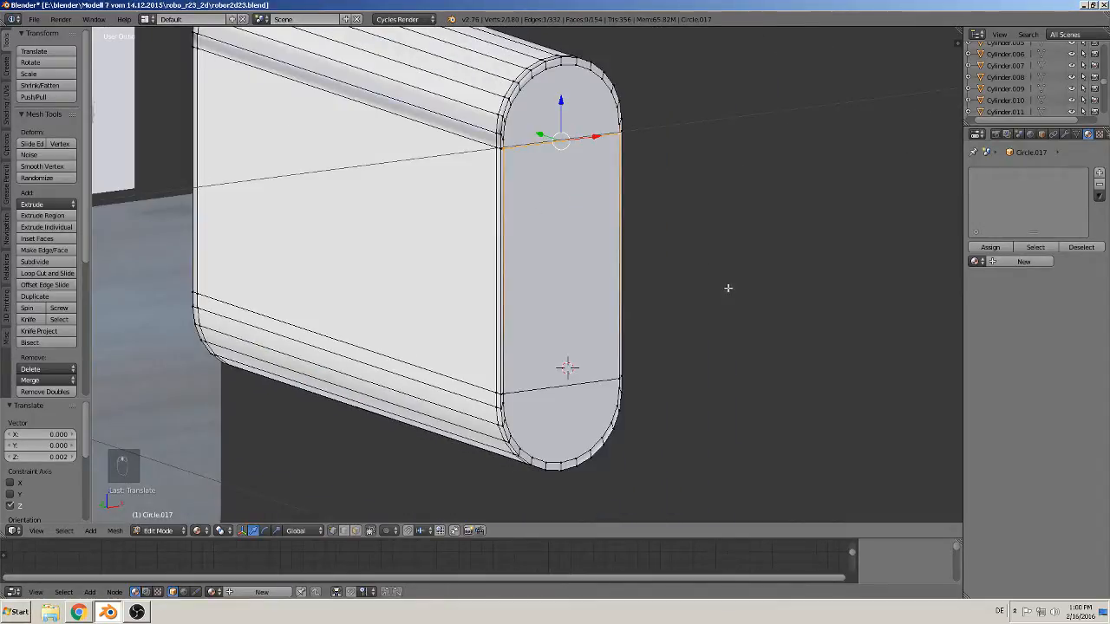
# Add an edge loop around the whole block and slide it close to the front cap
pyautogui.moveTo(503, 171); pyautogui.dragTo(527, 178, button='middle')
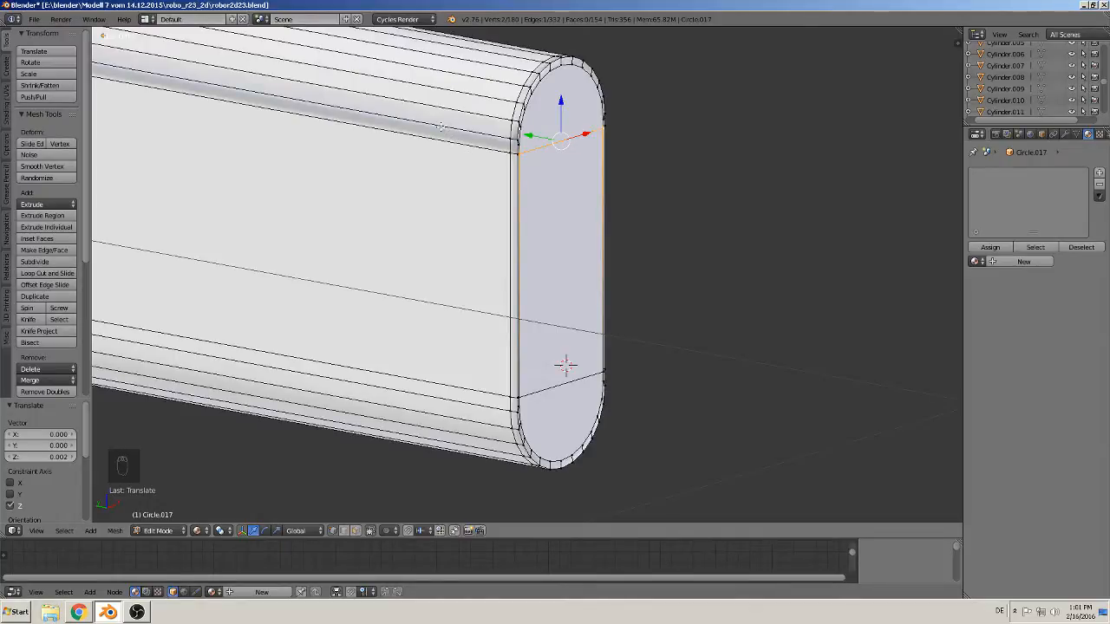
pyautogui.hotkey('ctrl', 'r')
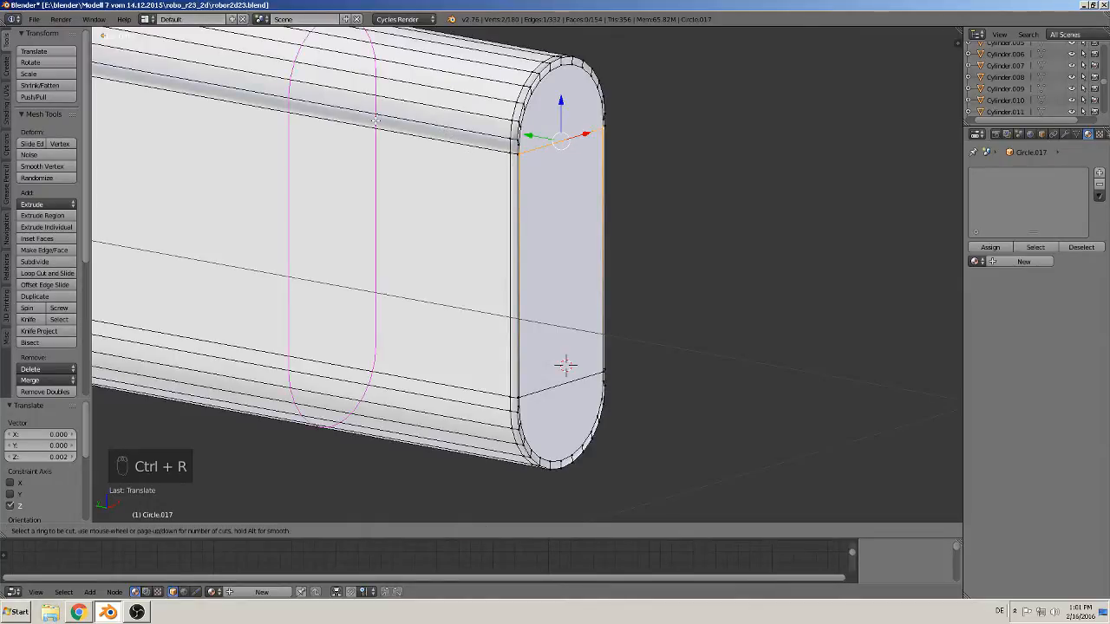
pyautogui.click(375, 121)
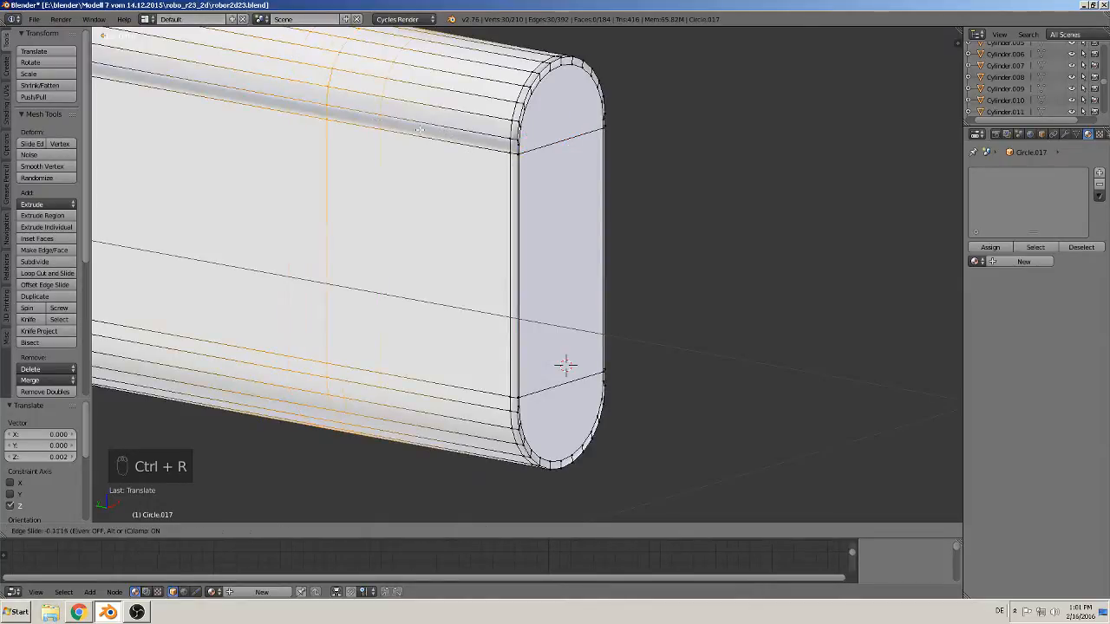
pyautogui.click(560, 163)
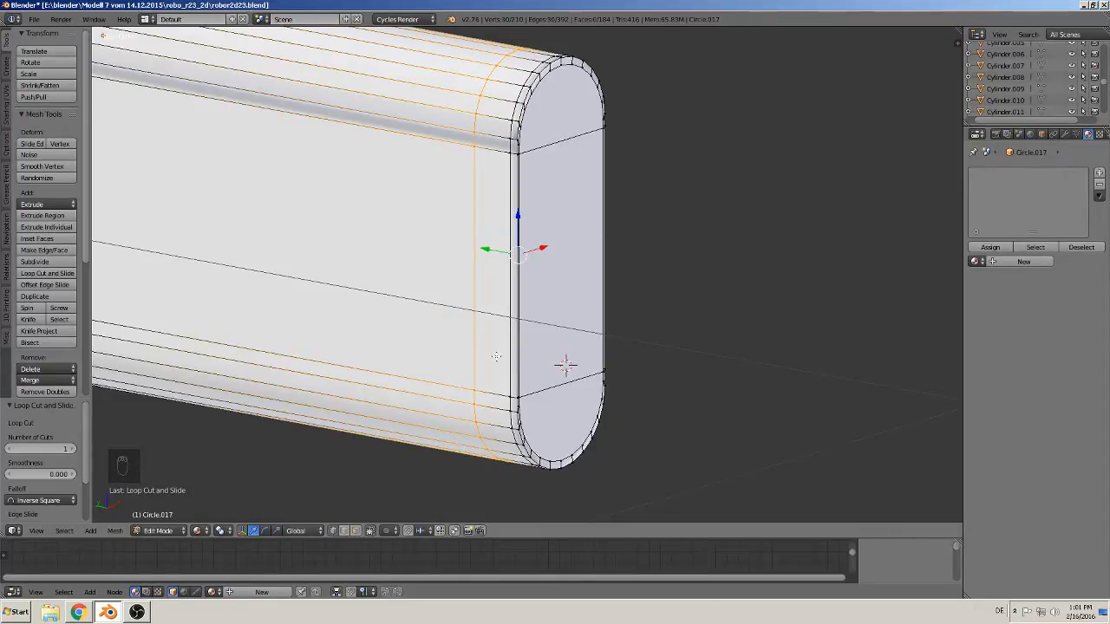
# Delete the upright edges between the two cuts at the front end of one wide side, using the Edges option
pyautogui.click(344, 531)
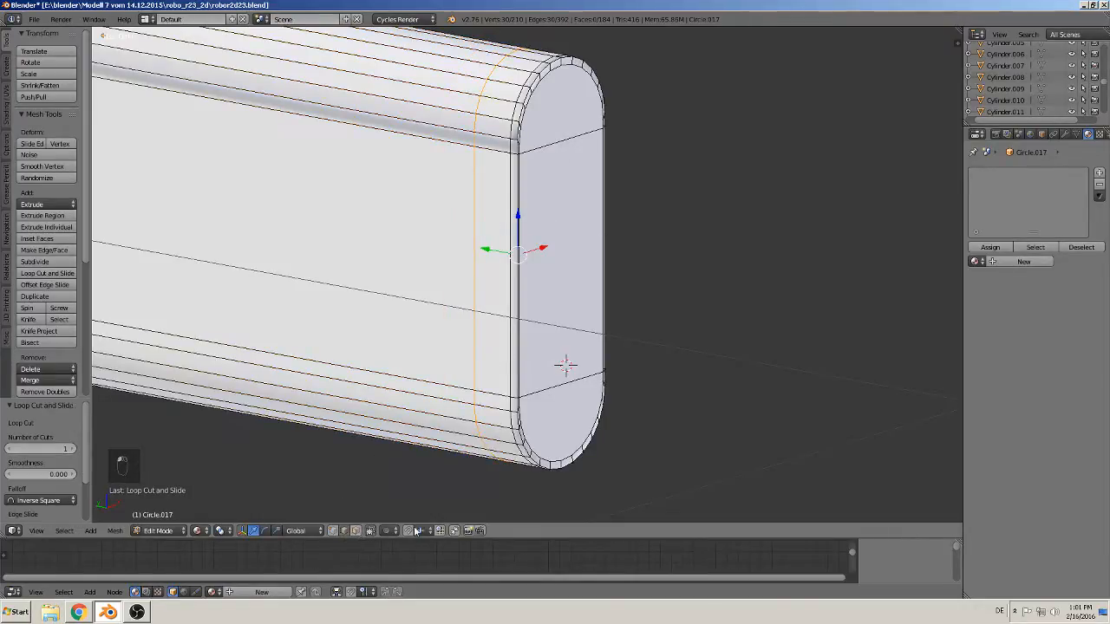
pyautogui.press('a')
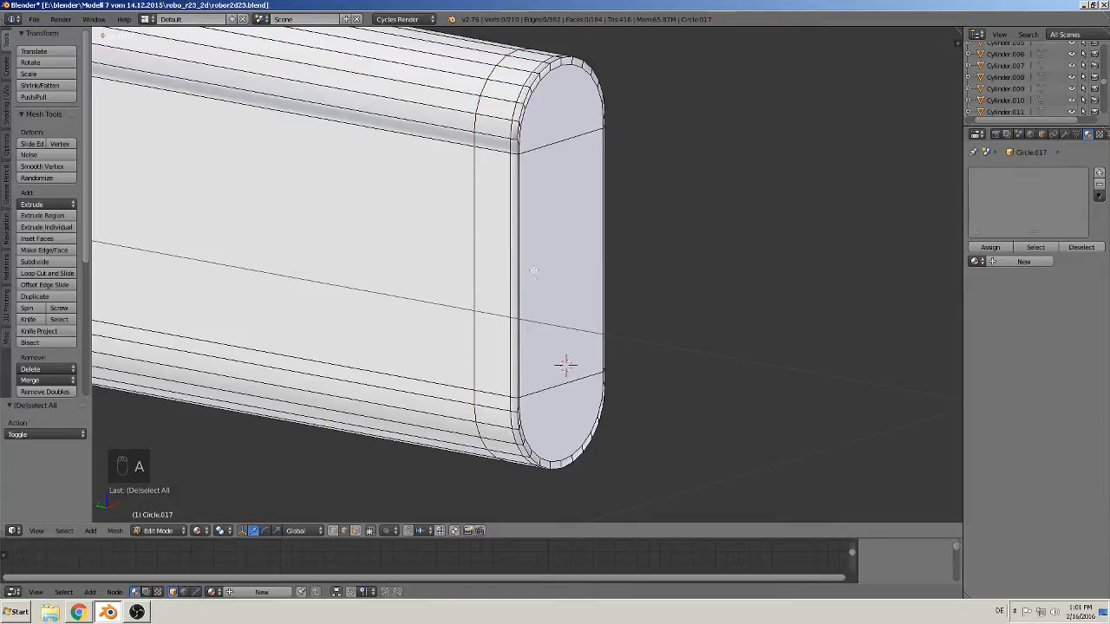
pyautogui.press('c')
pyautogui.click(514, 268)
pyautogui.press('x')
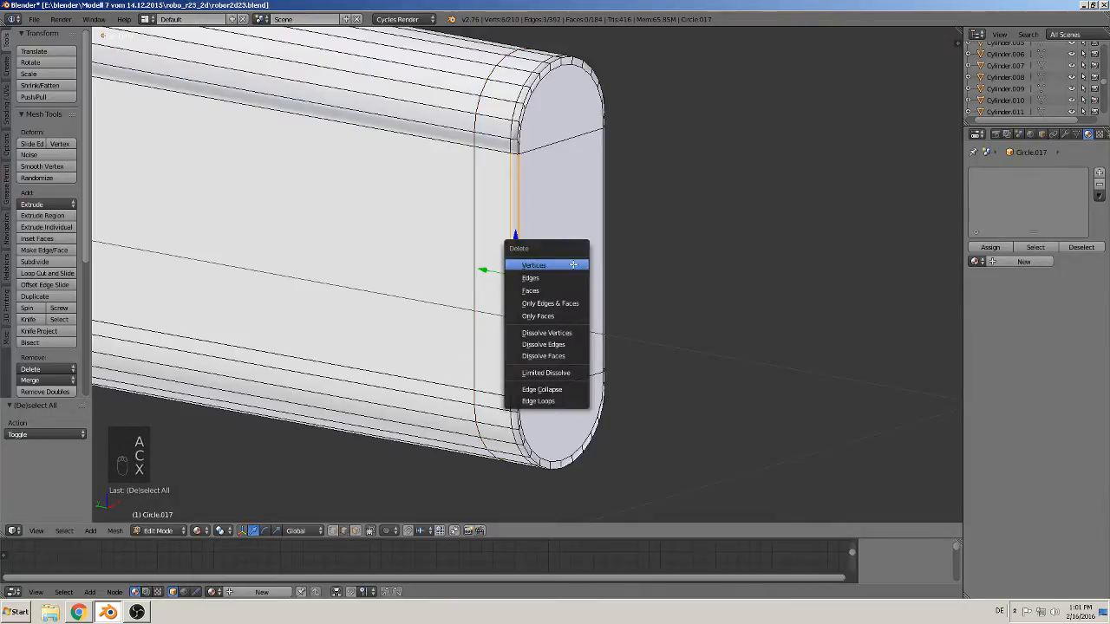
pyautogui.click(568, 275)
# Delete the matching upright edges on the opposite wide side to clear the front end between the cuts
pyautogui.press('a')
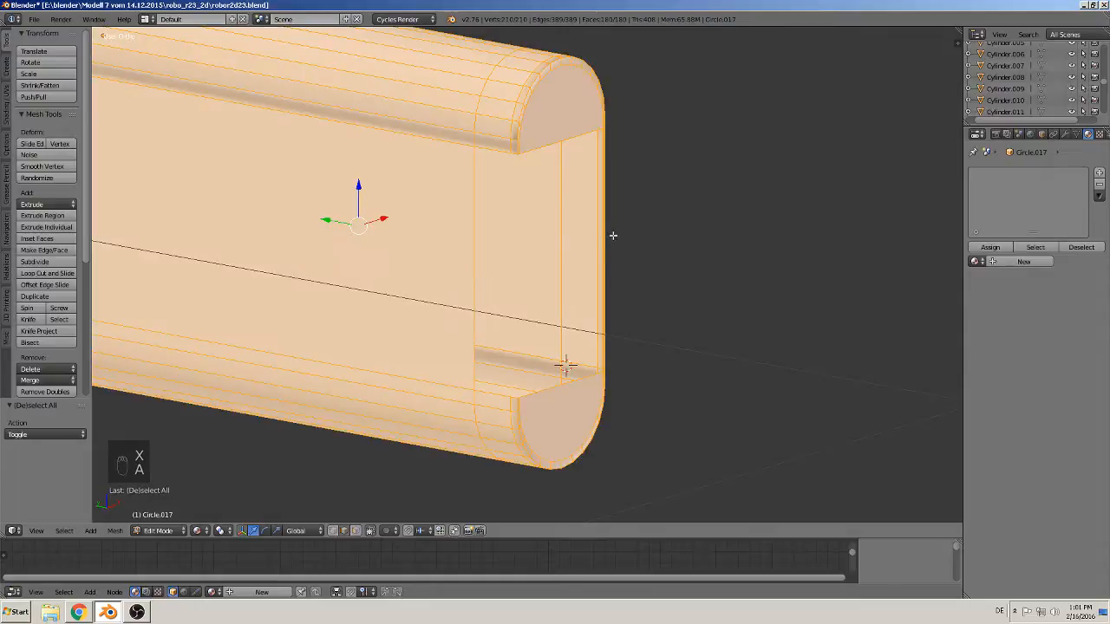
pyautogui.press('a')
pyautogui.press('c')
pyautogui.click(603, 224)
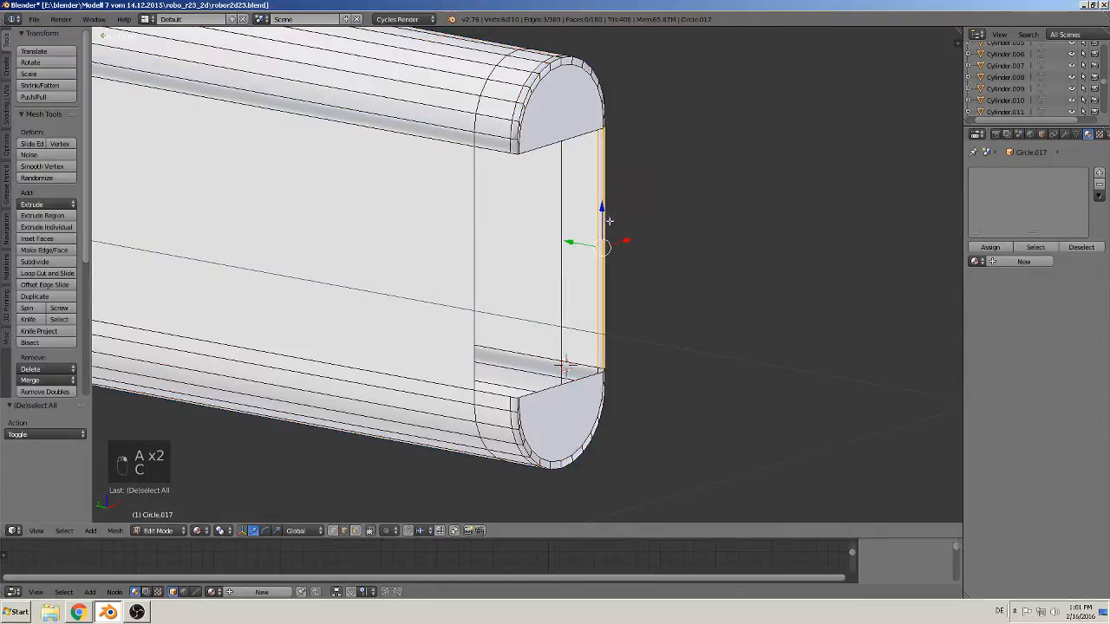
pyautogui.press('x')
pyautogui.click(618, 228)
# Connect the two vertices at the inner corners of the lower cut with an edge across the block
pyautogui.moveTo(619, 228); pyautogui.dragTo(593, 306, button='middle')
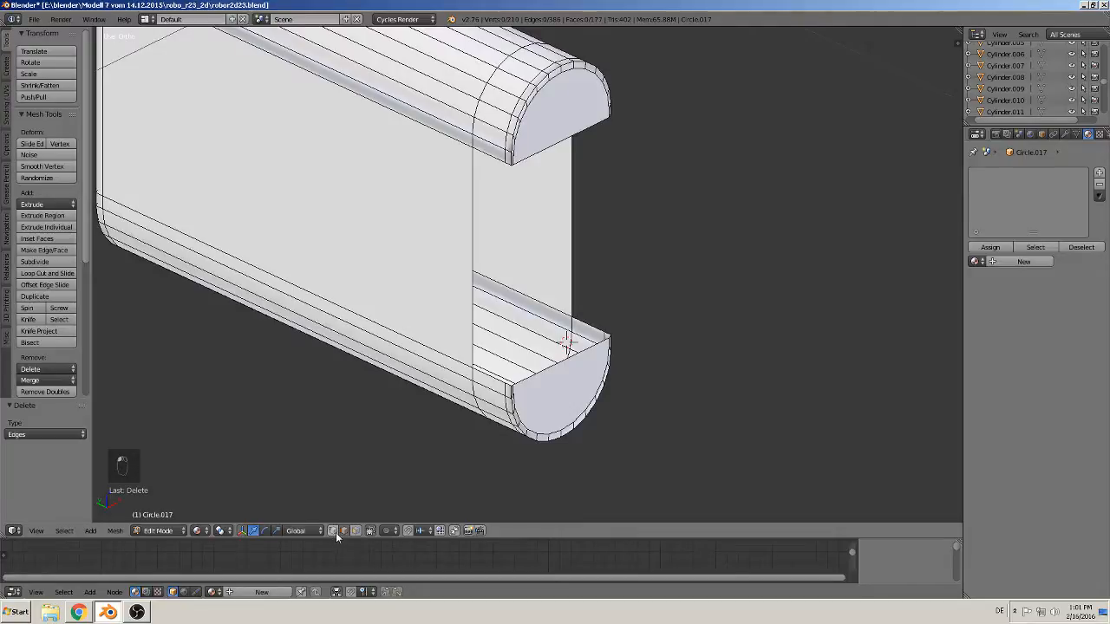
pyautogui.scroll(2, 472, 432)
pyautogui.rightClick(451, 411)
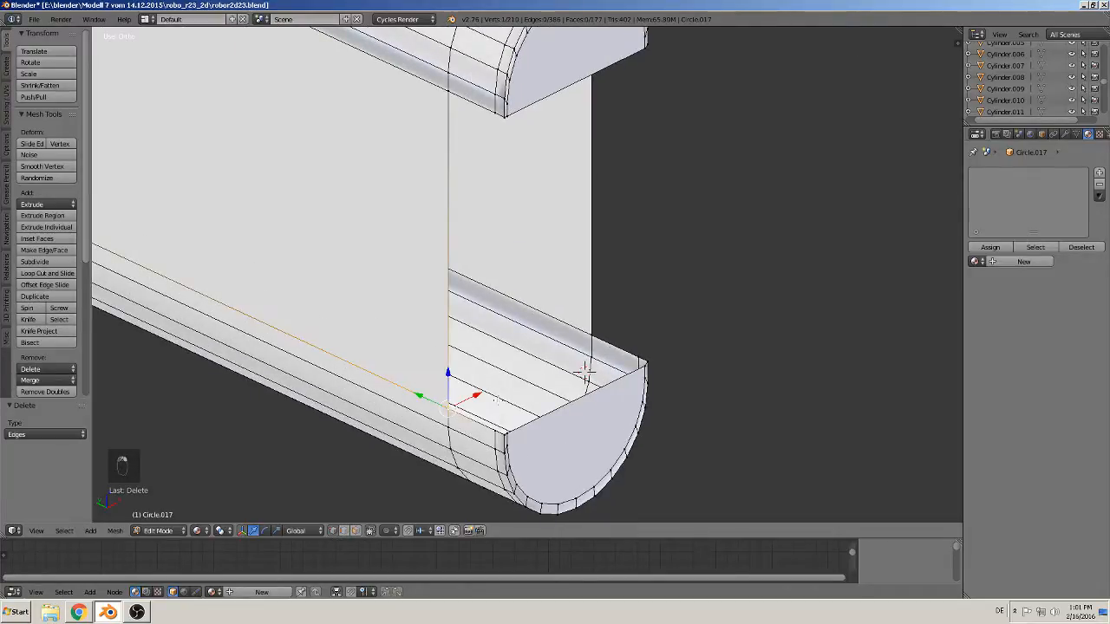
pyautogui.keyDown('shift'); pyautogui.rightClick(591, 335); pyautogui.keyUp('shift')
pyautogui.press('f')
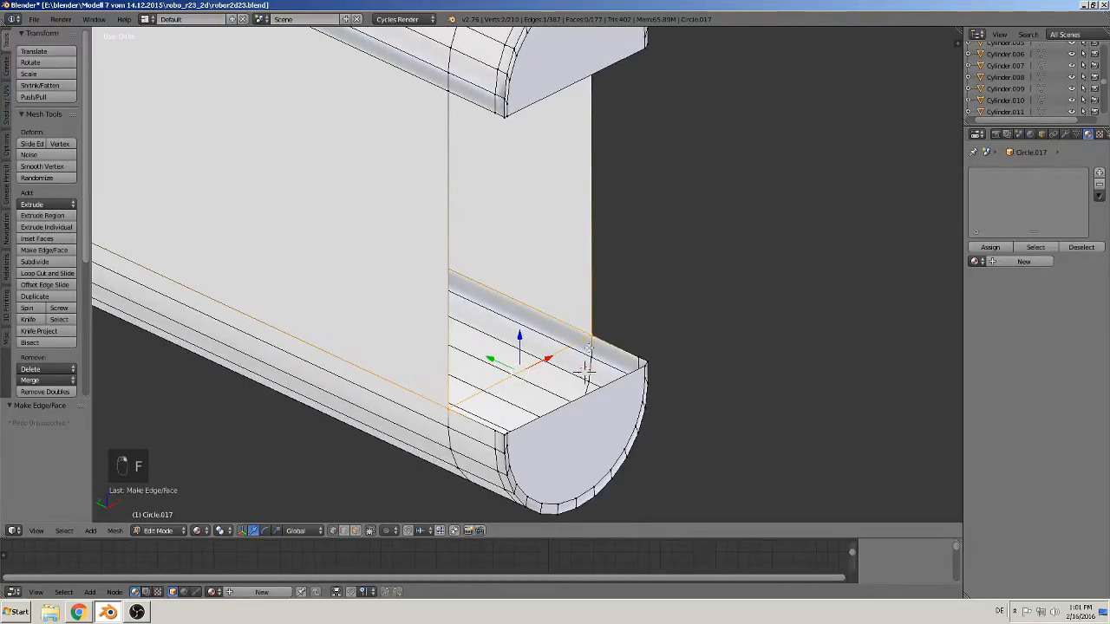
pyautogui.scroll(-2, 568, 345)
pyautogui.keyDown('alt'); pyautogui.rightClick(567, 342); pyautogui.keyUp('alt')
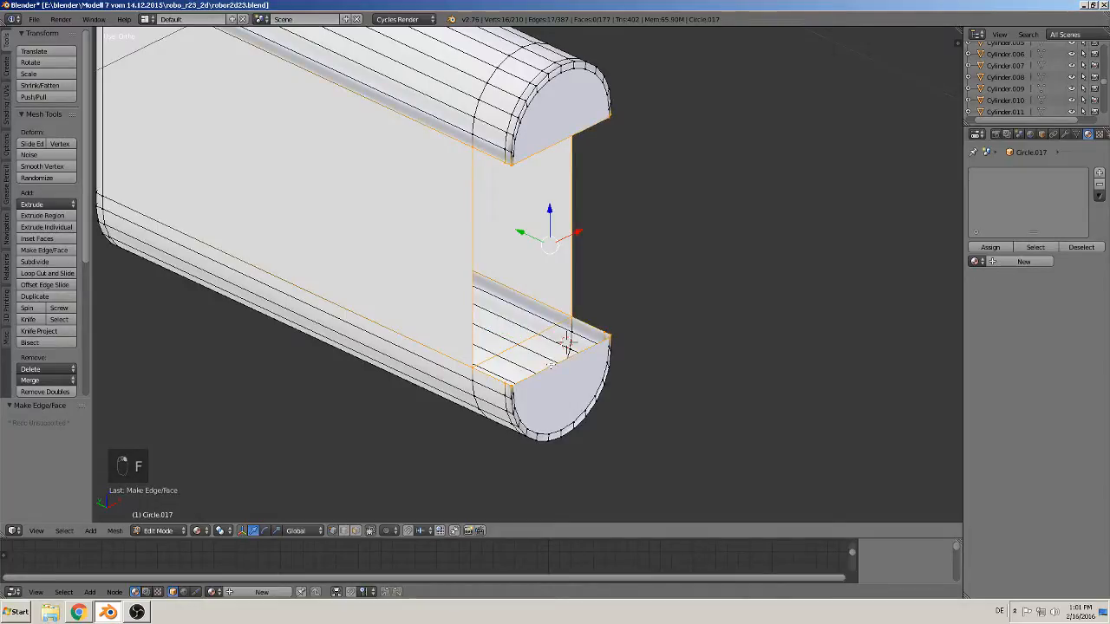
# Connect the matching two inner corner vertices at the upper cut with an edge
pyautogui.moveTo(551, 365); pyautogui.dragTo(555, 279, button='middle')
pyautogui.rightClick(474, 118)
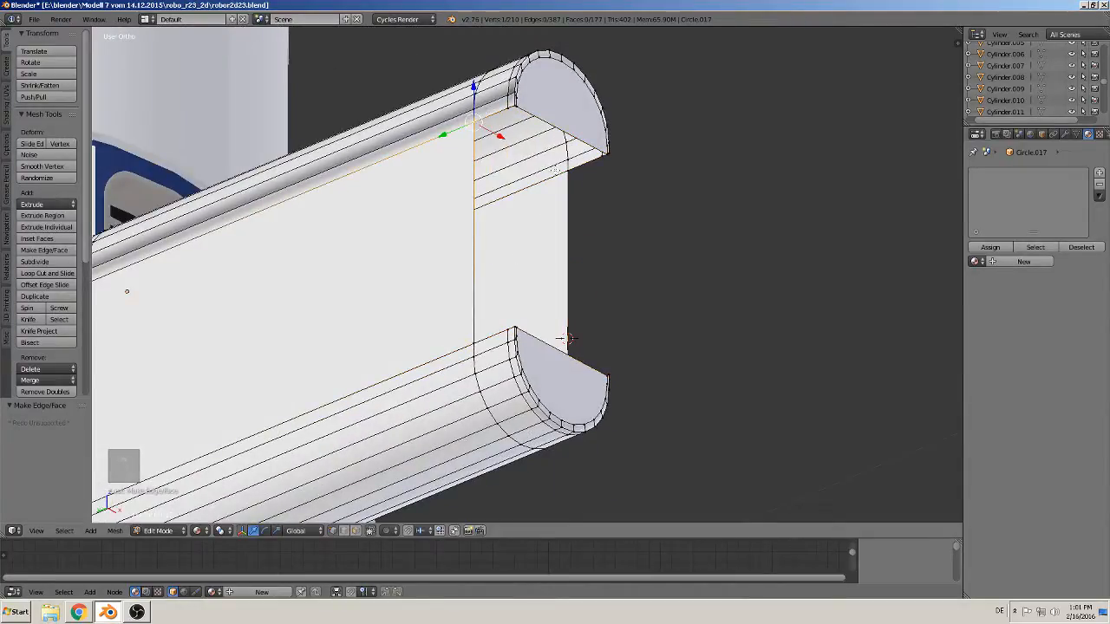
pyautogui.keyDown('shift'); pyautogui.rightClick(572, 175); pyautogui.keyUp('shift')
pyautogui.press('f')
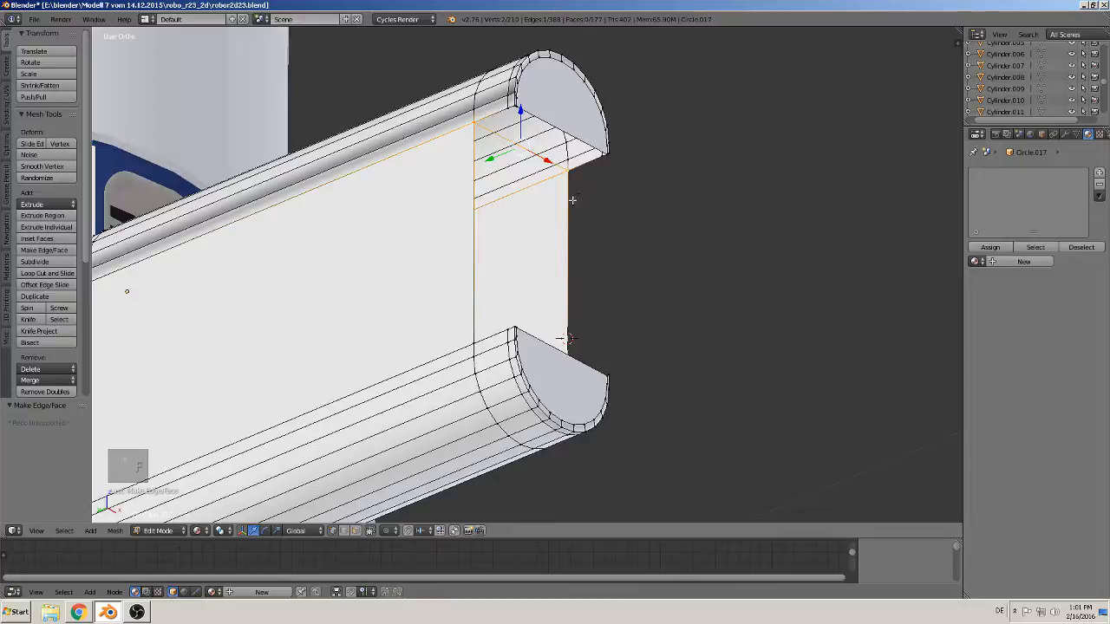
# Fill the open loop at the front end with faces to close the recess's back wall and both ledges
pyautogui.moveTo(575, 199); pyautogui.dragTo(573, 238, button='middle')
pyautogui.keyDown('alt'); pyautogui.rightClick(591, 143); pyautogui.keyUp('alt')
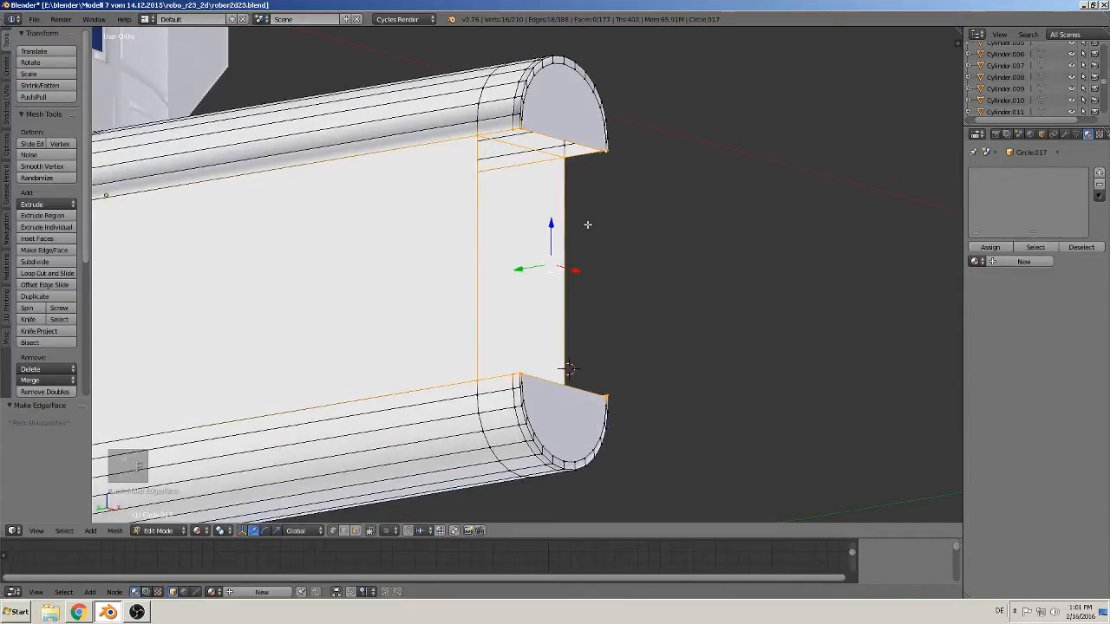
pyautogui.press('f')
pyautogui.press('Tab')
pyautogui.moveTo(609, 274); pyautogui.dragTo(538, 319, button='middle')
pyautogui.scroll(-4, 643, 341)
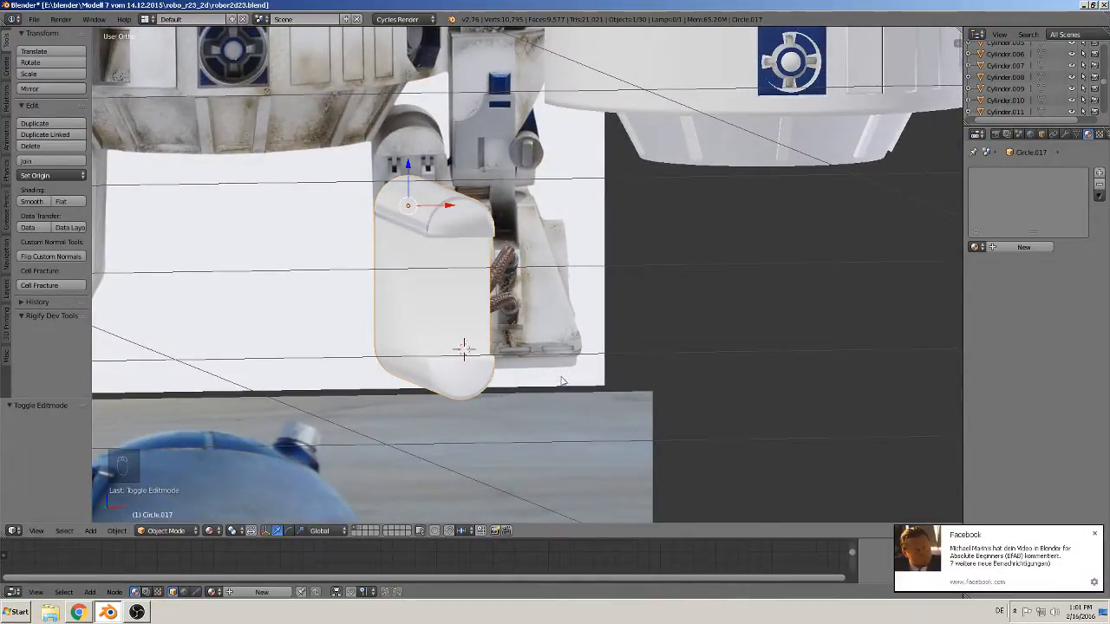
pyautogui.keyDown('shift'); pyautogui.moveTo(519, 381); pyautogui.dragTo(542, 416, button='middle'); pyautogui.keyUp('shift')
pyautogui.scroll(1, 488, 376)
# Add an edge loop around the upper cap and slide it right up to its front rim
pyautogui.press('Tab')
pyautogui.moveTo(489, 377); pyautogui.dragTo(503, 346, button='middle')
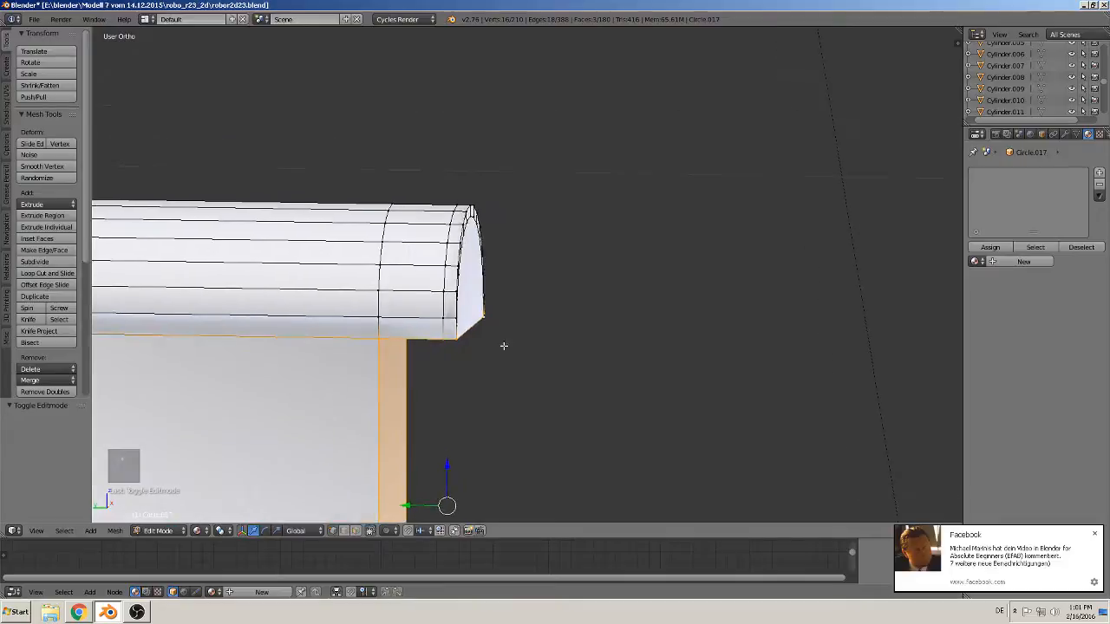
pyautogui.scroll(4, 503, 346)
pyautogui.hotkey('ctrl', 'r')
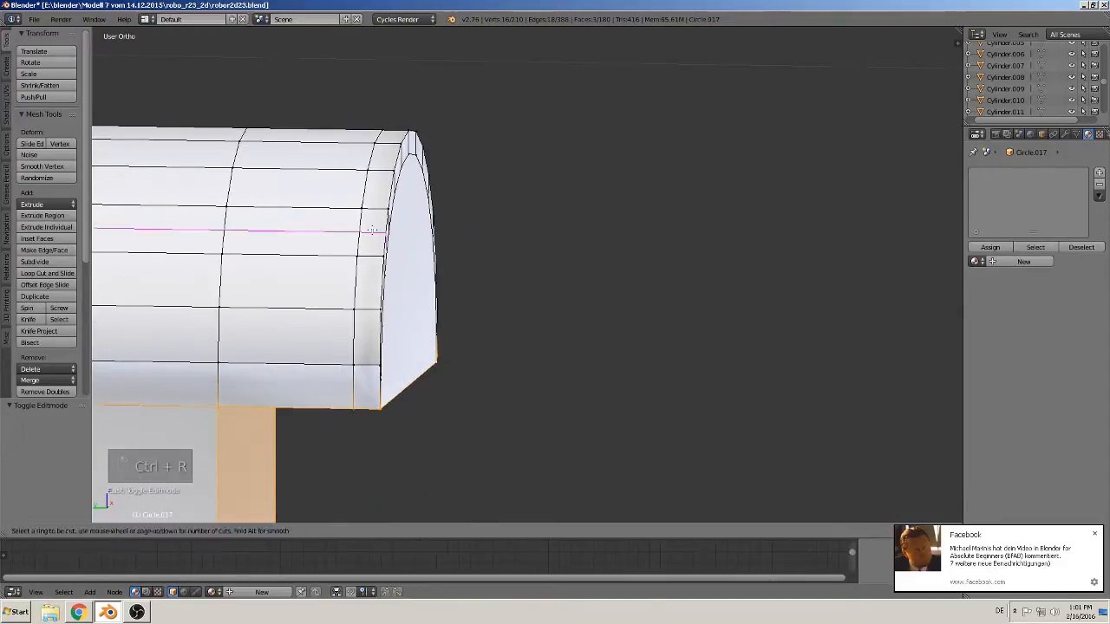
pyautogui.click(382, 208)
pyautogui.click(389, 208)
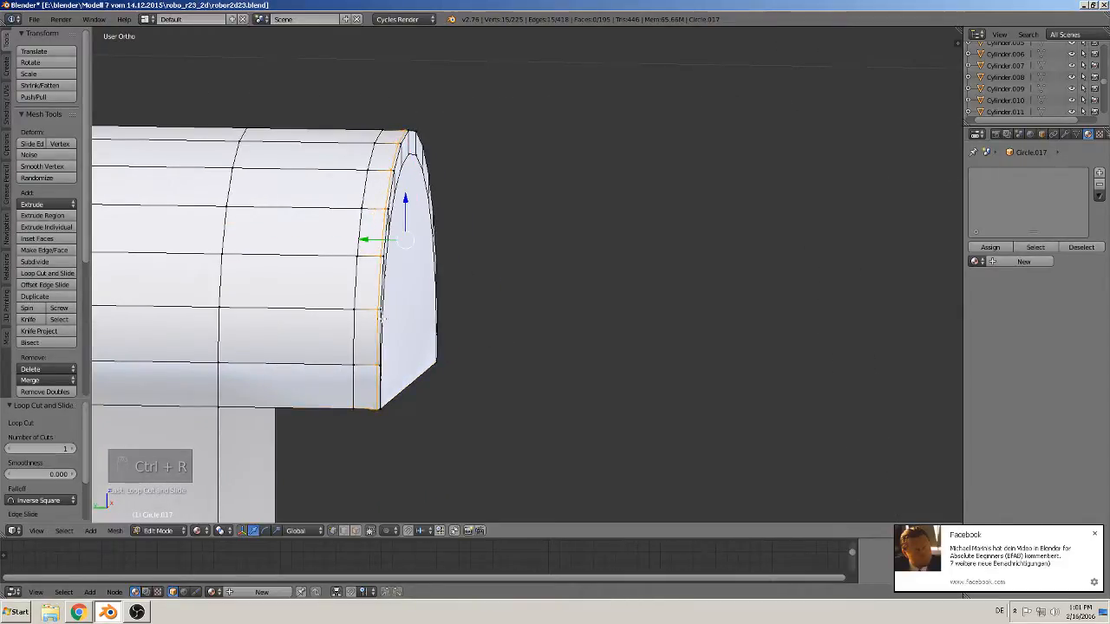
# Add an edge loop around the lower cap and slide it right up to its front rim
pyautogui.scroll(6, 465, 170)
pyautogui.scroll(-3, 480, 275)
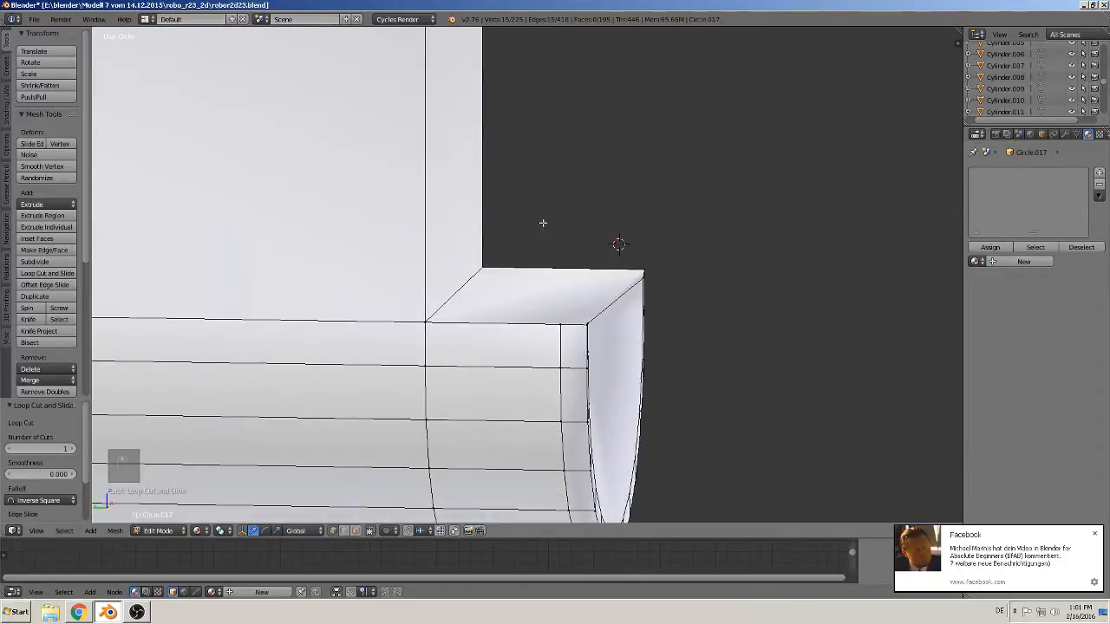
pyautogui.hotkey('ctrl', 'r')
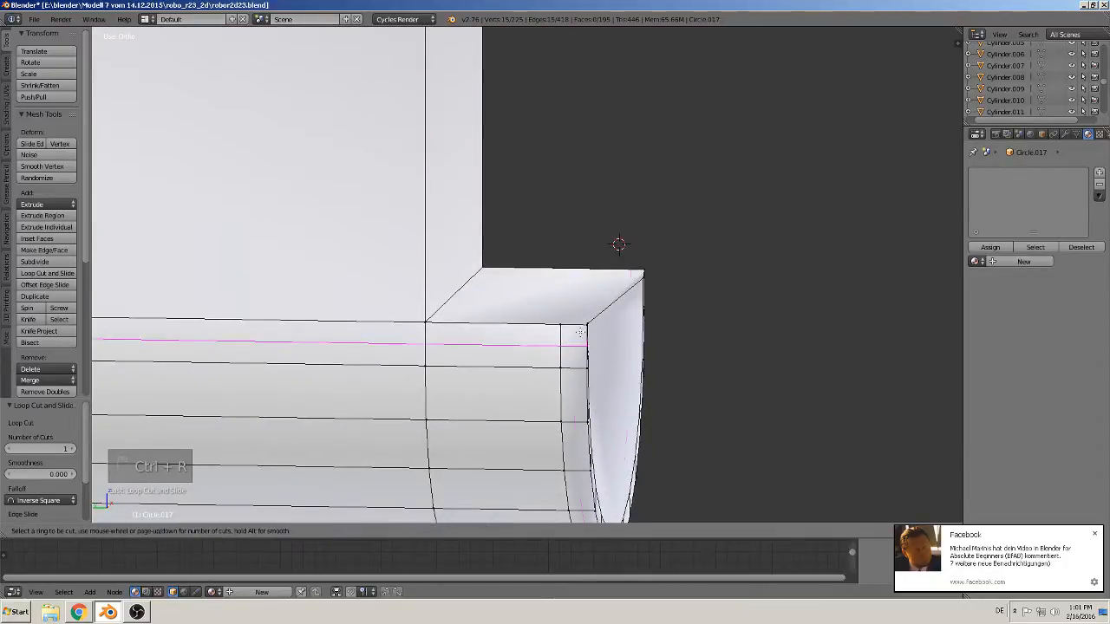
pyautogui.click(581, 332)
pyautogui.click(587, 331)
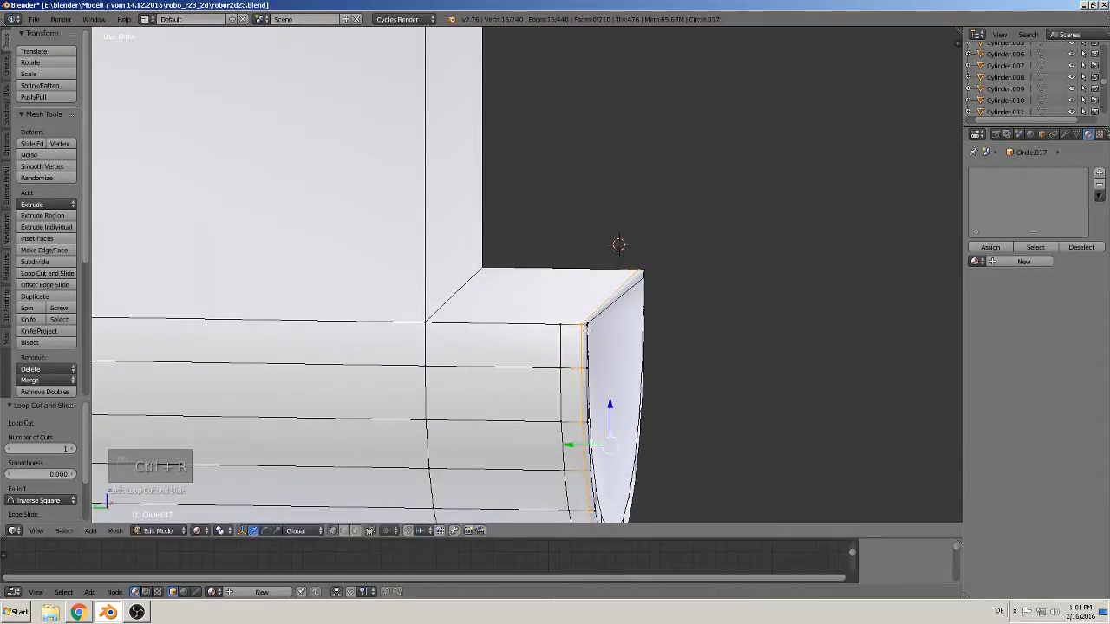
# Select the whole mesh and recalculate its normals to clean up the shading
pyautogui.scroll(-5, 587, 331)
pyautogui.press('Tab')
pyautogui.moveTo(585, 322); pyautogui.dragTo(473, 271, button='middle')
pyautogui.press('Tab')
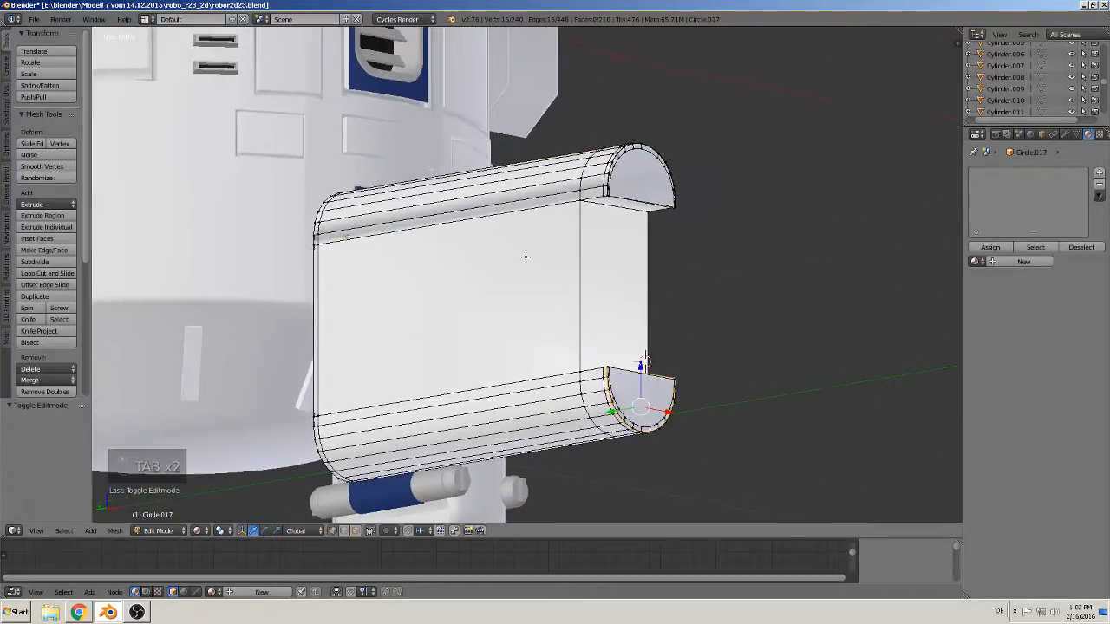
pyautogui.press('Tab')
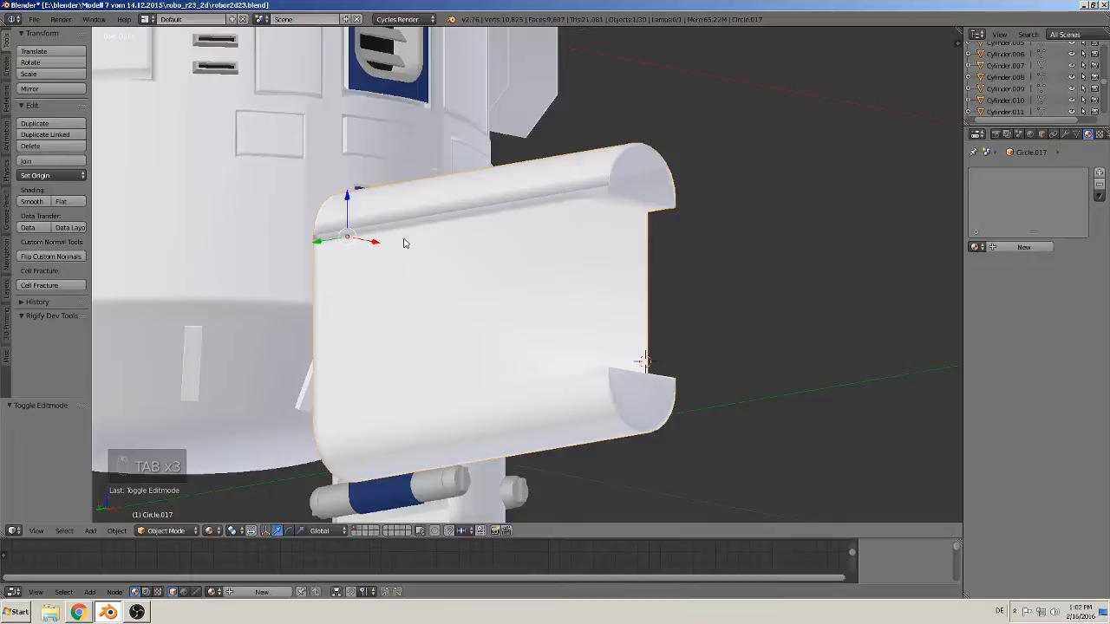
pyautogui.press('Tab')
pyautogui.press('a')
pyautogui.press('a')
pyautogui.press('a')
pyautogui.press('a')
pyautogui.press('a')
pyautogui.press('a')
pyautogui.press('a')
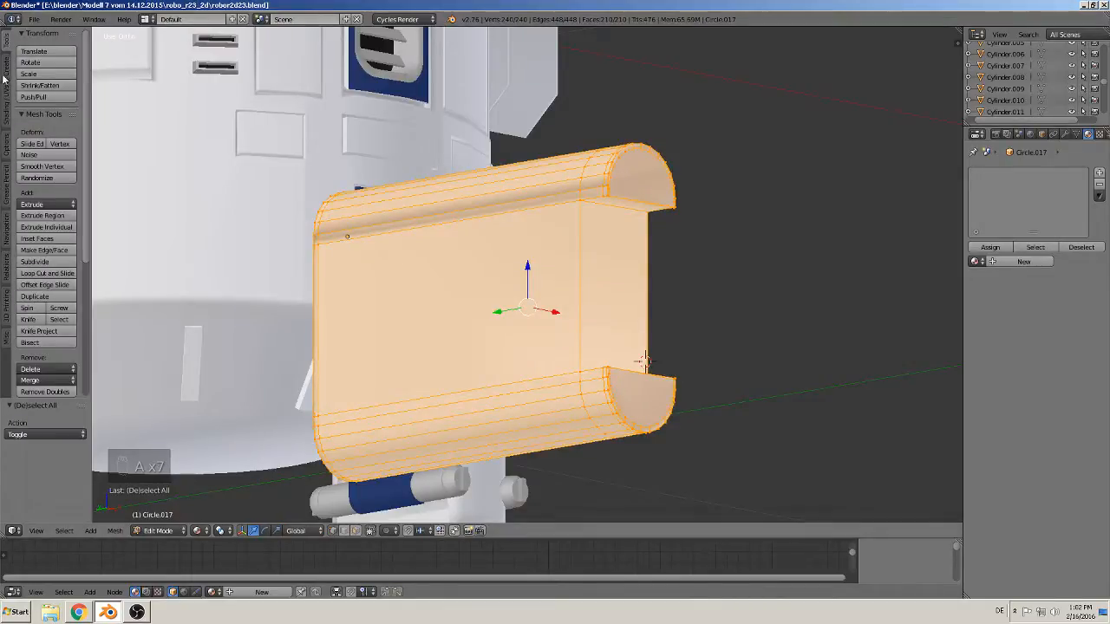
pyautogui.click(6, 104)
pyautogui.click(49, 137)
pyautogui.press('Tab')
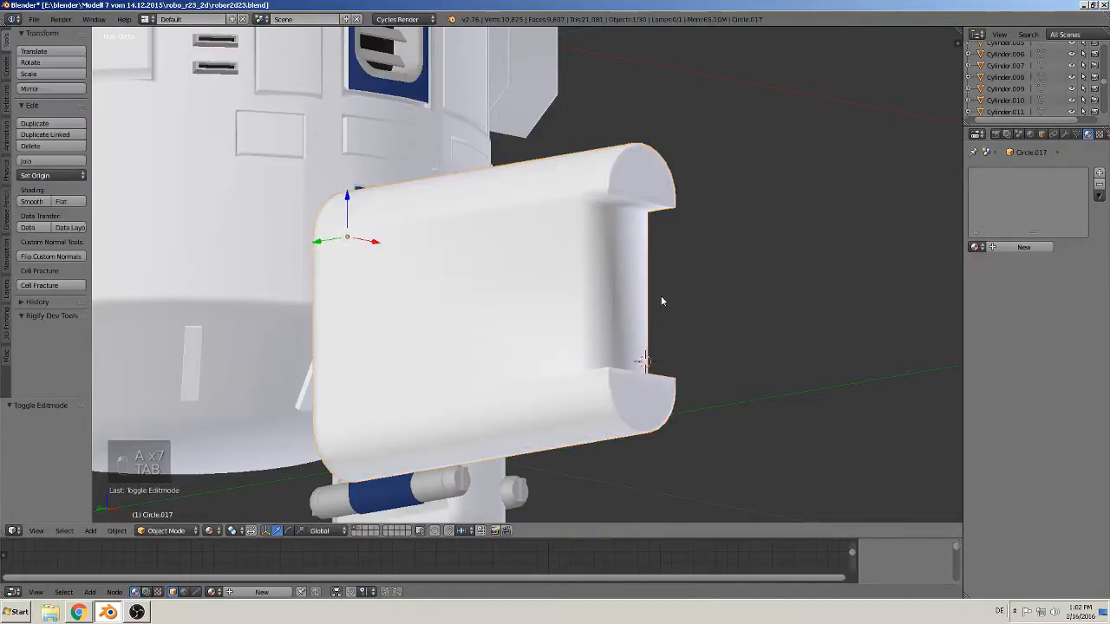
# Extrude the recess's back face in place with zero offset, using face selection
pyautogui.moveTo(660, 296)
pyautogui.mouseDown(button='middle')
pyautogui.moveTo(622, 336)
pyautogui.moveTo(602, 339)
pyautogui.mouseUp(button='middle')
pyautogui.press('Tab')
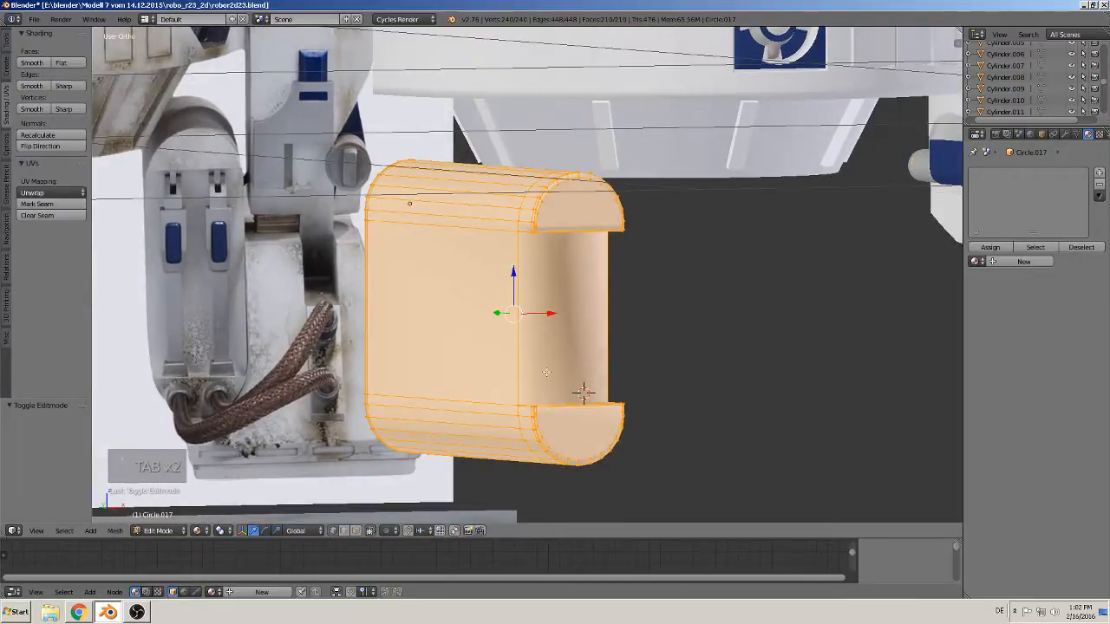
pyautogui.click(356, 532)
pyautogui.rightClick(558, 332)
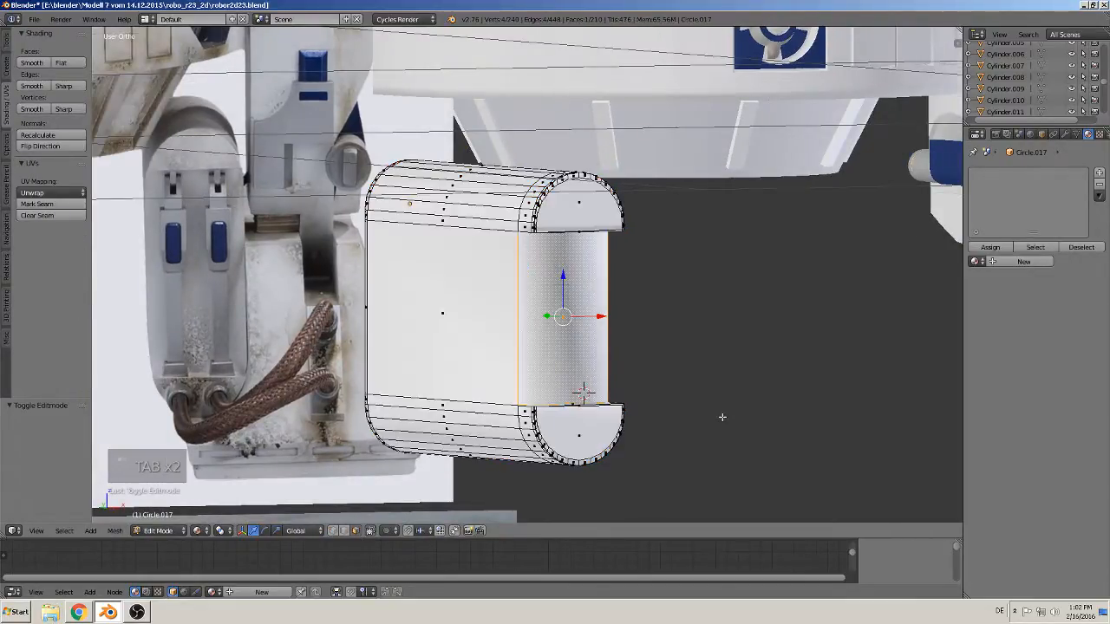
pyautogui.moveTo(723, 417); pyautogui.dragTo(682, 415, button='middle')
pyautogui.press('e')
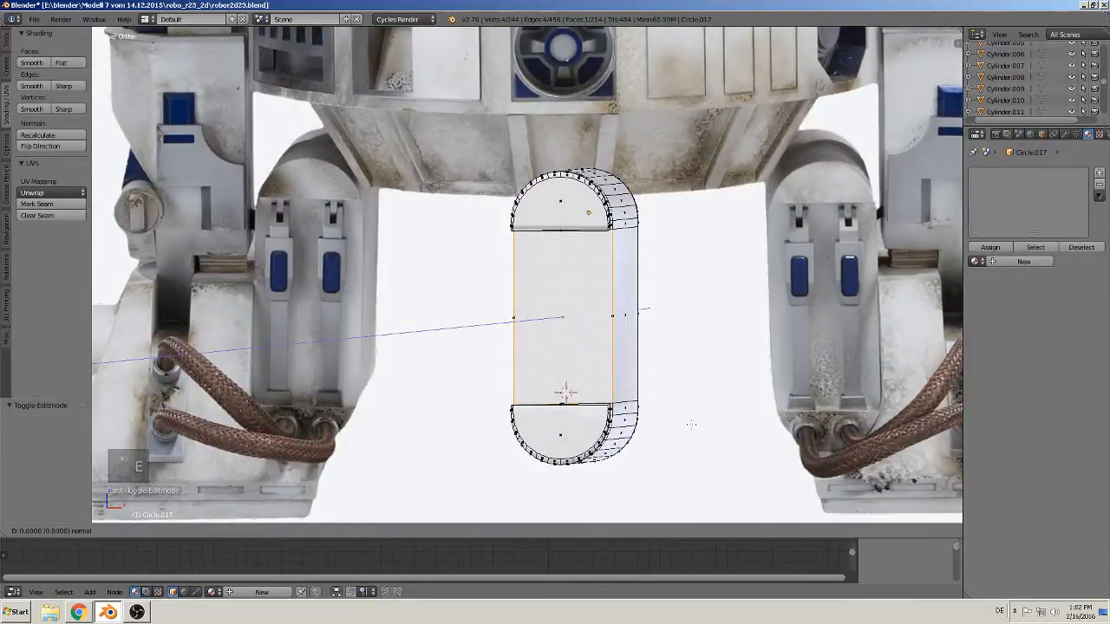
pyautogui.click(690, 428)
pyautogui.press('Tab')
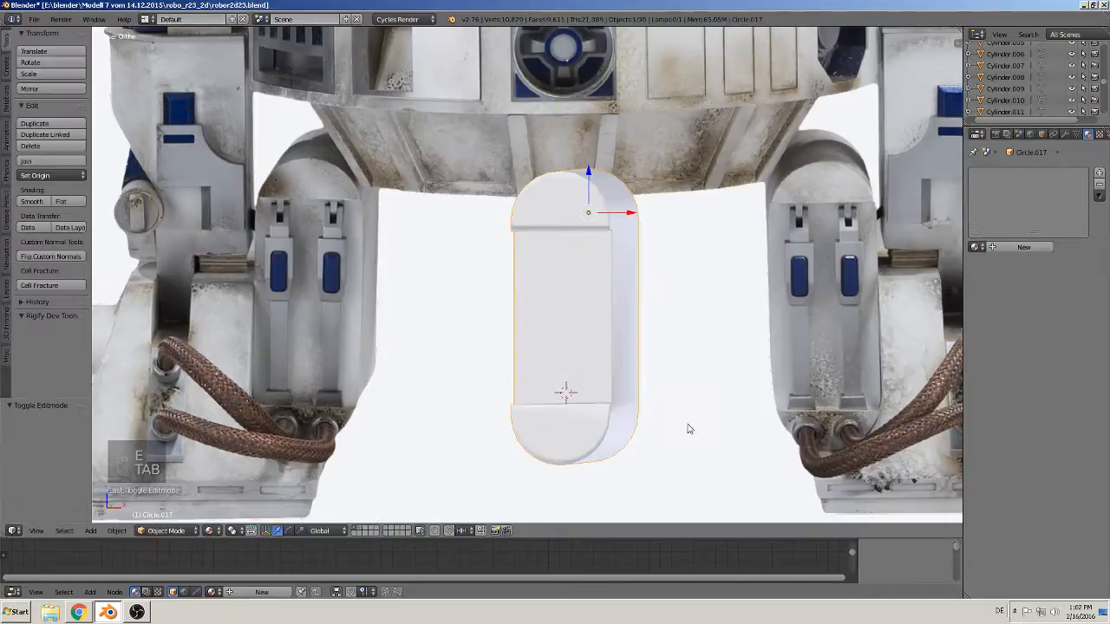
# Set the view to front orthographic and save the file robor2d23.blend
pyautogui.moveTo(689, 428)
pyautogui.mouseDown(button='middle')
pyautogui.moveTo(707, 426)
pyautogui.moveTo(672, 439)
pyautogui.mouseUp(button='middle')
pyautogui.scroll(-3, 691, 423)
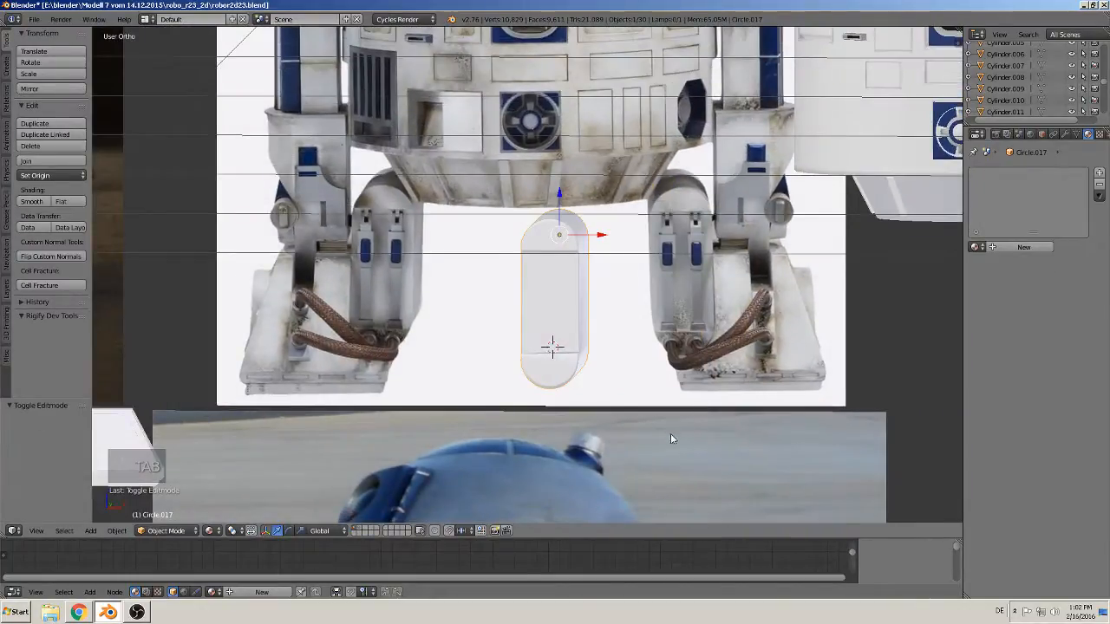
pyautogui.press('KP_1')
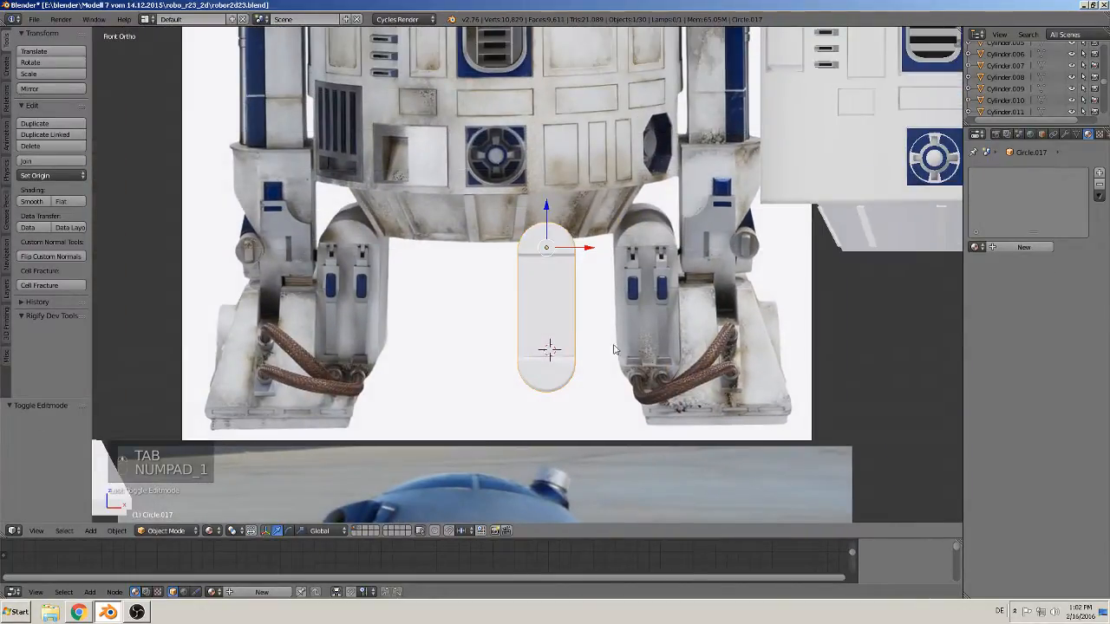
pyautogui.click(34, 20)
pyautogui.click(48, 126)
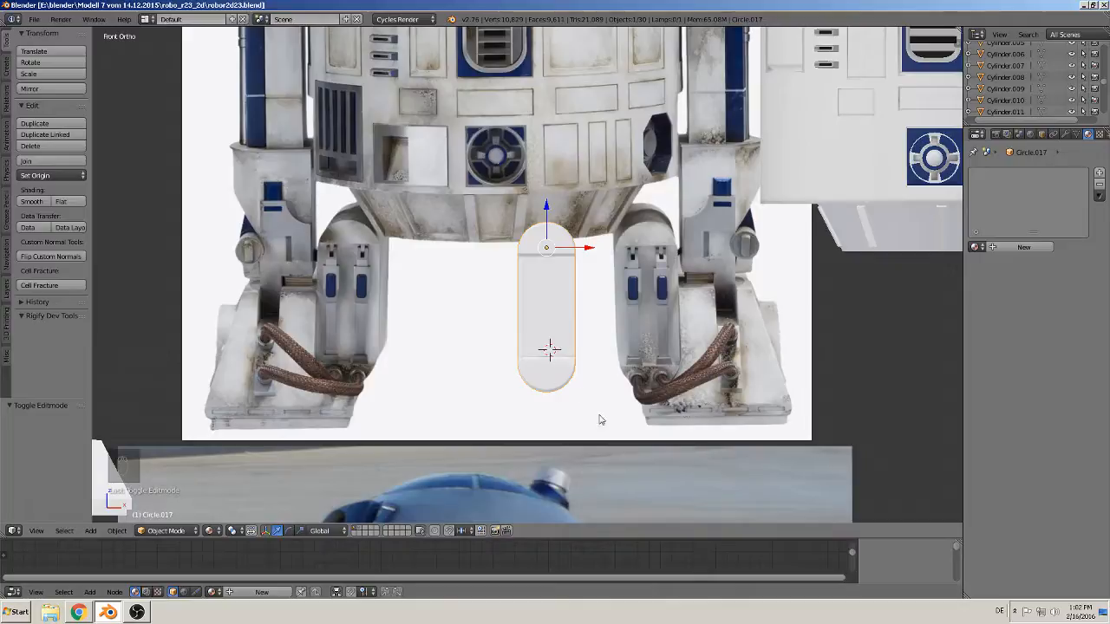
# Examine the lower leg's slots, blue inserts and cables in the front, angled and outdoor reference images
pyautogui.scroll(3, 679, 353)
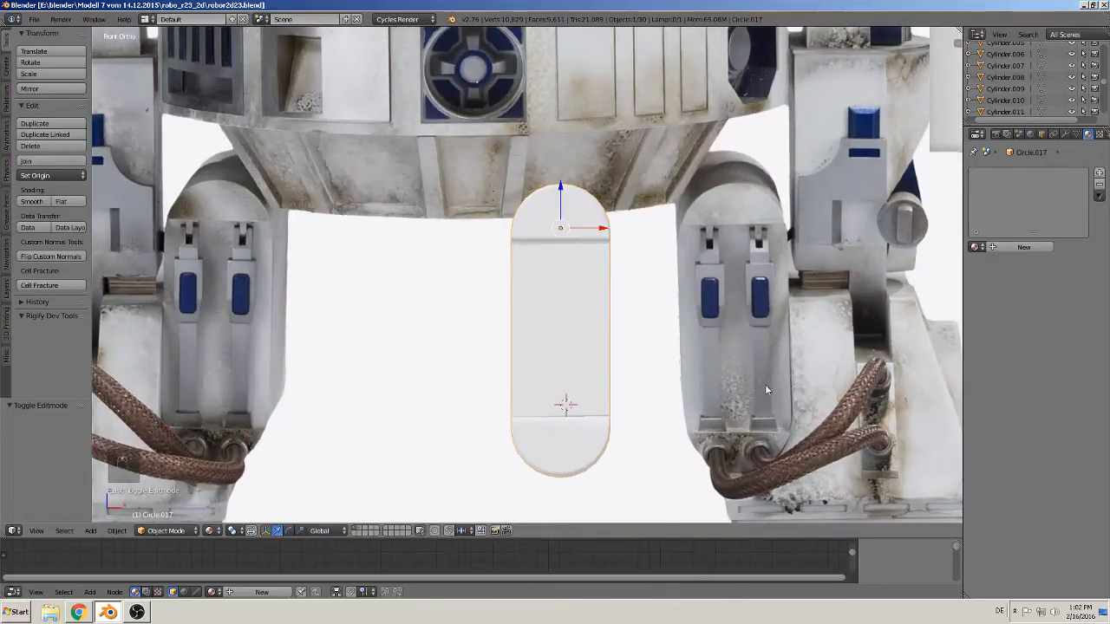
pyautogui.keyDown('shift'); pyautogui.moveTo(765, 385); pyautogui.dragTo(512, 312, button='middle'); pyautogui.keyUp('shift')
pyautogui.scroll(2, 507, 317)
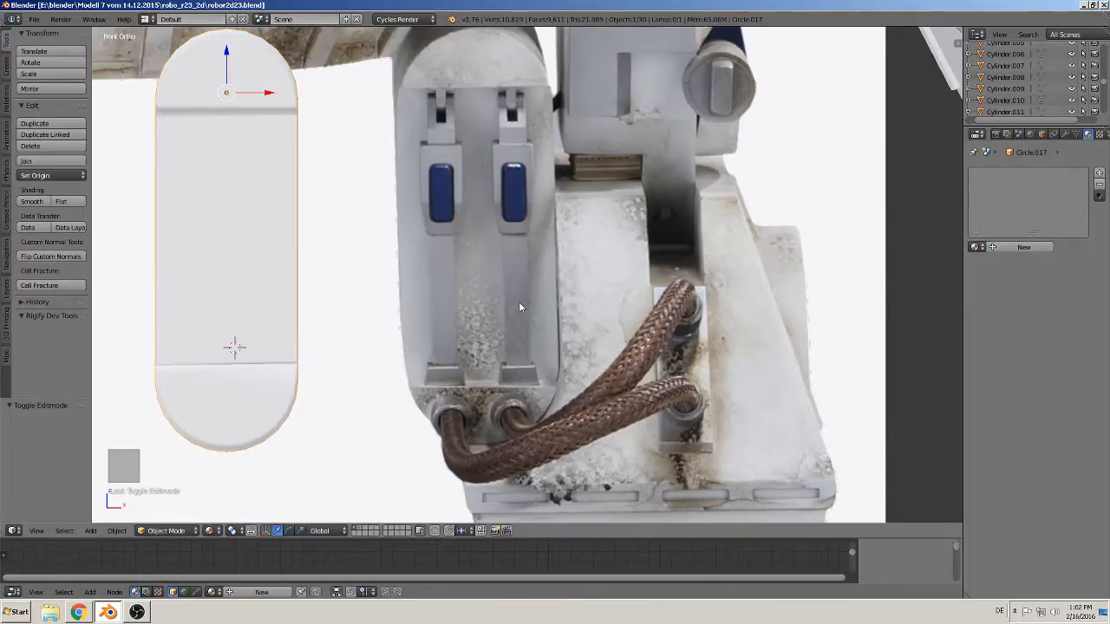
pyautogui.scroll(-5, 519, 303)
pyautogui.scroll(-6, 512, 328)
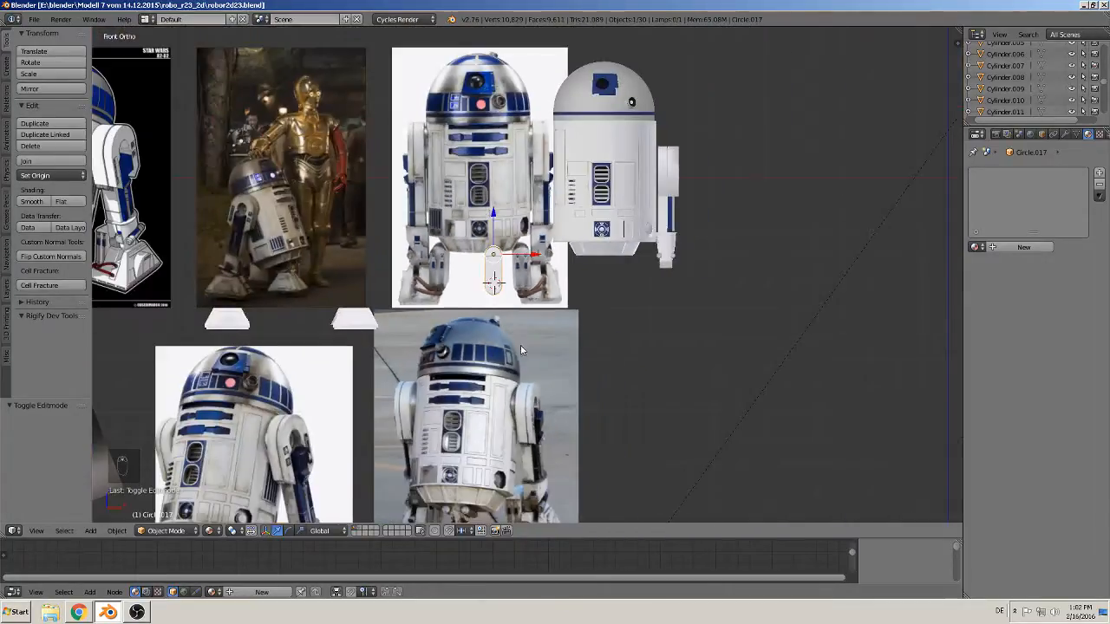
pyautogui.keyDown('shift'); pyautogui.moveTo(592, 347); pyautogui.dragTo(715, 176, button='middle'); pyautogui.keyUp('shift')
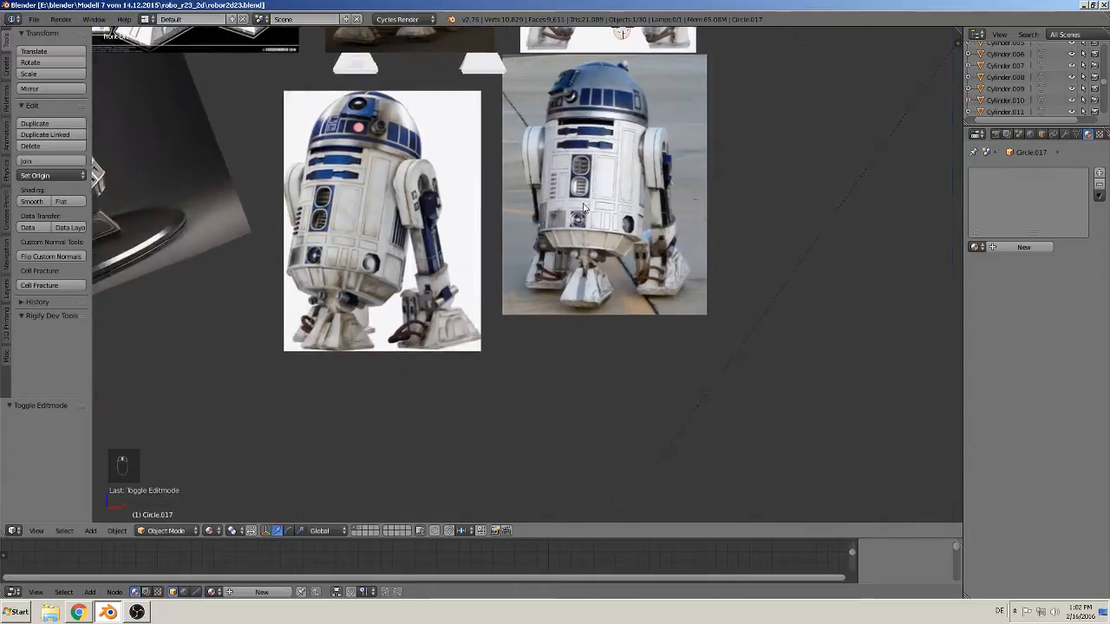
pyautogui.scroll(1, 440, 339)
pyautogui.scroll(2, 409, 360)
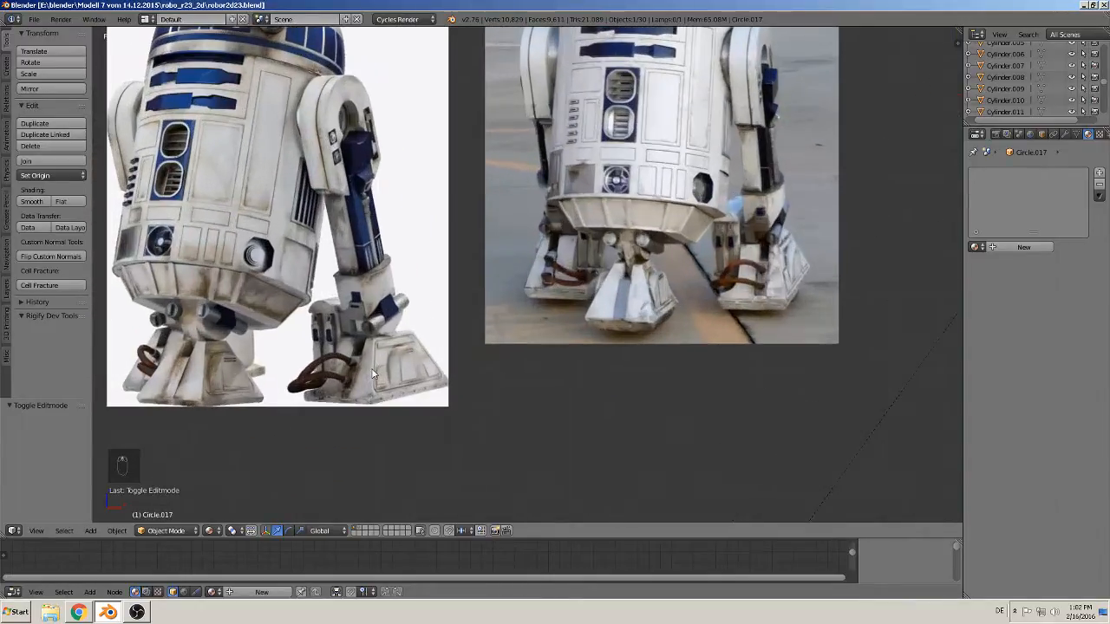
pyautogui.keyDown('shift'); pyautogui.moveTo(391, 351); pyautogui.dragTo(511, 314, button='middle'); pyautogui.keyUp('shift')
pyautogui.scroll(5, 489, 309)
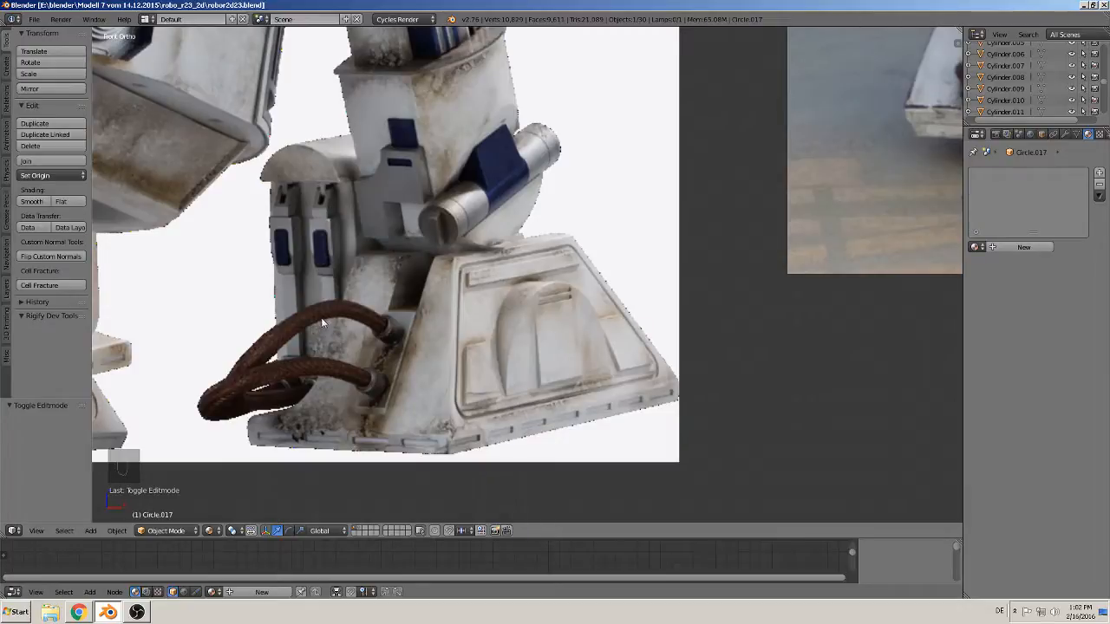
pyautogui.scroll(-4, 338, 313)
pyautogui.scroll(-4, 338, 314)
pyautogui.scroll(3, 535, 183)
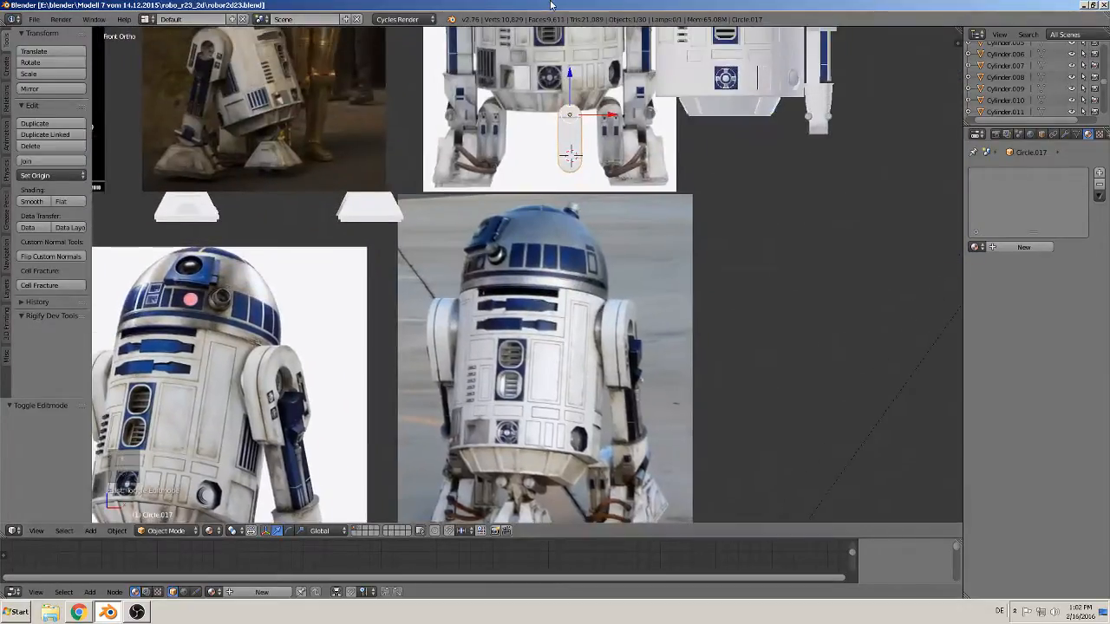
pyautogui.scroll(6, 535, 183)
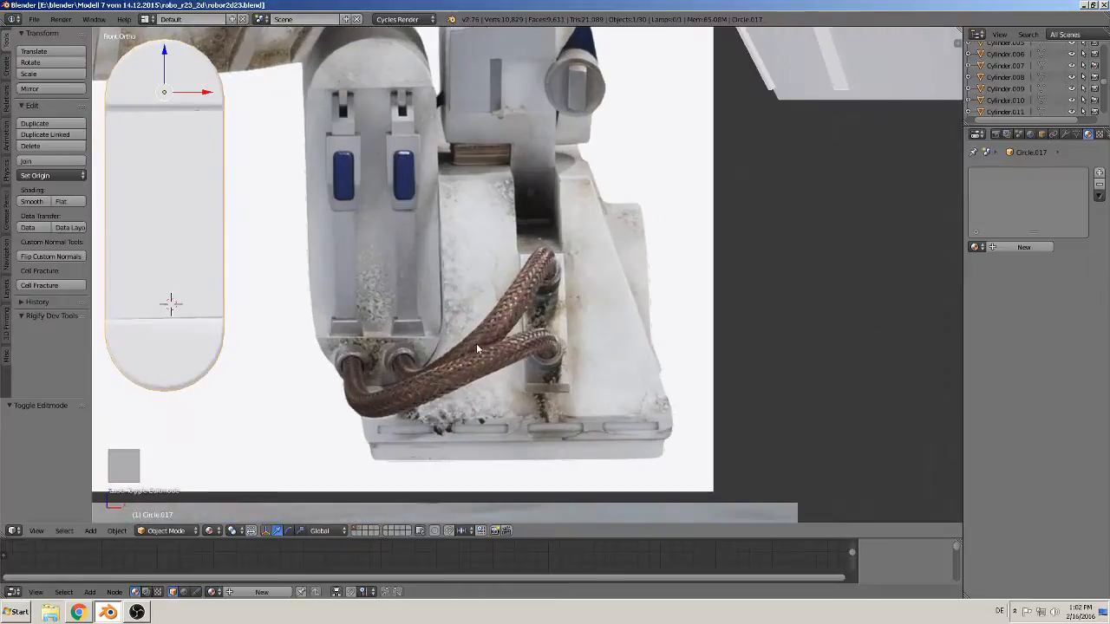
# Place the 3D cursor at the lower ledge of the front reference leg's recess and undo the back-face extrusion
pyautogui.keyDown('shift'); pyautogui.moveTo(494, 347); pyautogui.dragTo(496, 356, button='middle'); pyautogui.keyUp('shift')
pyautogui.click(490, 351)
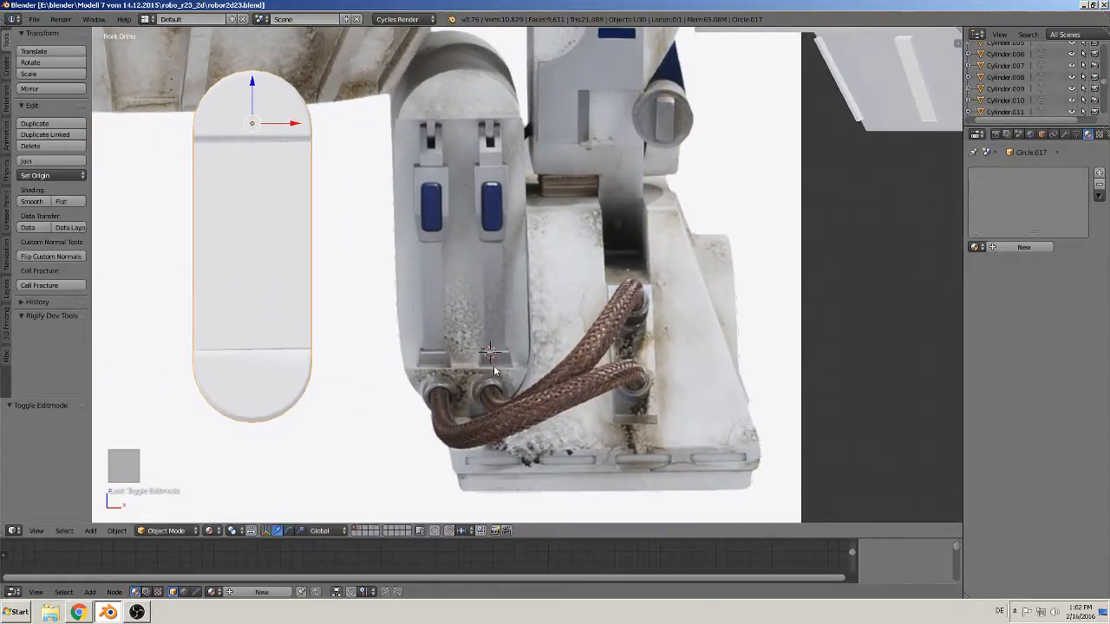
pyautogui.click(89, 533)
pyautogui.click(109, 520)
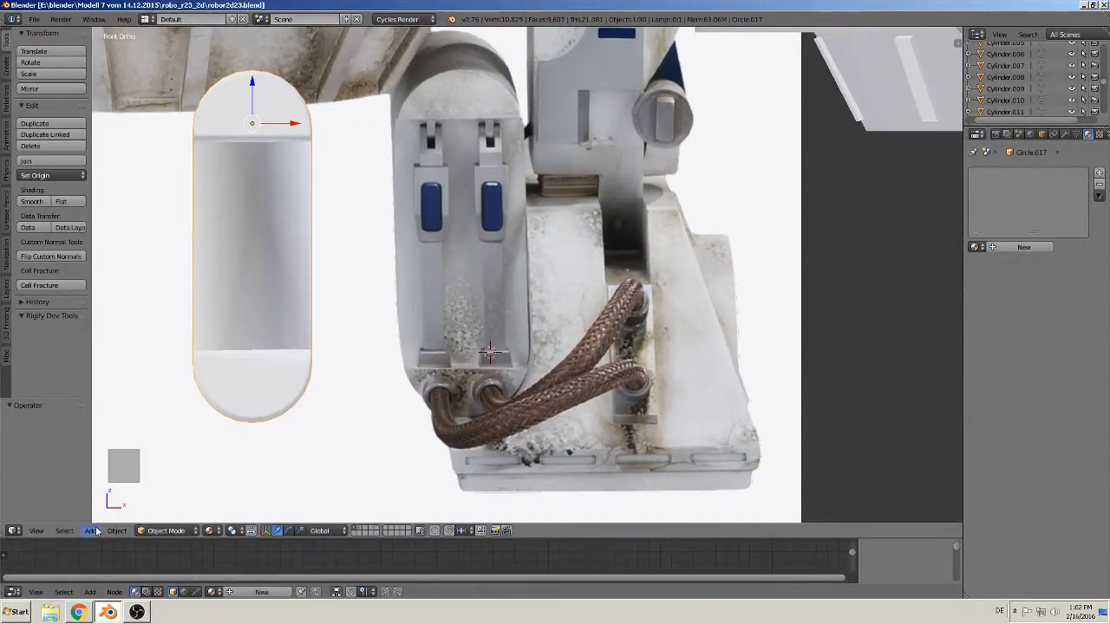
# Add a cube at the reference recess's lower ledge, scale it down to about the ledge's width and shift it 0.003 along X
pyautogui.click(94, 527)
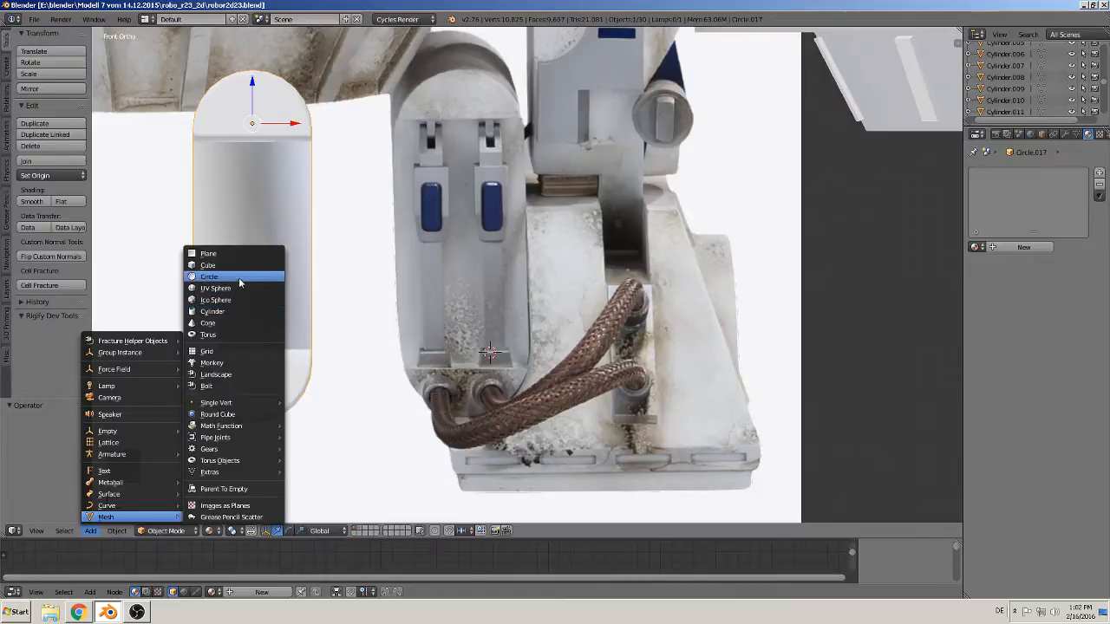
pyautogui.click(240, 275)
pyautogui.press('s')
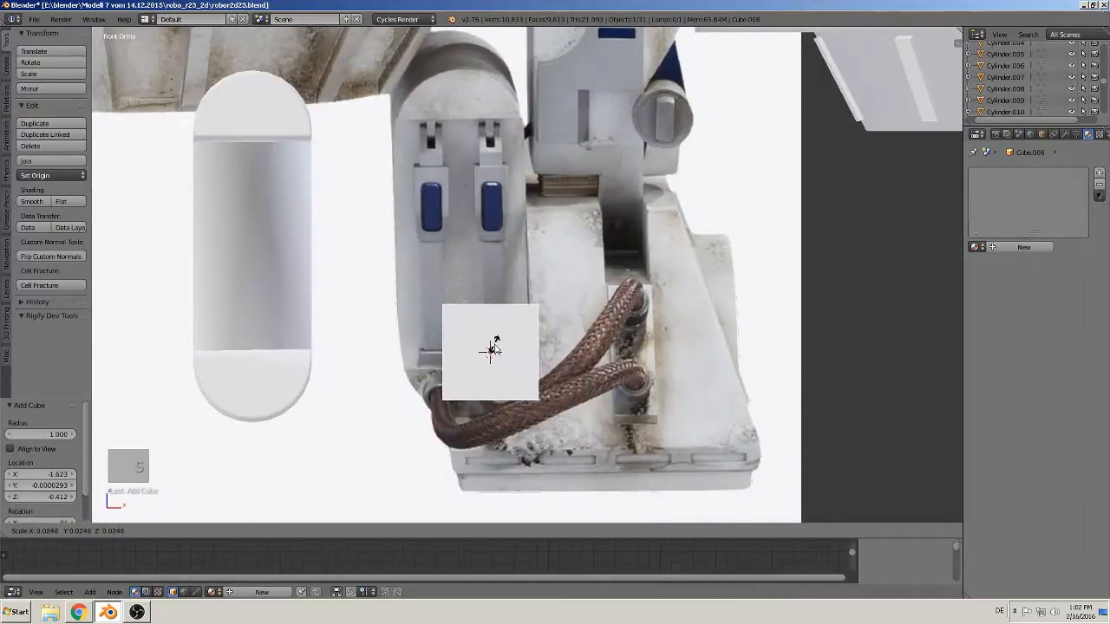
pyautogui.click(491, 352)
pyautogui.scroll(1, 584, 418)
pyautogui.press('s')
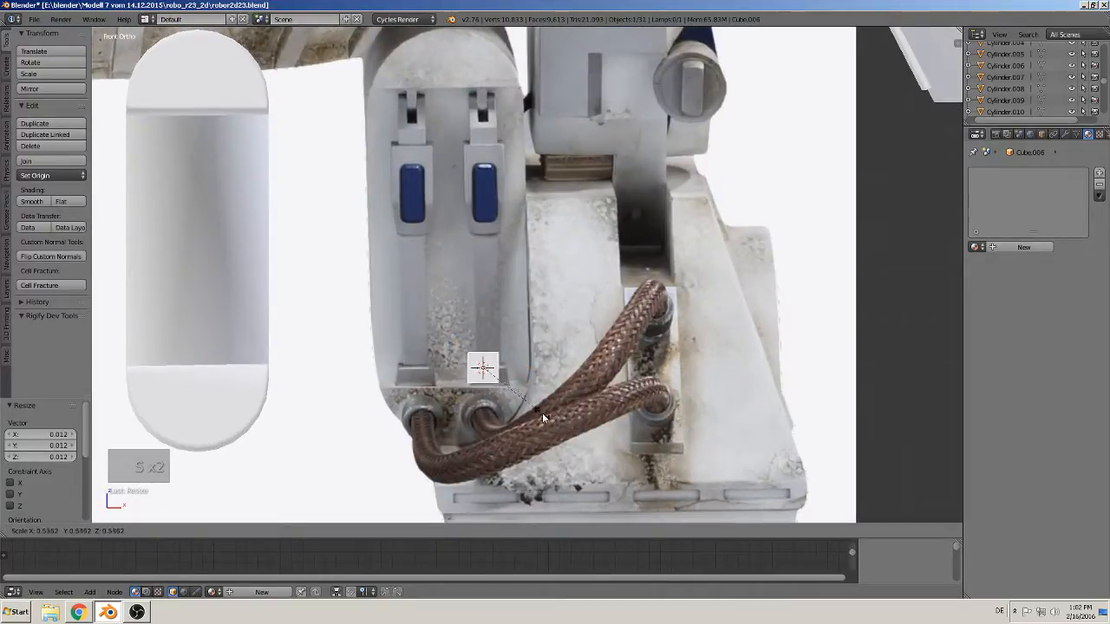
pyautogui.click(518, 373)
pyautogui.moveTo(519, 373); pyautogui.dragTo(526, 373)
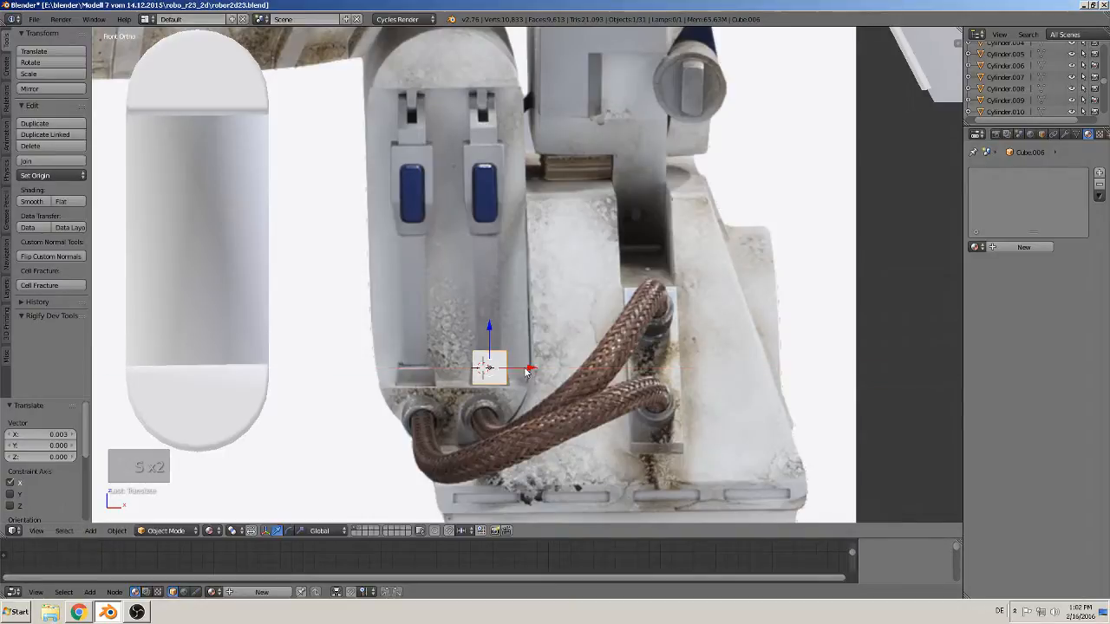
# Flatten the small cube along Z, move it down 0.013 and widen it slightly along X
pyautogui.press('s')
pyautogui.press('z')
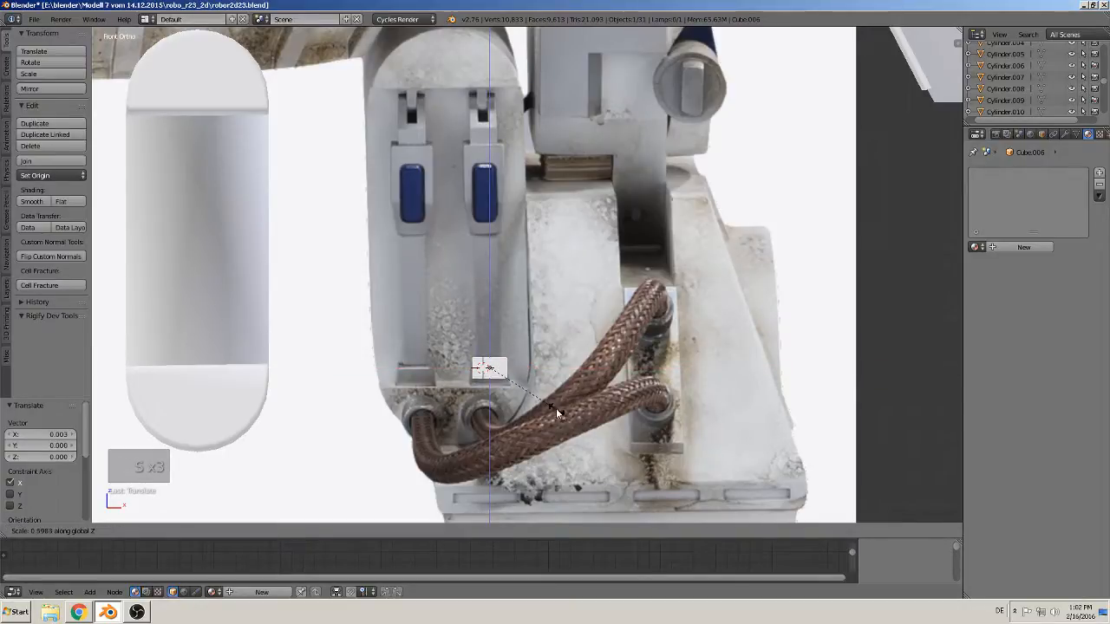
pyautogui.click(521, 385)
pyautogui.press('s')
pyautogui.press('z')
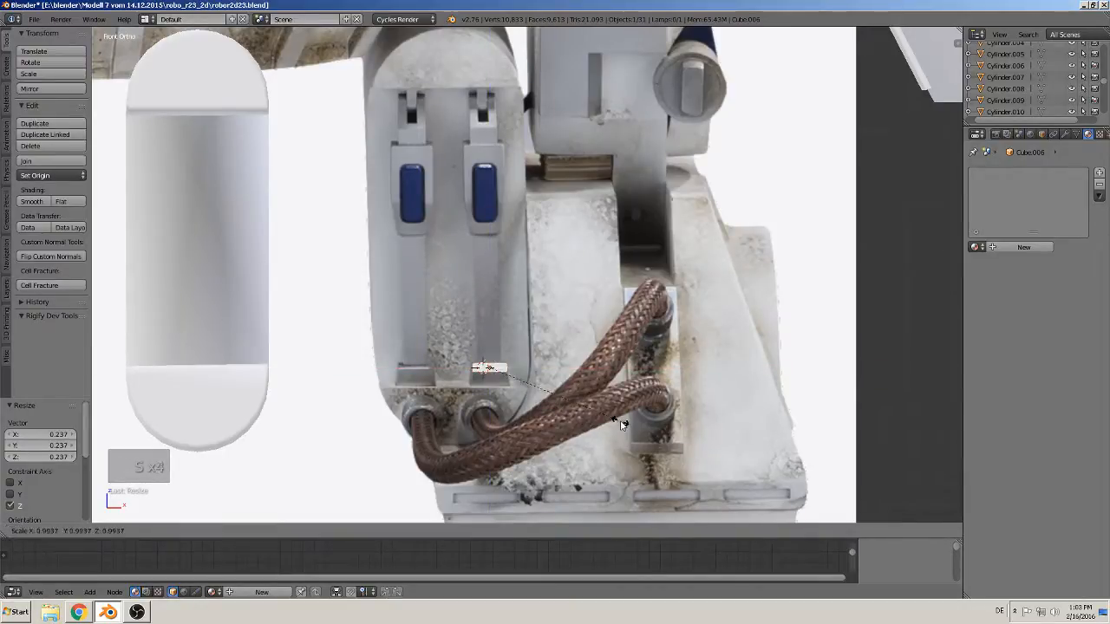
pyautogui.click(815, 512)
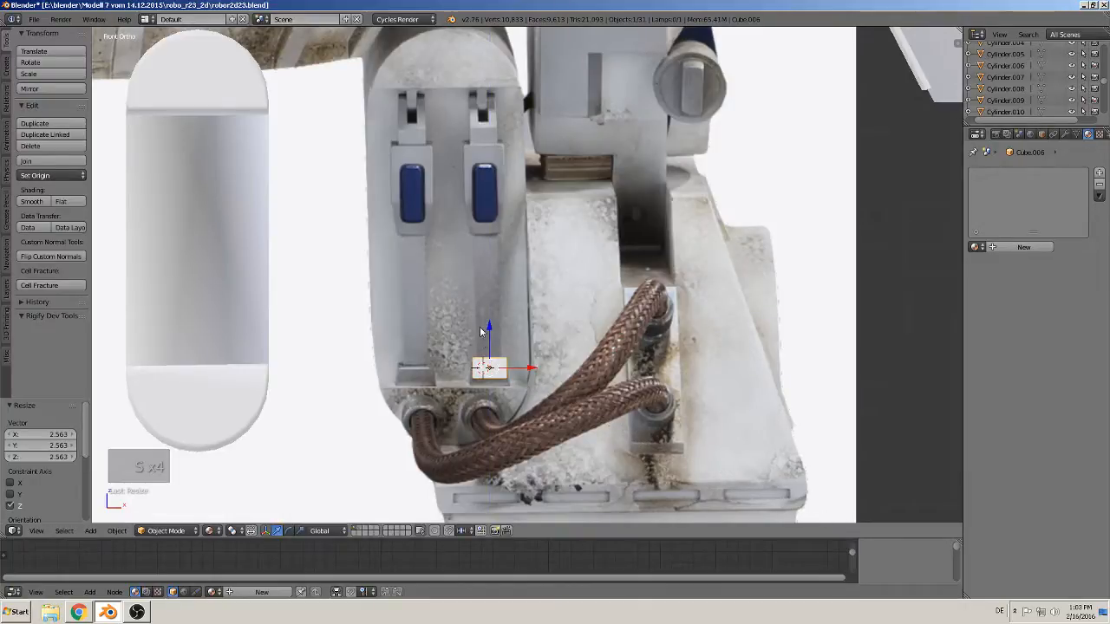
pyautogui.moveTo(487, 340); pyautogui.dragTo(488, 374)
pyautogui.press('s')
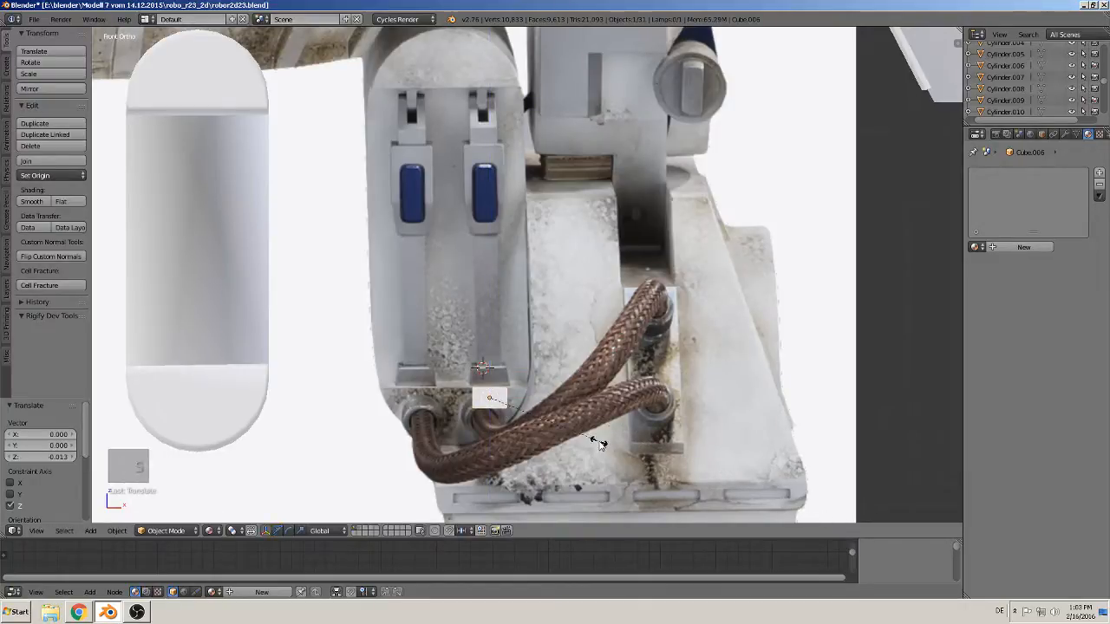
pyautogui.press('x')
pyautogui.click(614, 442)
pyautogui.press('Tab')
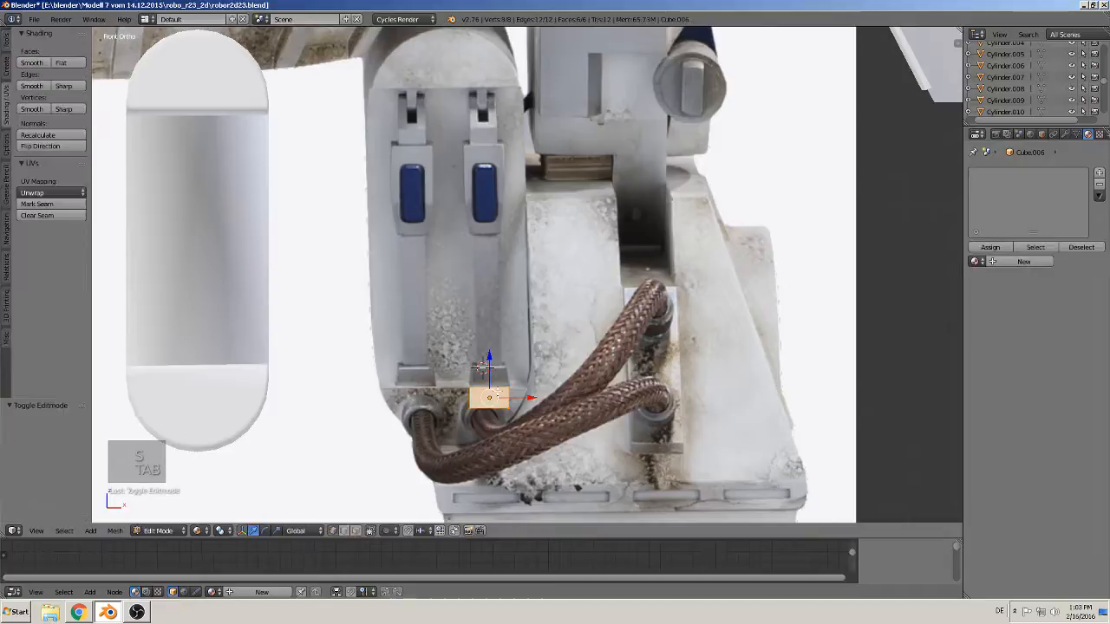
pyautogui.rightClick(491, 388)
pyautogui.moveTo(497, 391); pyautogui.dragTo(526, 432, button='middle')
pyautogui.moveTo(468, 375)
pyautogui.mouseDown()
pyautogui.moveTo(486, 388)
pyautogui.moveTo(475, 371)
pyautogui.mouseUp()
pyautogui.hotkey('ctrl', 'z')
pyautogui.press('Tab')
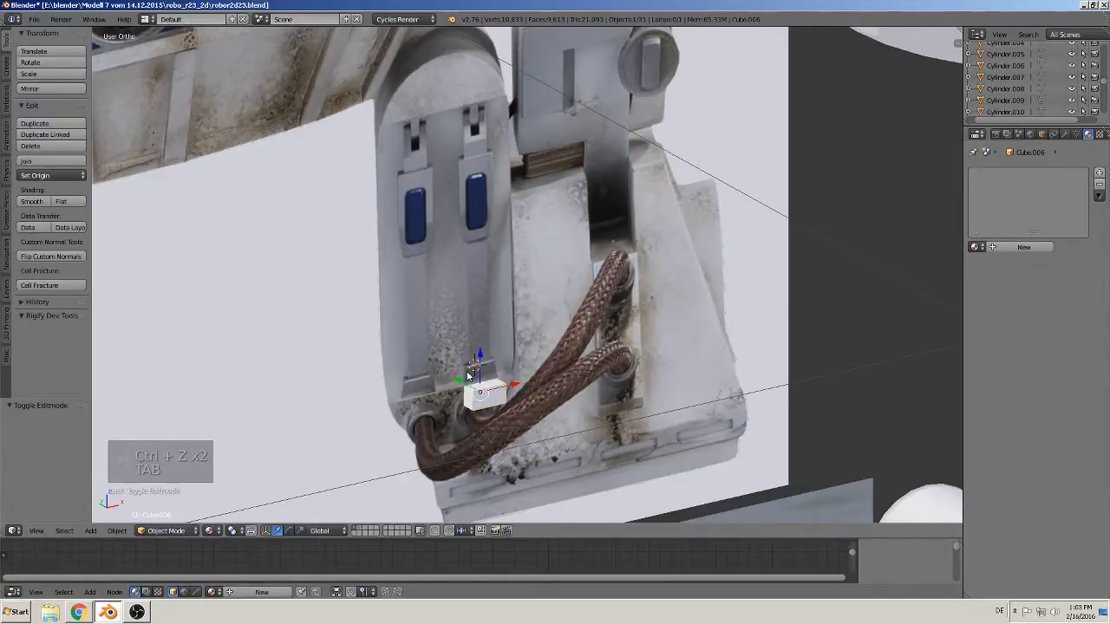
# Move the whole cube -0.035 along Y, in front of the reference image
pyautogui.moveTo(461, 379); pyautogui.dragTo(501, 407)
pyautogui.scroll(1, 546, 448)
pyautogui.moveTo(546, 449); pyautogui.dragTo(516, 464, button='middle')
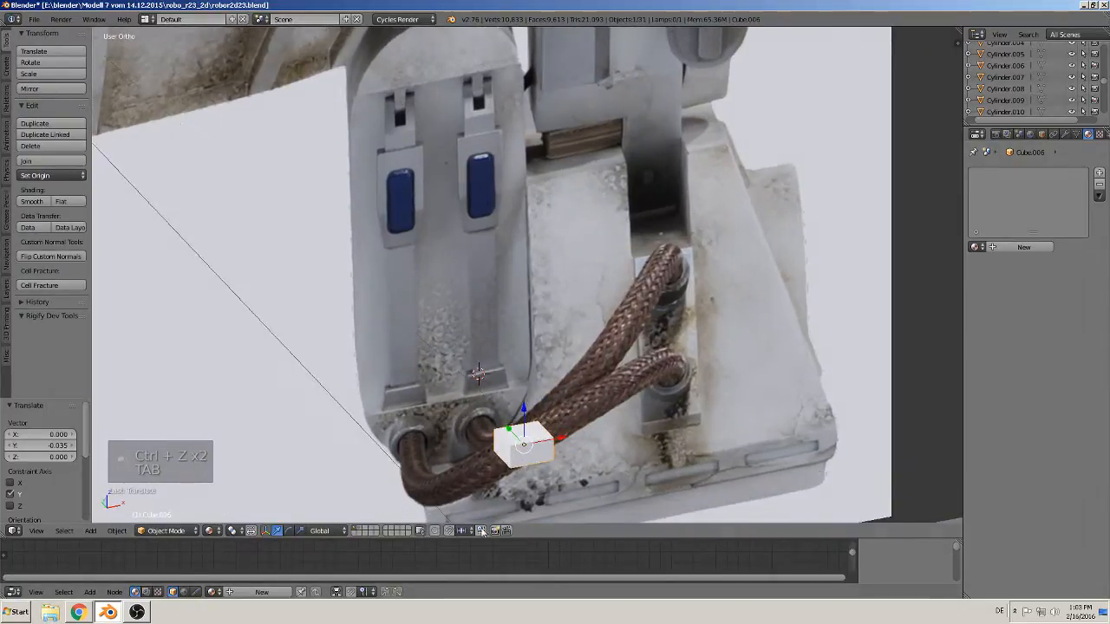
pyautogui.hotkey('ctrl', 'z')
pyautogui.hotkey('ctrl', 'z')
# Taper the cube by scaling its top face to 0.802, using face selection
pyautogui.press('Tab')
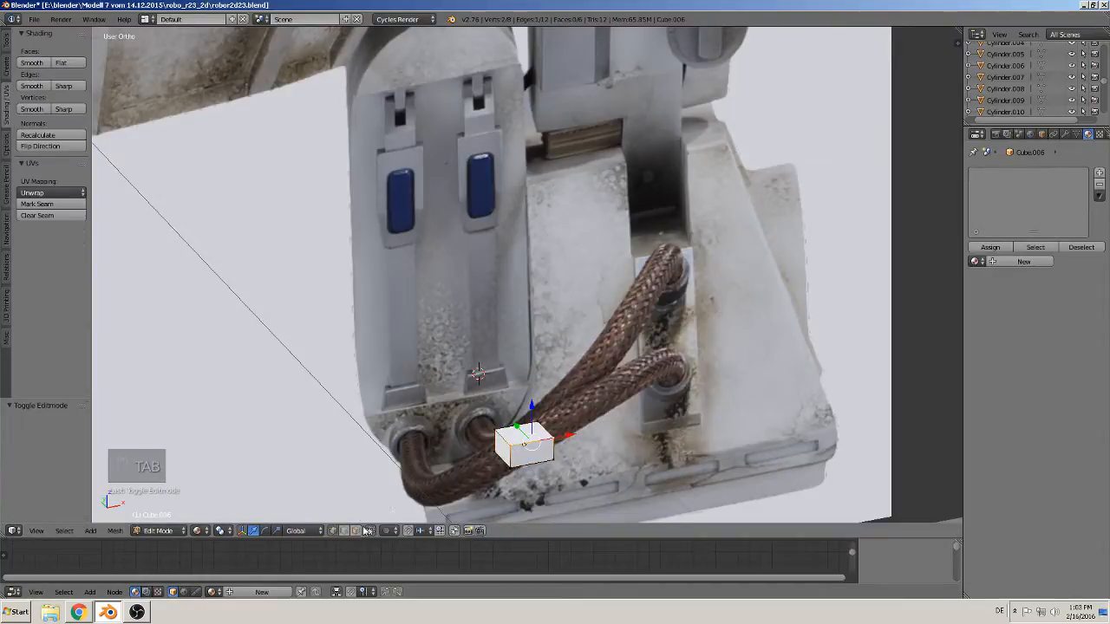
pyautogui.click(369, 531)
pyautogui.rightClick(530, 436)
pyautogui.moveTo(657, 501); pyautogui.dragTo(589, 464, button='middle')
pyautogui.press('s')
pyautogui.click(603, 480)
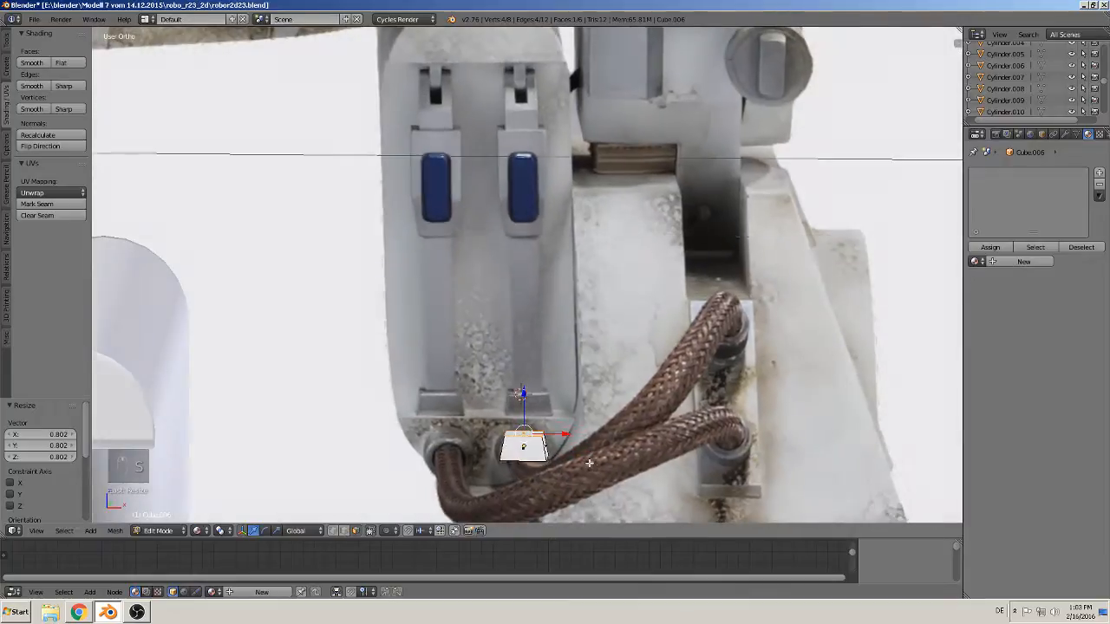
# Inset the tapered block's top face by extruding it in place and scaling it to about 0.87
pyautogui.press('KP_1')
pyautogui.scroll(1, 624, 489)
pyautogui.scroll(-5, 623, 489)
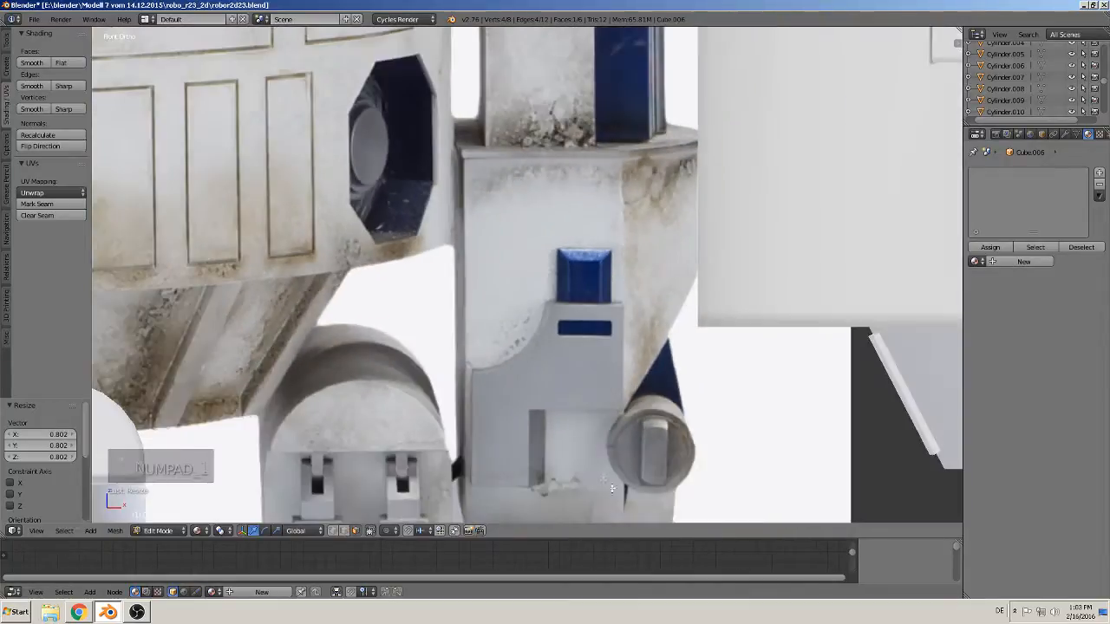
pyautogui.keyDown('shift'); pyautogui.moveTo(557, 446); pyautogui.dragTo(566, 317, button='middle'); pyautogui.keyUp('shift')
pyautogui.scroll(2, 503, 318)
pyautogui.scroll(1, 488, 319)
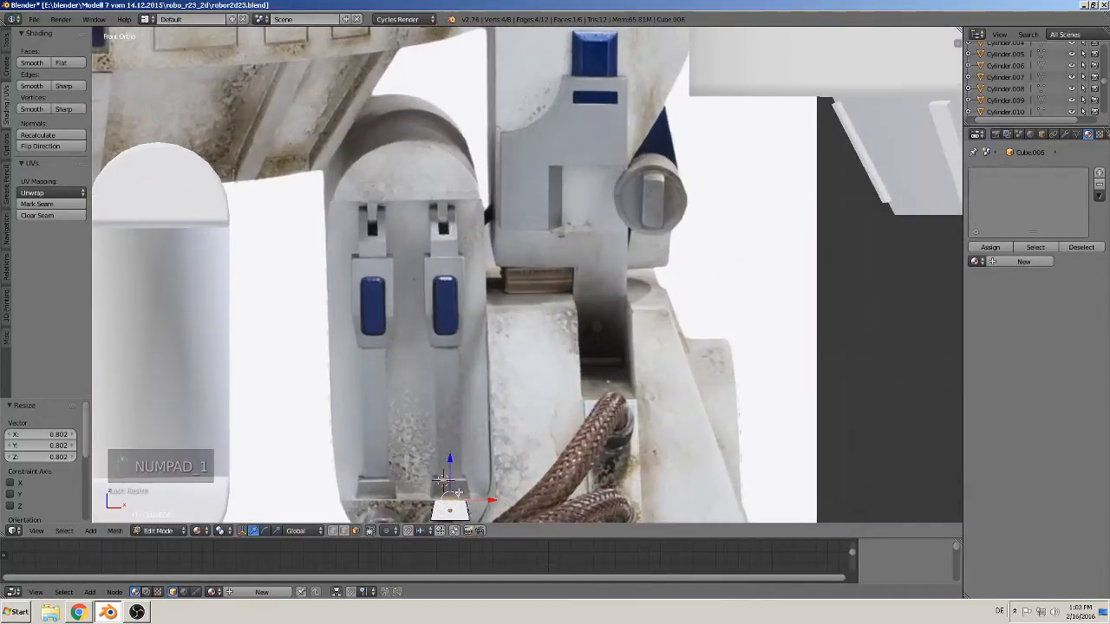
pyautogui.keyDown('shift'); pyautogui.moveTo(418, 423); pyautogui.dragTo(460, 278, button='middle'); pyautogui.keyUp('shift')
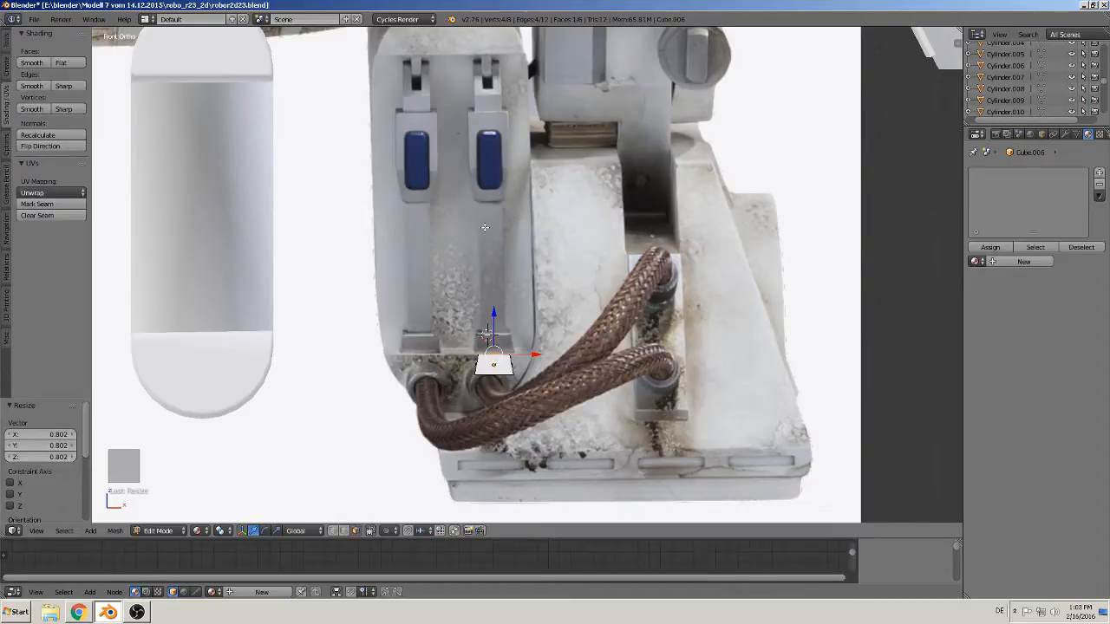
pyautogui.moveTo(490, 365); pyautogui.dragTo(518, 413, button='middle')
pyautogui.scroll(4, 518, 413)
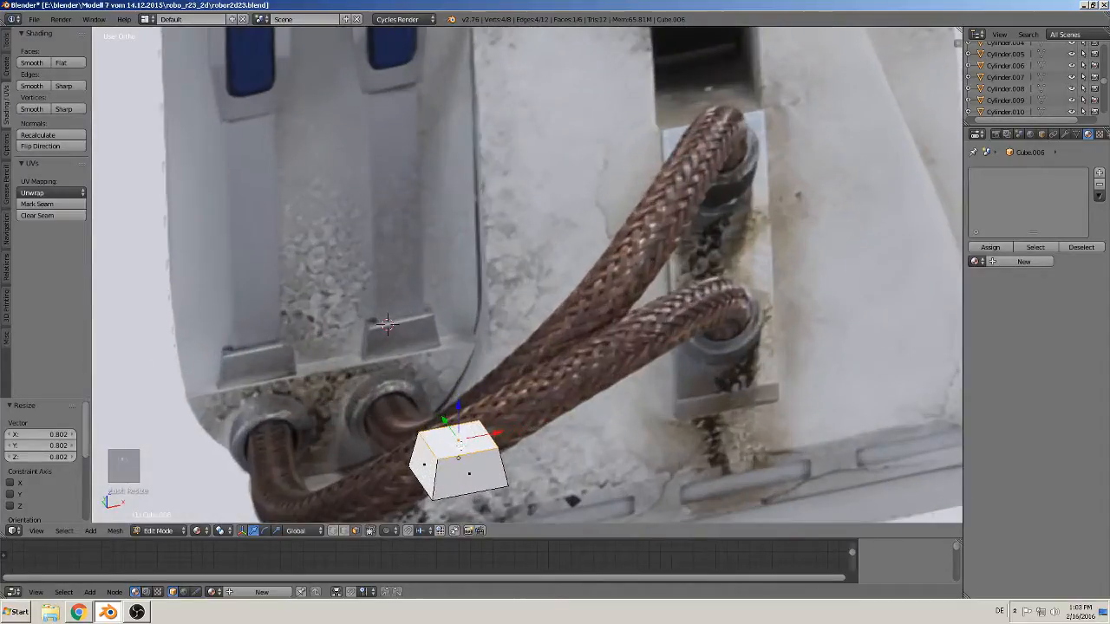
pyautogui.scroll(2, 470, 462)
pyautogui.press('e')
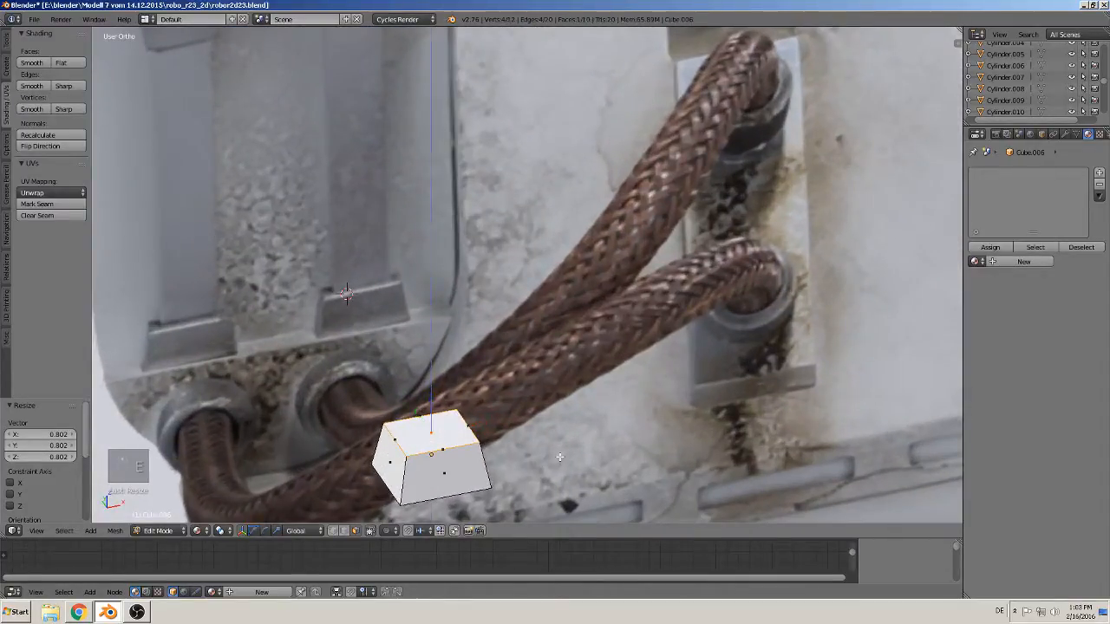
pyautogui.press('s')
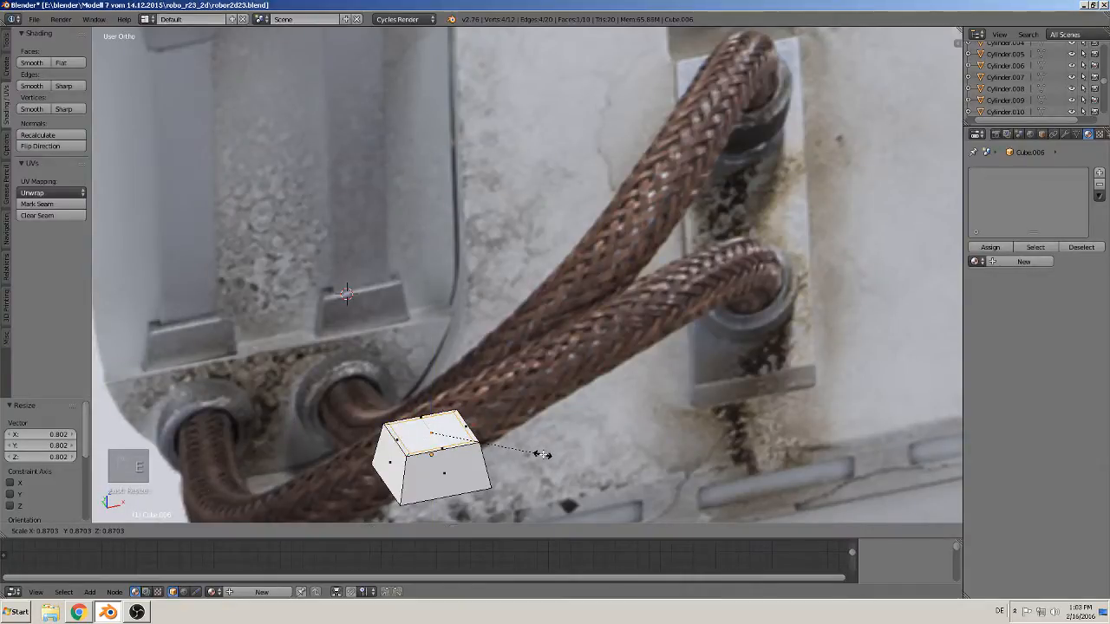
pyautogui.click(543, 455)
# Extrude the inset top face and sink it 0.001 along Z to form a shallow rim
pyautogui.press('e')
pyautogui.rightClick(482, 451)
pyautogui.press('e')
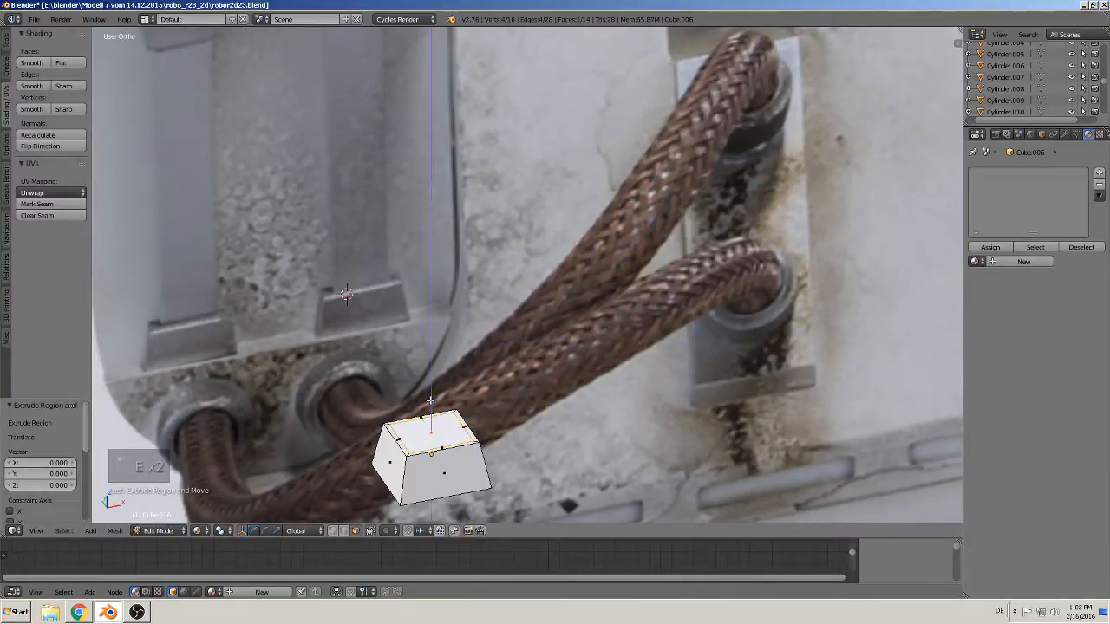
pyautogui.moveTo(431, 400); pyautogui.dragTo(431, 406)
# Extrude the sunken face in place and scale it to 0.942, leaving a narrow gap inside the rim
pyautogui.scroll(2, 473, 447)
pyautogui.keyDown('shift'); pyautogui.moveTo(492, 449); pyautogui.dragTo(592, 320, button='middle'); pyautogui.keyUp('shift')
pyautogui.scroll(3, 589, 433)
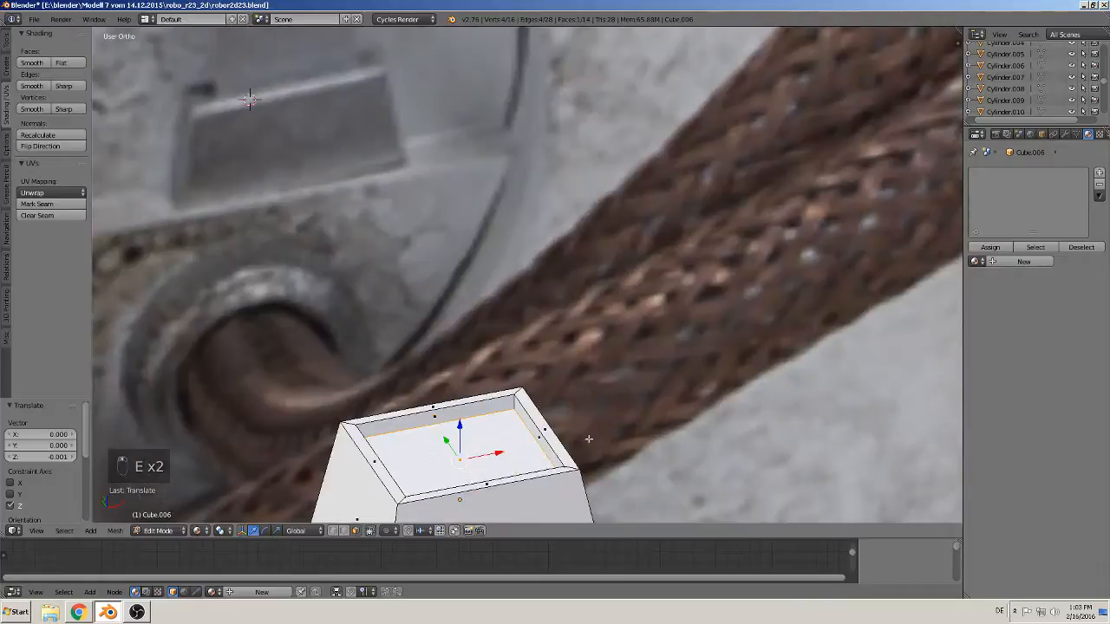
pyautogui.keyDown('shift'); pyautogui.moveTo(589, 440); pyautogui.dragTo(637, 303, button='middle'); pyautogui.keyUp('shift')
pyautogui.scroll(2, 598, 370)
pyautogui.press('e')
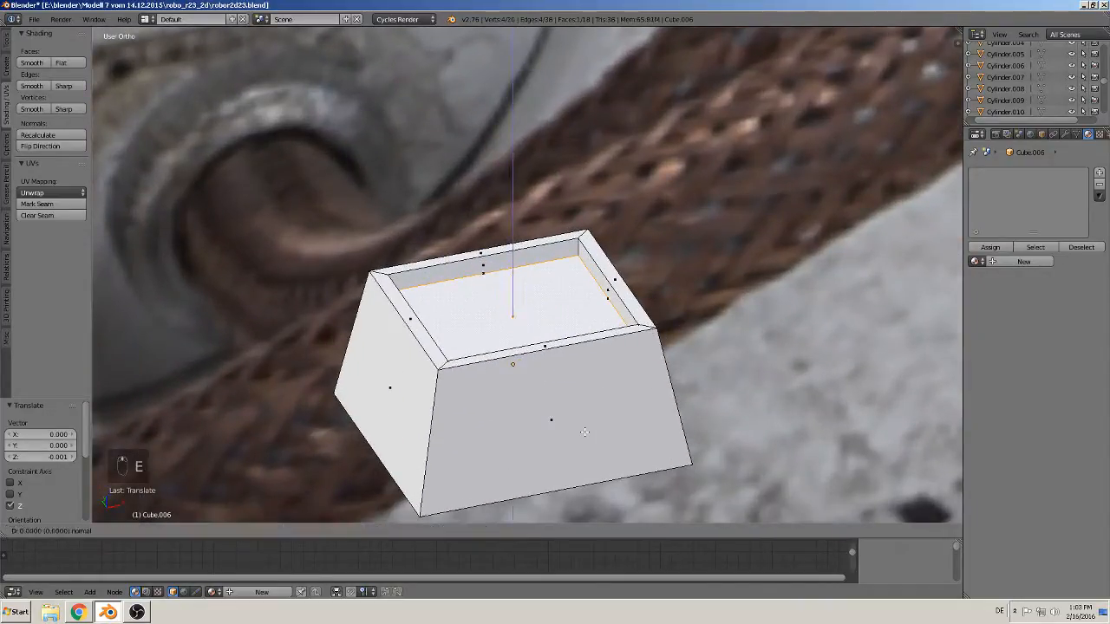
pyautogui.rightClick(584, 432)
pyautogui.press('s')
pyautogui.click(573, 422)
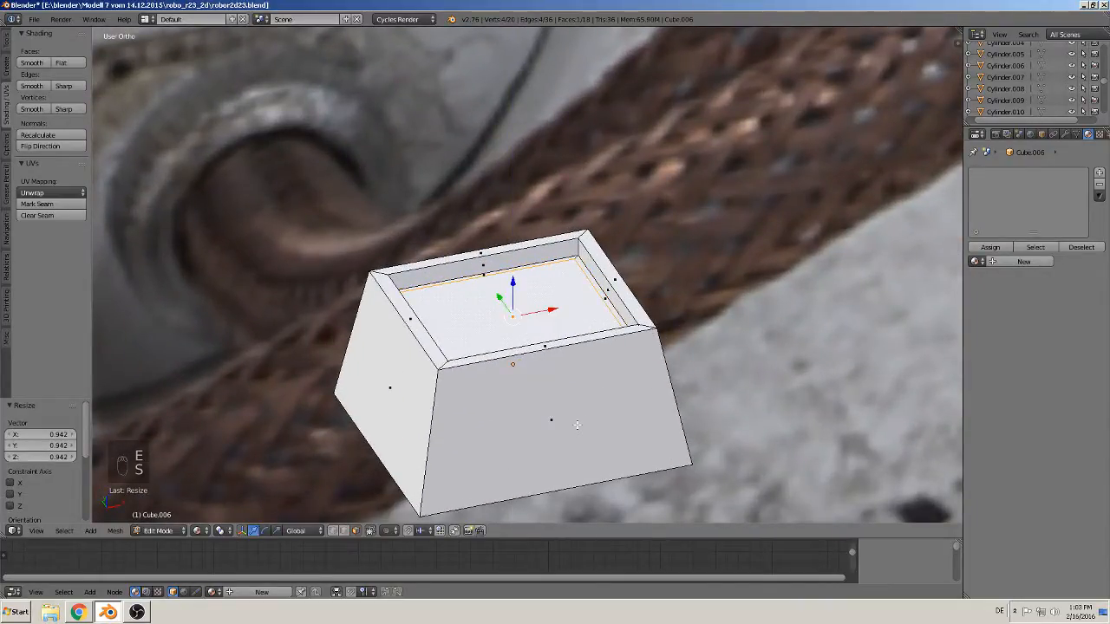
# Extrude the inner face and raise it 0.005 along Z above the block's rim
pyautogui.press('e')
pyautogui.rightClick(577, 425)
pyautogui.moveTo(513, 285); pyautogui.dragTo(513, 204)
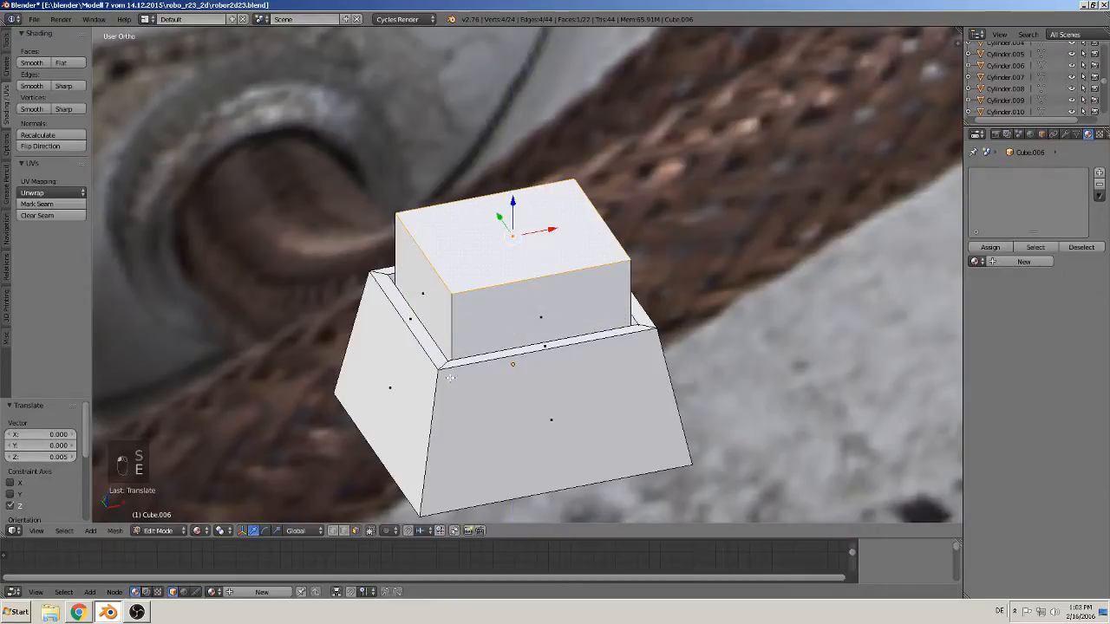
pyautogui.moveTo(436, 357)
pyautogui.mouseDown(button='middle')
pyautogui.moveTo(394, 352)
pyautogui.moveTo(451, 351)
pyautogui.mouseUp(button='middle')
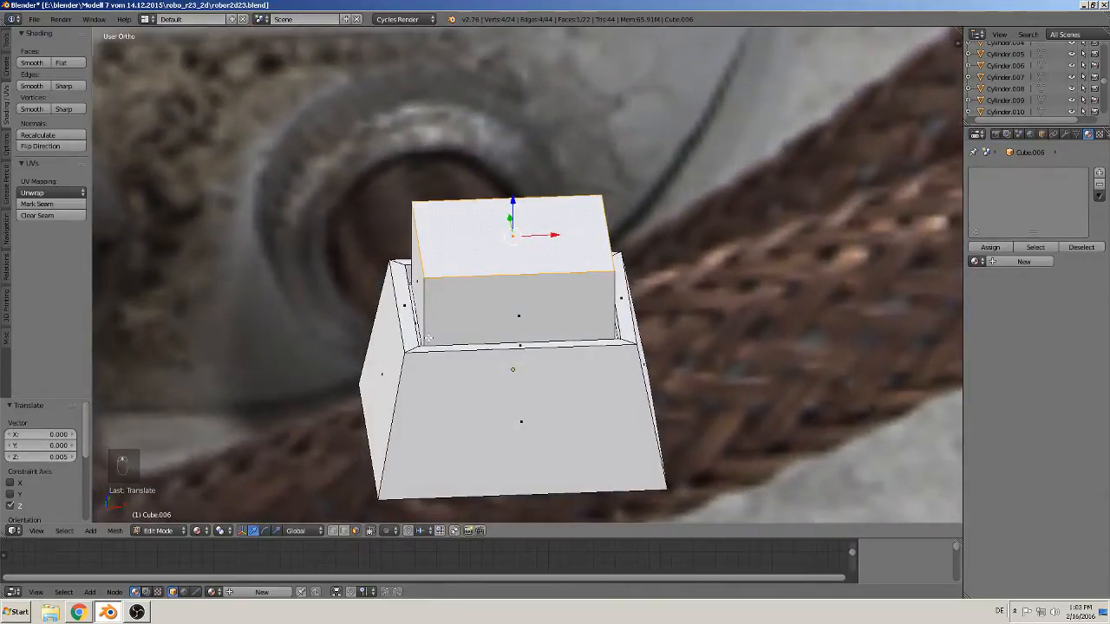
# Raise the extruded top face another 0.060 along Z to the lower edge of the reference's blue insert housing
pyautogui.scroll(-6, 428, 338)
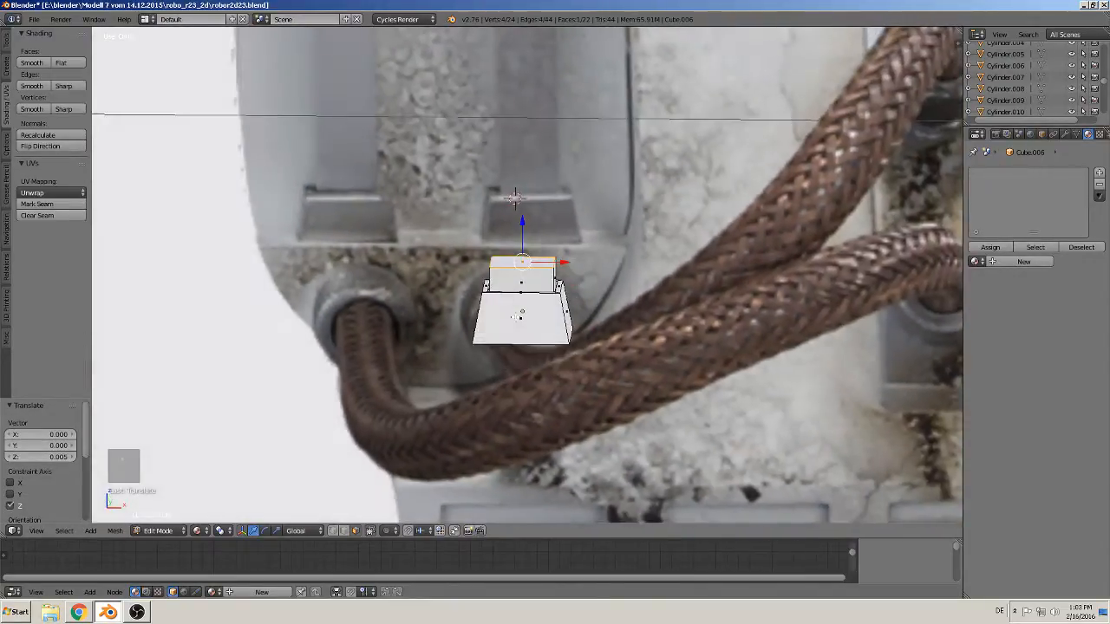
pyautogui.press('KP_1')
pyautogui.scroll(-3, 528, 352)
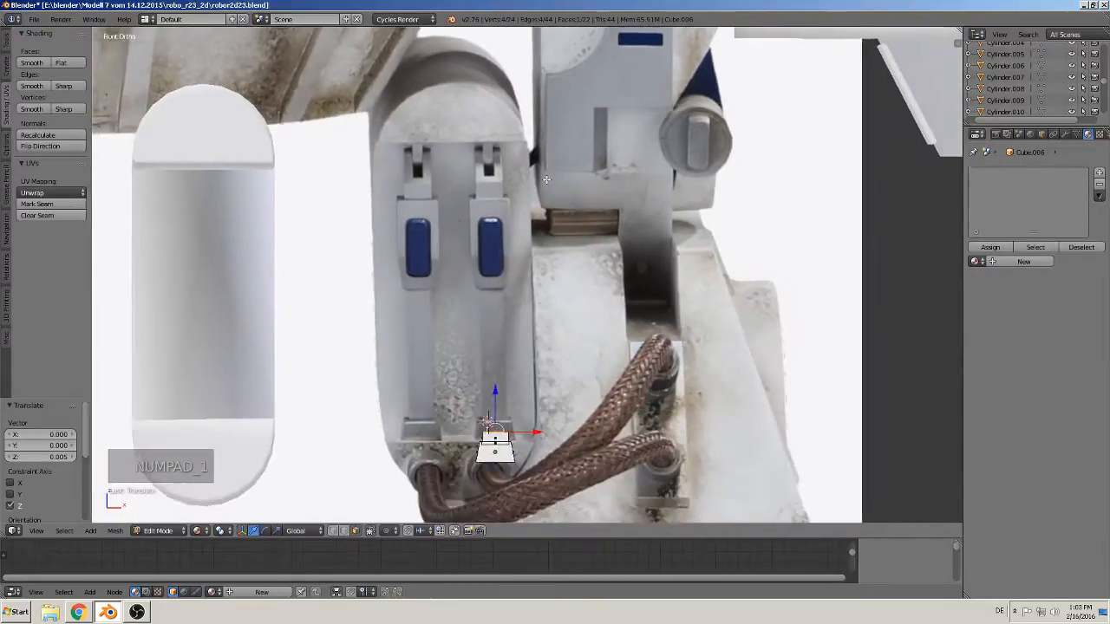
pyautogui.keyDown('shift'); pyautogui.moveTo(547, 180); pyautogui.dragTo(549, 175, button='middle'); pyautogui.keyUp('shift')
pyautogui.moveTo(501, 392); pyautogui.dragTo(513, 256)
pyautogui.click(514, 254)
# Extrude the column's top face in place and scale it to 1.176 to form an overhanging edge
pyautogui.scroll(2, 499, 286)
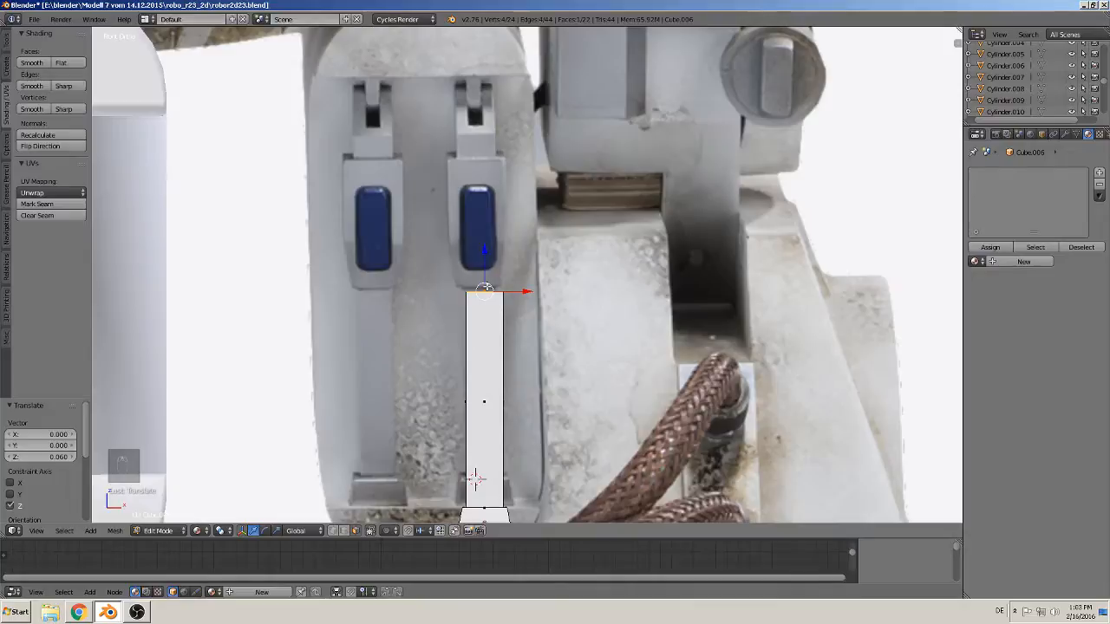
pyautogui.scroll(1, 488, 345)
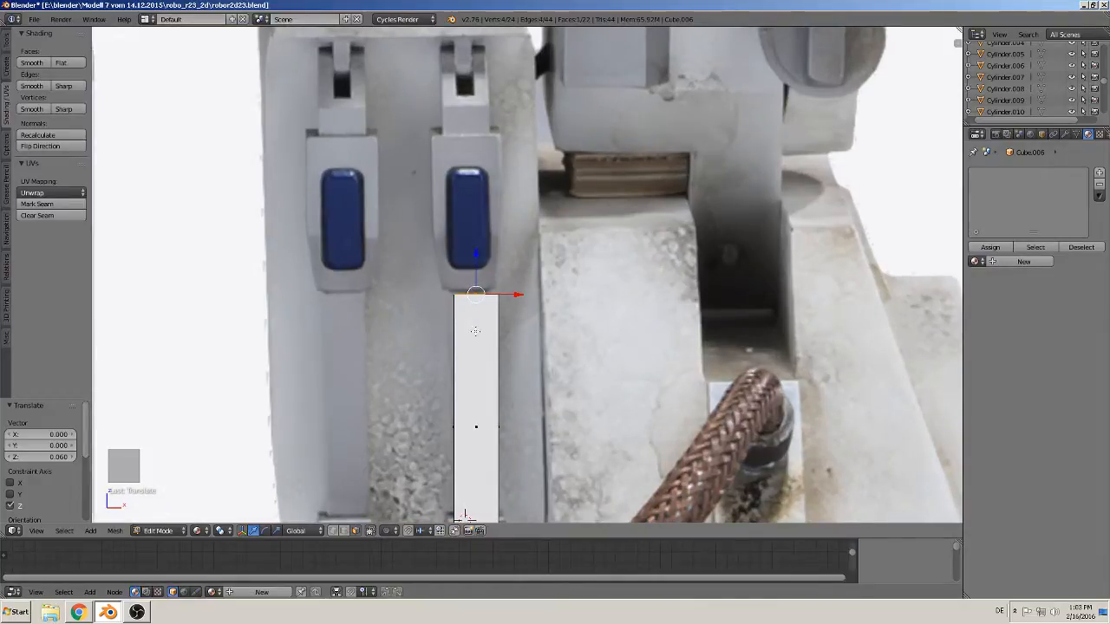
pyautogui.scroll(1, 511, 347)
pyautogui.press('e')
pyautogui.rightClick(523, 347)
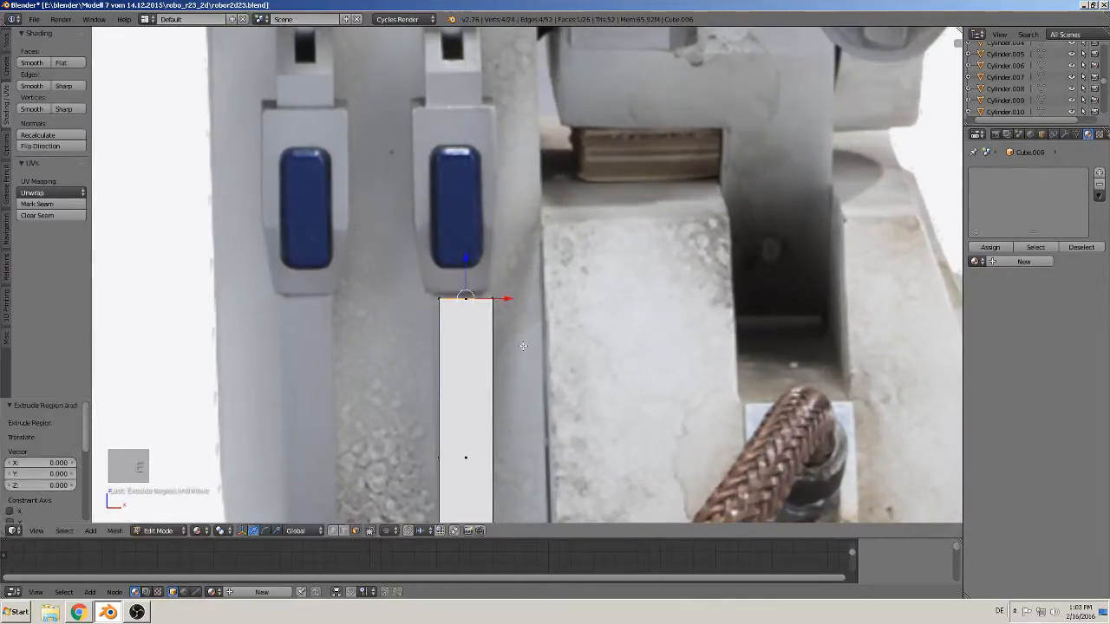
pyautogui.press('s')
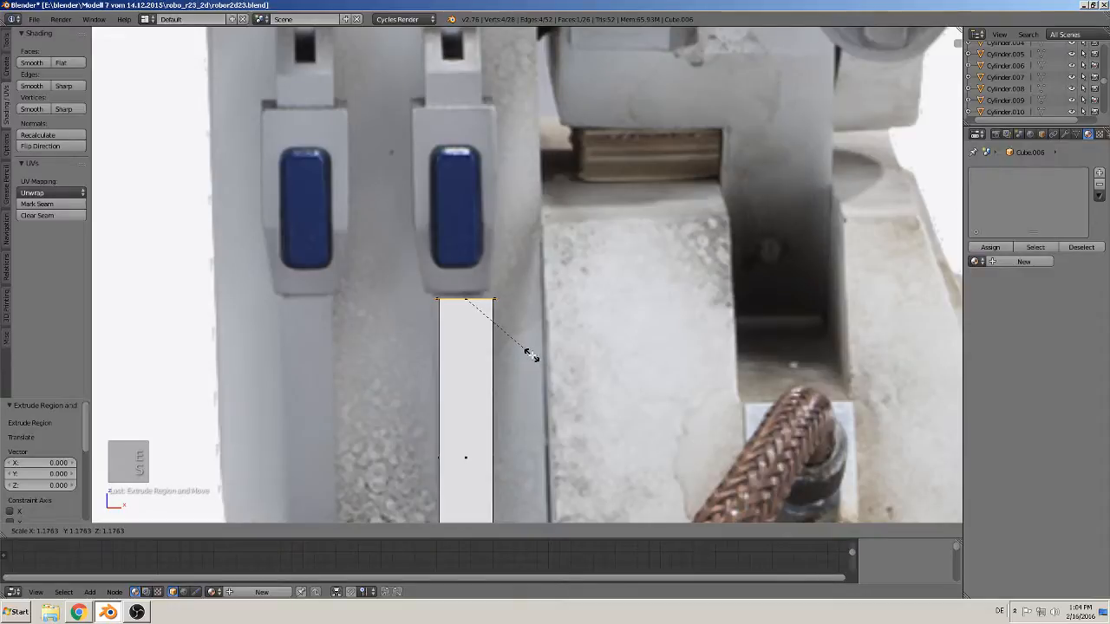
pyautogui.click(532, 355)
# Extrude the widened top face and lower it about 0.001 along Z to form a collar around the column
pyautogui.moveTo(531, 356); pyautogui.dragTo(486, 385, button='middle')
pyautogui.scroll(1, 523, 378)
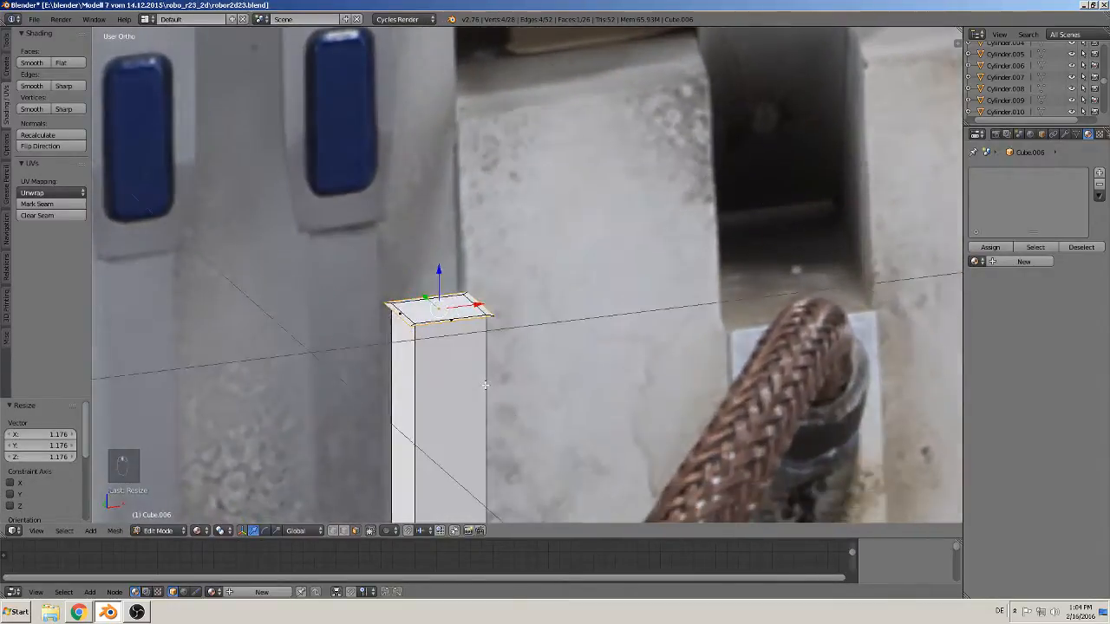
pyautogui.press('e')
pyautogui.rightClick(397, 314)
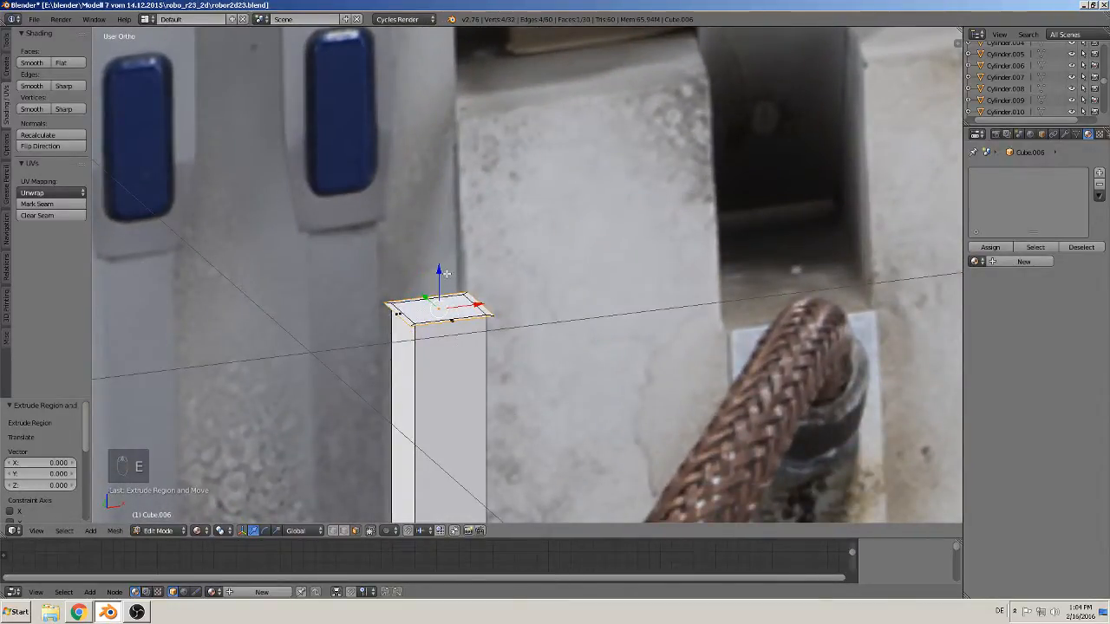
pyautogui.press('g')
pyautogui.press('z')
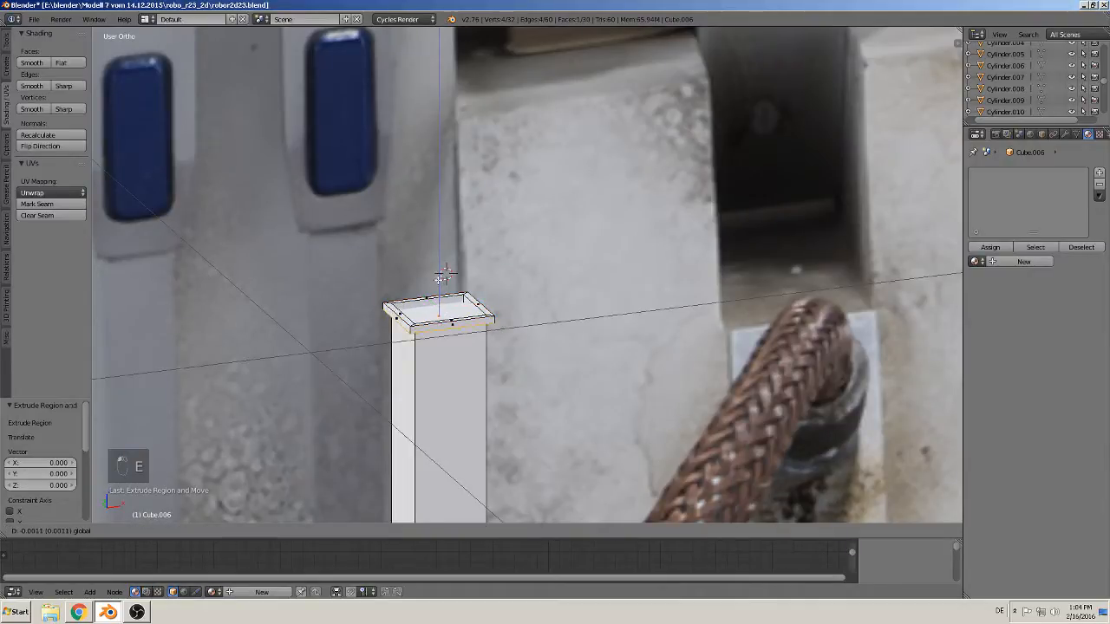
pyautogui.click(397, 316)
# Extrude the collar's lower face in place and scale it slightly outward to form a rim
pyautogui.press('e')
pyautogui.rightClick(526, 397)
pyautogui.press('s')
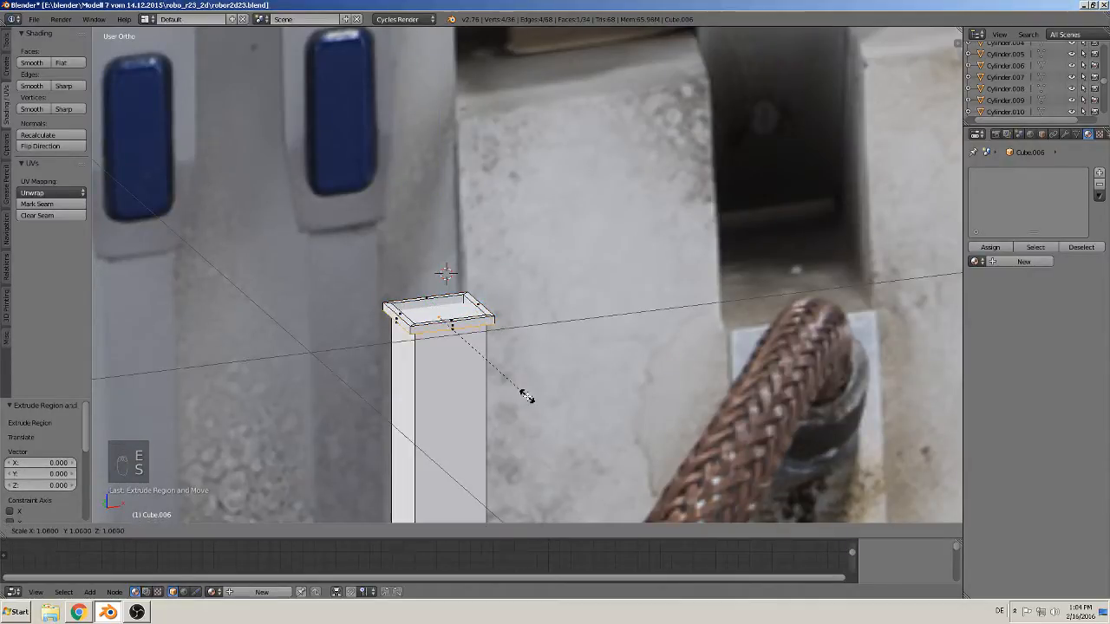
pyautogui.click(537, 399)
# Extrude the rim face again and raise it 0.003 along Z to cap the collar
pyautogui.press('e')
pyautogui.rightClick(529, 377)
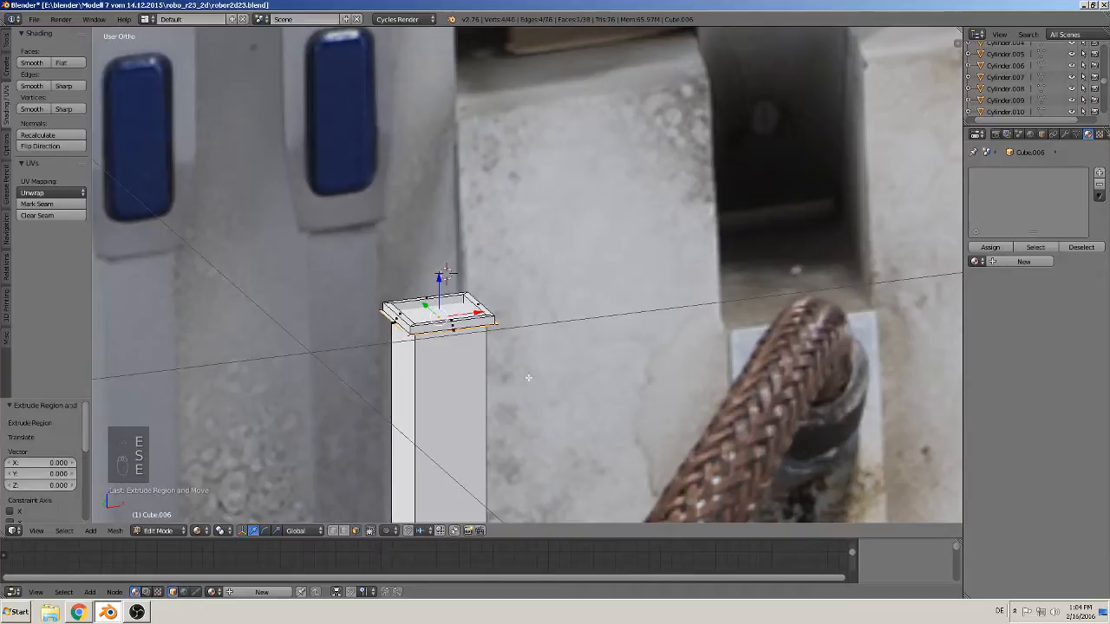
pyautogui.moveTo(442, 279); pyautogui.dragTo(441, 262)
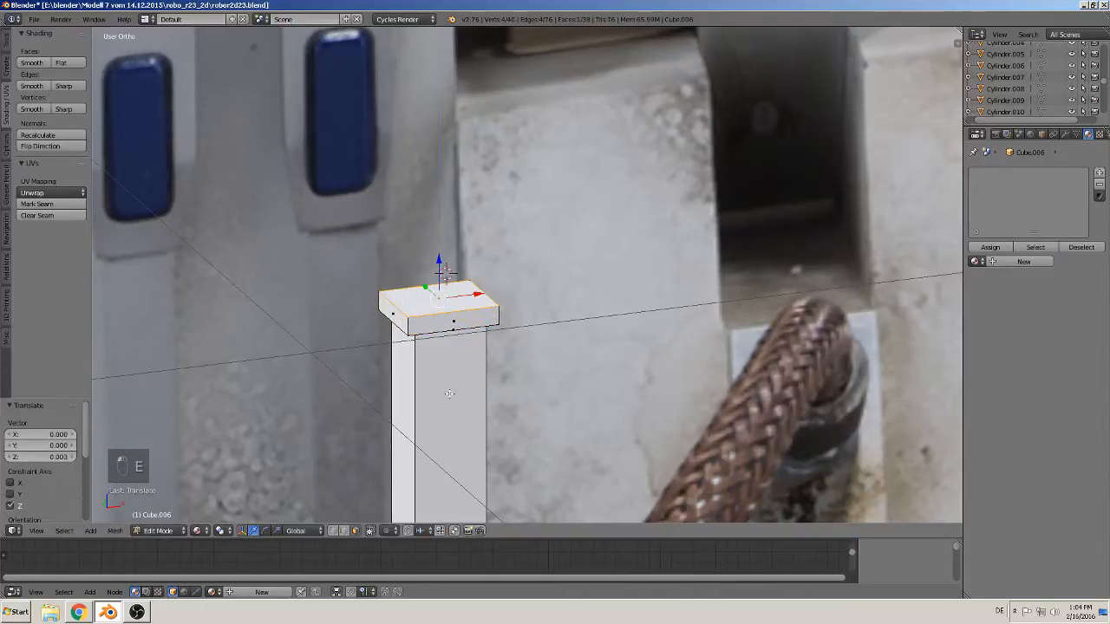
# Raise the cap's top face another 0.012 along Z to the lower part of the reference's blue insert
pyautogui.moveTo(450, 401); pyautogui.dragTo(411, 304, button='middle')
pyautogui.moveTo(503, 496); pyautogui.dragTo(531, 372, button='middle')
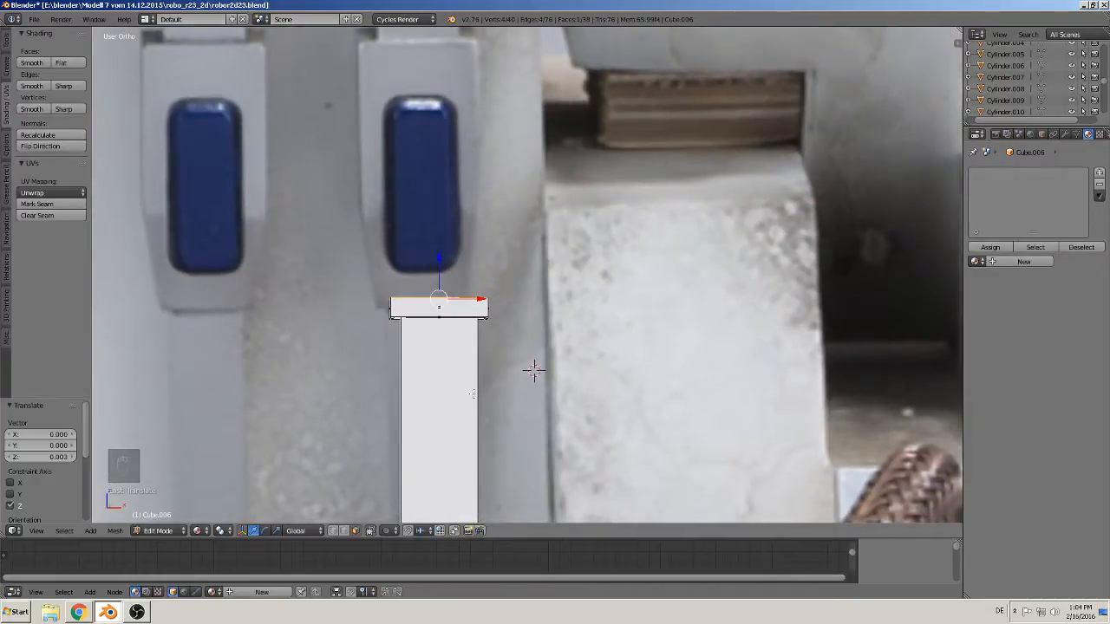
pyautogui.press('KP_1')
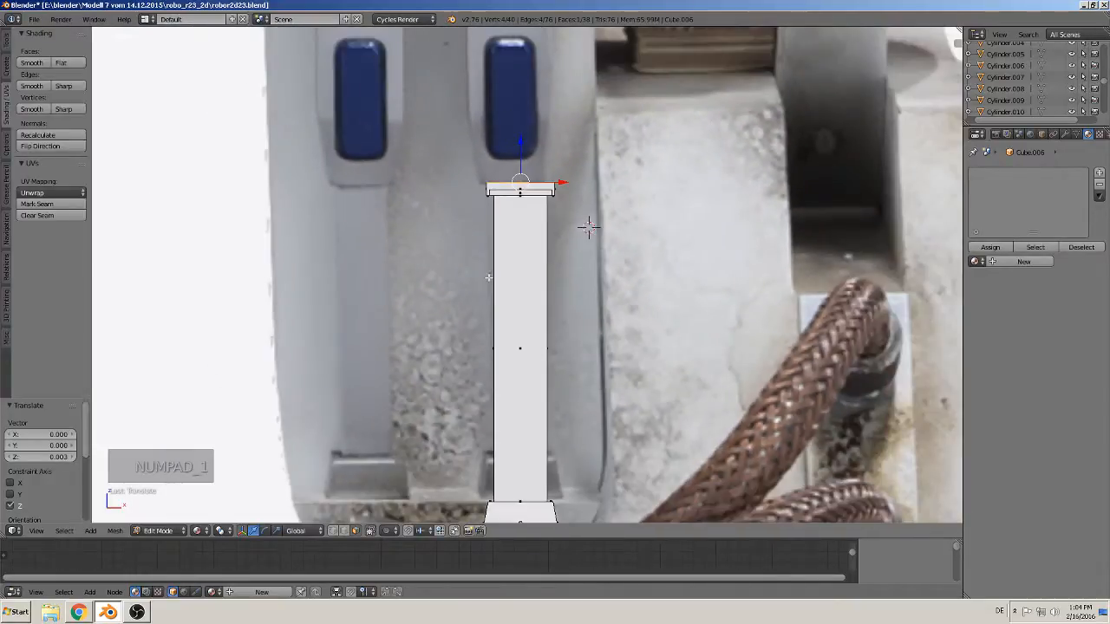
pyautogui.keyDown('shift'); pyautogui.moveTo(588, 227); pyautogui.dragTo(604, 400, button='middle'); pyautogui.keyUp('shift')
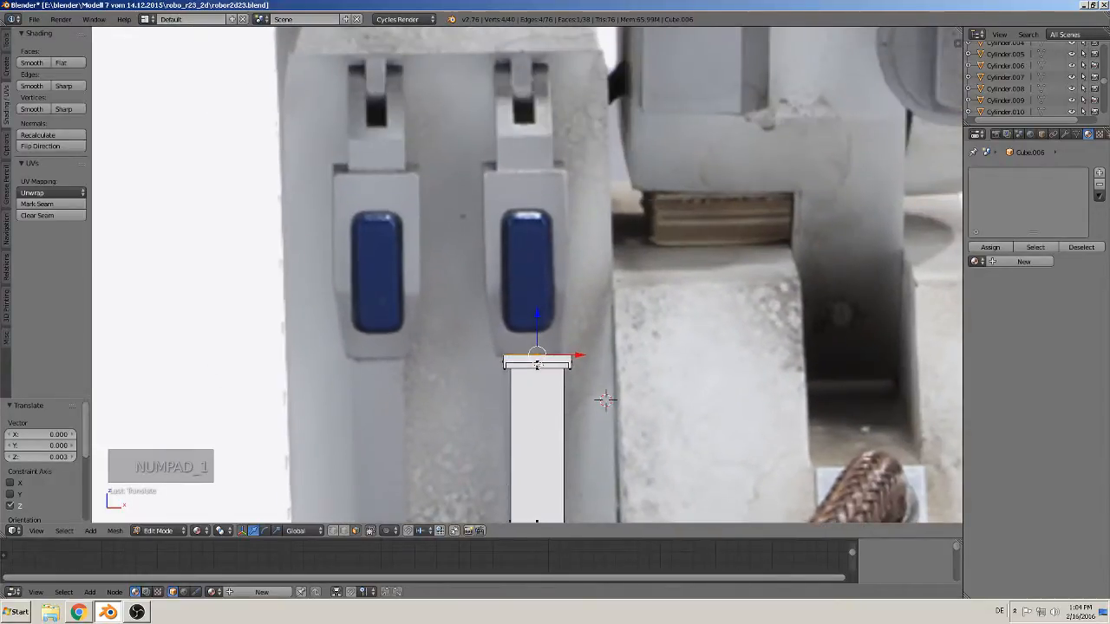
pyautogui.moveTo(534, 329); pyautogui.dragTo(531, 272)
pyautogui.moveTo(535, 327); pyautogui.dragTo(543, 268)
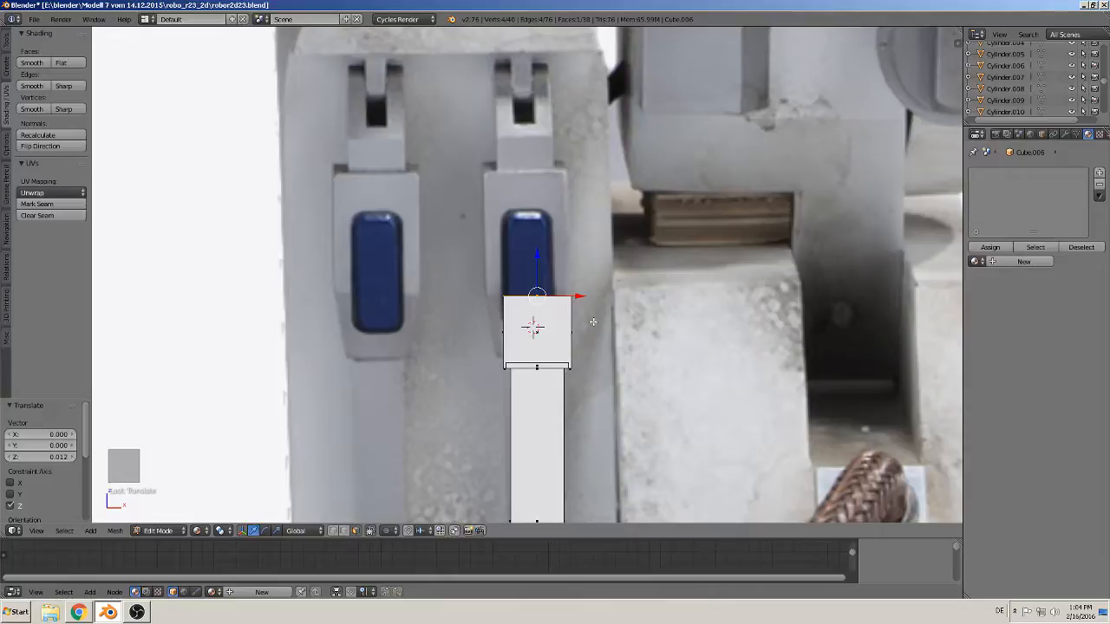
# Scale the raised top face to 1.208 so the housing's lower section flares upward
pyautogui.moveTo(593, 322); pyautogui.dragTo(574, 372, button='middle')
pyautogui.press('s')
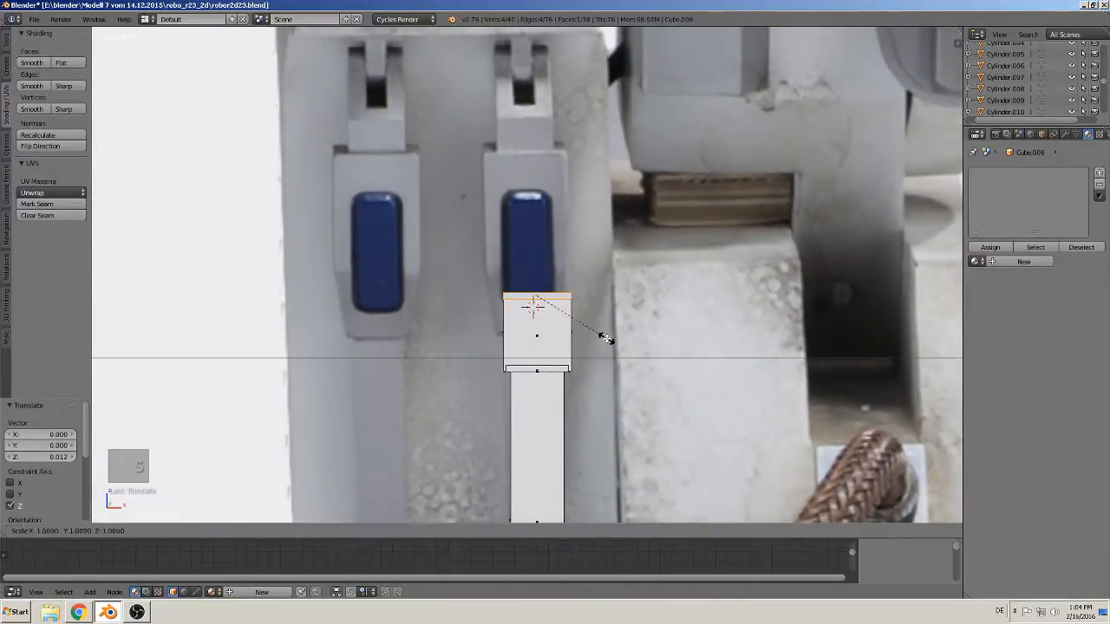
pyautogui.click(623, 344)
# Extrude the housing's top face and raise it 0.026 along Z to the top edge of the reference housing
pyautogui.press('KP_1')
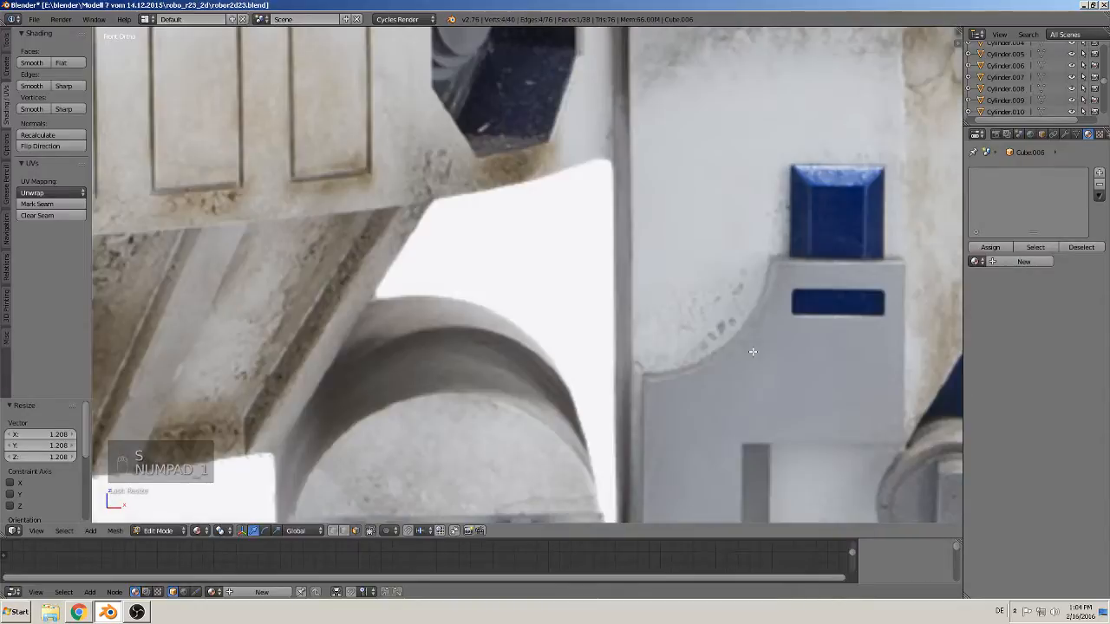
pyautogui.keyDown('shift'); pyautogui.moveTo(659, 382); pyautogui.dragTo(676, 205, button='middle'); pyautogui.keyUp('shift')
pyautogui.scroll(2, 676, 206)
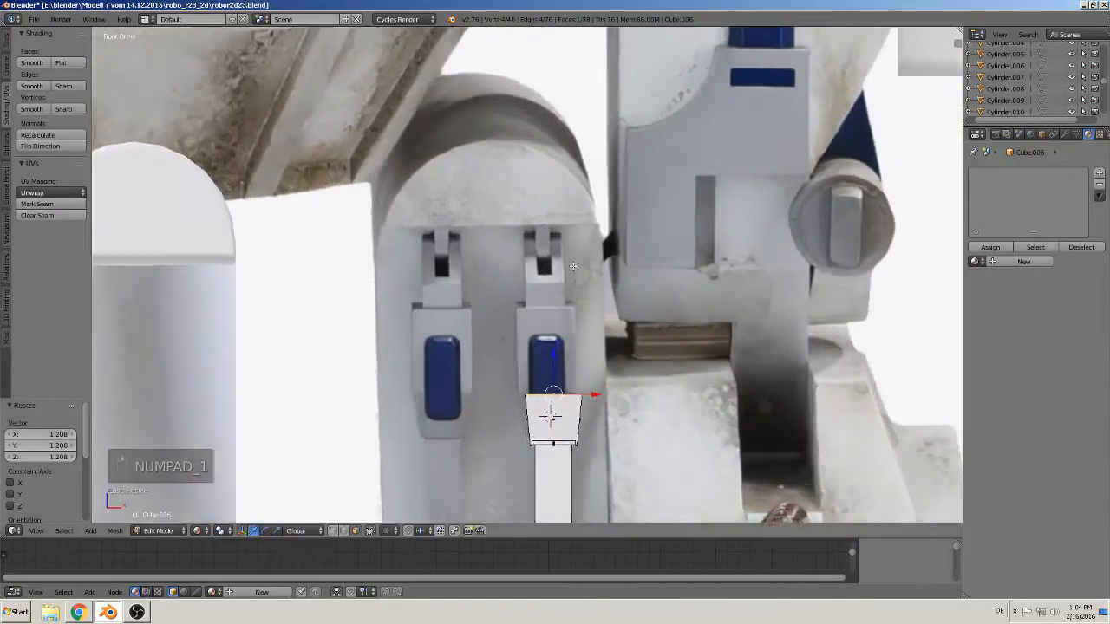
pyautogui.keyDown('shift'); pyautogui.moveTo(552, 408); pyautogui.dragTo(562, 271, button='middle'); pyautogui.keyUp('shift')
pyautogui.press('e')
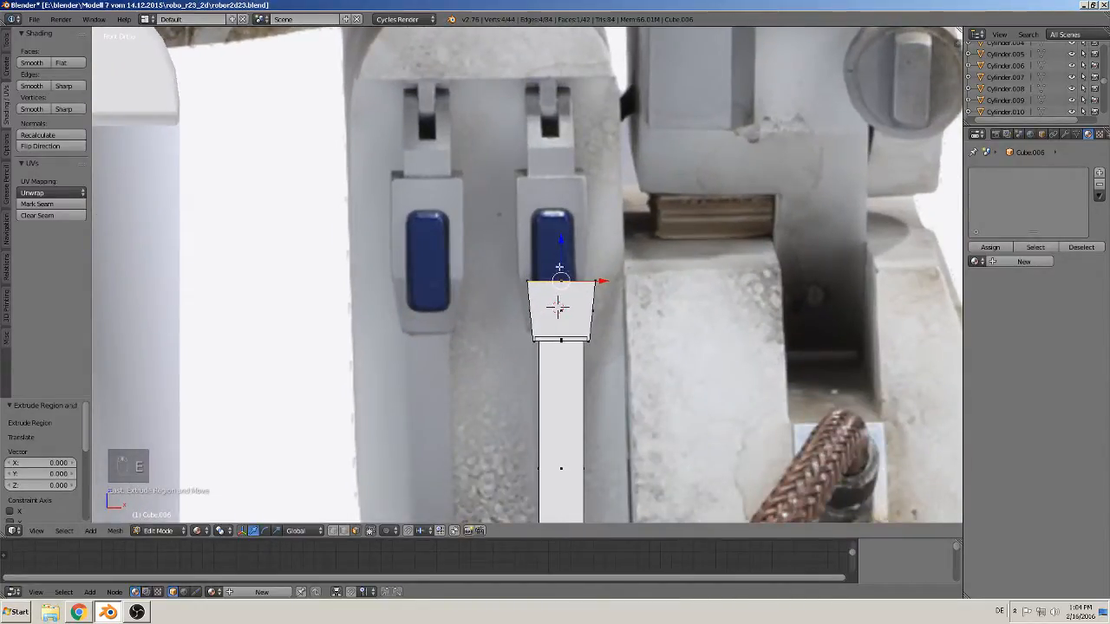
pyautogui.click(575, 138)
# Extrude the housing's top face in place and scale it to 0.684 as a smaller inner face
pyautogui.moveTo(623, 244); pyautogui.dragTo(655, 312, button='middle')
pyautogui.keyDown('shift'); pyautogui.moveTo(607, 297); pyautogui.dragTo(590, 374, button='middle'); pyautogui.keyUp('shift')
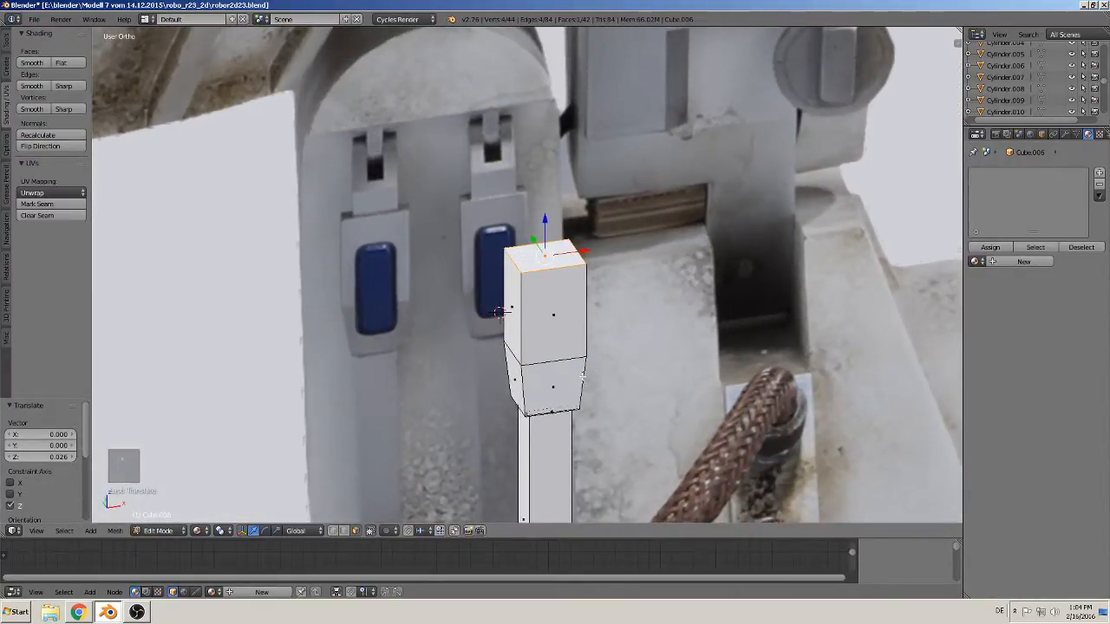
pyautogui.scroll(2, 465, 147)
pyautogui.press('e')
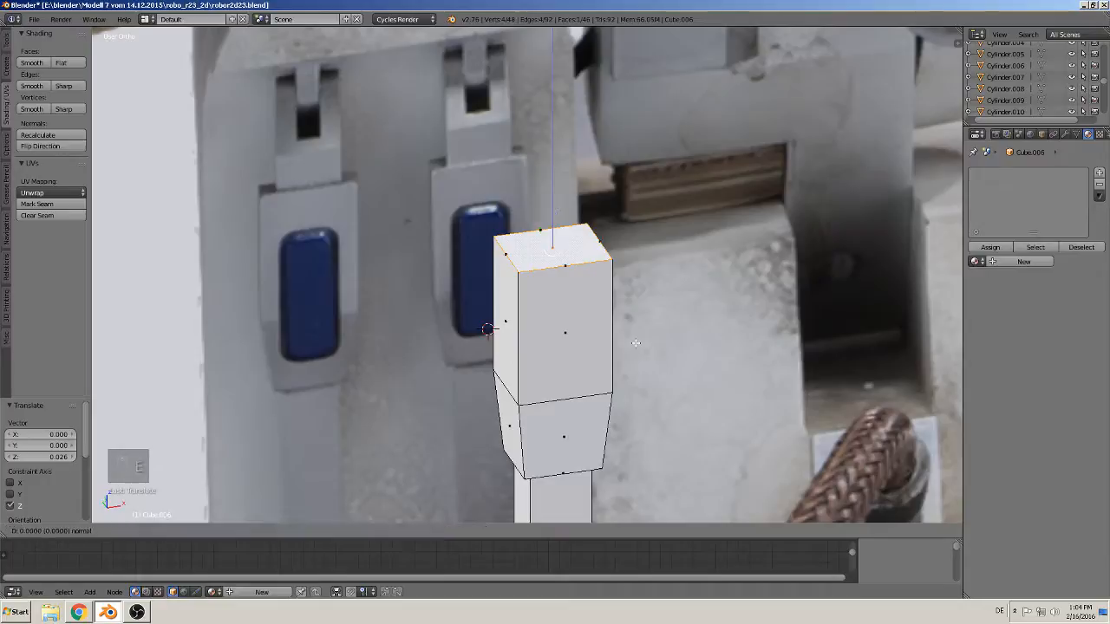
pyautogui.rightClick(636, 341)
pyautogui.press('s')
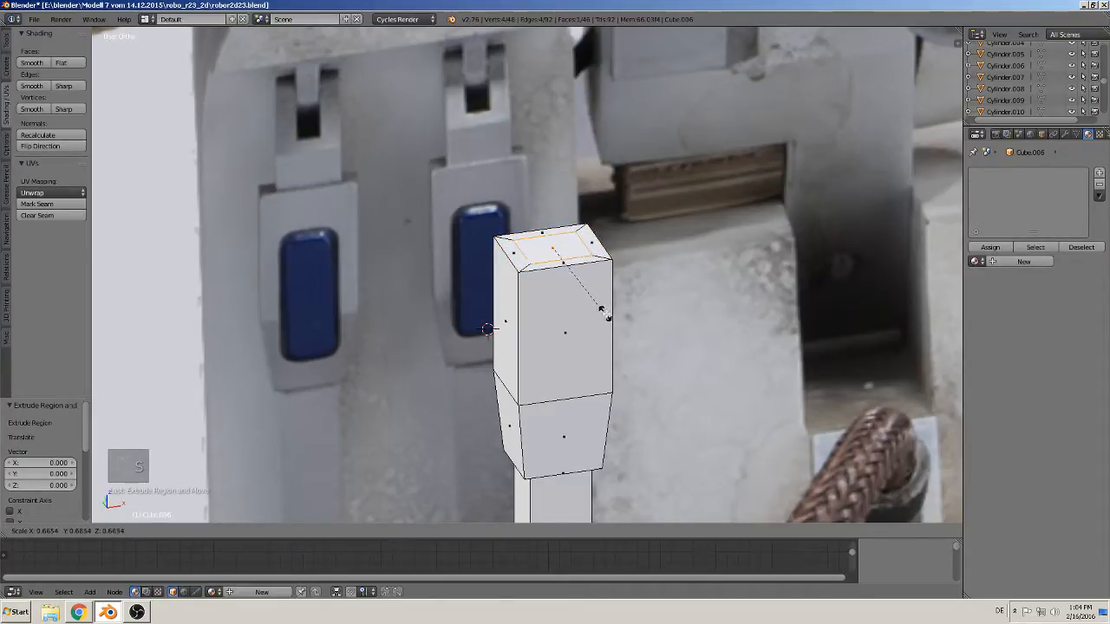
pyautogui.click(596, 308)
# Extrude the inner face and raise it 0.007 along Z to form a narrower neck above the housing
pyautogui.moveTo(600, 312); pyautogui.dragTo(583, 314, button='middle')
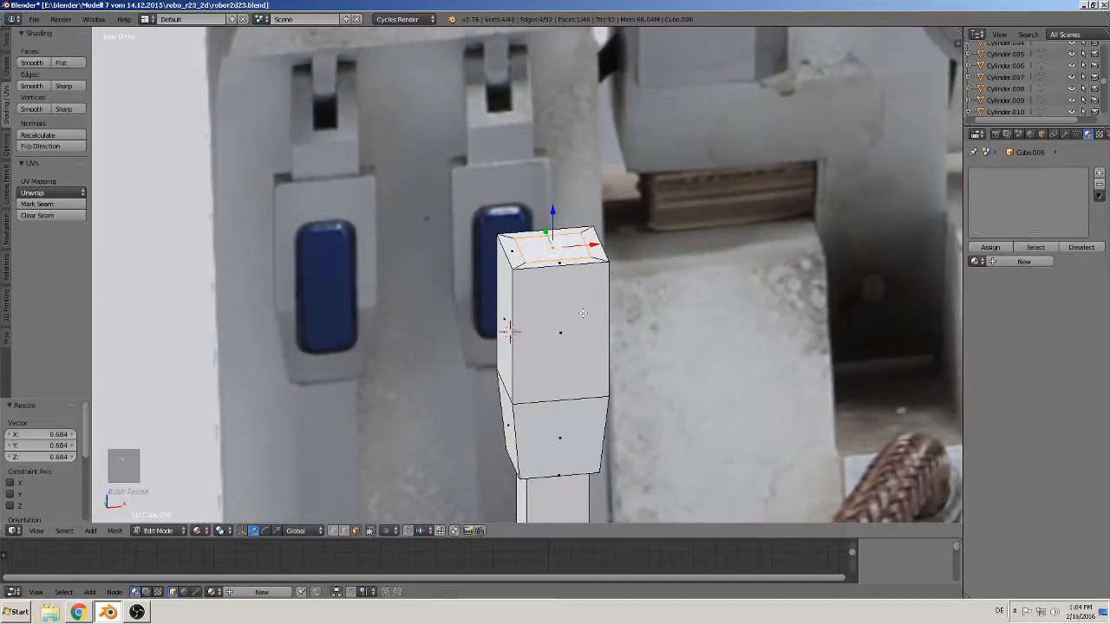
pyautogui.press('e')
pyautogui.rightClick(583, 313)
pyautogui.moveTo(554, 213); pyautogui.dragTo(554, 179)
pyautogui.moveTo(439, 141); pyautogui.dragTo(706, 178, button='middle')
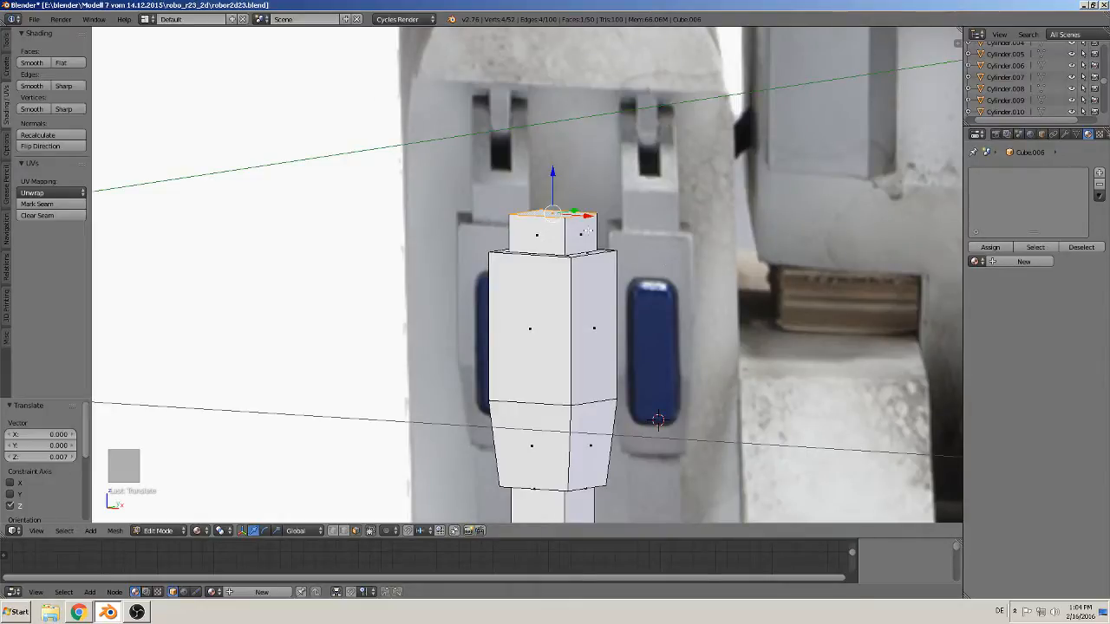
# Return to Object Mode and move the whole column 0.022 along X, clear of the reference's blue inserts
pyautogui.press('KP_1')
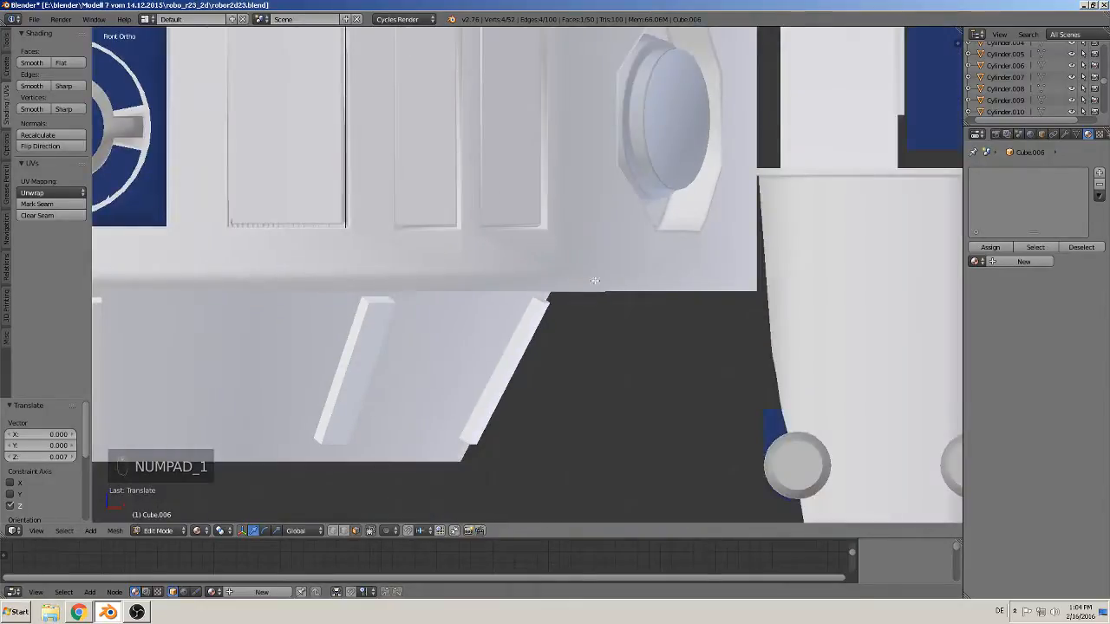
pyautogui.press('KP_Decimal')
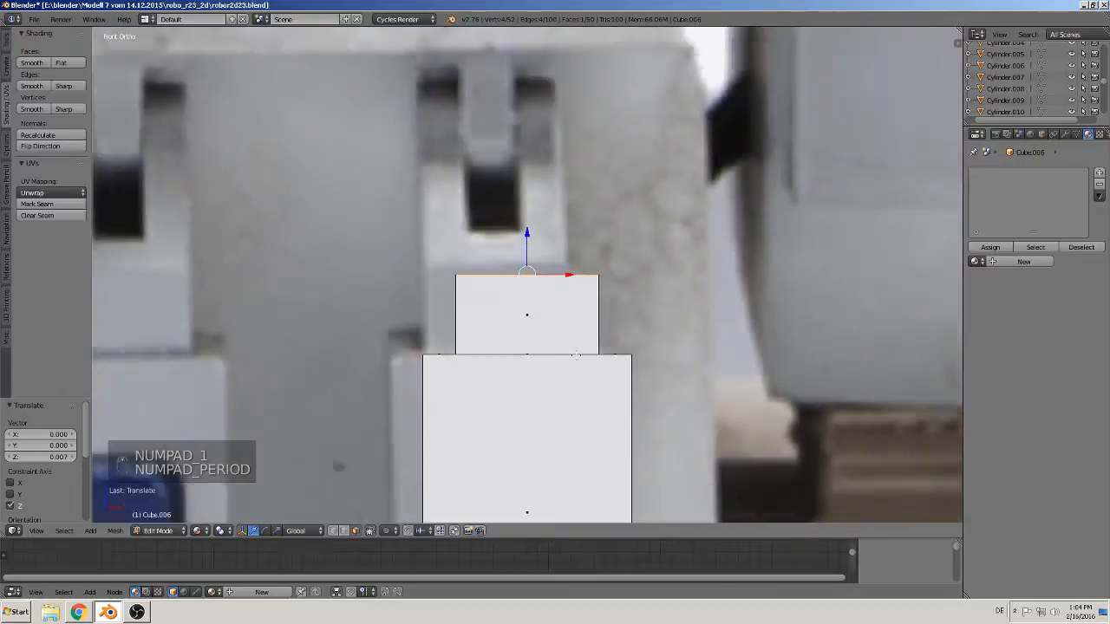
pyautogui.press('Tab')
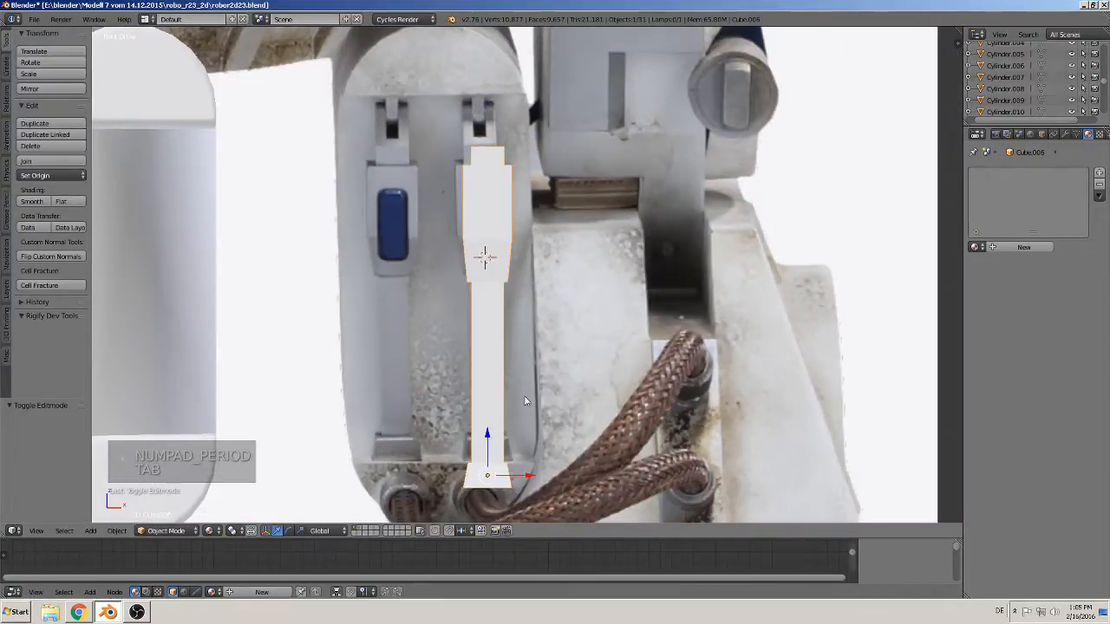
pyautogui.moveTo(525, 481); pyautogui.dragTo(589, 460)
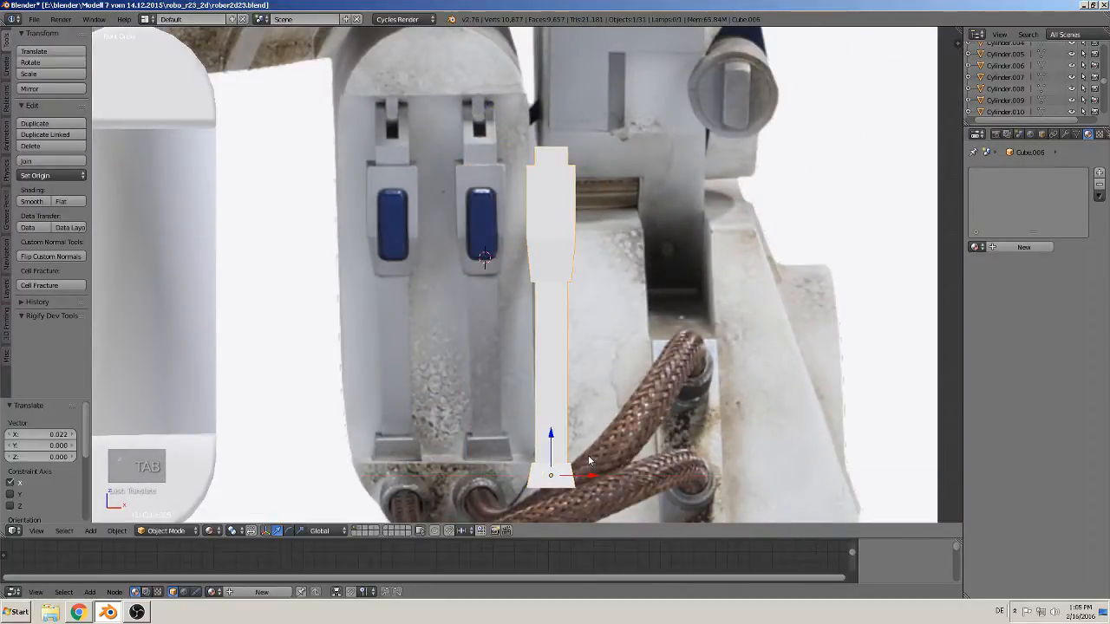
# Scale the column to 0.959 along Z and raise it to match the heights of the reference housing
pyautogui.press('s')
pyautogui.press('z')
pyautogui.click(651, 455)
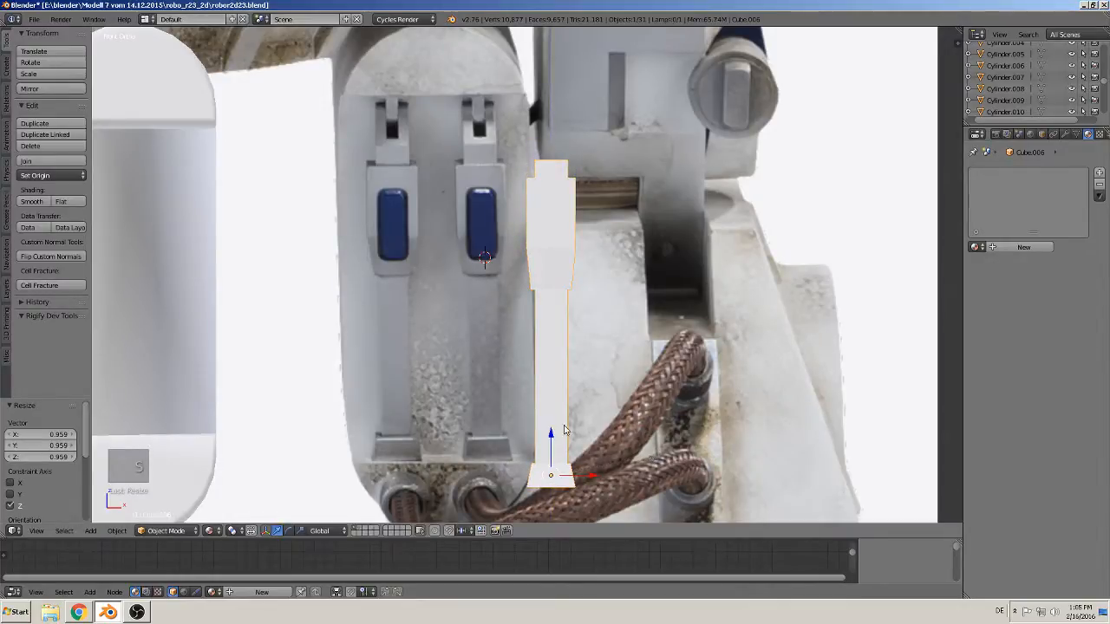
pyautogui.moveTo(551, 436); pyautogui.dragTo(556, 421)
# Box-select the column's flared base block in Edit Mode, raise it 0.004 along Z, and return to Object Mode
pyautogui.press('Tab')
pyautogui.press('a')
pyautogui.press('a')
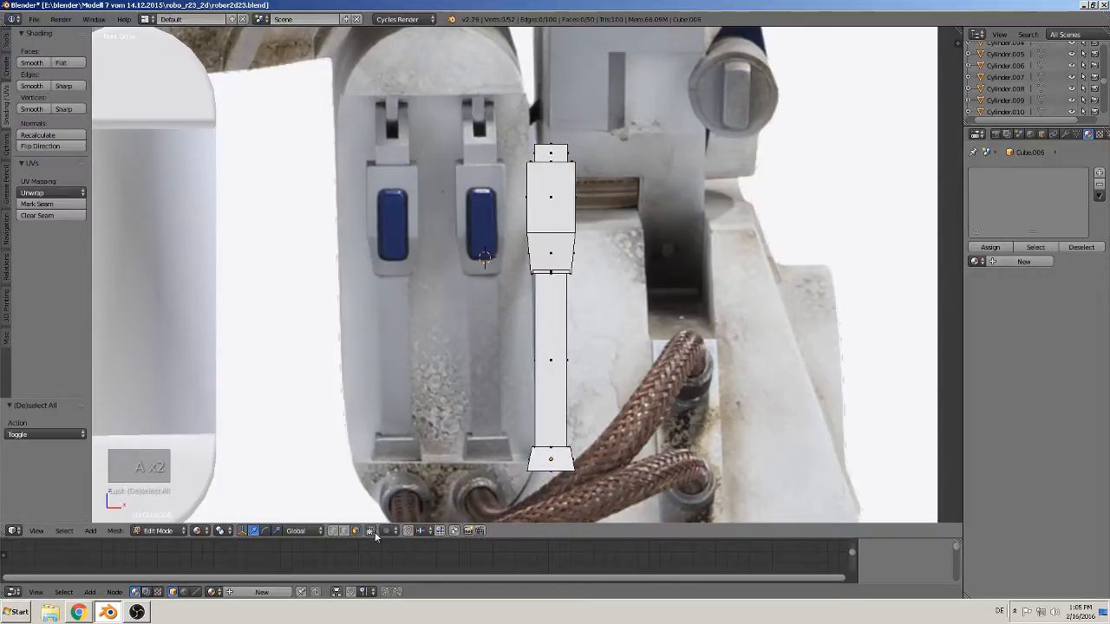
pyautogui.click(343, 531)
pyautogui.press('n')
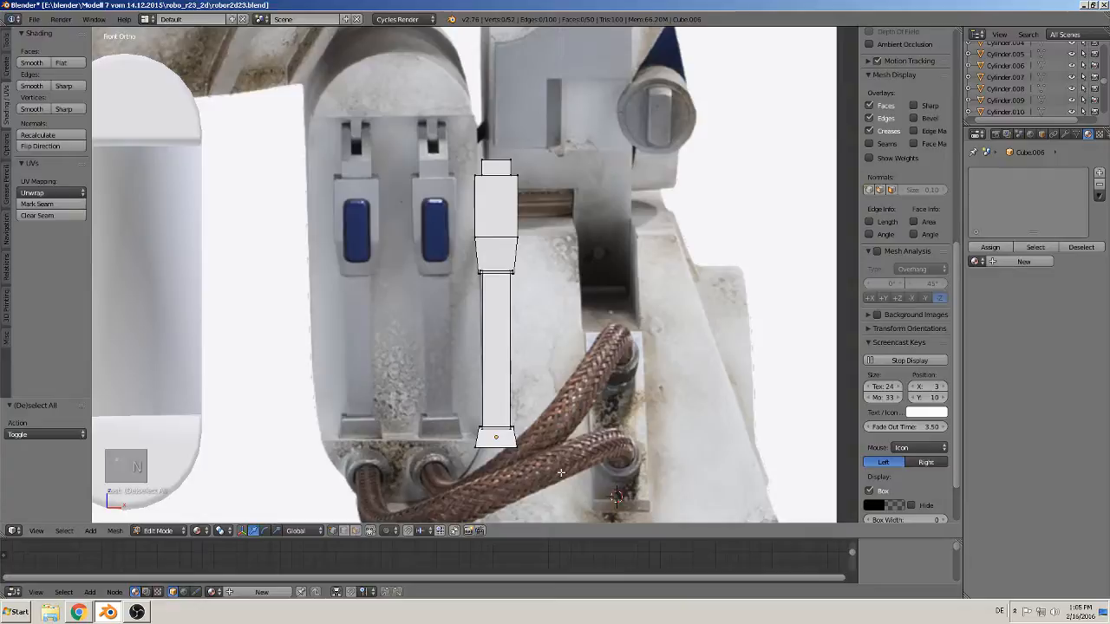
pyautogui.press('b')
pyautogui.moveTo(557, 473); pyautogui.dragTo(496, 394)
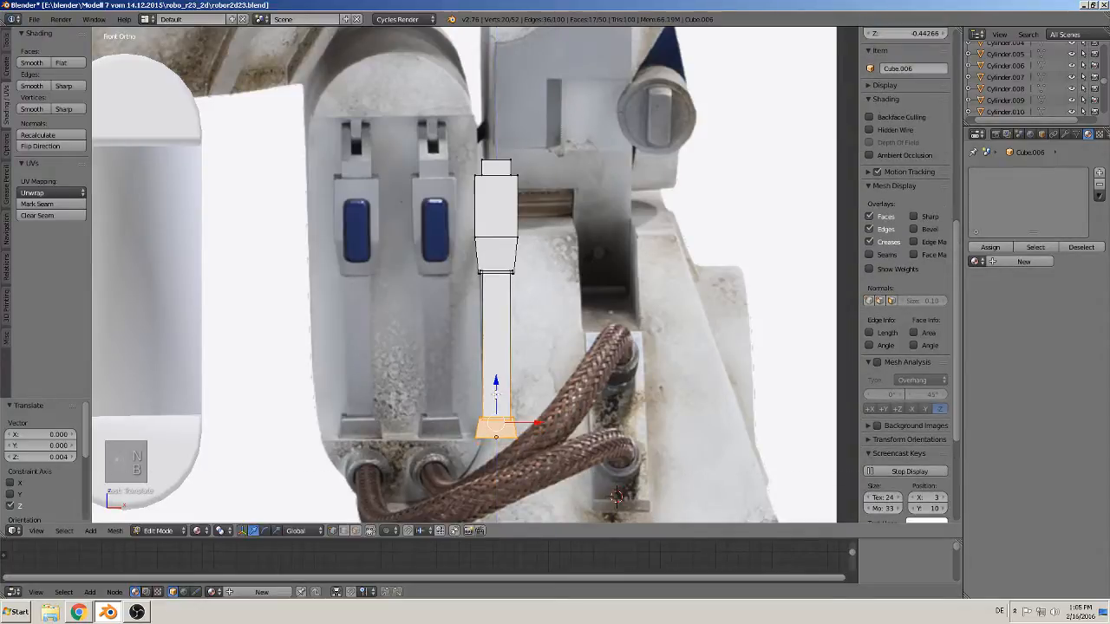
pyautogui.press('Tab')
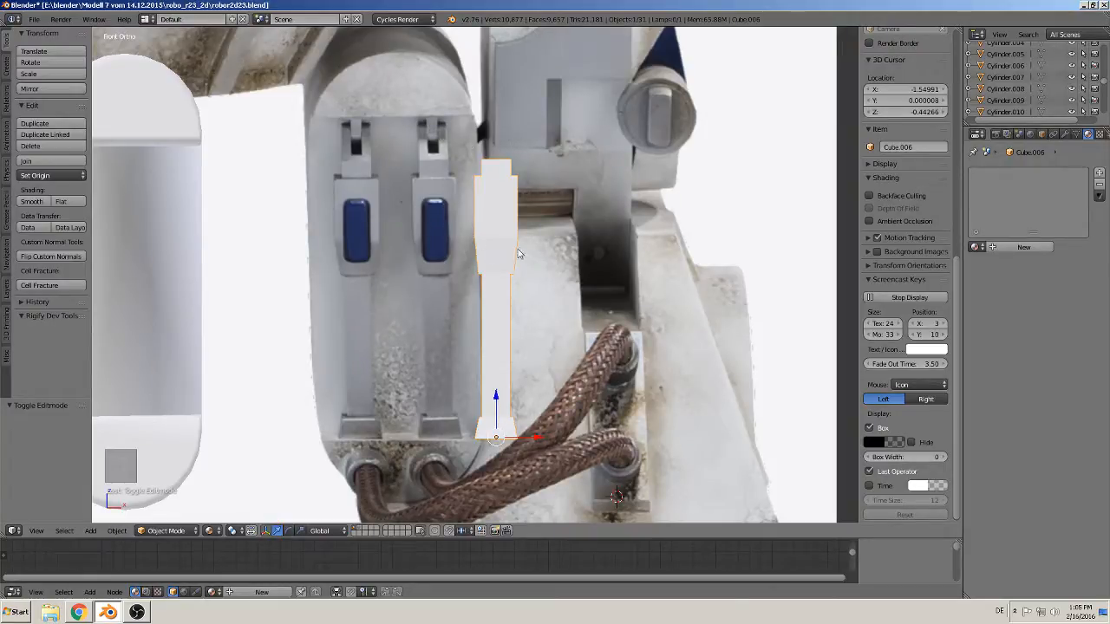
# Place the 3D cursor just below the reference's right insert housing in front view and add a cube there
pyautogui.scroll(2, 519, 253)
pyautogui.moveTo(577, 289)
pyautogui.mouseDown(button='middle')
pyautogui.moveTo(691, 298)
pyautogui.moveTo(542, 285)
pyautogui.moveTo(557, 277)
pyautogui.mouseUp(button='middle')
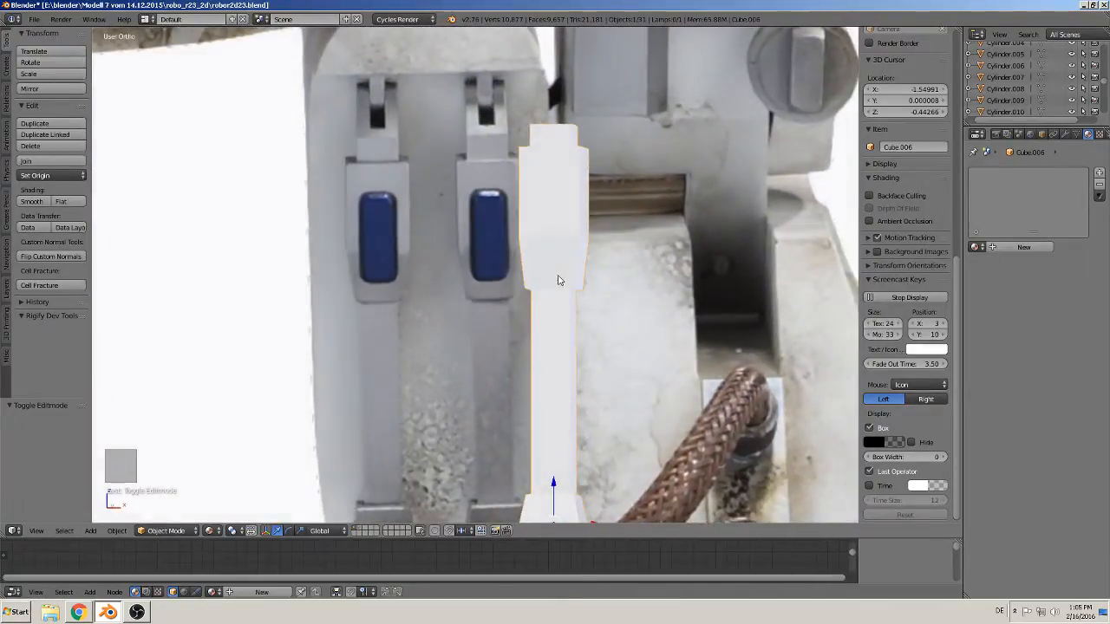
pyautogui.press('Up')
pyautogui.press('KP_1')
pyautogui.scroll(2, 471, 204)
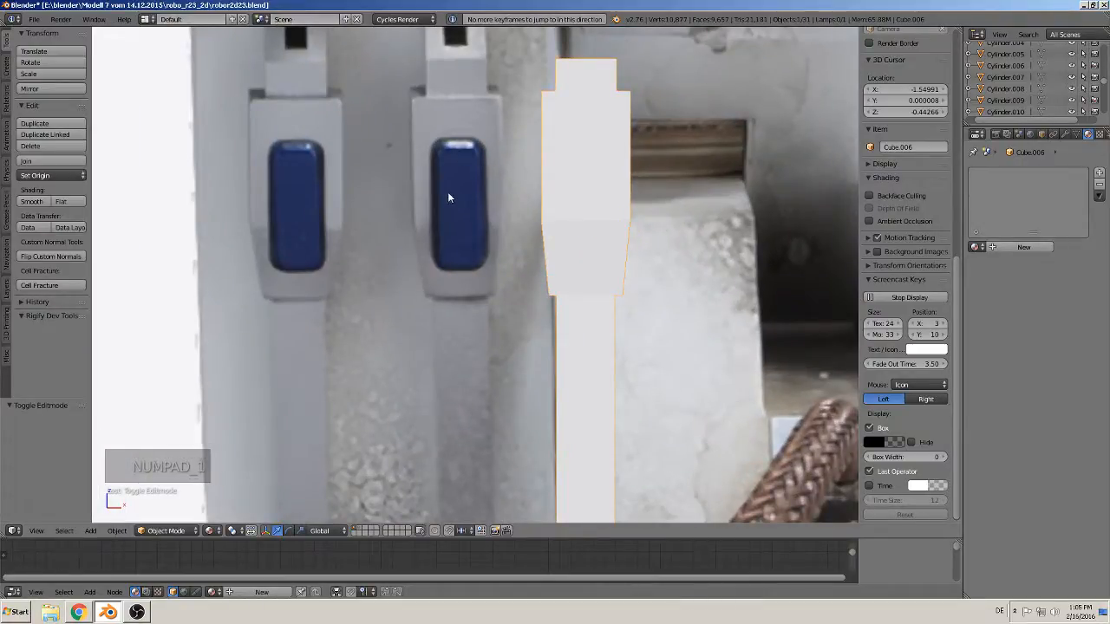
pyautogui.keyDown('shift'); pyautogui.moveTo(476, 366); pyautogui.dragTo(421, 273, button='middle'); pyautogui.keyUp('shift')
pyautogui.click(444, 220)
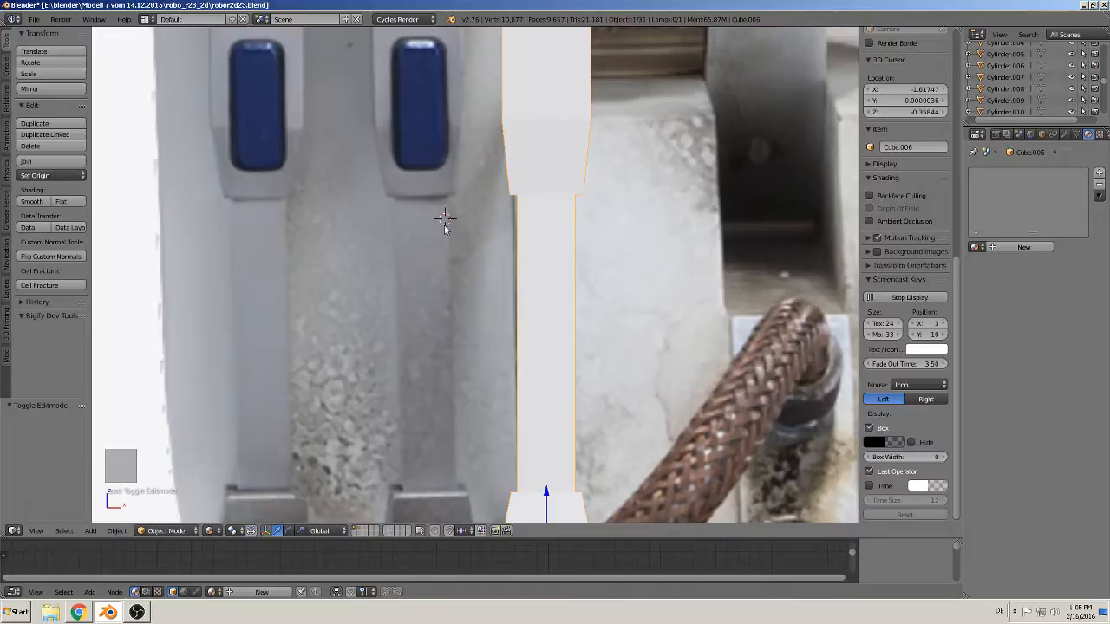
pyautogui.click(91, 531)
pyautogui.moveTo(91, 532)
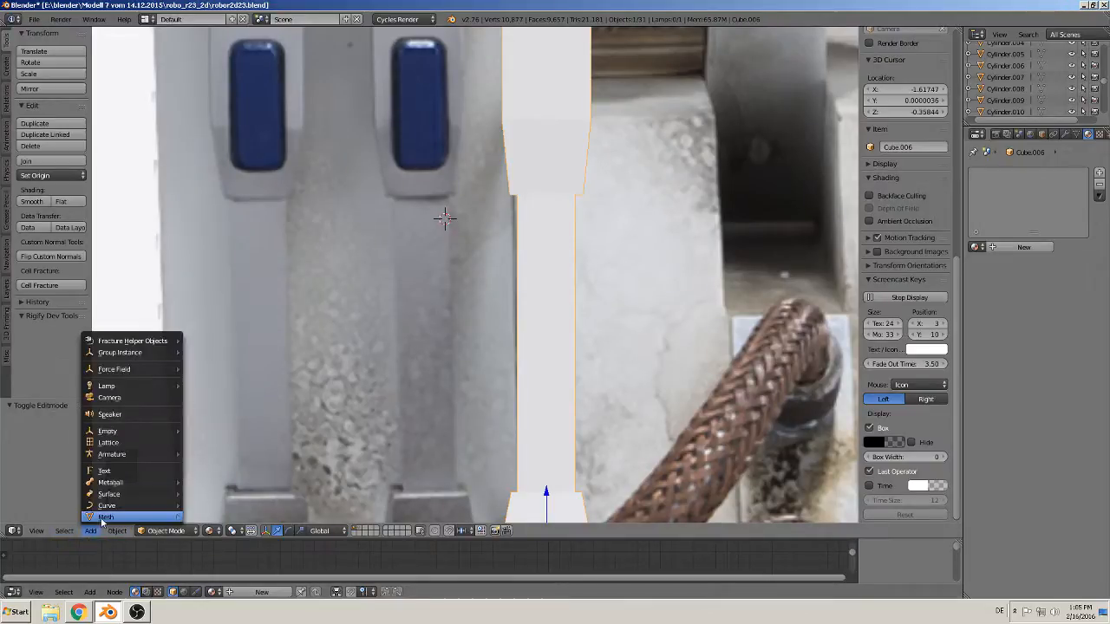
pyautogui.click(240, 265)
# Scale the new cube down to nearly the blue insert's width and move it onto the right insert
pyautogui.press('s')
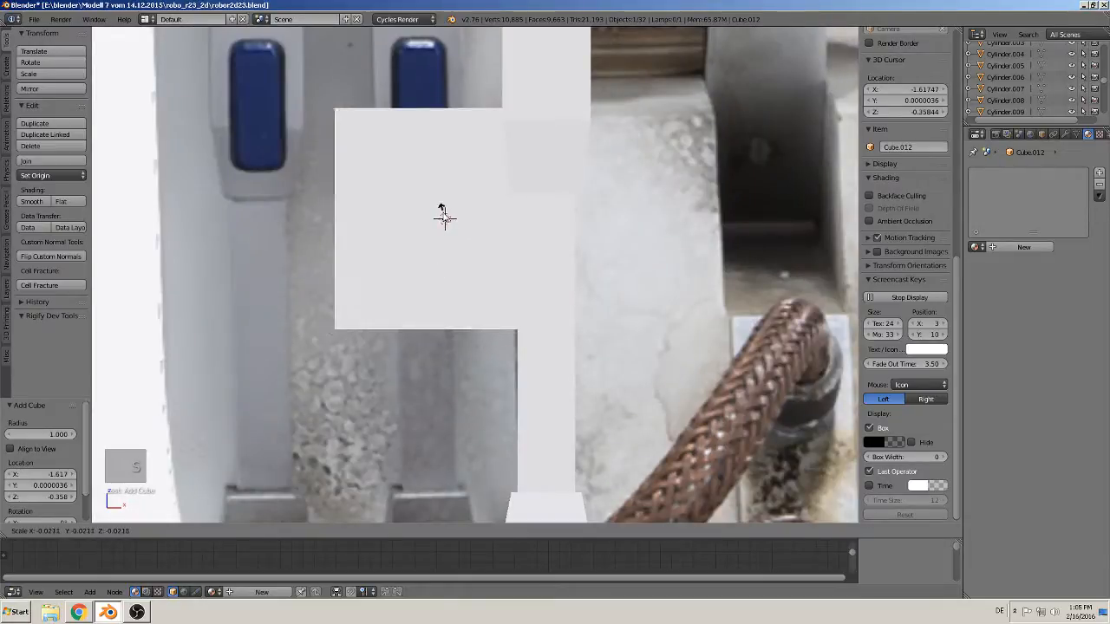
pyautogui.rightClick(518, 248)
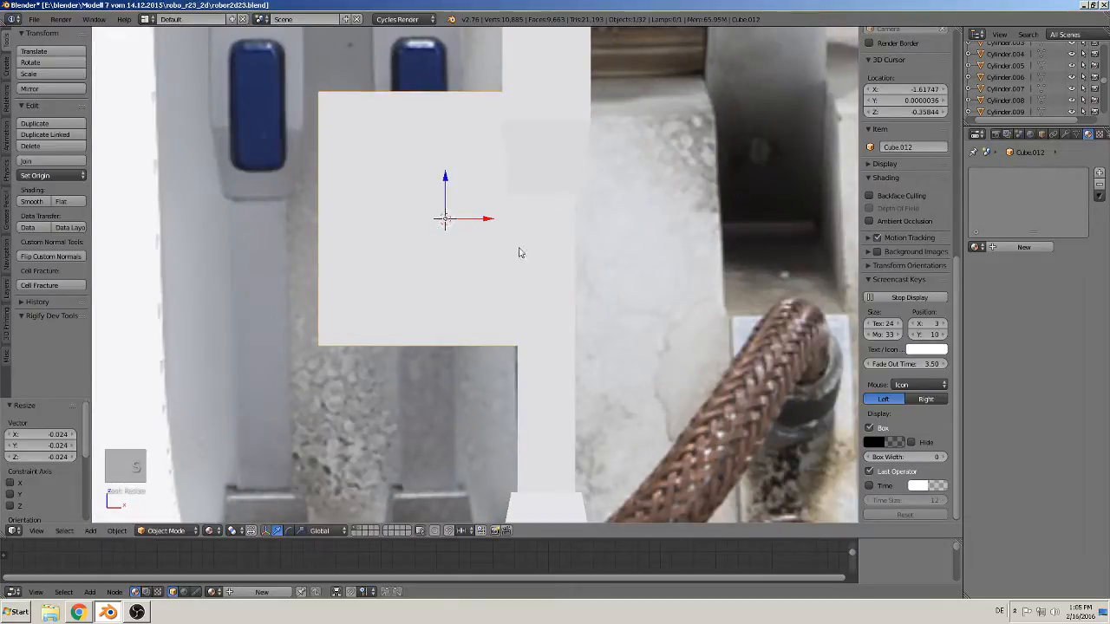
pyautogui.press('s')
pyautogui.click(474, 249)
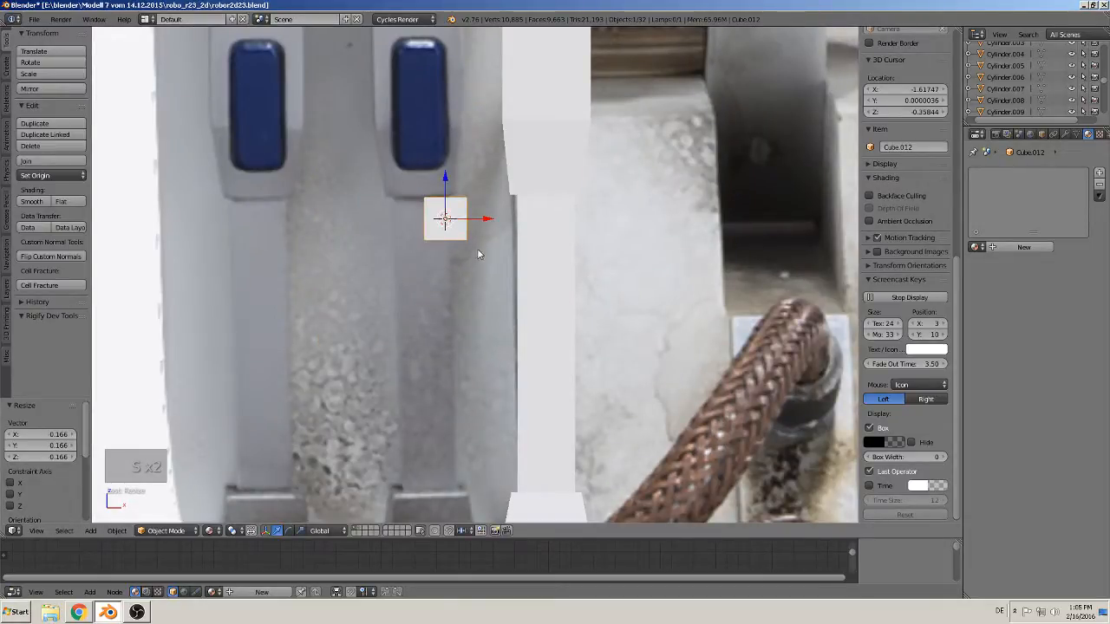
pyautogui.press('g')
pyautogui.click(454, 131)
# Scale the cube uniformly to 1.089 and to 2.778 along Z to match the blue insert's height
pyautogui.press('s')
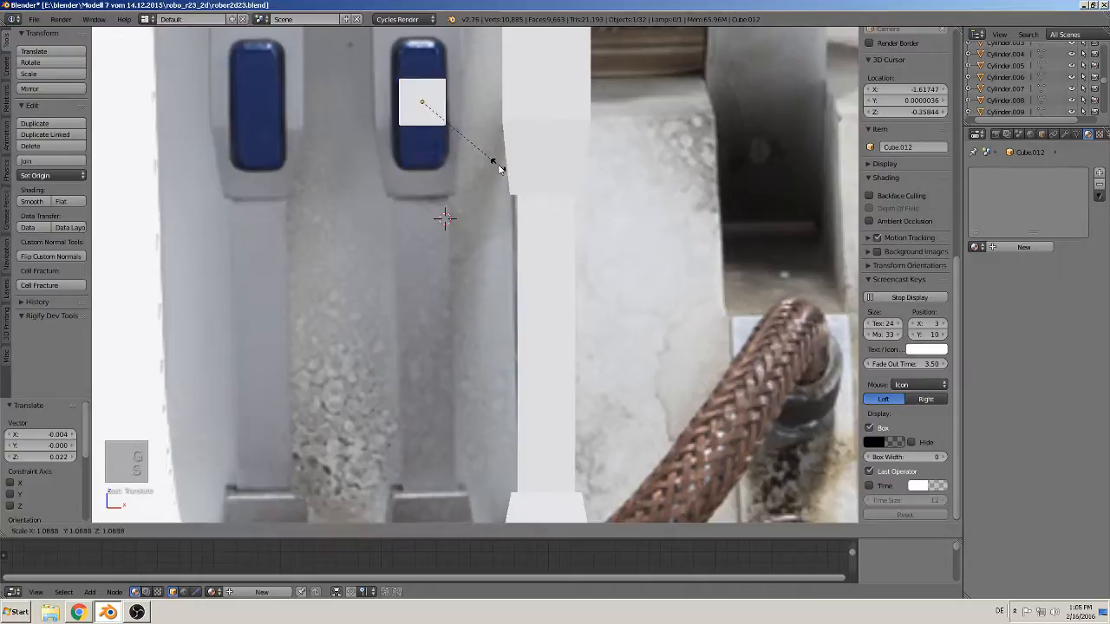
pyautogui.click(498, 163)
pyautogui.press('s')
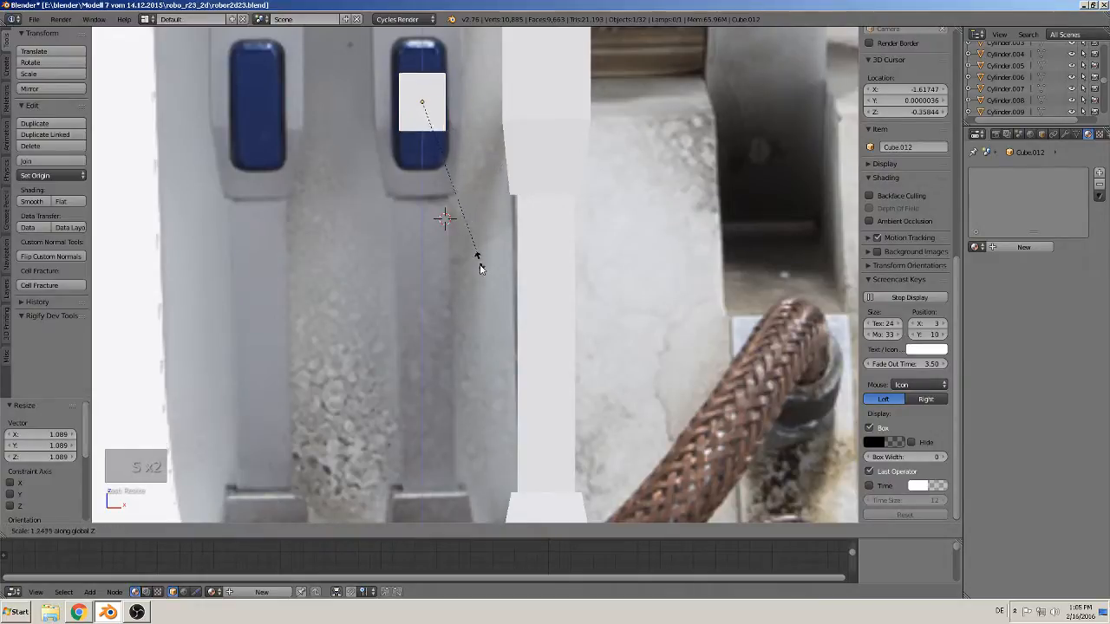
pyautogui.click(564, 454)
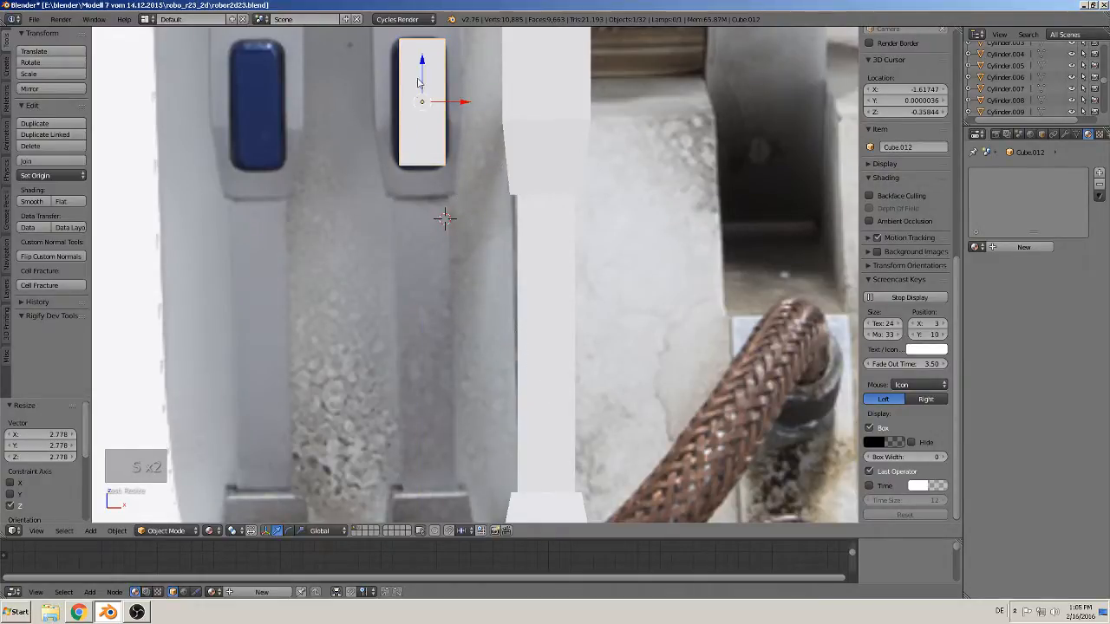
# Move the cube down along Z clear of the reference's right insert and -0.018 along Y
pyautogui.keyDown('shift'); pyautogui.moveTo(420, 127); pyautogui.dragTo(438, 209, button='middle'); pyautogui.keyUp('shift')
pyautogui.click(435, 157)
pyautogui.moveTo(440, 143); pyautogui.dragTo(449, 345)
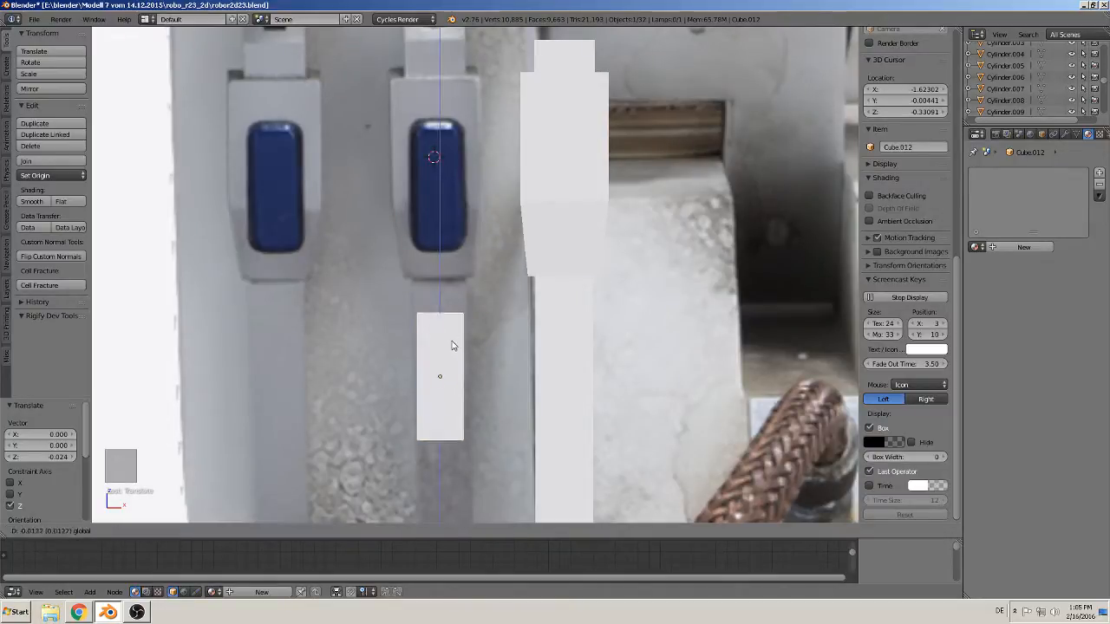
pyautogui.moveTo(448, 345); pyautogui.dragTo(410, 384, button='middle')
pyautogui.press('g')
pyautogui.press('z')
pyautogui.press('Escape')
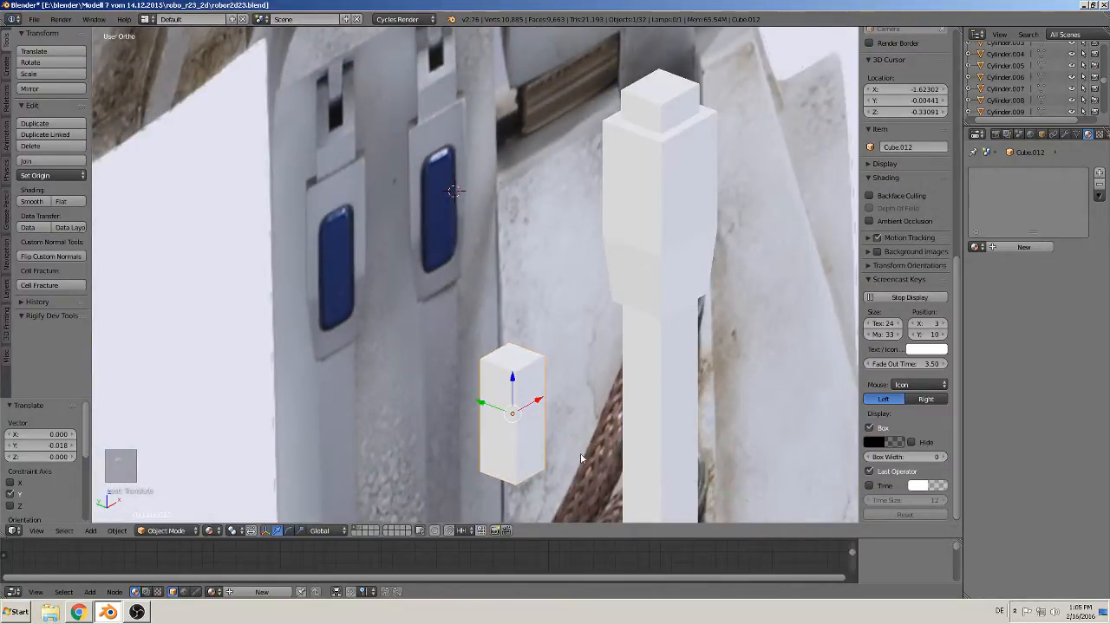
# Scale the cube to 0.428 along Y to make a thin insert block
pyautogui.press('s')
pyautogui.press('y')
pyautogui.click(536, 431)
pyautogui.scroll(2, 538, 434)
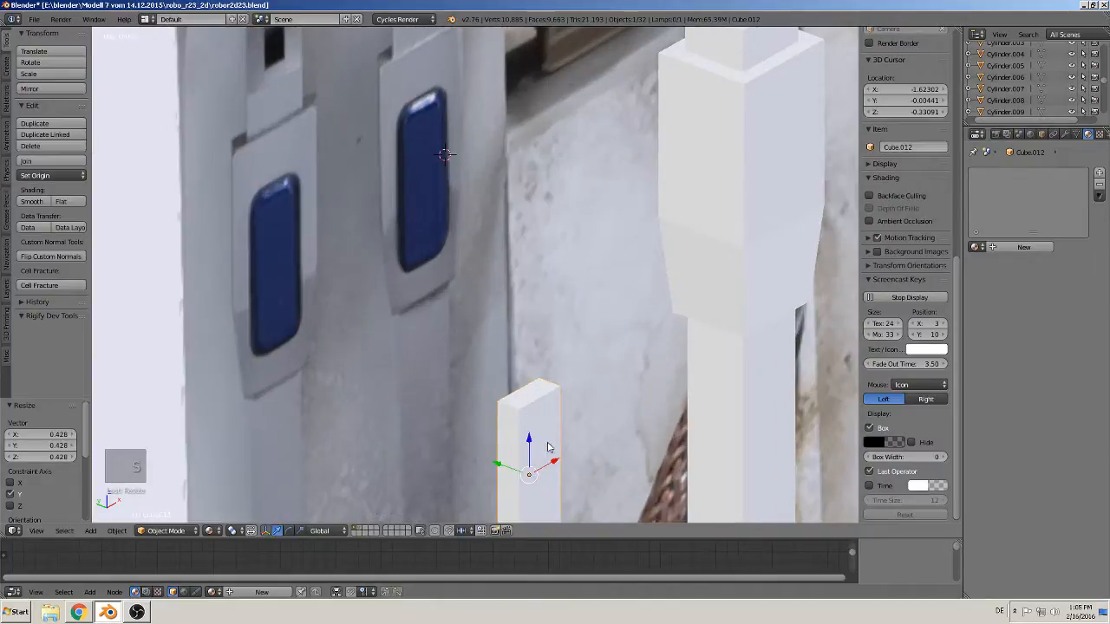
# Bevel the insert block's four front-to-back corner edges with two segments in Edit Mode and return to Object Mode
pyautogui.moveTo(448, 251); pyautogui.dragTo(408, 269, button='middle')
pyautogui.press('Tab')
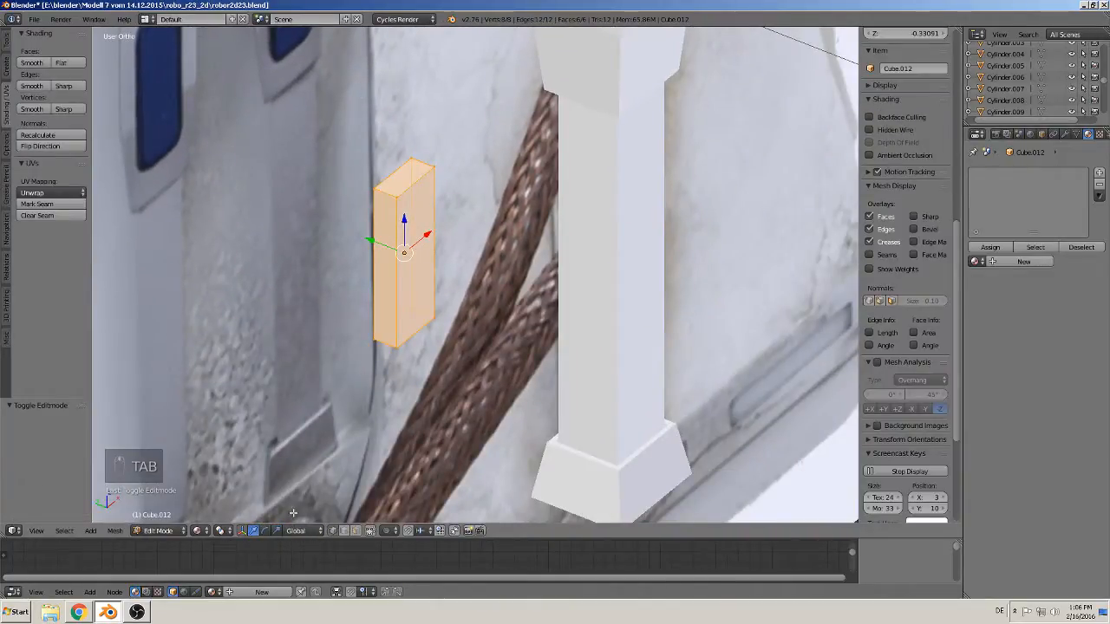
pyautogui.rightClick(381, 187)
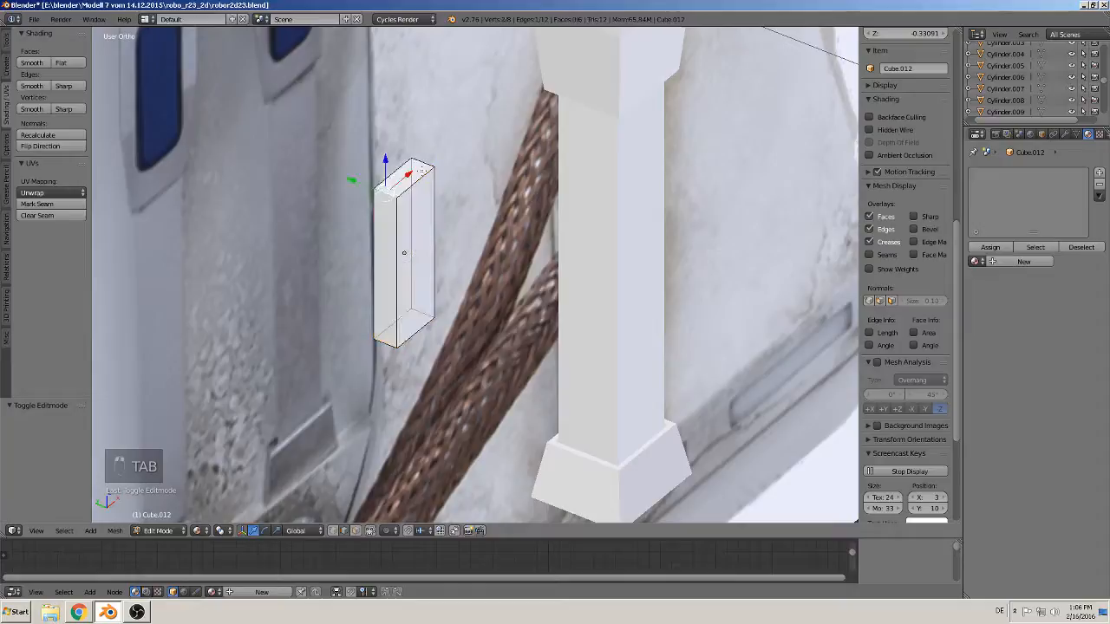
pyautogui.moveTo(427, 161); pyautogui.dragTo(420, 386, button='middle')
pyautogui.keyDown('shift'); pyautogui.rightClick(396, 365); pyautogui.keyUp('shift')
pyautogui.keyDown('shift'); pyautogui.rightClick(415, 350); pyautogui.keyUp('shift')
pyautogui.scroll(3, 421, 392)
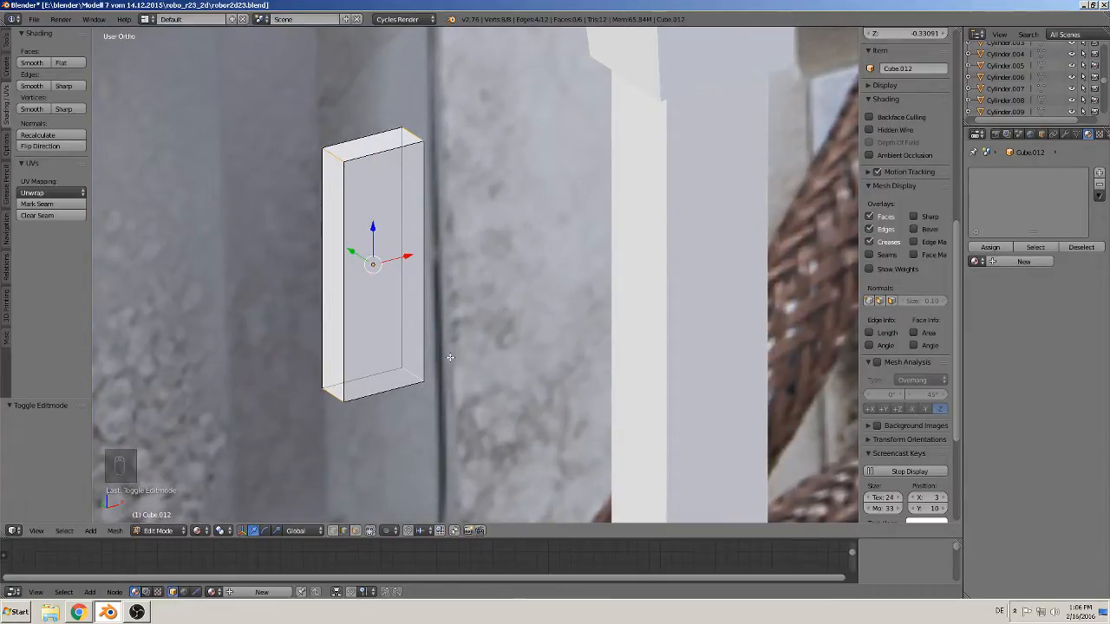
pyautogui.hotkey('ctrl', 'b')
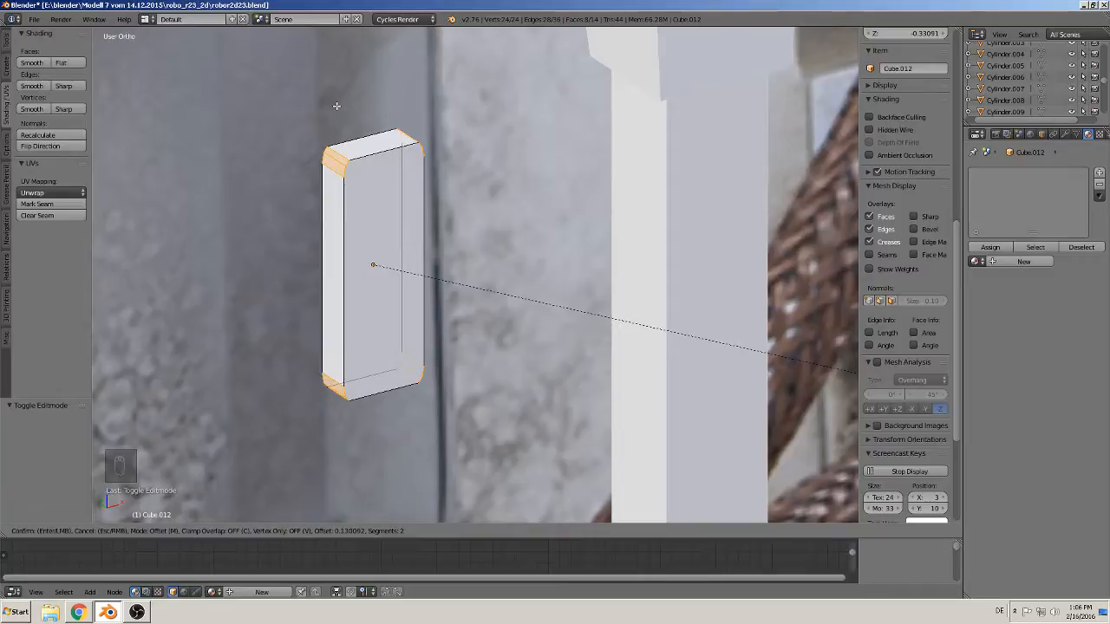
pyautogui.click(337, 106)
pyautogui.press('Tab')
# Apply smooth shading to the rounded insert block
pyautogui.scroll(-2, 373, 203)
pyautogui.moveTo(373, 203); pyautogui.dragTo(330, 183, button='middle')
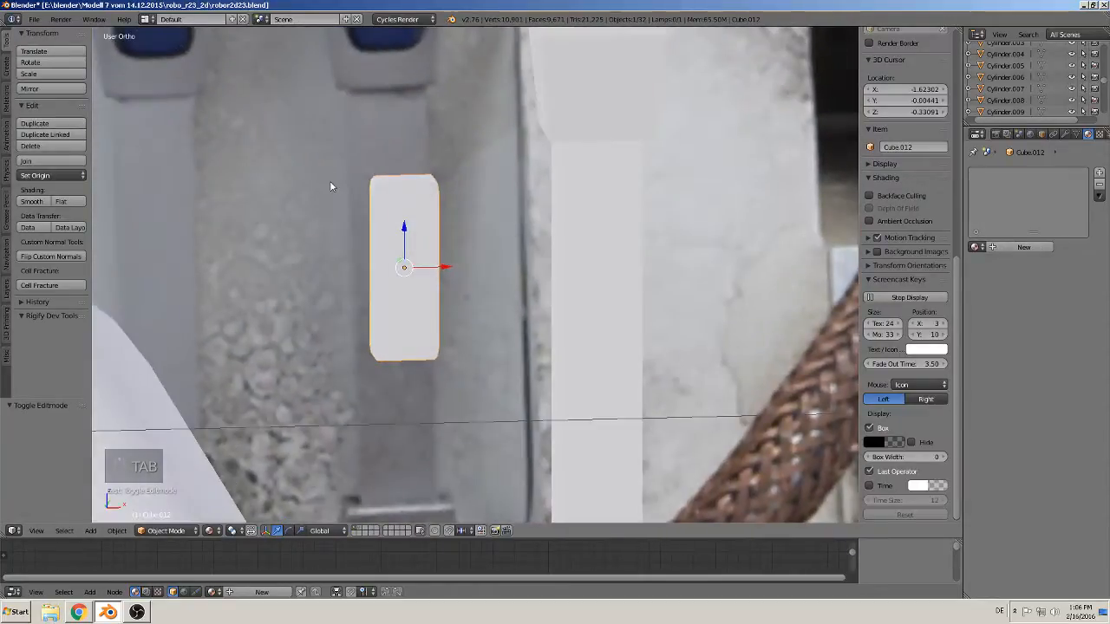
pyautogui.click(45, 202)
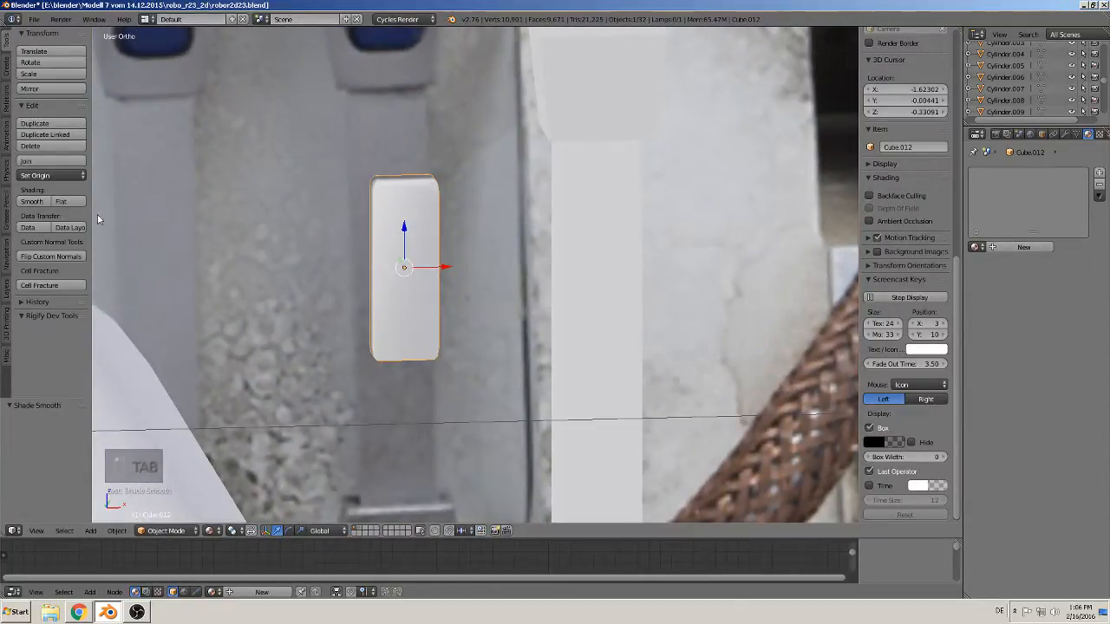
# Add two loop cuts around the insert block's sides, one close to the back rim and one close to the front
pyautogui.moveTo(467, 326); pyautogui.dragTo(552, 362, button='middle')
pyautogui.press('Tab')
pyautogui.scroll(1, 376, 209)
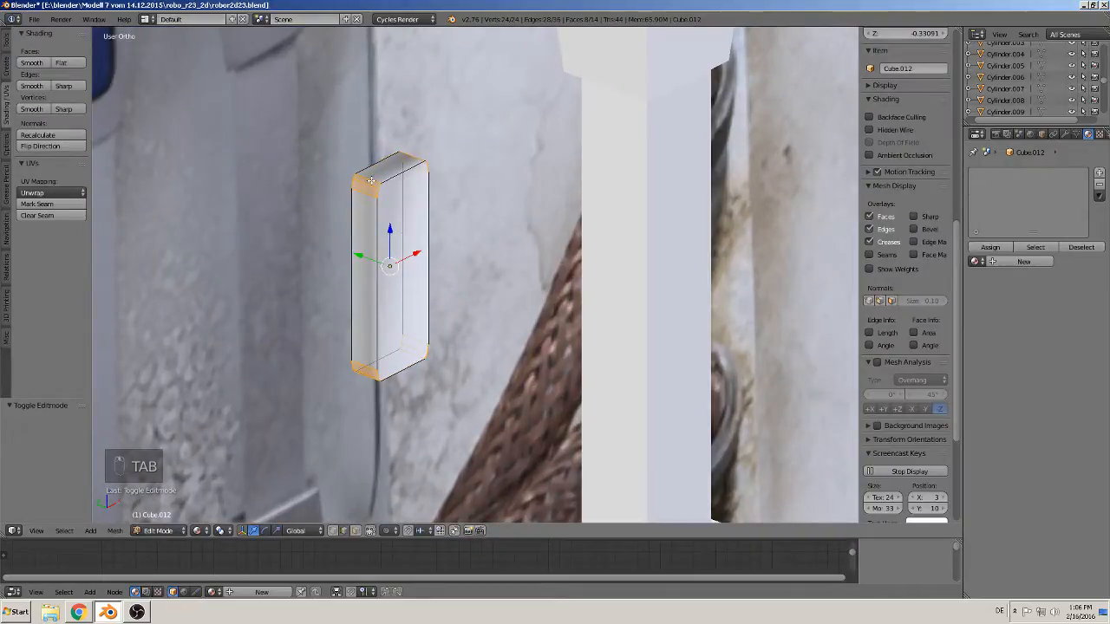
pyautogui.hotkey('ctrl', 'r')
pyautogui.click(373, 181)
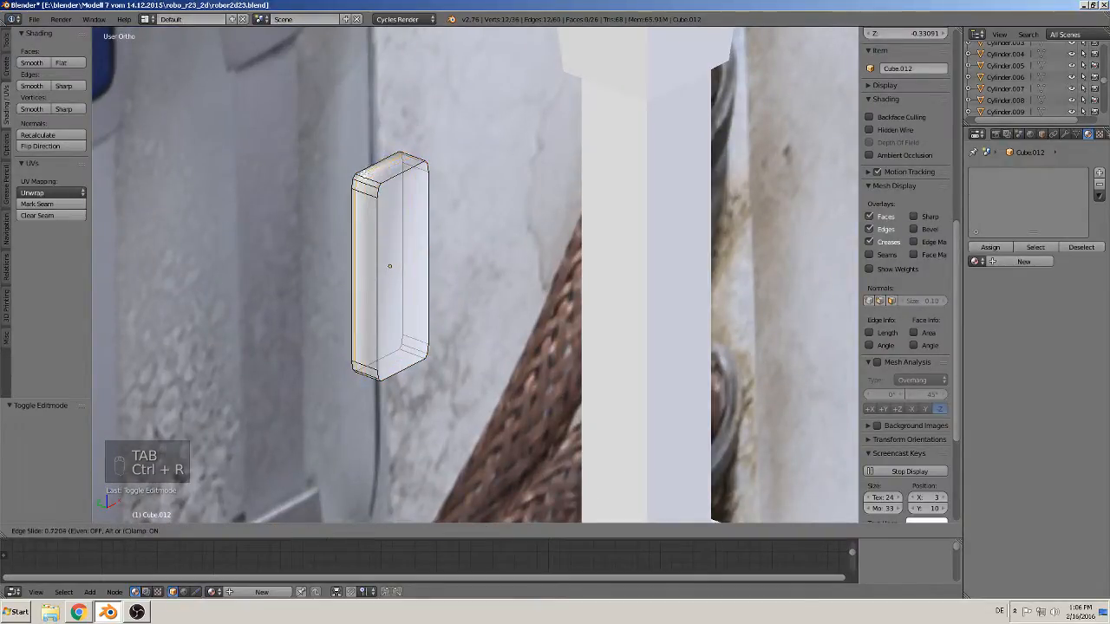
pyautogui.click(380, 185)
pyautogui.hotkey('ctrl', 'r')
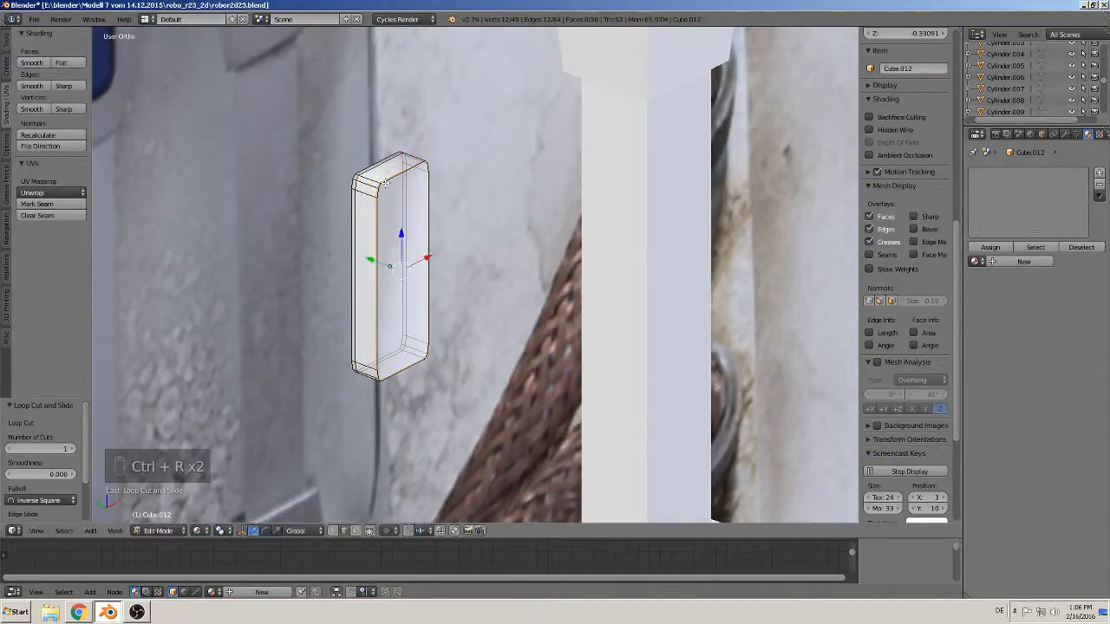
pyautogui.press('Tab')
# Raise the insert block in front view to the reference insert's height and move it 0.025 along X onto the modelled housing
pyautogui.moveTo(431, 280); pyautogui.dragTo(412, 263, button='middle')
pyautogui.scroll(-6, 401, 265)
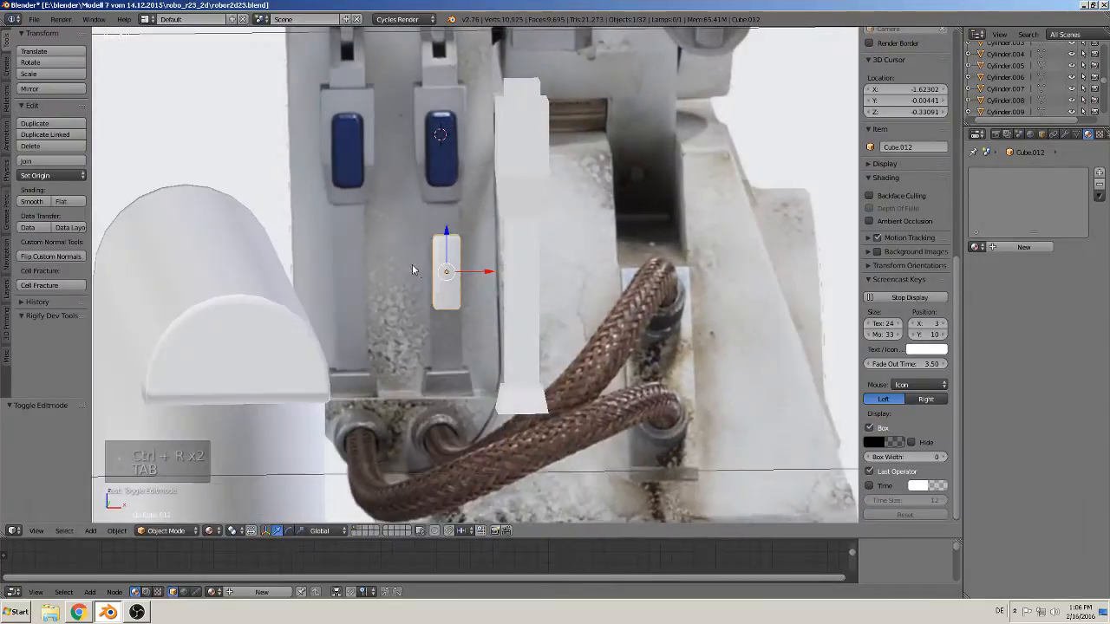
pyautogui.press('KP_1')
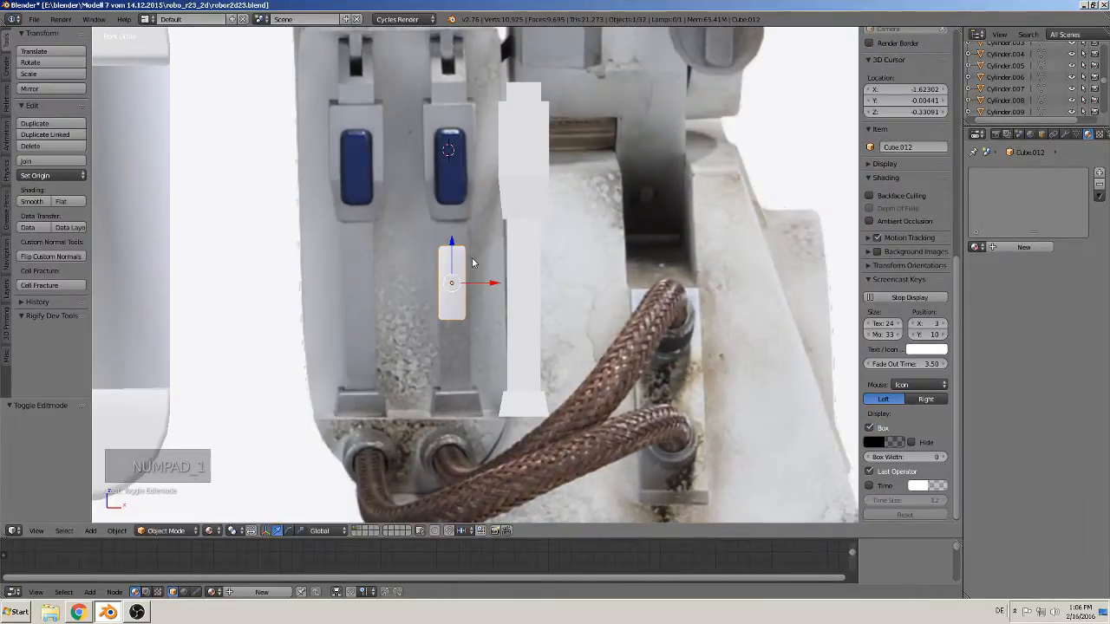
pyautogui.press('Tab')
pyautogui.press('Tab')
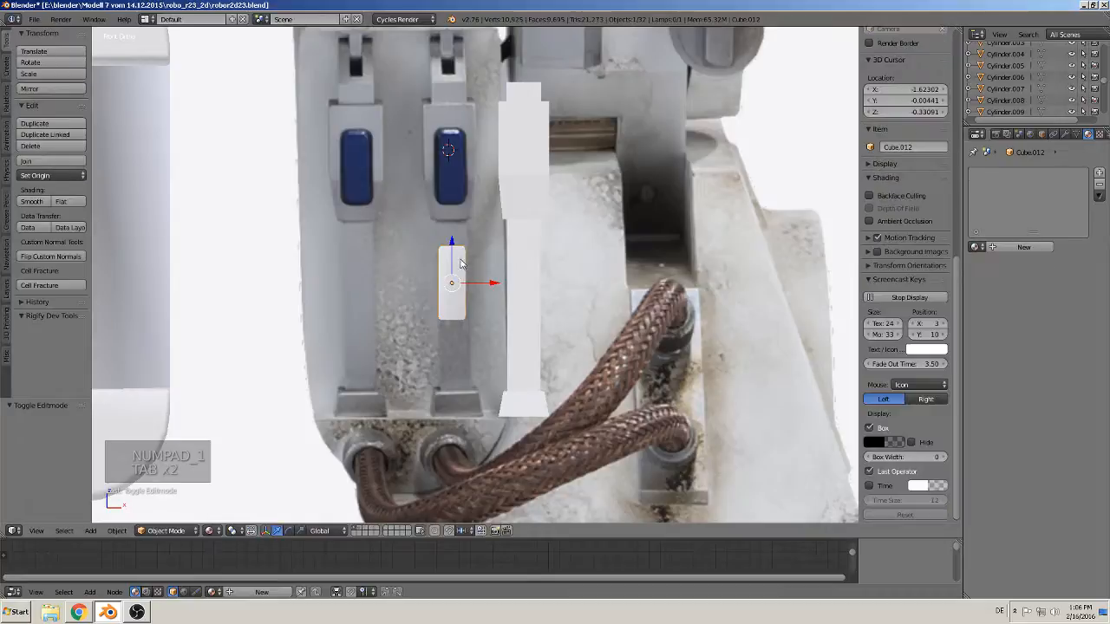
pyautogui.moveTo(451, 245); pyautogui.dragTo(466, 121)
pyautogui.moveTo(485, 166); pyautogui.dragTo(562, 169)
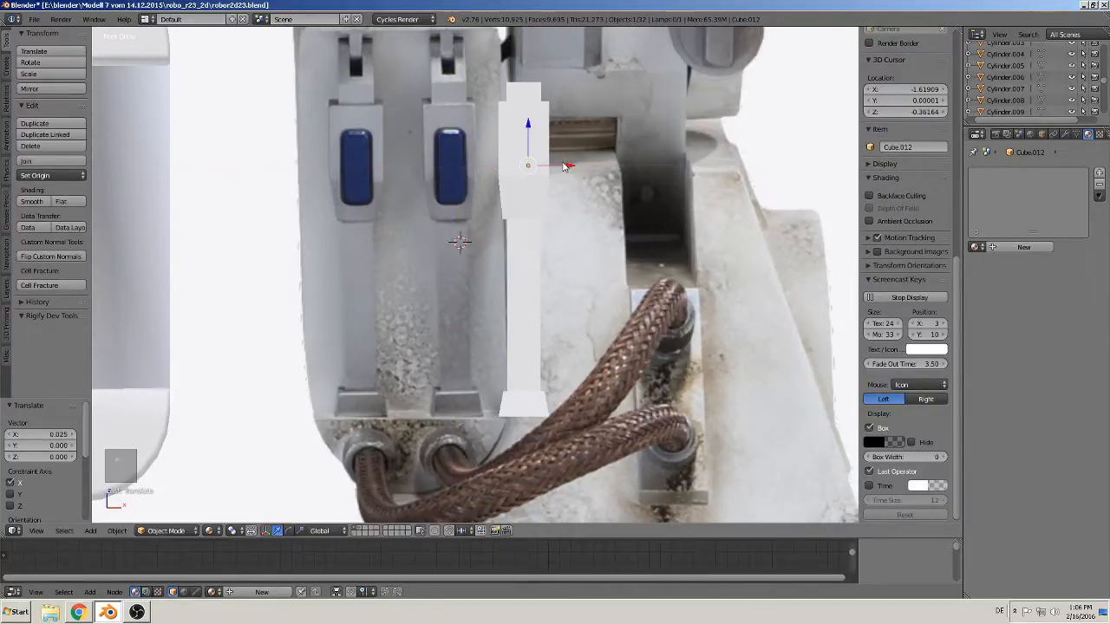
# Move the insert block -0.024 along Y to the housing's front face and centre it with a -0.001 shift along X
pyautogui.moveTo(562, 169); pyautogui.dragTo(499, 158, button='middle')
pyautogui.moveTo(498, 158); pyautogui.dragTo(594, 193)
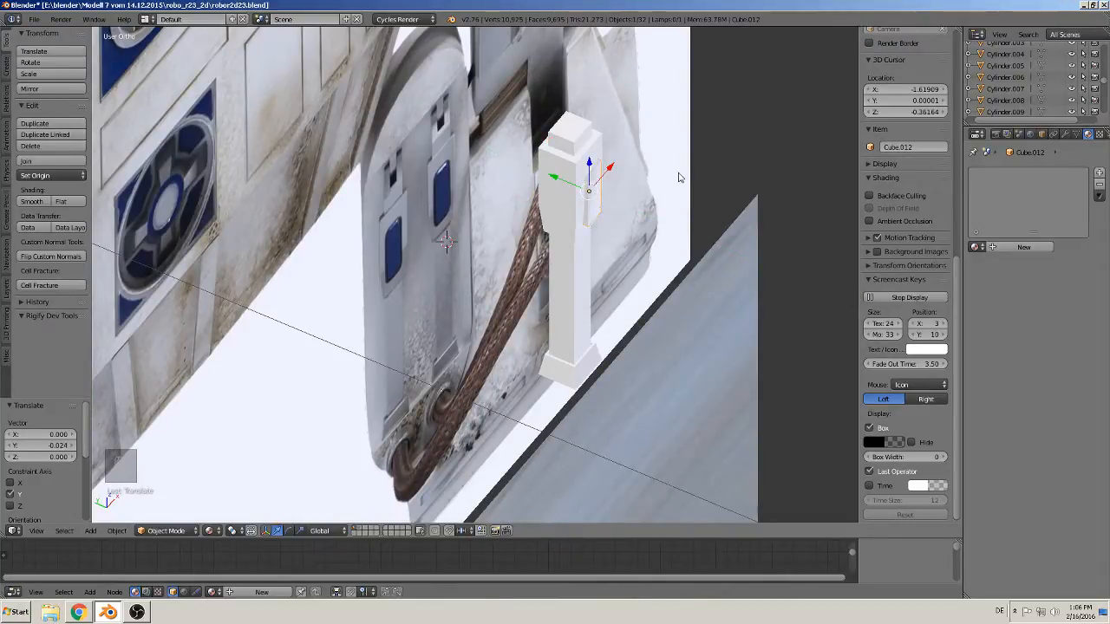
pyautogui.press('KP_1')
pyautogui.scroll(3, 673, 183)
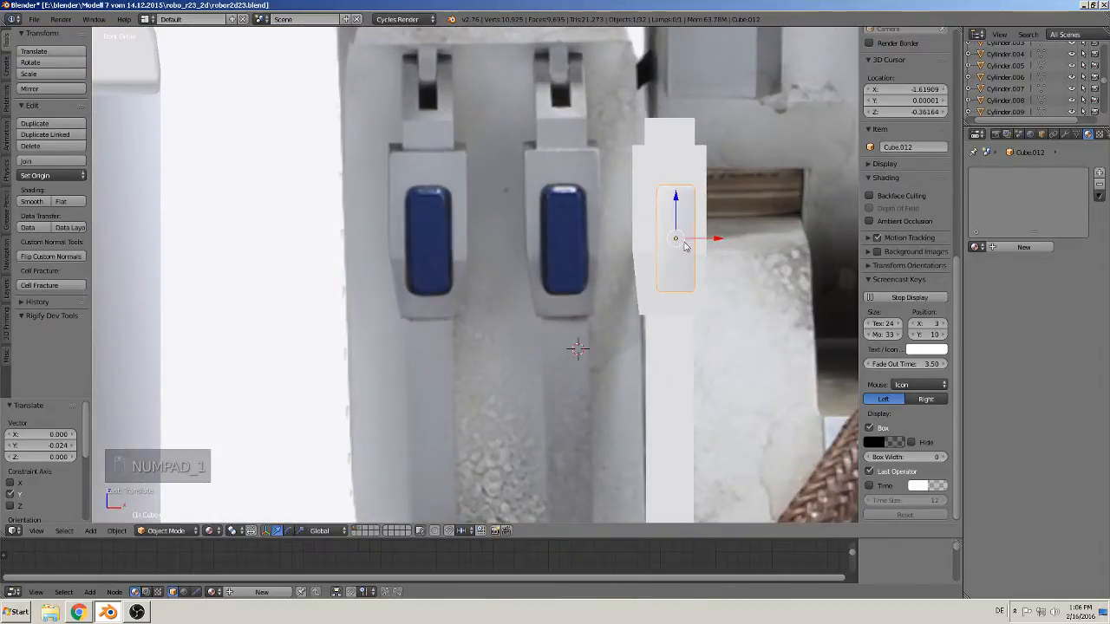
pyautogui.moveTo(718, 239); pyautogui.dragTo(707, 243)
pyautogui.moveTo(706, 243); pyautogui.dragTo(780, 286, button='middle')
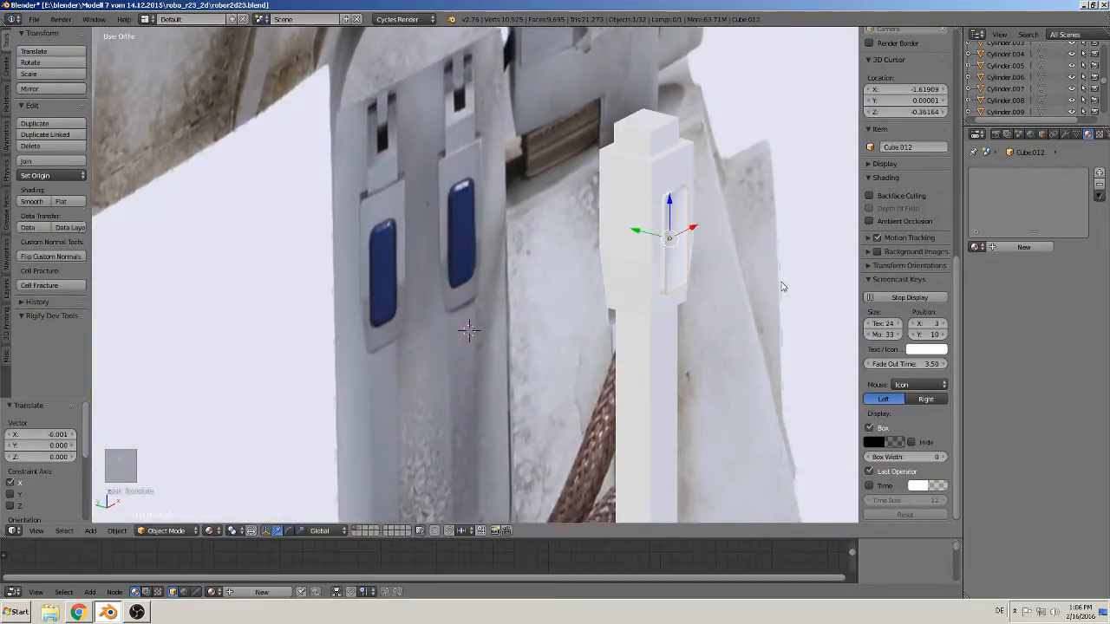
# Assign the existing material Robo-blue gloss rough to the insert block
pyautogui.keyDown('shift'); pyautogui.moveTo(662, 303); pyautogui.dragTo(389, 298, button='middle'); pyautogui.keyUp('shift')
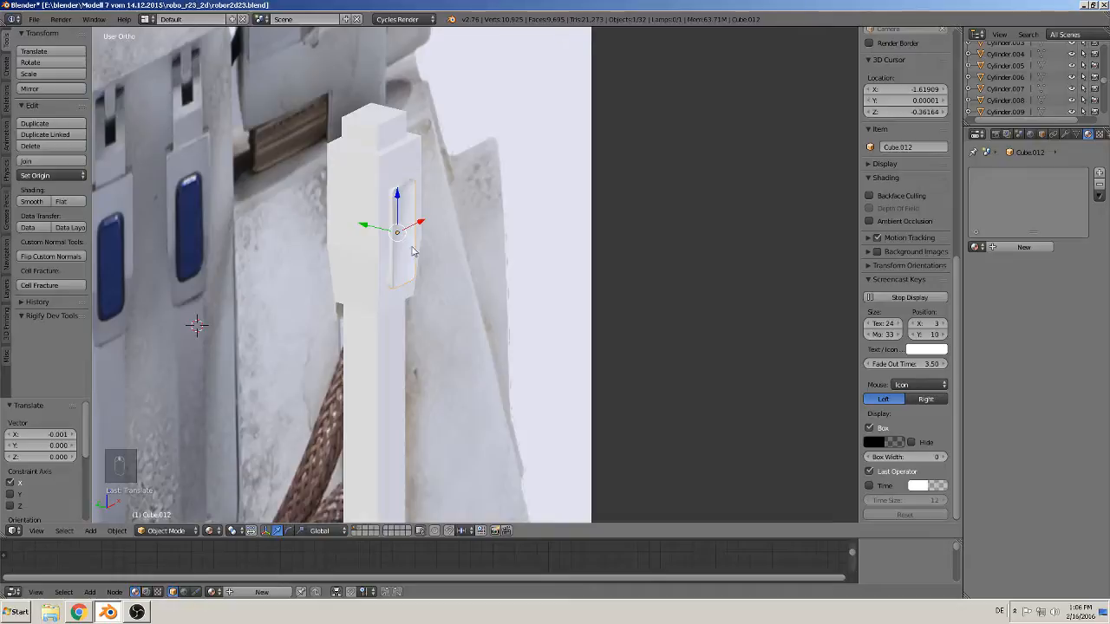
pyautogui.click(980, 248)
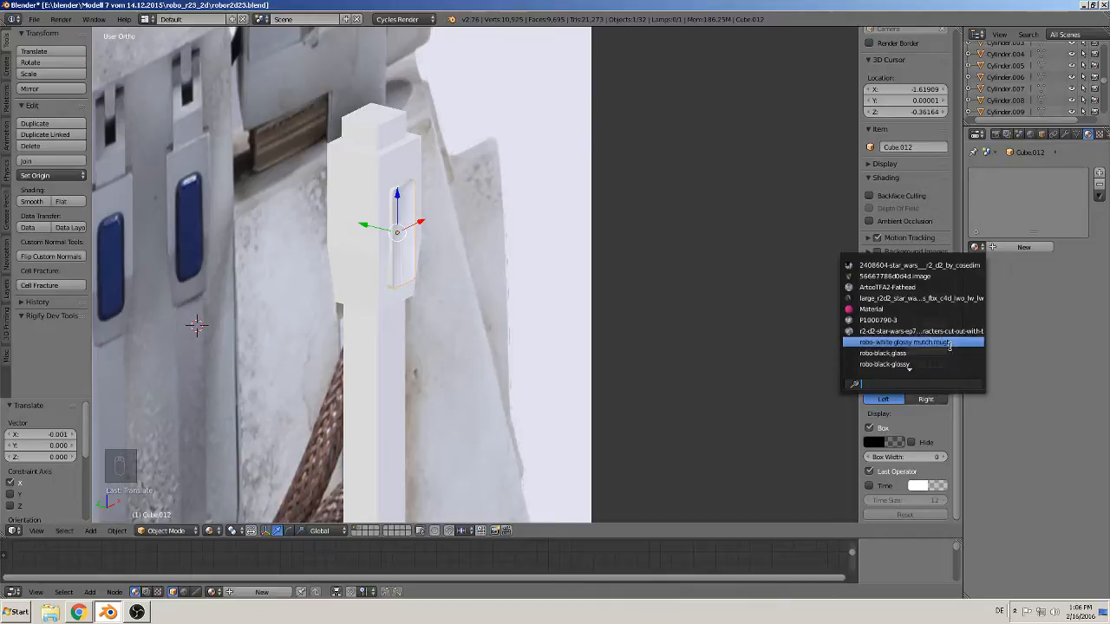
pyautogui.scroll(-3, 937, 349)
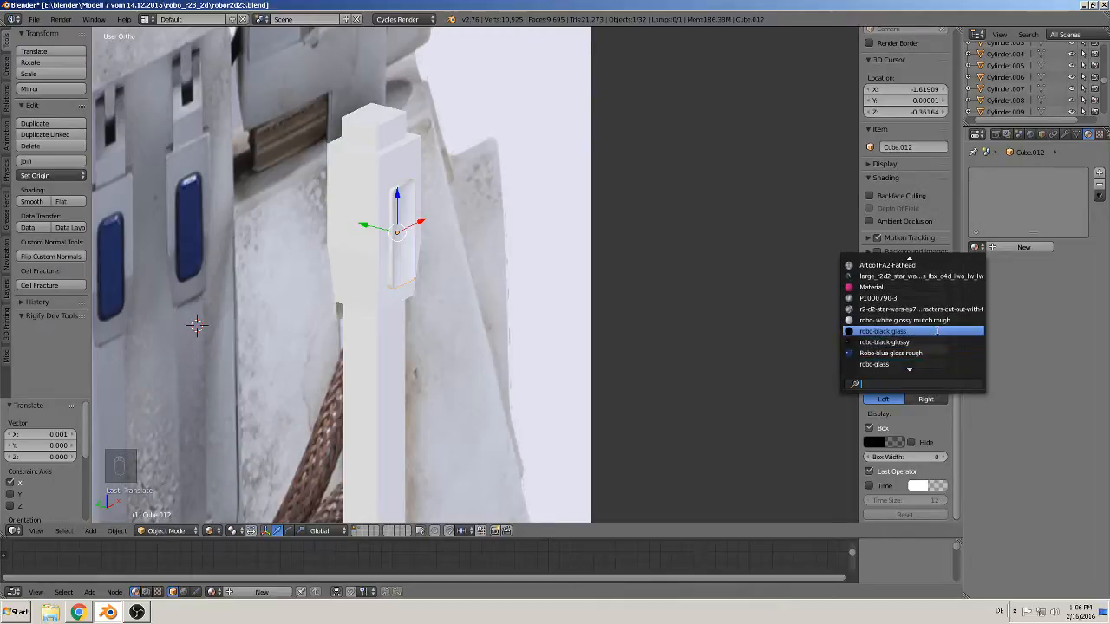
pyautogui.click(919, 355)
pyautogui.scroll(-3, 675, 304)
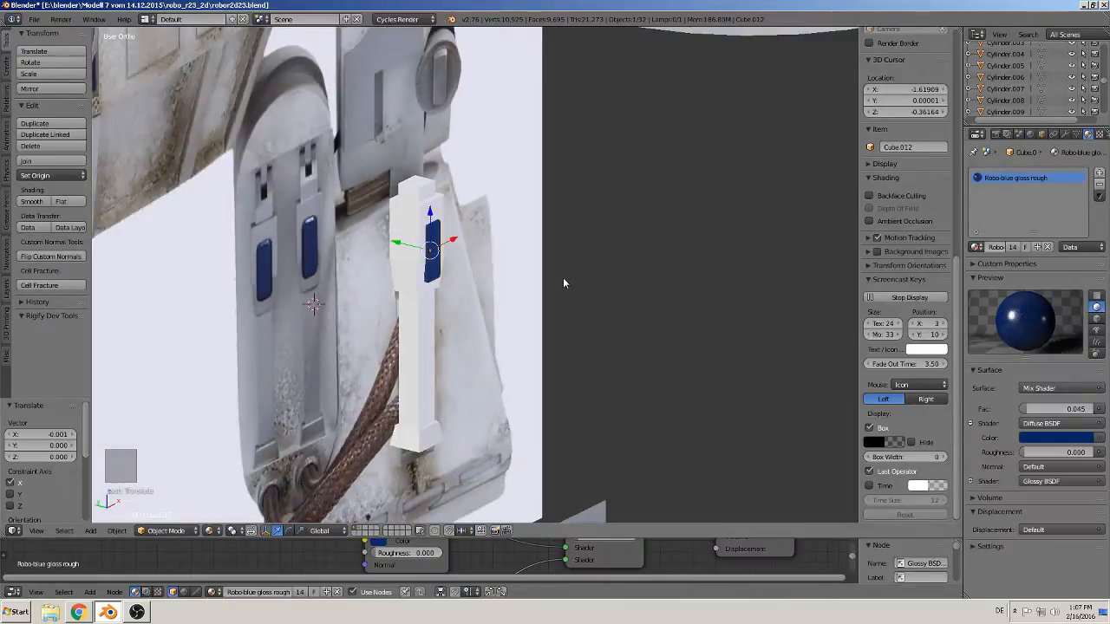
# Select the column with its housing and assign it the existing material robo-silver rough glossy
pyautogui.moveTo(562, 279); pyautogui.dragTo(519, 276, button='middle')
pyautogui.rightClick(415, 201)
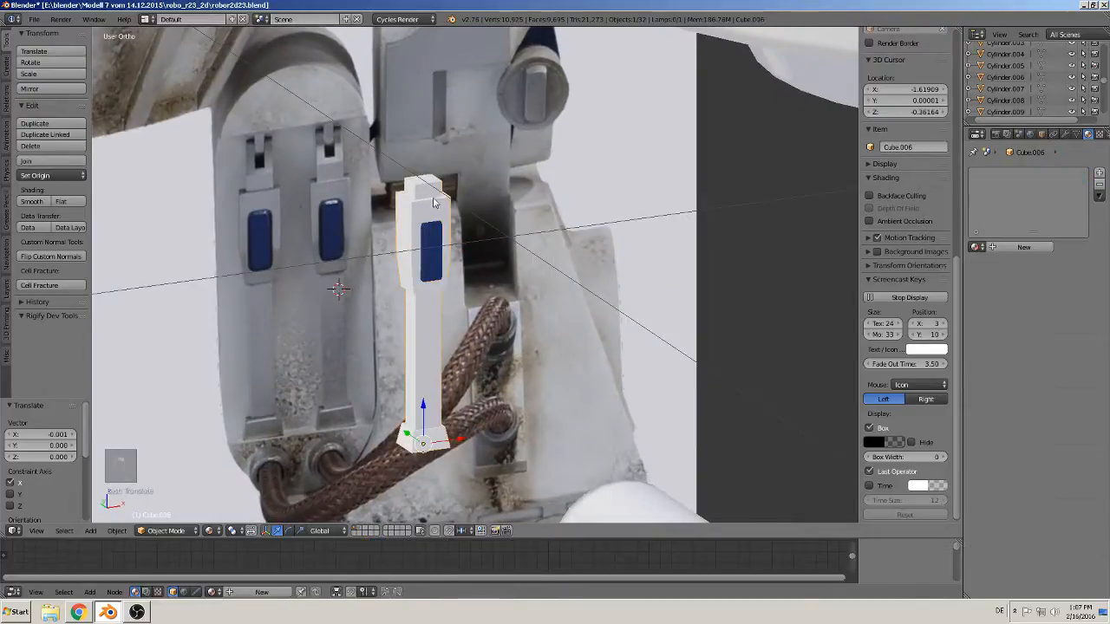
pyautogui.click(979, 248)
pyautogui.scroll(-4, 935, 344)
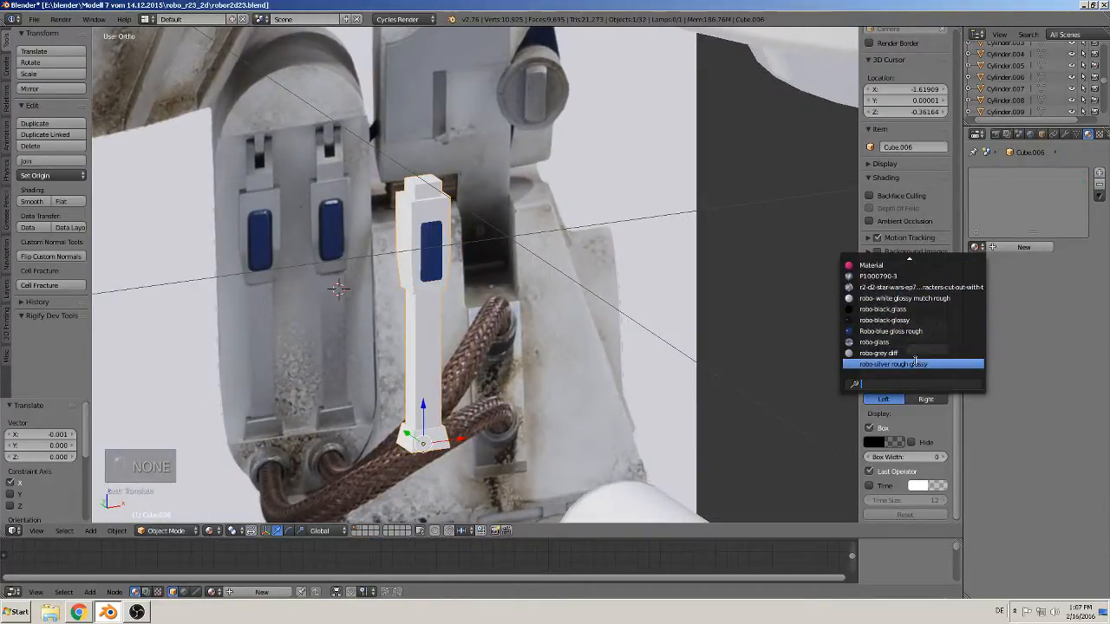
pyautogui.click(919, 363)
# Add the blue insert to the column selection and join both into one object
pyautogui.scroll(3, 560, 278)
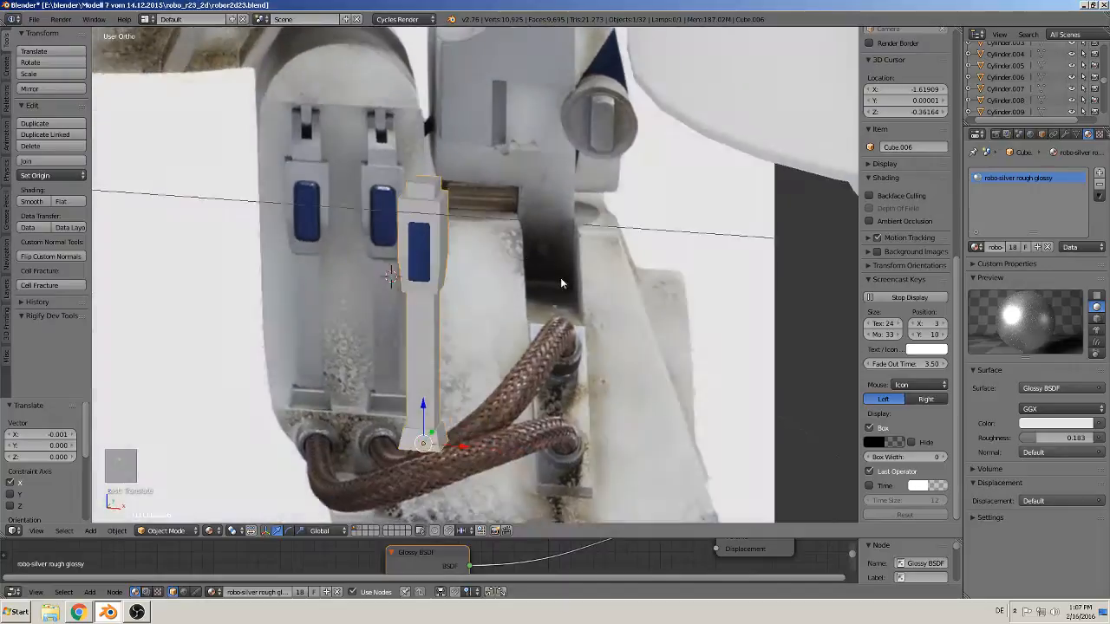
pyautogui.keyDown('shift'); pyautogui.rightClick(422, 245); pyautogui.keyUp('shift')
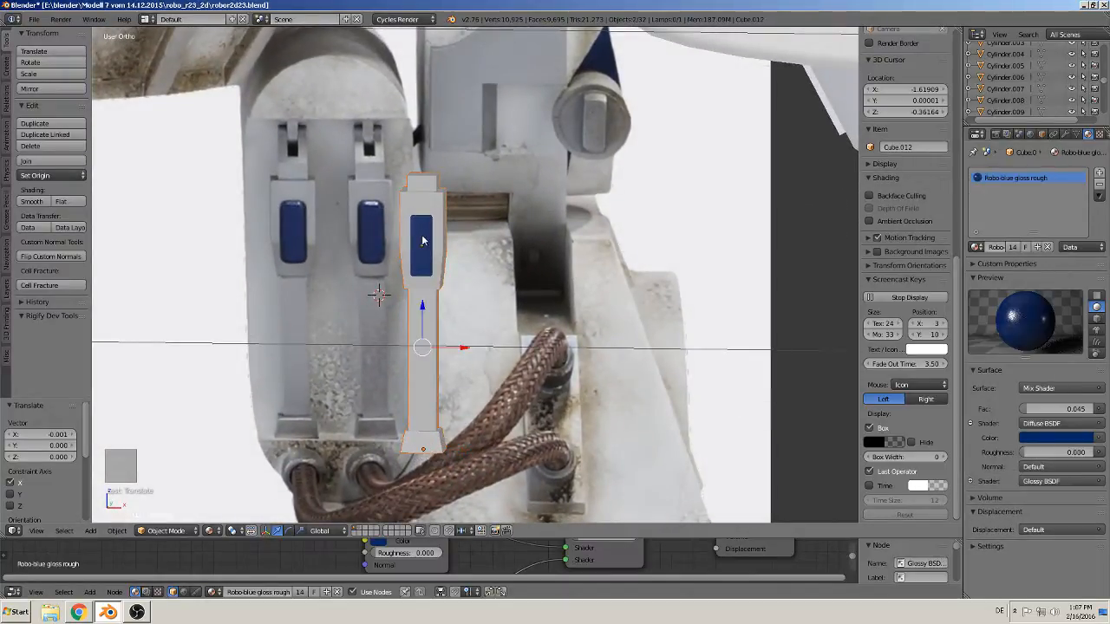
pyautogui.click(26, 161)
pyautogui.moveTo(389, 234); pyautogui.dragTo(398, 225, button='middle')
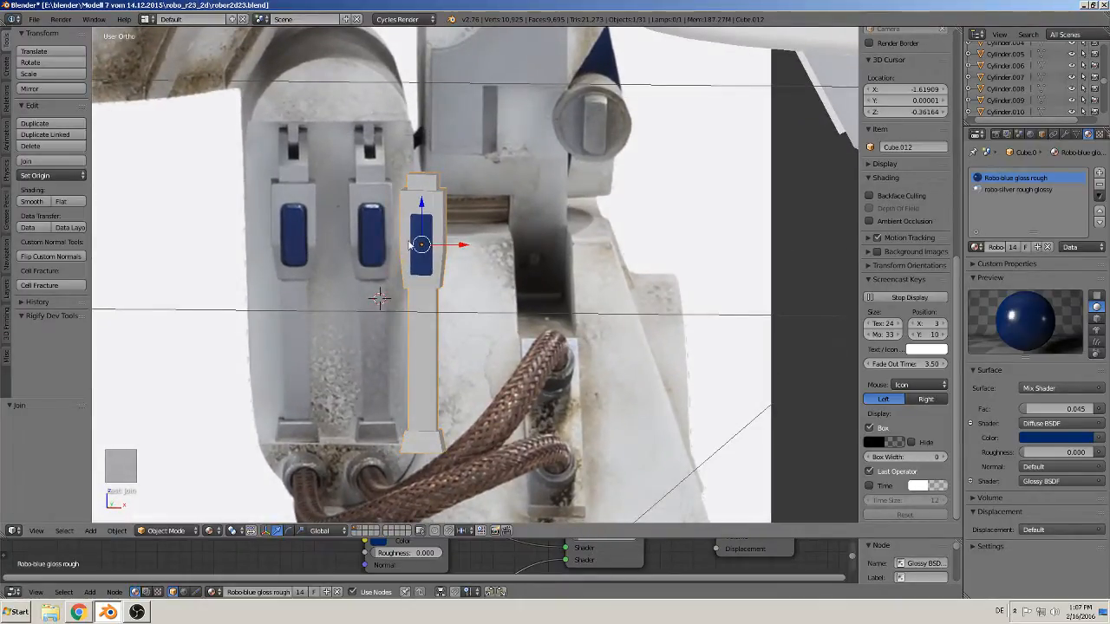
# Move the joined column -0.088 along Y in right view and lower it slightly, clear of the robot's other parts
pyautogui.moveTo(452, 137); pyautogui.dragTo(402, 191, button='middle')
pyautogui.press('KP_3')
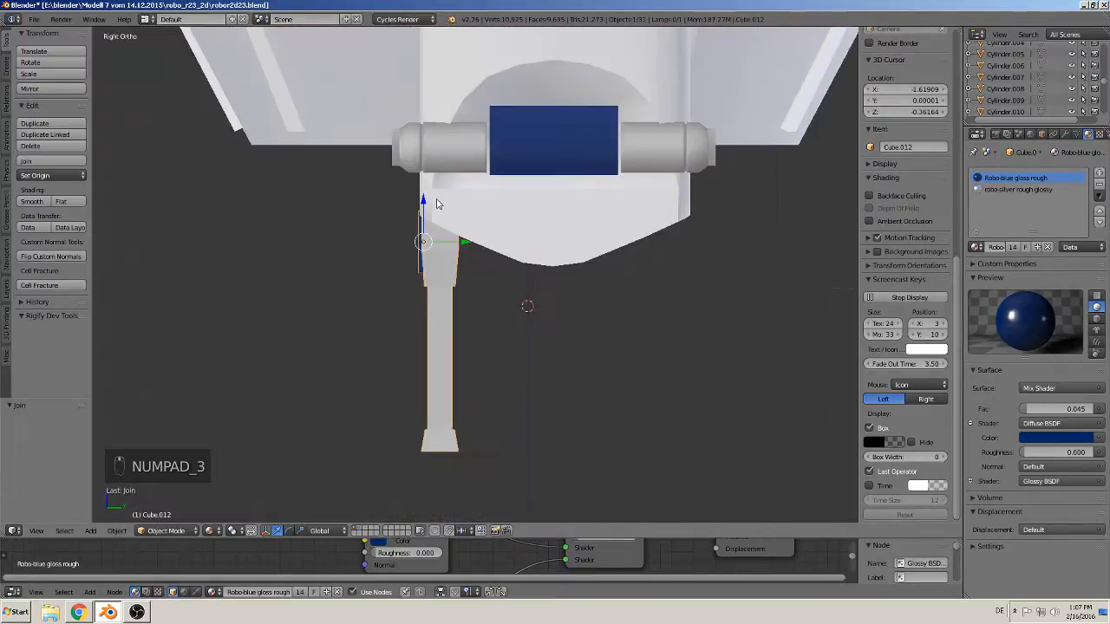
pyautogui.moveTo(466, 244); pyautogui.dragTo(248, 244)
pyautogui.keyDown('shift'); pyautogui.moveTo(248, 244); pyautogui.dragTo(458, 272, button='middle'); pyautogui.keyUp('shift')
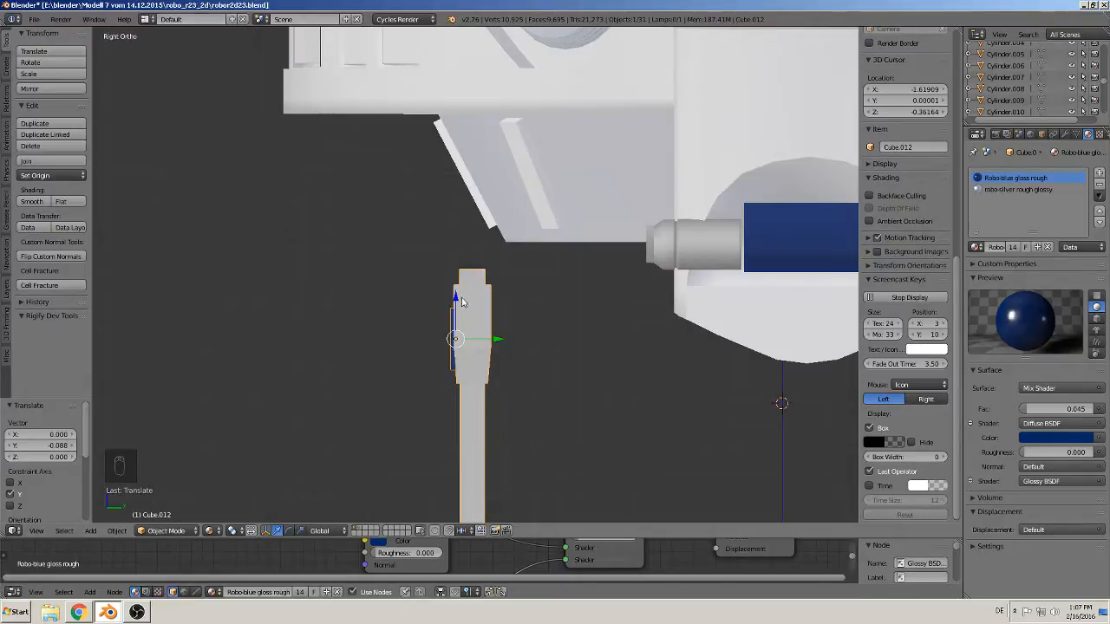
pyautogui.moveTo(459, 299); pyautogui.dragTo(462, 337)
pyautogui.keyDown('shift'); pyautogui.moveTo(490, 360); pyautogui.dragTo(488, 298, button='middle'); pyautogui.keyUp('shift')
# Place the 3D cursor just above the column's top peg in Edit Mode and add a circle with 24 vertices there
pyautogui.scroll(2, 441, 347)
pyautogui.press('Tab')
pyautogui.scroll(2, 416, 334)
pyautogui.press('a')
pyautogui.press('a')
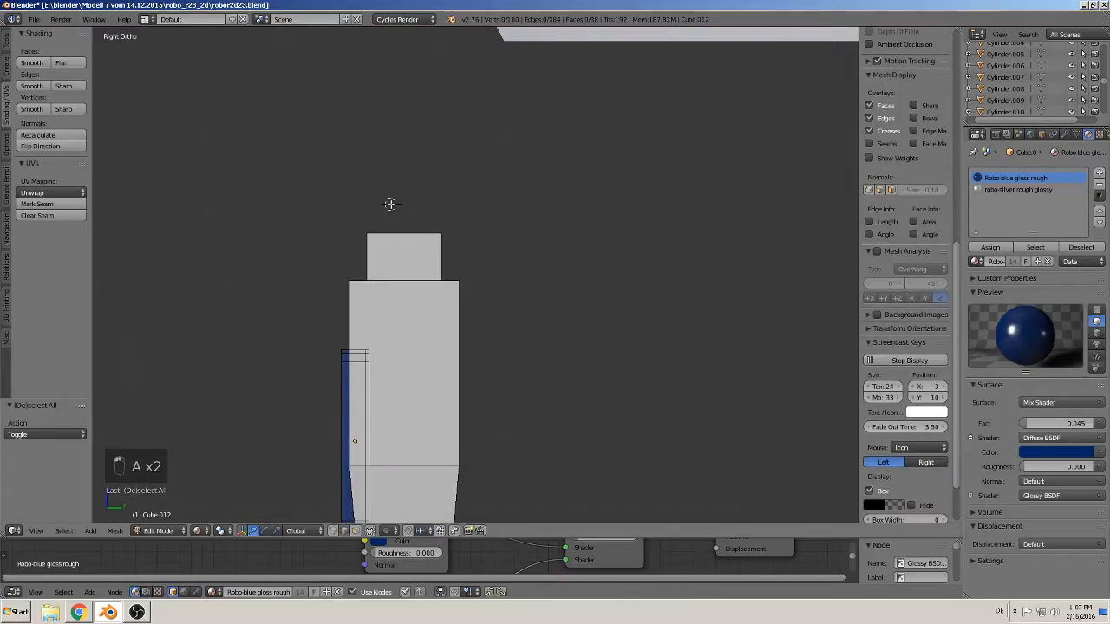
pyautogui.click(390, 204)
pyautogui.click(91, 530)
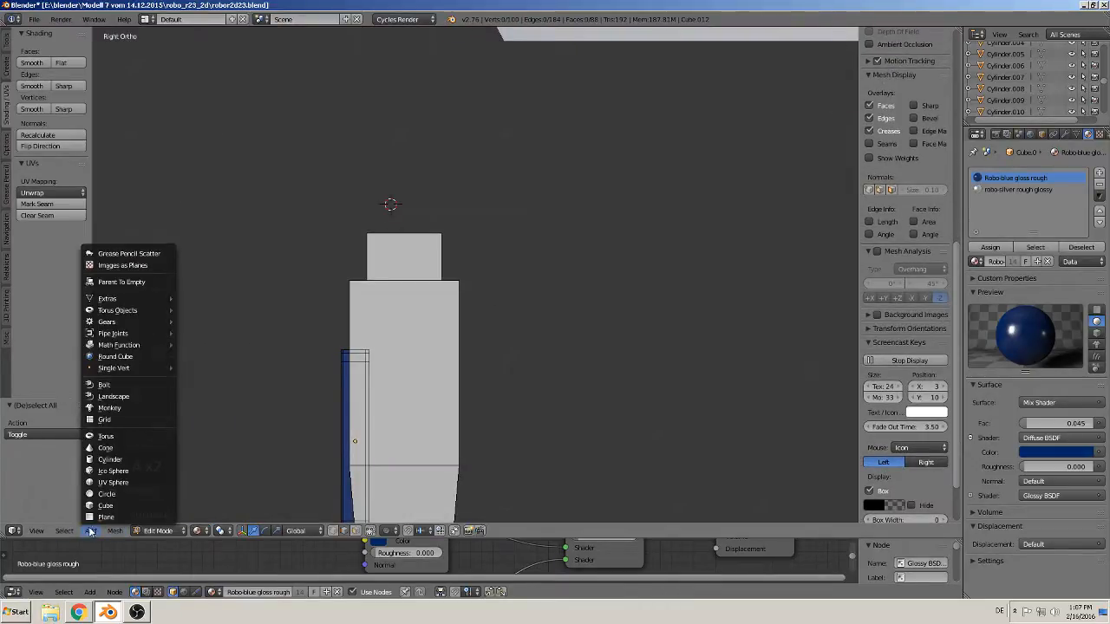
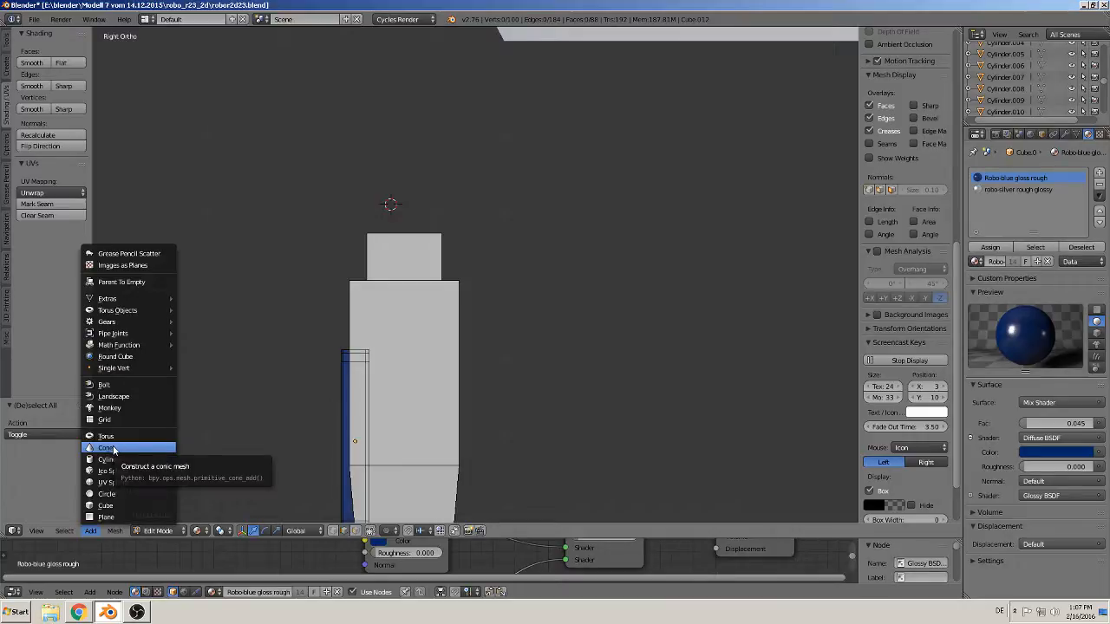
pyautogui.click(104, 494)
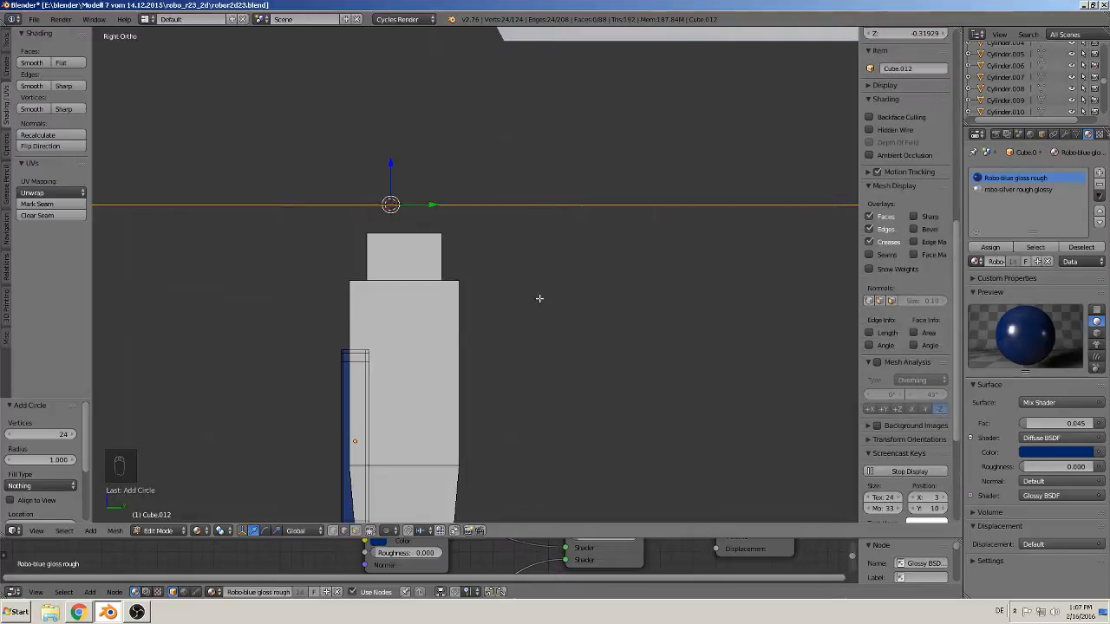
# Rotate the new circle 90° about the X axis and 90° about the Z axis so it faces the right view
pyautogui.press('r')
pyautogui.press('x')
pyautogui.press('9')
pyautogui.press('0')
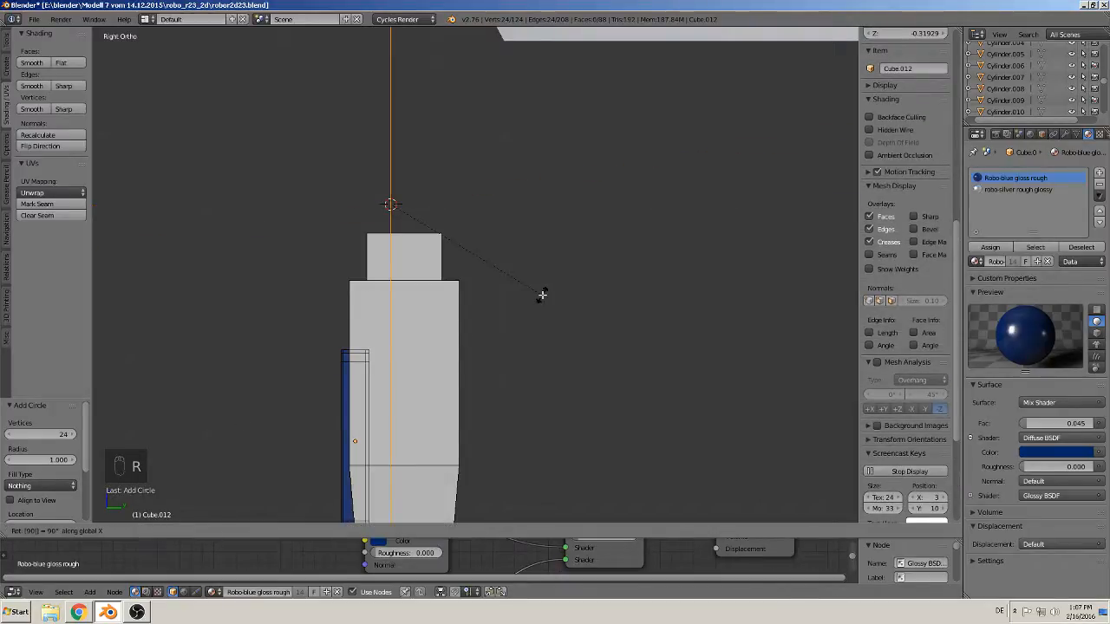
pyautogui.click(542, 295)
pyautogui.press('r')
pyautogui.press('z')
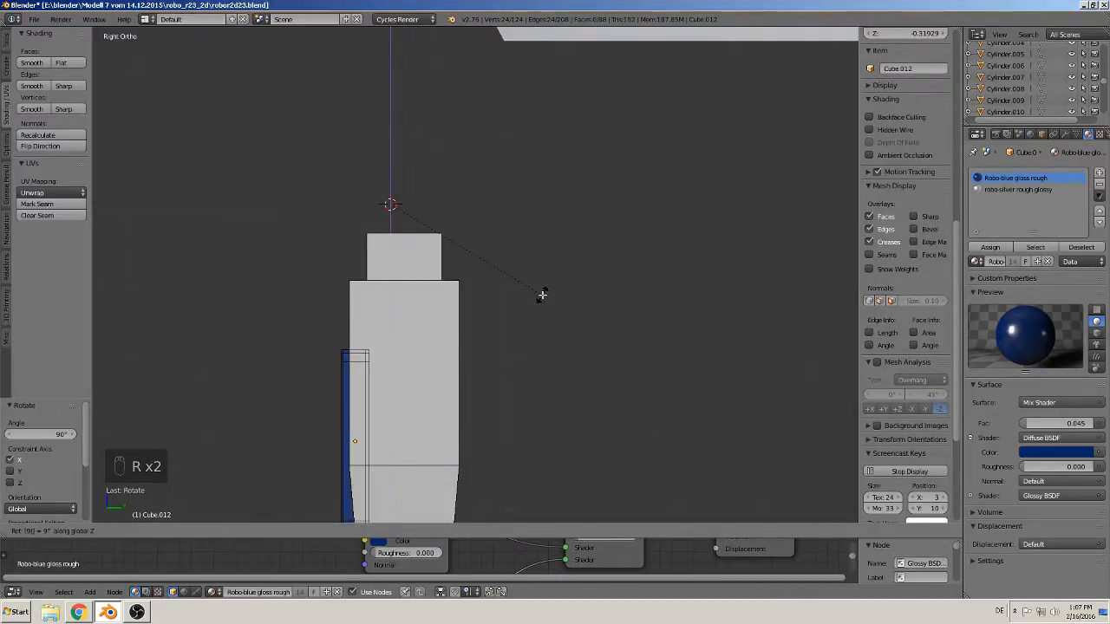
pyautogui.press('9')
pyautogui.press('0')
pyautogui.click(542, 294)
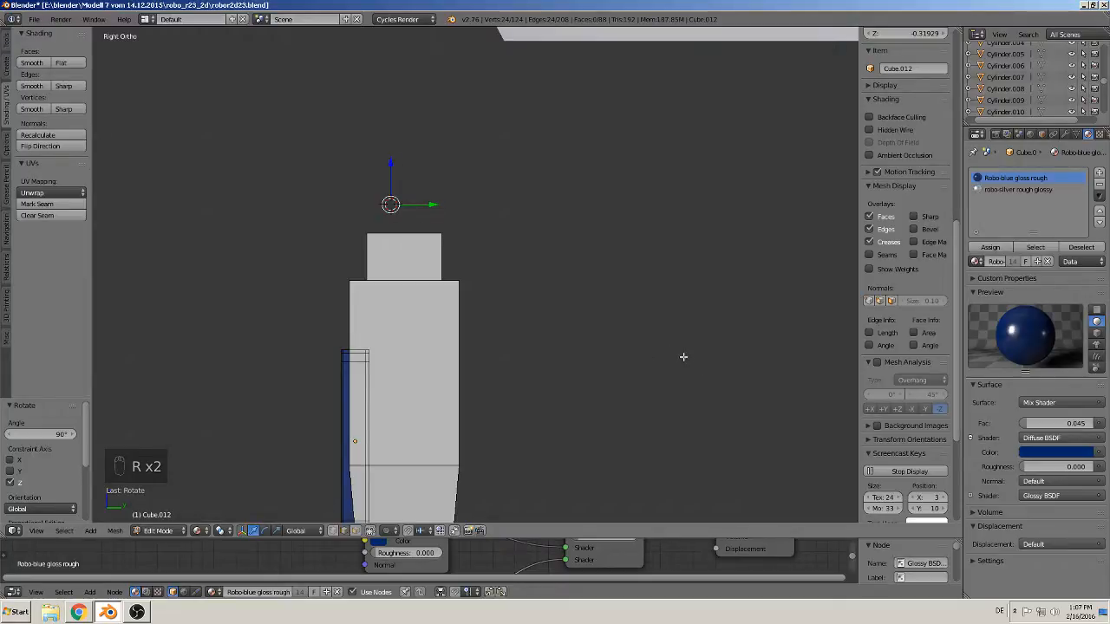
# Scale the circle down to about the top peg's width and centre it on the peg's upper edge
pyautogui.press('s')
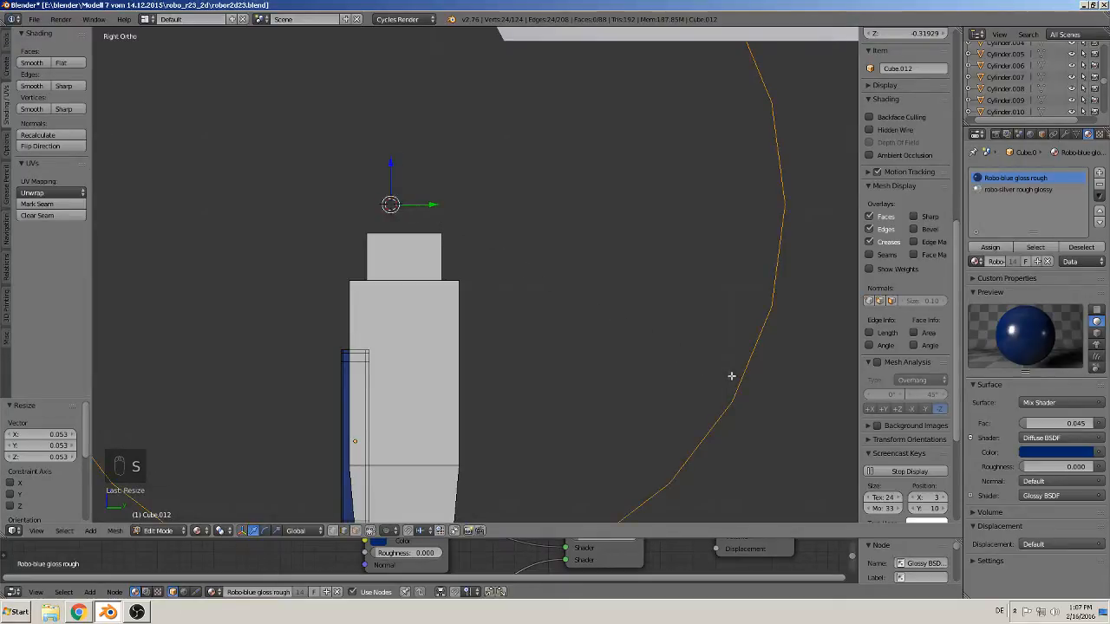
pyautogui.press('s')
pyautogui.click(418, 225)
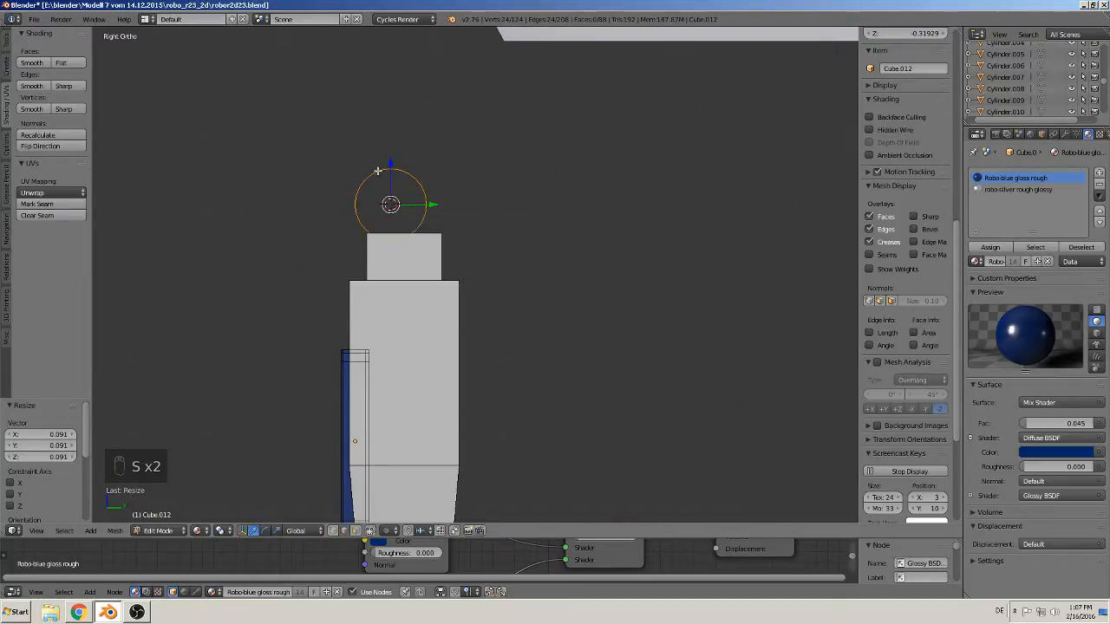
pyautogui.moveTo(388, 170); pyautogui.dragTo(438, 216)
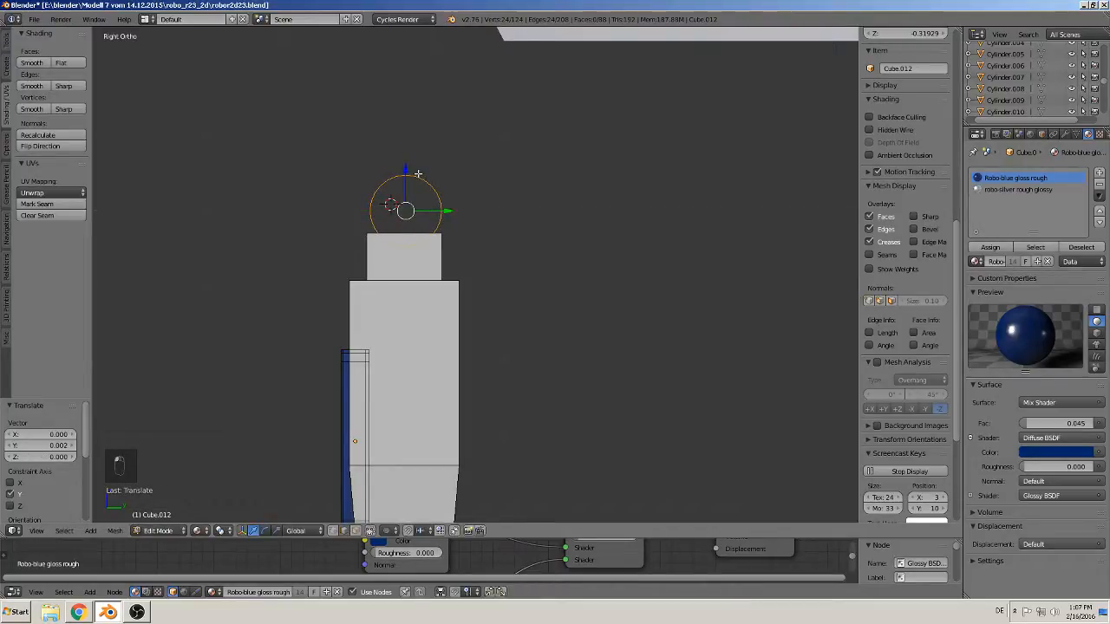
pyautogui.click(418, 173)
pyautogui.moveTo(406, 171); pyautogui.dragTo(405, 189)
pyautogui.moveTo(455, 232); pyautogui.dragTo(452, 232)
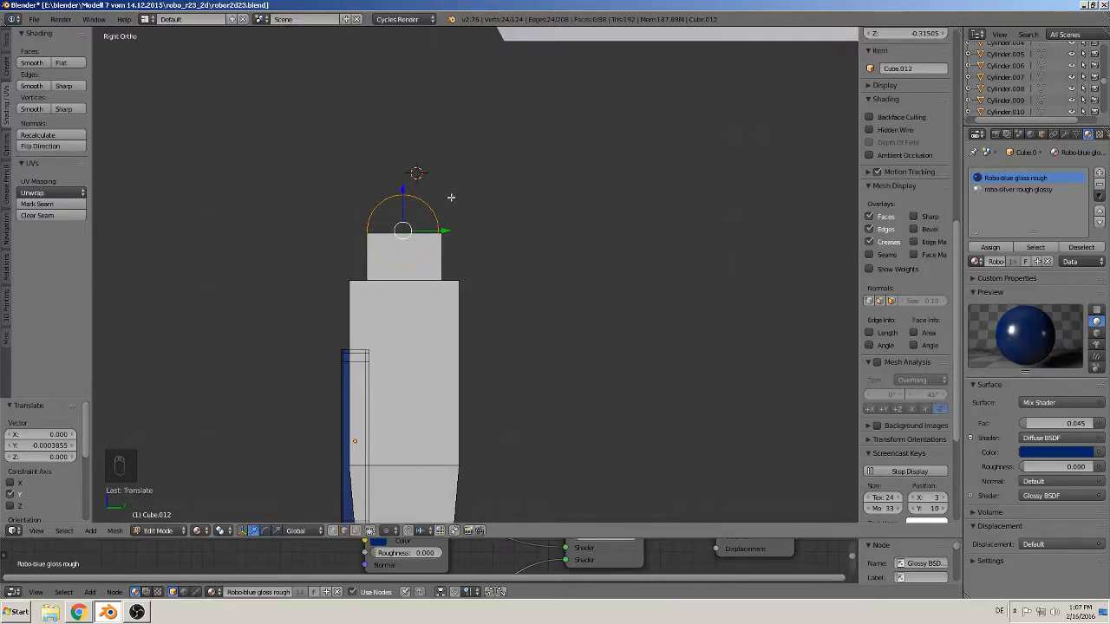
# Raise the circle about 0.007 along Z, clear of the peg
pyautogui.press('Tab')
pyautogui.scroll(2, 454, 272)
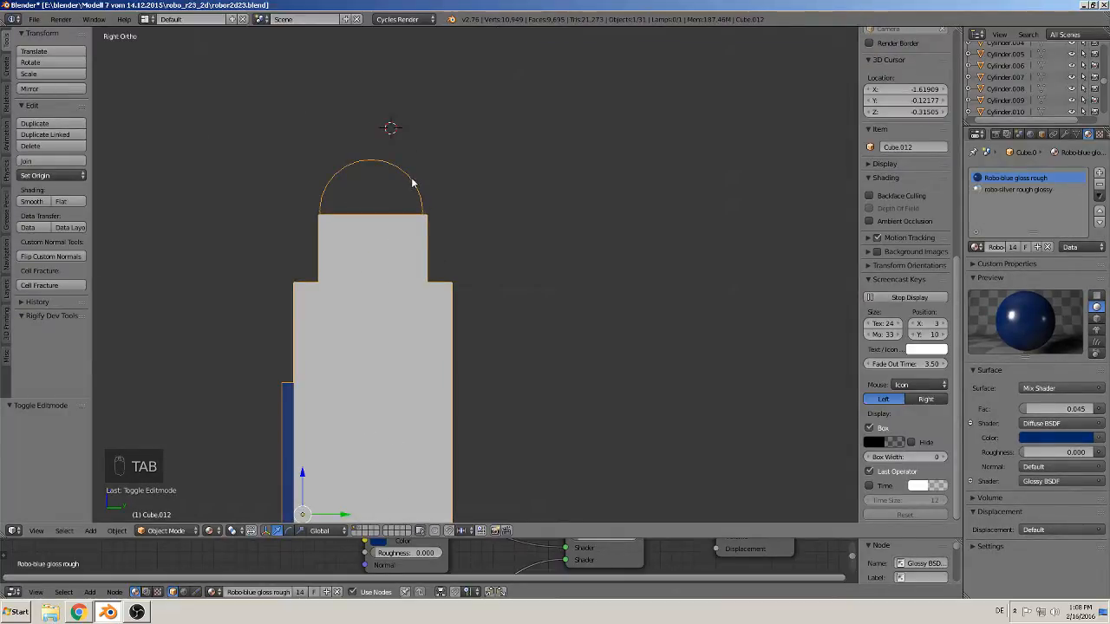
pyautogui.press('Tab')
pyautogui.moveTo(386, 184); pyautogui.dragTo(389, 98)
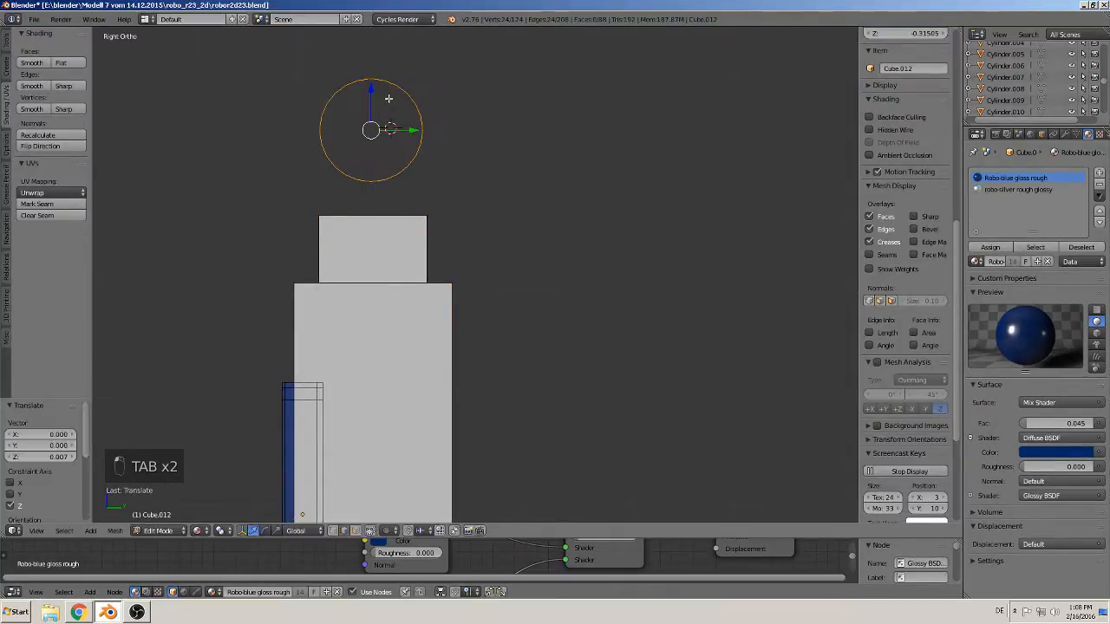
pyautogui.press('Tab')
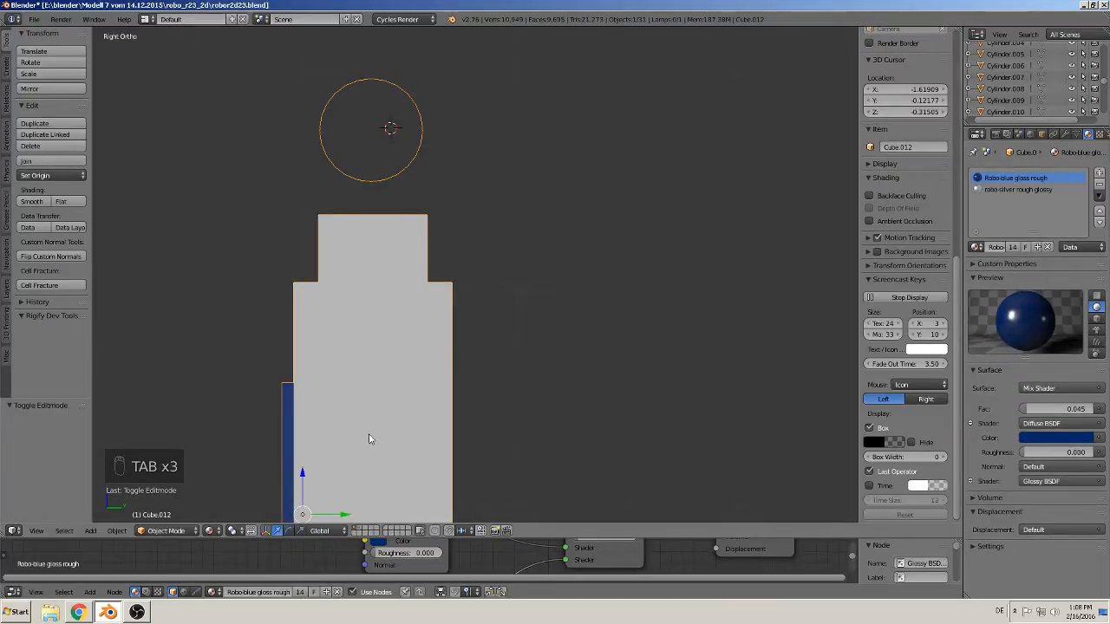
# Select the lower part of the circle and delete its edges
pyautogui.press('Tab')
pyautogui.press('a')
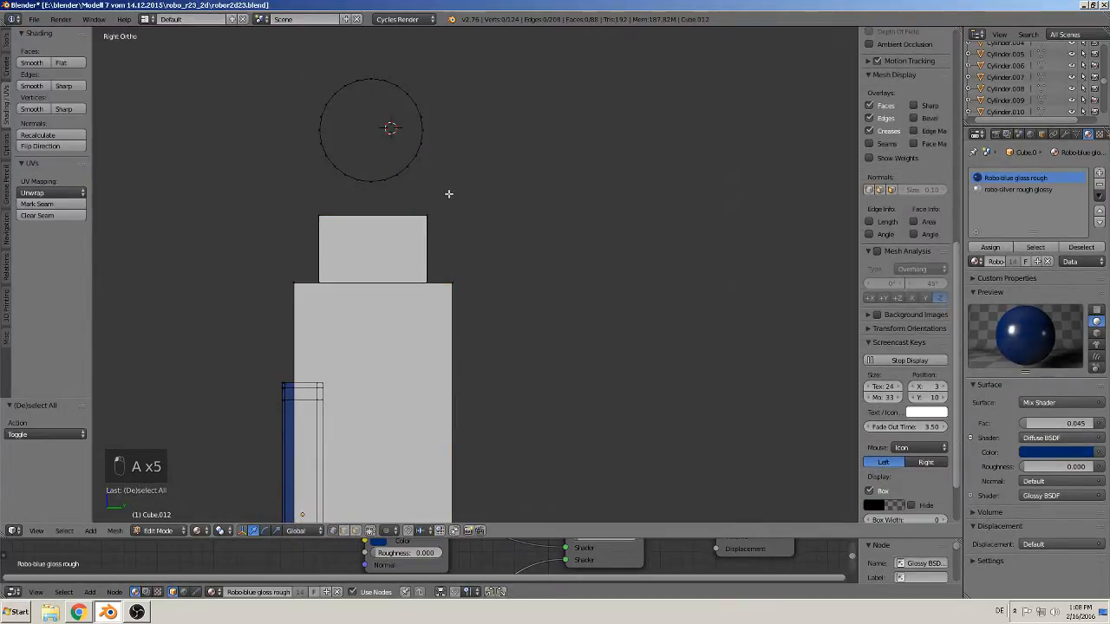
pyautogui.press('b')
pyautogui.moveTo(448, 194); pyautogui.dragTo(298, 137)
pyautogui.press('x')
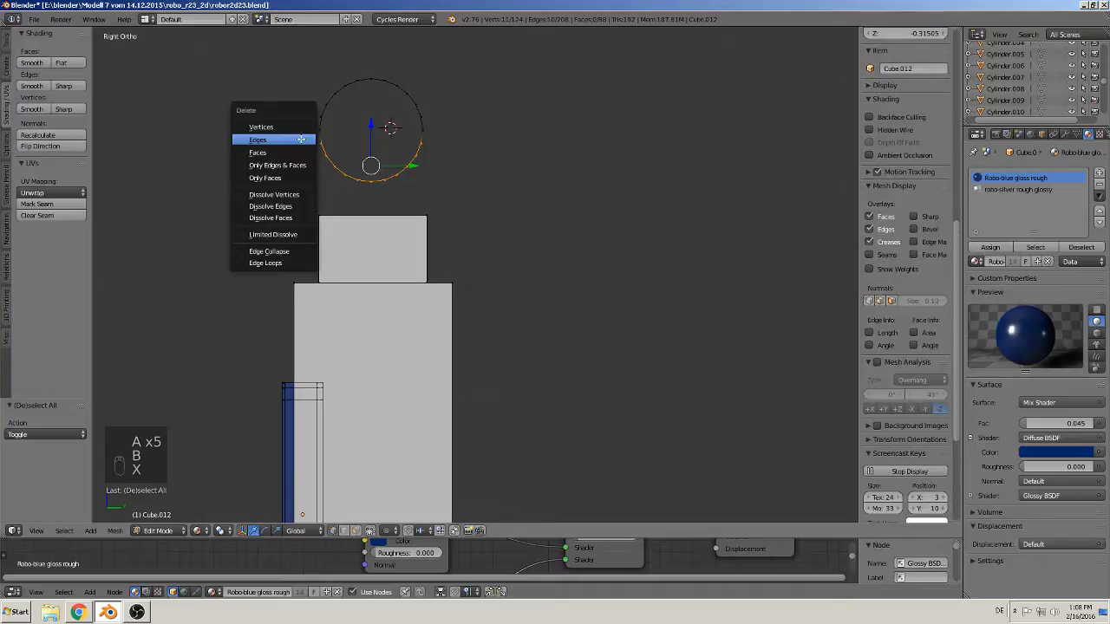
pyautogui.click(299, 137)
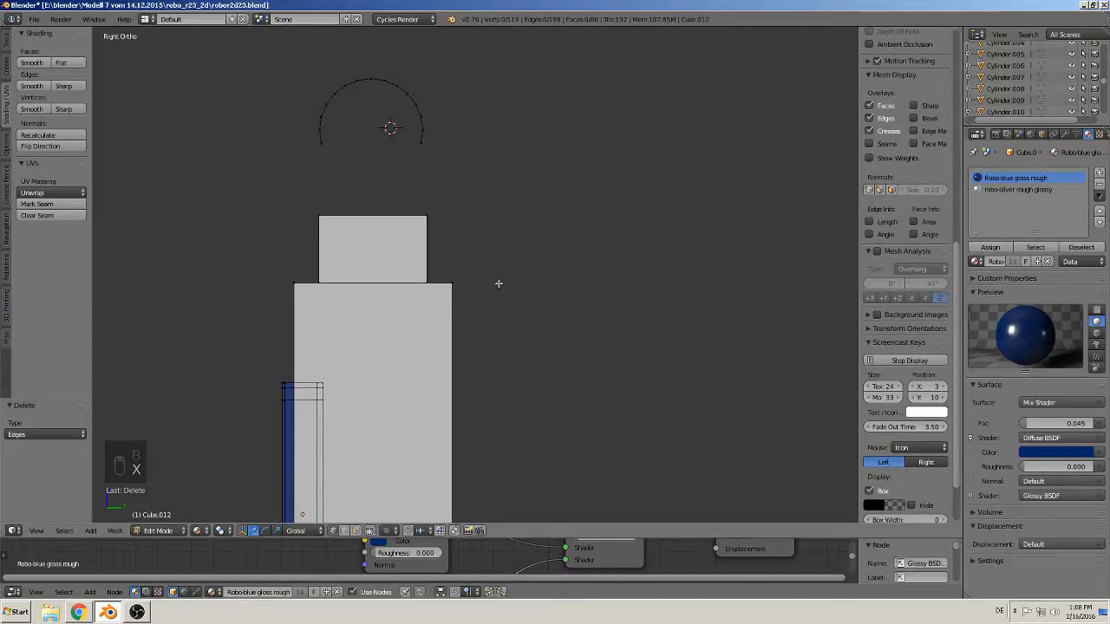
# Delete the vertices of the circle's rear half and the lowest leftover vertex, leaving a quarter arc at the front
pyautogui.press('b')
pyautogui.moveTo(454, 165); pyautogui.dragTo(378, 79)
pyautogui.press('x')
pyautogui.click(356, 64)
pyautogui.rightClick(321, 144)
pyautogui.press('x')
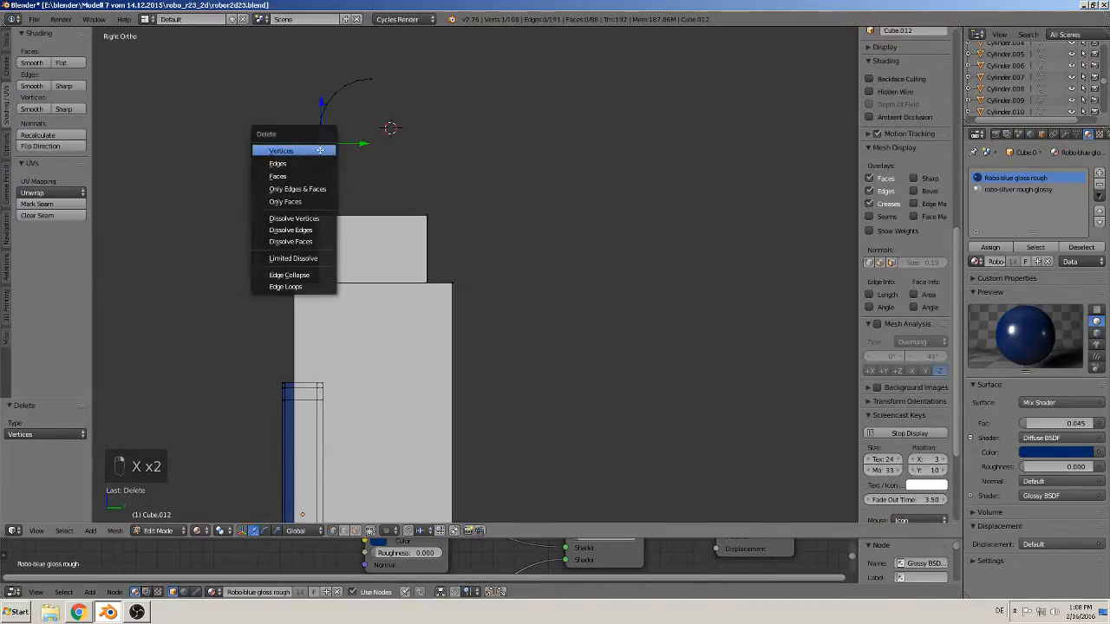
pyautogui.click(320, 145)
pyautogui.press('Tab')
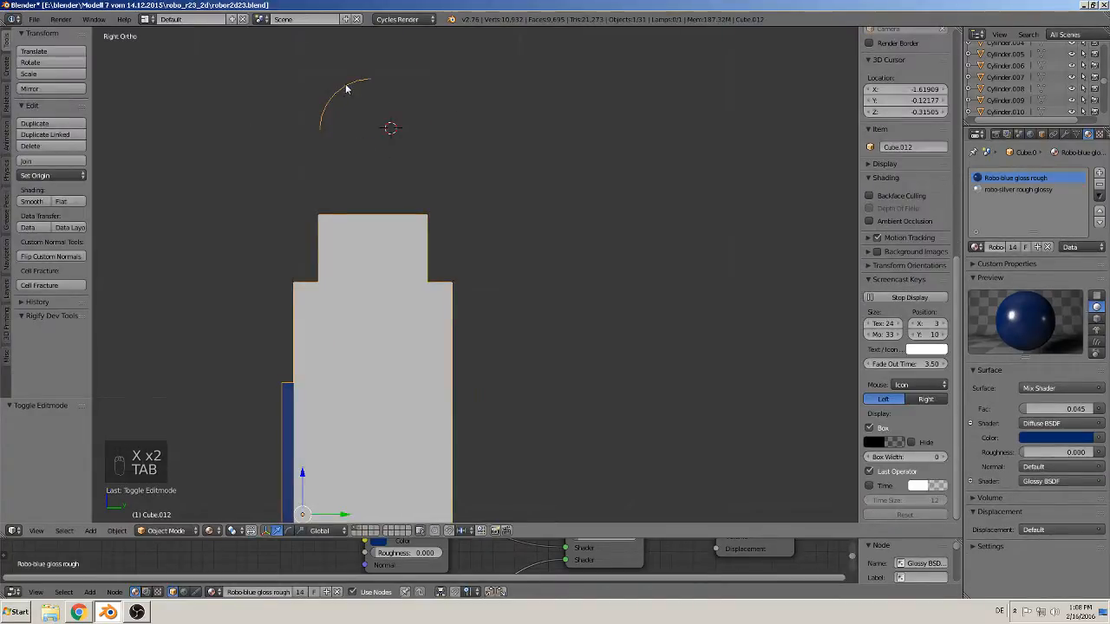
# Select the linked quarter arc and lower it about 0.008 along Z onto the peg's front upper corner
pyautogui.press('Tab')
pyautogui.press('l')
pyautogui.press('`')
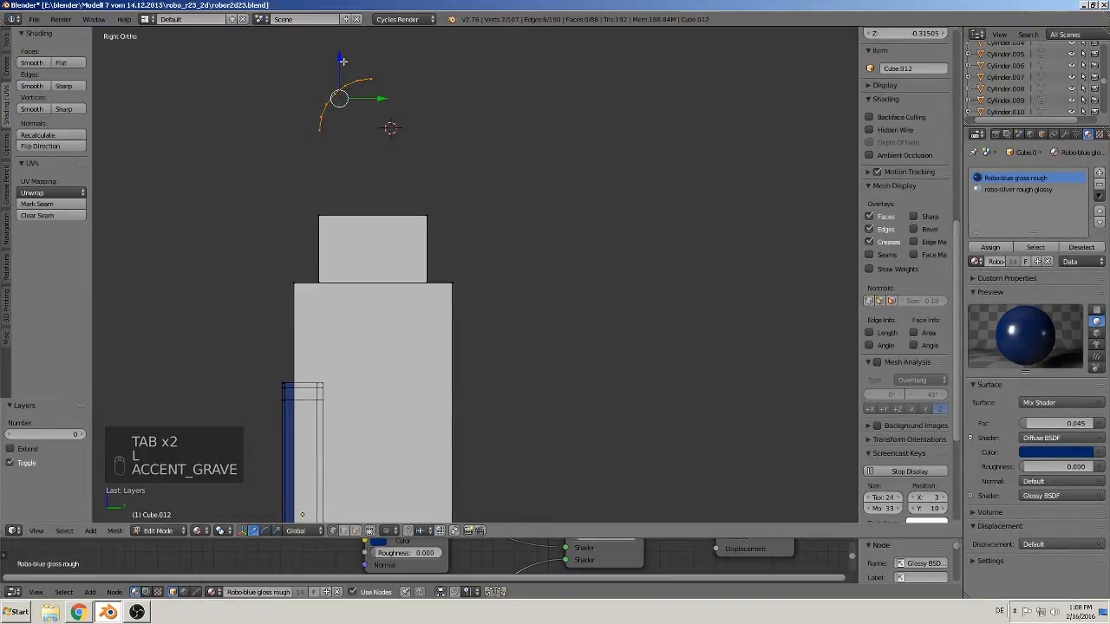
pyautogui.moveTo(344, 64); pyautogui.dragTo(350, 142)
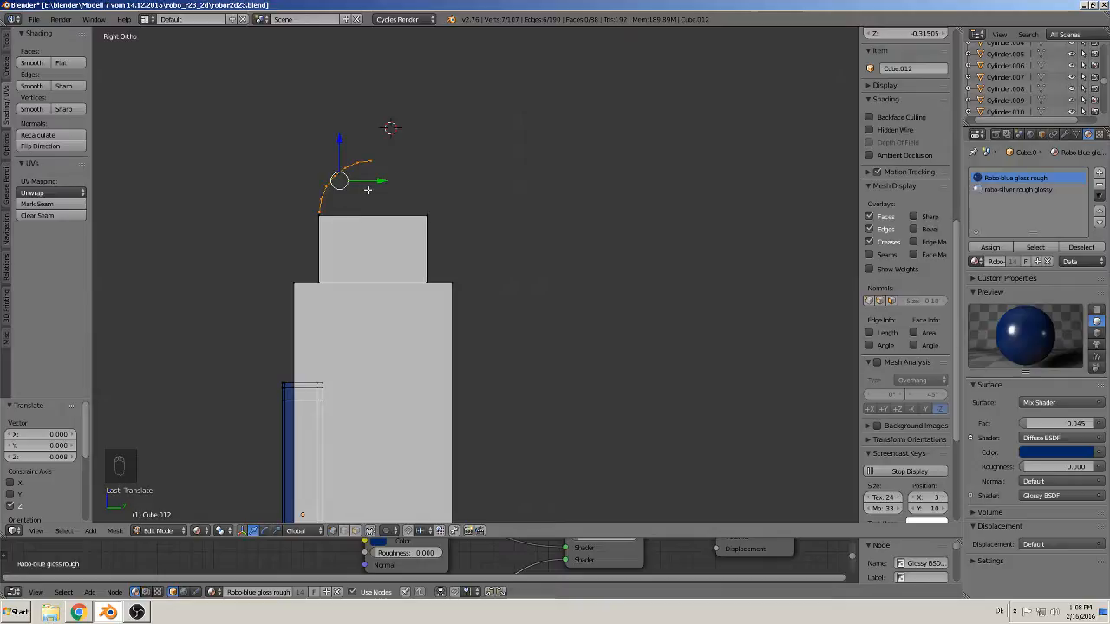
# Extrude the arc's upper end about 0.005 along Y to the peg's rear edge and about 0.005 down to just above the peg
pyautogui.rightClick(374, 160)
pyautogui.press('e')
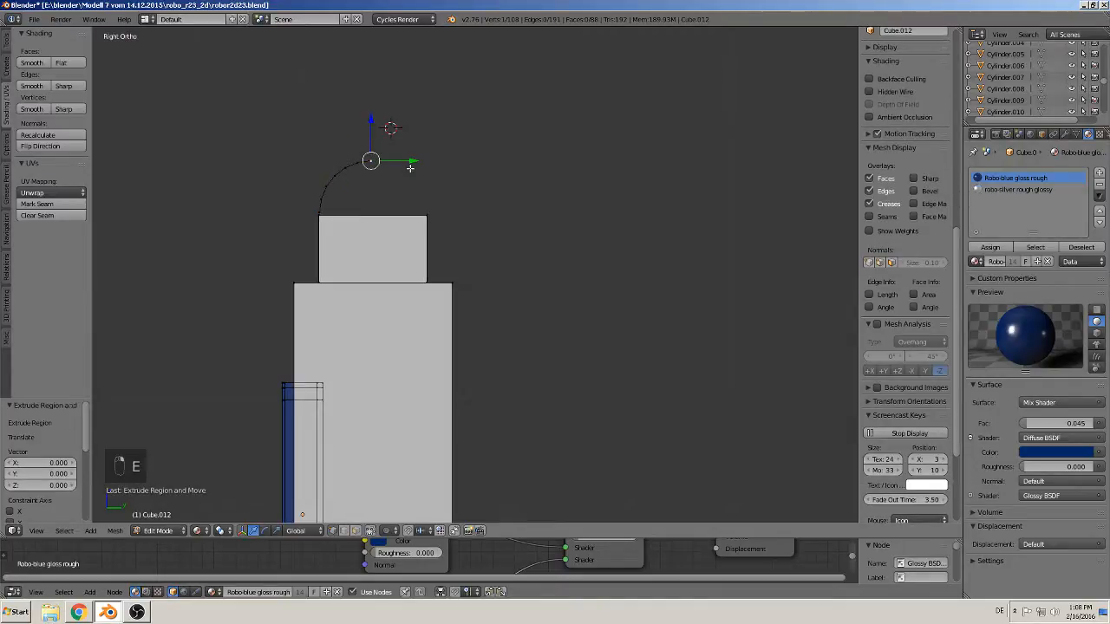
pyautogui.press('y')
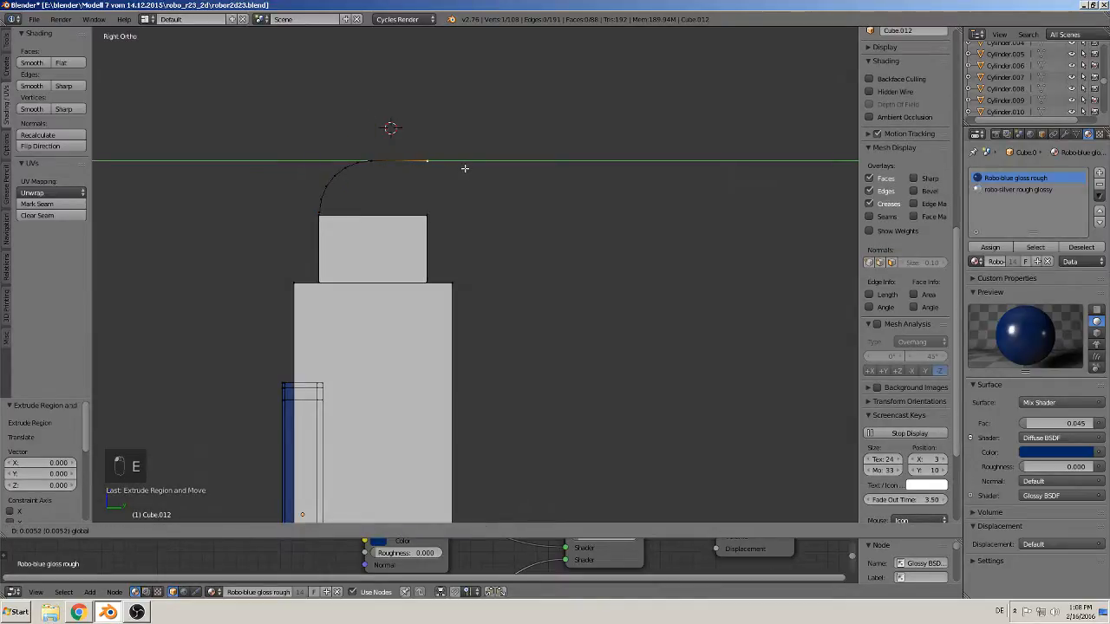
pyautogui.moveTo(465, 167); pyautogui.dragTo(463, 168)
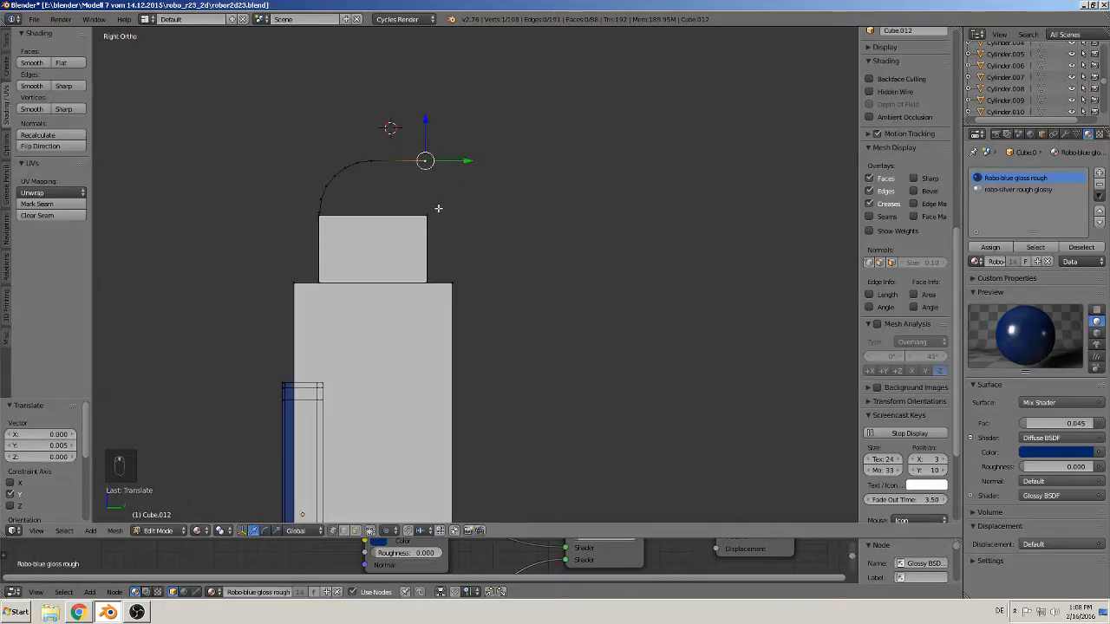
pyautogui.moveTo(439, 209)
pyautogui.mouseDown(button='middle')
pyautogui.moveTo(456, 220)
pyautogui.moveTo(446, 214)
pyautogui.mouseUp(button='middle')
pyautogui.press('KP_1')
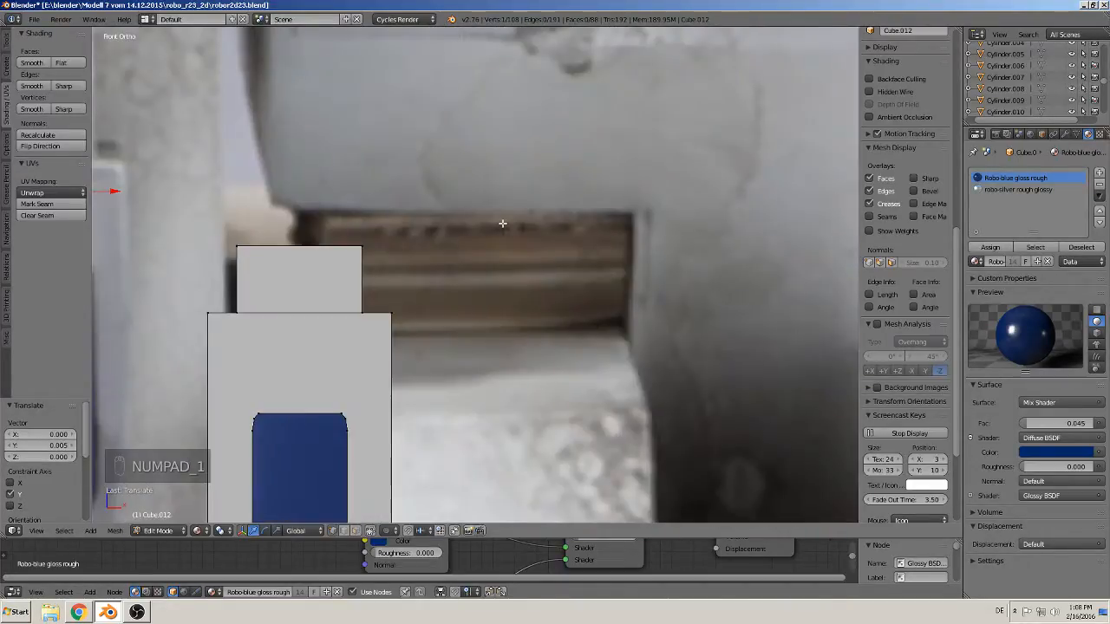
pyautogui.press('Up')
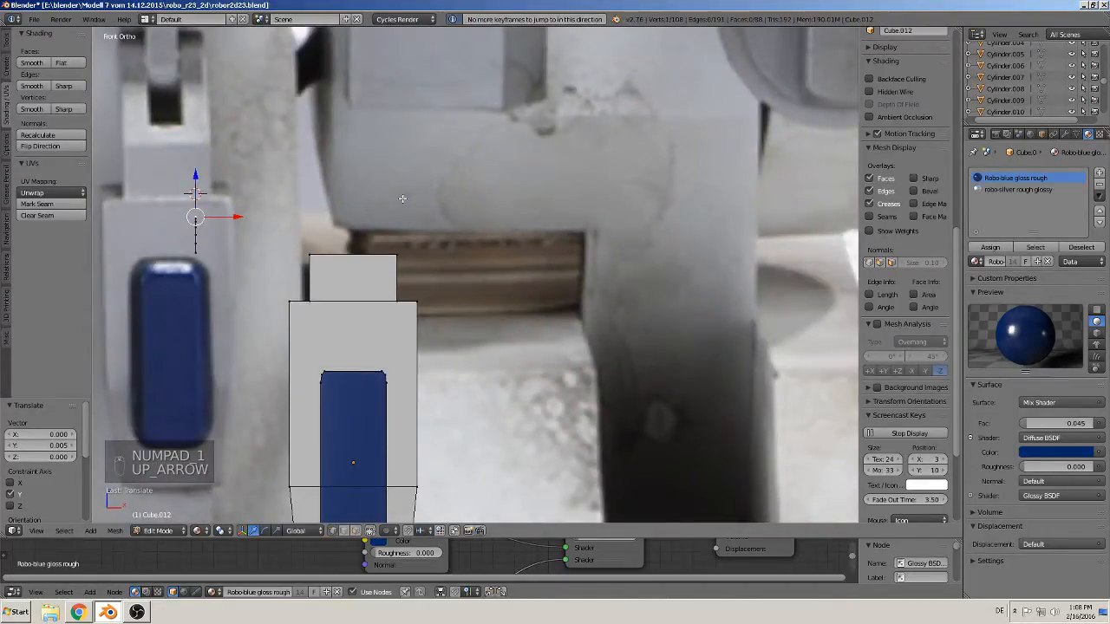
pyautogui.press('KP_2')
pyautogui.press('KP_3')
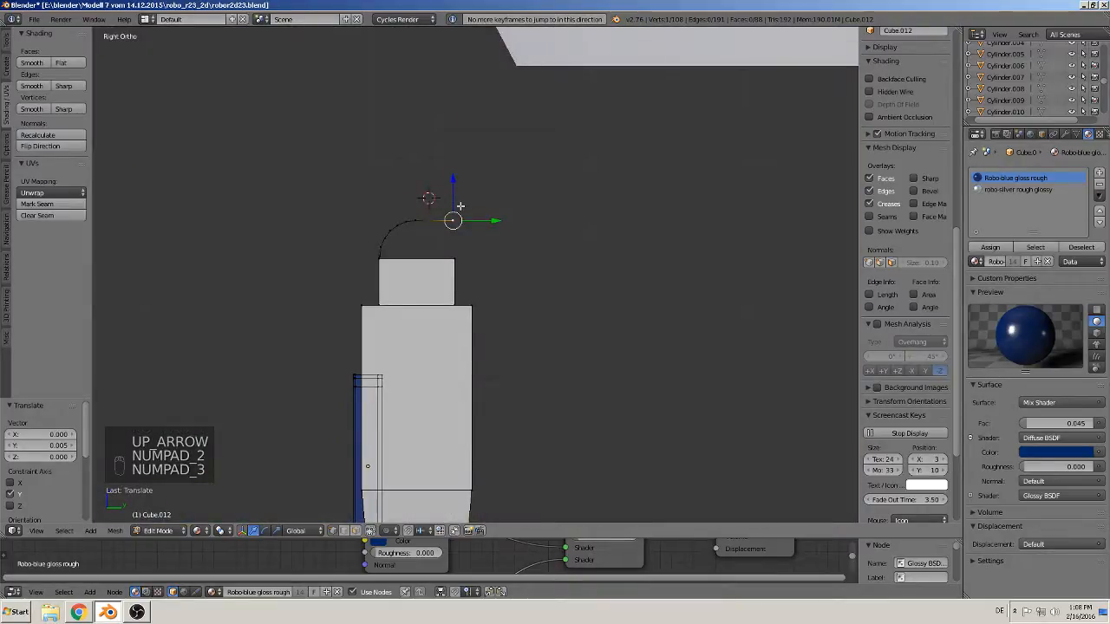
pyautogui.press('e')
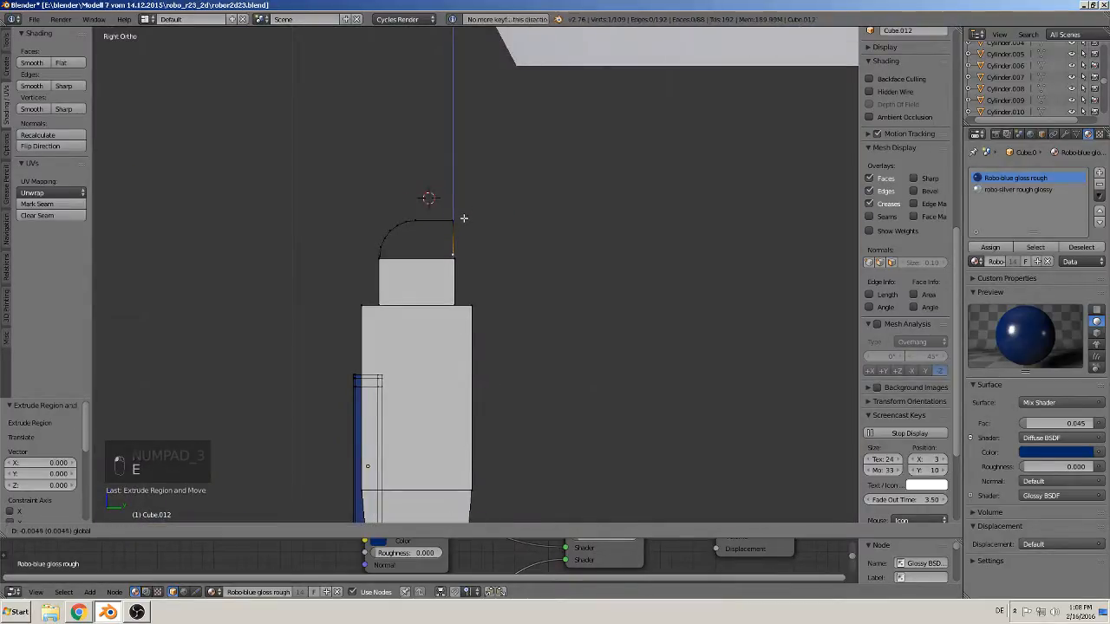
pyautogui.moveTo(464, 219); pyautogui.dragTo(463, 220)
# Join the profile's two open lower ends with an edge and fill the closed outline with a face
pyautogui.scroll(3, 450, 277)
pyautogui.keyDown('shift'); pyautogui.moveTo(314, 280); pyautogui.dragTo(400, 257, button='middle'); pyautogui.keyUp('shift')
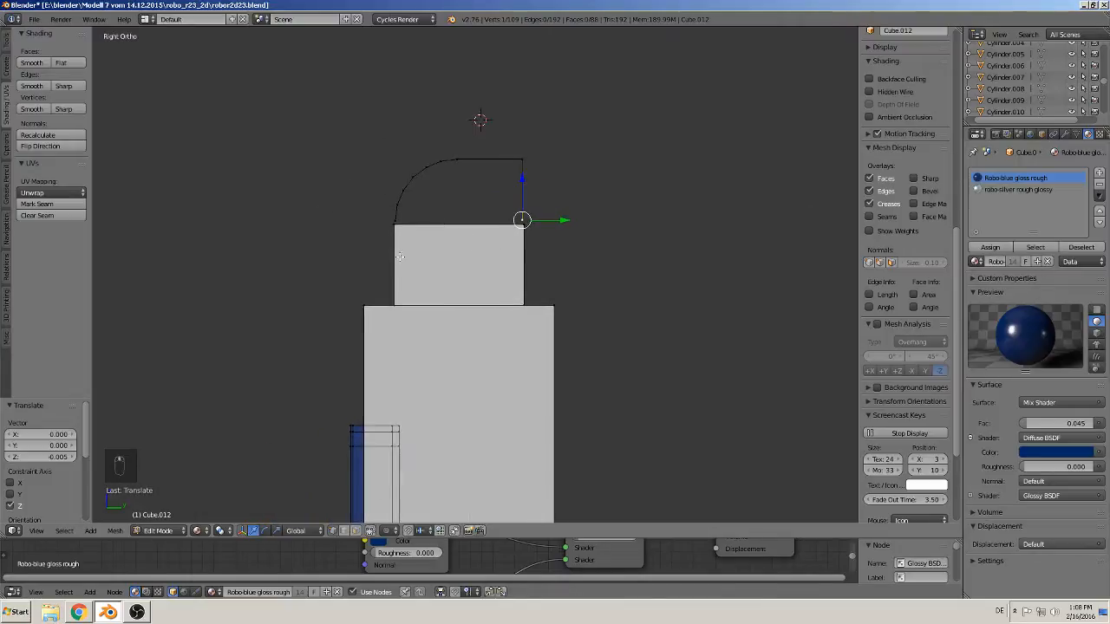
pyautogui.scroll(2, 399, 257)
pyautogui.keyDown('shift'); pyautogui.rightClick(361, 195); pyautogui.keyUp('shift')
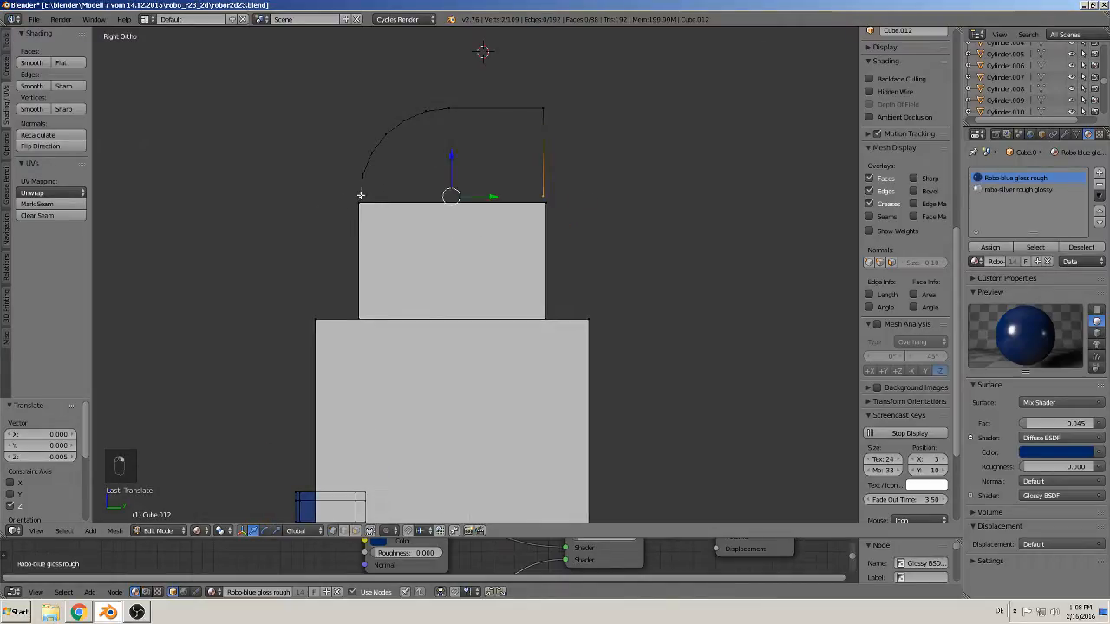
pyautogui.press('f')
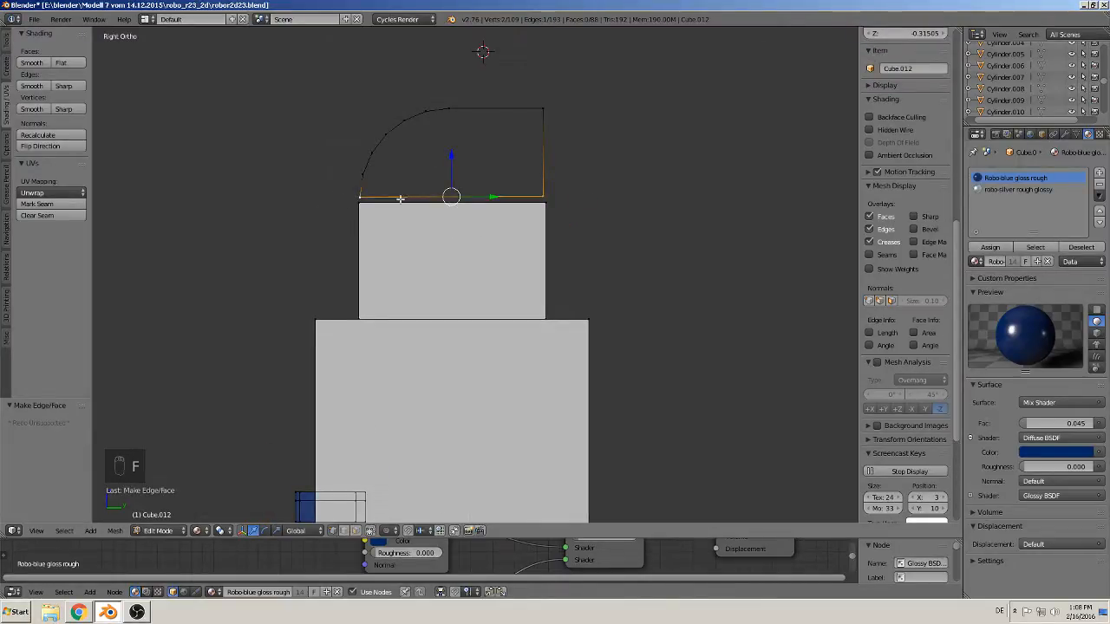
pyautogui.press('a')
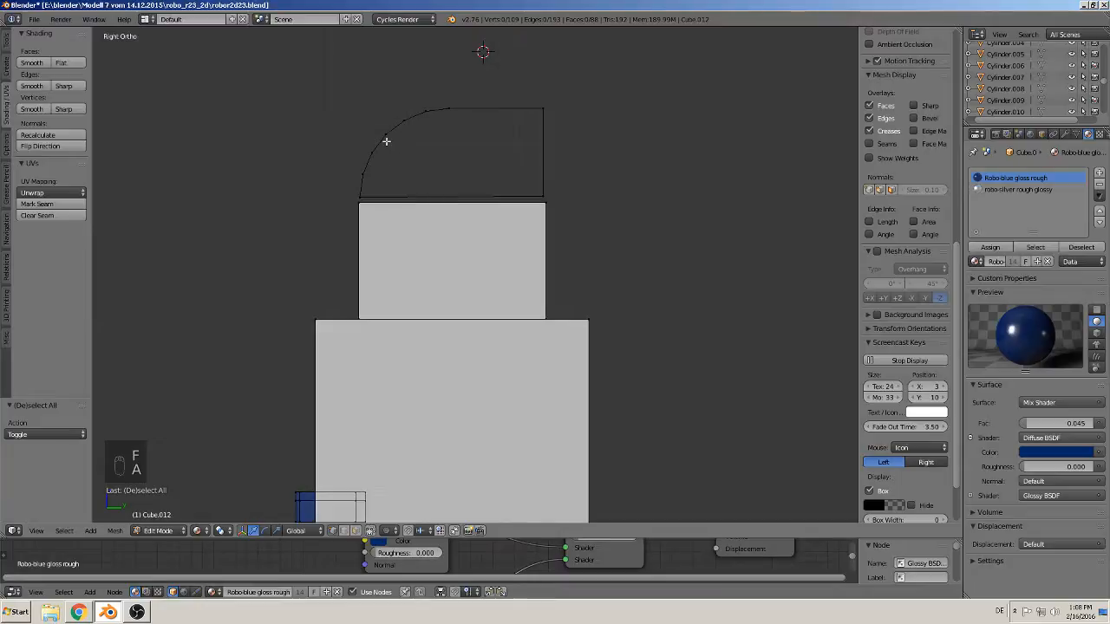
pyautogui.press('l')
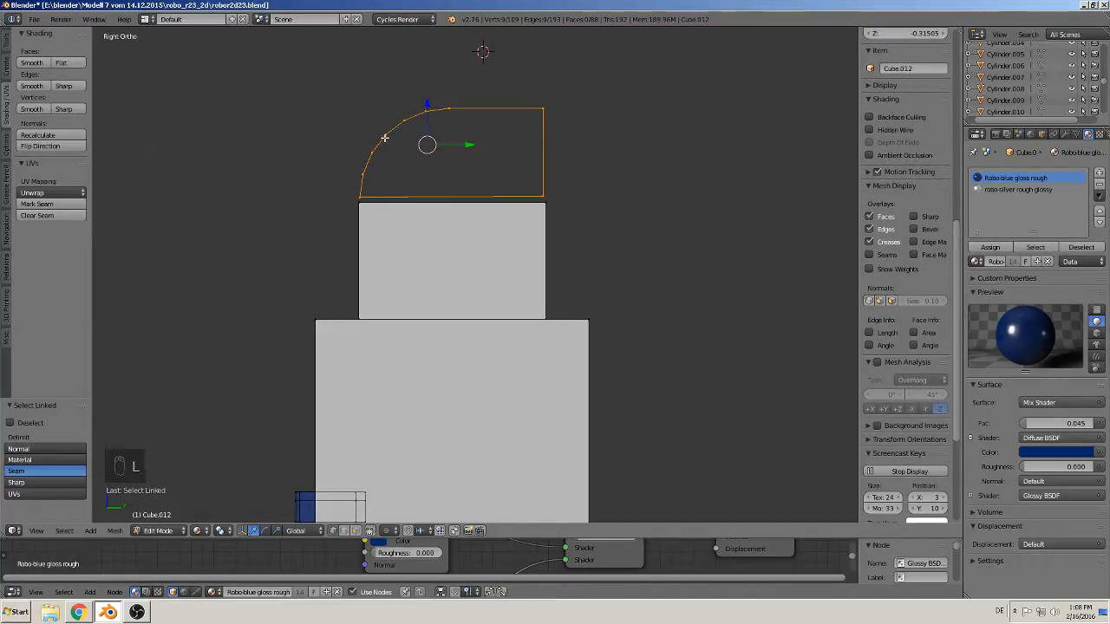
pyautogui.press('f')
# Move the filled profile about 0.015 along X in top view to align it with the peg's near side edge
pyautogui.moveTo(437, 190); pyautogui.dragTo(496, 215, button='middle')
pyautogui.press('KP_7')
pyautogui.scroll(-4, 498, 216)
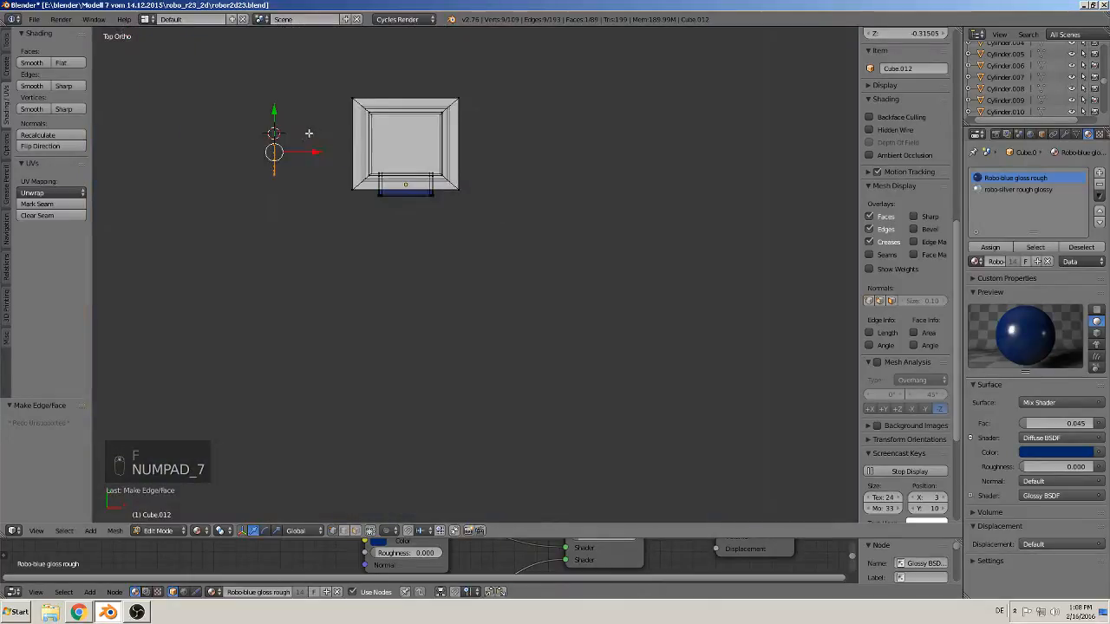
pyautogui.moveTo(306, 153); pyautogui.dragTo(377, 159)
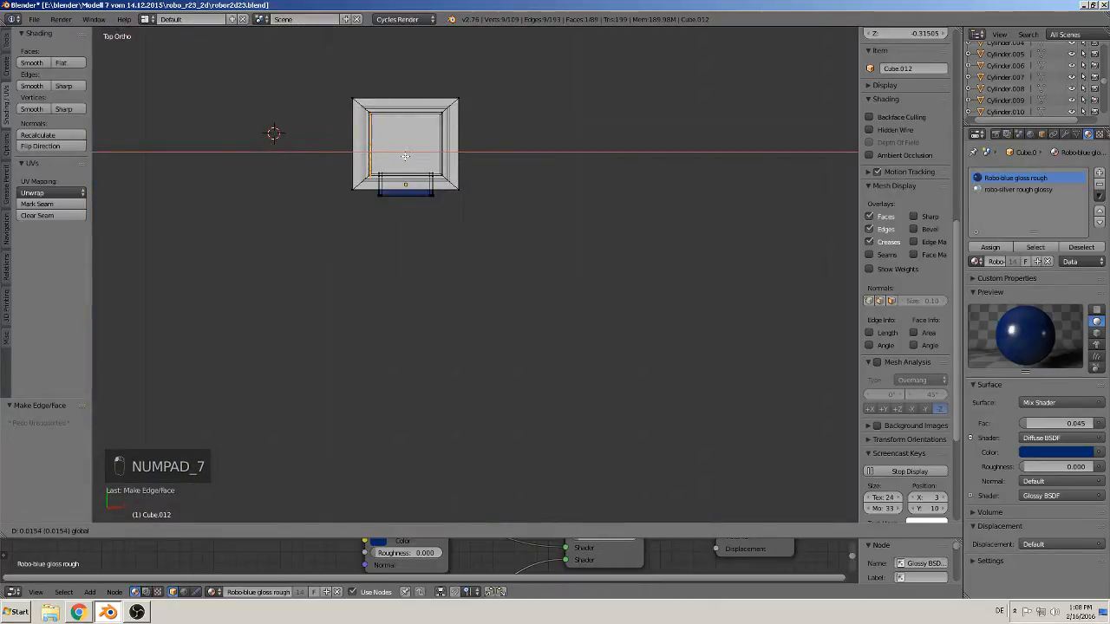
pyautogui.click(410, 157)
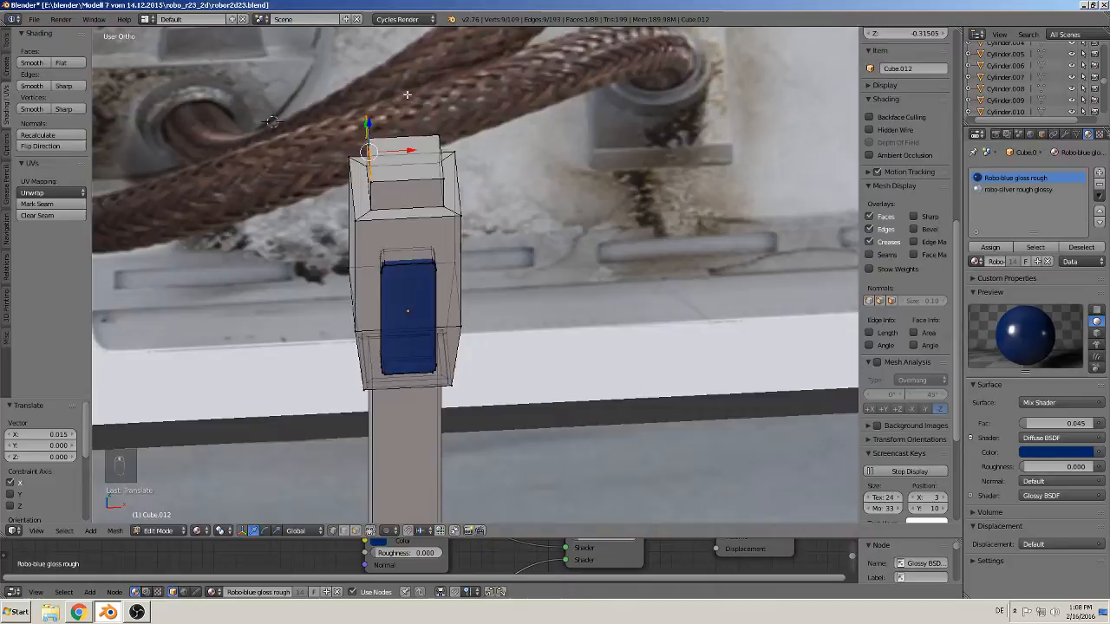
# Extrude the profile along X across the peg's full width to form a rounded cap, and return to Object Mode
pyautogui.scroll(3, 408, 96)
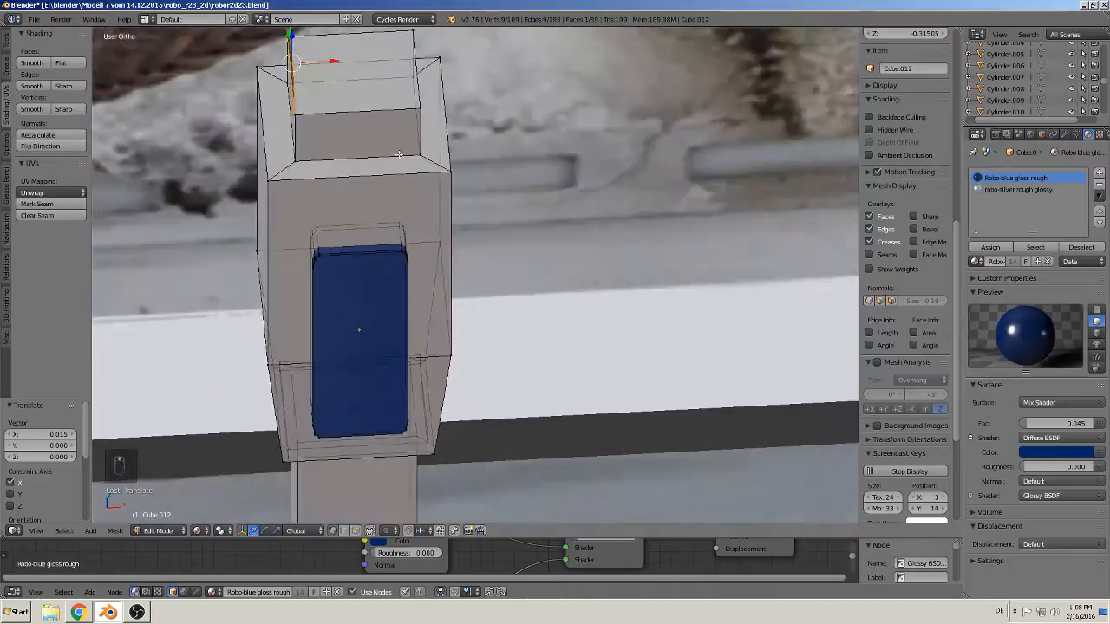
pyautogui.keyDown('shift'); pyautogui.moveTo(386, 200); pyautogui.dragTo(410, 365, button='middle'); pyautogui.keyUp('shift')
pyautogui.press('e')
pyautogui.rightClick(373, 282)
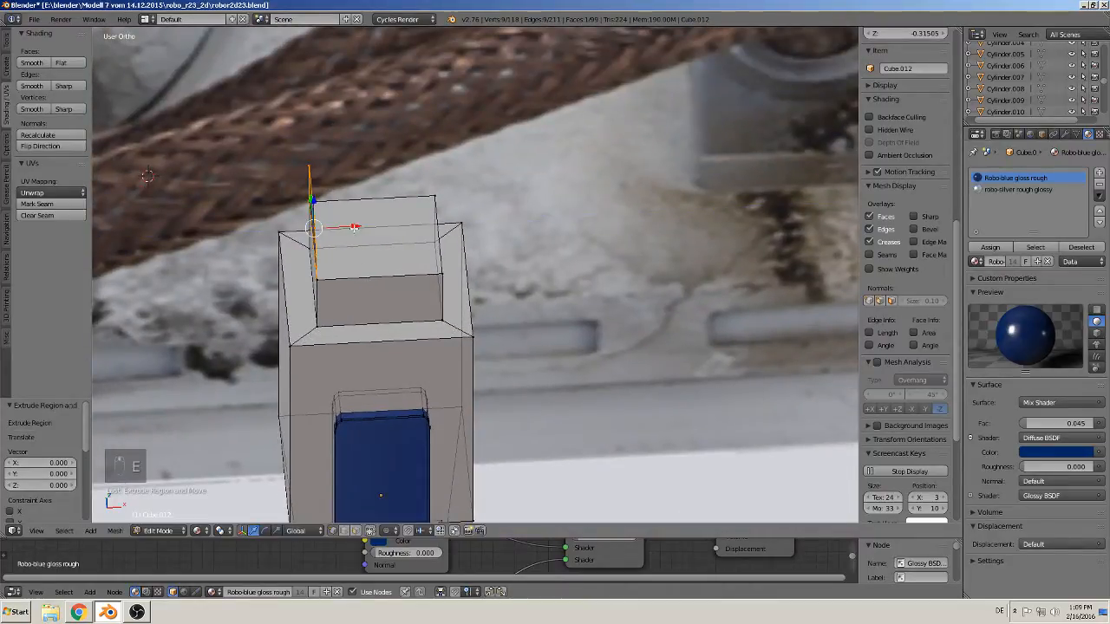
pyautogui.moveTo(354, 229); pyautogui.dragTo(480, 220)
pyautogui.moveTo(480, 220); pyautogui.dragTo(408, 201, button='middle')
pyautogui.press('Tab')
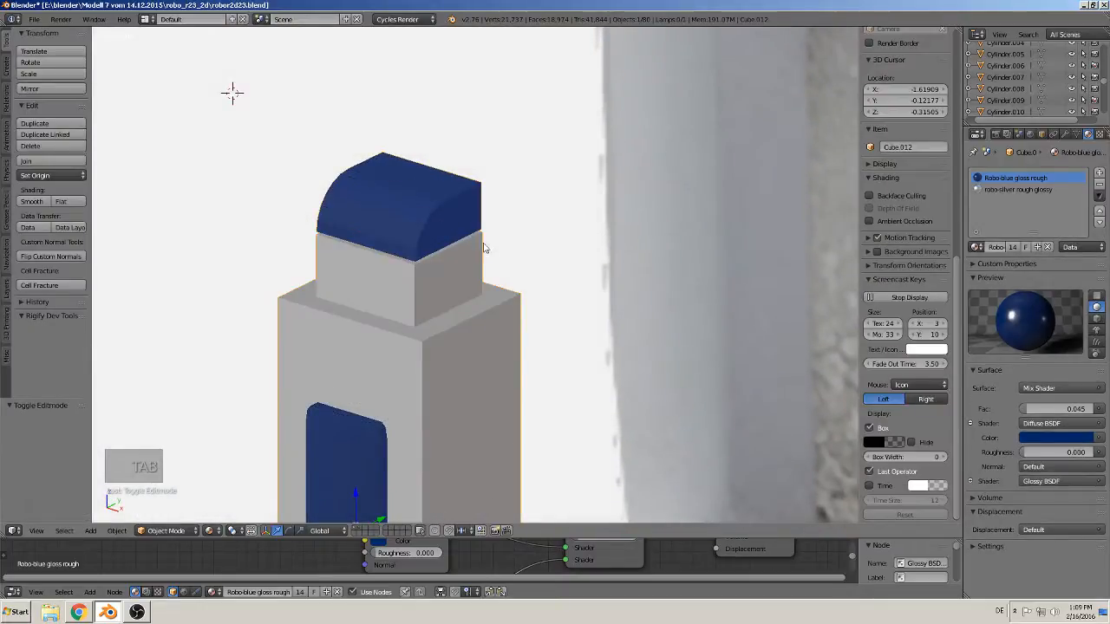
# Assign the robo-silver rough glossy material to the whole rounded cap and return to Object Mode
pyautogui.click(997, 189)
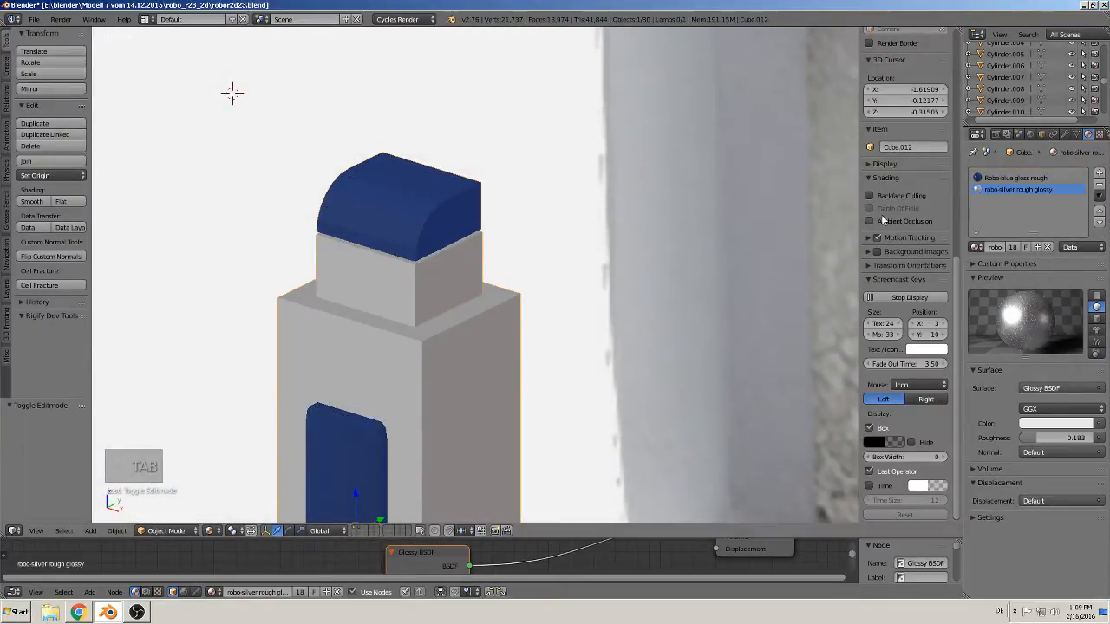
pyautogui.press('Tab')
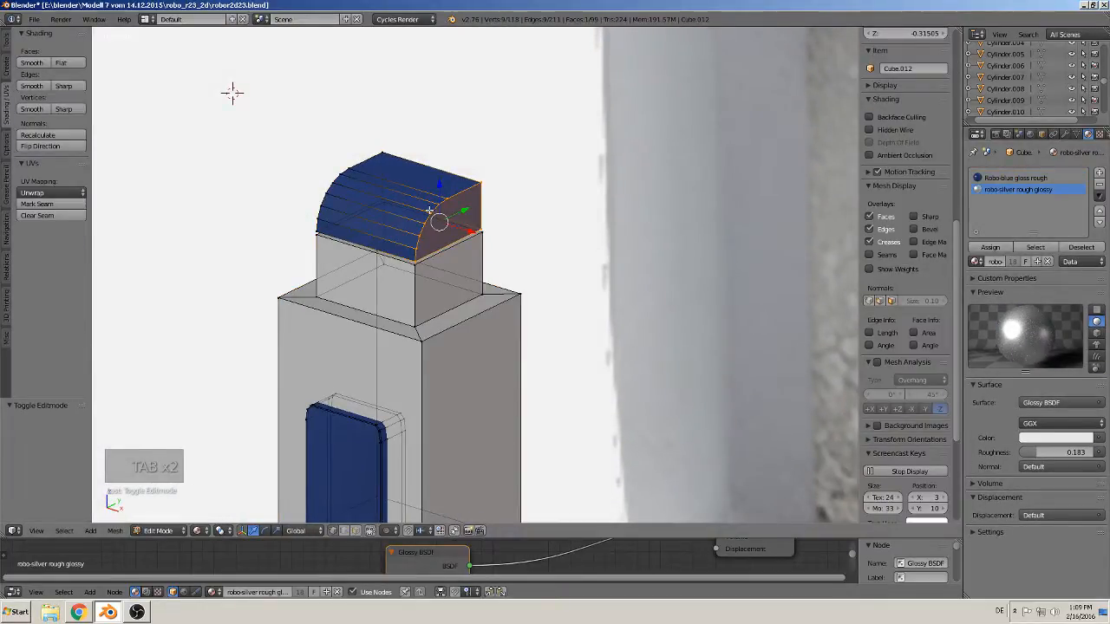
pyautogui.press('l')
pyautogui.click(990, 247)
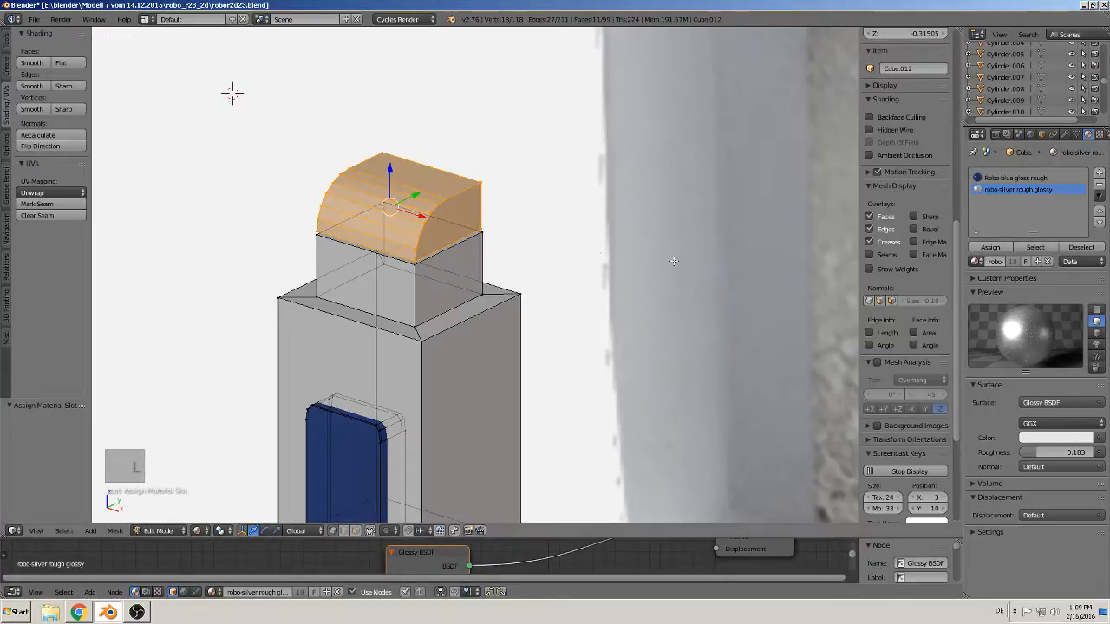
pyautogui.press('Tab')
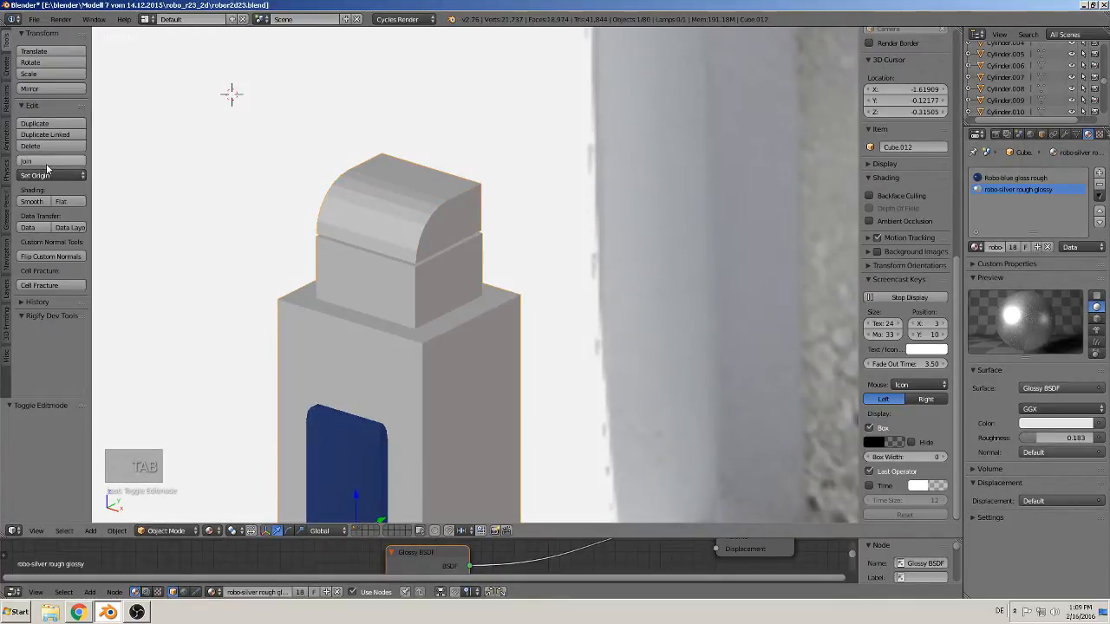
# Try smooth shading on the entire column object and undo it
pyautogui.click(32, 201)
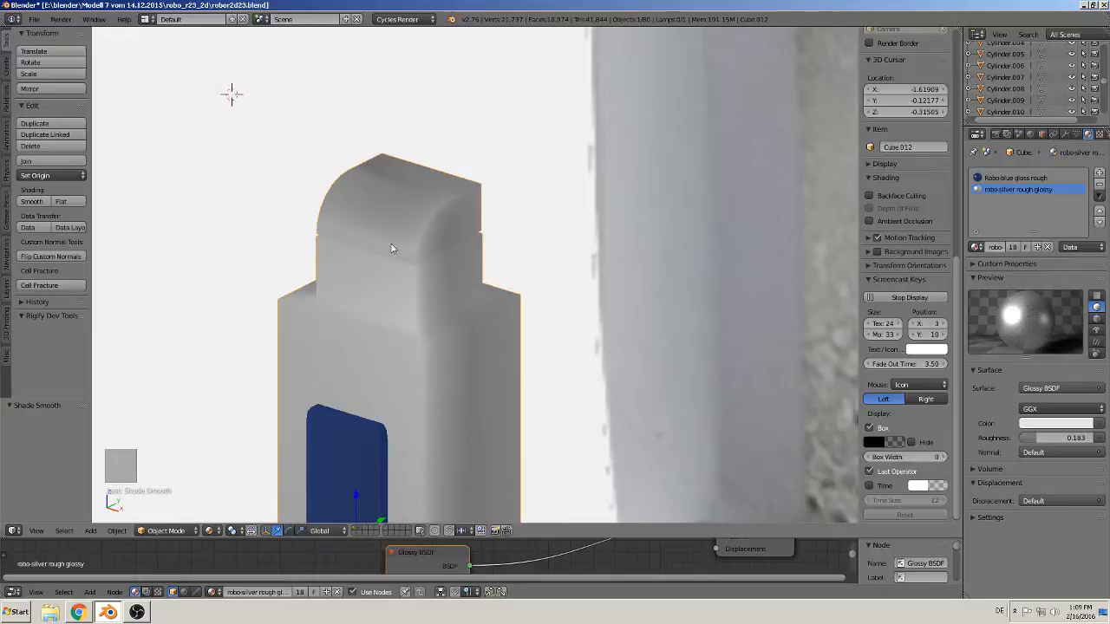
pyautogui.scroll(-3, 426, 281)
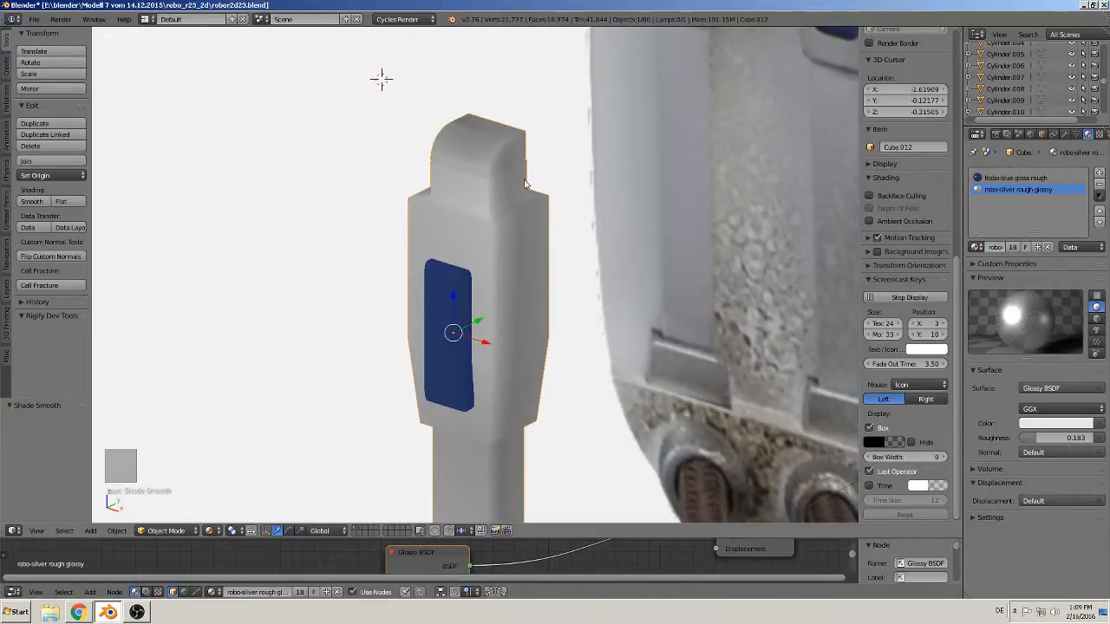
pyautogui.hotkey('ctrl', 'z')
# Smooth-shade only the rounded cap's curved front and top faces, selecting them in face mode
pyautogui.moveTo(504, 182)
pyautogui.mouseDown(button='middle')
pyautogui.moveTo(482, 173)
pyautogui.moveTo(447, 246)
pyautogui.moveTo(434, 139)
pyautogui.mouseUp(button='middle')
pyautogui.press('Tab')
pyautogui.press('a')
pyautogui.press('a')
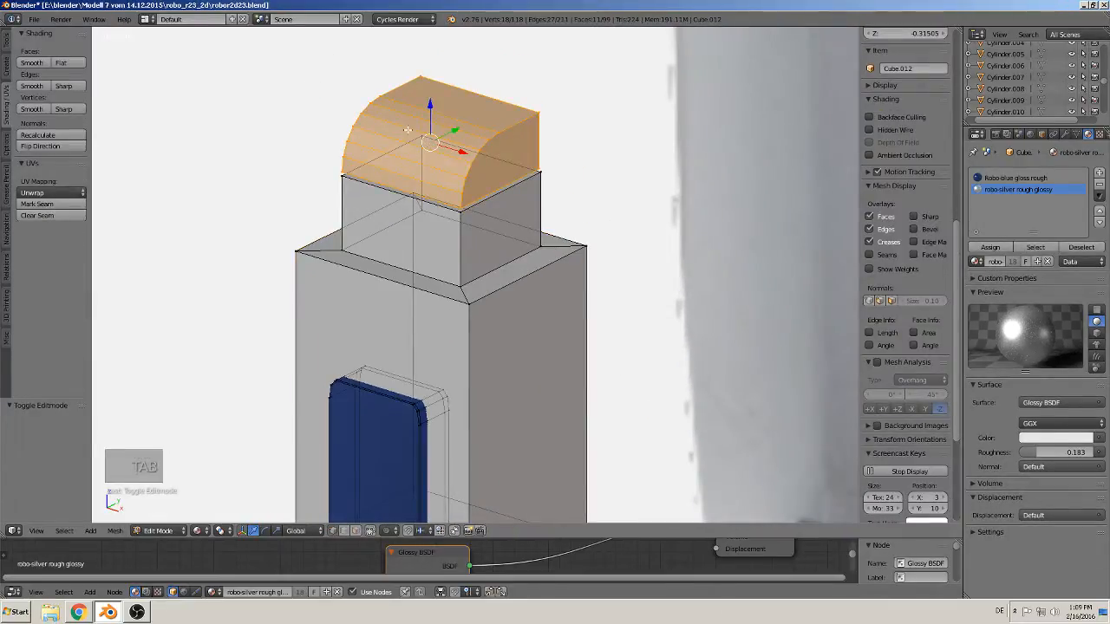
pyautogui.click(369, 531)
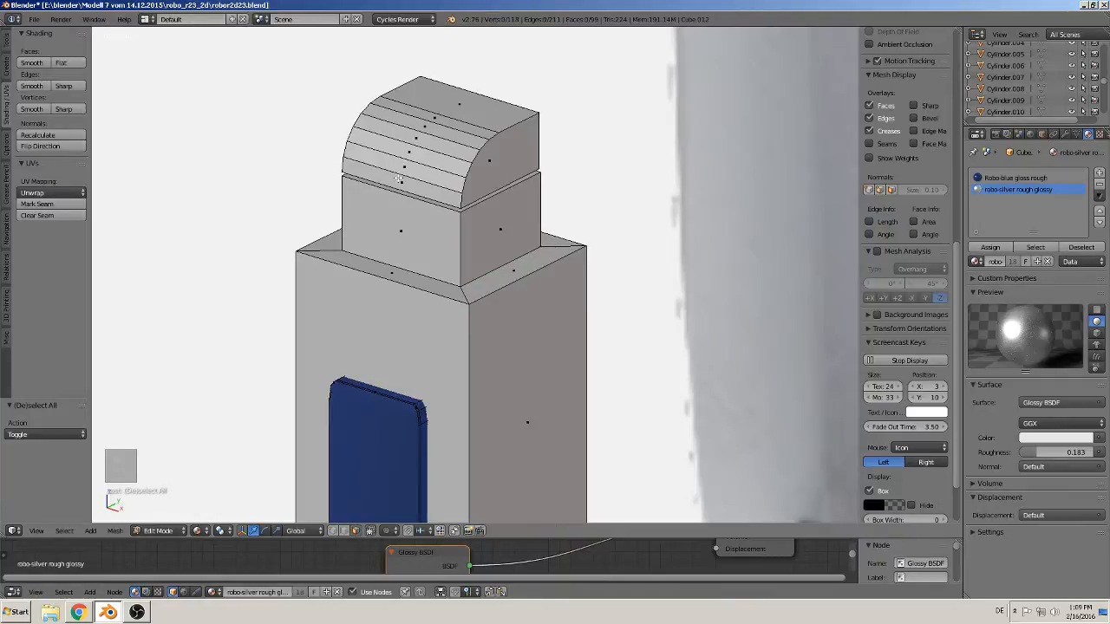
pyautogui.press('c')
pyautogui.moveTo(408, 174); pyautogui.dragTo(443, 116)
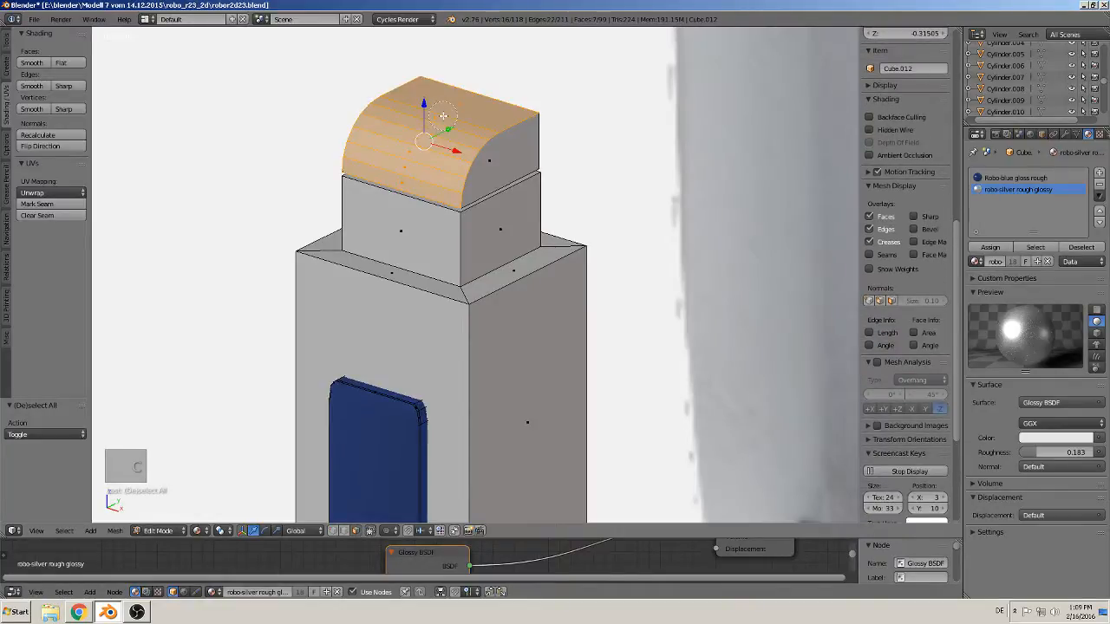
pyautogui.click(32, 63)
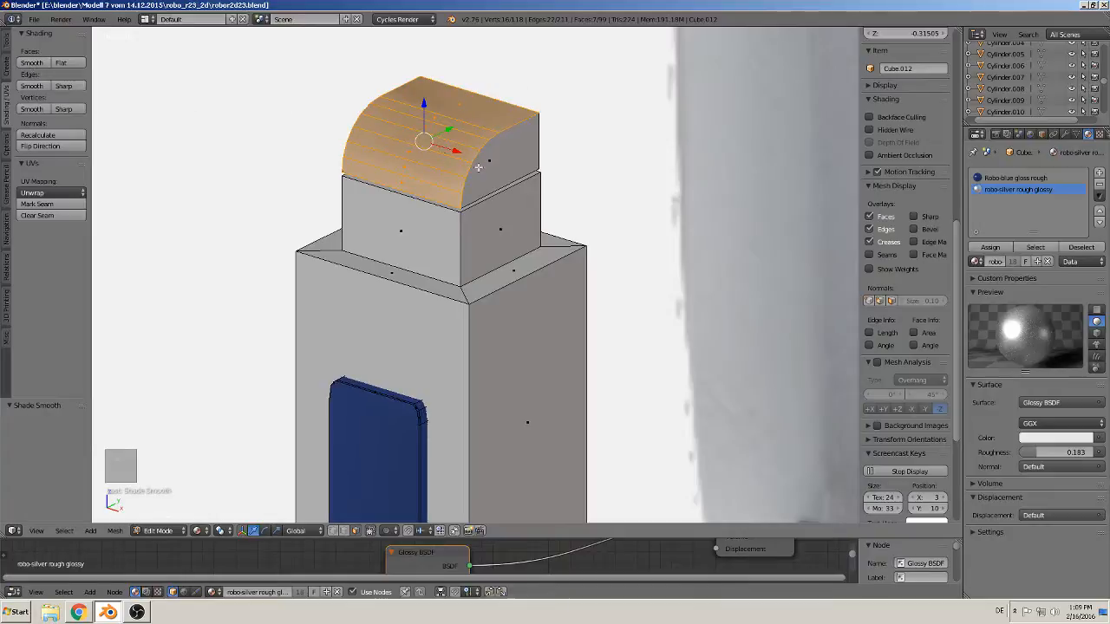
pyautogui.press('Tab')
pyautogui.moveTo(478, 176); pyautogui.dragTo(448, 170, button='middle')
# Add two loop cuts around the rounded cap, one close to each of its two end faces, and return to Object Mode
pyautogui.press('Tab')
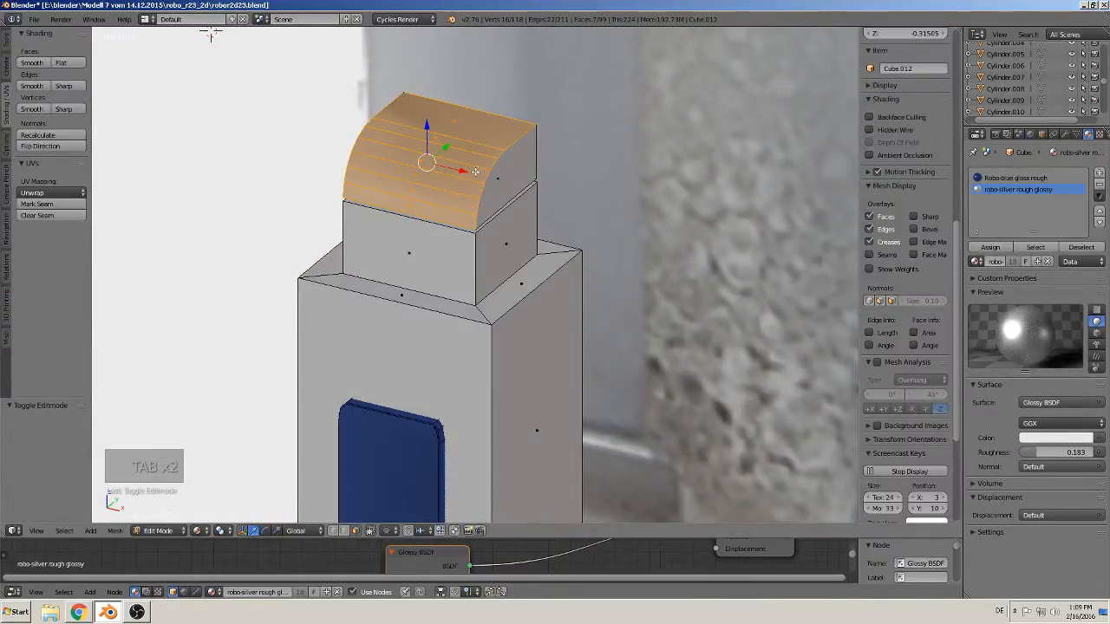
pyautogui.hotkey('ctrl', 'r')
pyautogui.click(475, 157)
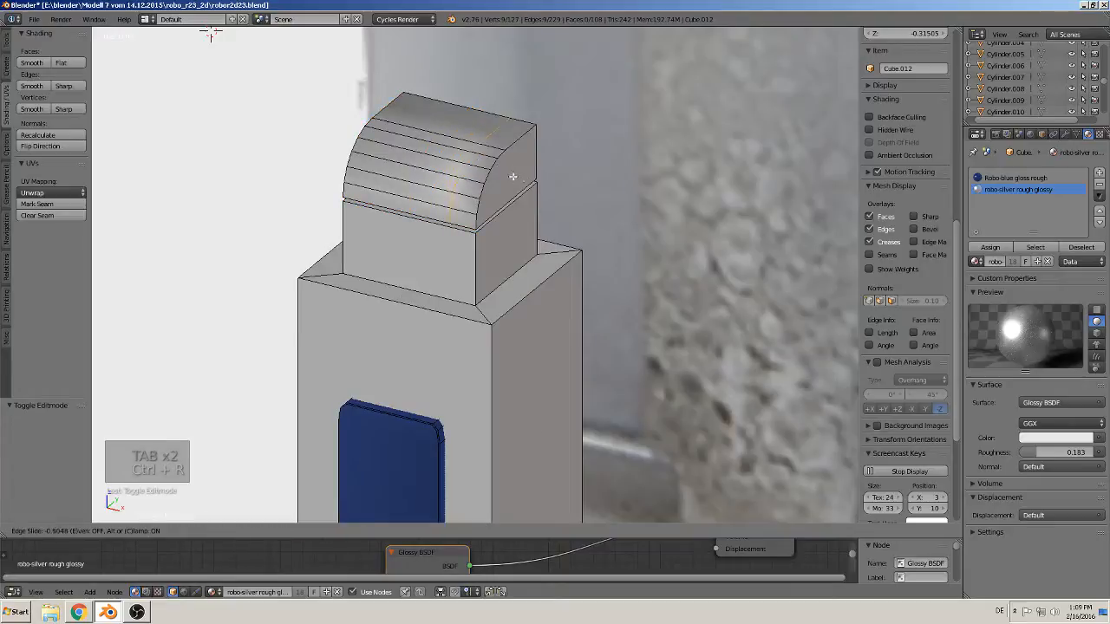
pyautogui.click(537, 183)
pyautogui.hotkey('ctrl', 'r')
pyautogui.click(413, 132)
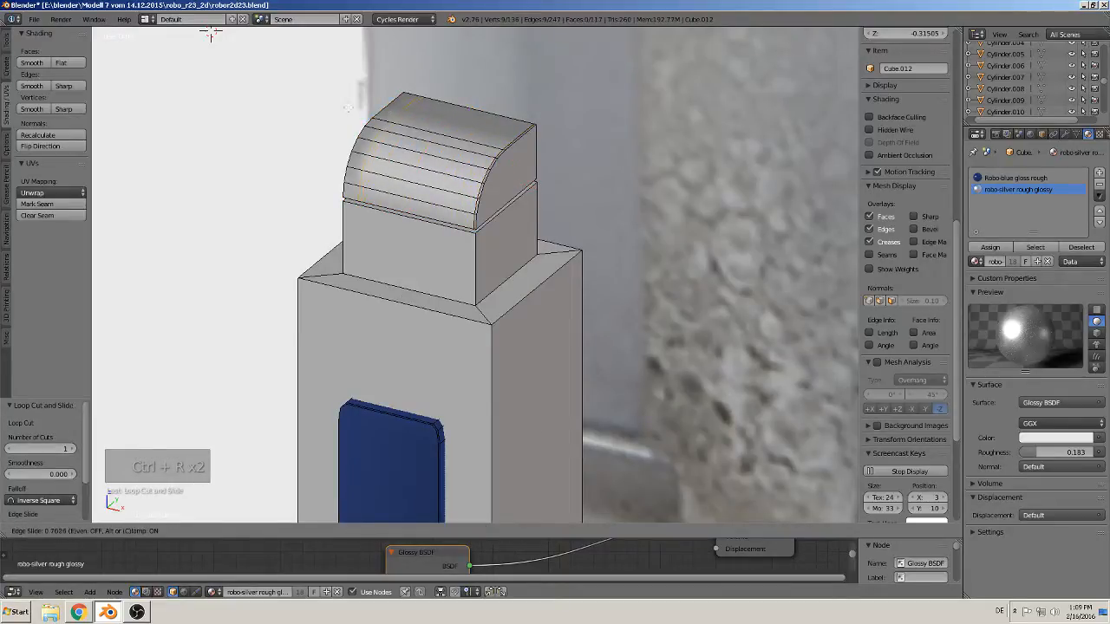
pyautogui.click(337, 100)
pyautogui.press('Tab')
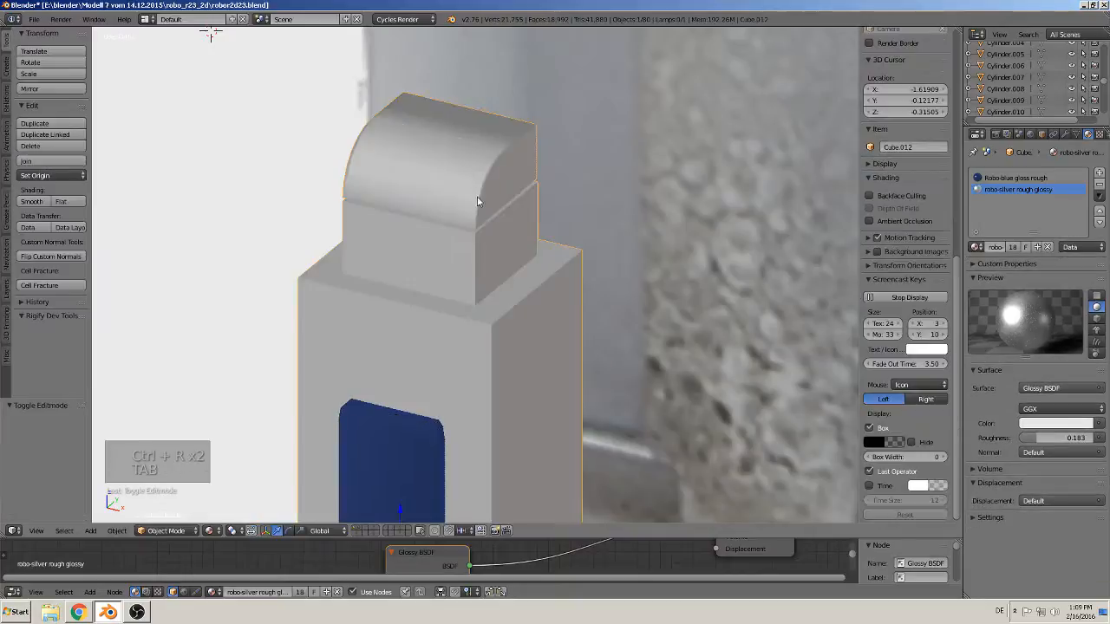
# Examine the column's rounded cap from several angles against the fittings above the blue inserts in the reference image
pyautogui.scroll(-3, 476, 200)
pyautogui.moveTo(461, 201); pyautogui.dragTo(429, 176, button='middle')
pyautogui.scroll(2, 473, 191)
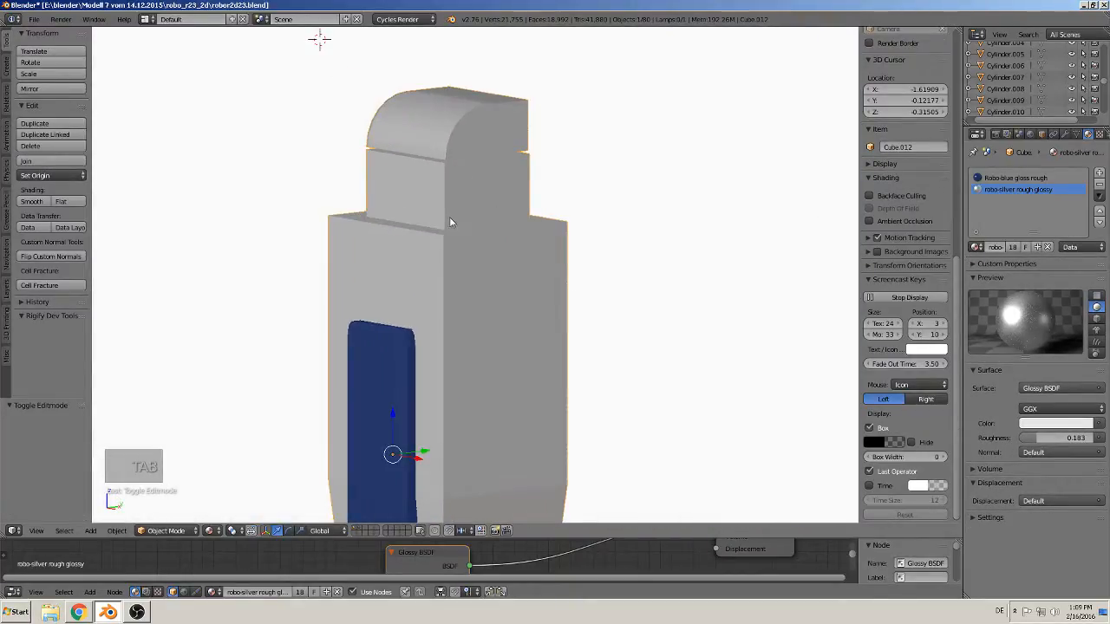
pyautogui.scroll(-3, 501, 160)
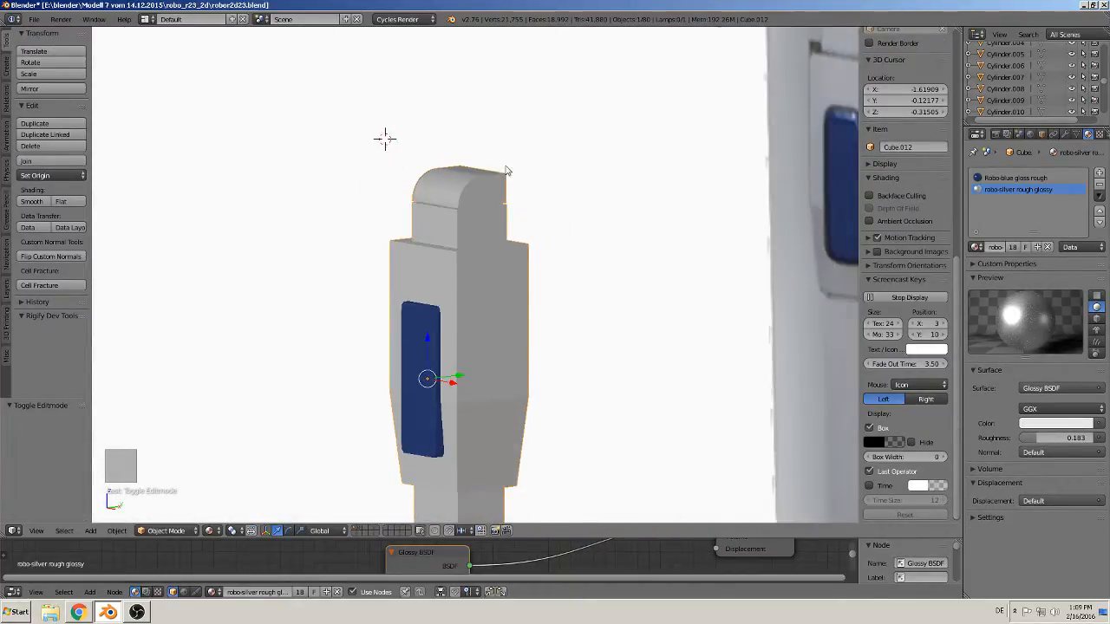
pyautogui.scroll(-3, 507, 171)
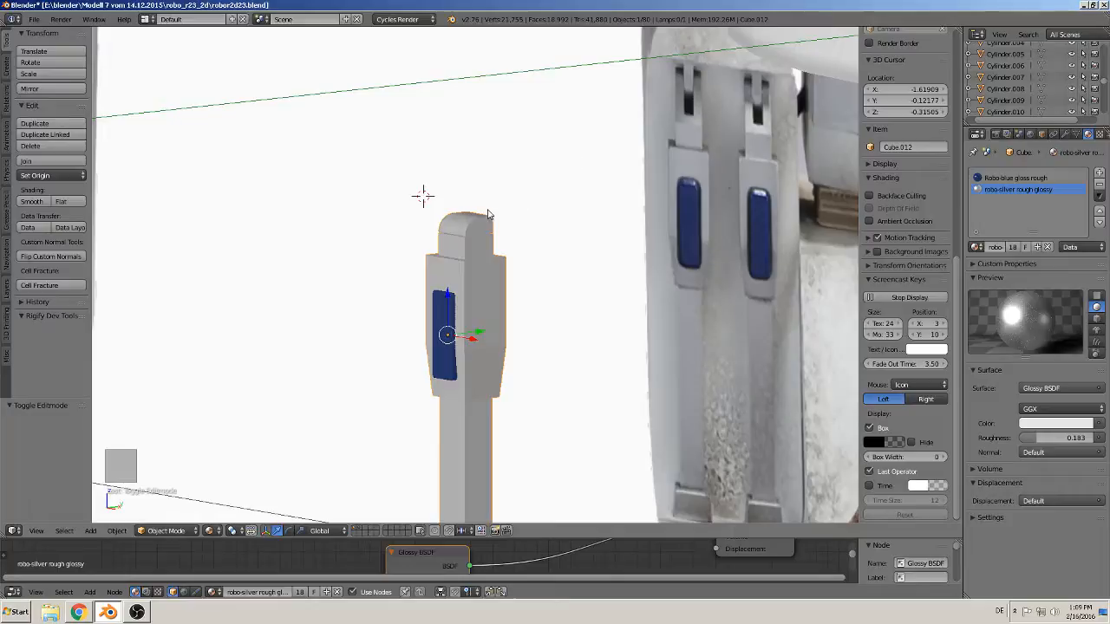
pyautogui.scroll(6, 476, 255)
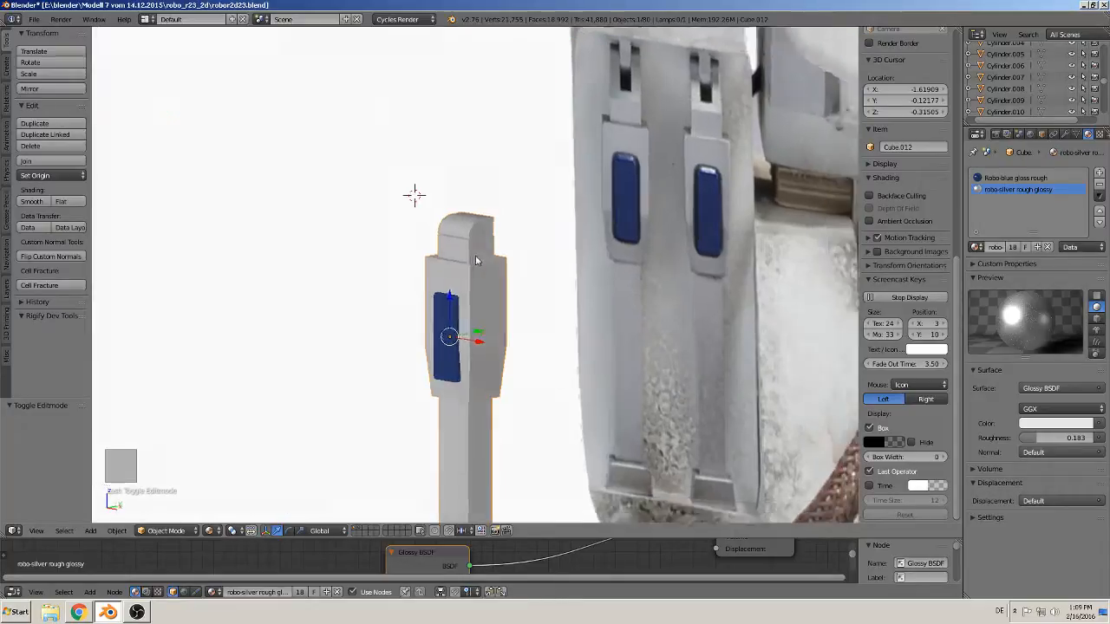
pyautogui.scroll(3, 446, 295)
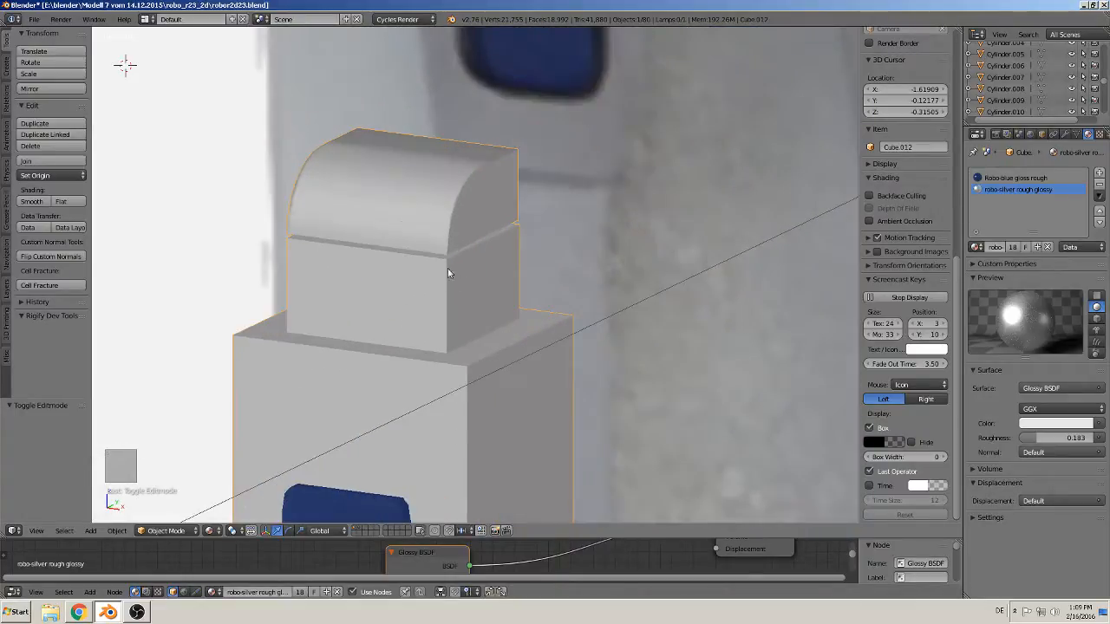
# Add two evenly spaced loop cuts that divide the rounded cap into three sections across its width
pyautogui.press('Tab')
pyautogui.hotkey('ctrl', 'r')
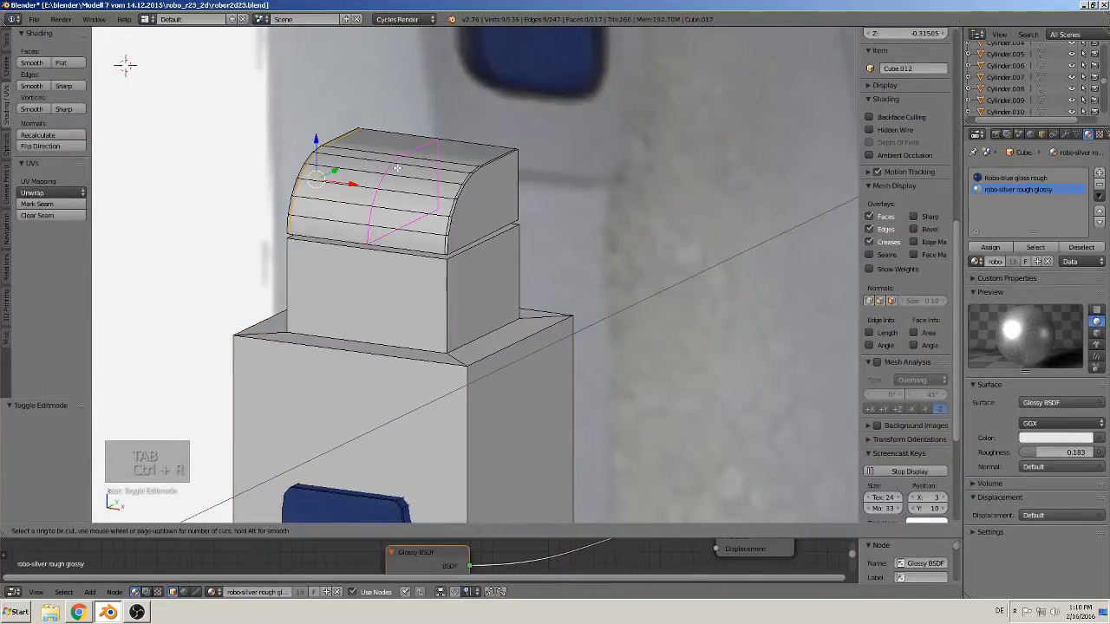
pyautogui.scroll(1, 398, 167)
pyautogui.doubleClick(397, 168)
pyautogui.moveTo(440, 247); pyautogui.dragTo(386, 211, button='middle')
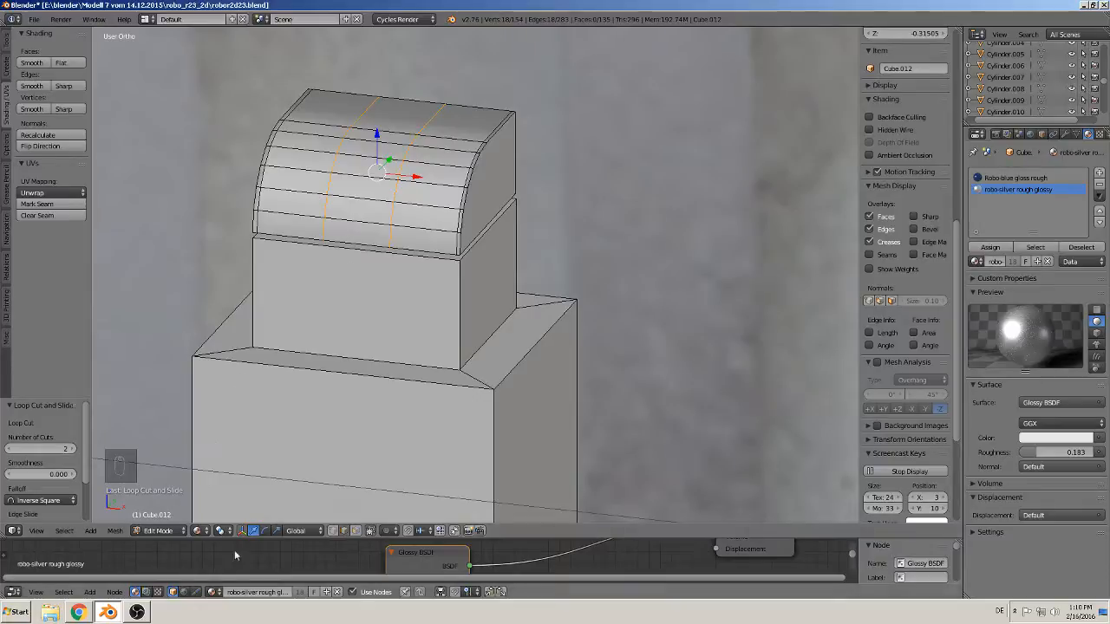
# Delete the cross edges between the cap's two middle loops to open a central slot between two prongs
pyautogui.press('x')
pyautogui.moveTo(215, 37); pyautogui.dragTo(253, 45, button='right')
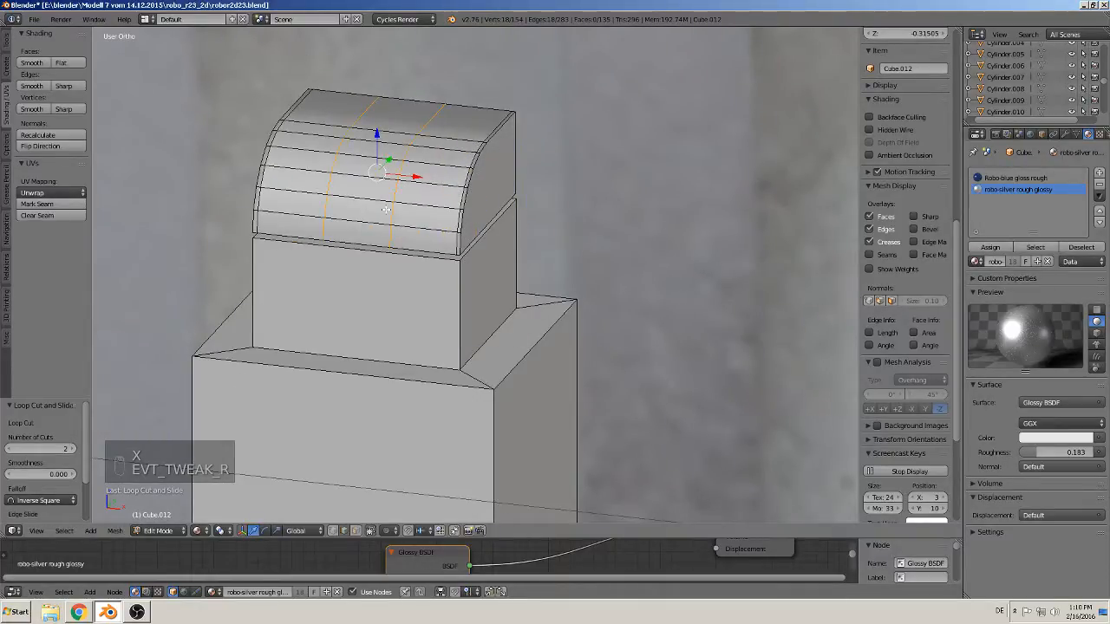
pyautogui.press('a')
pyautogui.press('a')
pyautogui.press('c')
pyautogui.moveTo(358, 220)
pyautogui.mouseDown()
pyautogui.moveTo(373, 158)
pyautogui.moveTo(409, 101)
pyautogui.mouseUp()
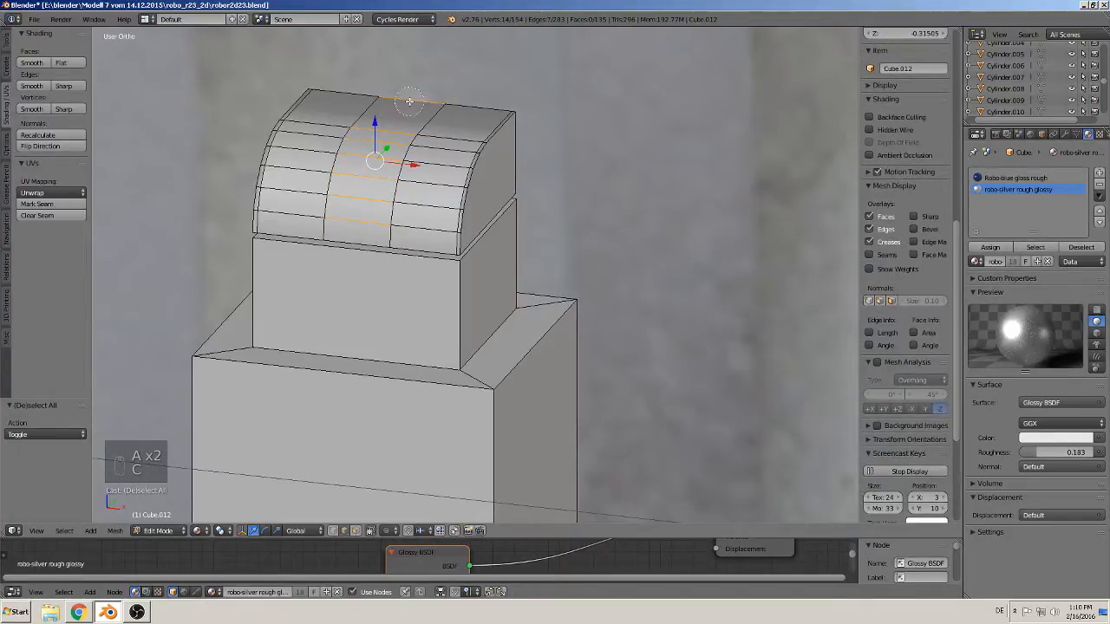
pyautogui.press('x')
pyautogui.click(401, 112)
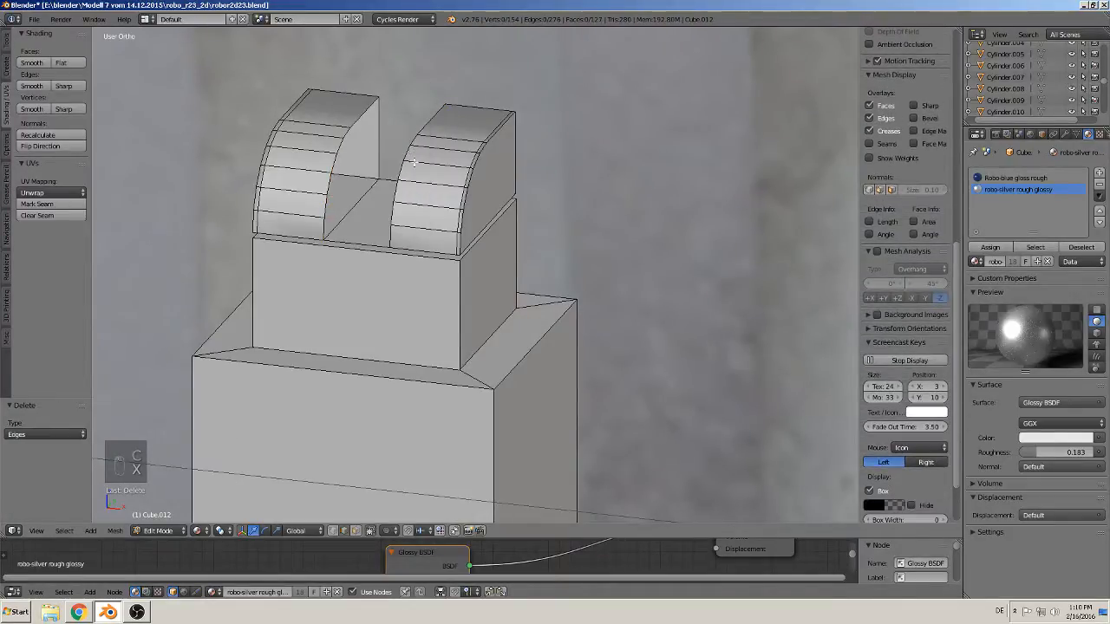
# Try to fill the slot's open inner wall from the selected boundary loop plus a bottom edge, and clear the selection
pyautogui.moveTo(414, 162); pyautogui.dragTo(459, 184, button='middle')
pyautogui.rightClick(405, 207)
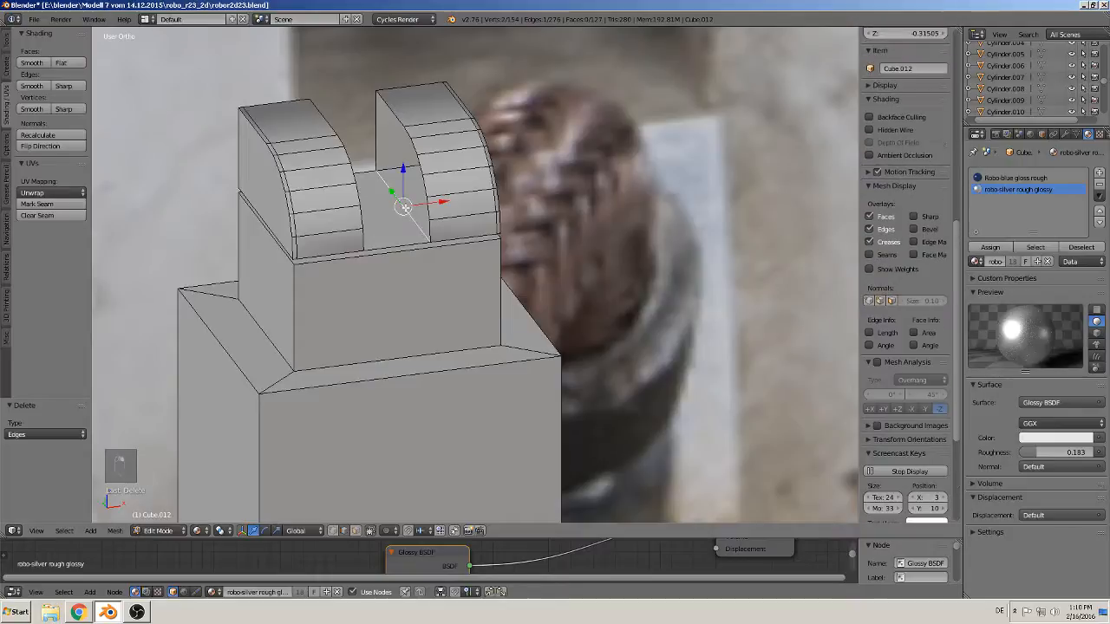
pyautogui.keyDown('alt'); pyautogui.rightClick(414, 147); pyautogui.keyUp('alt')
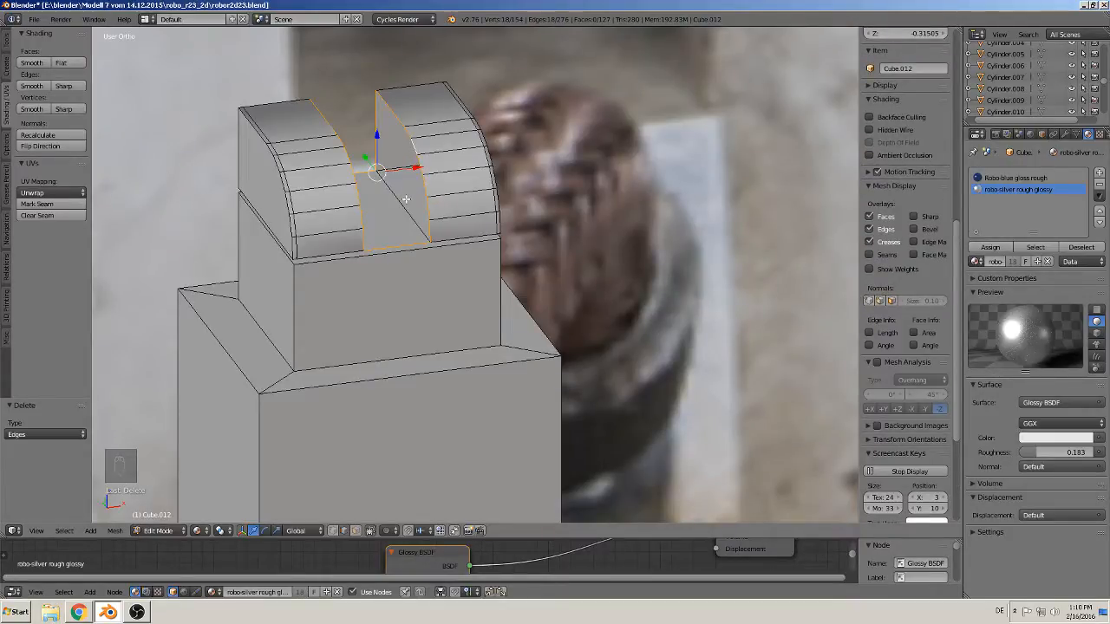
pyautogui.moveTo(404, 199); pyautogui.dragTo(352, 210, button='middle')
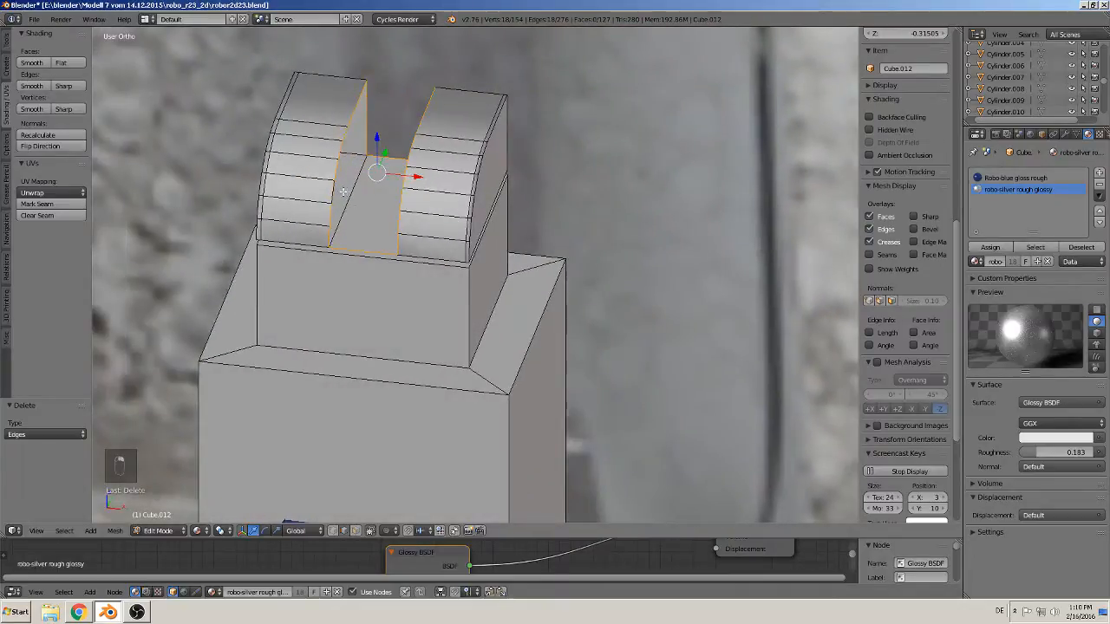
pyautogui.keyDown('shift'); pyautogui.rightClick(349, 191); pyautogui.keyUp('shift')
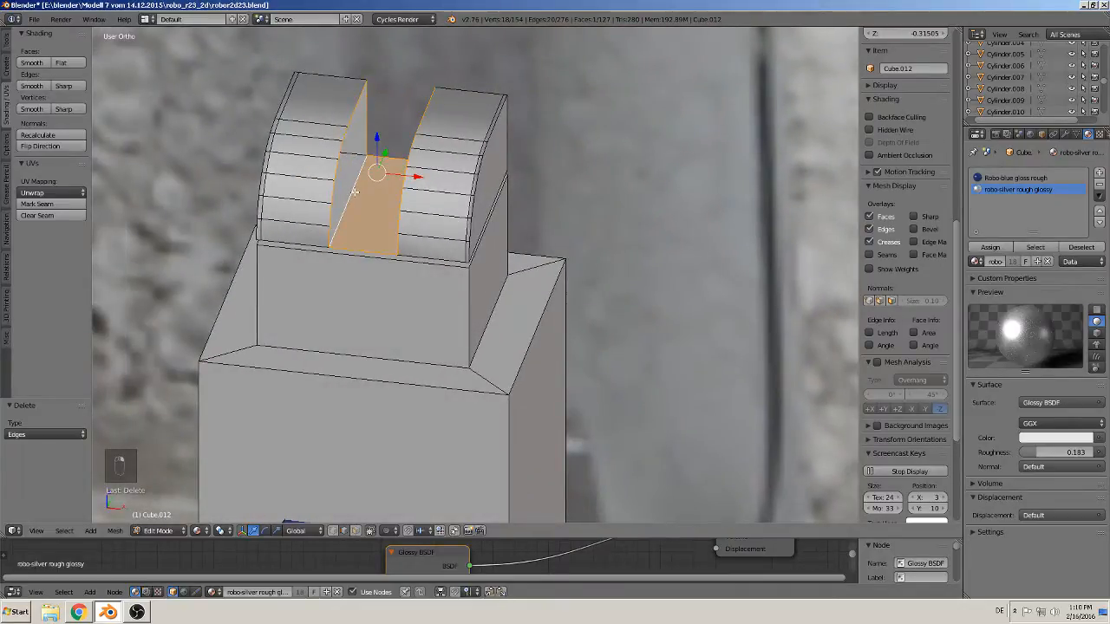
pyautogui.press('f')
pyautogui.press('f')
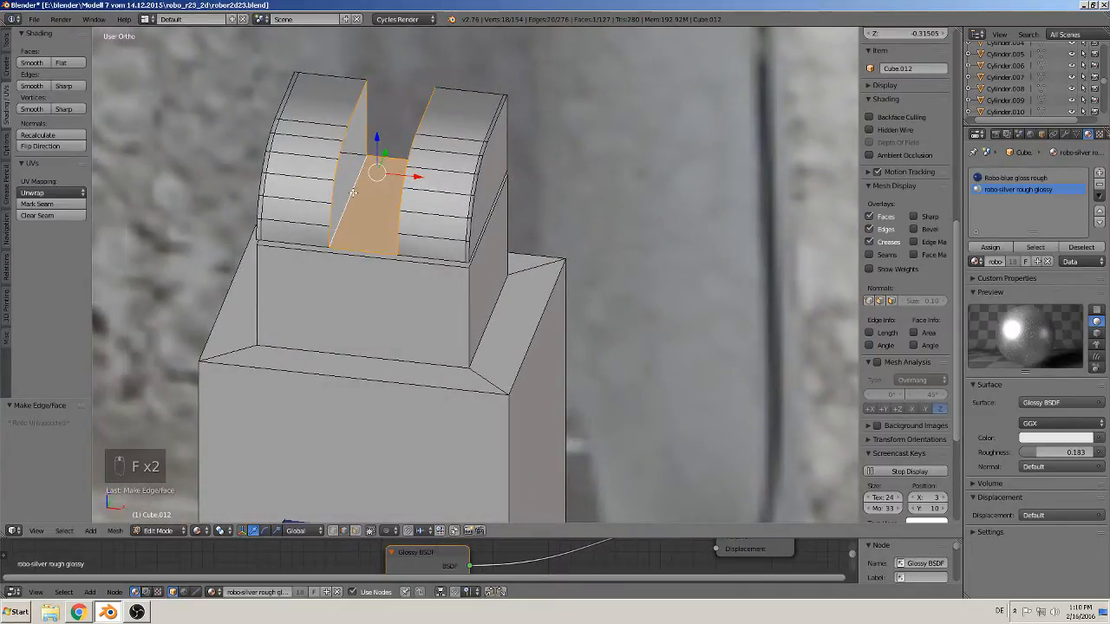
pyautogui.rightClick(353, 193)
pyautogui.rightClick(350, 194)
pyautogui.moveTo(350, 193); pyautogui.dragTo(352, 183, button='middle')
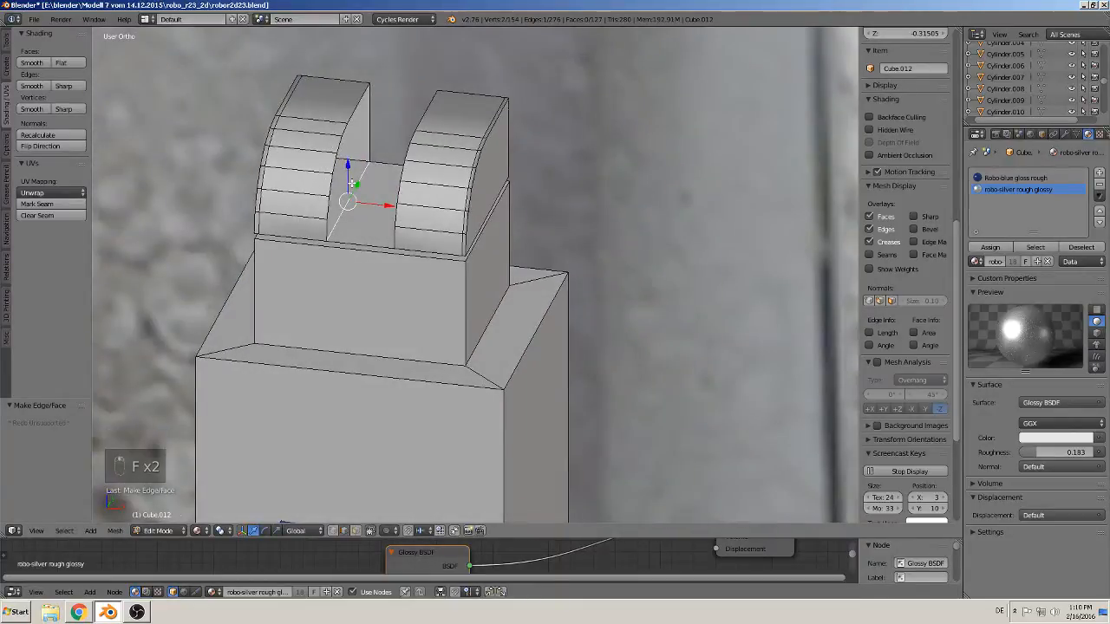
pyautogui.keyDown('alt'); pyautogui.rightClick(328, 189); pyautogui.keyUp('alt')
pyautogui.press('a')
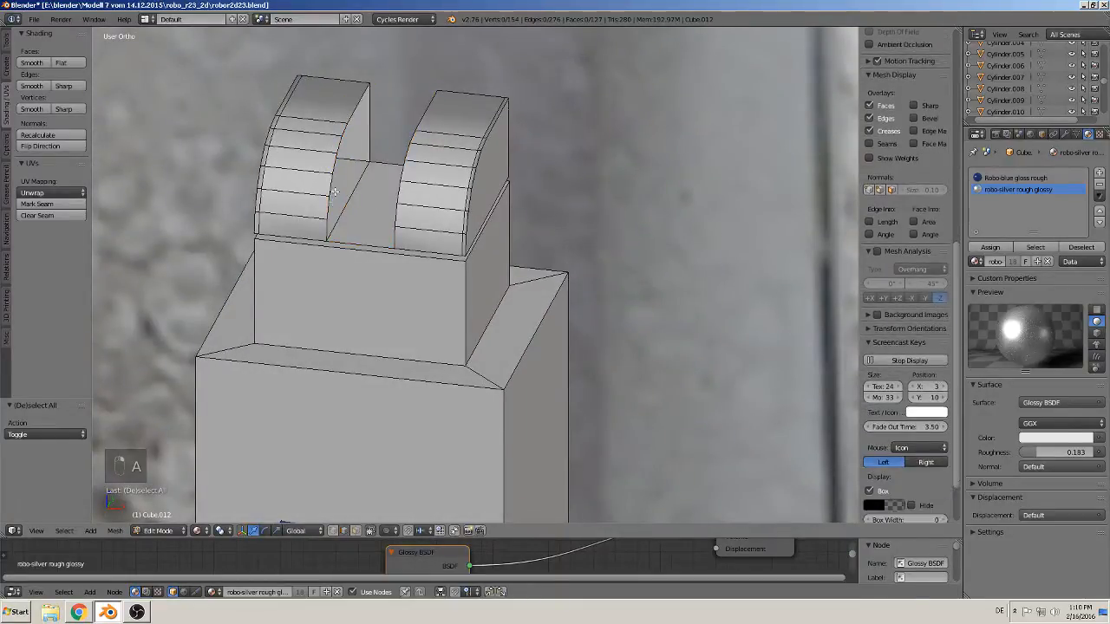
# Select the outline edges of the -X prong's open inner side and fill them with a face
pyautogui.rightClick(329, 222)
pyautogui.keyDown('shift'); pyautogui.rightClick(330, 203); pyautogui.keyUp('shift')
pyautogui.keyDown('shift'); pyautogui.rightClick(332, 181); pyautogui.keyUp('shift')
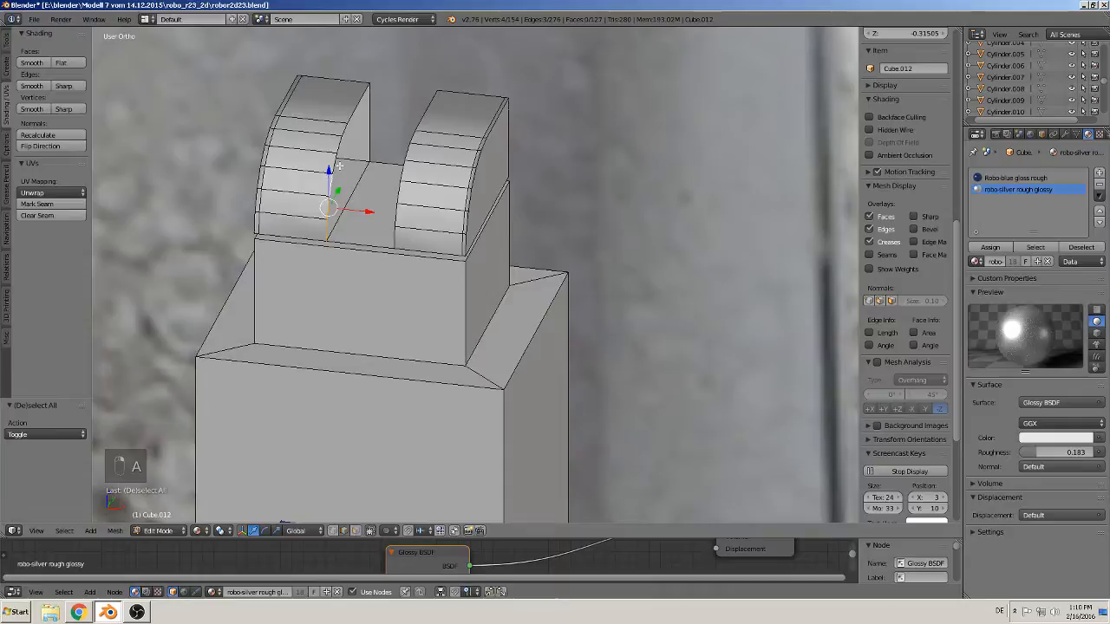
pyautogui.press('c')
pyautogui.moveTo(333, 170)
pyautogui.mouseDown()
pyautogui.moveTo(364, 93)
pyautogui.moveTo(376, 157)
pyautogui.mouseUp()
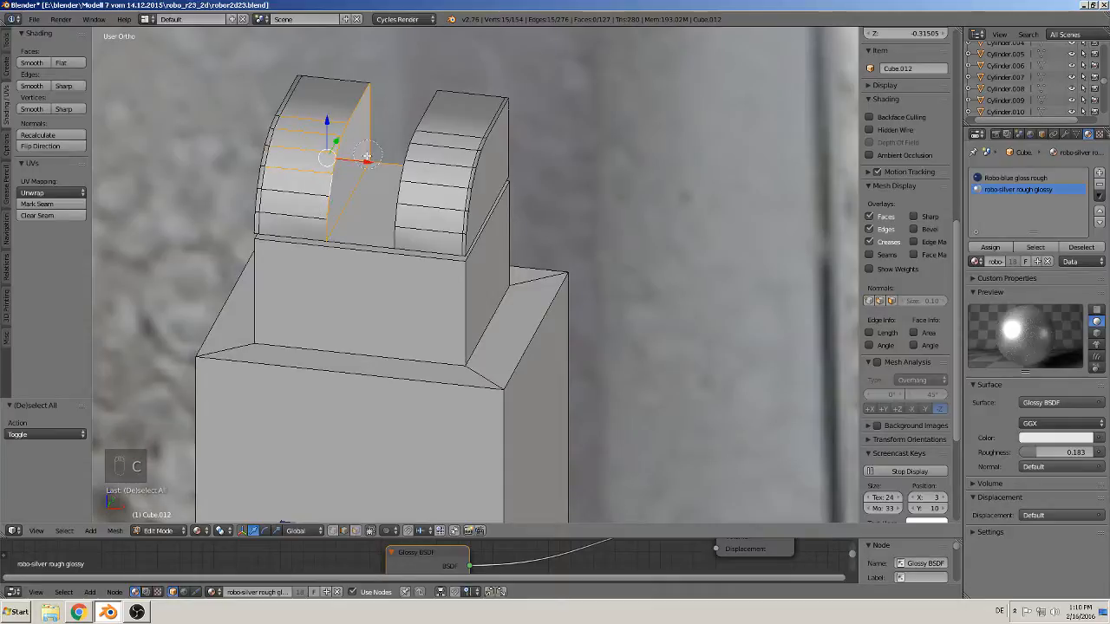
pyautogui.moveTo(366, 161)
pyautogui.mouseDown(button='middle')
pyautogui.moveTo(376, 160)
pyautogui.moveTo(365, 176)
pyautogui.mouseUp(button='middle')
pyautogui.press('c')
pyautogui.moveTo(306, 115); pyautogui.dragTo(285, 173, button='middle')
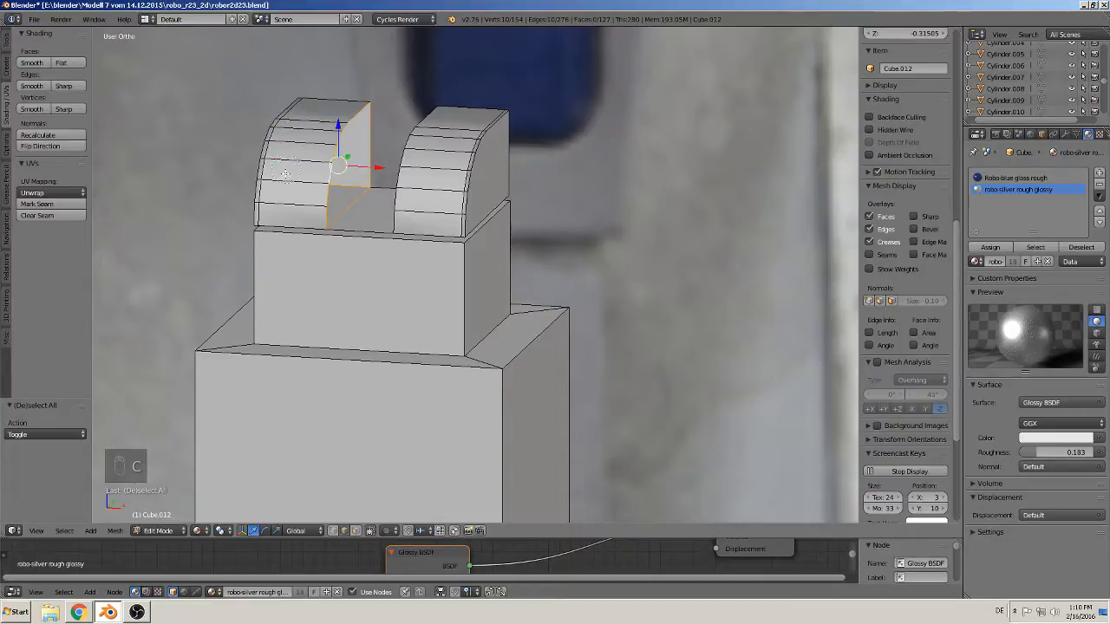
pyautogui.press('f')
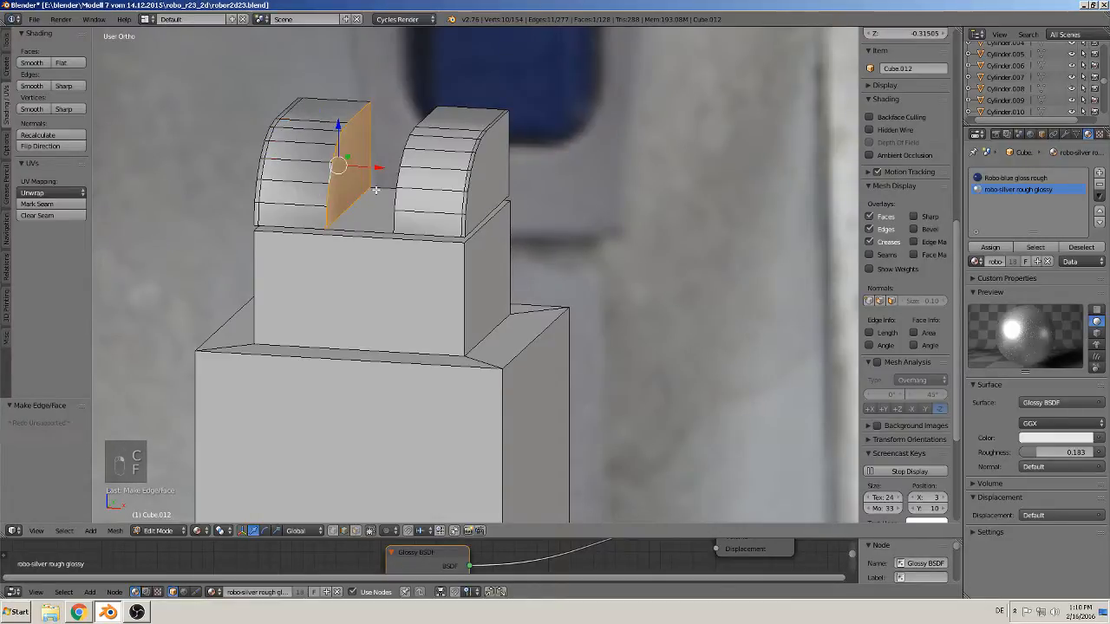
# Select the outline edges of the +X prong's open inner side and fill them with a face
pyautogui.moveTo(375, 189); pyautogui.dragTo(423, 201, button='middle')
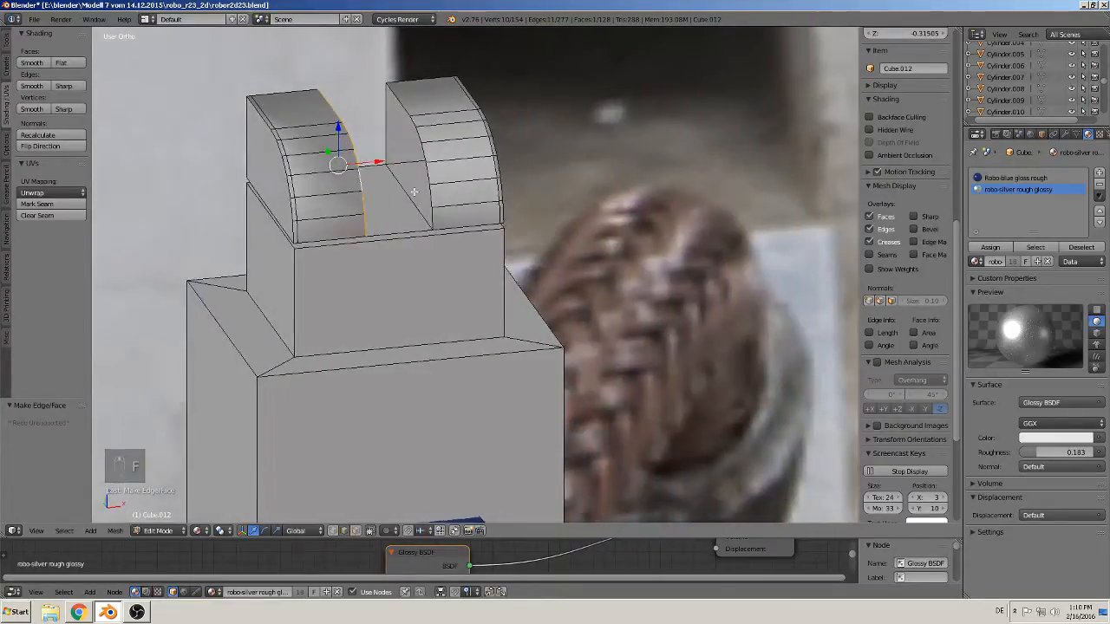
pyautogui.press('a')
pyautogui.press('v')
pyautogui.press('c')
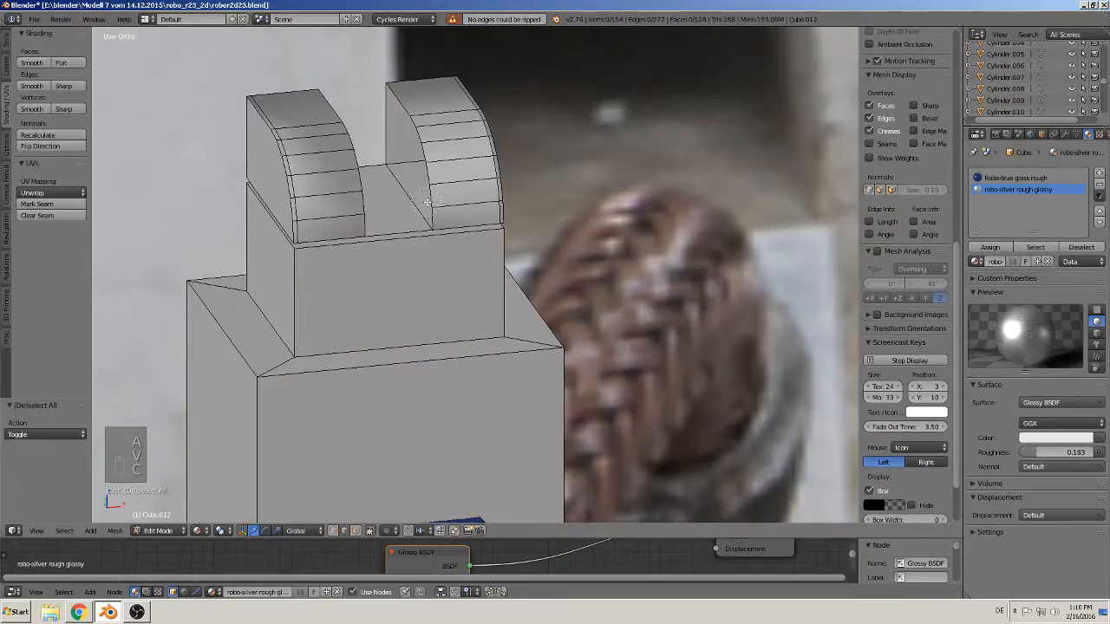
pyautogui.moveTo(428, 187)
pyautogui.mouseDown()
pyautogui.moveTo(392, 107)
pyautogui.moveTo(393, 184)
pyautogui.mouseUp()
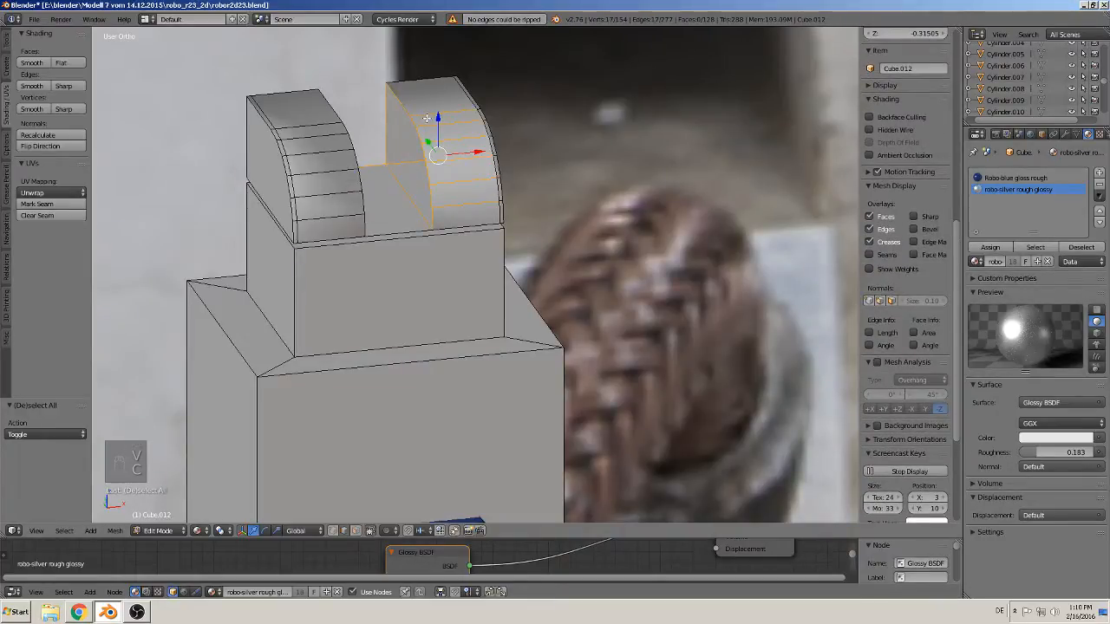
pyautogui.middleClick(371, 164)
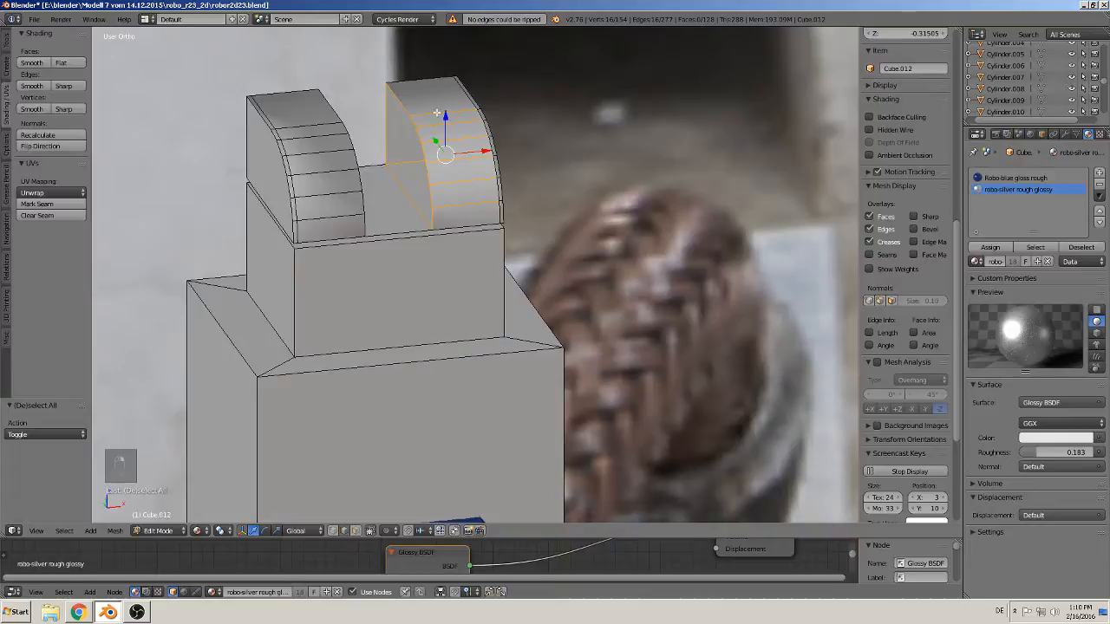
pyautogui.moveTo(439, 110)
pyautogui.mouseDown(button='middle')
pyautogui.moveTo(469, 196)
pyautogui.moveTo(412, 197)
pyautogui.mouseUp(button='middle')
pyautogui.press('f')
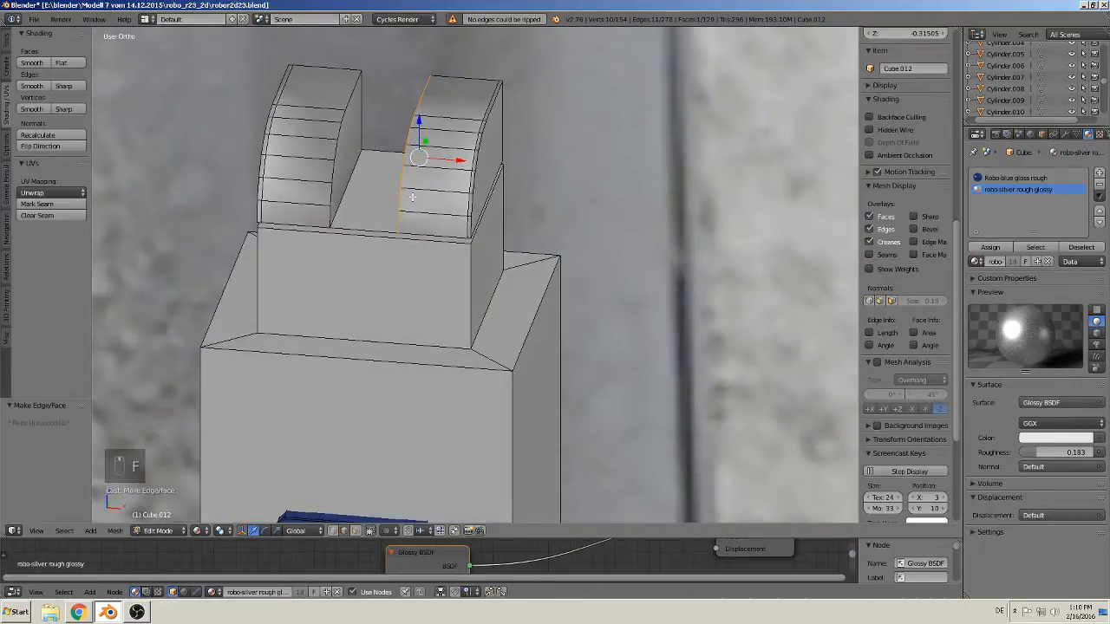
pyautogui.press('Tab')
pyautogui.press('Tab')
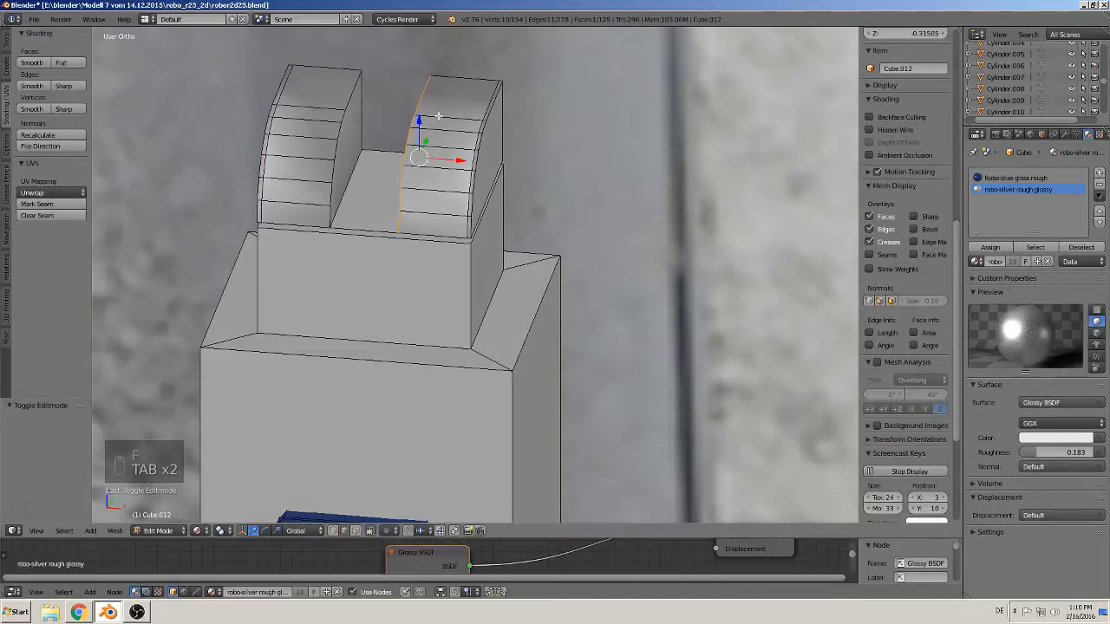
# Add a lengthwise loop cut along the +X prong's curved surface, slid close to its inner edge
pyautogui.press('a')
pyautogui.press('a')
pyautogui.press('a')
pyautogui.hotkey('ctrl', 'r')
pyautogui.click(437, 110)
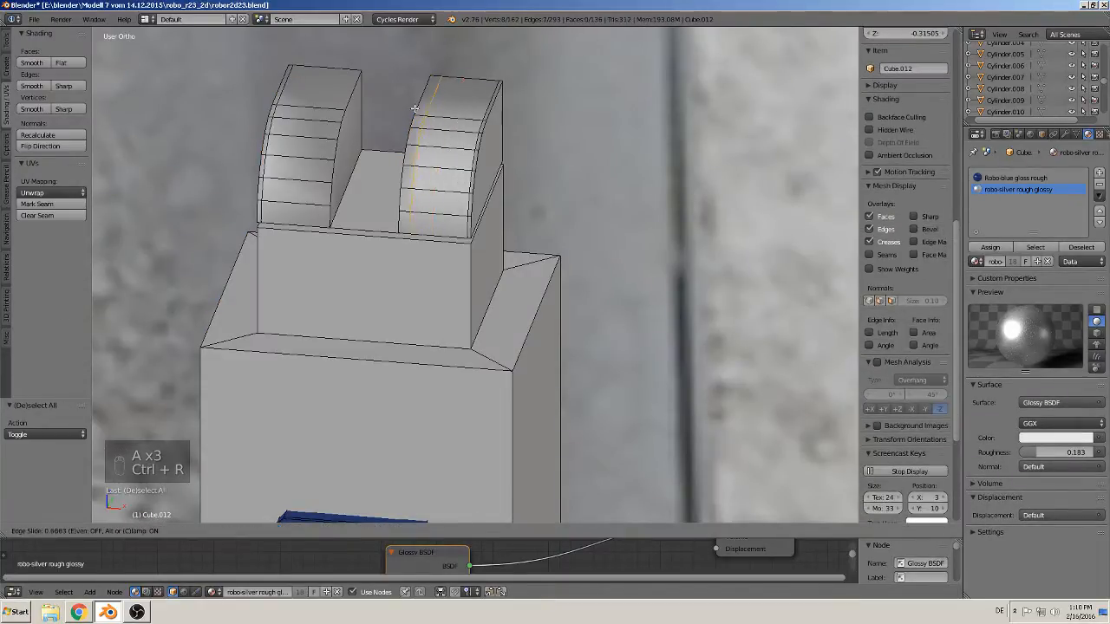
pyautogui.click(404, 107)
# Add one crosswise loop cut through the middle of the -X prong's top face and try triangulating it
pyautogui.hotkey('ctrl', 'r')
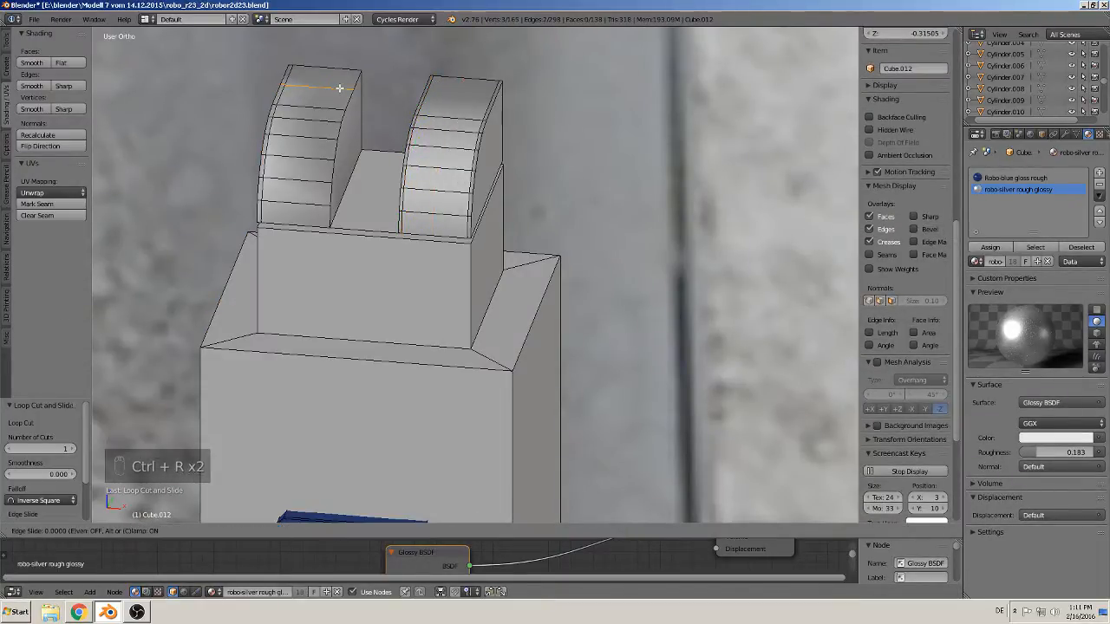
pyautogui.click(339, 90)
pyautogui.click(340, 89)
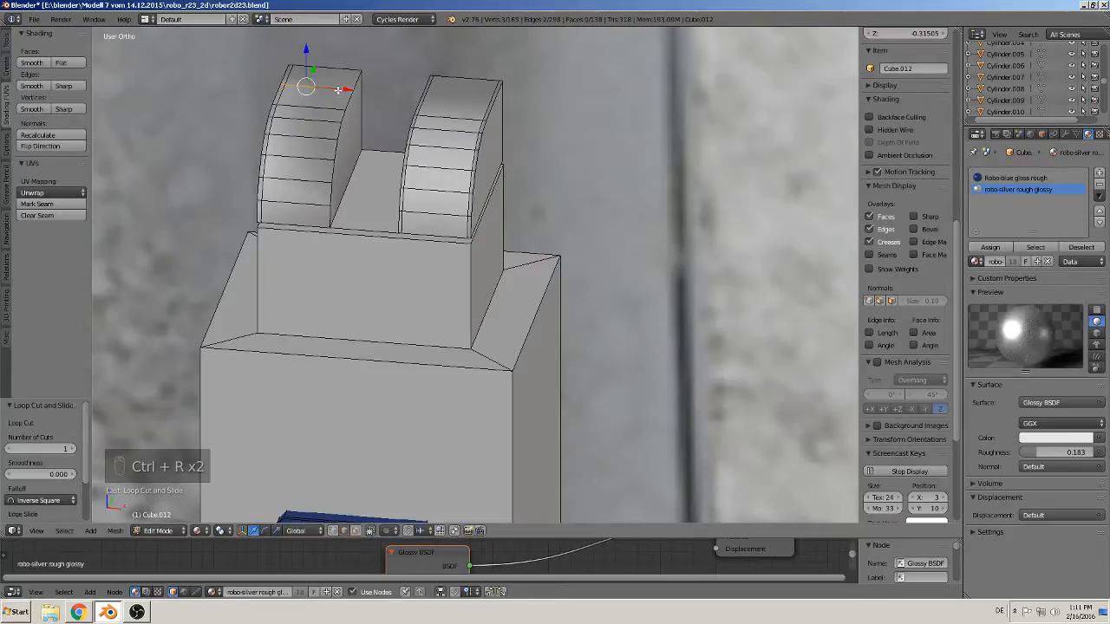
pyautogui.hotkey('ctrl', 'r')
pyautogui.rightClick(339, 90)
pyautogui.hotkey('ctrl', 't')
pyautogui.hotkey('ctrl', 't')
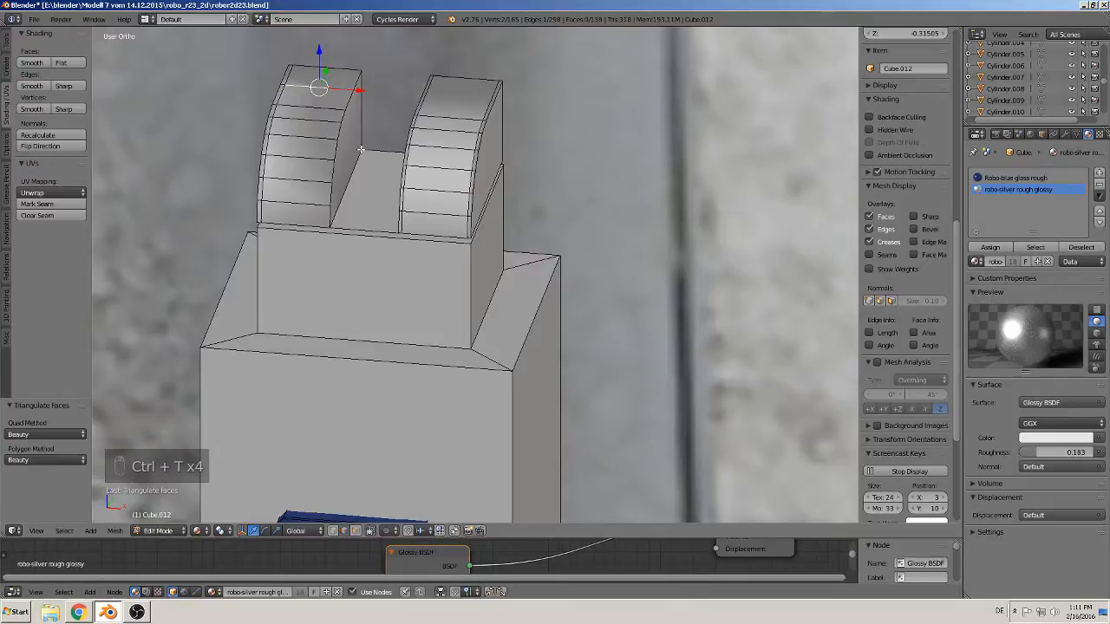
# Add a lengthwise loop cut along the -X prong's curved surface, close to its inner edge
pyautogui.hotkey('ctrl', 'r')
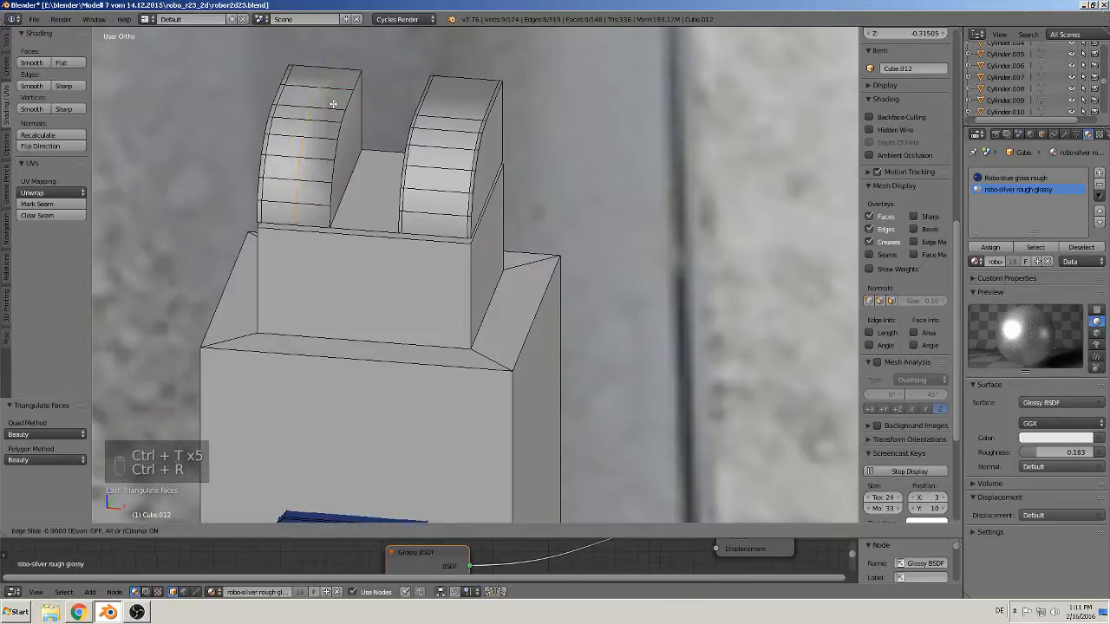
pyautogui.click(370, 113)
pyautogui.rightClick(370, 114)
# Examine the two prongs' shading and how the fitting sits on the column beneath it
pyautogui.press('Tab')
pyautogui.scroll(-2, 386, 138)
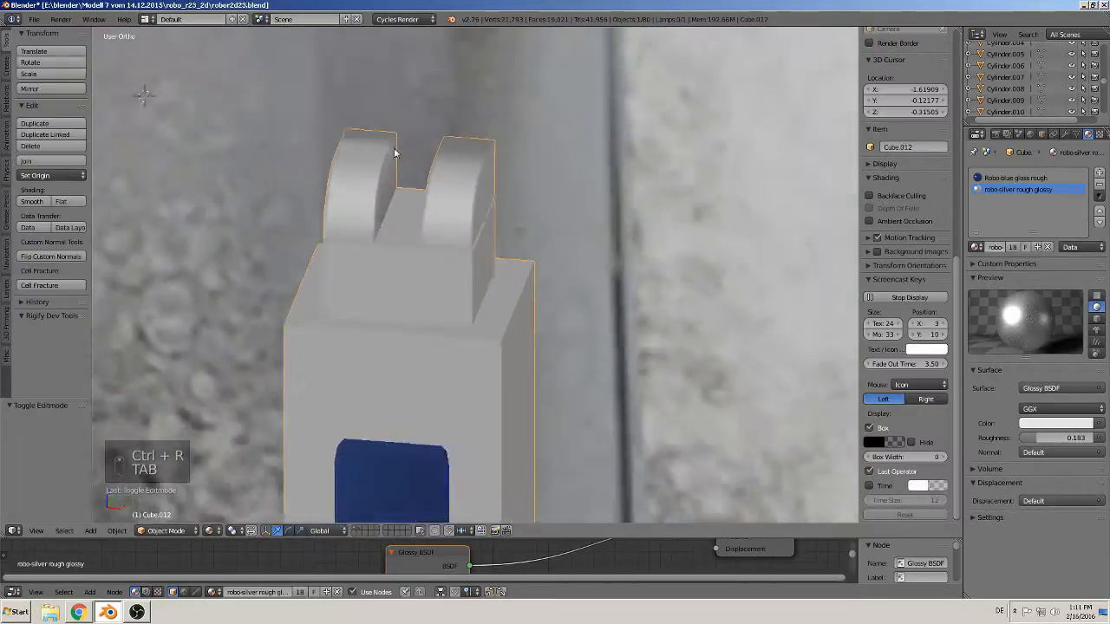
pyautogui.moveTo(393, 151); pyautogui.dragTo(368, 129, button='middle')
pyautogui.scroll(-3, 399, 143)
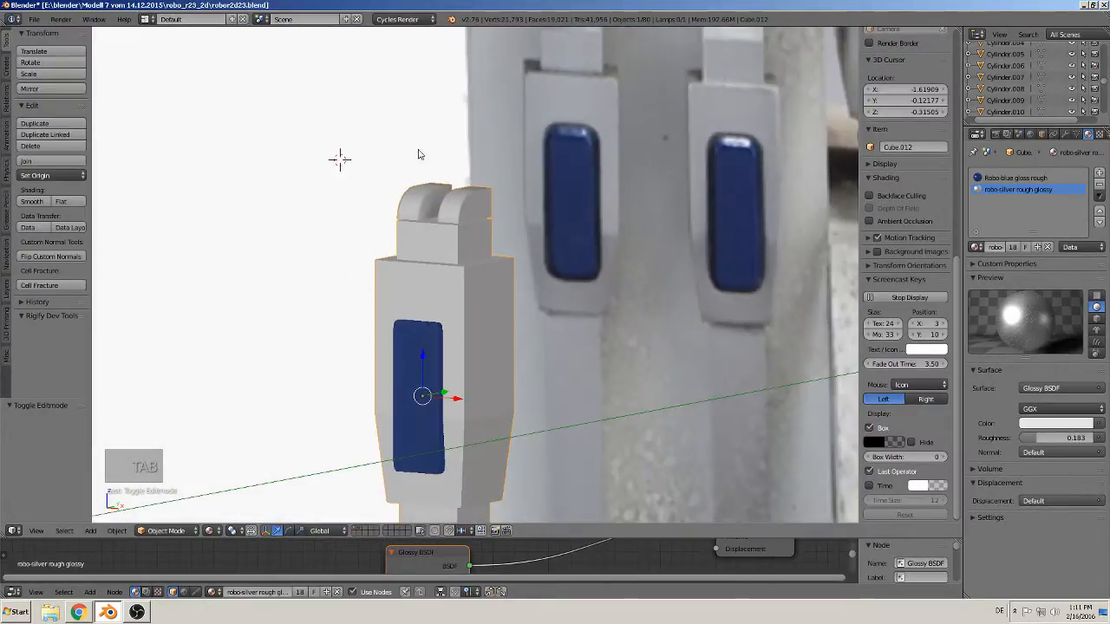
pyautogui.scroll(4, 451, 184)
pyautogui.press('Tab')
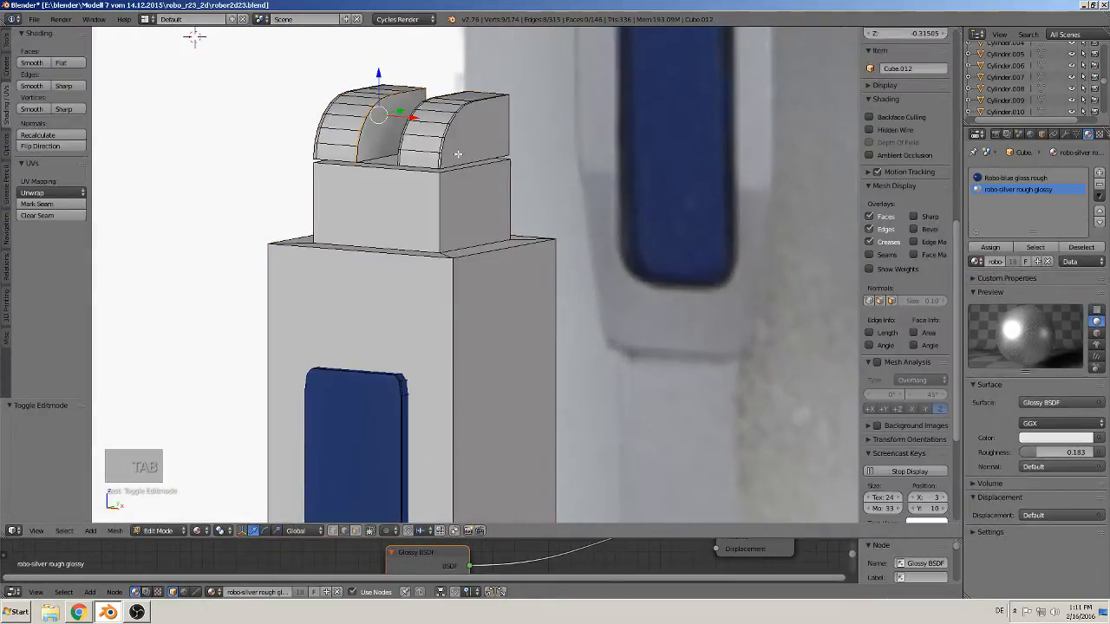
pyautogui.scroll(4, 438, 179)
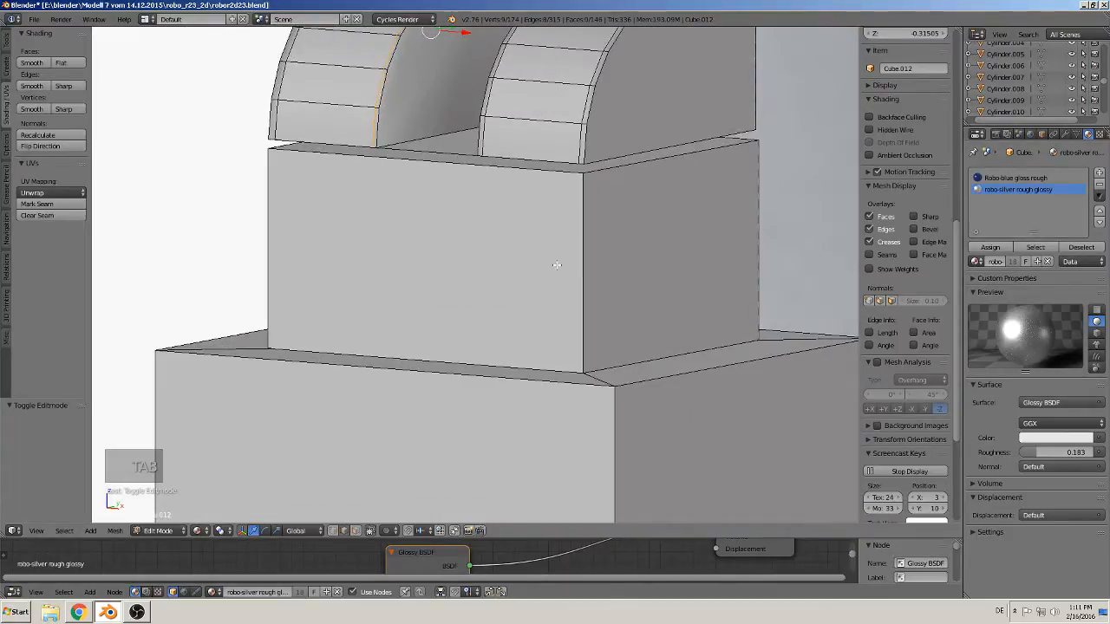
pyautogui.scroll(-4, 518, 234)
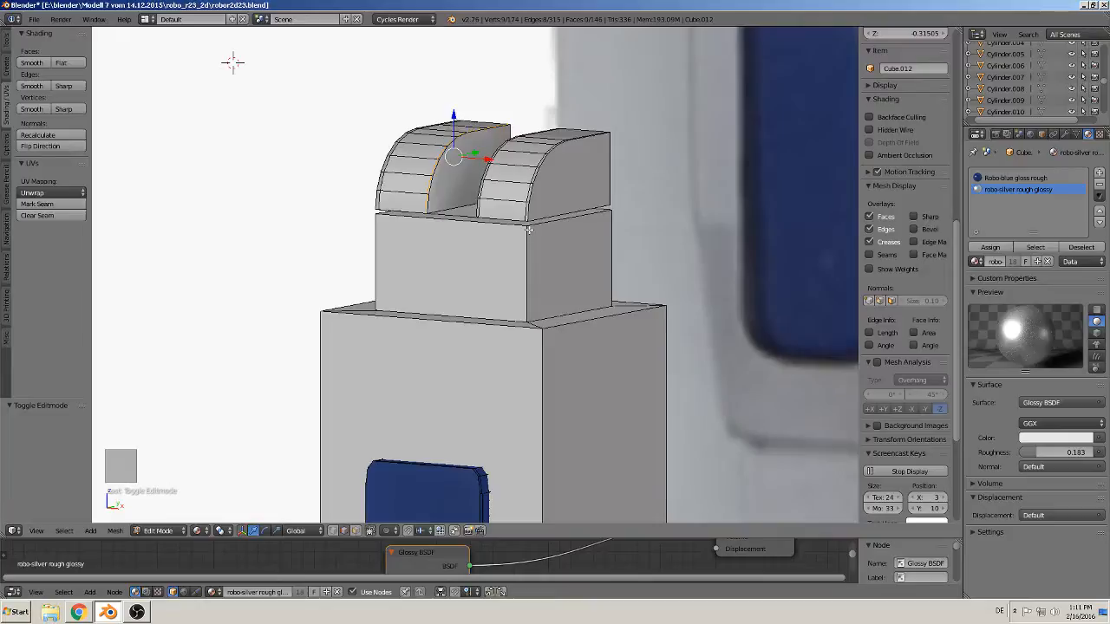
pyautogui.press('a')
pyautogui.press('l')
pyautogui.press('l')
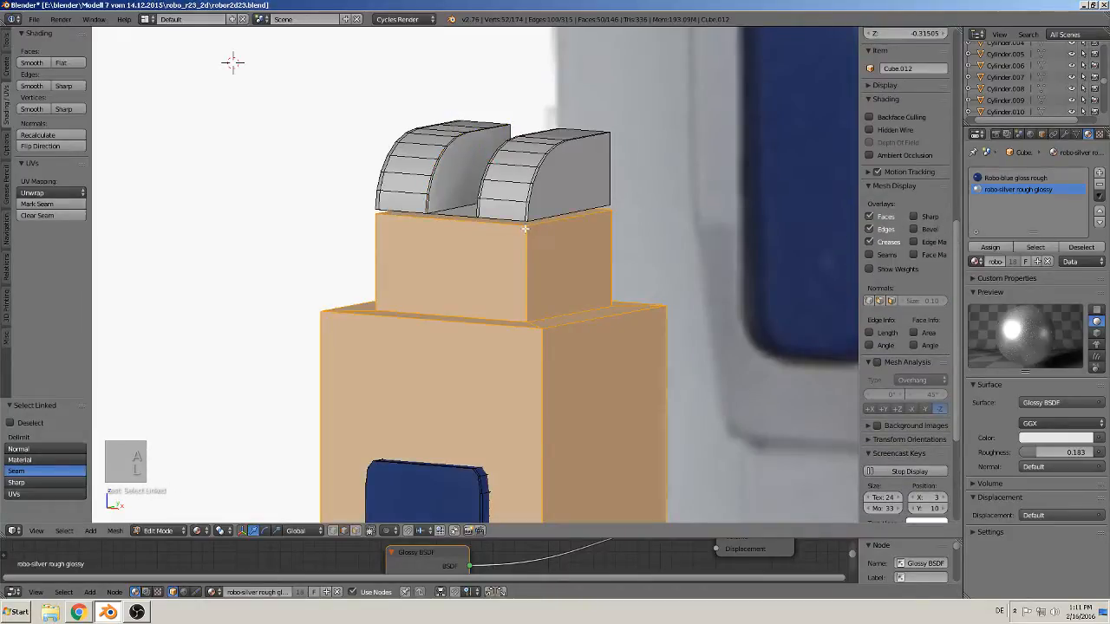
pyautogui.press('a')
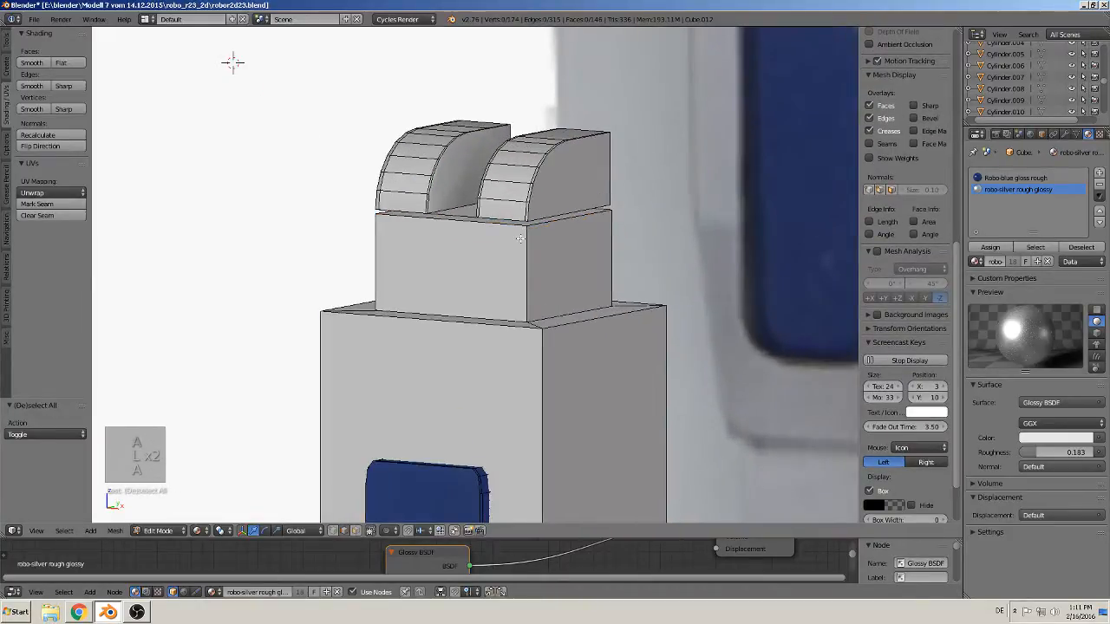
pyautogui.press('Tab')
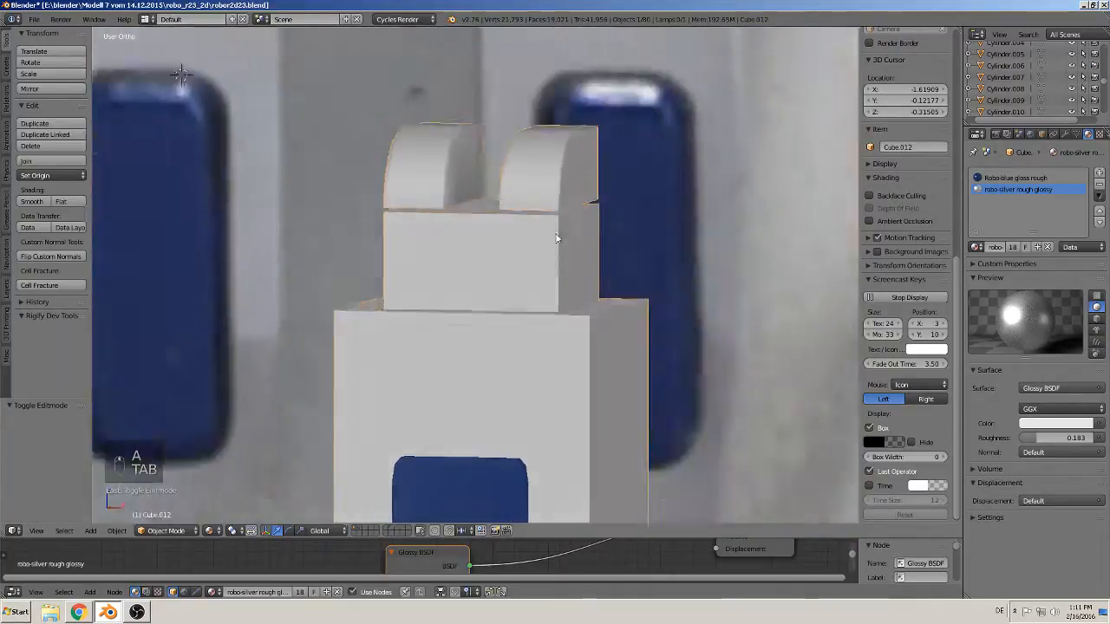
pyautogui.press('Tab')
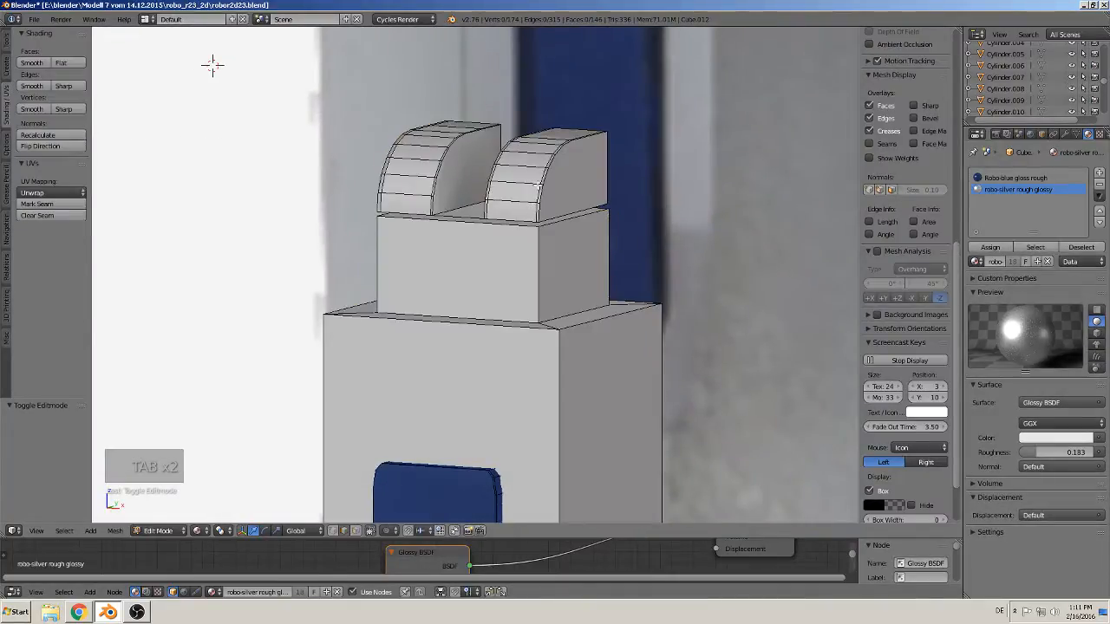
# Select the whole linked two-prong cap and lower it by 0.0003 along Z onto the column
pyautogui.press('l')
pyautogui.moveTo(486, 121); pyautogui.dragTo(473, 129)
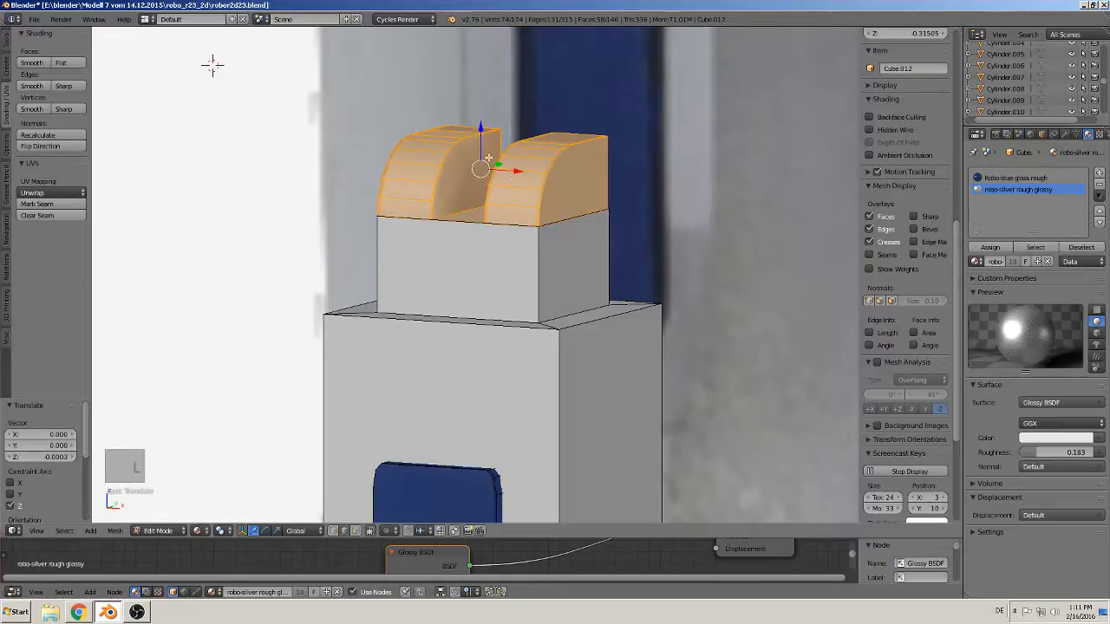
pyautogui.press('Tab')
pyautogui.press('Tab')
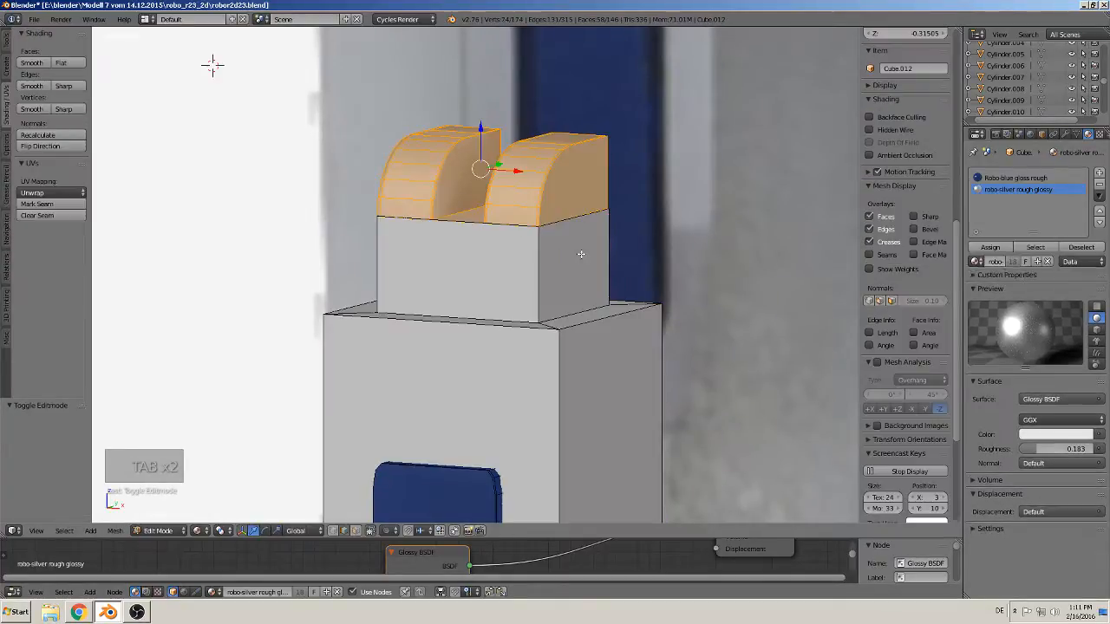
# Scale the two-prong cap uniformly to 0.951 and lower it slightly so it sits on the column
pyautogui.press('s')
pyautogui.click(571, 253)
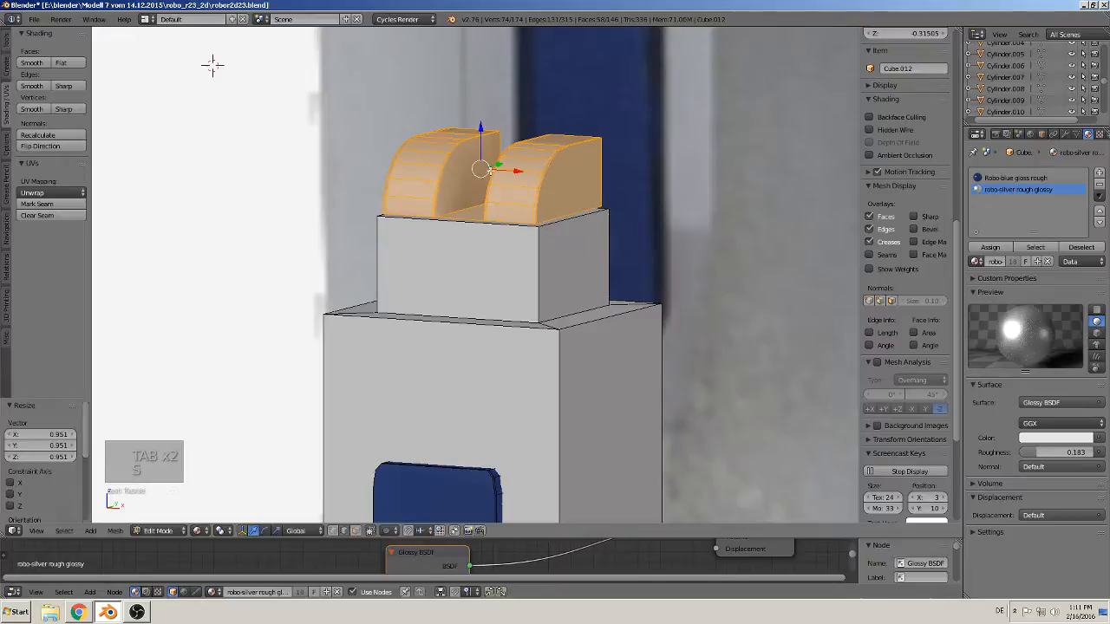
pyautogui.moveTo(480, 140); pyautogui.dragTo(480, 142)
pyautogui.press('Tab')
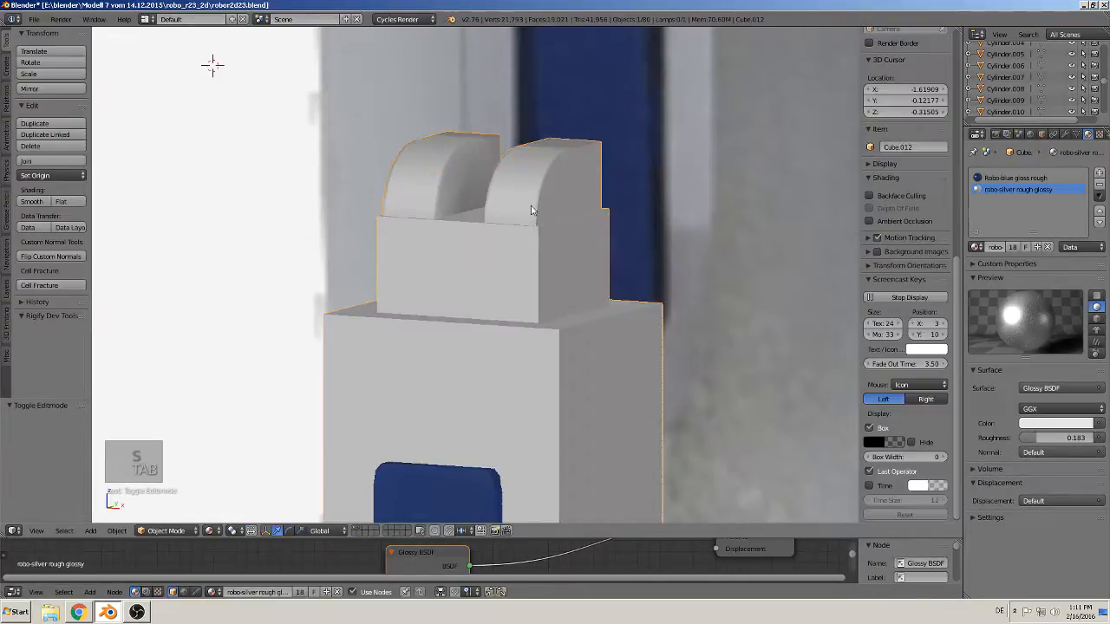
# Compare the two-prong fitting with the slotted fittings in the reference image
pyautogui.scroll(-4, 534, 213)
pyautogui.moveTo(556, 231); pyautogui.dragTo(527, 236, button='middle')
pyautogui.scroll(-3, 573, 227)
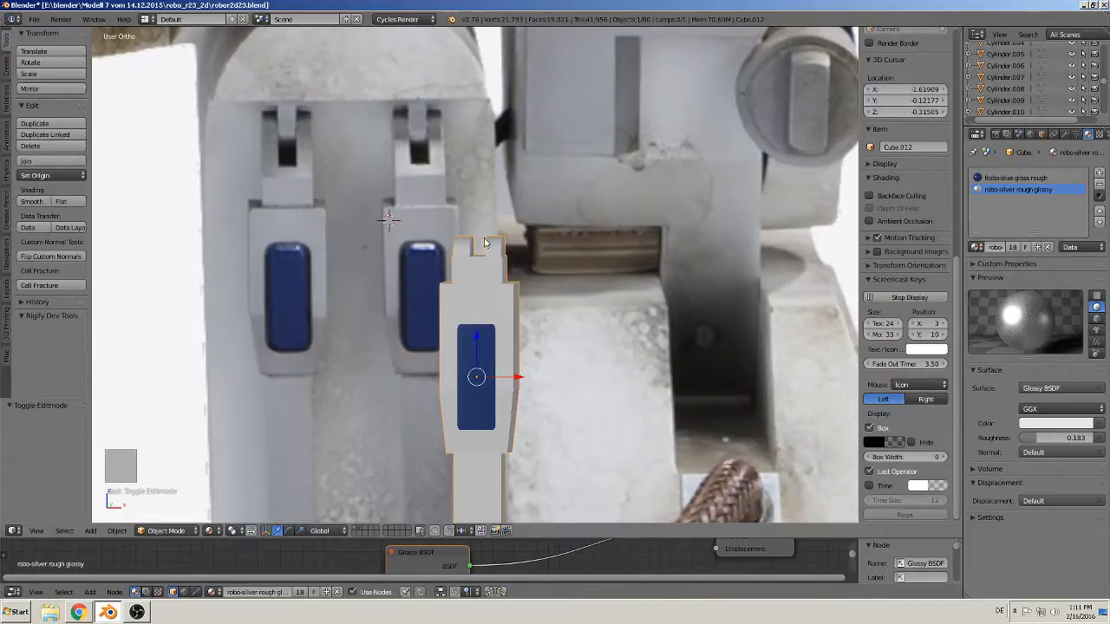
pyautogui.keyDown('shift'); pyautogui.moveTo(476, 296); pyautogui.dragTo(461, 249, button='middle'); pyautogui.keyUp('shift')
pyautogui.scroll(7, 423, 314)
pyautogui.press('Tab')
pyautogui.press('a')
pyautogui.press('a')
pyautogui.moveTo(430, 302); pyautogui.dragTo(464, 273, button='middle')
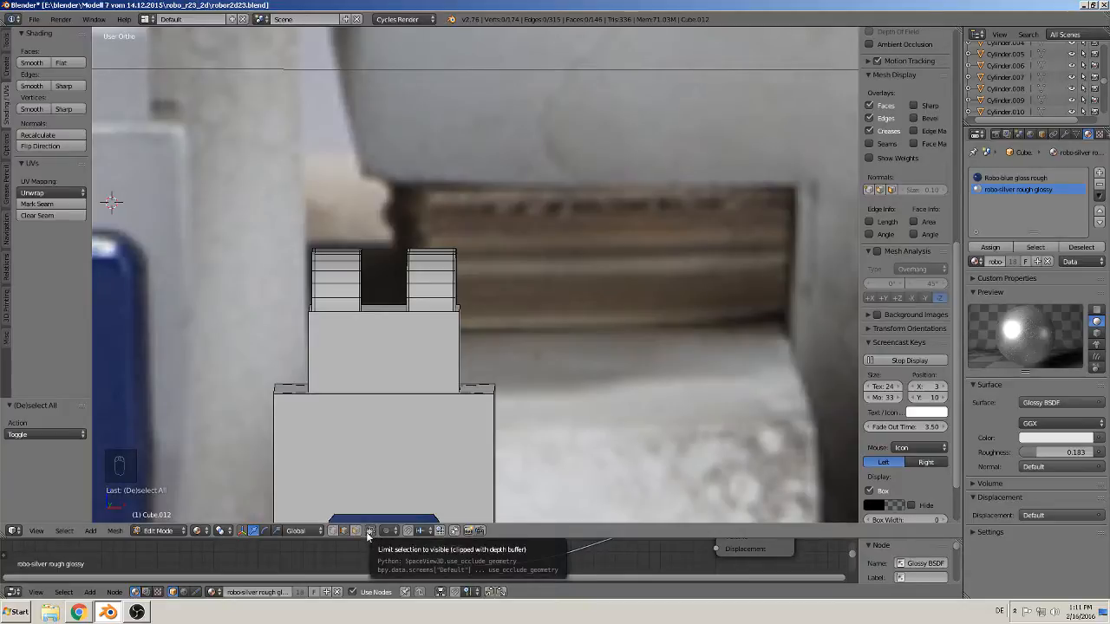
# In front view, select the +X prong's upper vertices including hidden ones, duplicate them and move the copy -0.004 along X into the slot
pyautogui.click(332, 531)
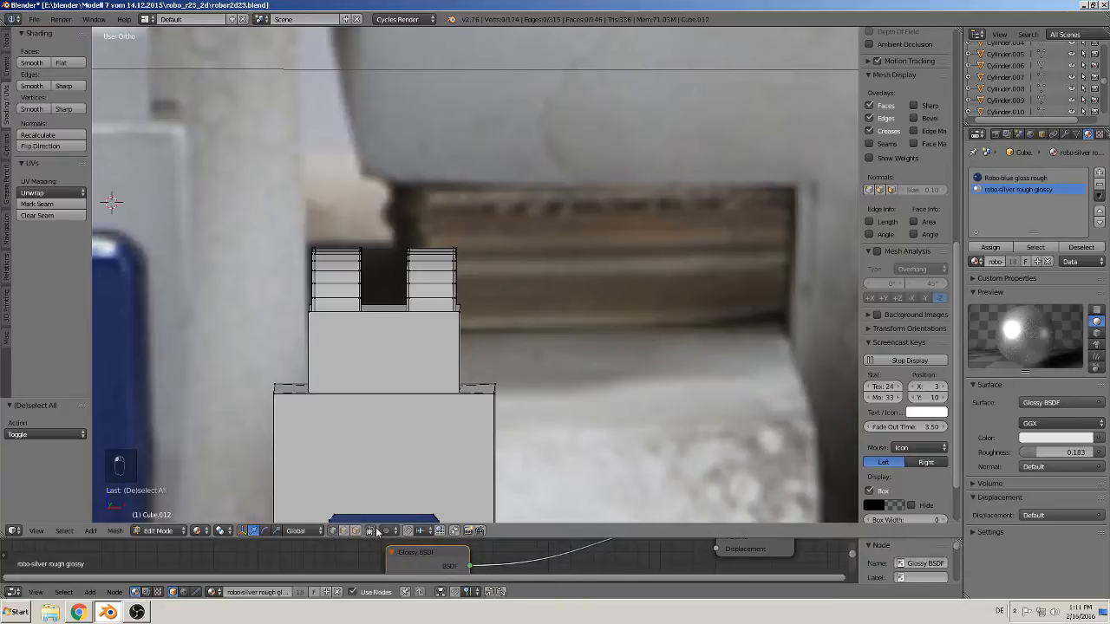
pyautogui.click(372, 531)
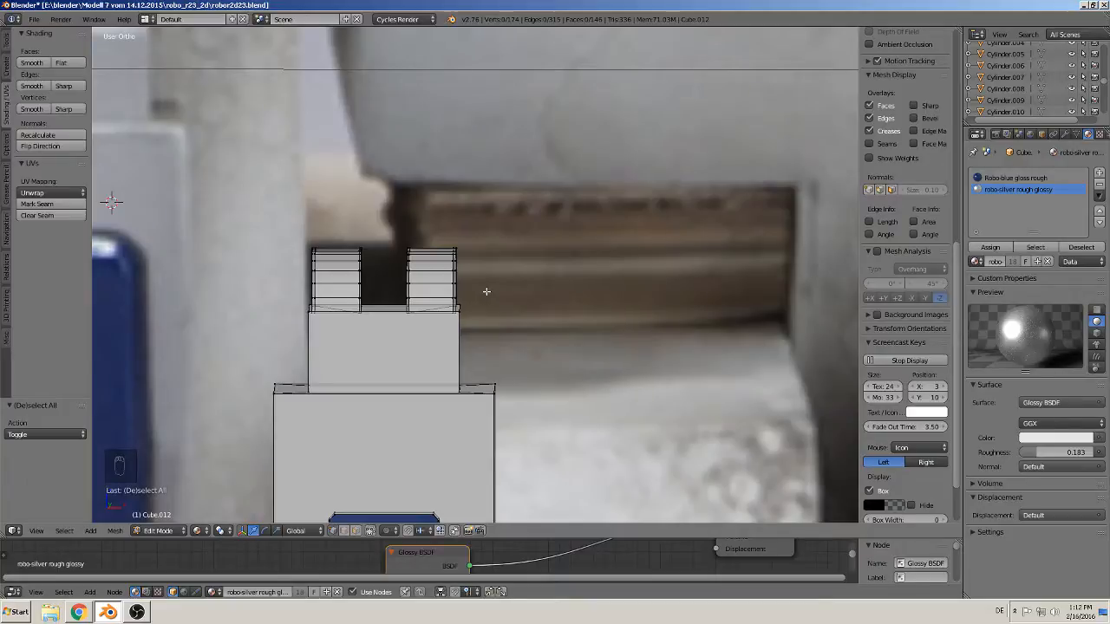
pyautogui.press('KP_1')
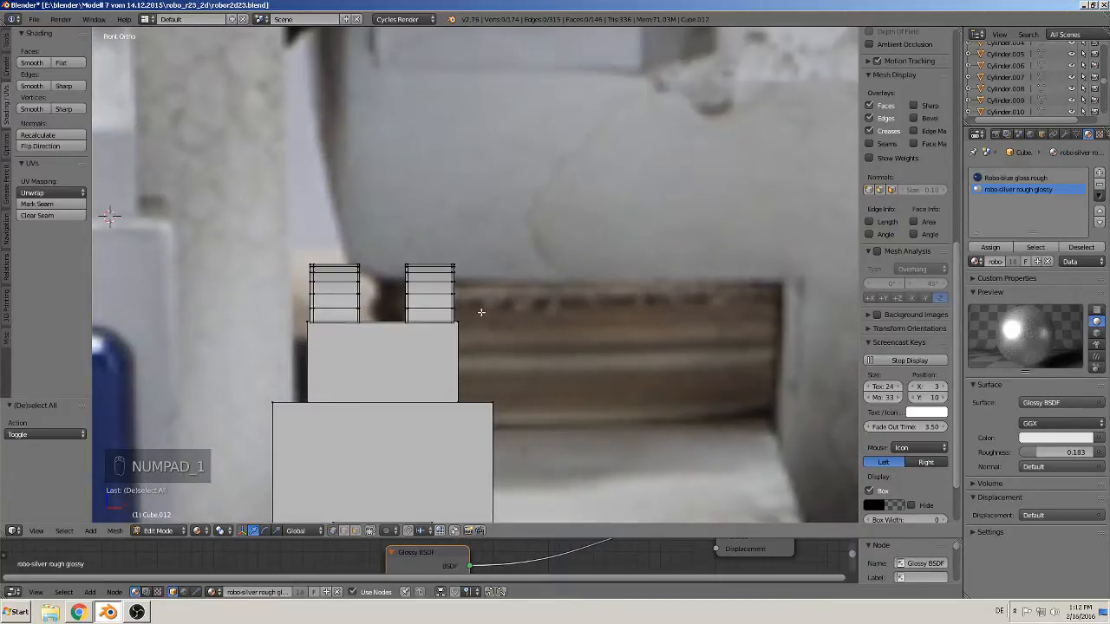
pyautogui.press('b')
pyautogui.moveTo(475, 311); pyautogui.dragTo(385, 231)
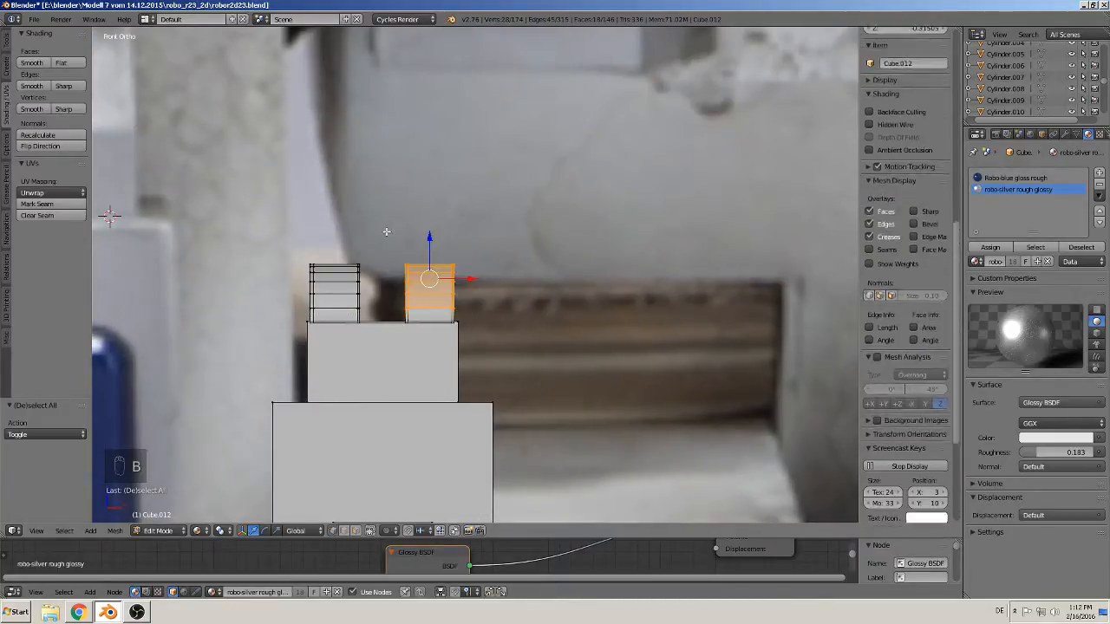
pyautogui.hotkey('shift', 'd')
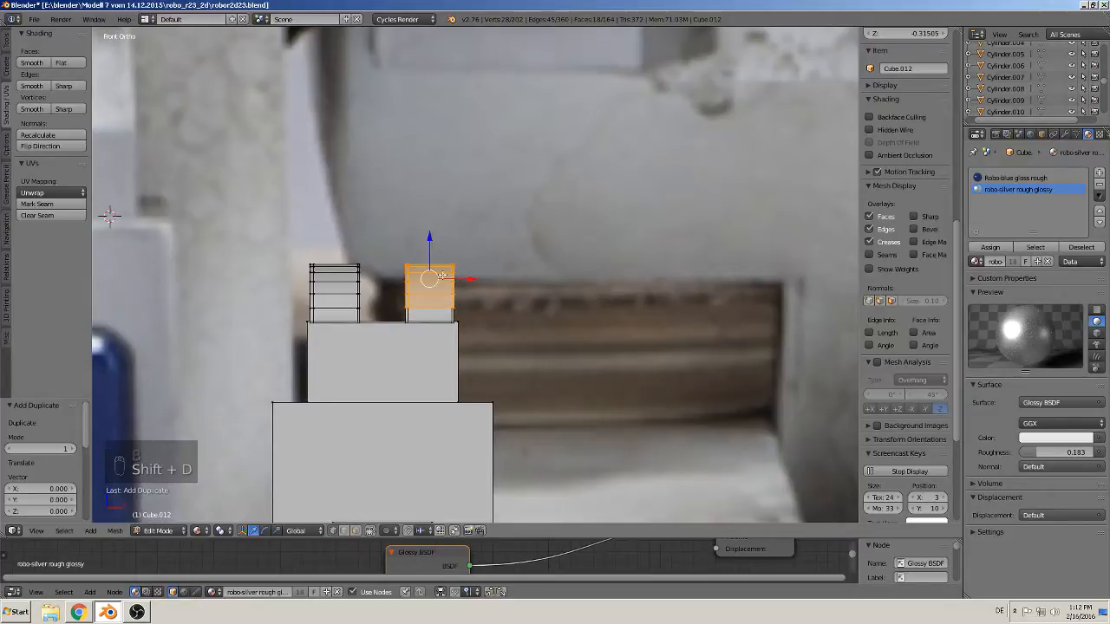
pyautogui.press('x')
pyautogui.click(430, 291)
# Scale the duplicated middle piece to 0.822 along X so it is narrower than the slot
pyautogui.press('s')
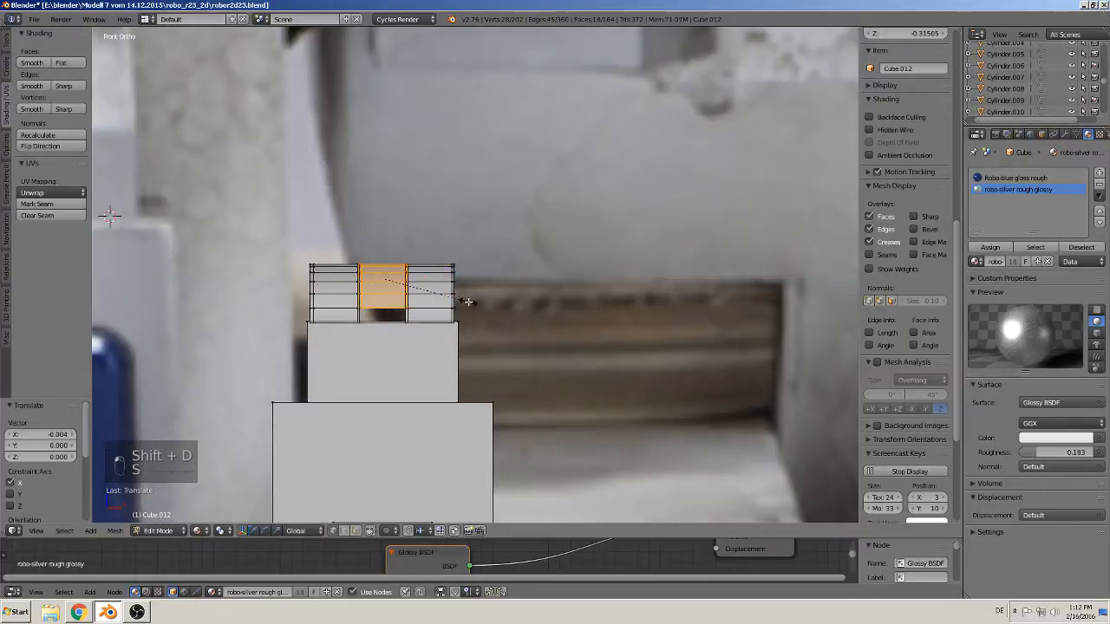
pyautogui.press('x')
pyautogui.click(384, 289)
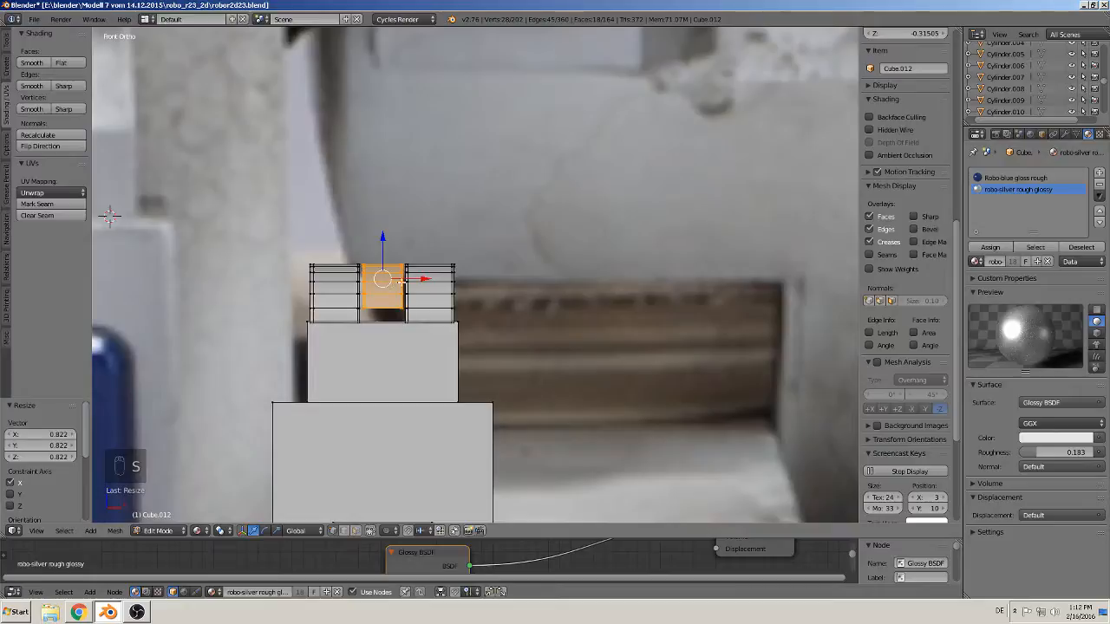
# Start rotating the duplicated middle piece about the global Y axis
pyautogui.moveTo(384, 289); pyautogui.dragTo(364, 303, button='middle')
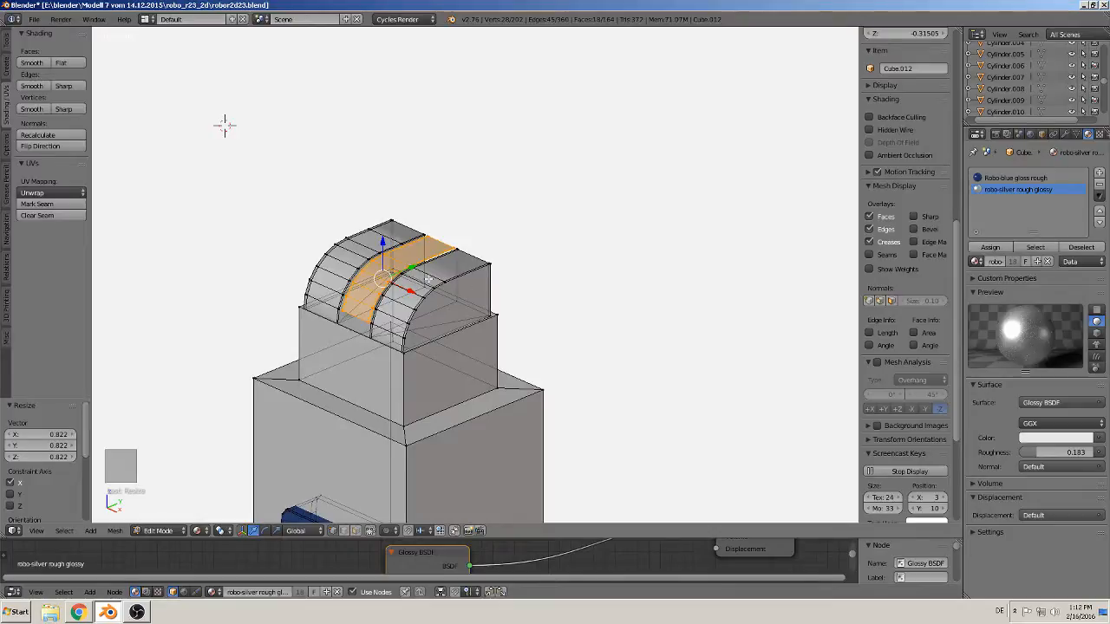
pyautogui.write('ry')
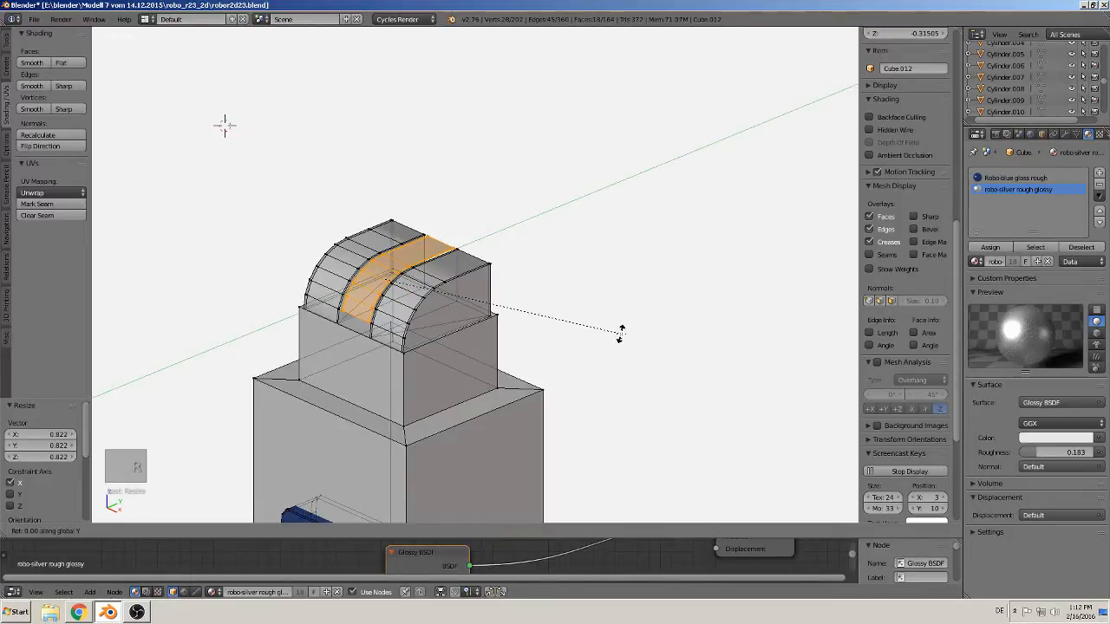
# Rotate the selected curved strip between the two rounded lugs 180 degrees around the Y axis
pyautogui.write('180')
pyautogui.press('Return')
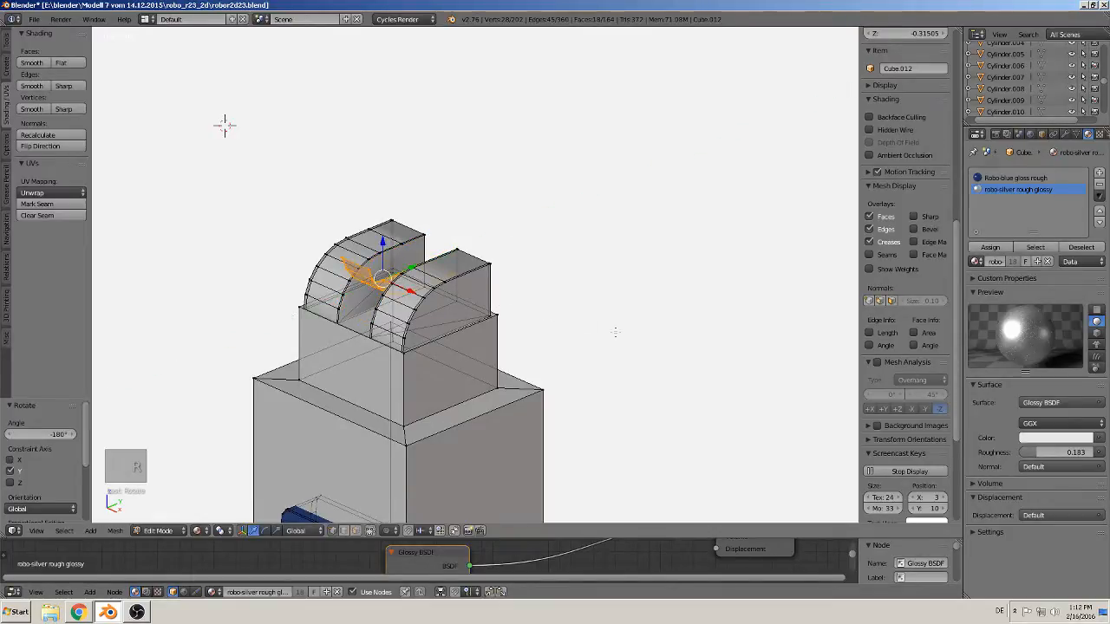
pyautogui.moveTo(490, 322)
pyautogui.mouseDown(button='middle')
pyautogui.moveTo(557, 263)
pyautogui.moveTo(532, 275)
pyautogui.moveTo(530, 266)
pyautogui.moveTo(492, 309)
pyautogui.moveTo(487, 340)
pyautogui.mouseUp(button='middle')
pyautogui.scroll(-1, 555, 264)
pyautogui.scroll(-1, 555, 264)
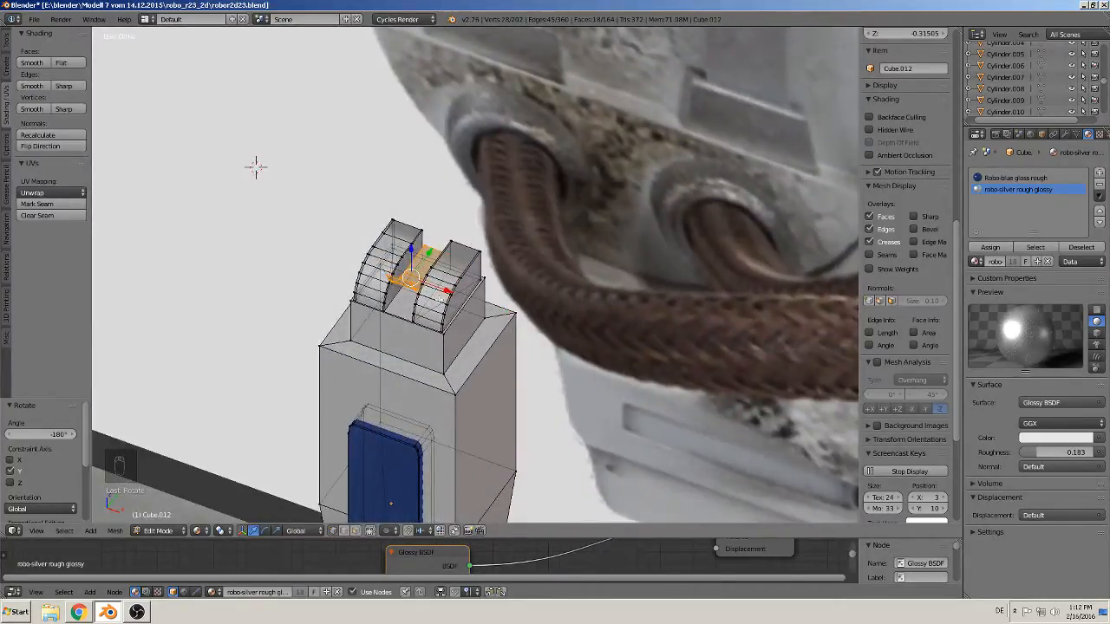
pyautogui.scroll(2, 434, 313)
pyautogui.moveTo(406, 271); pyautogui.dragTo(388, 313, button='middle')
pyautogui.scroll(1, 388, 313)
pyautogui.scroll(2, 388, 313)
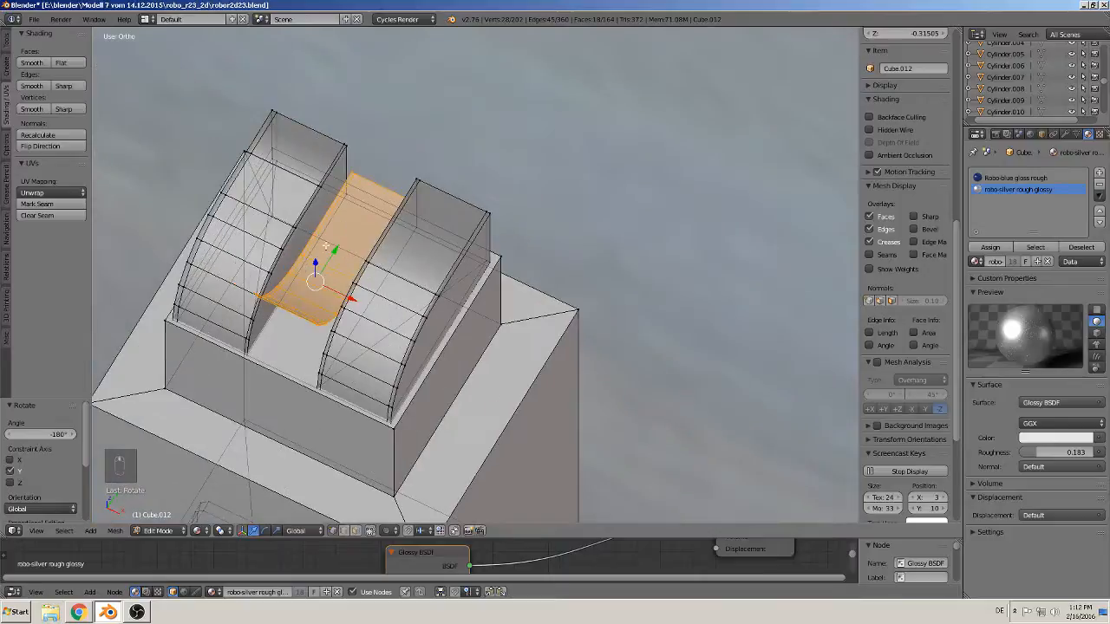
# Select the boundary edges of the flipped curved strip and extrude them straight up along Z by about 0.011
pyautogui.keyDown('alt'); pyautogui.rightClick(311, 236); pyautogui.keyUp('alt')
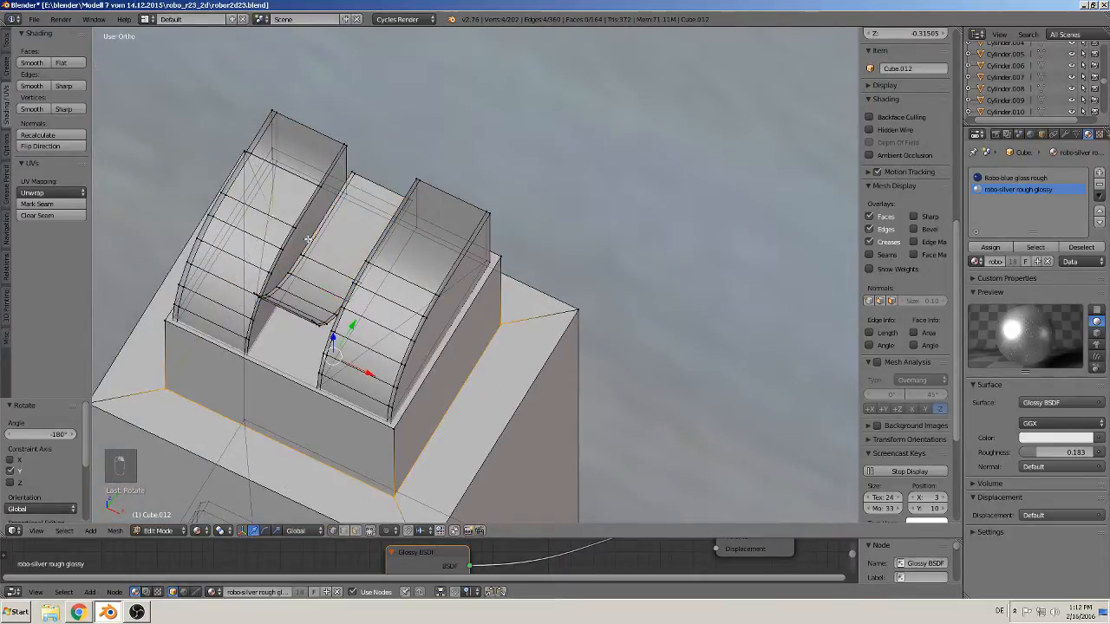
pyautogui.click(370, 530)
pyautogui.moveTo(306, 247)
pyautogui.mouseDown(button='middle')
pyautogui.moveTo(360, 242)
pyautogui.moveTo(312, 264)
pyautogui.mouseUp(button='middle')
pyautogui.keyDown('alt'); pyautogui.keyDown('shift'); pyautogui.rightClick(352, 246); pyautogui.keyUp('shift'); pyautogui.keyUp('alt')
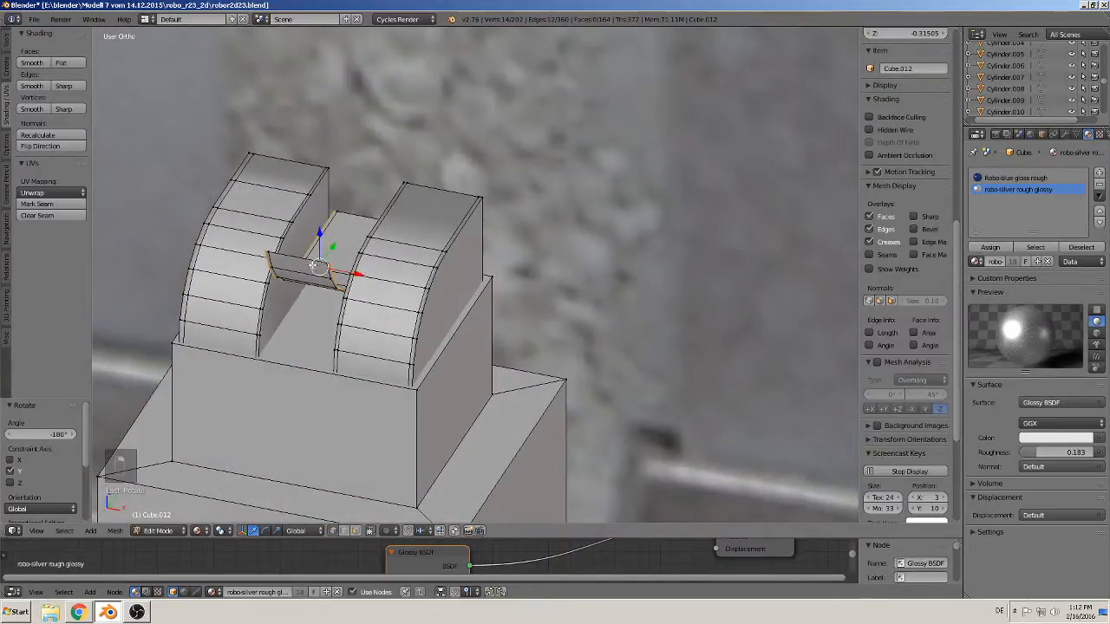
pyautogui.keyDown('alt'); pyautogui.keyDown('shift'); pyautogui.rightClick(285, 254); pyautogui.keyUp('shift'); pyautogui.keyUp('alt')
pyautogui.scroll(-2, 328, 269)
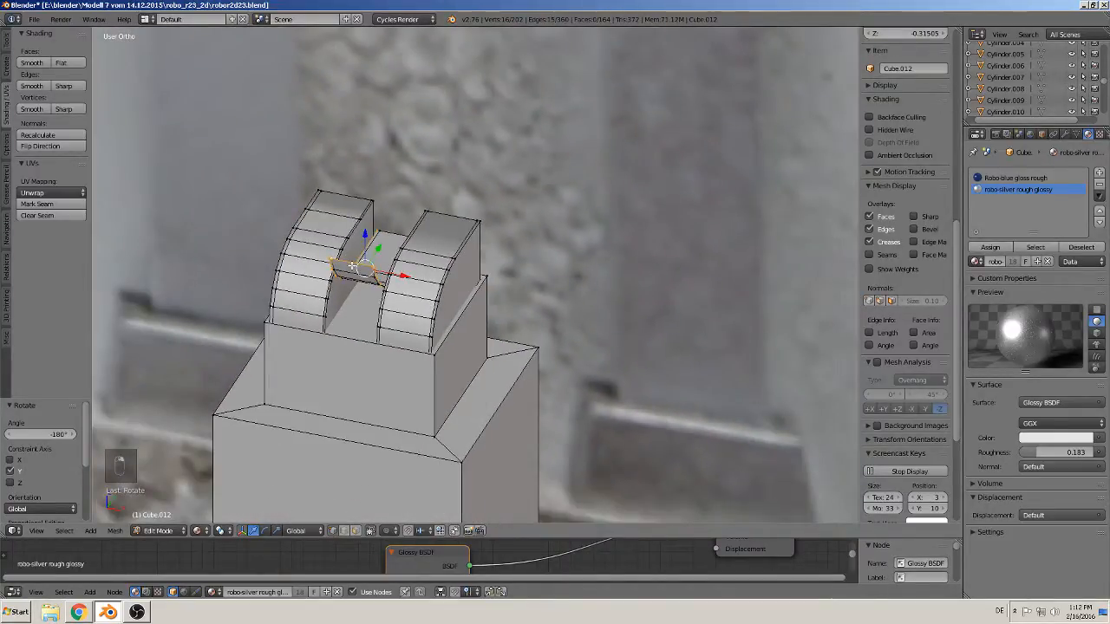
pyautogui.keyDown('alt'); pyautogui.keyDown('shift'); pyautogui.rightClick(390, 230); pyautogui.keyUp('shift'); pyautogui.keyUp('alt')
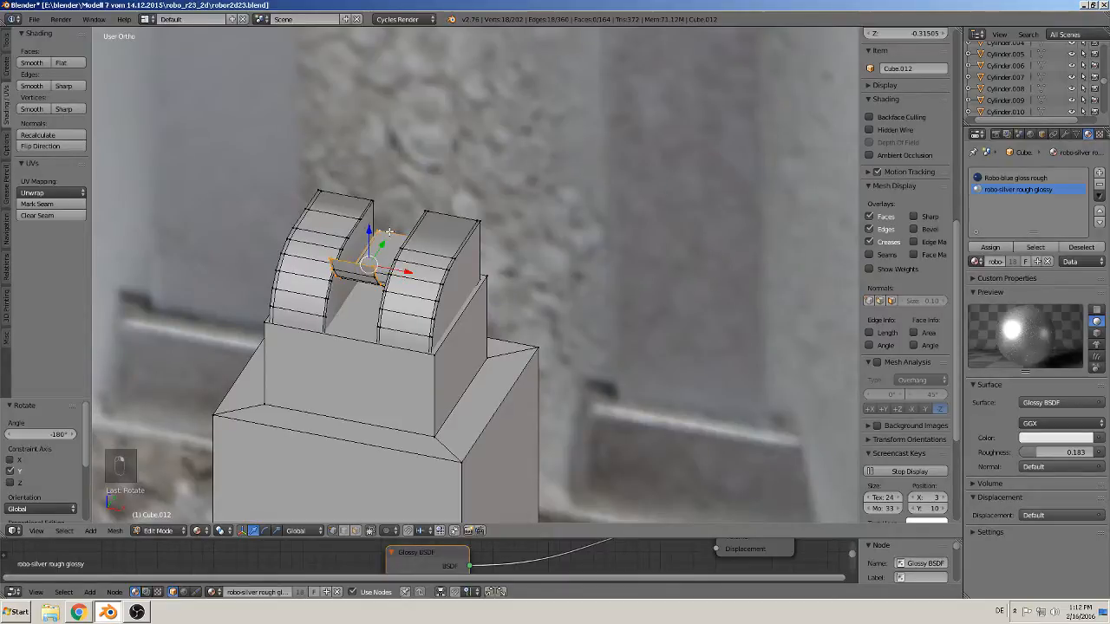
pyautogui.press('e')
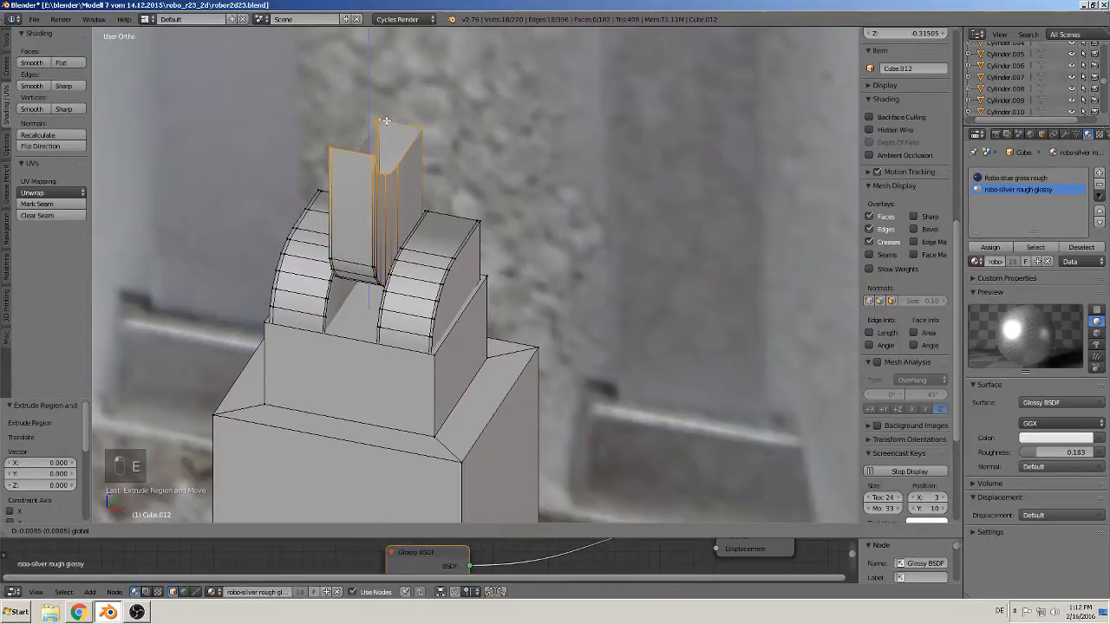
pyautogui.click(373, 113)
# Lower the extruded edges along Z by about 0.007 and flatten them with a Z scale of 0
pyautogui.moveTo(373, 121); pyautogui.dragTo(416, 130, button='middle')
pyautogui.scroll(3, 437, 118)
pyautogui.scroll(-4, 438, 118)
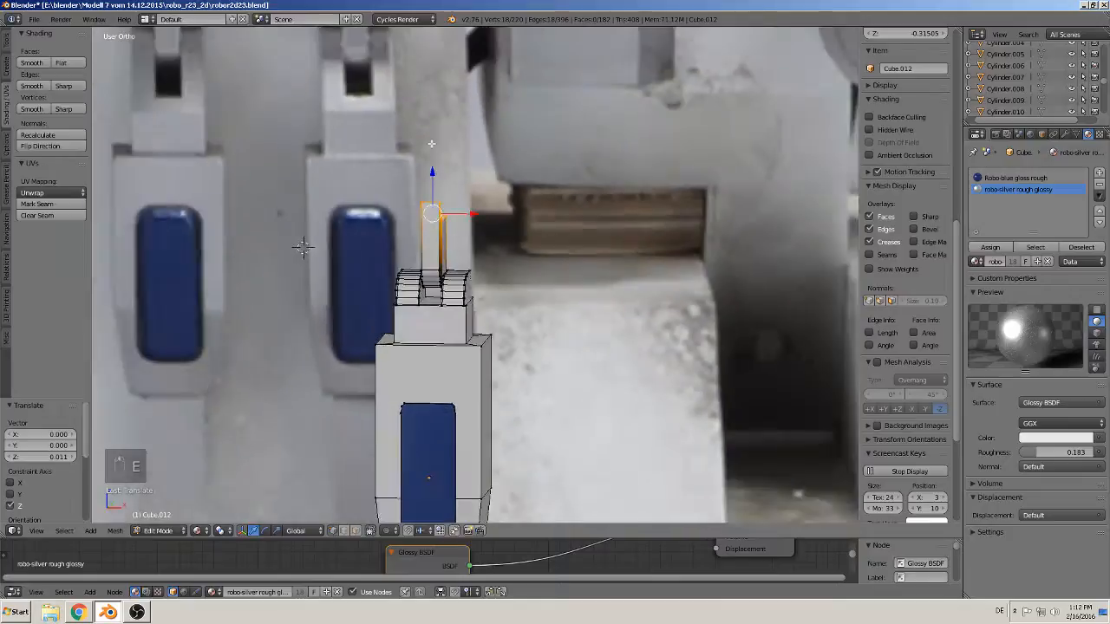
pyautogui.moveTo(446, 194); pyautogui.dragTo(452, 226)
pyautogui.moveTo(452, 225); pyautogui.dragTo(410, 271, button='middle')
pyautogui.scroll(4, 420, 278)
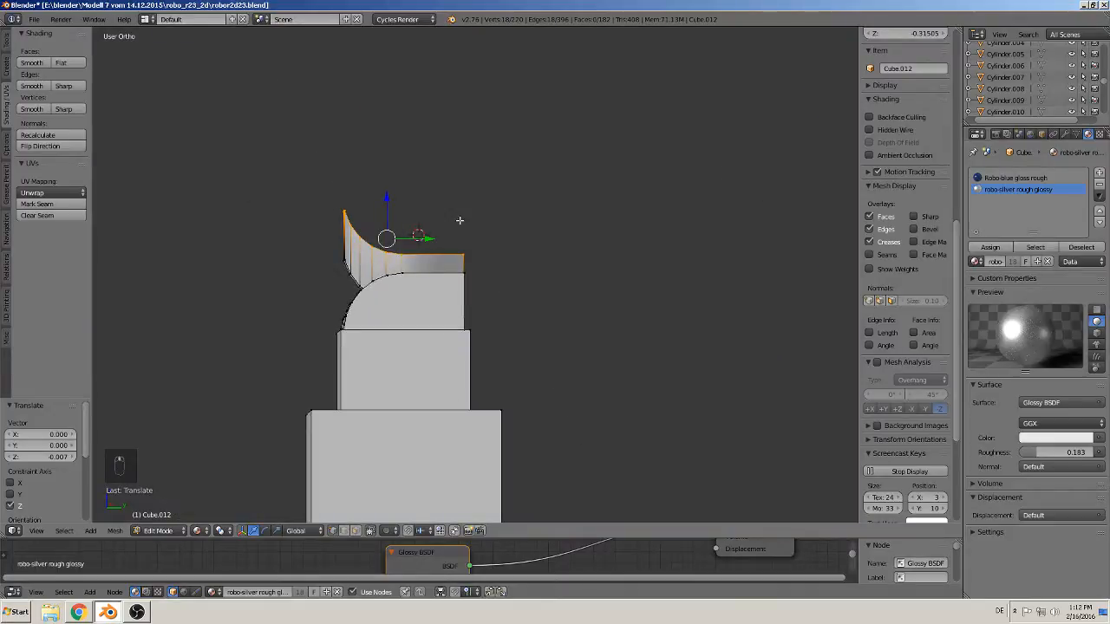
pyautogui.press('s')
pyautogui.press('z')
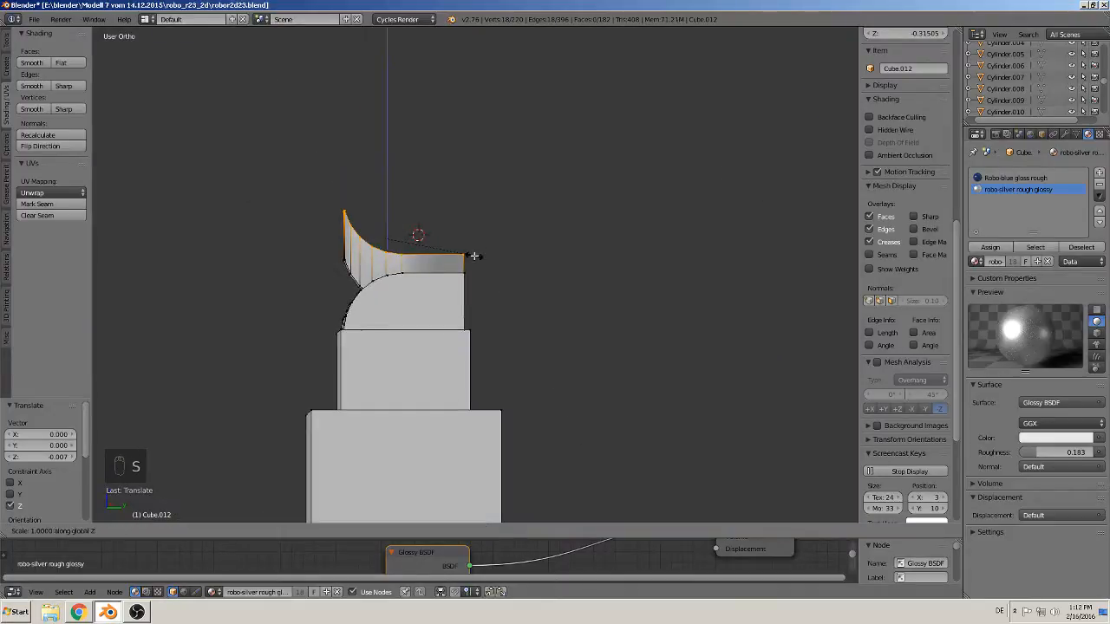
pyautogui.press('0')
pyautogui.click(474, 255)
pyautogui.scroll(1, 474, 256)
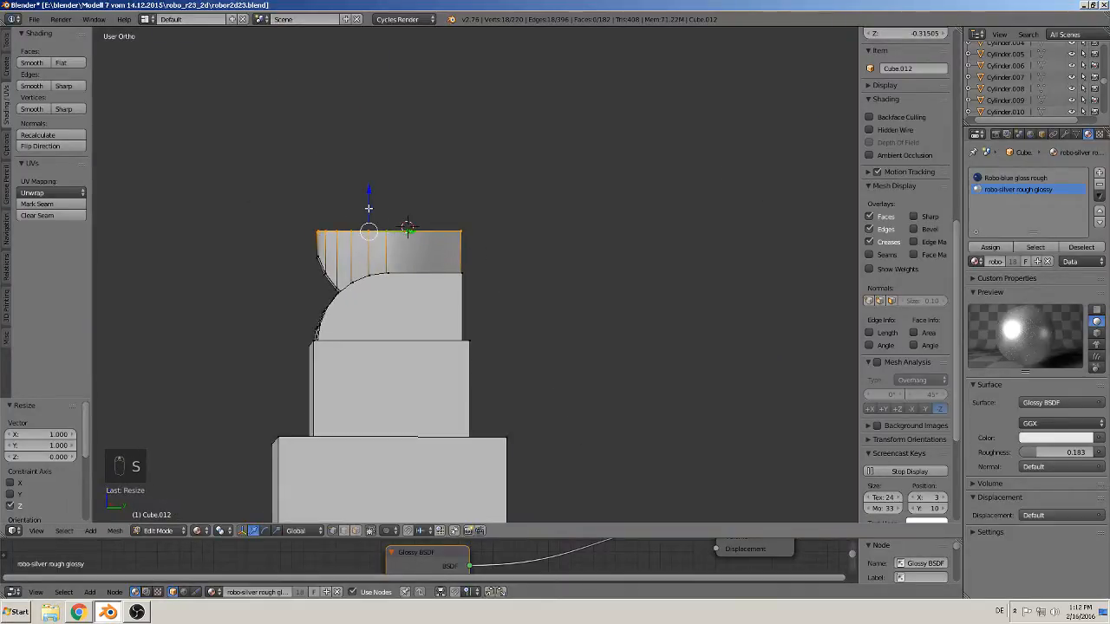
# Raise the flattened edges of the centre tab slightly along Z and return to Object Mode
pyautogui.moveTo(368, 195); pyautogui.dragTo(372, 165)
pyautogui.press('Tab')
pyautogui.scroll(-4, 371, 299)
pyautogui.moveTo(368, 312); pyautogui.dragTo(490, 321, button='middle')
pyautogui.scroll(-2, 490, 318)
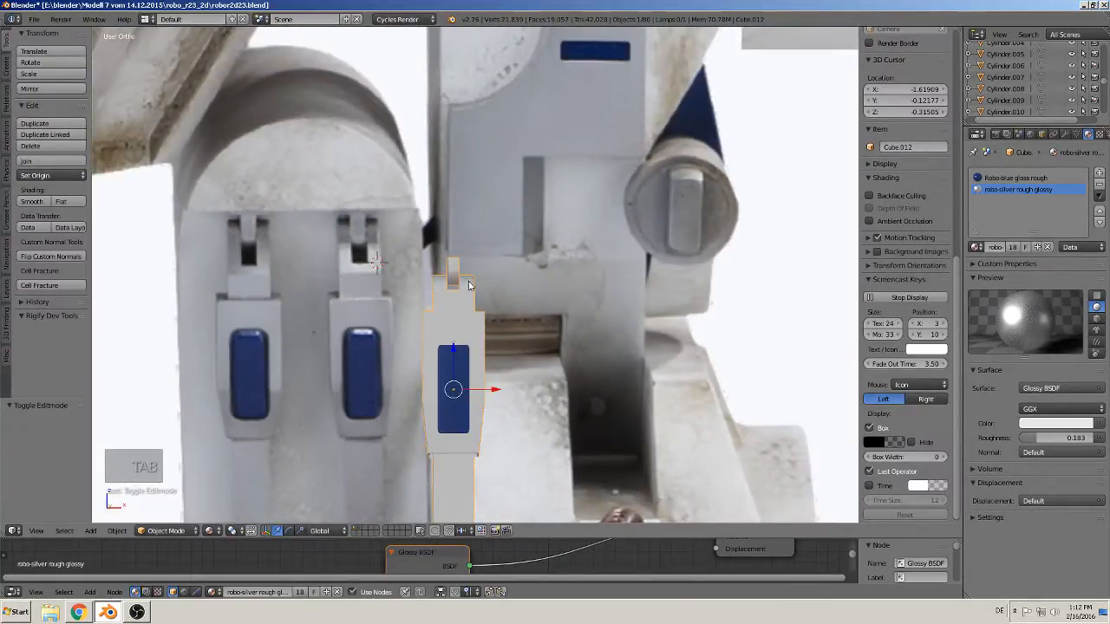
pyautogui.moveTo(468, 284); pyautogui.dragTo(525, 388, button='middle')
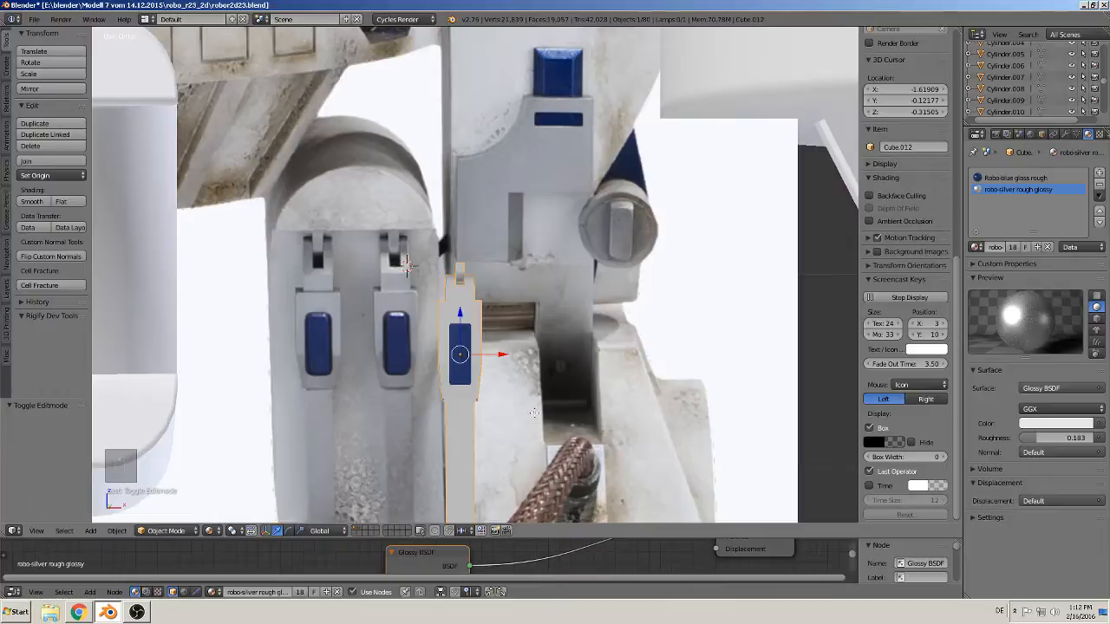
# Move the clip piece with the blue panel about -0.149 along X to line up with the capsule-shaped housing
pyautogui.press('a')
pyautogui.press('a')
pyautogui.press('a')
pyautogui.scroll(-3, 532, 416)
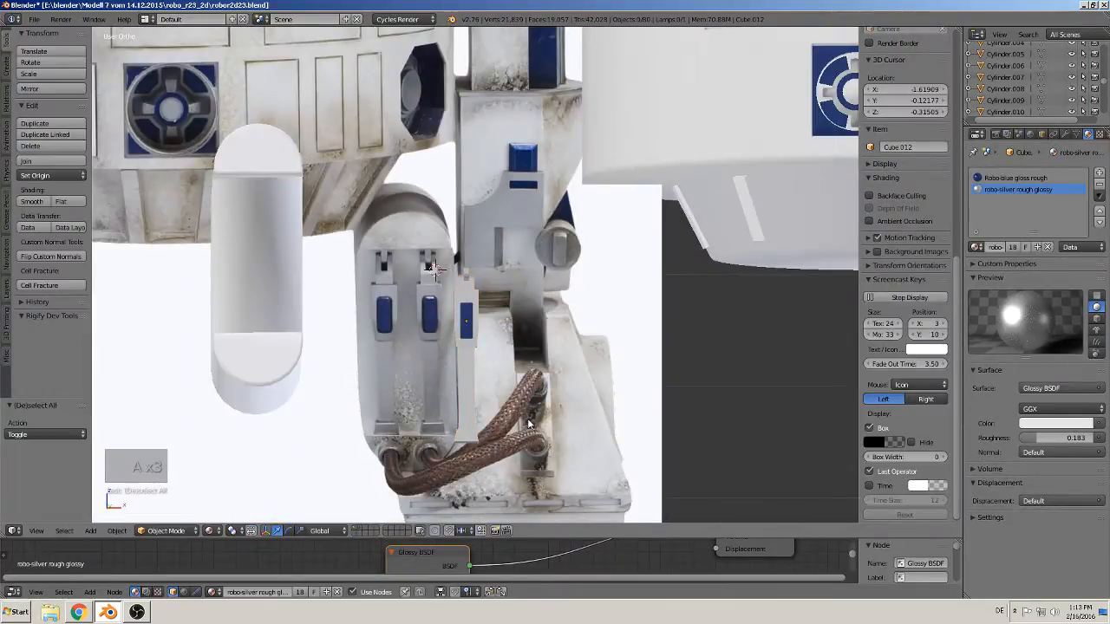
pyautogui.scroll(-2, 530, 424)
pyautogui.moveTo(531, 424); pyautogui.dragTo(435, 336, button='middle')
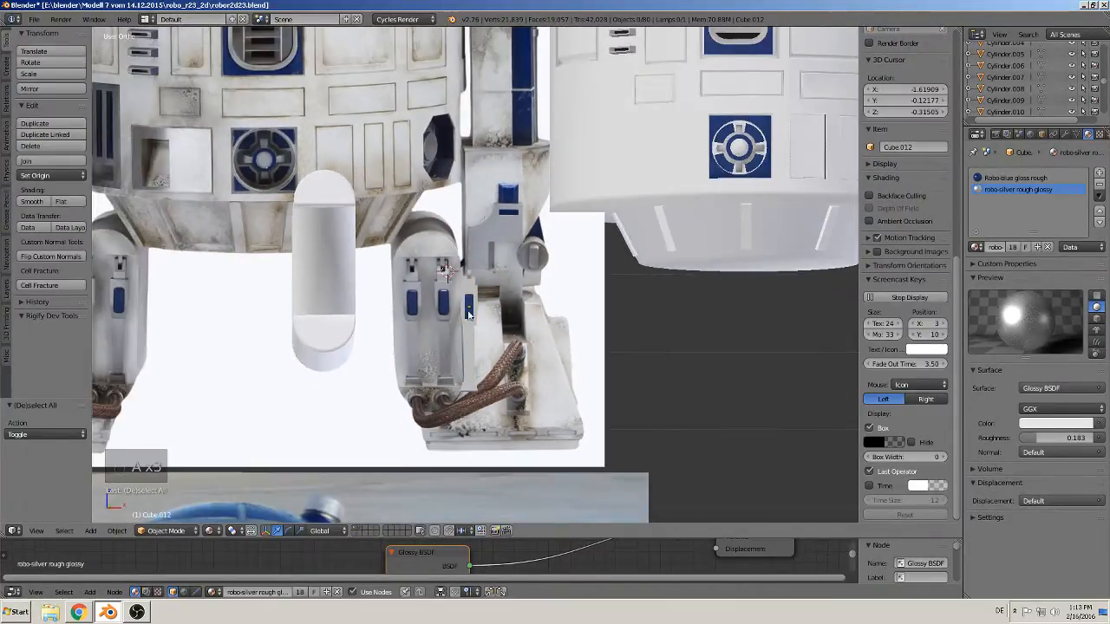
pyautogui.rightClick(473, 317)
pyautogui.press('KP_1')
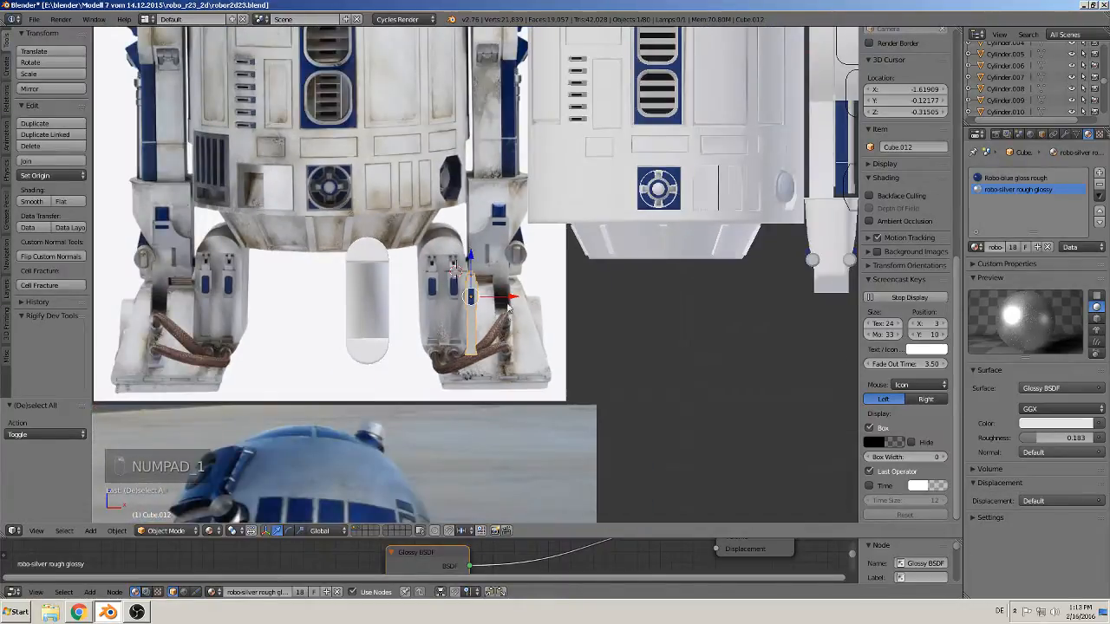
pyautogui.moveTo(509, 305); pyautogui.dragTo(407, 304)
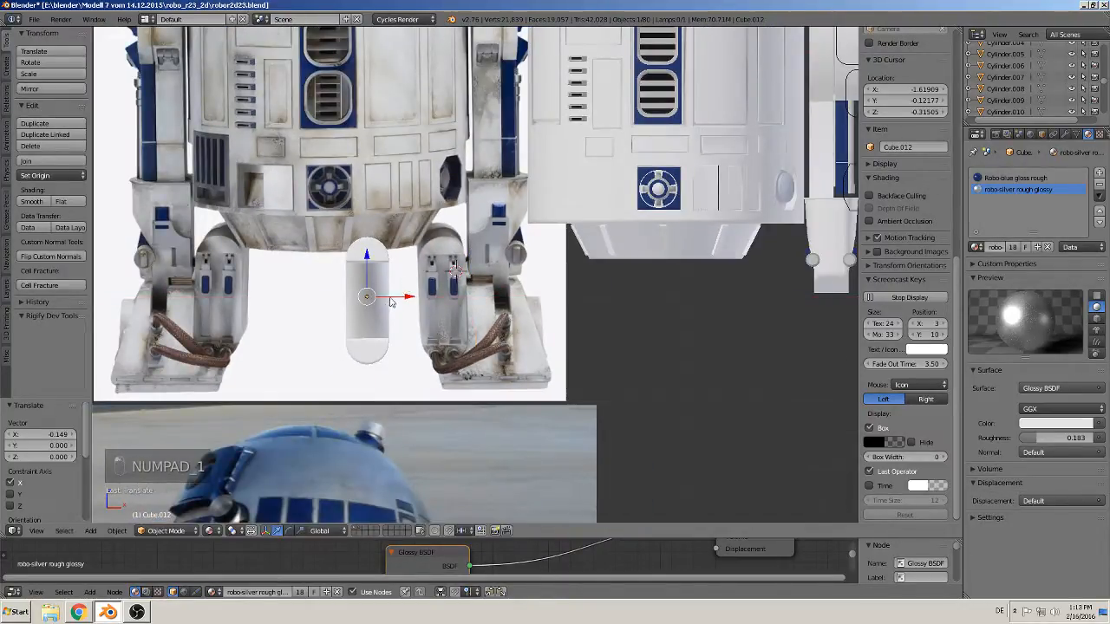
# Move the clip piece along Y by about -0.518 and another -0.132 into the housing's open front
pyautogui.moveTo(408, 303); pyautogui.dragTo(364, 299, button='middle')
pyautogui.moveTo(388, 291); pyautogui.dragTo(115, 391)
pyautogui.keyDown('shift'); pyautogui.moveTo(115, 390); pyautogui.dragTo(363, 325, button='middle'); pyautogui.keyUp('shift')
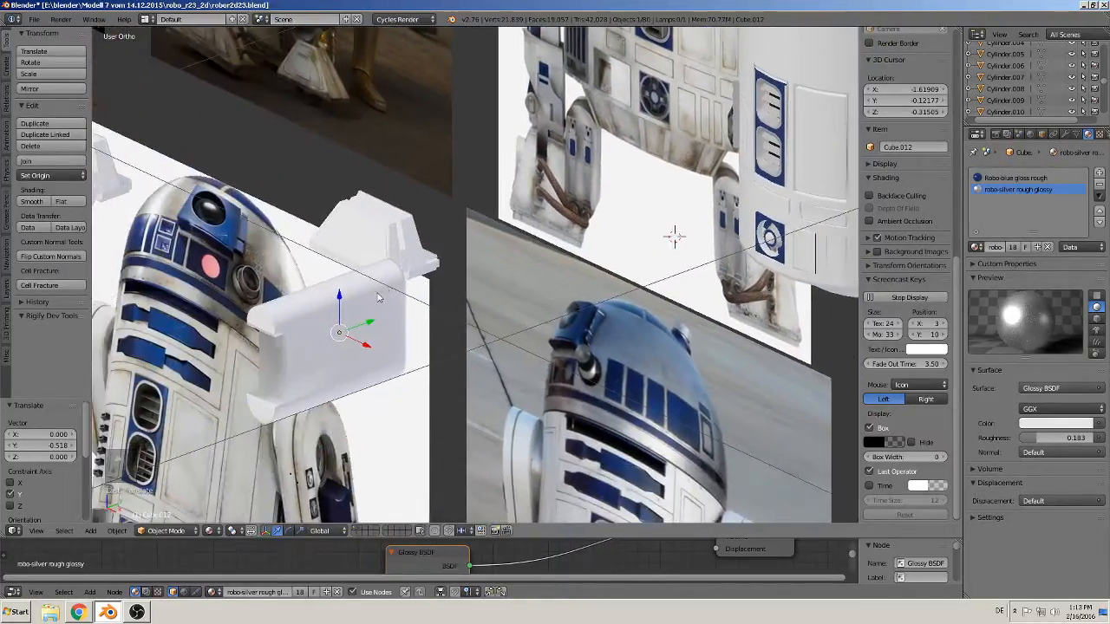
pyautogui.moveTo(361, 325); pyautogui.dragTo(288, 351)
pyautogui.click(288, 352)
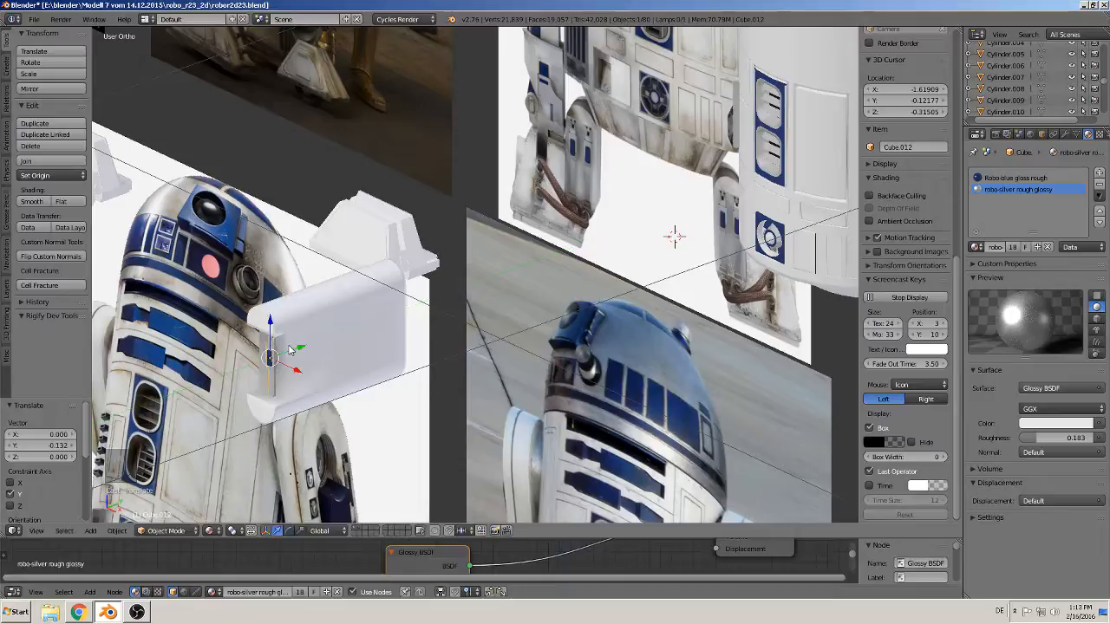
# In the front view, raise the clip piece slightly and shift it about 0.017 along X towards the housing's side wall
pyautogui.scroll(5, 290, 347)
pyautogui.press('KP_1')
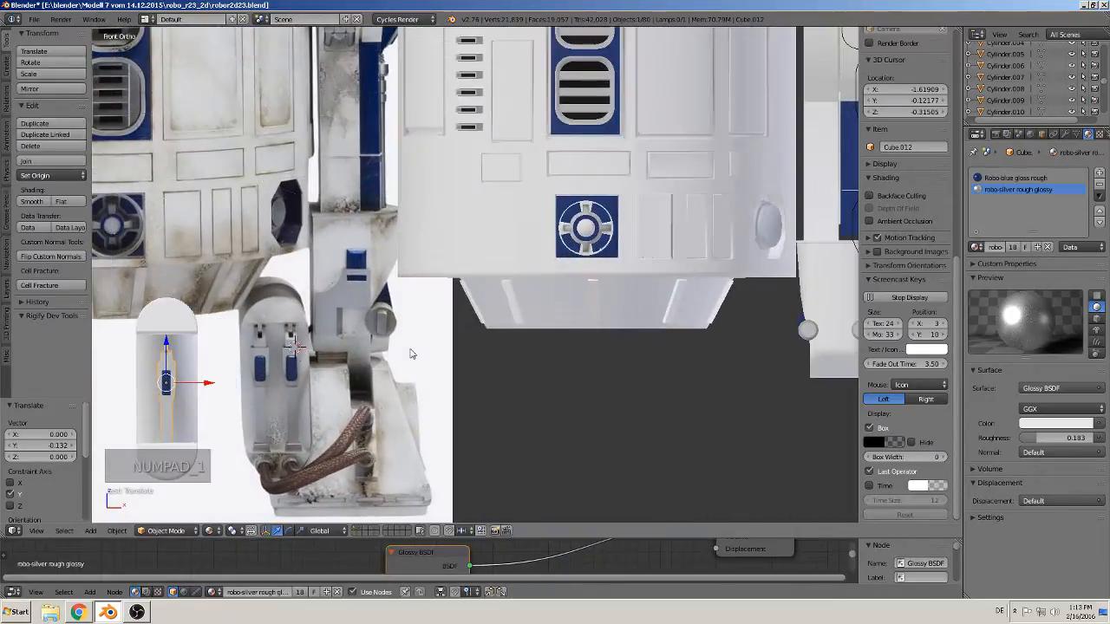
pyautogui.scroll(1, 267, 337)
pyautogui.keyDown('shift'); pyautogui.moveTo(227, 346); pyautogui.dragTo(713, 237, button='middle'); pyautogui.keyUp('shift')
pyautogui.moveTo(551, 261); pyautogui.dragTo(552, 246)
pyautogui.moveTo(588, 288); pyautogui.dragTo(611, 287)
# Fit the clip piece to the housing opening by scaling it along Z, raising it about 0.003 and nudging it sideways
pyautogui.press('s')
pyautogui.press('z')
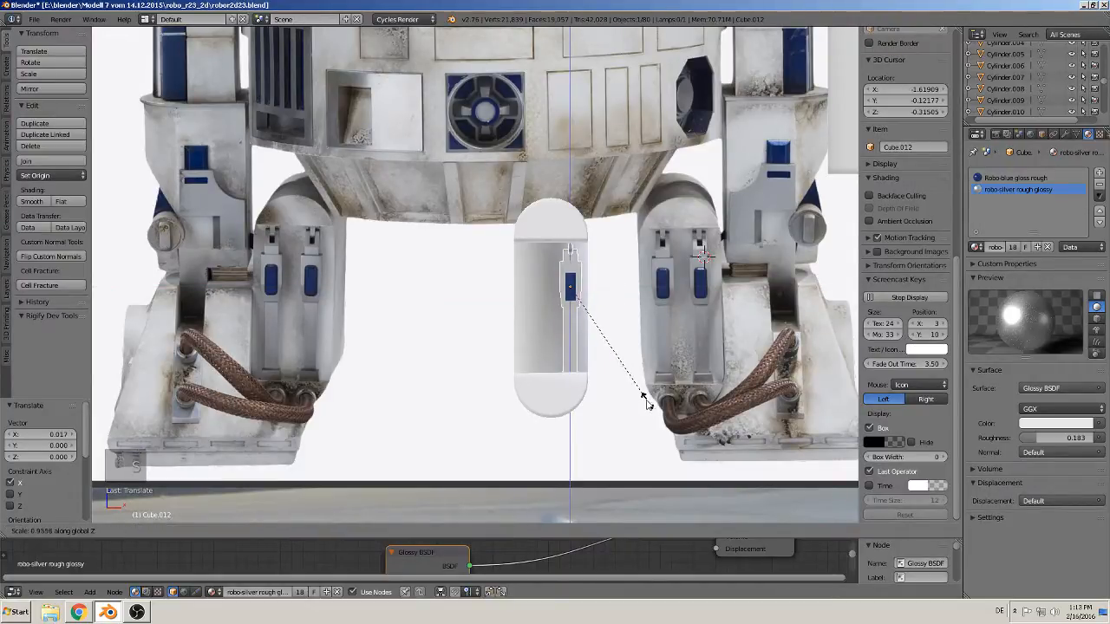
pyautogui.click(640, 393)
pyautogui.moveTo(571, 238); pyautogui.dragTo(570, 236)
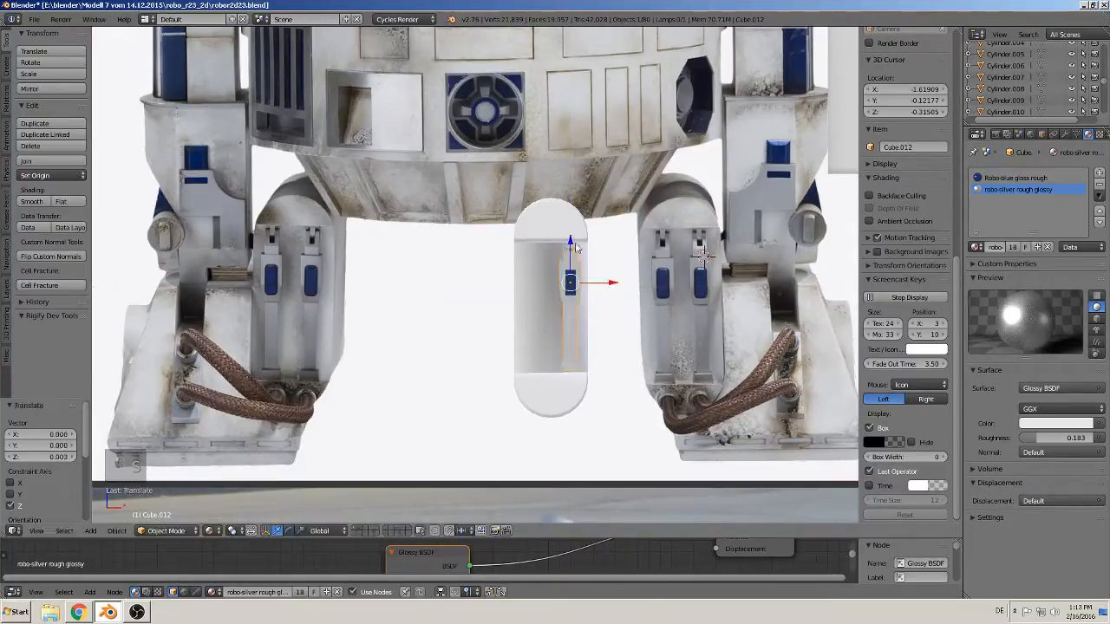
pyautogui.press('s')
pyautogui.press('z')
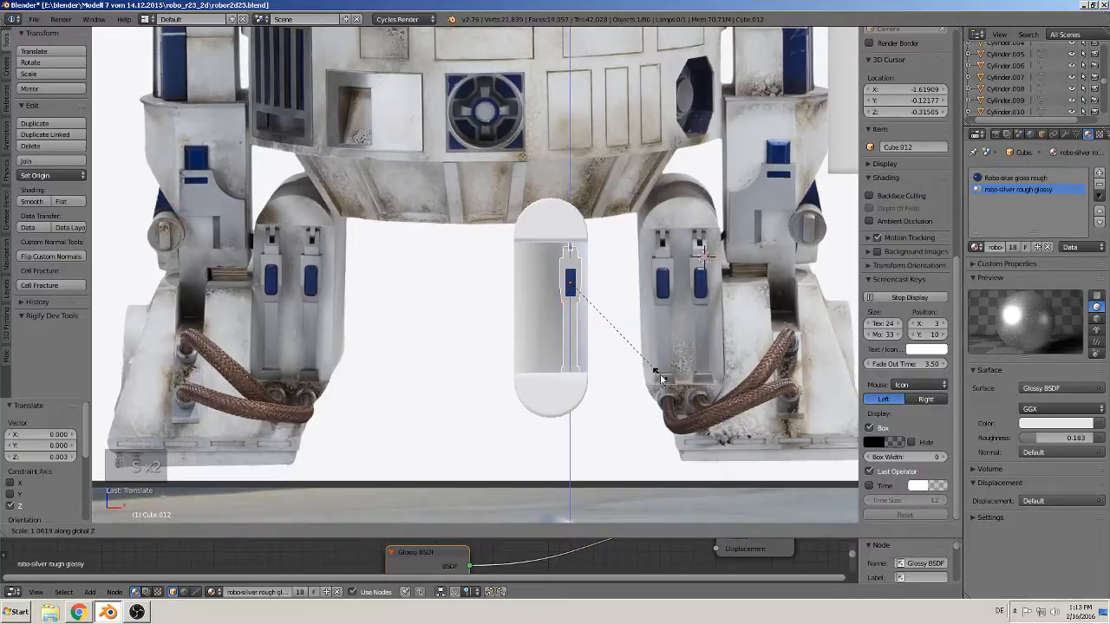
pyautogui.click(660, 374)
pyautogui.moveTo(605, 288); pyautogui.dragTo(603, 288)
pyautogui.rightClick(603, 289)
# Duplicate the clip piece and place the copy beside it inside the housing, offset about -0.027 along X
pyautogui.hotkey('shift', 'd')
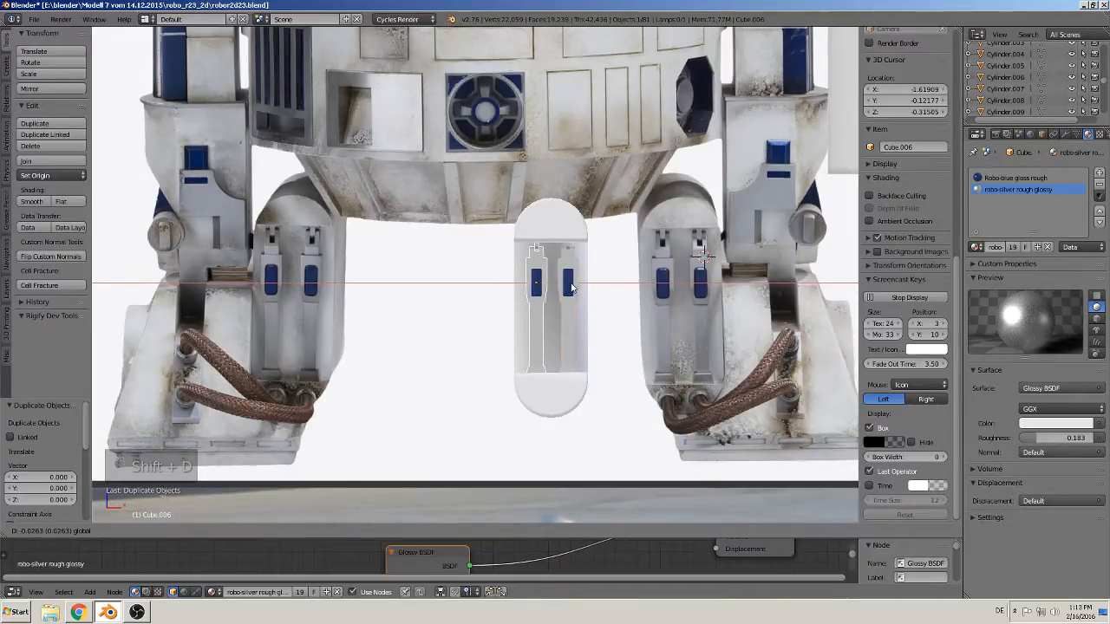
pyautogui.click(573, 288)
pyautogui.press('KP_Divide')
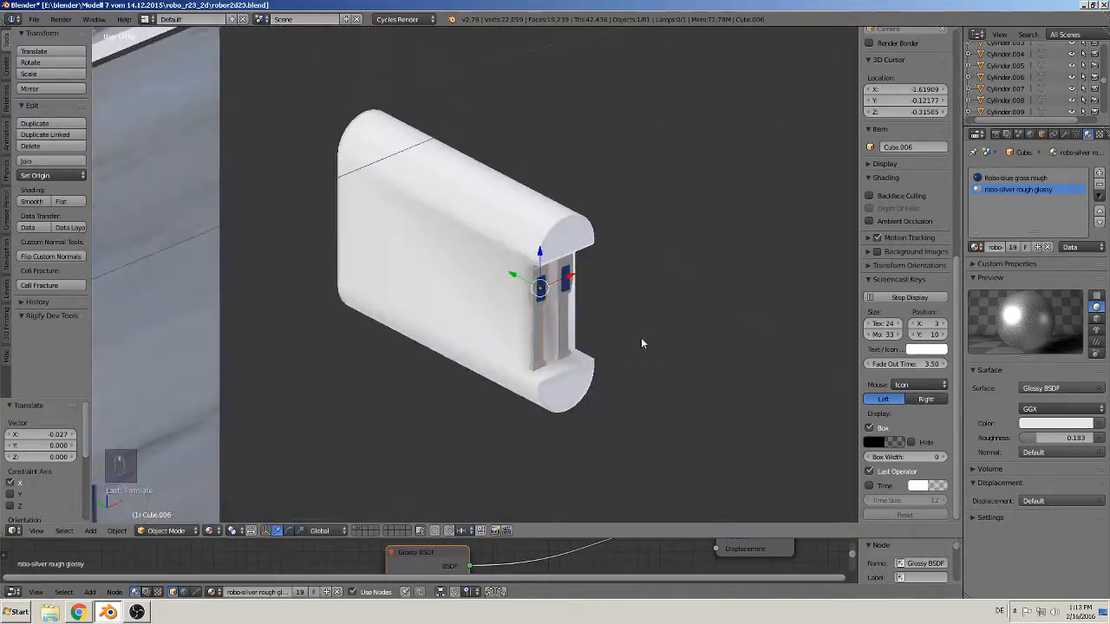
pyautogui.press('a')
pyautogui.press('KP_Divide')
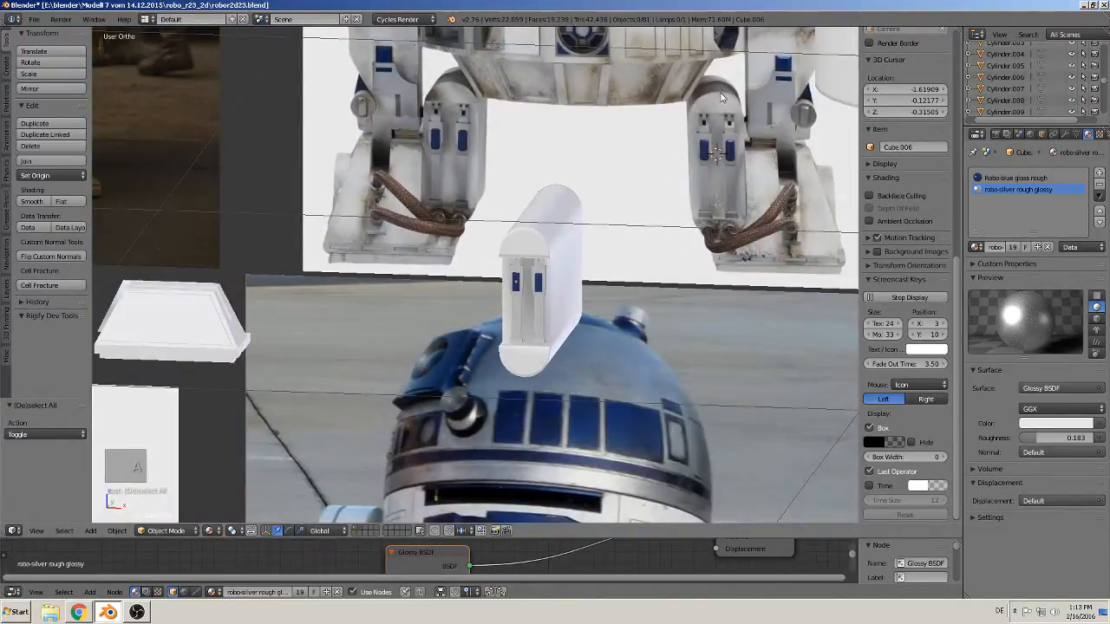
# Assign the existing material "robo- white glossy mutch rough" to the capsule-shaped housing
pyautogui.rightClick(572, 242)
pyautogui.click(976, 247)
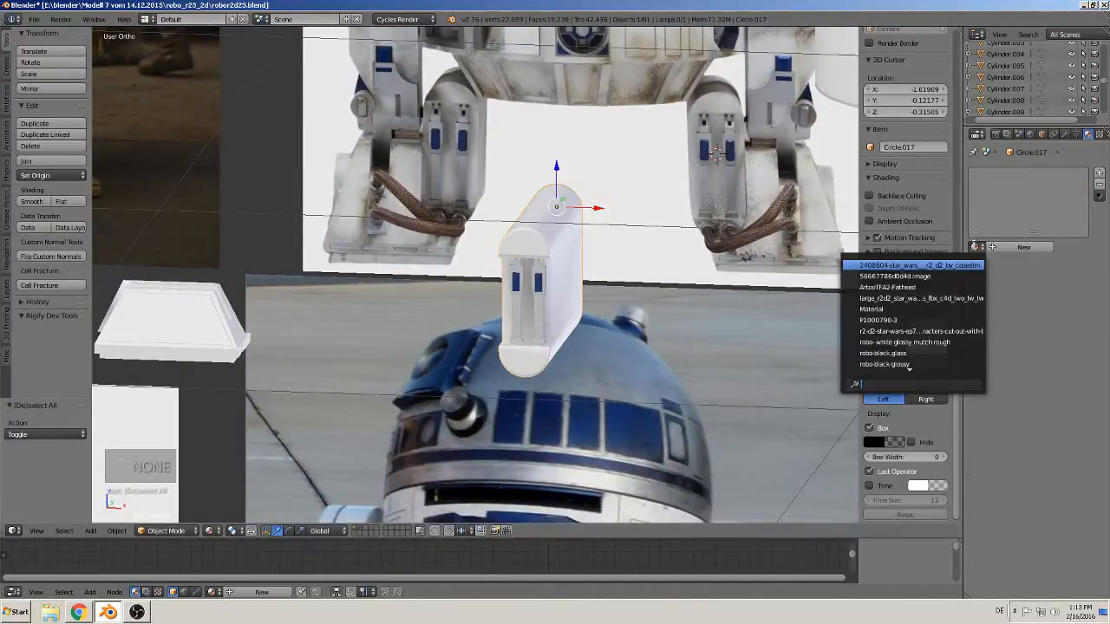
pyautogui.scroll(-4, 919, 342)
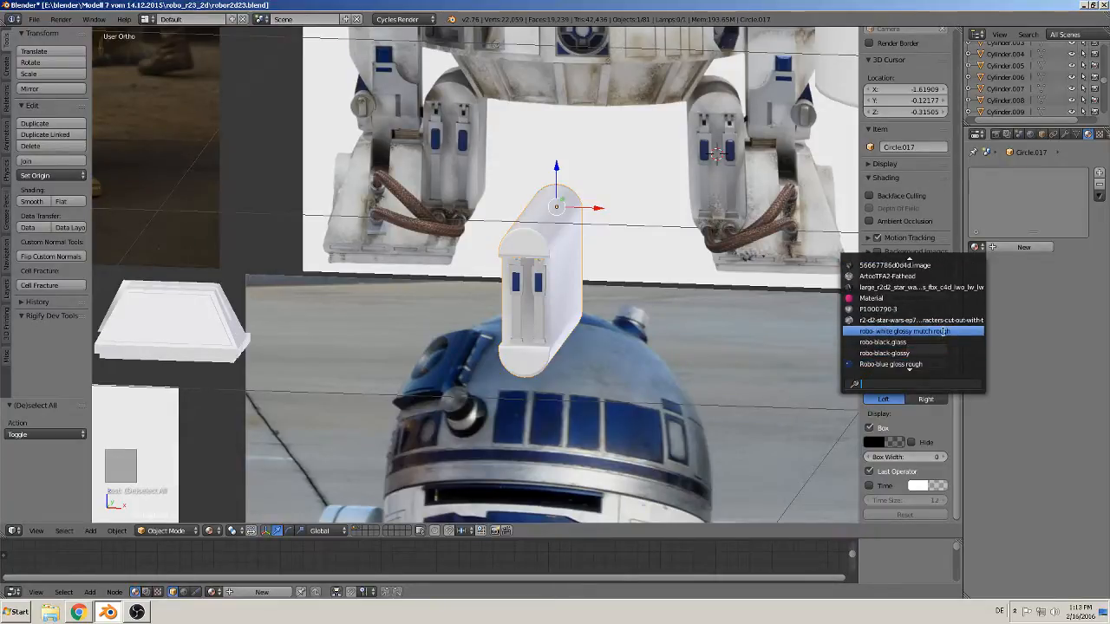
pyautogui.click(943, 332)
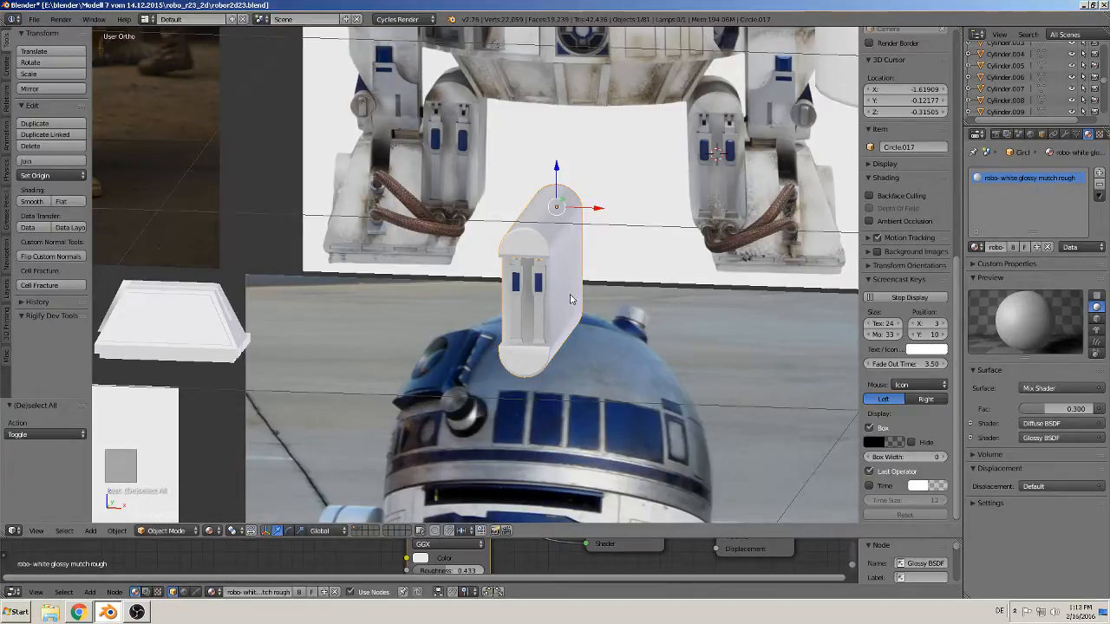
pyautogui.scroll(2, 554, 349)
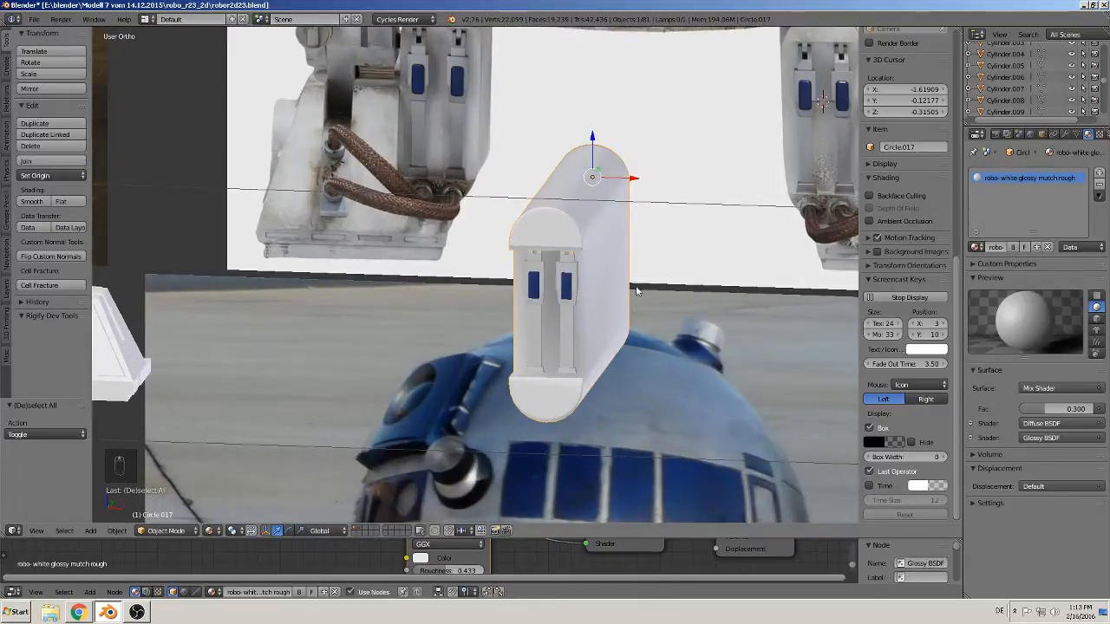
pyautogui.moveTo(645, 292); pyautogui.dragTo(486, 343, button='middle')
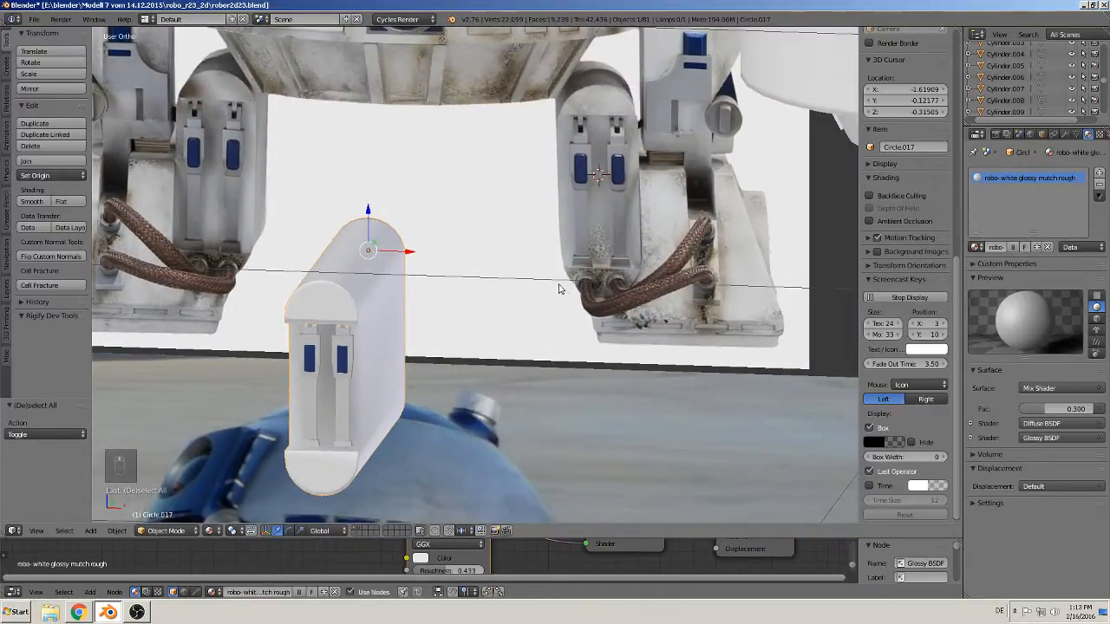
pyautogui.scroll(-3, 559, 289)
# Duplicate the leg housing together with its two clip pieces and place the copy about 0.254 along X
pyautogui.press('a')
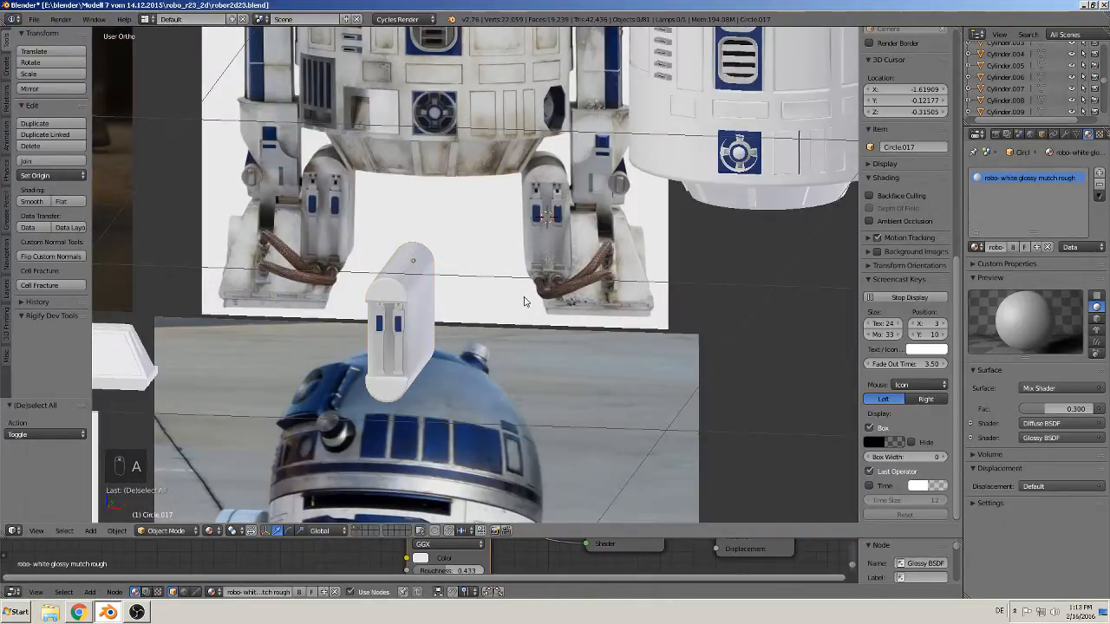
pyautogui.rightClick(388, 344)
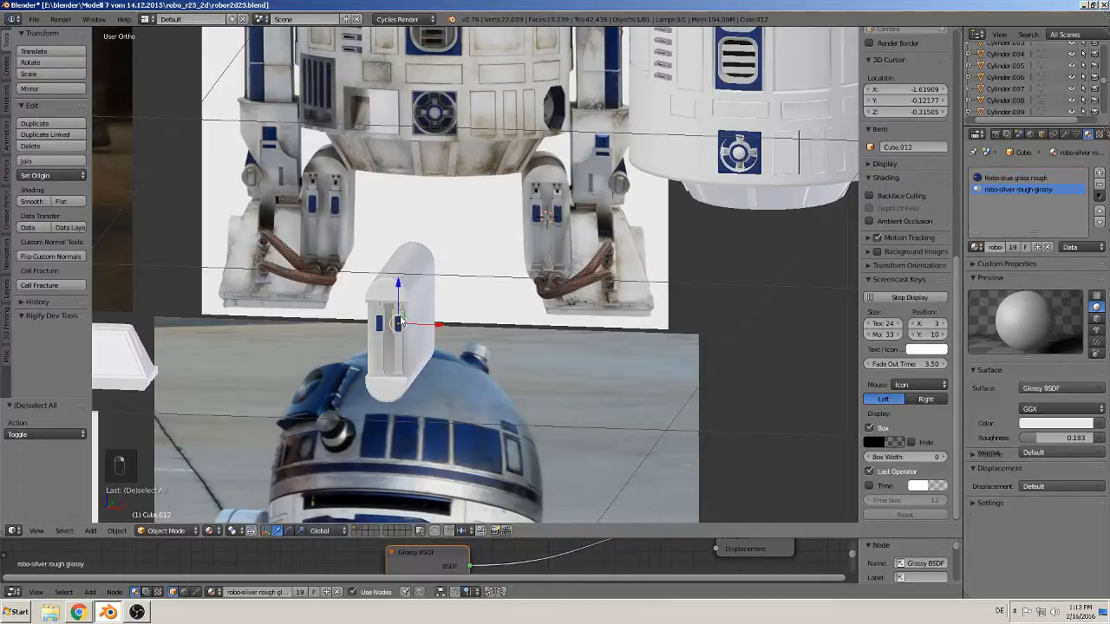
pyautogui.rightClick(407, 287)
pyautogui.hotkey('shift', 'd')
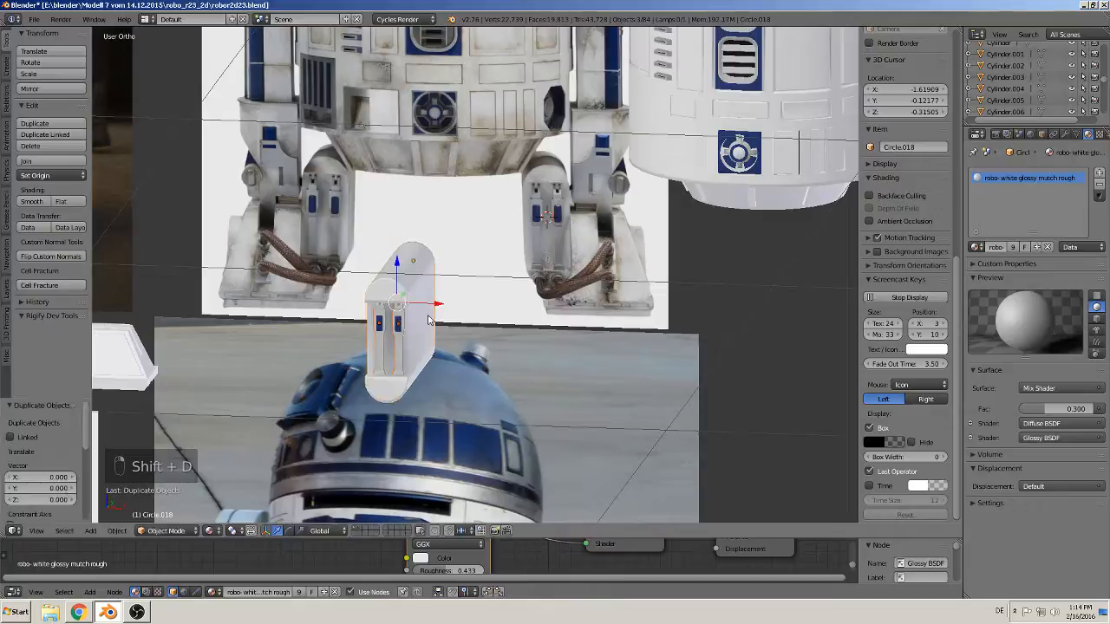
pyautogui.press('x')
pyautogui.click(340, 355)
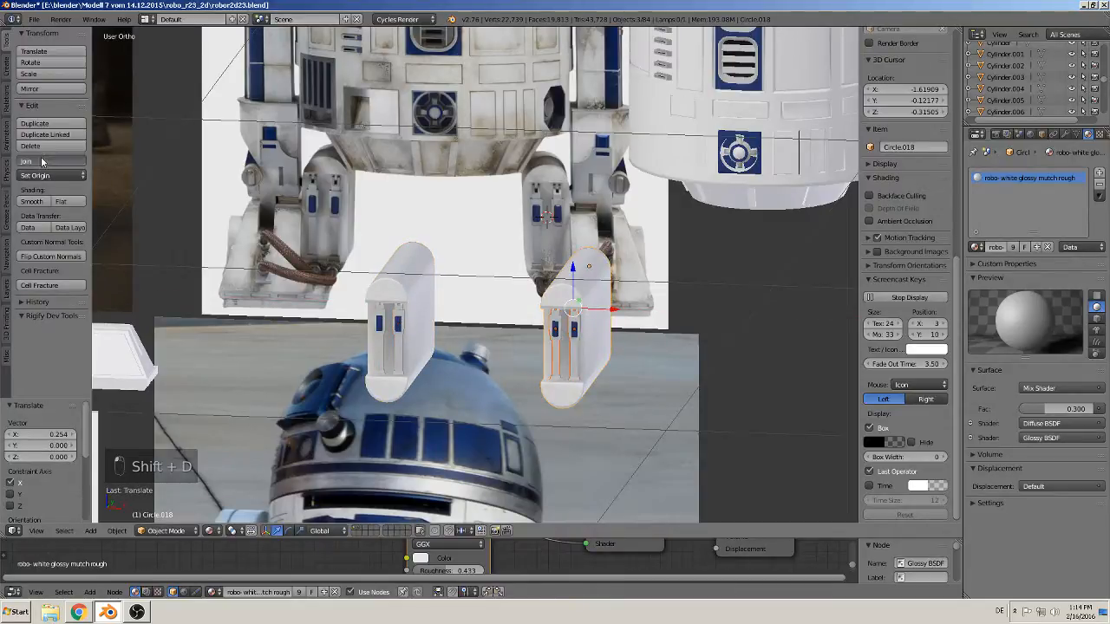
# Join the copied housing and its two clip pieces into one object
pyautogui.hotkey('ctrl', 'j')
pyautogui.scroll(-2, 685, 338)
pyautogui.keyDown('shift'); pyautogui.moveTo(673, 336); pyautogui.dragTo(589, 334, button='middle'); pyautogui.keyUp('shift')
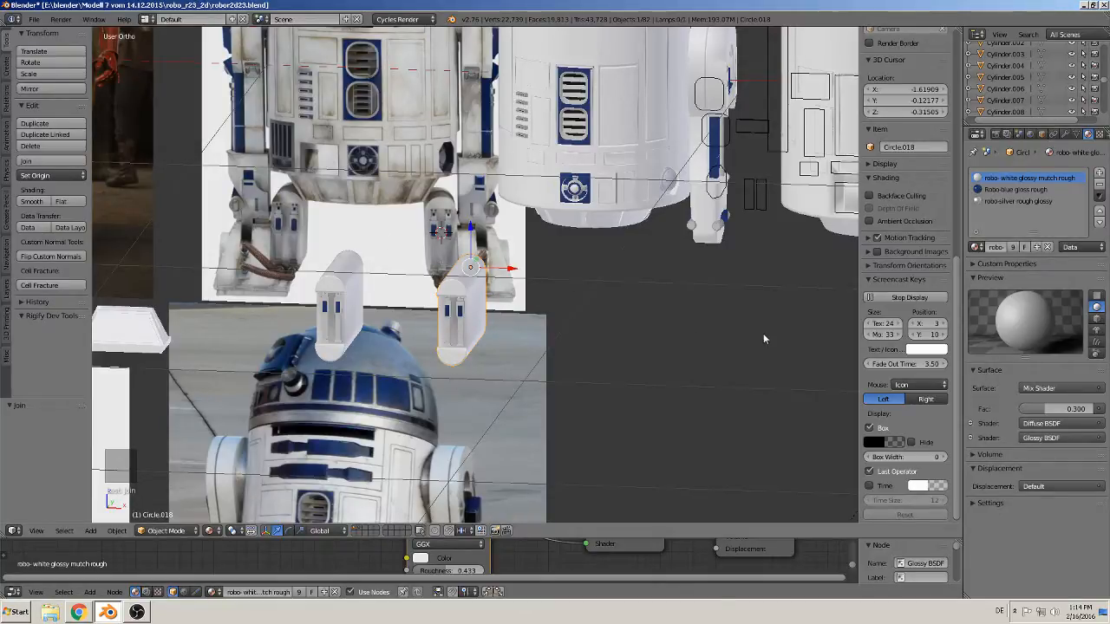
pyautogui.scroll(1, 761, 327)
pyautogui.press('n')
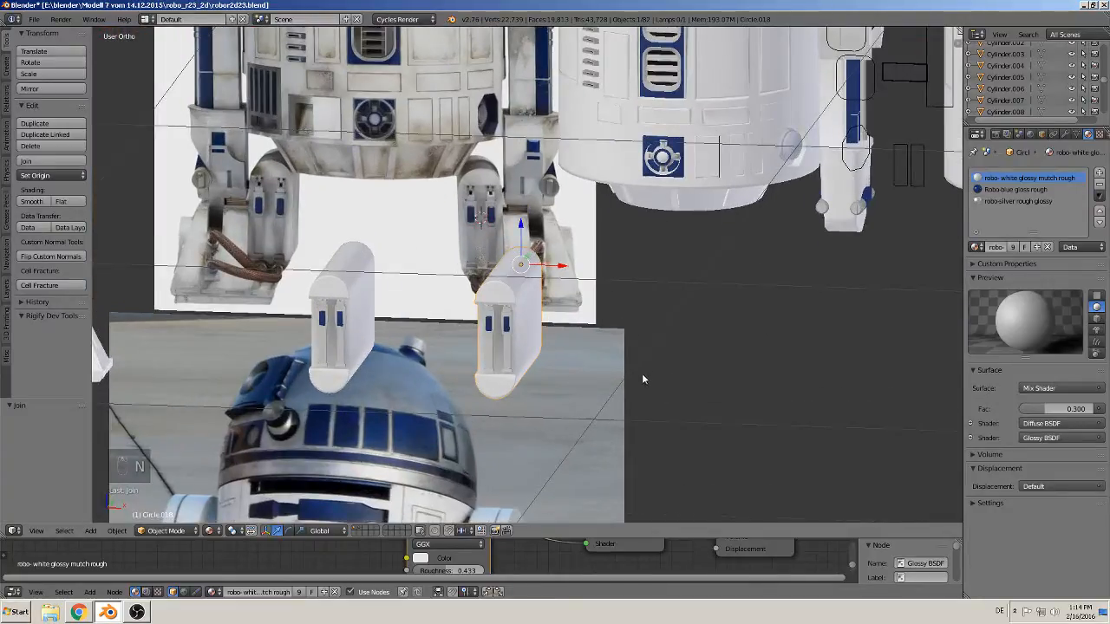
pyautogui.moveTo(643, 375); pyautogui.dragTo(654, 365, button='middle')
pyautogui.scroll(1, 600, 368)
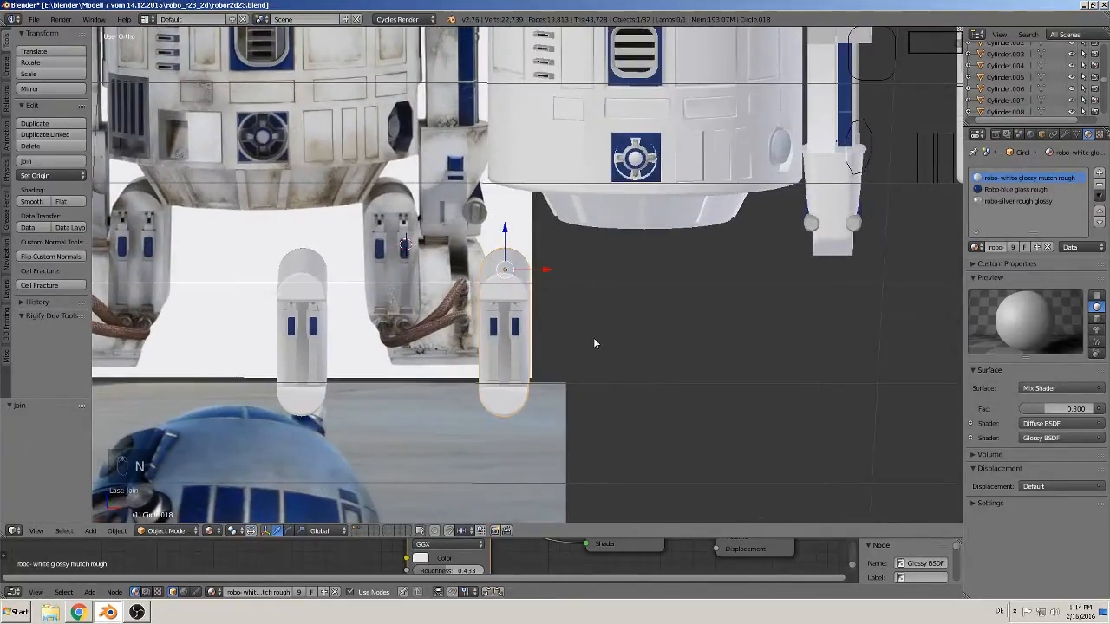
pyautogui.scroll(-3, 594, 339)
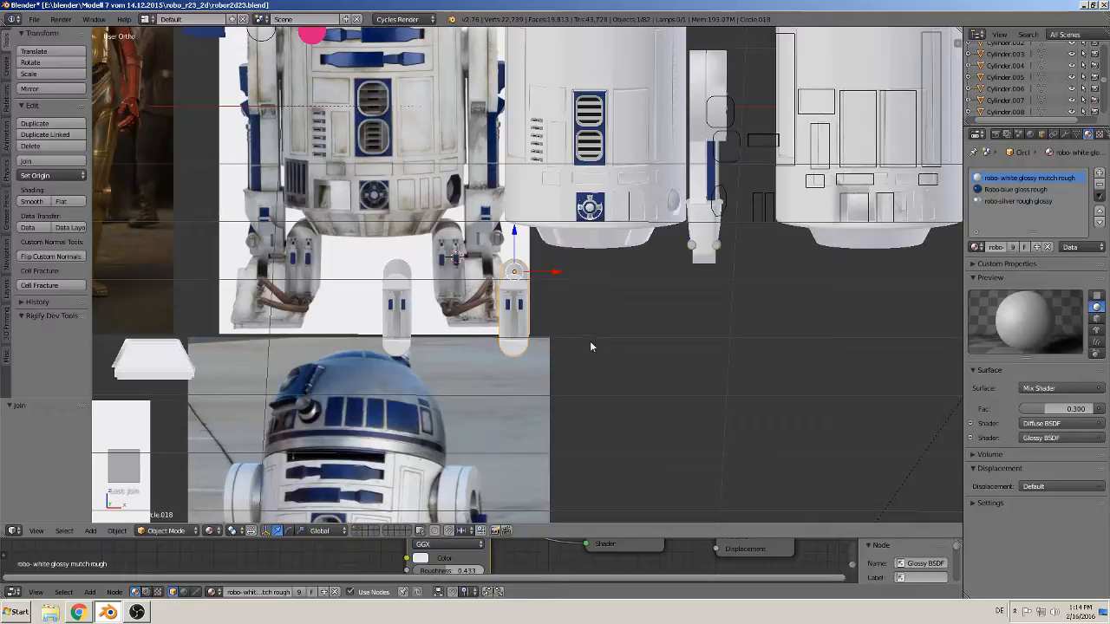
pyautogui.scroll(3, 494, 324)
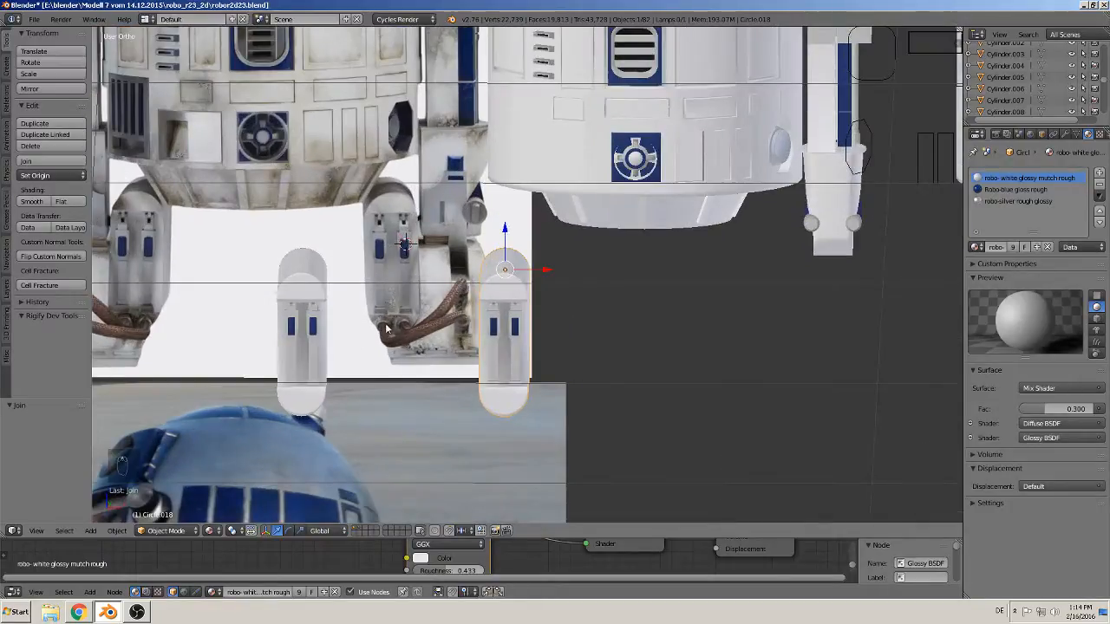
# In the front view, move the joined leg housing about 0.349 along X and 0.020 along Z, beneath the modelled body
pyautogui.press('KP_1')
pyautogui.scroll(-7, 512, 373)
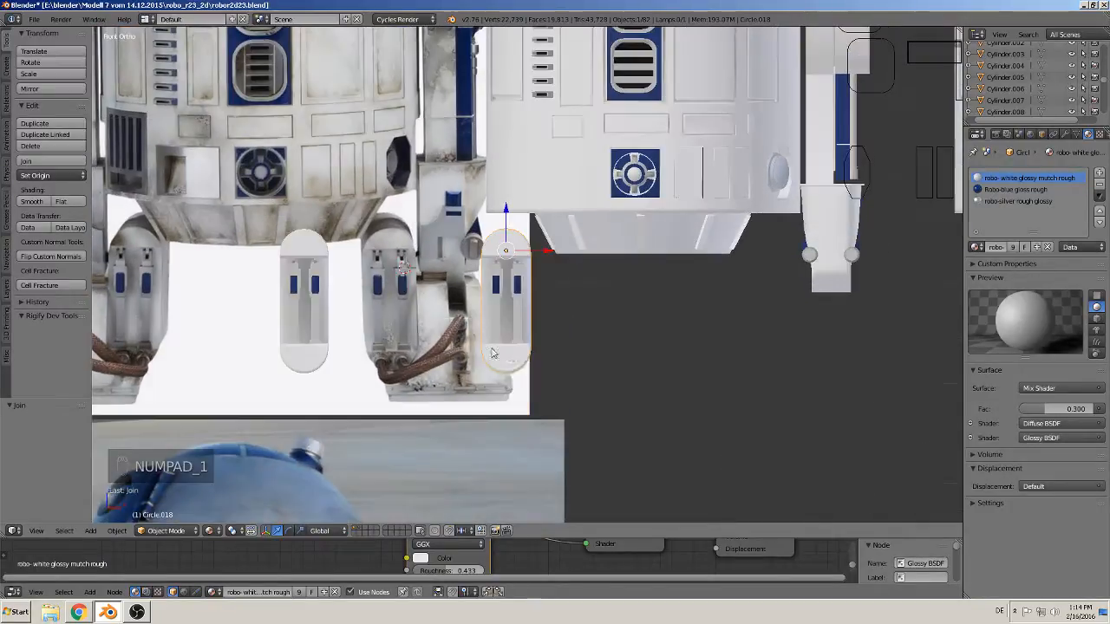
pyautogui.scroll(3, 454, 368)
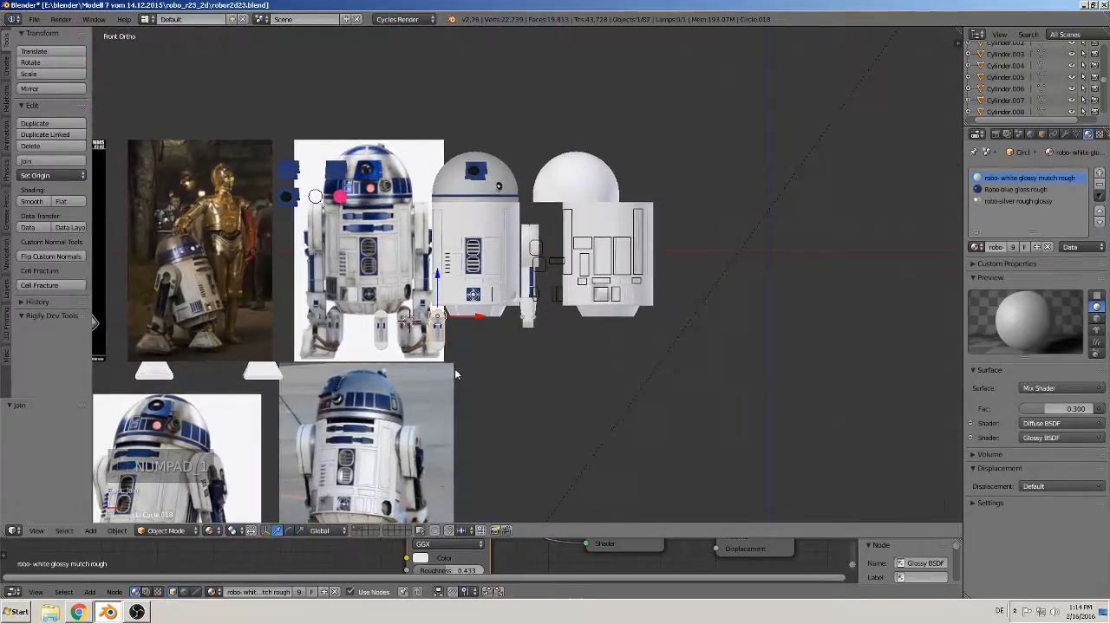
pyautogui.press('g')
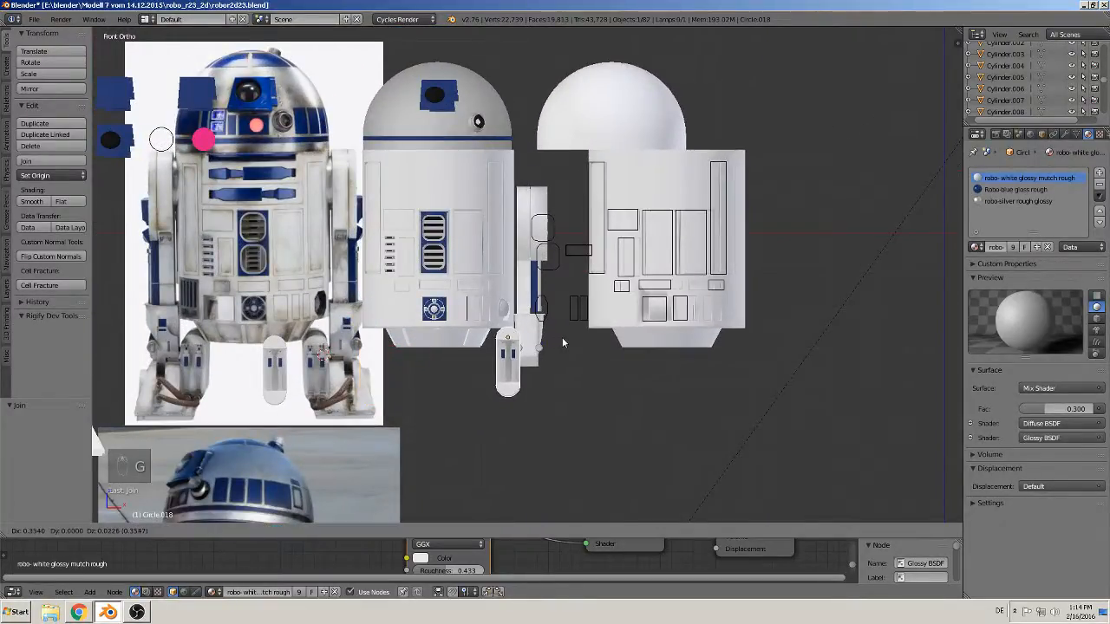
pyautogui.click(553, 371)
pyautogui.scroll(4, 553, 372)
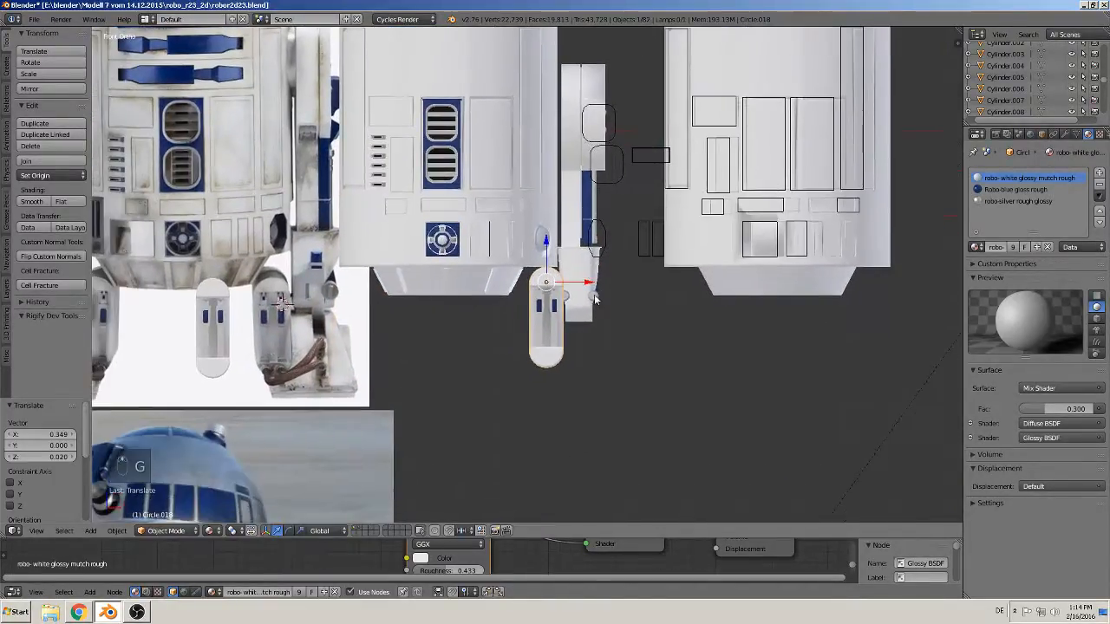
# Examine the two trapezoidal foot models between the reference images from the side
pyautogui.scroll(-7, 591, 345)
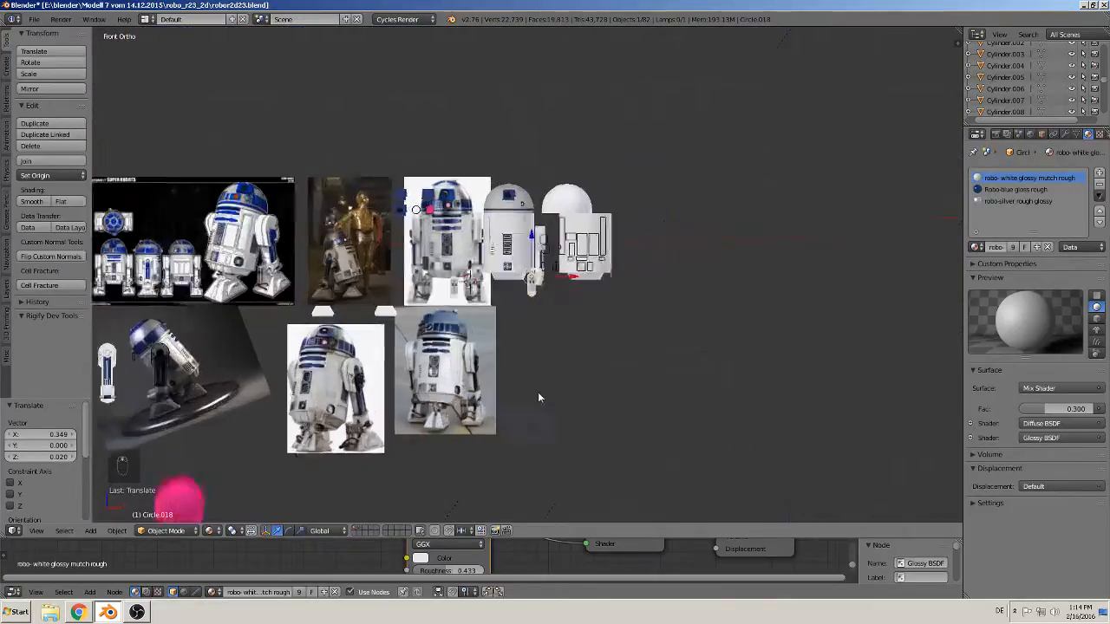
pyautogui.scroll(3, 522, 381)
pyautogui.moveTo(483, 370); pyautogui.dragTo(375, 333, button='middle')
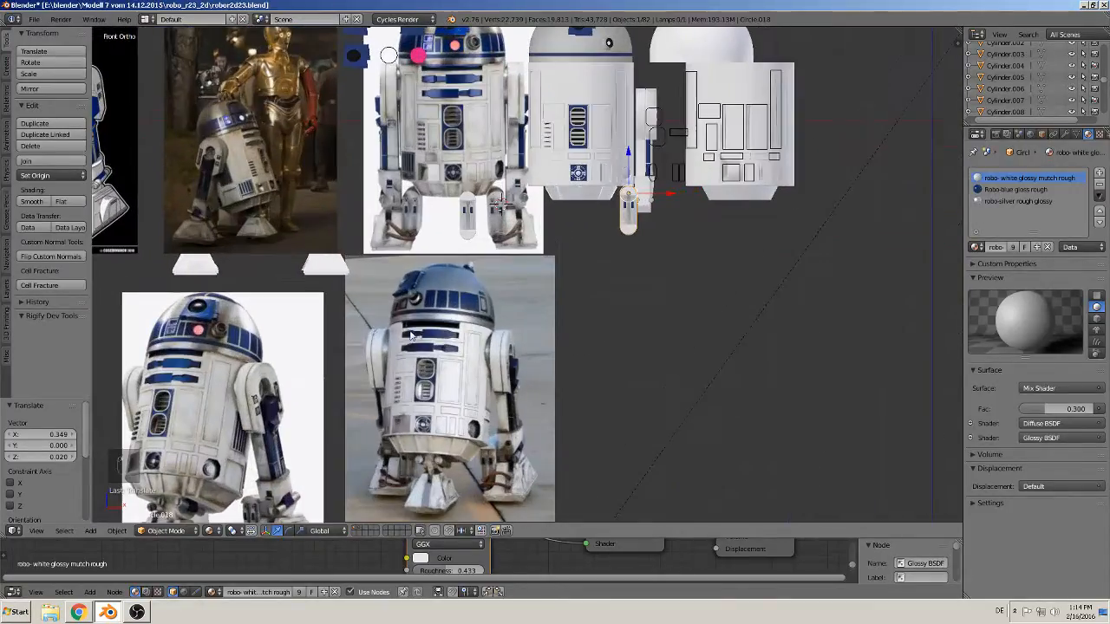
pyautogui.rightClick(318, 269)
pyautogui.moveTo(319, 271); pyautogui.dragTo(751, 395, button='middle')
pyautogui.scroll(4, 394, 339)
pyautogui.scroll(4, 653, 398)
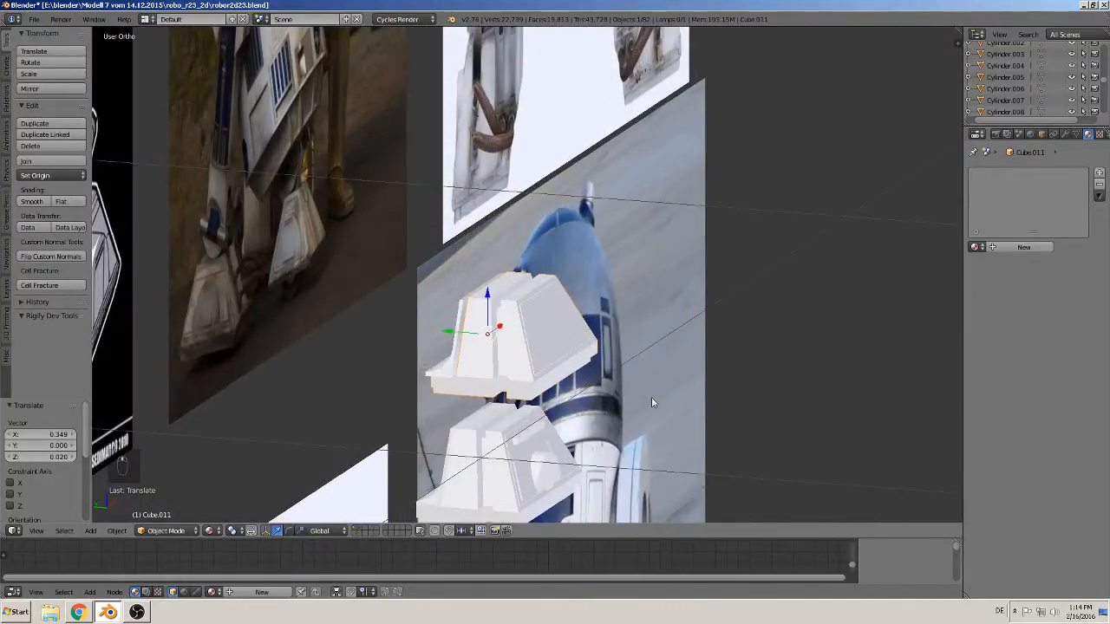
pyautogui.keyDown('shift'); pyautogui.moveTo(609, 415); pyautogui.dragTo(617, 339, button='middle'); pyautogui.keyUp('shift')
# Try to move the detailed foot's main body about 1.039 along X, and undo the move
pyautogui.rightClick(539, 389)
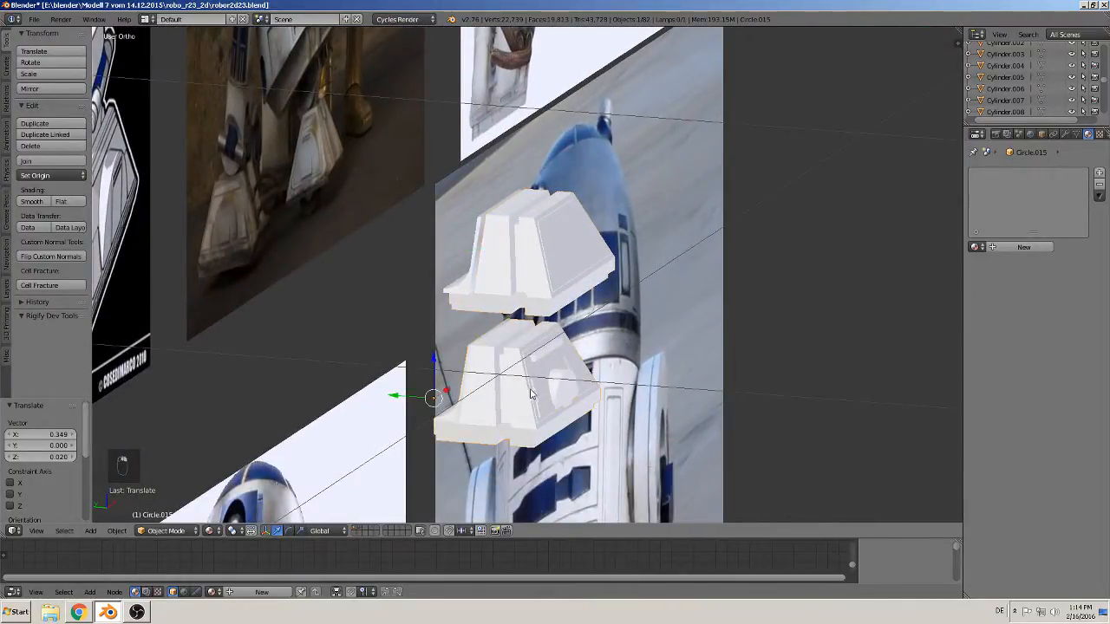
pyautogui.scroll(-4, 529, 387)
pyautogui.moveTo(553, 388); pyautogui.dragTo(479, 395, button='middle')
pyautogui.moveTo(519, 313); pyautogui.dragTo(976, 275)
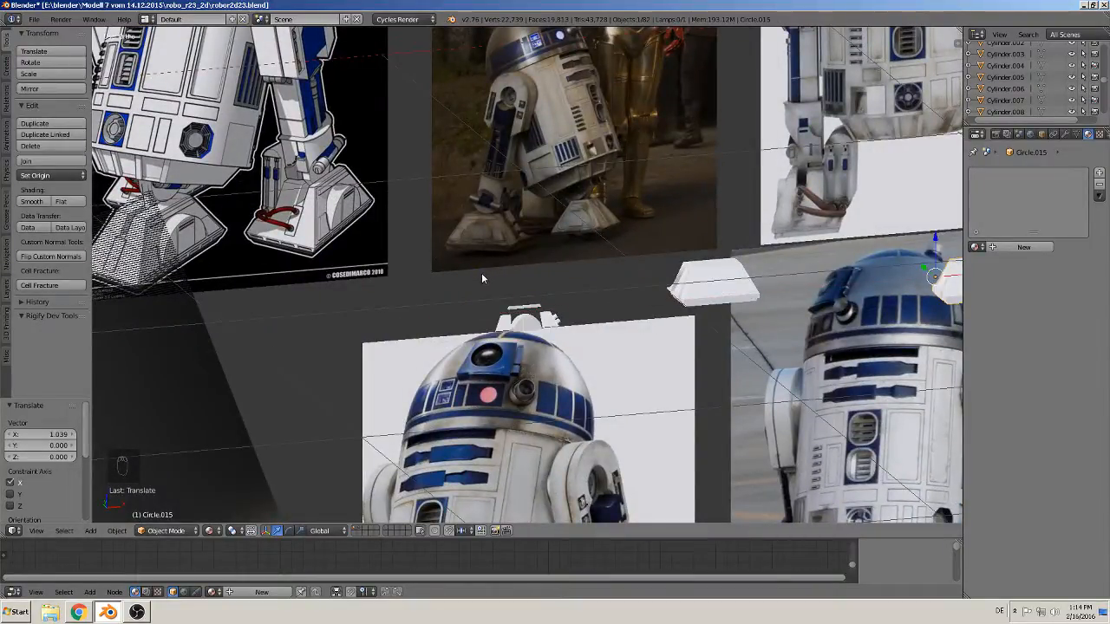
pyautogui.hotkey('ctrl', 'z')
# Join the detailed foot's main body with its half-round arch, the block inside it and the horizontal bar
pyautogui.scroll(5, 517, 382)
pyautogui.scroll(4, 516, 383)
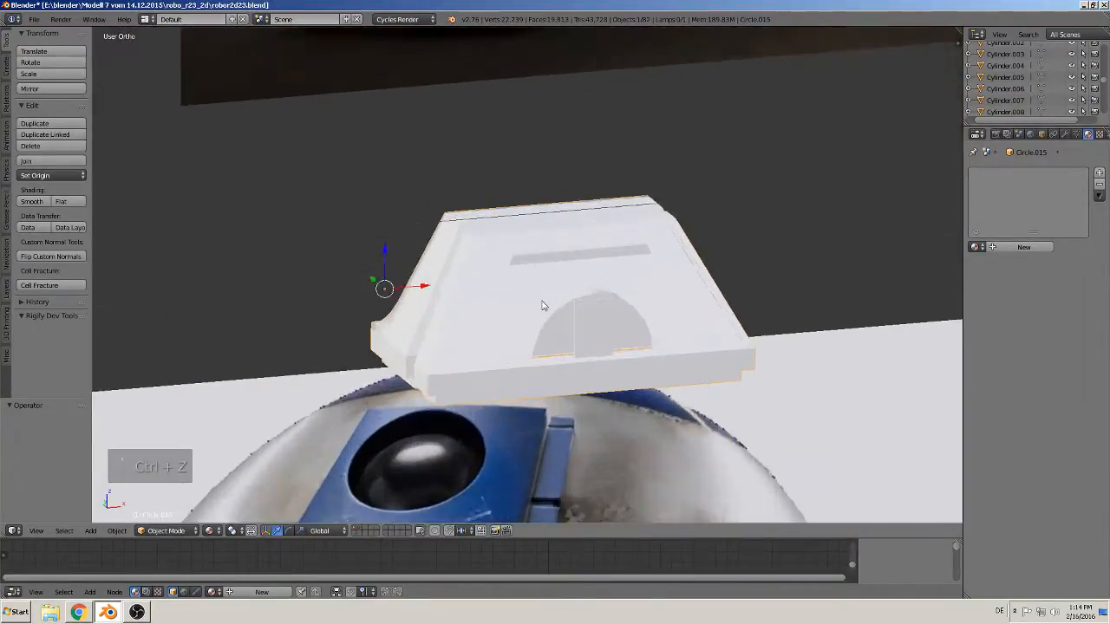
pyautogui.rightClick(599, 342)
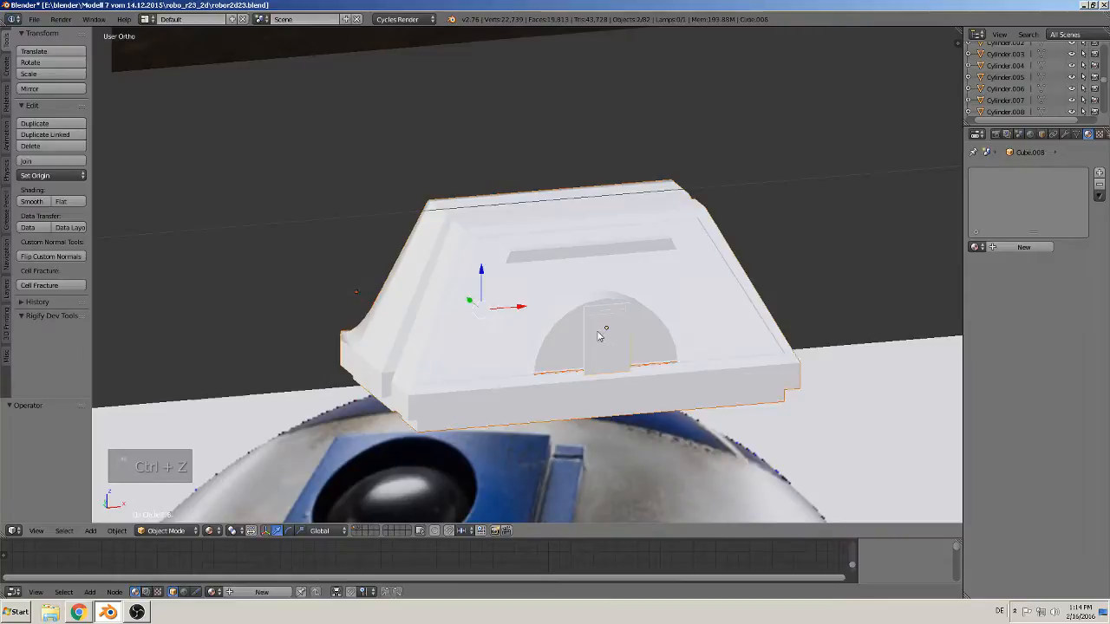
pyautogui.rightClick(552, 253)
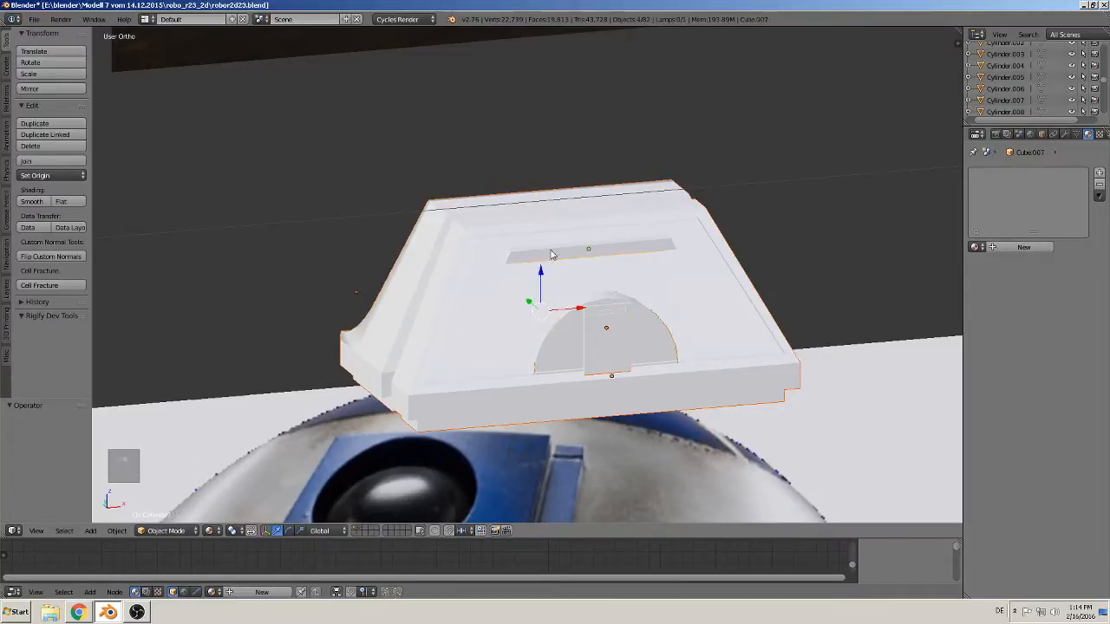
pyautogui.click(26, 162)
pyautogui.moveTo(134, 214); pyautogui.dragTo(460, 332, button='middle')
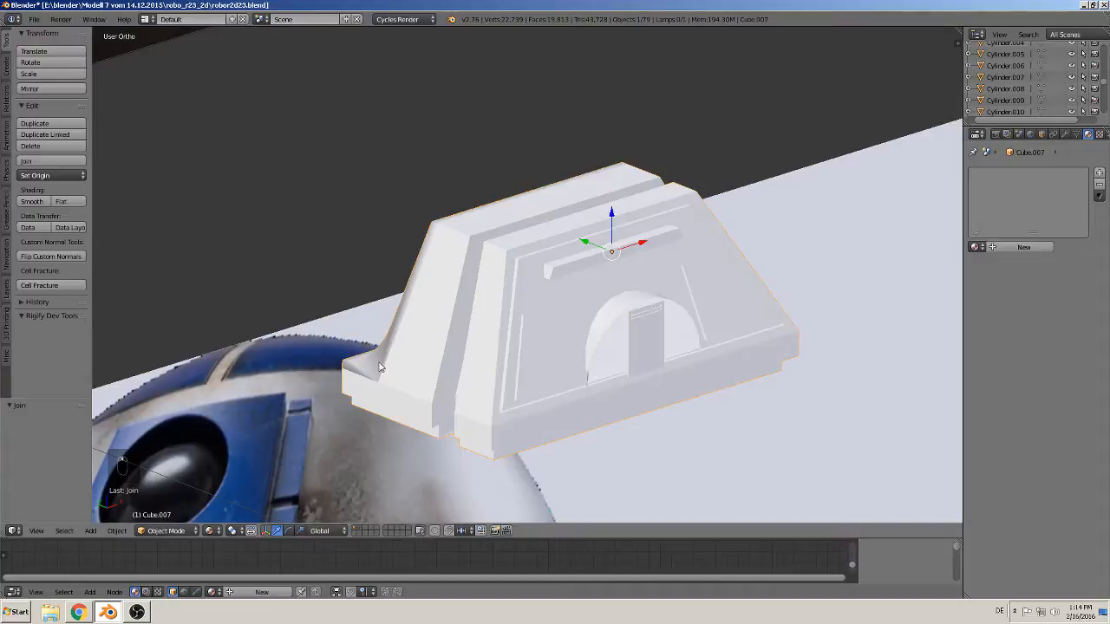
# Join the two slanted edge pieces on the foot's side face into the foot object
pyautogui.keyDown('shift'); pyautogui.rightClick(379, 364); pyautogui.keyUp('shift')
pyautogui.rightClick(488, 341)
pyautogui.hotkey('ctrl', 'z')
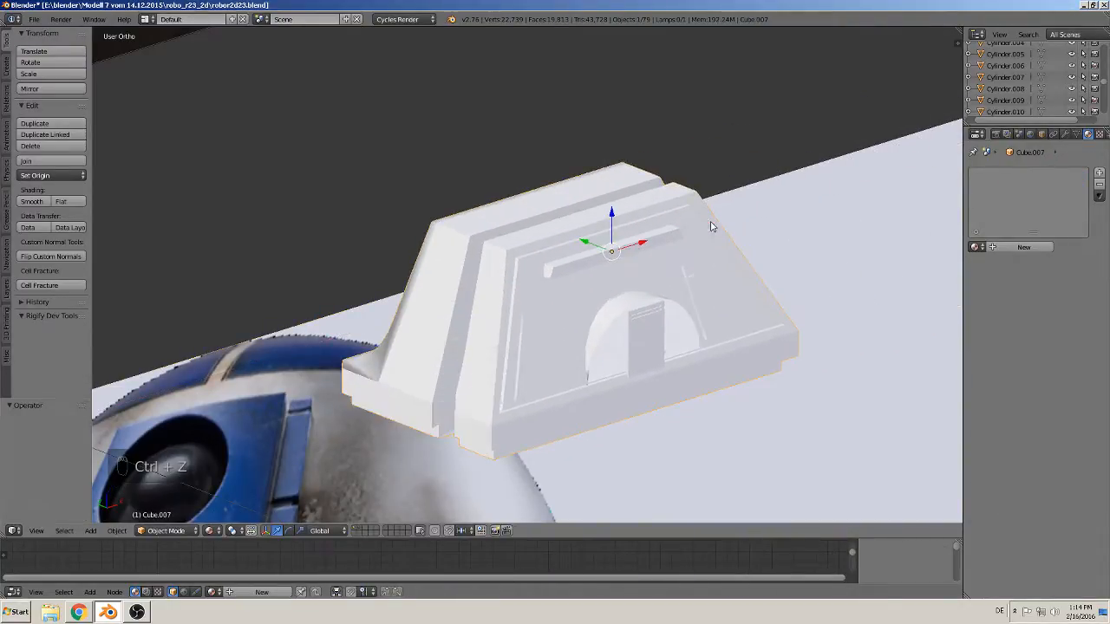
pyautogui.keyDown('shift'); pyautogui.rightClick(549, 354); pyautogui.keyUp('shift')
pyautogui.keyDown('shift'); pyautogui.rightClick(697, 300); pyautogui.keyUp('shift')
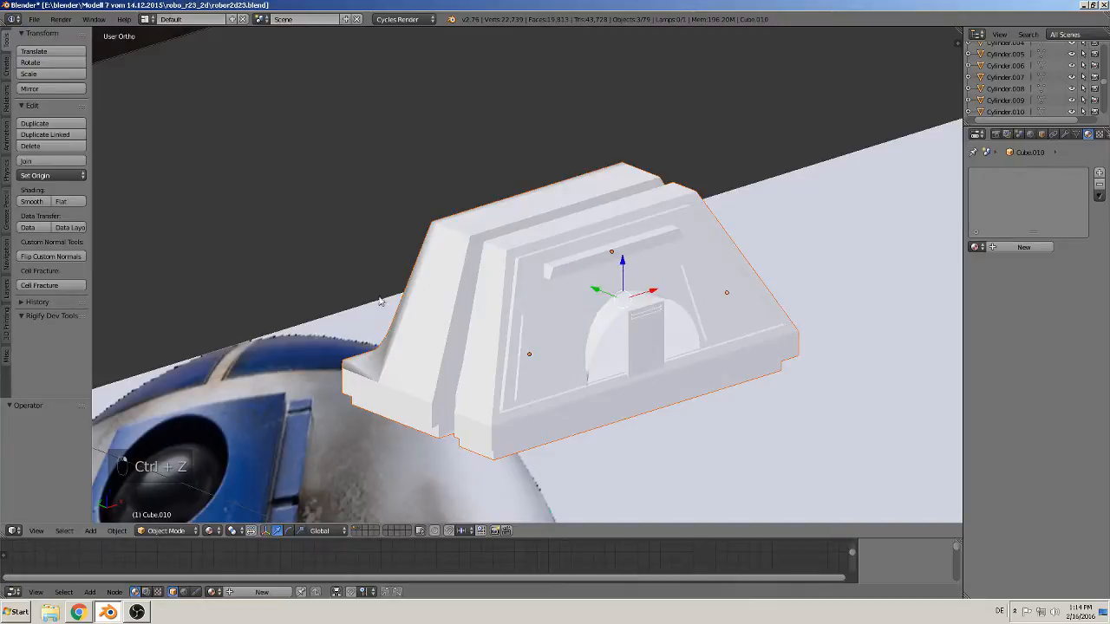
pyautogui.click(29, 161)
pyautogui.scroll(-3, 404, 305)
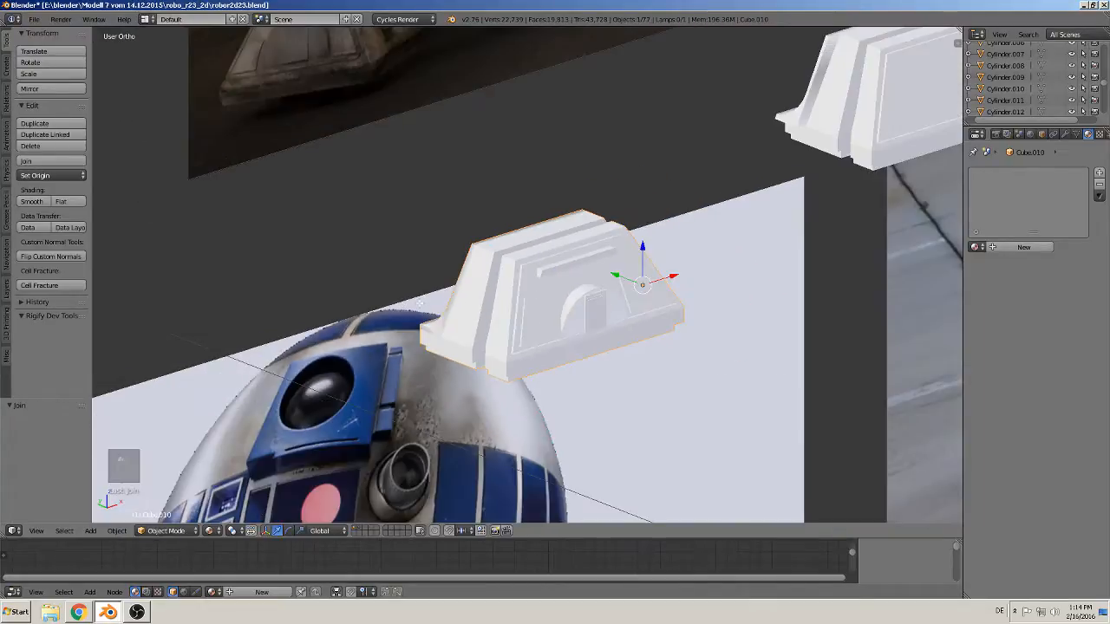
# Try to move the joined foot along X towards the other foot model, and undo the move
pyautogui.press('Tab')
pyautogui.press('Tab')
pyautogui.press('Tab')
pyautogui.press('Tab')
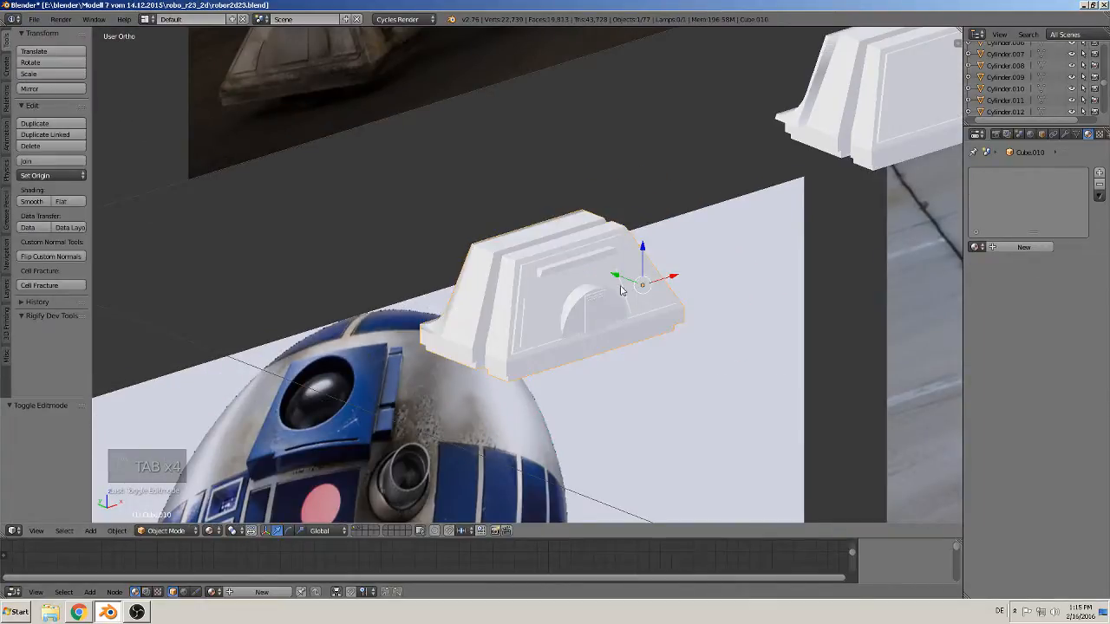
pyautogui.moveTo(675, 275); pyautogui.dragTo(880, 217)
pyautogui.keyDown('shift'); pyautogui.moveTo(799, 272); pyautogui.dragTo(484, 374, button='middle'); pyautogui.keyUp('shift')
pyautogui.hotkey('ctrl', 'z')
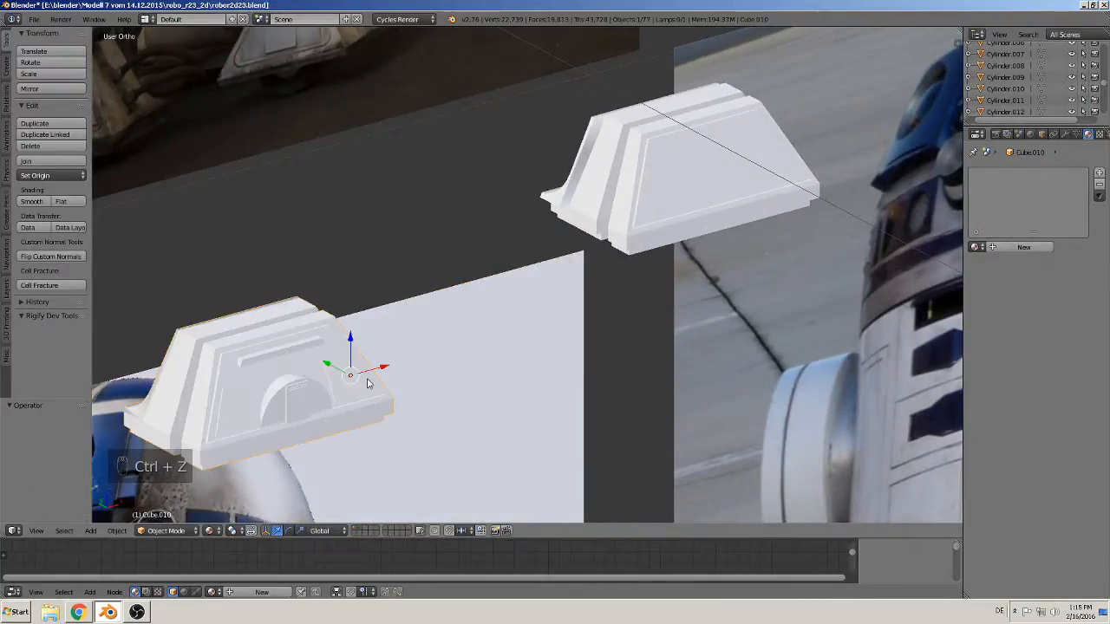
# Join the two small pieces left in the groove at the foot's end into the foot object
pyautogui.scroll(1, 369, 386)
pyautogui.moveTo(341, 405); pyautogui.dragTo(447, 273, button='middle')
pyautogui.scroll(1, 434, 322)
pyautogui.scroll(1, 376, 347)
pyautogui.keyDown('shift'); pyautogui.rightClick(300, 356); pyautogui.keyUp('shift')
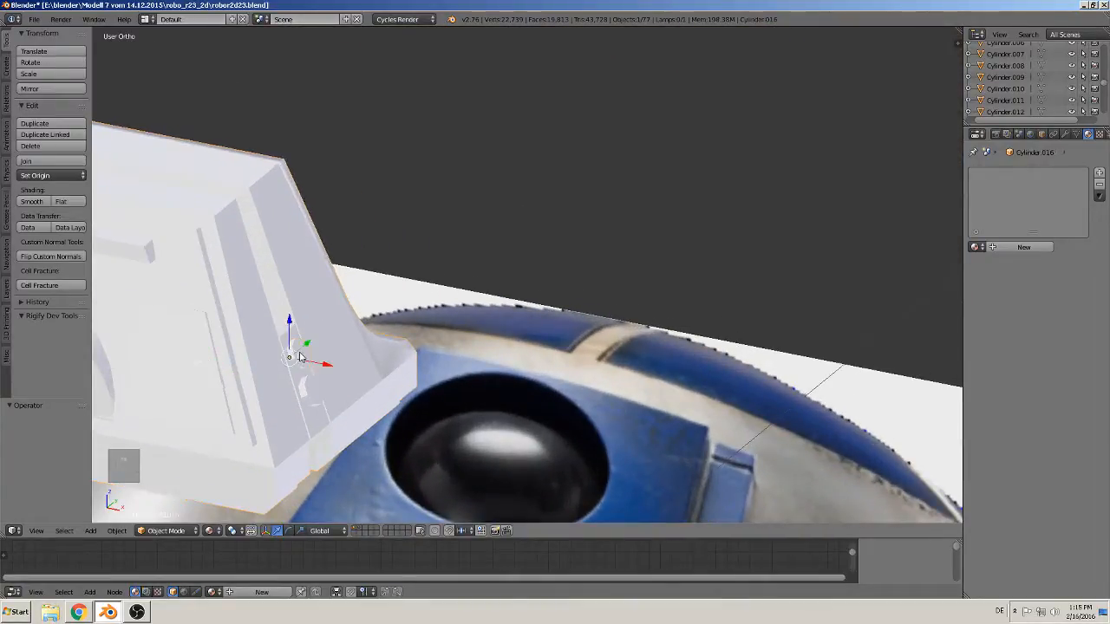
pyautogui.keyDown('shift'); pyautogui.rightClick(306, 395); pyautogui.keyUp('shift')
pyautogui.keyDown('shift'); pyautogui.rightClick(268, 358); pyautogui.keyUp('shift')
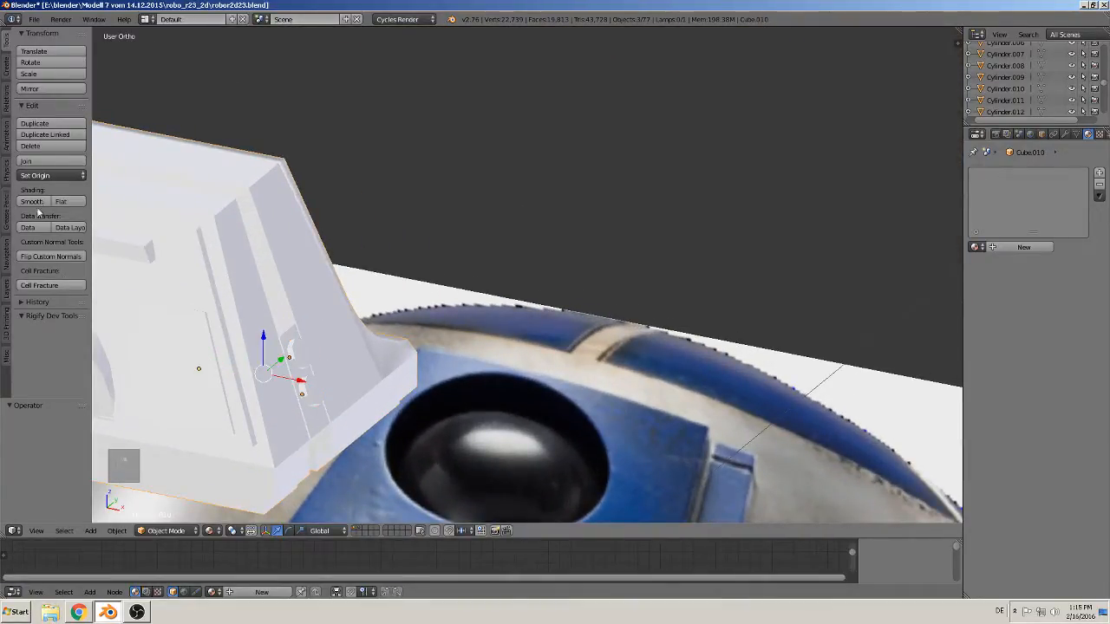
pyautogui.click(50, 161)
pyautogui.scroll(-6, 221, 287)
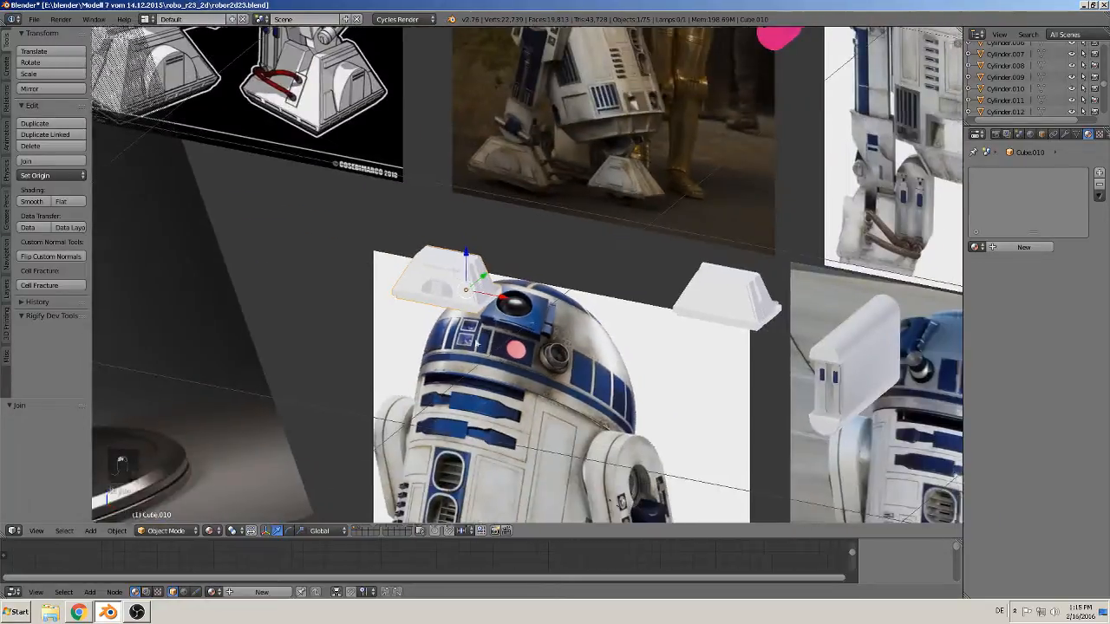
# Move the fully joined foot about 1.442 along X to the area beneath the modelled robot body
pyautogui.keyDown('shift'); pyautogui.moveTo(476, 344); pyautogui.dragTo(167, 344, button='middle'); pyautogui.keyUp('shift')
pyautogui.moveTo(198, 297); pyautogui.dragTo(929, 342)
pyautogui.keyDown('shift'); pyautogui.moveTo(845, 344); pyautogui.dragTo(498, 167, button='middle'); pyautogui.keyUp('shift')
pyautogui.moveTo(556, 243); pyautogui.dragTo(592, 205, button='middle')
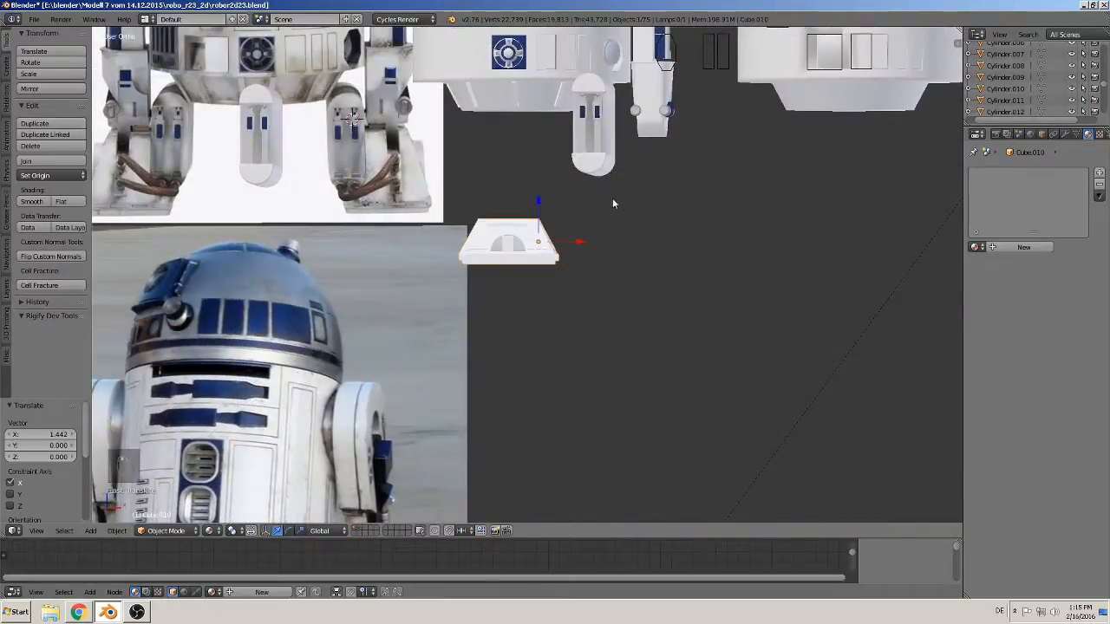
# In the front view, shift the foot about 0.161 along X and 0.050 along Z under the leg housing and rotate it 90° about Z
pyautogui.press('KP_1')
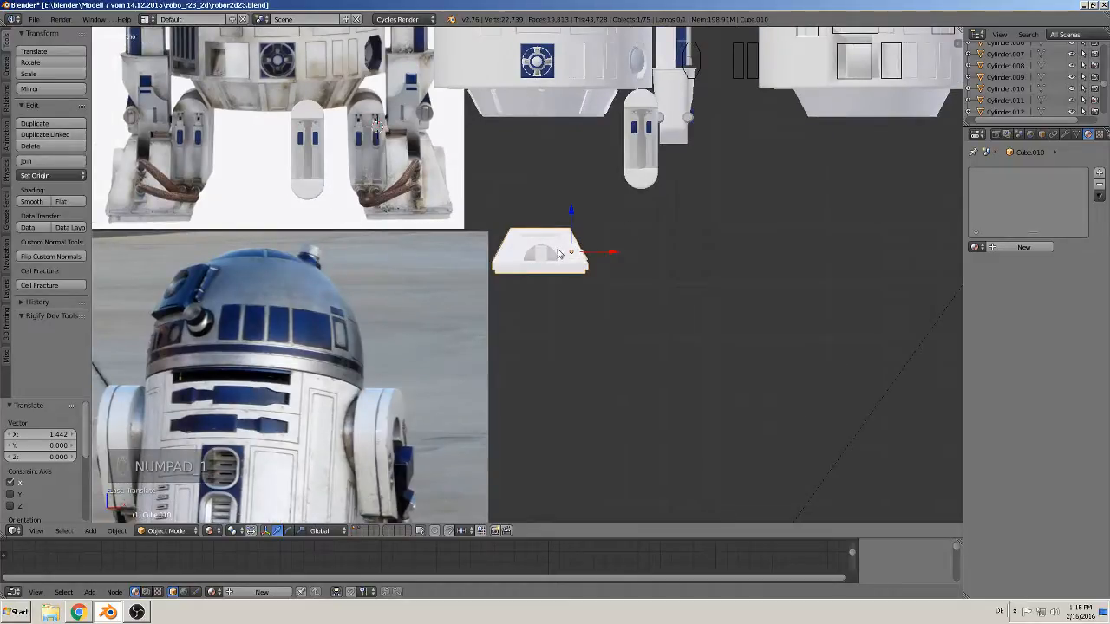
pyautogui.press('g')
pyautogui.click(649, 225)
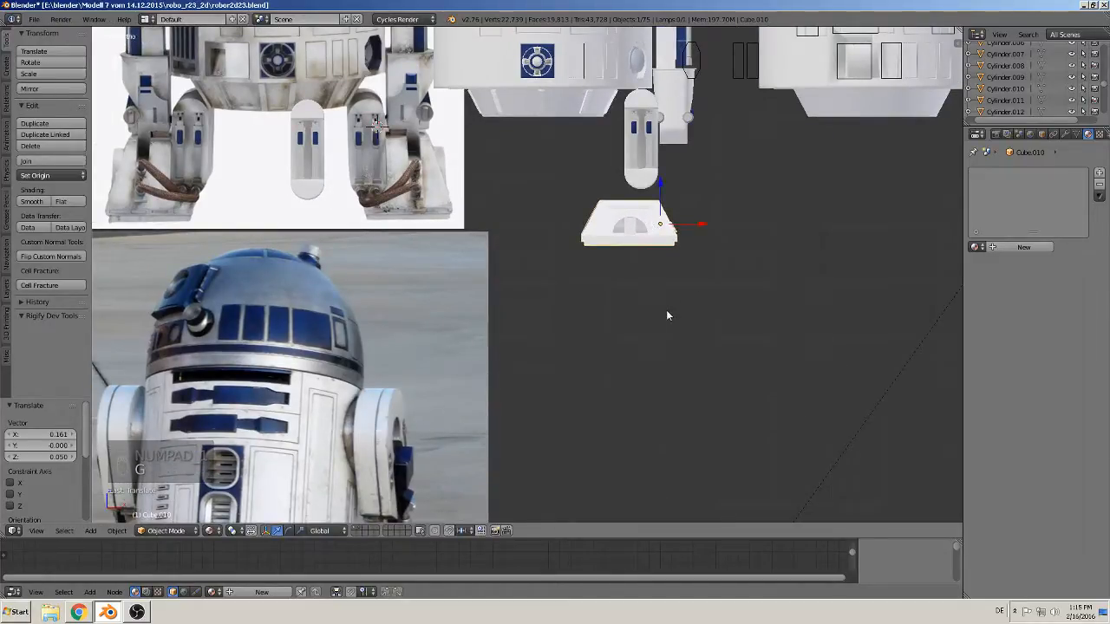
pyautogui.write('rz90')
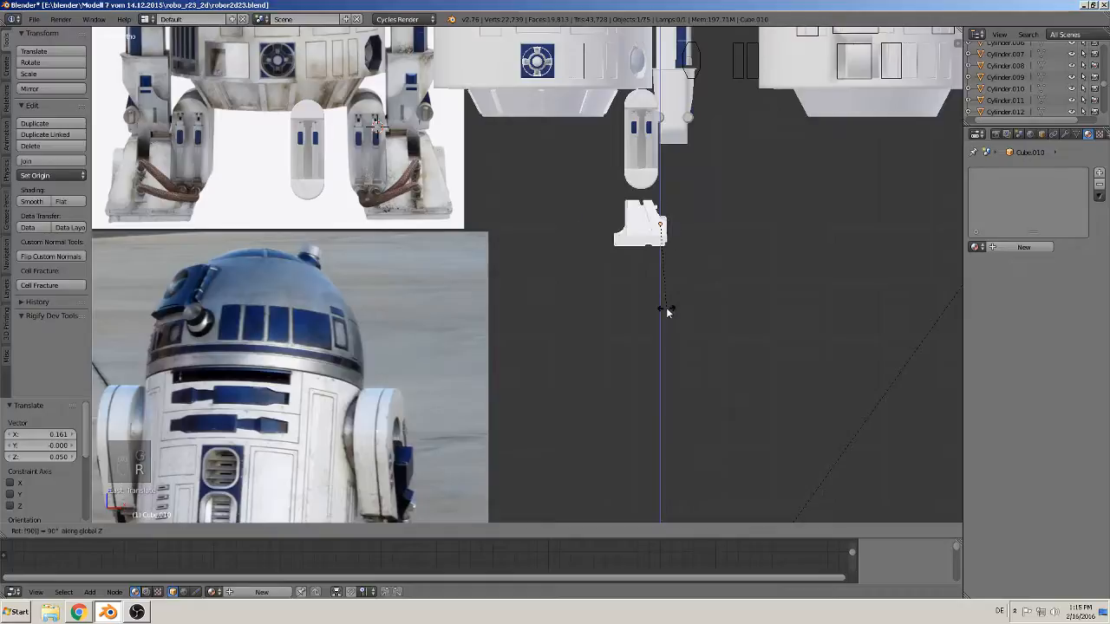
pyautogui.click(666, 309)
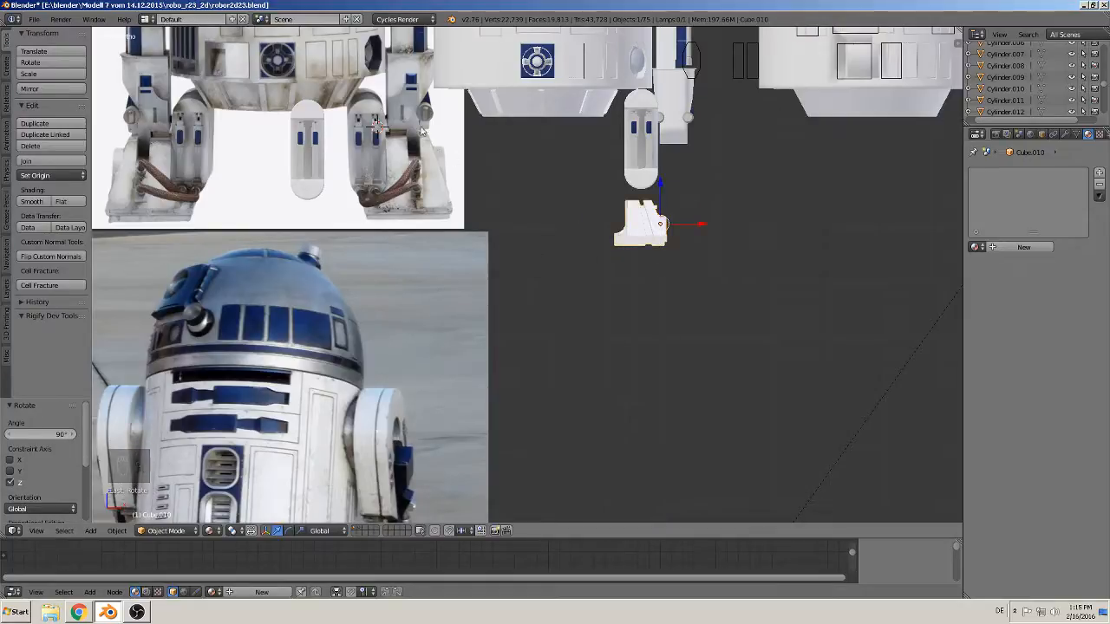
# Move the foot about 0.062 along X and 0.100 along Z under the leg, and scale the rounded leg housing to about 0.885 along Z
pyautogui.press('g')
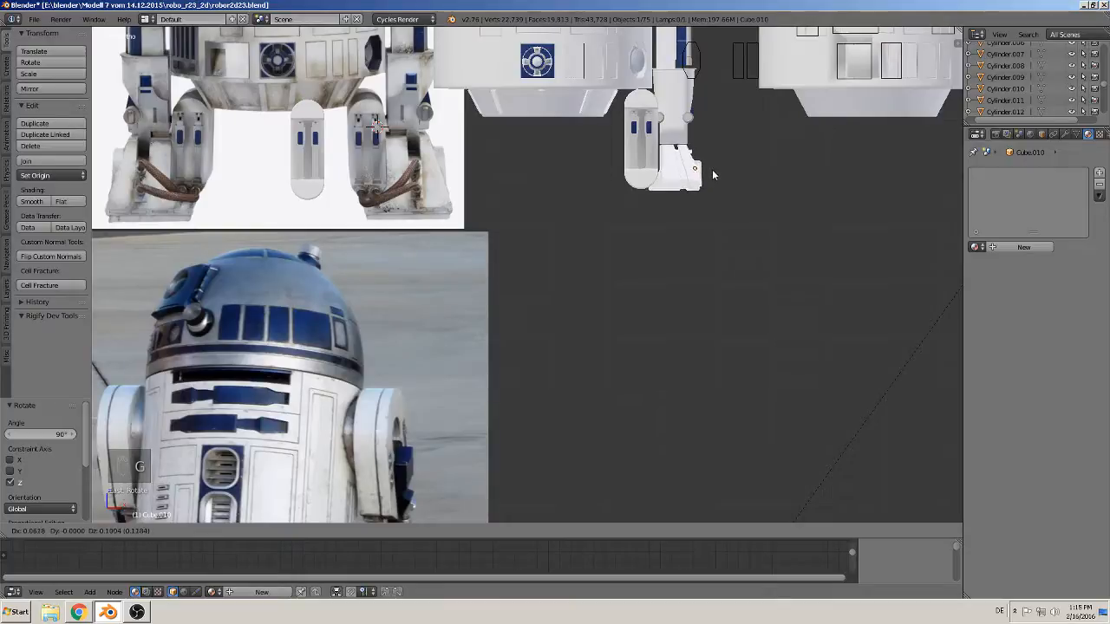
pyautogui.click(712, 173)
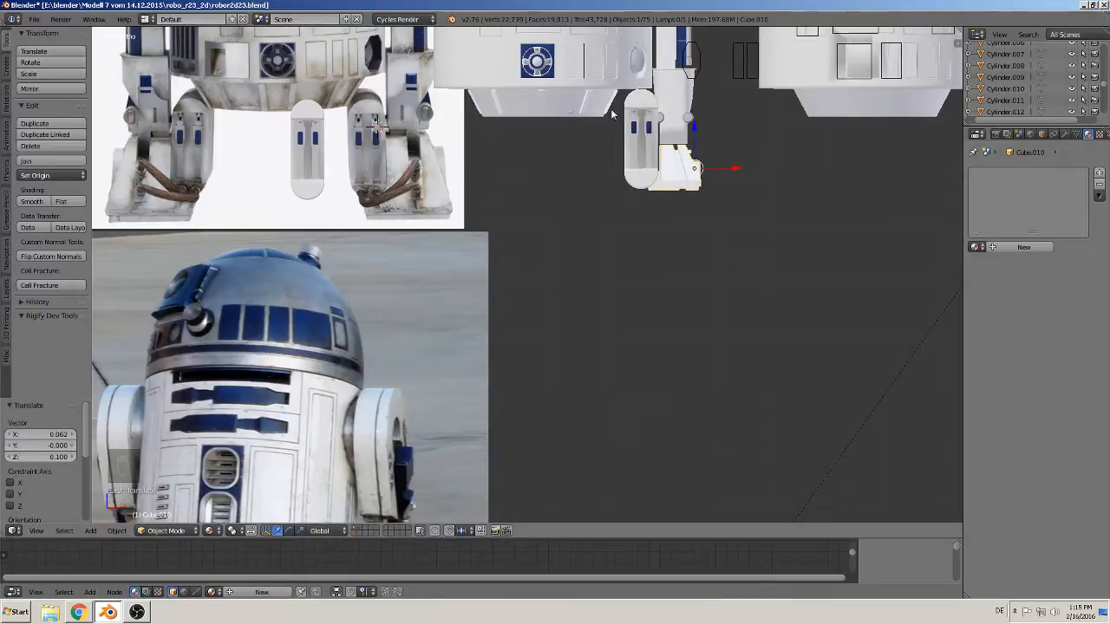
pyautogui.rightClick(644, 139)
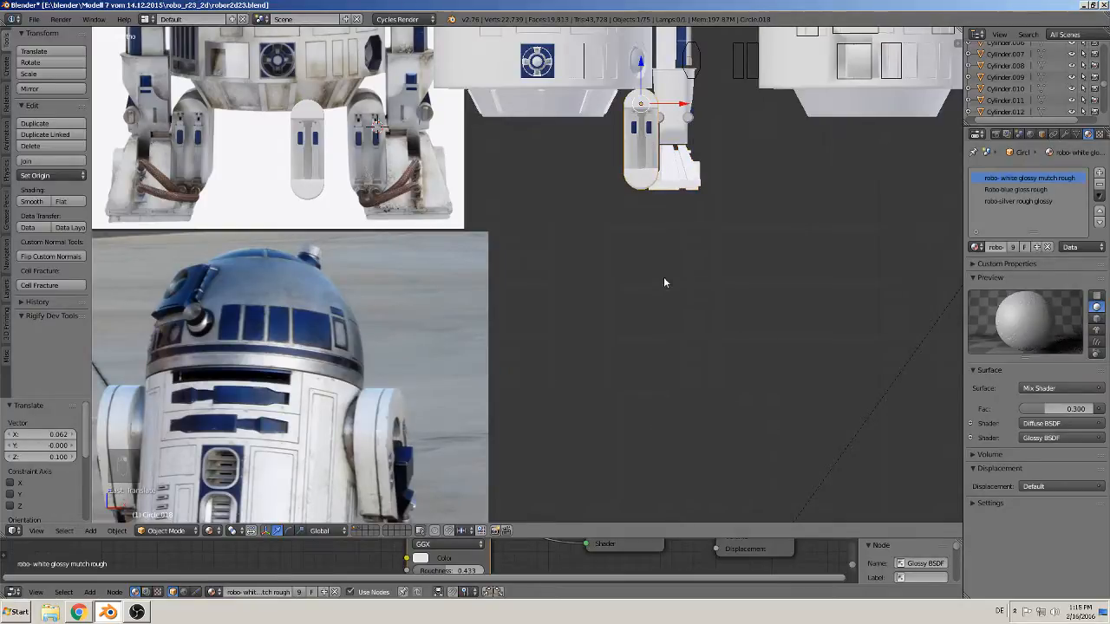
pyautogui.press('s')
pyautogui.press('z')
pyautogui.click(671, 256)
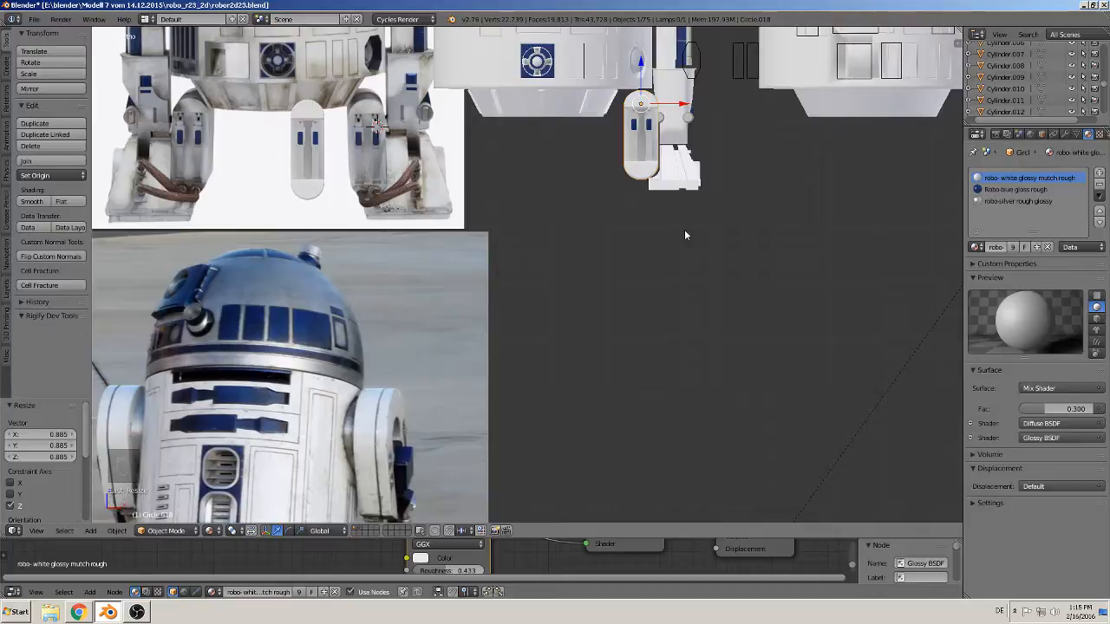
# Enlarge the foot by a factor of about 1.287 and shift it about 0.013 along X and -0.012 along Z below the leg
pyautogui.rightClick(689, 173)
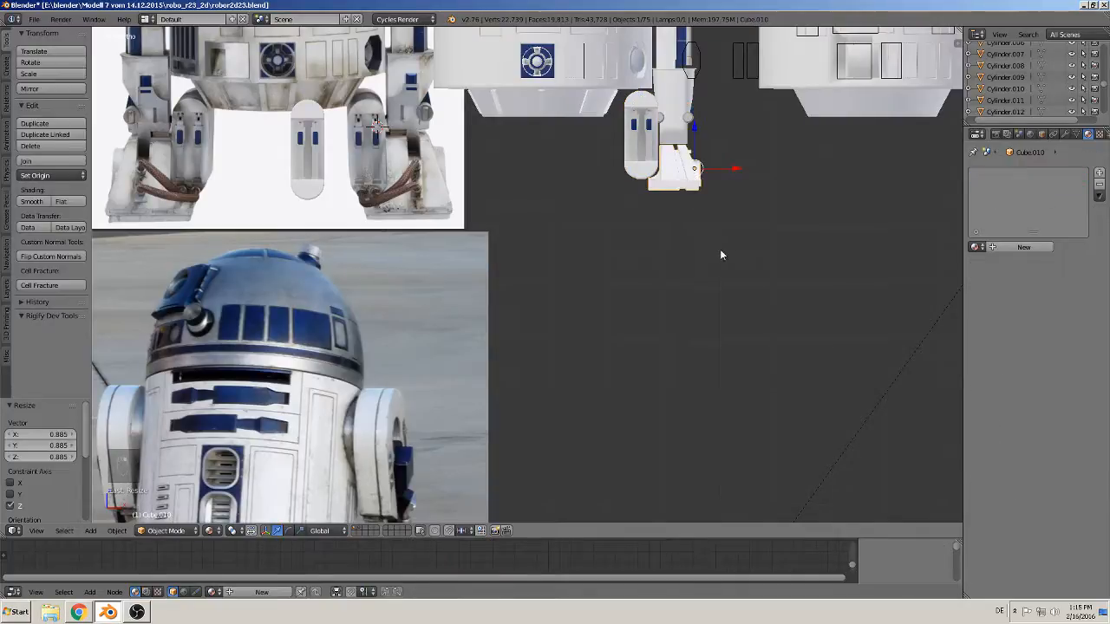
pyautogui.press('s')
pyautogui.click(736, 268)
pyautogui.press('g')
pyautogui.press('x')
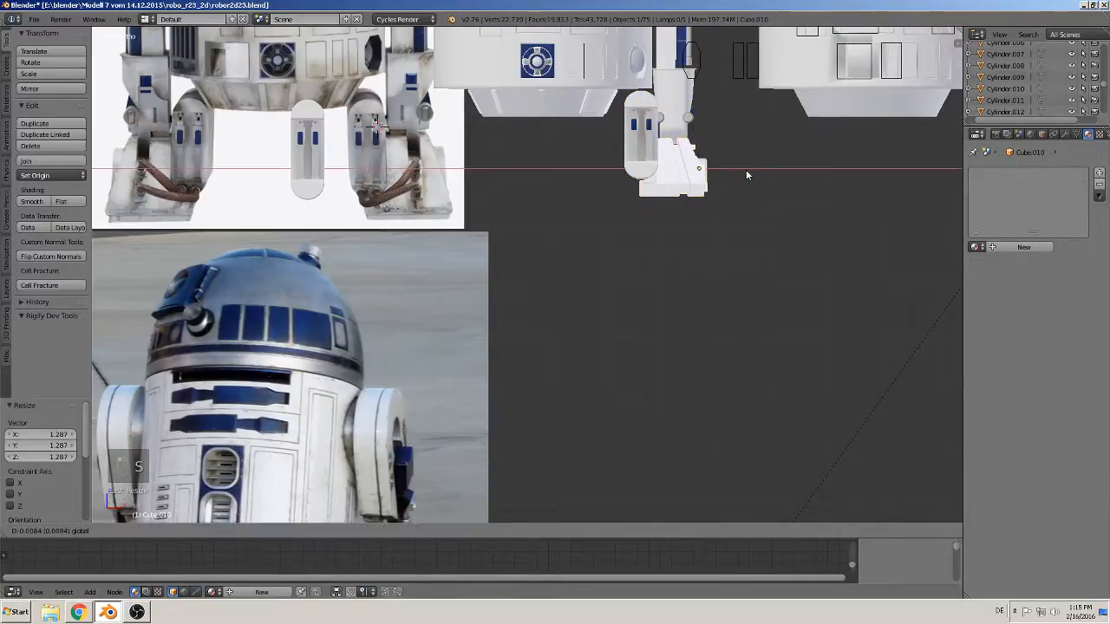
pyautogui.click(746, 173)
pyautogui.press('g')
pyautogui.press('z')
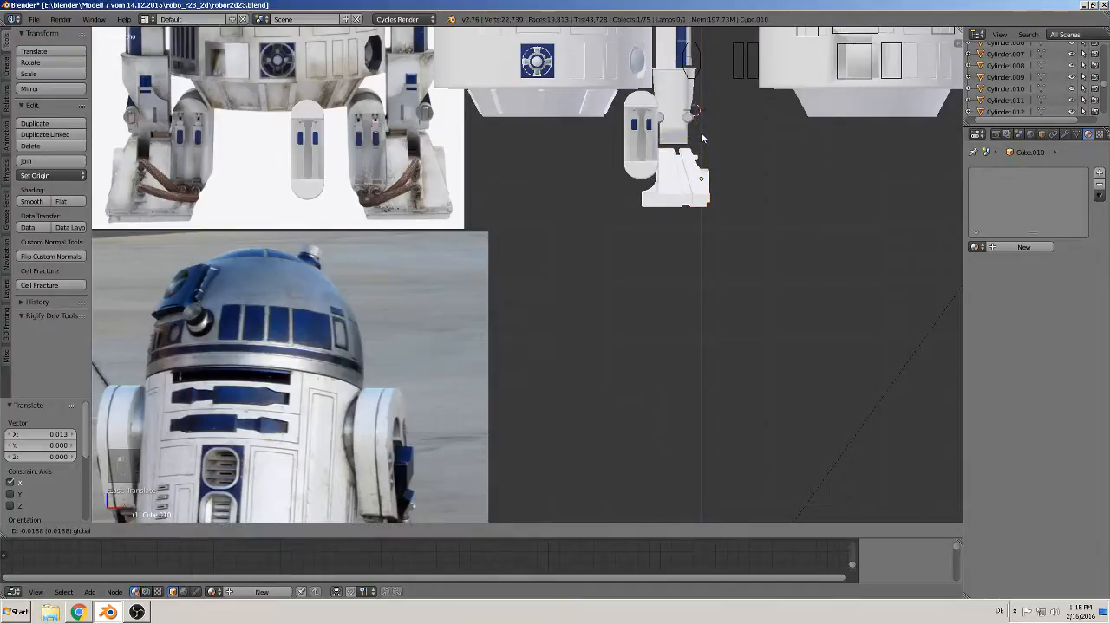
pyautogui.click(704, 135)
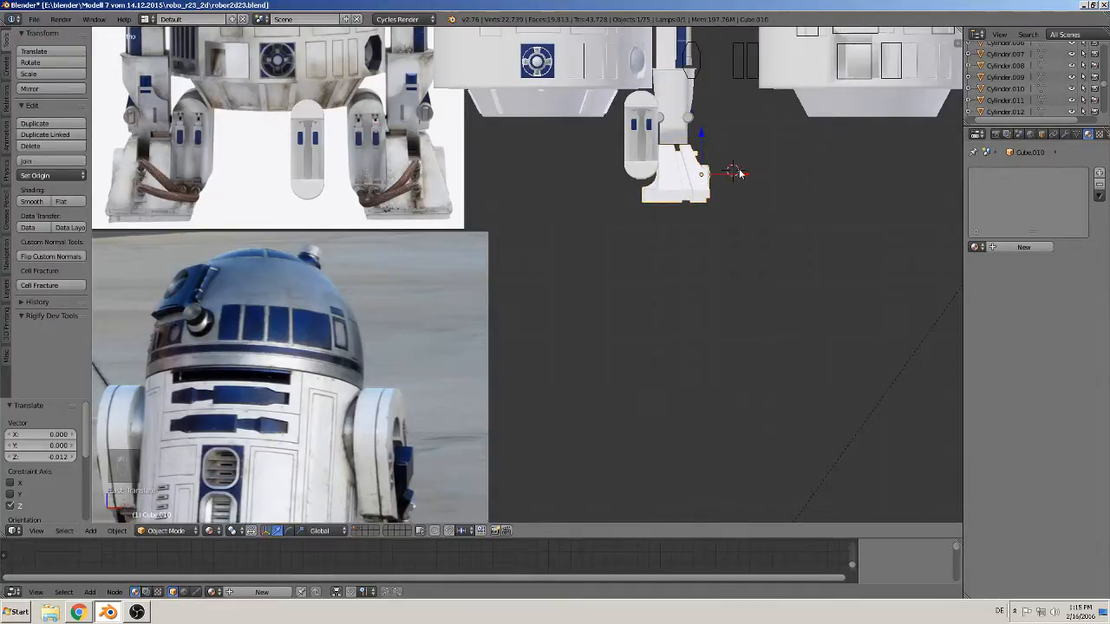
# Try to scale the foot to about 0.852 along X, and undo the scaling
pyautogui.press('s')
pyautogui.press('x')
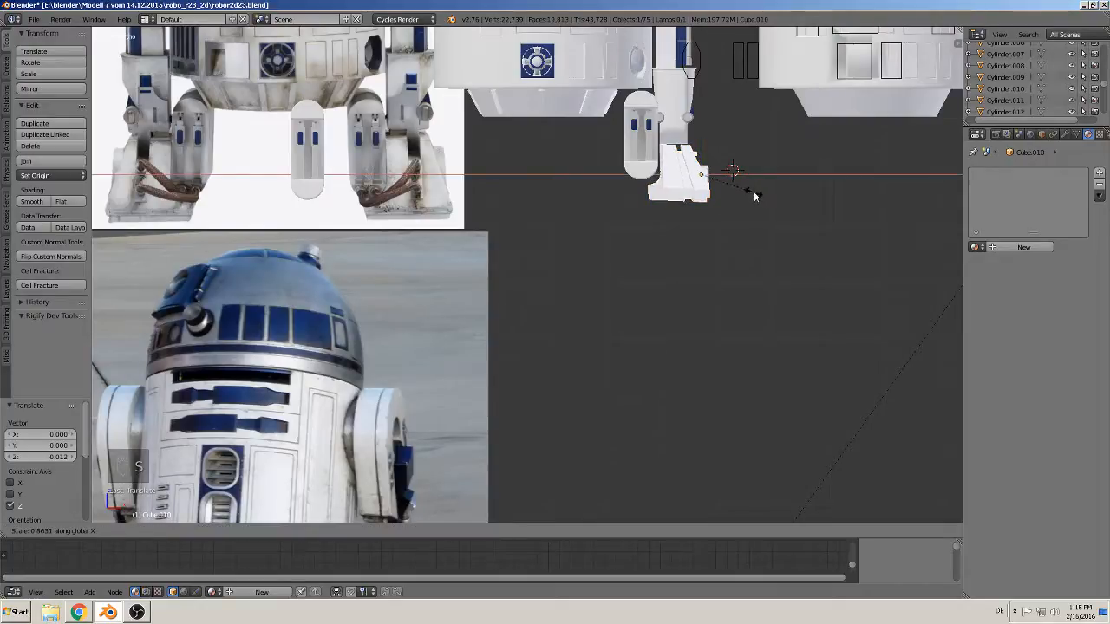
pyautogui.click(756, 194)
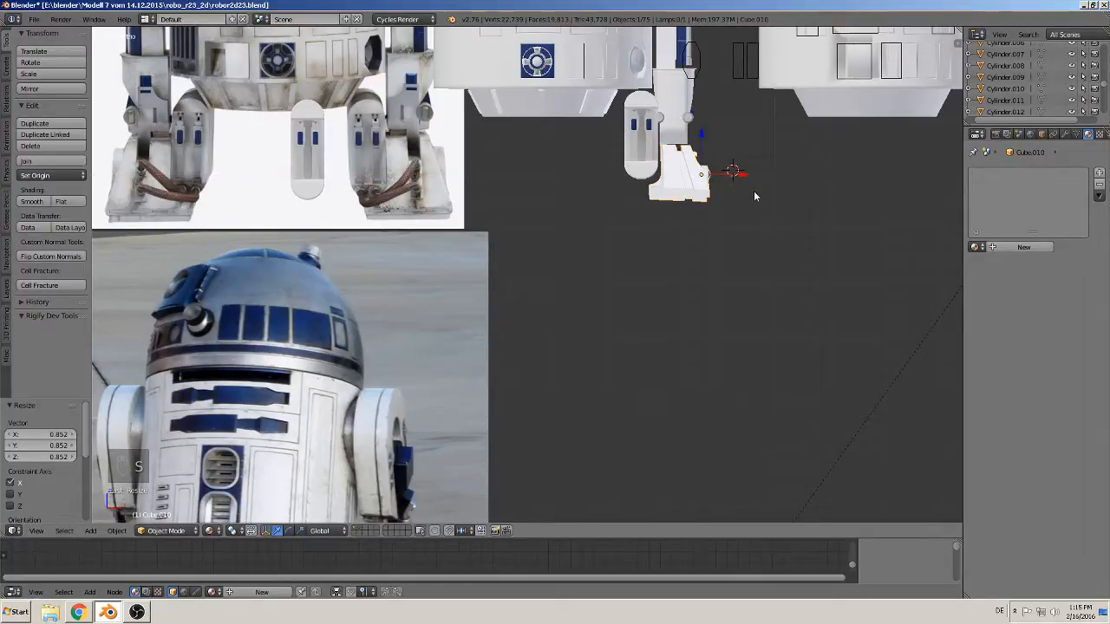
pyautogui.hotkey('ctrl', 'z')
# Shift the foot along Y beneath the robot body, with a final adjustment of about -0.017
pyautogui.moveTo(751, 189); pyautogui.dragTo(707, 219, button='middle')
pyautogui.moveTo(733, 165); pyautogui.dragTo(832, 99)
pyautogui.click(832, 98)
pyautogui.moveTo(833, 99); pyautogui.dragTo(422, 104, button='middle')
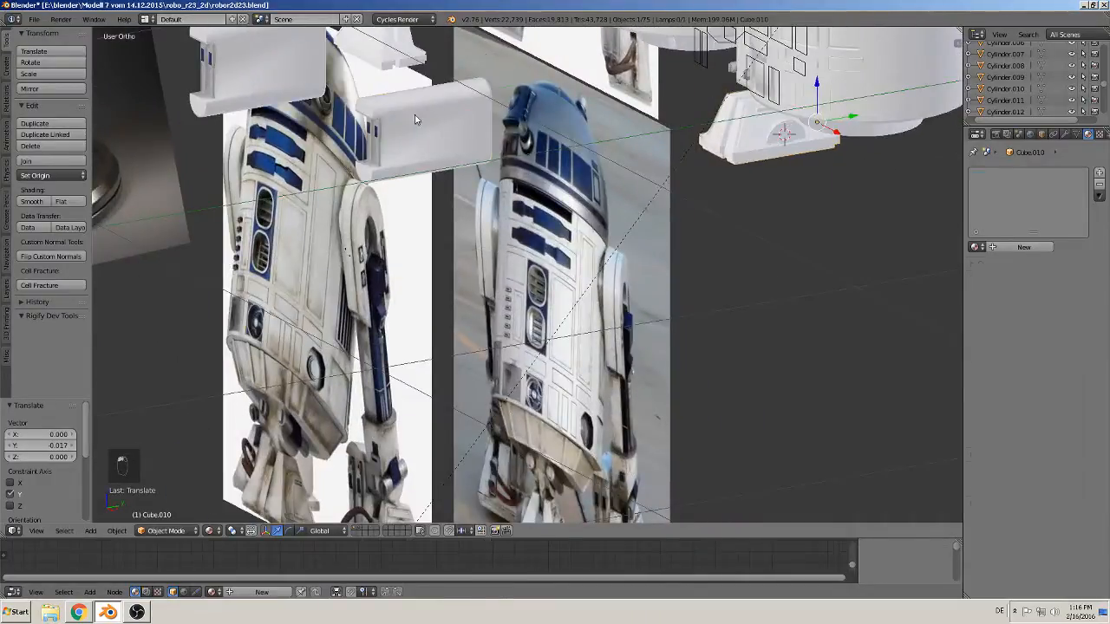
# Move the rounded leg housing about 0.660 along Y to the foot, and nudge it slightly further along Y
pyautogui.rightClick(478, 144)
pyautogui.moveTo(512, 92); pyautogui.dragTo(789, 96)
pyautogui.moveTo(789, 96); pyautogui.dragTo(764, 130, button='middle')
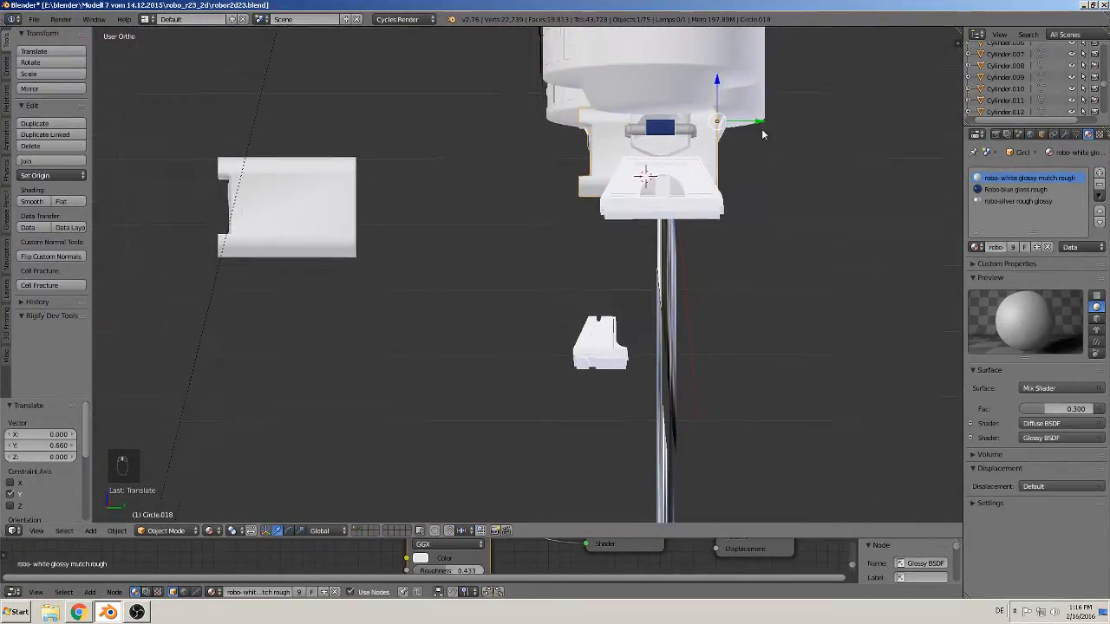
pyautogui.press('g')
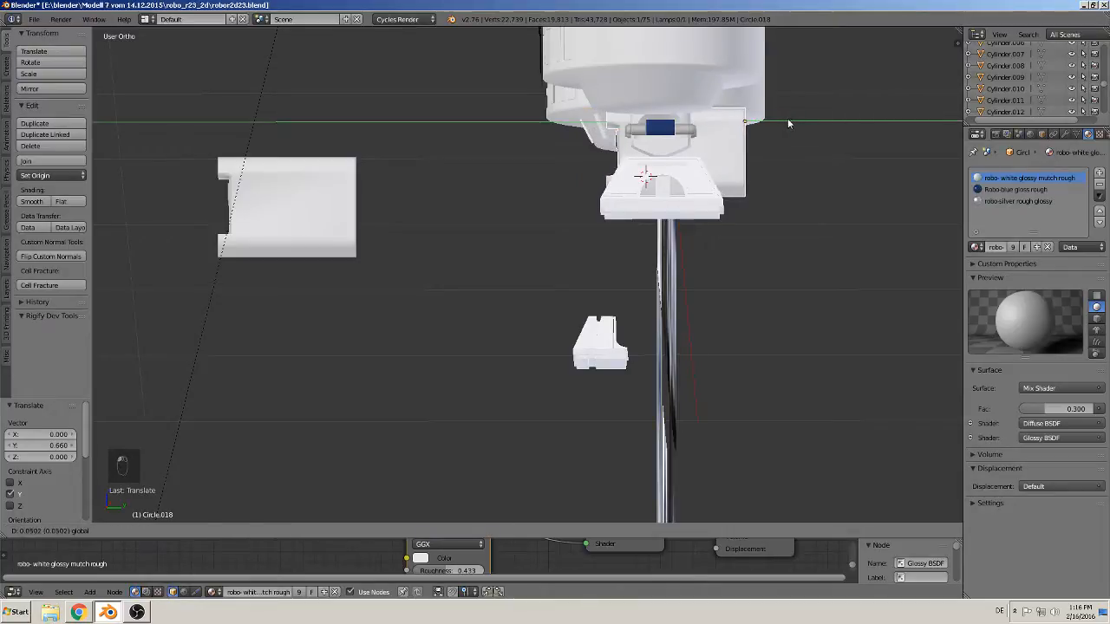
pyautogui.click(779, 149)
# Try to shorten the rounded housing in Edit Mode by moving the visible vertices at its end about -0.054 along Y, and undo the move
pyautogui.scroll(2, 778, 149)
pyautogui.press('Tab')
pyautogui.press('a')
pyautogui.press('a')
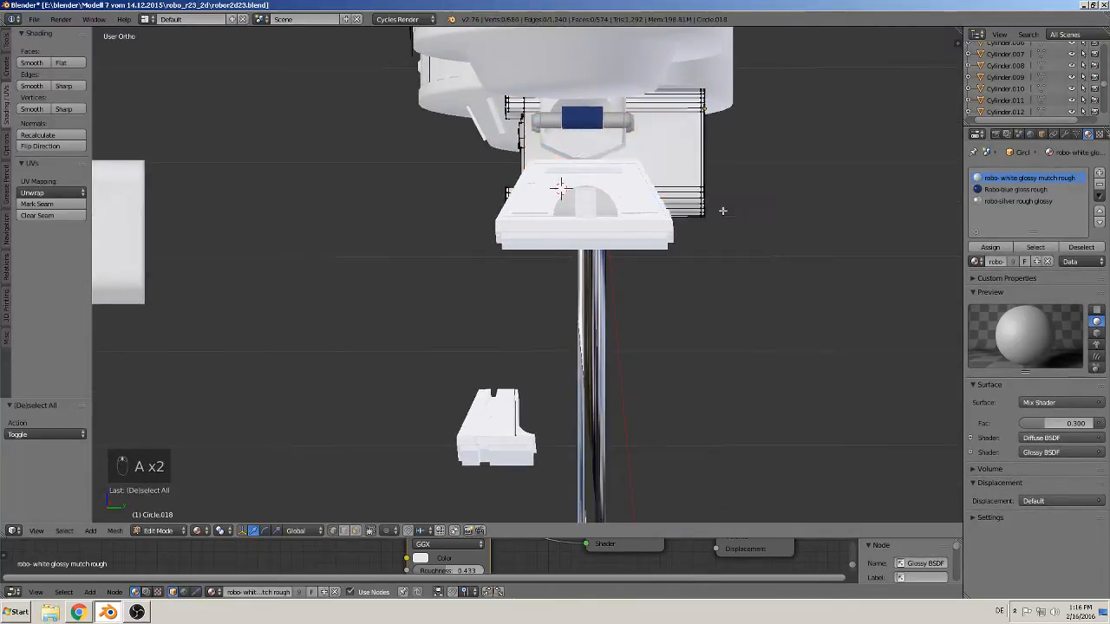
pyautogui.press('b')
pyautogui.moveTo(729, 233); pyautogui.dragTo(681, 85)
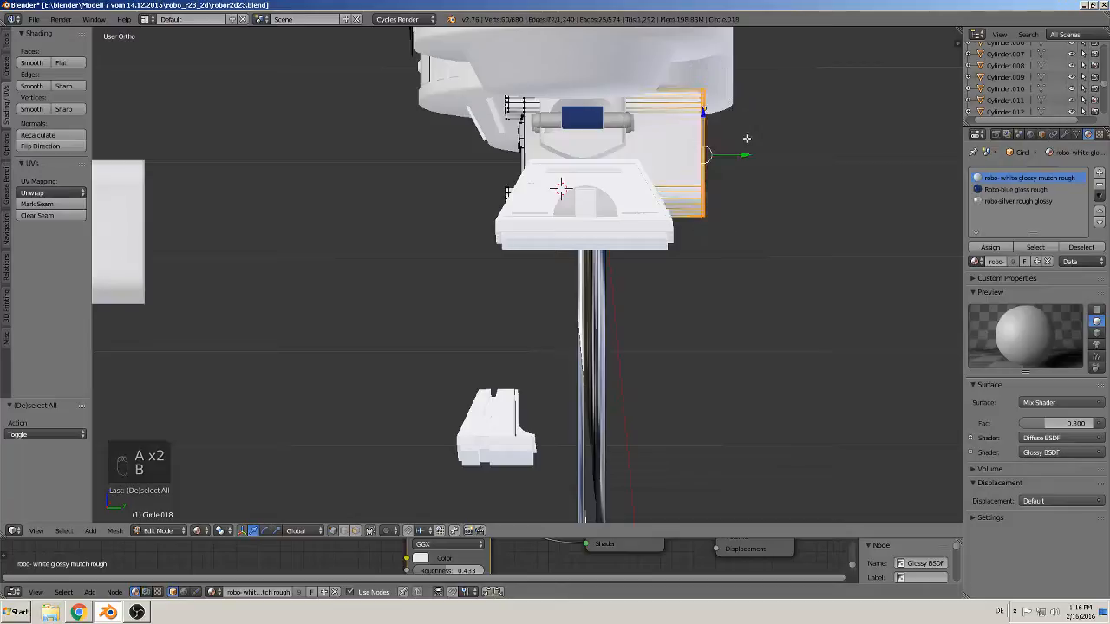
pyautogui.press('g')
pyautogui.press('y')
pyautogui.click(700, 156)
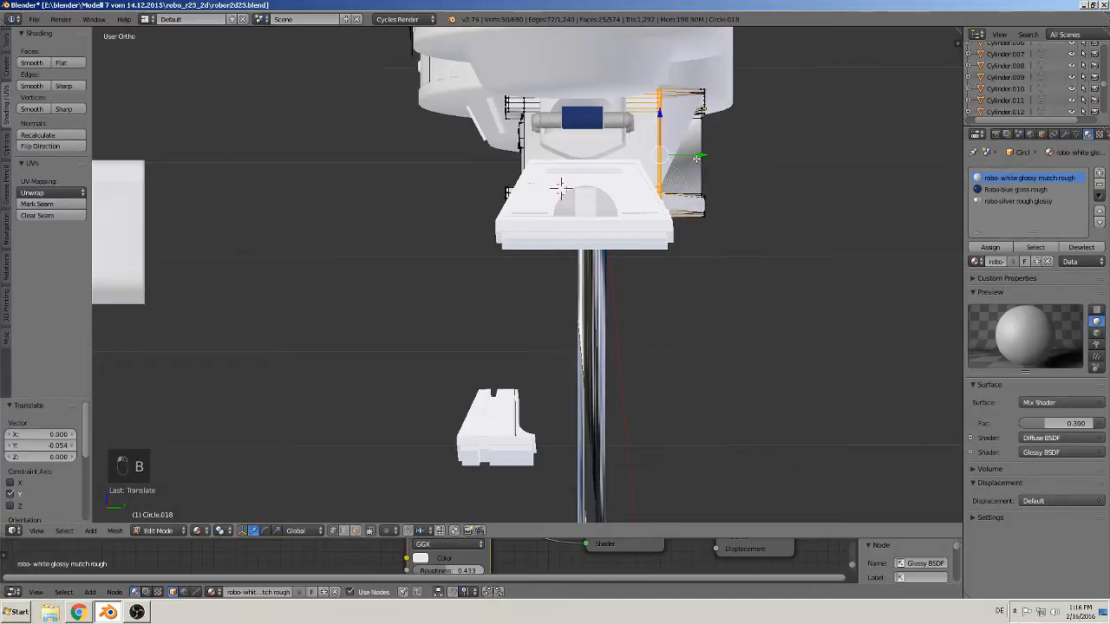
pyautogui.hotkey('ctrl', 'z')
# Shorten the rounded housing by selecting all vertices at its far end, including hidden ones, and moving them about -0.06 along Y
pyautogui.click(370, 531)
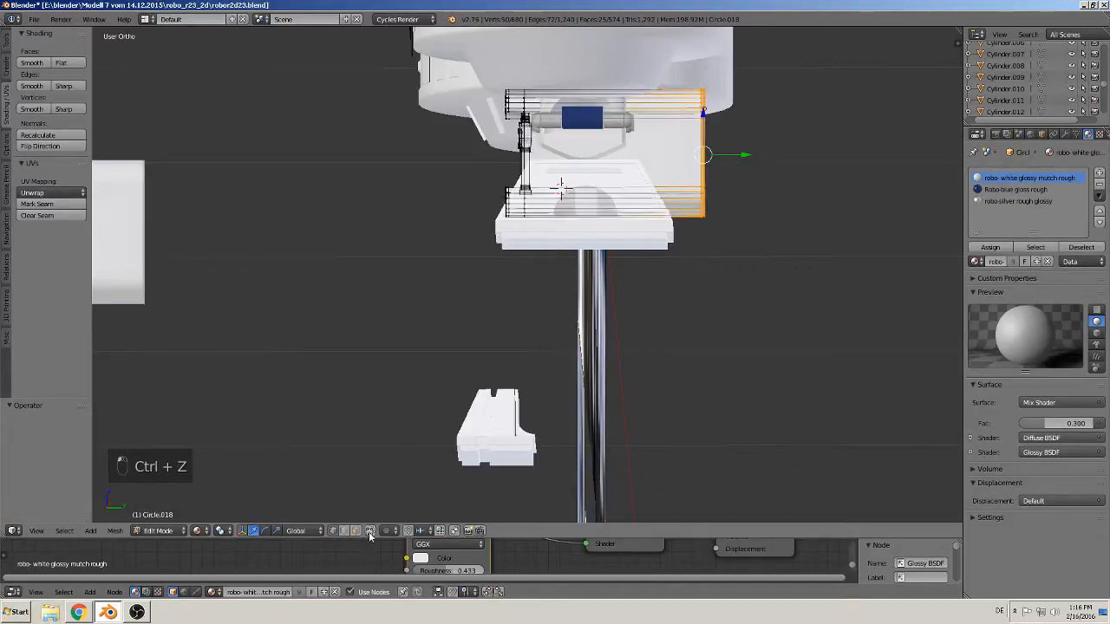
pyautogui.press('a')
pyautogui.press('b')
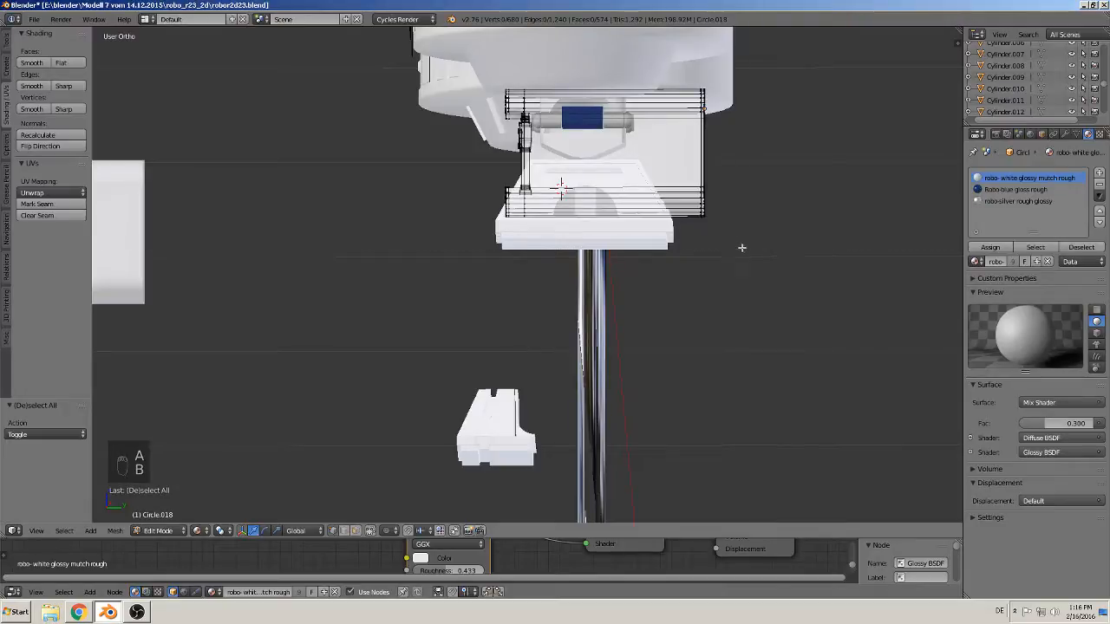
pyautogui.moveTo(742, 248); pyautogui.dragTo(681, 61)
pyautogui.press('g')
pyautogui.press('y')
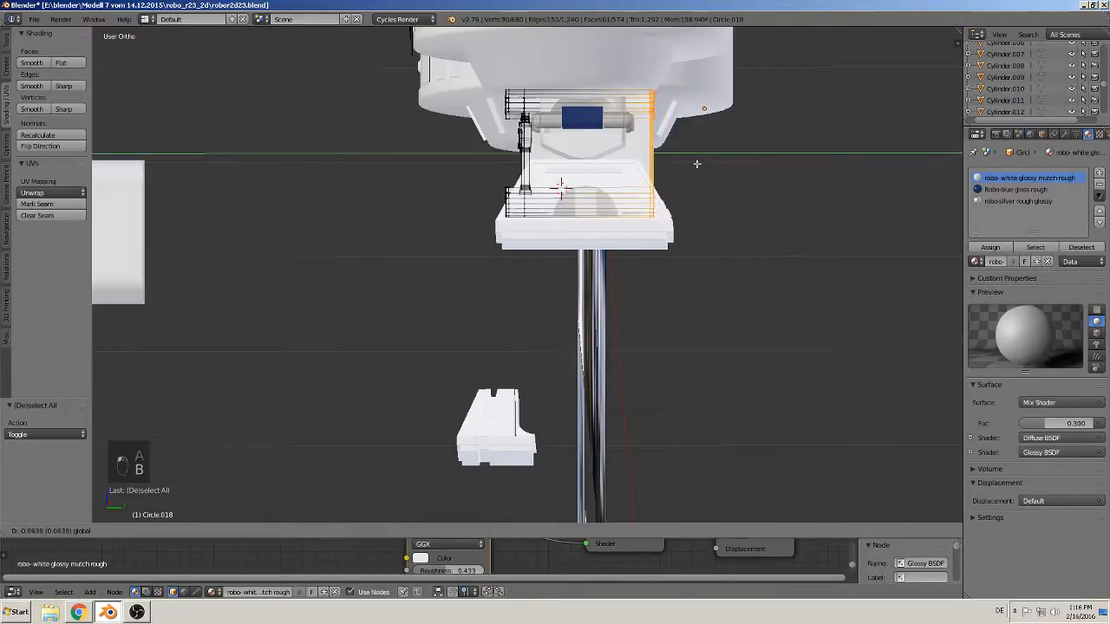
pyautogui.click(701, 164)
pyautogui.press('Tab')
pyautogui.moveTo(623, 277); pyautogui.dragTo(523, 268, button='middle')
pyautogui.moveTo(561, 223); pyautogui.dragTo(786, 281, button='middle')
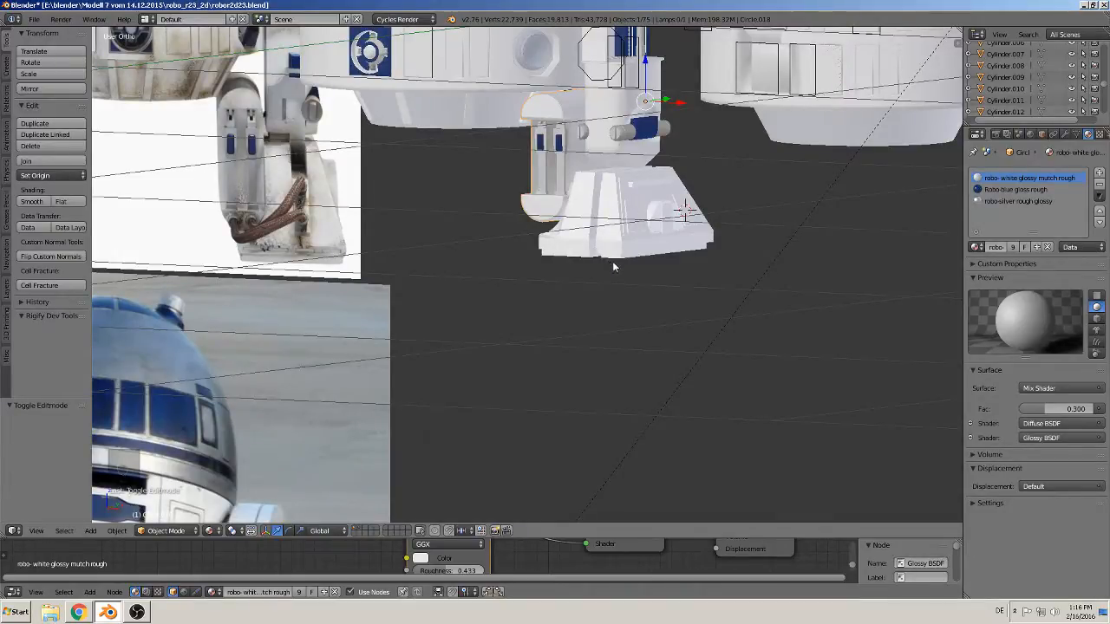
pyautogui.moveTo(612, 261)
pyautogui.mouseDown(button='middle')
pyautogui.moveTo(627, 286)
pyautogui.moveTo(631, 268)
pyautogui.mouseUp(button='middle')
pyautogui.press('Tab')
pyautogui.scroll(2, 674, 189)
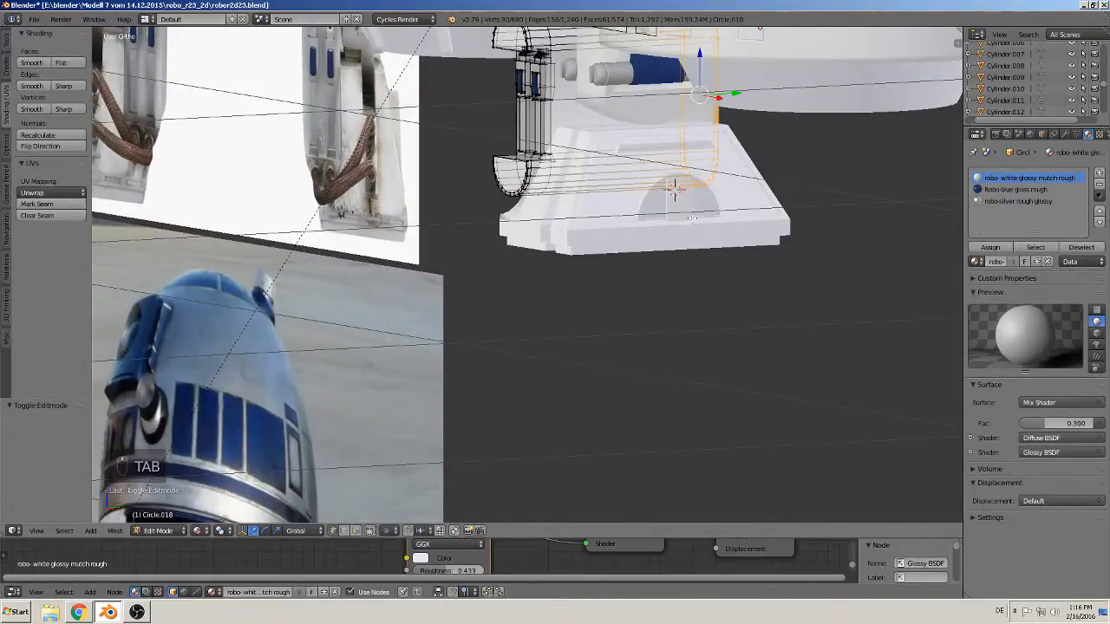
pyautogui.press('Tab')
# In the foot's mesh, select the two small linked cylinders in the end groove and move them about -0.219 along Y to the opposite end
pyautogui.rightClick(674, 189)
pyautogui.press('Tab')
pyautogui.press('a')
pyautogui.scroll(1, 756, 275)
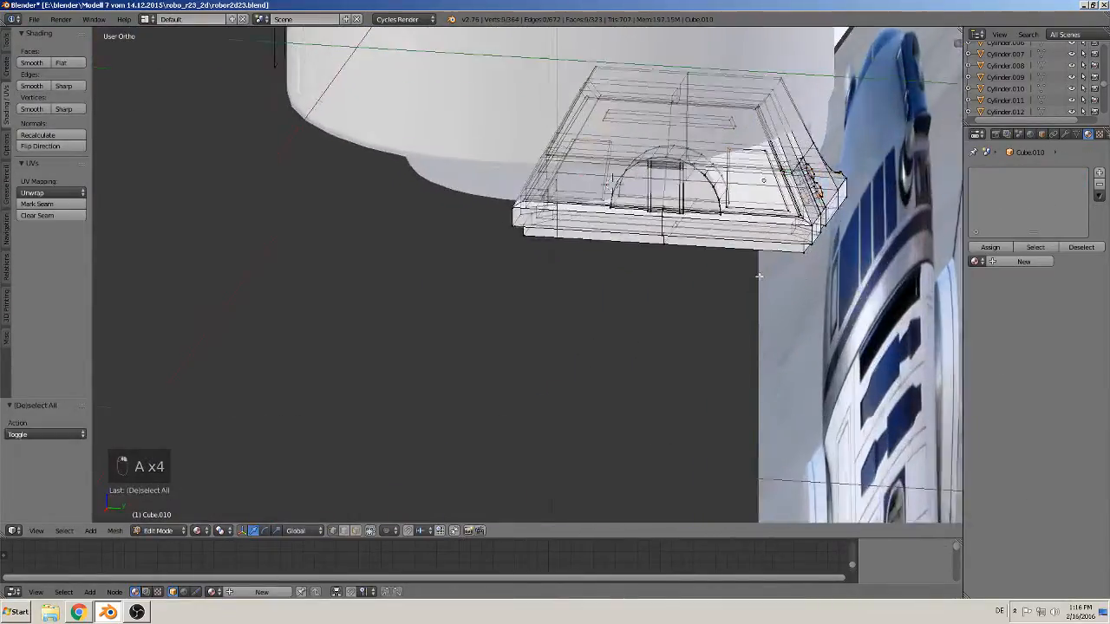
pyautogui.keyDown('shift'); pyautogui.moveTo(722, 279); pyautogui.dragTo(486, 331, button='middle'); pyautogui.keyUp('shift')
pyautogui.scroll(2, 498, 333)
pyautogui.moveTo(531, 333); pyautogui.dragTo(494, 337, button='middle')
pyautogui.scroll(3, 494, 337)
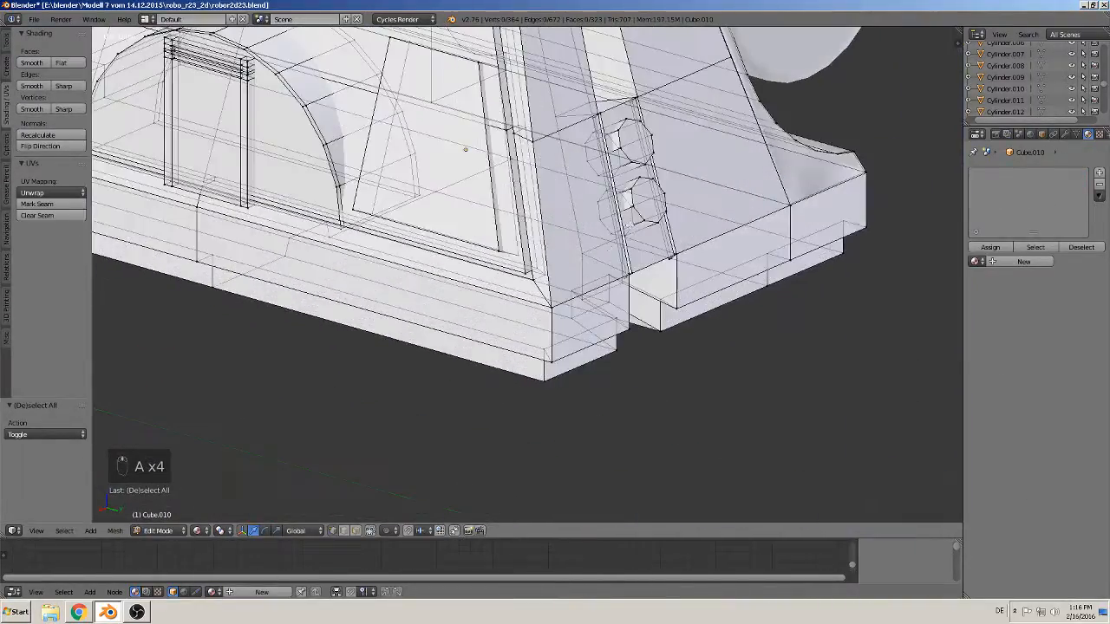
pyautogui.click(369, 530)
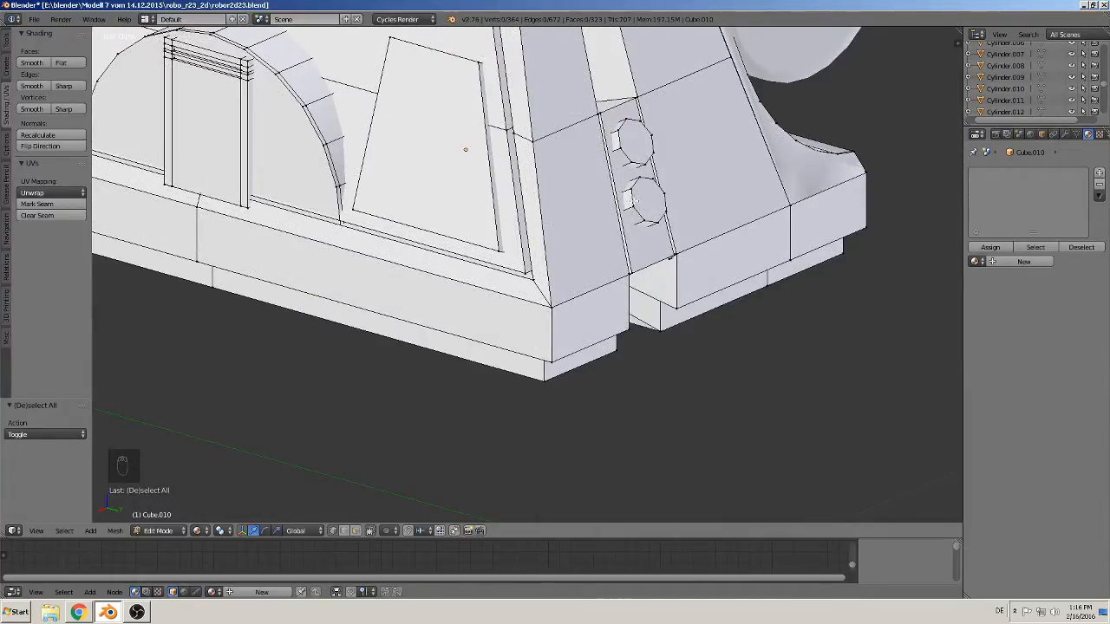
pyautogui.press('l')
pyautogui.press('l')
pyautogui.press('KP_Decimal')
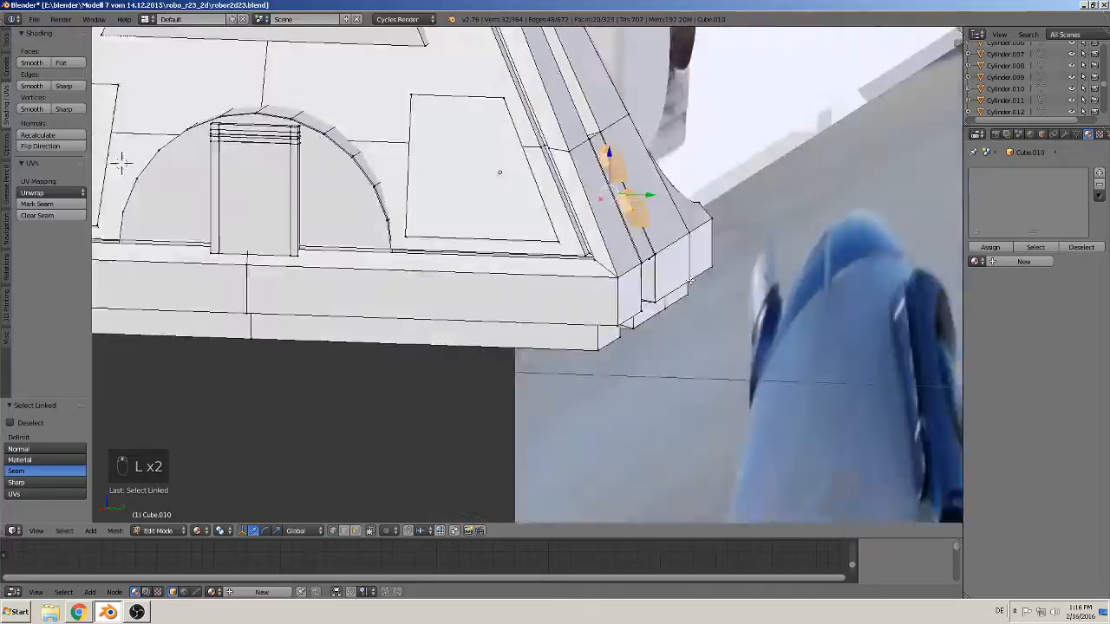
pyautogui.moveTo(691, 280); pyautogui.dragTo(706, 278, button='middle')
pyautogui.scroll(-3, 696, 268)
pyautogui.moveTo(621, 232); pyautogui.dragTo(199, 249)
pyautogui.keyDown('shift'); pyautogui.moveTo(200, 249); pyautogui.dragTo(605, 239, button='middle'); pyautogui.keyUp('shift')
pyautogui.moveTo(510, 300); pyautogui.dragTo(545, 302, button='middle')
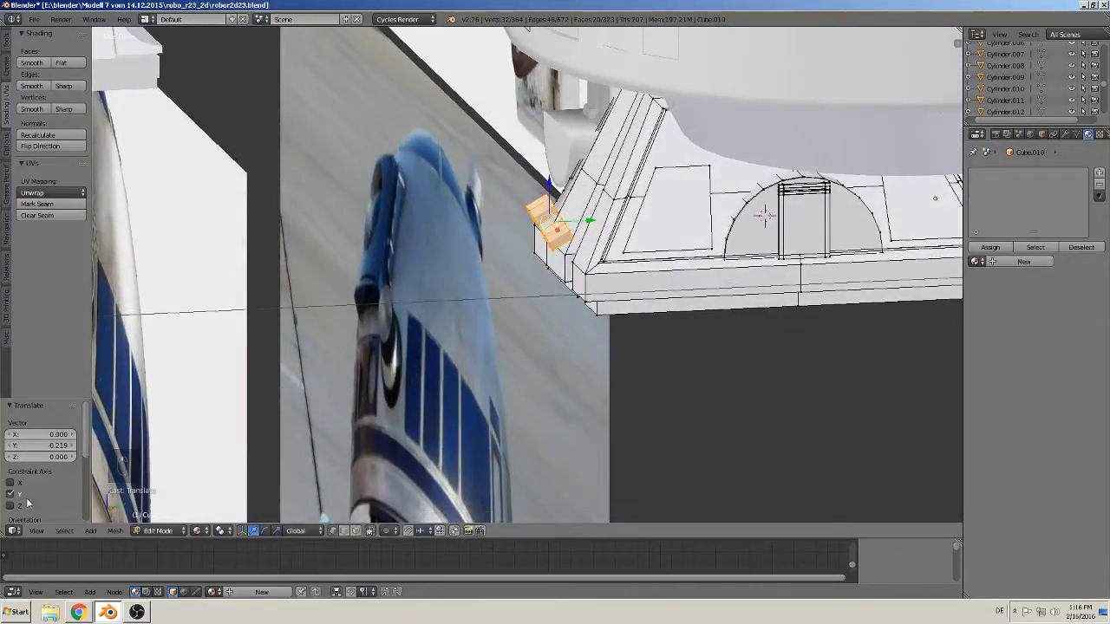
# Mirror the two selected cylinders along the global Y axis to match the slope of the foot's opposite end
pyautogui.click(115, 531)
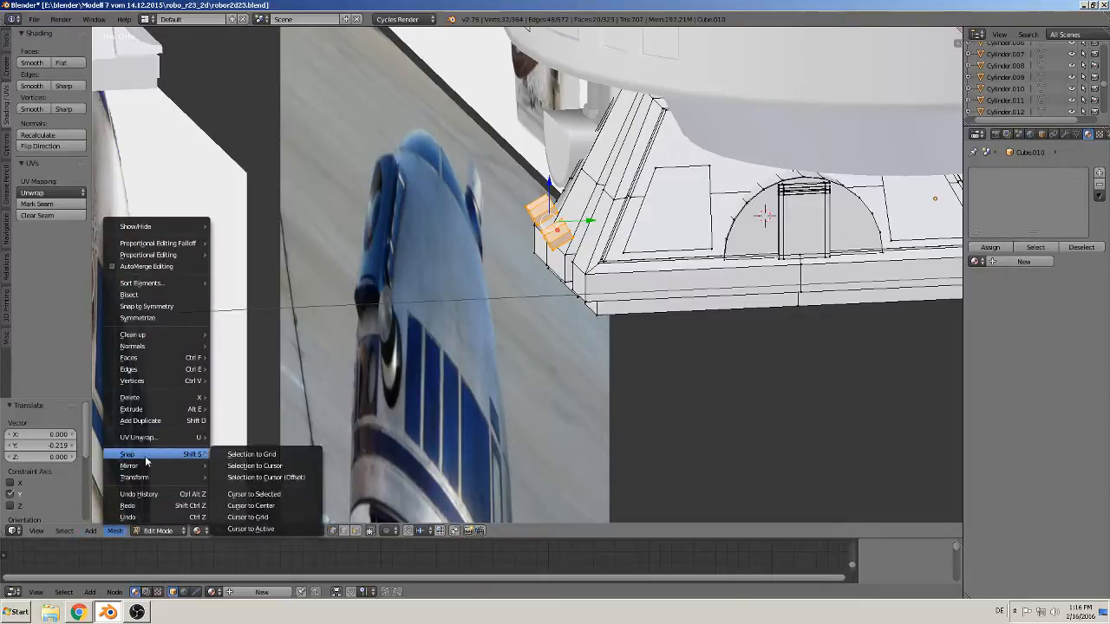
pyautogui.moveTo(154, 466)
pyautogui.click(248, 466)
pyautogui.moveTo(251, 461); pyautogui.dragTo(311, 449, button='middle')
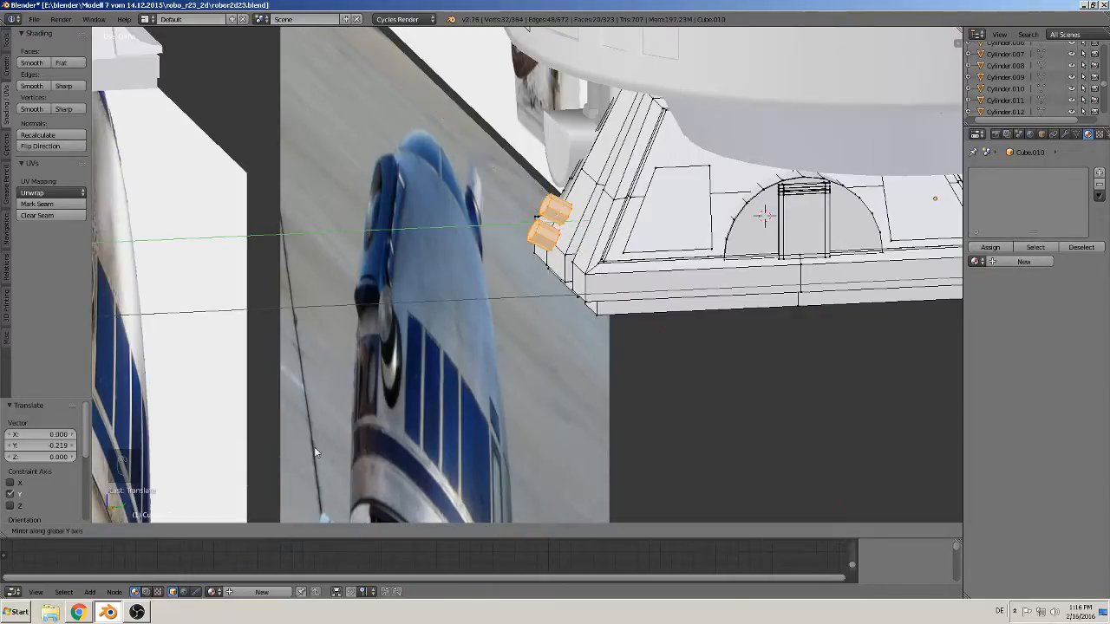
pyautogui.click(315, 447)
# Adjust the two mirrored cylinders along Y so they sit in the groove, with a final nudge of about -0.001
pyautogui.moveTo(476, 291); pyautogui.dragTo(626, 248, button='middle')
pyautogui.press('g')
pyautogui.press('y')
pyautogui.click(607, 260)
pyautogui.moveTo(625, 223); pyautogui.dragTo(620, 223)
pyautogui.moveTo(622, 227); pyautogui.dragTo(713, 221, button='middle')
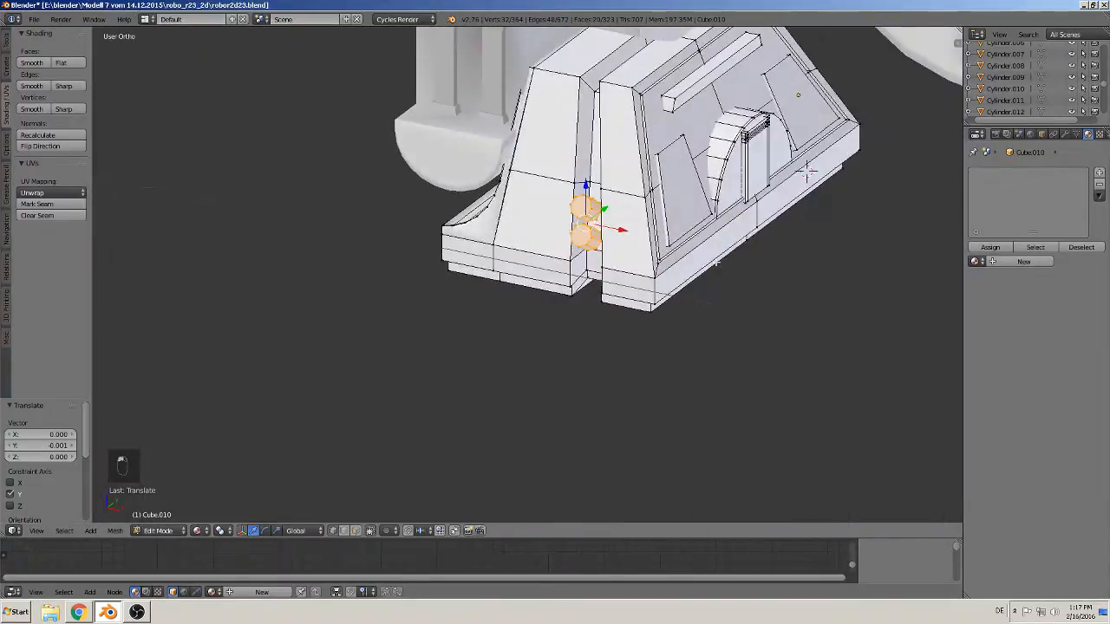
# Connect the groove's opposing corner vertices with one edge above the two cylinders and another below them
pyautogui.scroll(5, 642, 251)
pyautogui.keyDown('shift'); pyautogui.moveTo(580, 270); pyautogui.dragTo(510, 333, button='middle'); pyautogui.keyUp('shift')
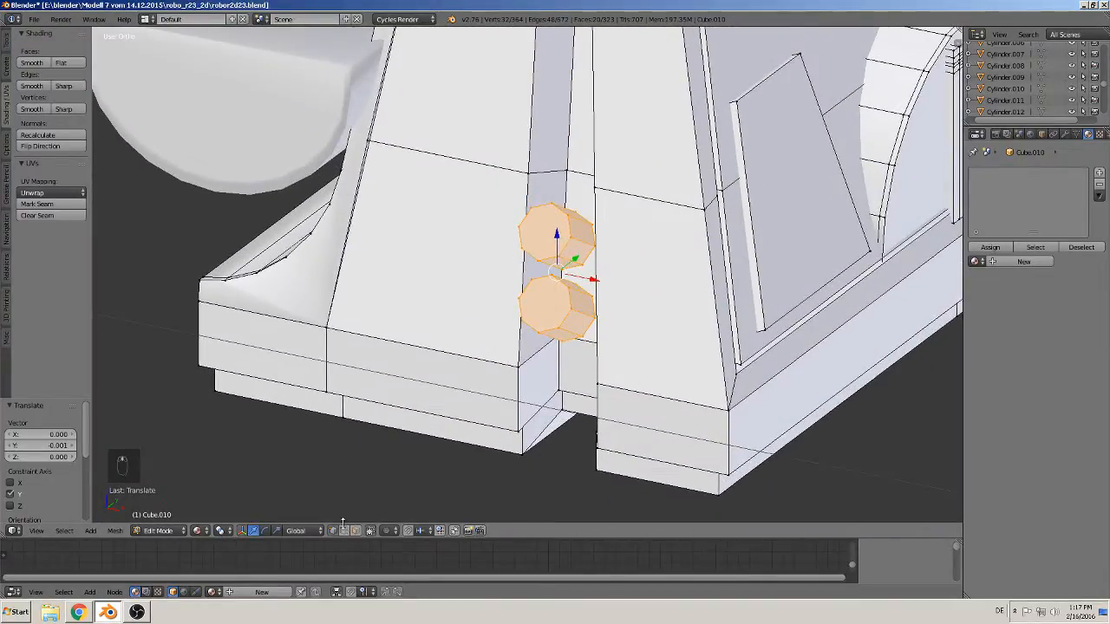
pyautogui.rightClick(605, 184)
pyautogui.keyDown('shift'); pyautogui.rightClick(536, 172); pyautogui.keyUp('shift')
pyautogui.press('f')
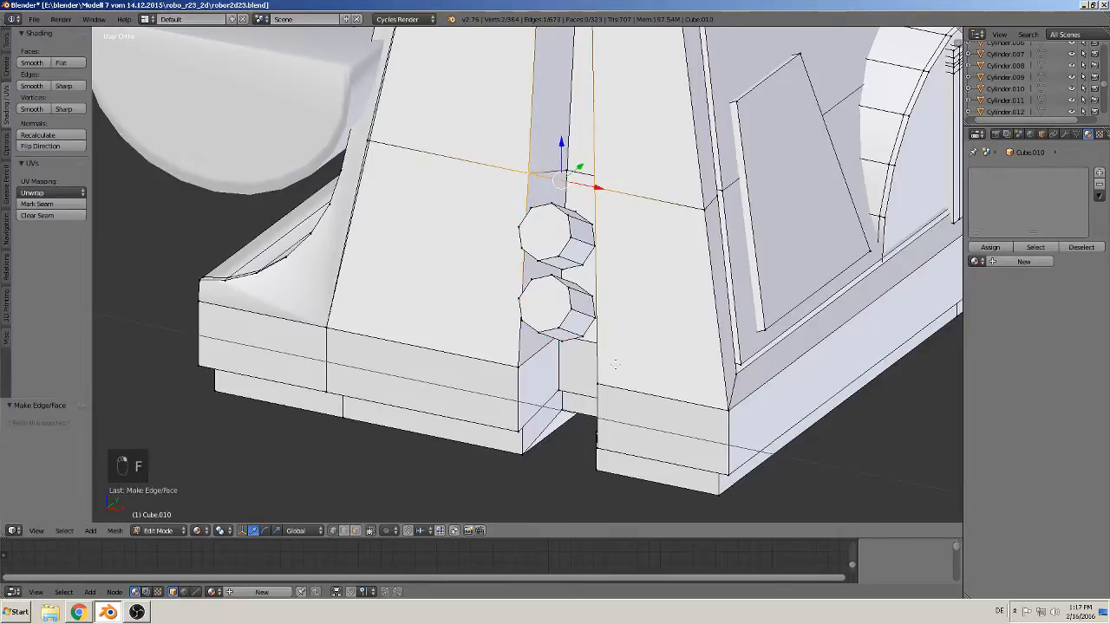
pyautogui.rightClick(598, 384)
pyautogui.keyDown('shift'); pyautogui.rightClick(516, 363); pyautogui.keyUp('shift')
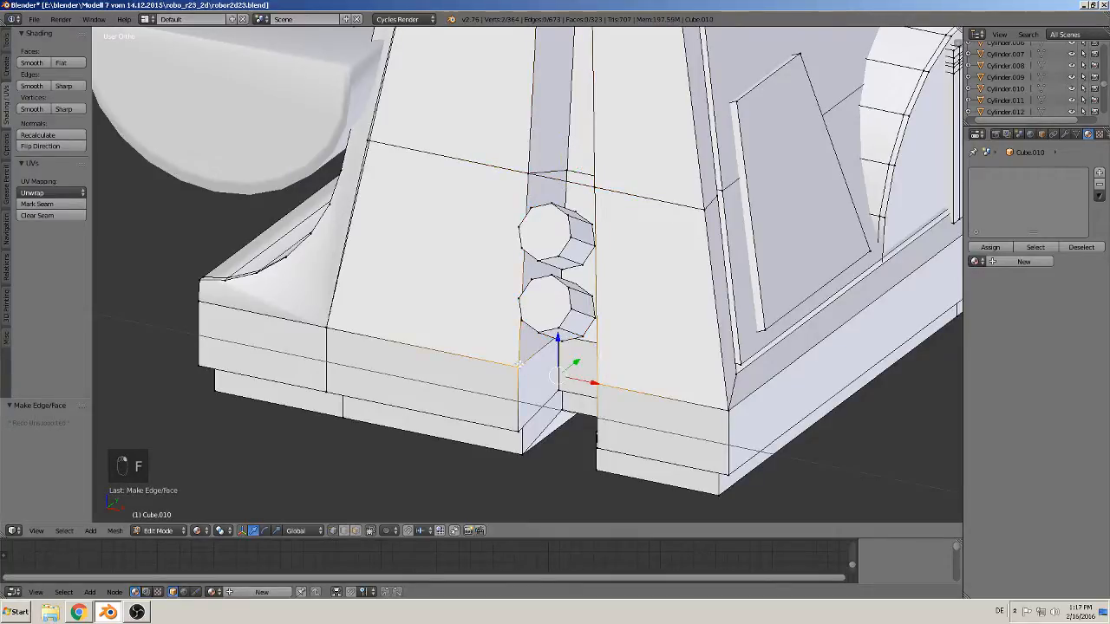
pyautogui.press('f')
# Fill a face between the two new edges to cover the groove section around the cylinders
pyautogui.keyDown('shift'); pyautogui.rightClick(552, 175); pyautogui.keyUp('shift')
pyautogui.keyDown('shift'); pyautogui.rightClick(528, 174); pyautogui.keyUp('shift')
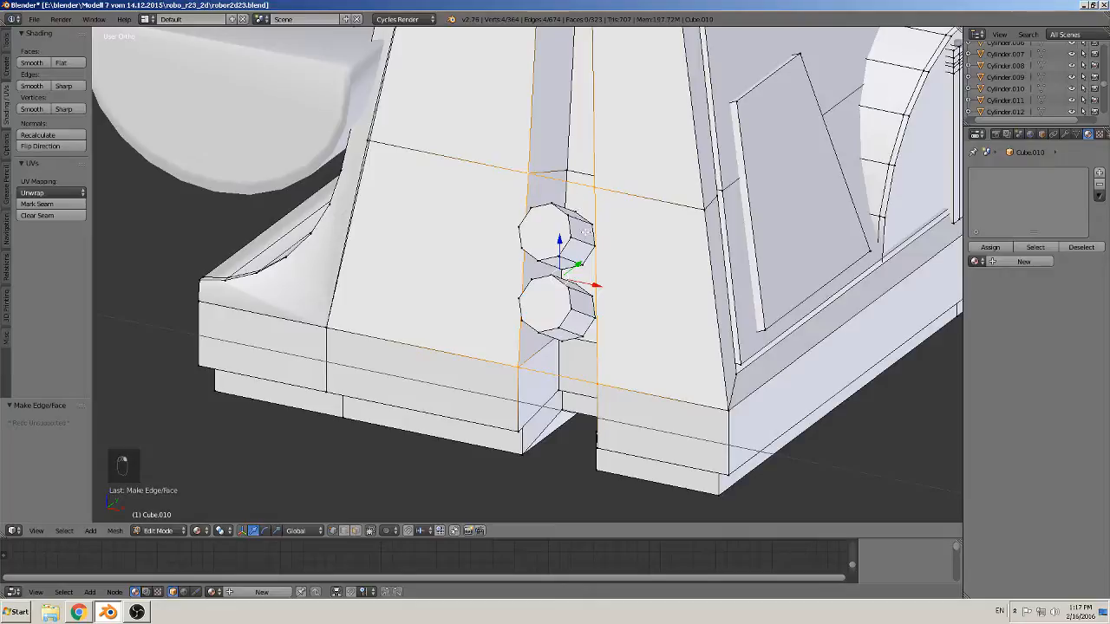
pyautogui.press('f')
pyautogui.moveTo(598, 248); pyautogui.dragTo(609, 248, button='middle')
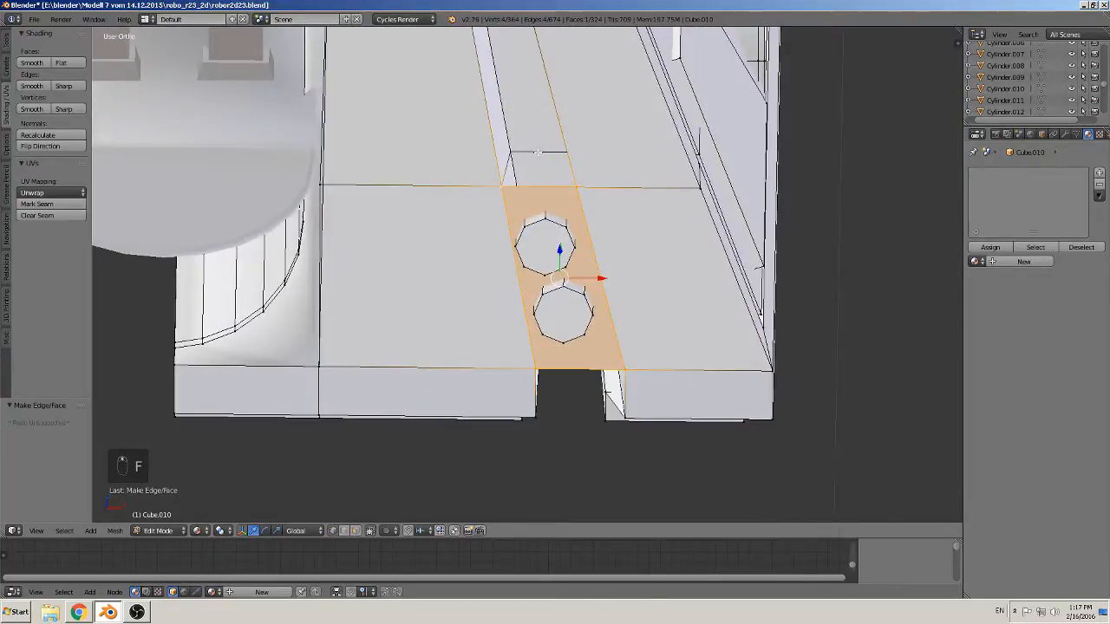
# Fill two more faces to close the gaps where the new cover face meets the groove, and return to Object Mode
pyautogui.rightClick(537, 153)
pyautogui.press('f')
pyautogui.moveTo(601, 309); pyautogui.dragTo(502, 318, button='middle')
pyautogui.keyDown('shift'); pyautogui.rightClick(575, 294); pyautogui.keyUp('shift')
pyautogui.press('f')
pyautogui.press('Tab')
pyautogui.scroll(-2, 558, 333)
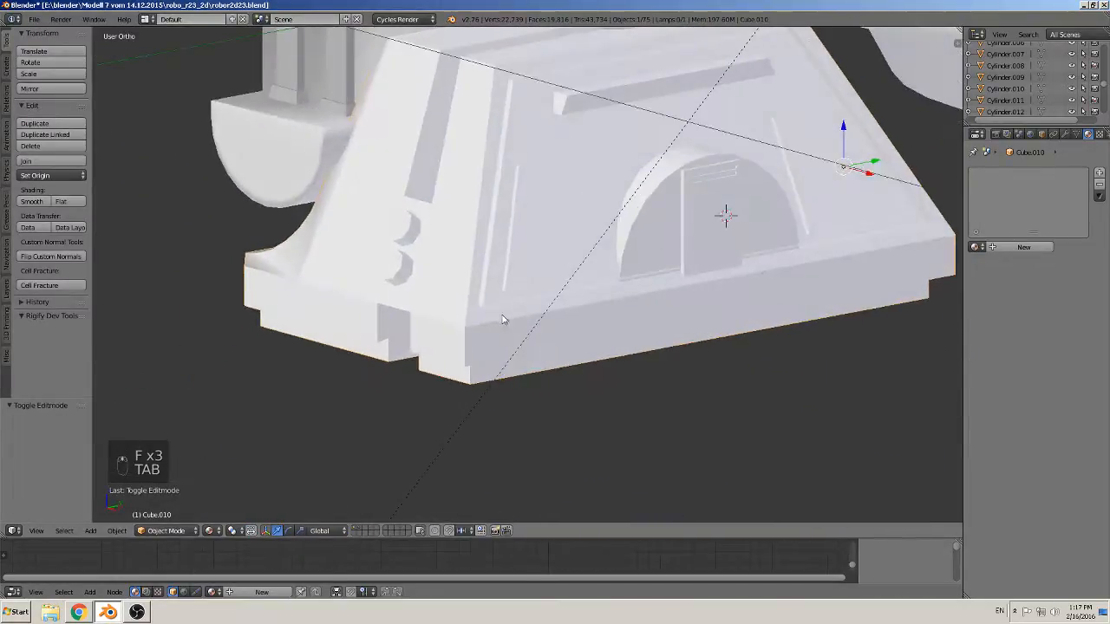
# Deselect all objects and save the Blender file robor2d23.blend
pyautogui.scroll(-1, 422, 240)
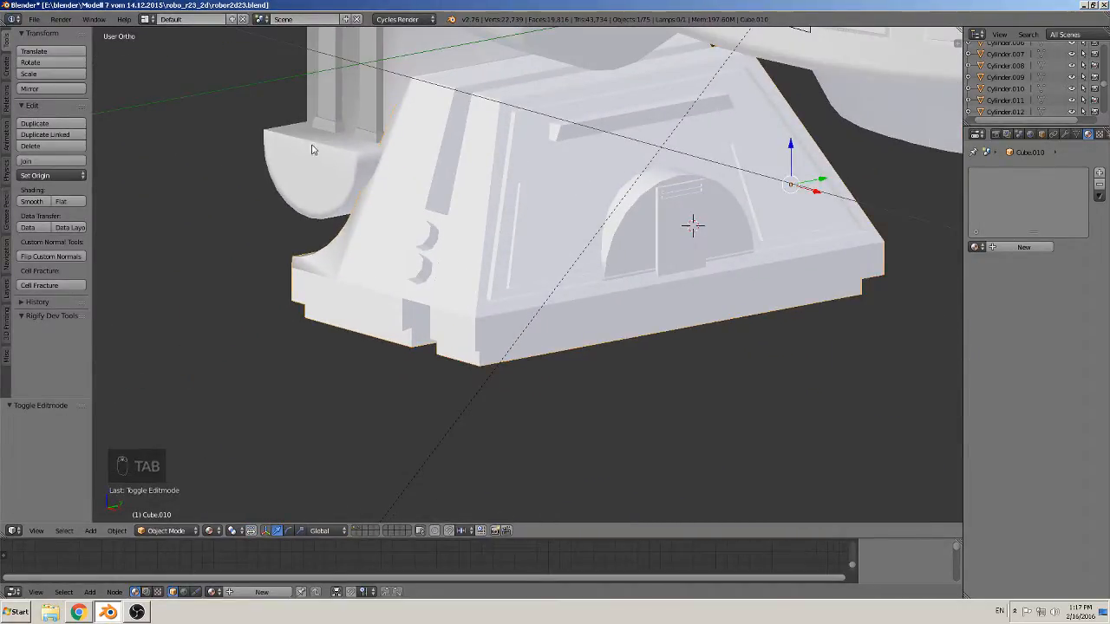
pyautogui.scroll(-3, 389, 287)
pyautogui.press('KP_1')
pyautogui.press('a')
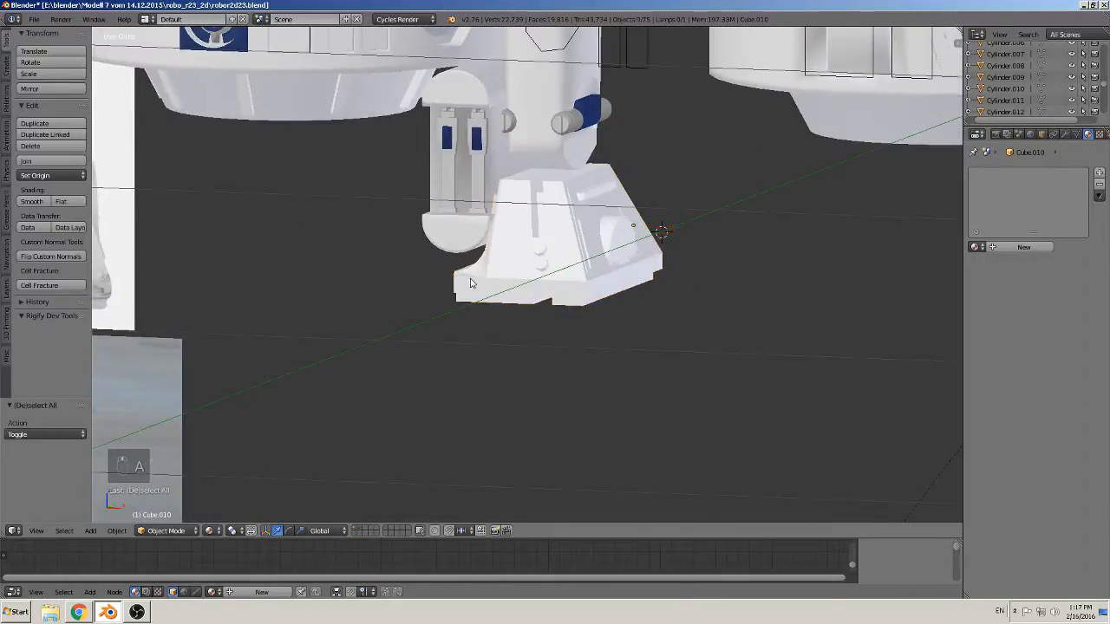
pyautogui.press('KP_3')
pyautogui.scroll(-2, 508, 277)
pyautogui.keyDown('shift'); pyautogui.moveTo(438, 288); pyautogui.dragTo(501, 378, button='middle'); pyautogui.keyUp('shift')
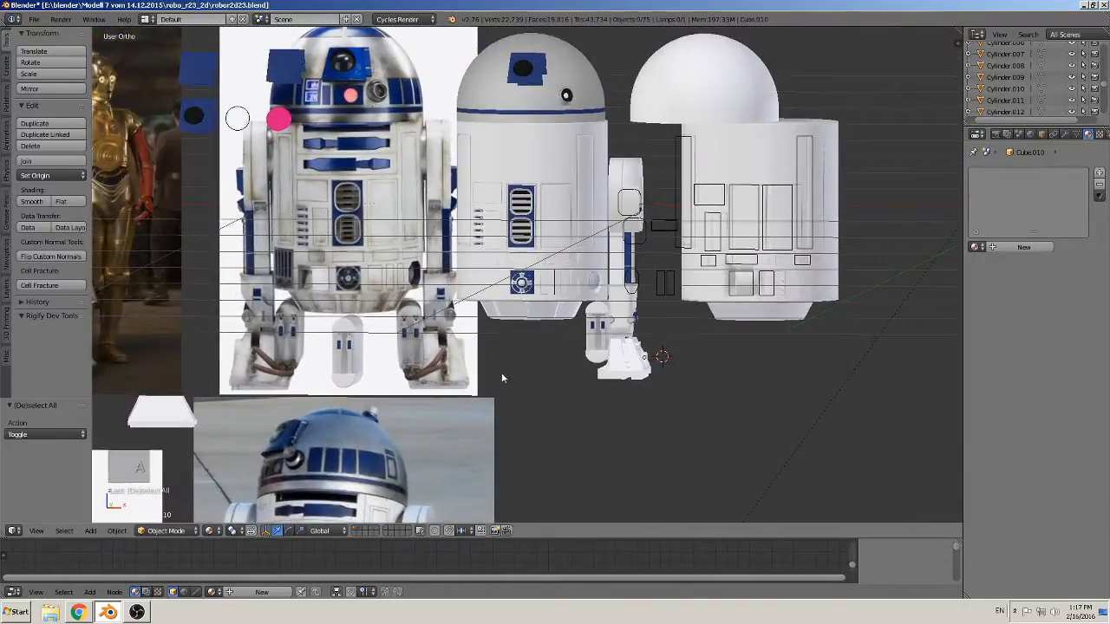
pyautogui.click(34, 19)
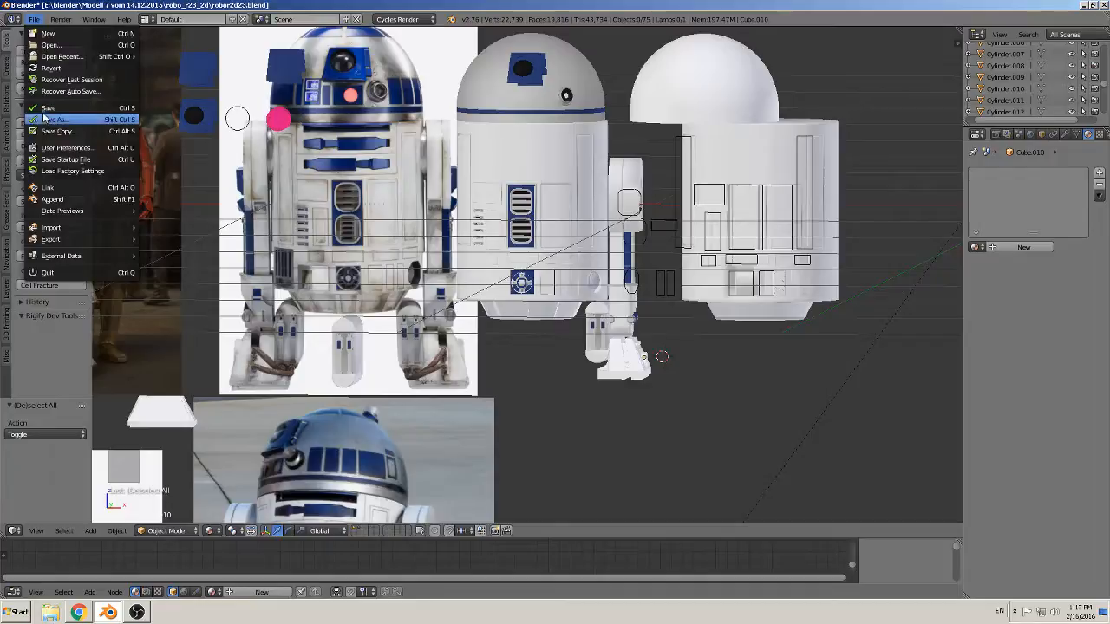
pyautogui.click(47, 111)
# Show only the first layer, hiding the spare dome and body copies beside the main robot model
pyautogui.scroll(-3, 531, 309)
pyautogui.moveTo(531, 309); pyautogui.dragTo(639, 308, button='middle')
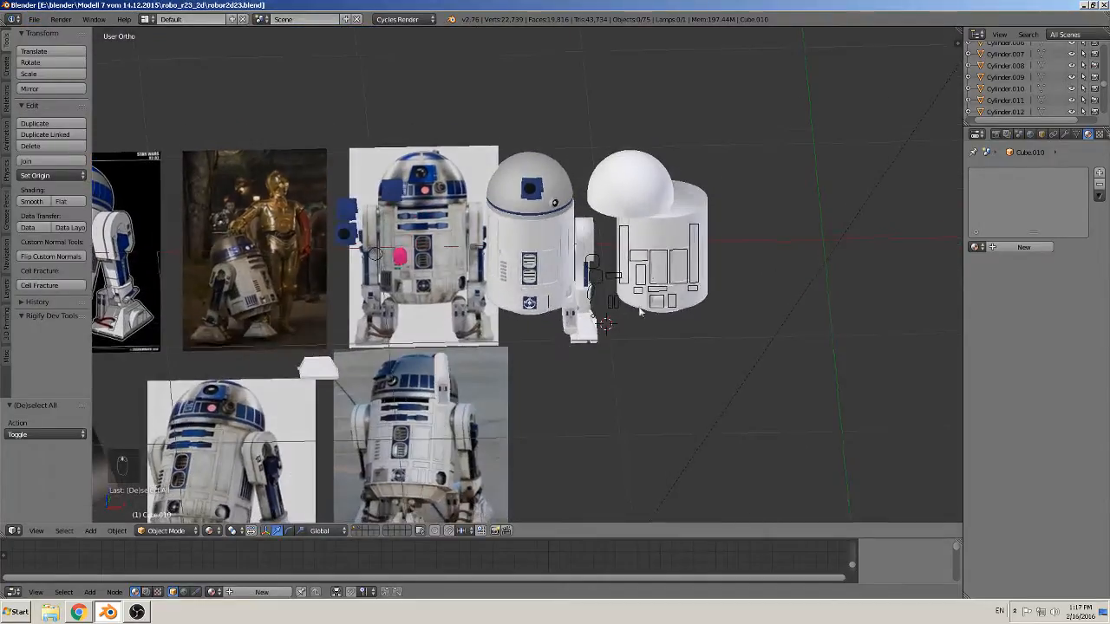
pyautogui.rightClick(654, 185)
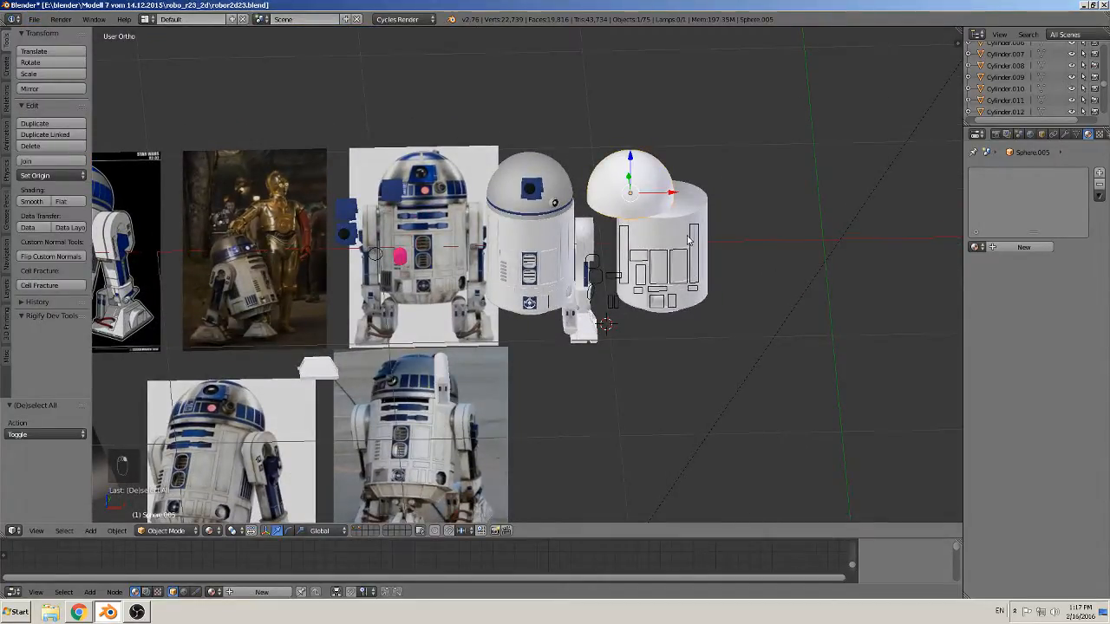
pyautogui.click(359, 531)
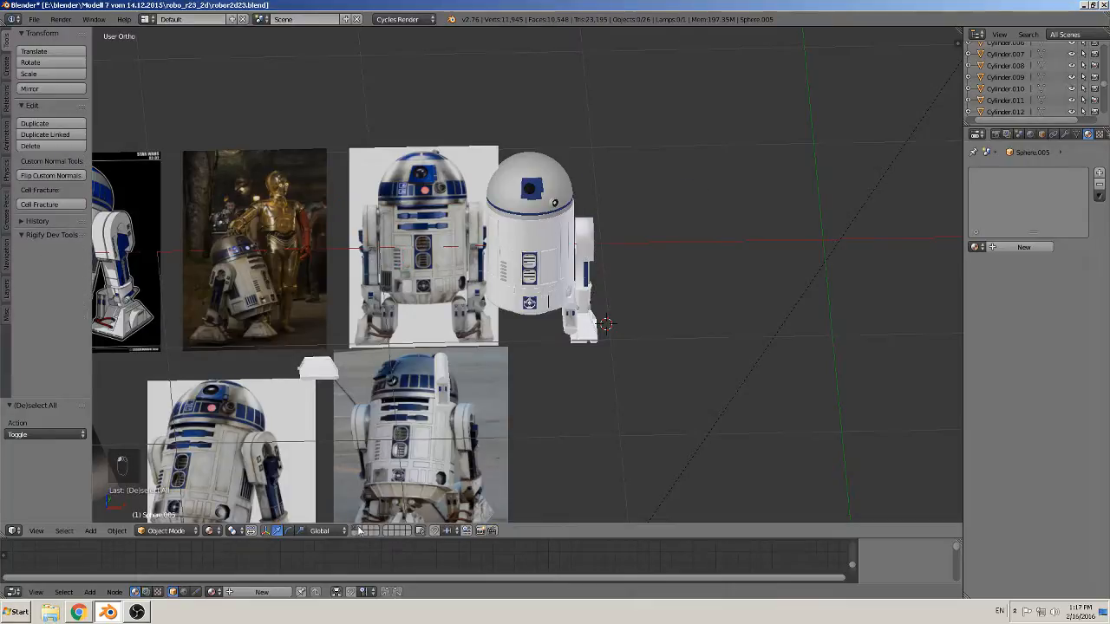
# Select the parts of the spare rounded housing in front of the reference image and move them to the second layer
pyautogui.scroll(3, 504, 390)
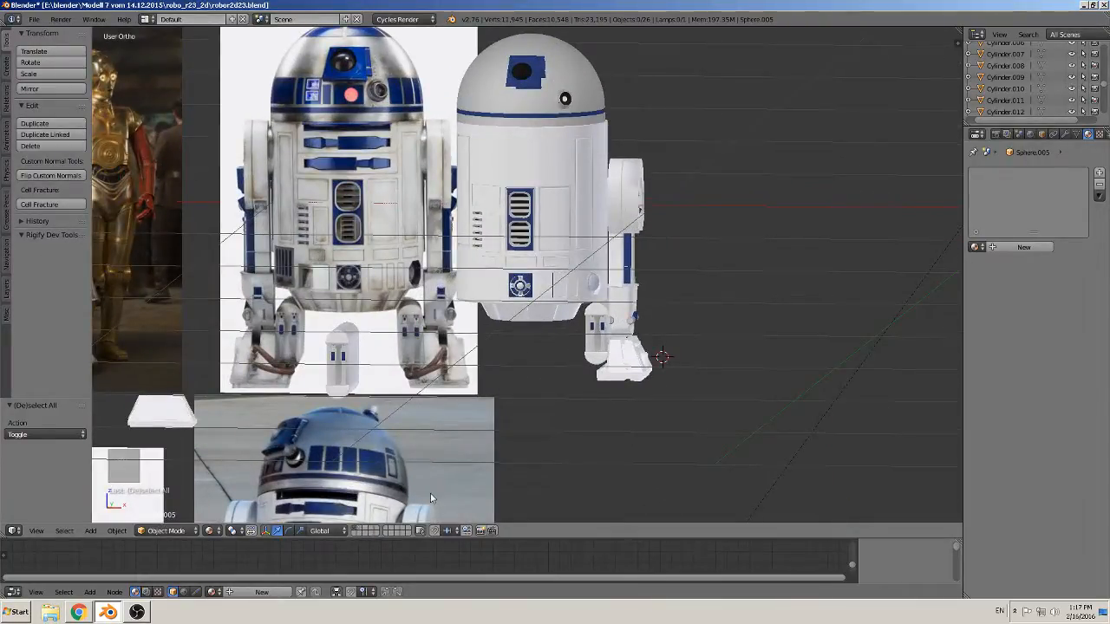
pyautogui.keyDown('shift'); pyautogui.moveTo(431, 498); pyautogui.dragTo(651, 373, button='middle'); pyautogui.keyUp('shift')
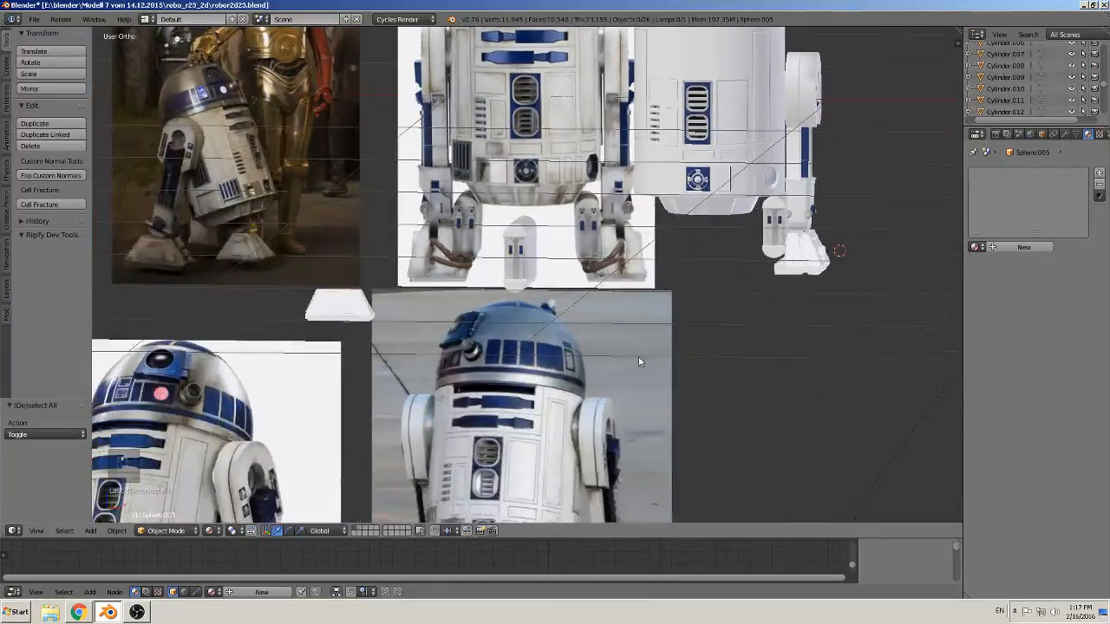
pyautogui.rightClick(514, 252)
pyautogui.rightClick(524, 245)
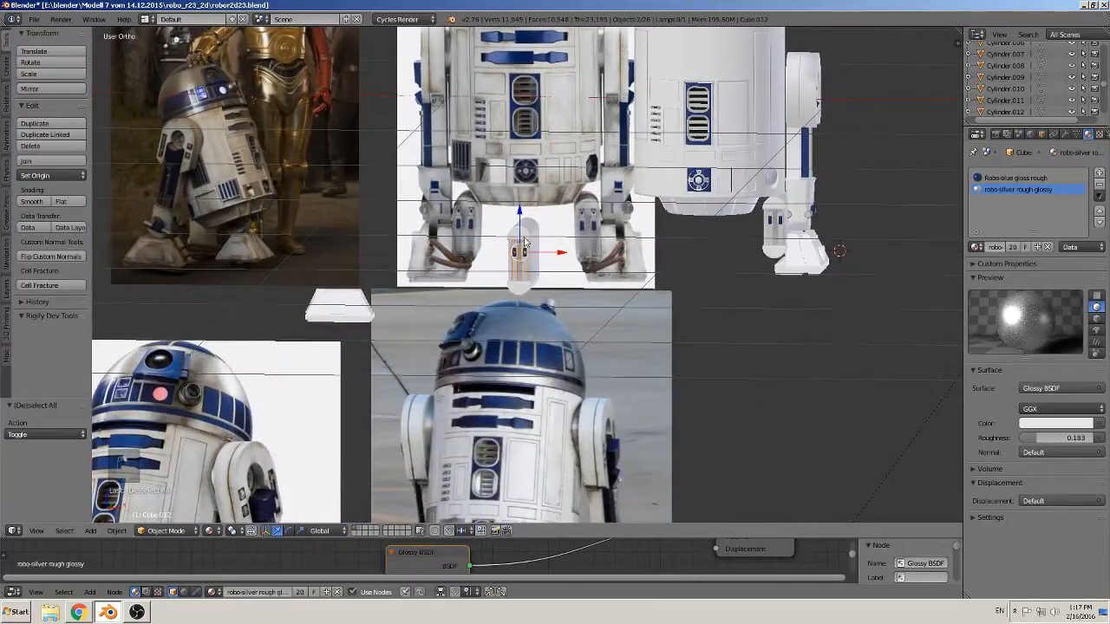
pyautogui.press('m')
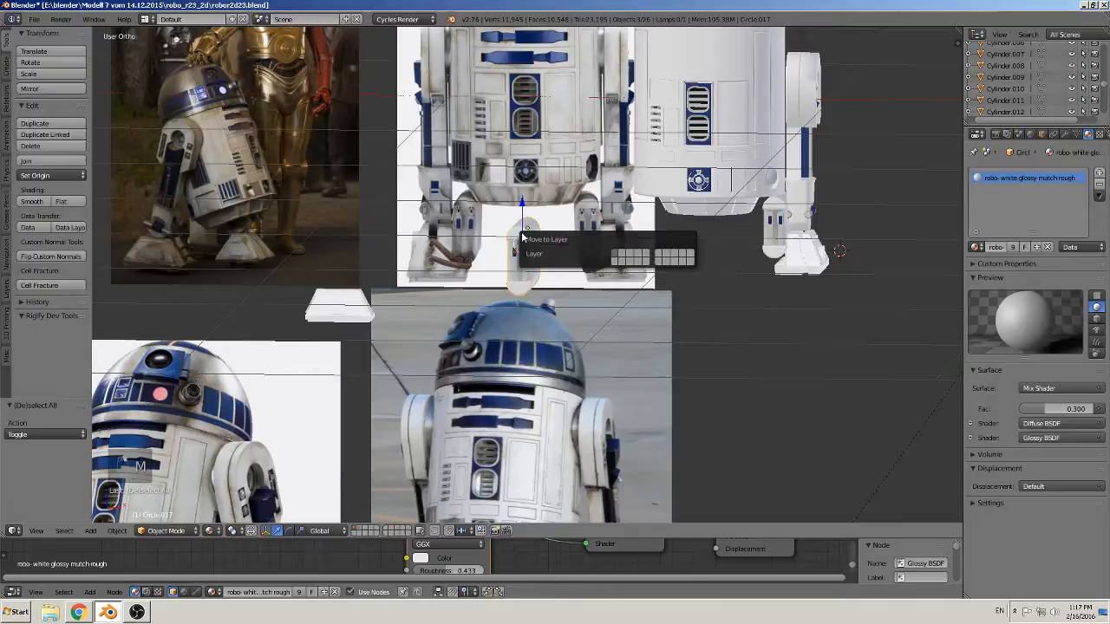
pyautogui.click(622, 254)
# Move both spare trapezoidal foot pieces below the reference images to the second layer
pyautogui.rightClick(349, 310)
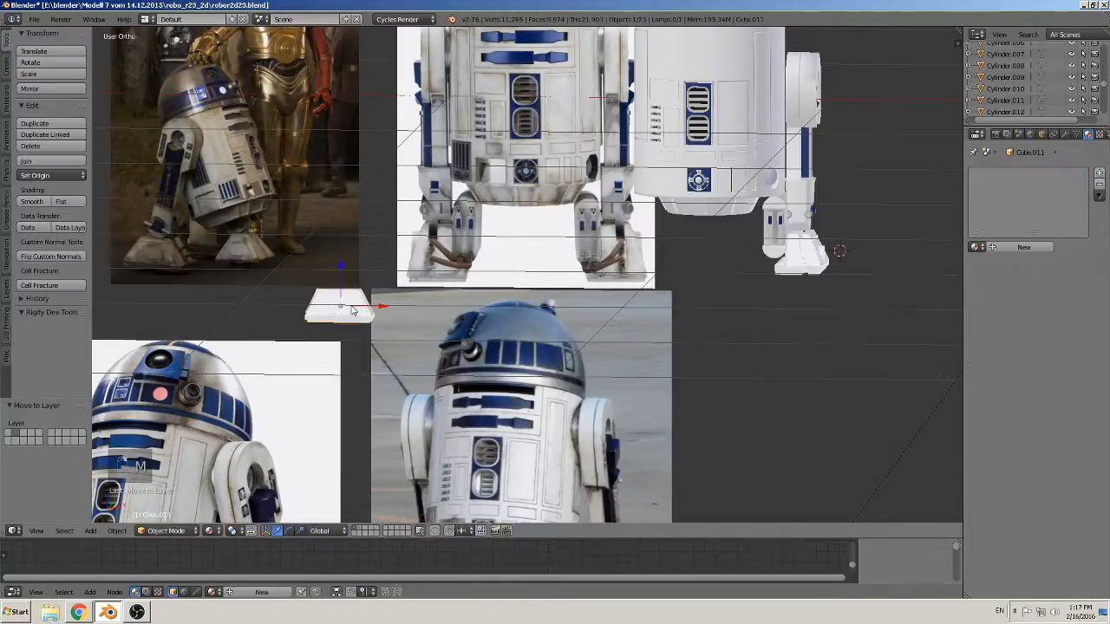
pyautogui.press('m')
pyautogui.click(451, 330)
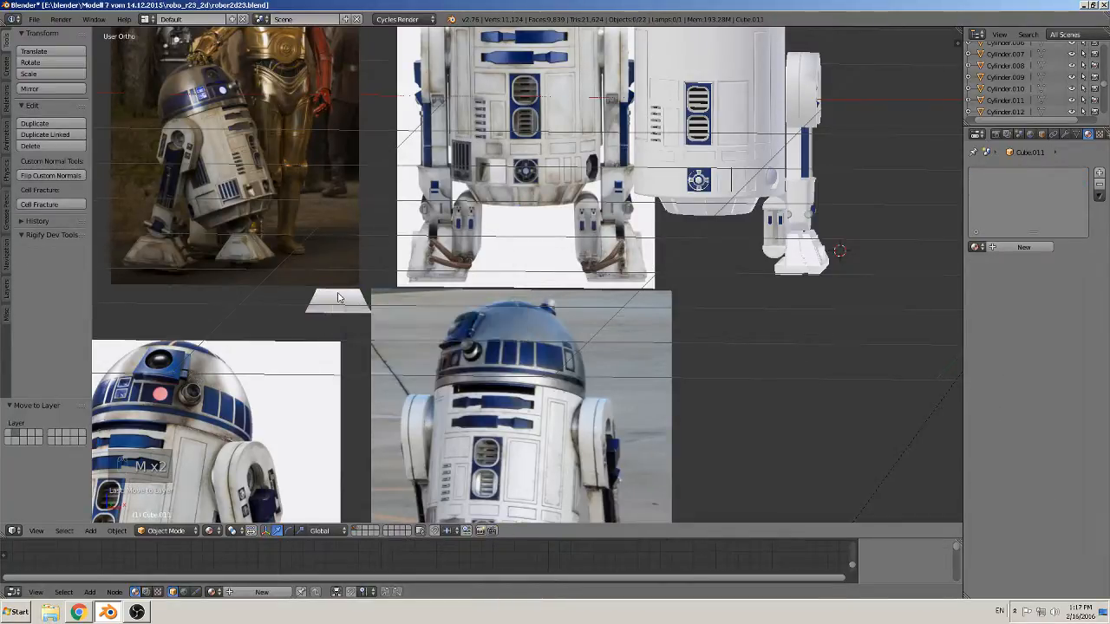
pyautogui.rightClick(340, 299)
pyautogui.press('m')
pyautogui.click(437, 315)
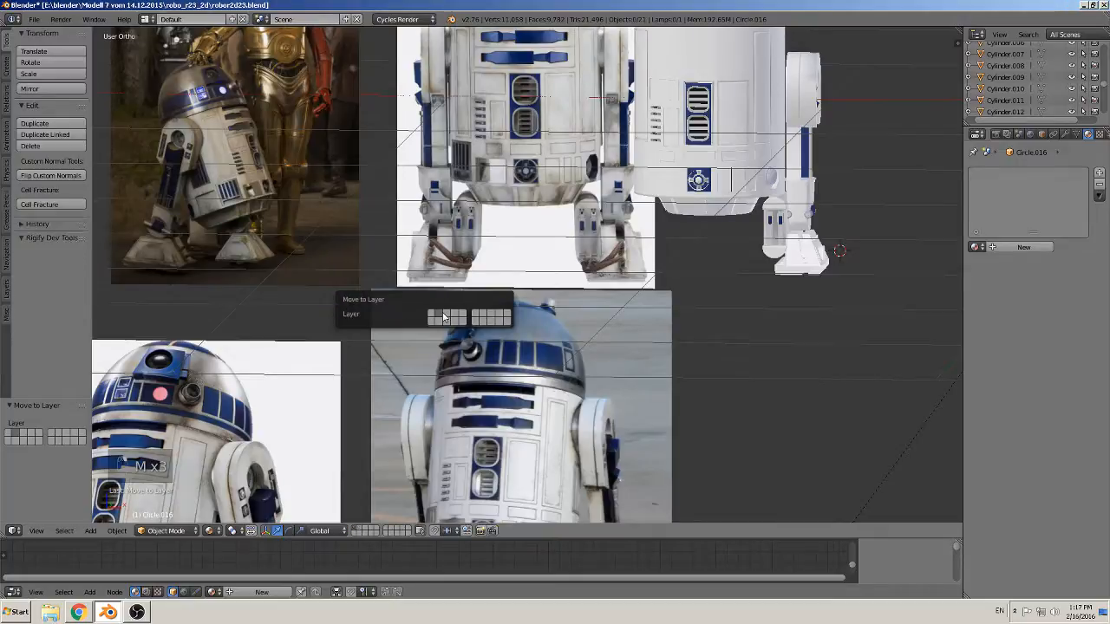
# Save the file with the spare parts stored on the hidden layer
pyautogui.scroll(-4, 524, 347)
pyautogui.keyDown('shift'); pyautogui.moveTo(525, 347); pyautogui.dragTo(563, 382, button='middle'); pyautogui.keyUp('shift')
pyautogui.click(33, 19)
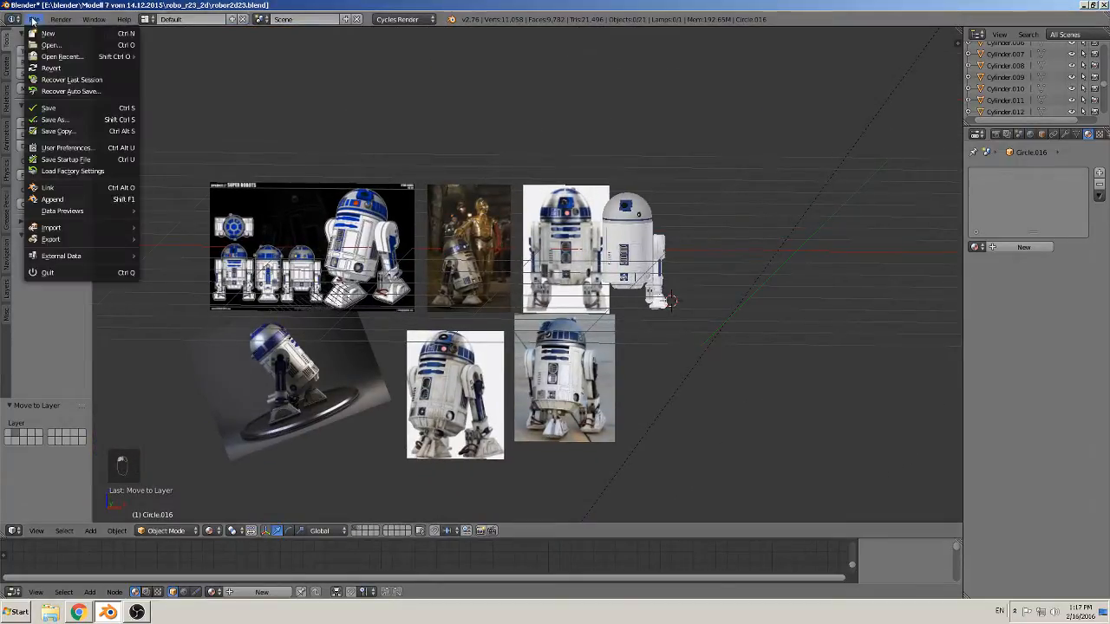
pyautogui.click(49, 107)
# Move the rounded housing beside the leg along X by -0.010, away from the leg
pyautogui.scroll(4, 639, 321)
pyautogui.moveTo(640, 321); pyautogui.dragTo(589, 335, button='middle')
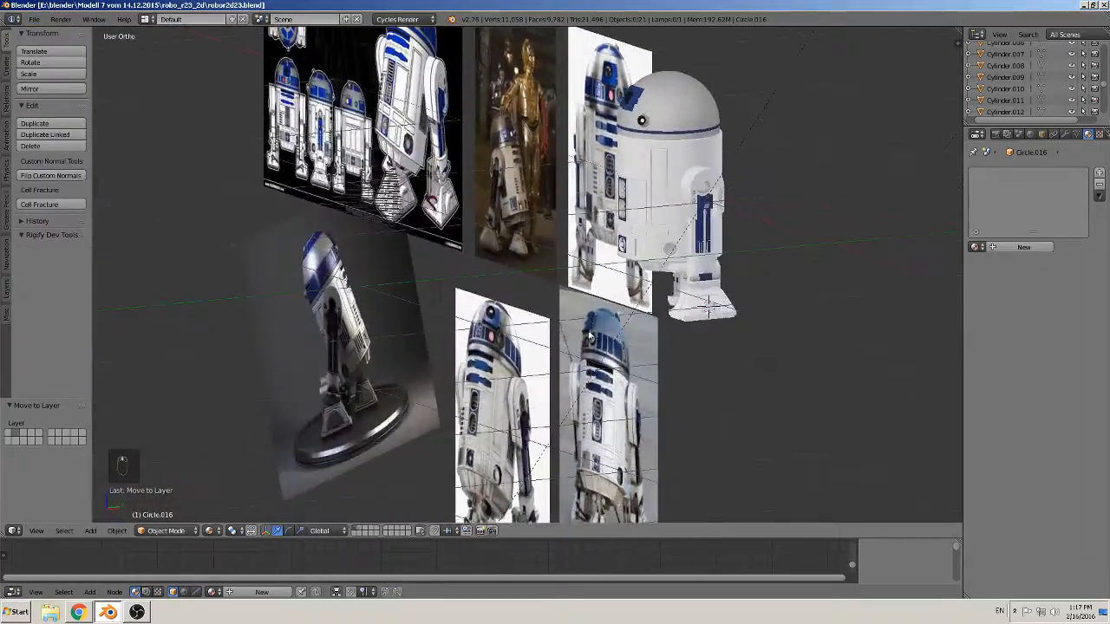
pyautogui.scroll(5, 738, 361)
pyautogui.keyDown('shift'); pyautogui.moveTo(738, 361); pyautogui.dragTo(359, 289, button='middle'); pyautogui.keyUp('shift')
pyautogui.scroll(2, 548, 347)
pyautogui.moveTo(548, 354); pyautogui.dragTo(632, 324, button='middle')
pyautogui.scroll(-2, 264, 283)
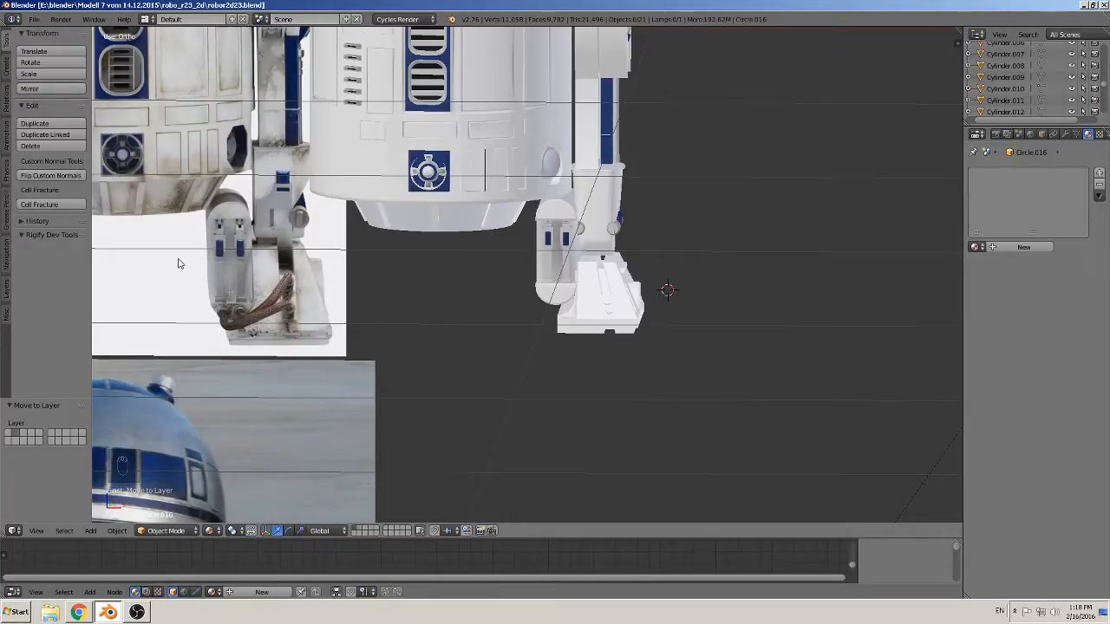
pyautogui.moveTo(582, 242); pyautogui.dragTo(584, 216, button='middle')
pyautogui.rightClick(573, 225)
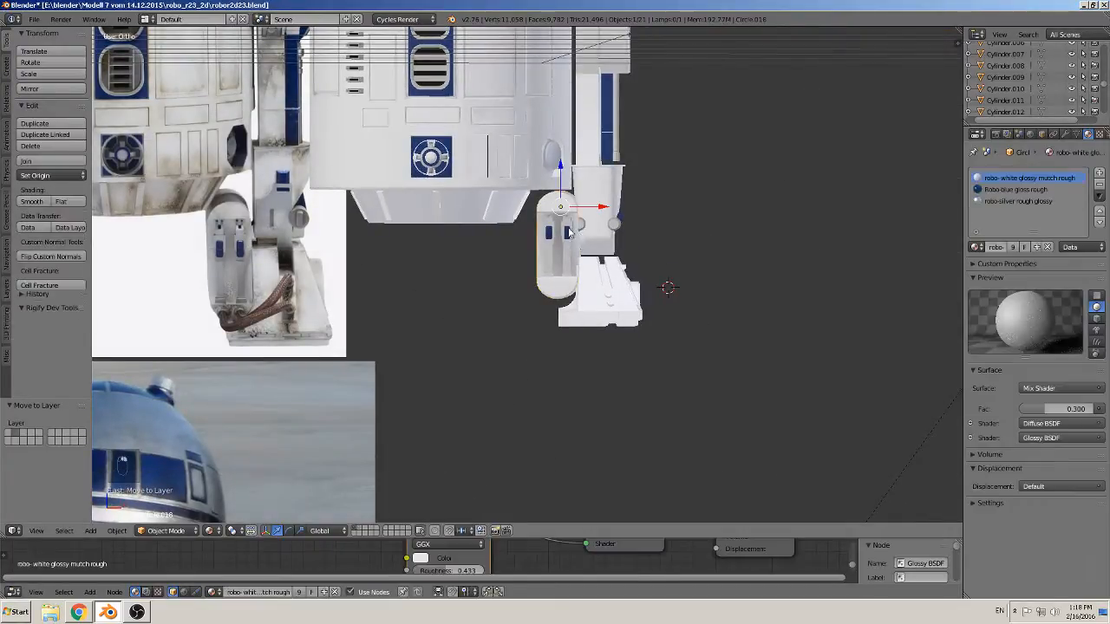
pyautogui.press('g')
pyautogui.press('x')
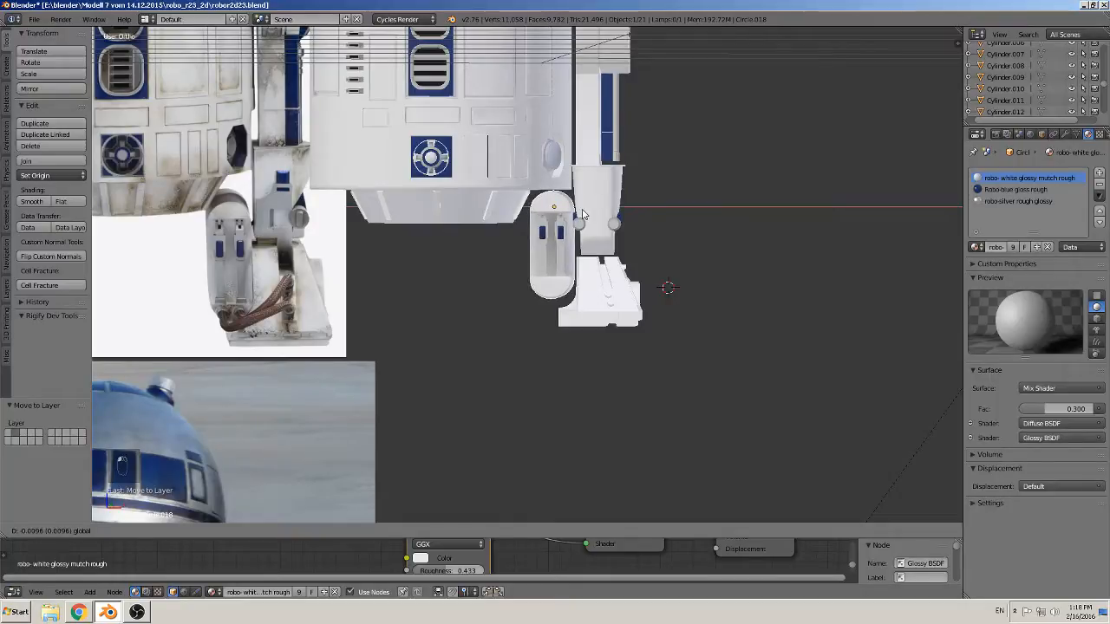
pyautogui.click(582, 214)
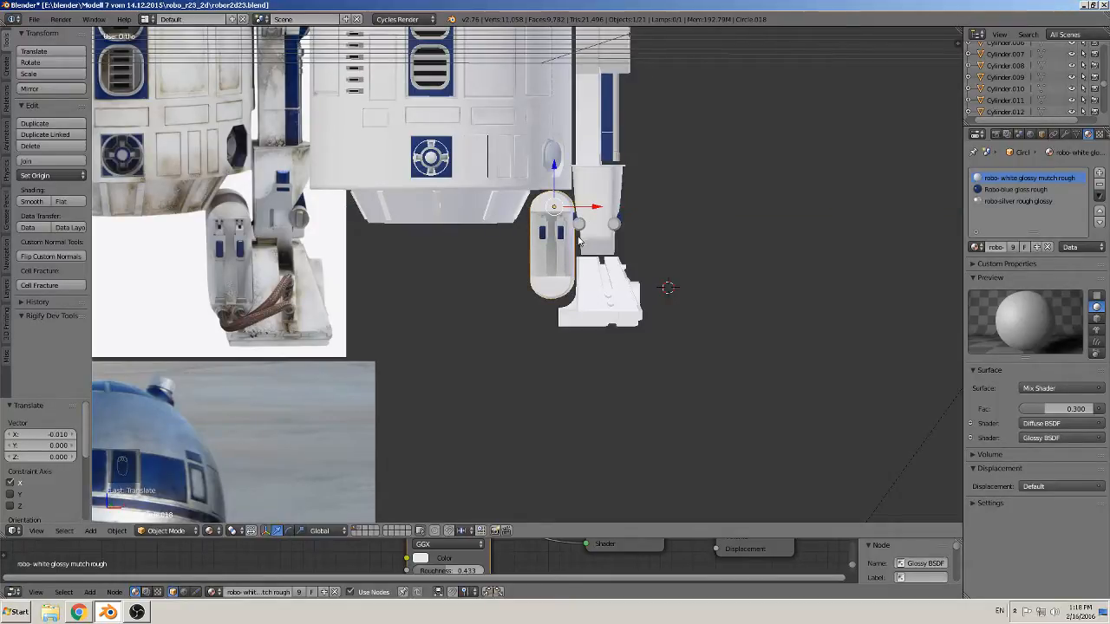
# Delete the vertices of the linked silver cylinder on the leg's inner side, facing the rounded housing
pyautogui.rightClick(582, 227)
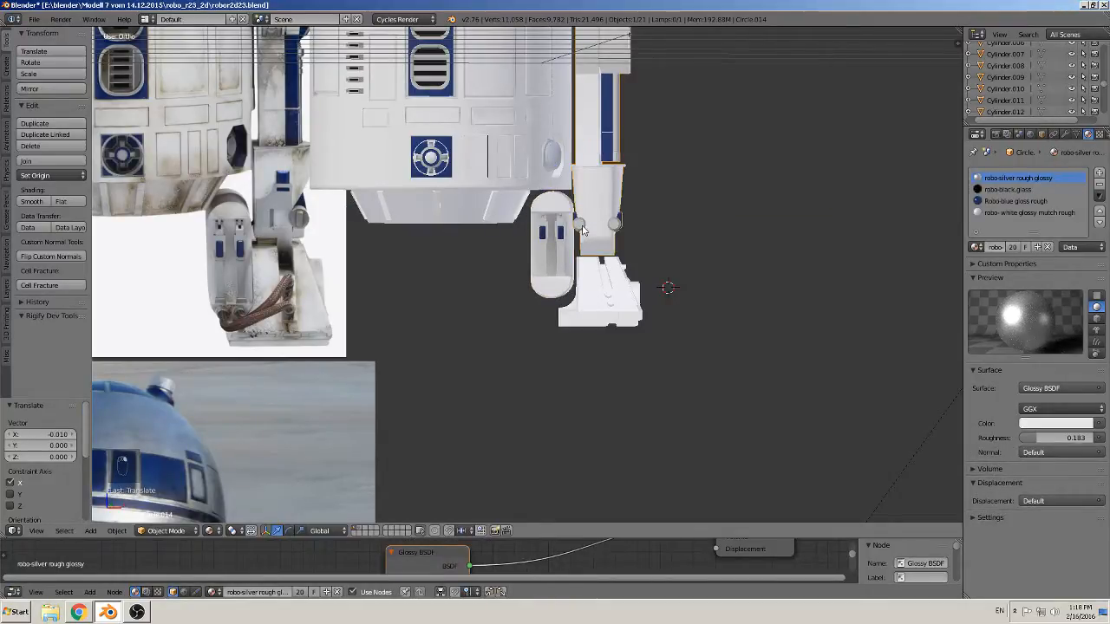
pyautogui.press('Tab')
pyautogui.scroll(2, 771, 297)
pyautogui.press('a')
pyautogui.press('a')
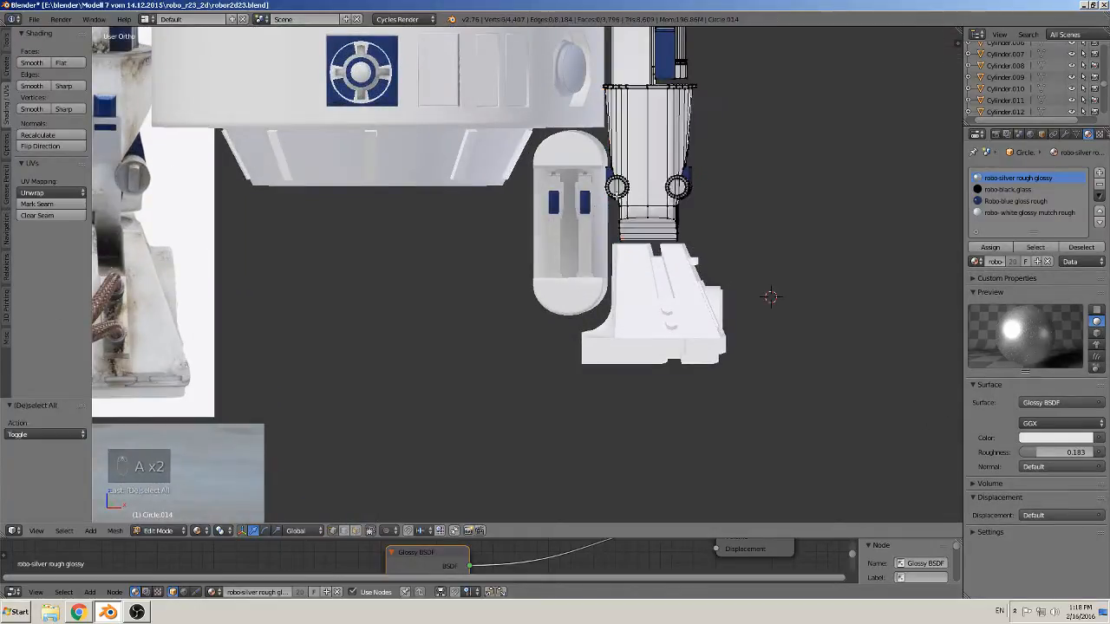
pyautogui.press('l')
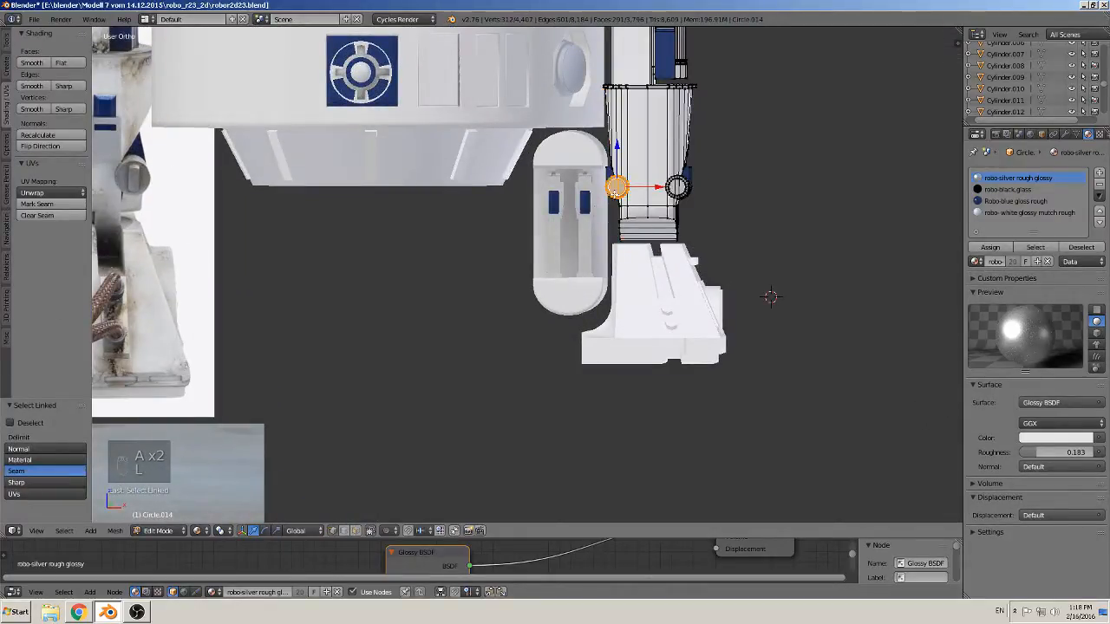
pyautogui.press('x')
pyautogui.click(612, 192)
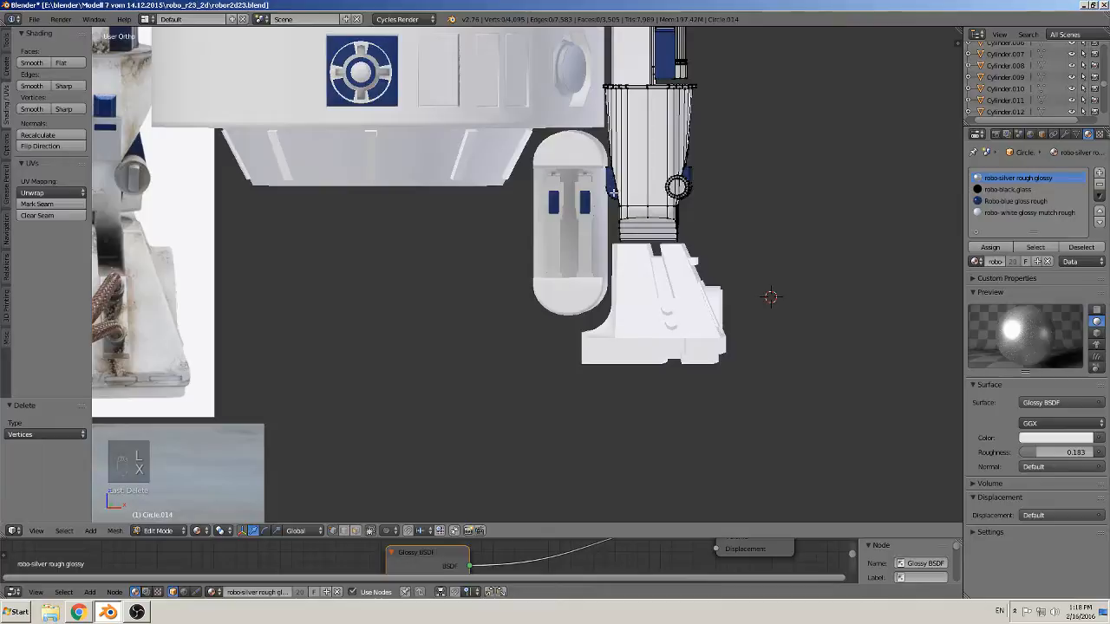
pyautogui.press('Tab')
pyautogui.scroll(-2, 613, 192)
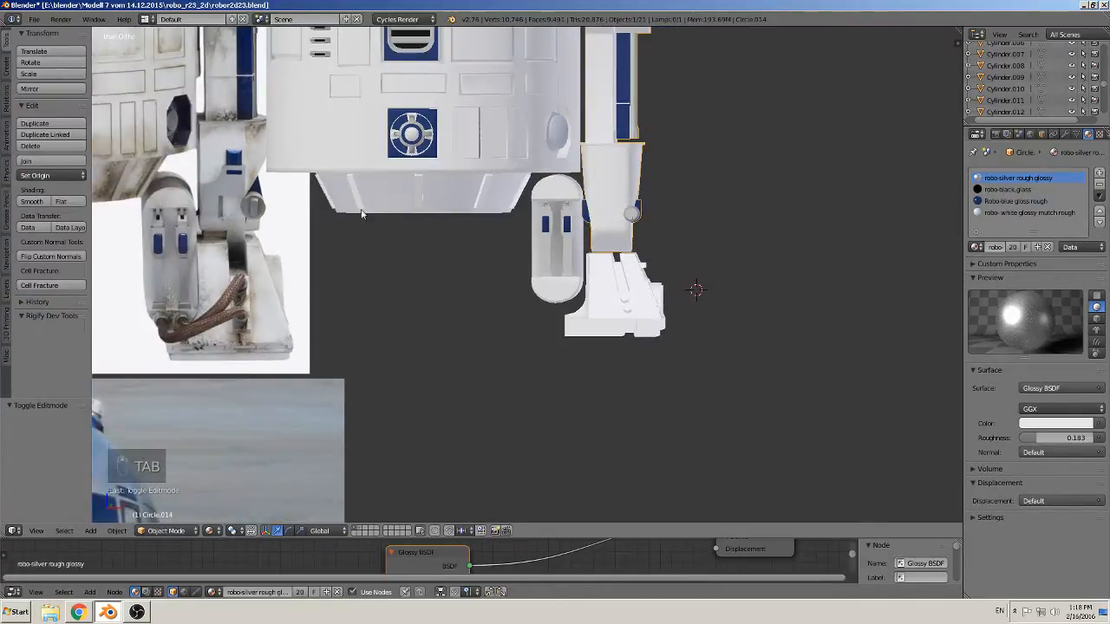
# Delete the linked blue bracket on the inner side of the leg's lower section
pyautogui.moveTo(654, 218); pyautogui.dragTo(660, 246, button='middle')
pyautogui.press('Tab')
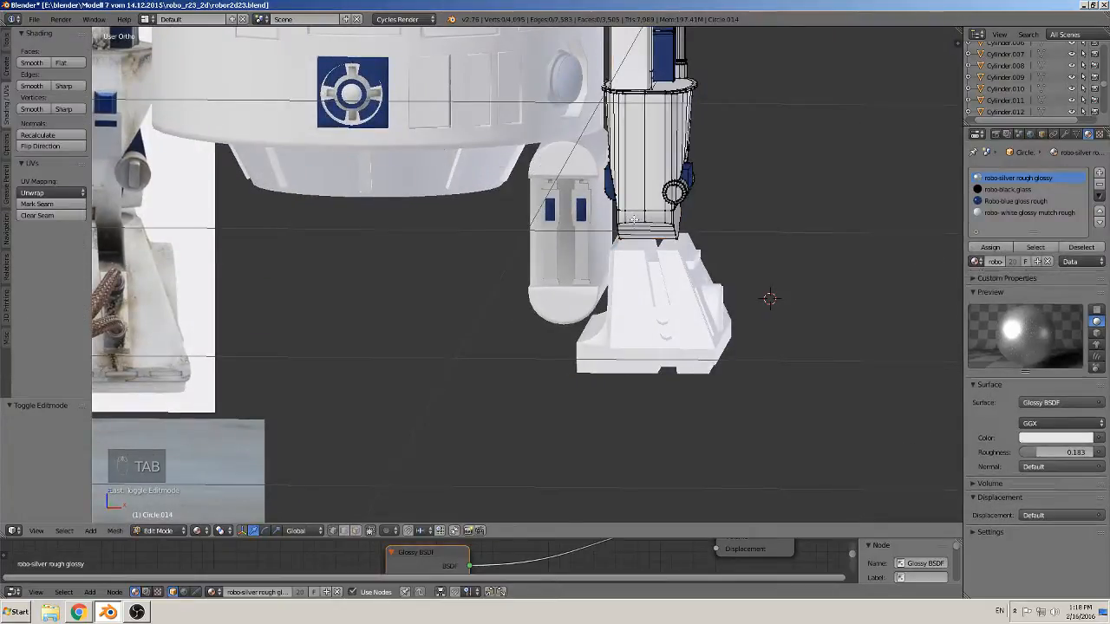
pyautogui.moveTo(607, 192); pyautogui.dragTo(611, 184, button='middle')
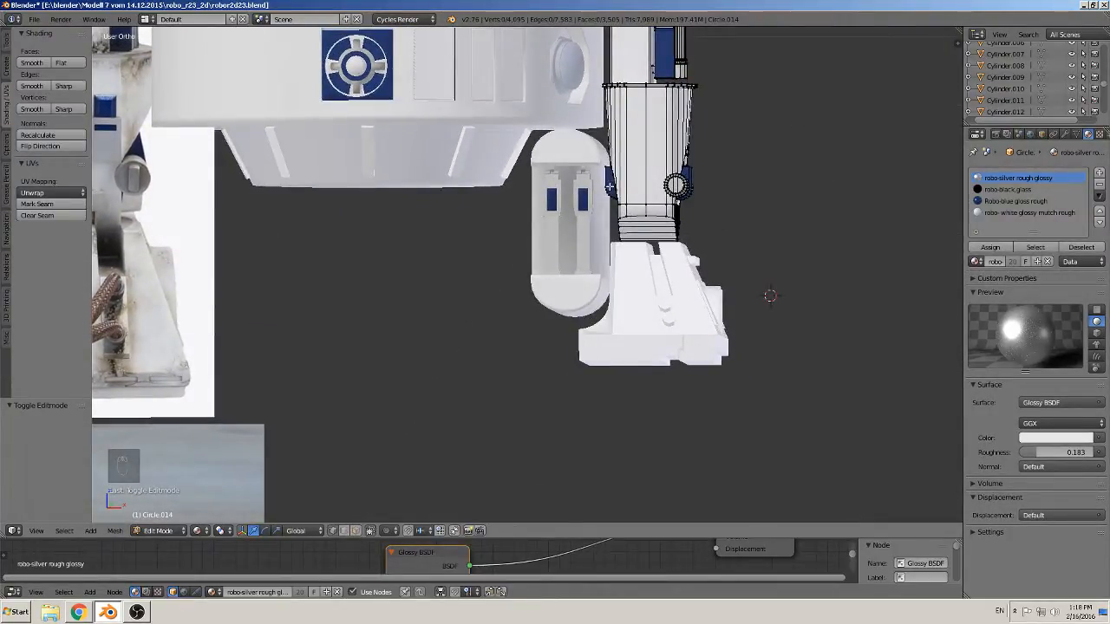
pyautogui.press('l')
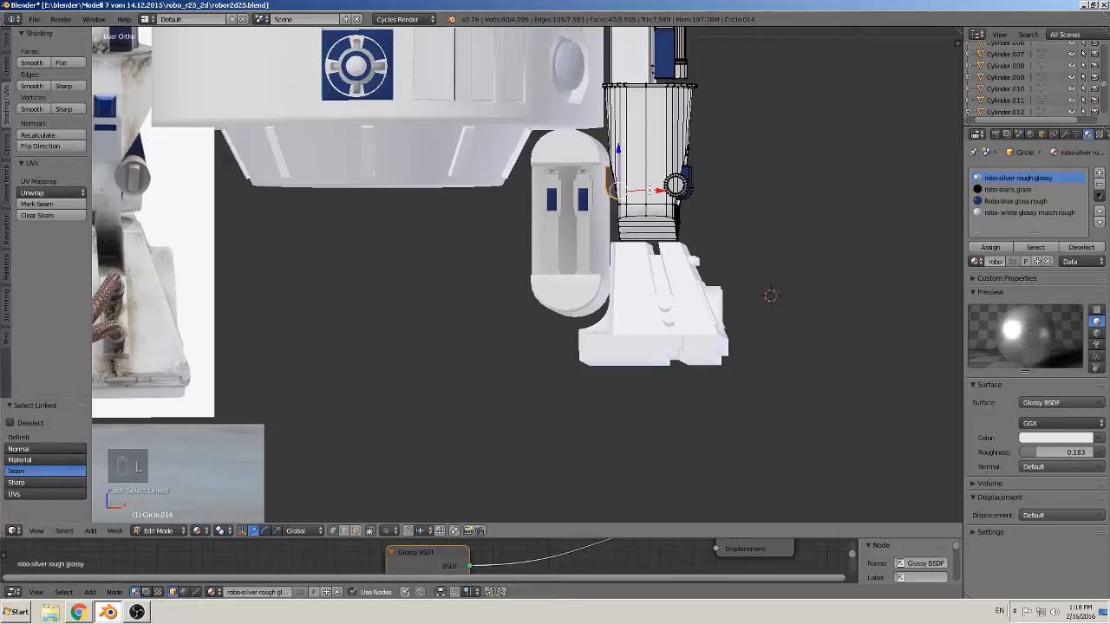
pyautogui.press('x')
pyautogui.click(648, 190)
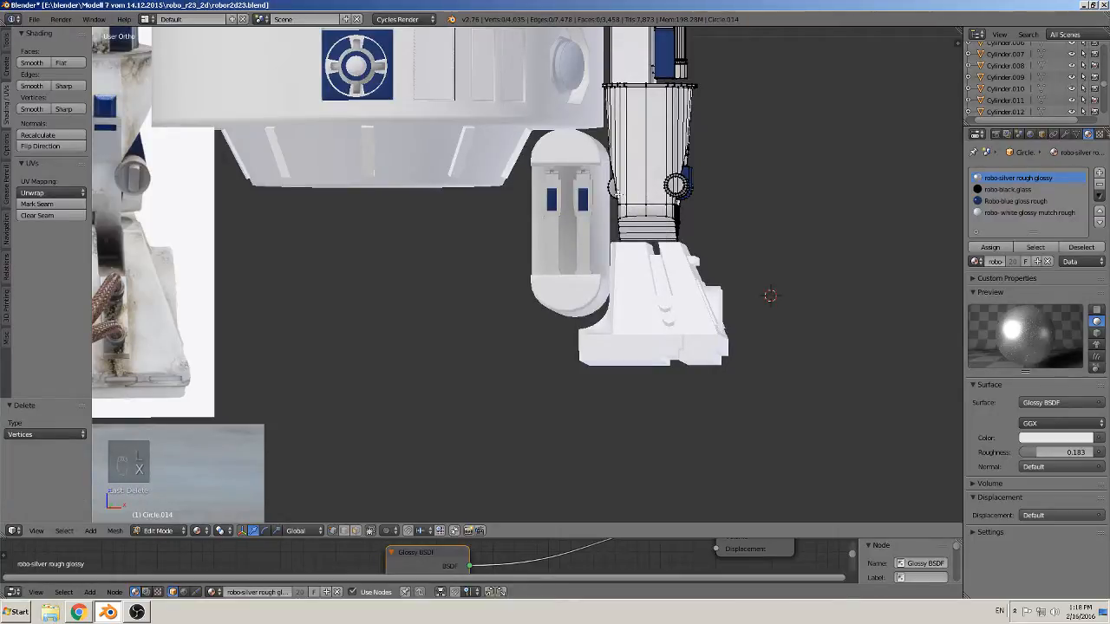
# Delete the remaining linked round piece on the leg's inner side and return to Object Mode
pyautogui.moveTo(613, 189); pyautogui.dragTo(614, 191, button='middle')
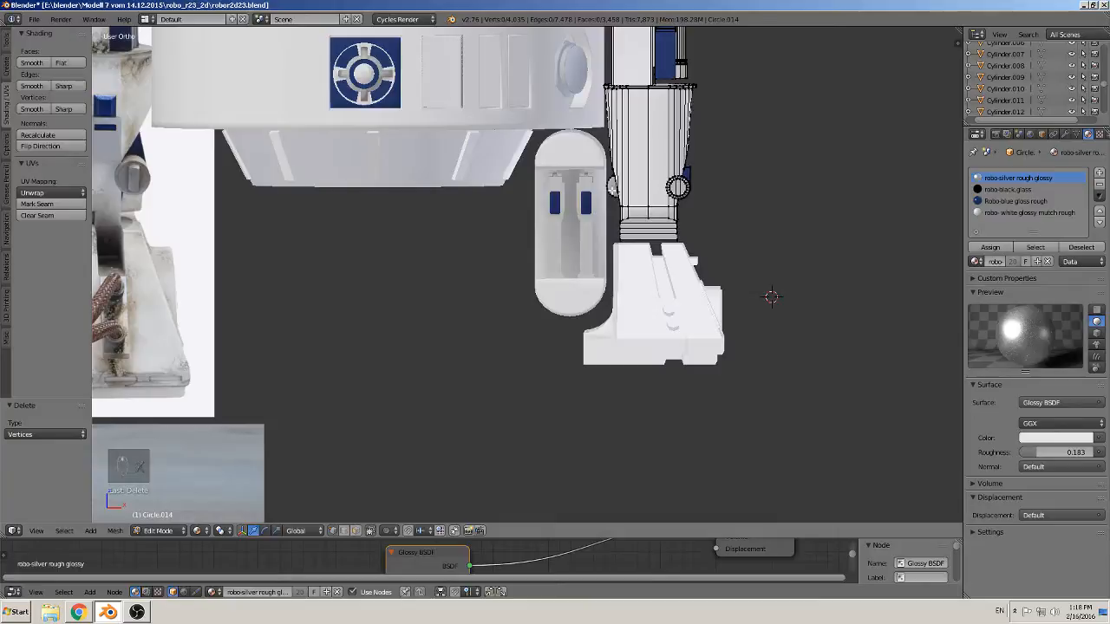
pyautogui.press('l')
pyautogui.press('x')
pyautogui.press('Tab')
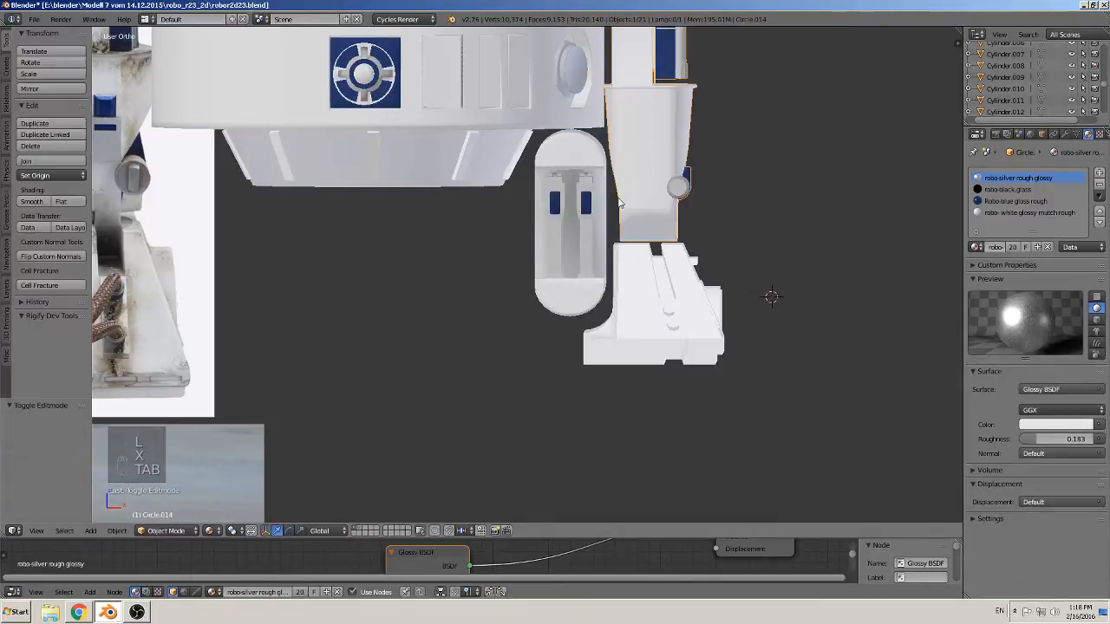
pyautogui.scroll(-3, 619, 203)
pyautogui.moveTo(595, 232); pyautogui.dragTo(572, 253, button='middle')
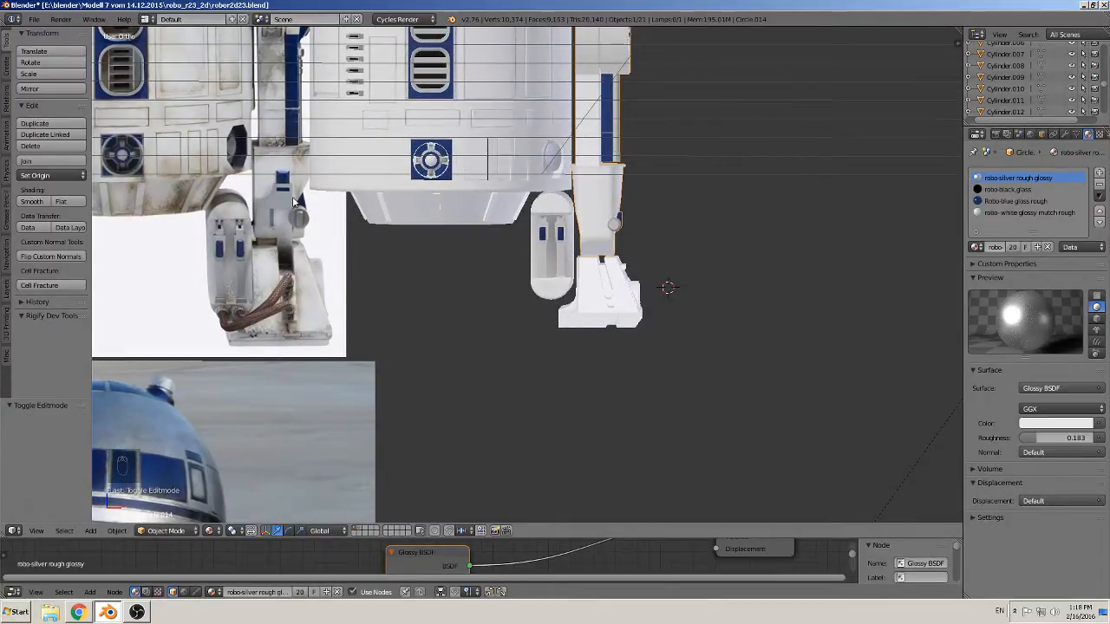
pyautogui.rightClick(609, 314)
pyautogui.press('KP_1')
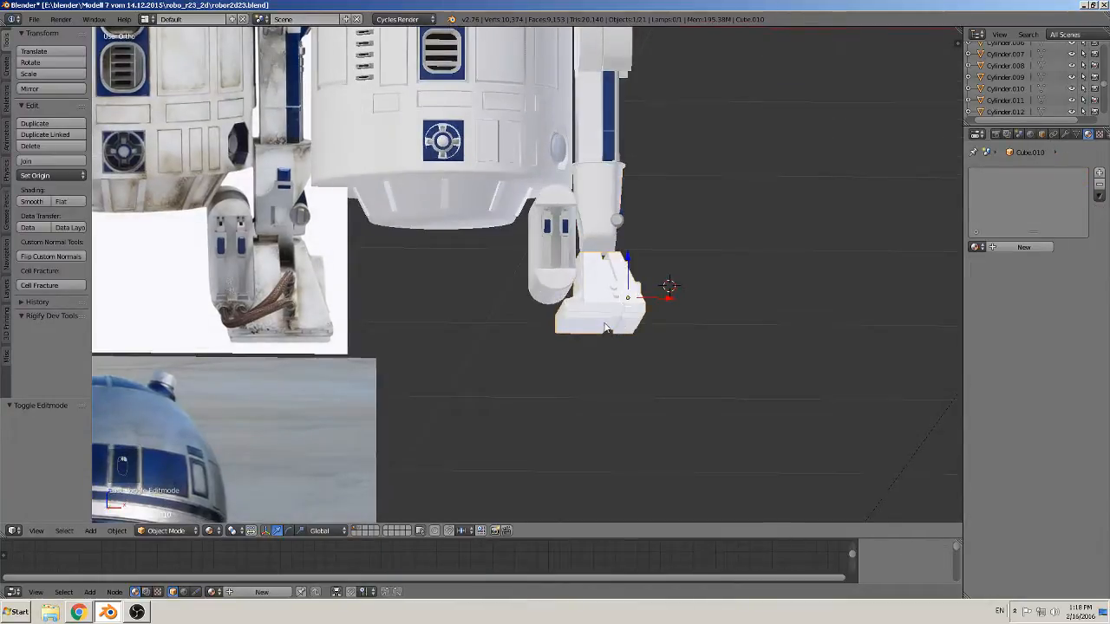
pyautogui.press('s')
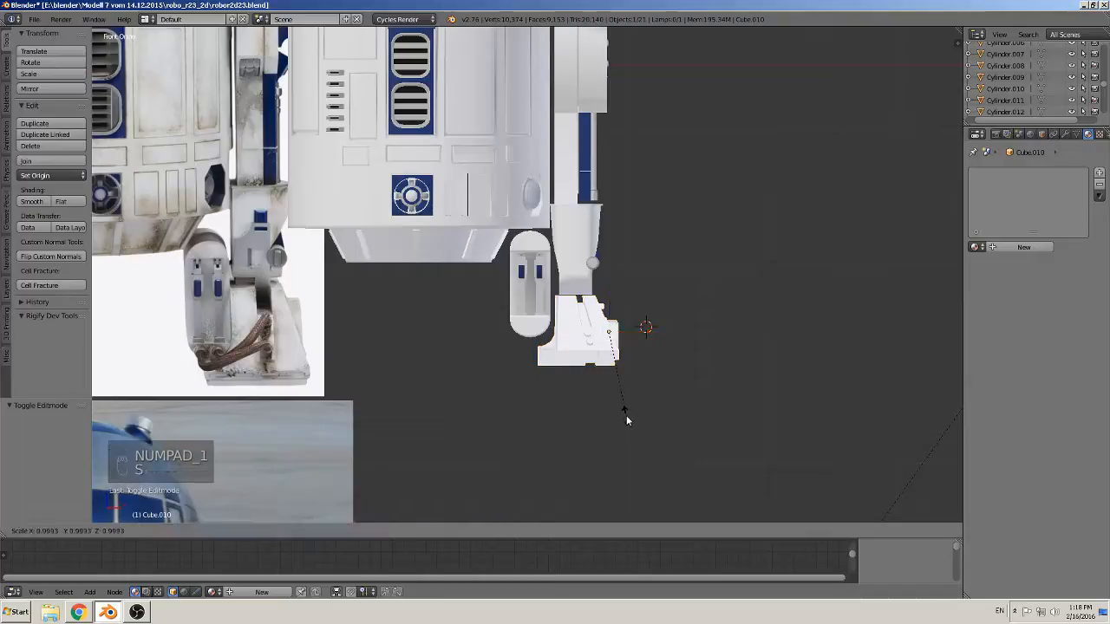
pyautogui.press('y')
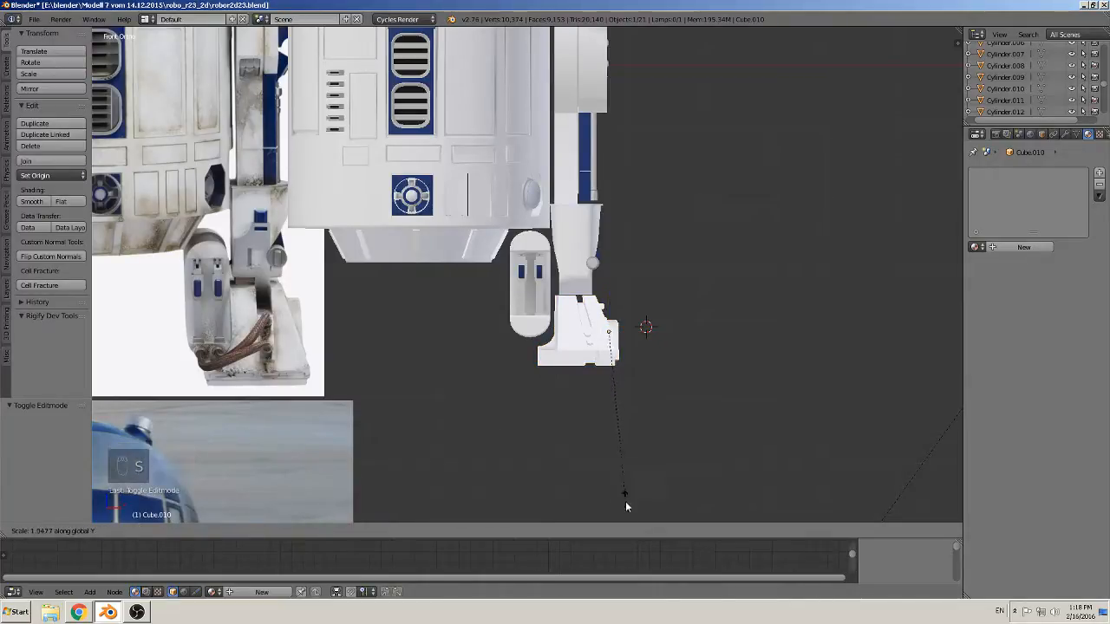
pyautogui.click(614, 456)
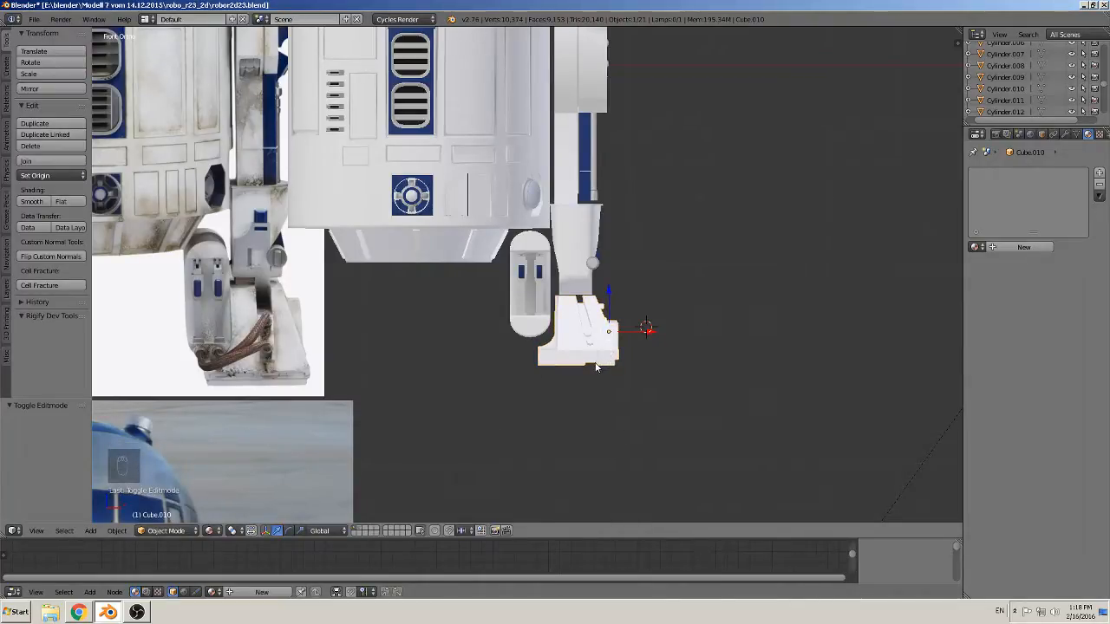
# Apply the rotation and scale transforms to the foot object
pyautogui.click(118, 530)
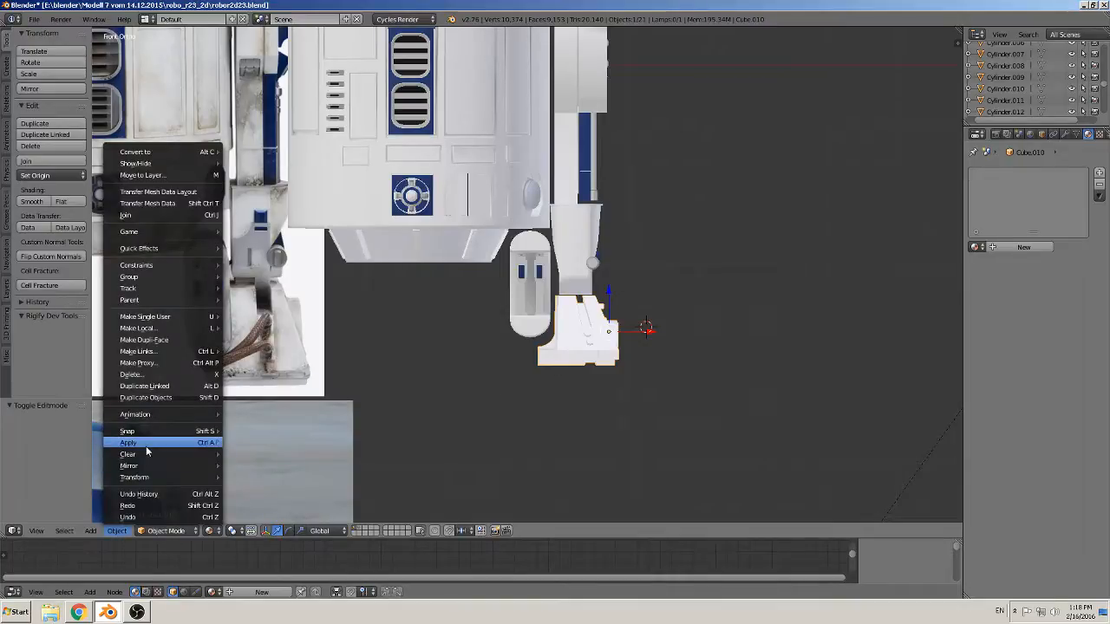
pyautogui.moveTo(149, 443)
pyautogui.click(270, 478)
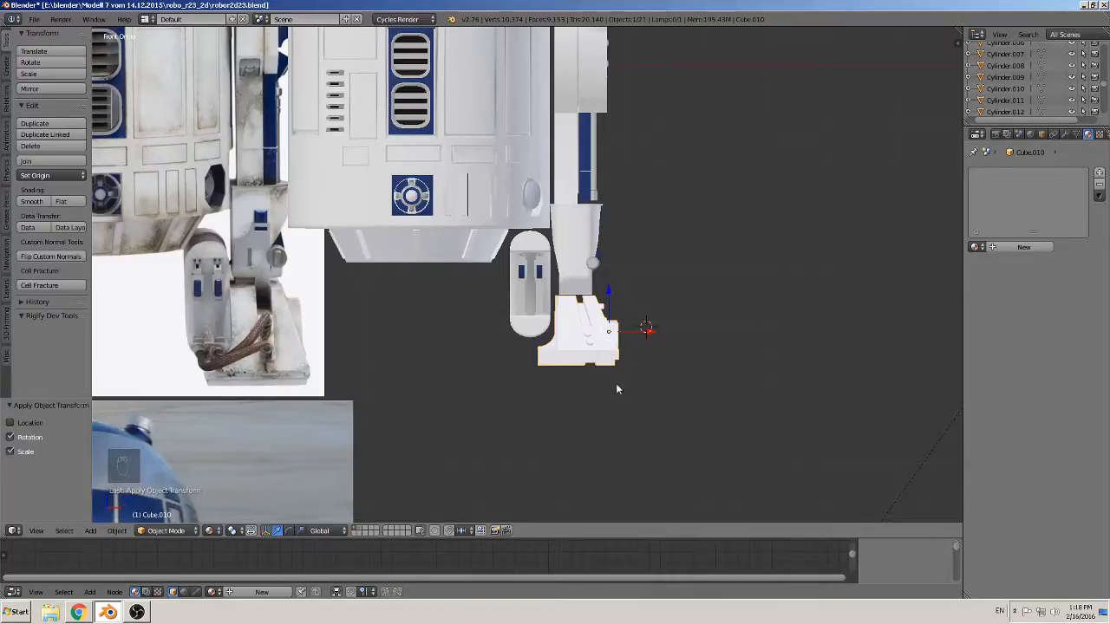
pyautogui.press('s')
pyautogui.press('y')
pyautogui.rightClick(638, 450)
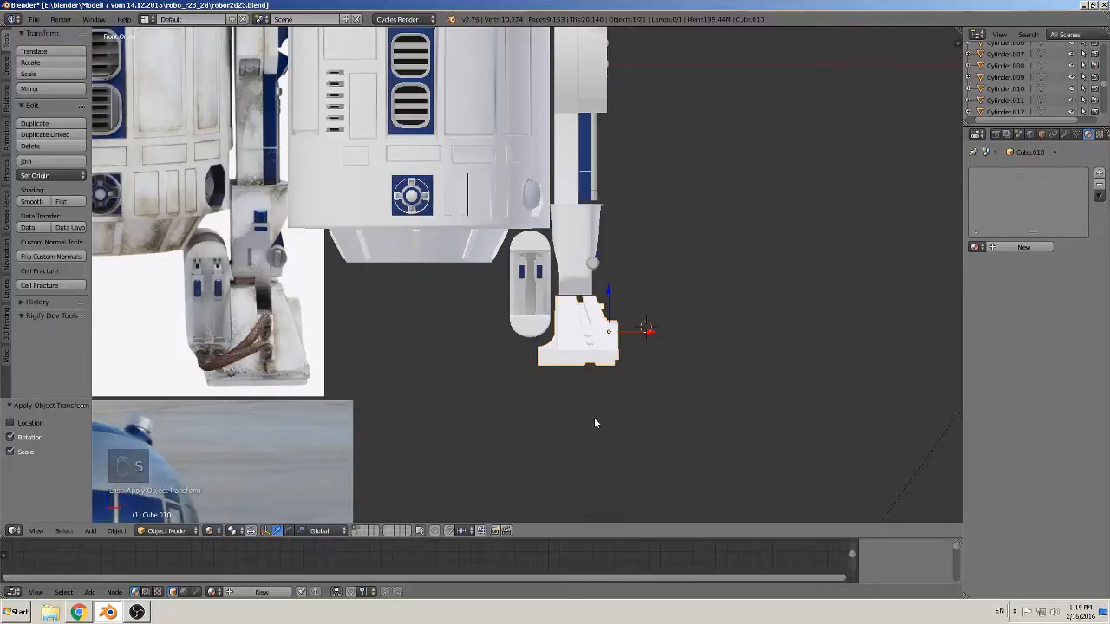
pyautogui.press('Tab')
pyautogui.moveTo(592, 416); pyautogui.dragTo(650, 399, button='middle')
pyautogui.press('Tab')
pyautogui.scroll(2, 632, 390)
pyautogui.press('KP_1')
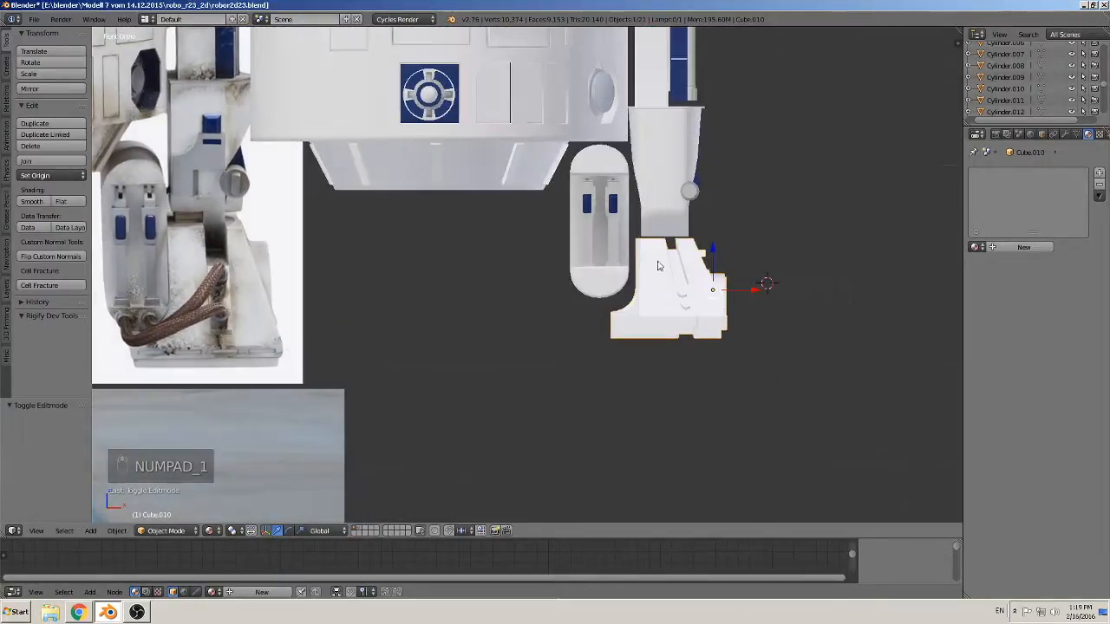
# Lower the rounded housing along Z and move it 0.006 along X toward the leg, close against the foot
pyautogui.rightClick(614, 247)
pyautogui.click(606, 156)
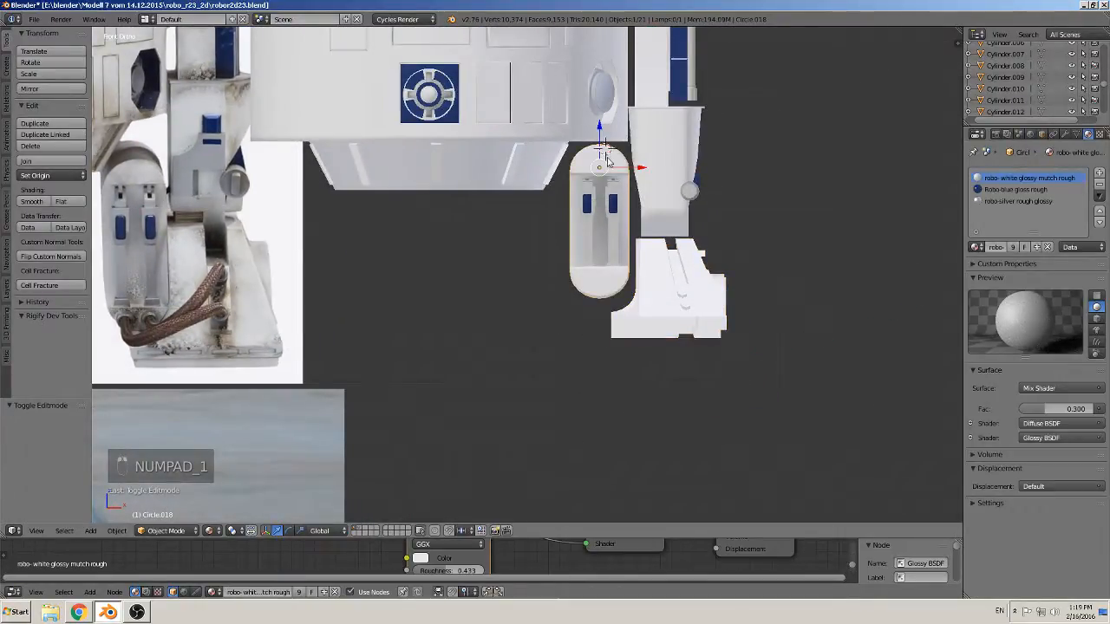
pyautogui.click(608, 172)
pyautogui.moveTo(604, 148); pyautogui.dragTo(645, 190)
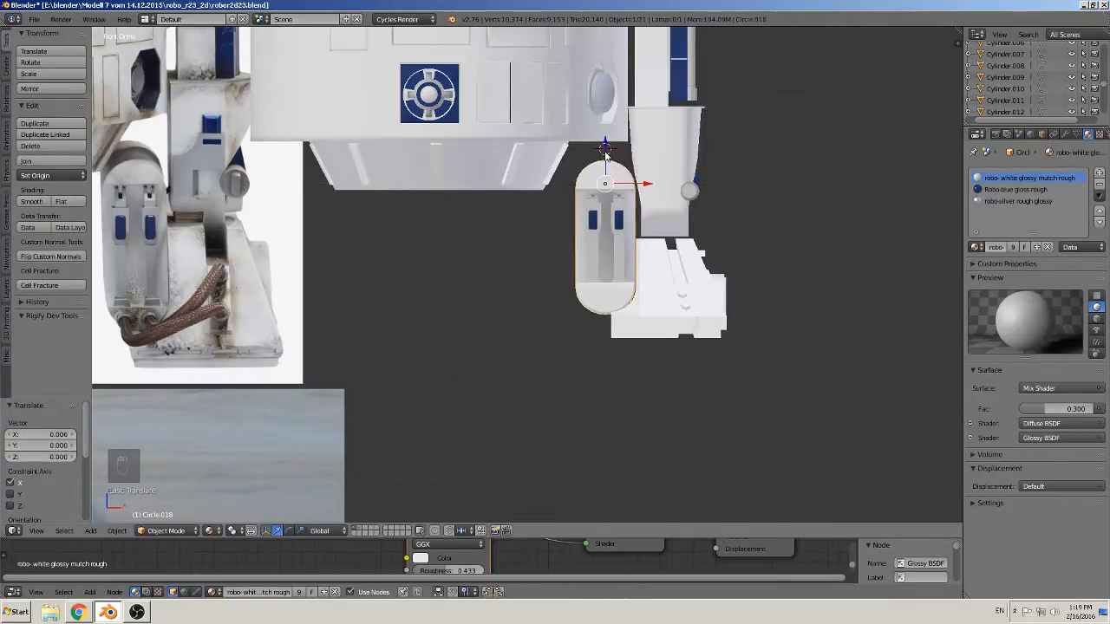
pyautogui.moveTo(605, 149); pyautogui.dragTo(605, 154)
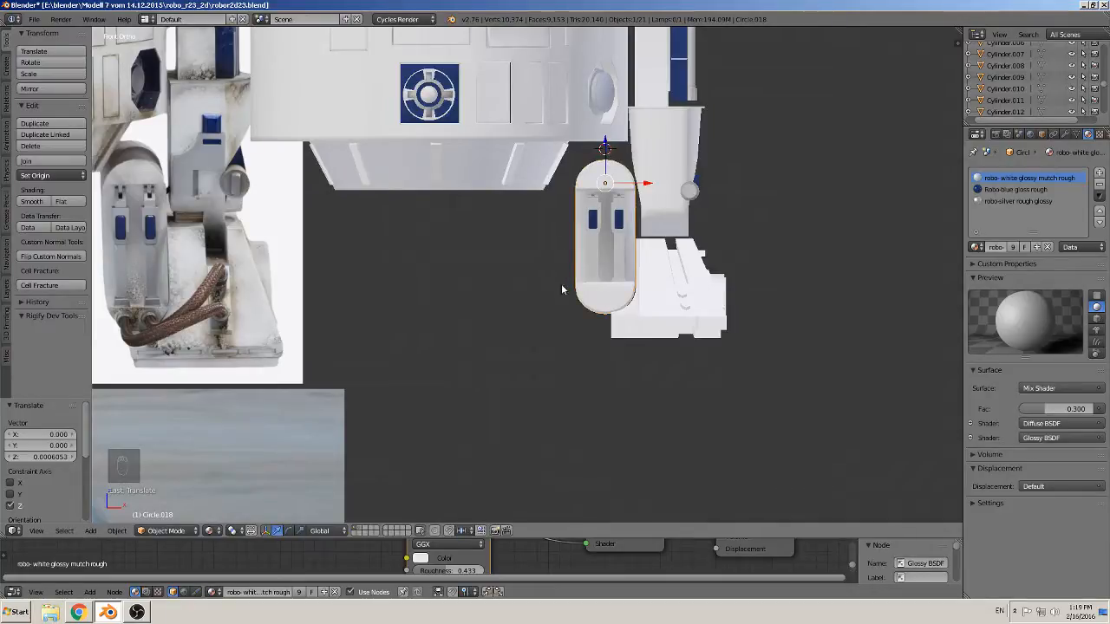
pyautogui.scroll(-2, 576, 288)
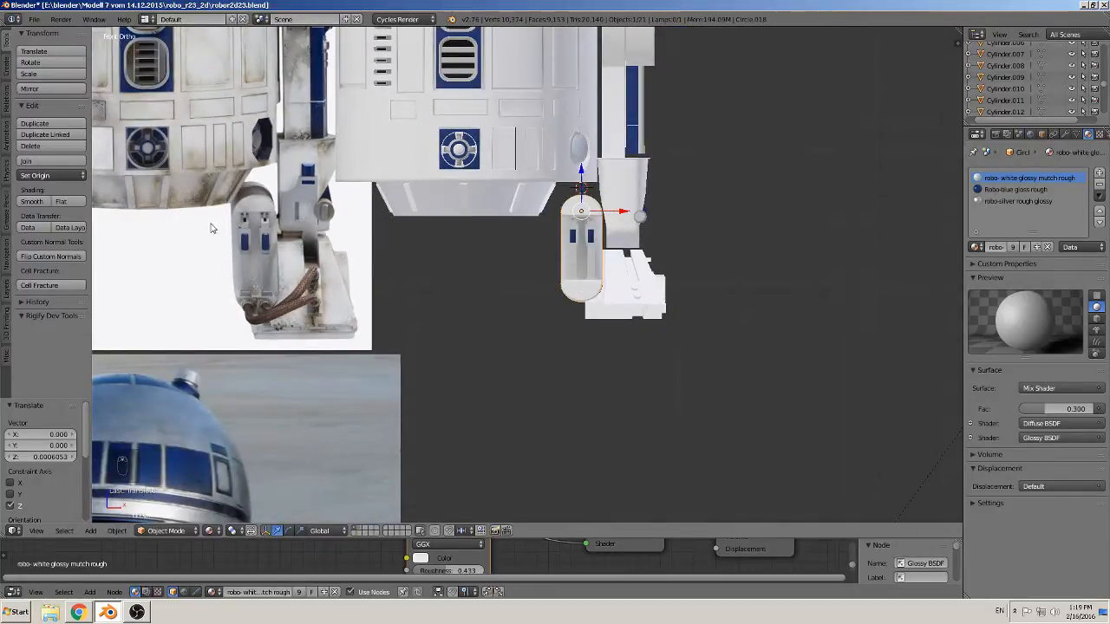
pyautogui.rightClick(495, 201)
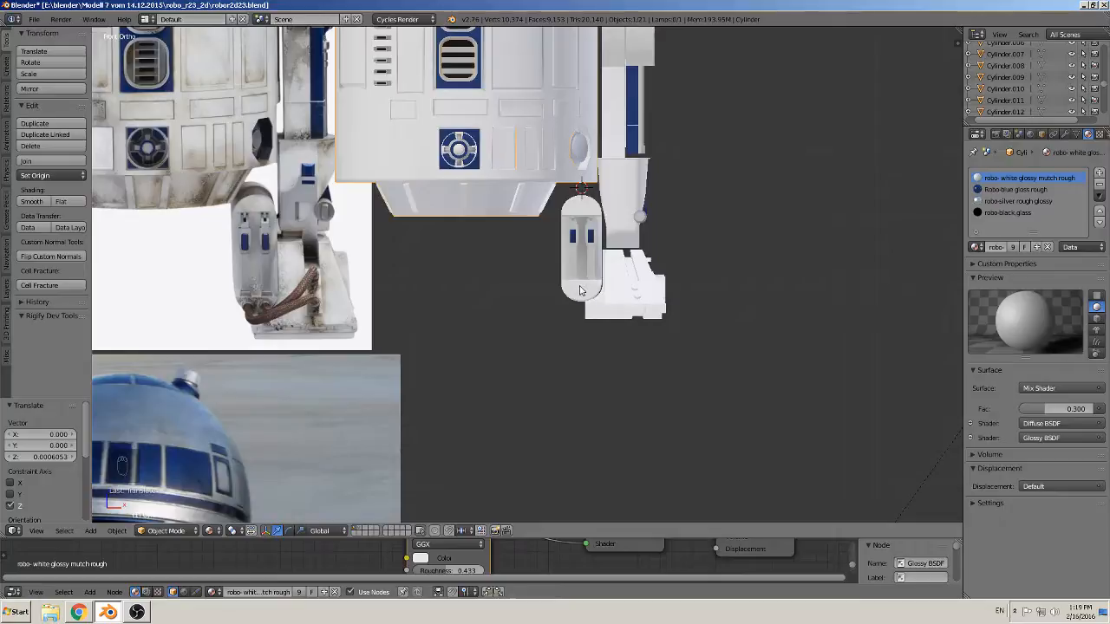
pyautogui.scroll(5, 643, 345)
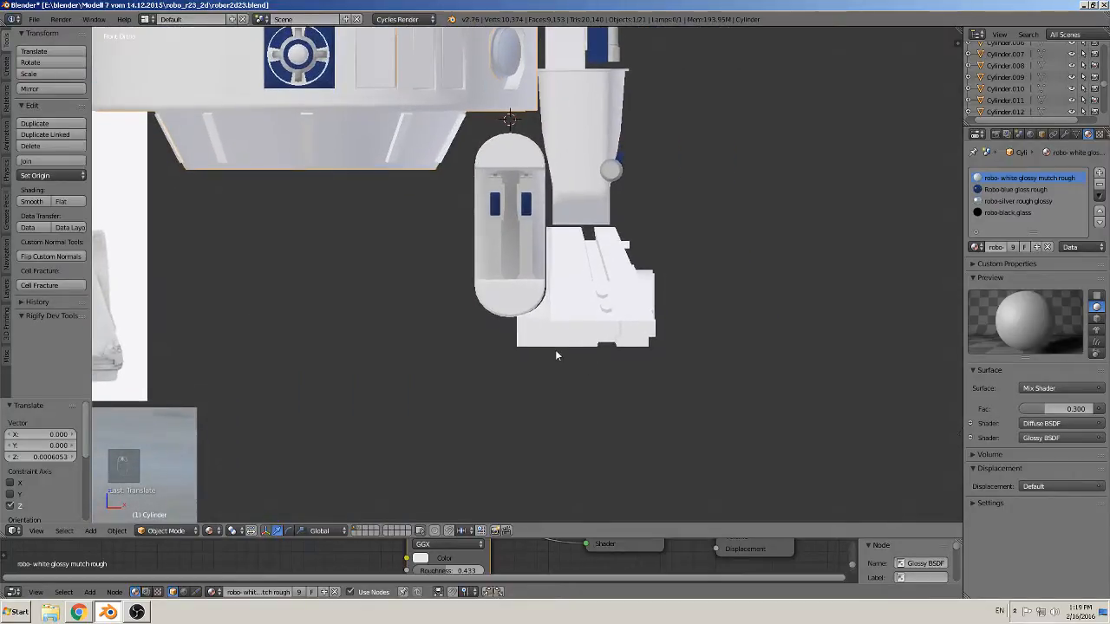
pyautogui.scroll(4, 471, 373)
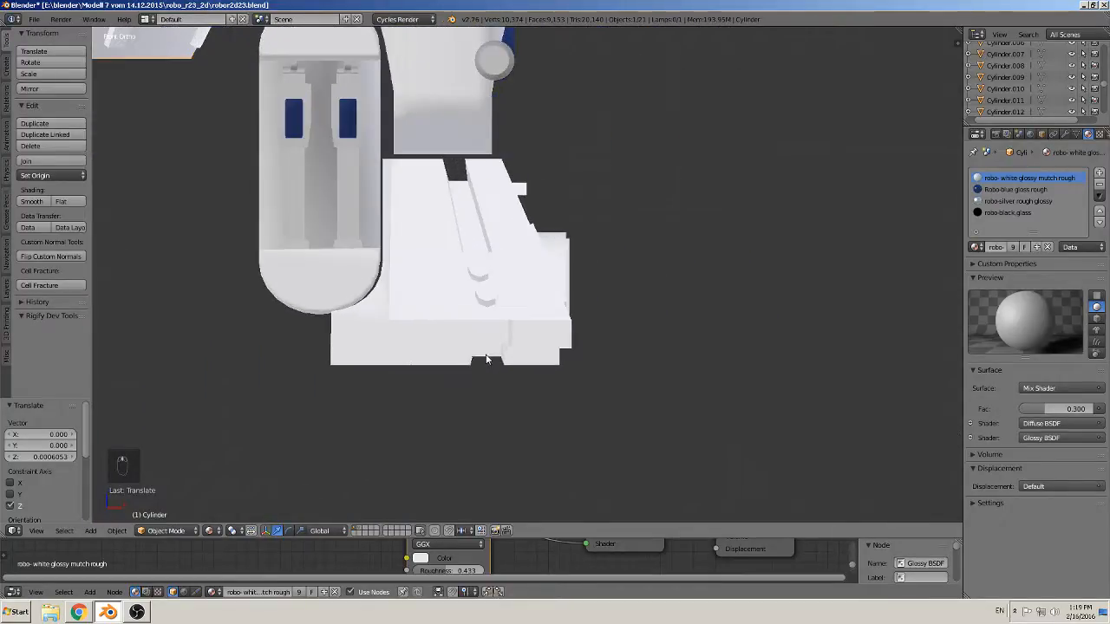
pyautogui.press('Tab')
pyautogui.press('Tab')
# Duplicate the two linked octagonal studs on the foot's sloped front in place, separate the copies into their own object, and return to Object Mode
pyautogui.rightClick(480, 275)
pyautogui.press('Tab')
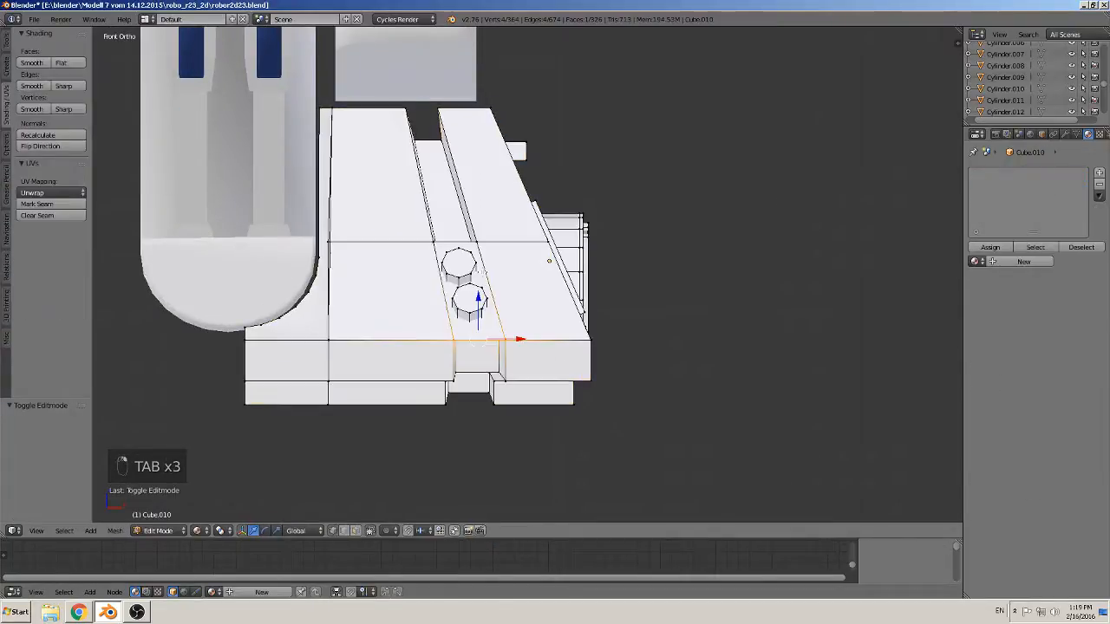
pyautogui.press('a')
pyautogui.press('a')
pyautogui.press('a')
pyautogui.press('a')
pyautogui.press('l')
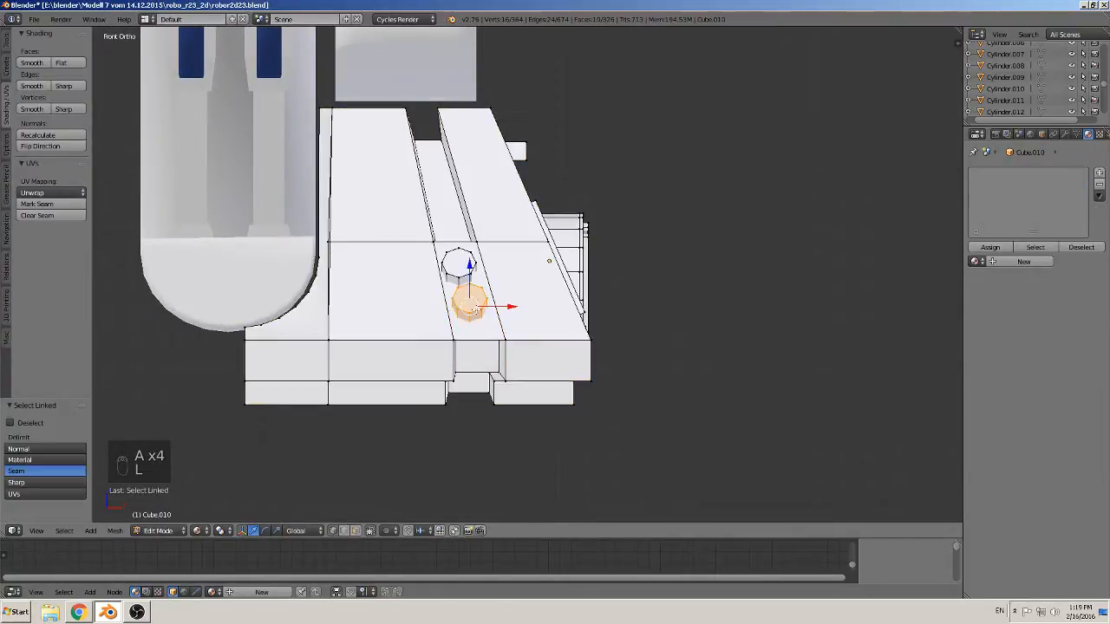
pyautogui.press('l')
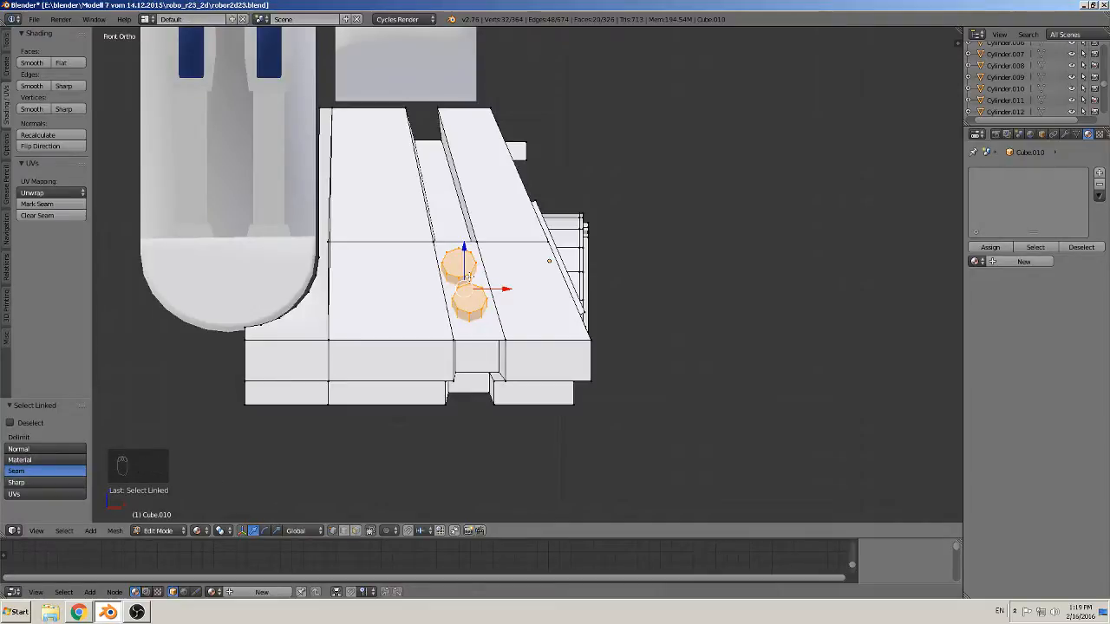
pyautogui.hotkey('shift', 'd')
pyautogui.rightClick(467, 283)
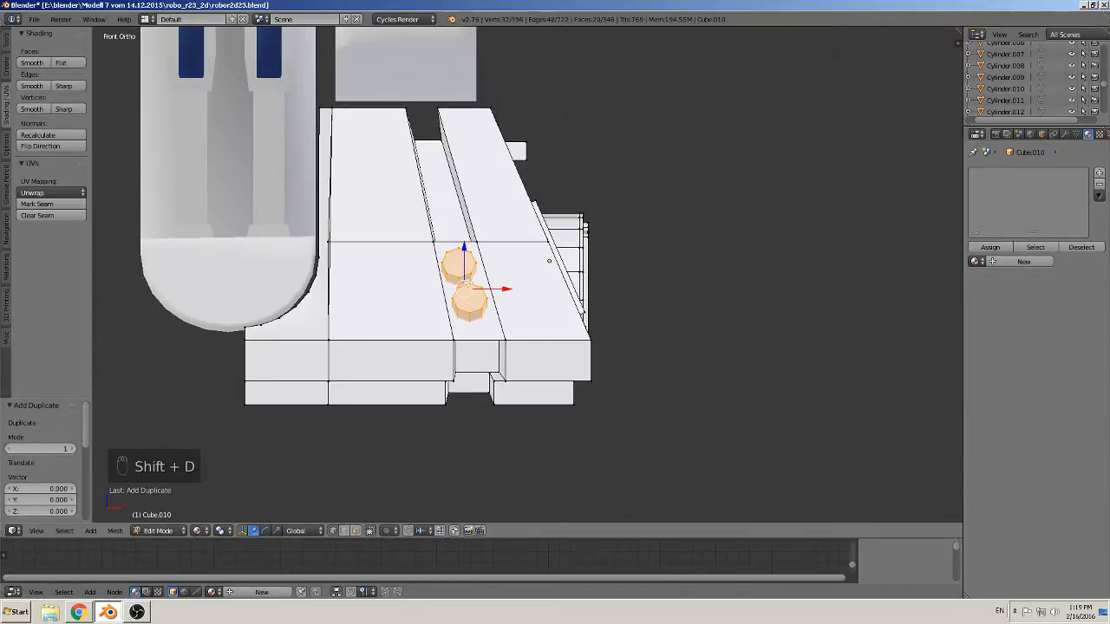
pyautogui.press('p')
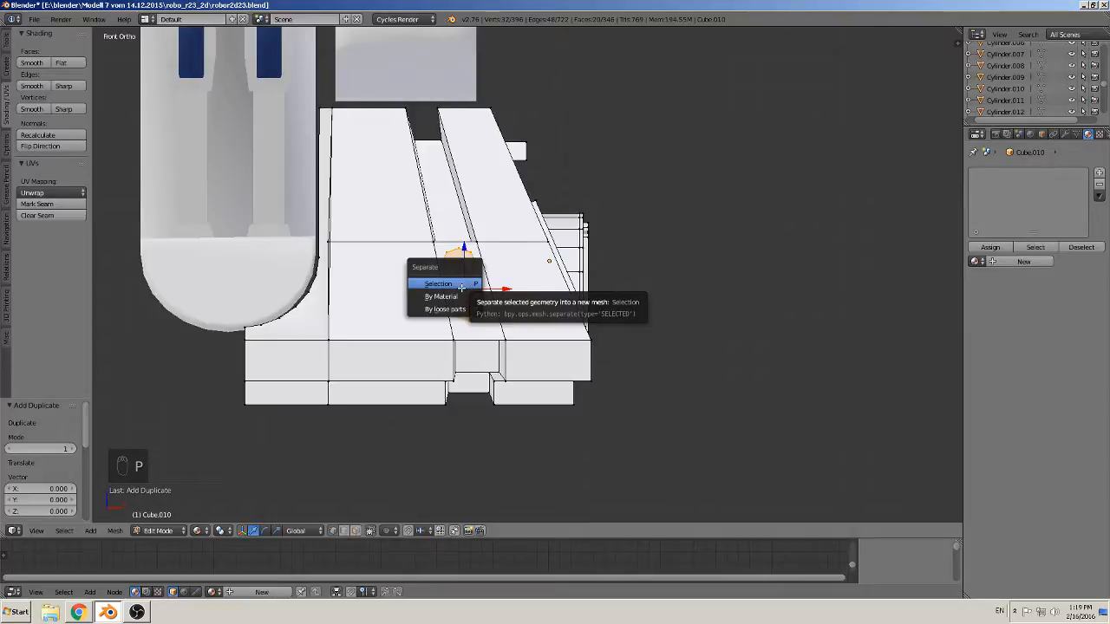
pyautogui.click(461, 284)
pyautogui.scroll(-1, 518, 274)
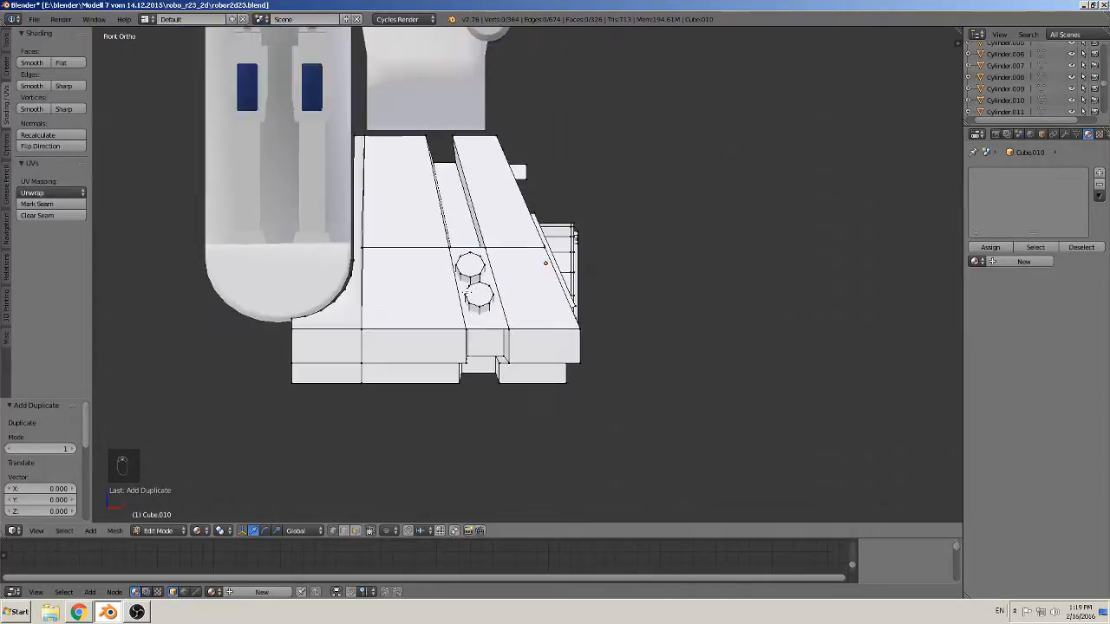
pyautogui.press('Tab')
# Move the separated studs -0.117 along X and -0.118 along Y, out in front of the rounded housing's lower end
pyautogui.moveTo(561, 270); pyautogui.dragTo(307, 267)
pyautogui.keyDown('shift'); pyautogui.moveTo(333, 356); pyautogui.dragTo(511, 347, button='middle'); pyautogui.keyUp('shift')
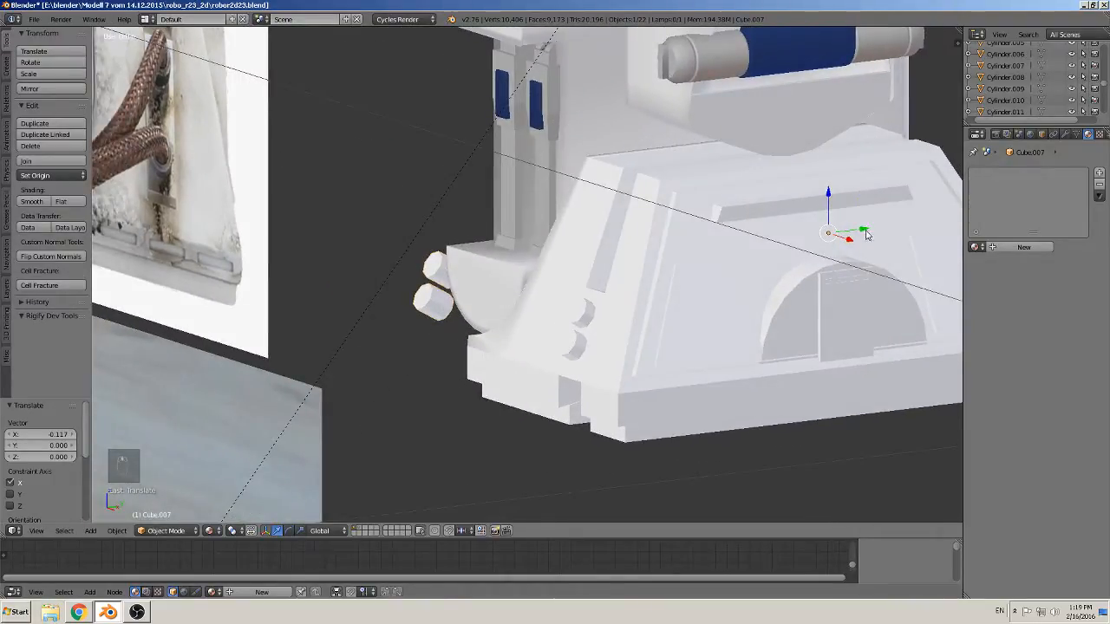
pyautogui.moveTo(865, 232); pyautogui.dragTo(552, 325)
# Set the separated studs' origin to their geometry and rotate them -30.074° in the right side view so they point horizontally
pyautogui.press('KP_1')
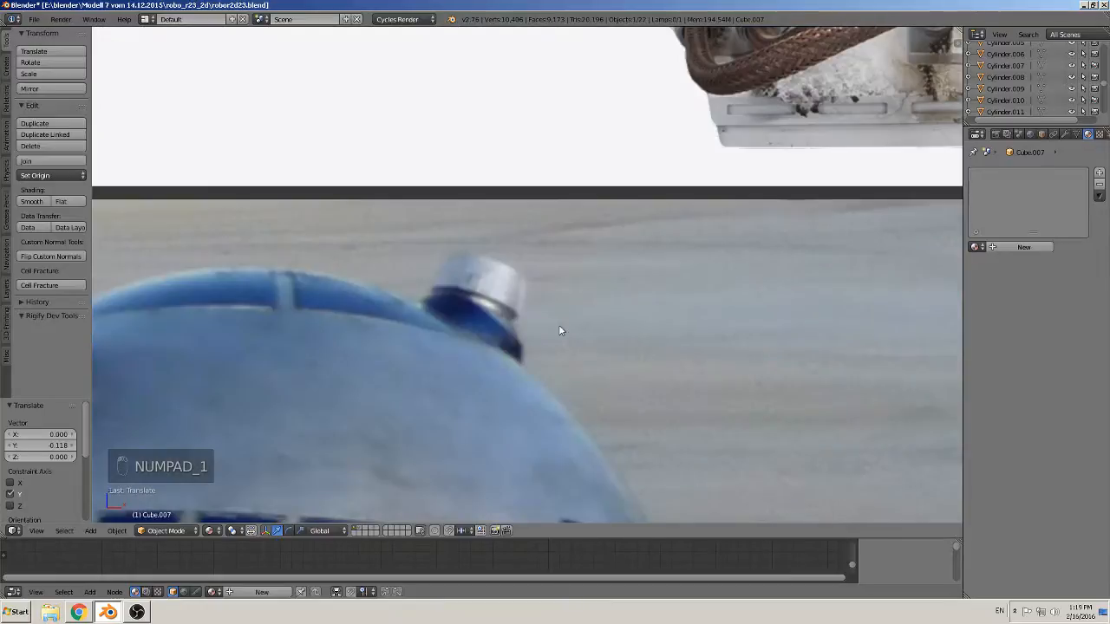
pyautogui.press('KP_Decimal')
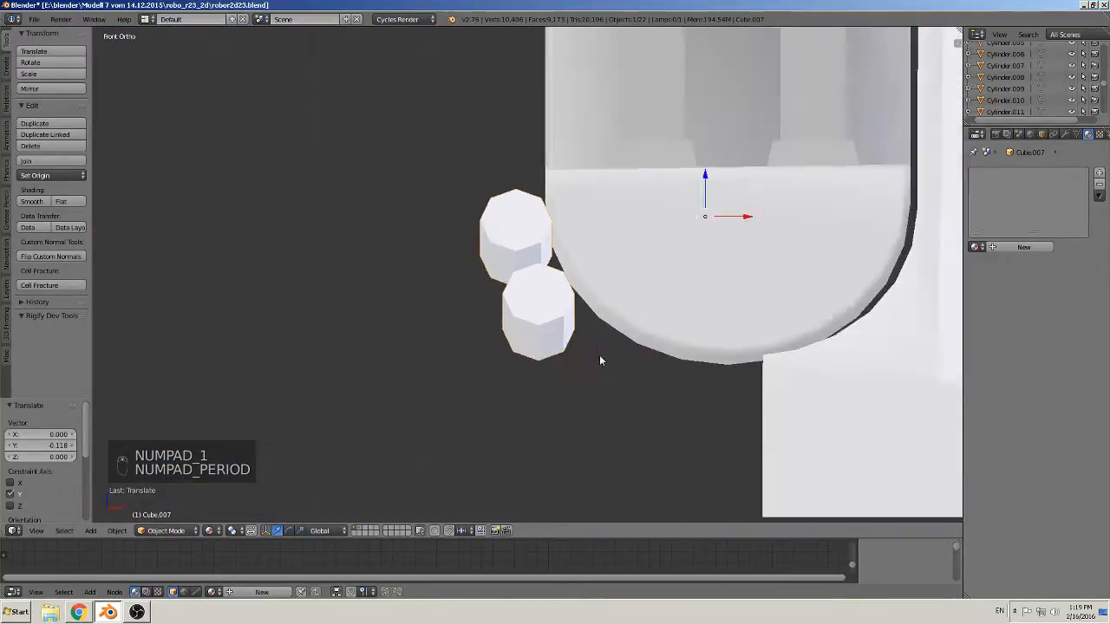
pyautogui.press('KP_3')
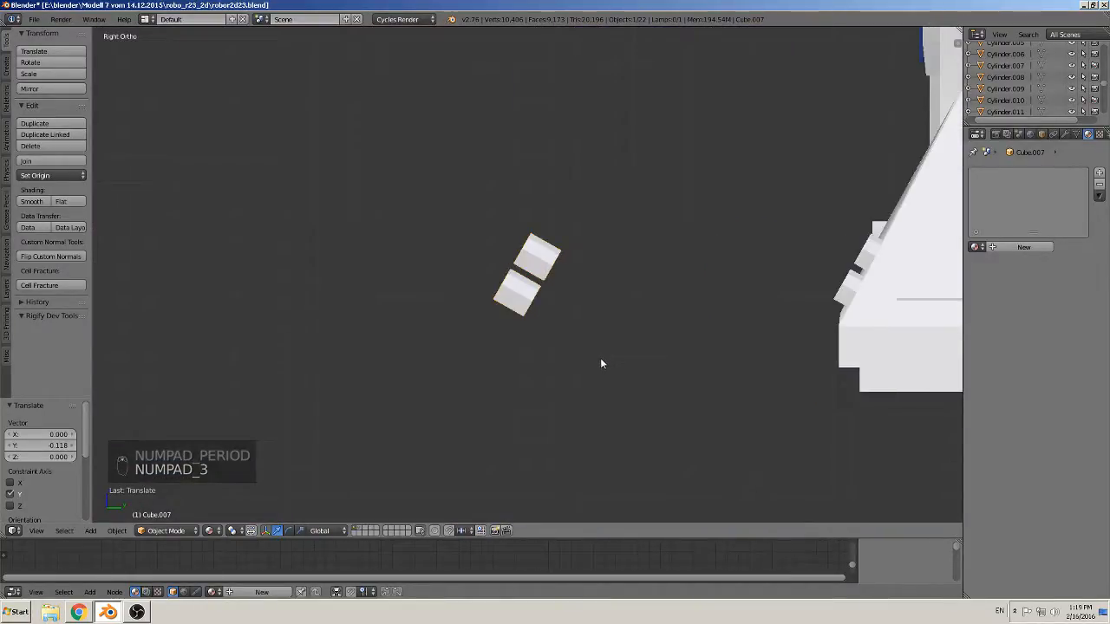
pyautogui.click(47, 176)
pyautogui.click(75, 204)
pyautogui.press('r')
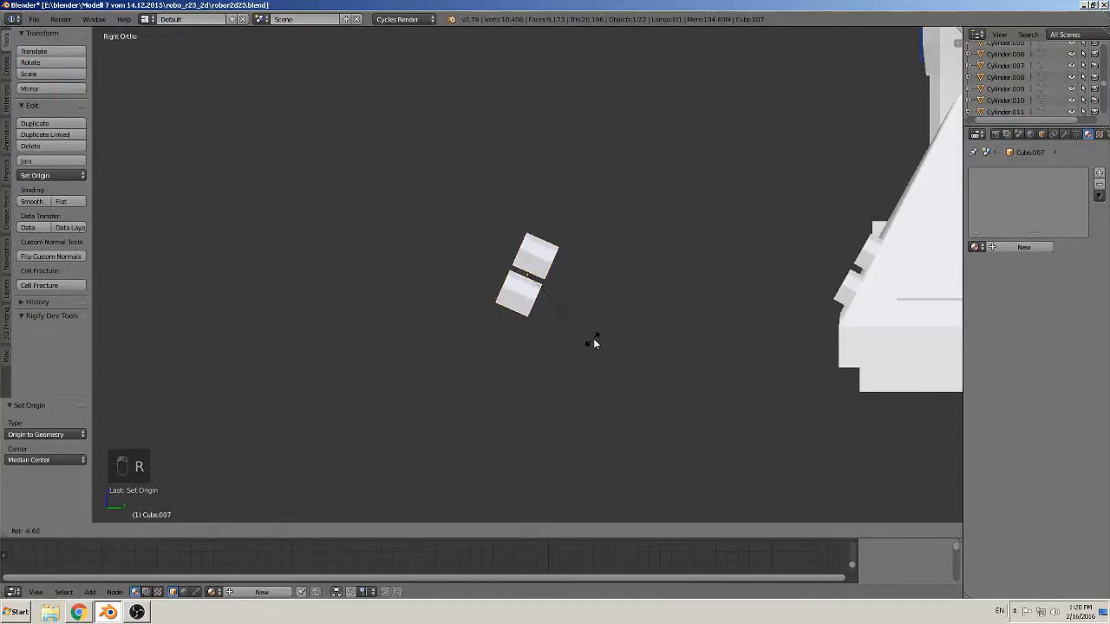
pyautogui.click(617, 311)
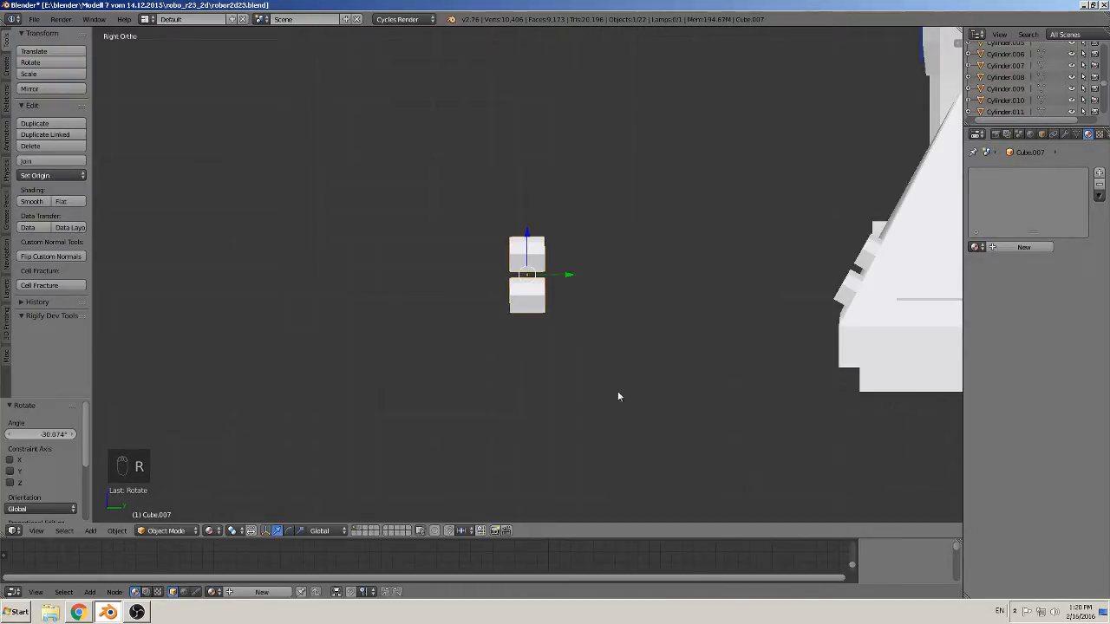
pyautogui.moveTo(617, 391); pyautogui.dragTo(761, 401, button='middle')
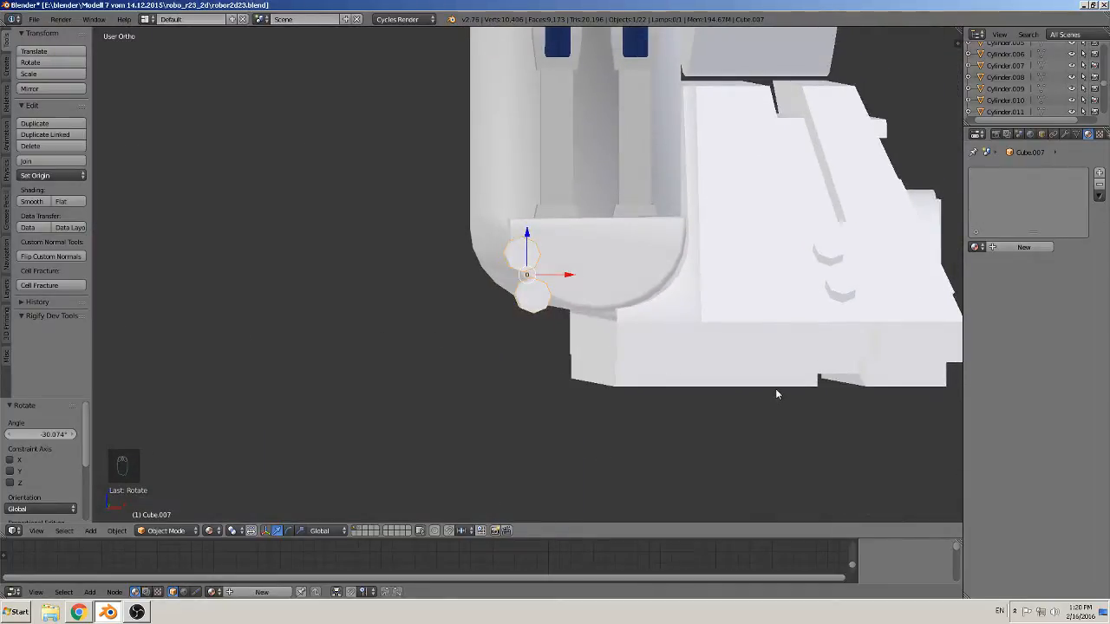
pyautogui.press('KP_1')
pyautogui.press('r')
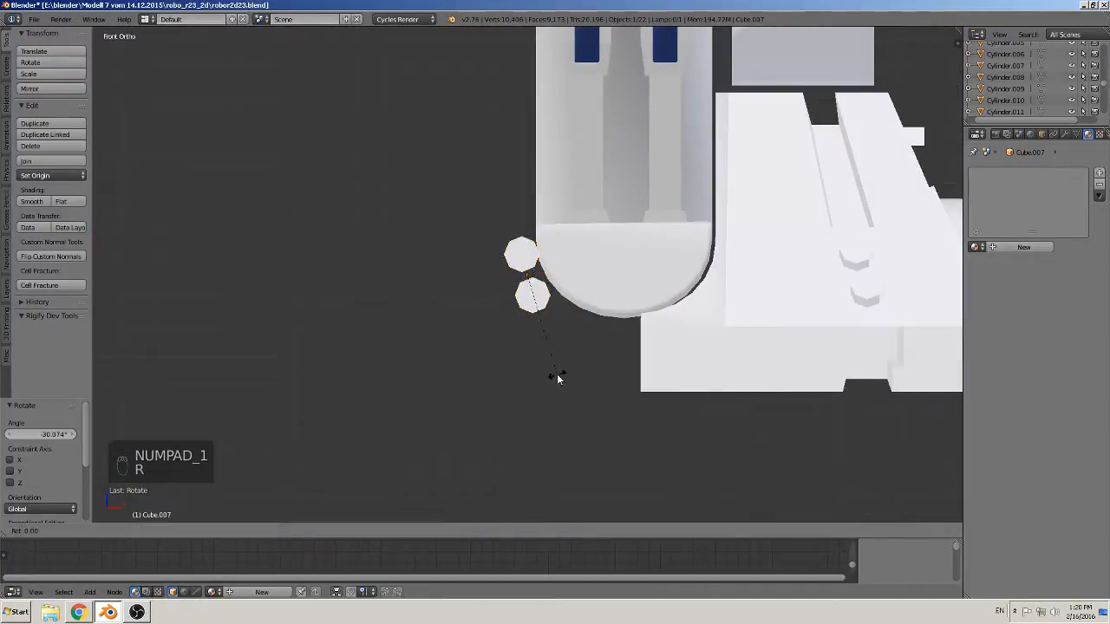
pyautogui.rightClick(612, 347)
pyautogui.press('r')
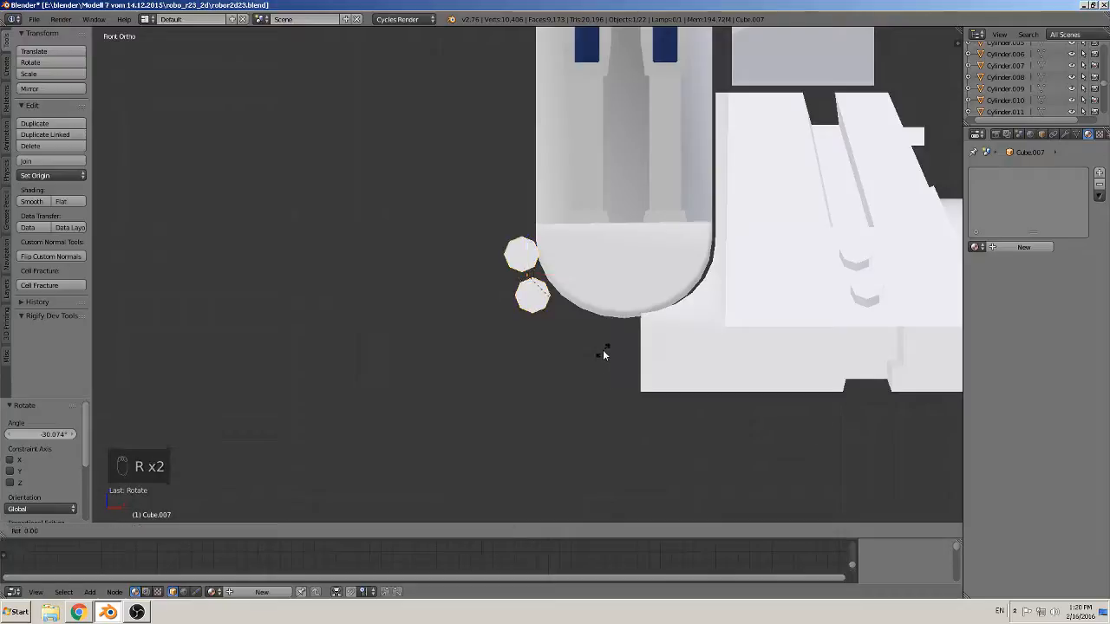
pyautogui.rightClick(652, 353)
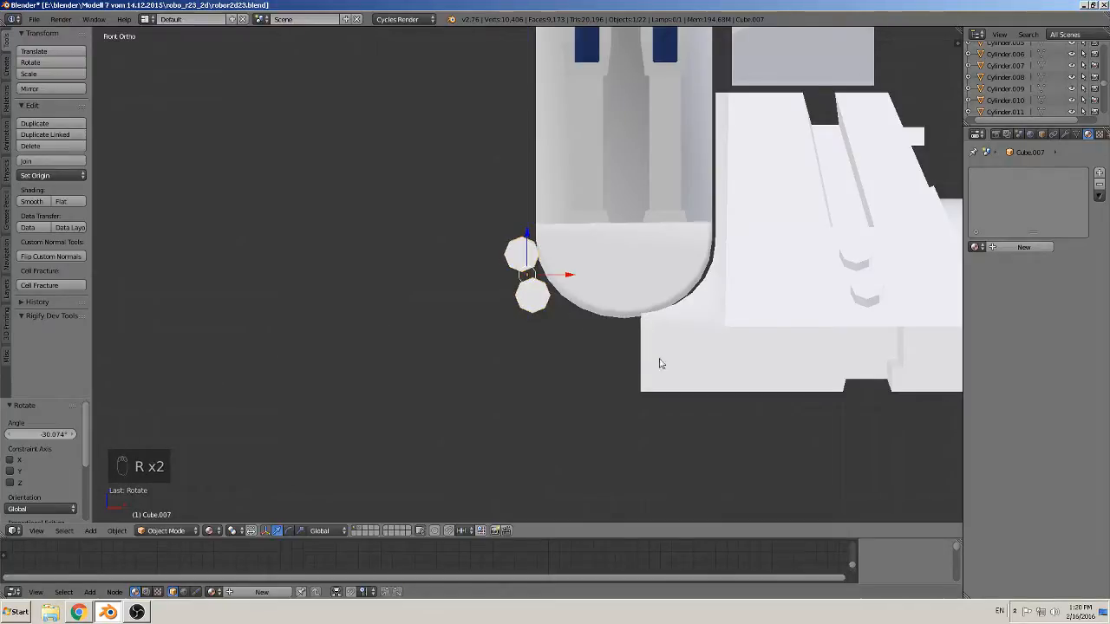
# Switch the keyboard input language to German and rotate the pair of studs about the global Y axis until they lie side by side
pyautogui.click(1002, 612)
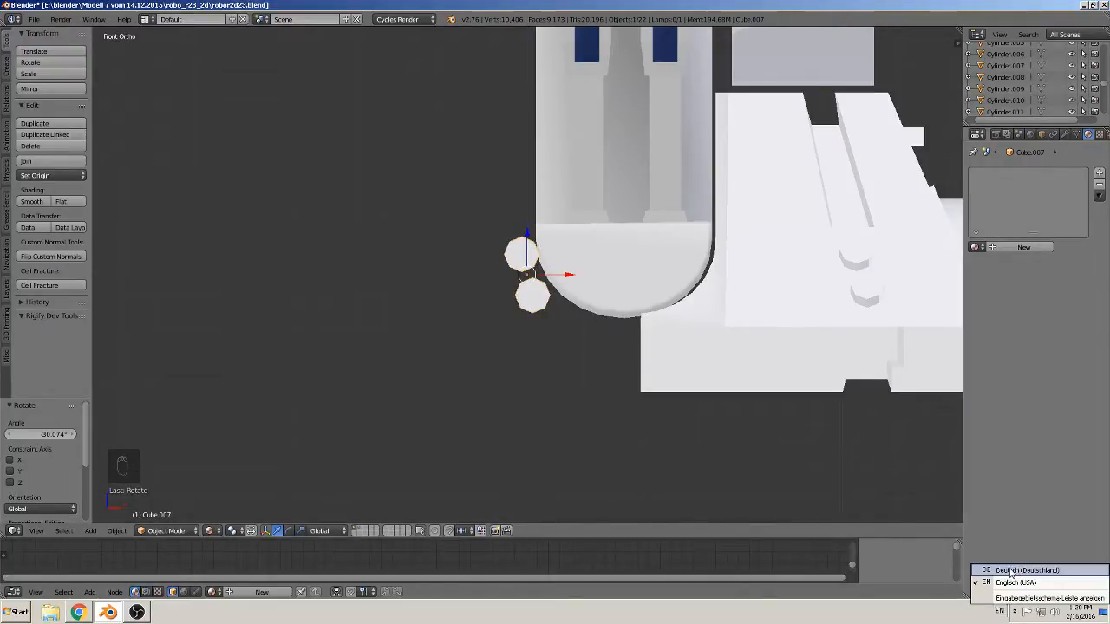
pyautogui.click(1011, 572)
pyautogui.press('r')
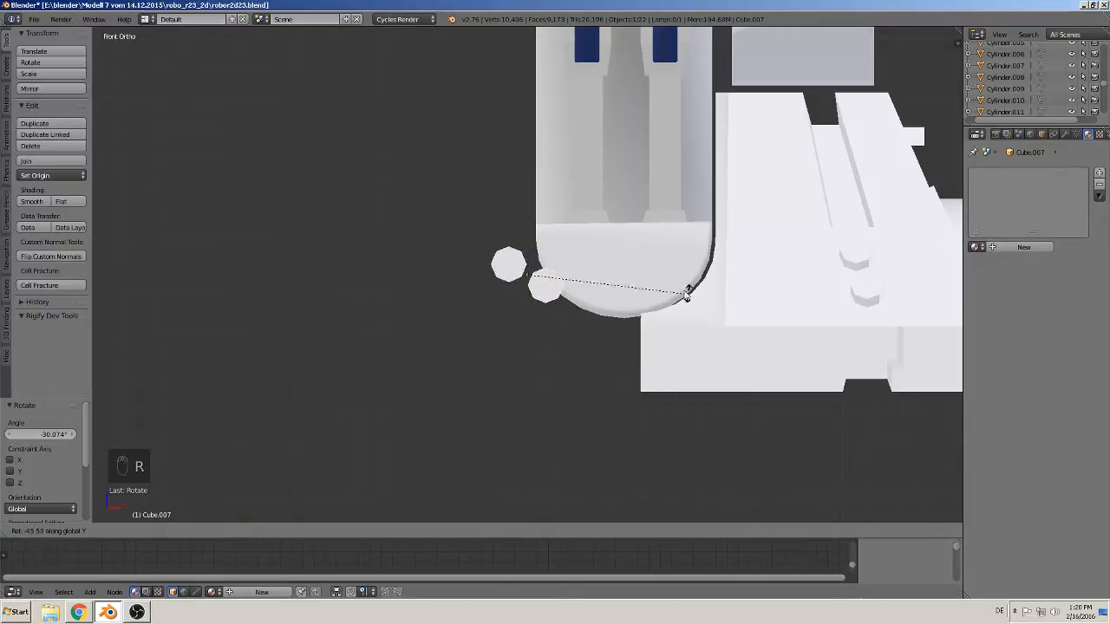
pyautogui.click(605, 254)
# Move the pair of studs along X toward the rounded housing's lower end and raise them 0.004 along Z
pyautogui.moveTo(569, 278); pyautogui.dragTo(621, 248)
pyautogui.moveTo(621, 249); pyautogui.dragTo(505, 425, button='middle')
pyautogui.press('KP_2')
pyautogui.press('KP_1')
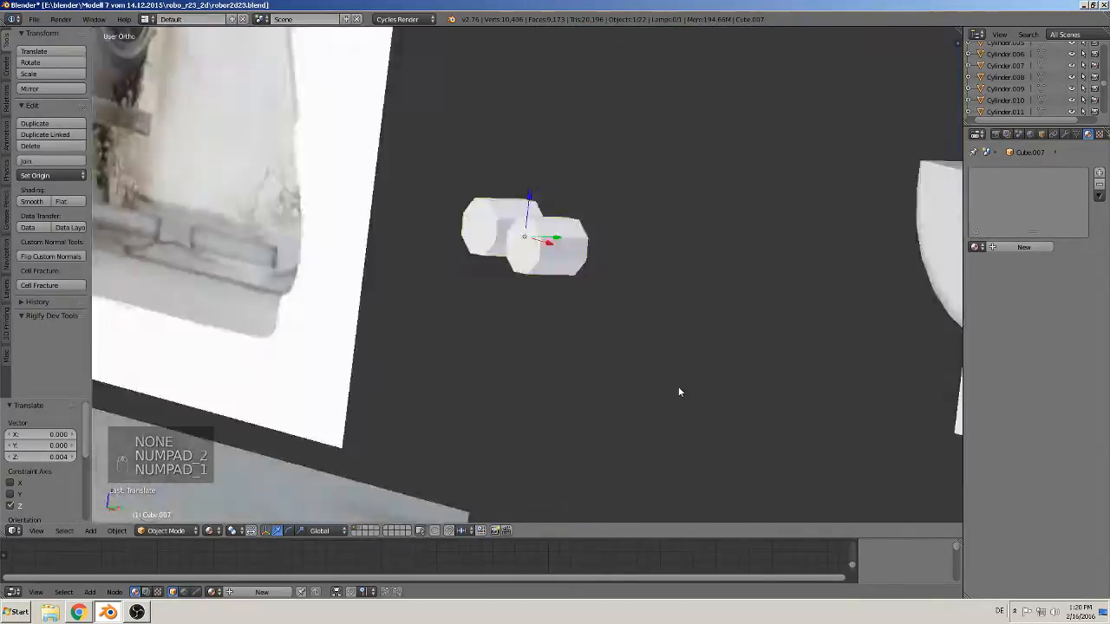
# Rotate the left stud of the pair 2.782° about the global Y axis so its flat sides sit level and upright
pyautogui.press('KP_Decimal')
pyautogui.scroll(2, 558, 381)
pyautogui.keyDown('shift'); pyautogui.moveTo(521, 390); pyautogui.dragTo(471, 367, button='middle'); pyautogui.keyUp('shift')
pyautogui.press('Tab')
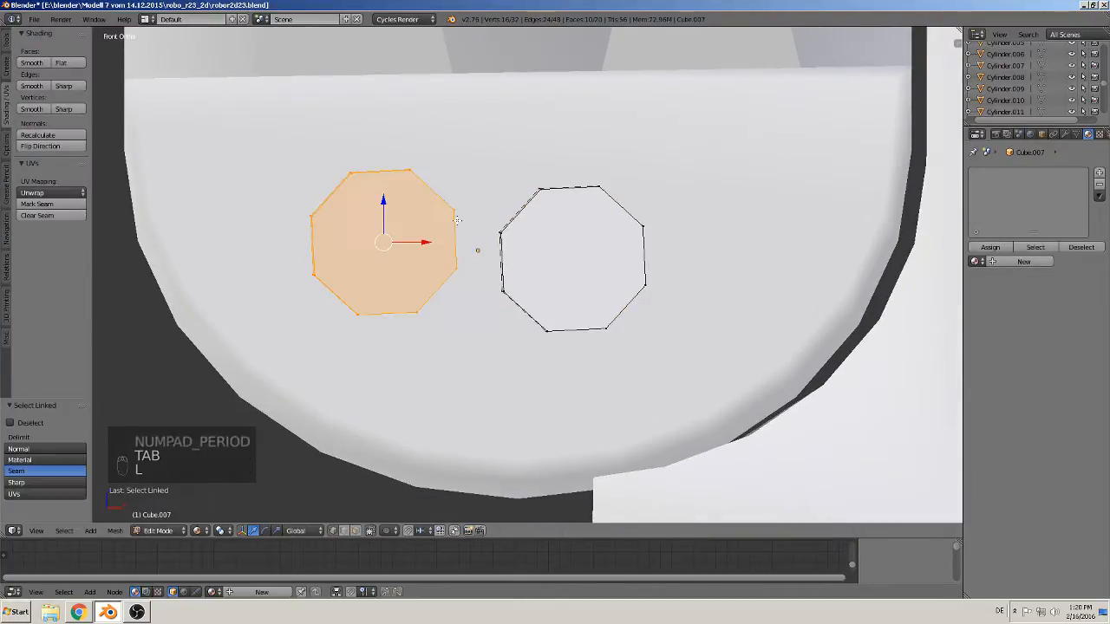
pyautogui.press('l')
pyautogui.press('r')
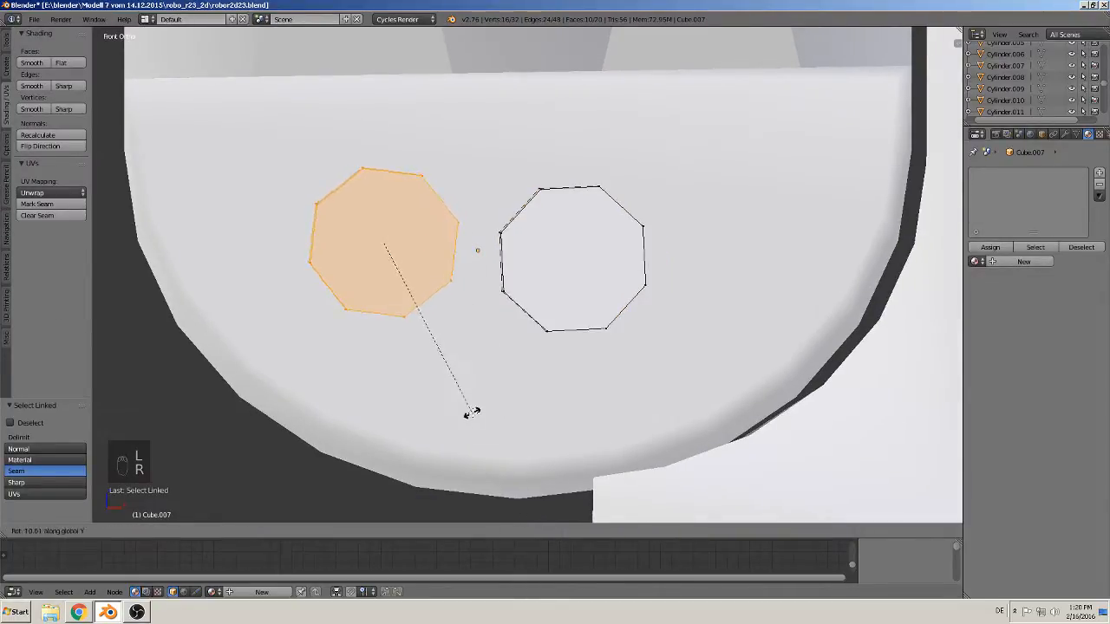
pyautogui.click(496, 405)
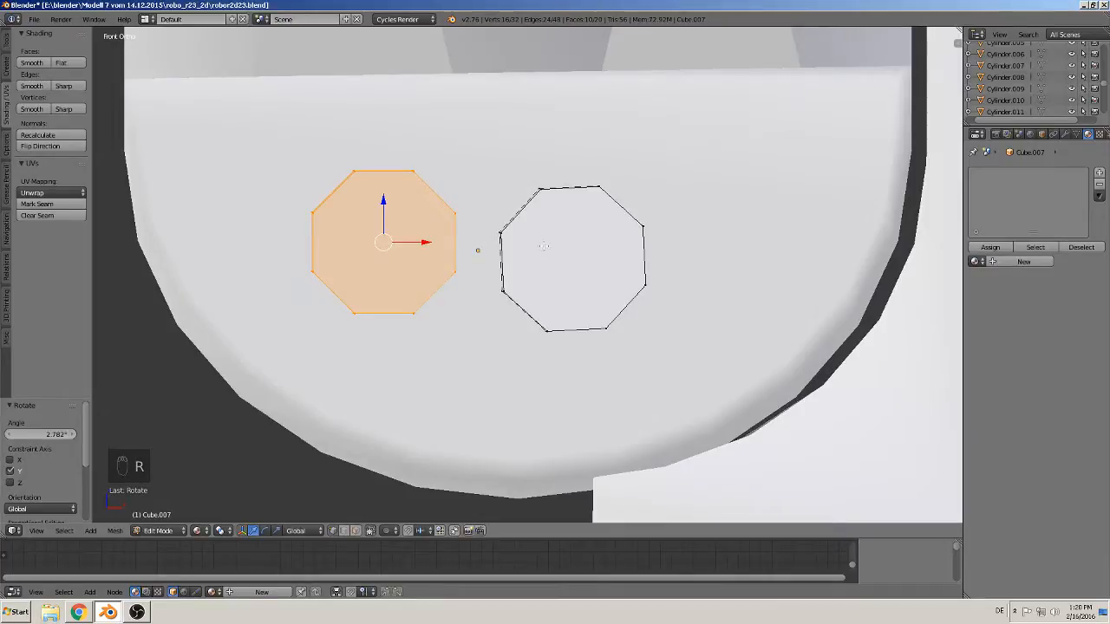
# Rotate the right stud 1.867° about the global Y axis and move it away from the left stud, roughly level with it
pyautogui.press('a')
pyautogui.press('l')
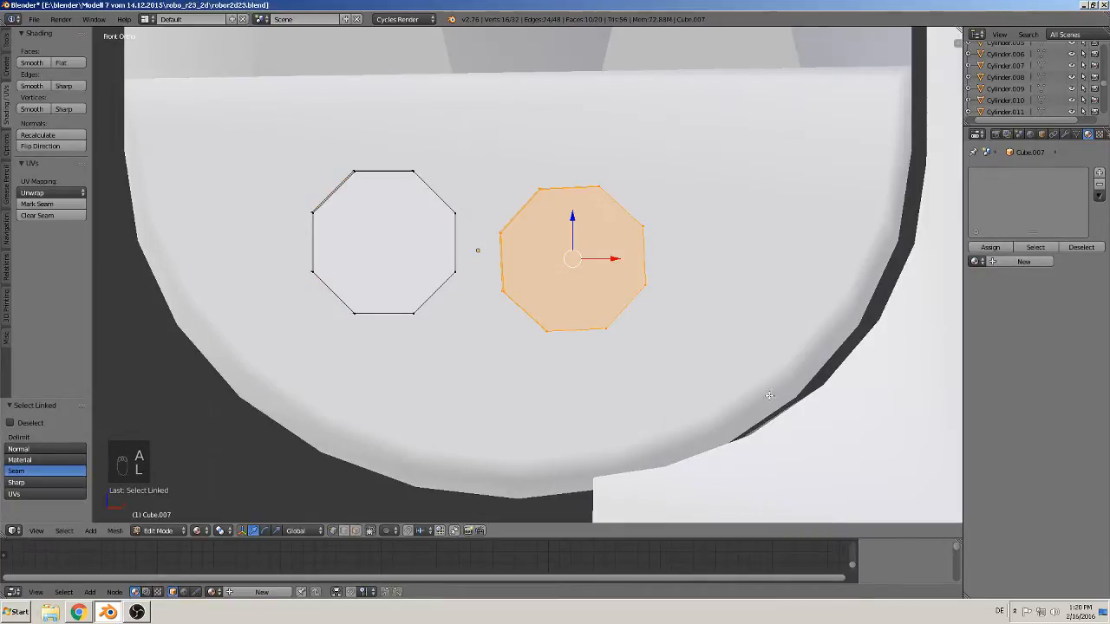
pyautogui.press('r')
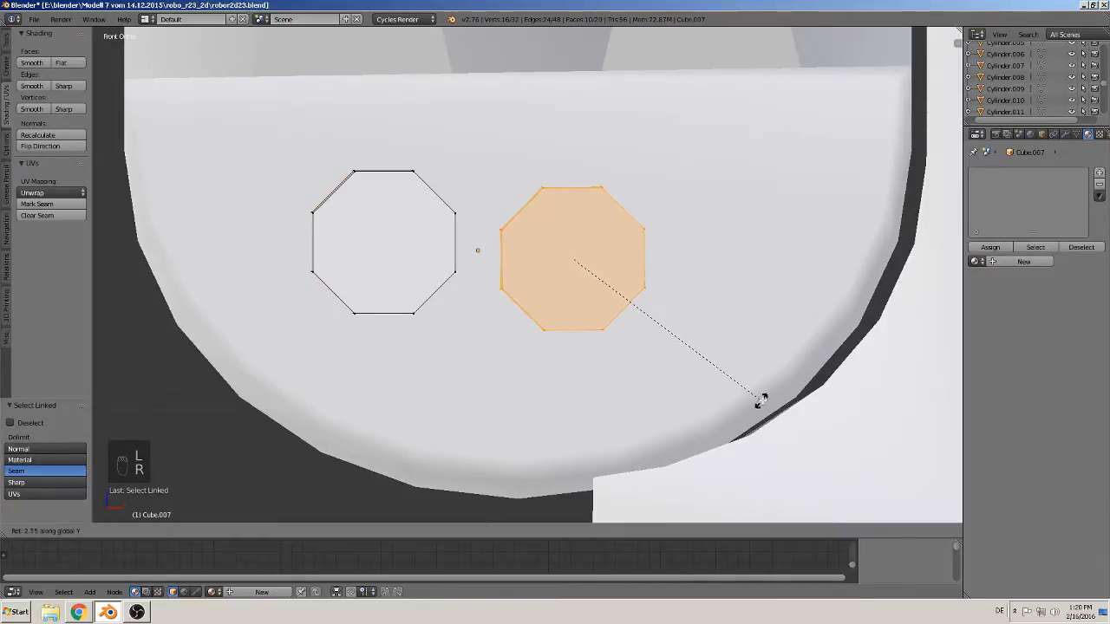
pyautogui.click(763, 398)
pyautogui.press('g')
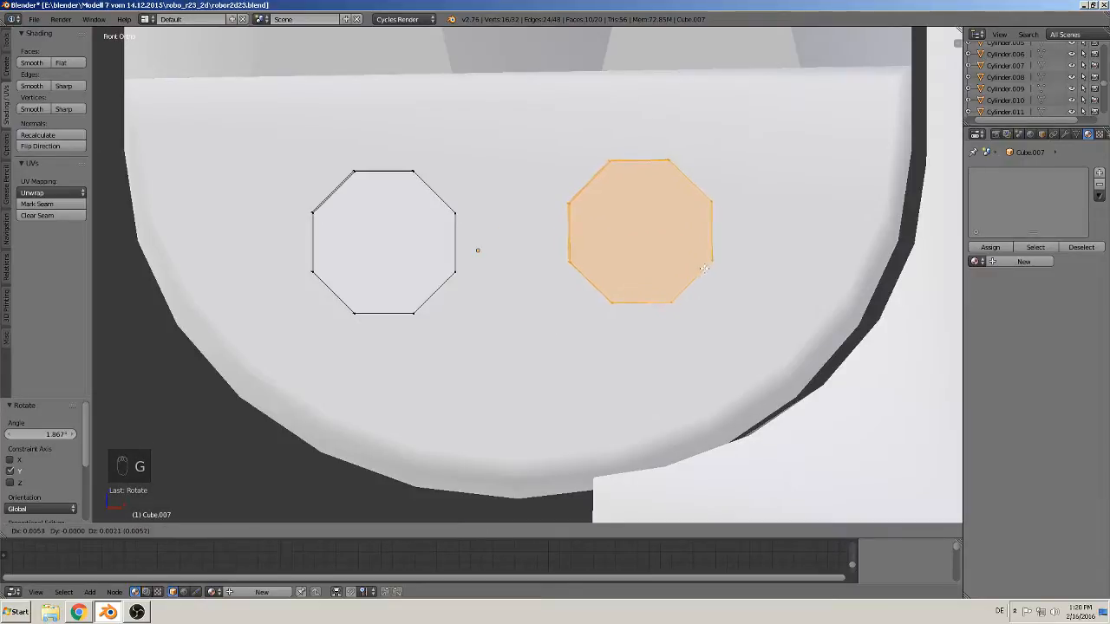
pyautogui.click(689, 275)
pyautogui.press('a')
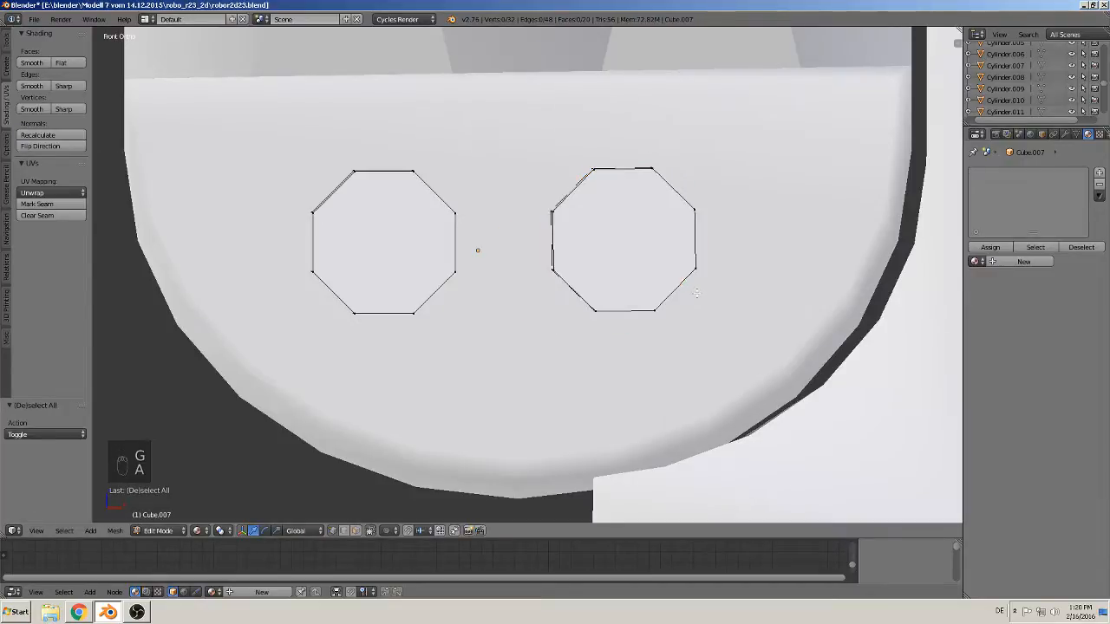
# Move the pair of studs 0.122 along Y into the front face of the rounded housing's lower end
pyautogui.press('Tab')
pyautogui.scroll(-4, 696, 300)
pyautogui.moveTo(696, 300); pyautogui.dragTo(748, 323, button='middle')
pyautogui.scroll(-3, 741, 321)
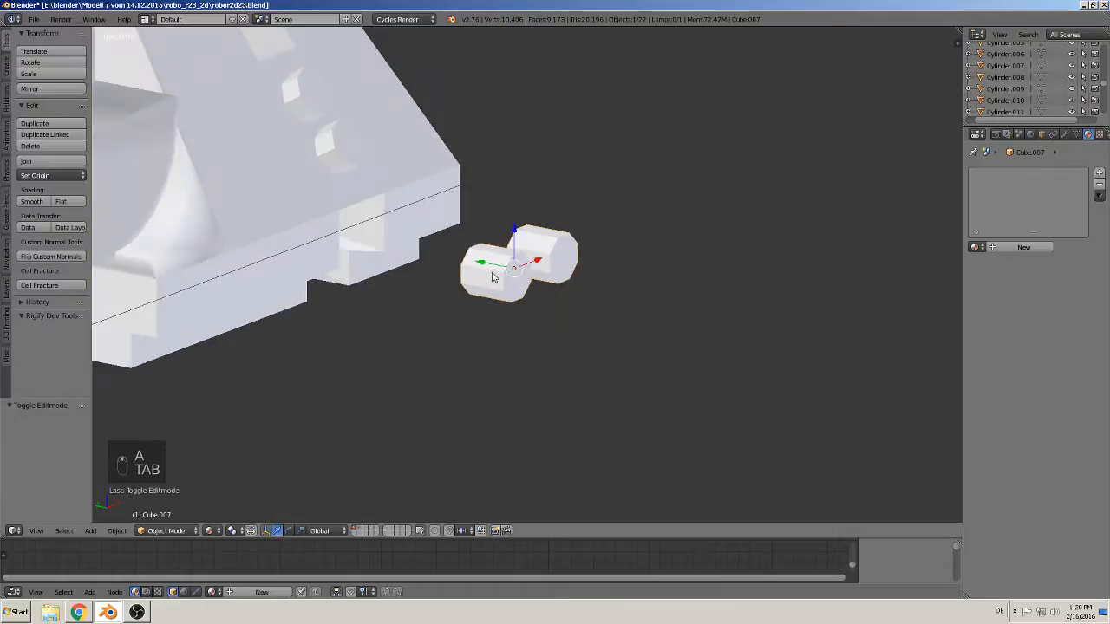
pyautogui.moveTo(477, 260); pyautogui.dragTo(917, 203)
pyautogui.click(913, 208)
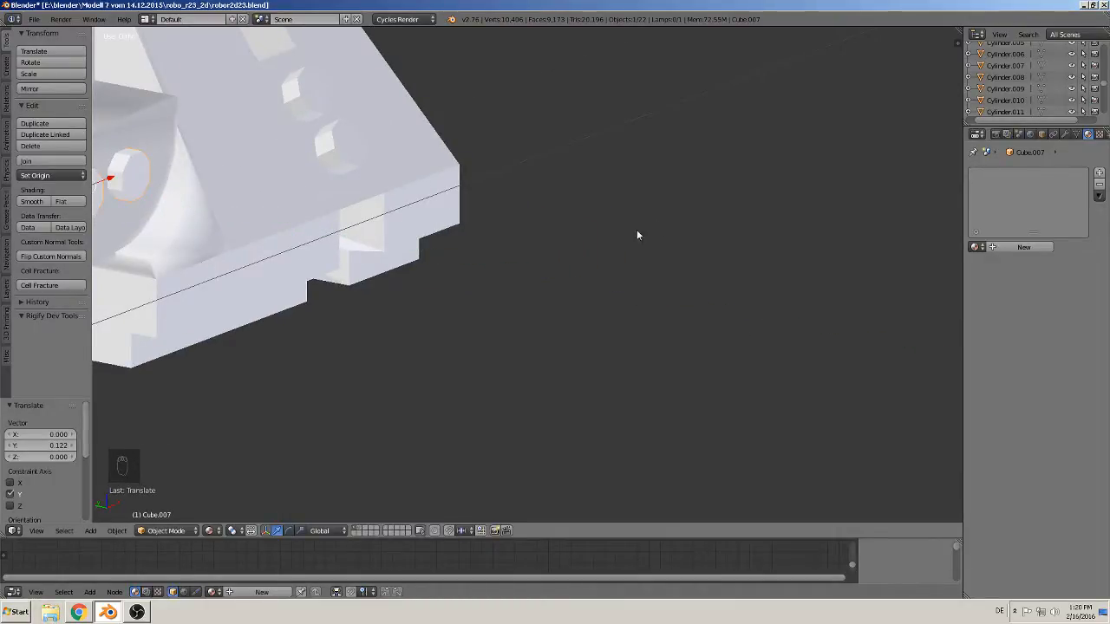
pyautogui.keyDown('shift'); pyautogui.moveTo(416, 231); pyautogui.dragTo(638, 274, button='middle'); pyautogui.keyUp('shift')
pyautogui.press('a')
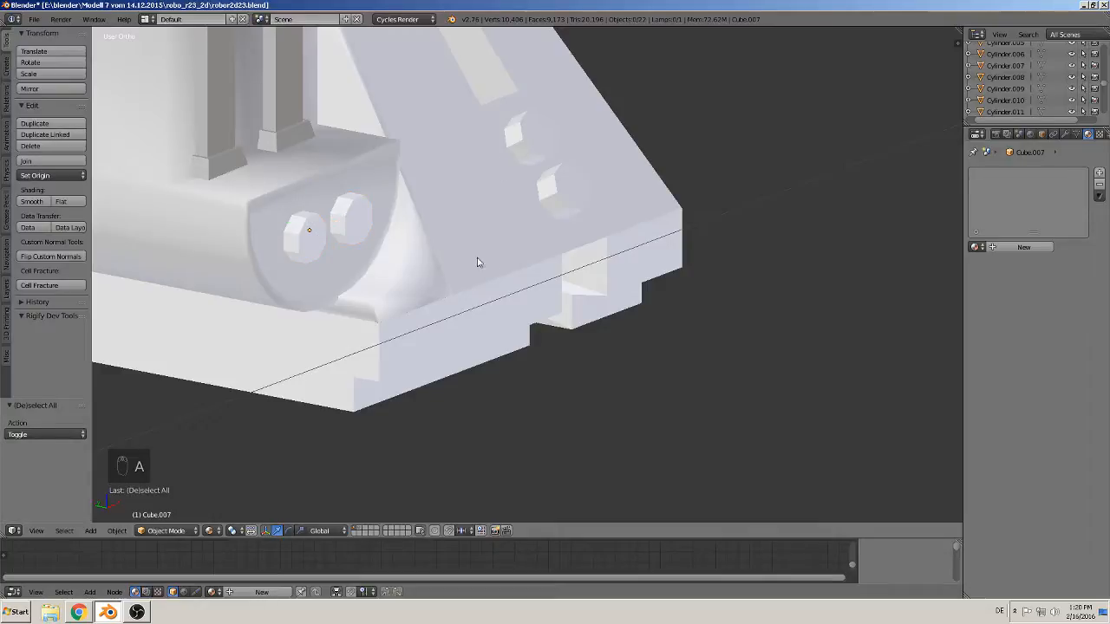
# Apply the existing robo-silver rough glossy material to the pair of studs on the rounded housing
pyautogui.moveTo(479, 263); pyautogui.dragTo(487, 294, button='middle')
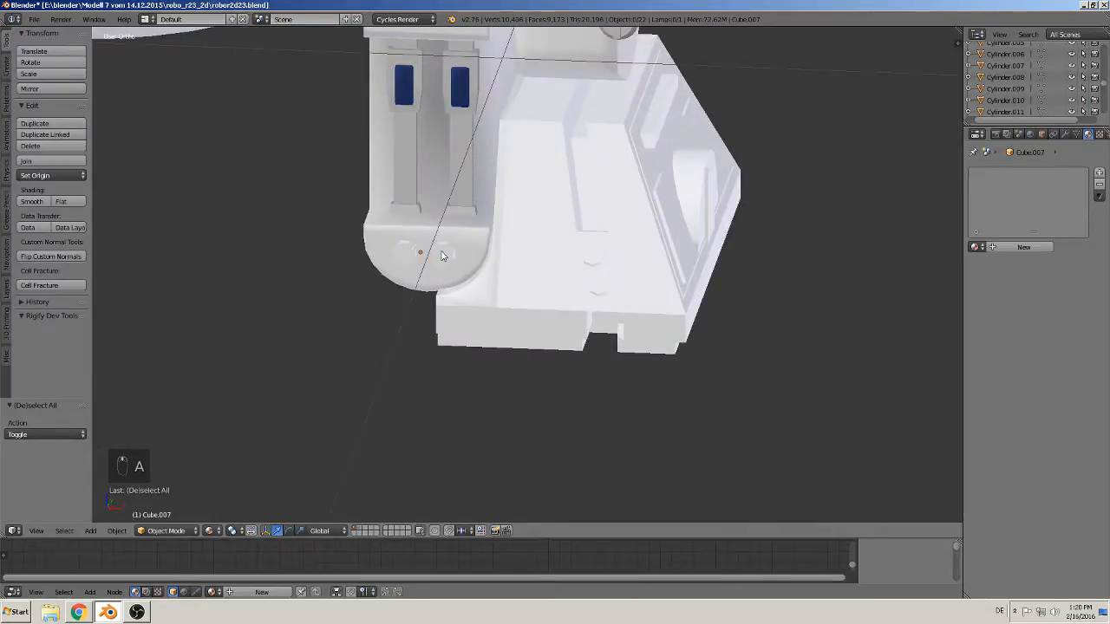
pyautogui.click(975, 247)
pyautogui.scroll(-8, 926, 357)
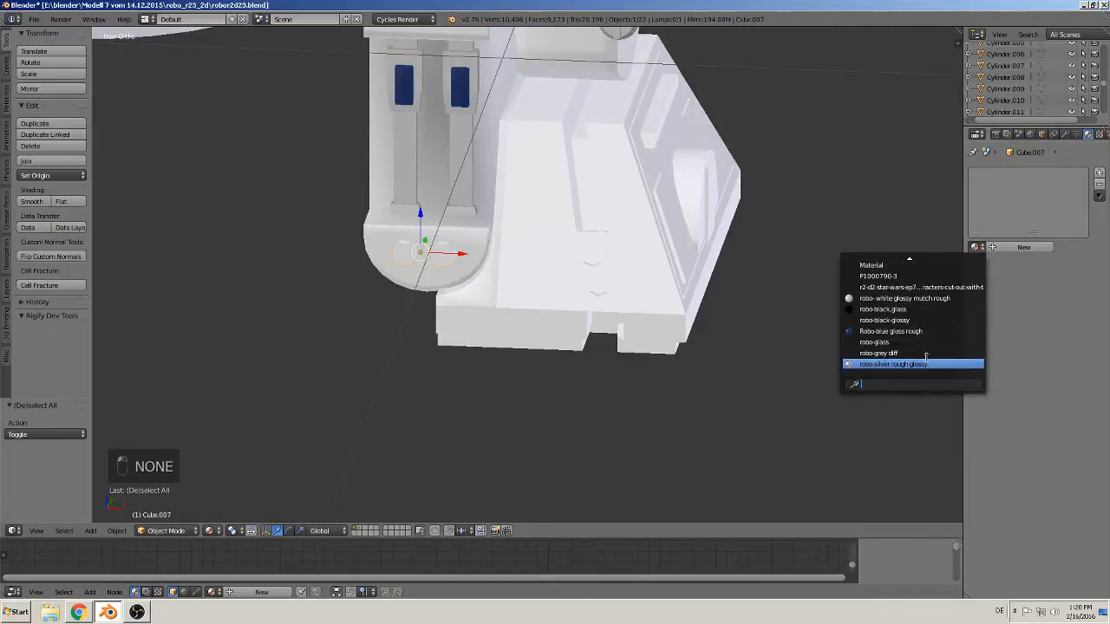
pyautogui.click(923, 364)
# Apply the existing robo- white glossy mutch rough material to the foot
pyautogui.rightClick(597, 260)
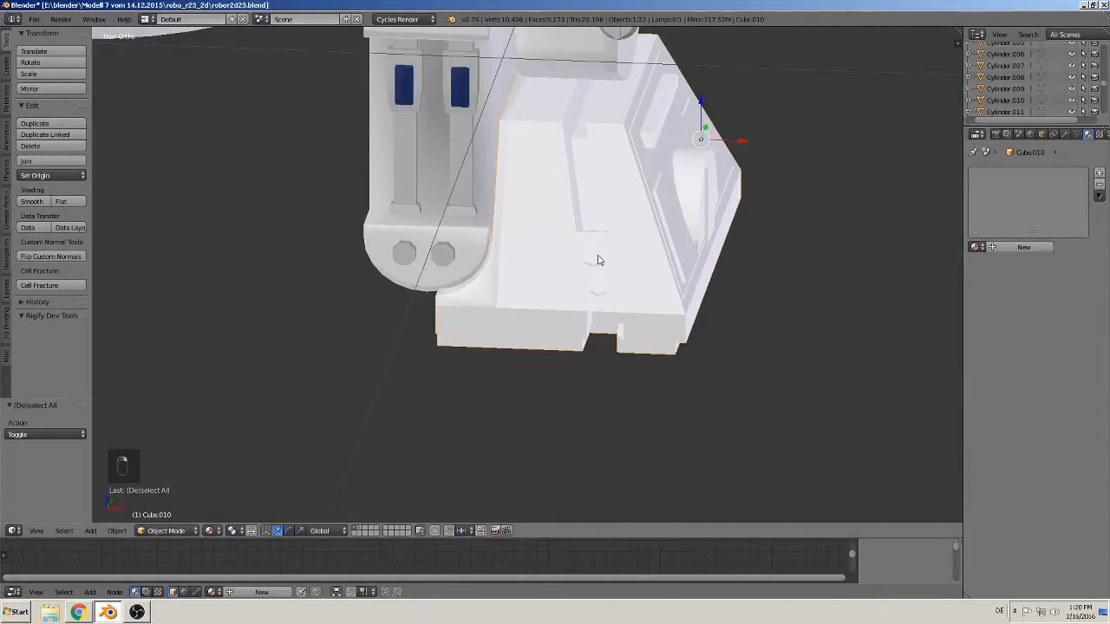
pyautogui.moveTo(645, 211); pyautogui.dragTo(601, 206, button='middle')
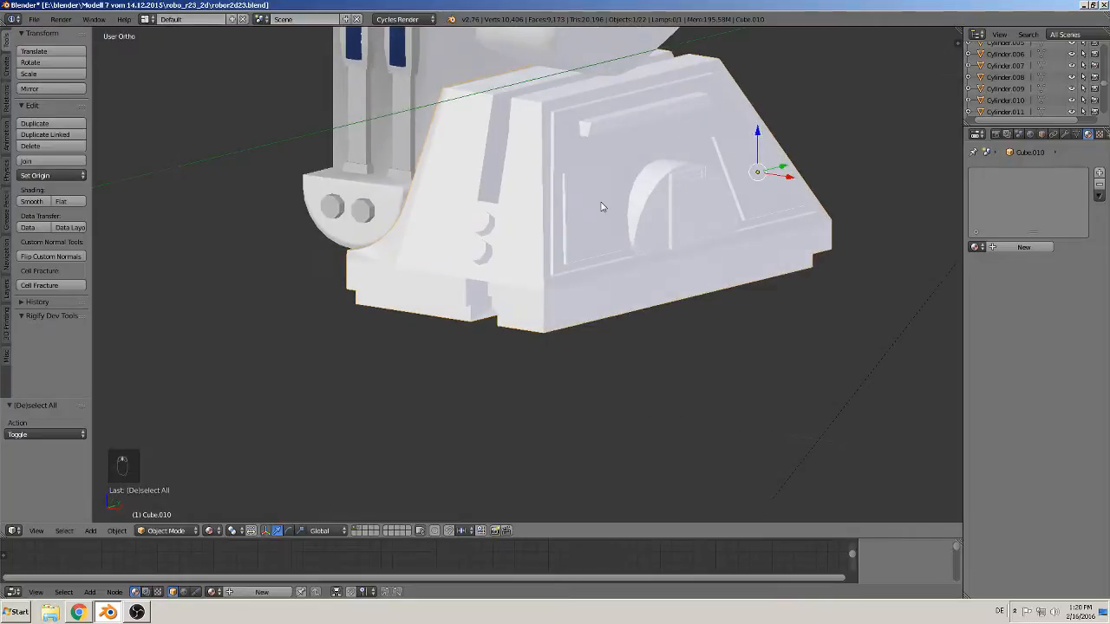
pyautogui.click(976, 247)
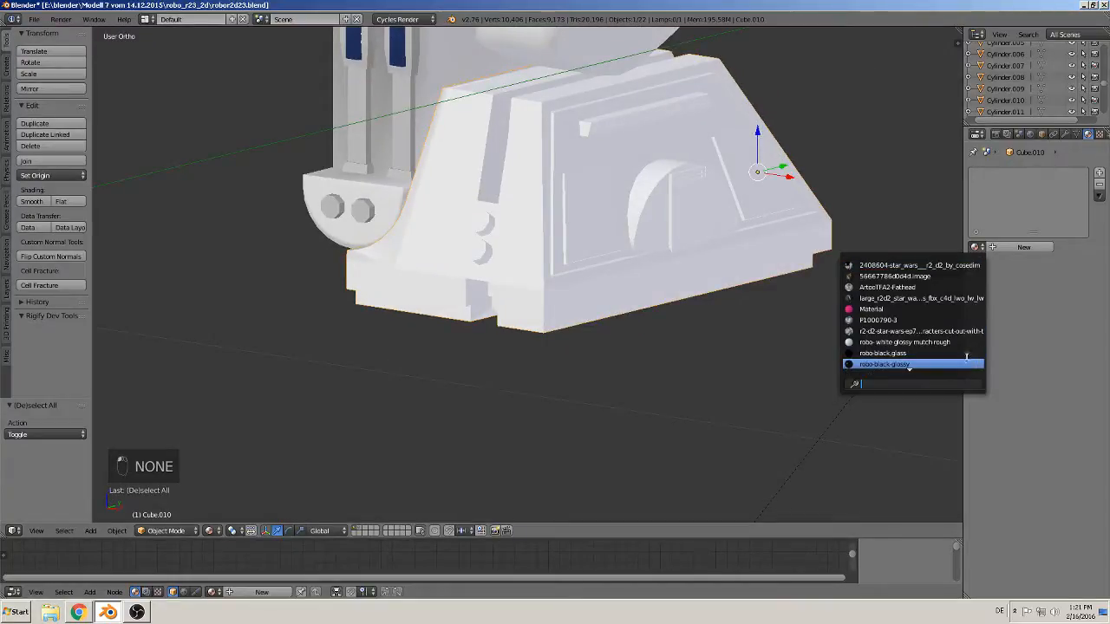
pyautogui.click(969, 342)
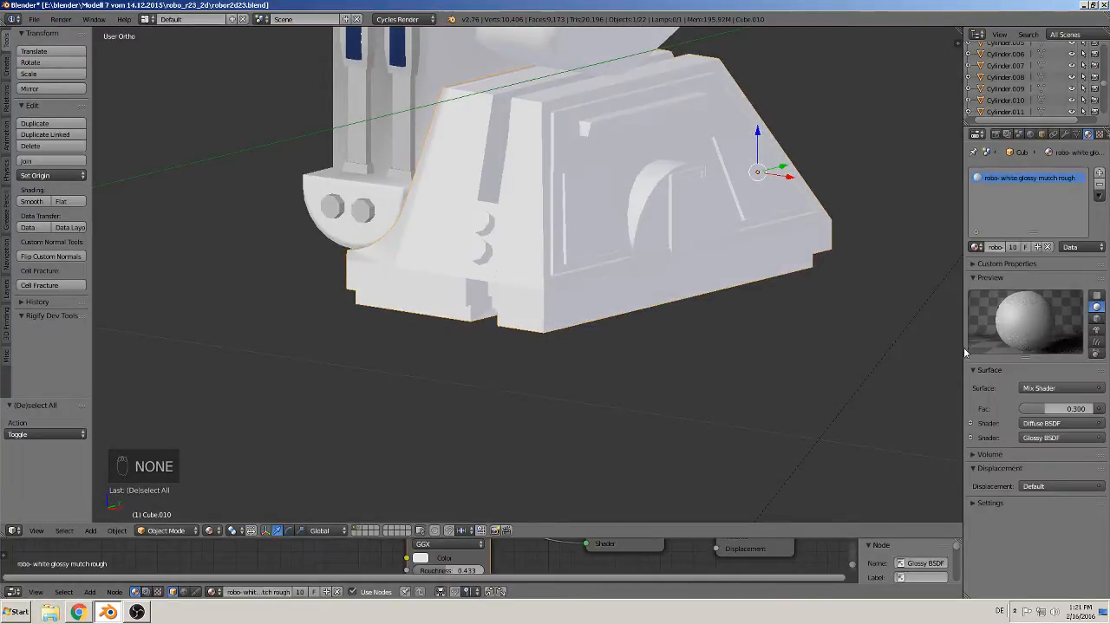
# Select the two studs on the foot's front and assign them the robo-silver rough glossy material in a second material slot
pyautogui.rightClick(486, 228)
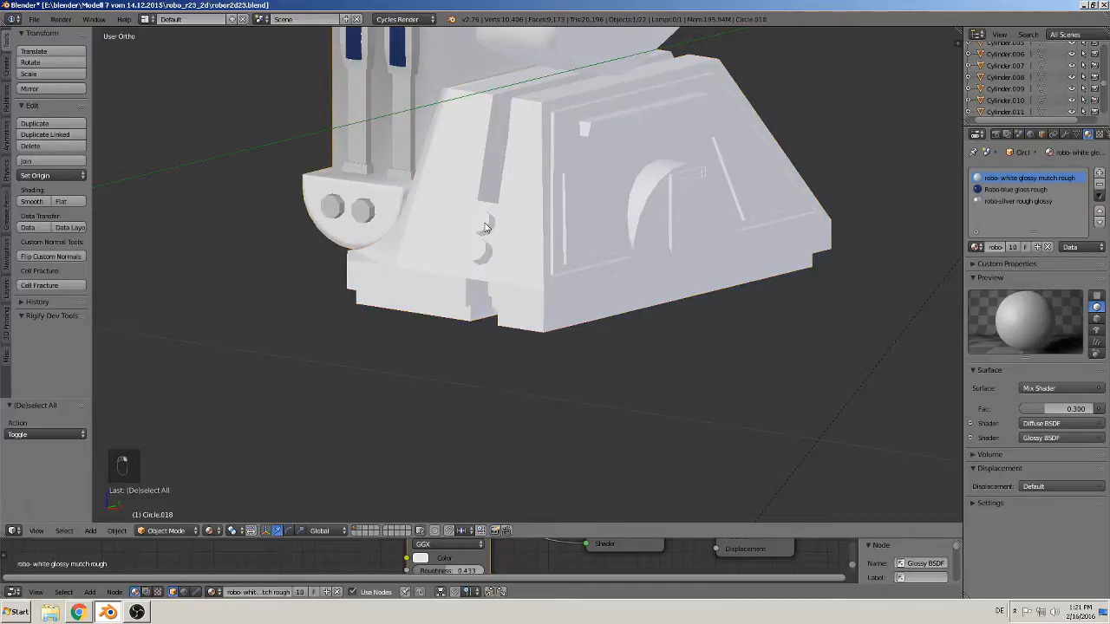
pyautogui.press('Tab')
pyautogui.press('Tab')
pyautogui.rightClick(763, 165)
pyautogui.press('Tab')
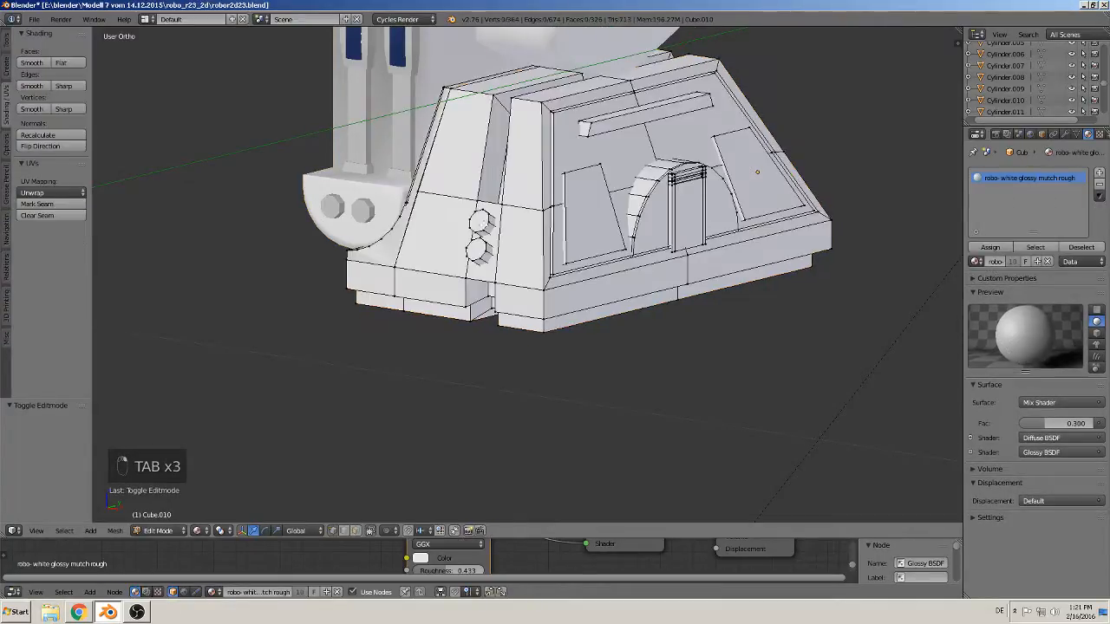
pyautogui.press('a')
pyautogui.press('a')
pyautogui.press('a')
pyautogui.press('a')
pyautogui.press('a')
pyautogui.press('l')
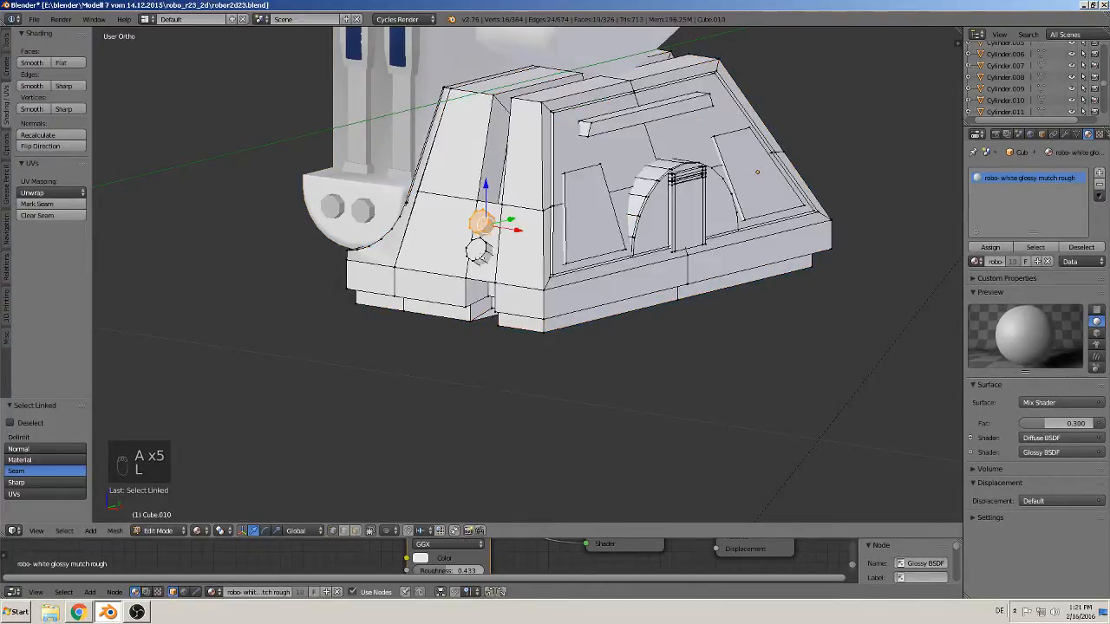
pyautogui.press('l')
pyautogui.click(1099, 174)
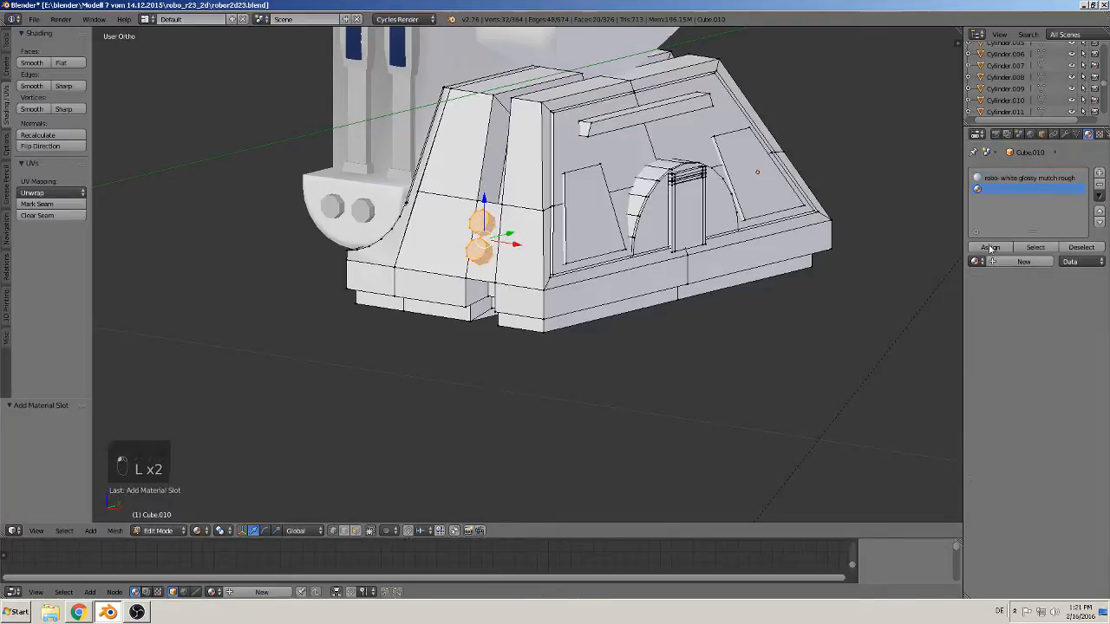
pyautogui.click(1003, 263)
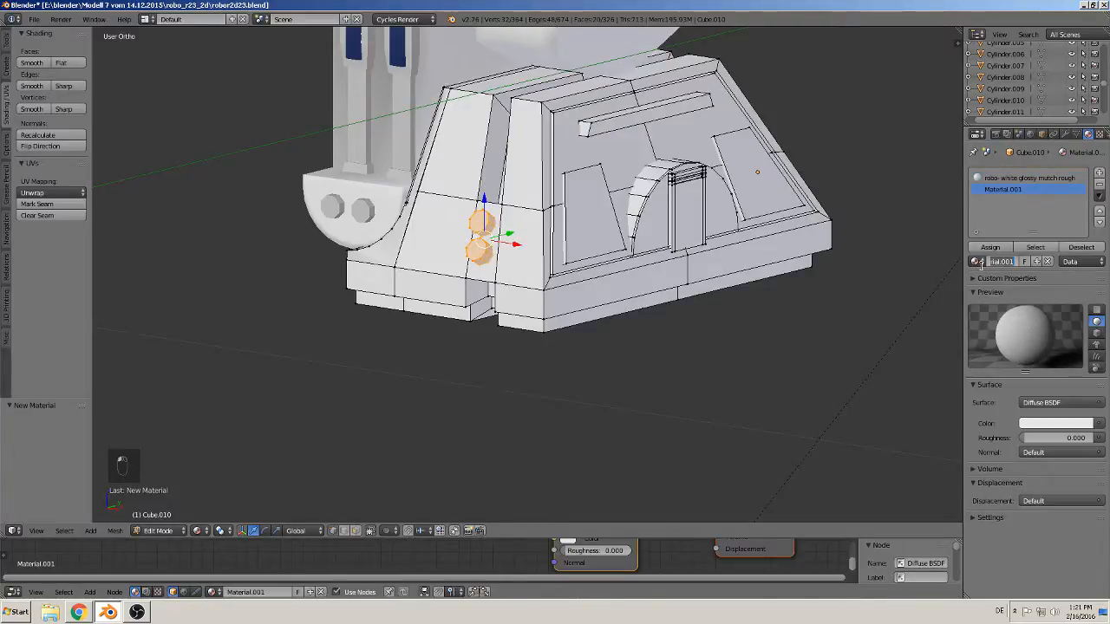
pyautogui.click(975, 262)
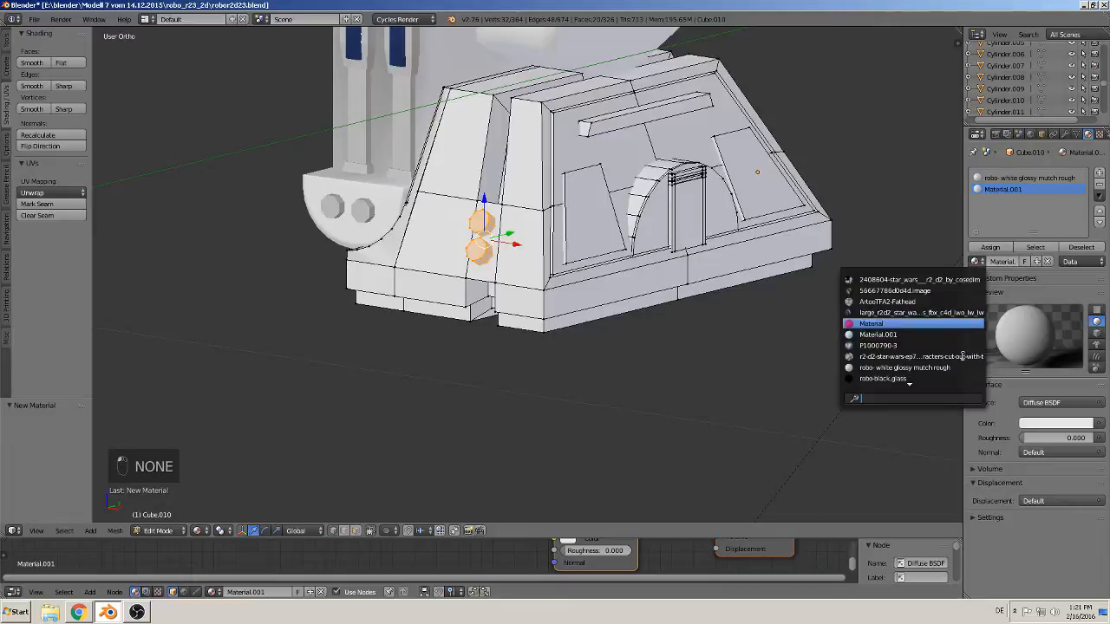
pyautogui.scroll(-2, 922, 379)
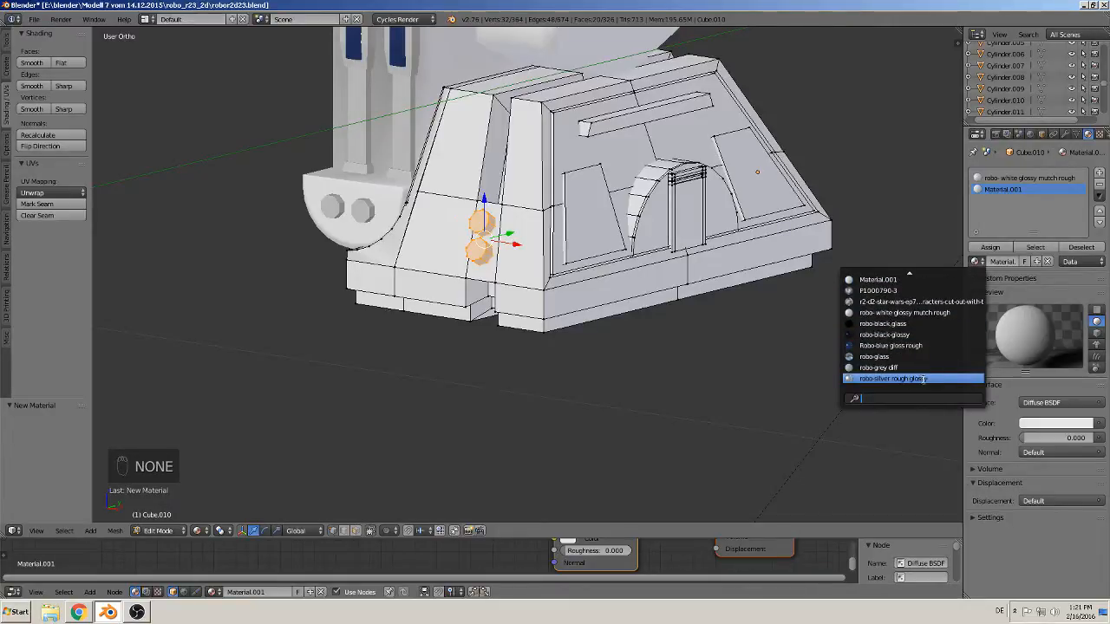
pyautogui.click(926, 379)
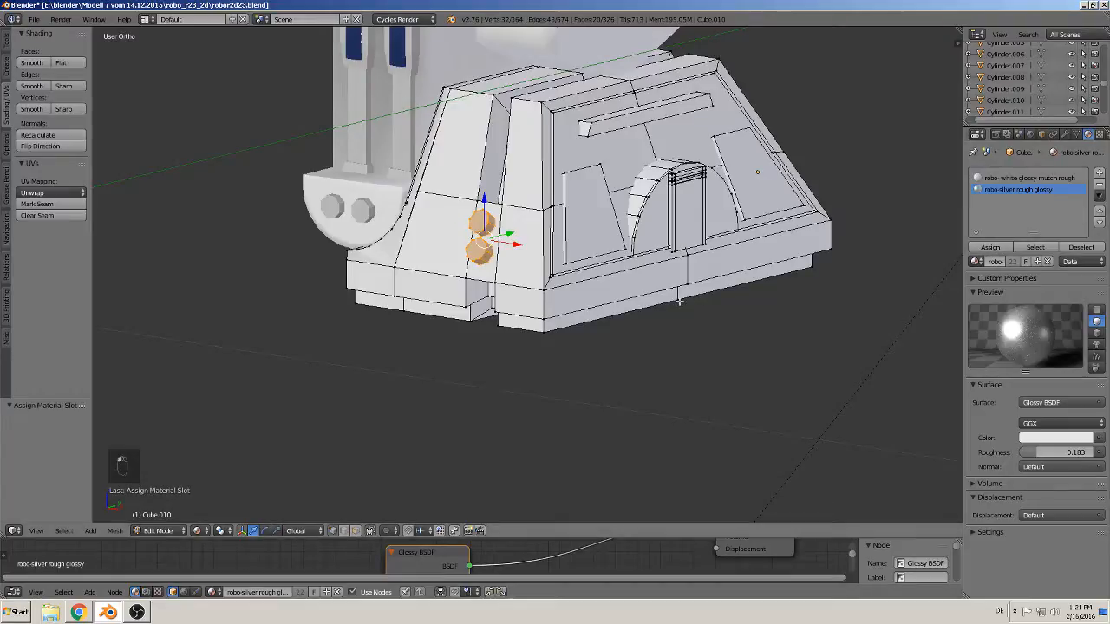
pyautogui.press('Tab')
pyautogui.press('a')
pyautogui.press('a')
# Examine the leg, foot and cable studs beside the reference images from the front, at an angle, from above and from below
pyautogui.press('KP_1')
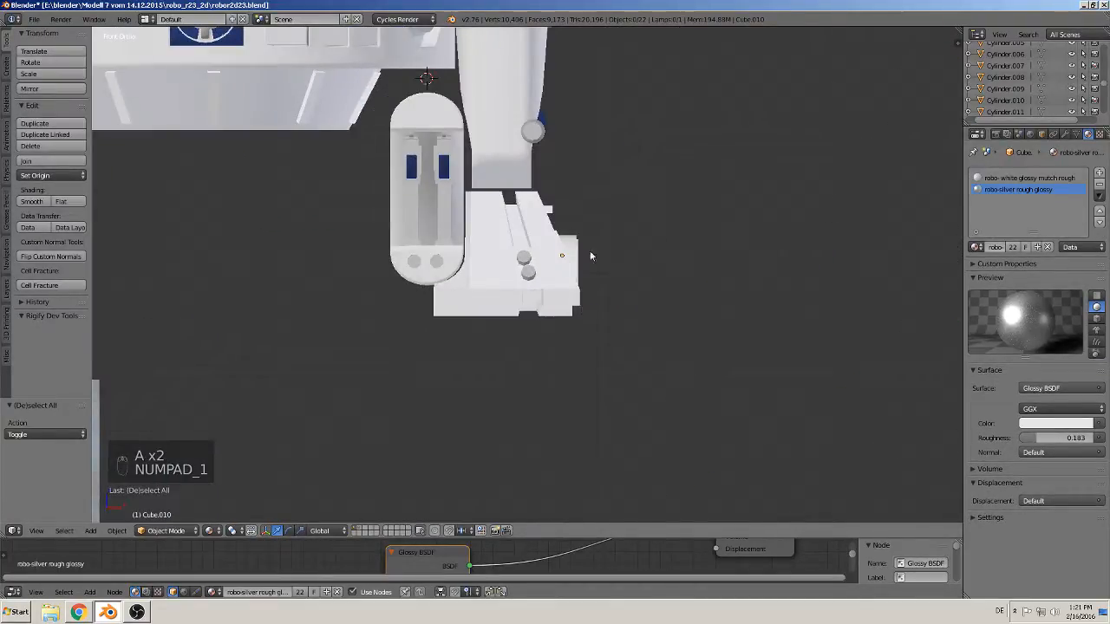
pyautogui.scroll(-5, 590, 251)
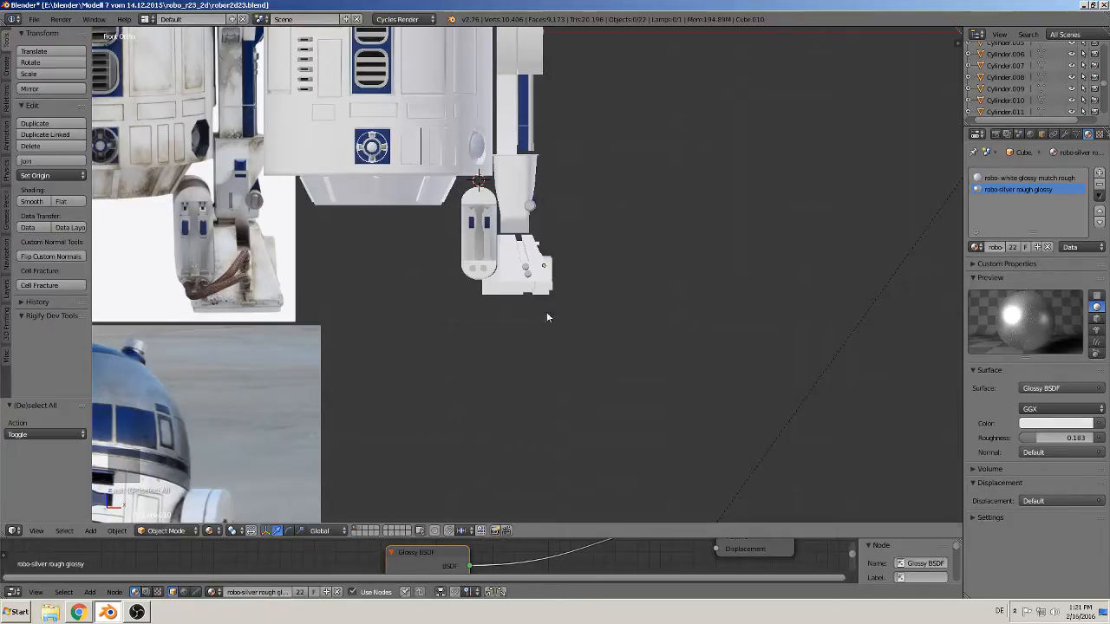
pyautogui.moveTo(750, 261); pyautogui.dragTo(642, 296, button='middle')
pyautogui.scroll(2, 627, 286)
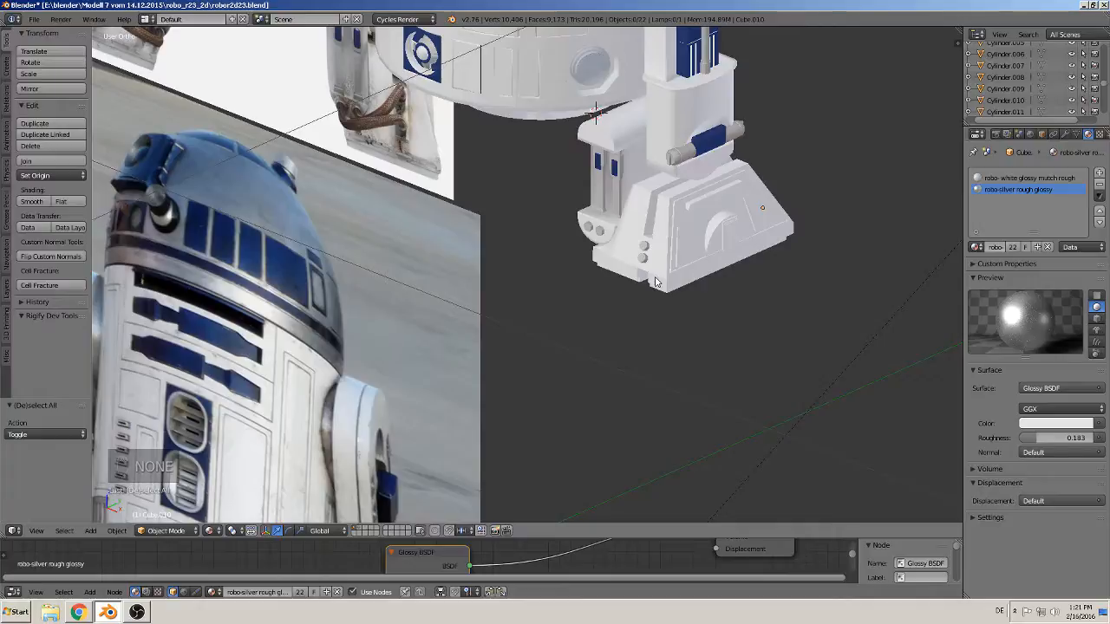
pyautogui.press('KP_7')
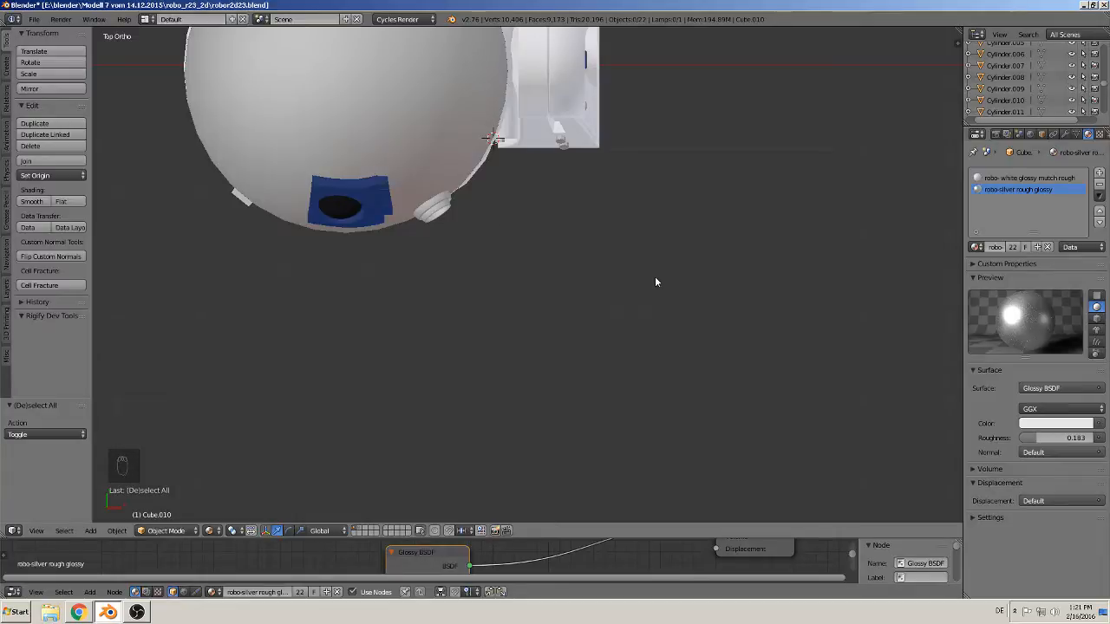
pyautogui.press('ctrl+KP_7')
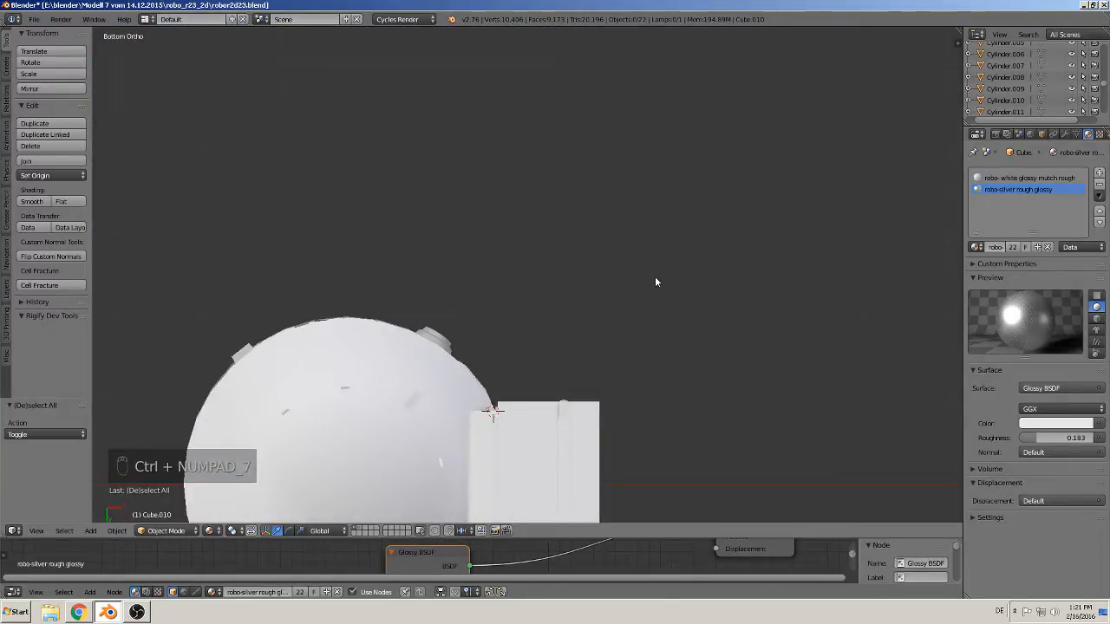
pyautogui.scroll(-4, 547, 451)
pyautogui.scroll(5, 543, 399)
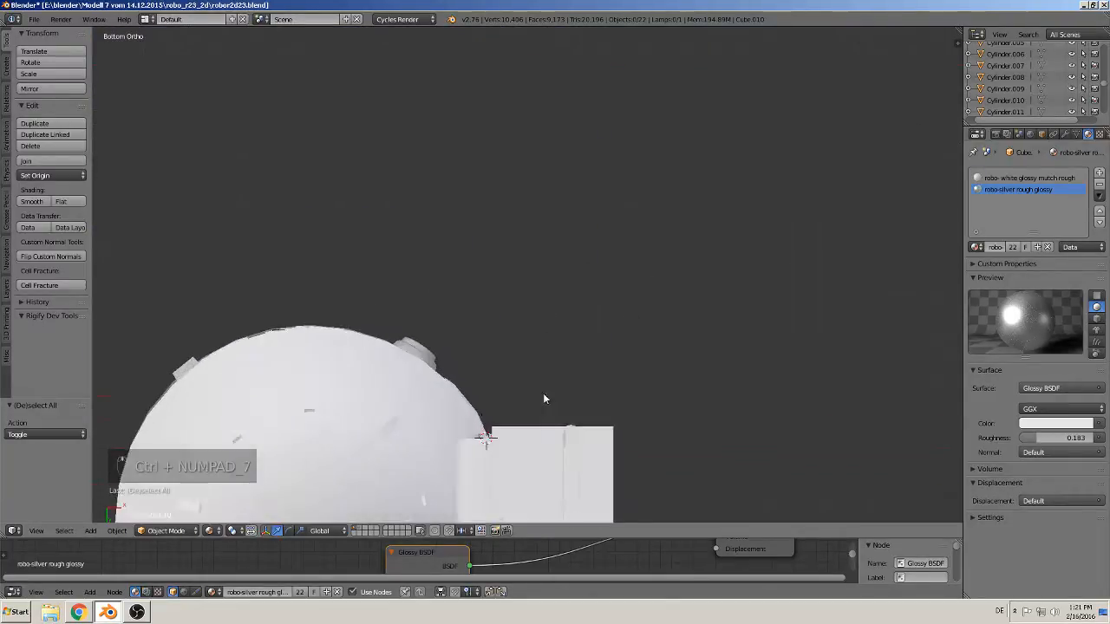
pyautogui.moveTo(543, 399); pyautogui.dragTo(559, 447, button='middle')
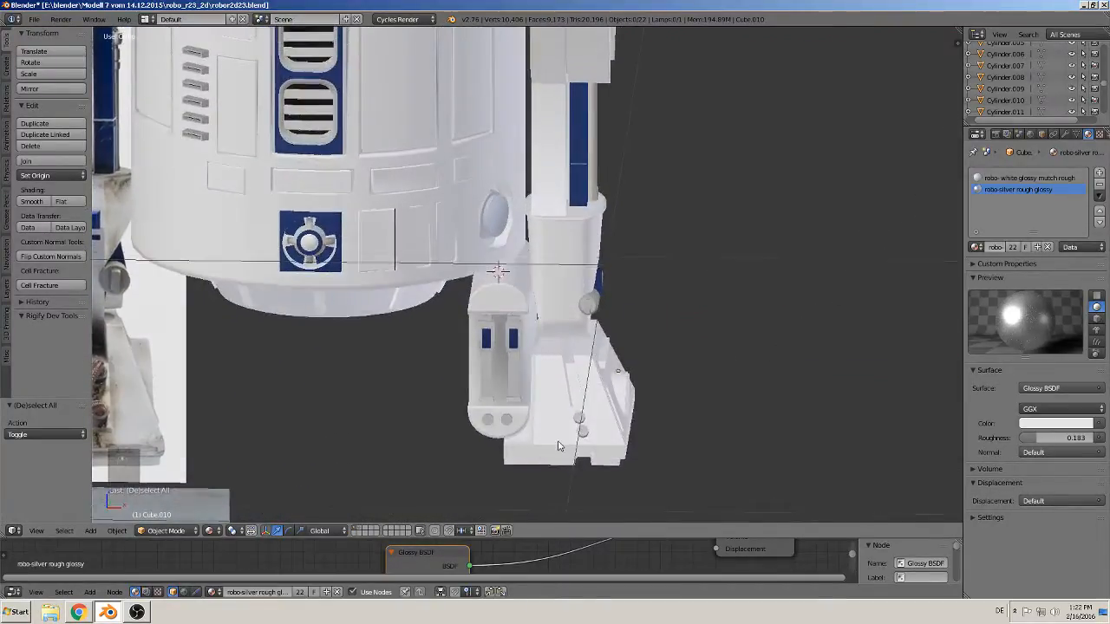
# Place the 3D cursor on the housing's left stud in front view and add a Bezier curve there
pyautogui.press('KP_1')
pyautogui.scroll(3, 529, 458)
pyautogui.keyDown('shift'); pyautogui.moveTo(465, 508); pyautogui.dragTo(545, 271, button='middle'); pyautogui.keyUp('shift')
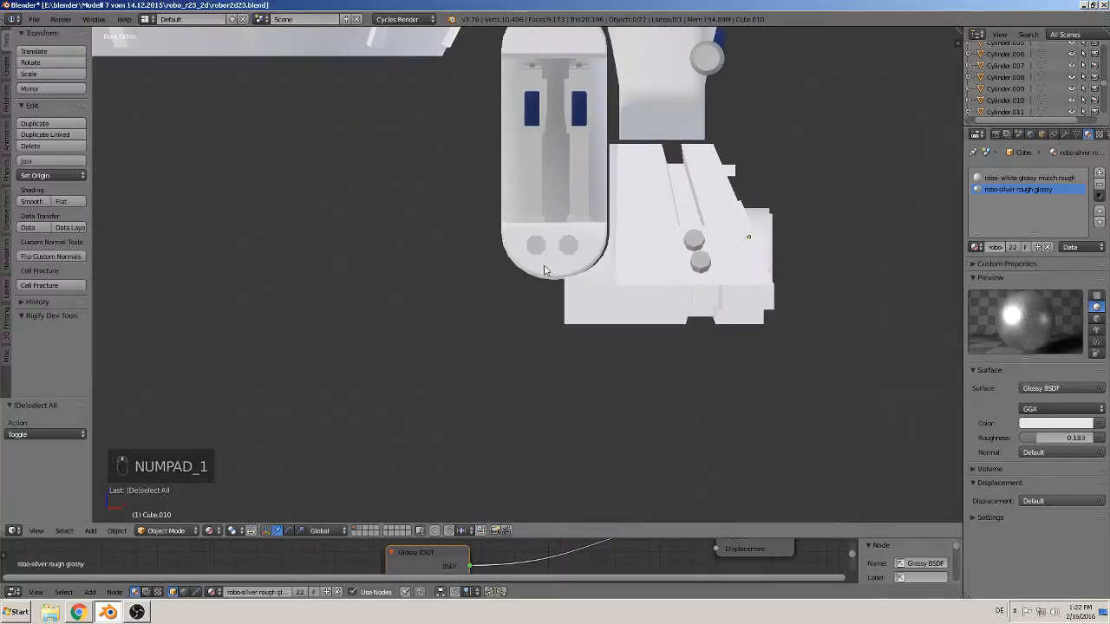
pyautogui.scroll(7, 536, 260)
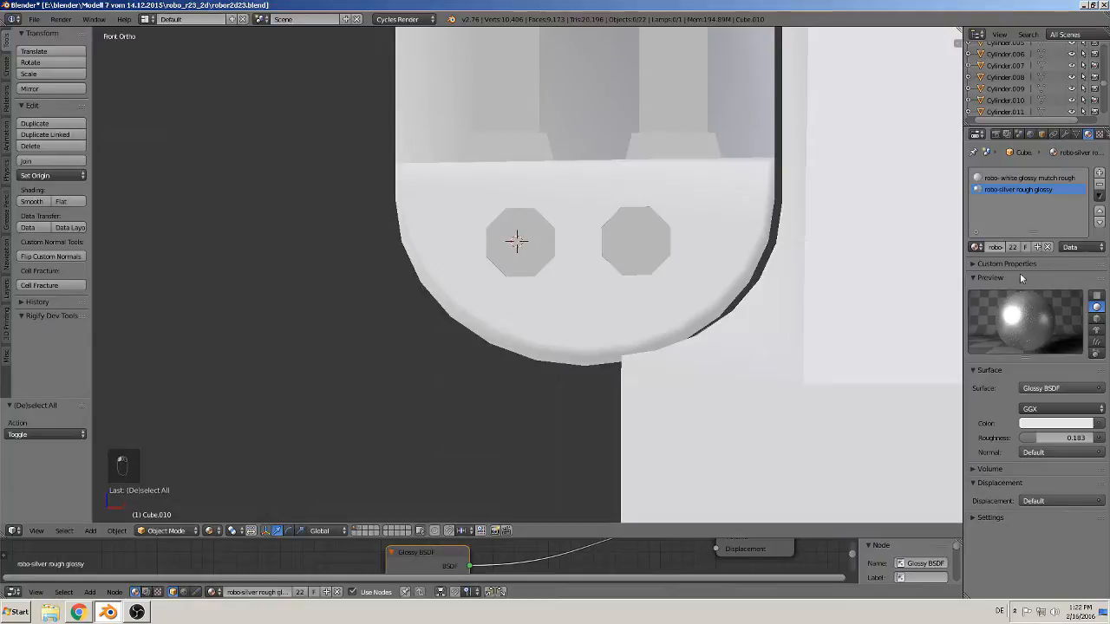
pyautogui.click(92, 531)
pyautogui.moveTo(107, 506)
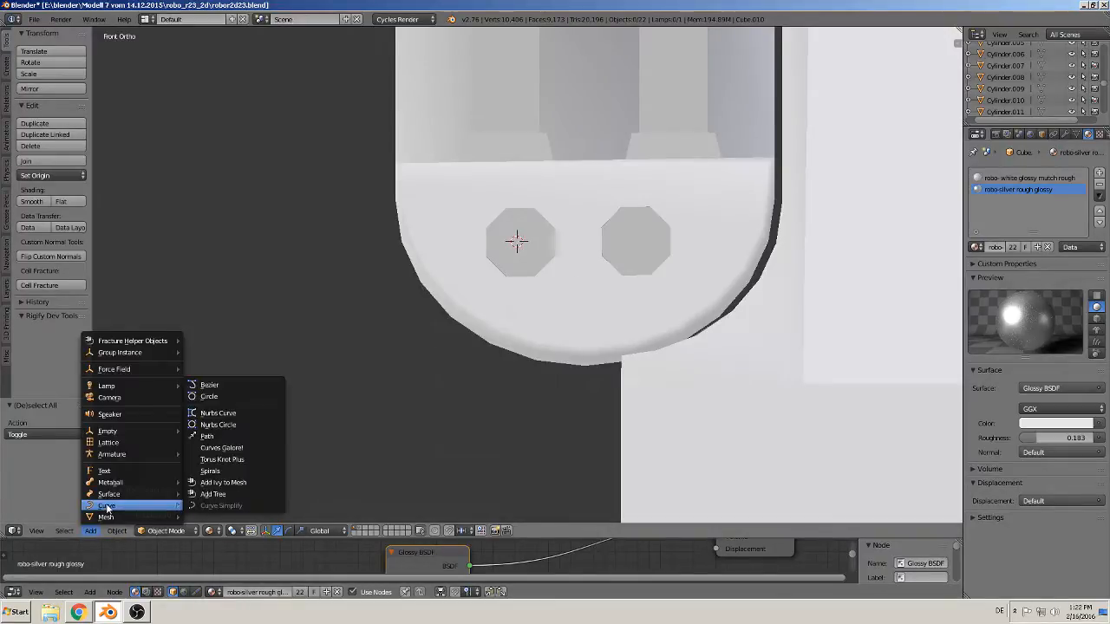
pyautogui.click(208, 385)
pyautogui.scroll(-4, 325, 437)
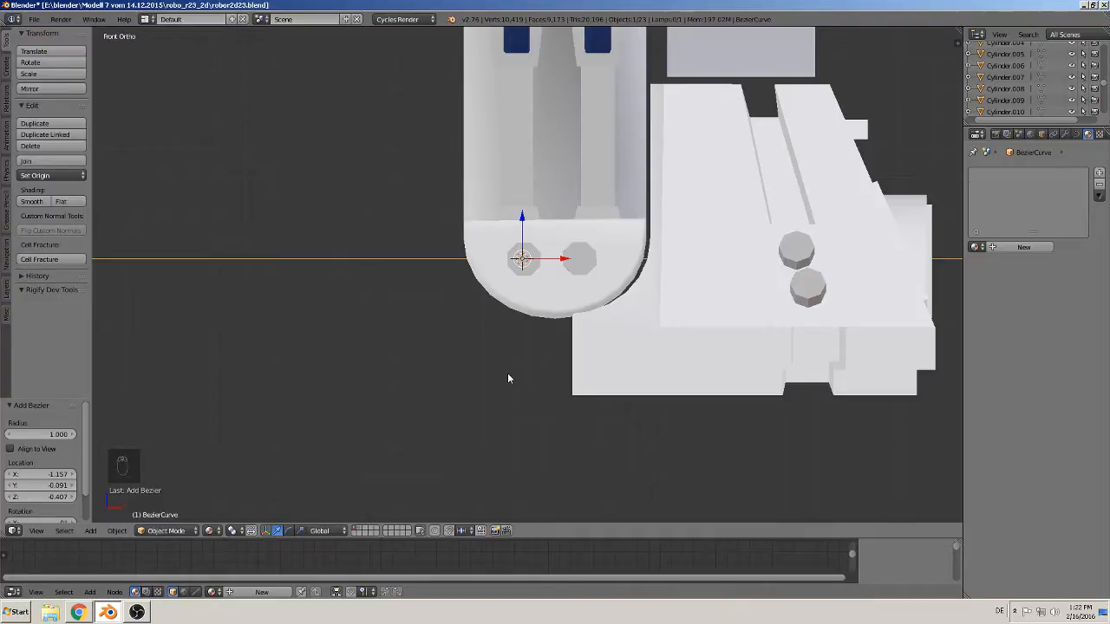
# Rotate the Bezier curve 90° about the X axis and scale it down to about 0.016
pyautogui.write('rx90')
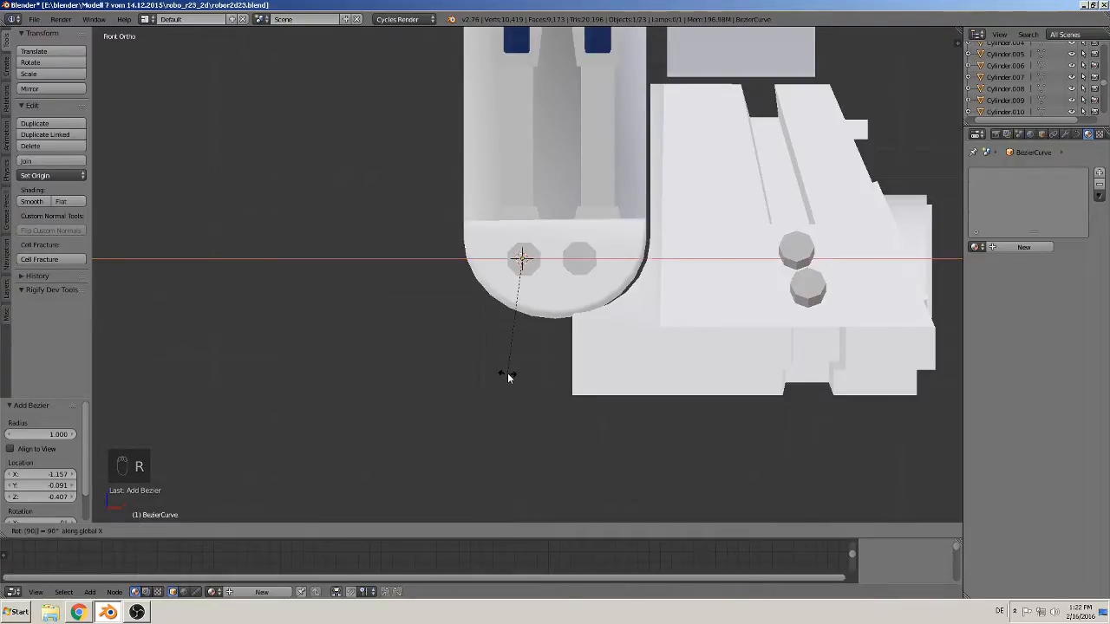
pyautogui.press('Return')
pyautogui.press('s')
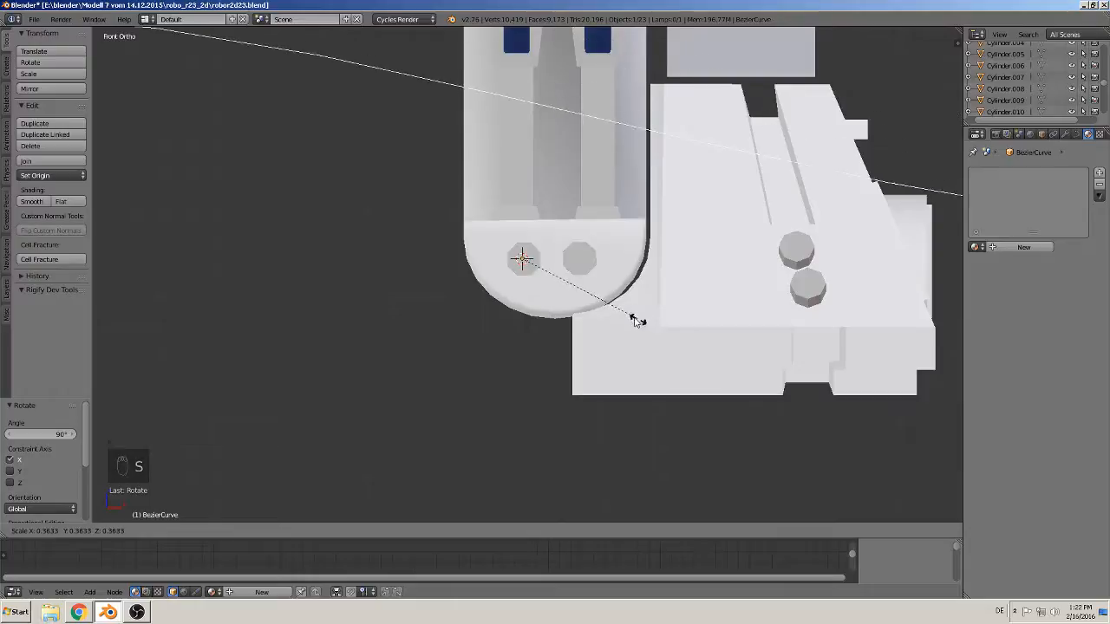
pyautogui.click(524, 262)
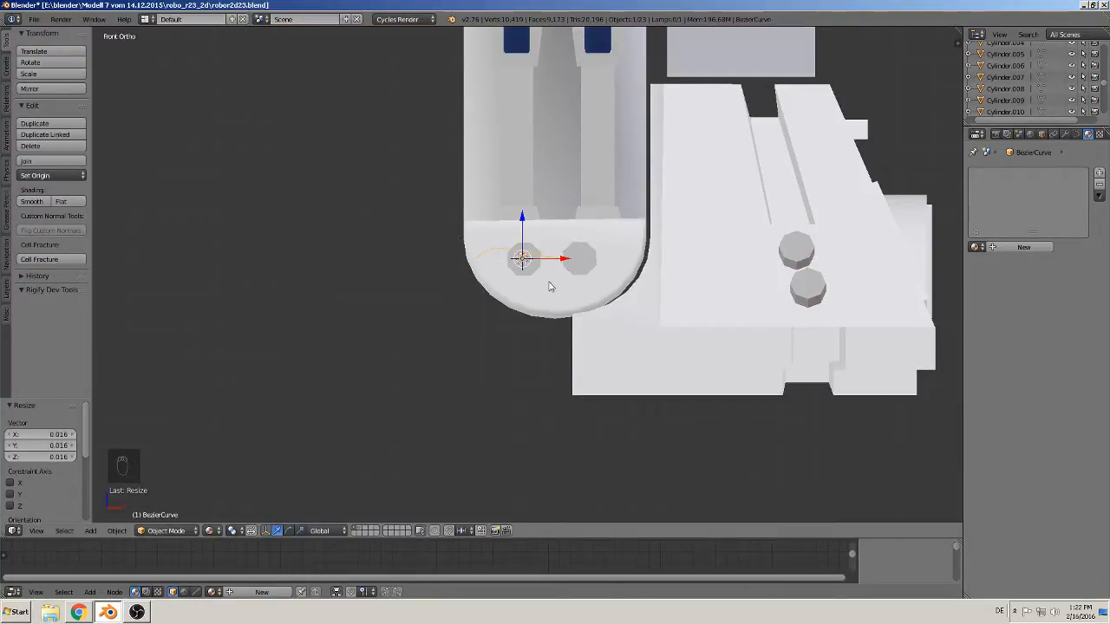
# Move the curve's end points onto the foot's lower stud and the housing's left stud in front view
pyautogui.moveTo(549, 286); pyautogui.dragTo(388, 408, button='middle')
pyautogui.press('KP_1')
pyautogui.scroll(3, 364, 344)
pyautogui.press('Tab')
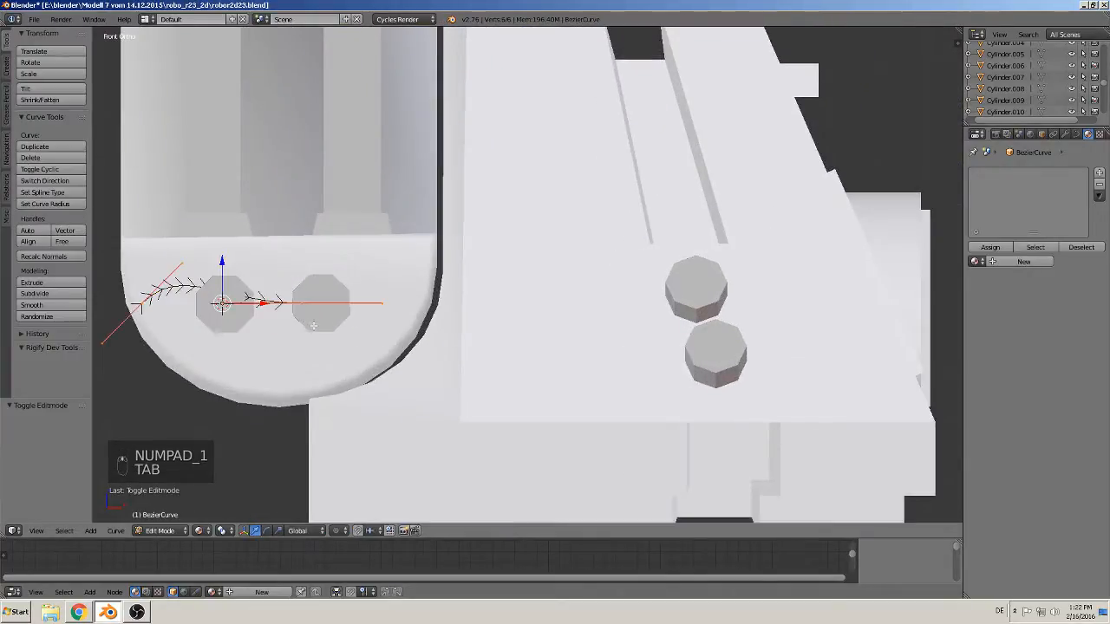
pyautogui.rightClick(302, 302)
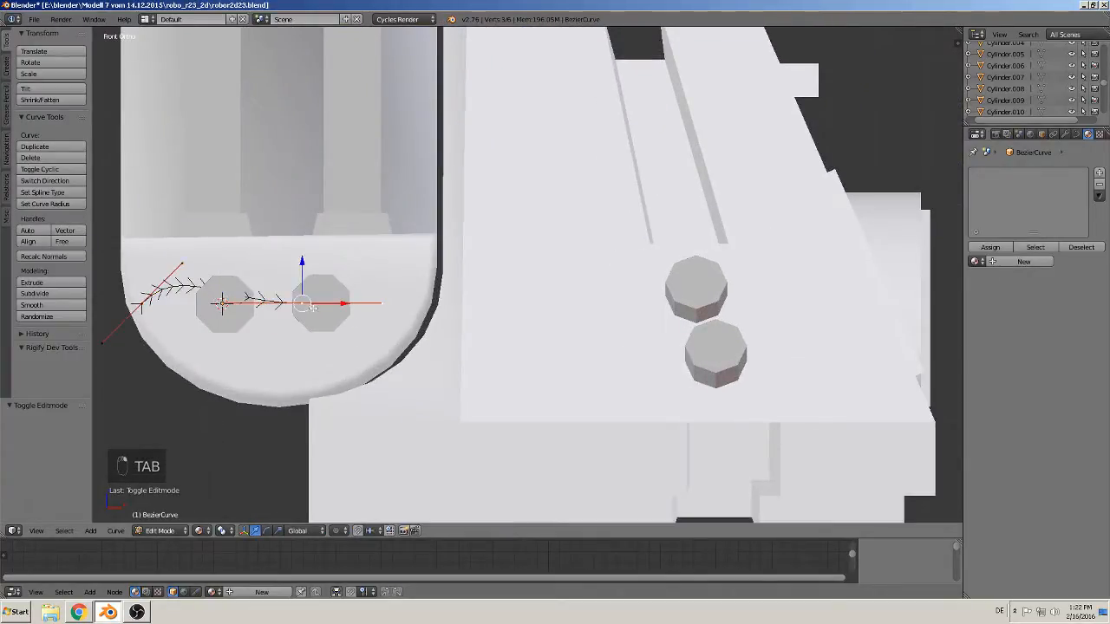
pyautogui.press('g')
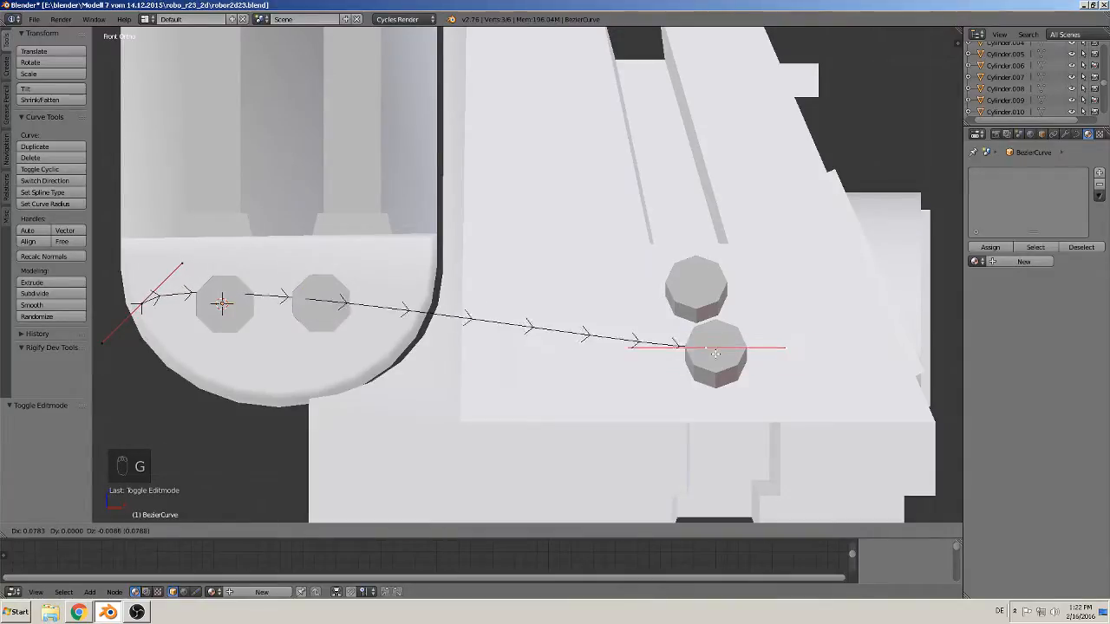
pyautogui.click(719, 352)
pyautogui.rightClick(142, 307)
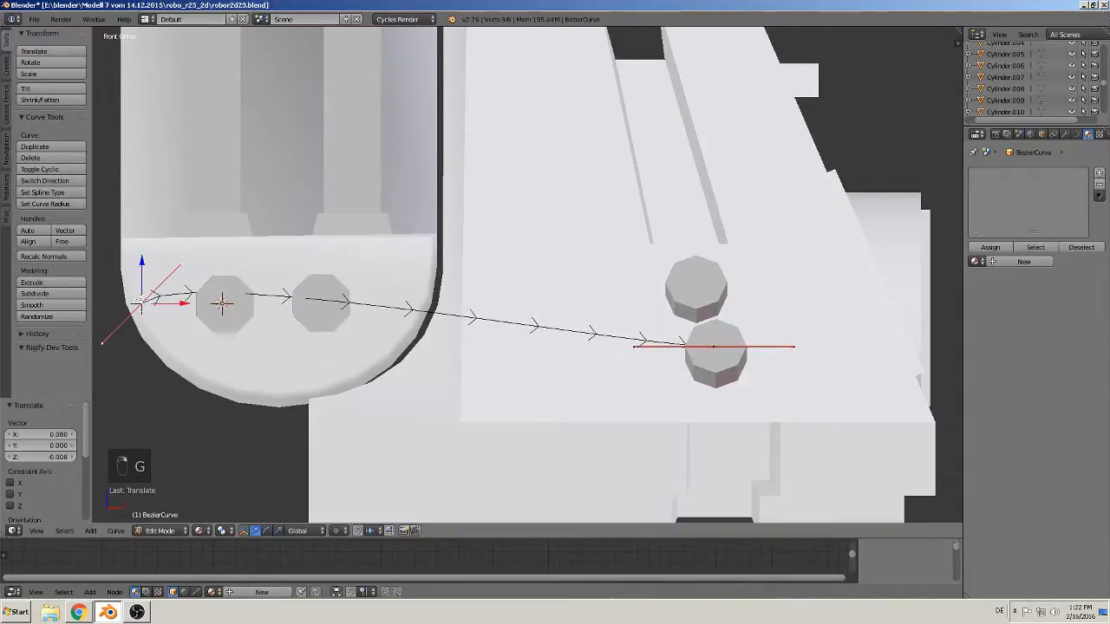
pyautogui.press('g')
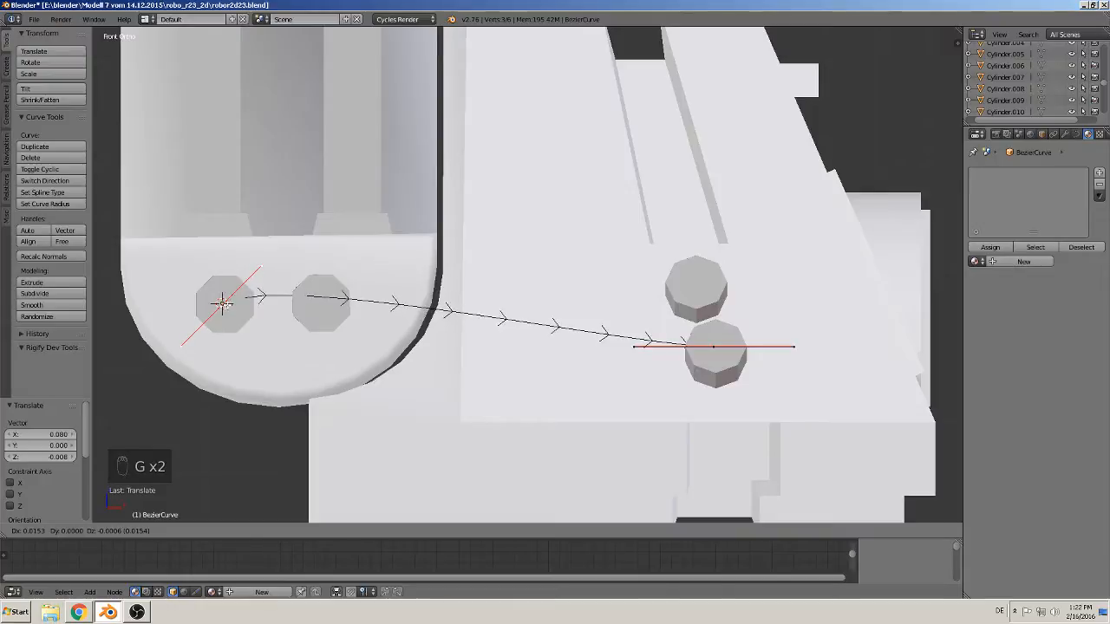
pyautogui.click(223, 303)
# Pull the curve handle at the foot's lower stud outward by about 0.070 in the negative Y direction
pyautogui.moveTo(375, 444); pyautogui.dragTo(644, 222, button='middle')
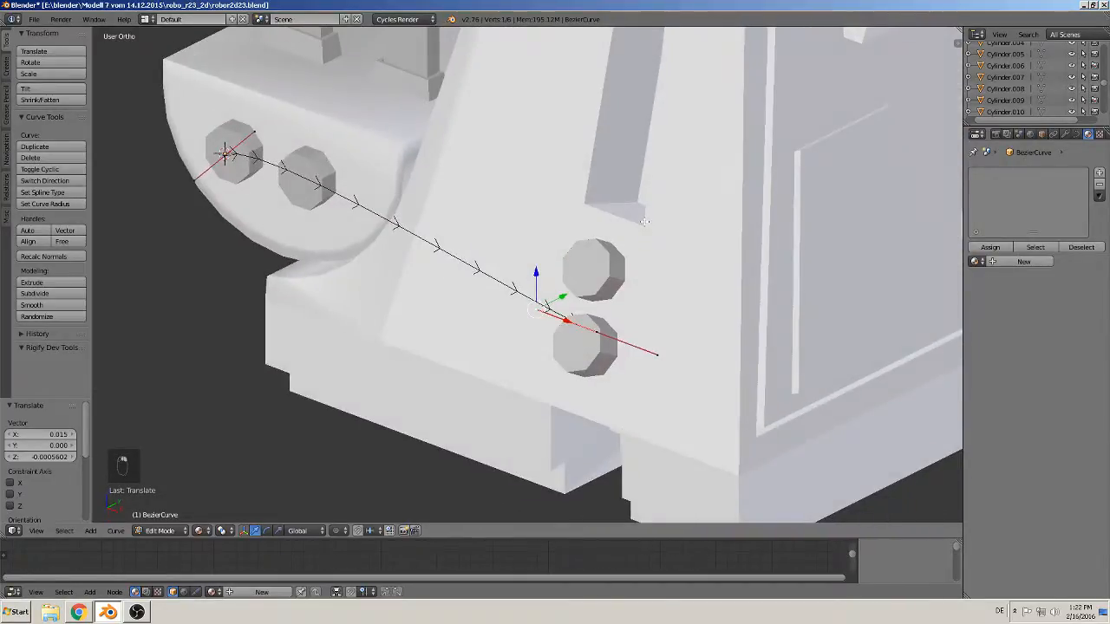
pyautogui.scroll(1, 625, 307)
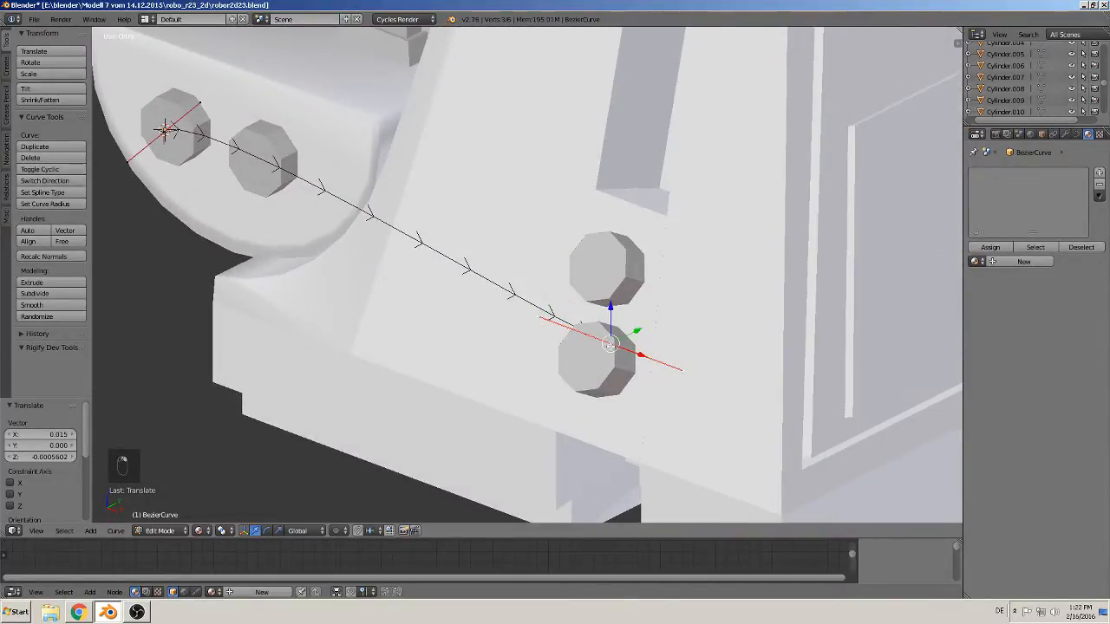
pyautogui.press('g')
pyautogui.click(601, 330)
pyautogui.rightClick(530, 316)
pyautogui.moveTo(530, 318); pyautogui.dragTo(508, 353, button='middle')
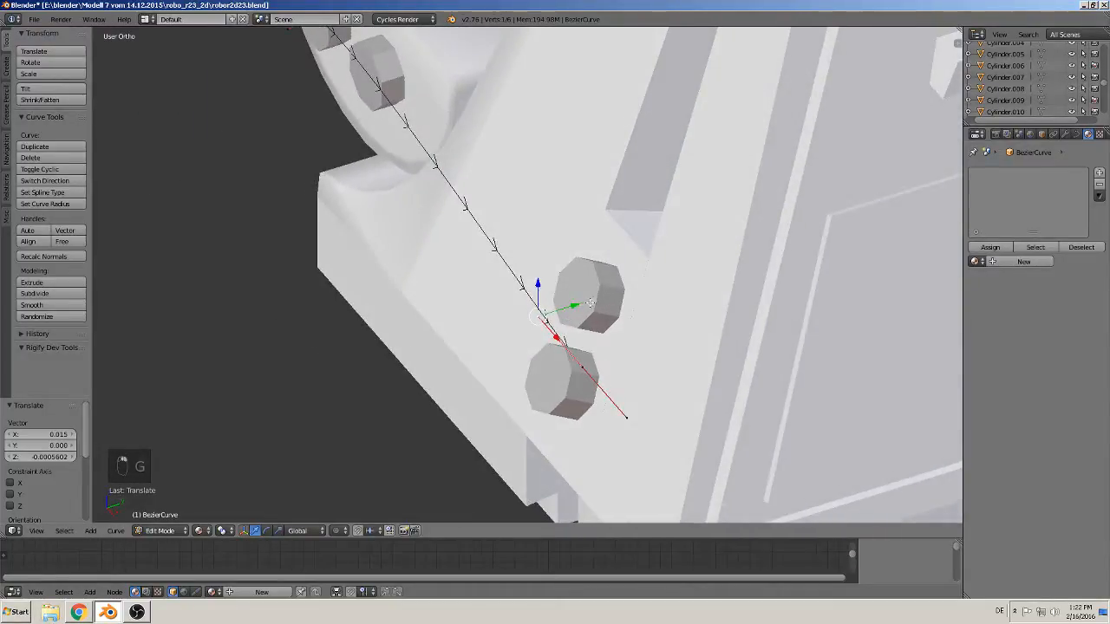
pyautogui.moveTo(569, 305); pyautogui.dragTo(153, 356)
pyautogui.click(152, 356)
# Pull the curve handle at the housing's left stud outward, about -0.010 in X and -0.043 in Y
pyautogui.moveTo(242, 346); pyautogui.dragTo(403, 287, button='middle')
pyautogui.rightClick(500, 85)
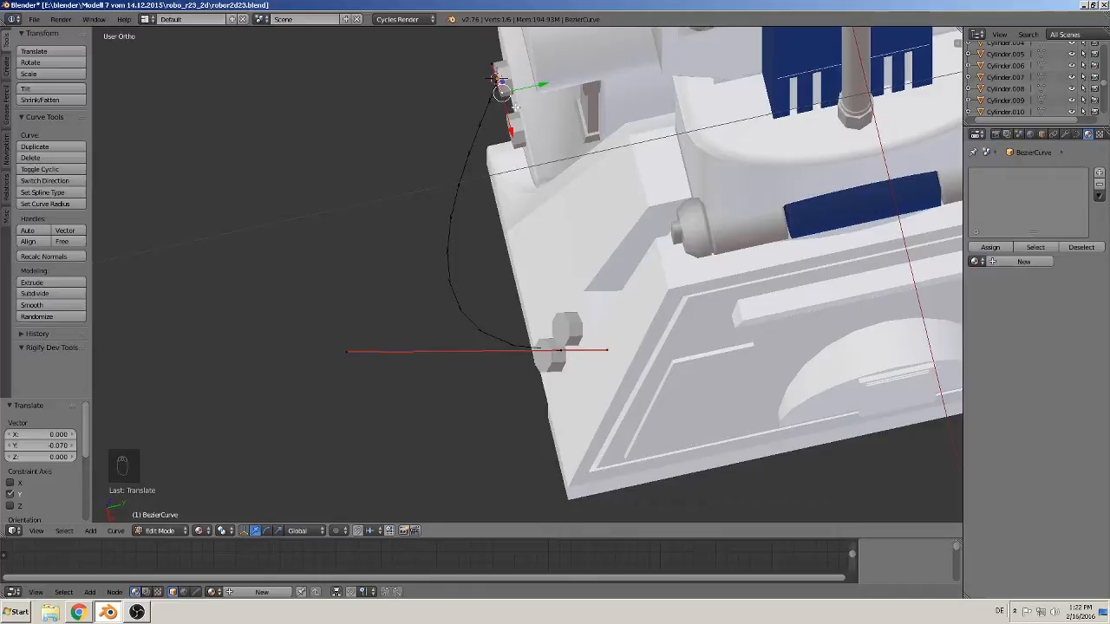
pyautogui.press('g')
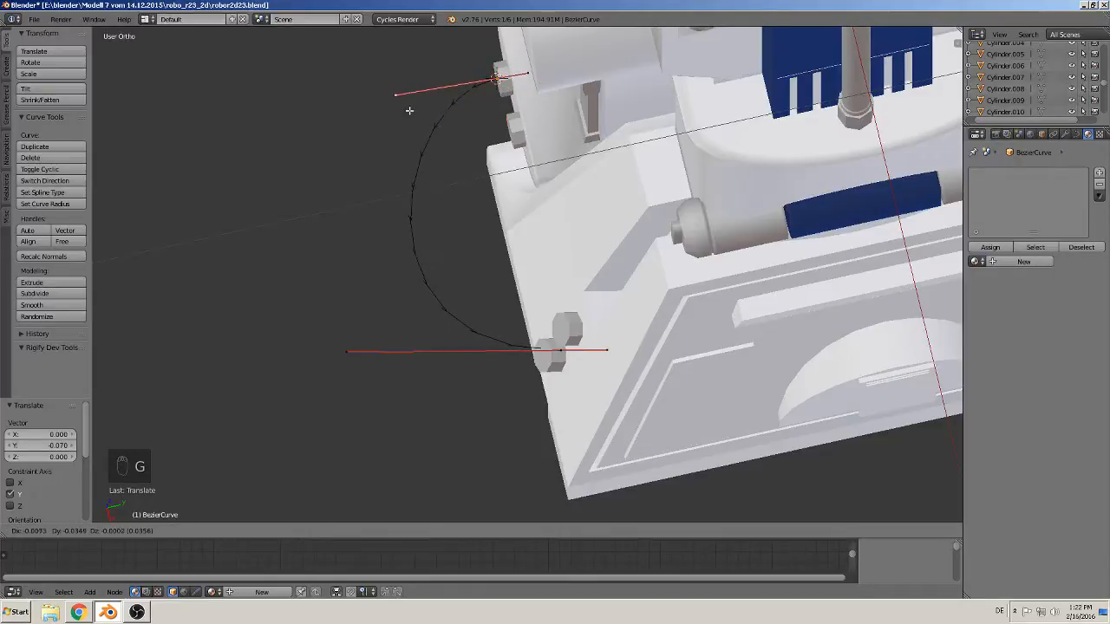
pyautogui.click(379, 108)
# Check the curve's arc against the reference cables, leave curve editing and set its fill mode to Full
pyautogui.moveTo(409, 156); pyautogui.dragTo(528, 117, button='middle')
pyautogui.scroll(-7, 460, 278)
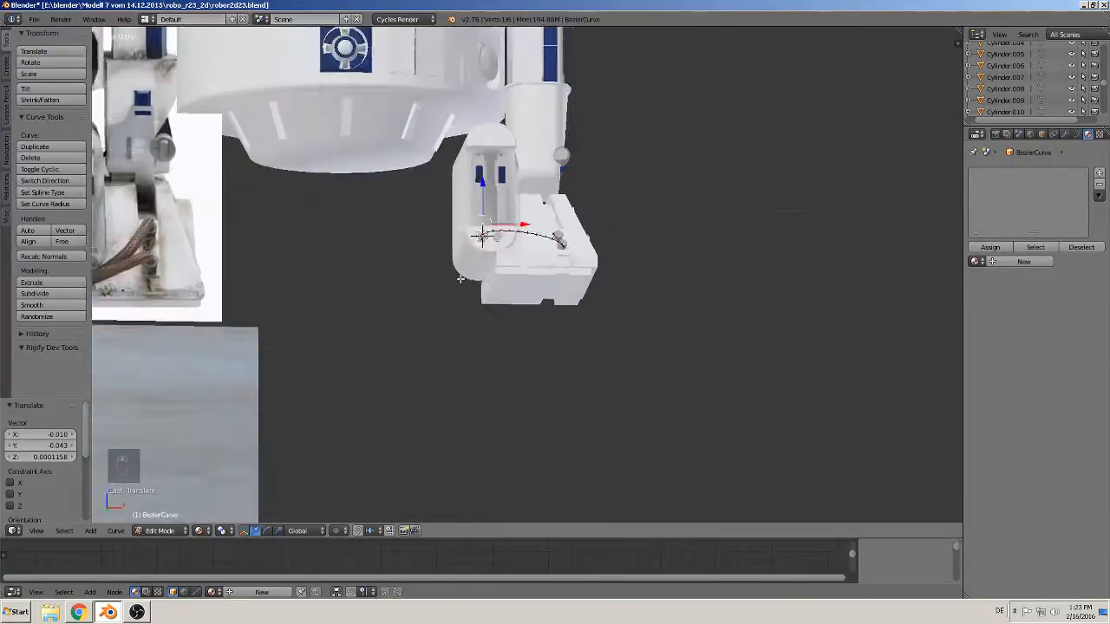
pyautogui.moveTo(461, 278); pyautogui.dragTo(399, 310, button='middle')
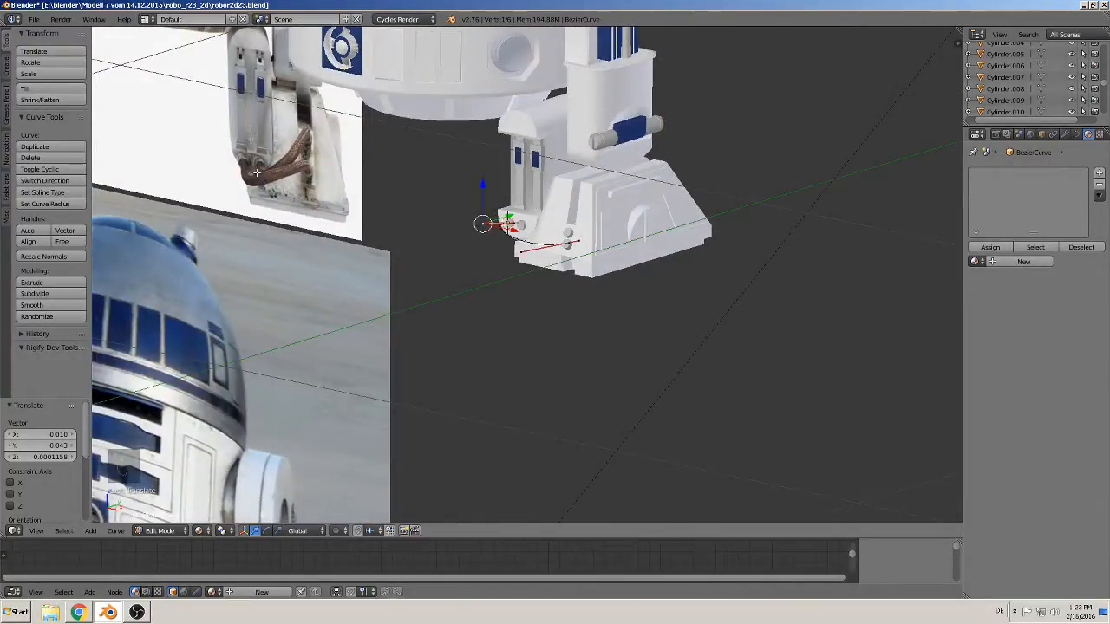
pyautogui.moveTo(531, 262); pyautogui.dragTo(566, 313, button='middle')
pyautogui.scroll(4, 499, 313)
pyautogui.moveTo(506, 352); pyautogui.dragTo(624, 293, button='middle')
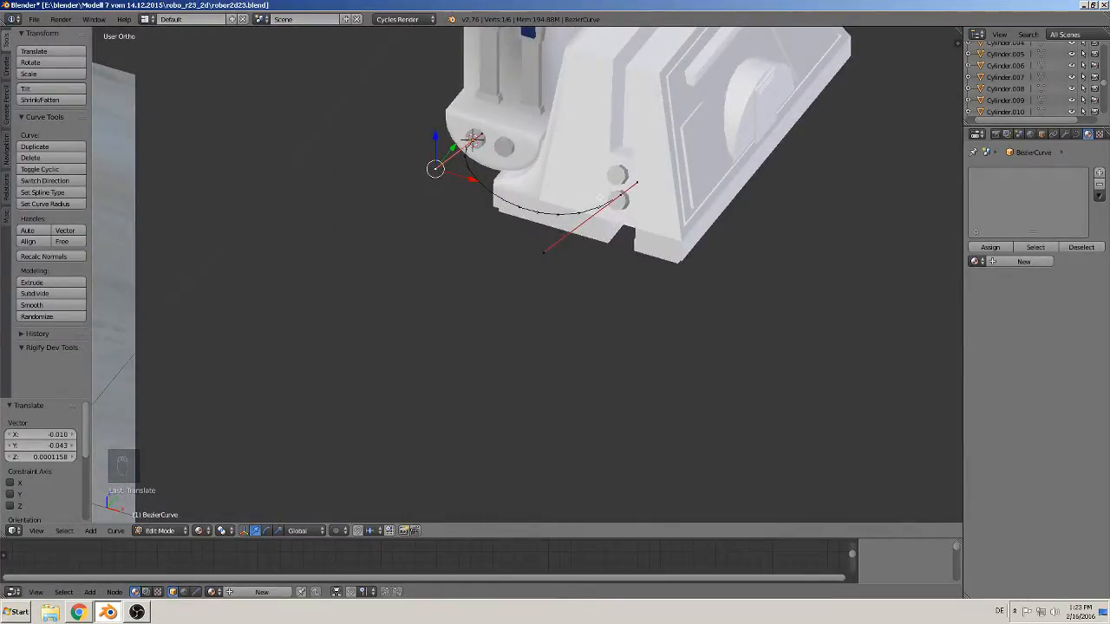
pyautogui.press('Tab')
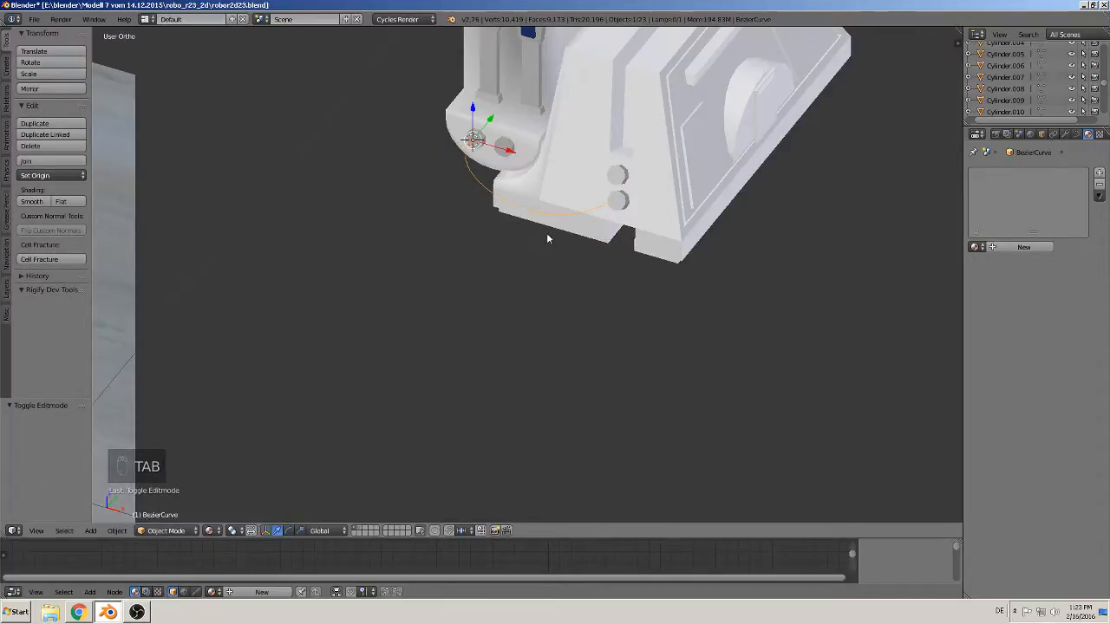
pyautogui.keyDown('shift'); pyautogui.moveTo(547, 238); pyautogui.dragTo(495, 329, button='middle'); pyautogui.keyUp('shift')
pyautogui.scroll(2, 494, 329)
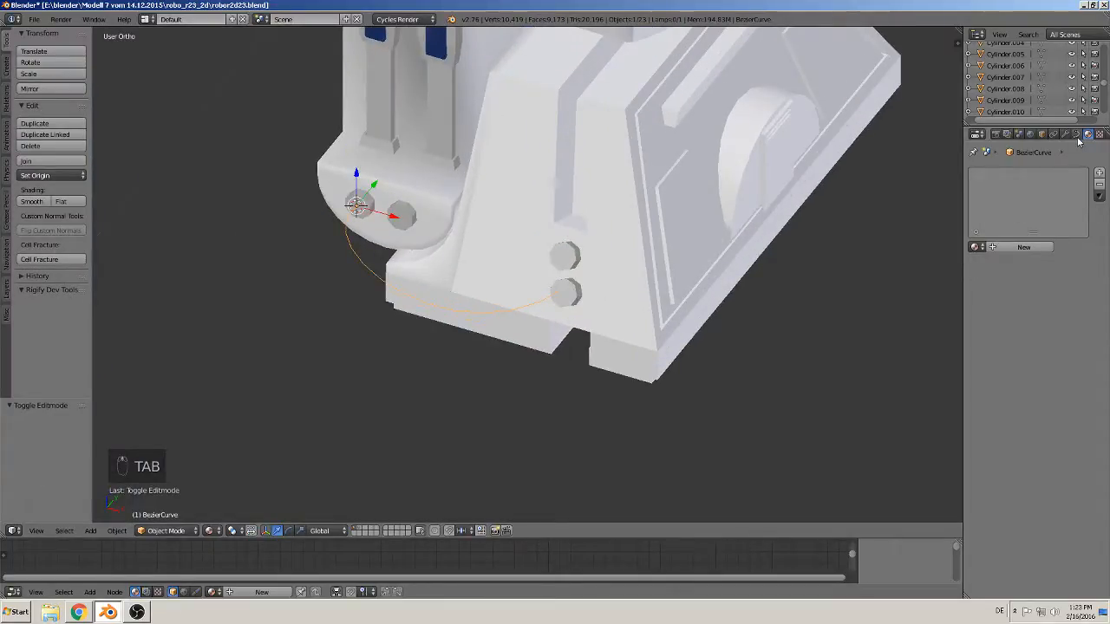
pyautogui.click(1076, 135)
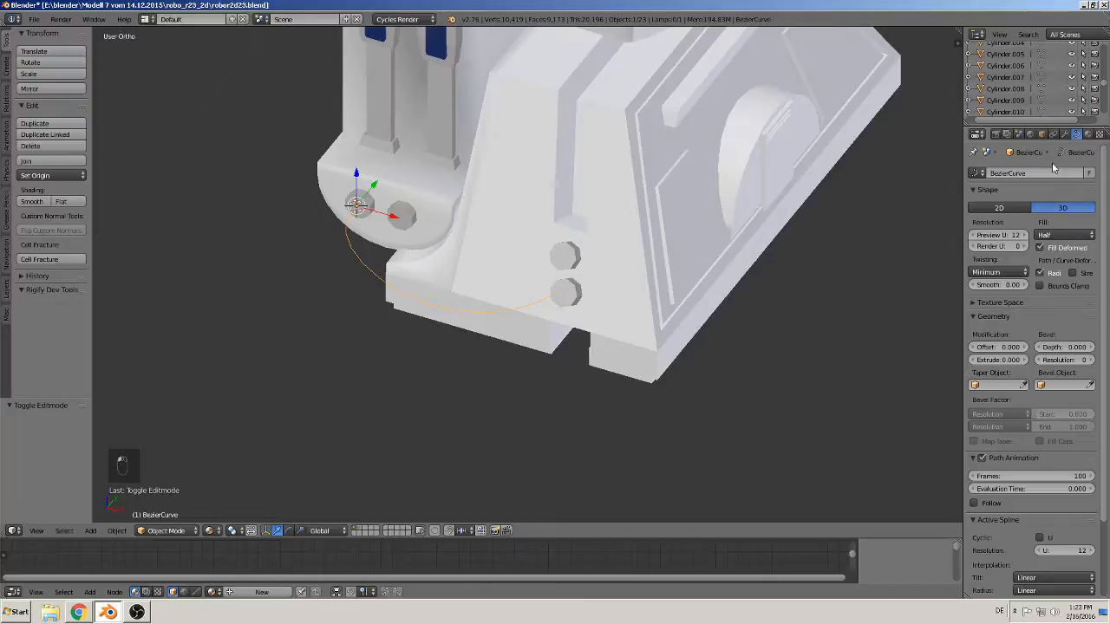
pyautogui.click(1048, 235)
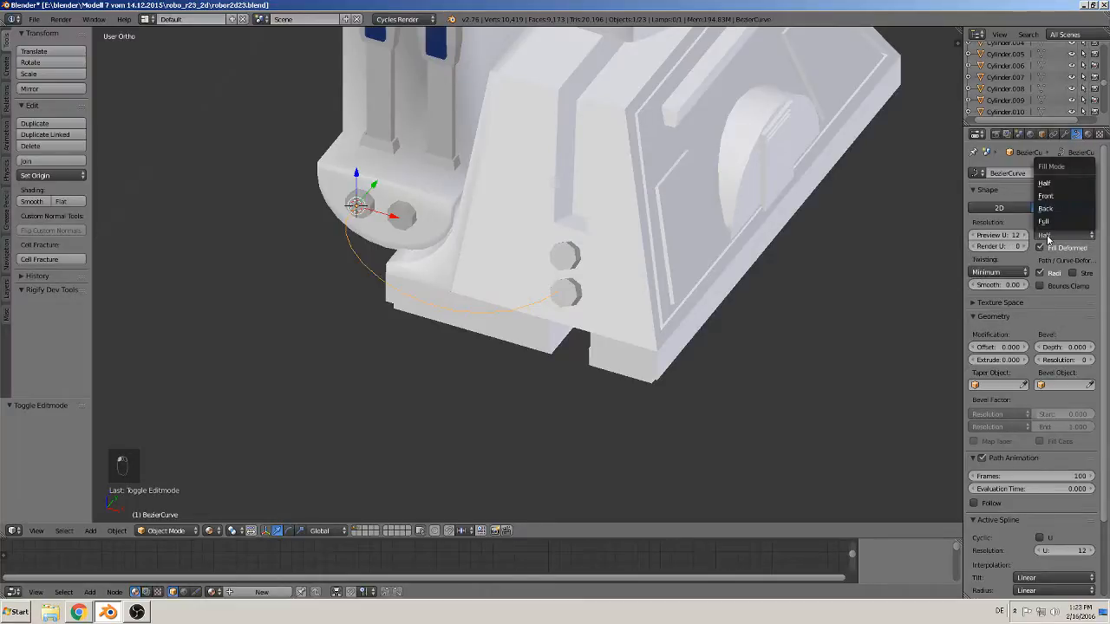
pyautogui.click(1056, 228)
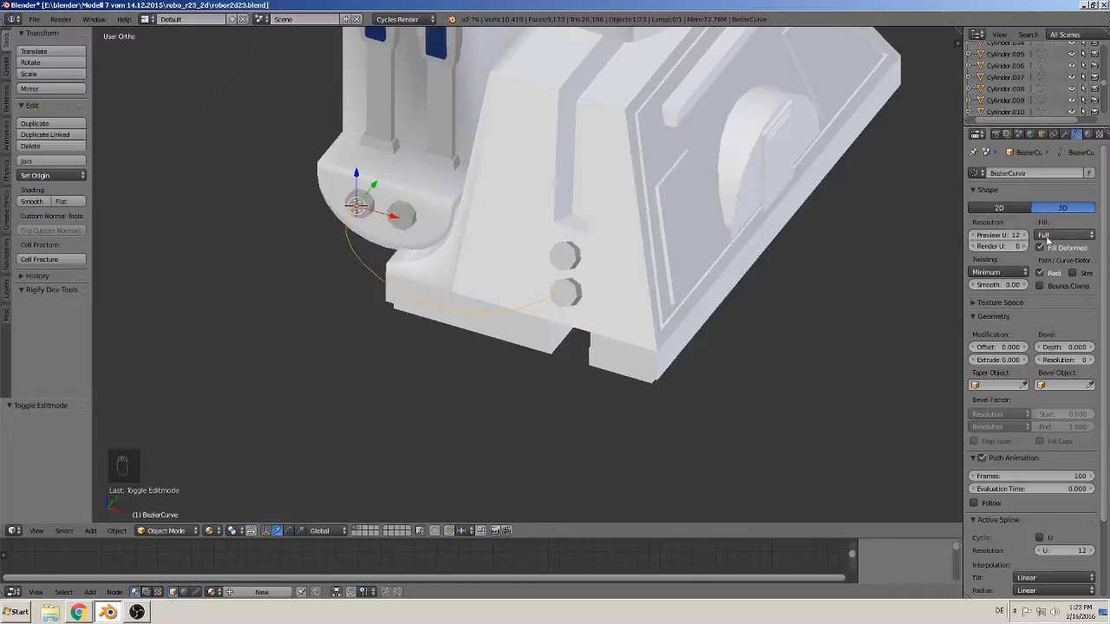
# Thicken the curve into a tube with a bevel depth of 0.195 and a bevel resolution of 4
pyautogui.scroll(2, 617, 396)
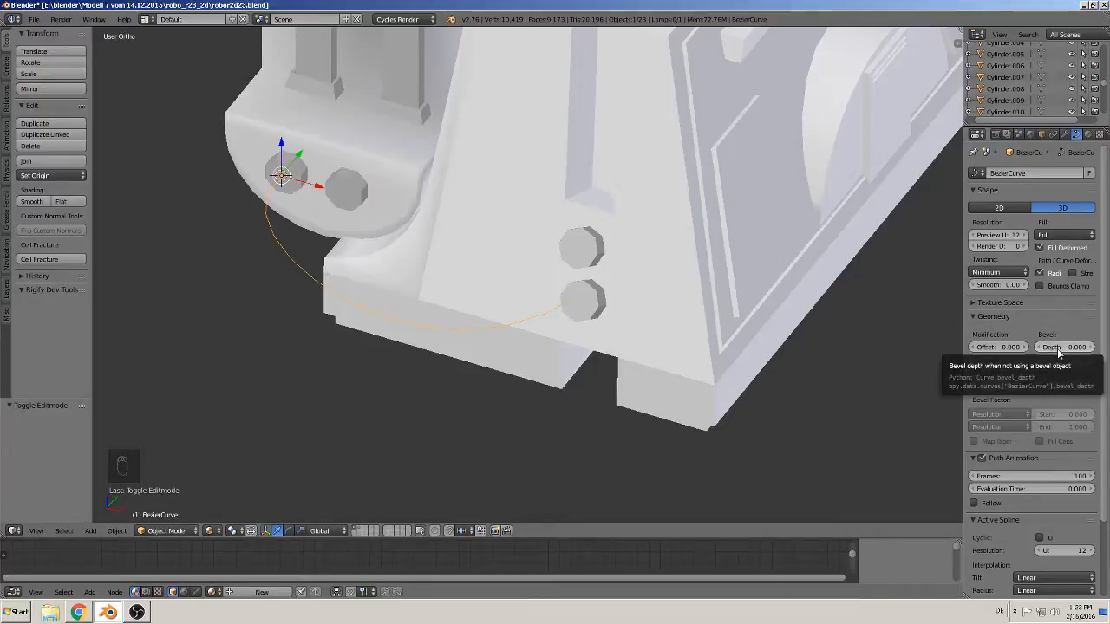
pyautogui.moveTo(1058, 351); pyautogui.dragTo(1101, 351)
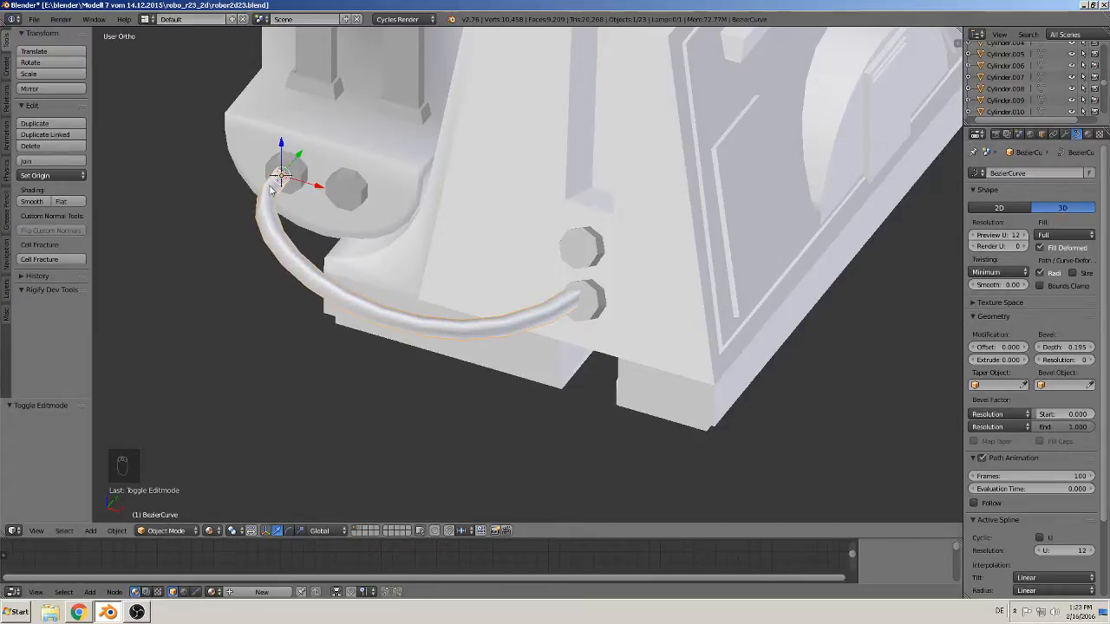
pyautogui.click(1092, 360)
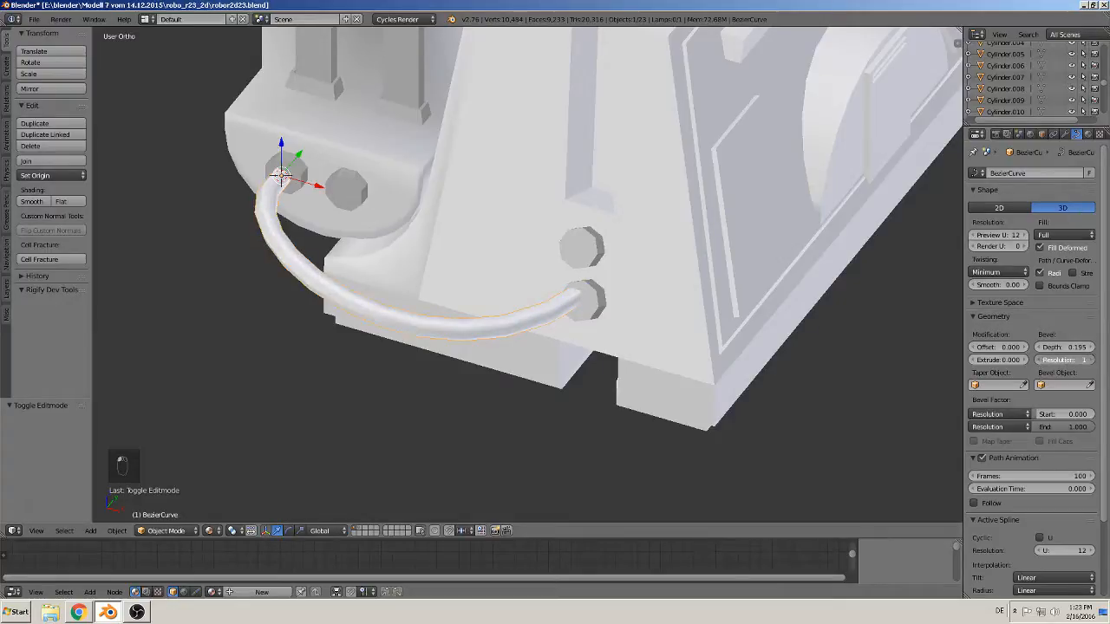
pyautogui.click(1093, 360)
pyautogui.click(1095, 360)
pyautogui.click(1094, 360)
pyautogui.click(1095, 360)
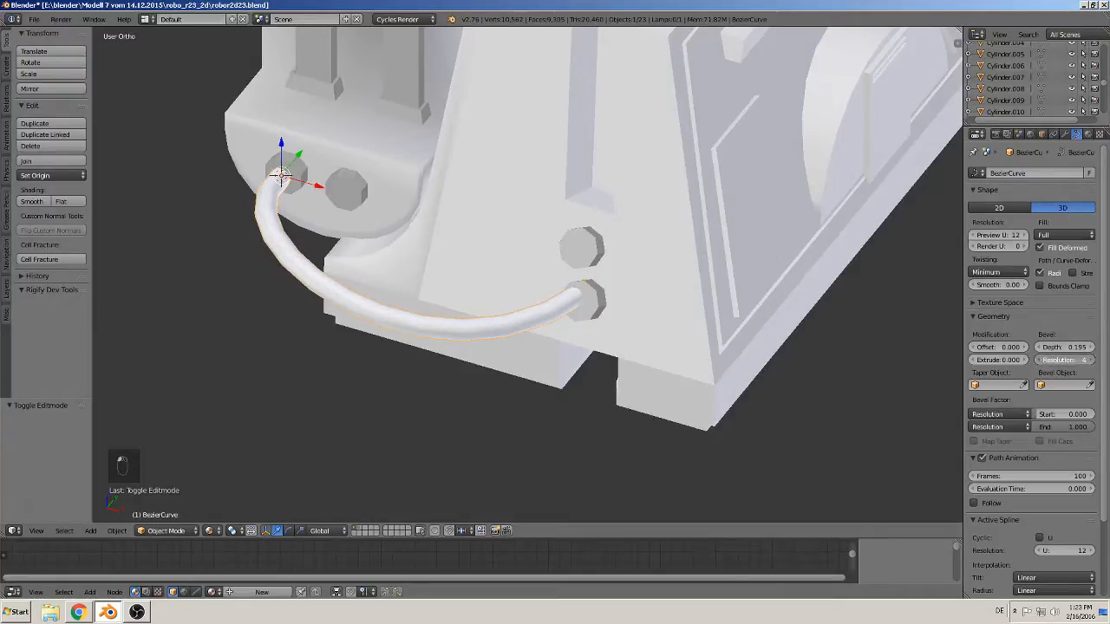
# Try a coarser tube by lowering the curve's bevel resolution to 1
pyautogui.moveTo(674, 404); pyautogui.dragTo(745, 365, button='middle')
pyautogui.scroll(2, 565, 405)
pyautogui.scroll(1, 746, 365)
pyautogui.click(1041, 362)
pyautogui.click(1042, 362)
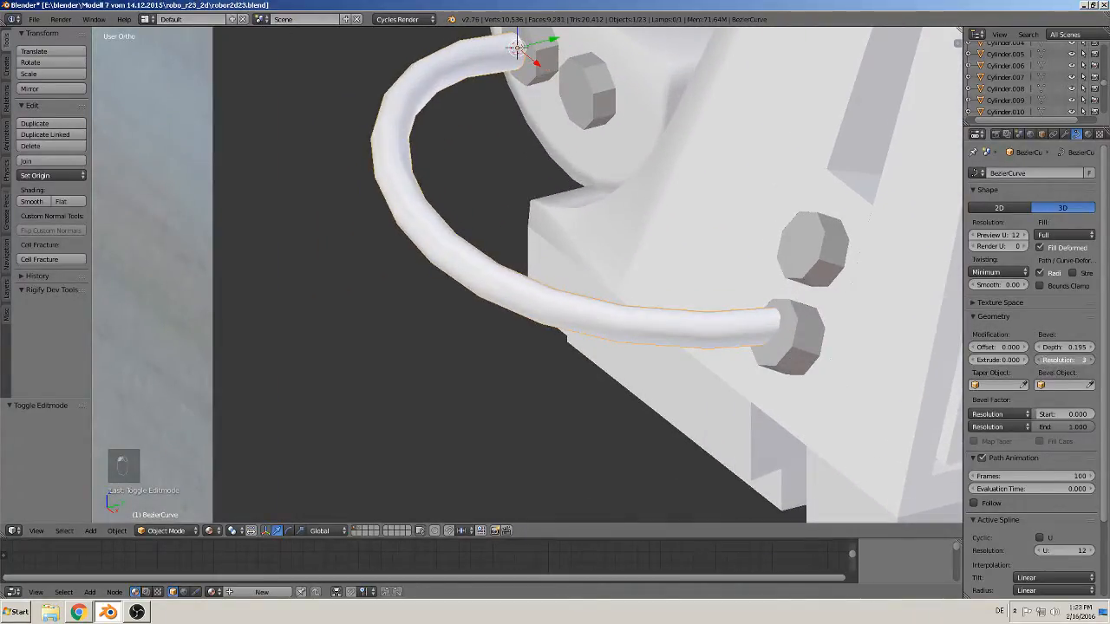
pyautogui.click(1041, 363)
pyautogui.click(1042, 362)
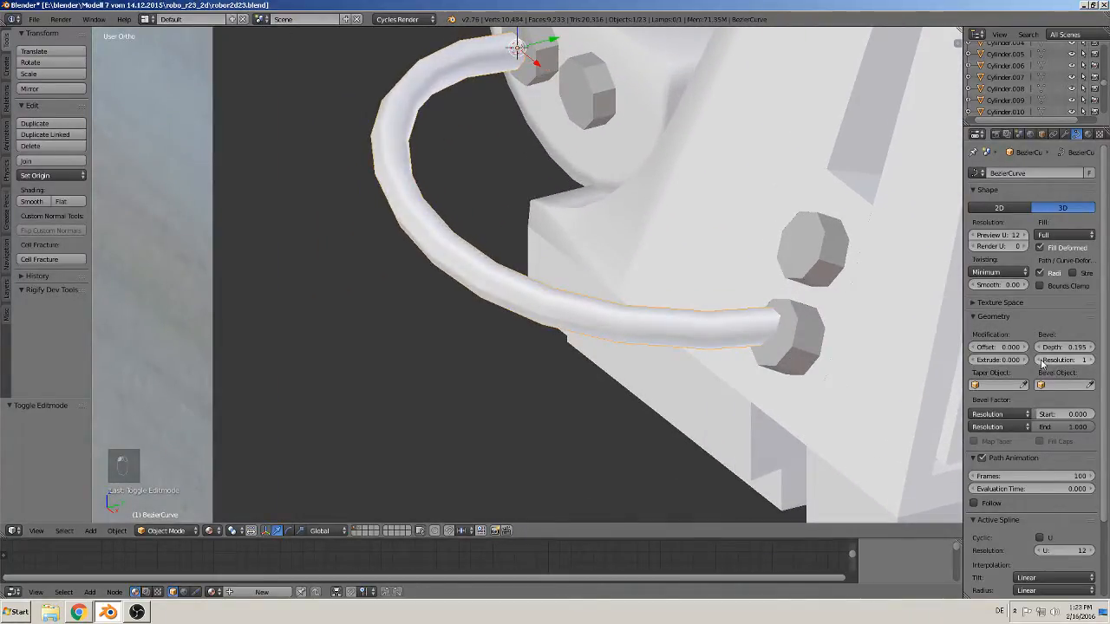
# Set the curve's twist smoothing to 0.87 and raise its bevel resolution to 4
pyautogui.click(1041, 273)
pyautogui.moveTo(998, 284); pyautogui.dragTo(1008, 284)
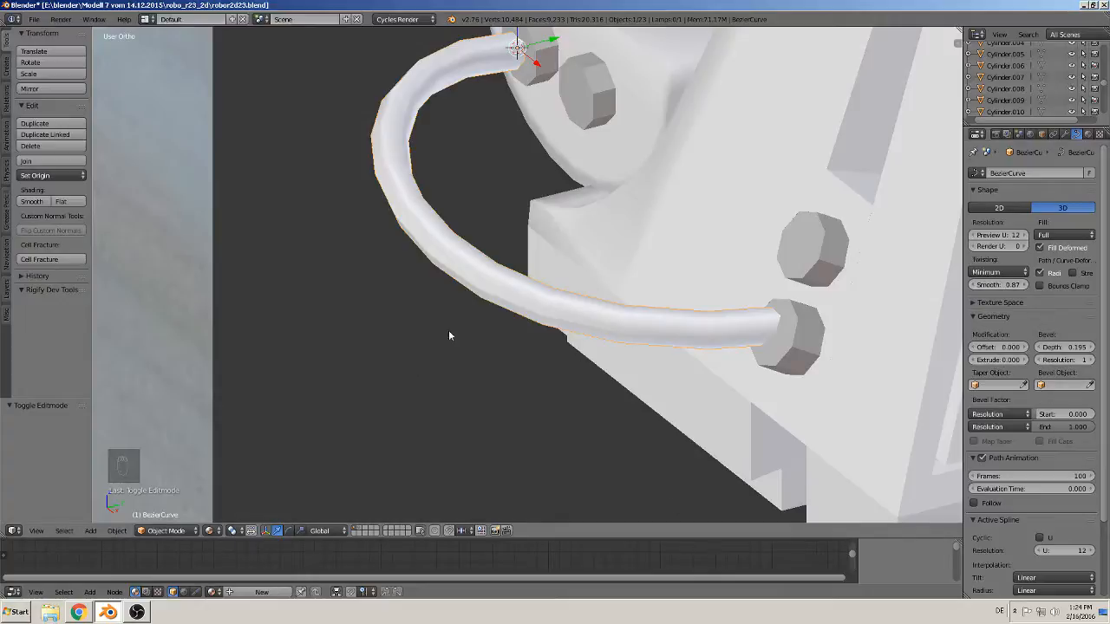
pyautogui.click(1091, 360)
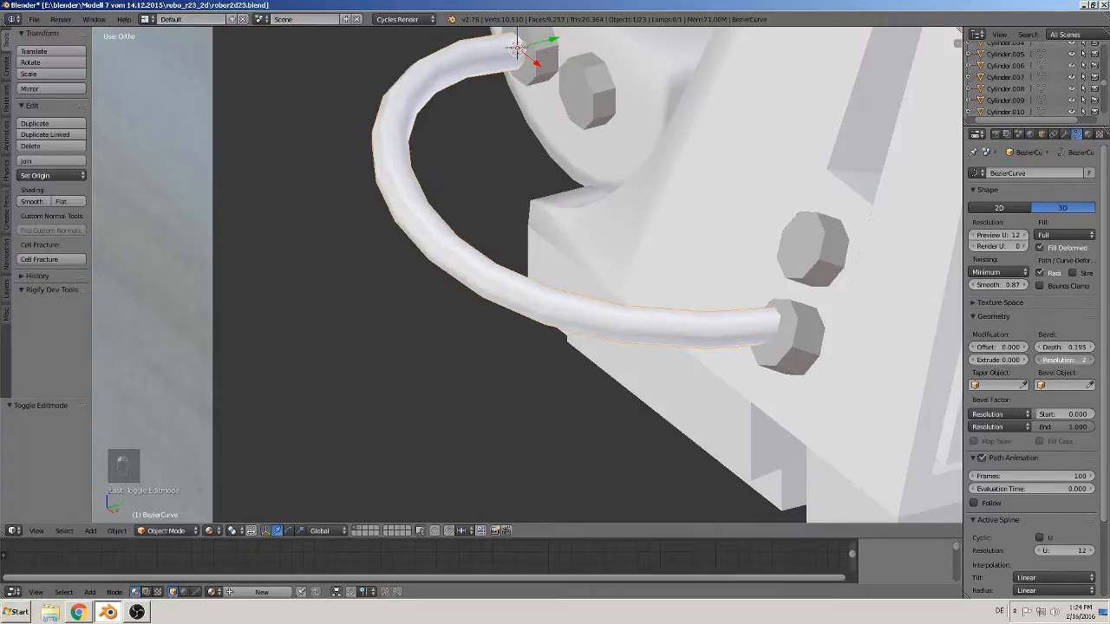
pyautogui.click(1090, 360)
pyautogui.click(1097, 360)
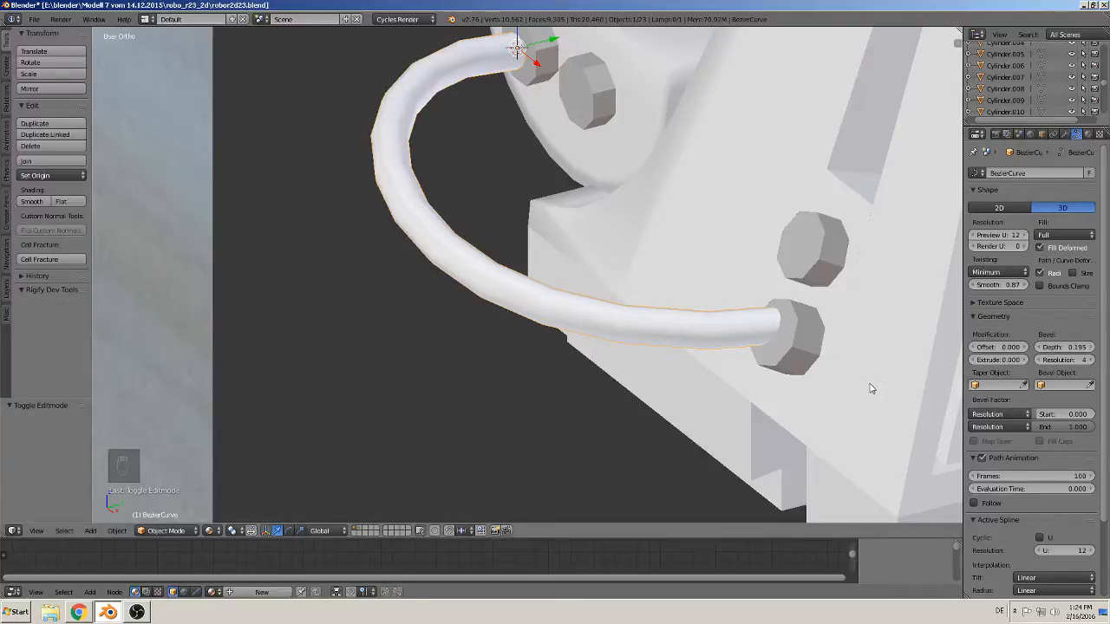
# Raise the outer curve handle of the foot's lower stud by about 0.029 along Z
pyautogui.scroll(-2, 799, 382)
pyautogui.moveTo(799, 383); pyautogui.dragTo(767, 370, button='middle')
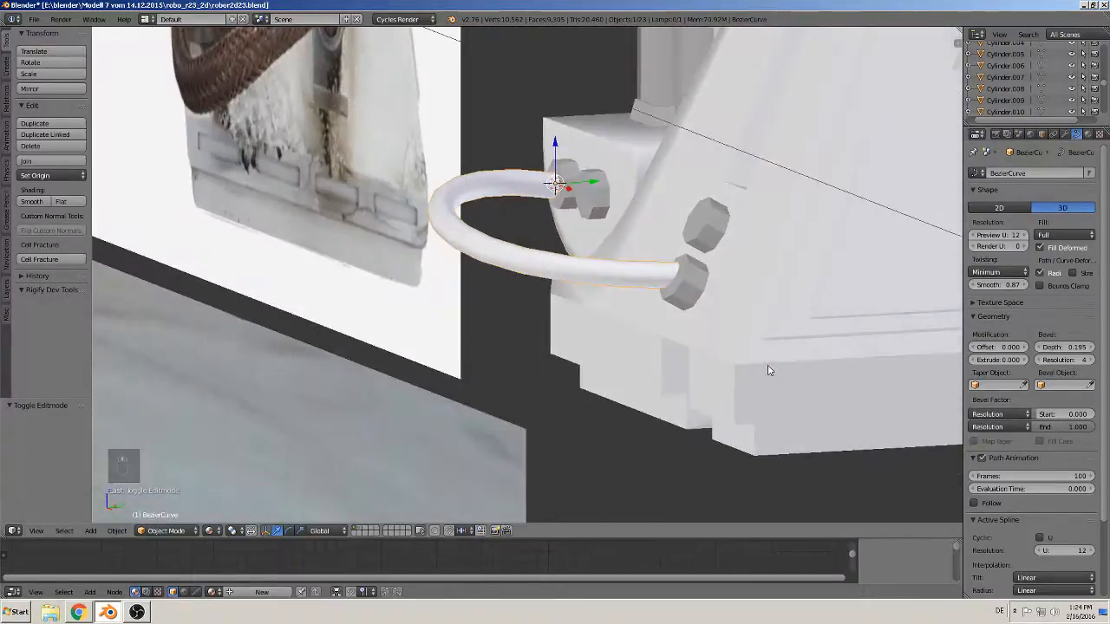
pyautogui.moveTo(699, 289)
pyautogui.mouseDown(button='middle')
pyautogui.moveTo(649, 300)
pyautogui.moveTo(633, 291)
pyautogui.mouseUp(button='middle')
pyautogui.scroll(1, 633, 291)
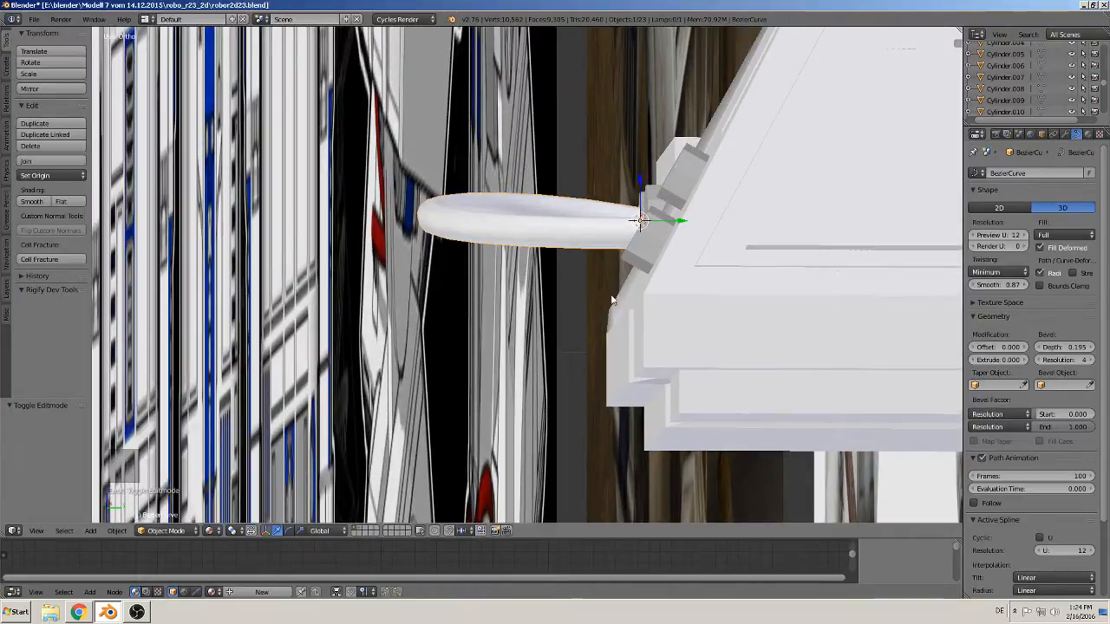
pyautogui.press('Tab')
pyautogui.scroll(2, 570, 382)
pyautogui.moveTo(570, 382); pyautogui.dragTo(602, 381, button='middle')
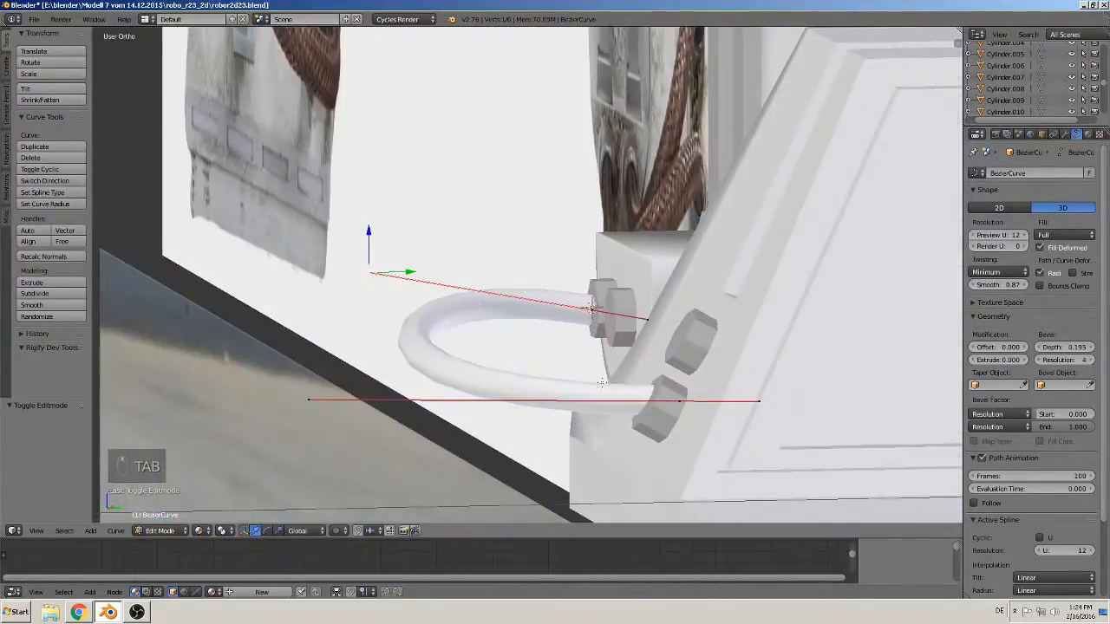
pyautogui.rightClick(295, 400)
pyautogui.press('g')
pyautogui.press('z')
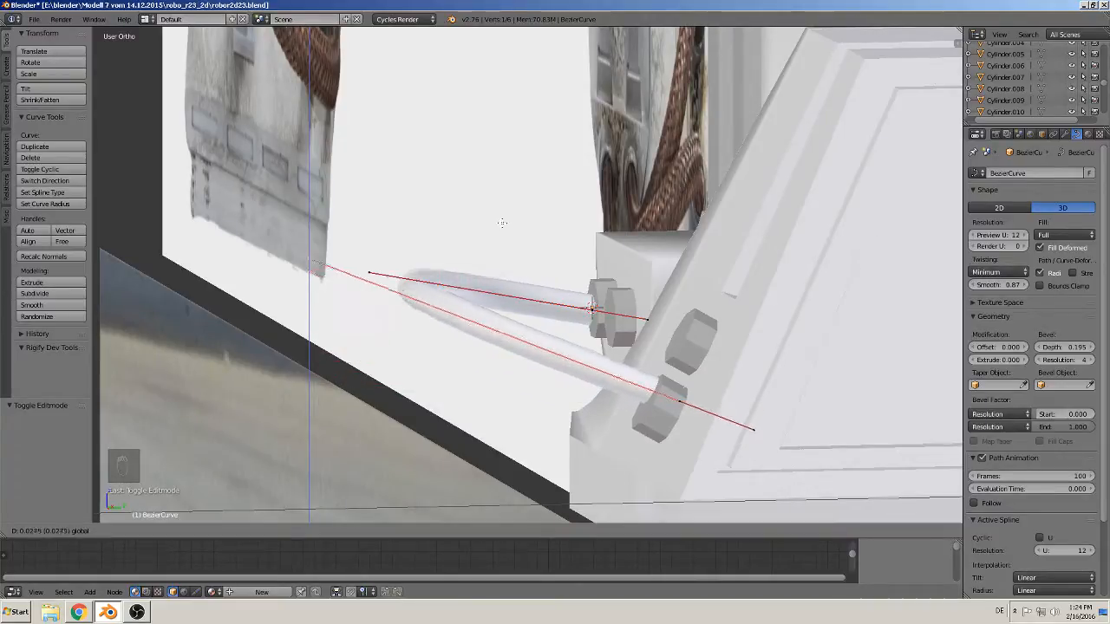
pyautogui.click(545, 224)
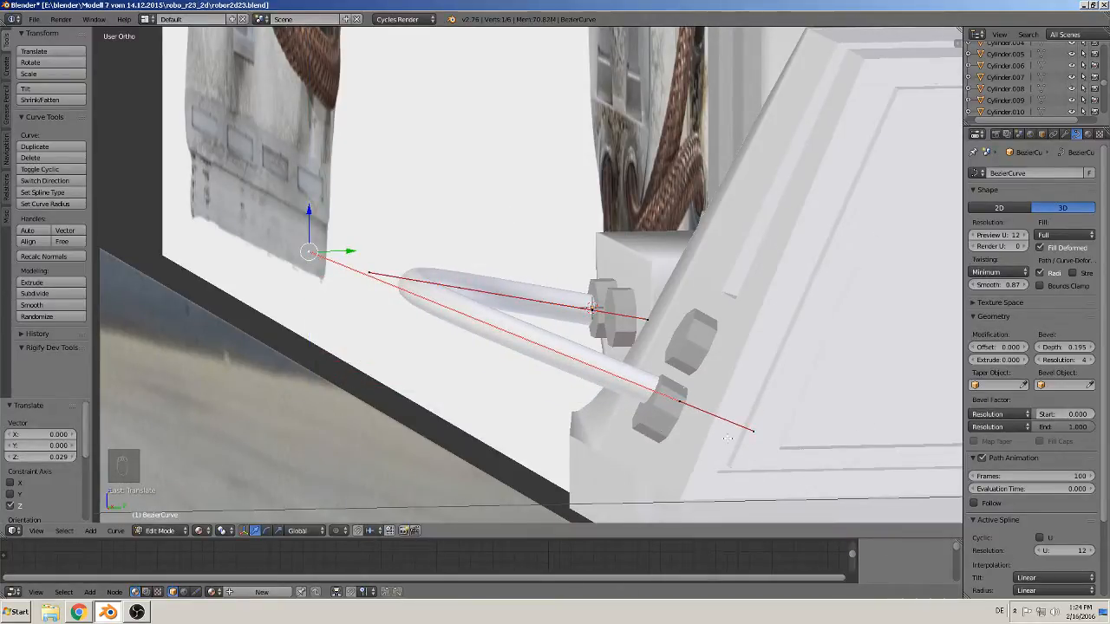
# Shift the curve's end point at the foot's lower stud by about -0.002 along Y and -0.001 along Z
pyautogui.rightClick(682, 396)
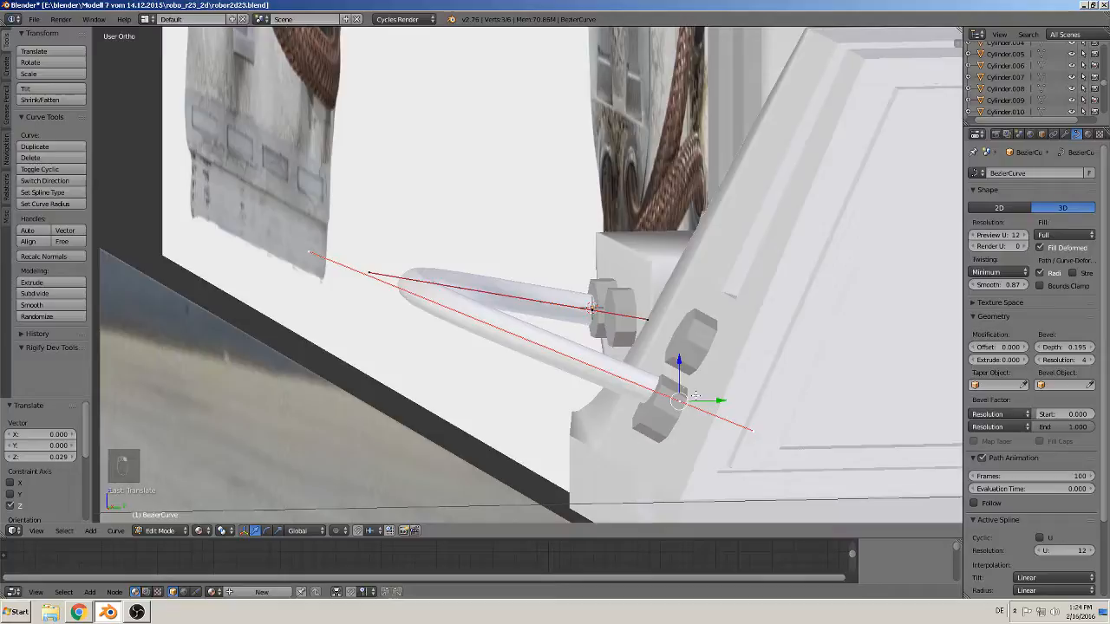
pyautogui.press('g')
pyautogui.click(684, 403)
# Lower the curve's outer handle at the housing stud by about 0.009 along Z and leave curve editing
pyautogui.moveTo(684, 403)
pyautogui.mouseDown(button='middle')
pyautogui.moveTo(620, 399)
pyautogui.moveTo(525, 370)
pyautogui.moveTo(362, 375)
pyautogui.moveTo(551, 332)
pyautogui.mouseUp(button='middle')
pyautogui.scroll(1, 721, 387)
pyautogui.keyDown('shift'); pyautogui.moveTo(742, 399); pyautogui.dragTo(563, 346, button='middle'); pyautogui.keyUp('shift')
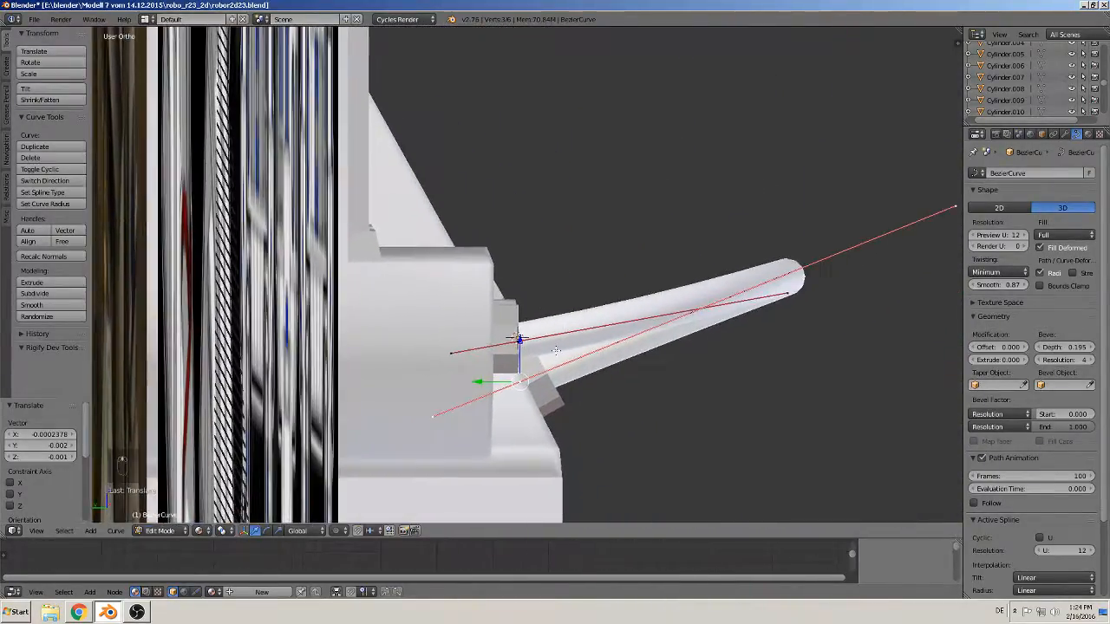
pyautogui.rightClick(786, 294)
pyautogui.press('g')
pyautogui.press('z')
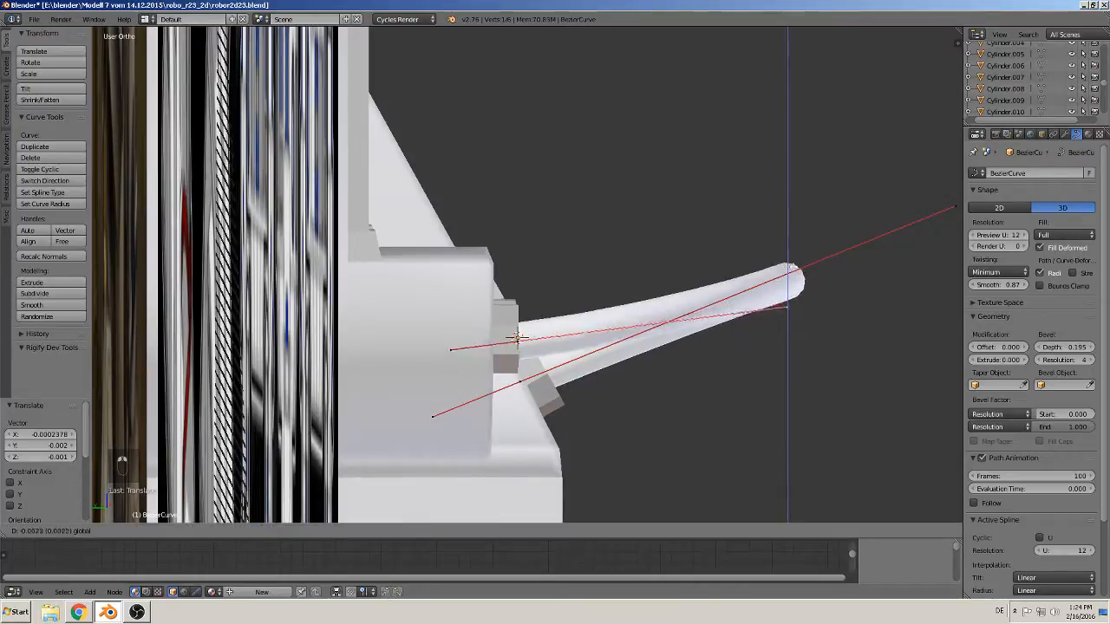
pyautogui.click(744, 310)
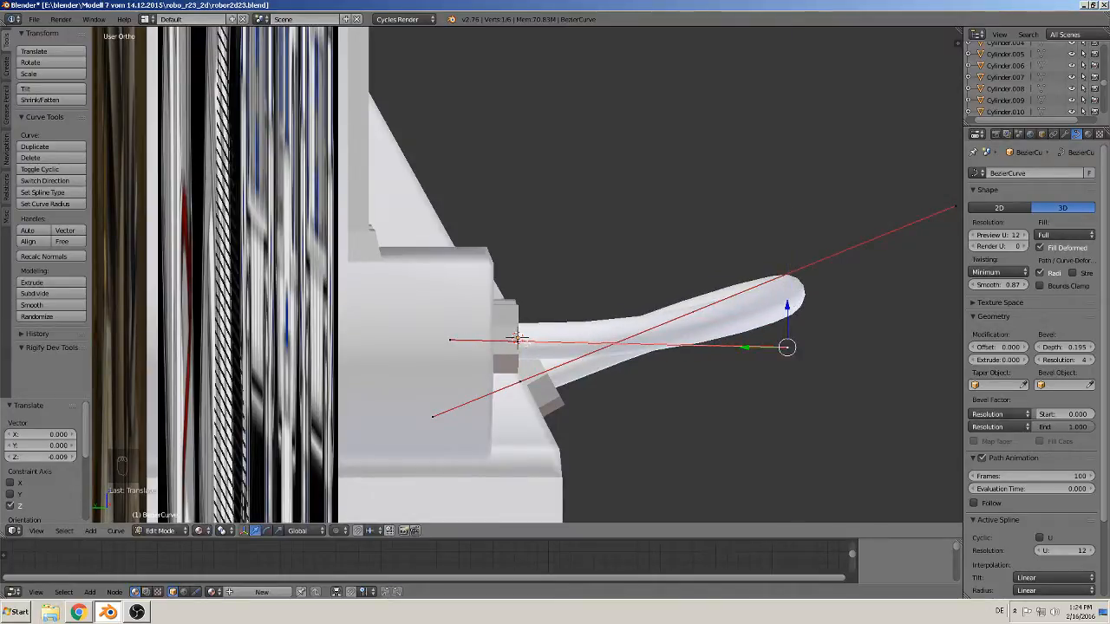
pyautogui.moveTo(745, 356); pyautogui.dragTo(704, 402, button='middle')
pyautogui.moveTo(907, 184); pyautogui.dragTo(357, 273, button='middle')
pyautogui.scroll(-4, 407, 282)
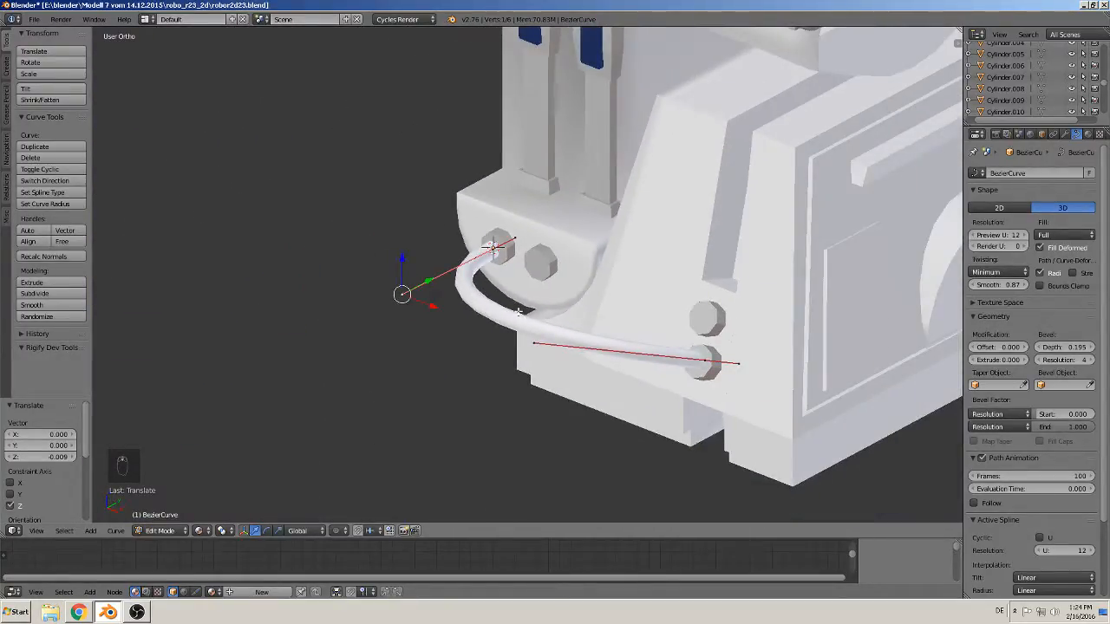
pyautogui.press('Tab')
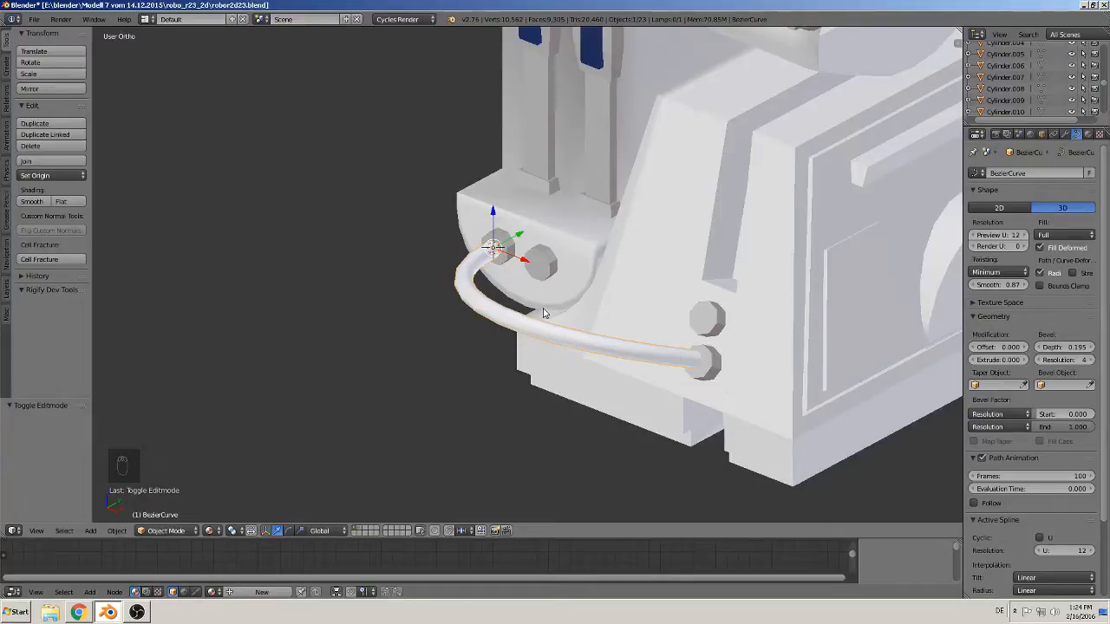
# Duplicate the cable and move the copy about 0.019 along X onto the housing's second stud
pyautogui.hotkey('shift', 'd')
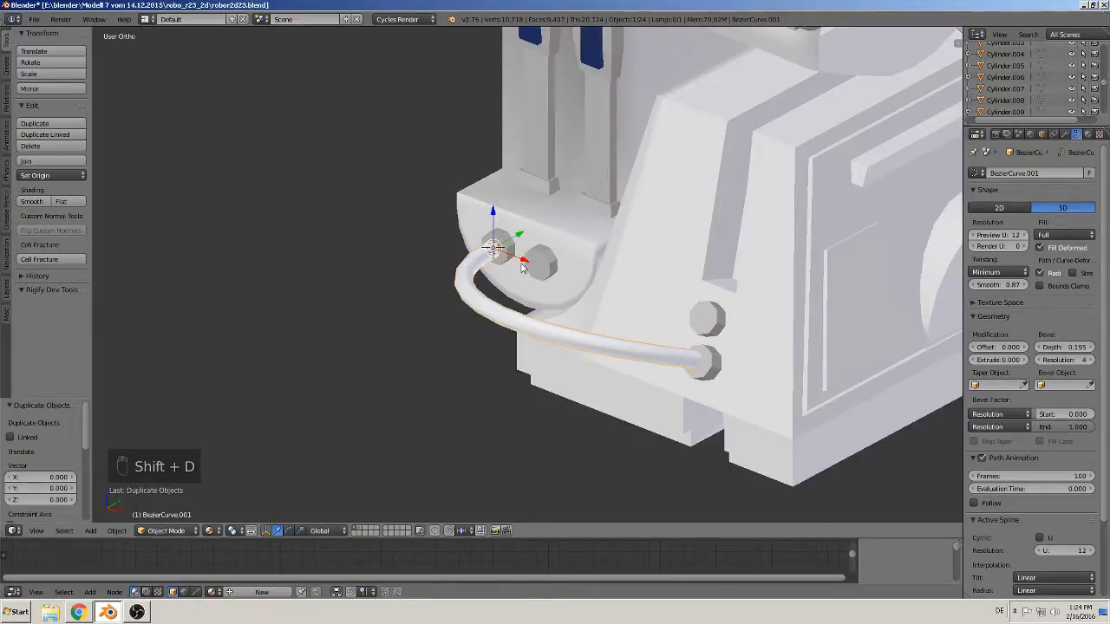
pyautogui.press('x')
pyautogui.click(572, 281)
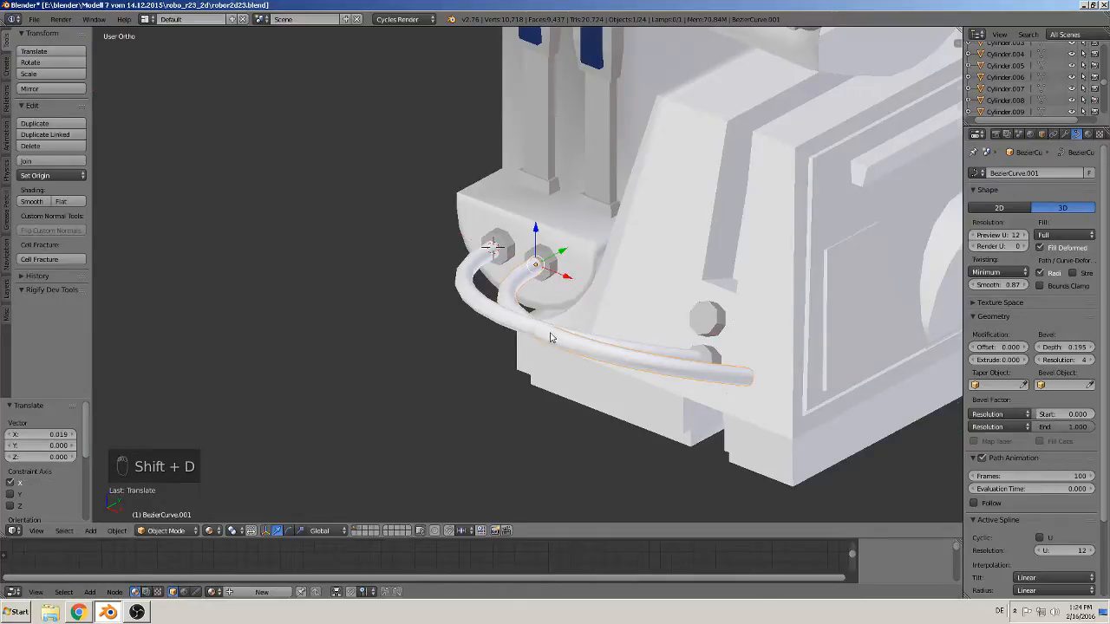
# Move the copied cable's foot-side end point about 0.021 up along Z and -0.021 along X towards the foot's upper stud
pyautogui.moveTo(549, 336); pyautogui.dragTo(526, 359, button='middle')
pyautogui.moveTo(716, 367)
pyautogui.mouseDown(button='middle')
pyautogui.moveTo(688, 347)
pyautogui.moveTo(703, 383)
pyautogui.mouseUp(button='middle')
pyautogui.press('Tab')
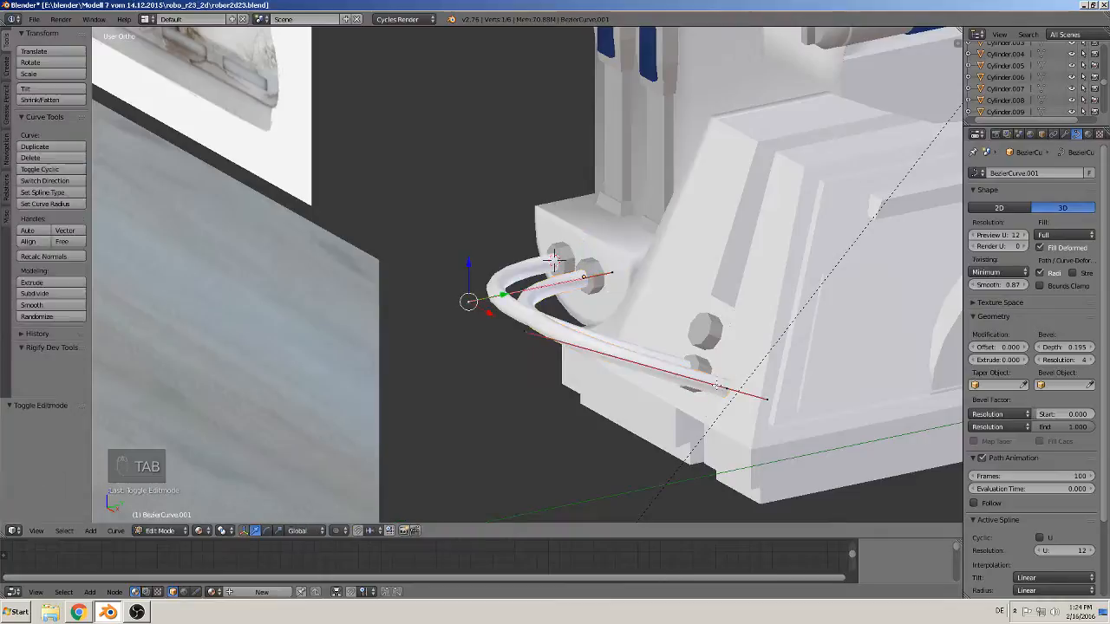
pyautogui.rightClick(723, 387)
pyautogui.moveTo(727, 366); pyautogui.dragTo(727, 308)
pyautogui.moveTo(747, 340); pyautogui.dragTo(768, 341, button='middle')
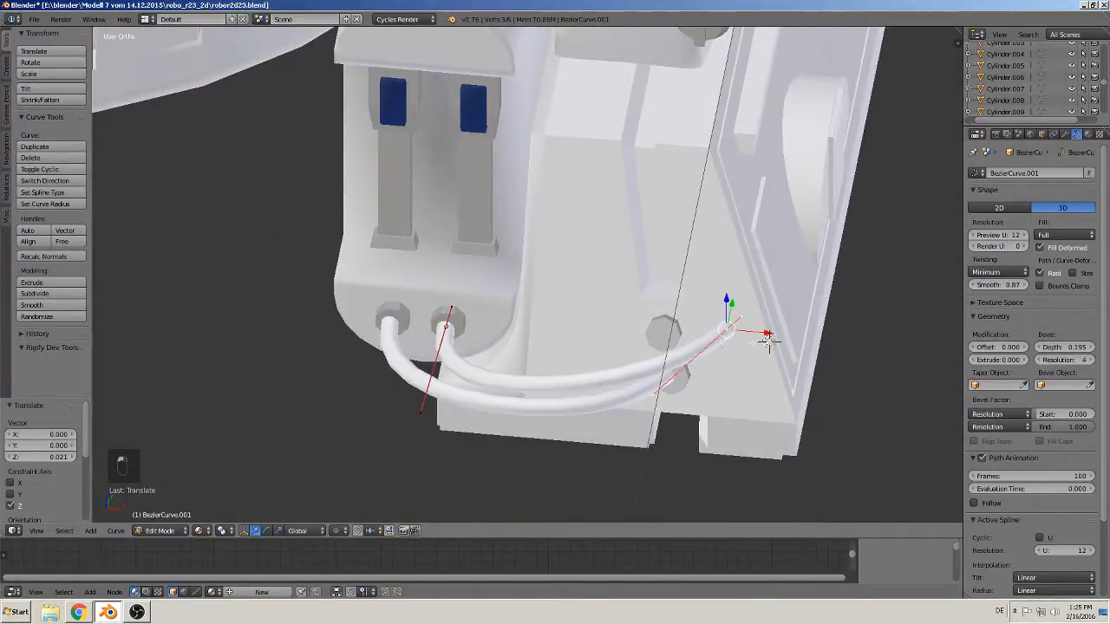
pyautogui.moveTo(768, 336); pyautogui.dragTo(704, 337)
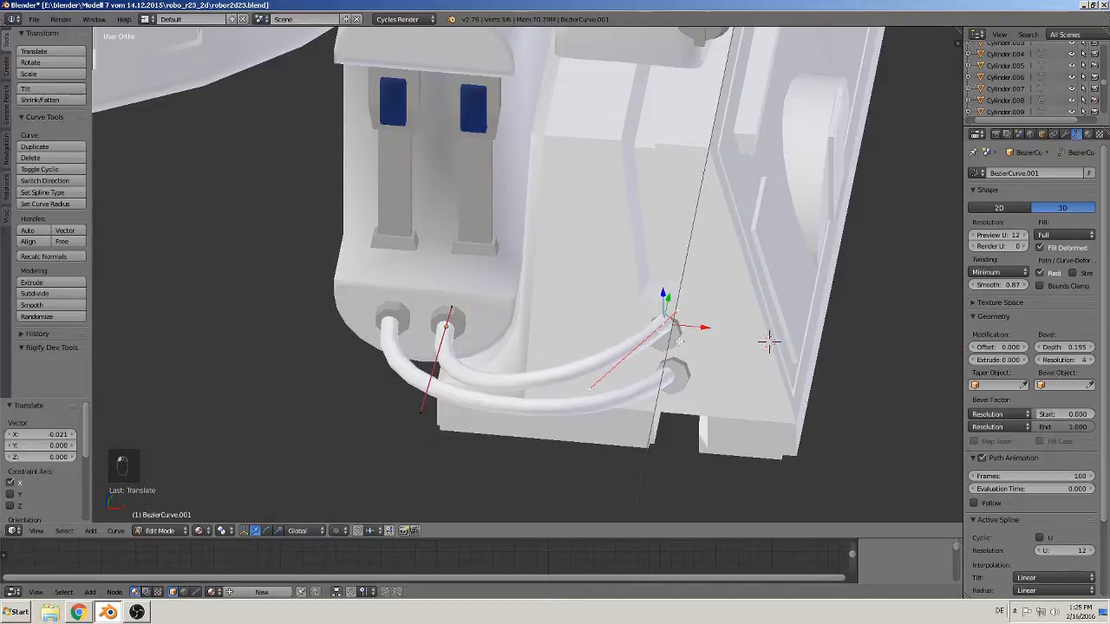
# Lower the copied cable's end point about 0.007 along Z and nudge it along Y into the foot's upper stud
pyautogui.moveTo(768, 341); pyautogui.dragTo(711, 373, button='middle')
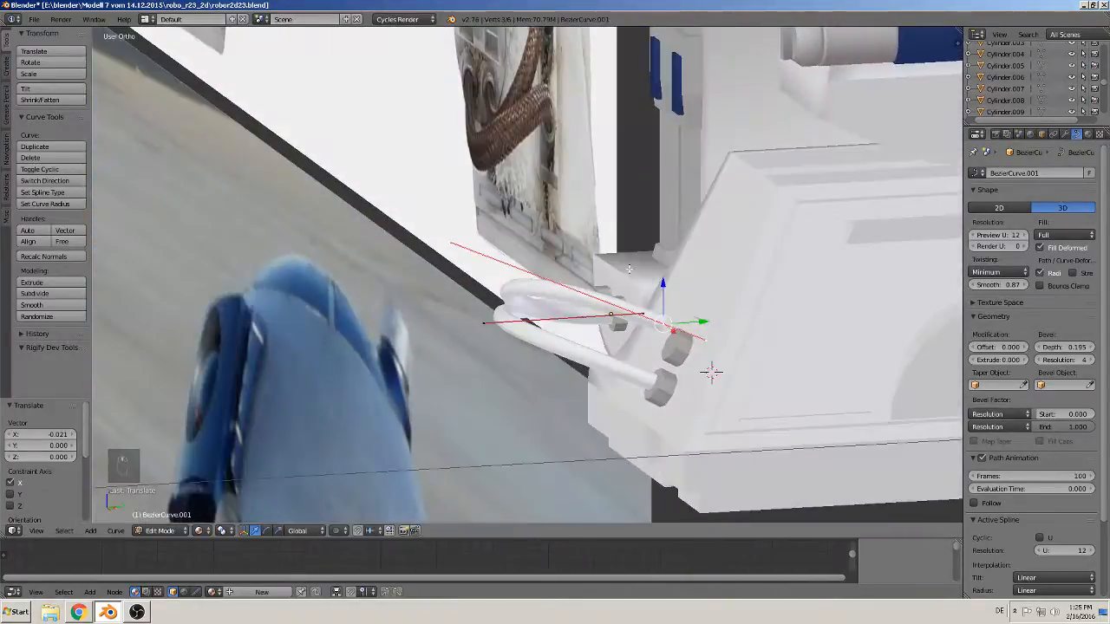
pyautogui.moveTo(665, 286); pyautogui.dragTo(676, 306)
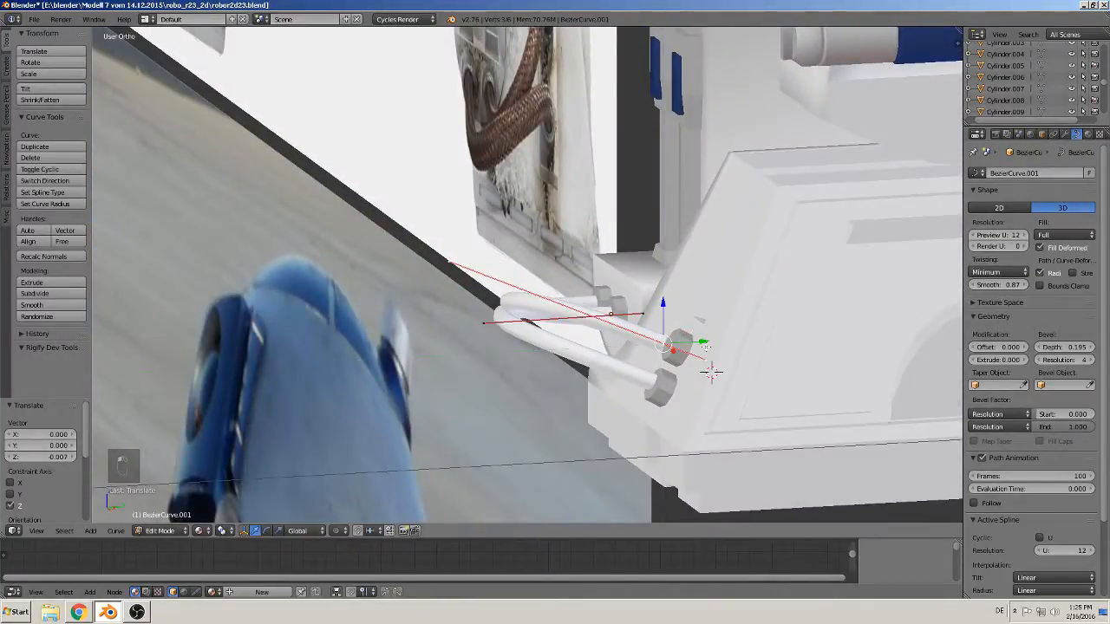
pyautogui.moveTo(705, 346); pyautogui.dragTo(716, 346)
pyautogui.moveTo(716, 346); pyautogui.dragTo(767, 318, button='middle')
pyautogui.moveTo(678, 304); pyautogui.dragTo(679, 307)
pyautogui.moveTo(679, 307); pyautogui.dragTo(769, 369, button='middle')
pyautogui.press('Tab')
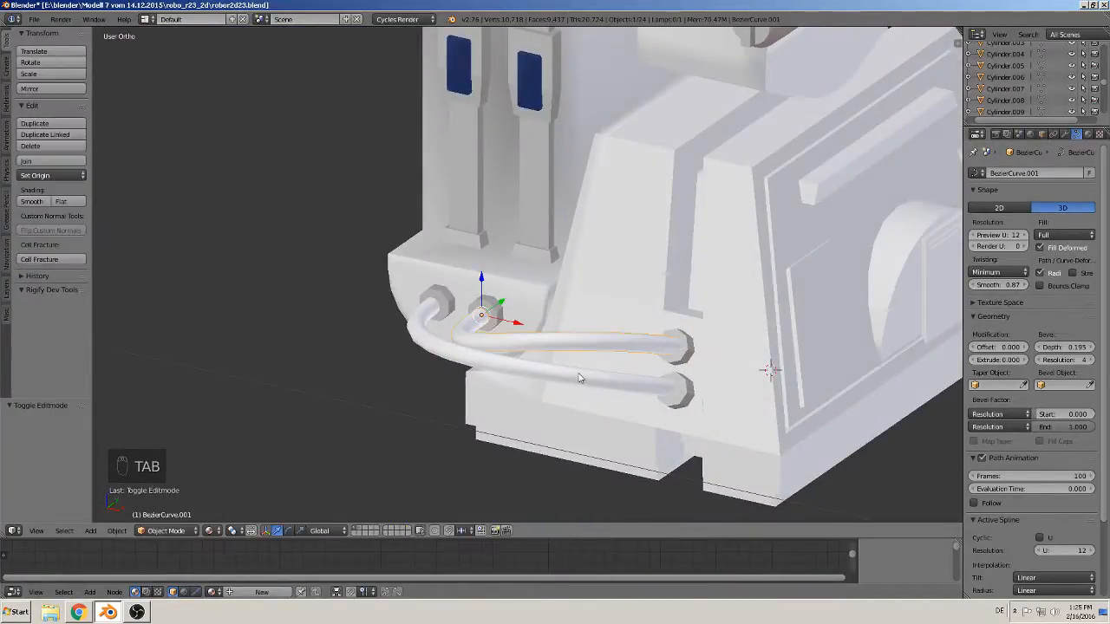
# Duplicate both cables, offset the copies about 0.285 along X, and move them to the second layer as editable backups
pyautogui.scroll(-3, 518, 415)
pyautogui.keyDown('shift'); pyautogui.moveTo(518, 415); pyautogui.dragTo(451, 391, button='middle'); pyautogui.keyUp('shift')
pyautogui.scroll(3, 289, 310)
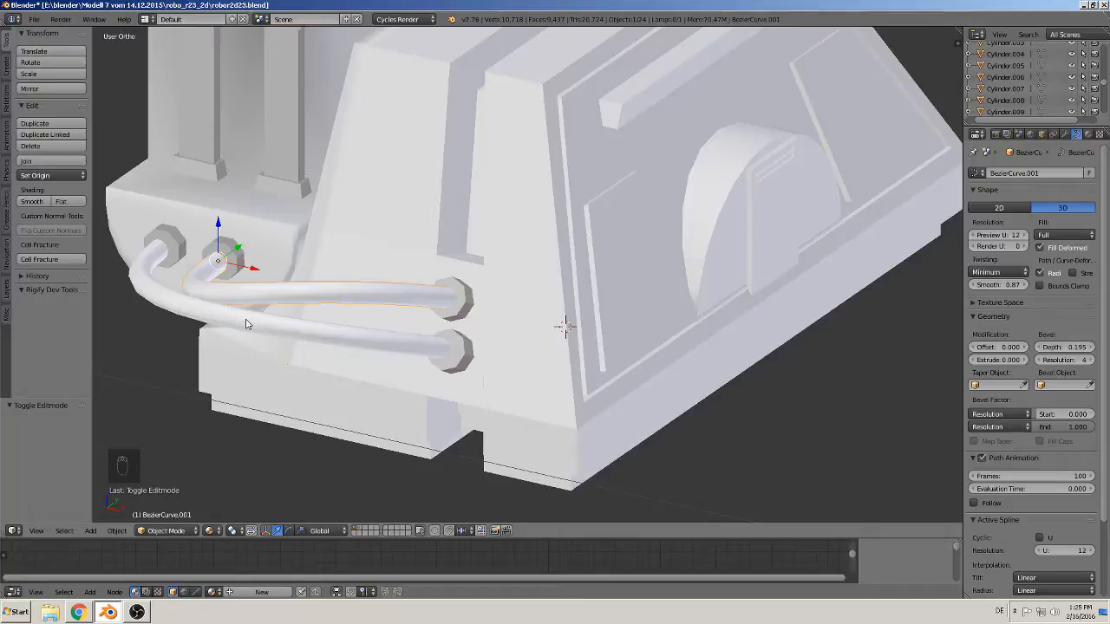
pyautogui.keyDown('shift'); pyautogui.rightClick(279, 314); pyautogui.keyUp('shift')
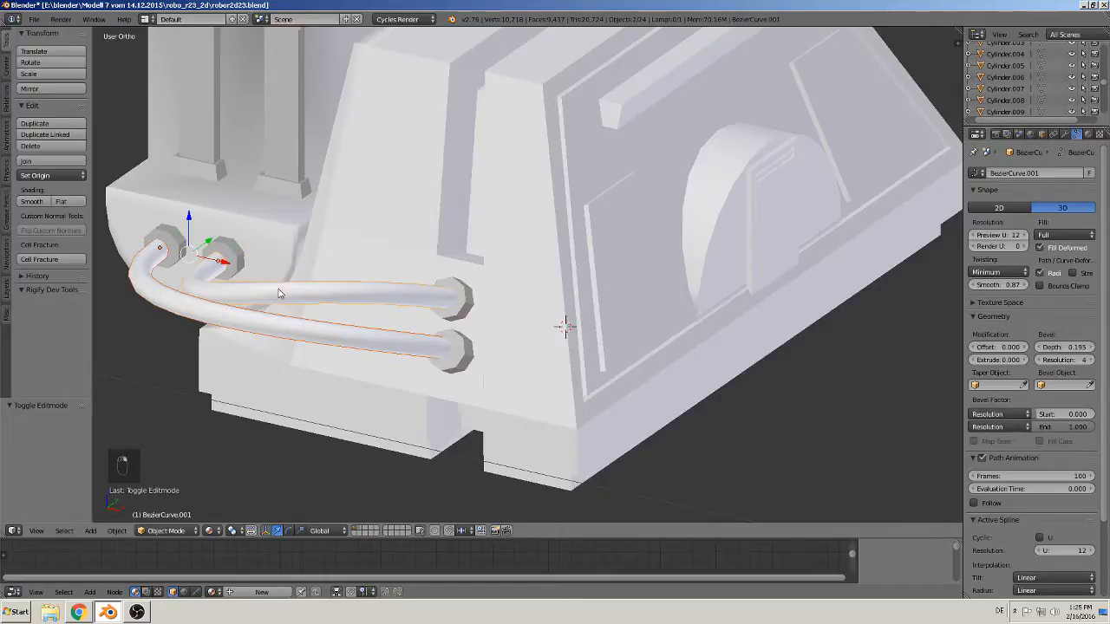
pyautogui.scroll(-3, 303, 383)
pyautogui.scroll(-2, 308, 381)
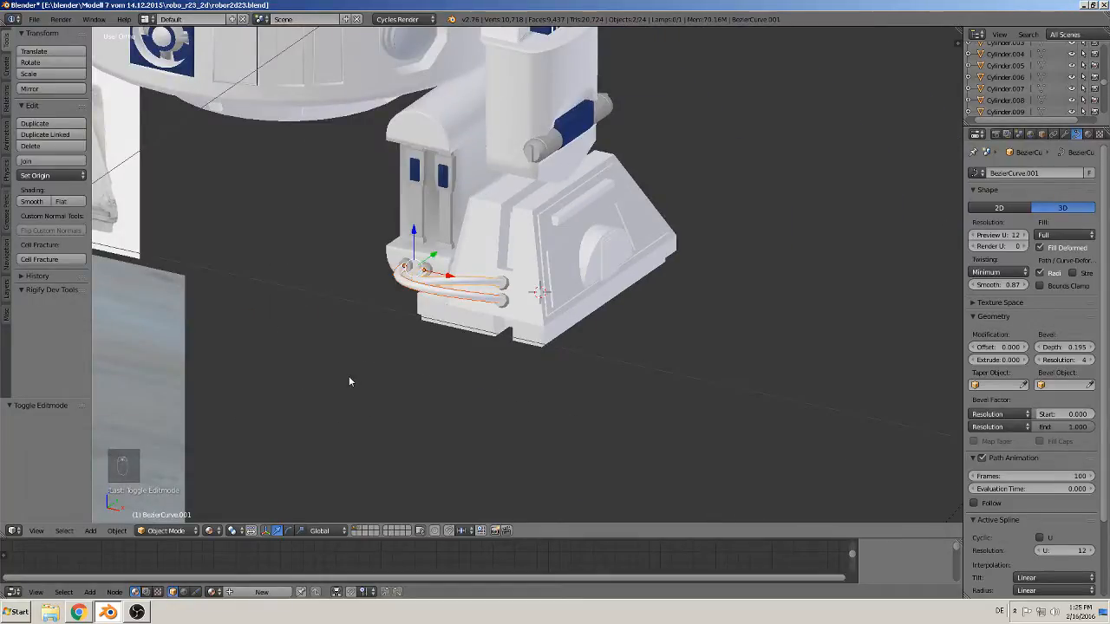
pyautogui.hotkey('shift', 'd')
pyautogui.press('x')
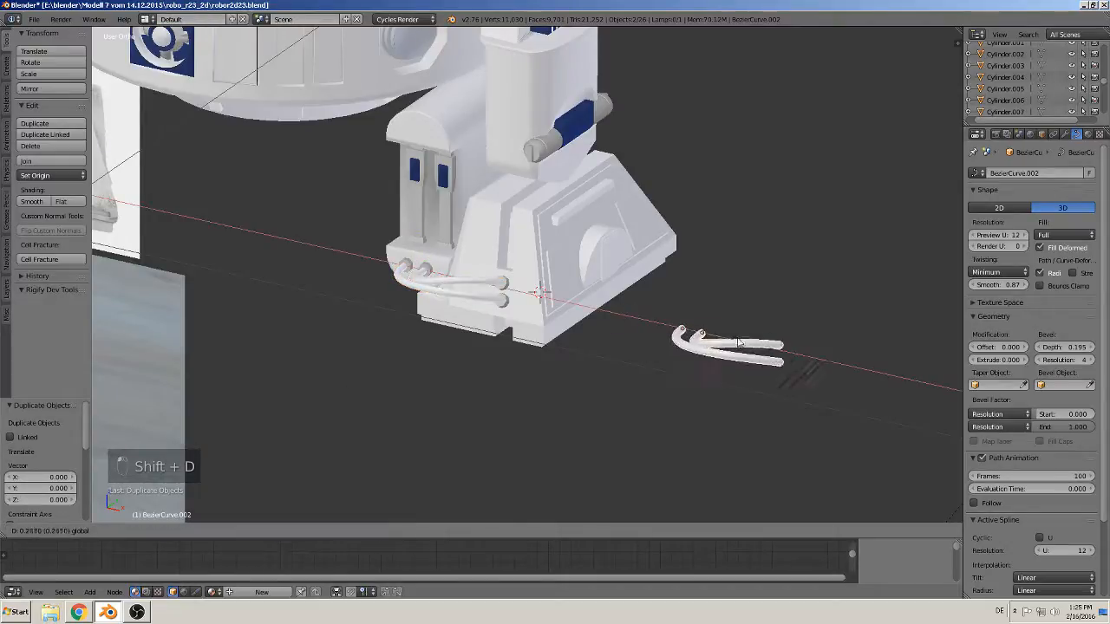
pyautogui.click(745, 344)
pyautogui.press('m')
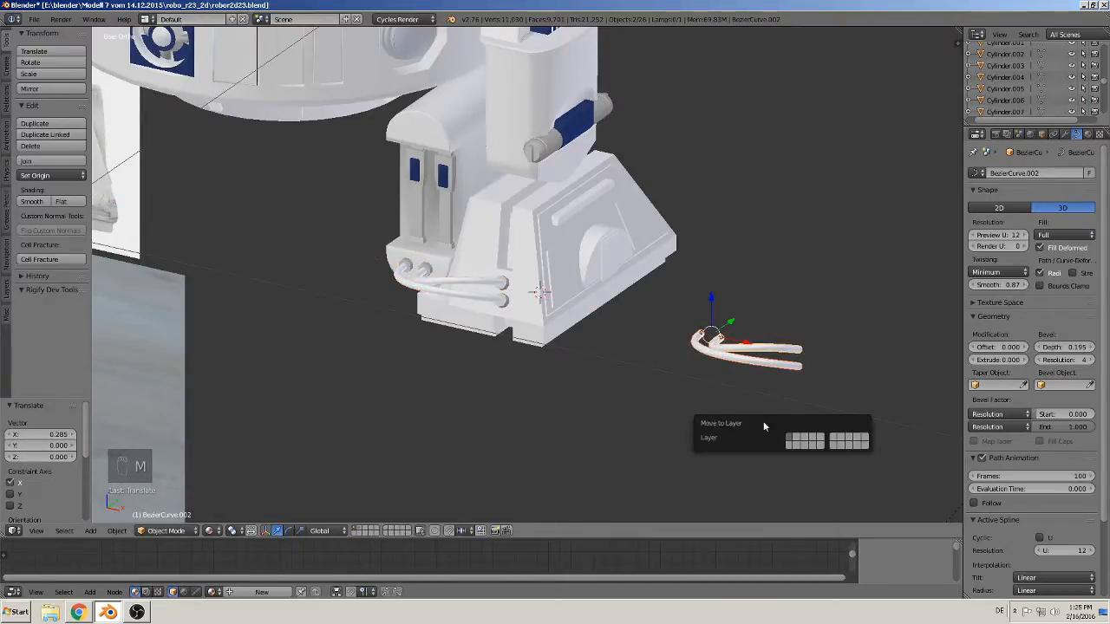
pyautogui.click(794, 437)
# Convert the cable running to the foot's upper stud from curve to mesh and check its geometry
pyautogui.scroll(3, 390, 308)
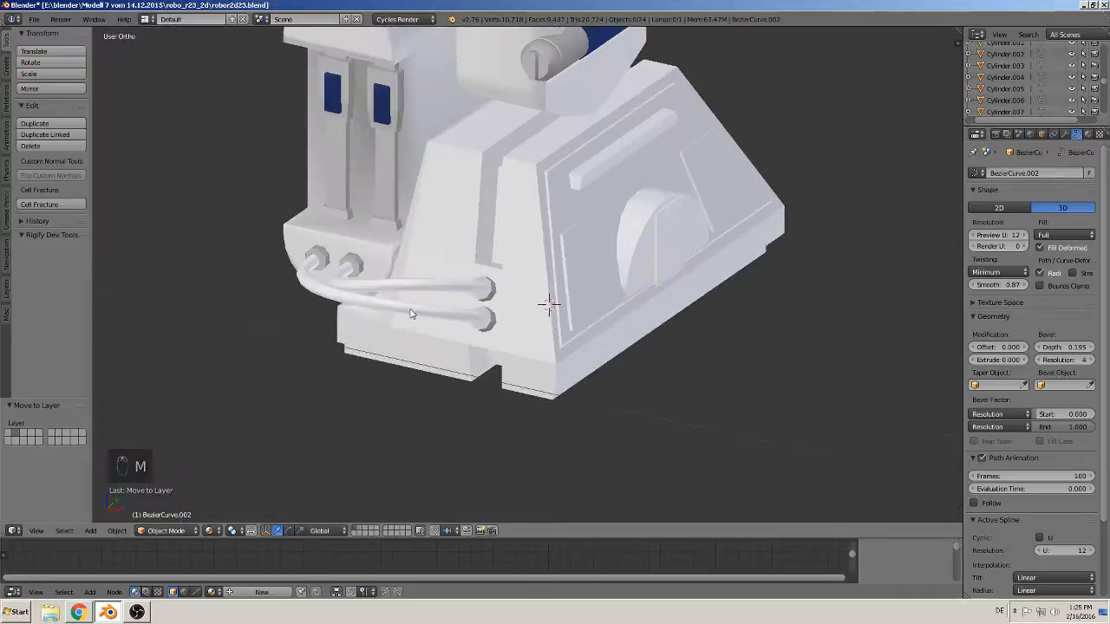
pyautogui.rightClick(402, 289)
pyautogui.rightClick(402, 289)
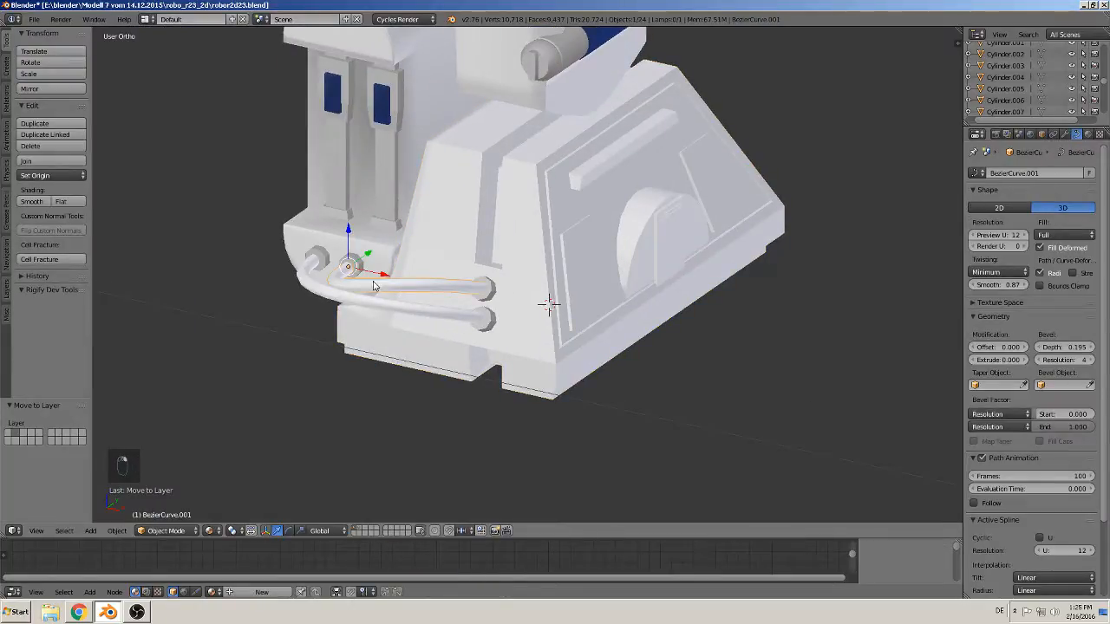
pyautogui.moveTo(375, 287); pyautogui.dragTo(366, 357, button='middle')
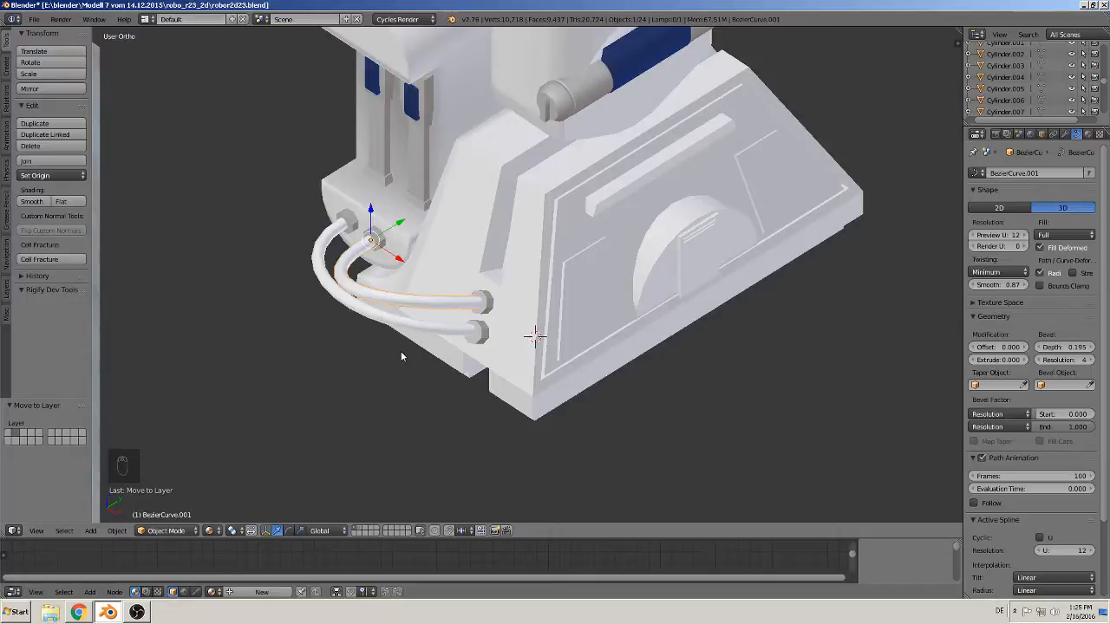
pyautogui.hotkey('alt', 'c')
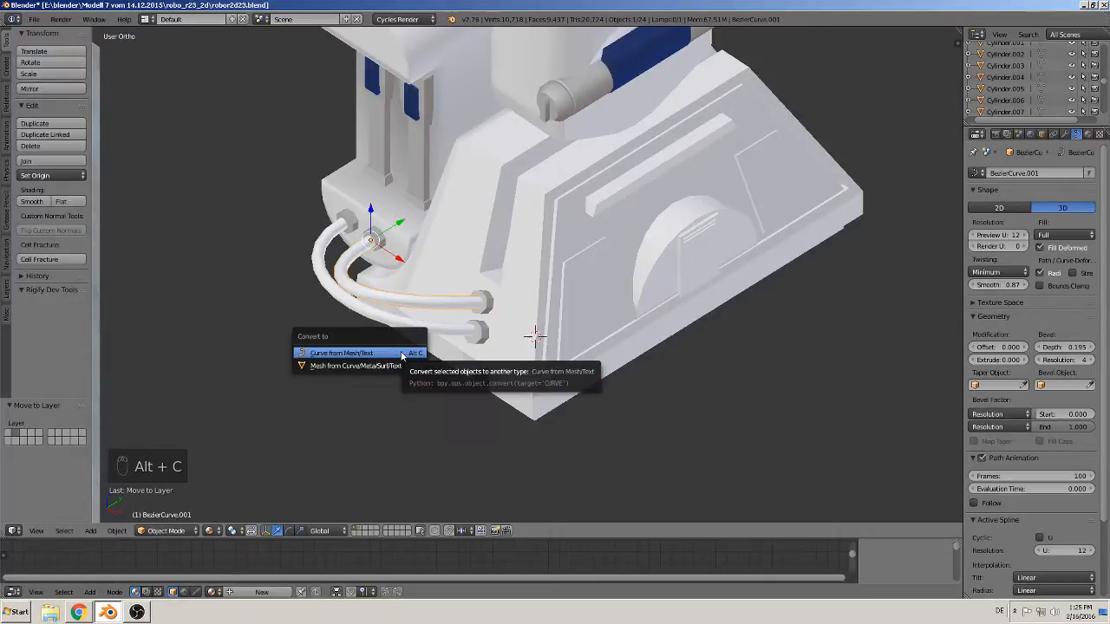
pyautogui.click(348, 366)
pyautogui.press('Tab')
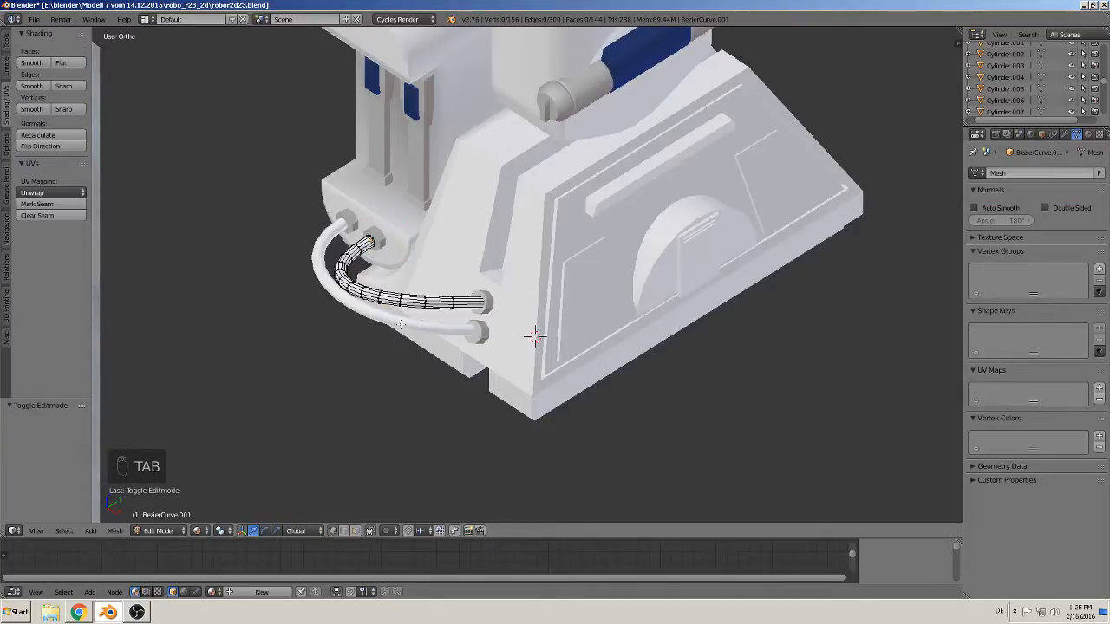
pyautogui.press('Tab')
# Convert the cable running to the foot's lower stud to a mesh and check its geometry
pyautogui.rightClick(397, 327)
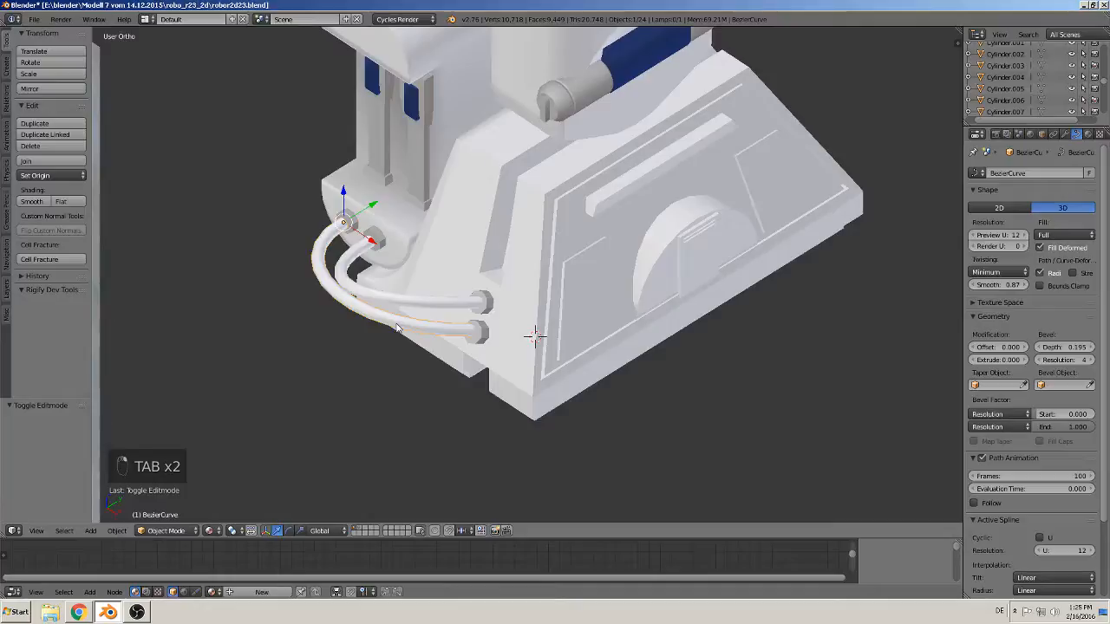
pyautogui.hotkey('alt', 'c')
pyautogui.click(380, 326)
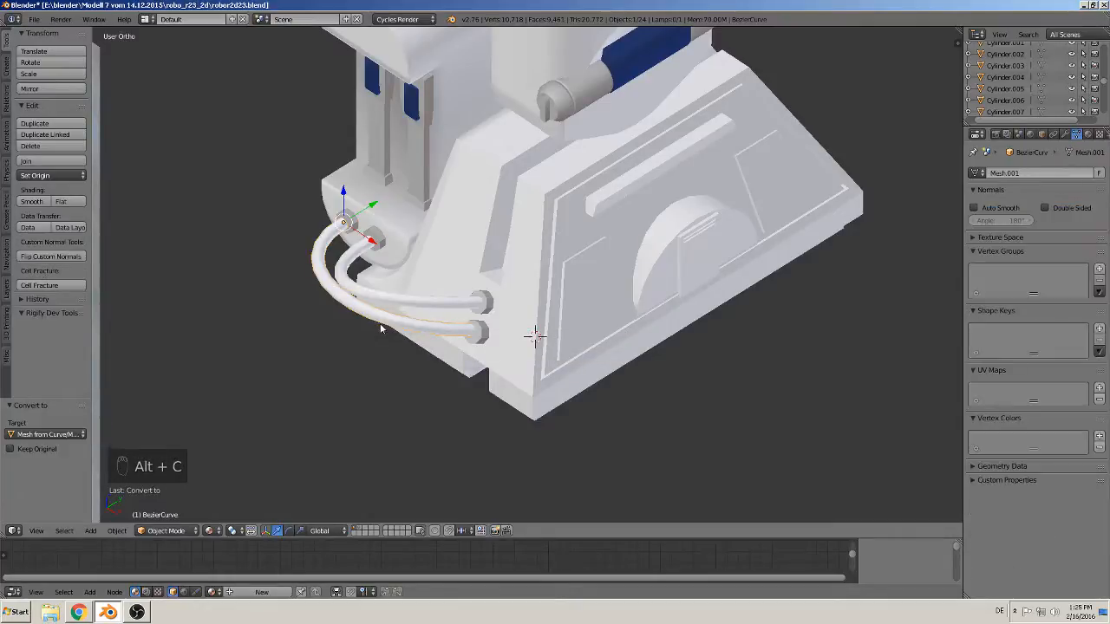
pyautogui.press('Tab')
pyautogui.press('Tab')
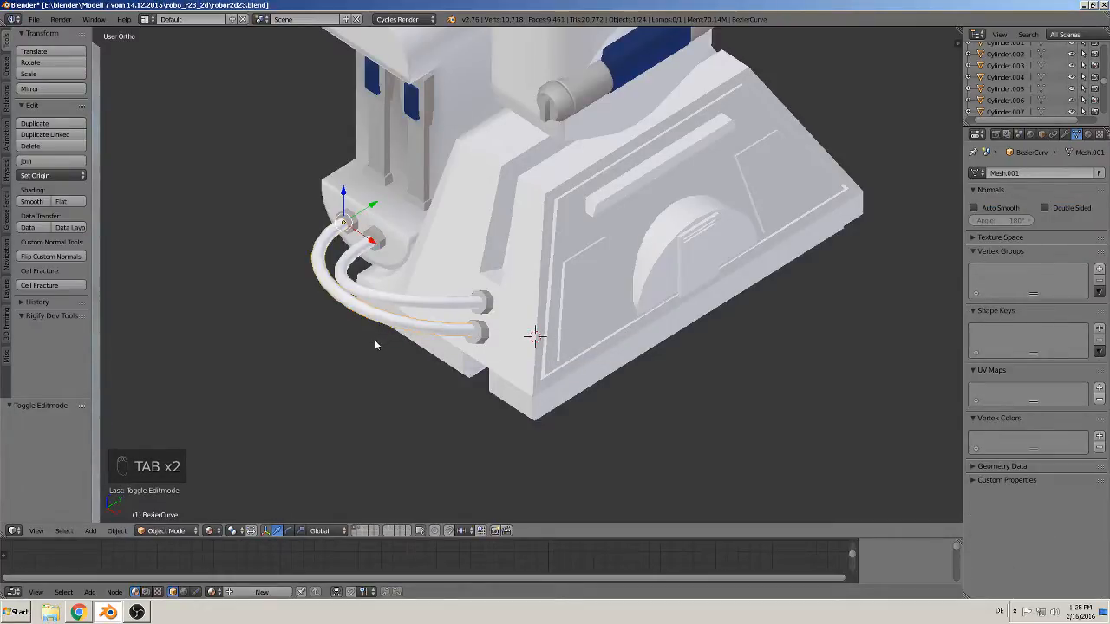
# Join the two cable meshes into one object
pyautogui.moveTo(374, 339); pyautogui.dragTo(567, 325, button='middle')
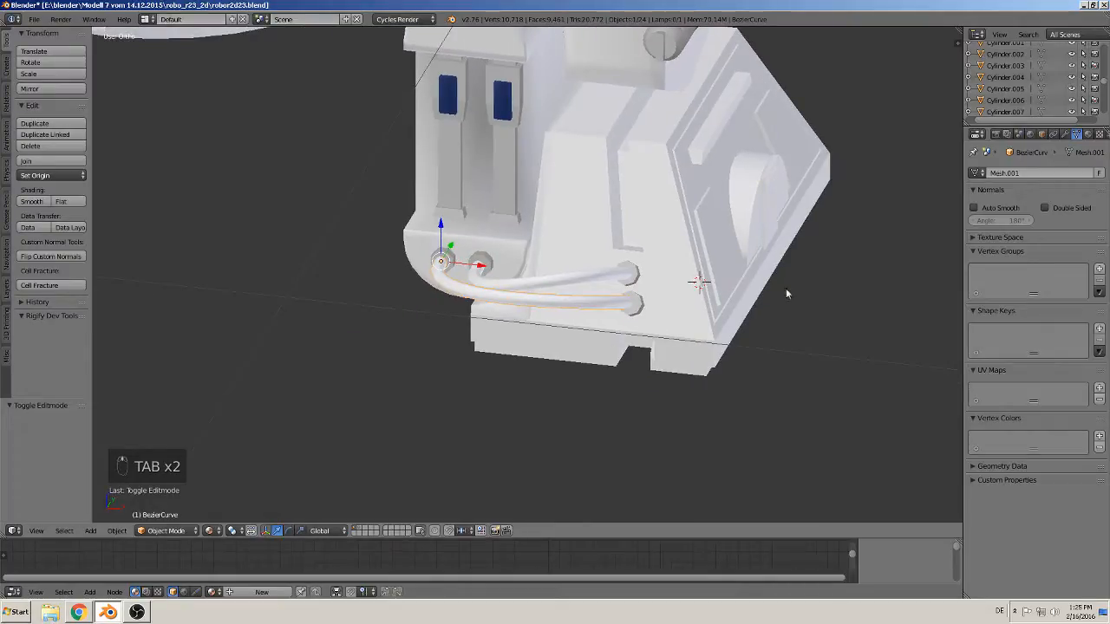
pyautogui.scroll(1, 610, 356)
pyautogui.scroll(1, 611, 359)
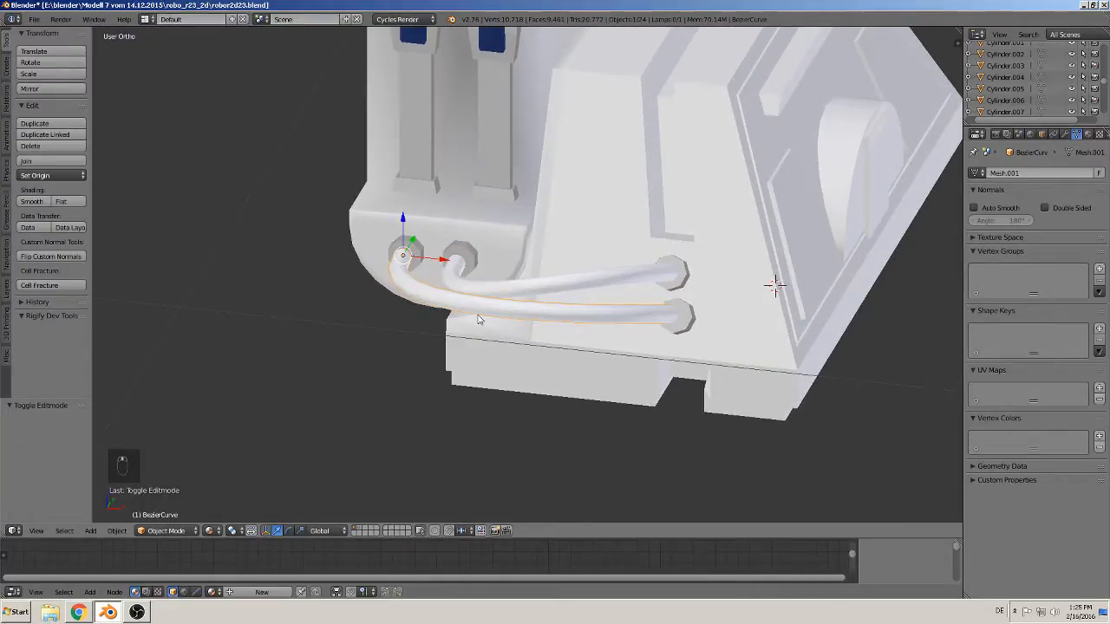
pyautogui.scroll(-2, 476, 320)
pyautogui.moveTo(477, 320); pyautogui.dragTo(467, 317, button='middle')
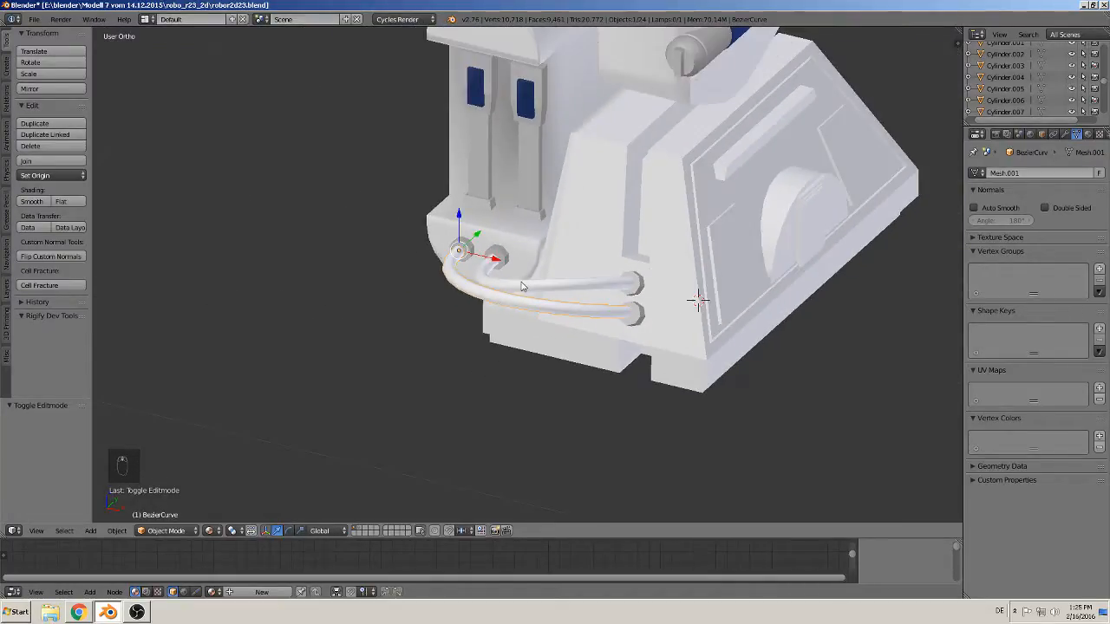
pyautogui.hotkey('shift', 'd')
pyautogui.click(50, 161)
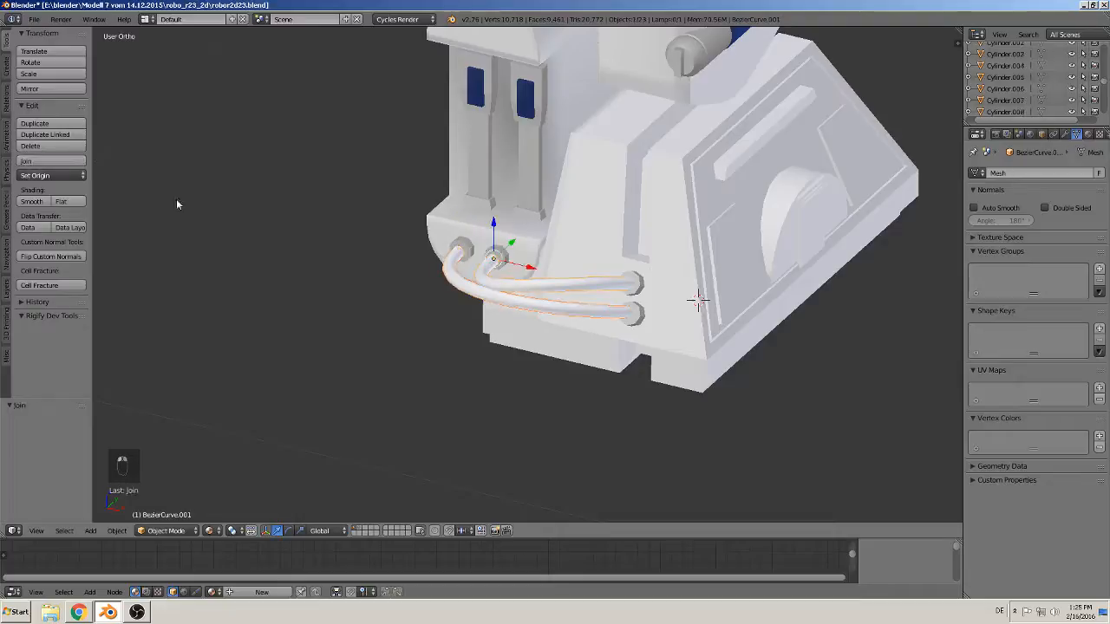
# Join the cables with the housing, and join the result with the foot
pyautogui.keyDown('shift'); pyautogui.rightClick(465, 253); pyautogui.keyUp('shift')
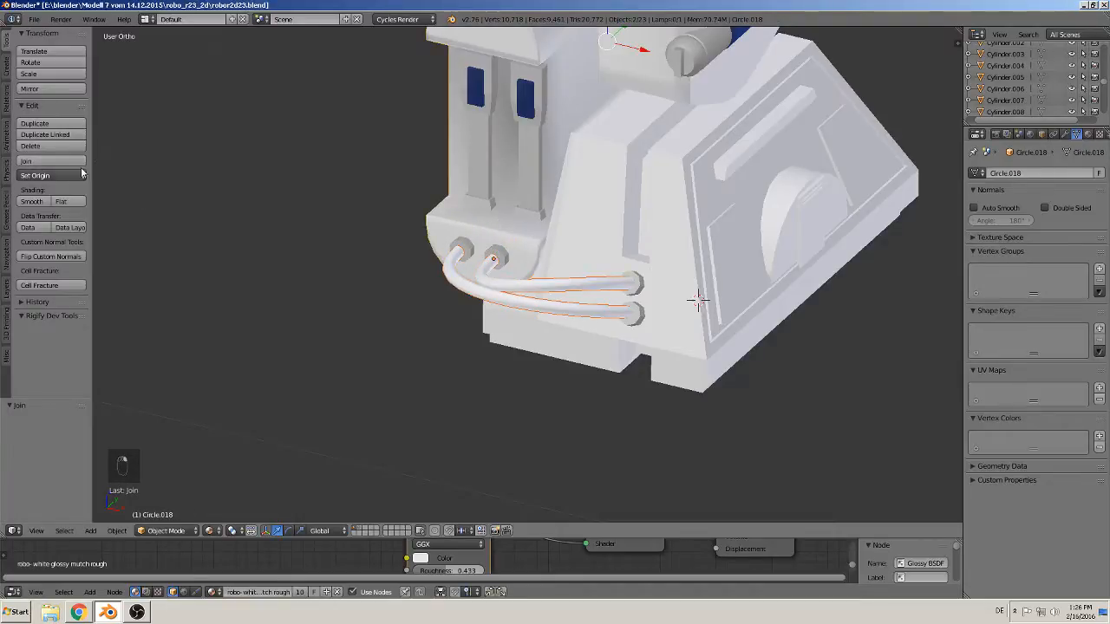
pyautogui.click(81, 163)
pyautogui.keyDown('shift'); pyautogui.rightClick(656, 196); pyautogui.keyUp('shift')
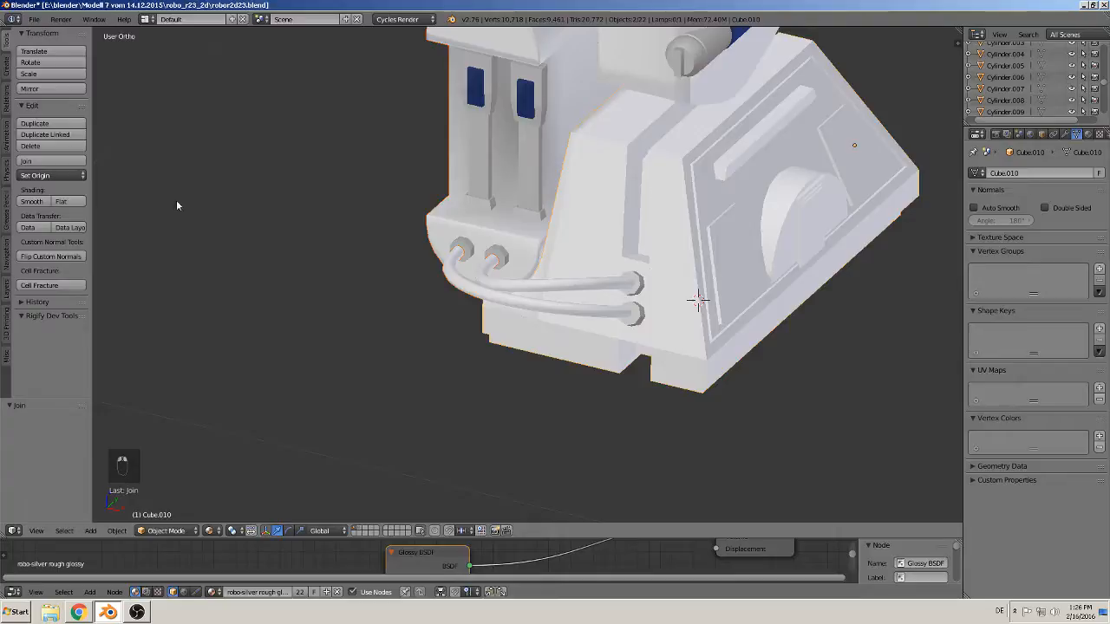
pyautogui.click(50, 160)
# Join the foot assembly with the upper leg into one object
pyautogui.scroll(-3, 501, 345)
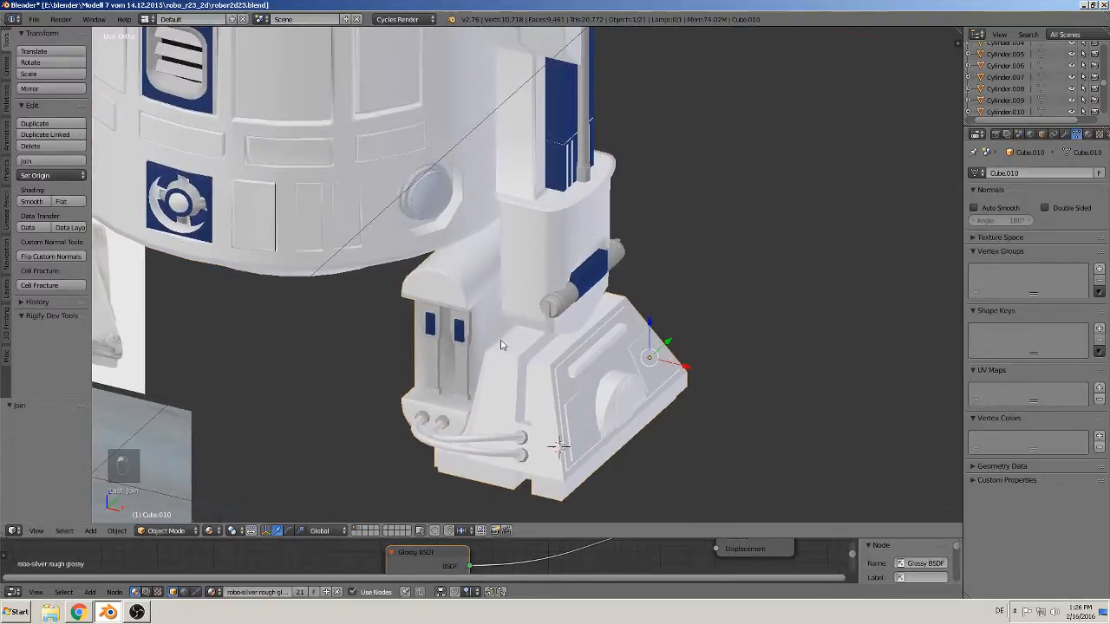
pyautogui.keyDown('shift'); pyautogui.rightClick(562, 253); pyautogui.keyUp('shift')
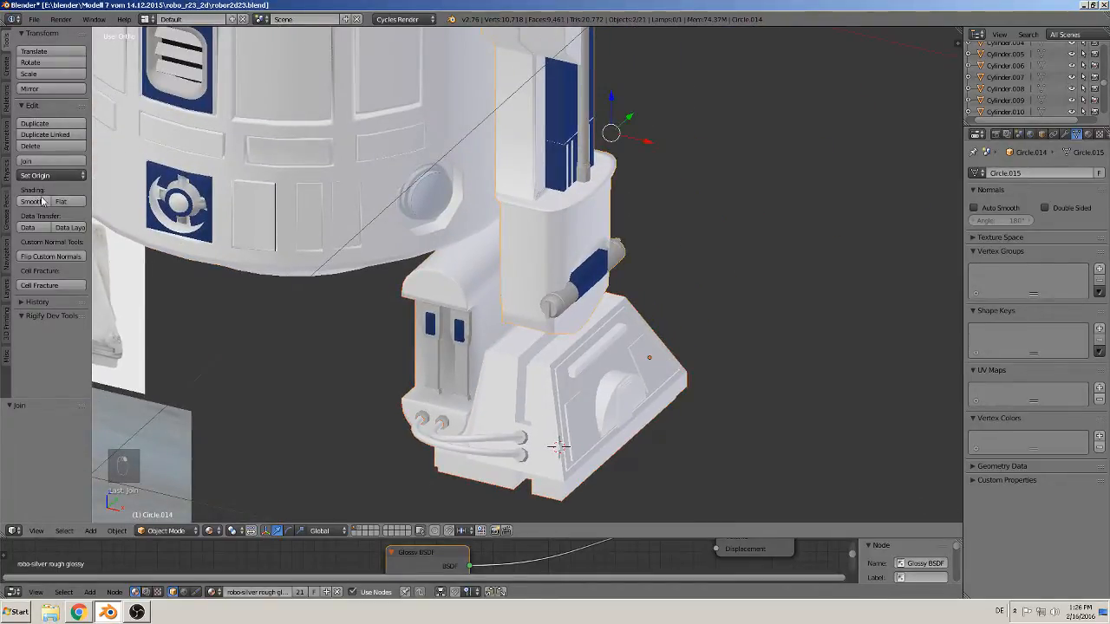
pyautogui.click(43, 161)
# Move the joined leg about 0.07 along X to check that every part follows, and undo the move
pyautogui.scroll(-4, 417, 358)
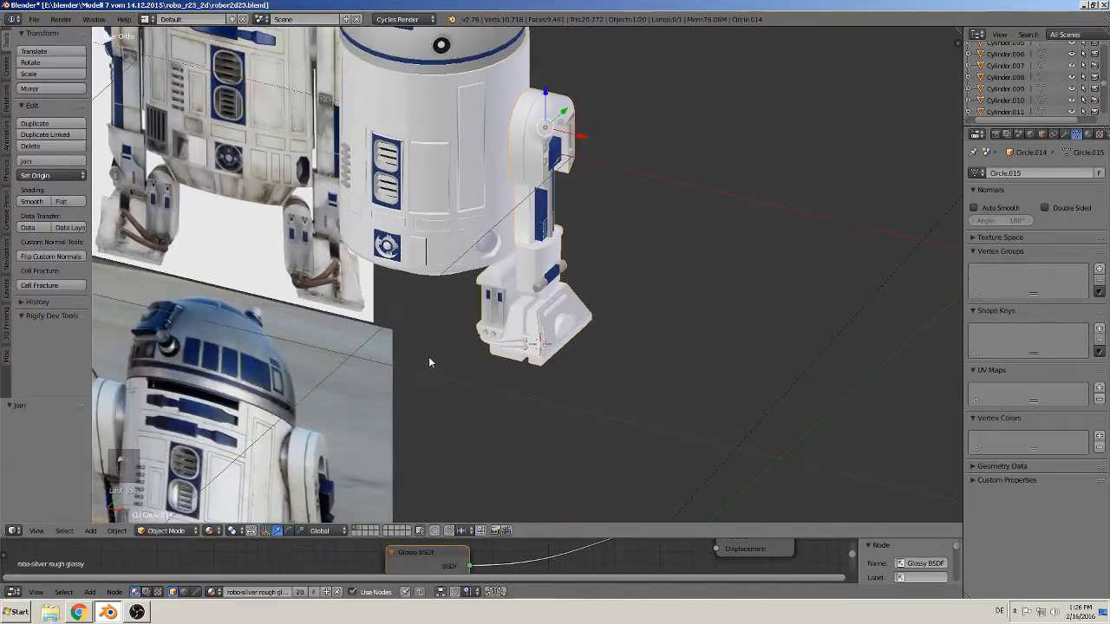
pyautogui.keyDown('shift'); pyautogui.moveTo(429, 363); pyautogui.dragTo(253, 366, button='middle'); pyautogui.keyUp('shift')
pyautogui.moveTo(455, 149); pyautogui.dragTo(476, 193)
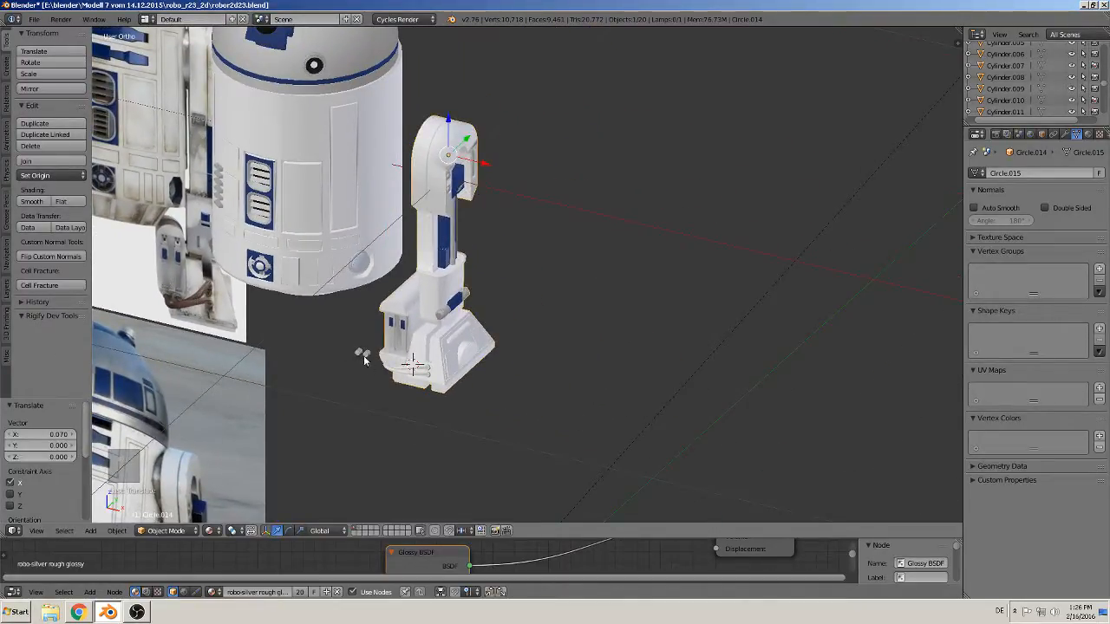
pyautogui.hotkey('ctrl', 'z')
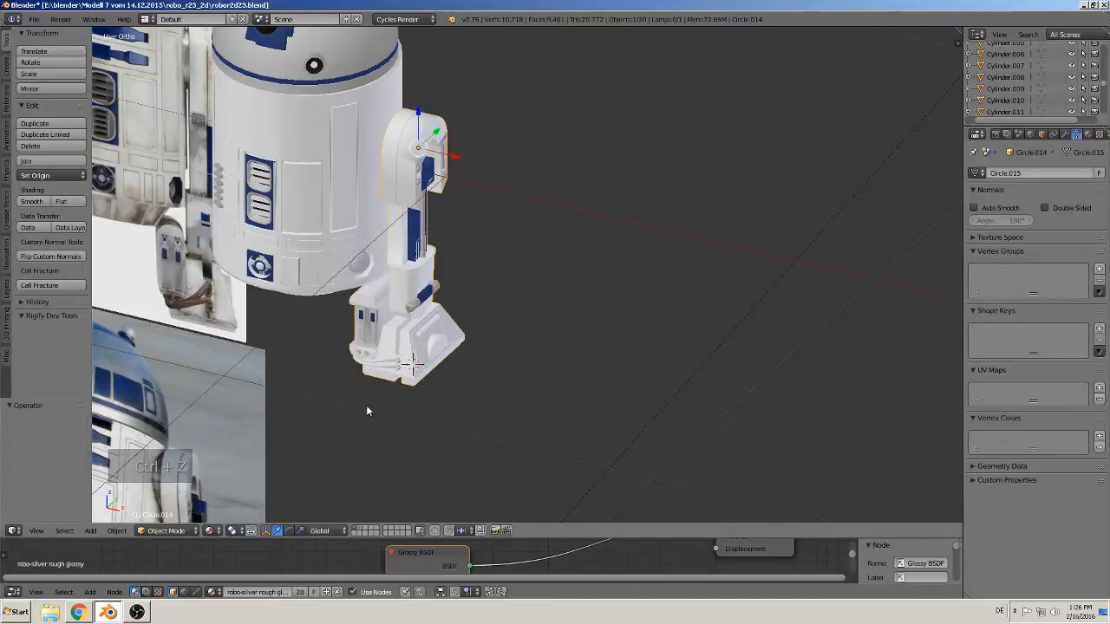
# Join the two hexagonal studs left on the small front housing into the leg object
pyautogui.scroll(5, 366, 408)
pyautogui.keyDown('shift'); pyautogui.moveTo(252, 453); pyautogui.dragTo(727, 298, button='middle'); pyautogui.keyUp('shift')
pyautogui.scroll(6, 707, 229)
pyautogui.press('KP_1')
pyautogui.press('KP_Decimal')
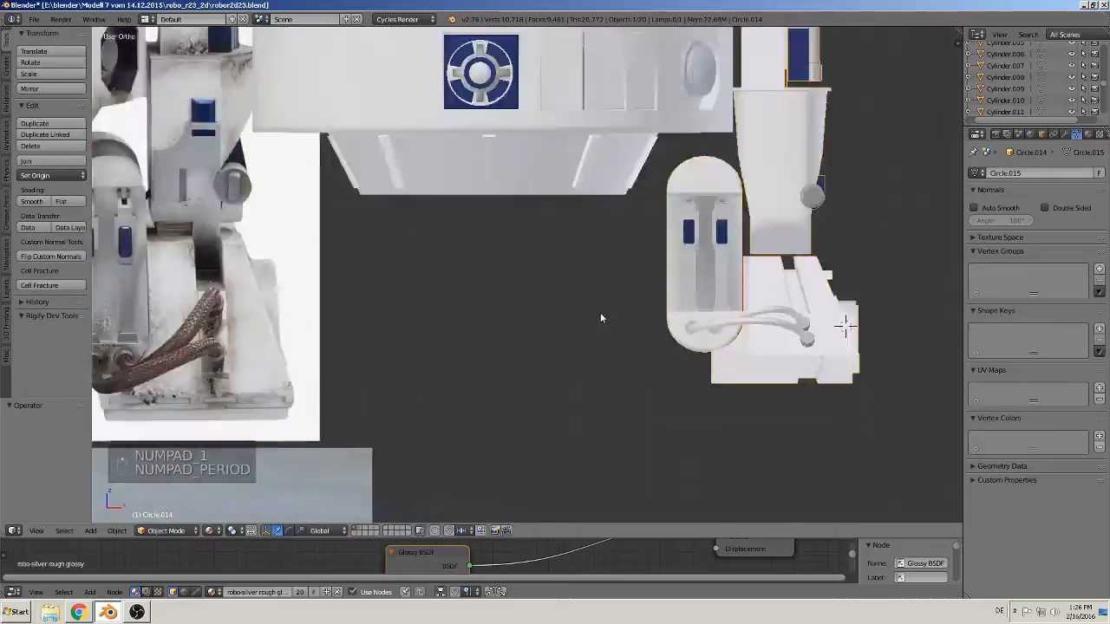
pyautogui.scroll(3, 580, 377)
pyautogui.scroll(4, 556, 217)
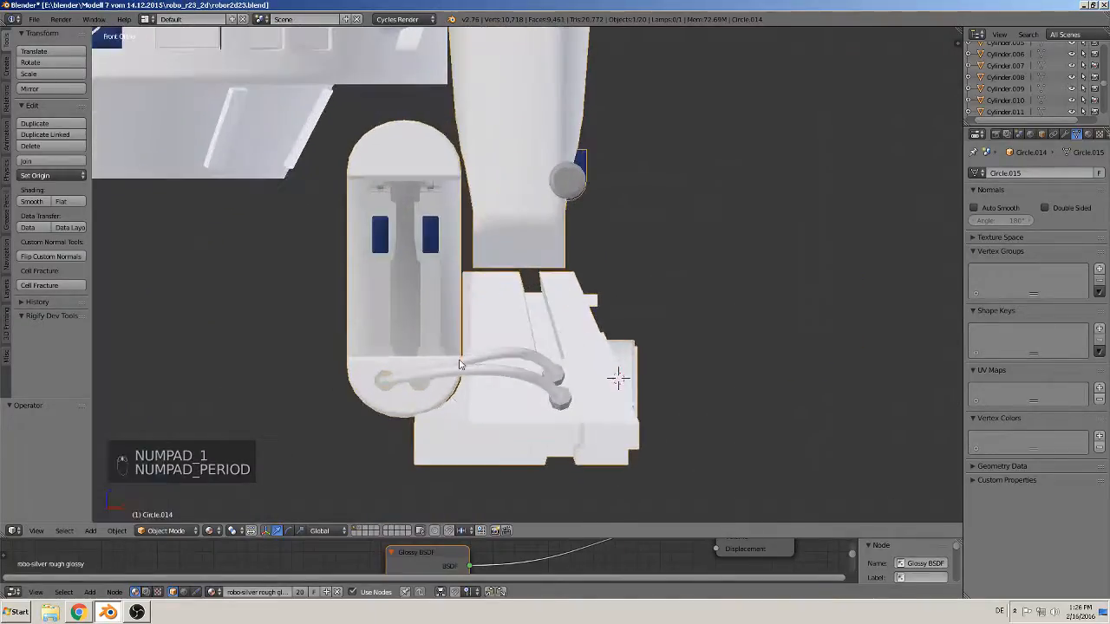
pyautogui.moveTo(556, 216); pyautogui.dragTo(388, 349, button='middle')
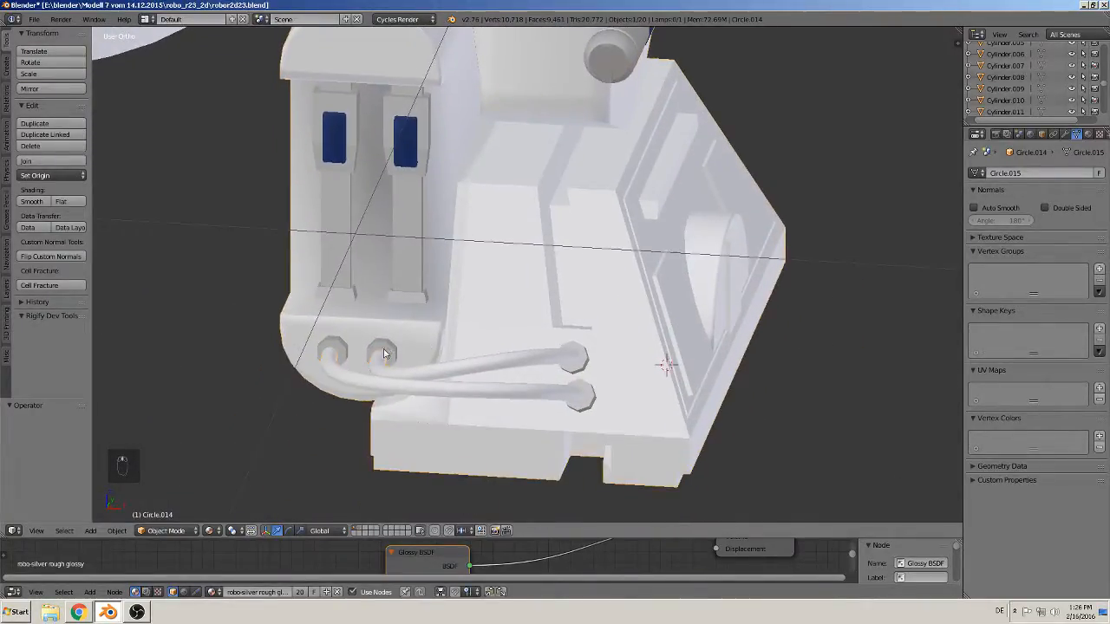
pyautogui.keyDown('shift'); pyautogui.rightClick(388, 349); pyautogui.keyUp('shift')
pyautogui.keyDown('shift'); pyautogui.rightClick(330, 347); pyautogui.keyUp('shift')
pyautogui.click(30, 161)
# Move the leg about 0.09 along X to test that the studs follow, and undo the move
pyautogui.scroll(-4, 479, 343)
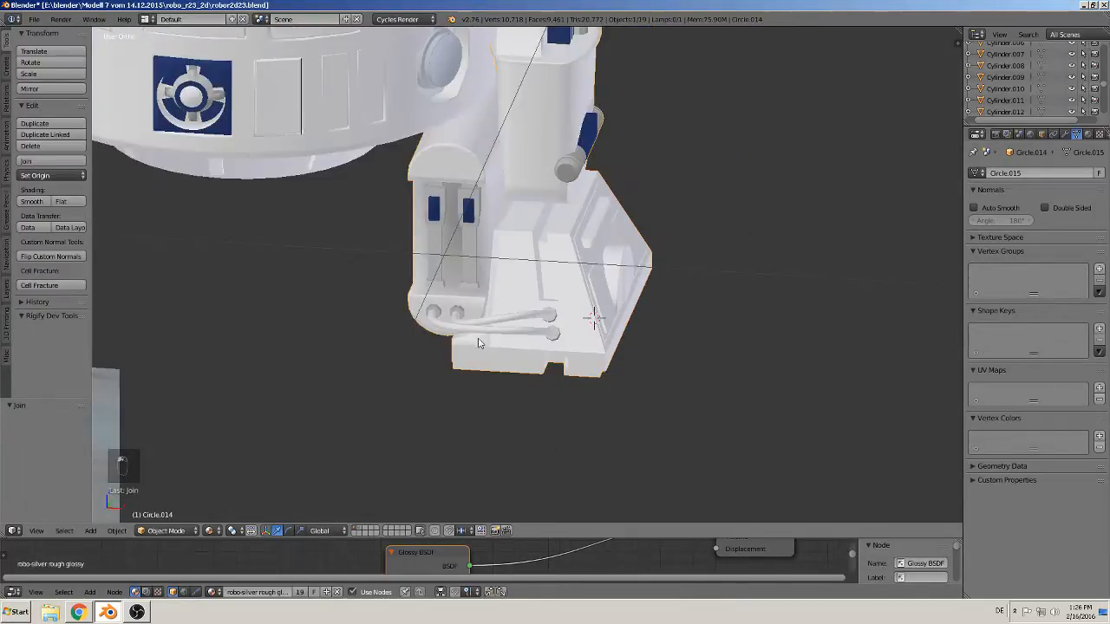
pyautogui.moveTo(478, 343); pyautogui.dragTo(560, 146, button='middle')
pyautogui.scroll(-4, 459, 326)
pyautogui.scroll(-4, 561, 144)
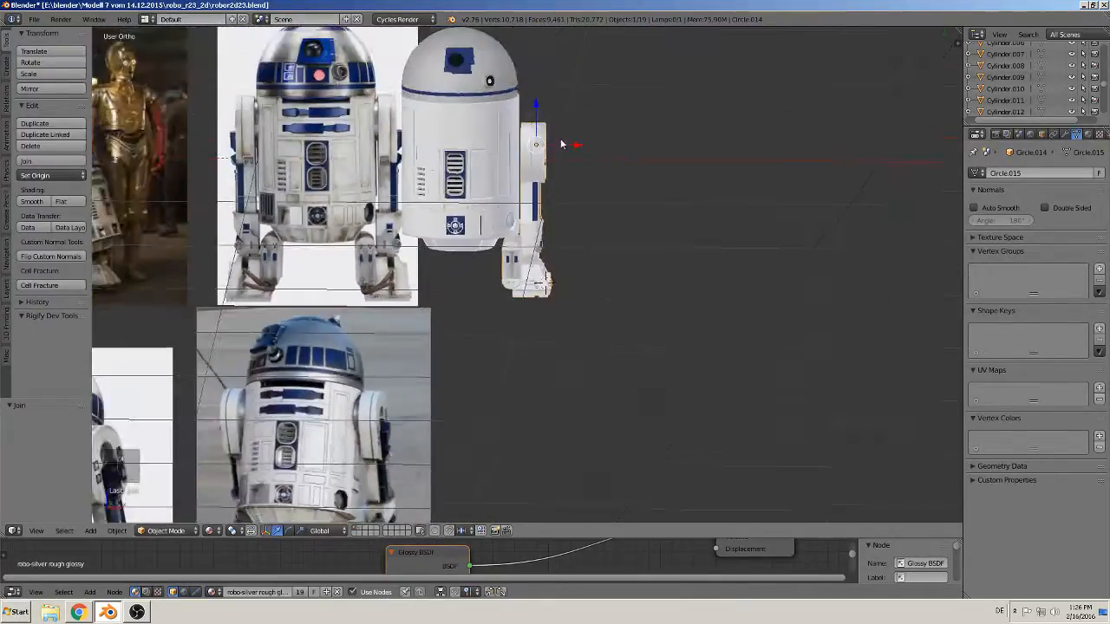
pyautogui.moveTo(561, 143); pyautogui.dragTo(588, 157)
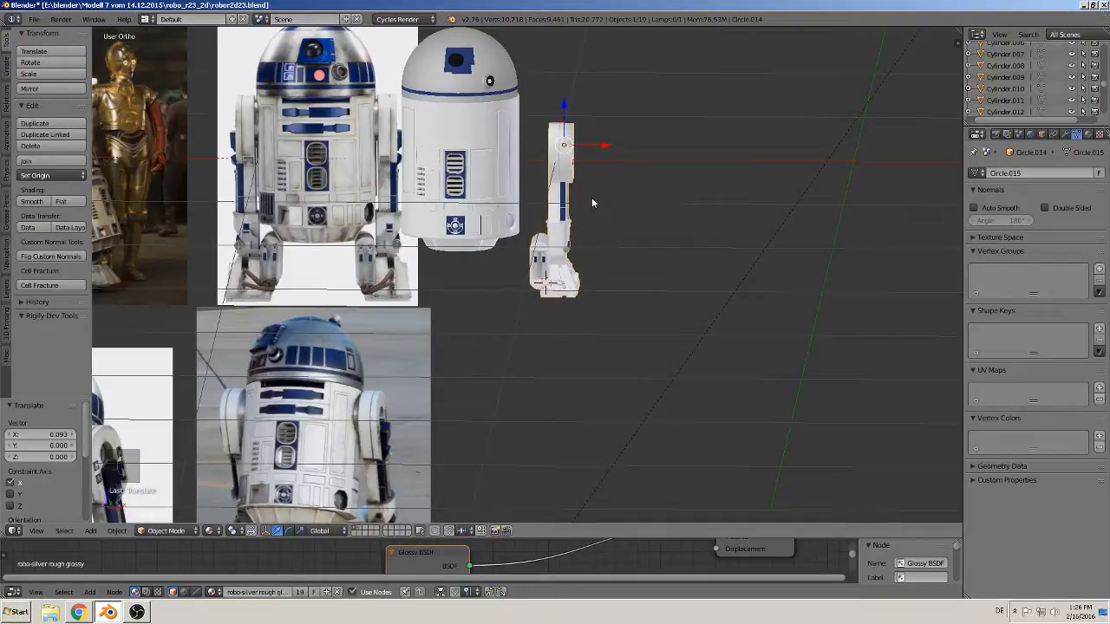
pyautogui.hotkey('ctrl', 't')
pyautogui.hotkey('ctrl', 'z')
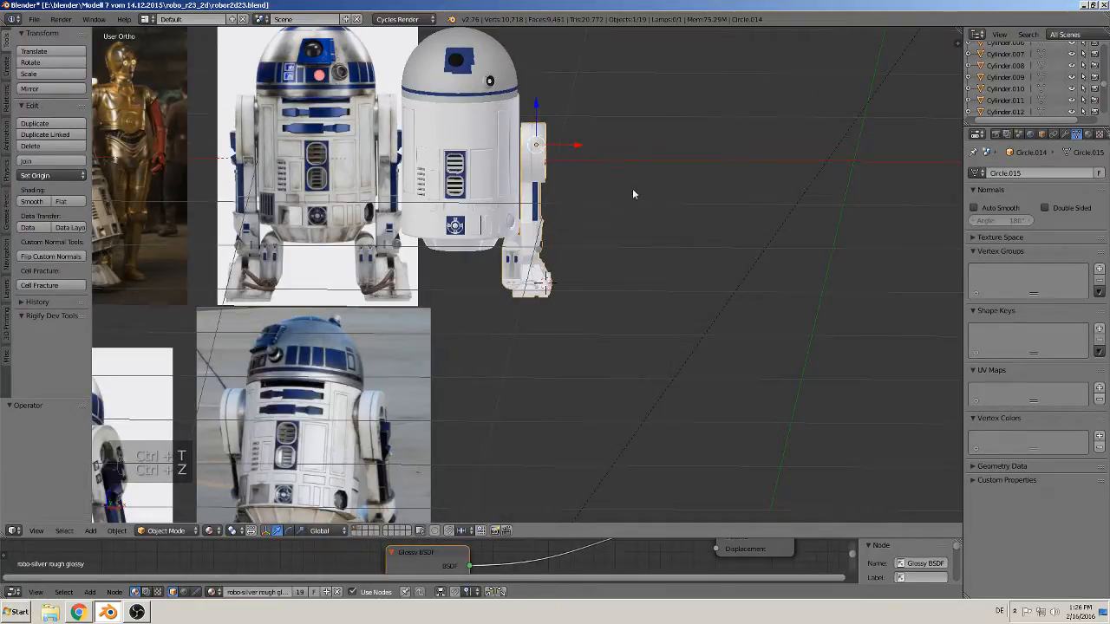
# Duplicate the complete leg and move the copy about -0.534 along the X axis
pyautogui.keyDown('shift'); pyautogui.moveTo(574, 249); pyautogui.dragTo(743, 279, button='middle'); pyautogui.keyUp('shift')
pyautogui.hotkey('shift', 'd')
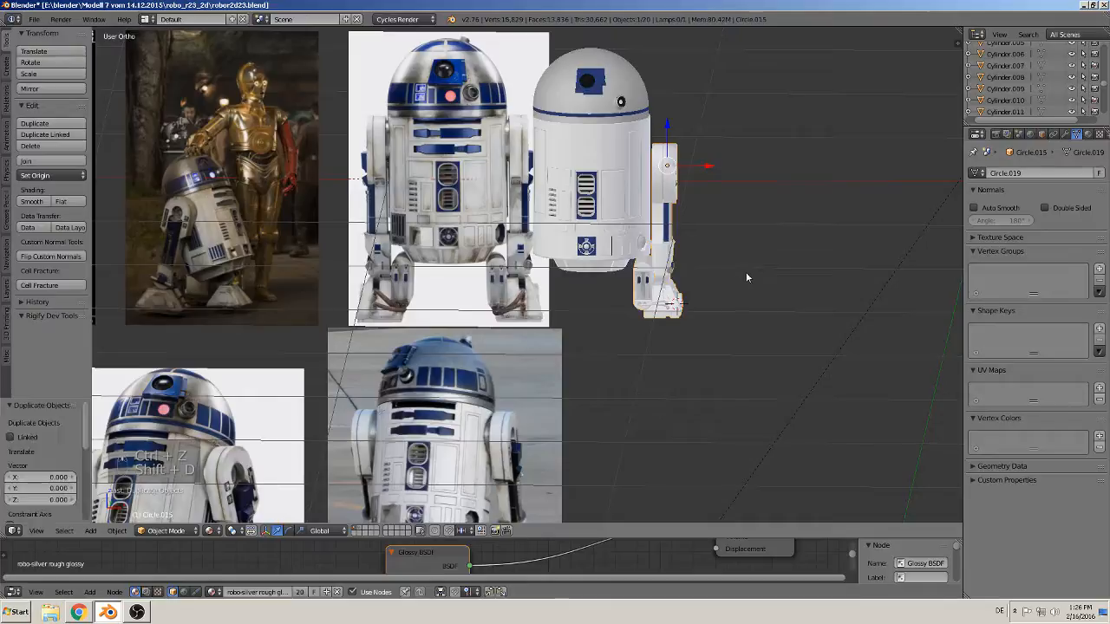
pyautogui.press('x')
pyautogui.click(550, 199)
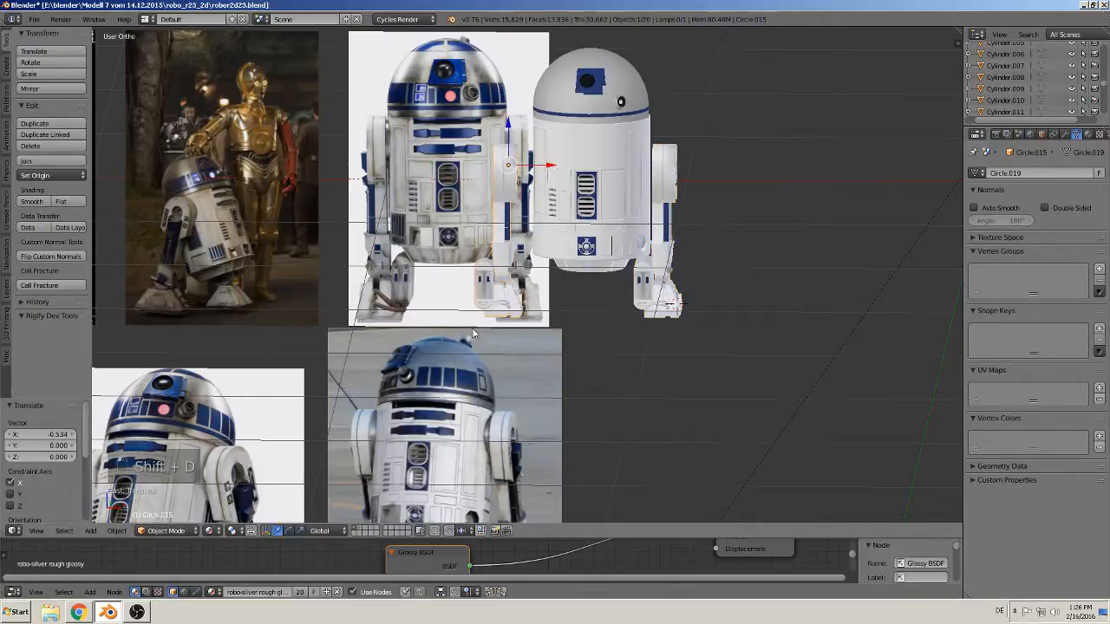
# Mirror the copied leg along global X and shift it about 0.037 along X against the body's opposite side
pyautogui.click(116, 531)
pyautogui.moveTo(149, 467)
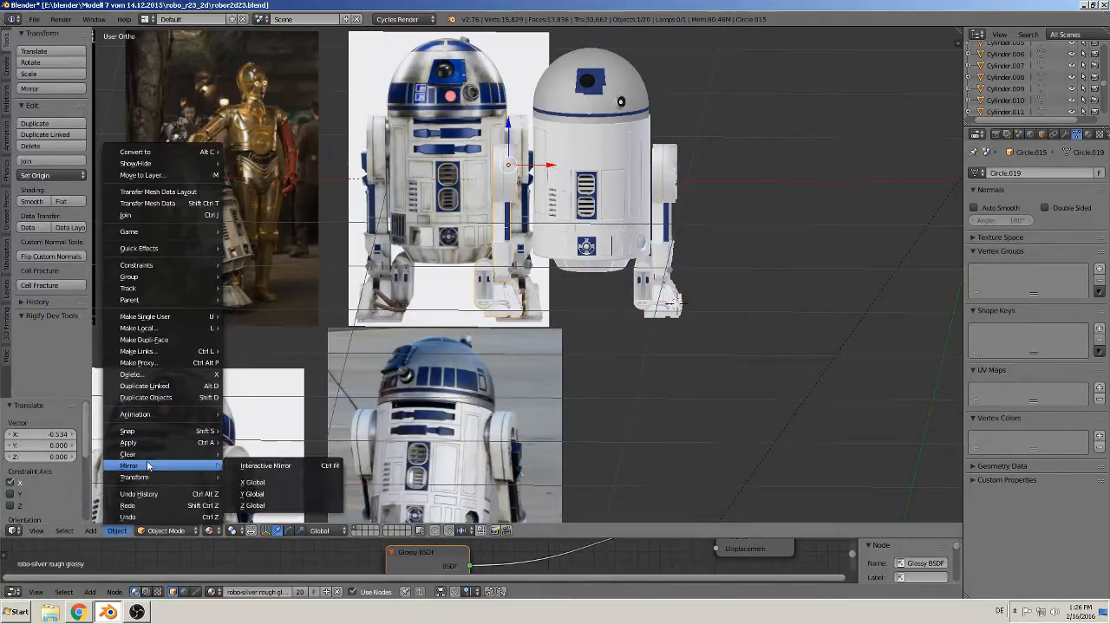
pyautogui.click(251, 482)
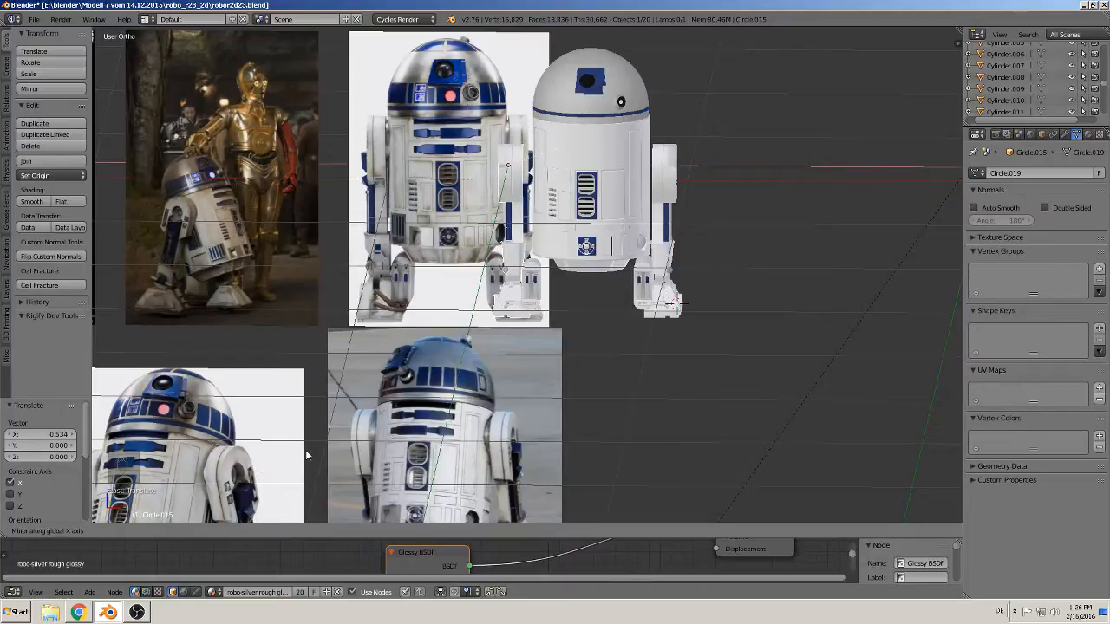
pyautogui.press('g')
pyautogui.press('x')
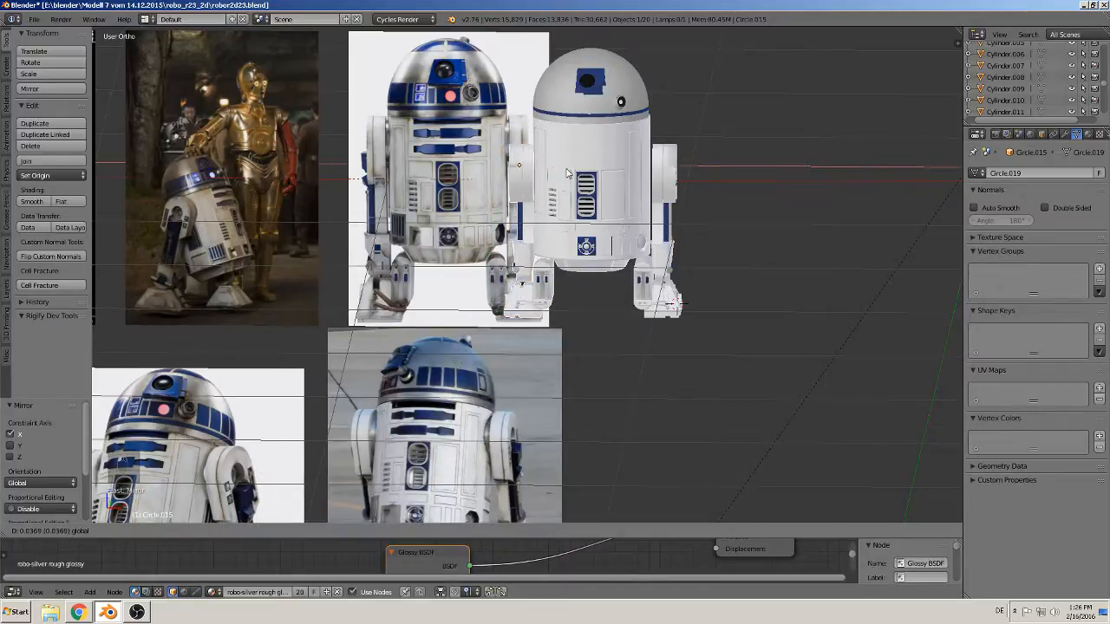
pyautogui.click(568, 173)
pyautogui.press('a')
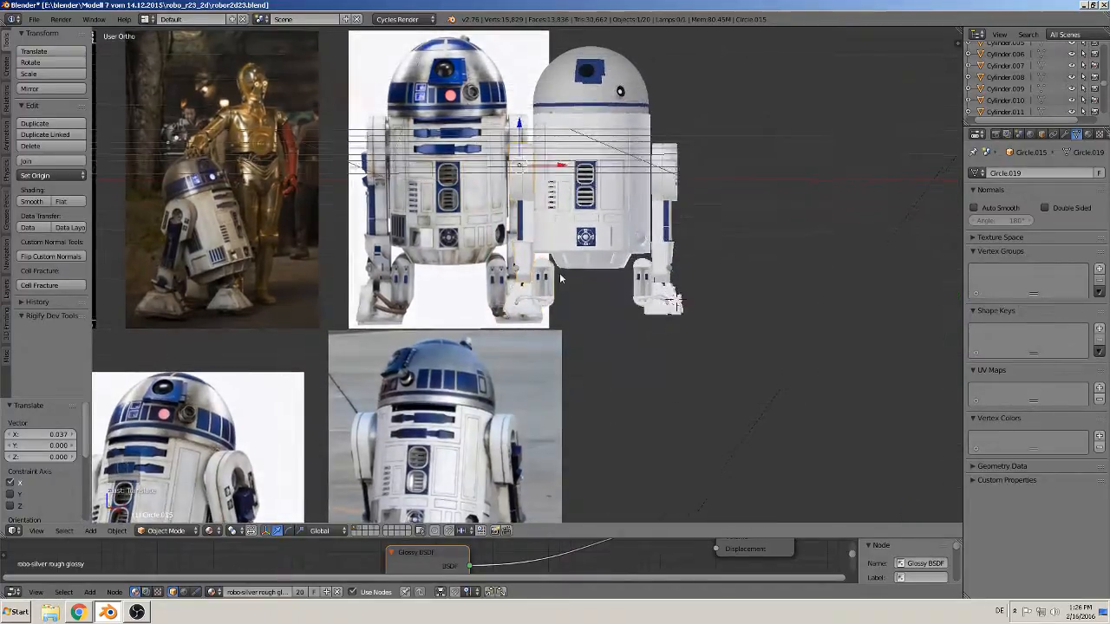
# Move the three upper reference images away from the robot along negative X and save the file
pyautogui.moveTo(560, 272); pyautogui.dragTo(646, 342, button='middle')
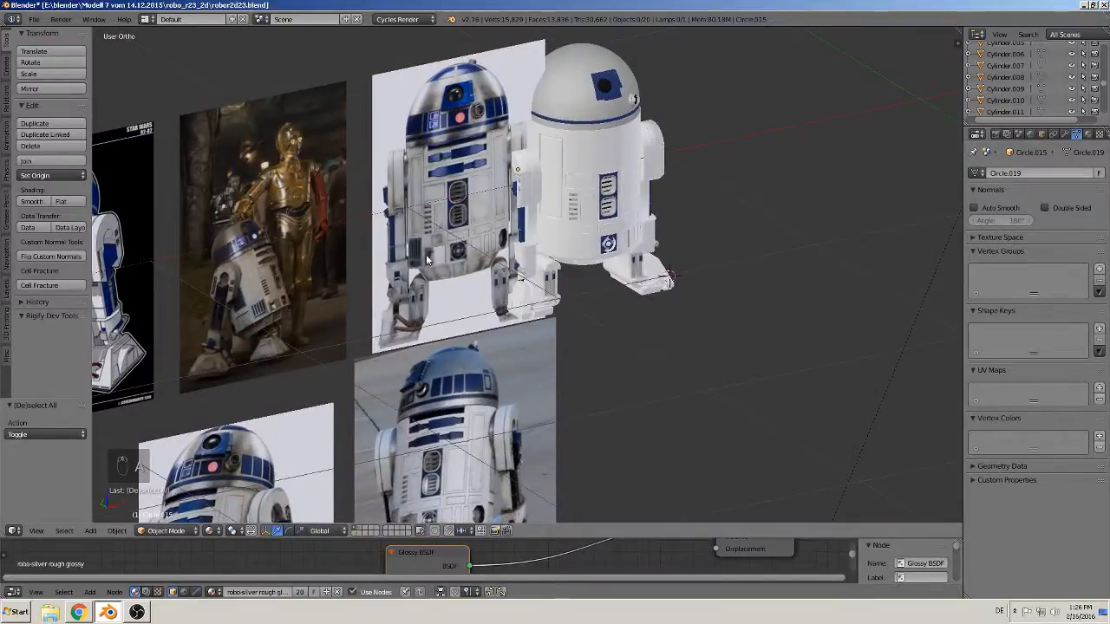
pyautogui.scroll(-3, 426, 258)
pyautogui.rightClick(451, 227)
pyautogui.keyDown('shift'); pyautogui.rightClick(374, 250); pyautogui.keyUp('shift')
pyautogui.keyDown('shift'); pyautogui.rightClick(283, 263); pyautogui.keyUp('shift')
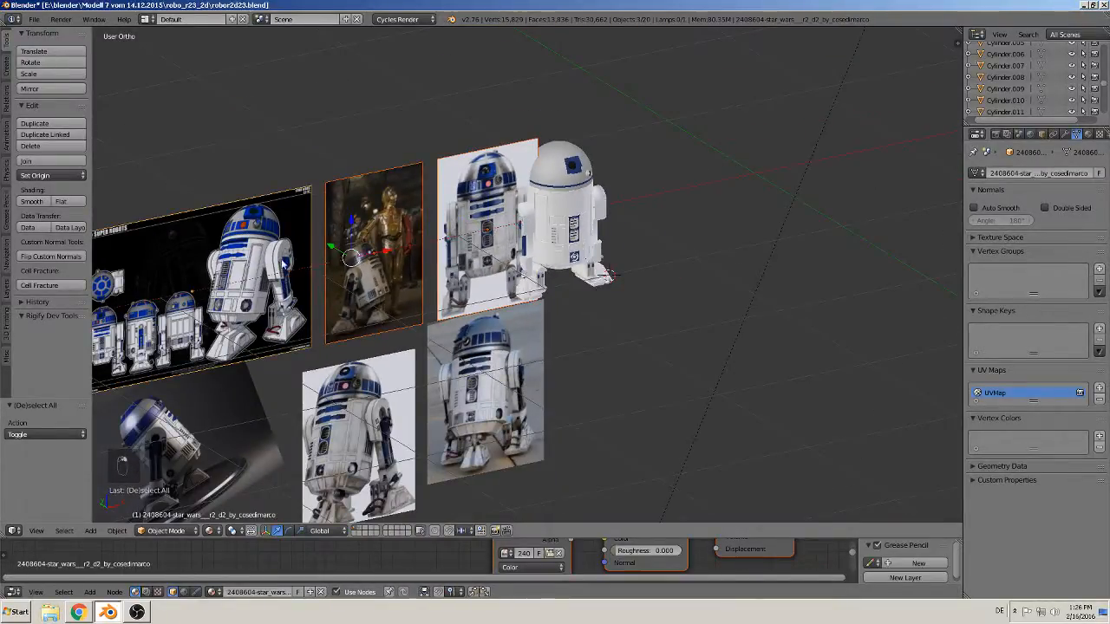
pyautogui.moveTo(386, 251); pyautogui.dragTo(319, 265)
pyautogui.scroll(2, 634, 343)
pyautogui.moveTo(634, 342); pyautogui.dragTo(604, 437, button='middle')
pyautogui.press('a')
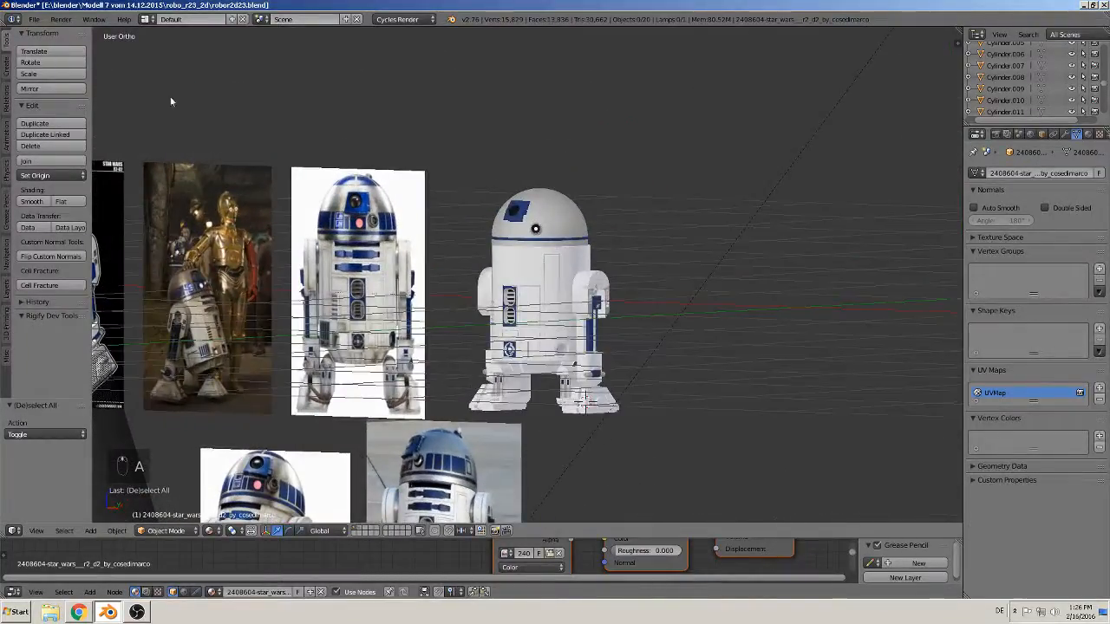
pyautogui.click(34, 19)
pyautogui.click(50, 109)
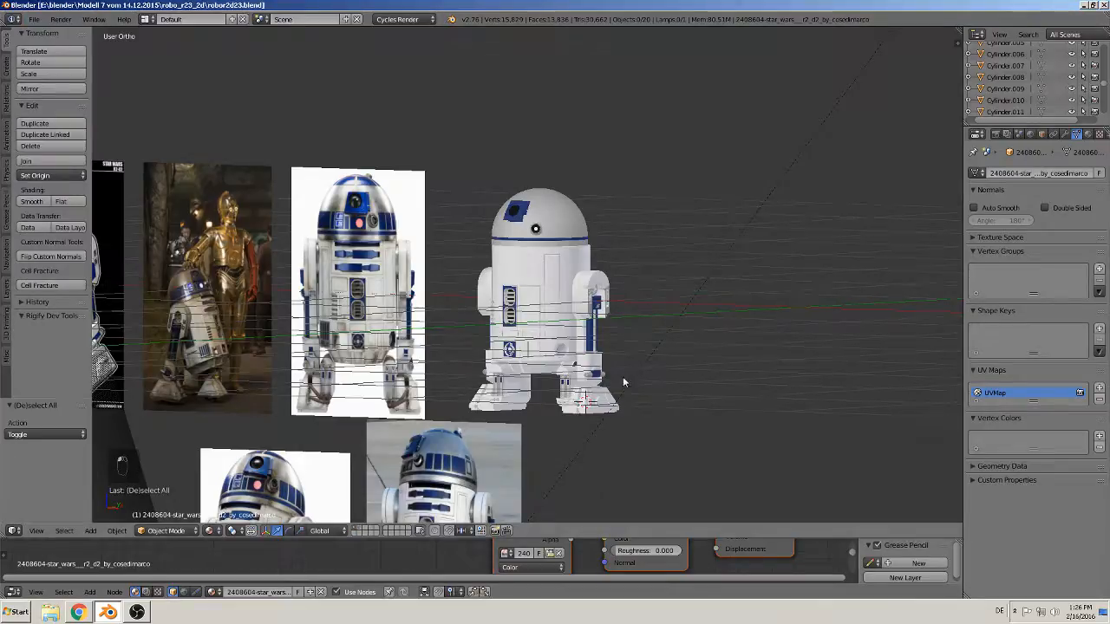
# Show the viewport in Rendered shading and examine the two-legged robot from several sides
pyautogui.scroll(8, 622, 376)
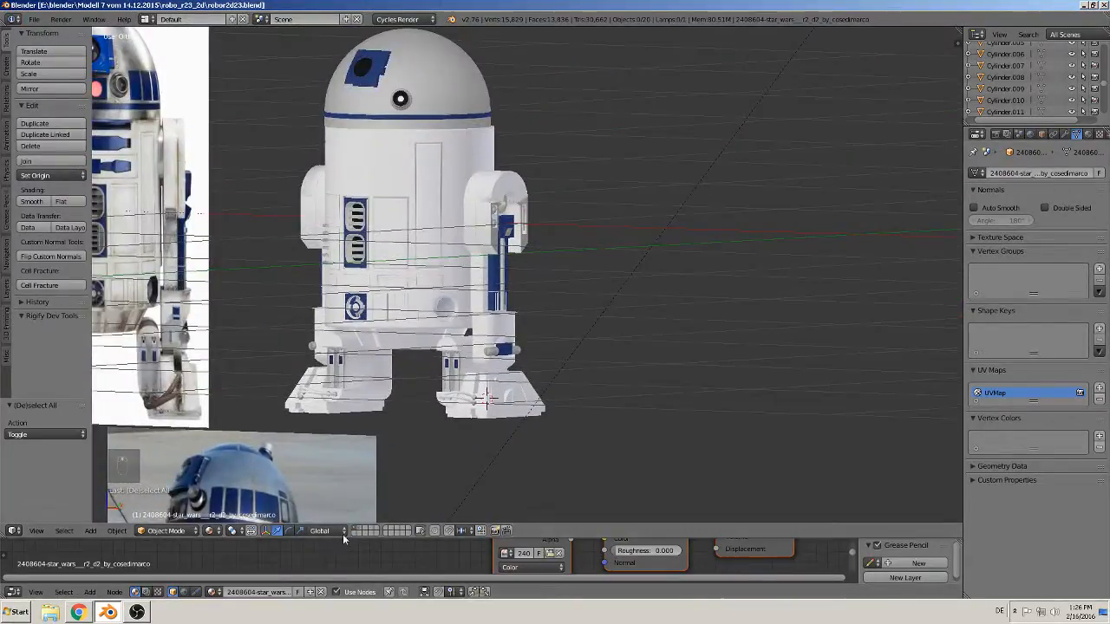
pyautogui.click(213, 530)
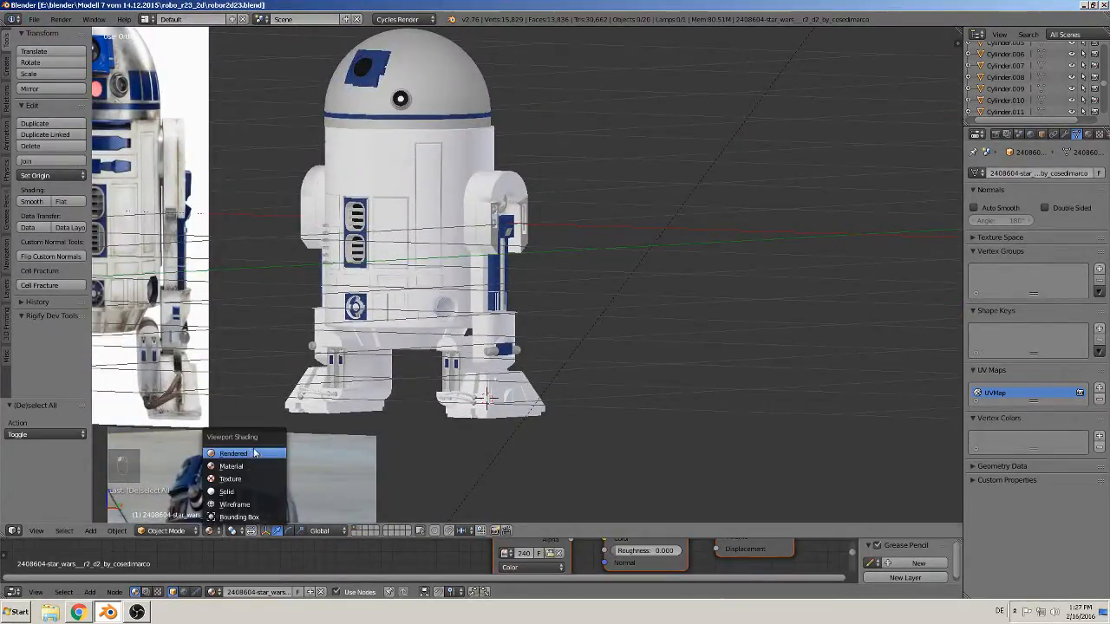
pyautogui.click(254, 454)
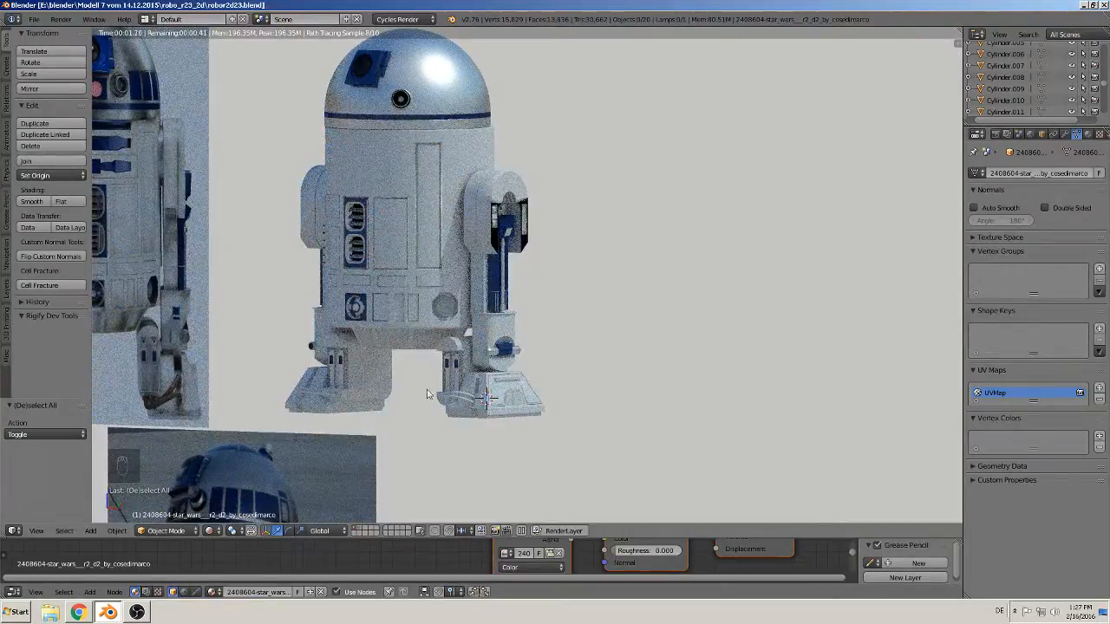
pyautogui.keyDown('shift'); pyautogui.moveTo(428, 395); pyautogui.dragTo(488, 485); pyautogui.keyUp('shift')
pyautogui.rightClick(521, 378)
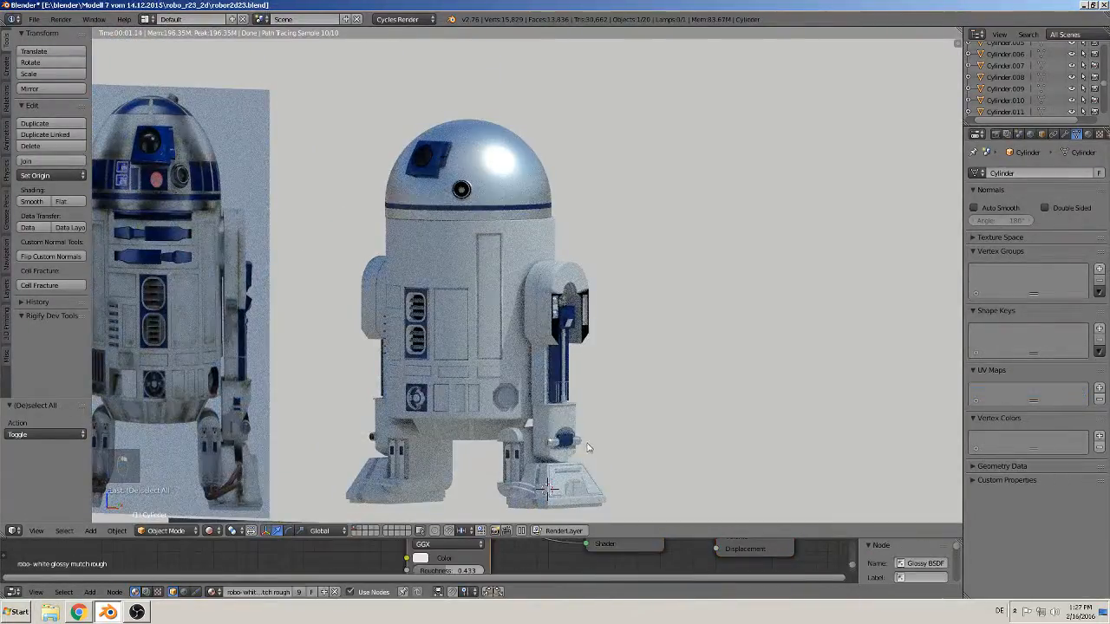
pyautogui.moveTo(587, 447); pyautogui.dragTo(555, 473, button='middle')
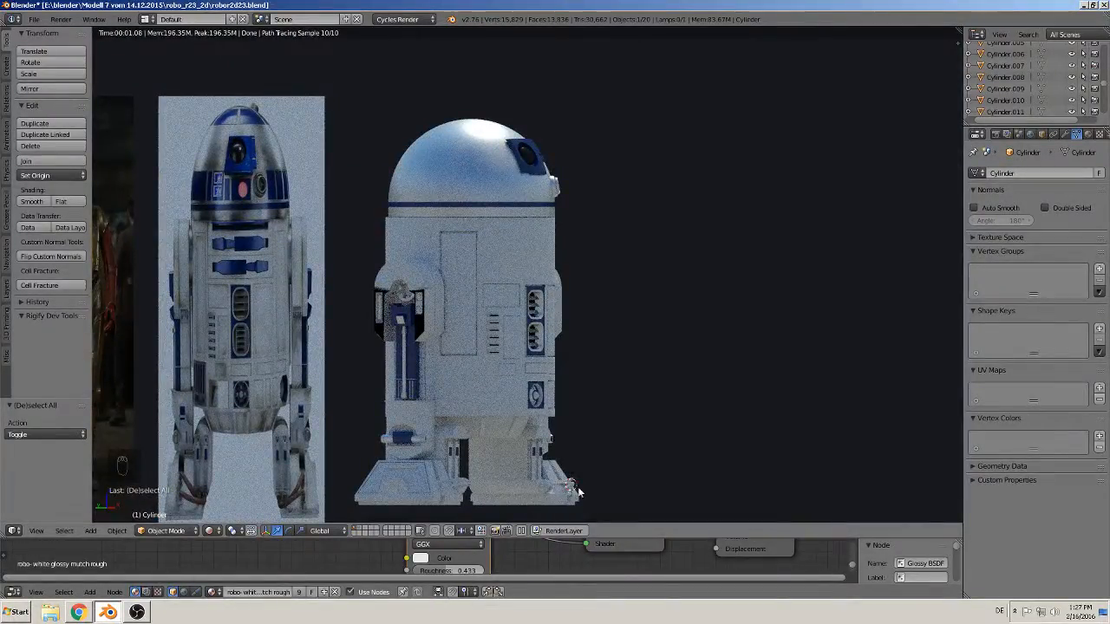
pyautogui.moveTo(578, 491); pyautogui.dragTo(510, 455, button='middle')
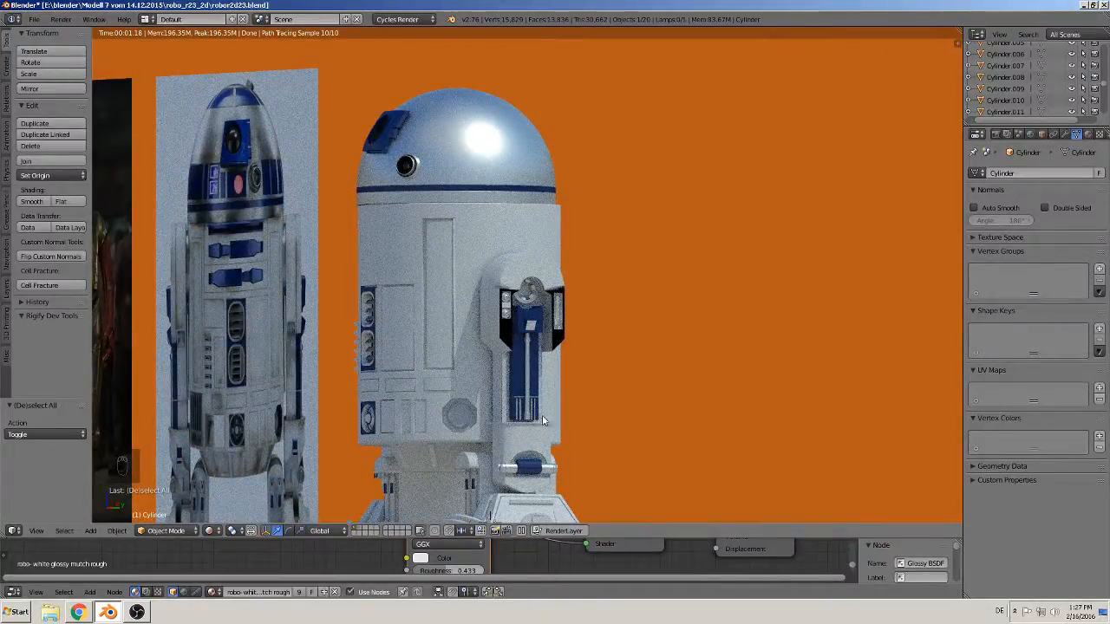
pyautogui.scroll(-3, 528, 438)
pyautogui.moveTo(508, 443); pyautogui.dragTo(559, 448, button='middle')
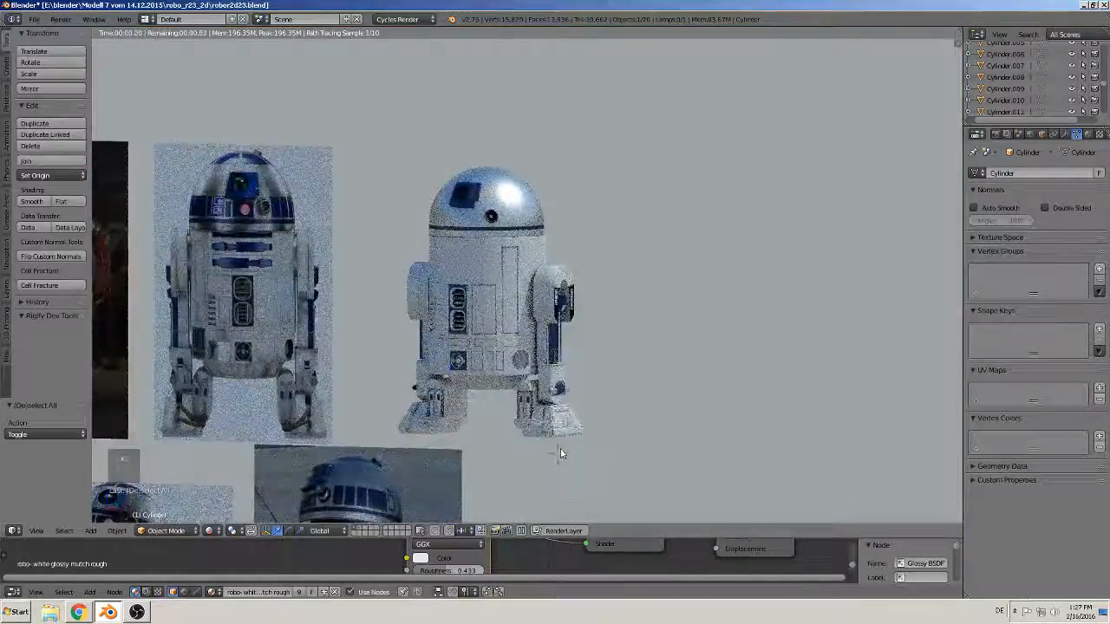
pyautogui.scroll(2, 561, 448)
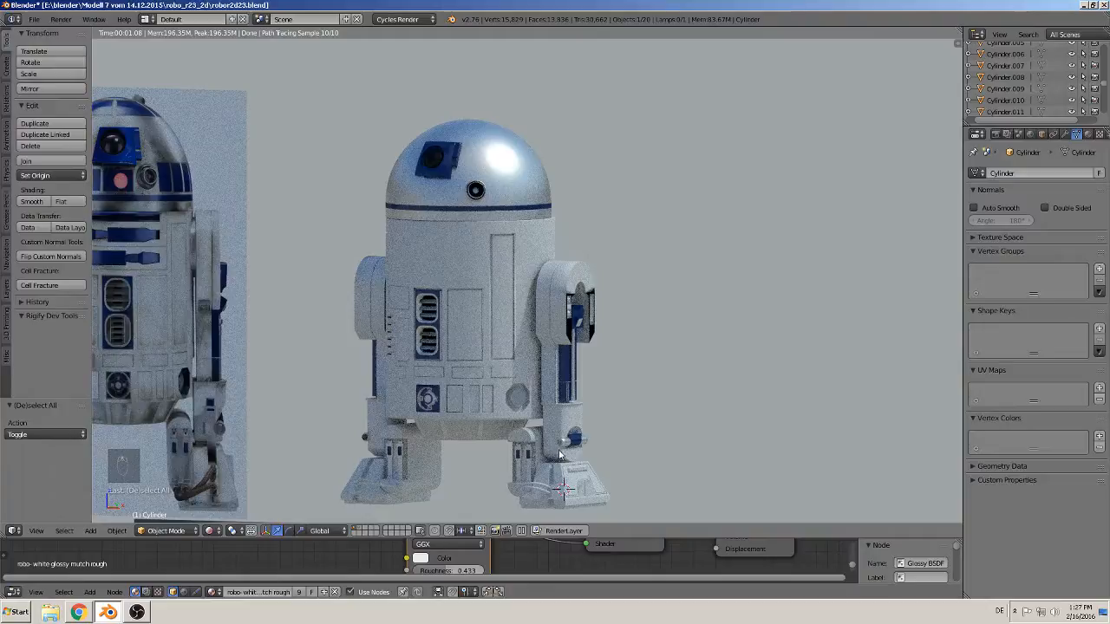
# Return the viewport to Material shading and deselect all objects
pyautogui.click(209, 535)
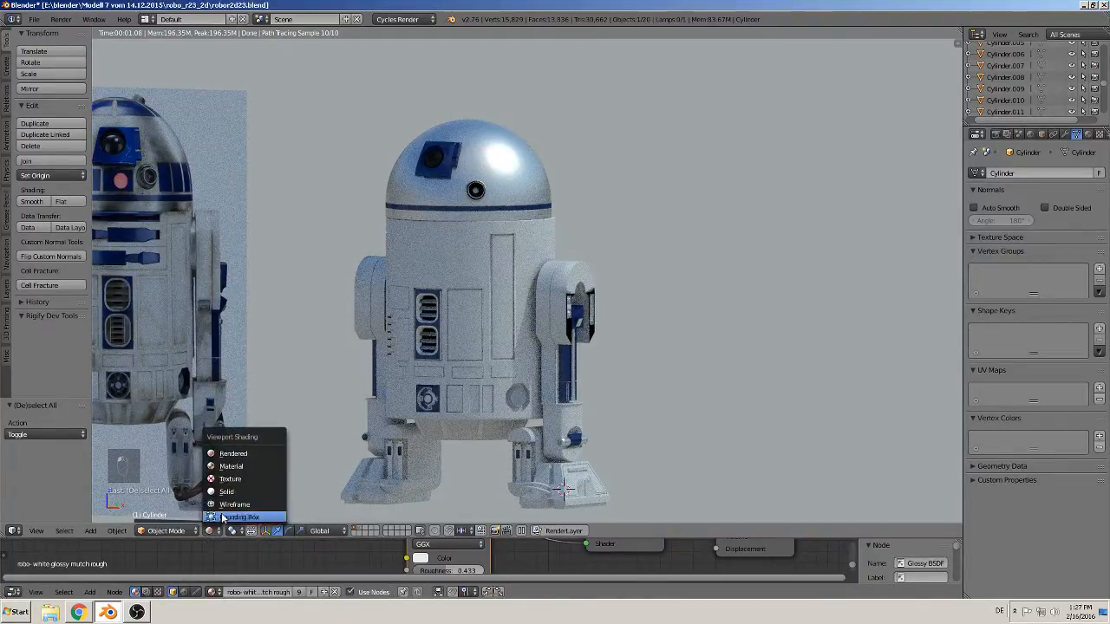
pyautogui.click(244, 469)
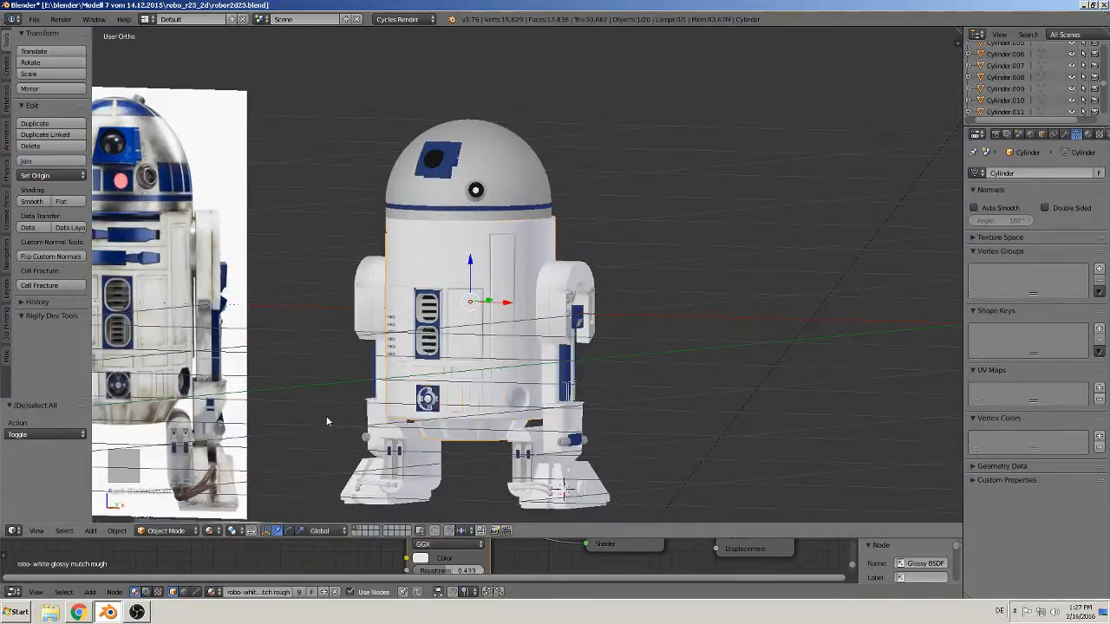
pyautogui.press('a')
pyautogui.scroll(-4, 452, 381)
pyautogui.press('a')
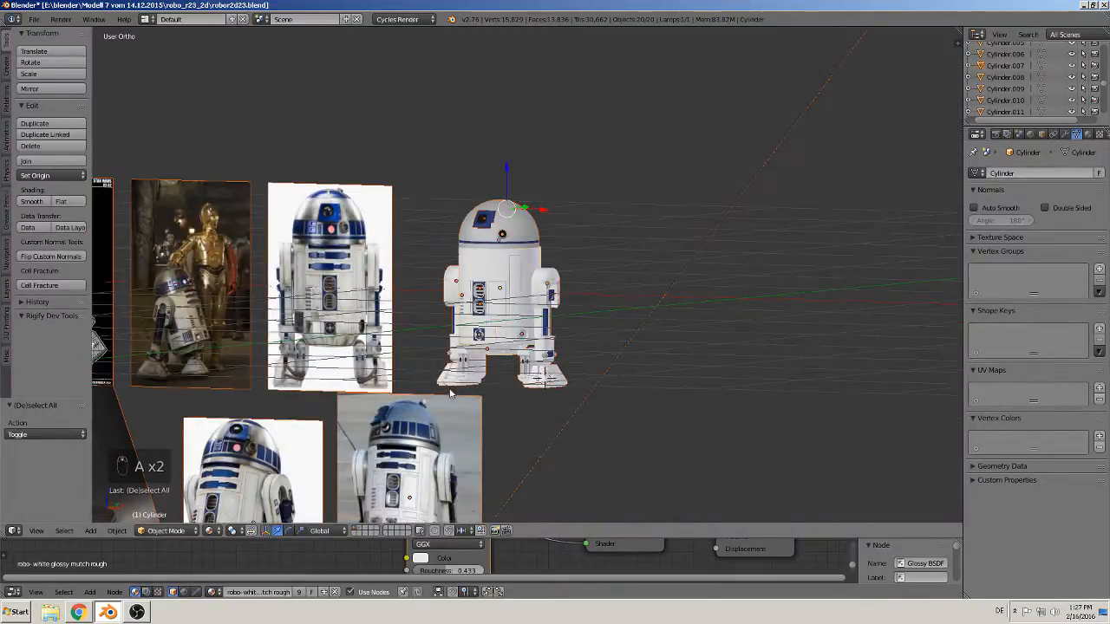
pyautogui.scroll(1, 450, 393)
pyautogui.press('a')
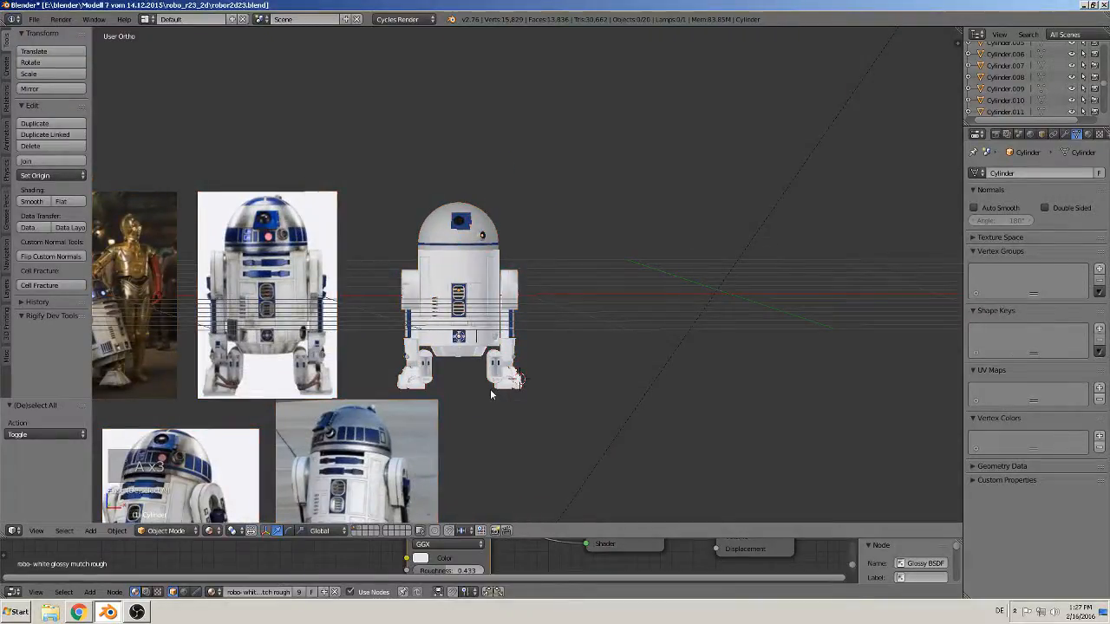